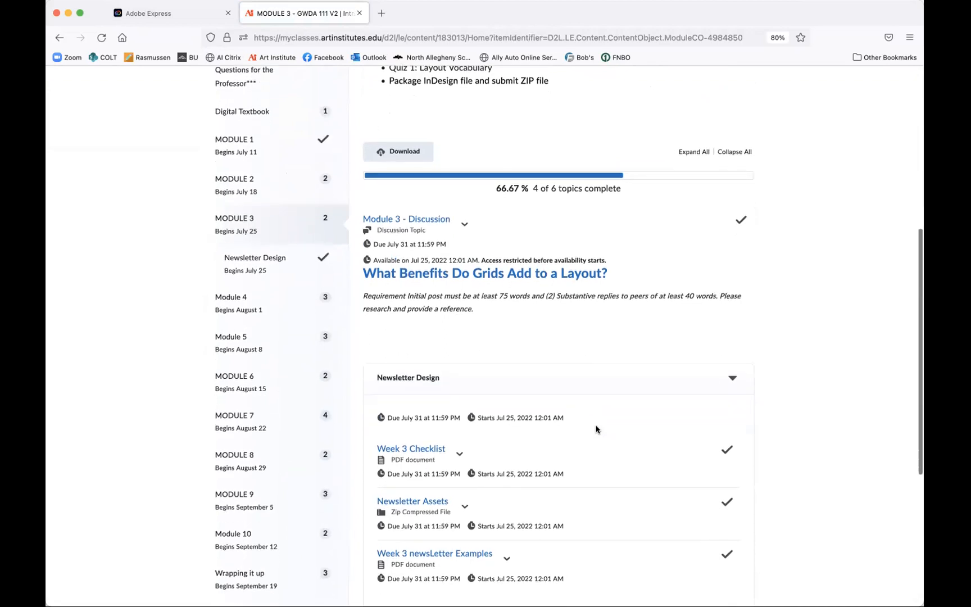
scroll(596, 429, down, 2)
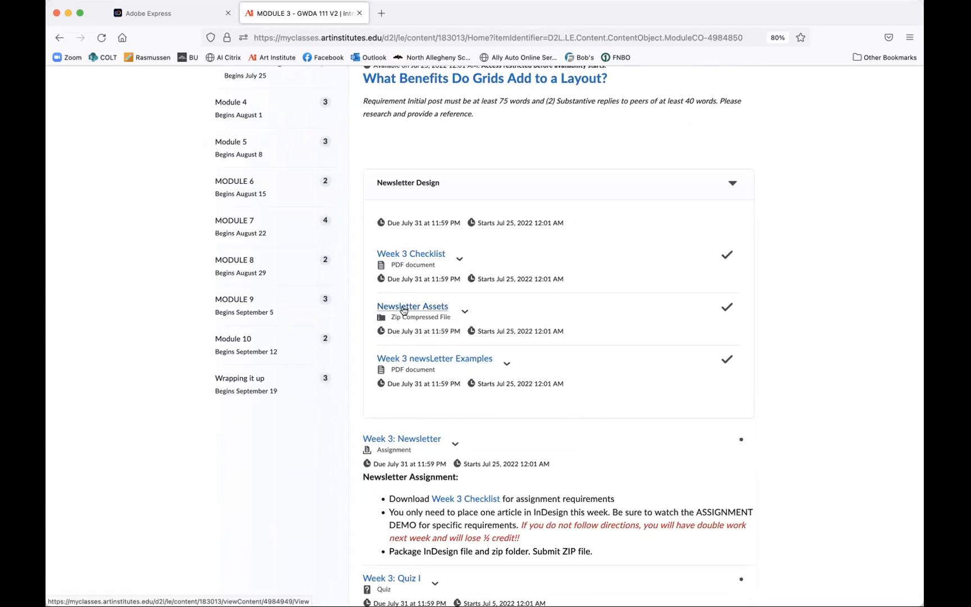
- Review the Week 3 assignment checklist and the asset download section of the Adobe Express page
click(169, 13)
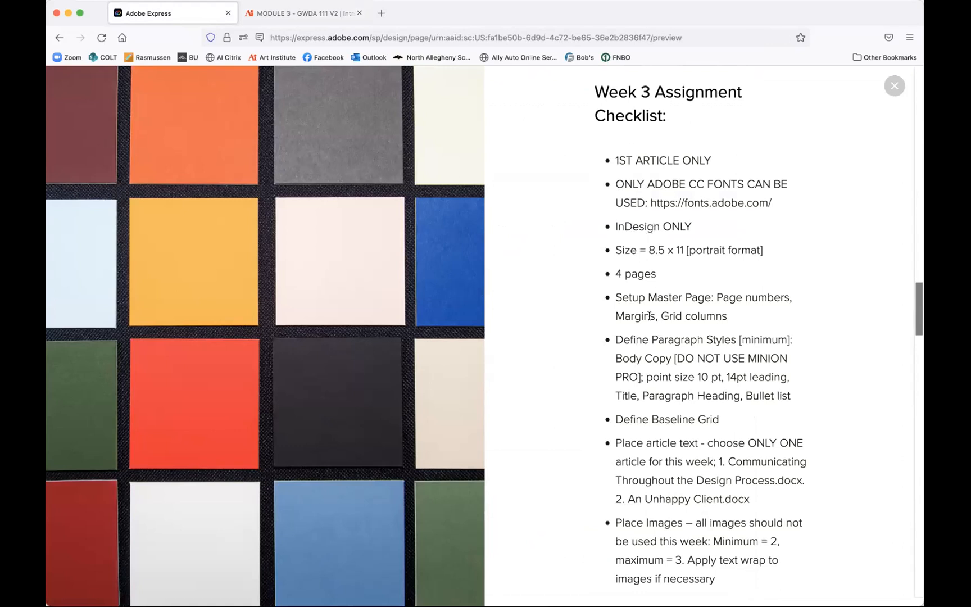
scroll(645, 332, down, 1)
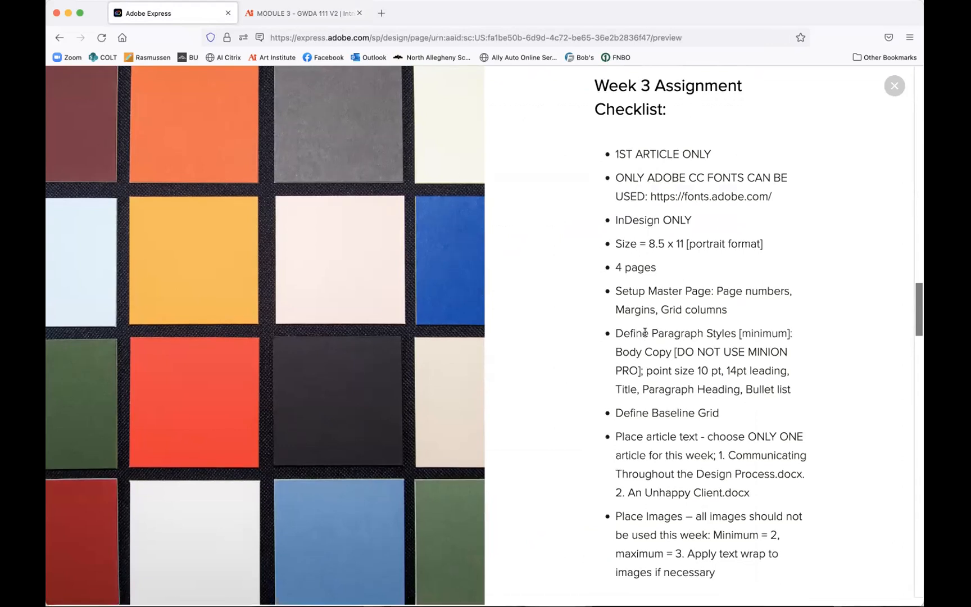
scroll(645, 333, down, 5)
scroll(645, 333, down, 10)
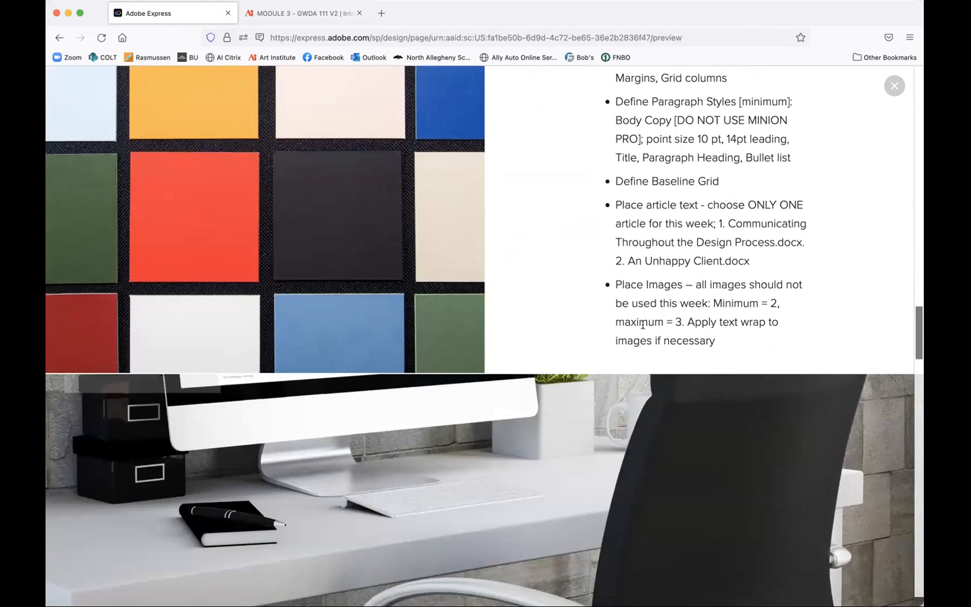
scroll(643, 328, down, 1)
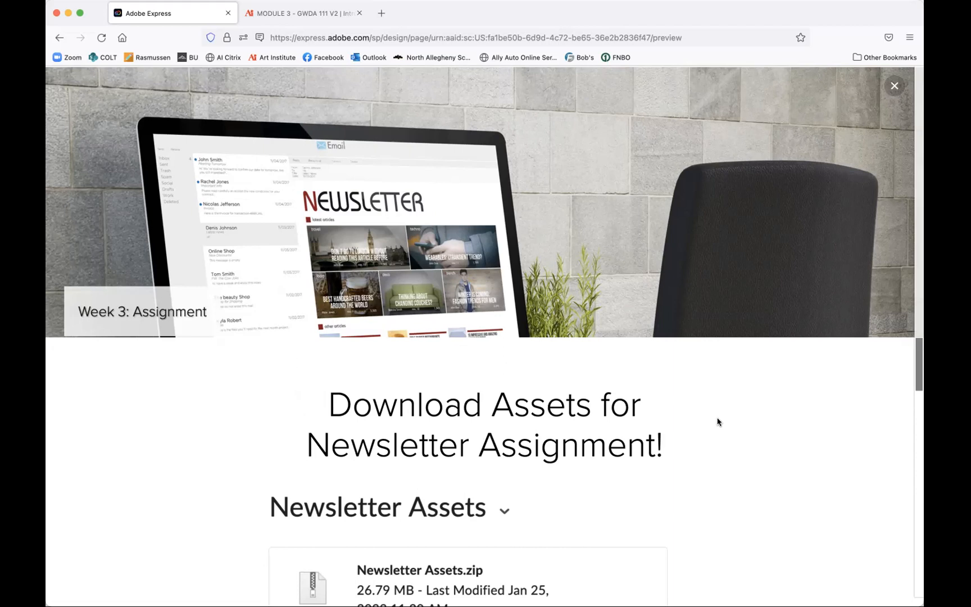
scroll(717, 422, down, 4)
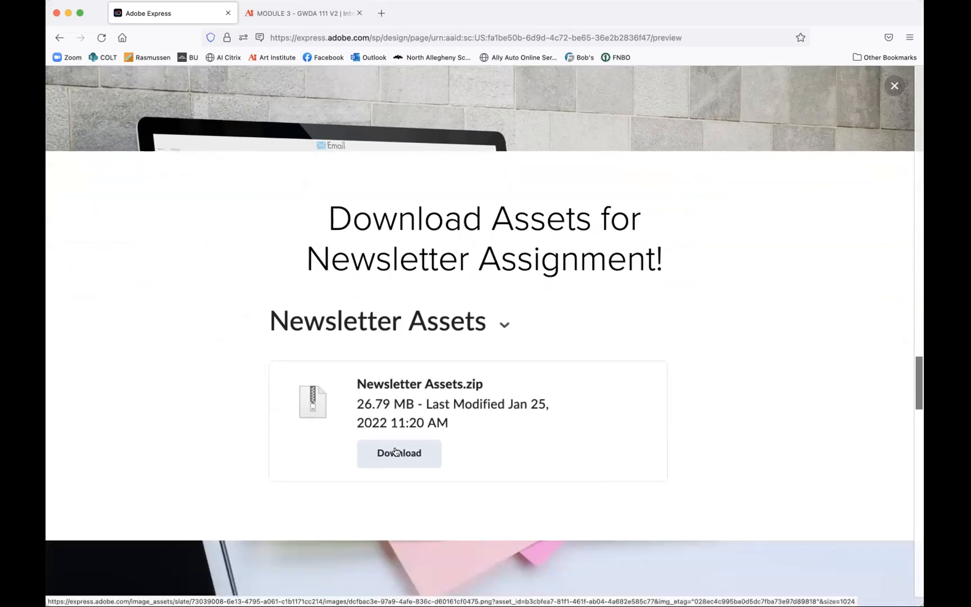
- Download Newsletter Assets.zip from the course's Newsletter Assets page and open the browser's downloads list
click(261, 11)
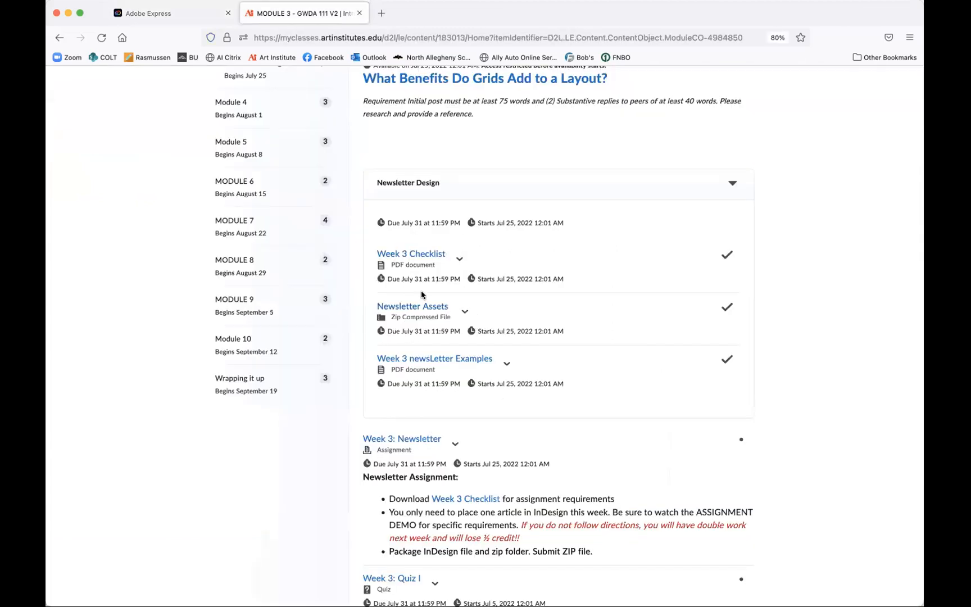
click(394, 308)
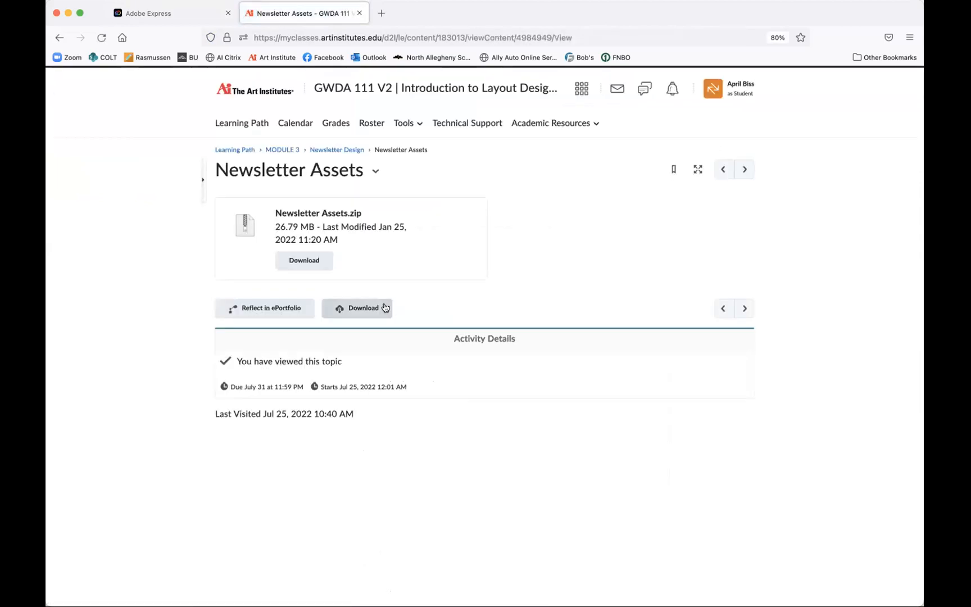
click(307, 262)
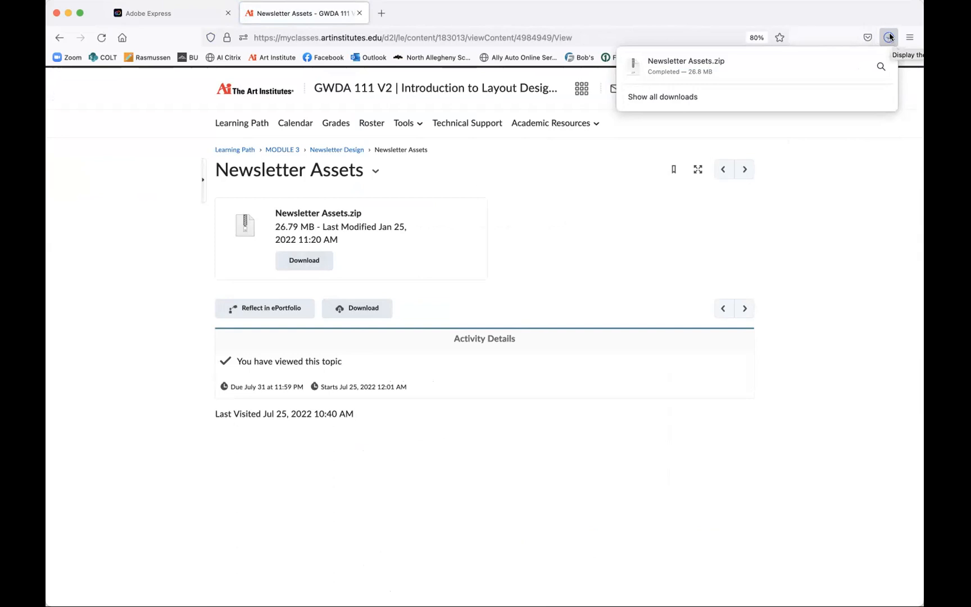
click(835, 65)
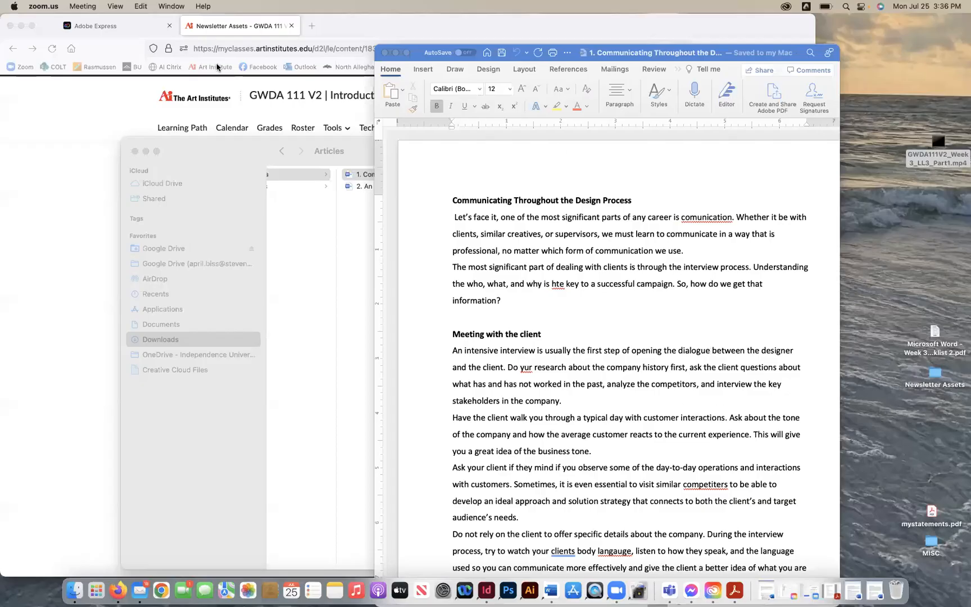
- Reposition the Communicating Throughout the Design Process document window and set its zoom to 110%
click(418, 241)
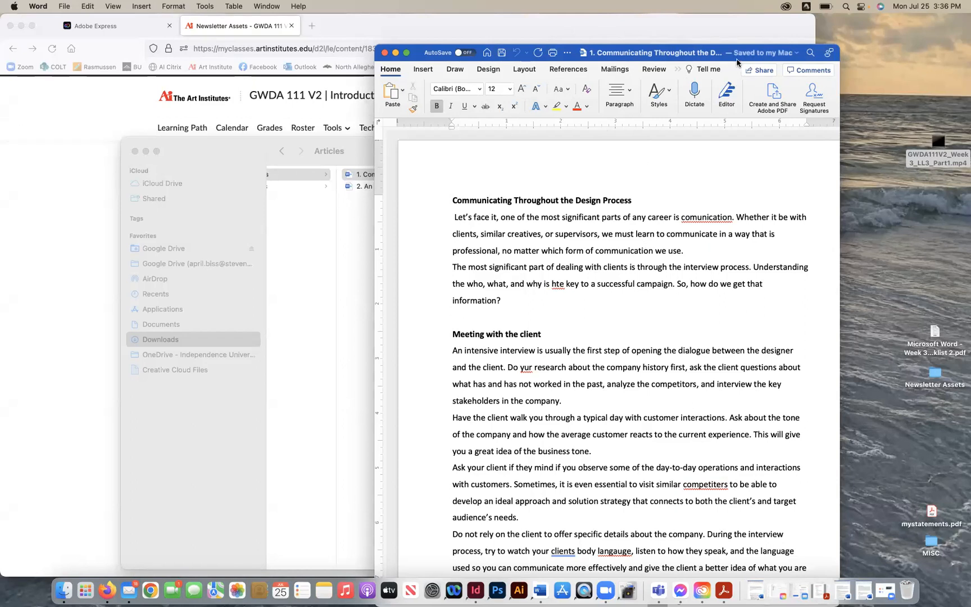
drag(736, 62, 818, 62)
drag(817, 12, 820, 23)
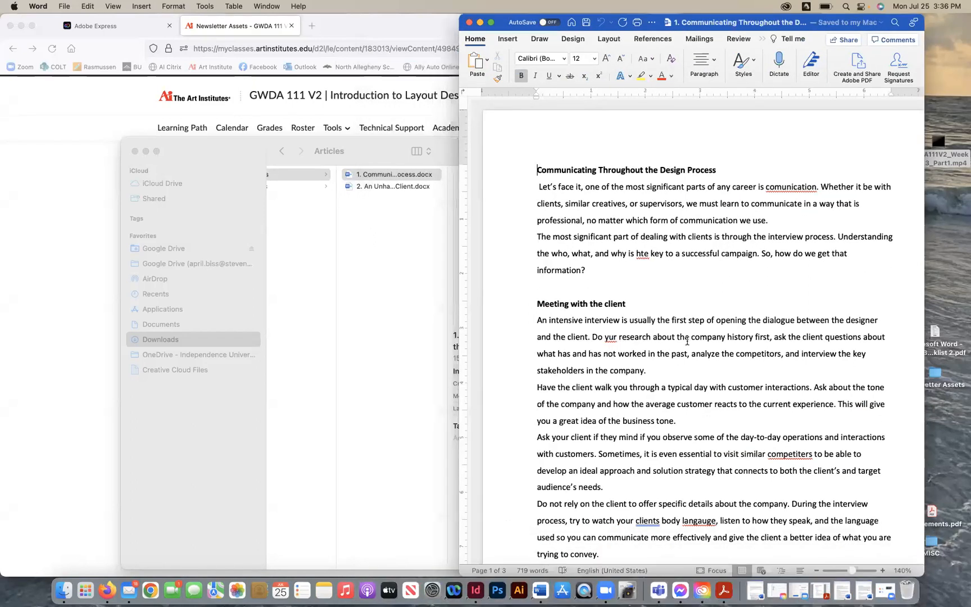
click(816, 570)
click(816, 570)
click(815, 570)
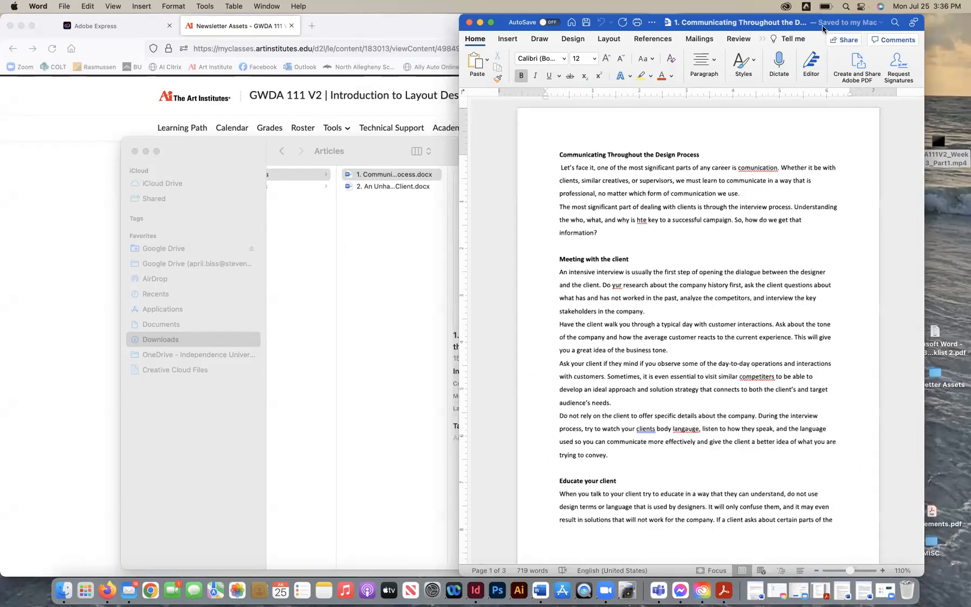
drag(822, 27, 732, 79)
- Open the 2. An Unhappy Client article from the desktop Newsletter Assets folder, look it over, and close it
click(935, 372)
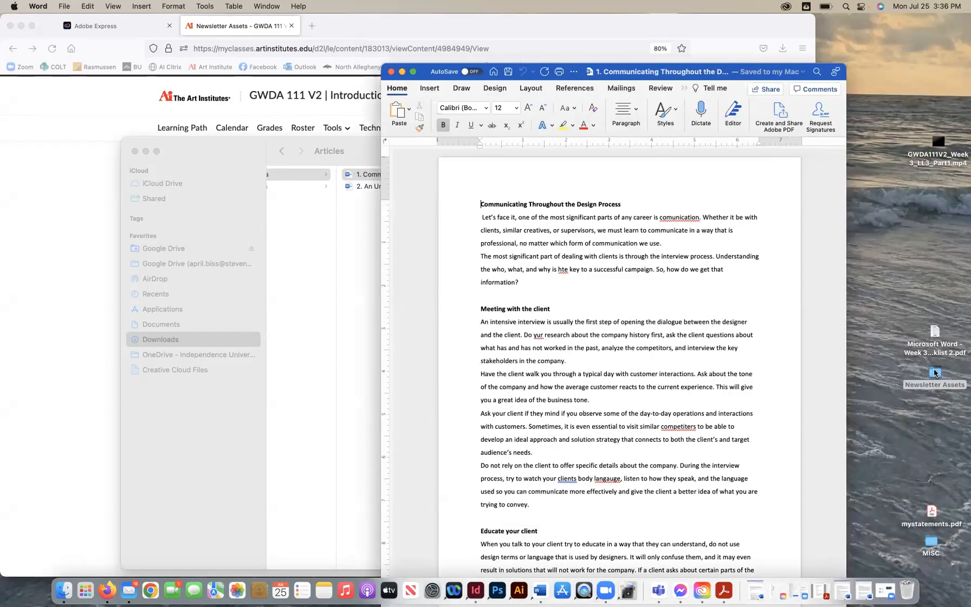
double_click(935, 371)
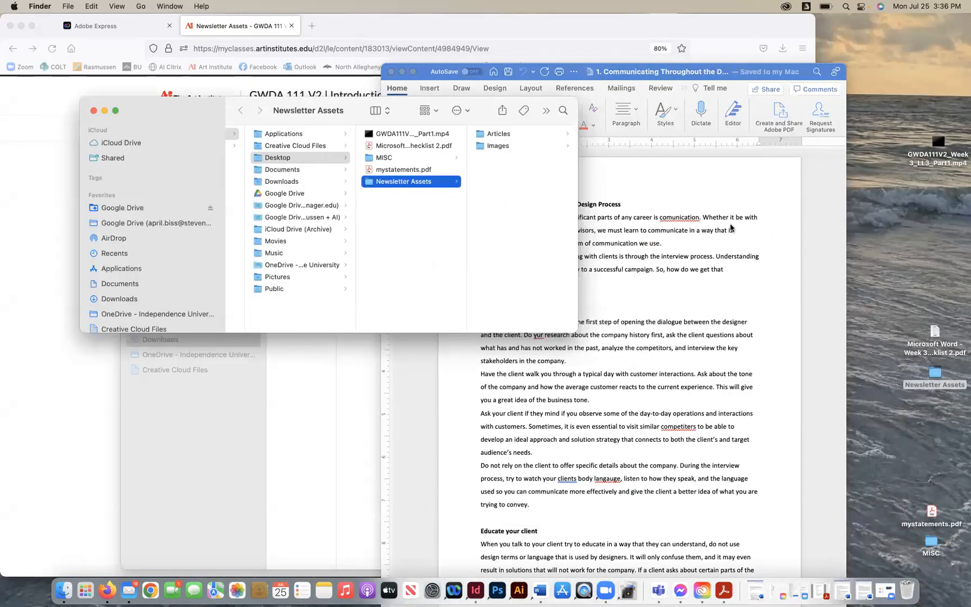
double_click(521, 145)
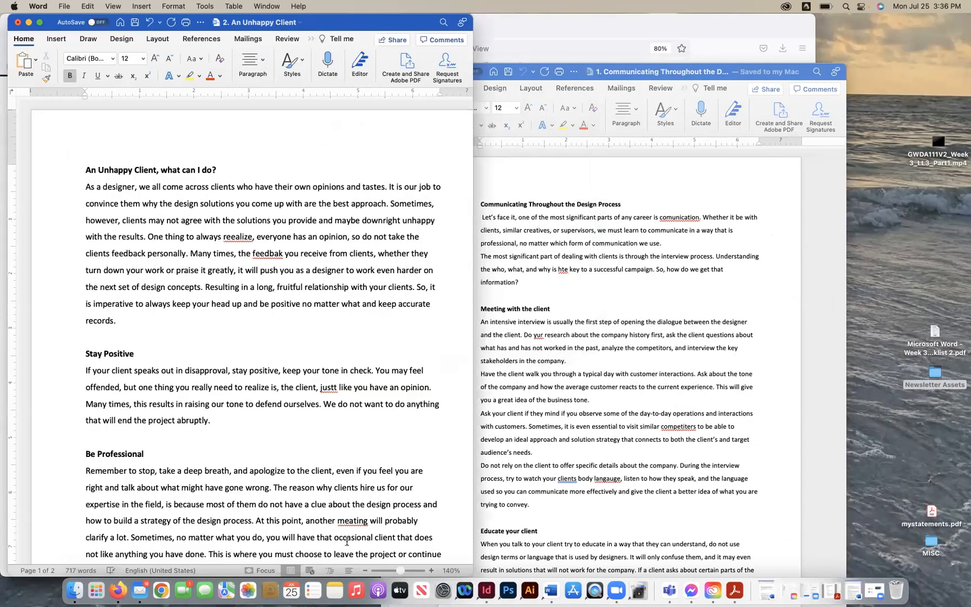
click(364, 570)
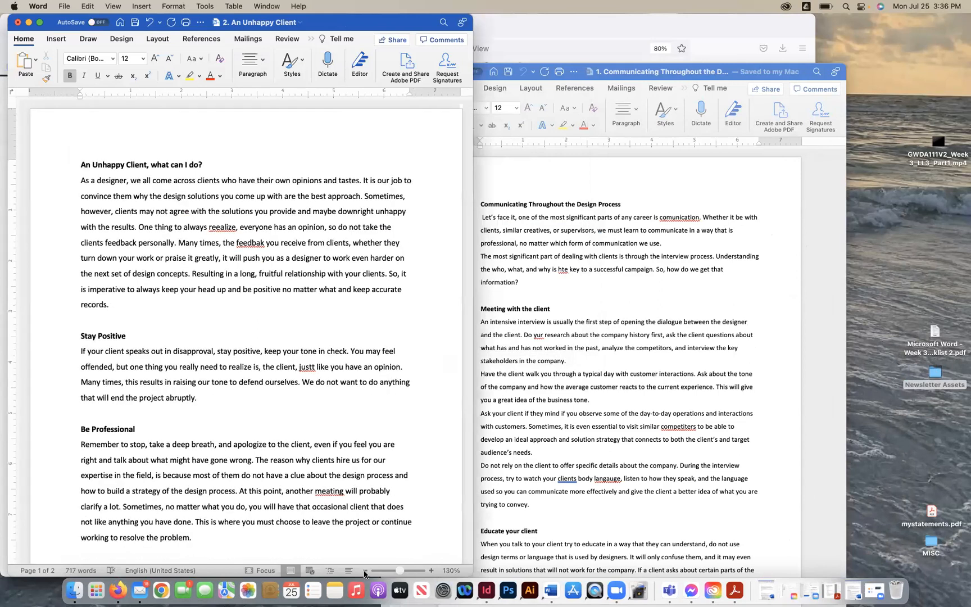
click(364, 570)
drag(47, 28, 266, 79)
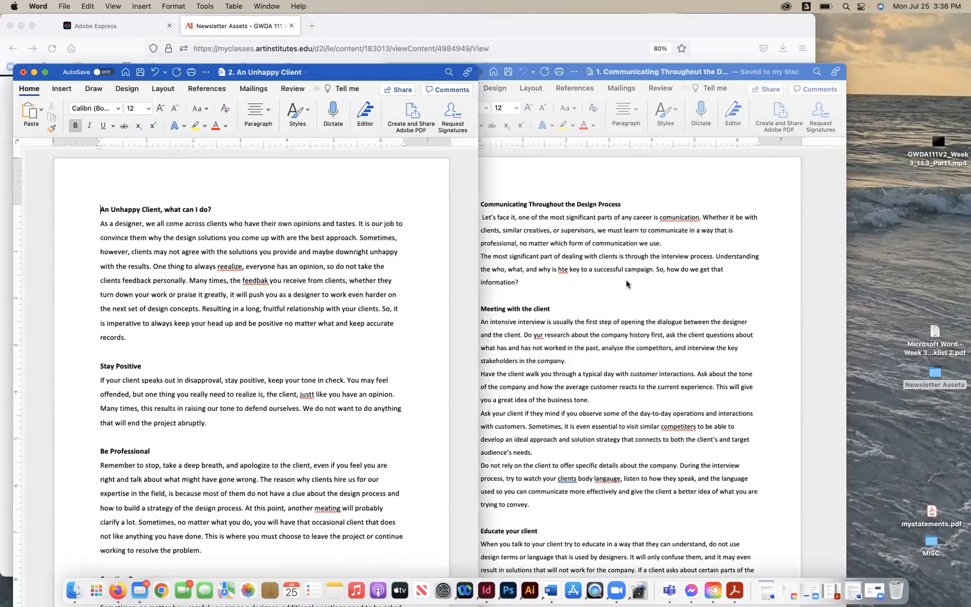
click(627, 282)
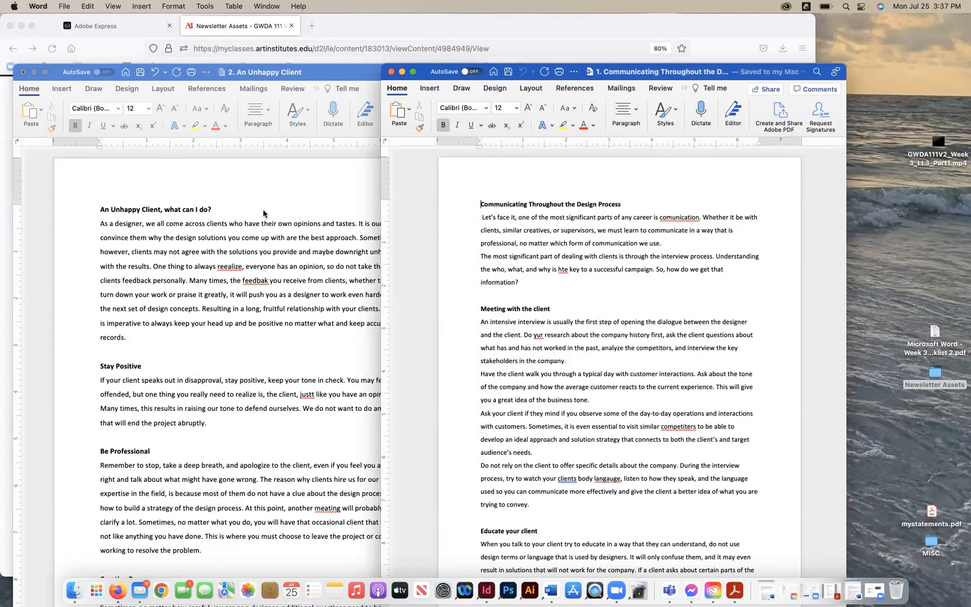
click(547, 252)
click(34, 73)
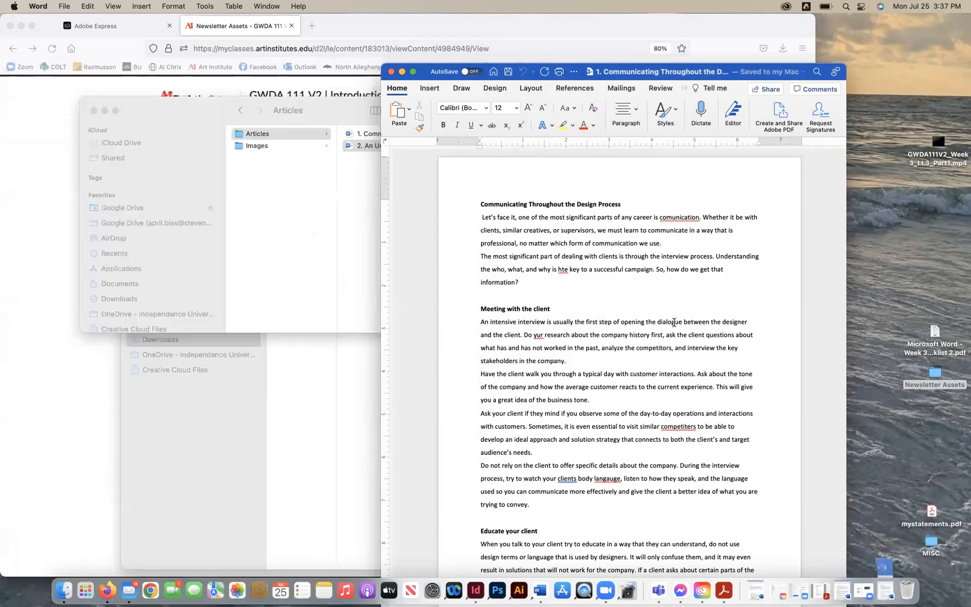
- Correct the misspelling comunication to communication in the first paragraph of the article
right_click(663, 218)
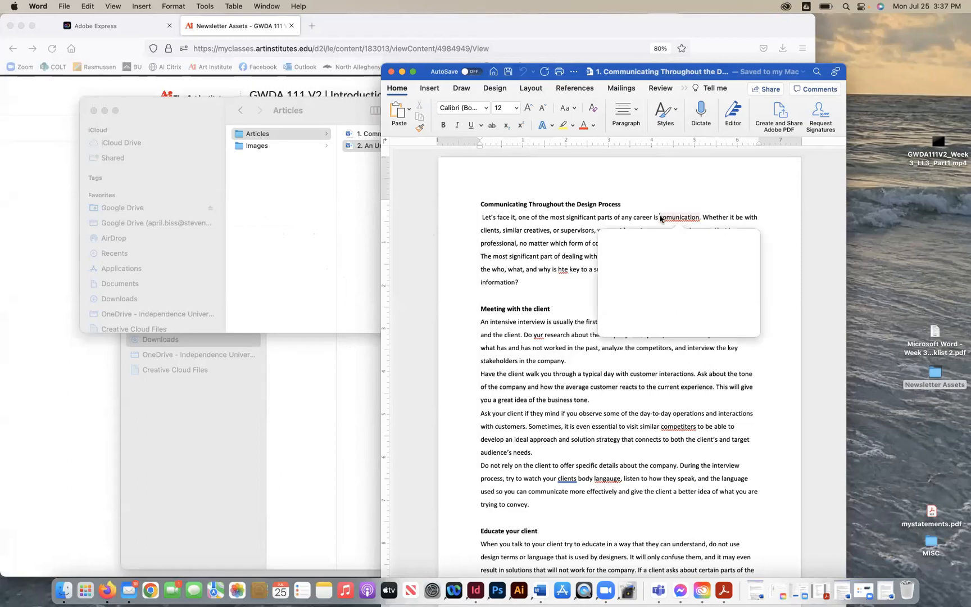
click(648, 263)
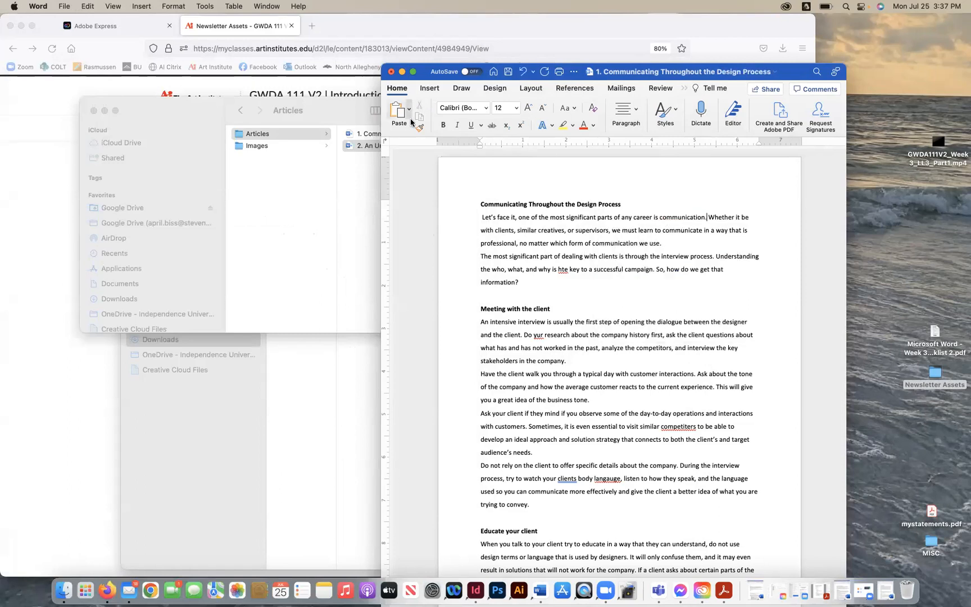
drag(398, 66, 360, 46)
click(65, 6)
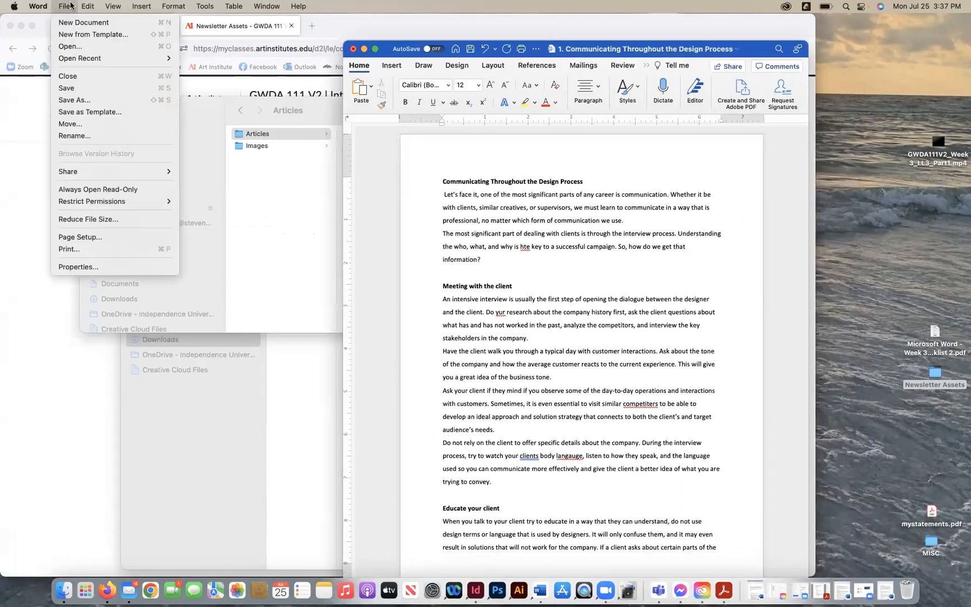
mouse_move(84, 5)
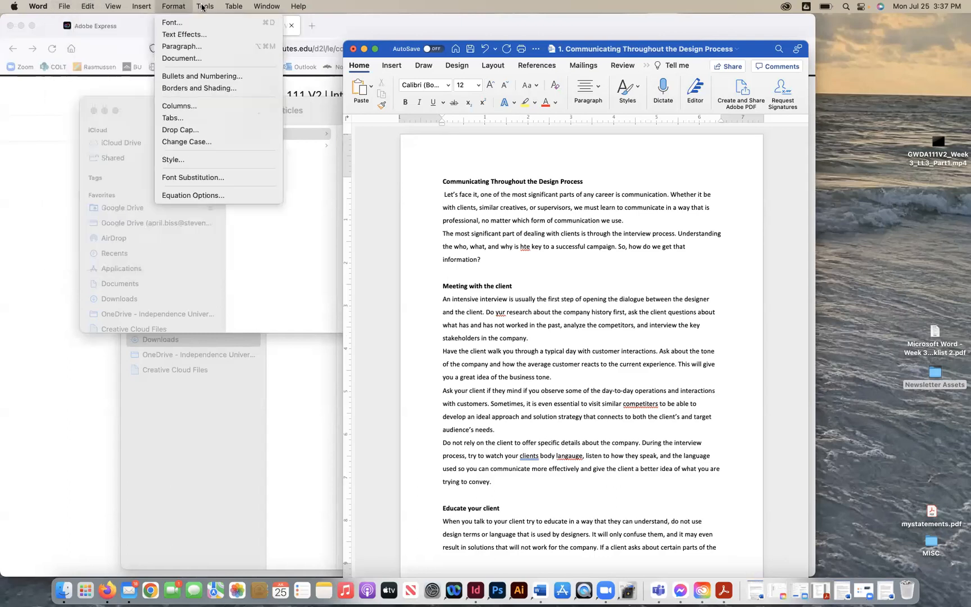
mouse_move(204, 8)
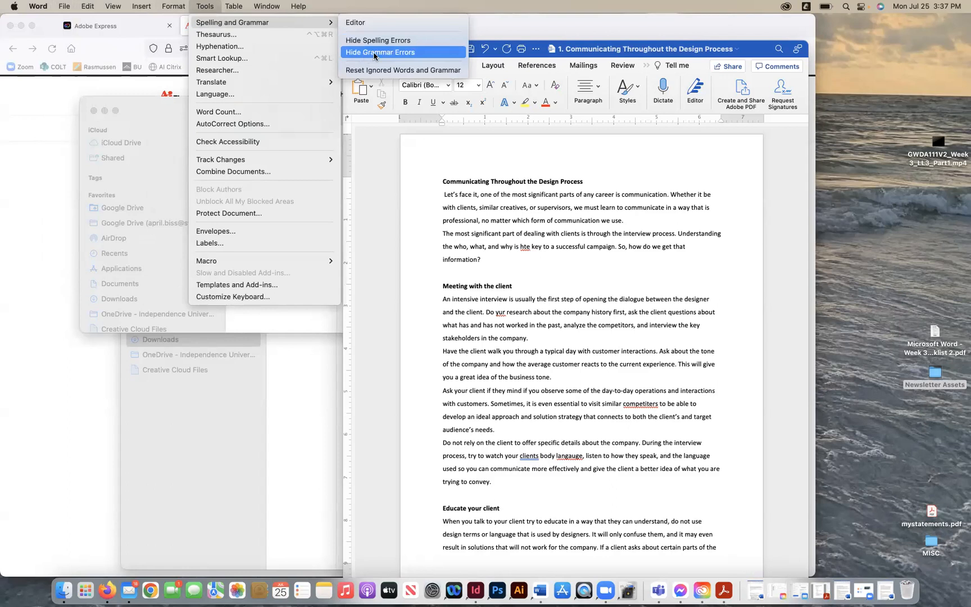
click(518, 313)
- Fix the misspellings hte, competiters and yur with the spelling suggestions the, competitors and your
right_click(524, 247)
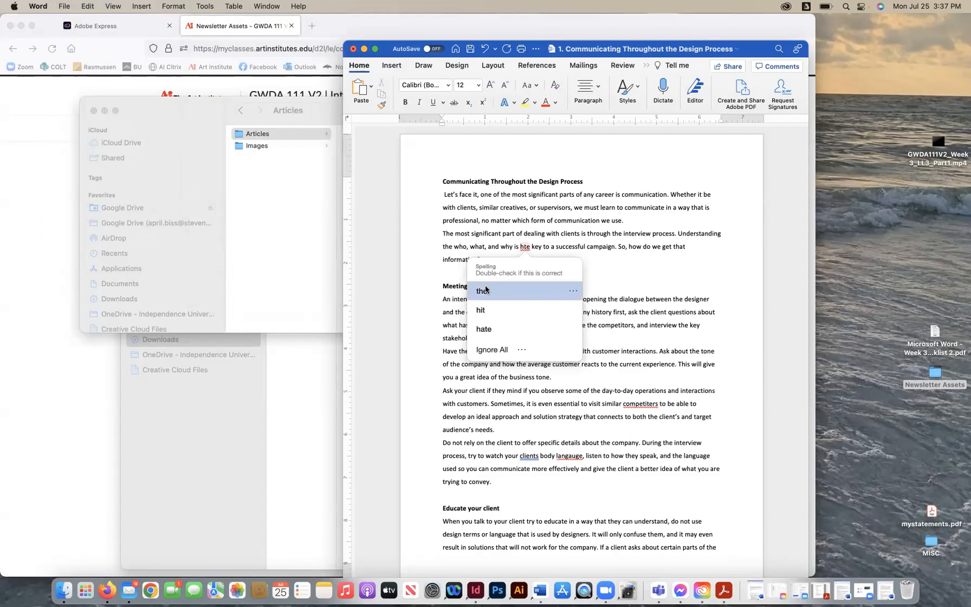
click(481, 293)
scroll(645, 325, down, 3)
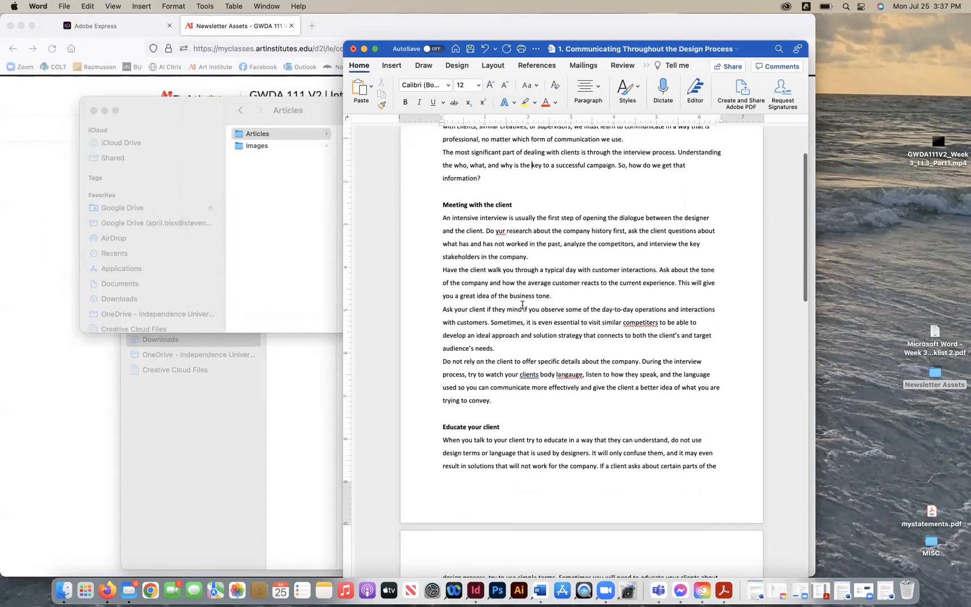
right_click(644, 325)
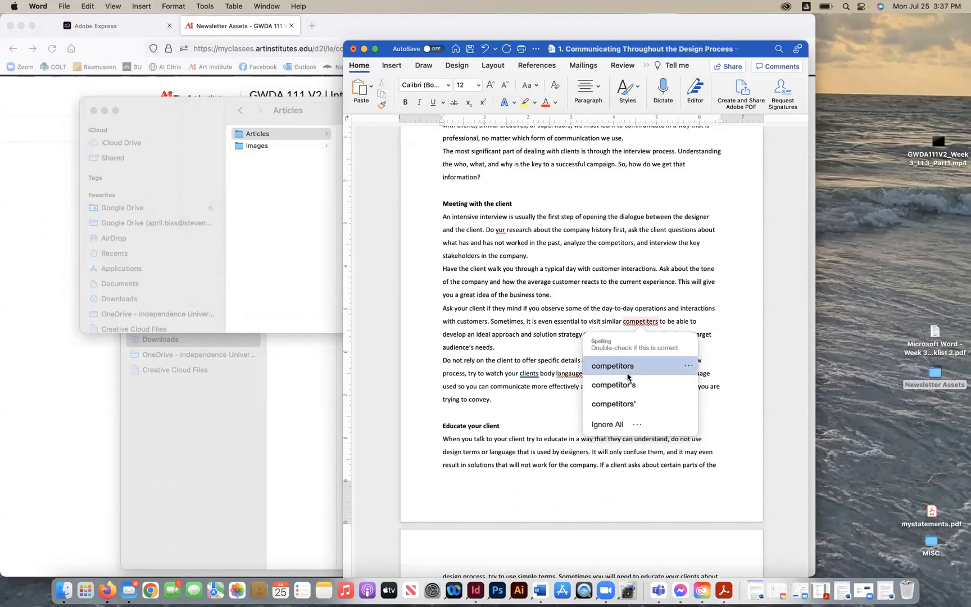
click(628, 367)
right_click(499, 228)
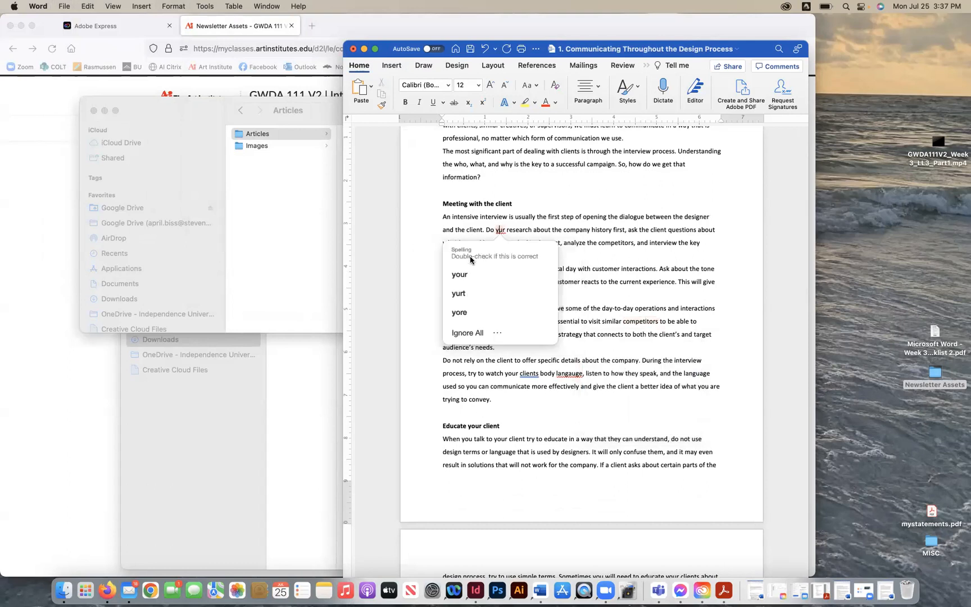
click(460, 274)
- Correct clients to client's and langauge to language in the body-language sentence
scroll(570, 305, down, 3)
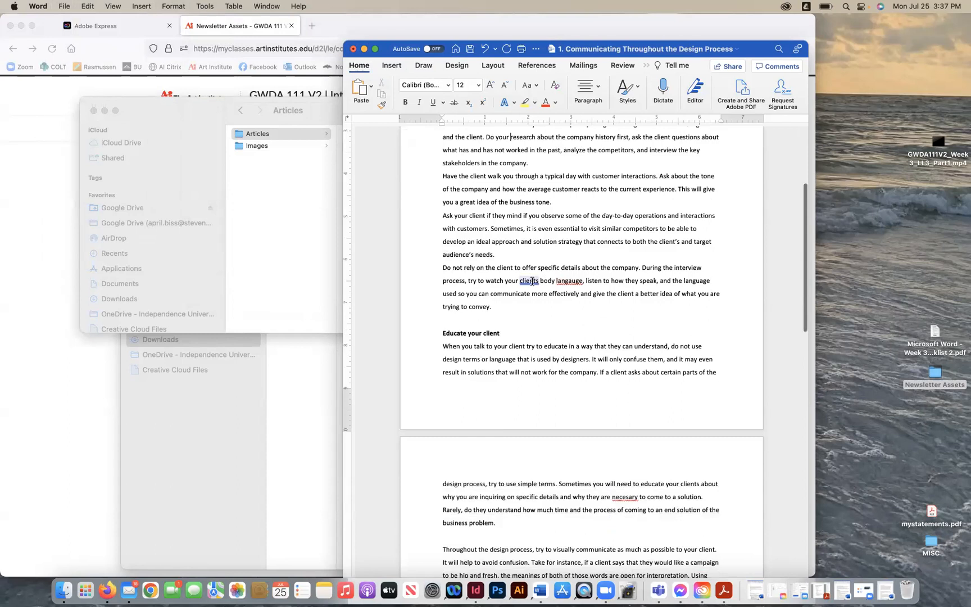
right_click(529, 280)
click(469, 324)
right_click(569, 281)
click(541, 326)
- Correct the misspelling necesary to necessary in the second-page paragraph about educating clients
scroll(541, 331, down, 9)
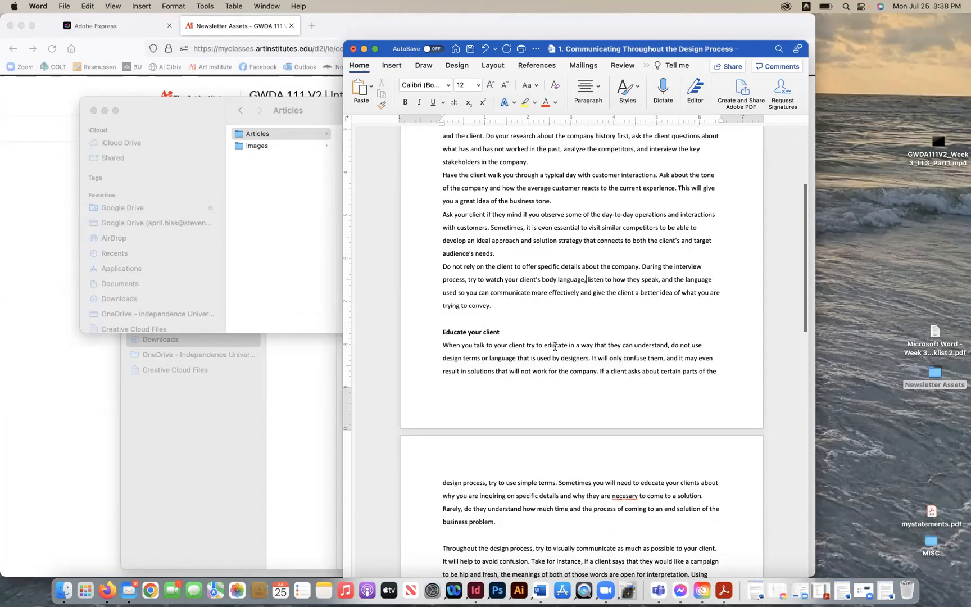
right_click(618, 231)
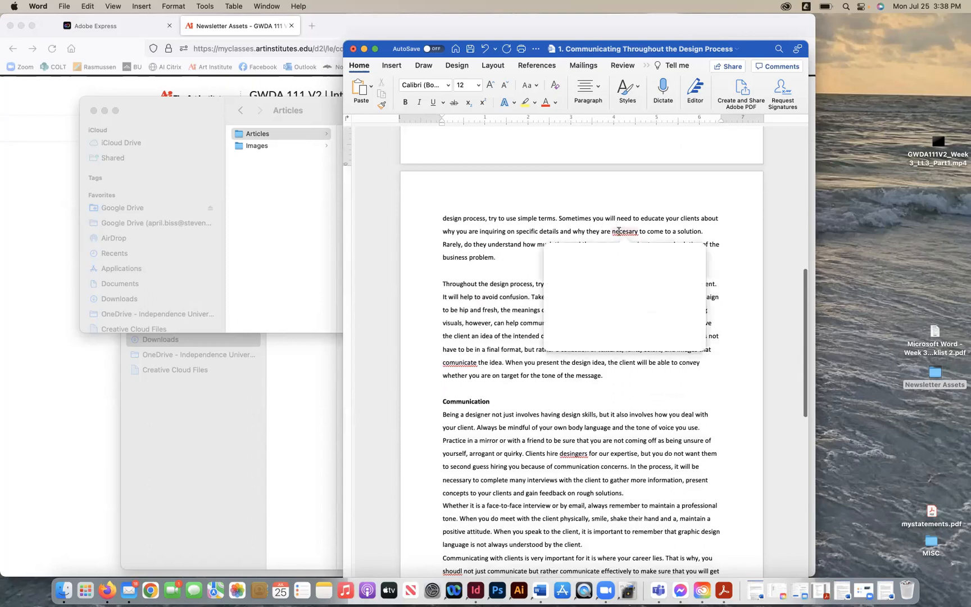
click(584, 275)
- Fix the misspellings comunicate, desingers and shoudl with the spelling suggestions communicate, designers and should
scroll(571, 346, down, 5)
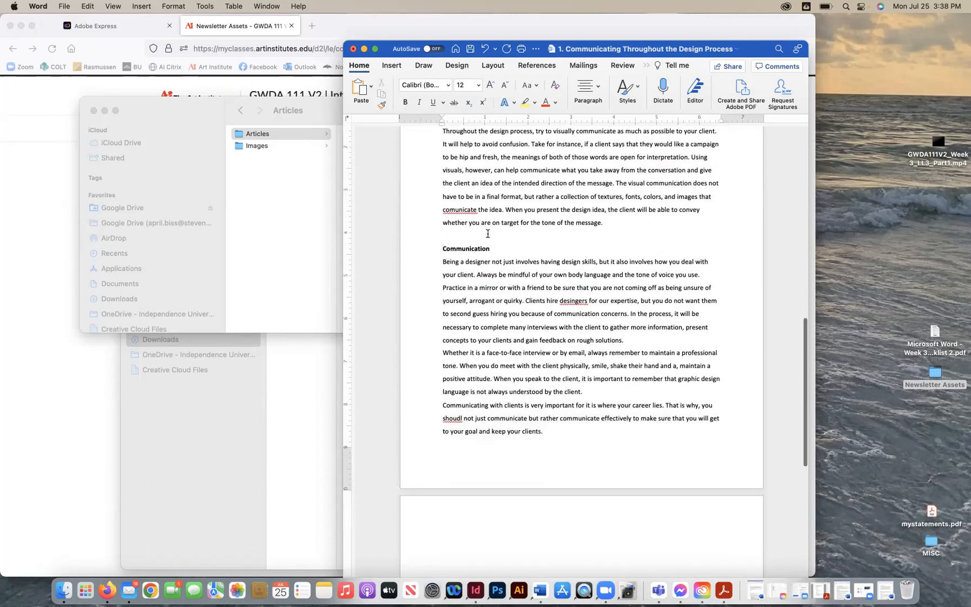
right_click(467, 214)
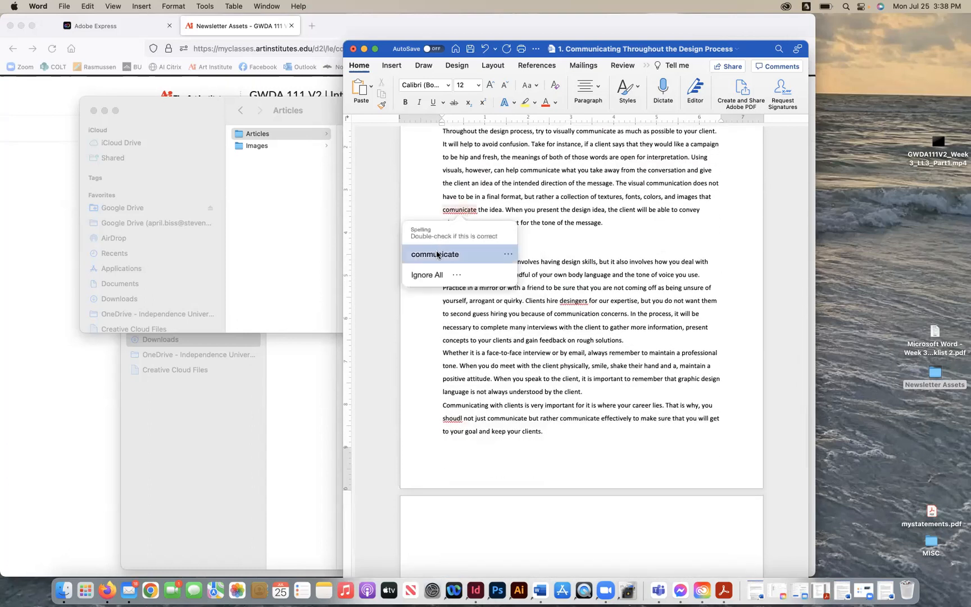
click(434, 252)
right_click(582, 300)
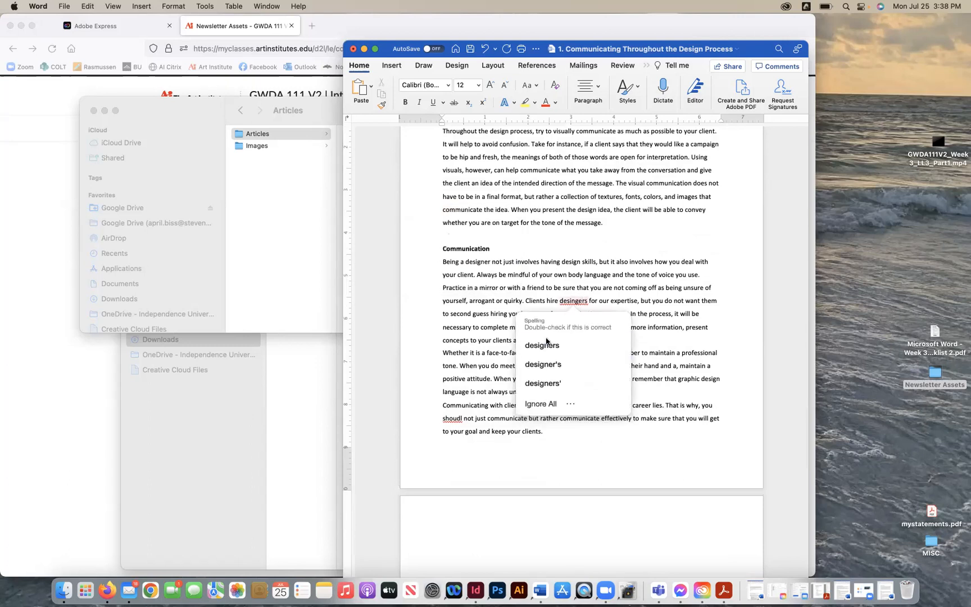
click(542, 345)
scroll(480, 331, down, 3)
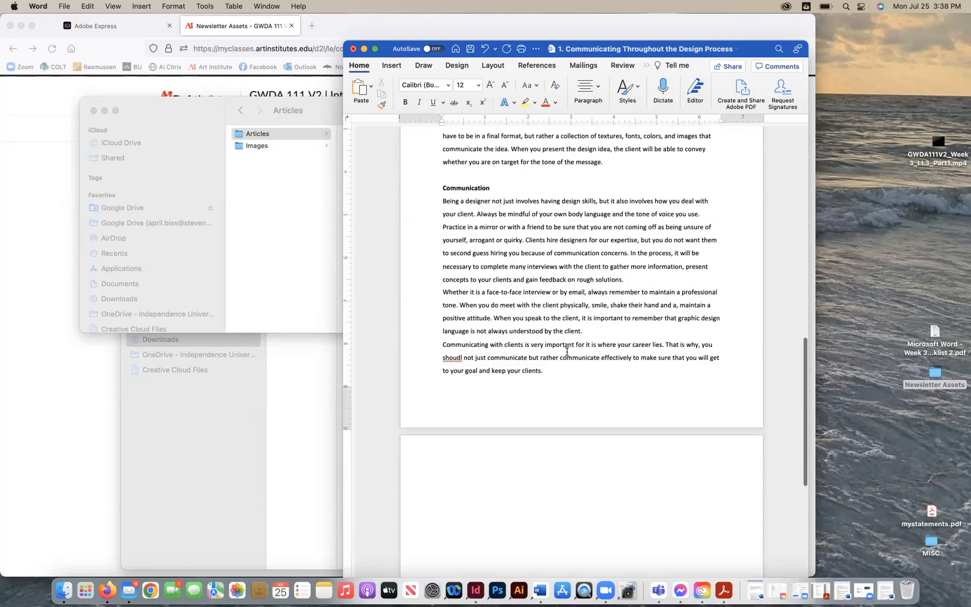
right_click(453, 326)
click(433, 368)
scroll(525, 377, down, 3)
scroll(520, 371, up, 20)
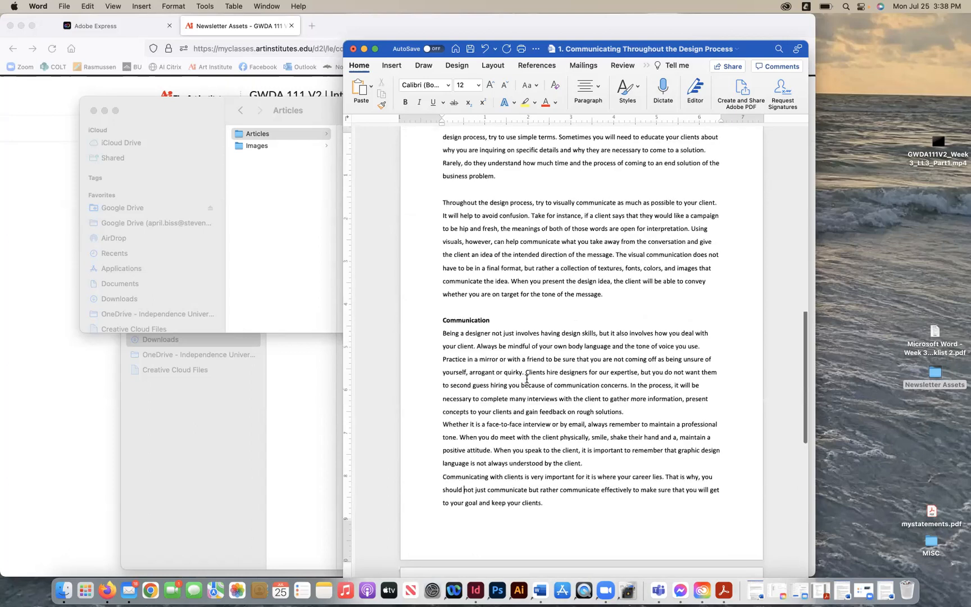
- Save the document, delete the stray space before Let's face it in the opening paragraph, and save again
click(64, 6)
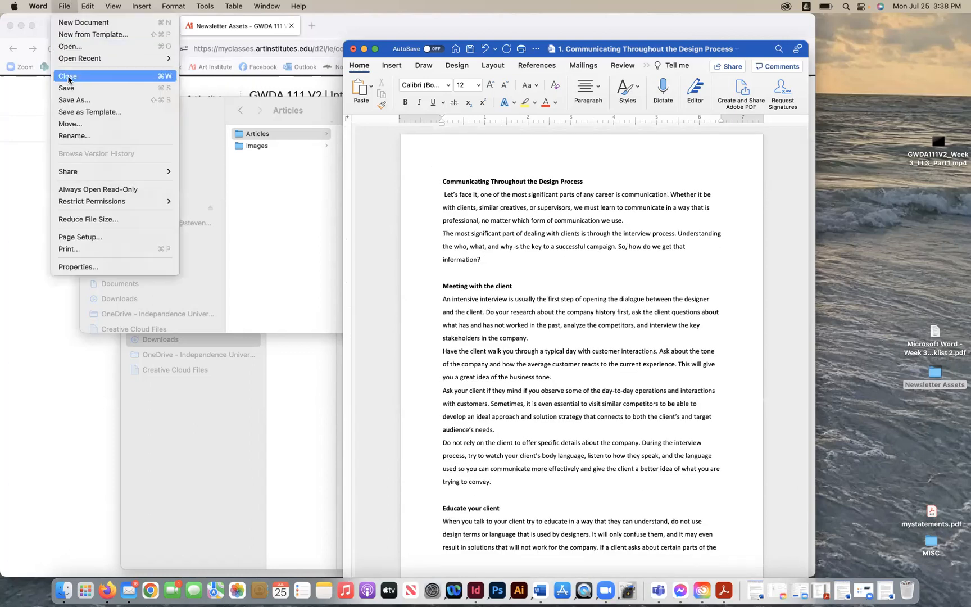
click(68, 87)
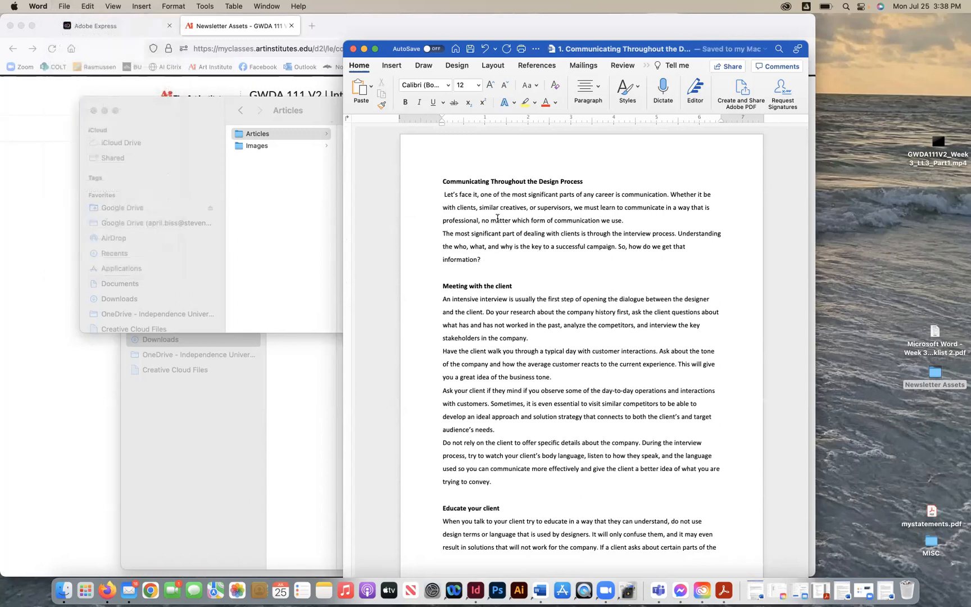
click(443, 195)
key(BackSpace)
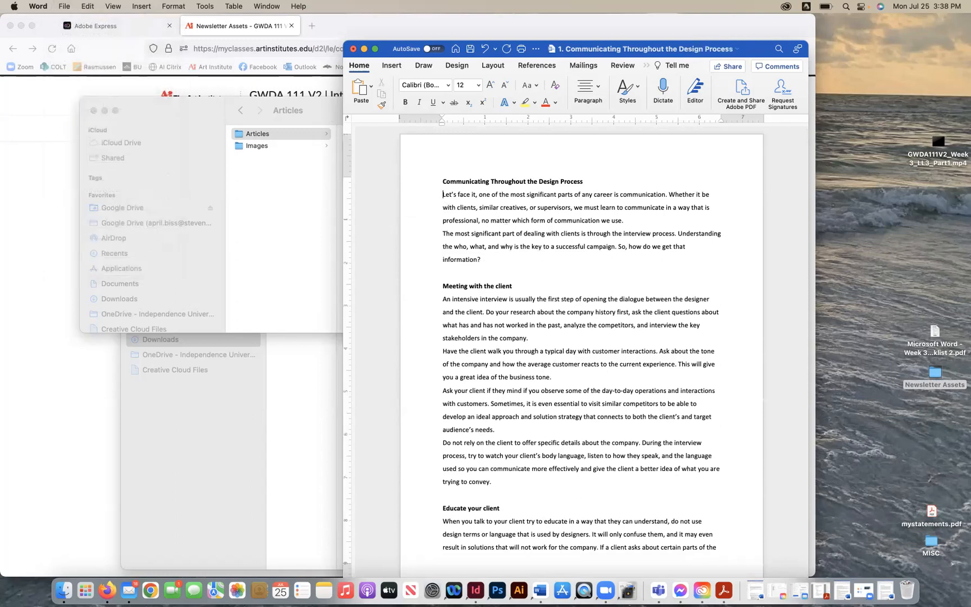
key(super+s)
- Move the Word window aside and close the Finder Articles window
drag(364, 54, 490, 58)
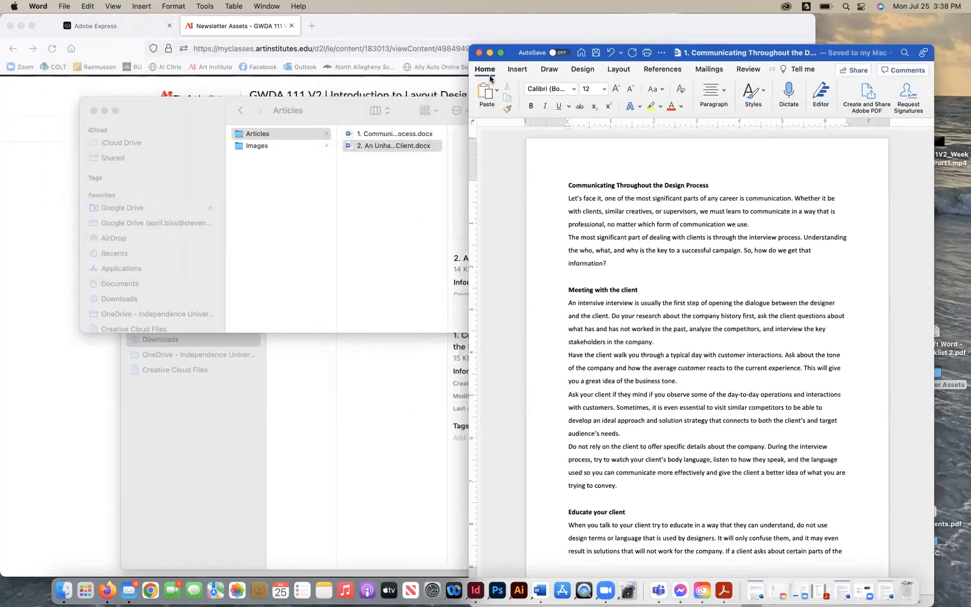
click(93, 110)
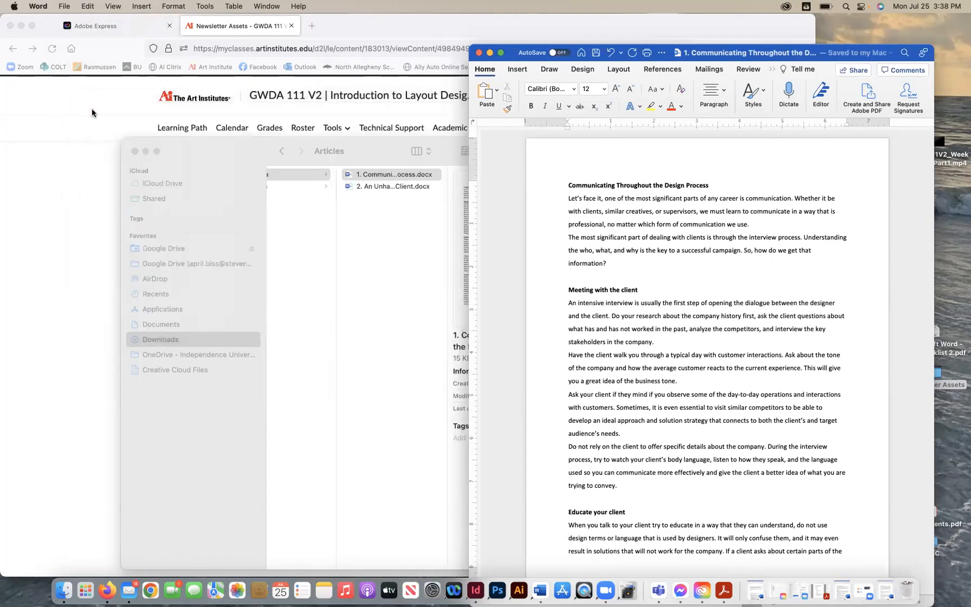
click(134, 151)
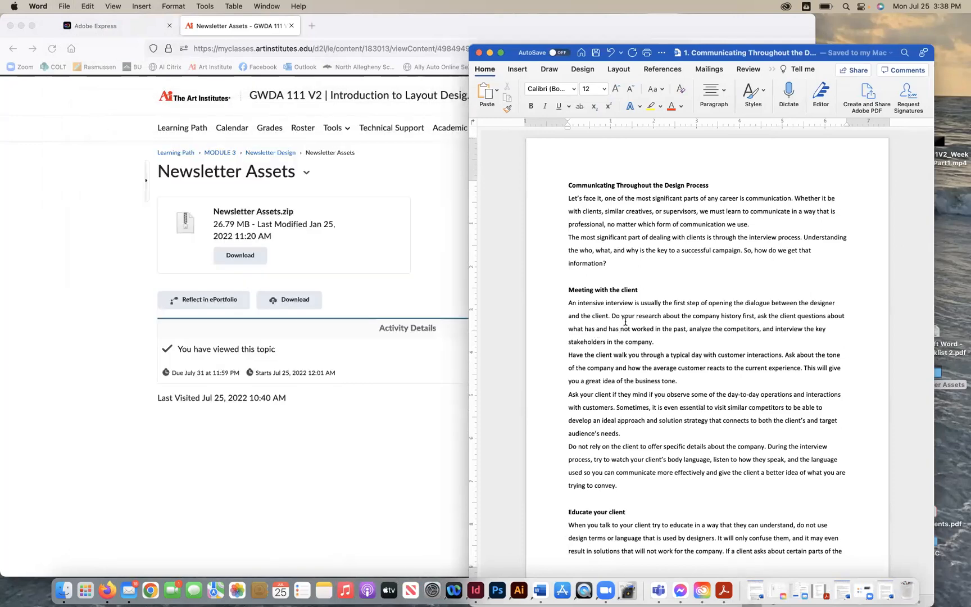
- Select the article title and scroll through the corrected article to review it
scroll(625, 324, down, 1)
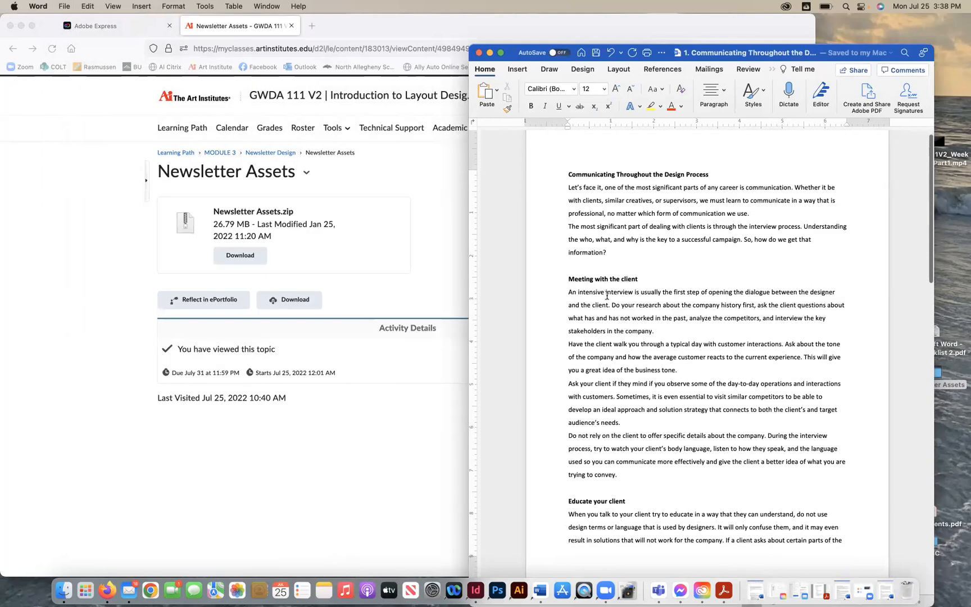
triple_click(581, 173)
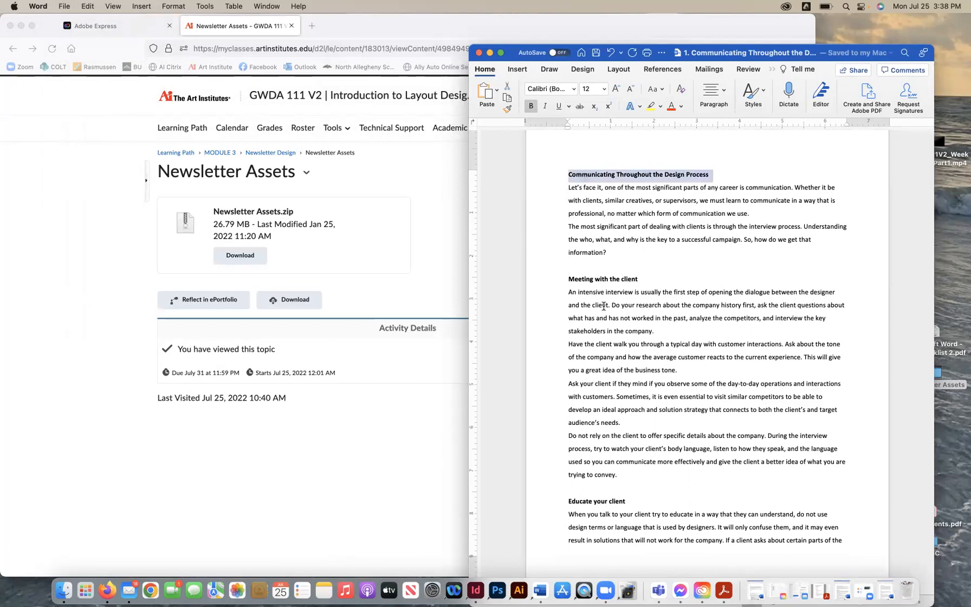
scroll(603, 306, down, 2)
scroll(603, 287, down, 15)
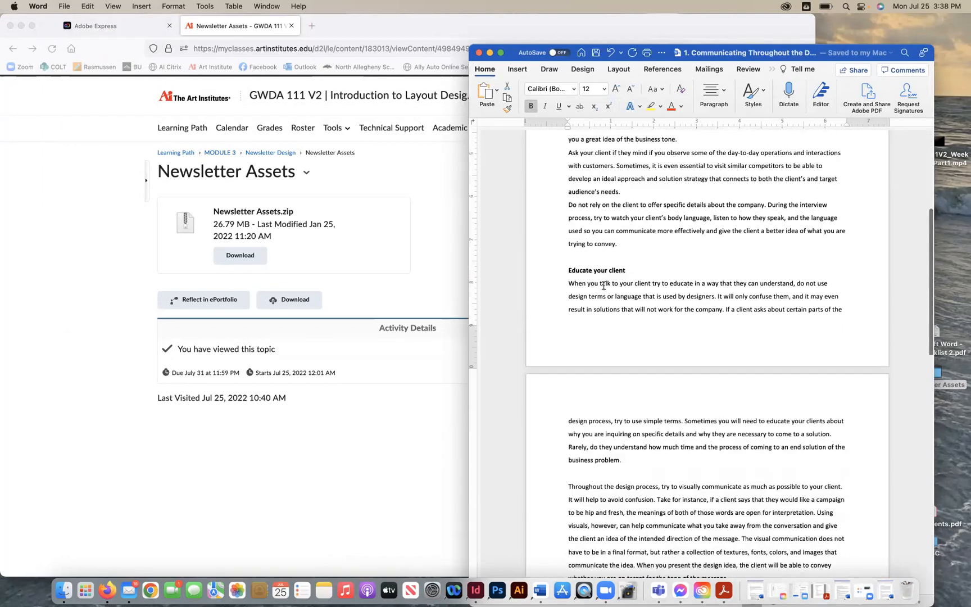
scroll(603, 286, down, 5)
scroll(603, 287, up, 10)
scroll(603, 285, up, 5)
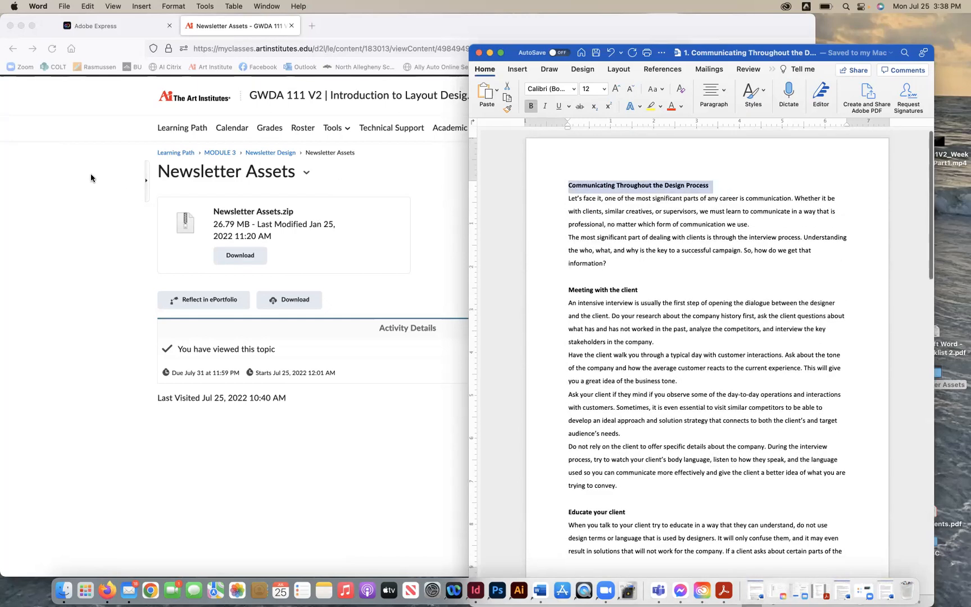
- In the course site, go to Module 3's Newsletter Design section and open the Week 3 Checklist
click(90, 173)
click(195, 129)
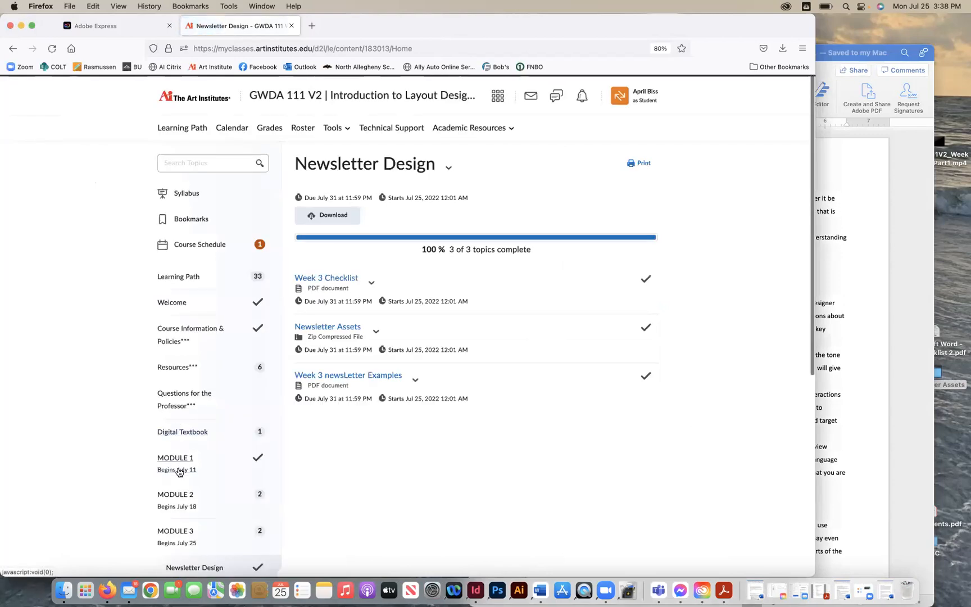
click(176, 531)
scroll(404, 496, down, 10)
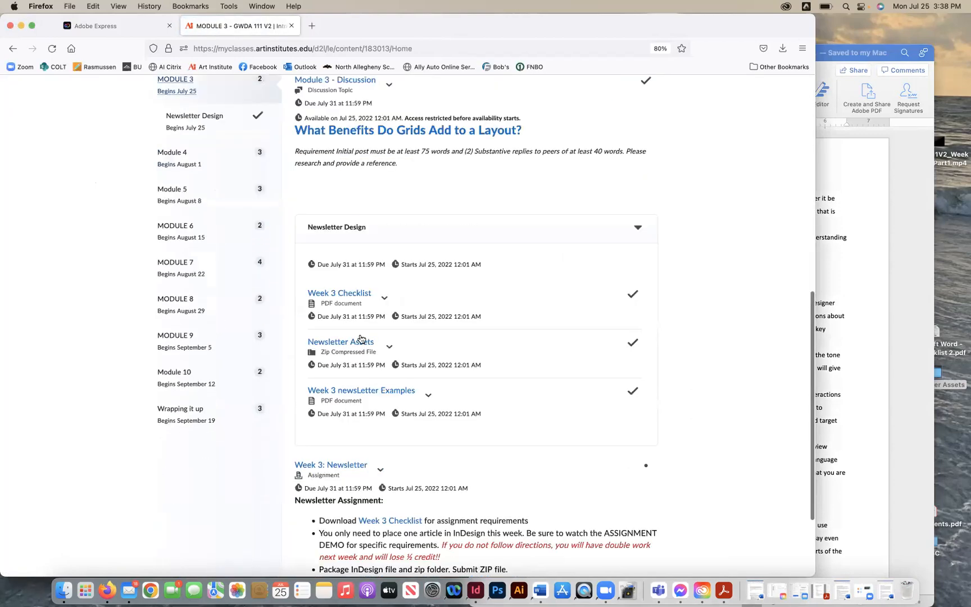
click(356, 342)
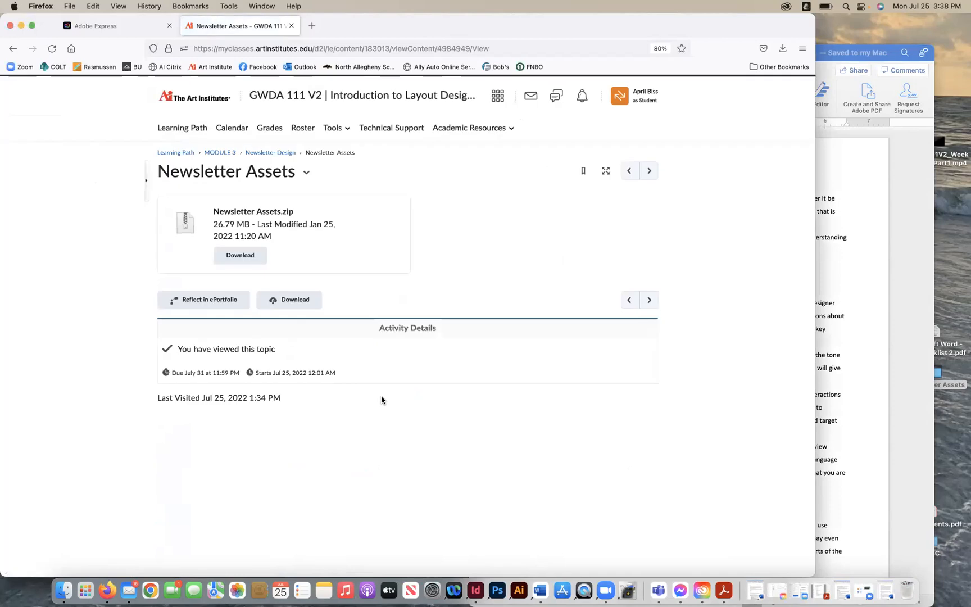
click(220, 152)
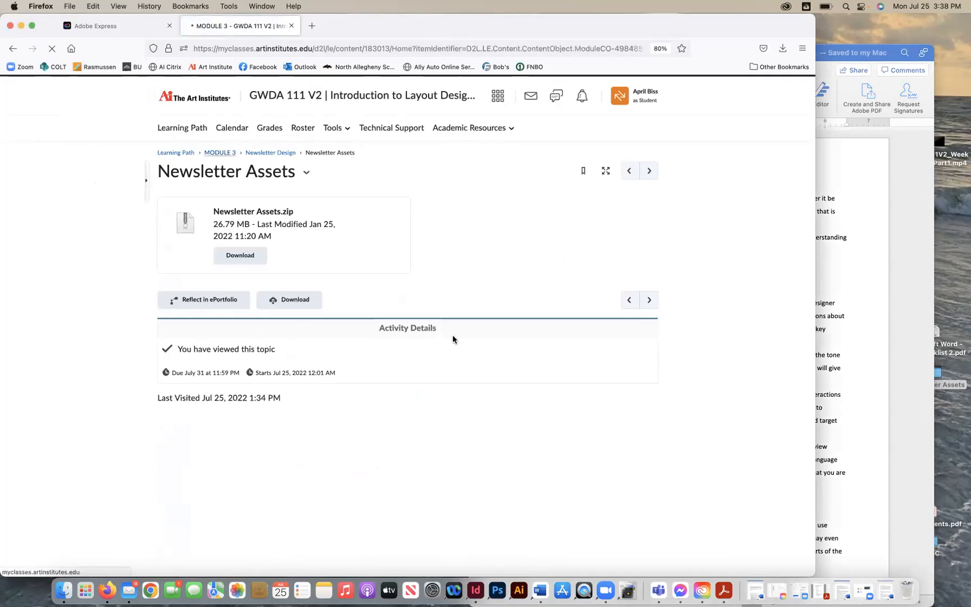
scroll(433, 324, down, 5)
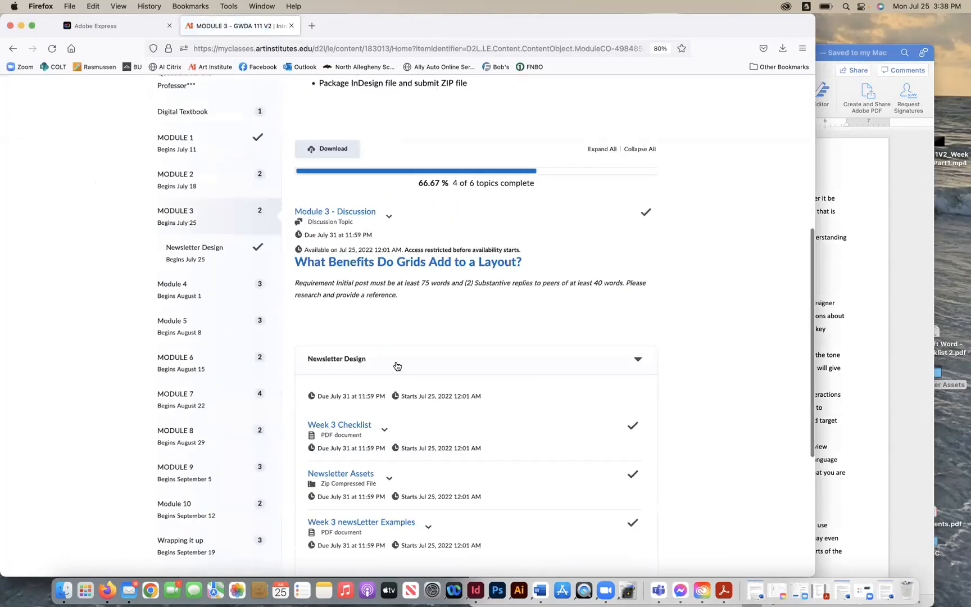
click(337, 425)
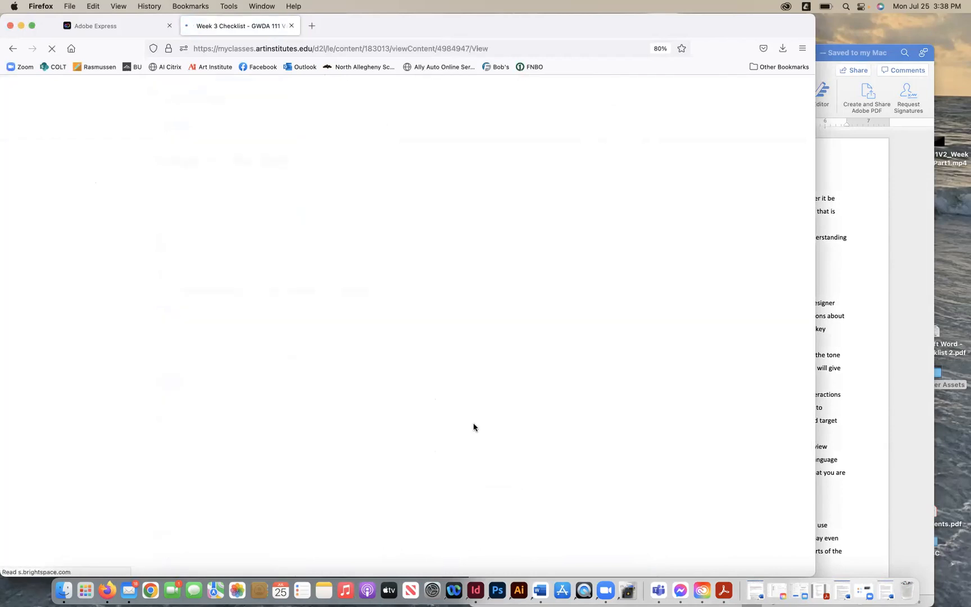
- Read through the Week 3 Assignment Checklist requirements
scroll(473, 427, down, 6)
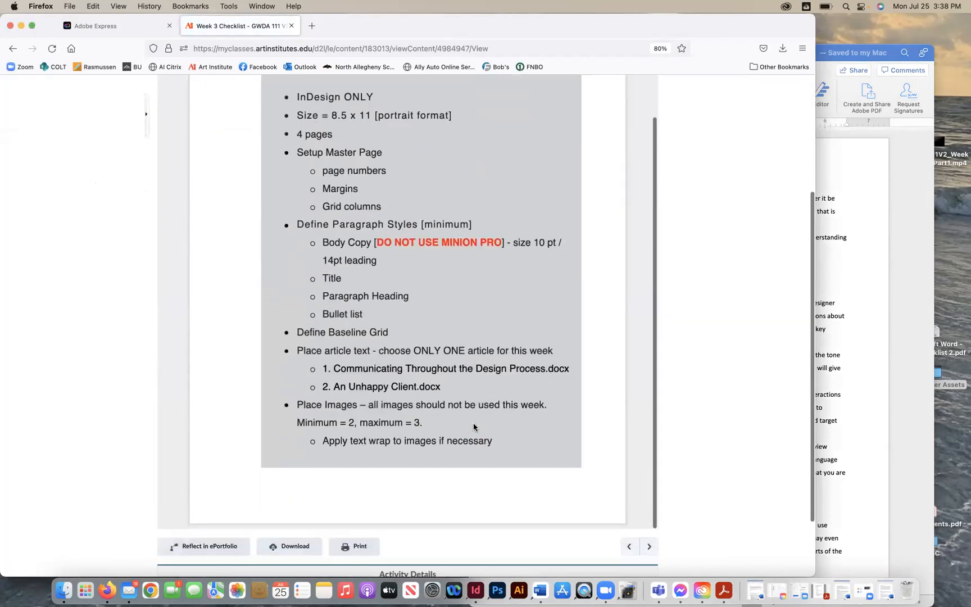
scroll(473, 426, down, 1)
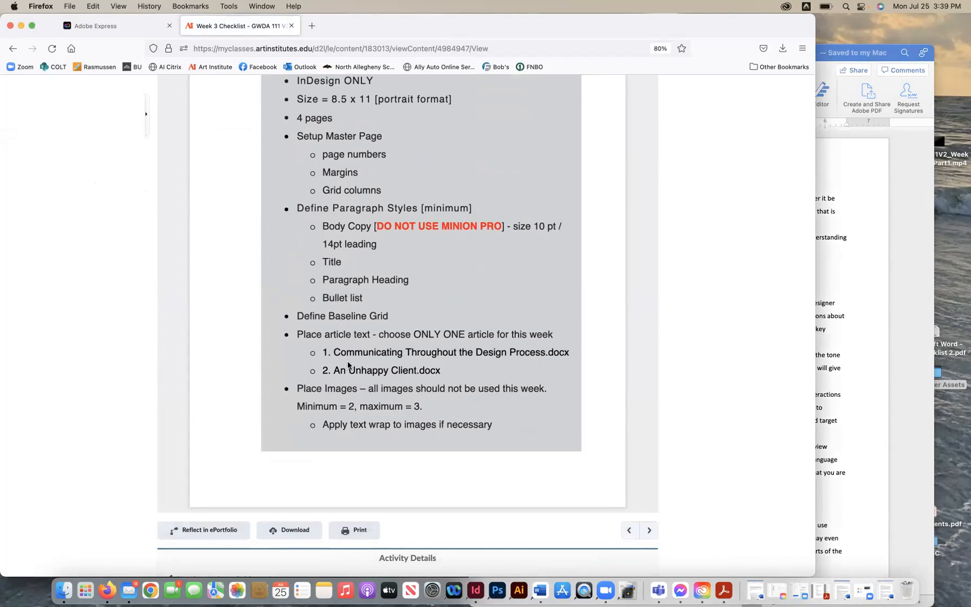
scroll(354, 389, up, 2)
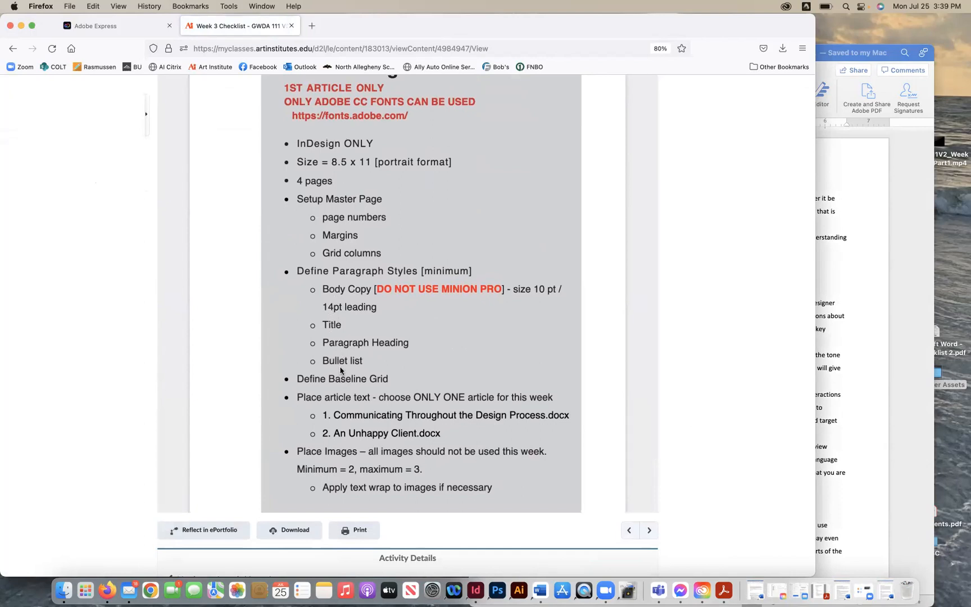
scroll(306, 231, up, 1)
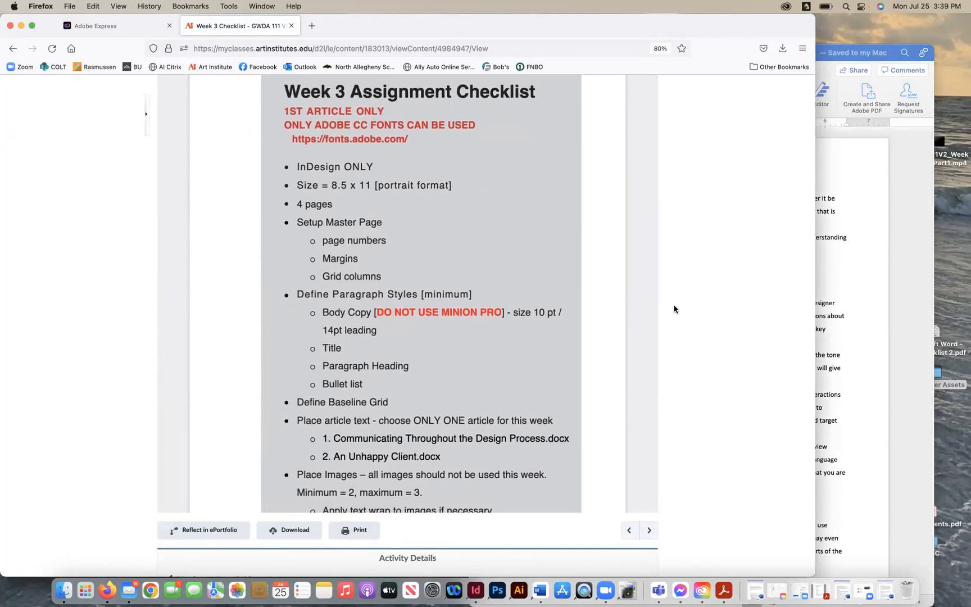
scroll(253, 135, up, 1)
scroll(254, 135, up, 5)
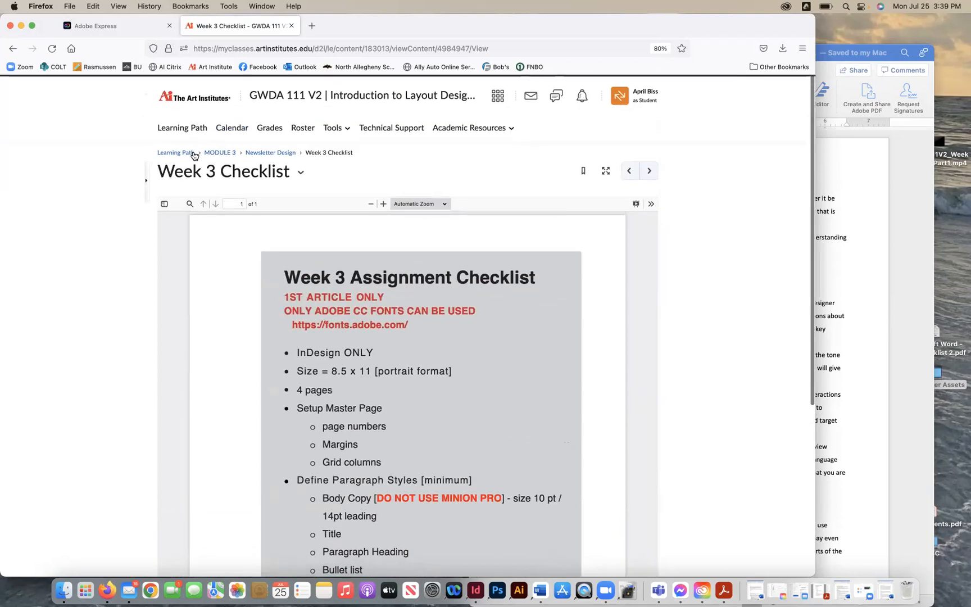
- Return to the Module 3 page and review the Week 3: Newsletter assignment instructions
click(218, 153)
scroll(363, 348, down, 7)
scroll(364, 351, down, 6)
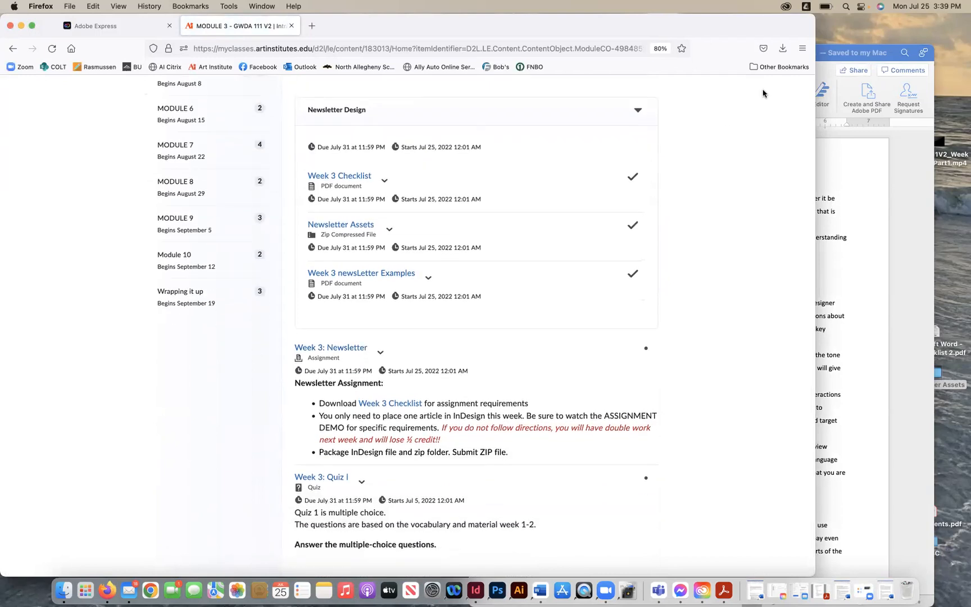
- Open Creative Cloud's Adobe Fonts panel and browse the list of active fonts
click(870, 163)
click(786, 7)
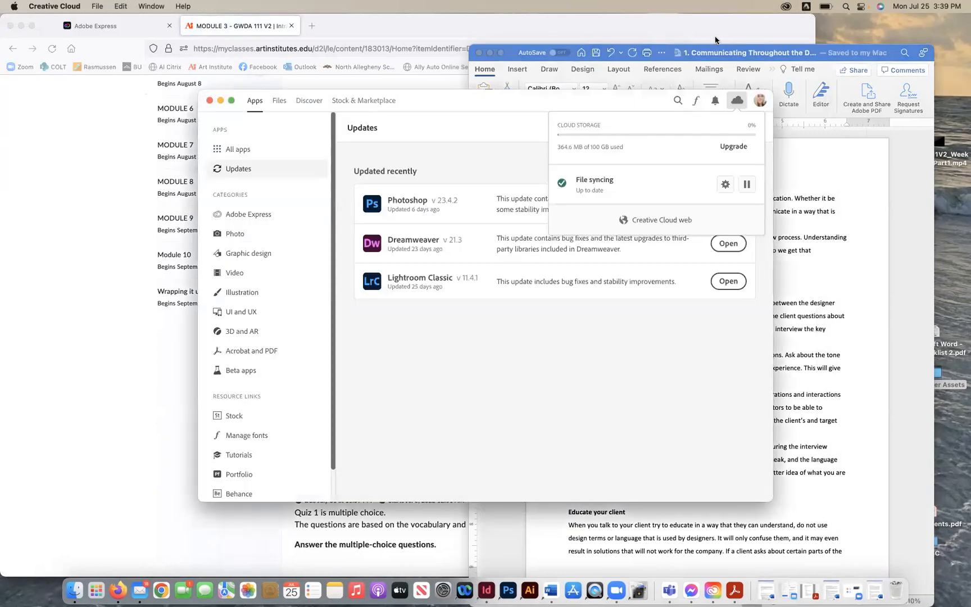
click(605, 101)
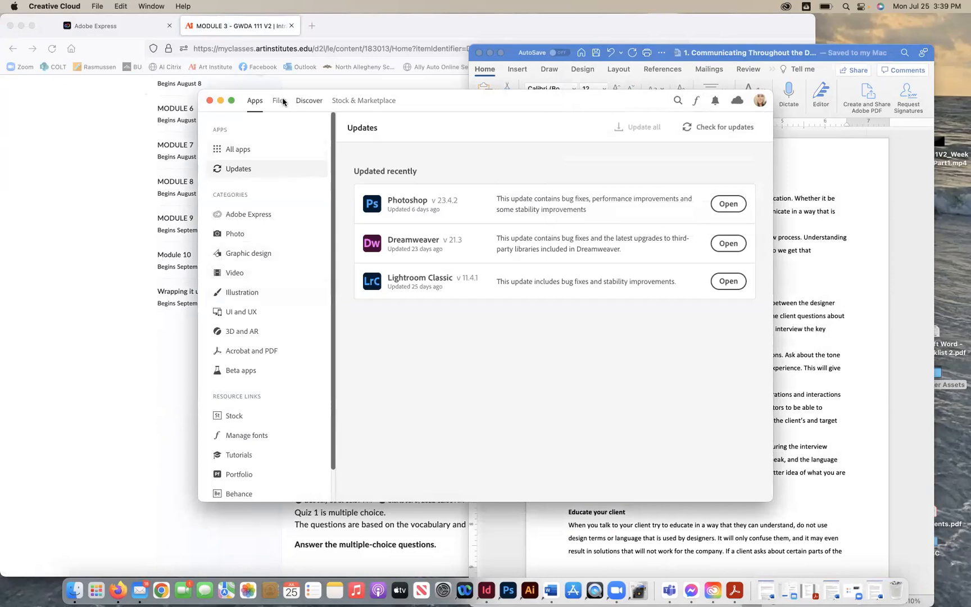
click(695, 101)
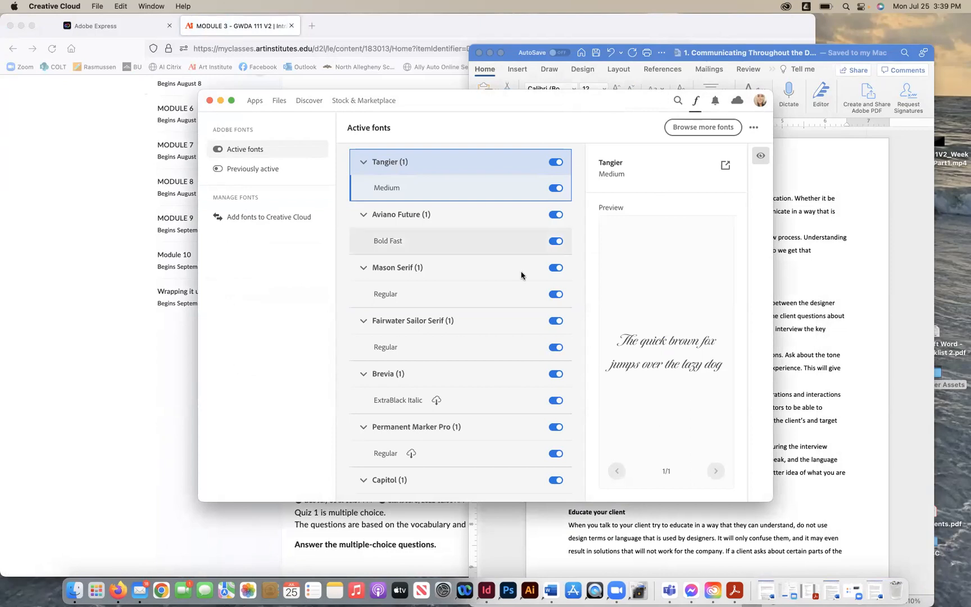
scroll(453, 343, down, 3)
scroll(454, 344, down, 2)
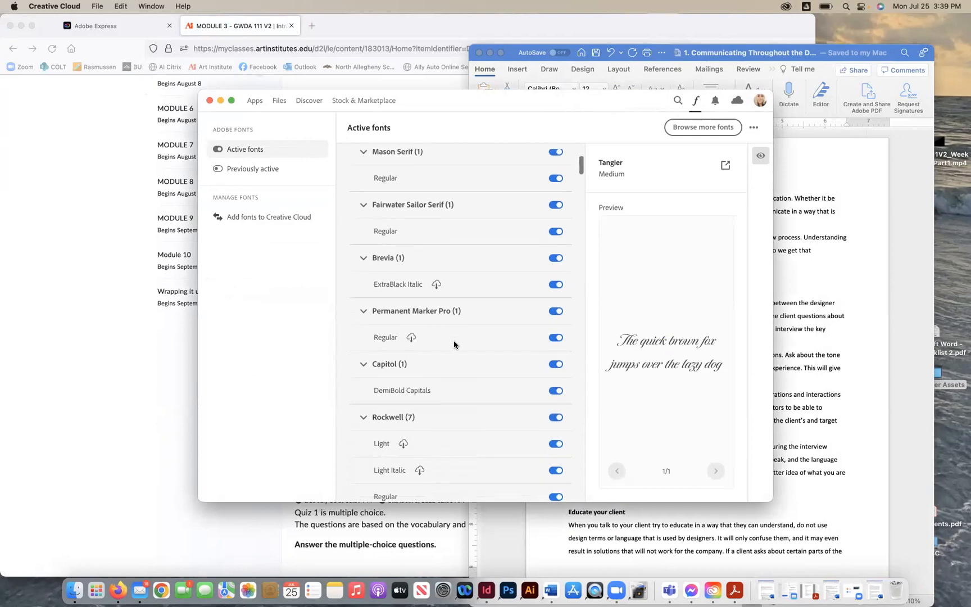
scroll(454, 344, down, 2)
scroll(454, 344, down, 3)
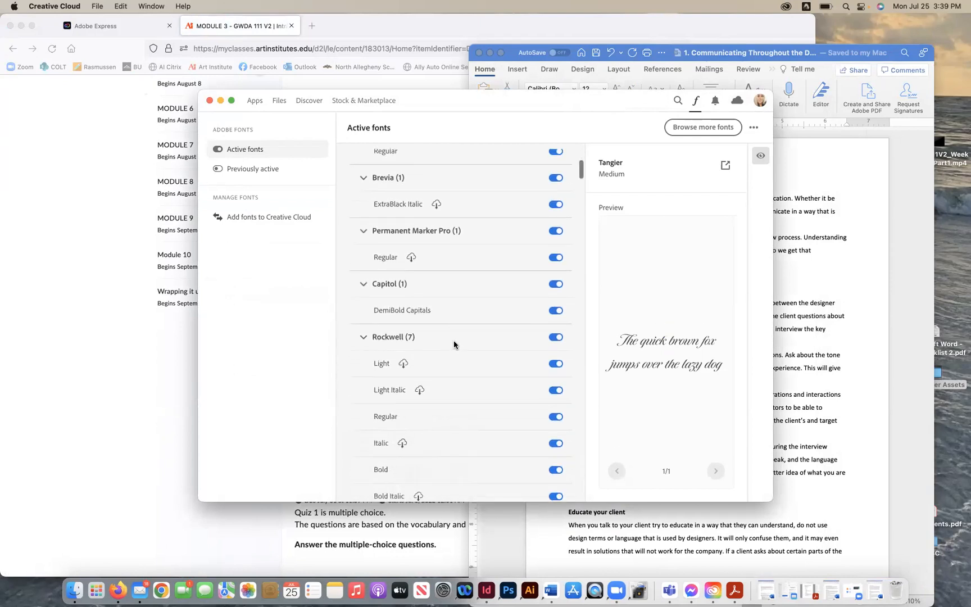
scroll(453, 344, down, 12)
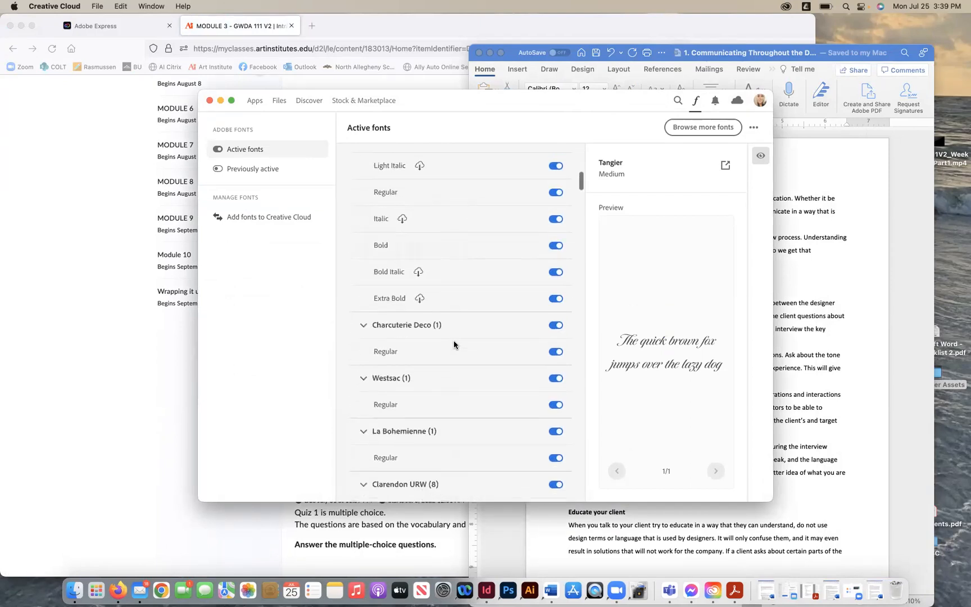
- Browse the active Adobe Fonts list, previewing Alana, Barteldes Small, Century Gothic and Bodoni URW
scroll(454, 344, down, 3)
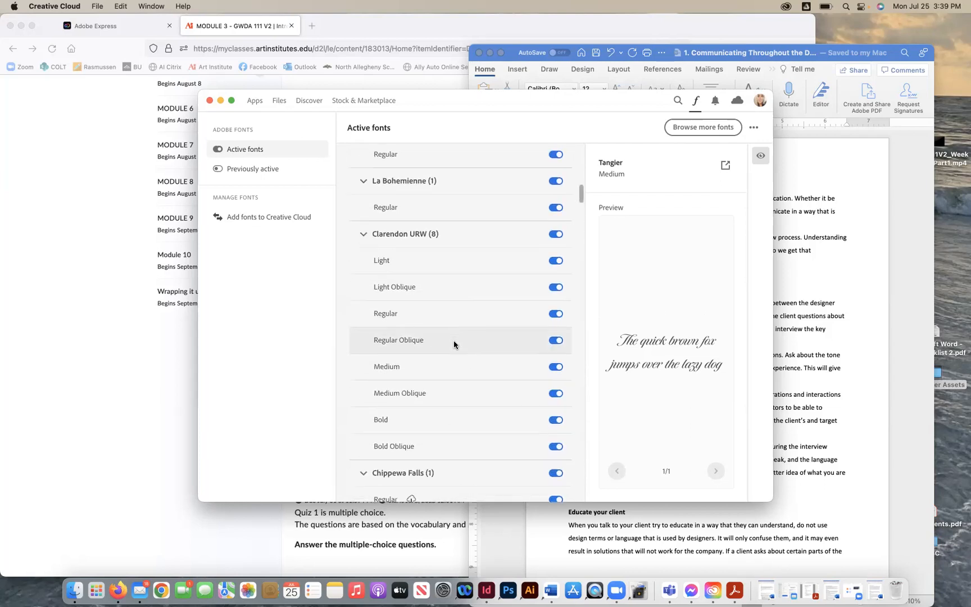
scroll(454, 343, down, 5)
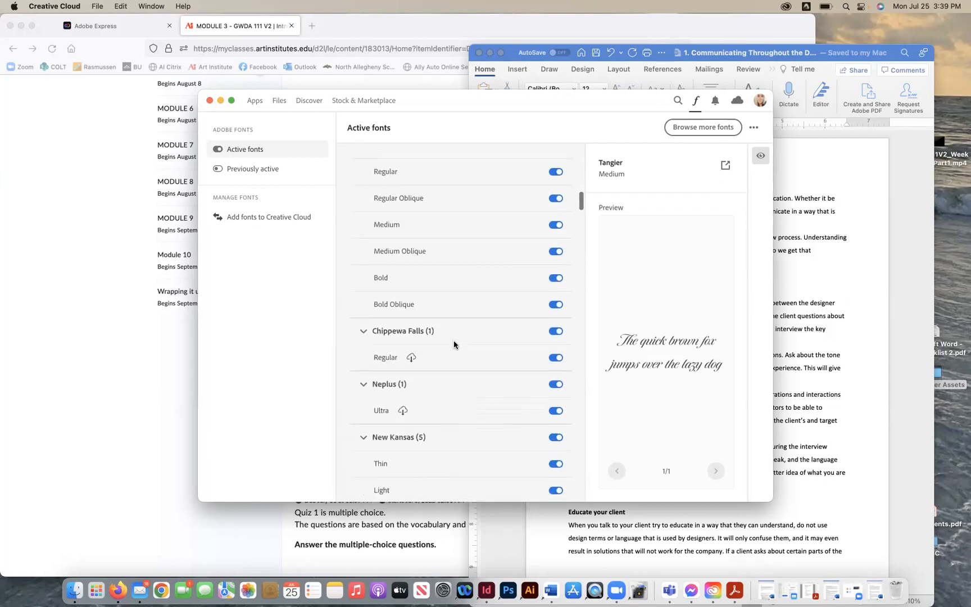
scroll(454, 343, down, 10)
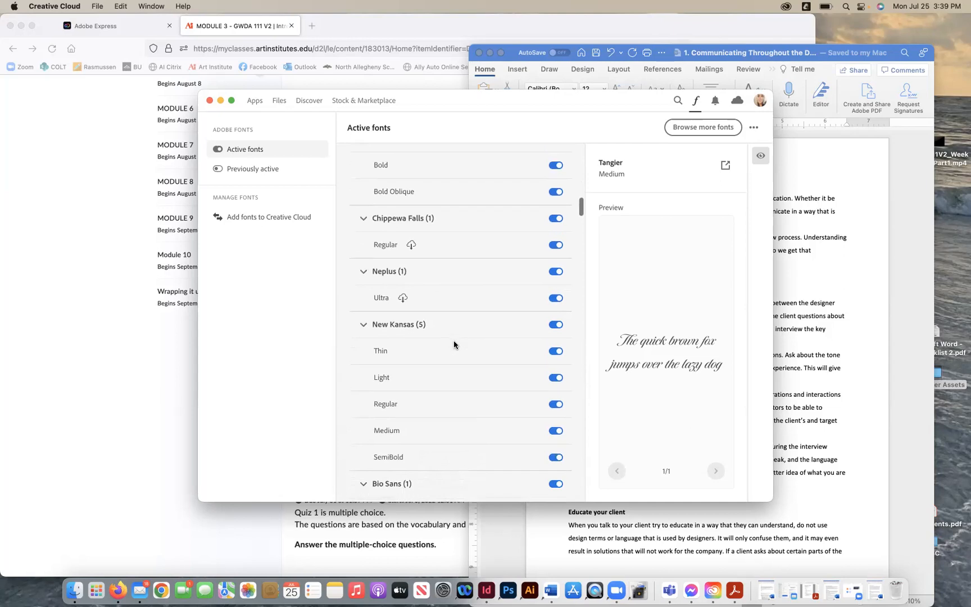
scroll(454, 343, down, 6)
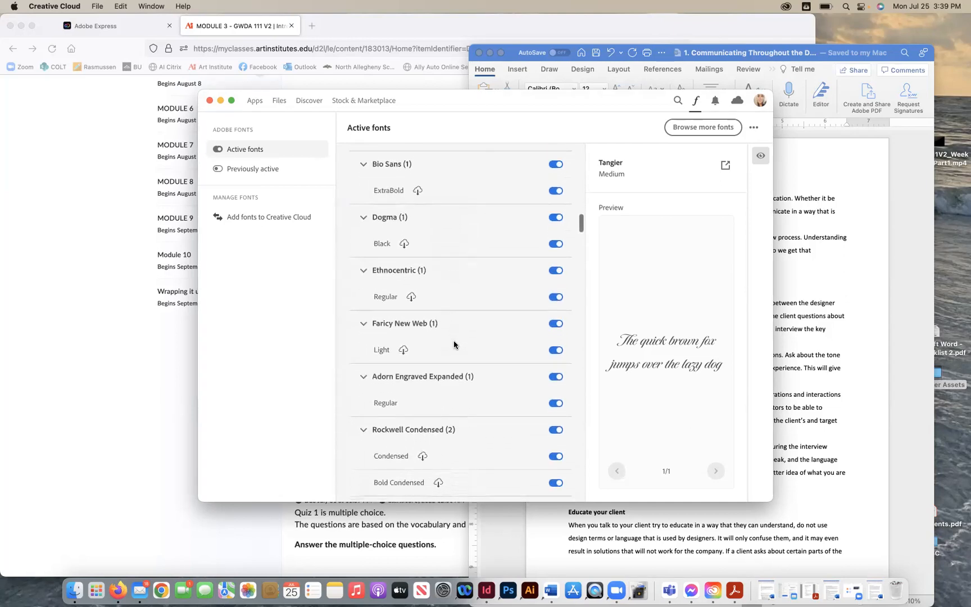
scroll(438, 340, down, 1)
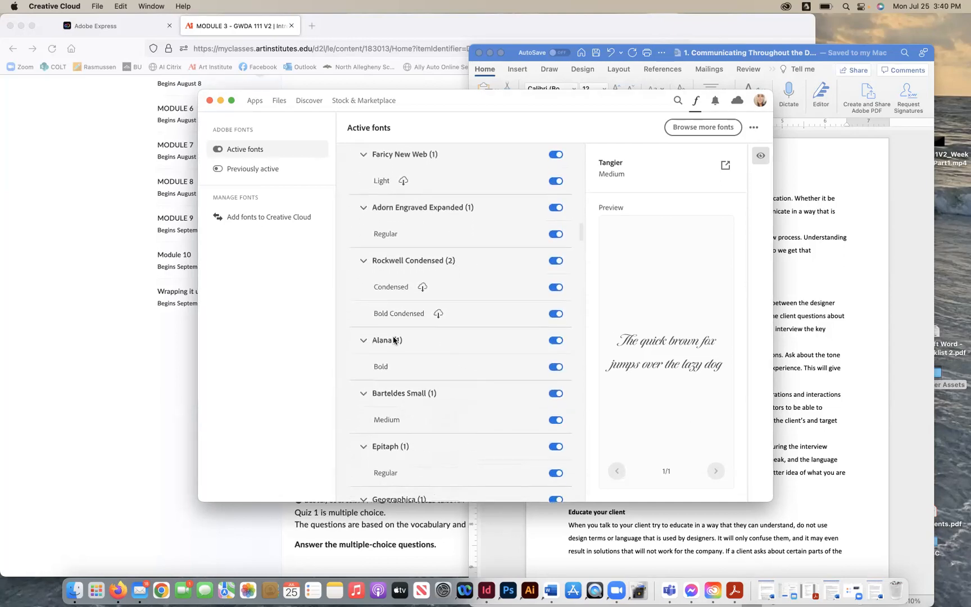
click(386, 342)
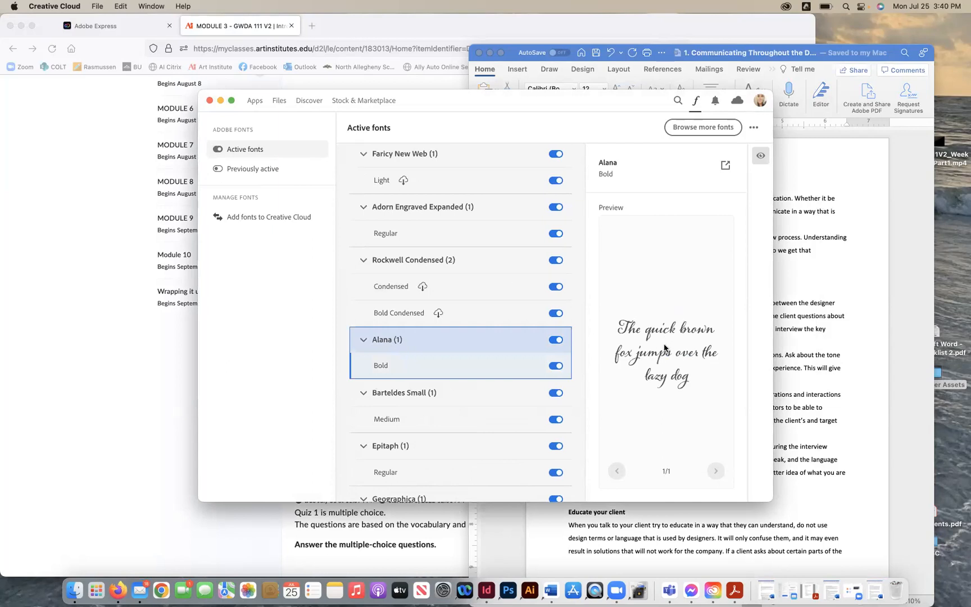
scroll(488, 390, down, 5)
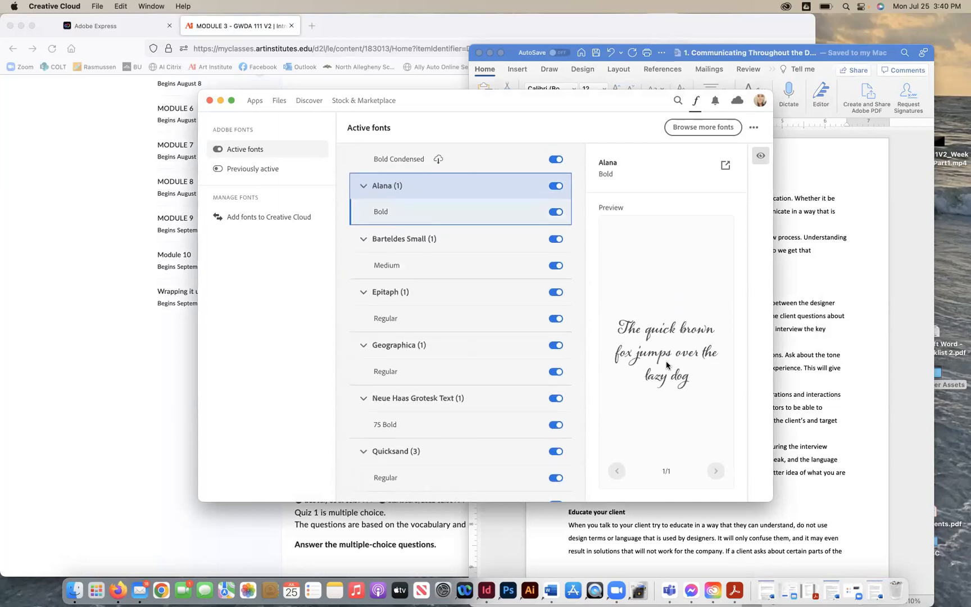
click(397, 251)
scroll(416, 339, down, 9)
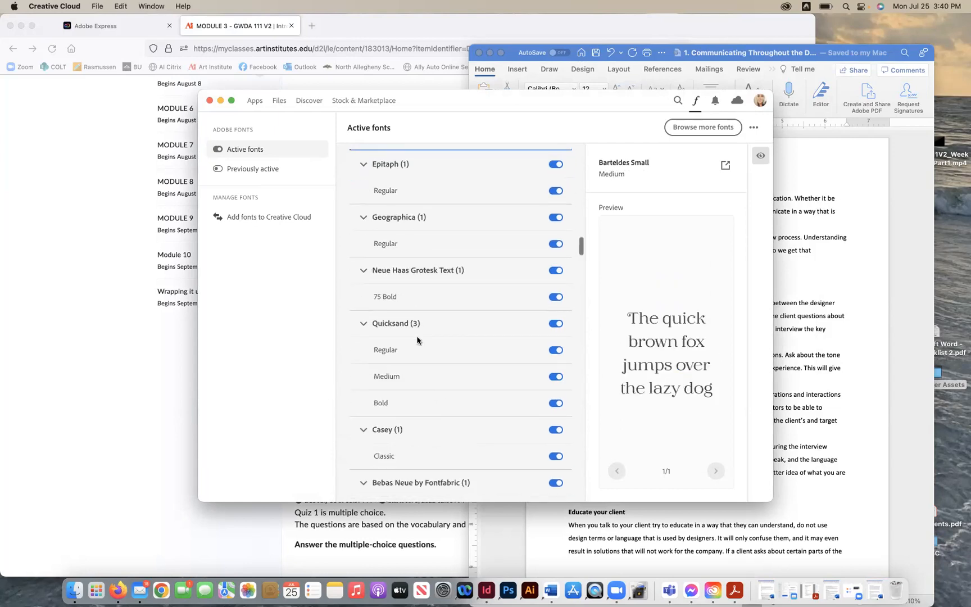
scroll(417, 339, down, 9)
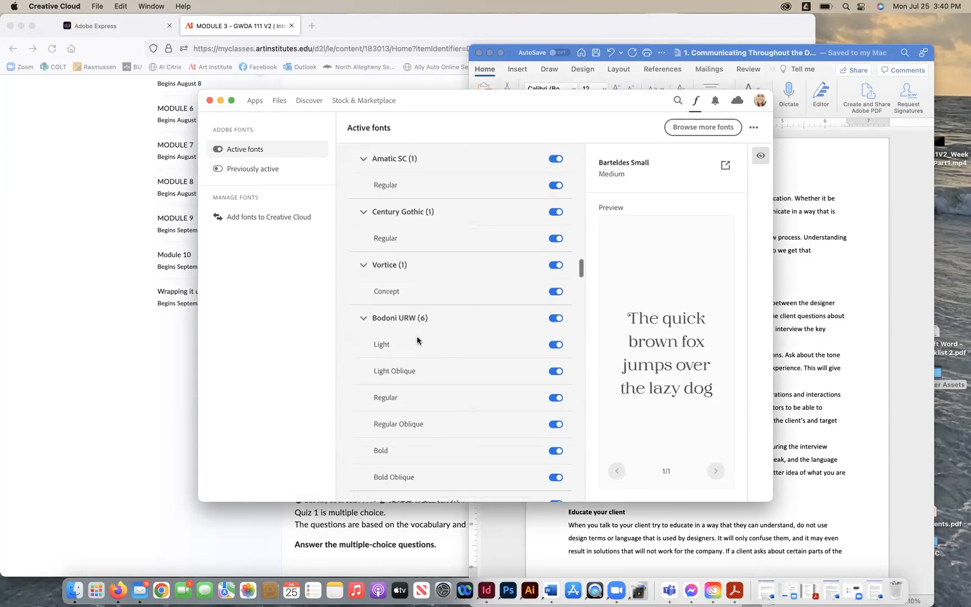
click(392, 209)
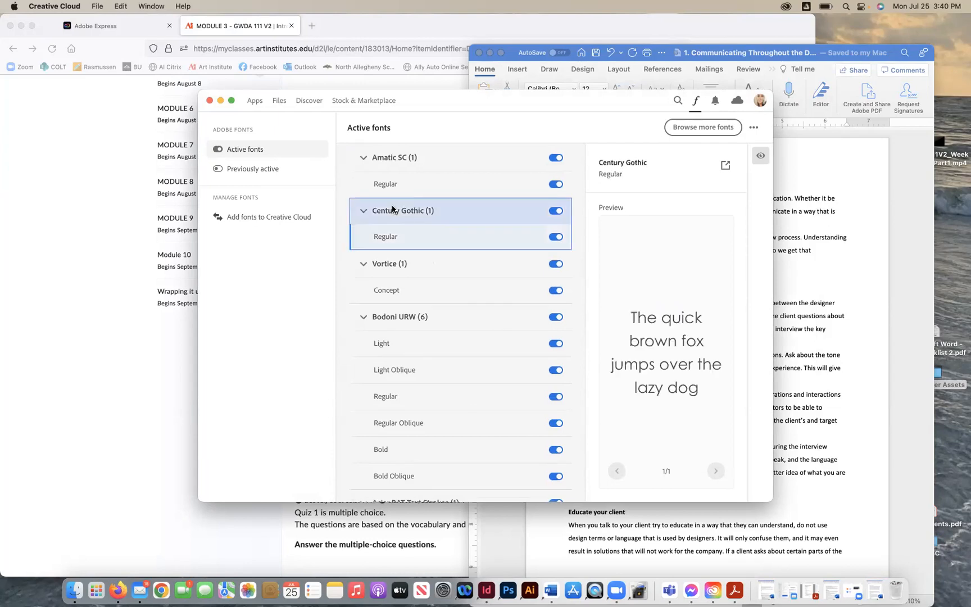
click(395, 317)
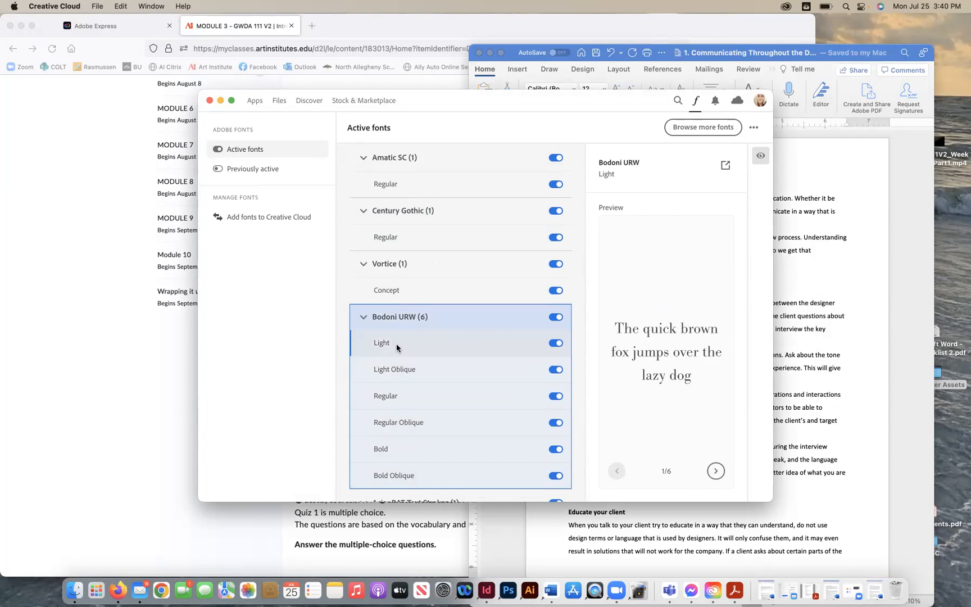
- Preview Century Gothic again and compare Rockwell's Bold Italic and Extra Bold styles
scroll(396, 344, down, 3)
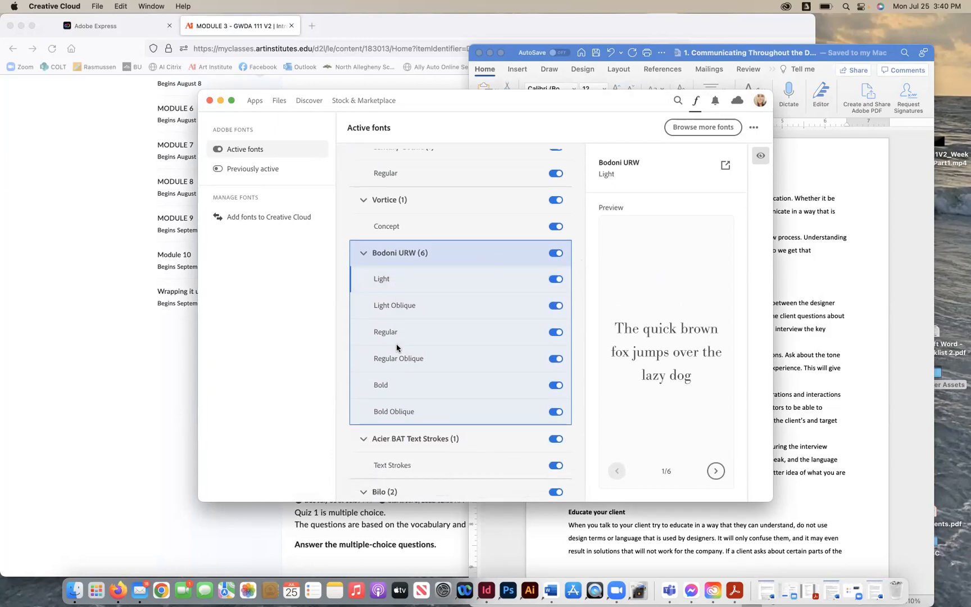
scroll(396, 344, up, 6)
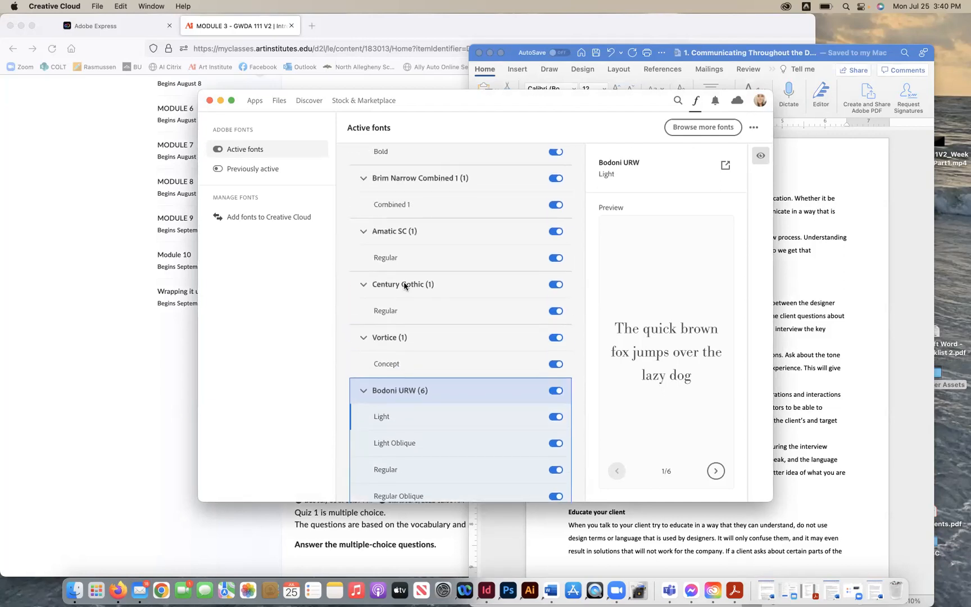
click(404, 285)
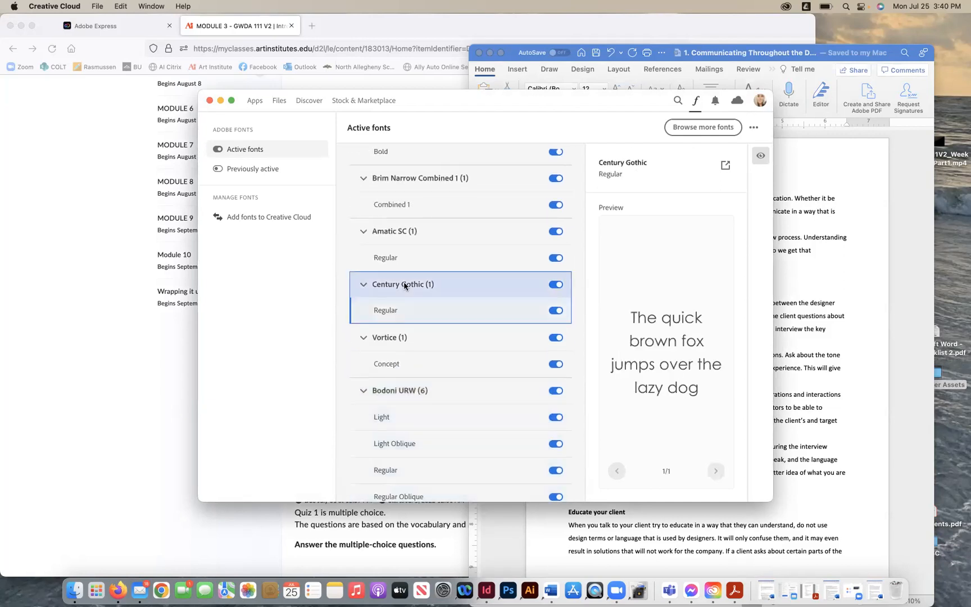
scroll(404, 286, up, 9)
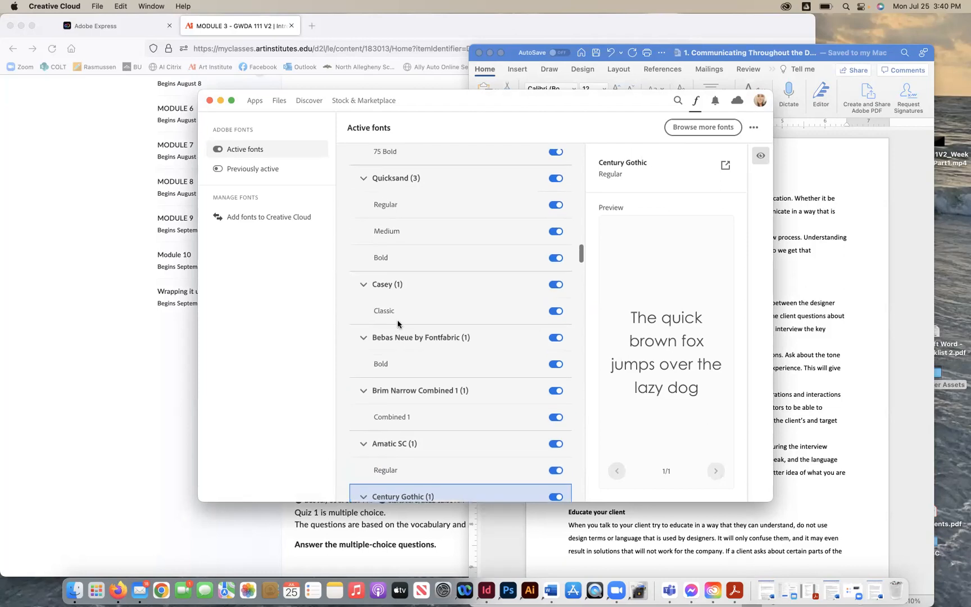
scroll(393, 264, up, 11)
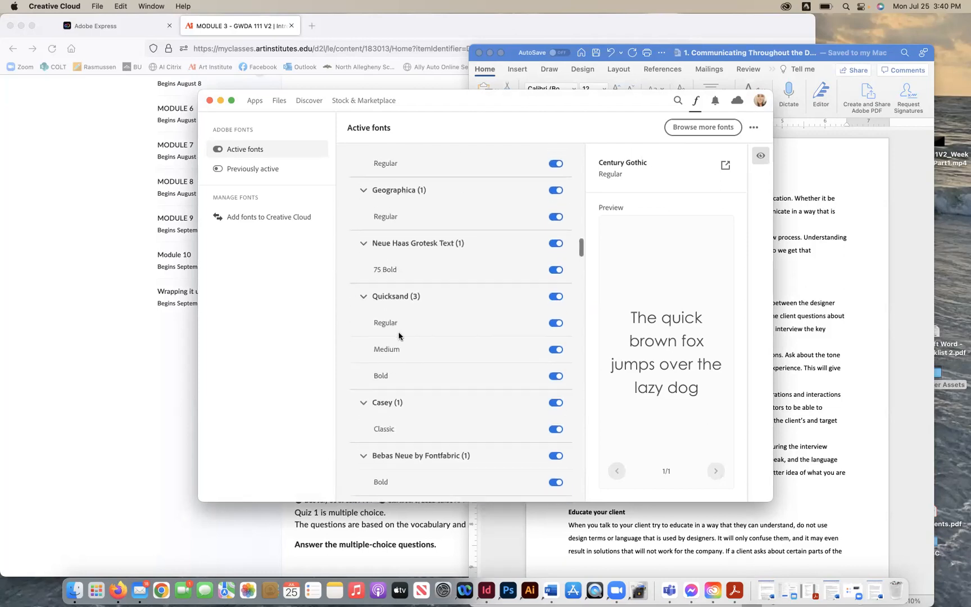
scroll(388, 268, up, 20)
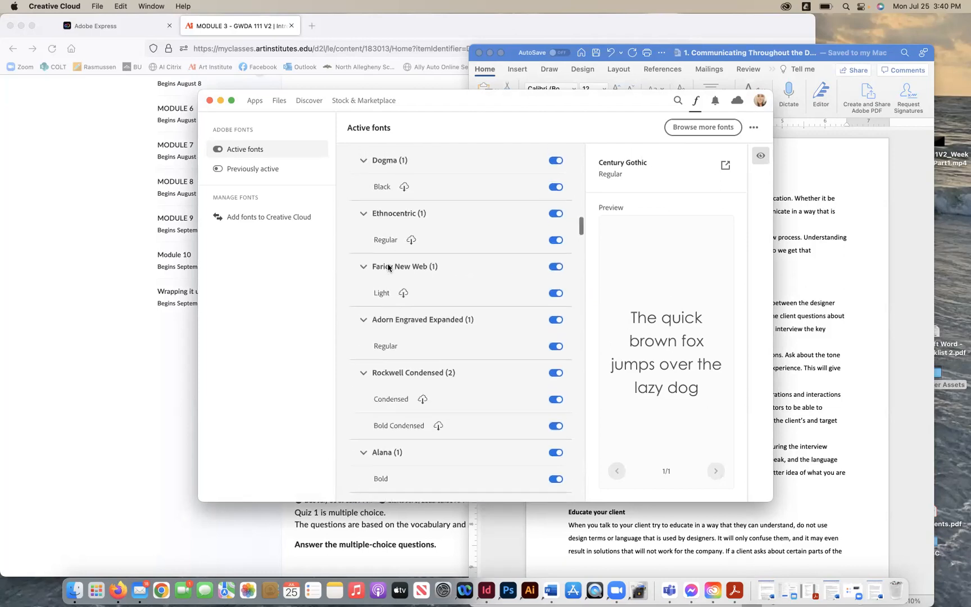
scroll(388, 267, up, 20)
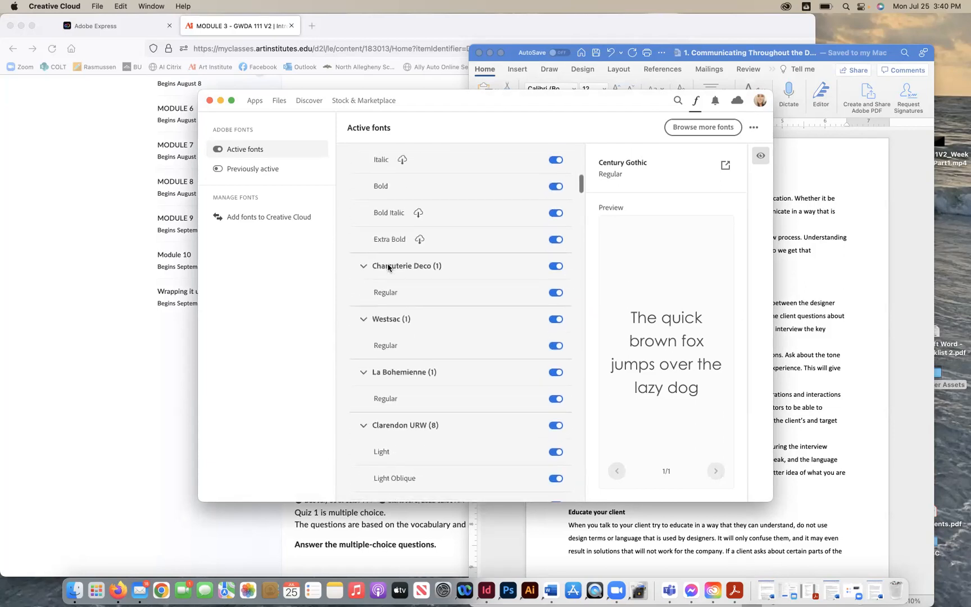
scroll(387, 267, up, 4)
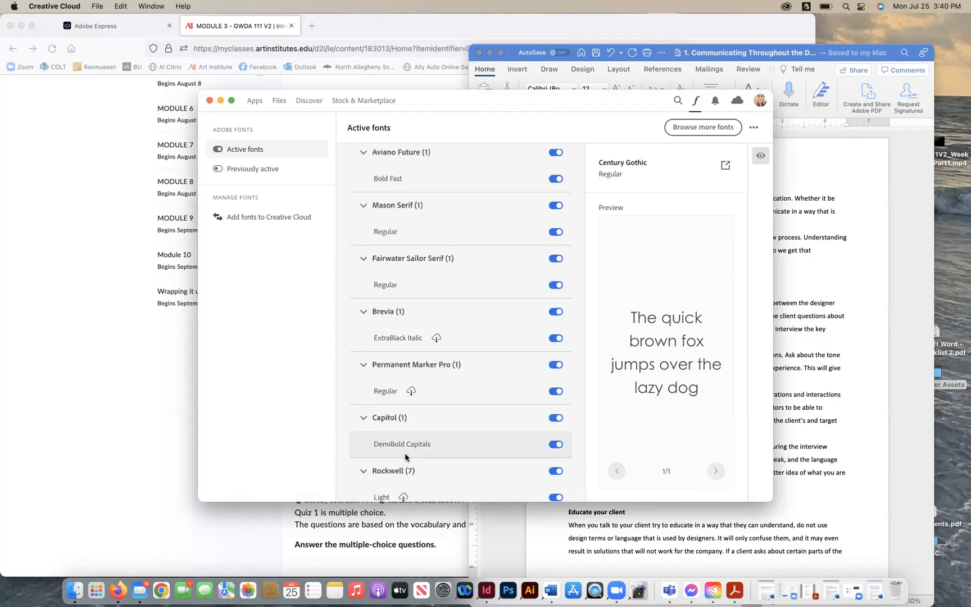
click(401, 472)
scroll(427, 377, down, 10)
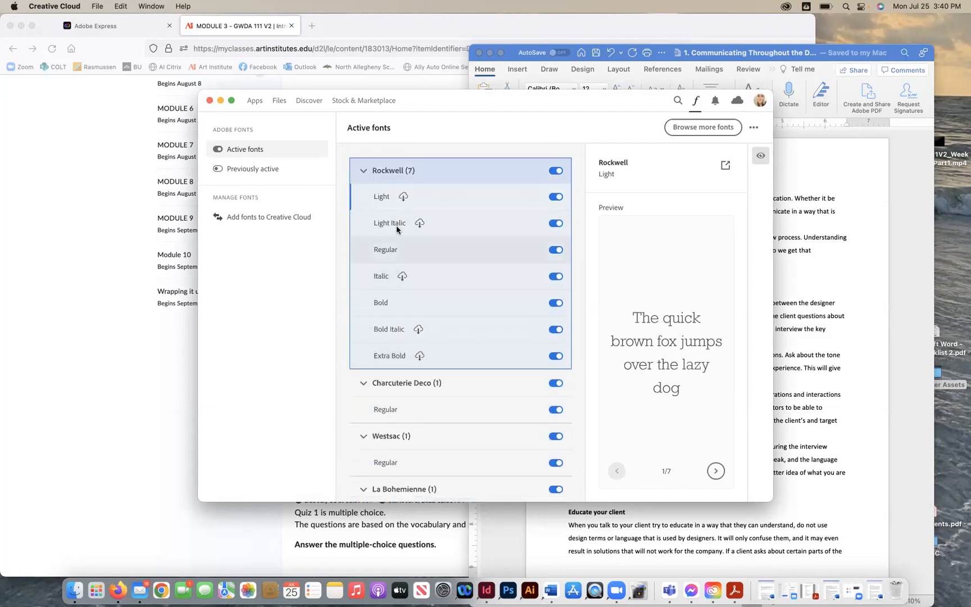
click(392, 333)
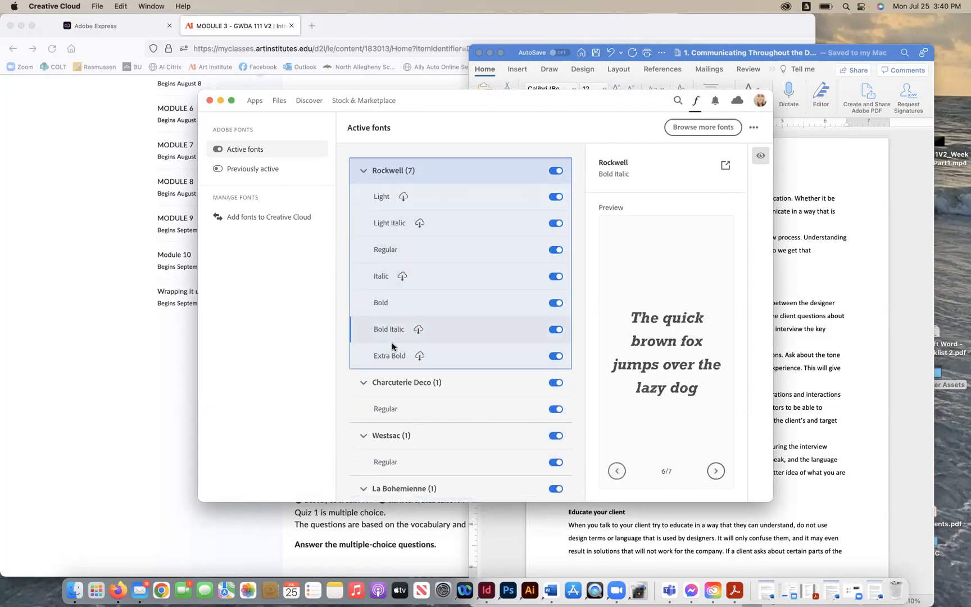
click(392, 355)
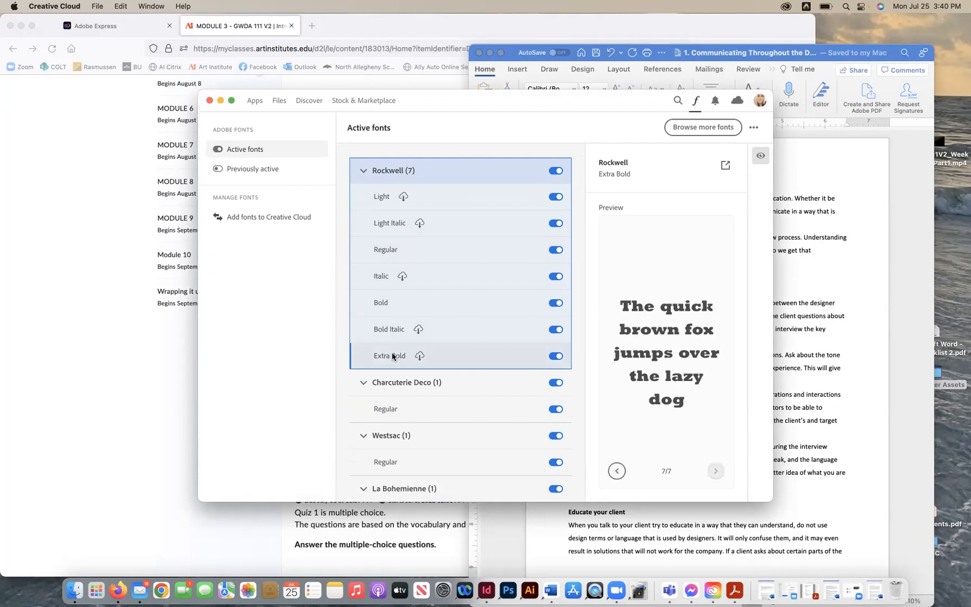
- Minimize Creative Cloud and reread the Week 3: Newsletter assignment's packaging and ZIP submission instruction
click(220, 101)
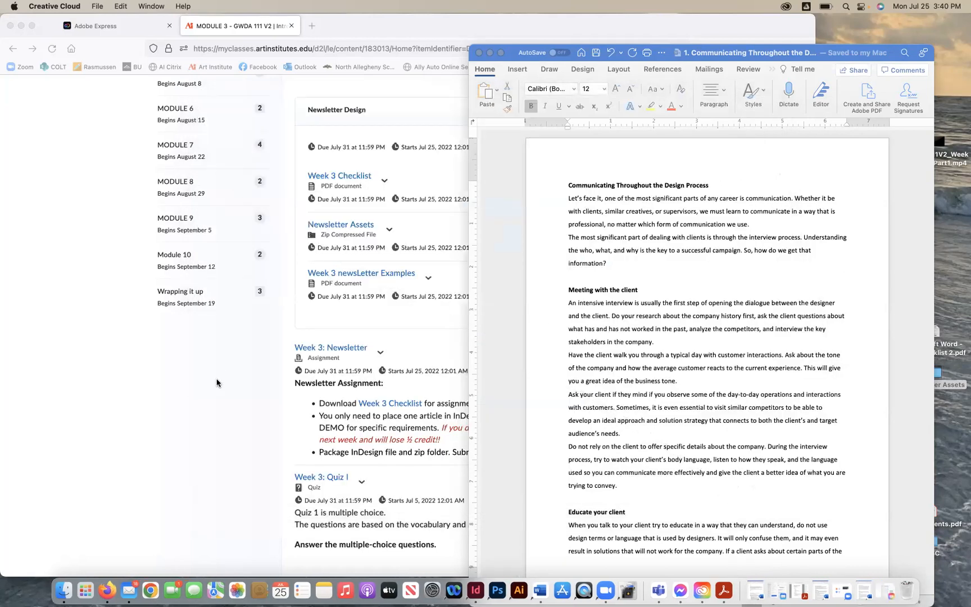
click(216, 382)
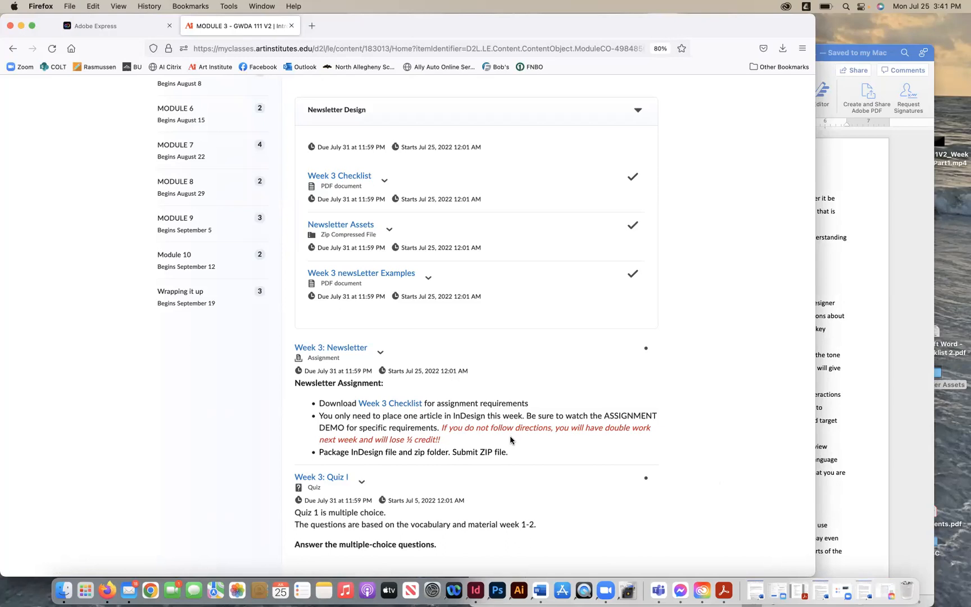
triple_click(379, 451)
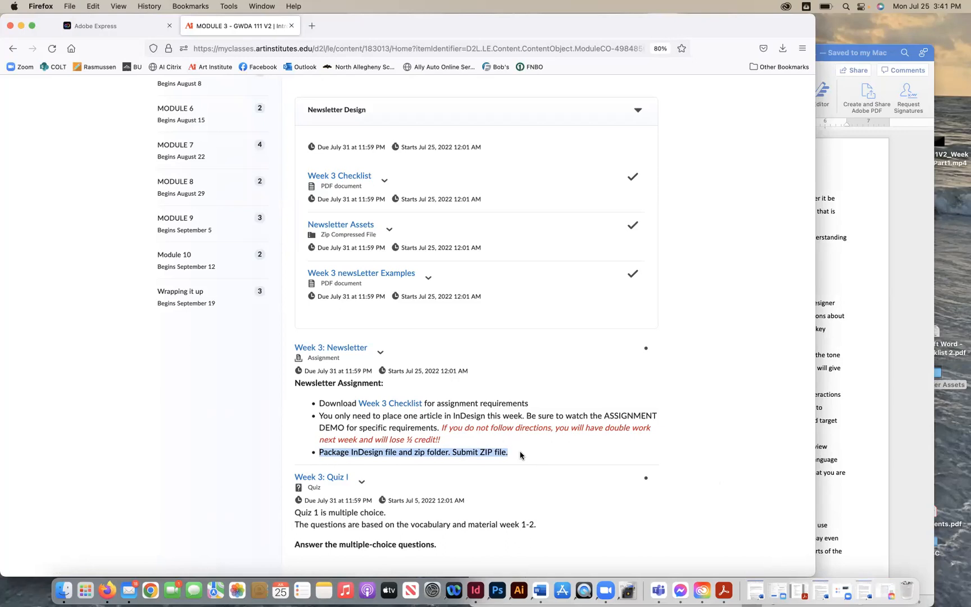
click(714, 378)
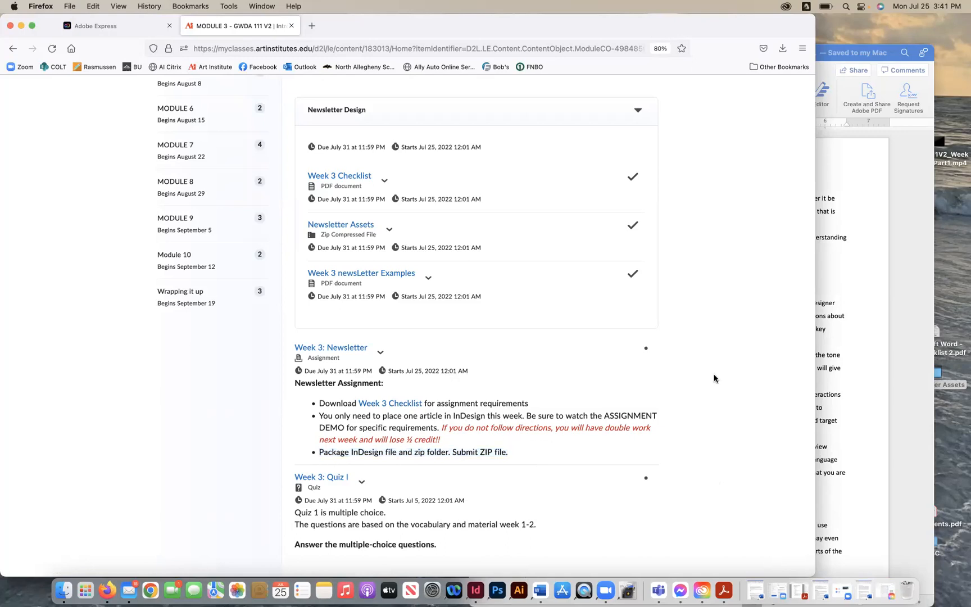
scroll(714, 378, up, 10)
scroll(714, 378, down, 10)
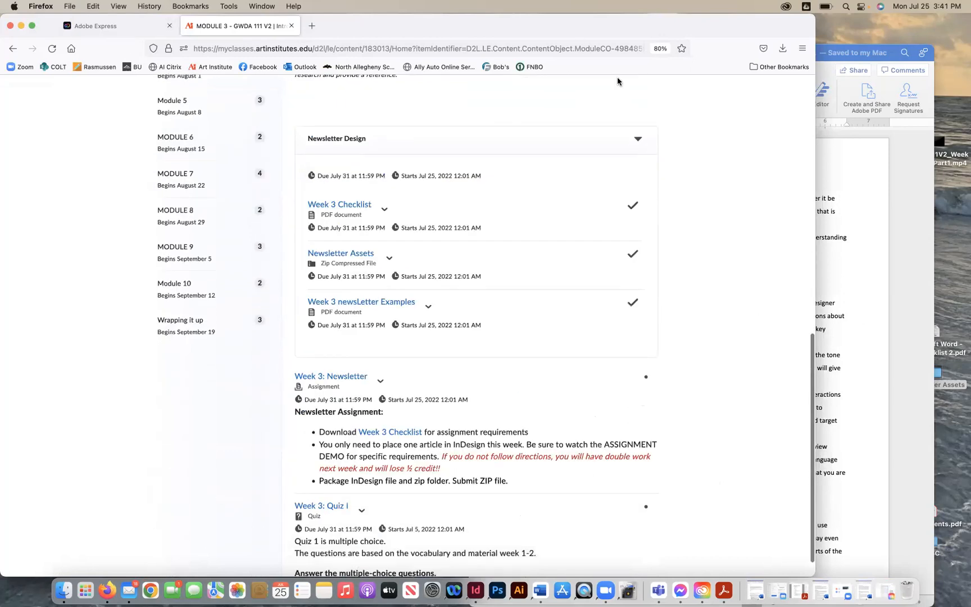
- Switch to InDesign, minimizing the browser, and bring its Home screen window to the front
click(21, 25)
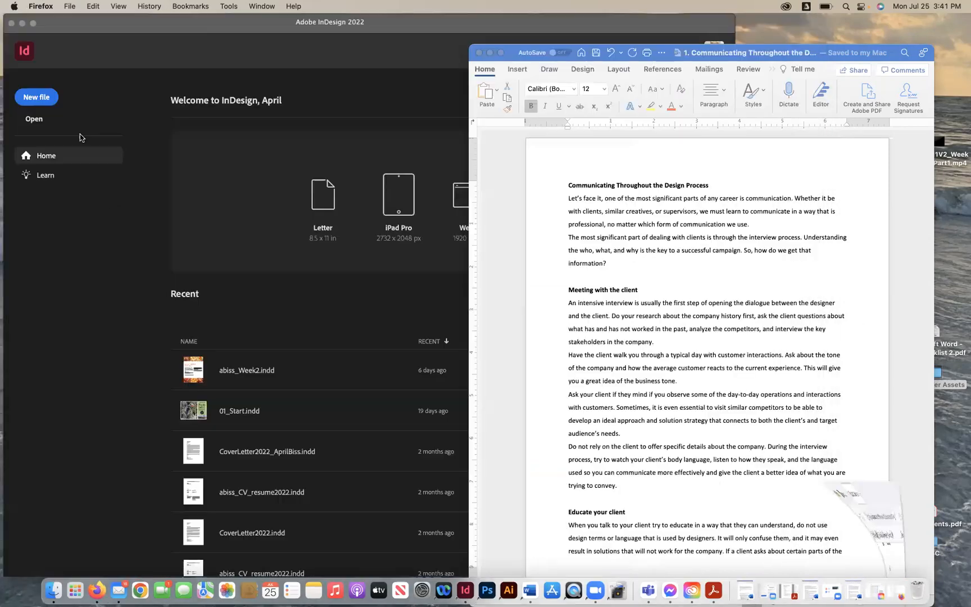
click(619, 195)
click(631, 212)
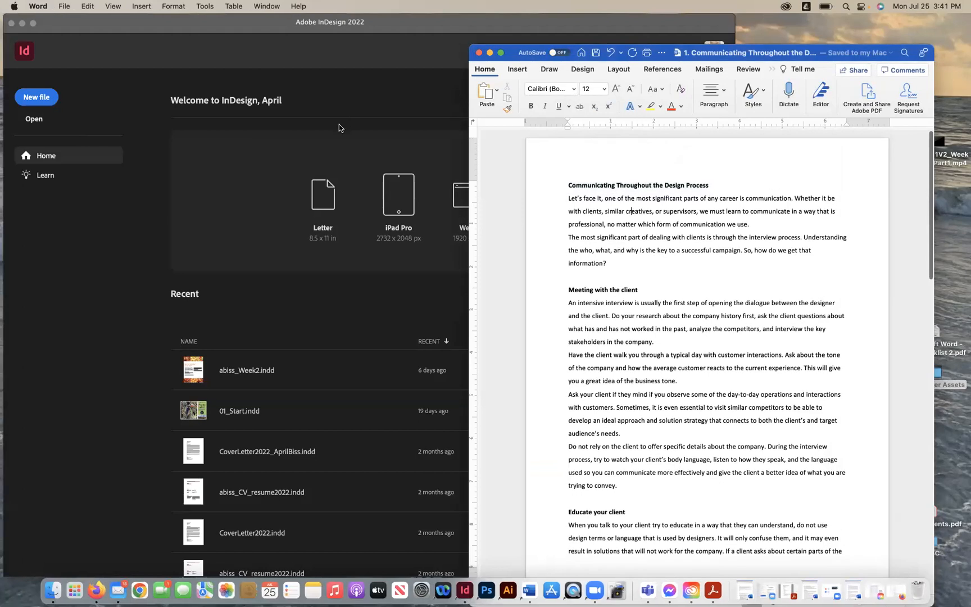
click(568, 203)
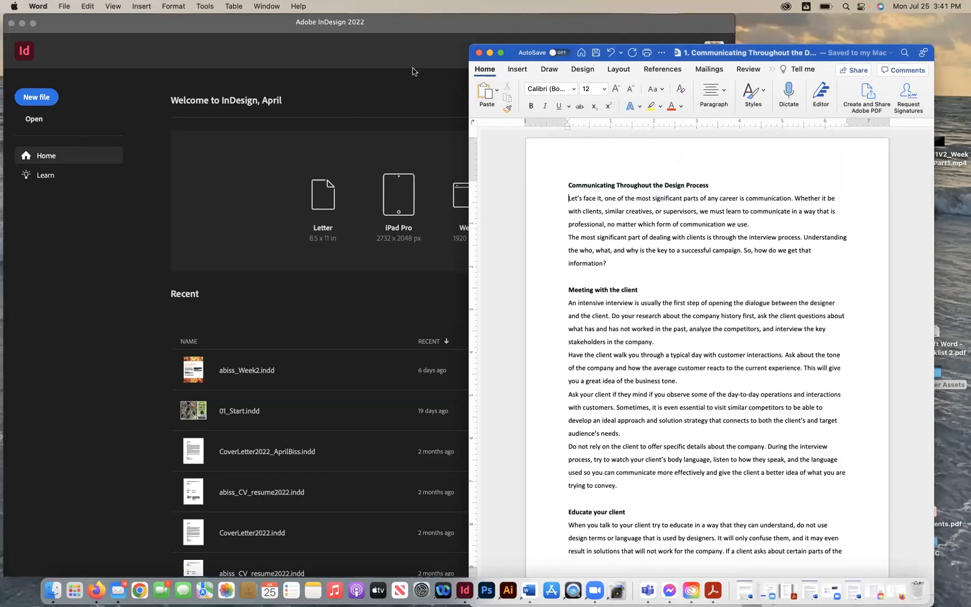
click(358, 89)
drag(732, 568, 844, 571)
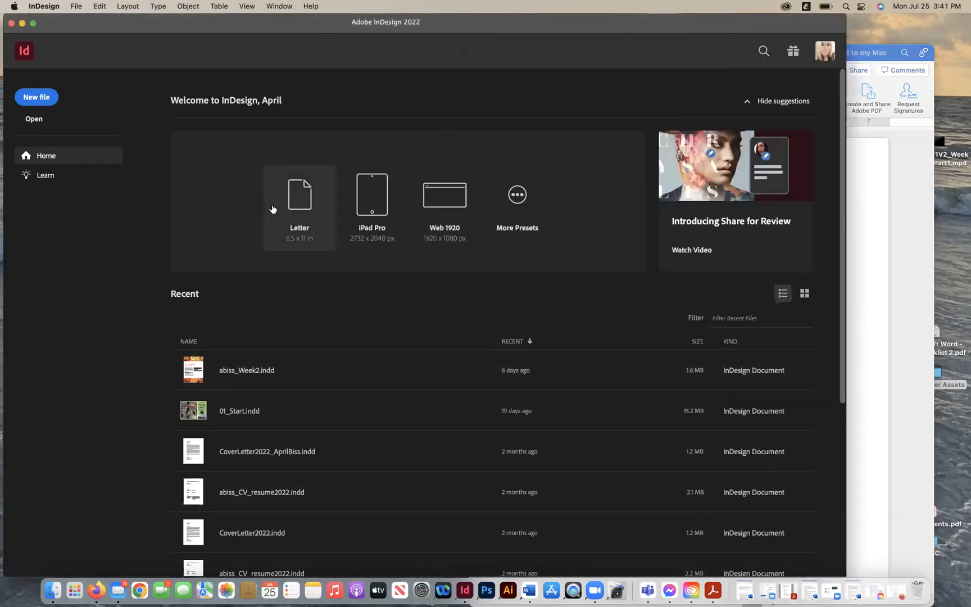
drag(69, 23, 67, 24)
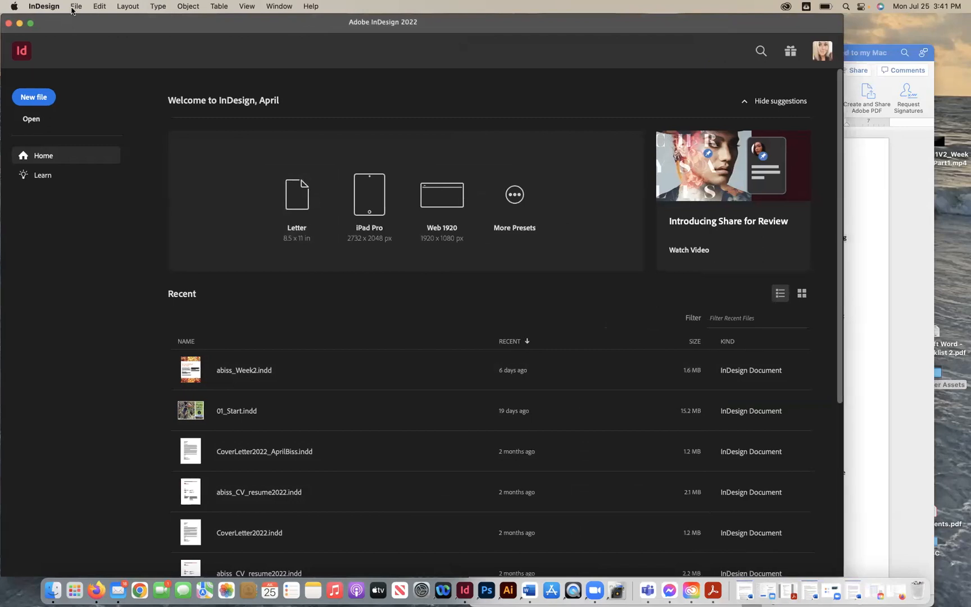
- Create a new 8.5 x 11 in document with 4 pages and Facing Pages enabled
click(72, 8)
mouse_move(76, 23)
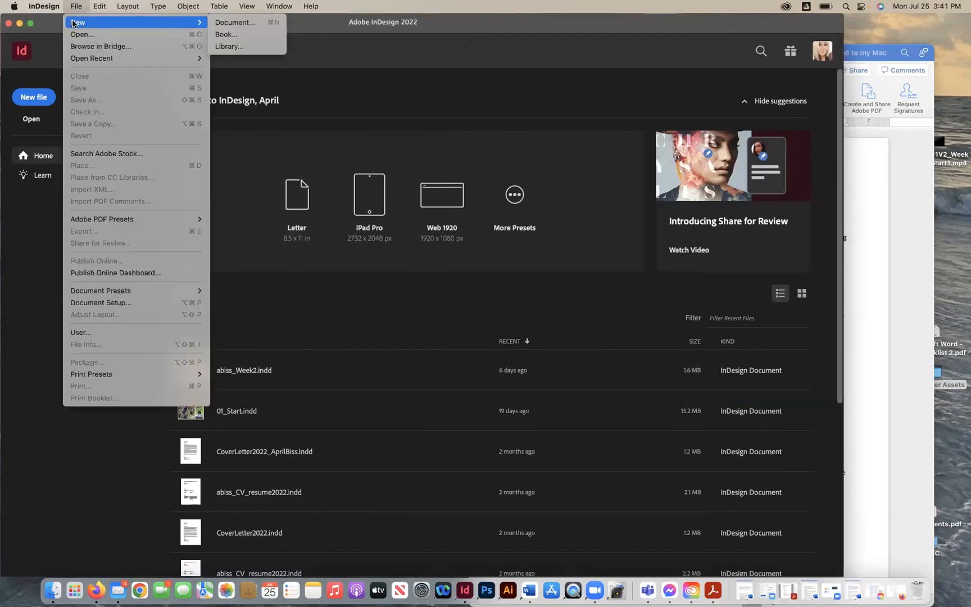
click(245, 24)
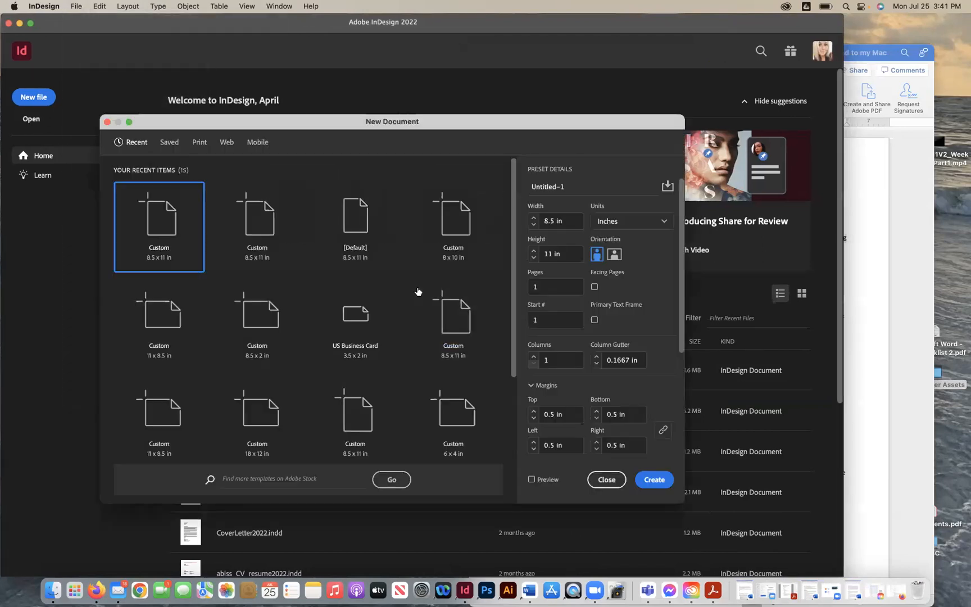
click(573, 220)
click(566, 253)
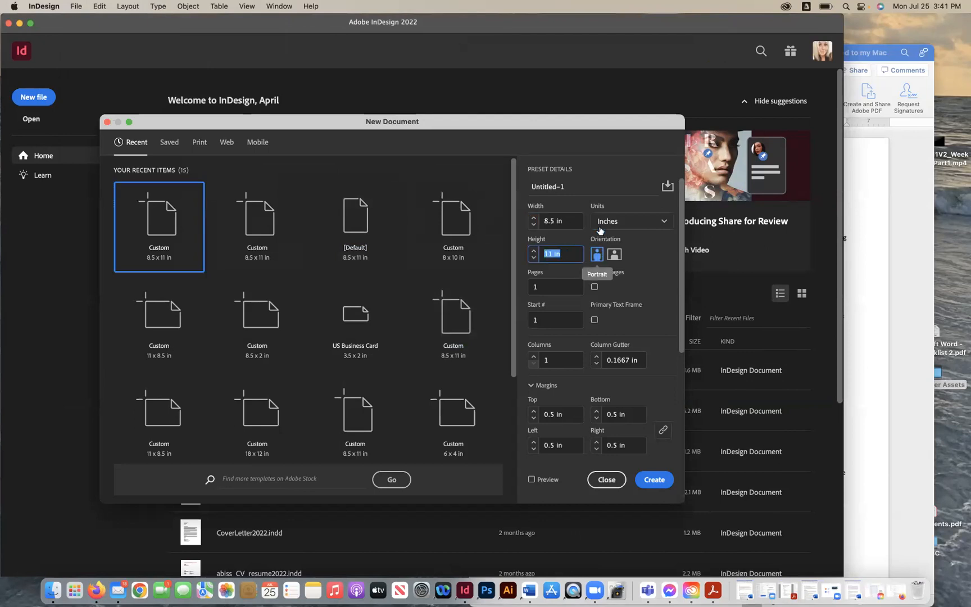
click(536, 287)
text(4)
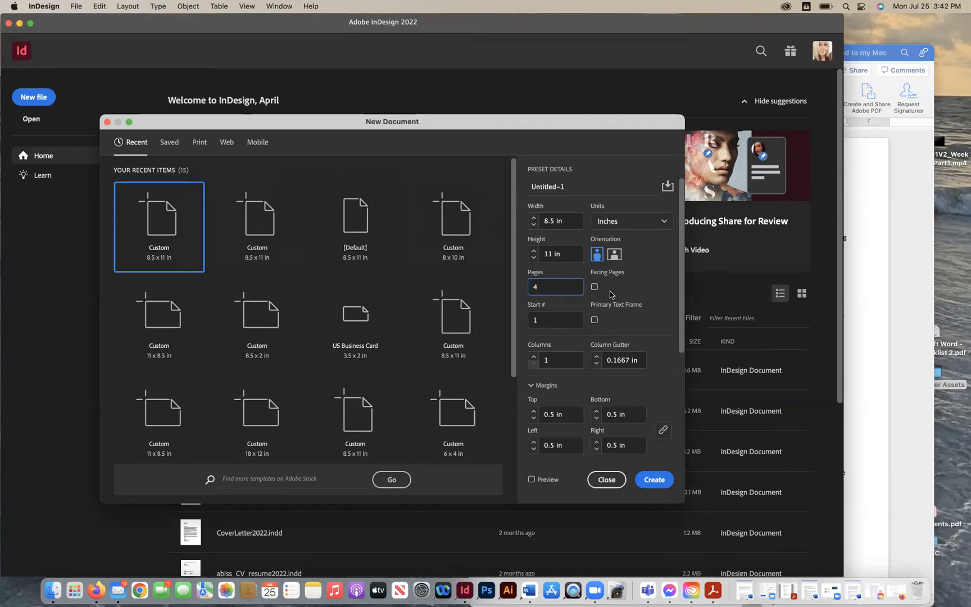
click(621, 330)
click(594, 287)
scroll(580, 403, down, 5)
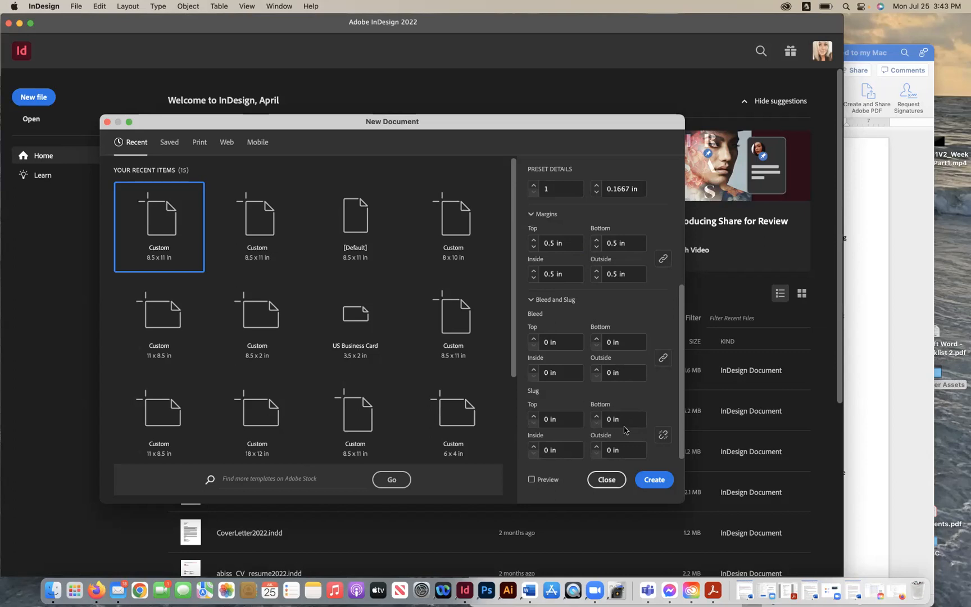
click(649, 480)
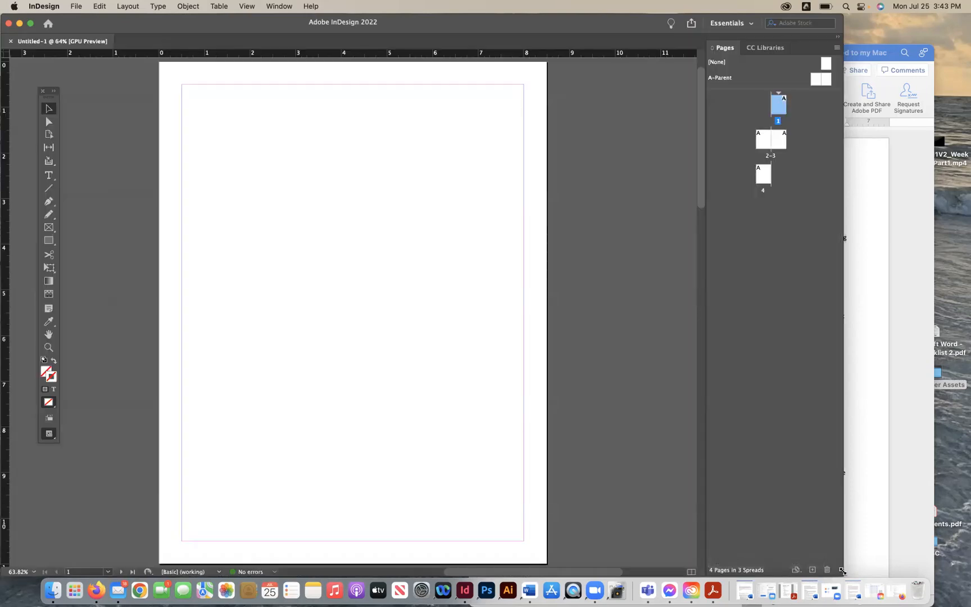
- Zoom out and step through the document's page 1, spread 2-3 and page 4
drag(841, 569, 952, 575)
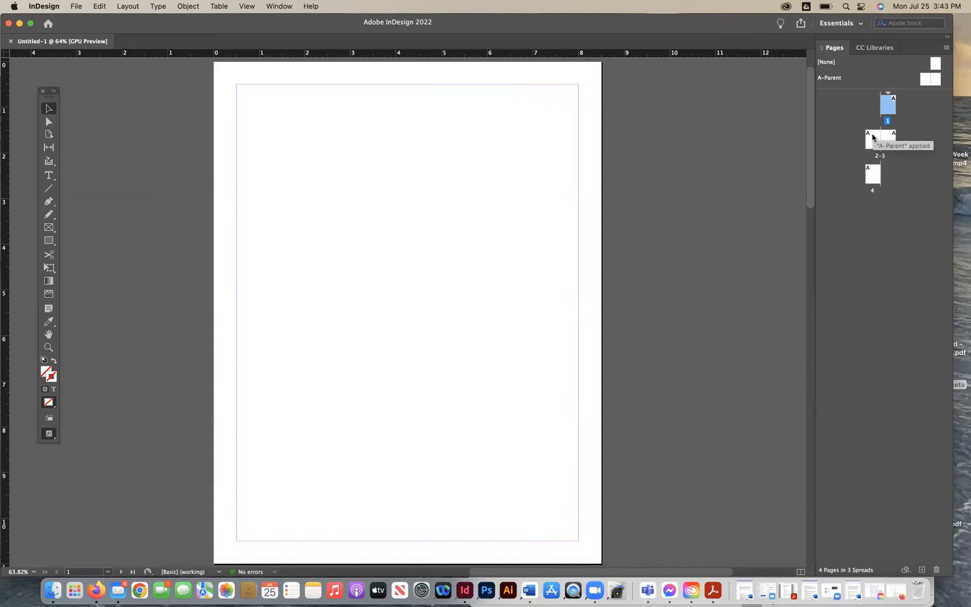
key(super+minus)
key(super+minus)
key(super+minus)
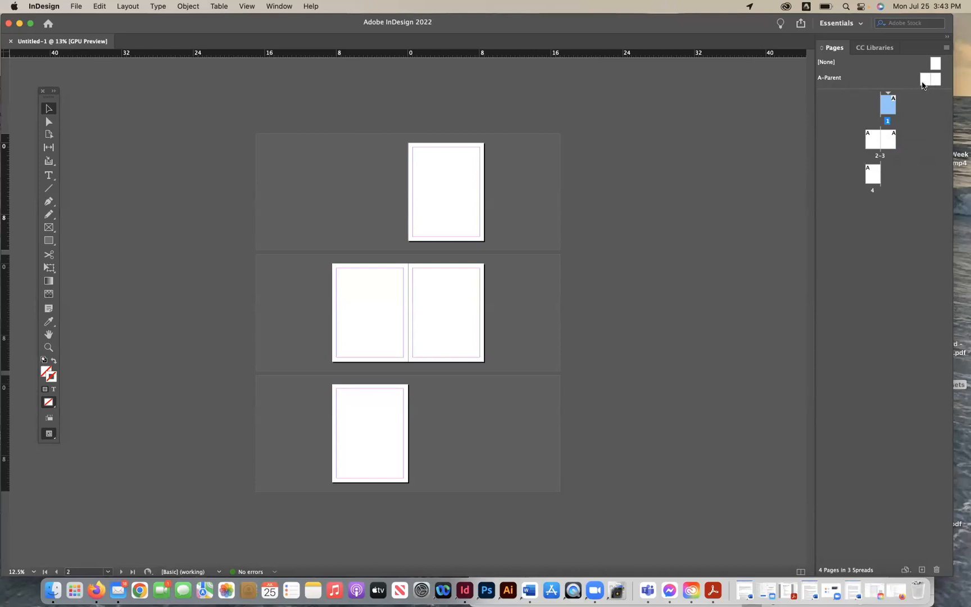
click(887, 139)
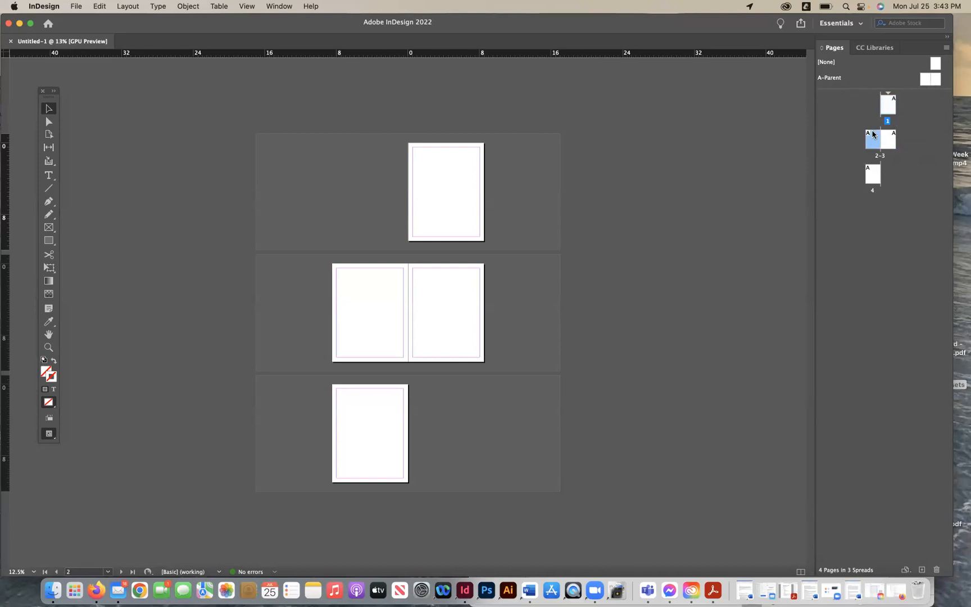
click(871, 174)
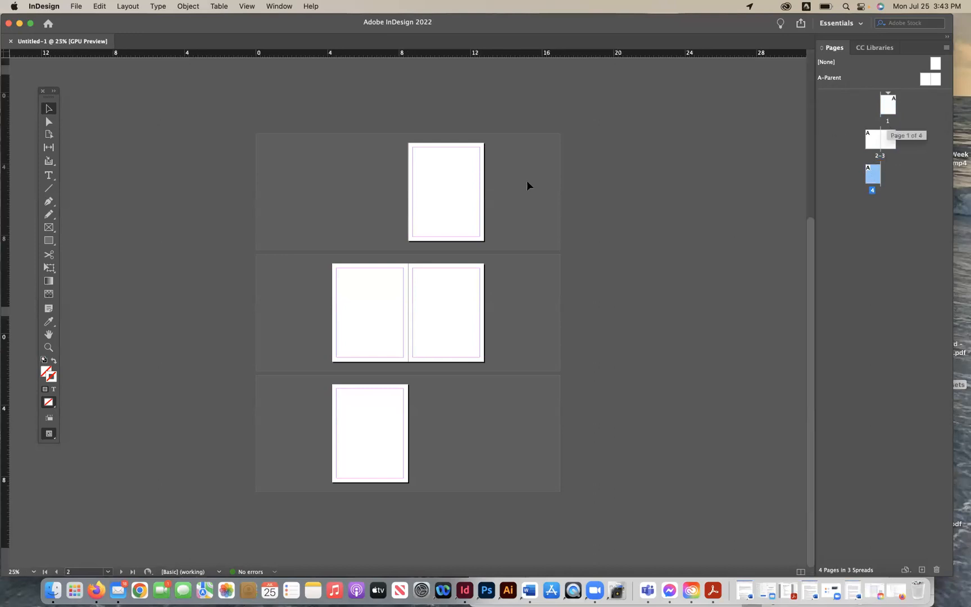
key(super+5)
double_click(888, 104)
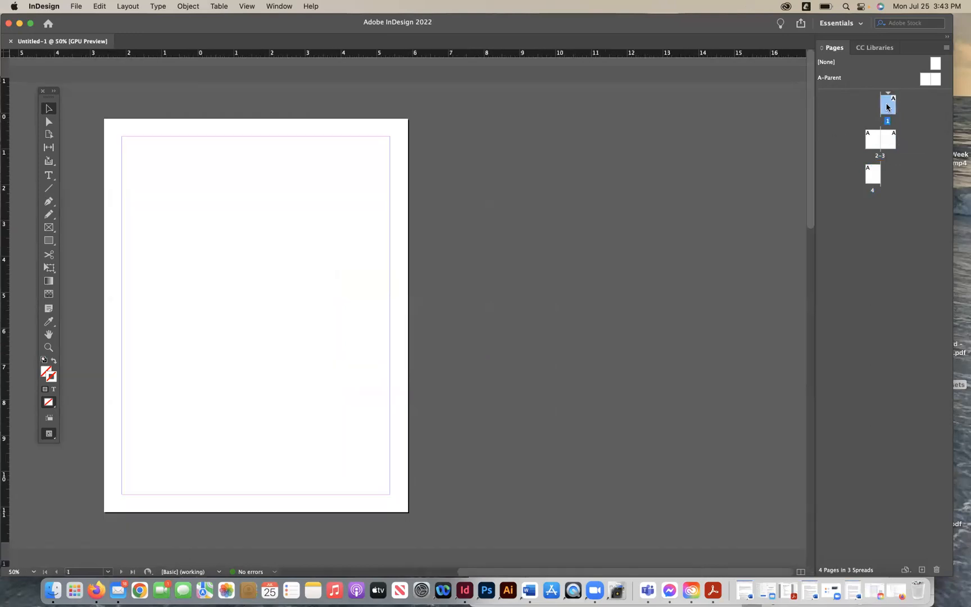
click(874, 145)
double_click(873, 145)
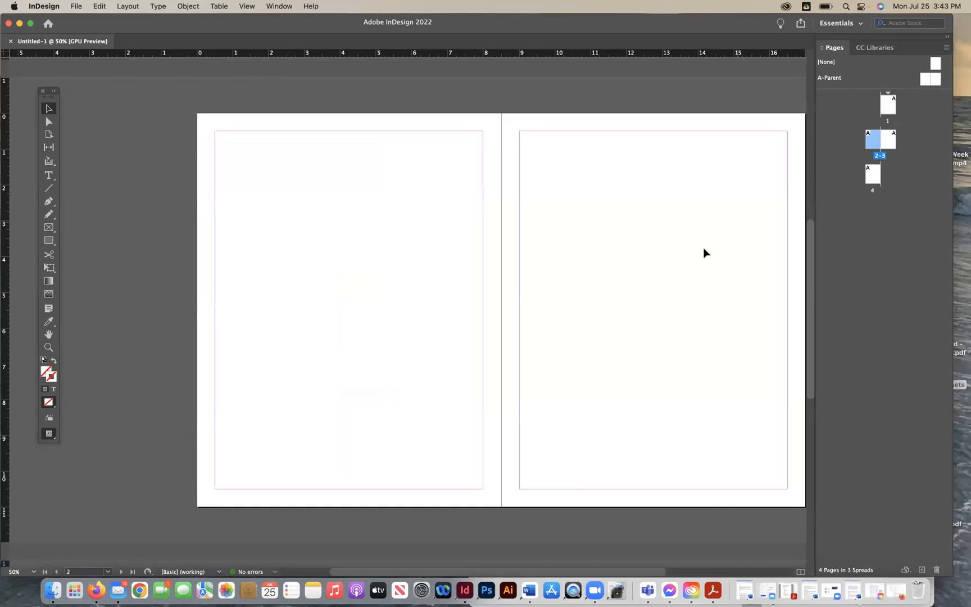
double_click(871, 176)
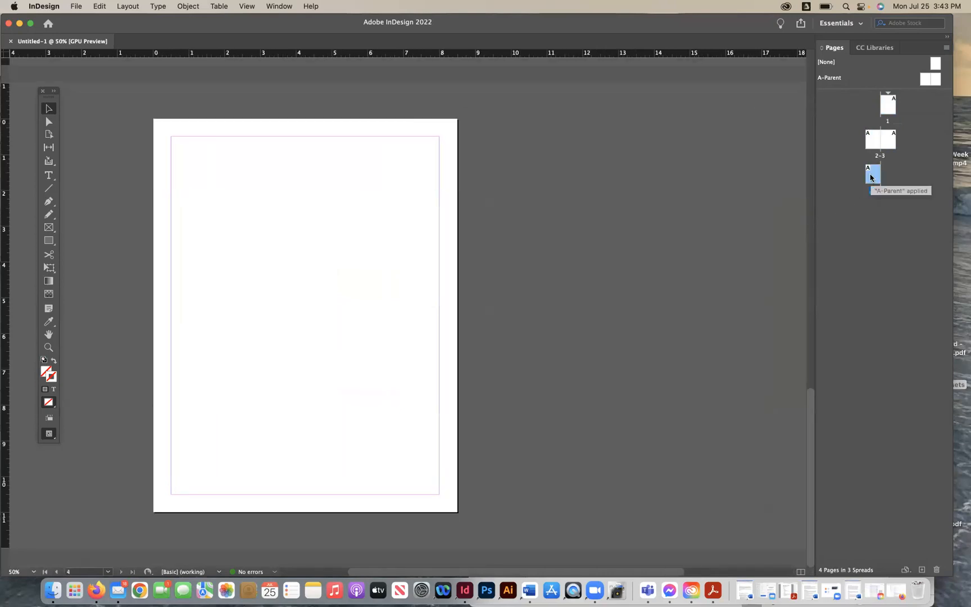
double_click(889, 110)
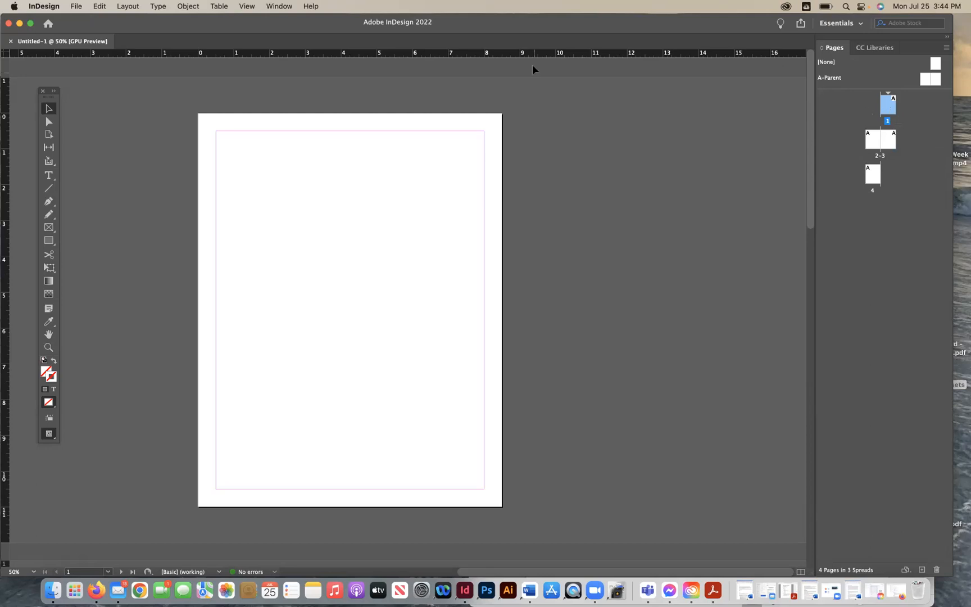
- Draw a full-width rectangle about 3.3 in tall across the top of page 1
drag(48, 103, 68, 116)
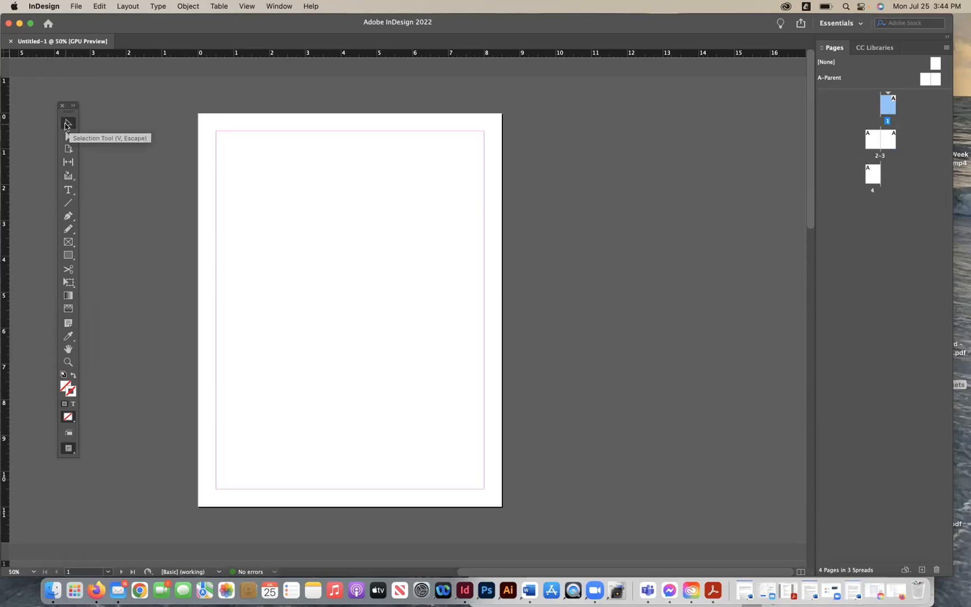
click(68, 255)
drag(198, 114, 502, 235)
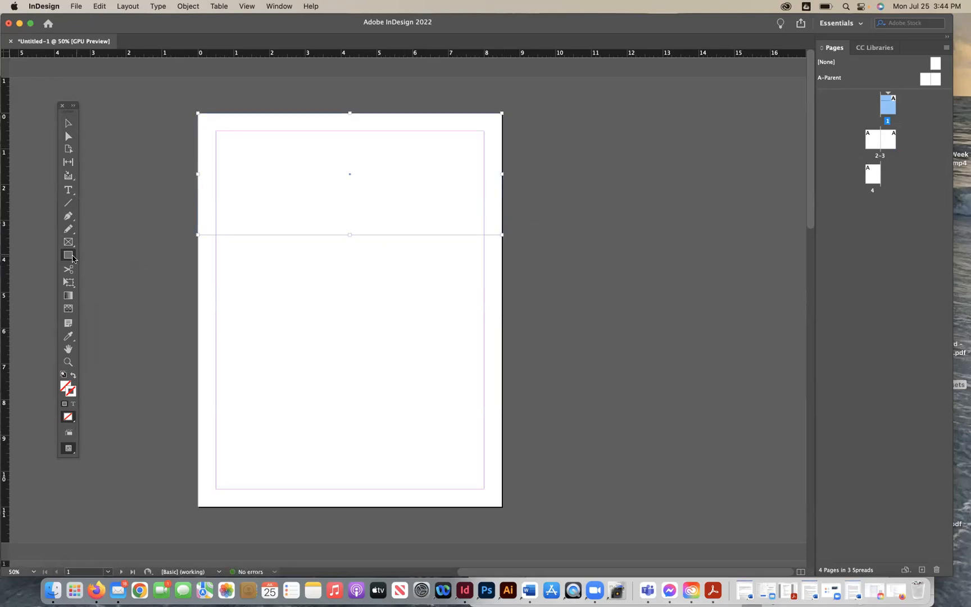
- Apply the C=100 M=90 Y=10 K=0 swatch to the rectangle as its fill
click(279, 6)
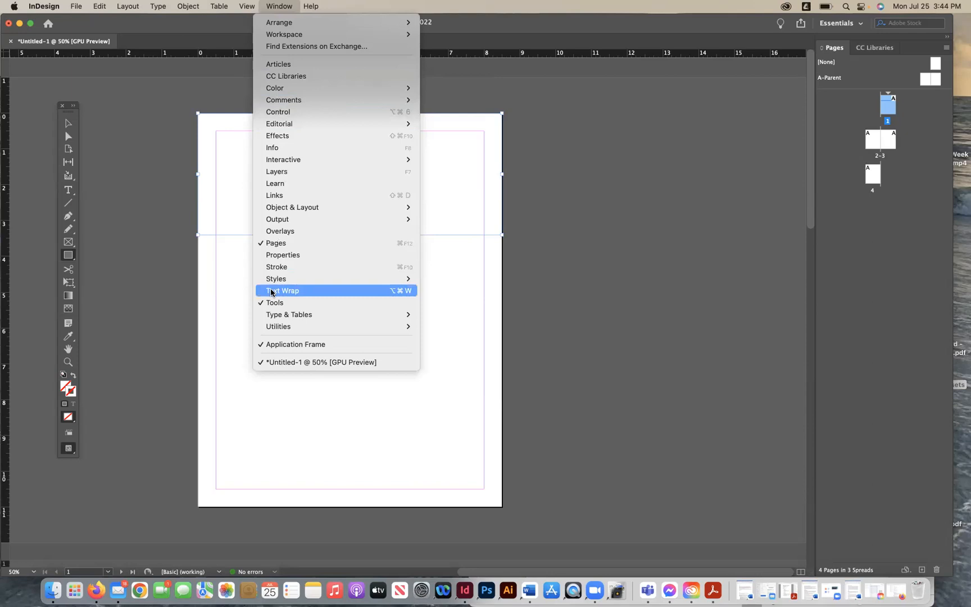
mouse_move(274, 315)
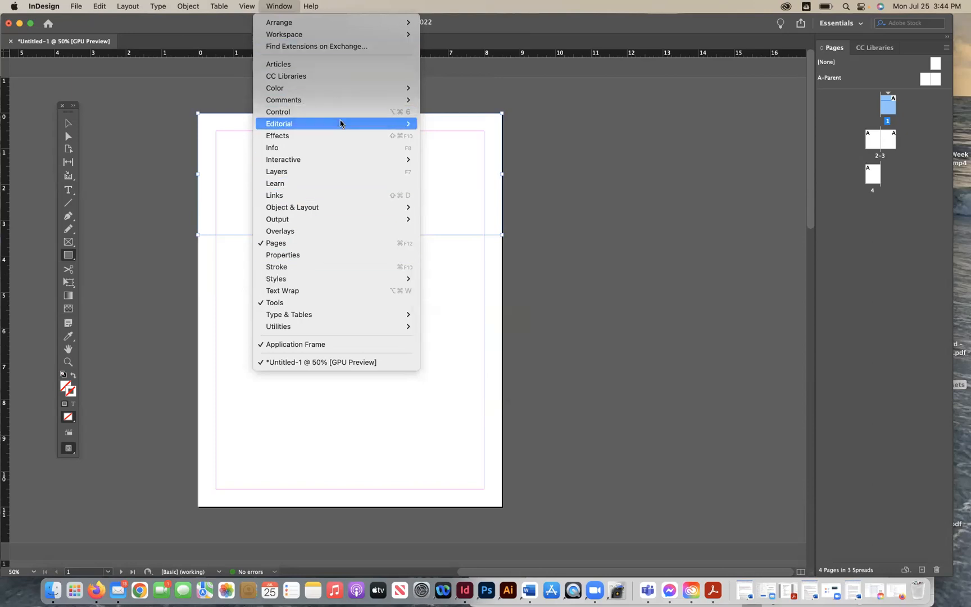
mouse_move(340, 88)
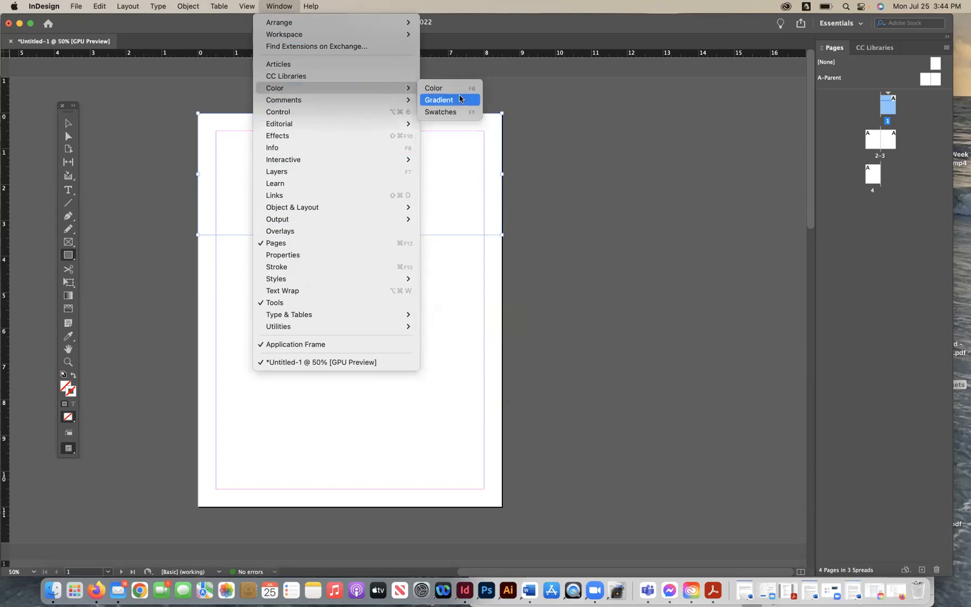
click(456, 112)
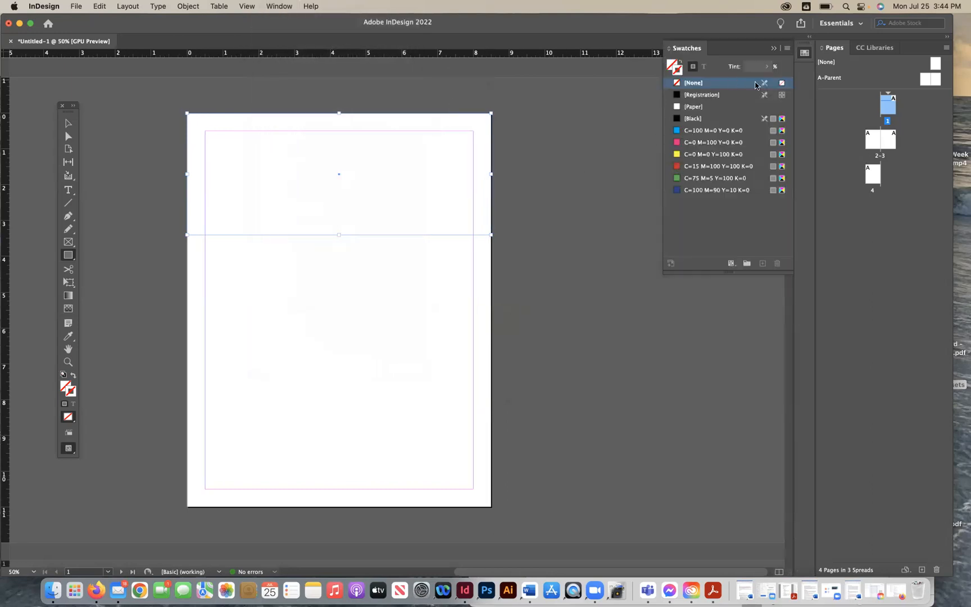
click(678, 191)
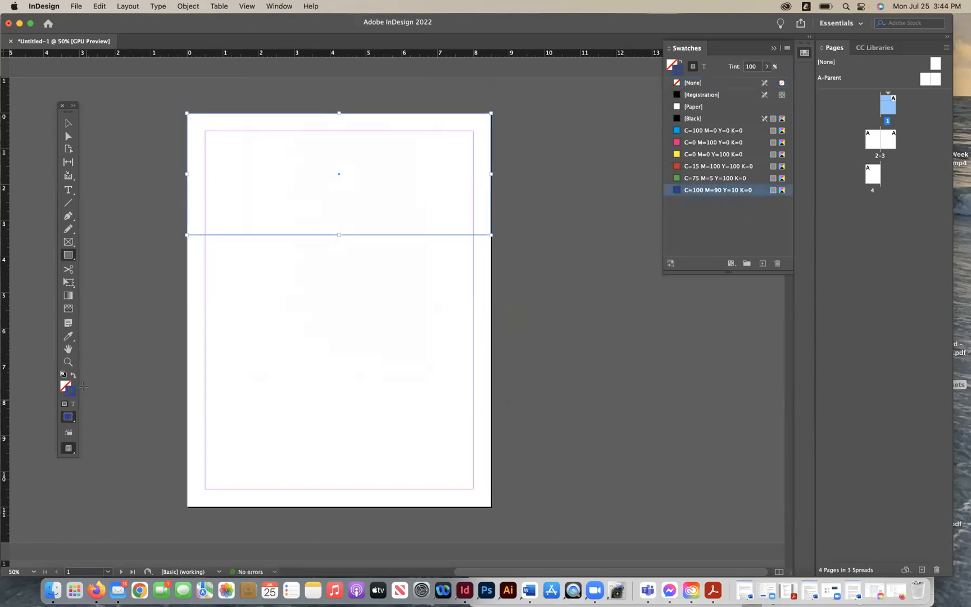
click(73, 374)
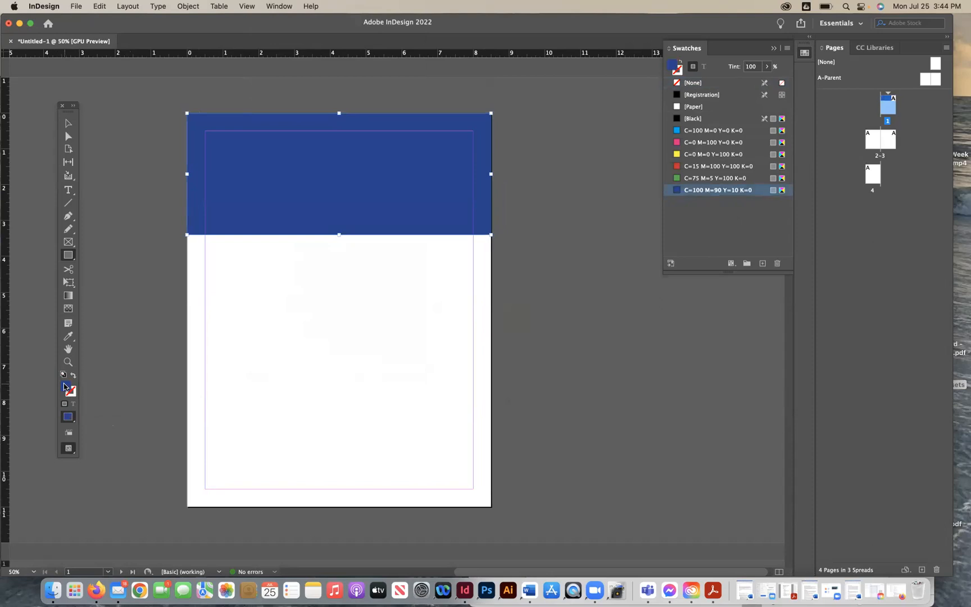
- Change the rectangle's fill to dark red 8d0000 (R 140, G 0, B 0) in the Color Picker
double_click(65, 387)
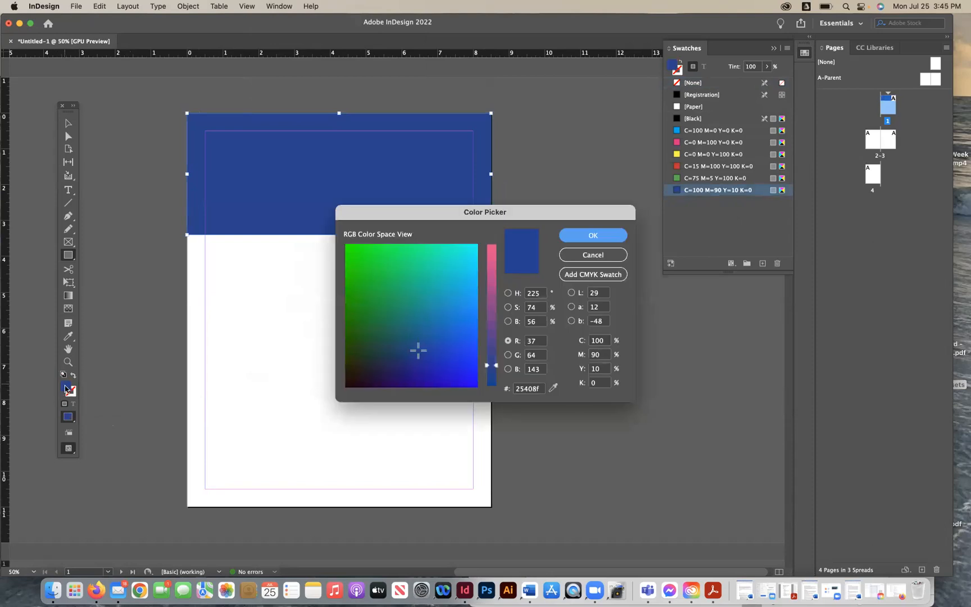
drag(493, 331, 492, 299)
drag(420, 350, 338, 396)
drag(494, 297, 494, 308)
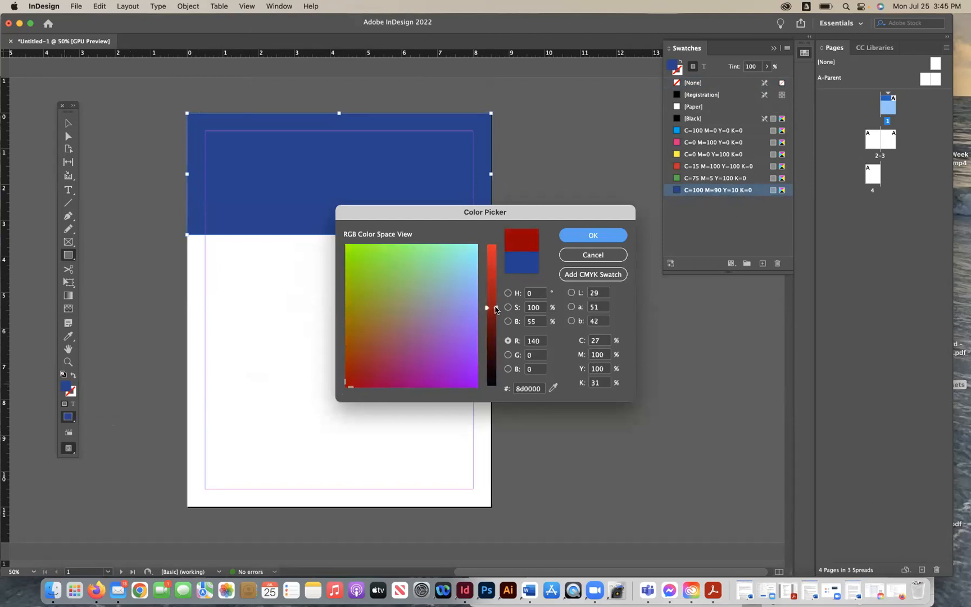
click(579, 235)
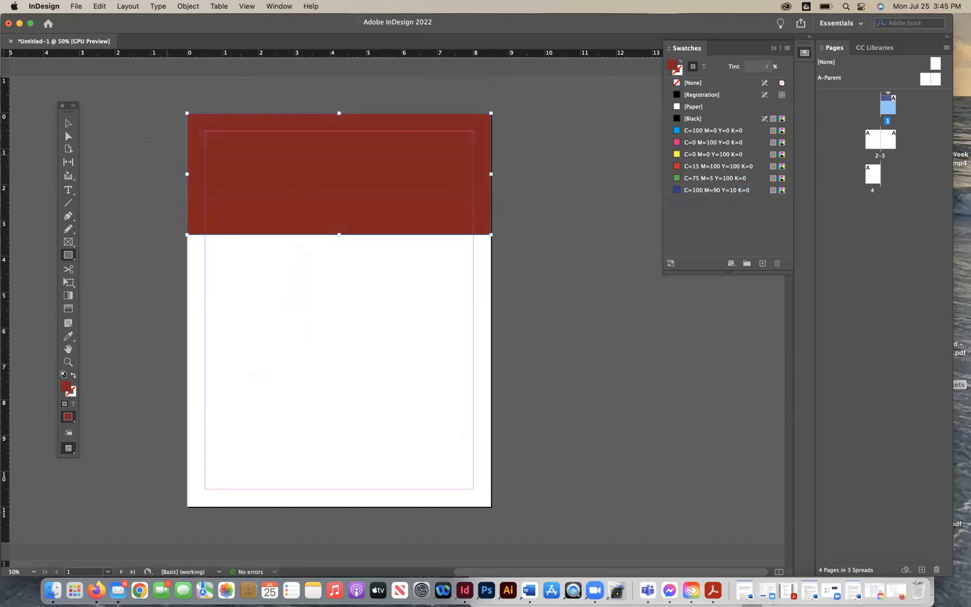
- Switch to the Selection tool, close the Swatches panel and reopen it
key(v)
click(774, 49)
click(264, 5)
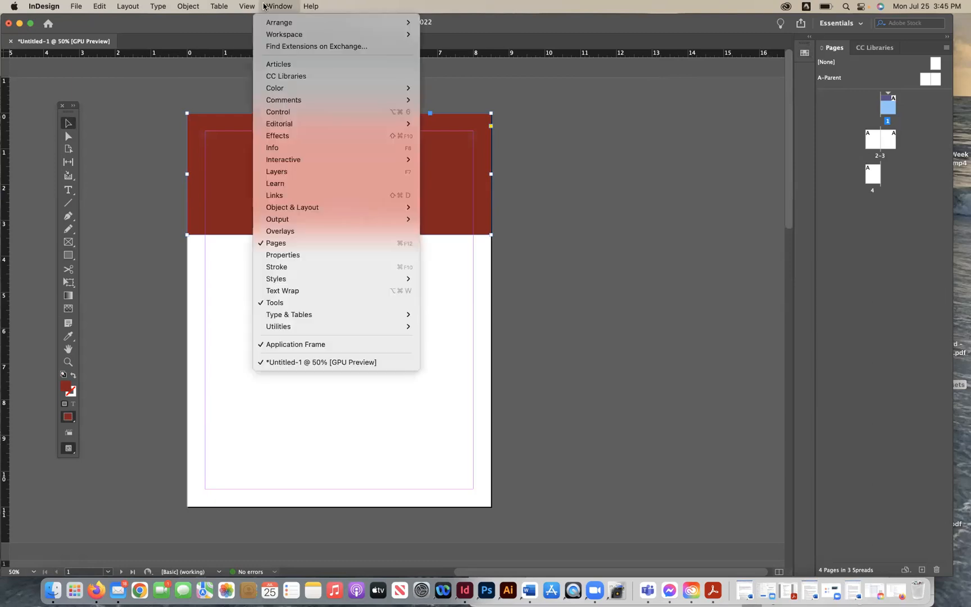
mouse_move(340, 89)
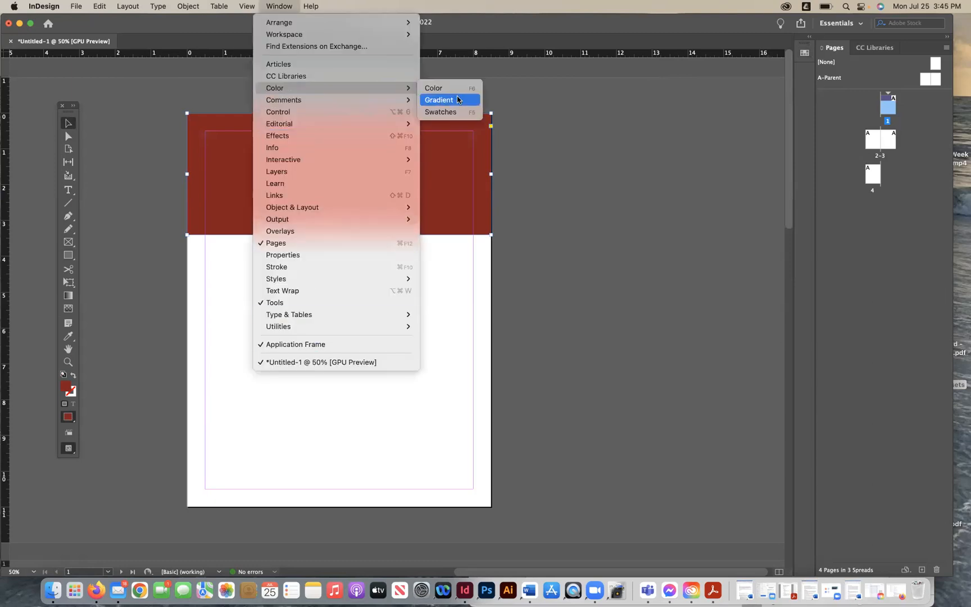
click(444, 112)
- Open the Color panel and drag it out of the panel dock
click(252, 6)
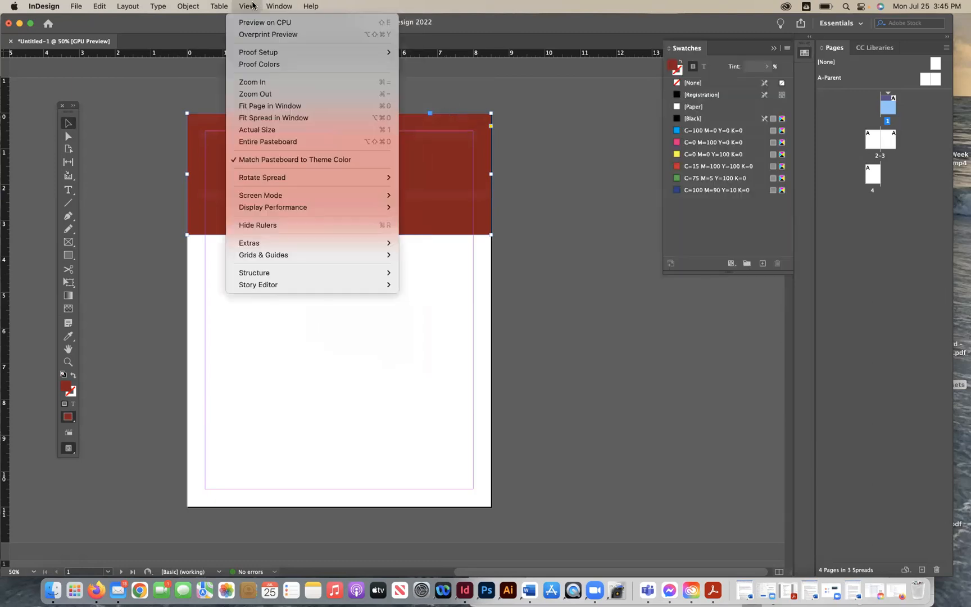
mouse_move(280, 6)
mouse_move(298, 88)
click(452, 87)
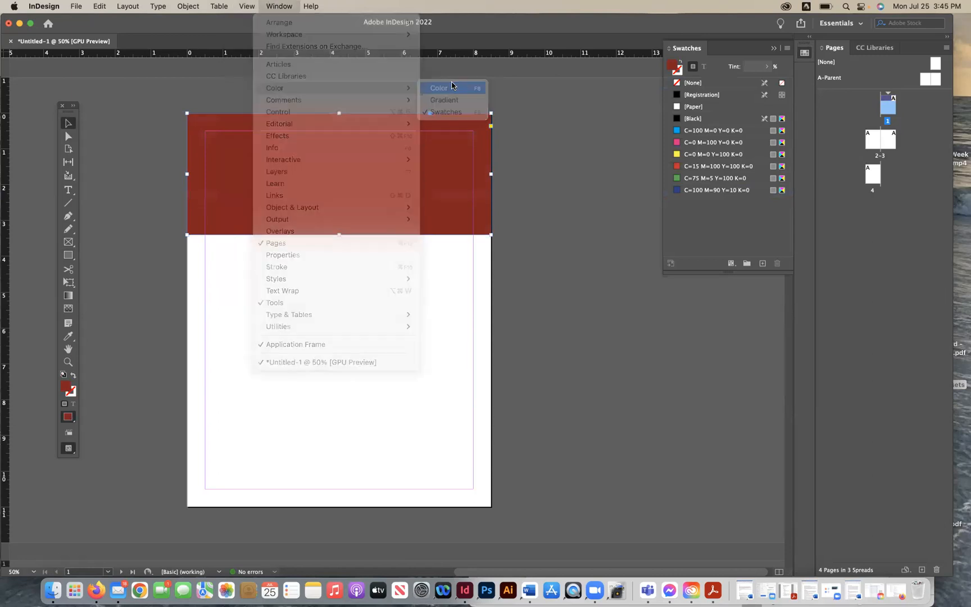
mouse_move(712, 48)
mouse_down()
mouse_move(704, 144)
mouse_move(678, 177)
mouse_move(697, 237)
mouse_up()
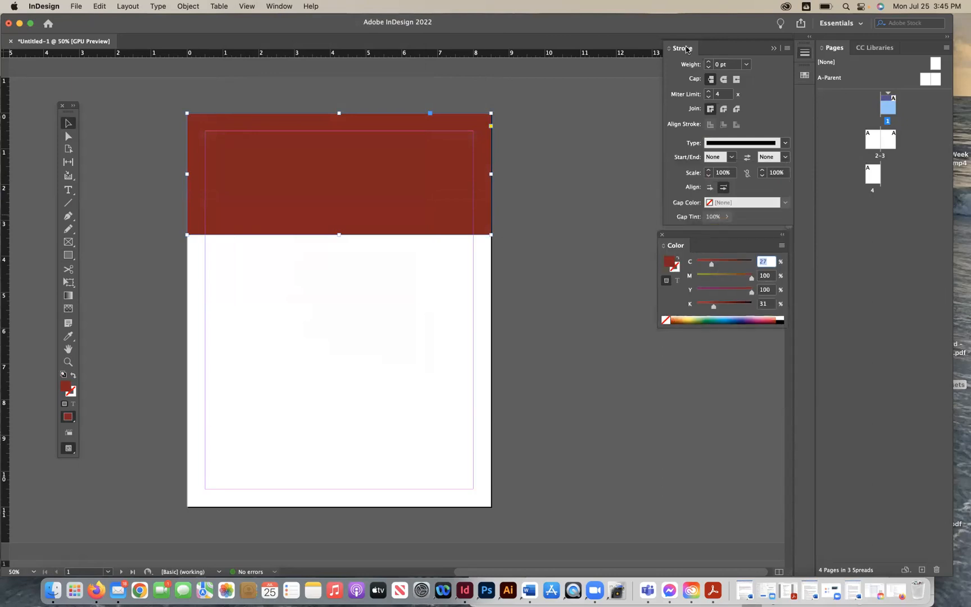
- Close the Stroke panel, move the floating Color panel beside the page and deselect the rectangle
click(774, 49)
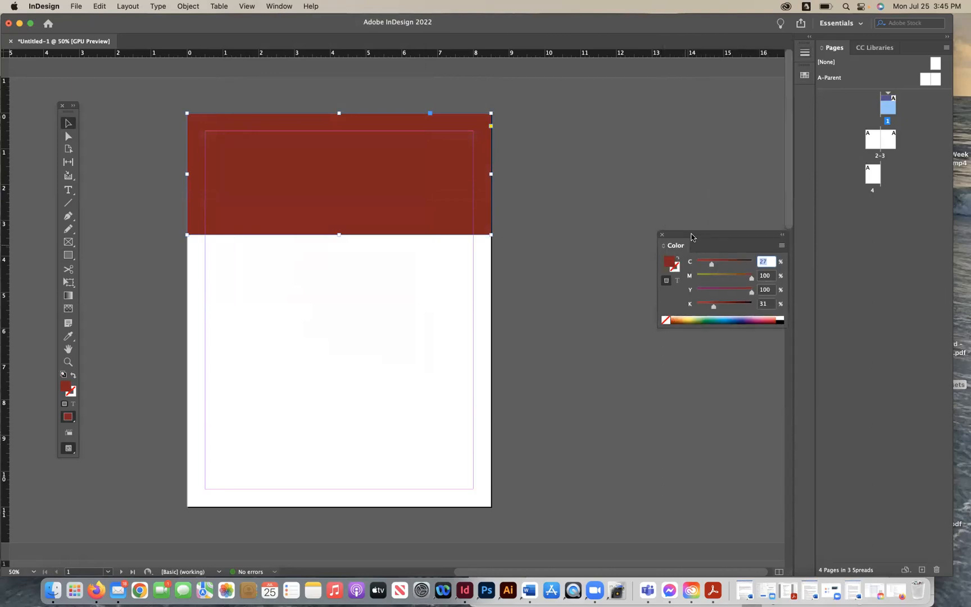
drag(691, 234, 697, 137)
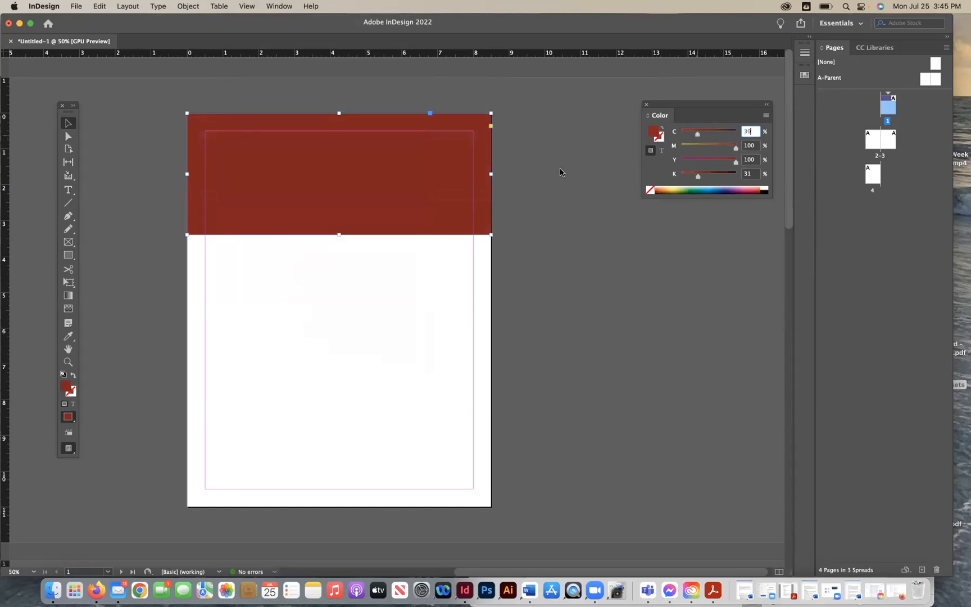
click(563, 167)
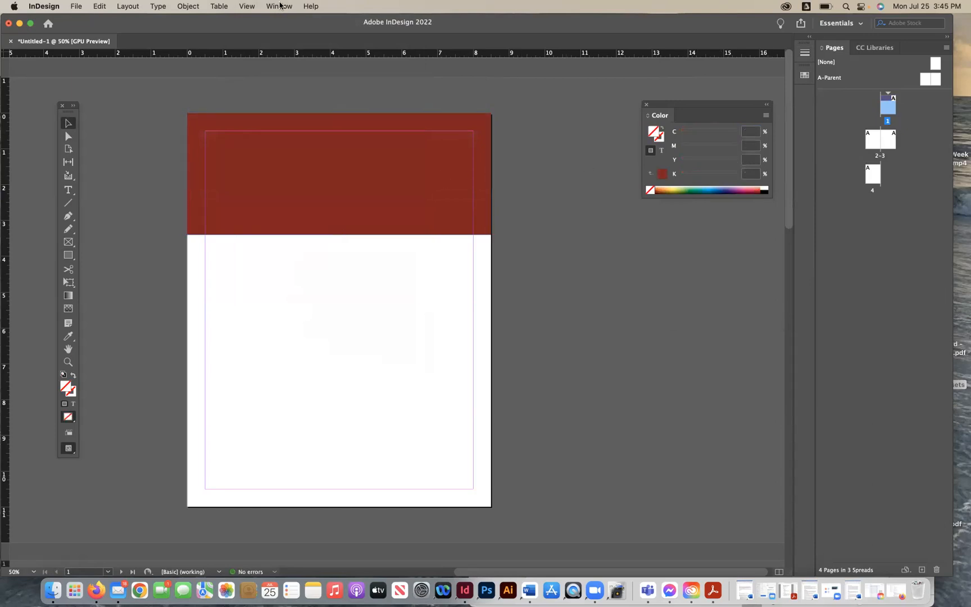
- Open the Swatches panel and place it below the floating Color panel
click(280, 5)
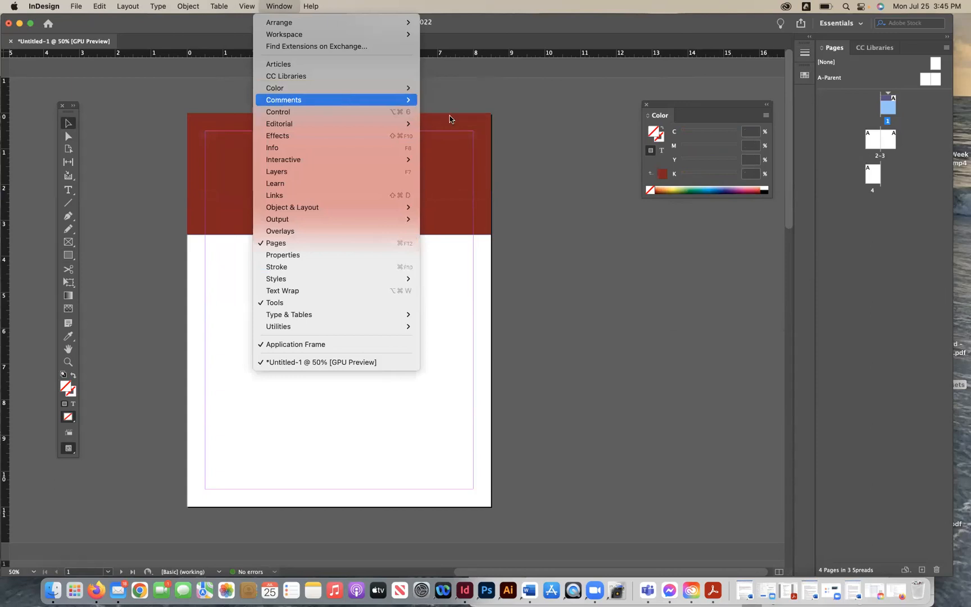
mouse_move(404, 87)
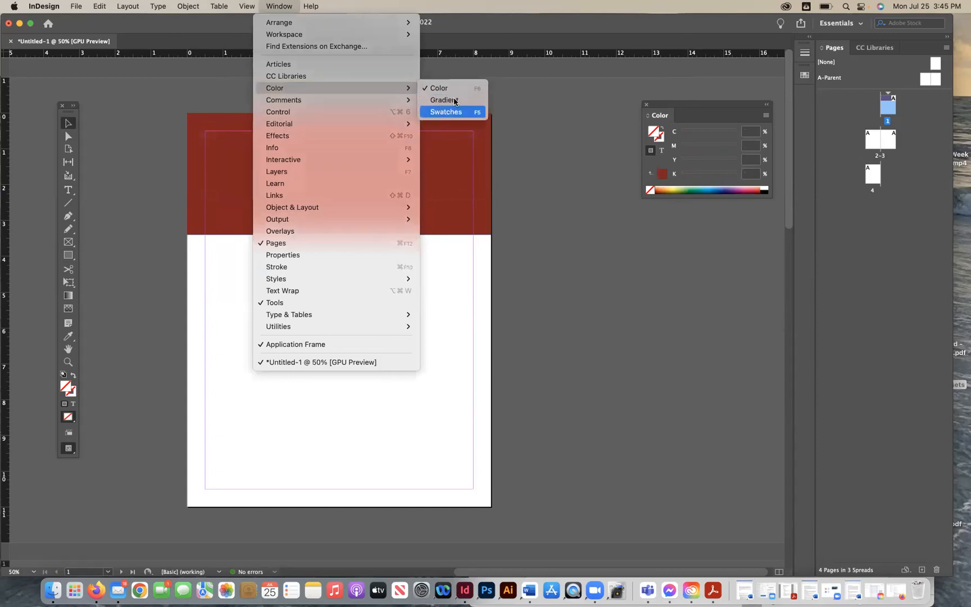
click(449, 111)
mouse_move(690, 69)
mouse_down()
mouse_move(649, 179)
mouse_move(672, 236)
mouse_move(672, 218)
mouse_up()
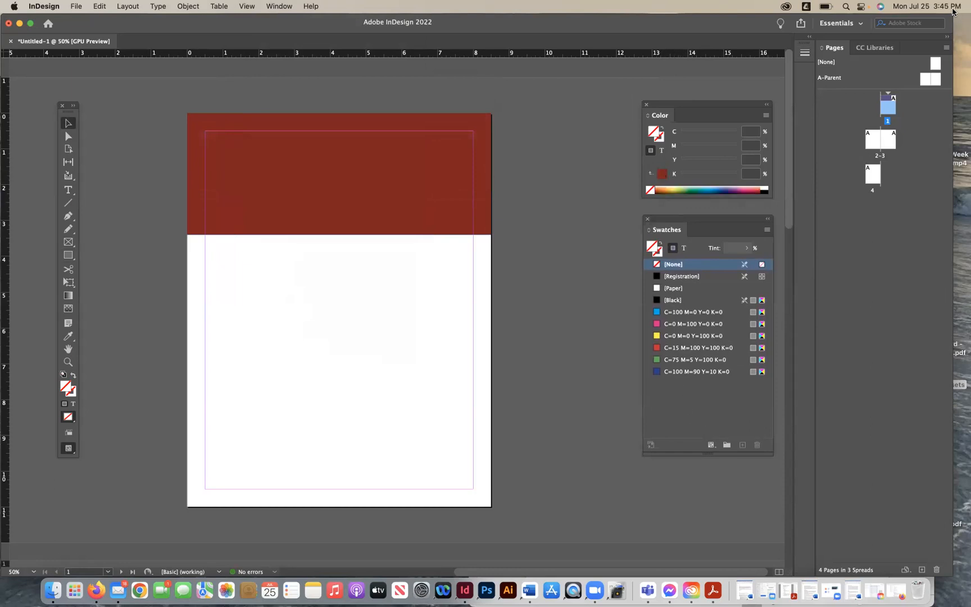
- Save the dark red C=30 M=100 Y=100 K=31 as a new swatch in the Swatches panel
click(662, 173)
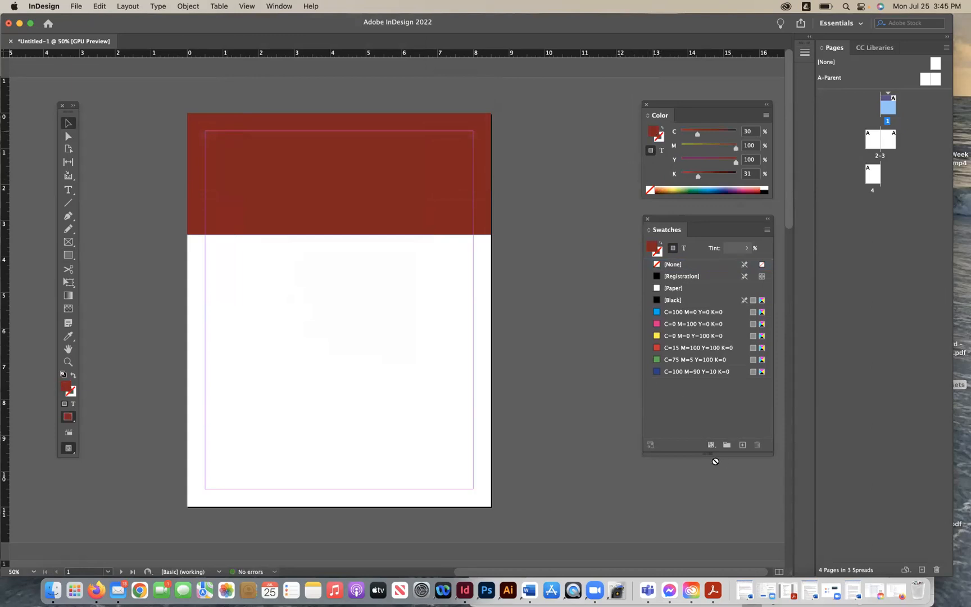
drag(694, 399, 695, 397)
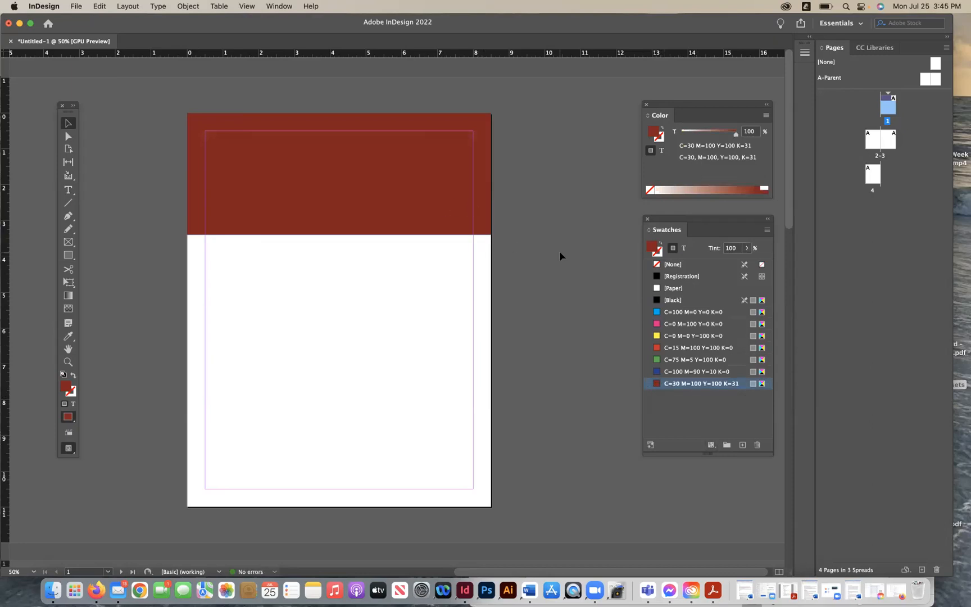
- Try resizing the header rectangle's height, then delete the rectangle from the page
click(359, 213)
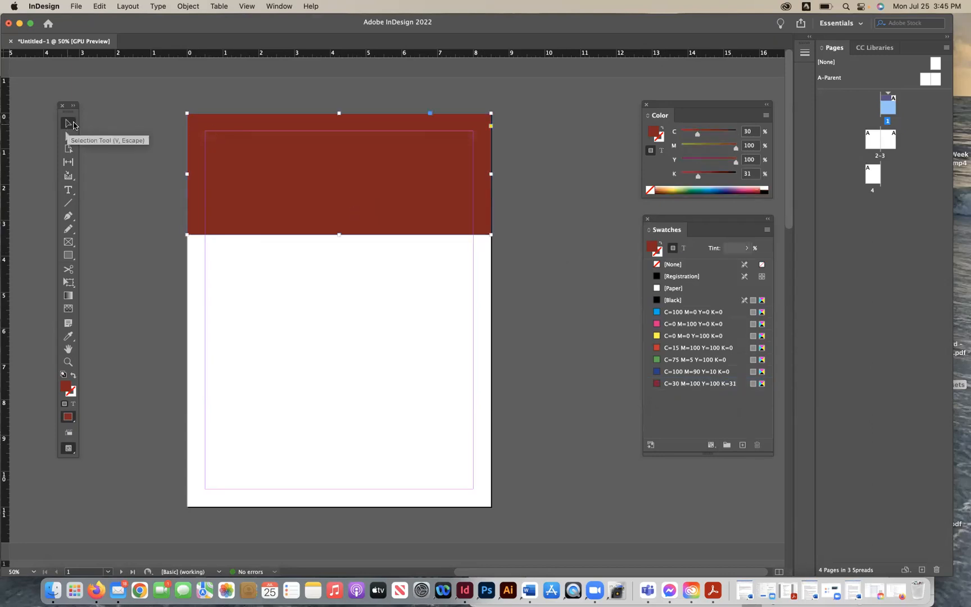
drag(280, 249, 277, 180)
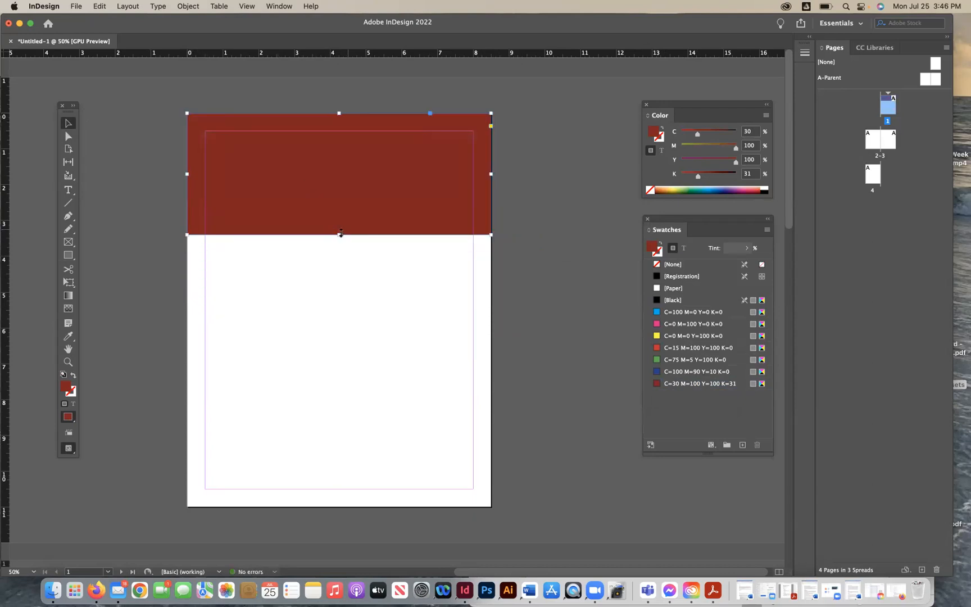
mouse_move(340, 234)
mouse_down()
mouse_move(340, 162)
mouse_move(344, 246)
mouse_up()
key(super+z)
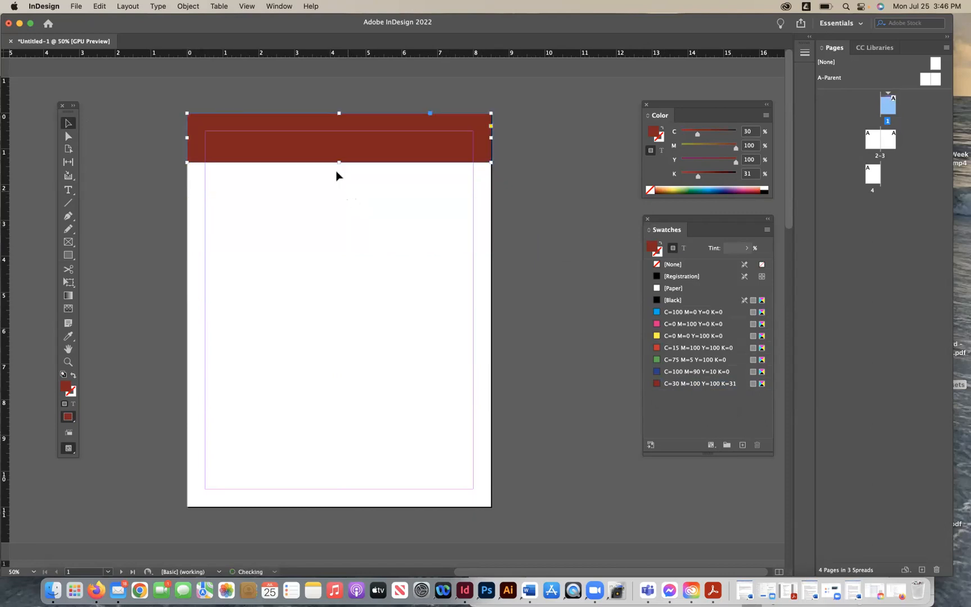
drag(338, 162, 339, 236)
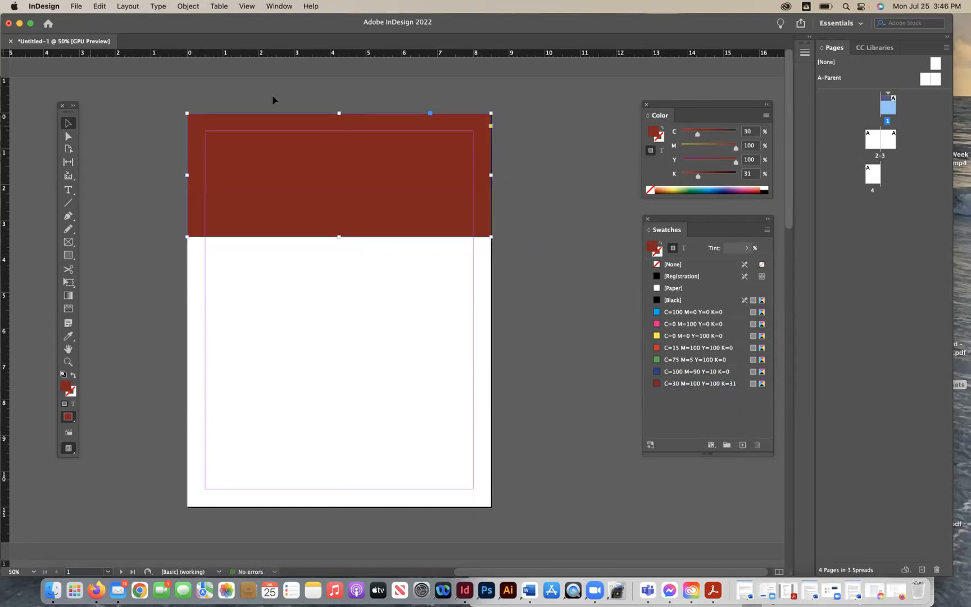
mouse_move(339, 113)
mouse_down()
mouse_move(338, 158)
mouse_move(338, 114)
mouse_up()
mouse_move(487, 184)
mouse_down()
mouse_move(407, 183)
mouse_move(487, 185)
mouse_up()
click(541, 217)
click(286, 203)
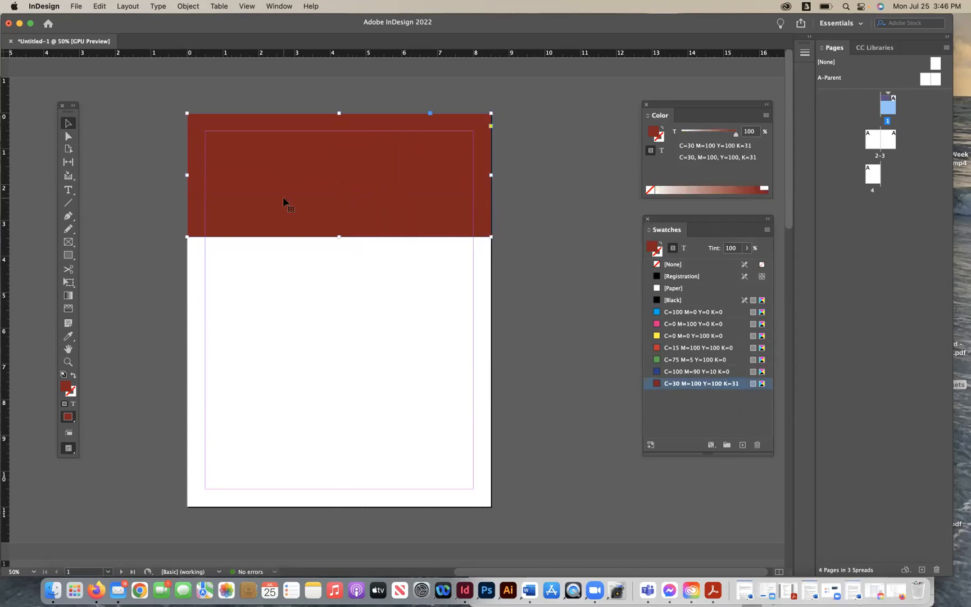
key(BackSpace)
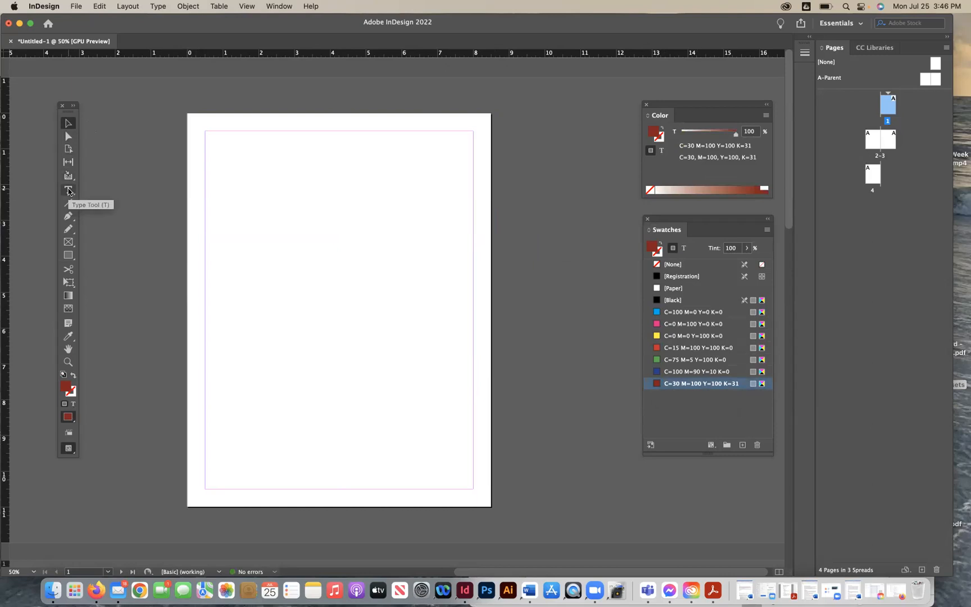
- Draw a horizontal line across the page near the top margin with the Line tool
click(67, 202)
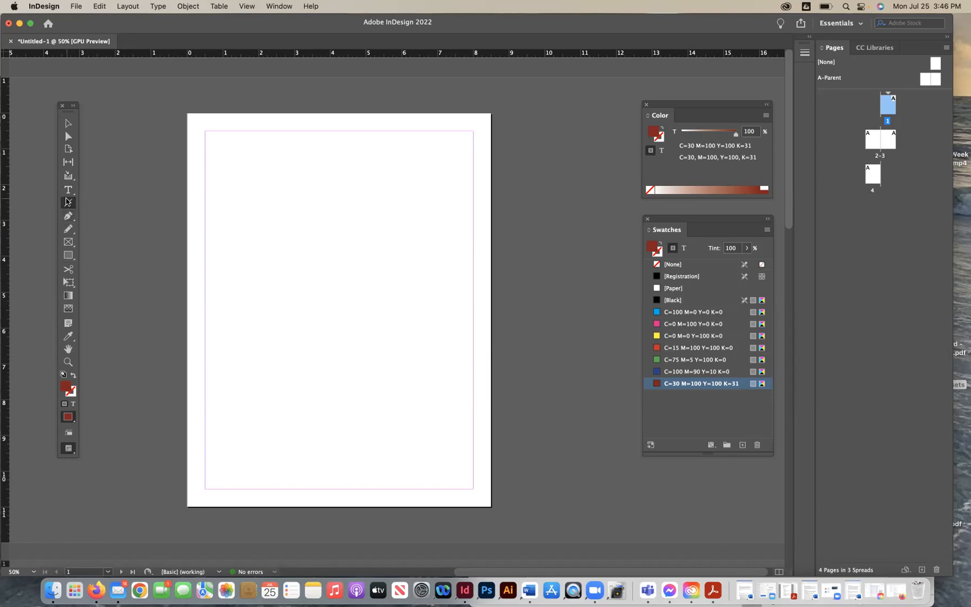
drag(206, 174, 474, 191)
click(73, 375)
click(68, 123)
- Set the line's stroke to Black and its fill to None
click(306, 181)
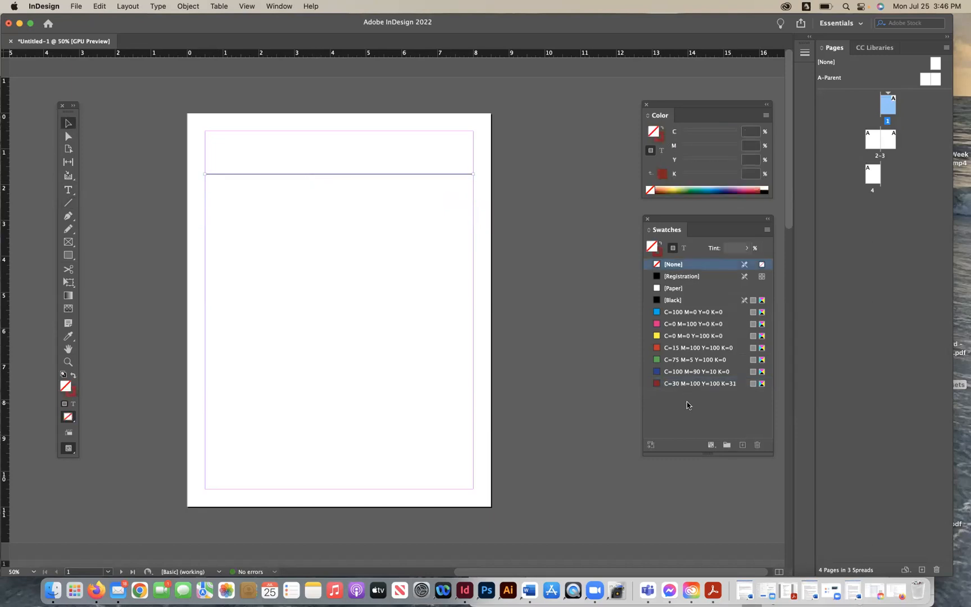
click(656, 300)
click(472, 252)
click(430, 175)
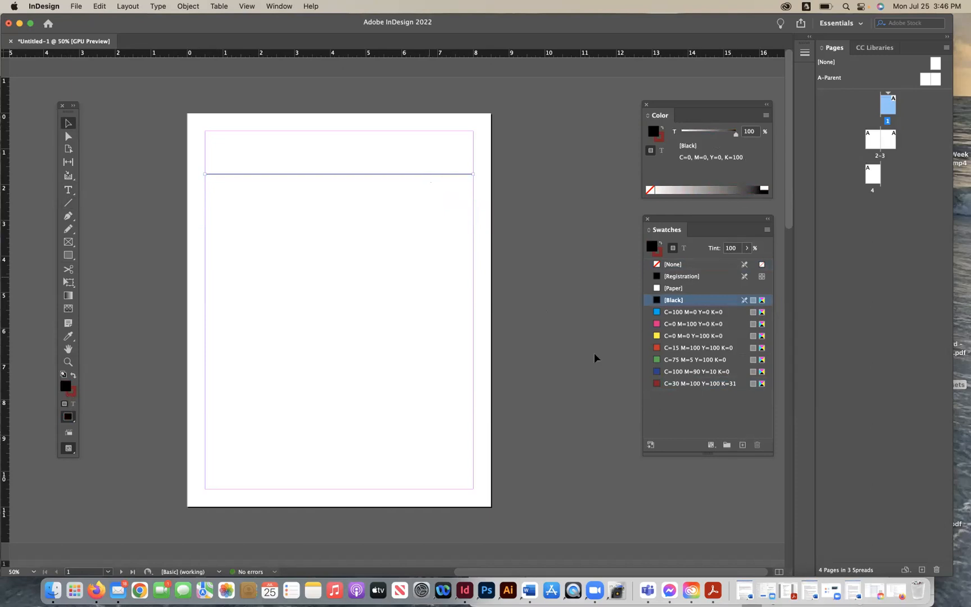
click(668, 262)
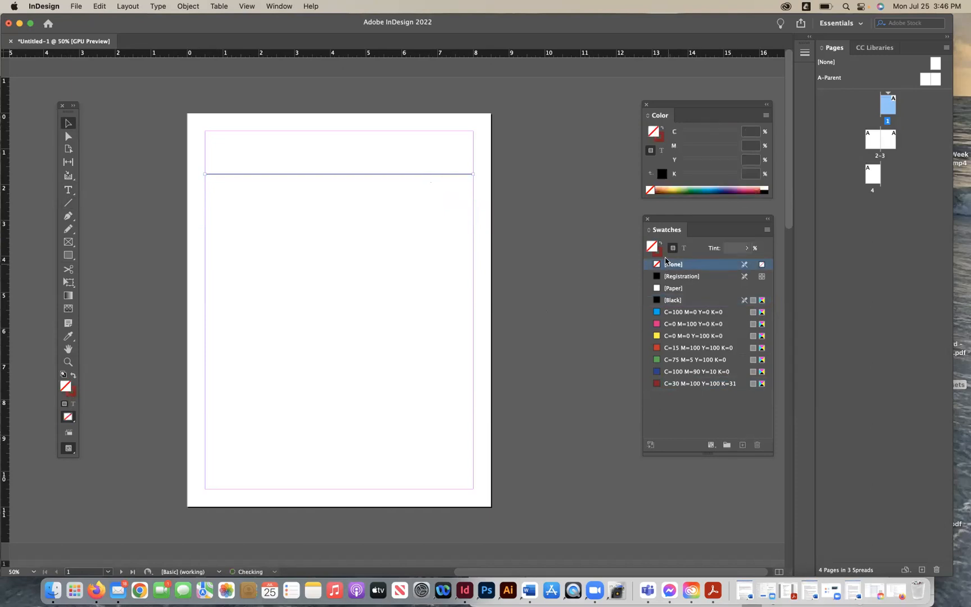
click(659, 253)
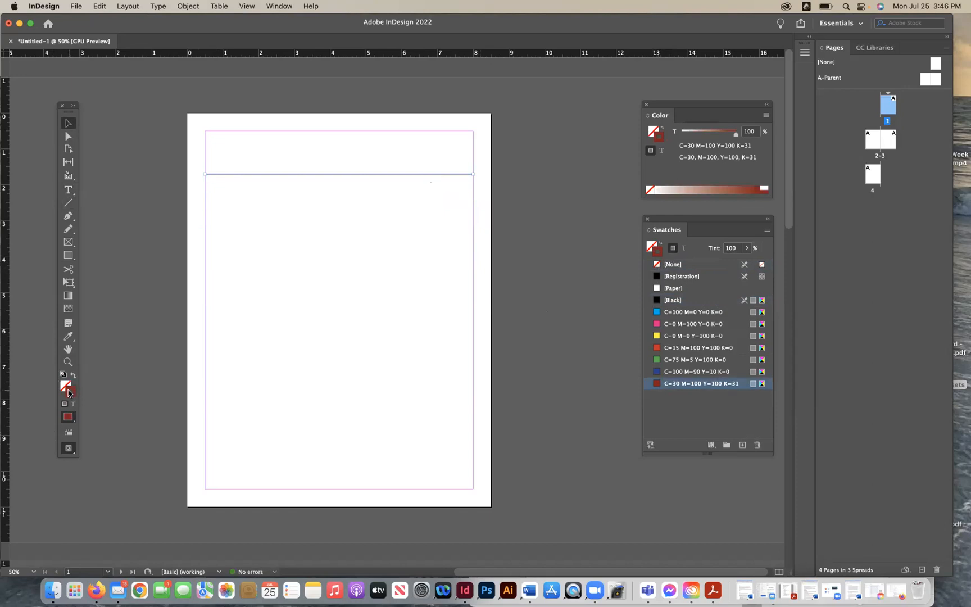
click(655, 300)
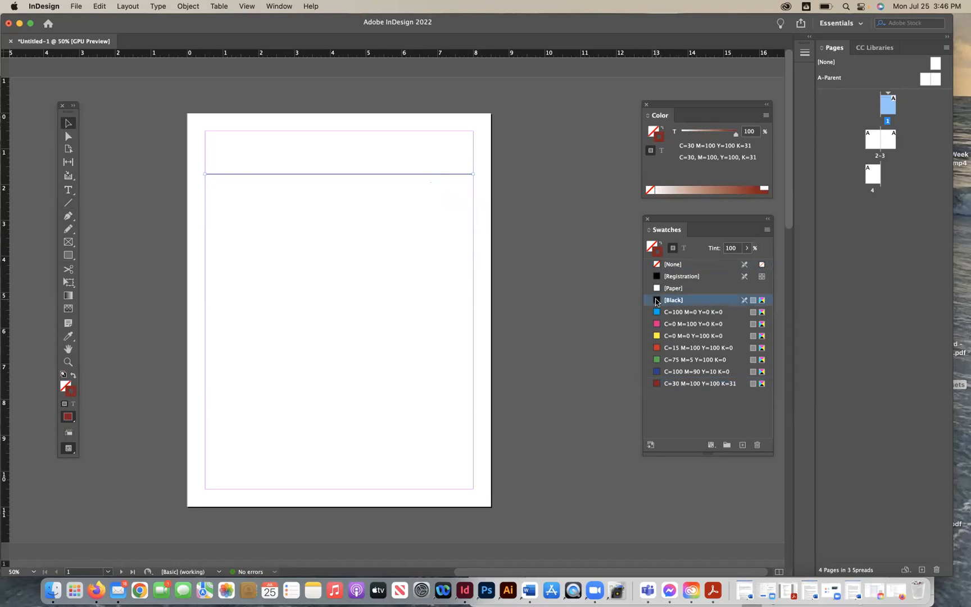
click(63, 385)
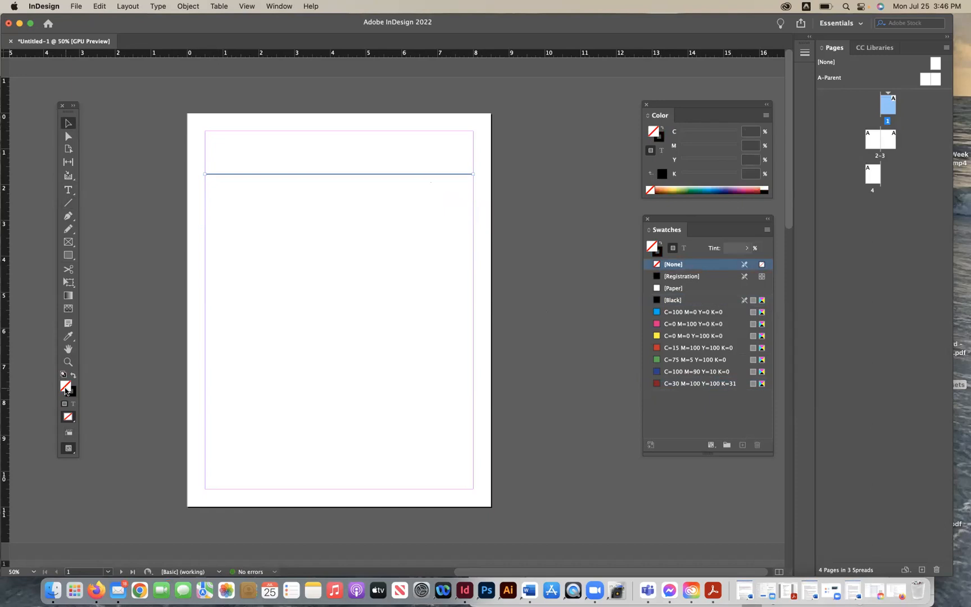
click(70, 392)
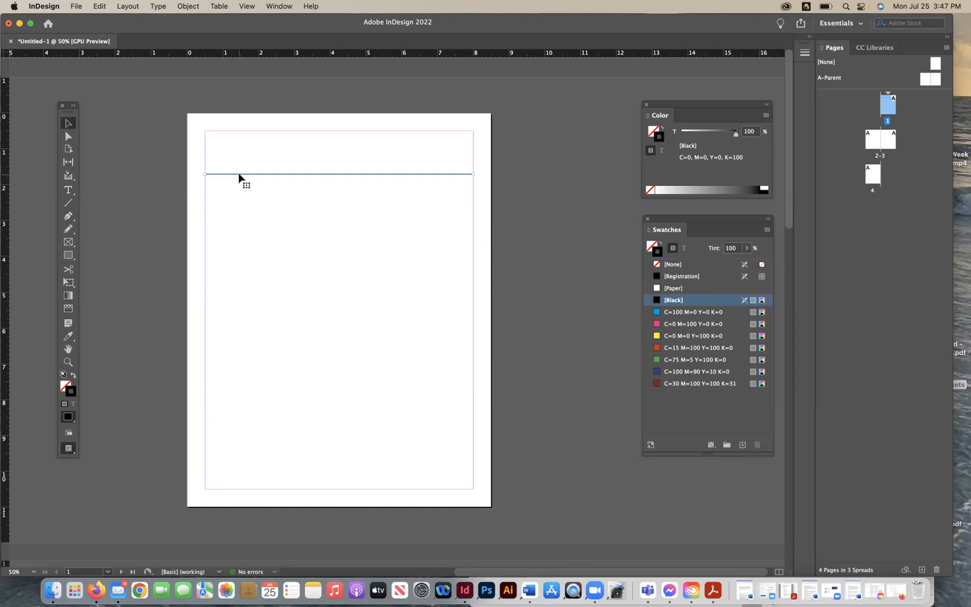
- Open the Stroke panel and set the line weight to 8 pt, then back to 1 pt
click(278, 7)
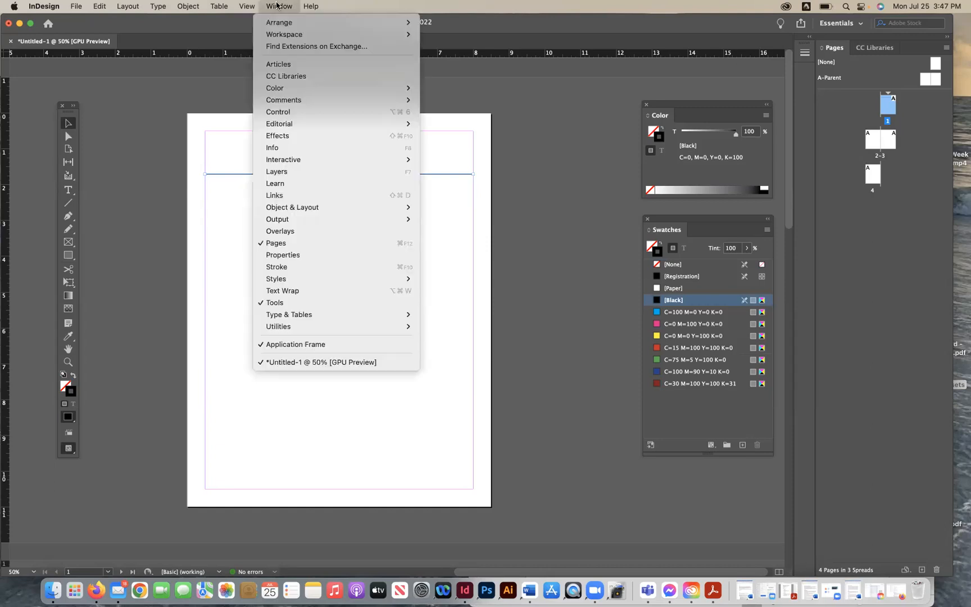
click(286, 266)
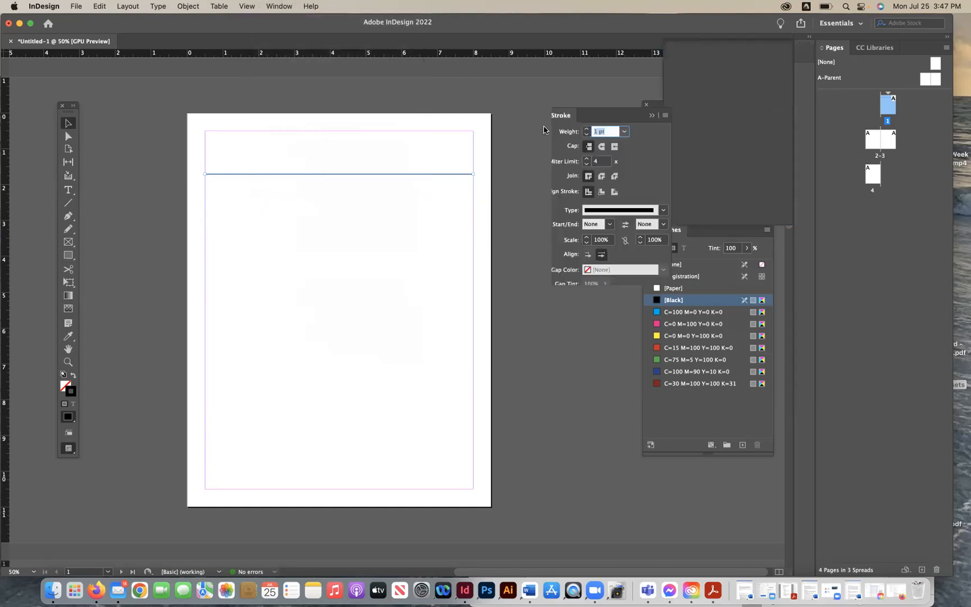
click(594, 148)
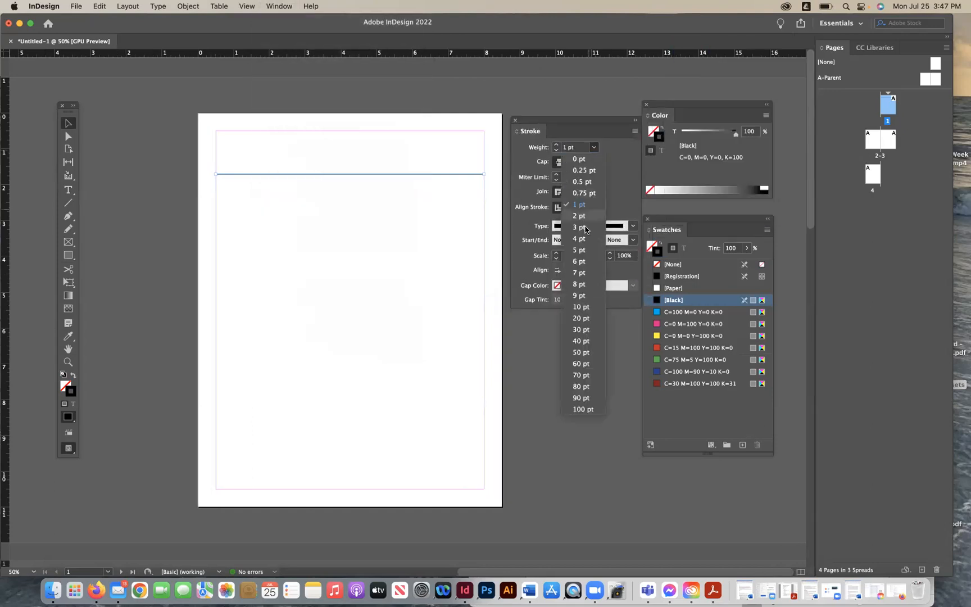
click(578, 283)
click(594, 147)
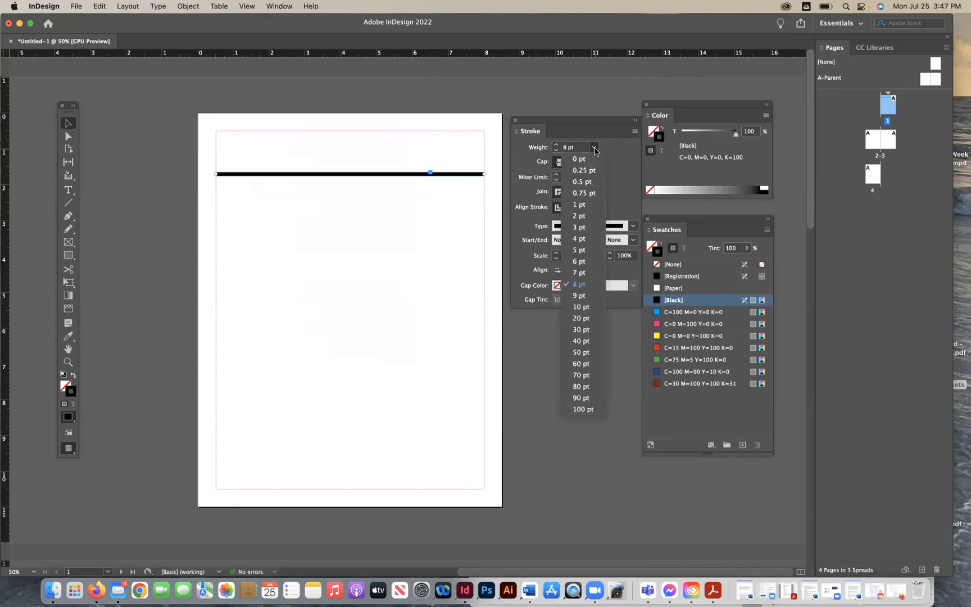
click(596, 204)
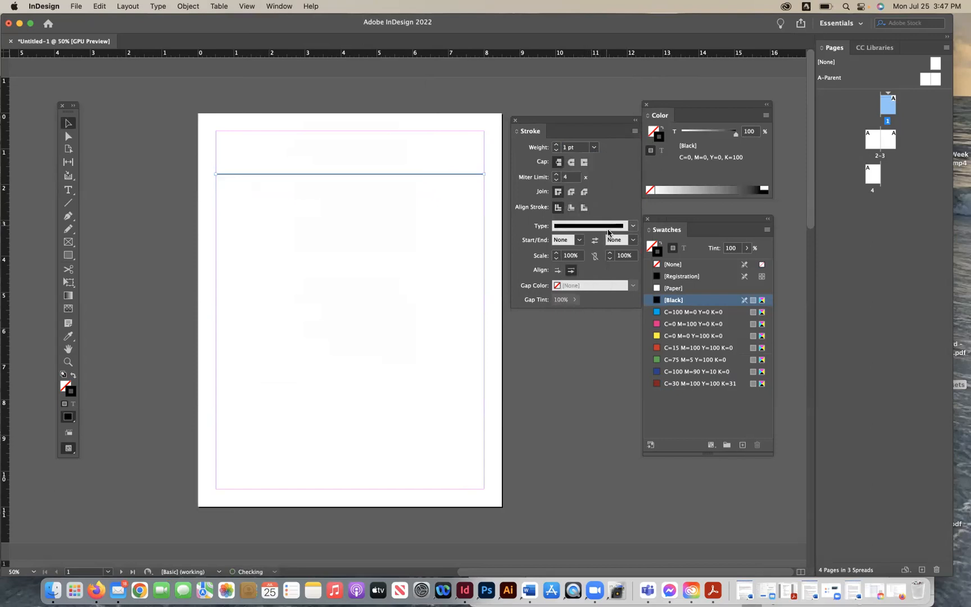
- Change the line type to Japanese Dots and its weight to 8 pt
click(630, 226)
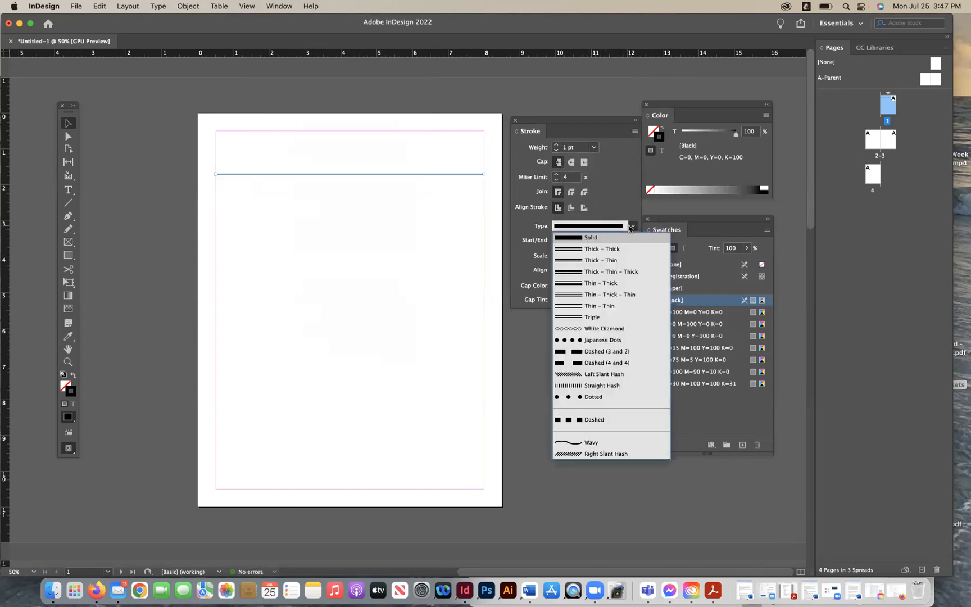
click(617, 340)
click(594, 148)
click(592, 287)
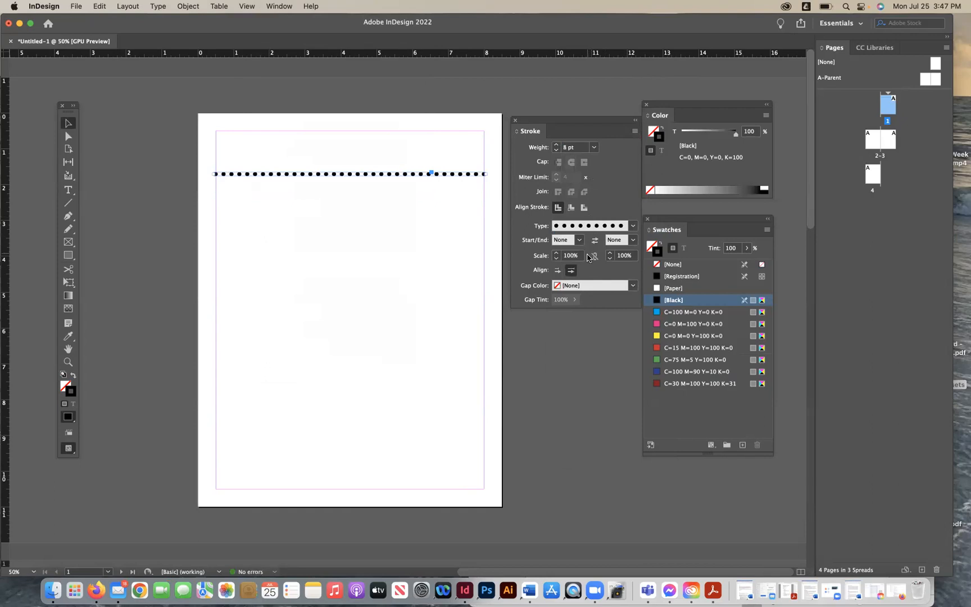
- Color the line's stroke blue C=100 M=90 Y=10 K=0 and give it a Triangle start arrowhead
click(657, 372)
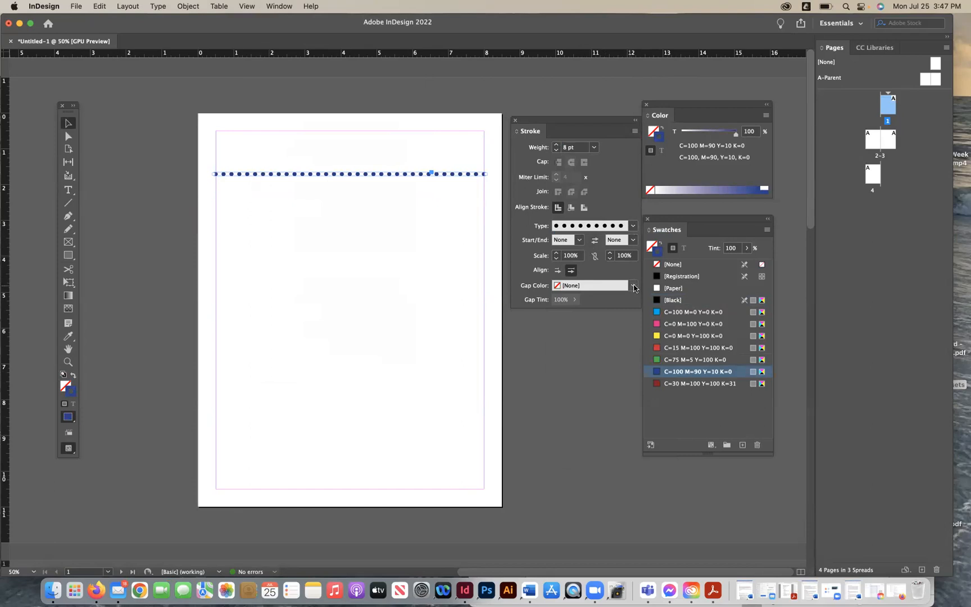
click(579, 239)
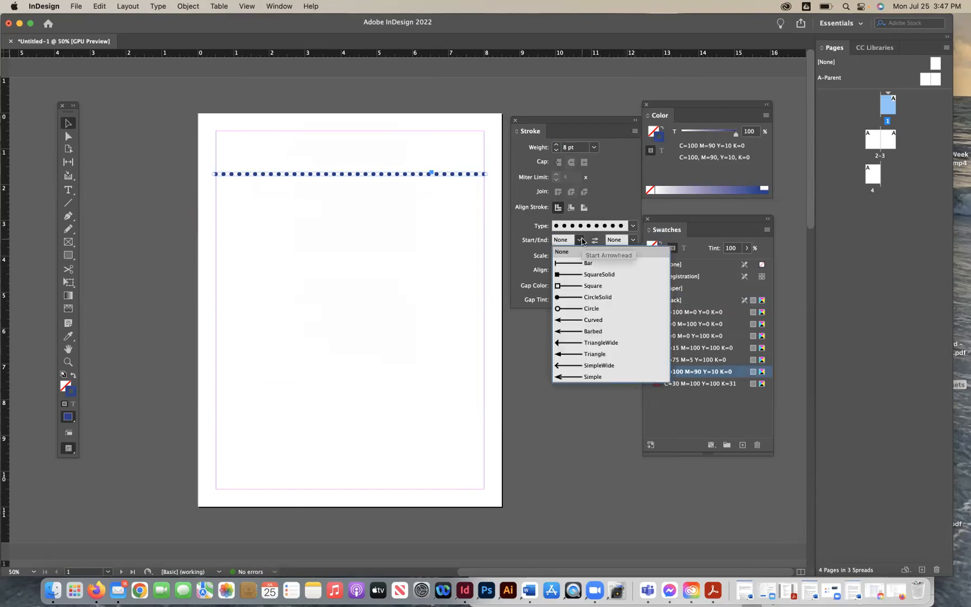
click(585, 354)
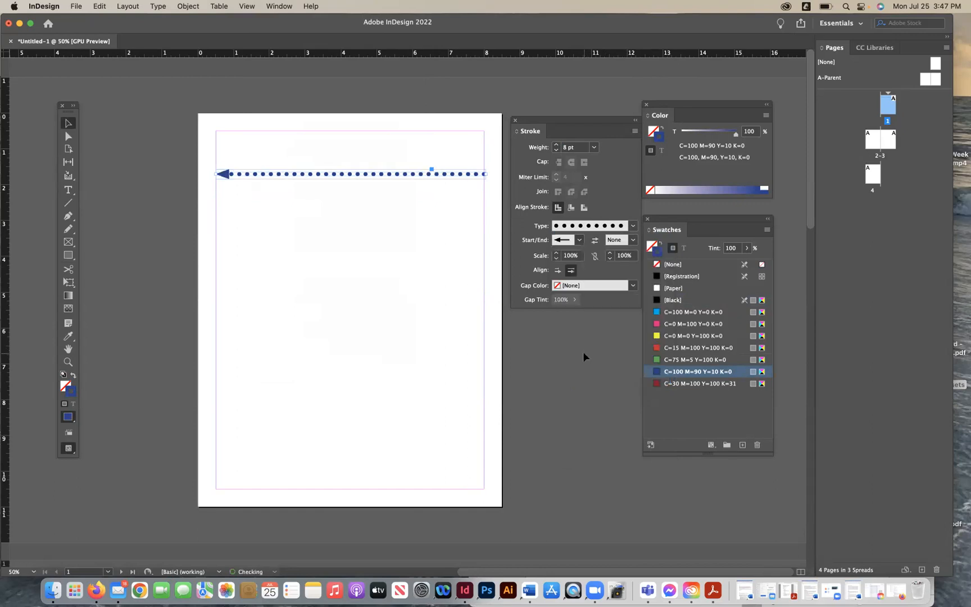
click(583, 353)
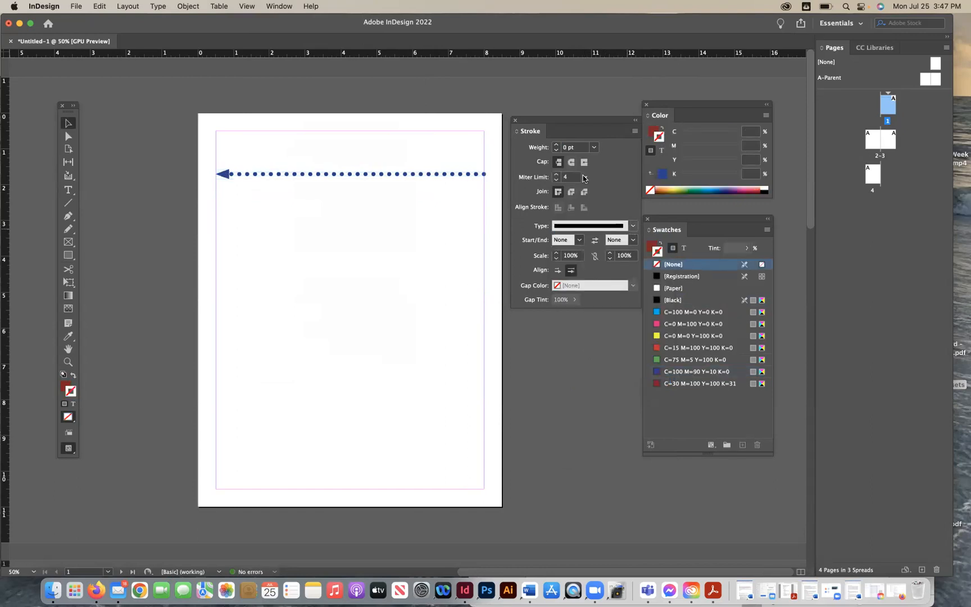
- Select the dotted line and delete it
click(593, 147)
click(594, 148)
click(296, 174)
key(BackSpace)
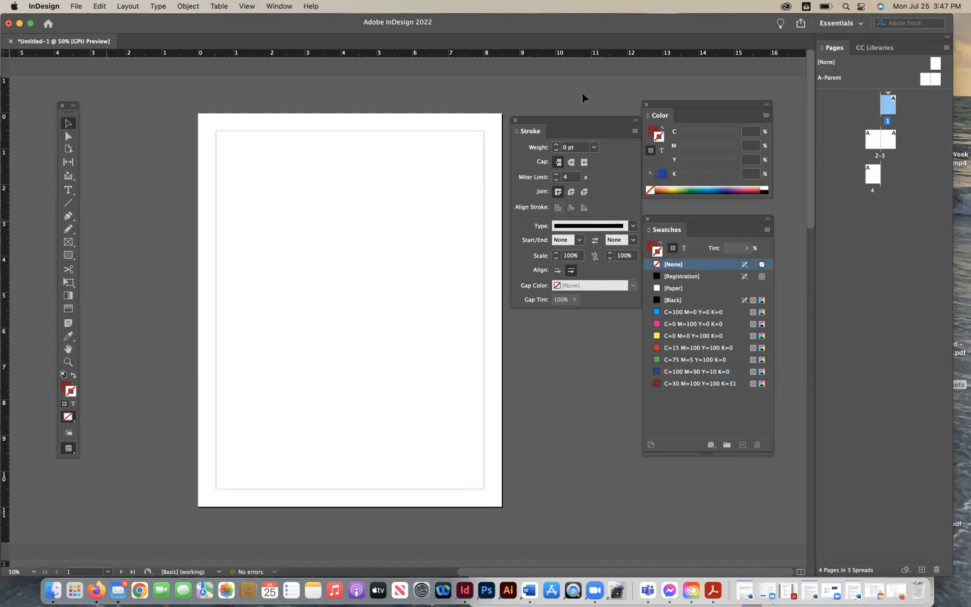
- Draw a curved dark red header shape across the top of the page with the Pen tool, closing it at the top-left corner
click(68, 218)
drag(498, 112, 668, 77)
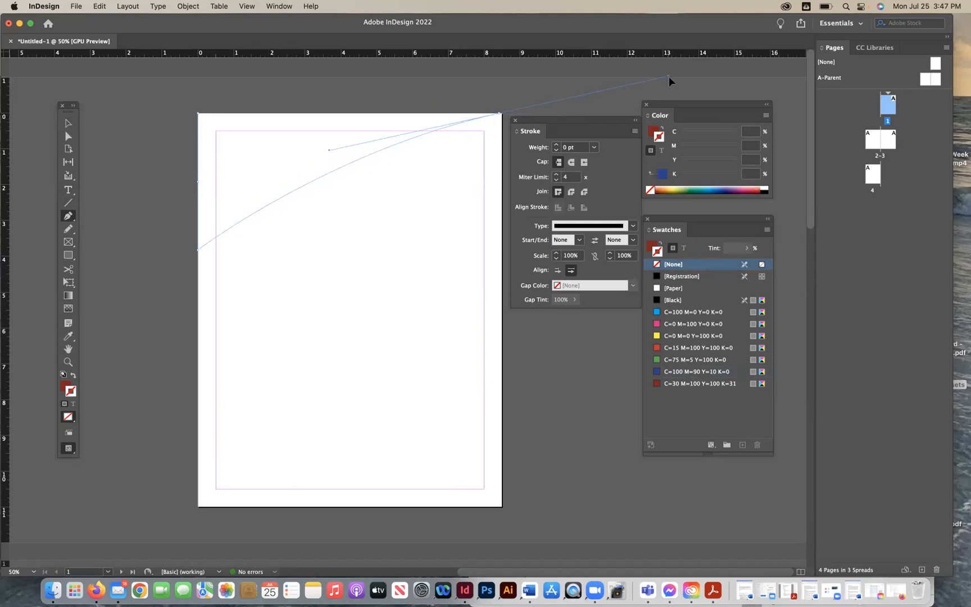
click(198, 114)
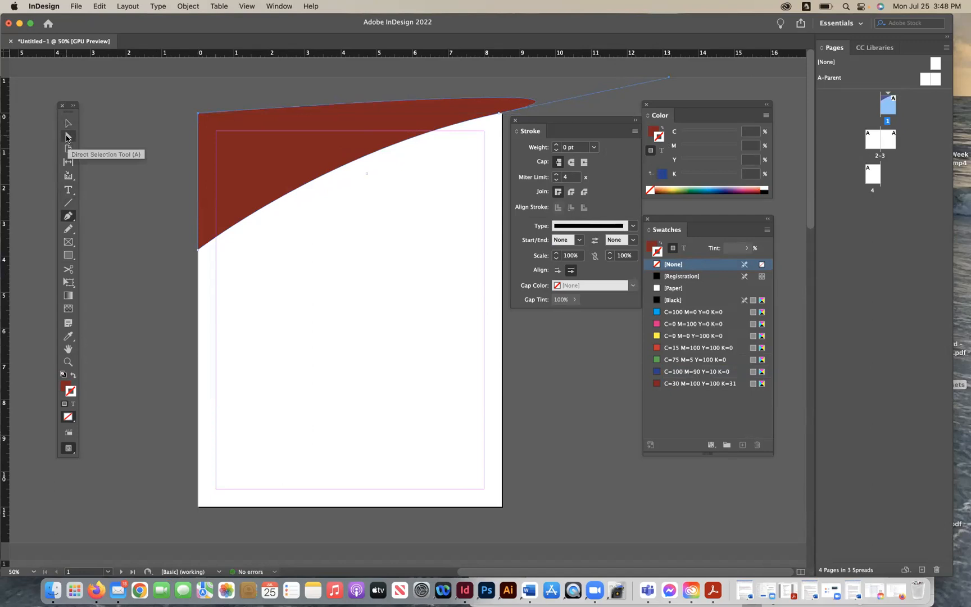
click(66, 137)
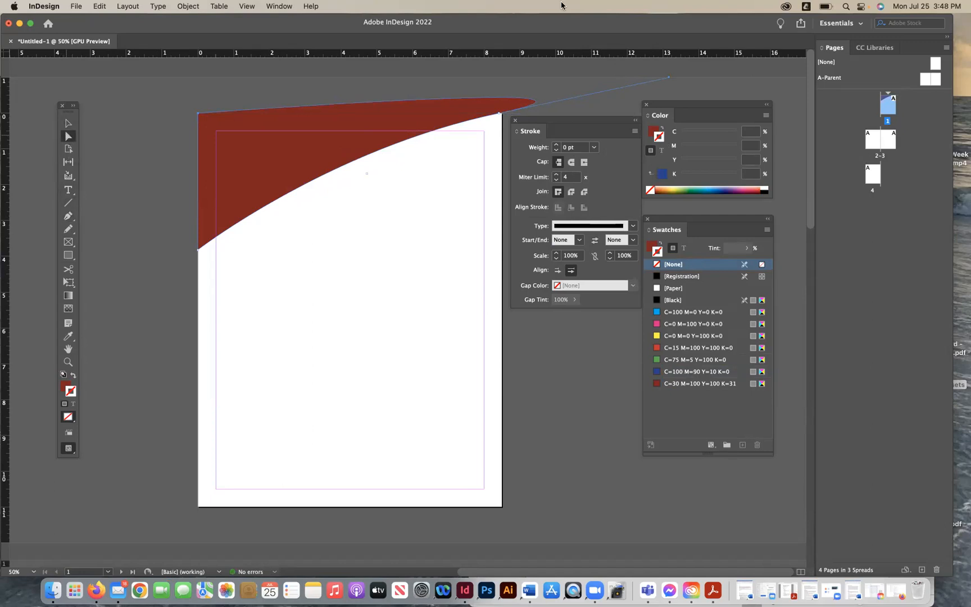
- Reshape the curved header by moving its end points to the page's top-right corner and lower down the left edge
drag(554, 105, 499, 113)
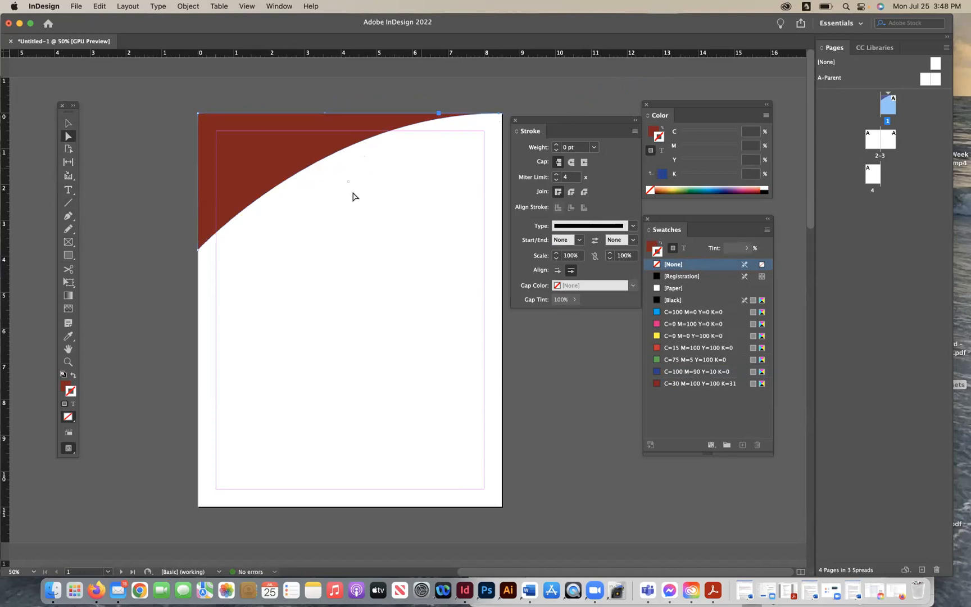
drag(198, 249, 198, 297)
click(448, 152)
click(248, 151)
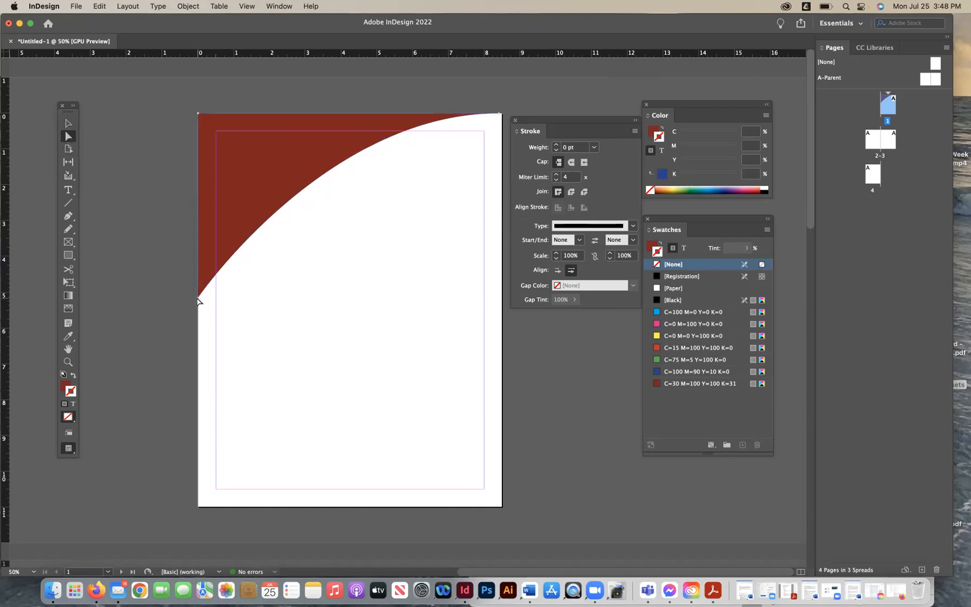
mouse_move(198, 299)
mouse_down()
mouse_move(199, 257)
mouse_move(197, 293)
mouse_up()
click(237, 310)
- Select the curved header shape and delete it
click(68, 122)
click(270, 178)
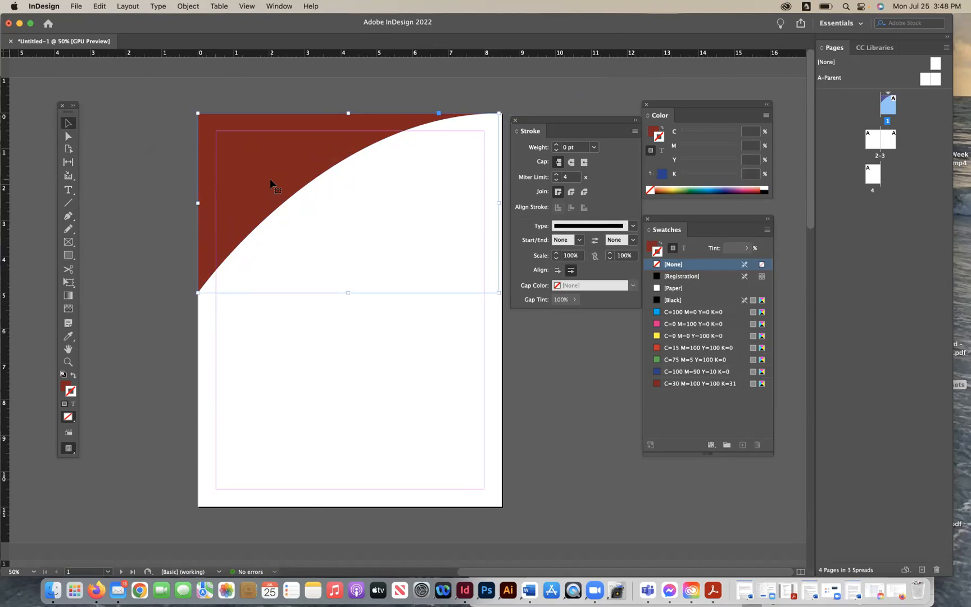
key(Delete)
- Draw an ellipse in the middle of the page with the Ellipse tool, then delete it
click(72, 261)
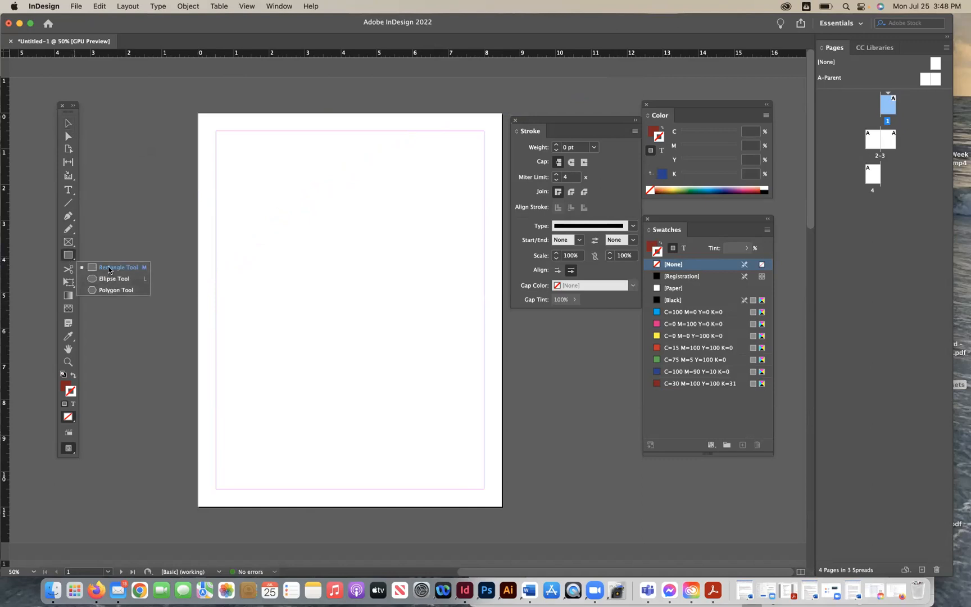
click(109, 280)
drag(251, 212, 440, 344)
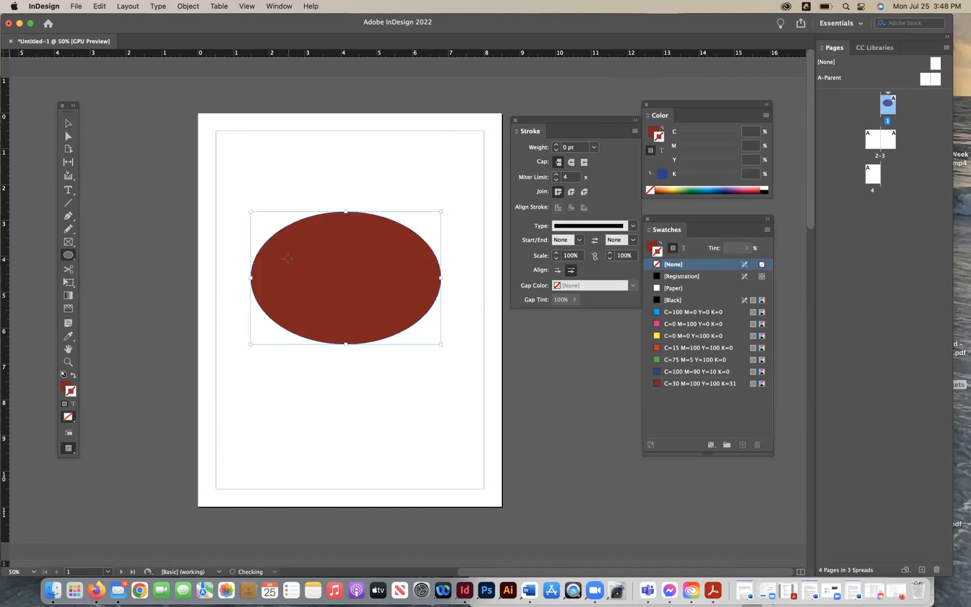
click(68, 122)
key(Delete)
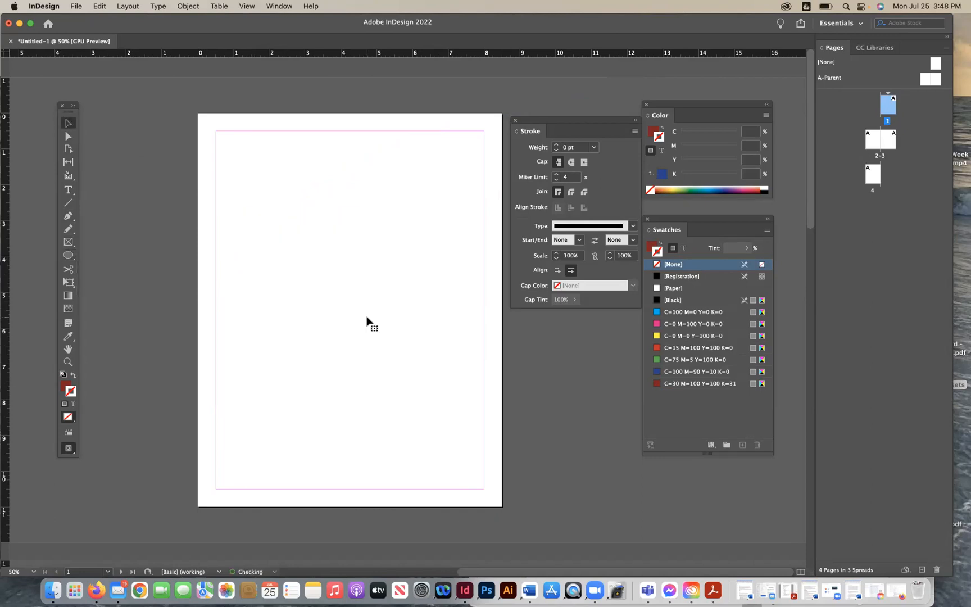
- Draw a perfect circle with the Ellipse tool, then delete it
key(l)
drag(251, 228, 502, 385)
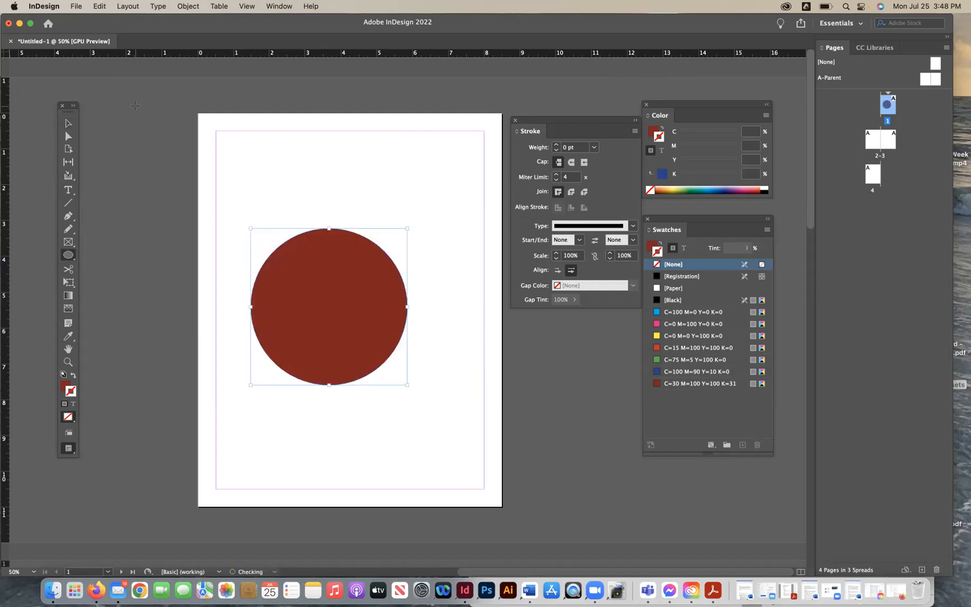
click(69, 124)
key(Delete)
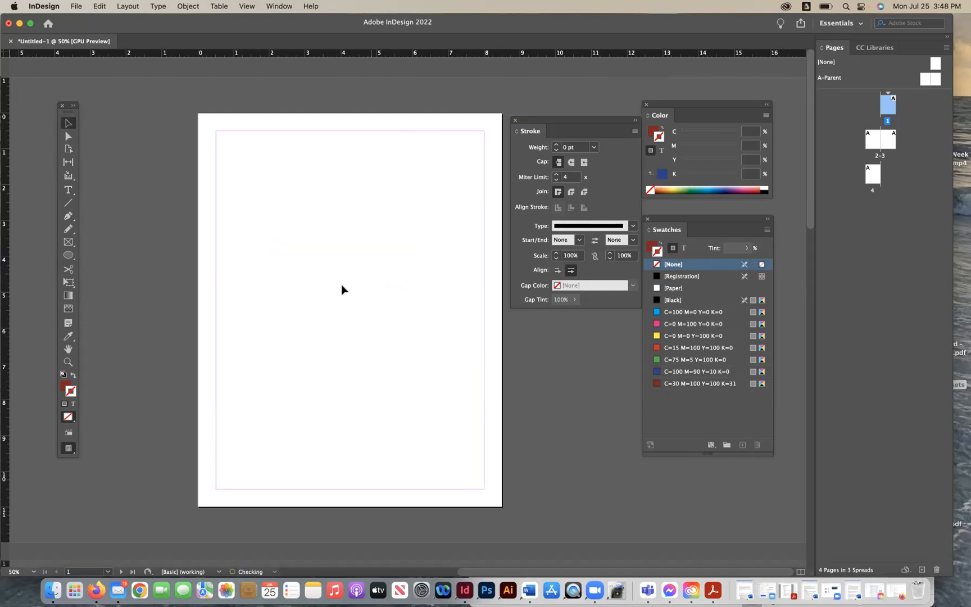
- Draw a rectangle and a smaller square with the Rectangle tool, then select both and delete them
drag(68, 255, 107, 264)
drag(300, 227, 471, 318)
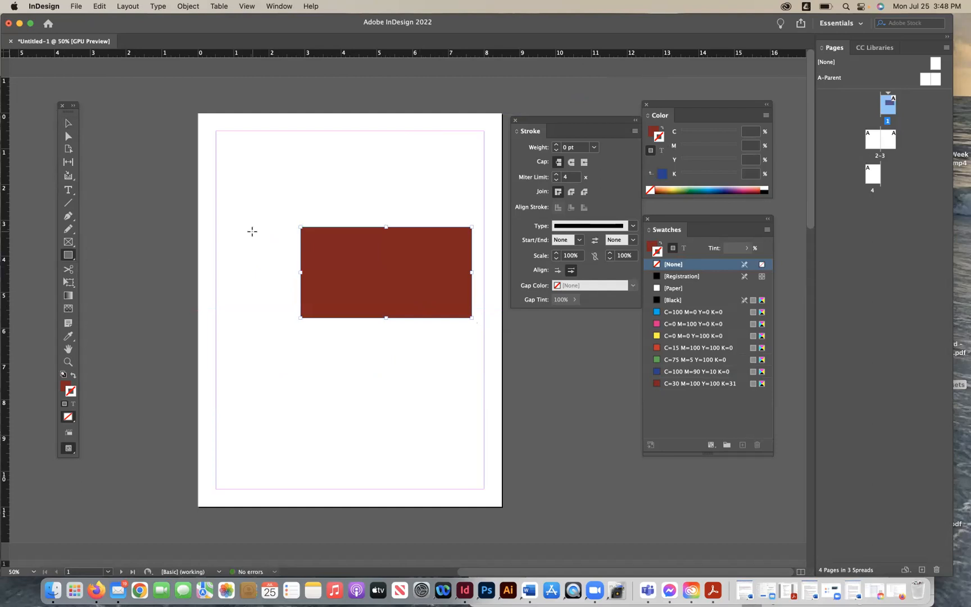
drag(301, 379, 402, 450)
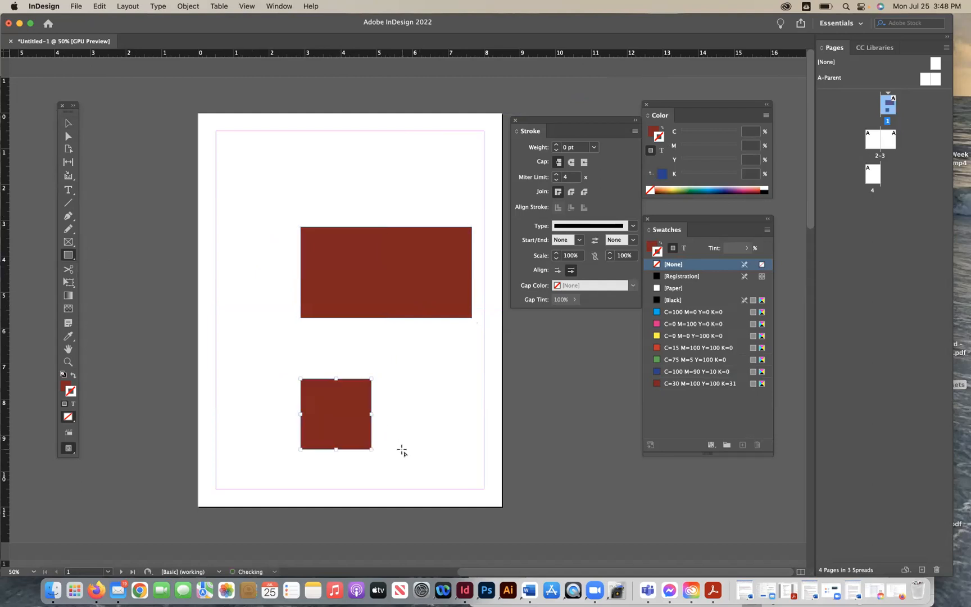
click(68, 123)
drag(251, 243, 391, 404)
key(Delete)
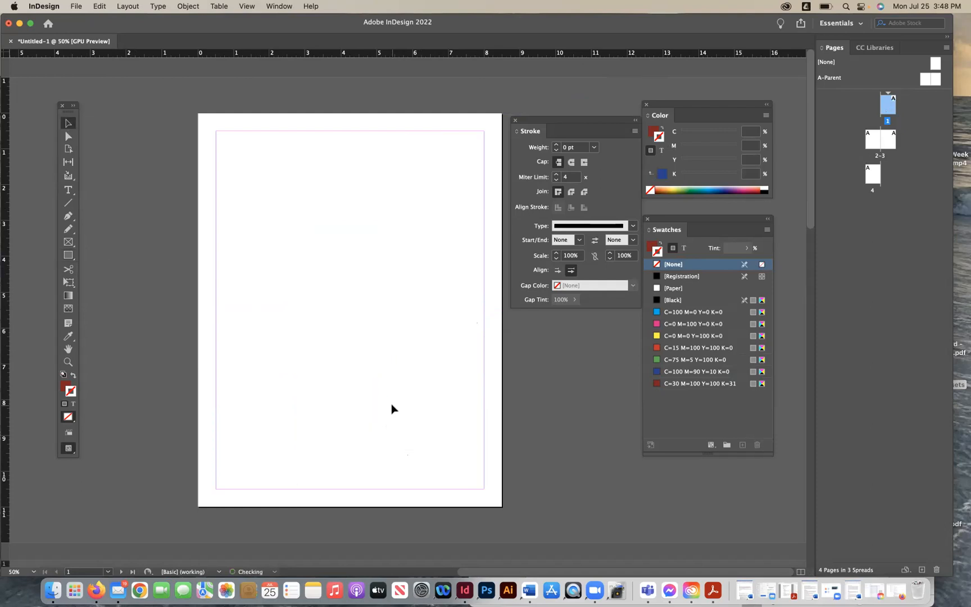
click(71, 253)
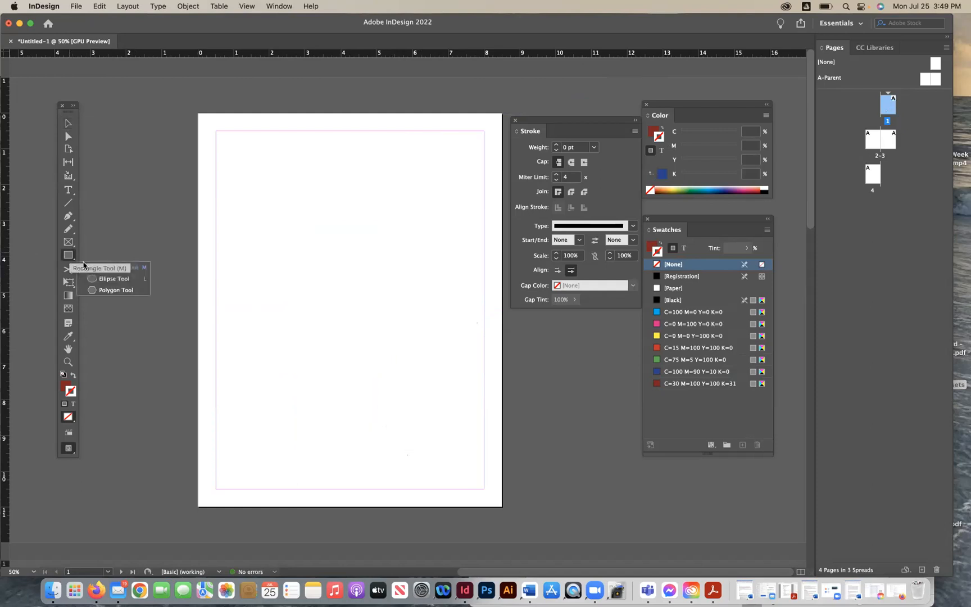
click(109, 292)
click(68, 242)
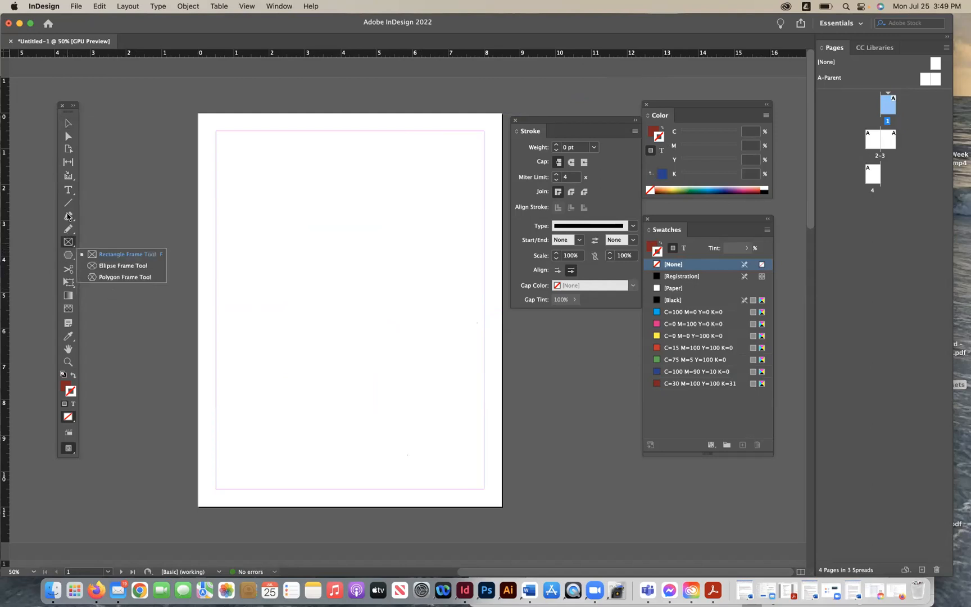
click(70, 229)
click(69, 229)
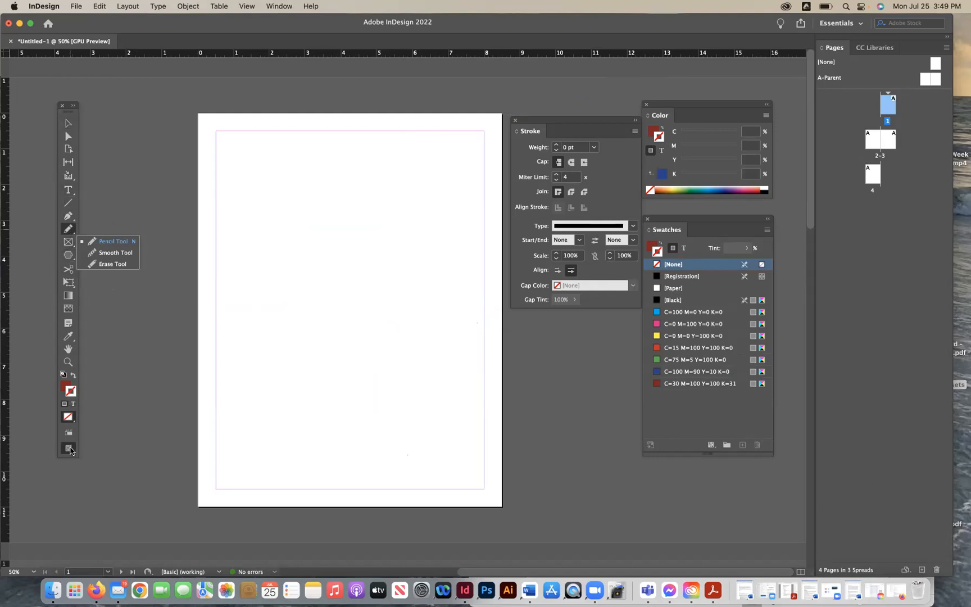
click(68, 123)
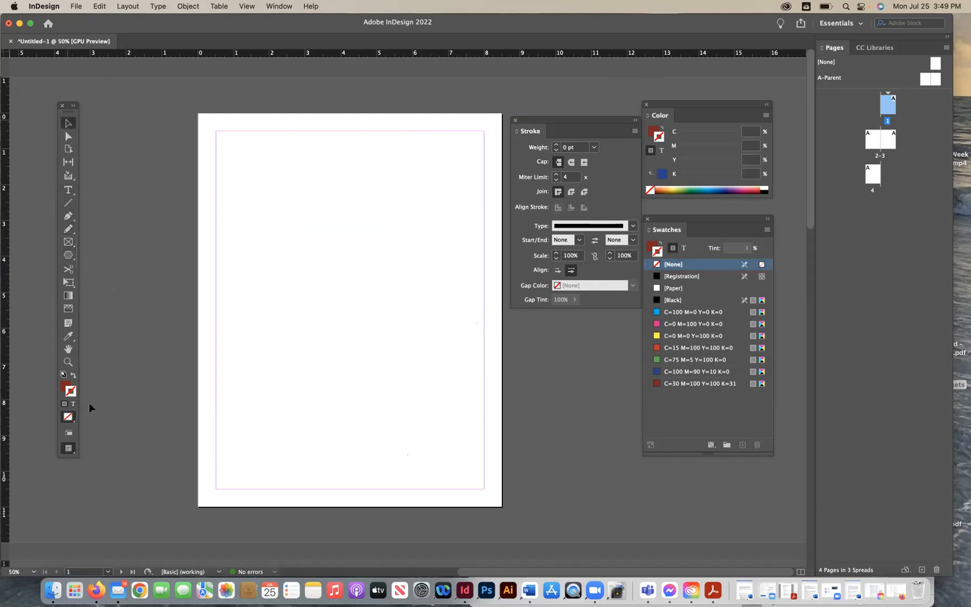
click(68, 433)
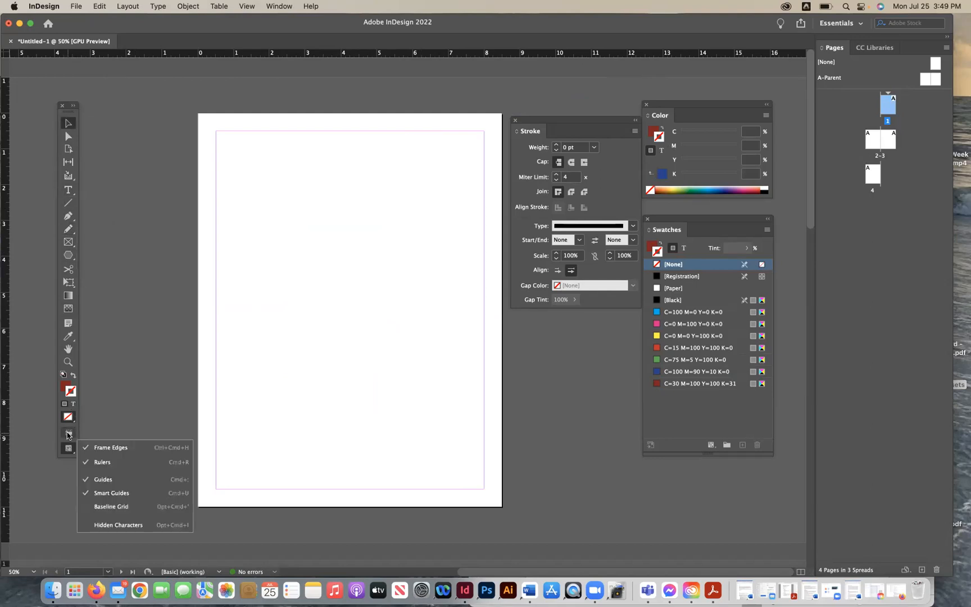
click(68, 433)
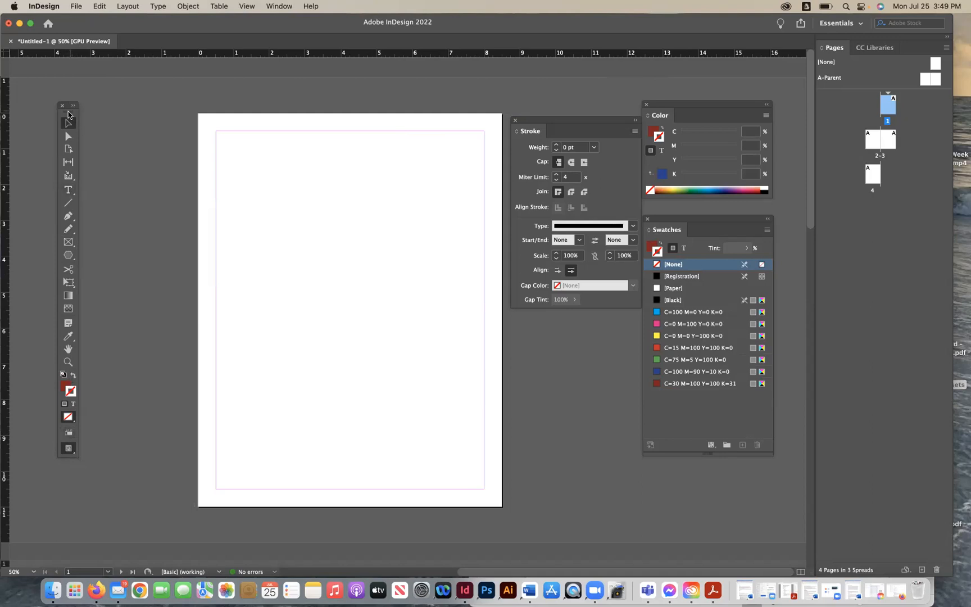
drag(67, 116, 46, 110)
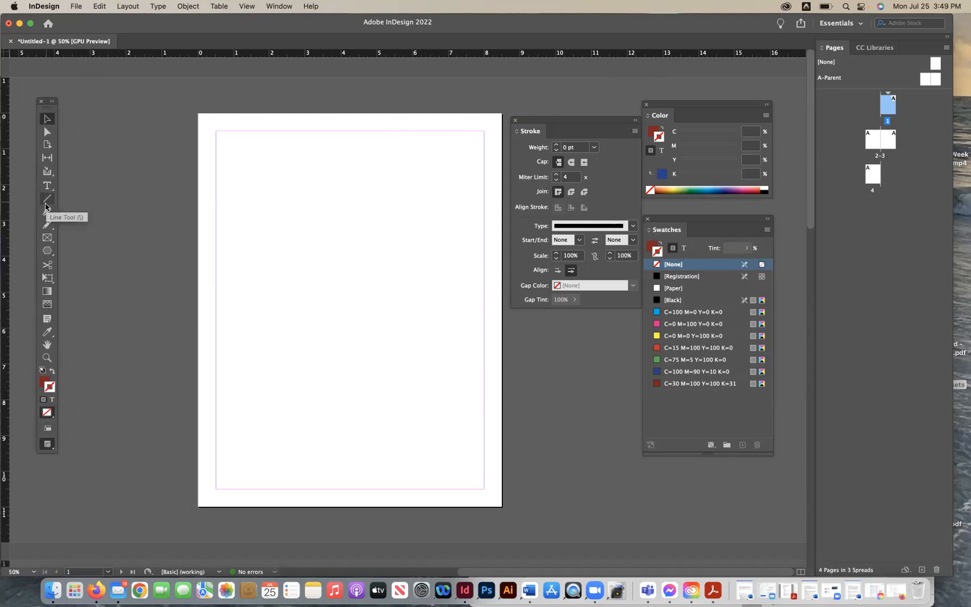
click(49, 250)
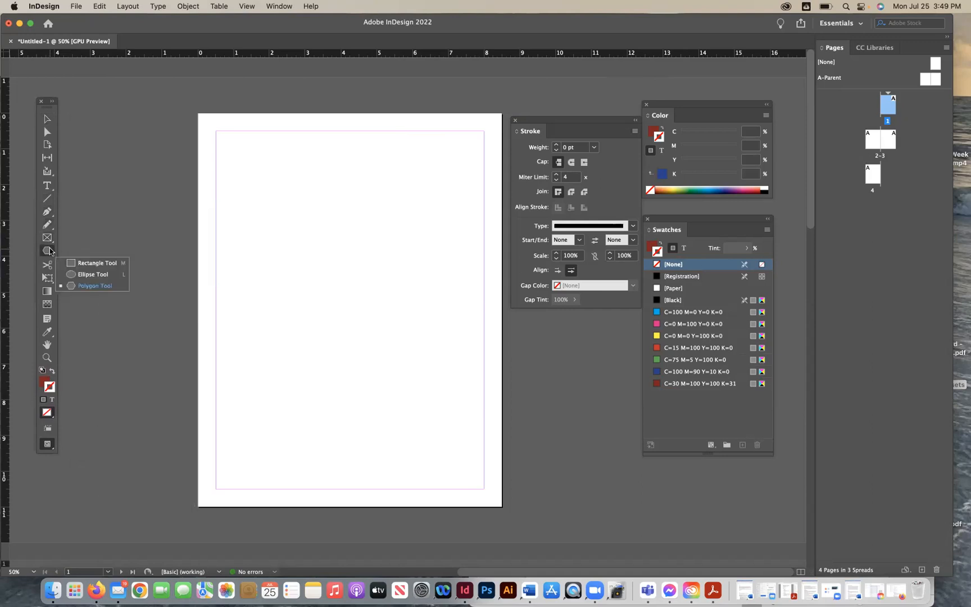
click(50, 249)
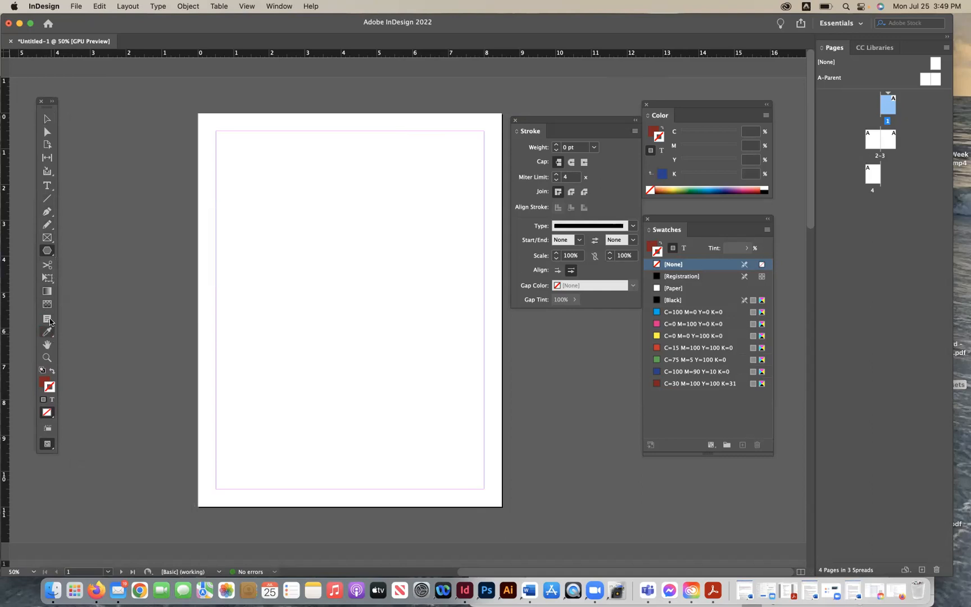
click(49, 212)
click(49, 214)
click(47, 119)
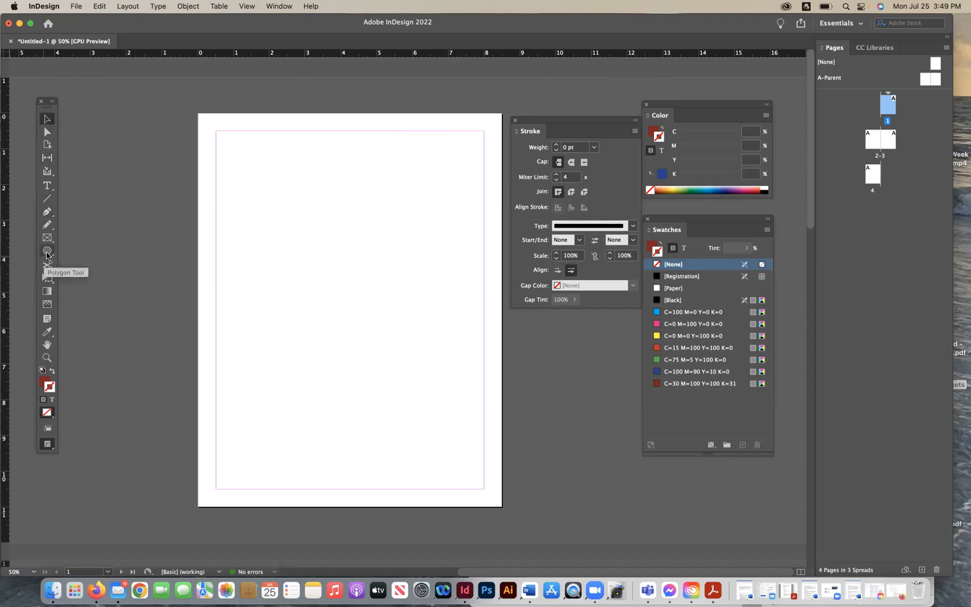
click(50, 254)
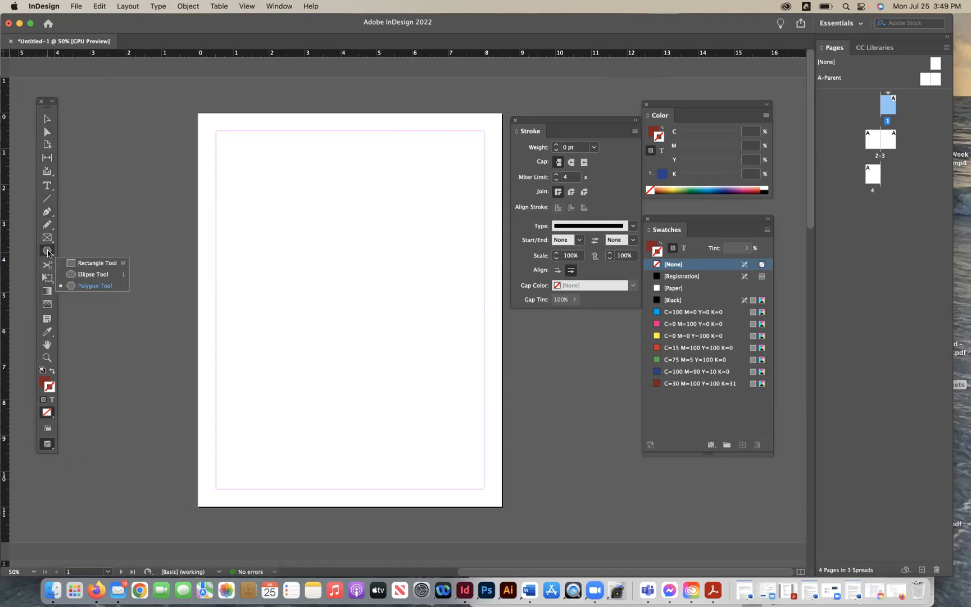
- Create a 10-sided polygon on the page with the Polygon tool, then delete it
click(305, 254)
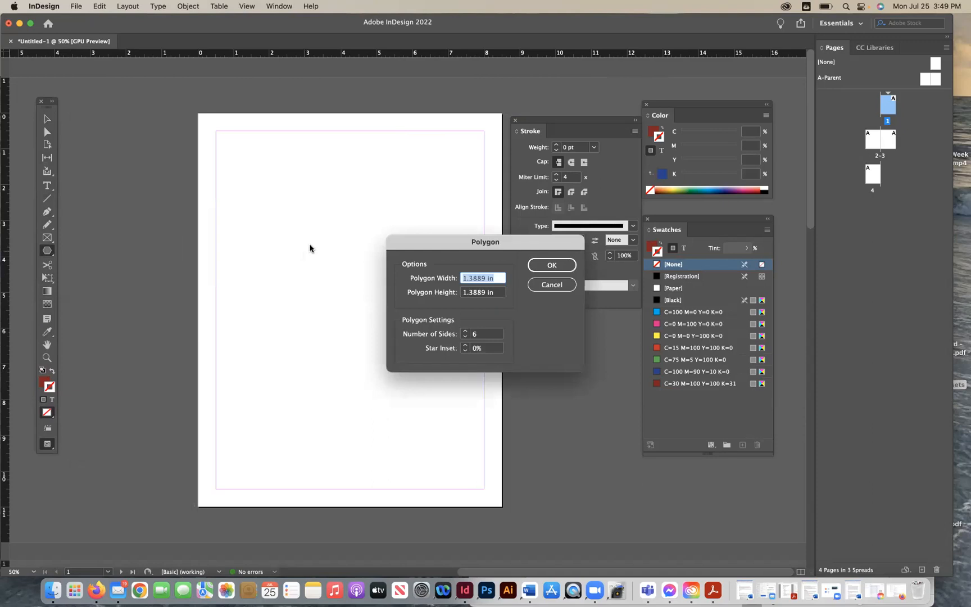
drag(422, 248, 261, 297)
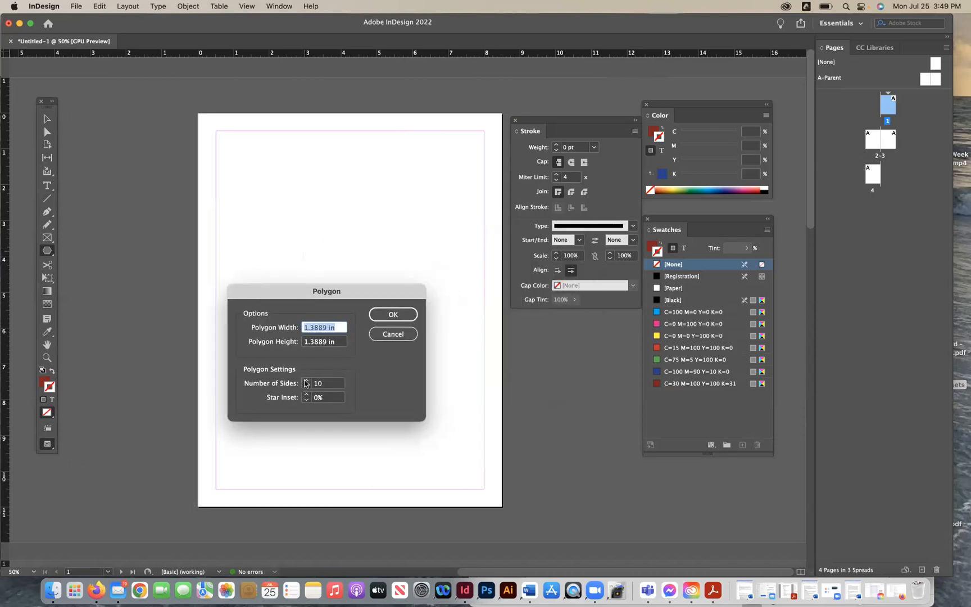
click(393, 314)
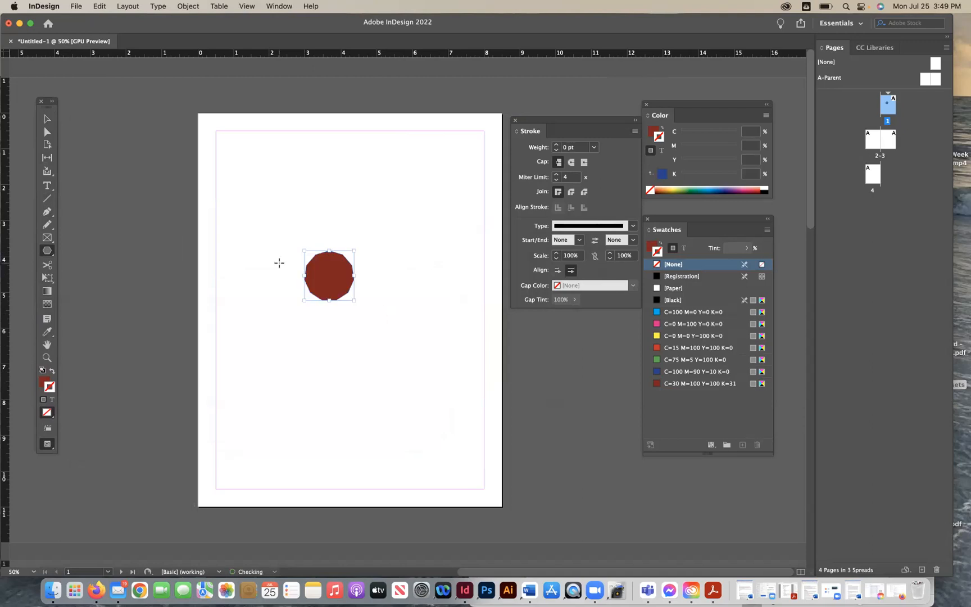
key(BackSpace)
- Create an 11-sided star polygon with a 13% star inset and move it to the lower left of the page
click(358, 274)
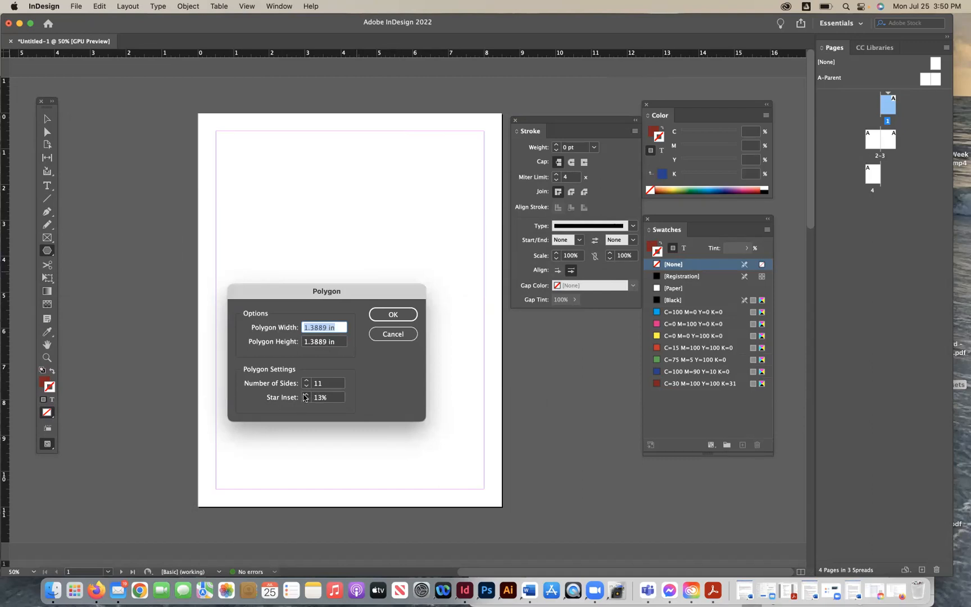
click(412, 311)
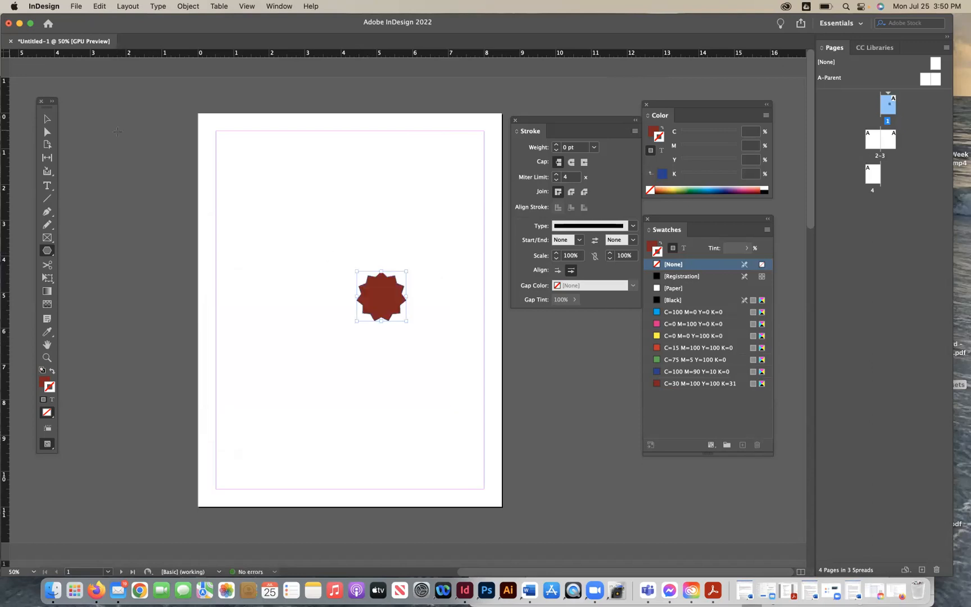
click(48, 118)
drag(313, 387, 275, 422)
click(277, 335)
- Create another 11-sided star polygon with a 30% star inset
click(48, 250)
click(309, 270)
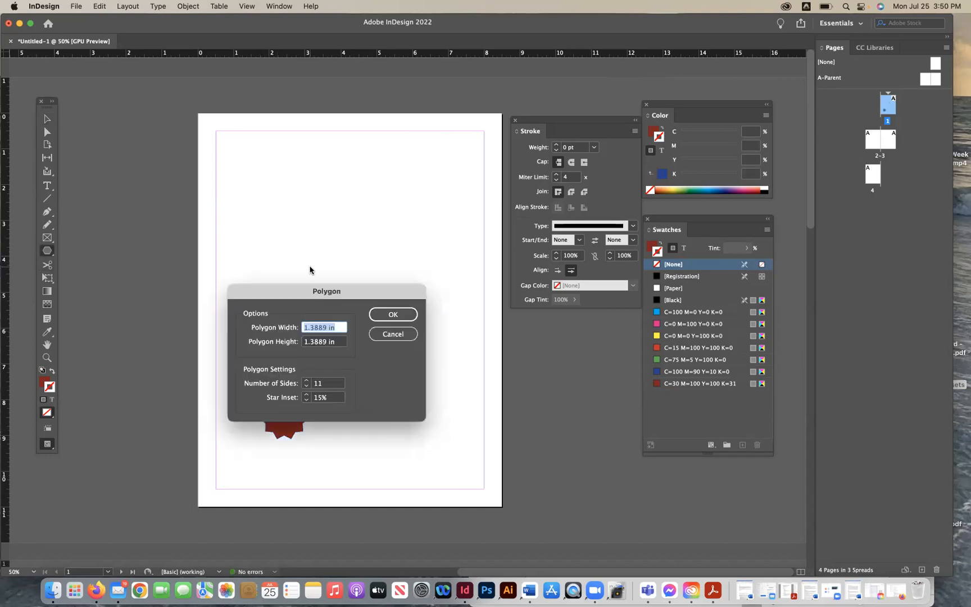
click(307, 394)
click(306, 394)
click(306, 395)
click(381, 313)
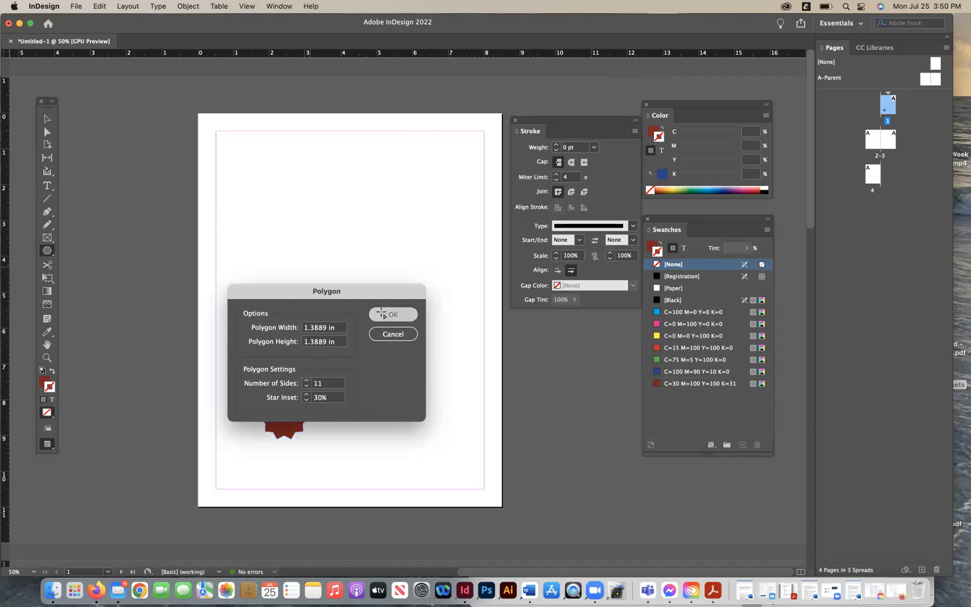
- Enlarge the new star and move it to the upper left area of the page
click(46, 119)
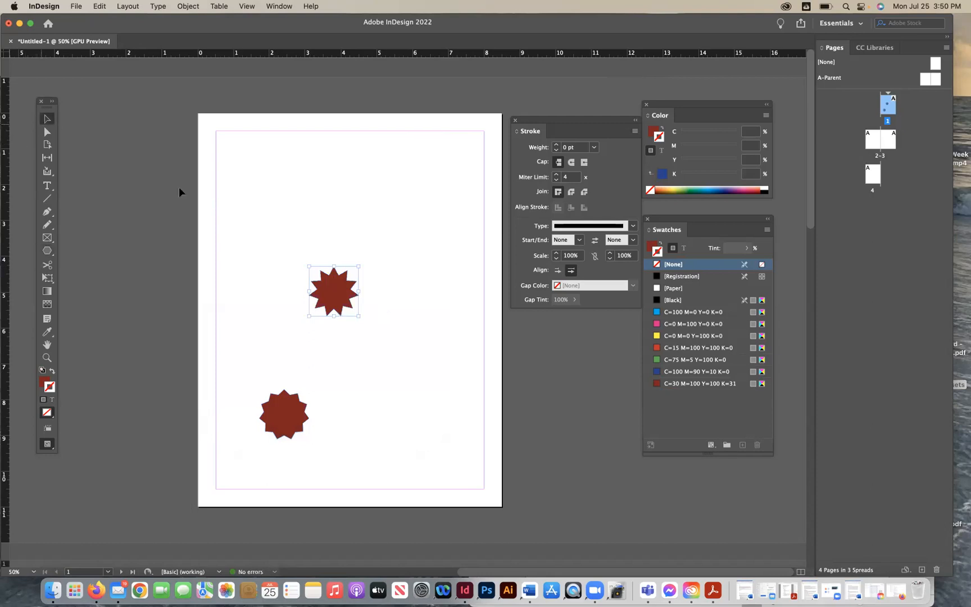
drag(358, 315, 436, 393)
drag(309, 267, 263, 221)
drag(435, 221, 338, 293)
drag(326, 336, 316, 238)
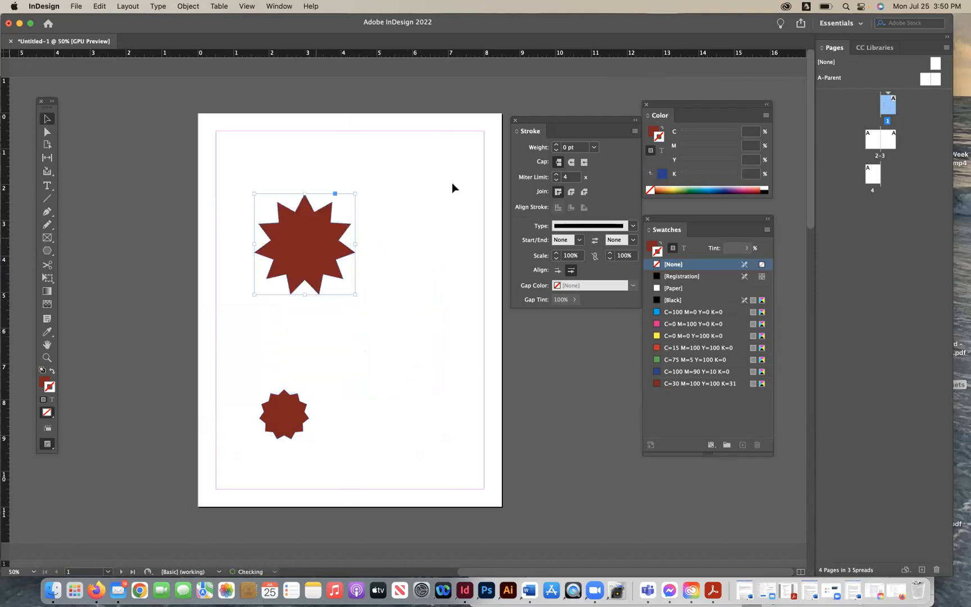
- Fill the large star with cyan C=100 M=0 Y=0 K=0 and set its stroke to None
click(672, 312)
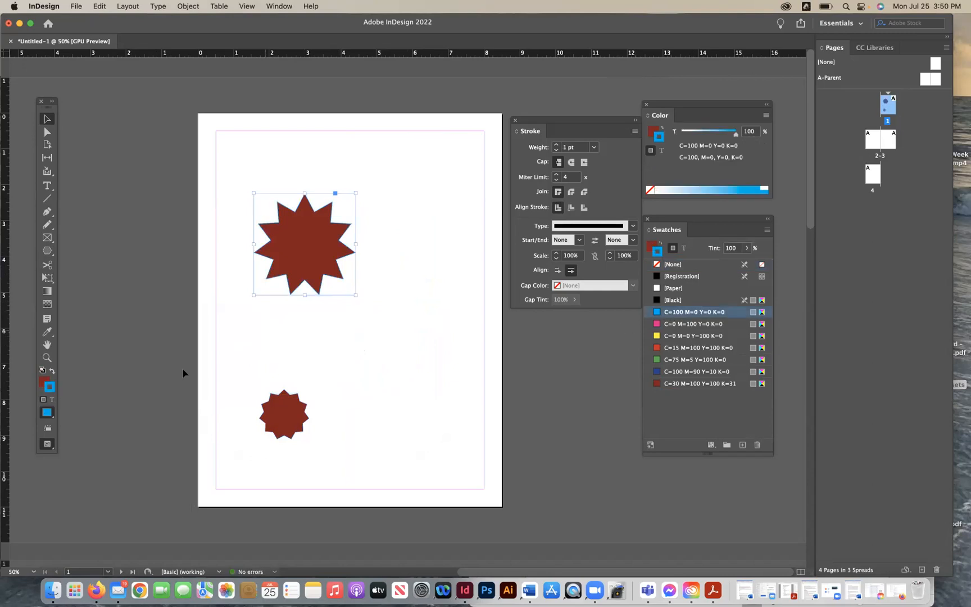
click(52, 371)
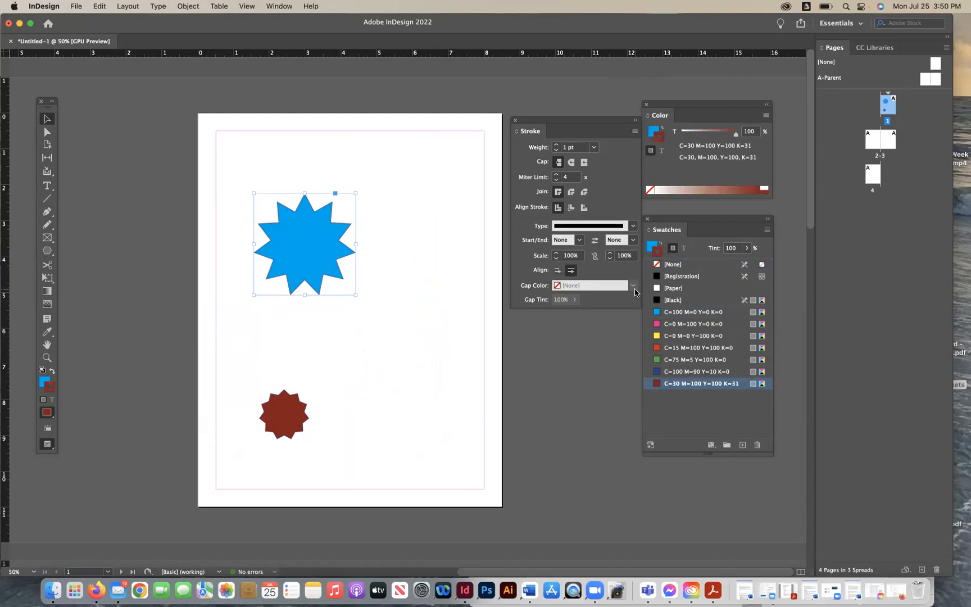
click(658, 268)
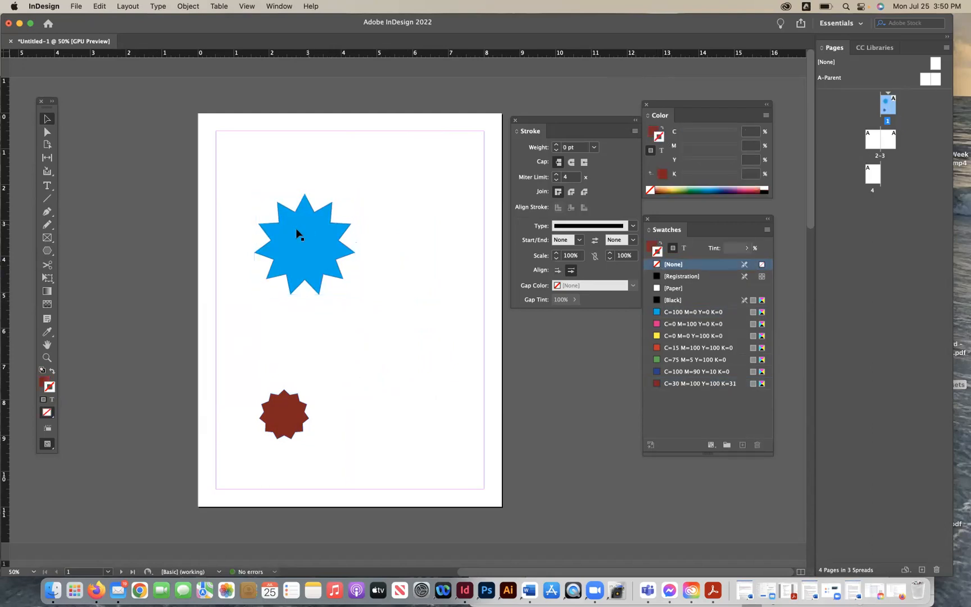
click(425, 323)
- Open the Gradient panel and move it beside the page
click(284, 7)
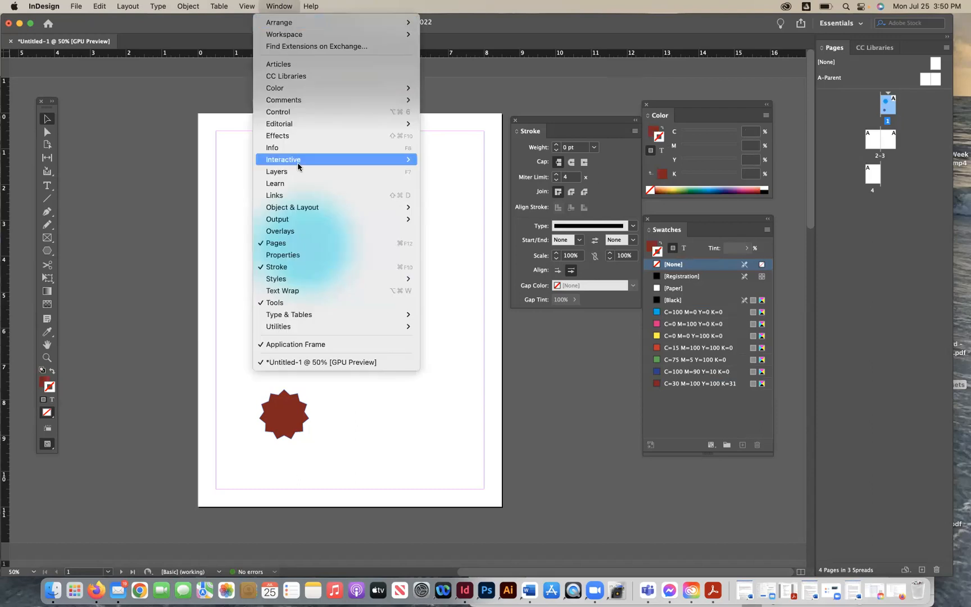
mouse_move(404, 88)
click(452, 99)
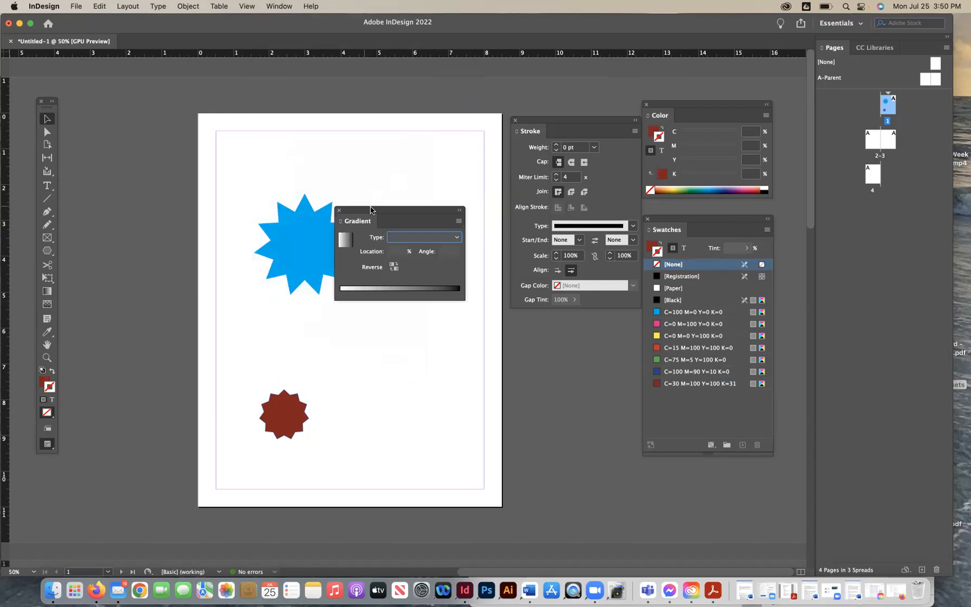
drag(367, 210, 466, 361)
- Fill the large star with a linear gradient whose end color is cyan C=100 M=0 Y=0 K=0
click(298, 238)
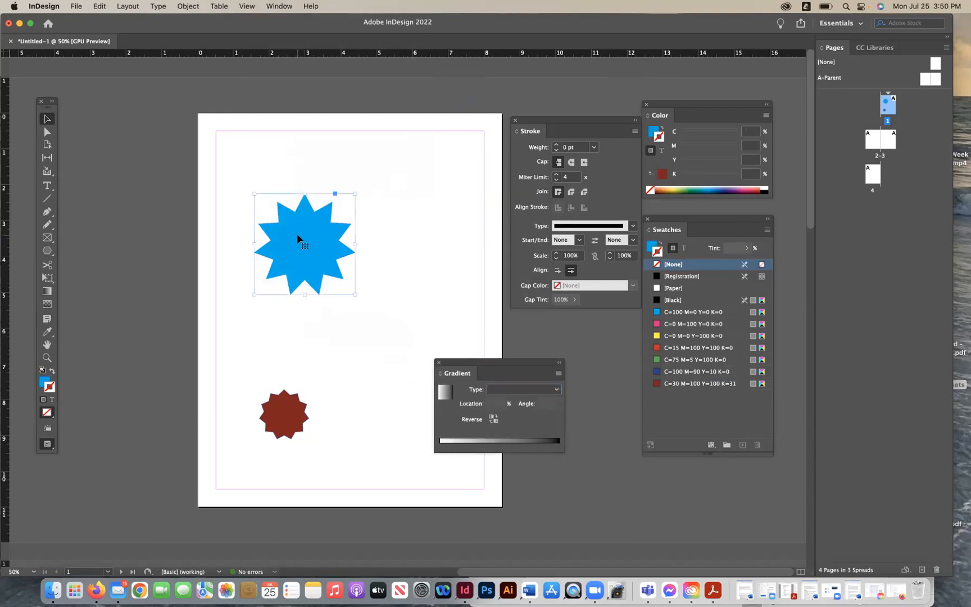
click(650, 246)
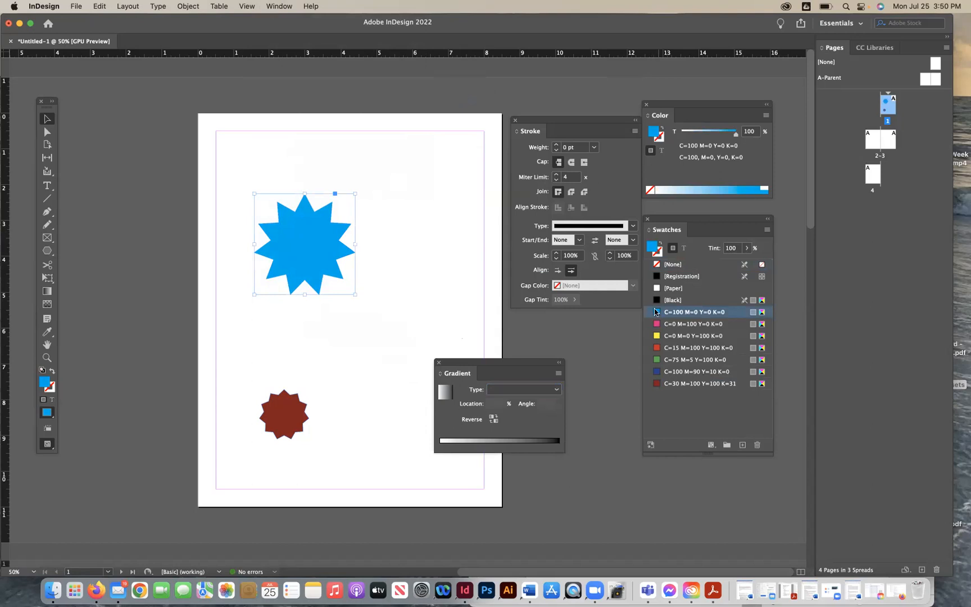
drag(656, 313, 560, 445)
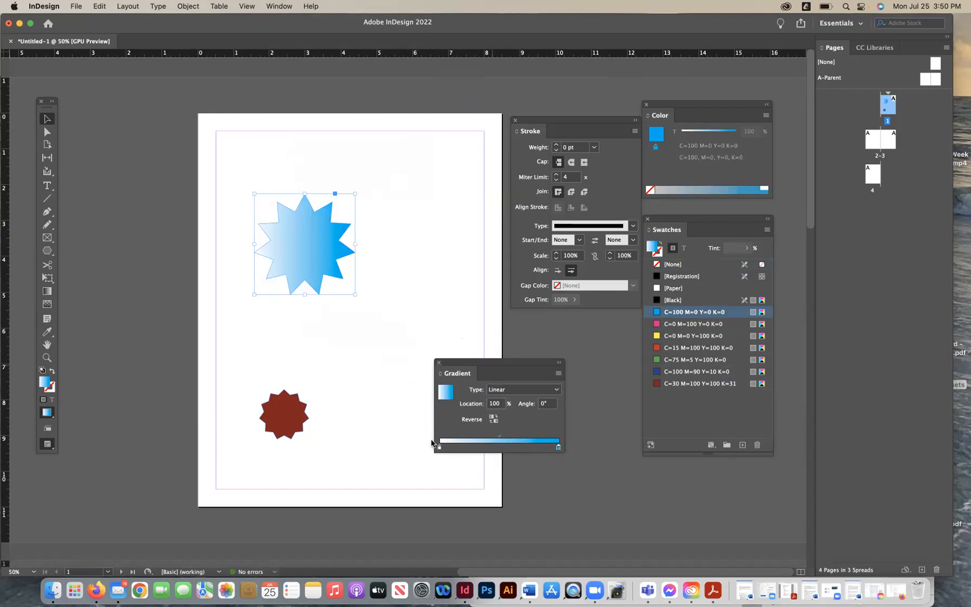
- Switch the star's gradient type to Radial
click(401, 354)
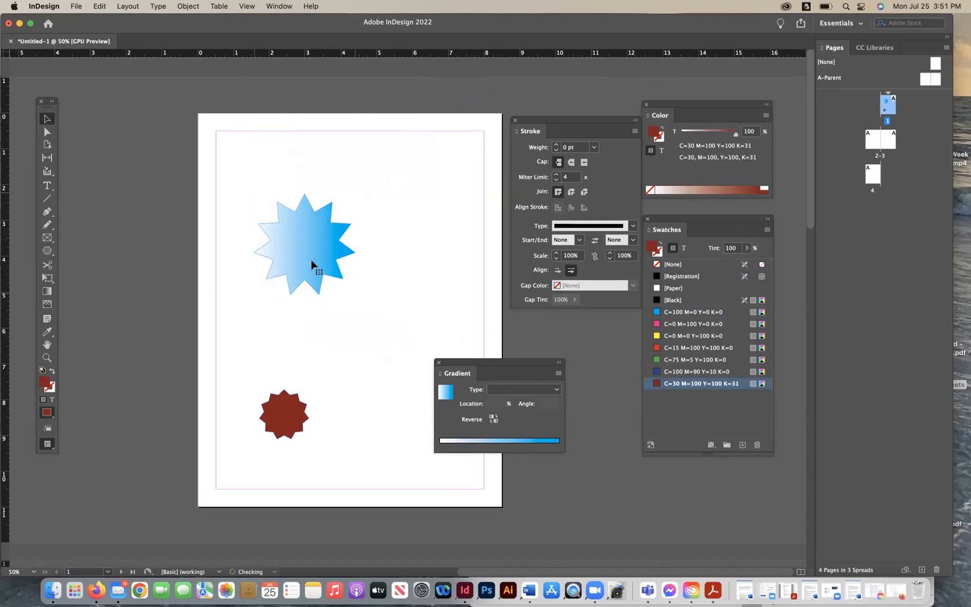
click(312, 260)
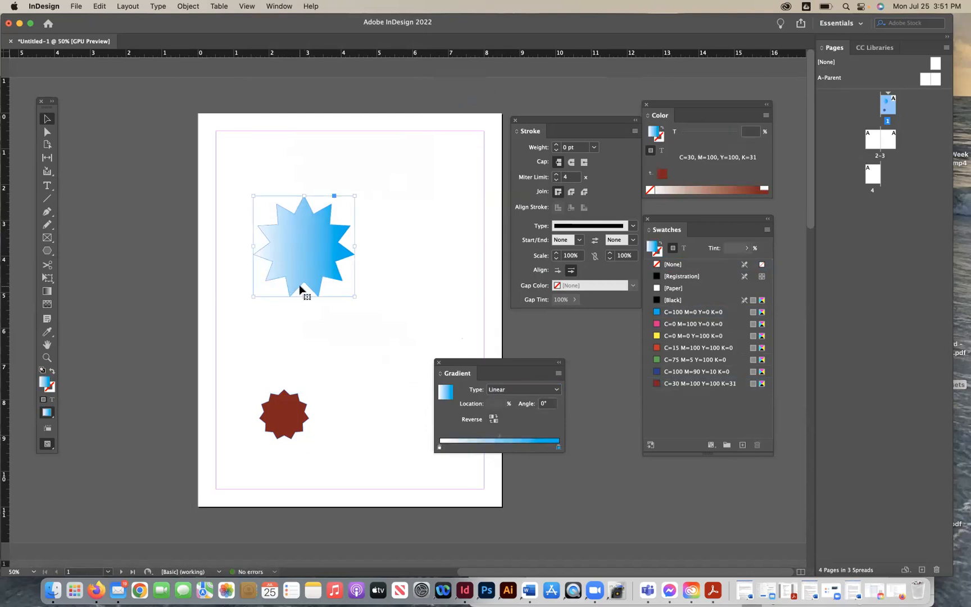
click(557, 447)
click(501, 390)
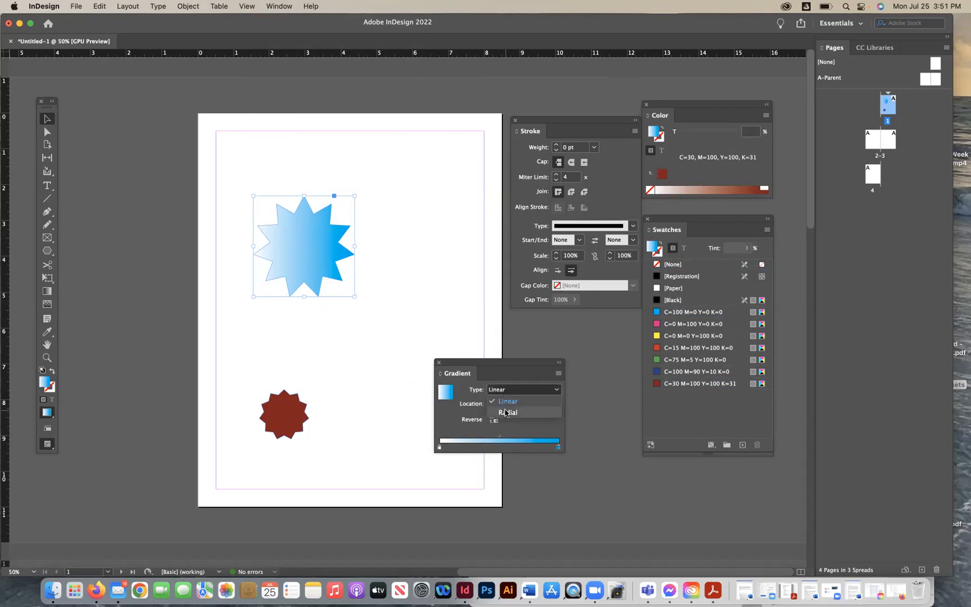
click(506, 413)
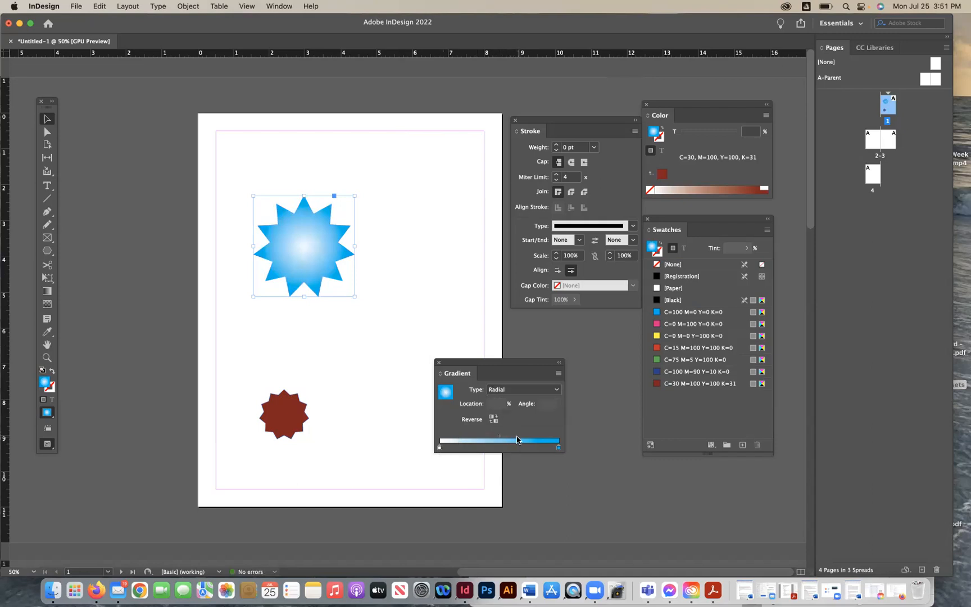
- Add a yellow C=0 M=0 Y=100 K=0 color stop to the middle of the star's gradient ramp
drag(499, 437, 522, 447)
drag(653, 383, 464, 472)
drag(522, 447, 558, 447)
drag(655, 336, 499, 440)
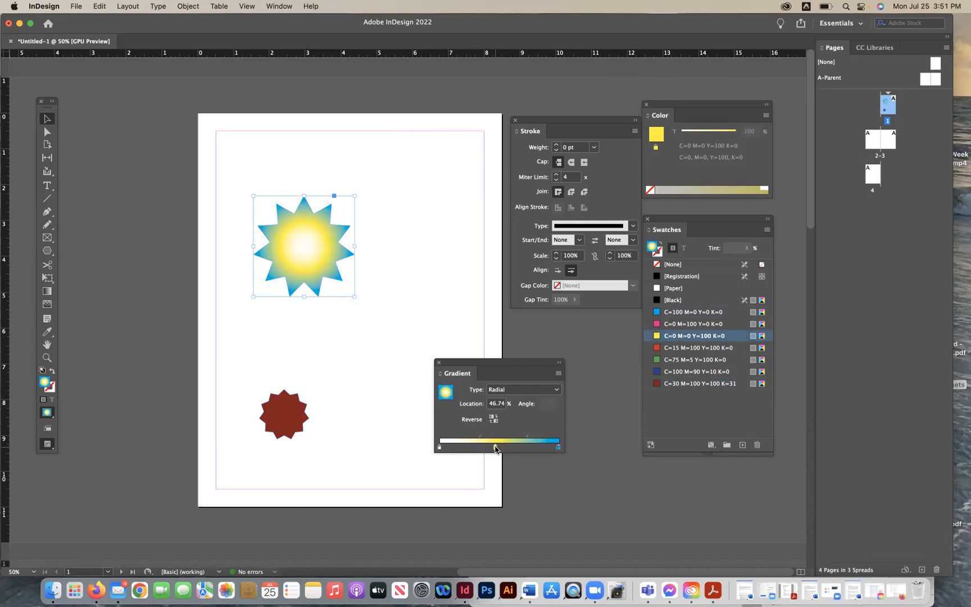
- Rework the radial gradient to run from yellow at the start to cyan, with its midpoint at about 56%
click(439, 447)
drag(495, 447, 463, 447)
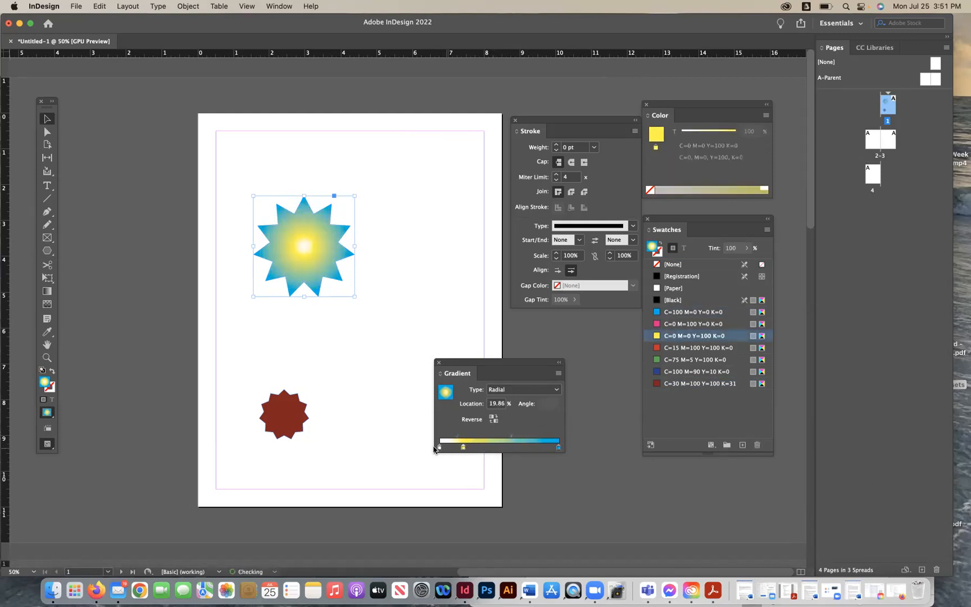
click(439, 448)
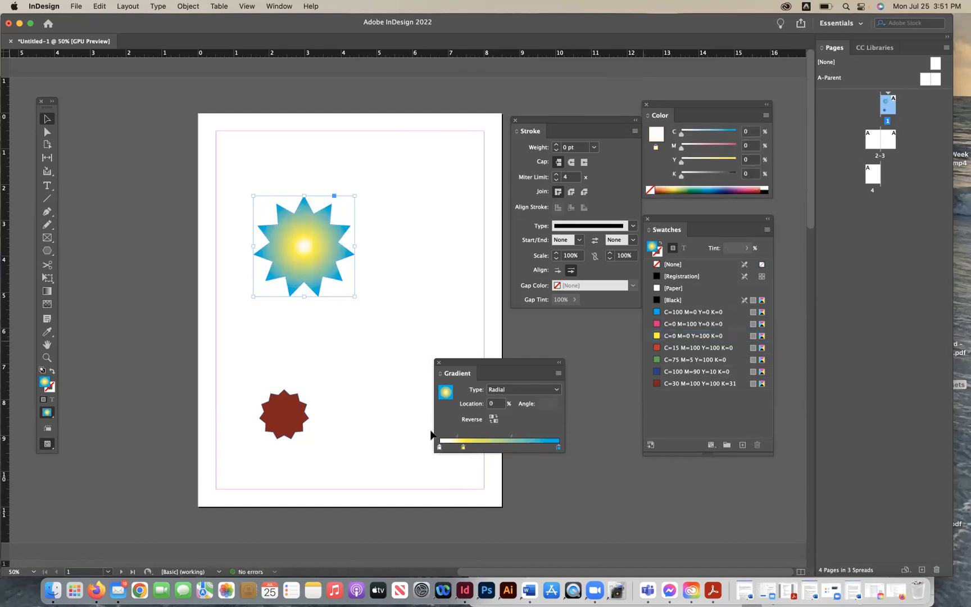
click(656, 336)
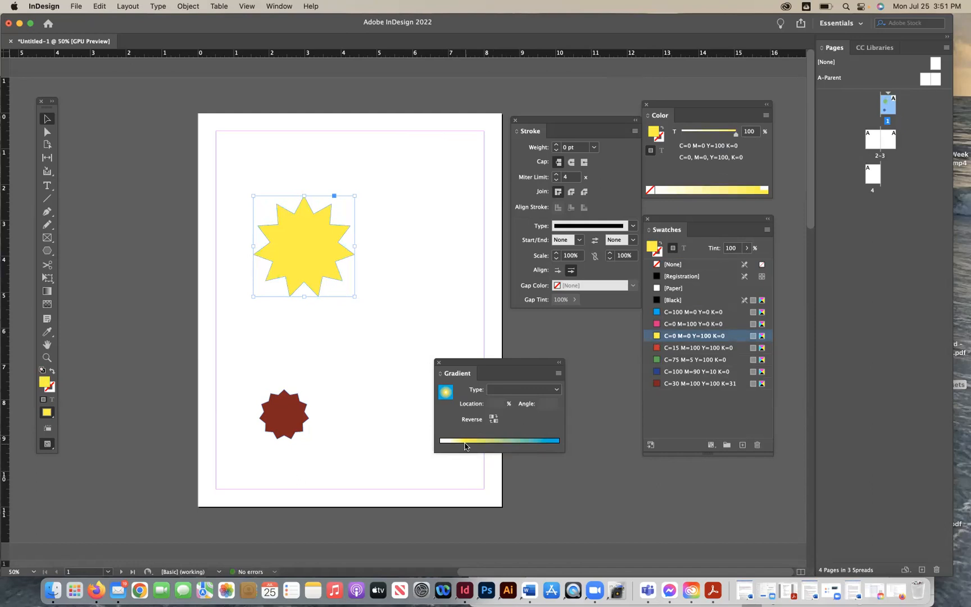
click(465, 447)
drag(462, 447, 467, 477)
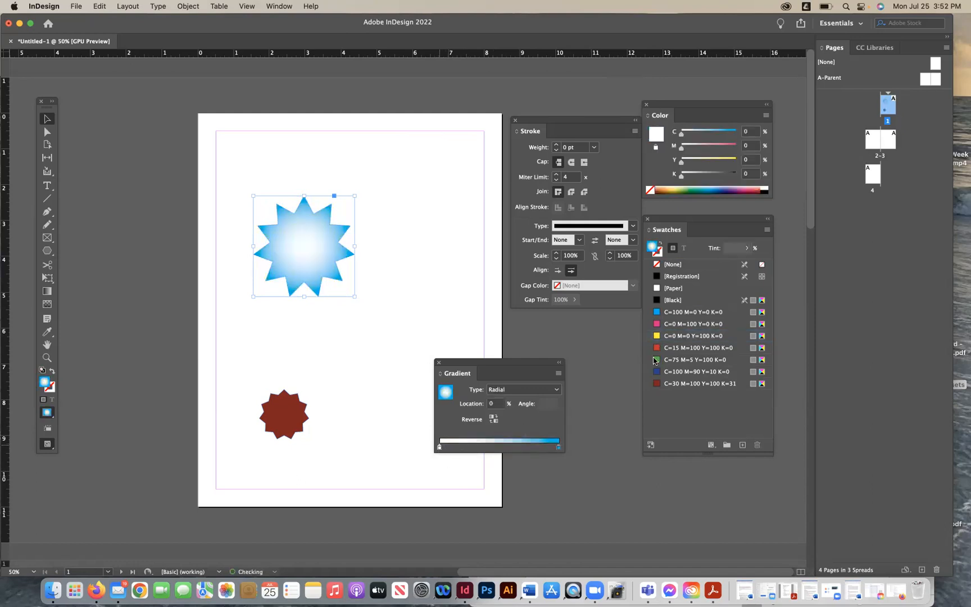
click(656, 337)
key(super+z)
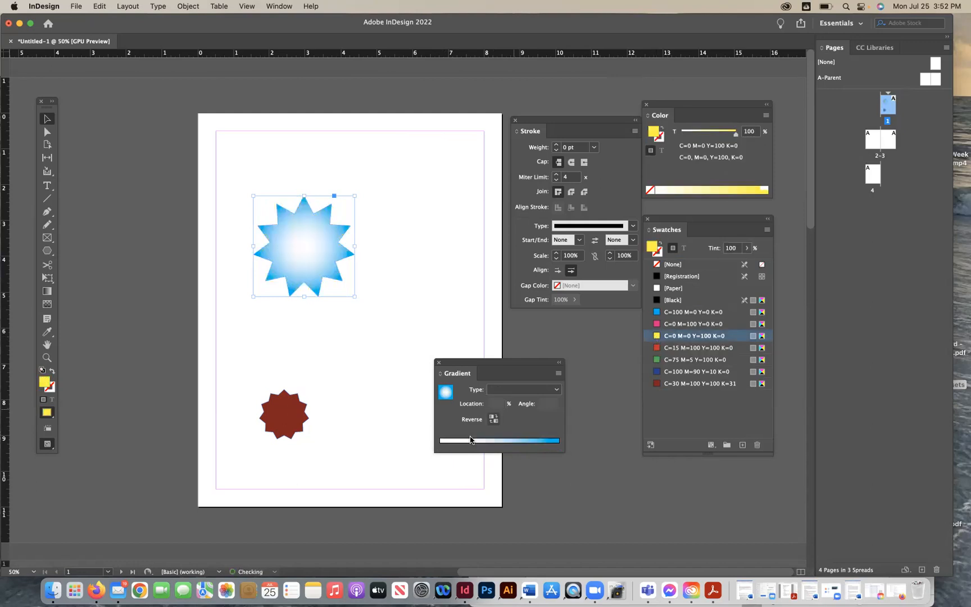
drag(655, 336, 439, 449)
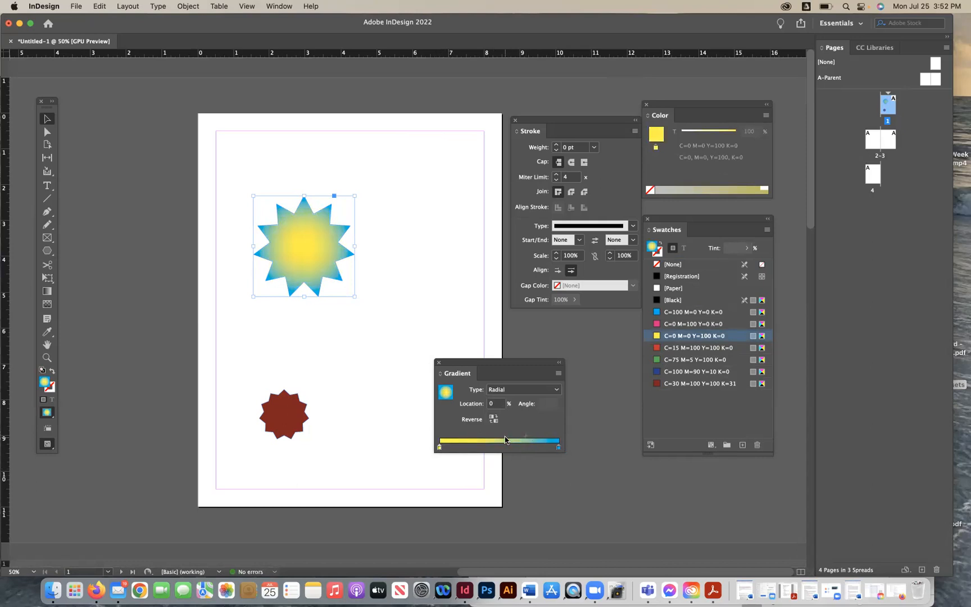
drag(525, 435, 505, 436)
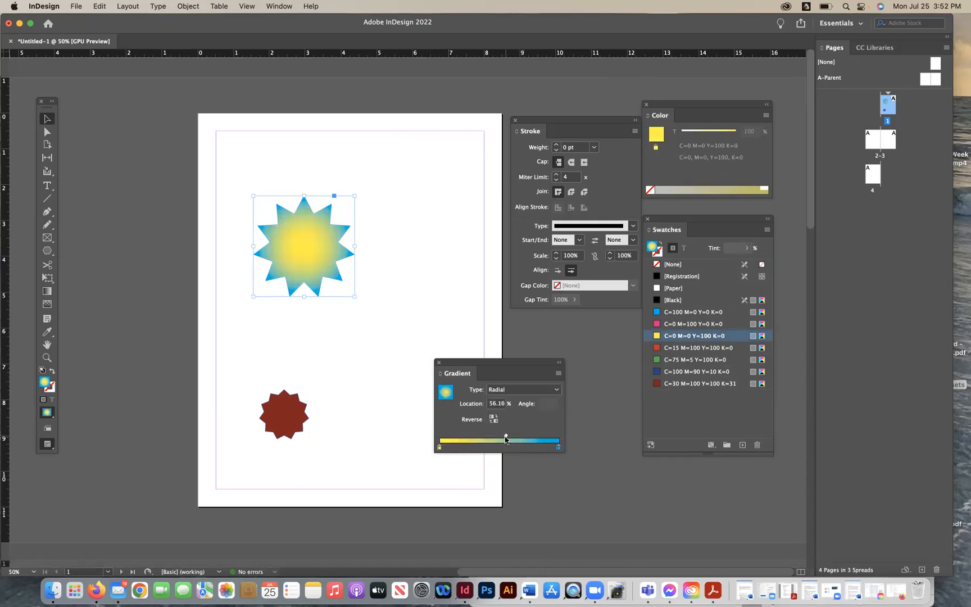
- Delete the gradient star and move the Gradient panel below the Stroke panel
click(381, 275)
click(304, 255)
key(Delete)
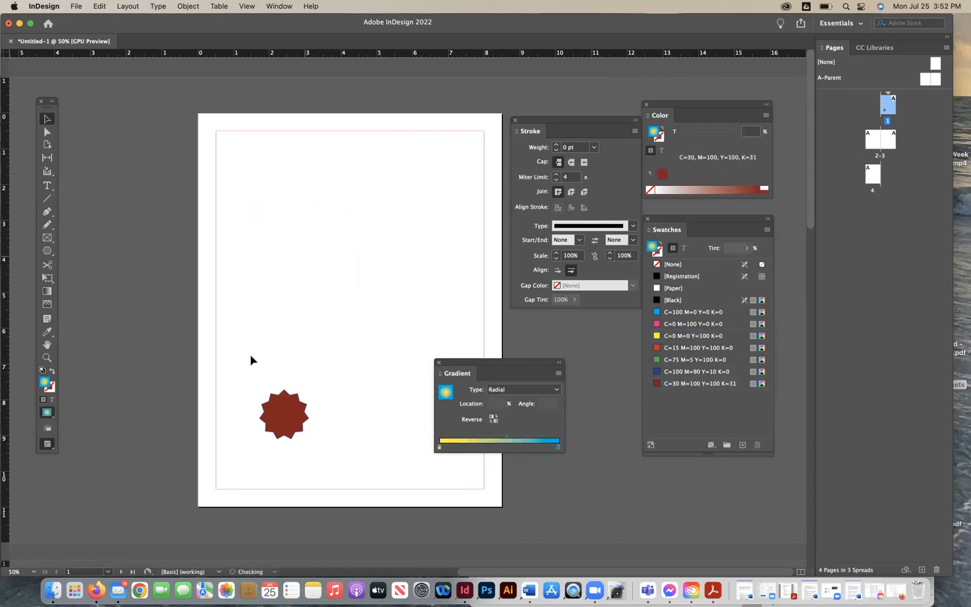
drag(469, 362, 539, 325)
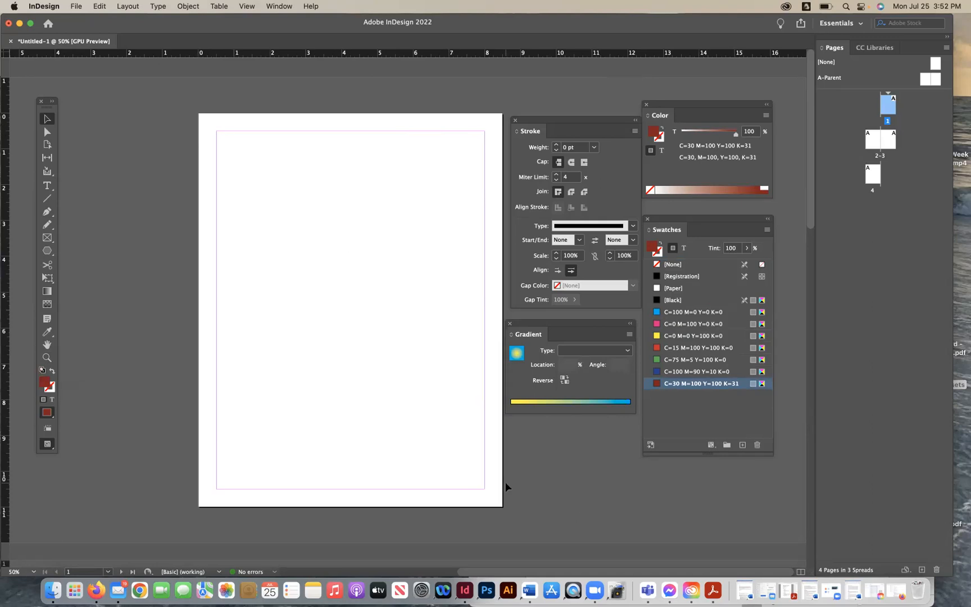
- Switch to Word and select and copy all of the article text
click(535, 590)
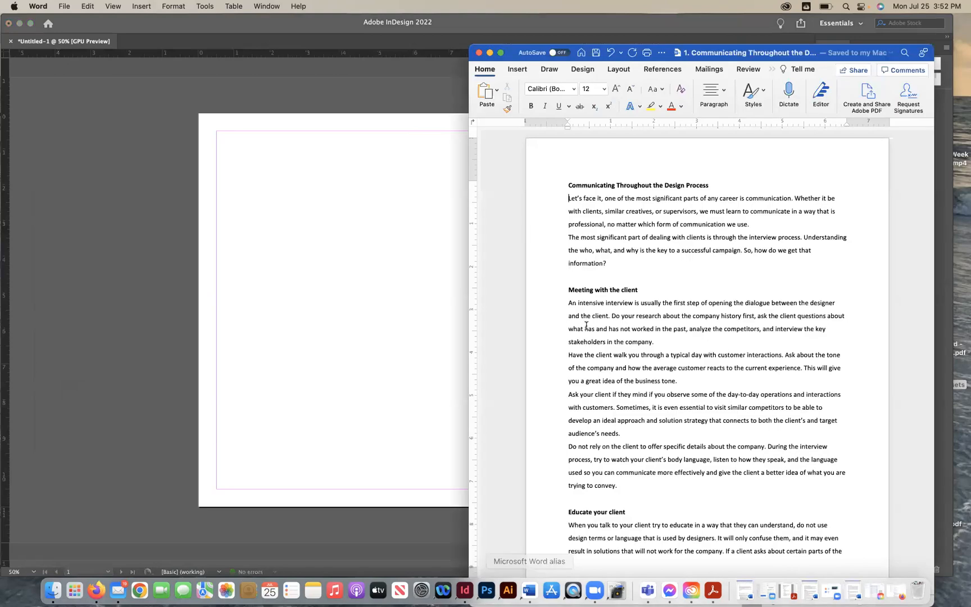
click(568, 184)
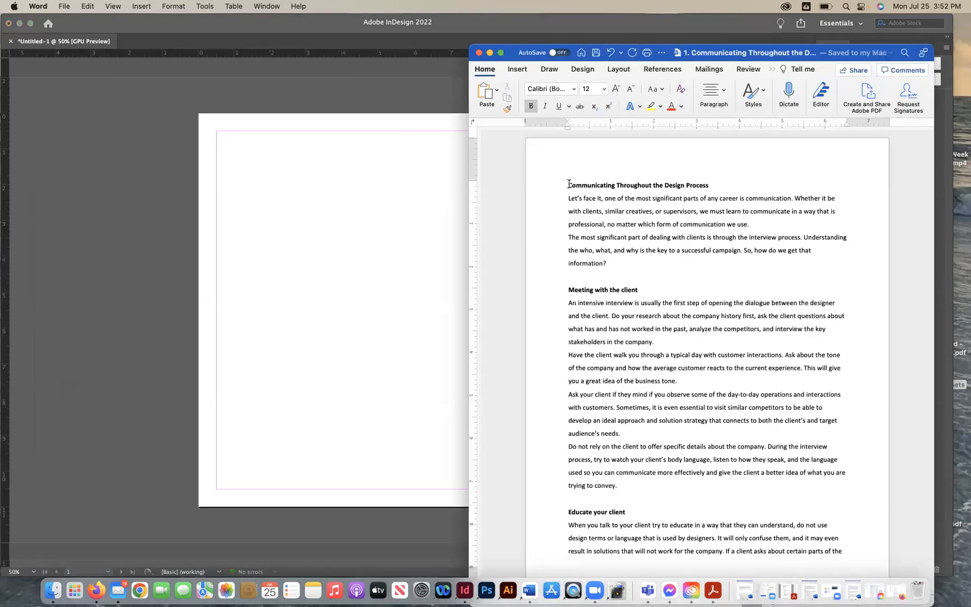
key(super+a)
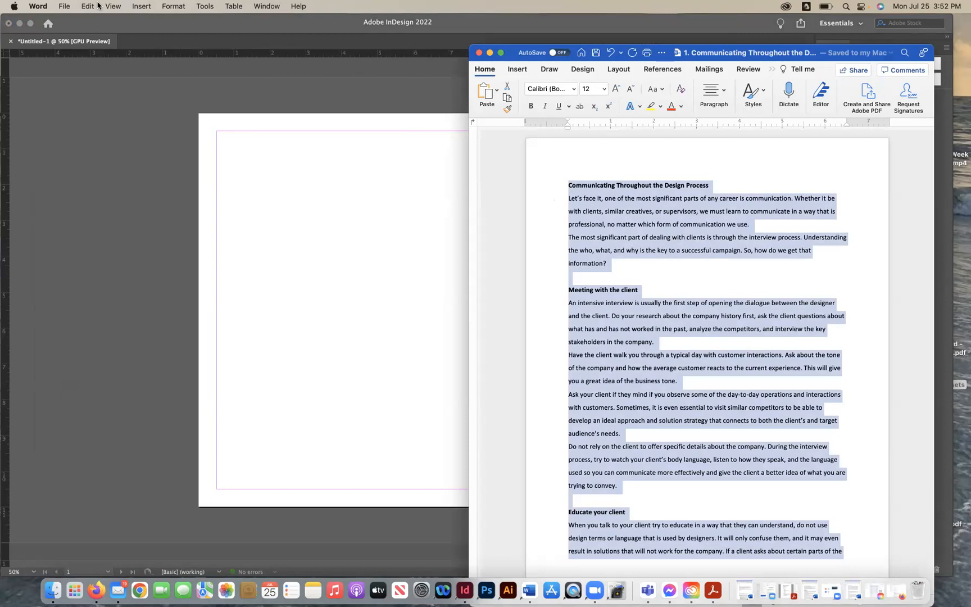
click(155, 6)
mouse_move(88, 5)
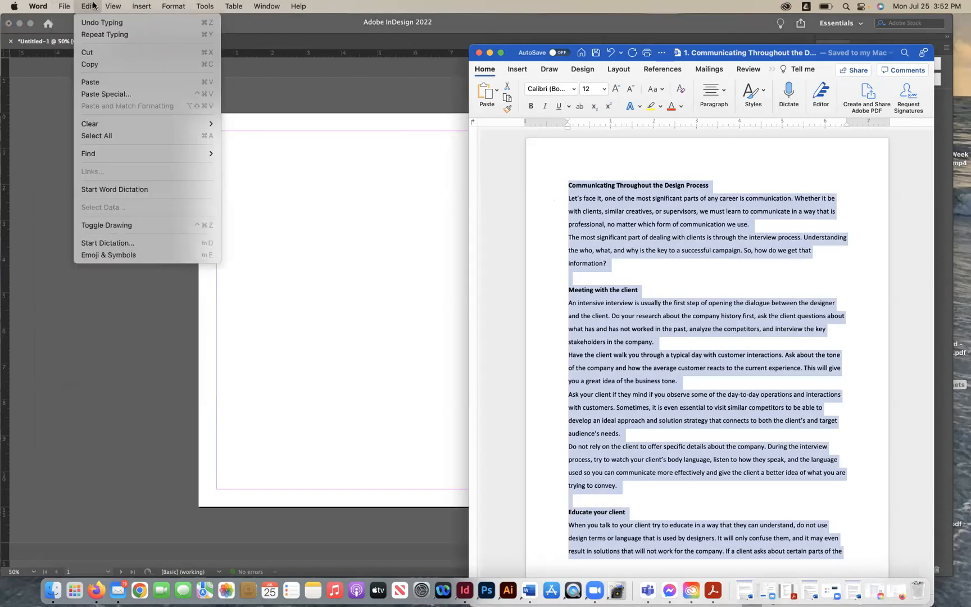
mouse_move(141, 5)
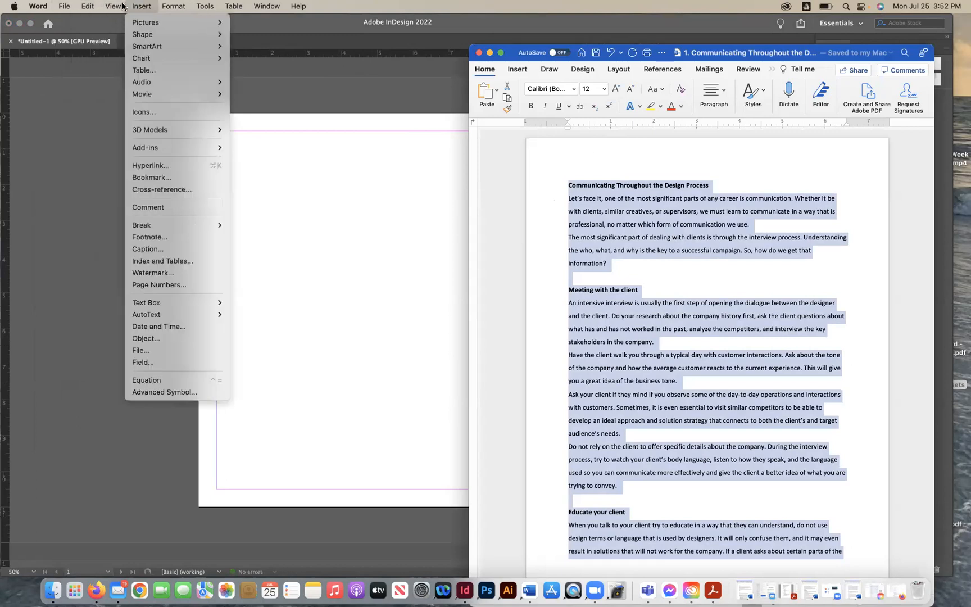
mouse_move(204, 6)
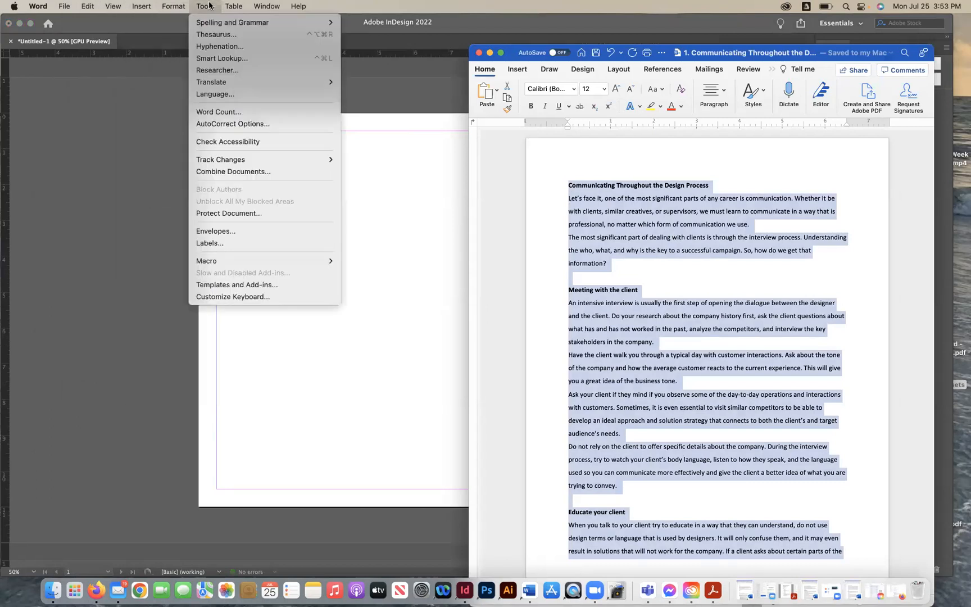
click(628, 271)
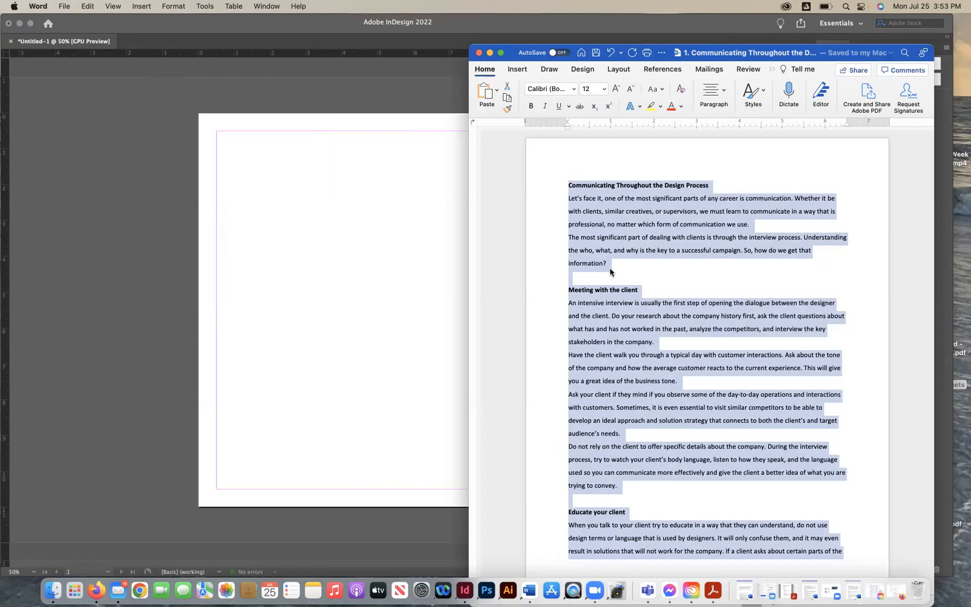
- Back in InDesign, draw a text frame filling the page margins and paste the article text into it
click(385, 283)
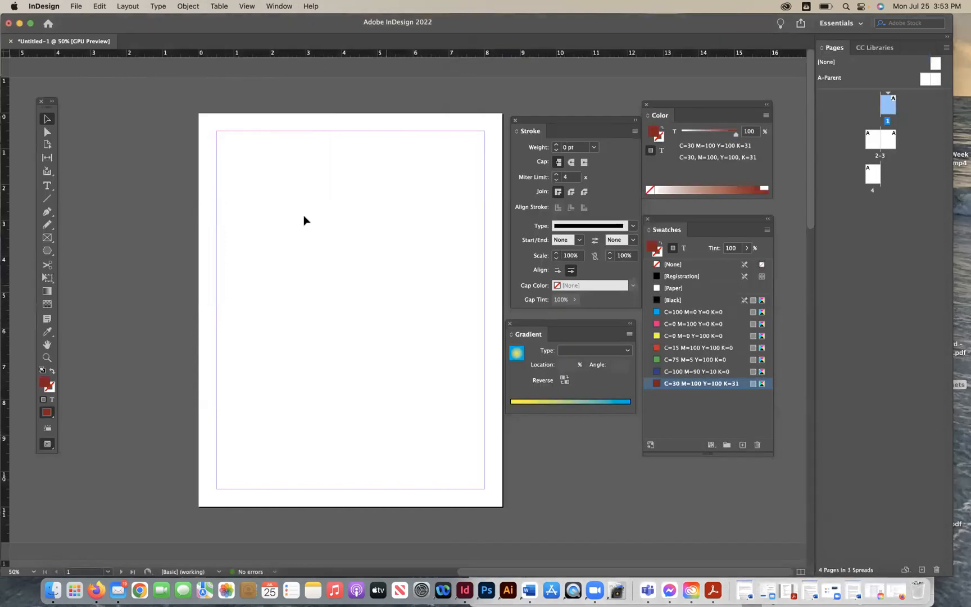
scroll(303, 219, down, 1)
click(47, 186)
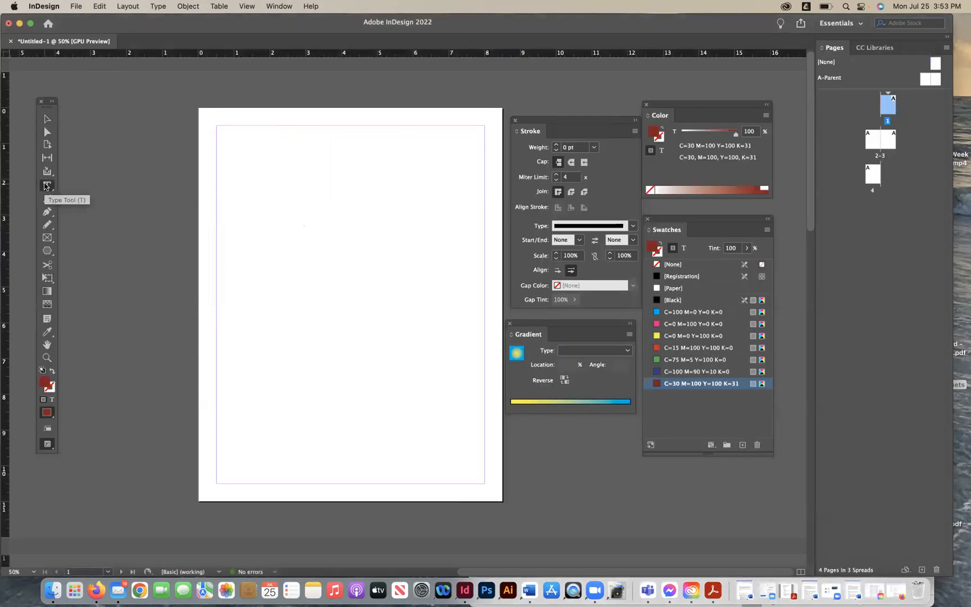
drag(217, 127, 485, 483)
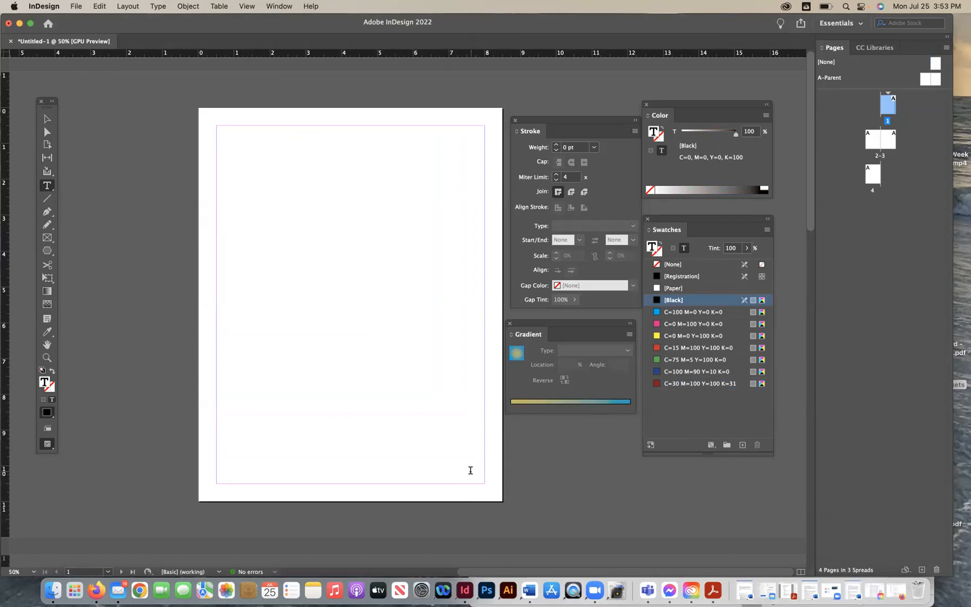
key(super+v)
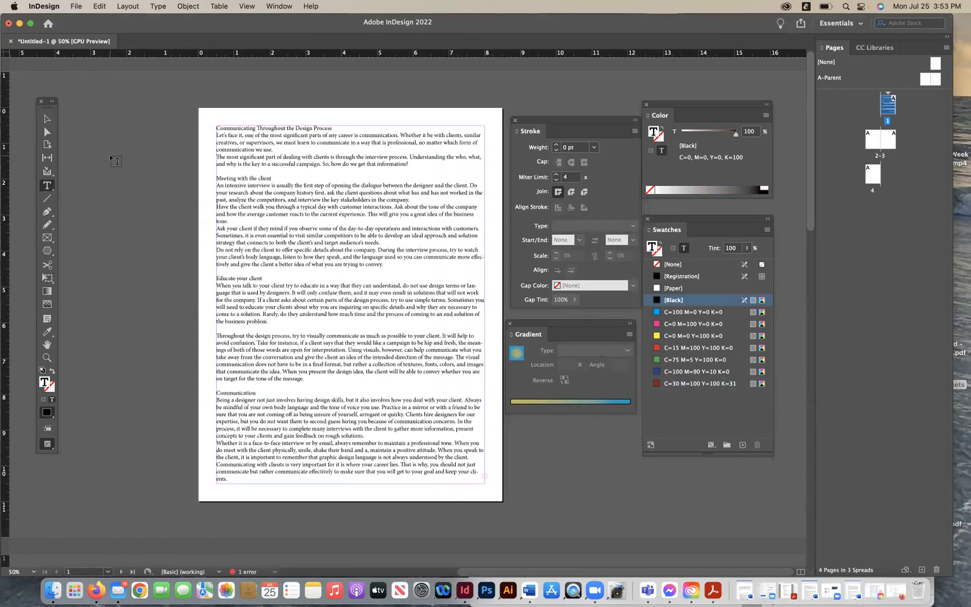
- Lower the text frame's top edge to leave space above the article, and load the overset text for threading
click(46, 119)
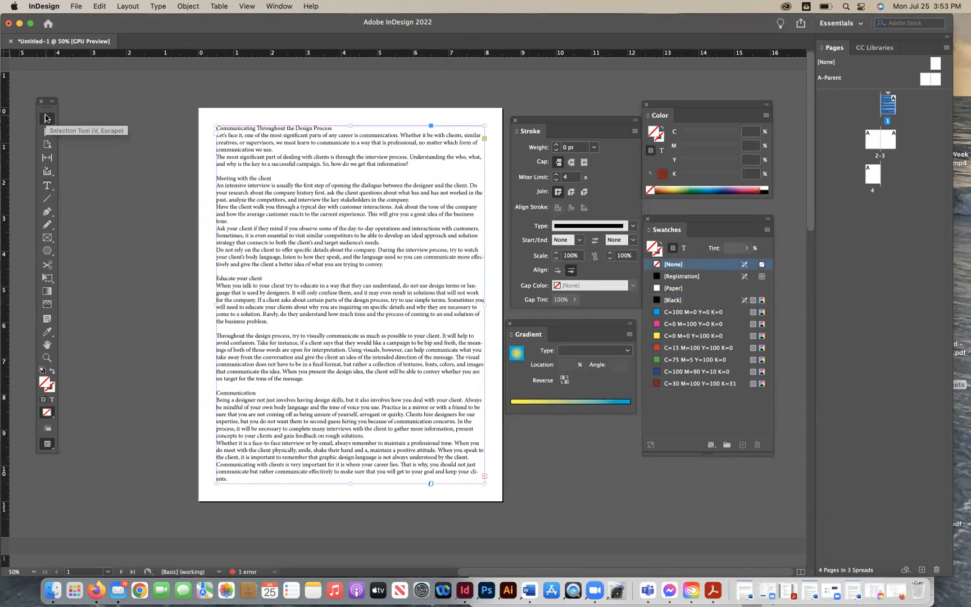
drag(350, 126, 350, 206)
mouse_move(484, 344)
mouse_down()
mouse_move(434, 345)
mouse_move(494, 342)
mouse_move(484, 344)
mouse_up()
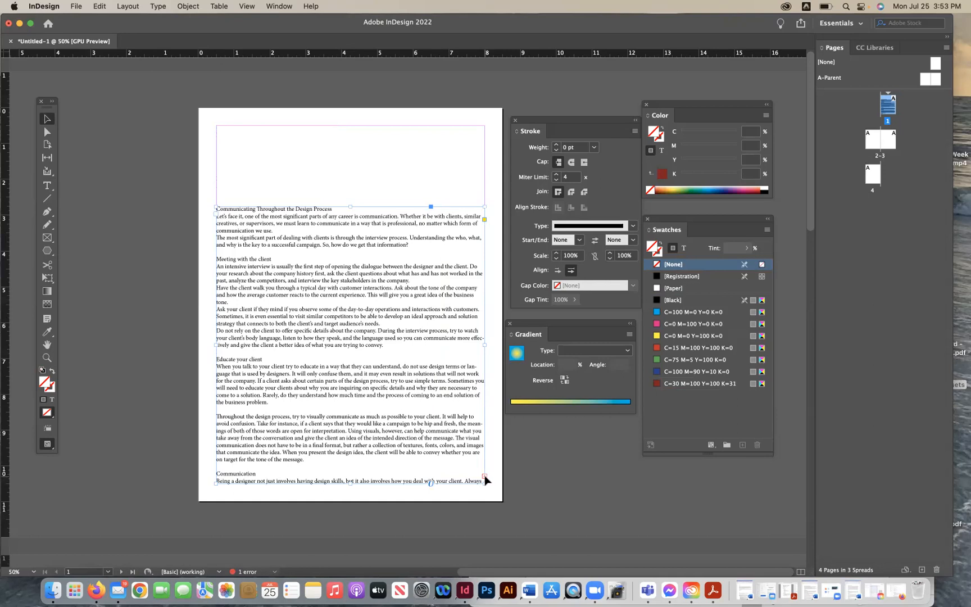
click(484, 477)
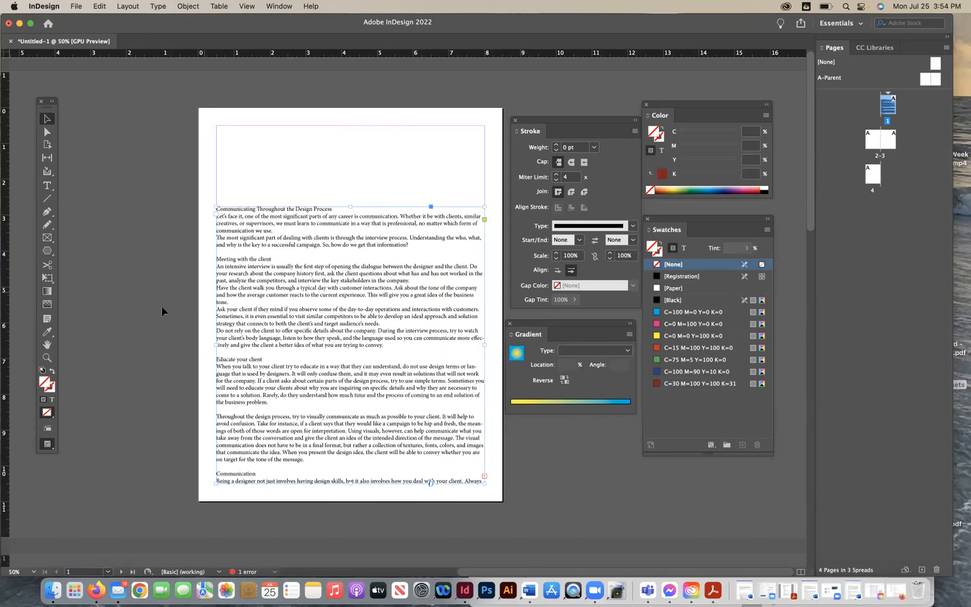
- Shorten the article text frame from the top and move it off the page onto the pasteboard at the left
drag(350, 206, 350, 274)
drag(362, 313, 105, 286)
drag(240, 298, 126, 296)
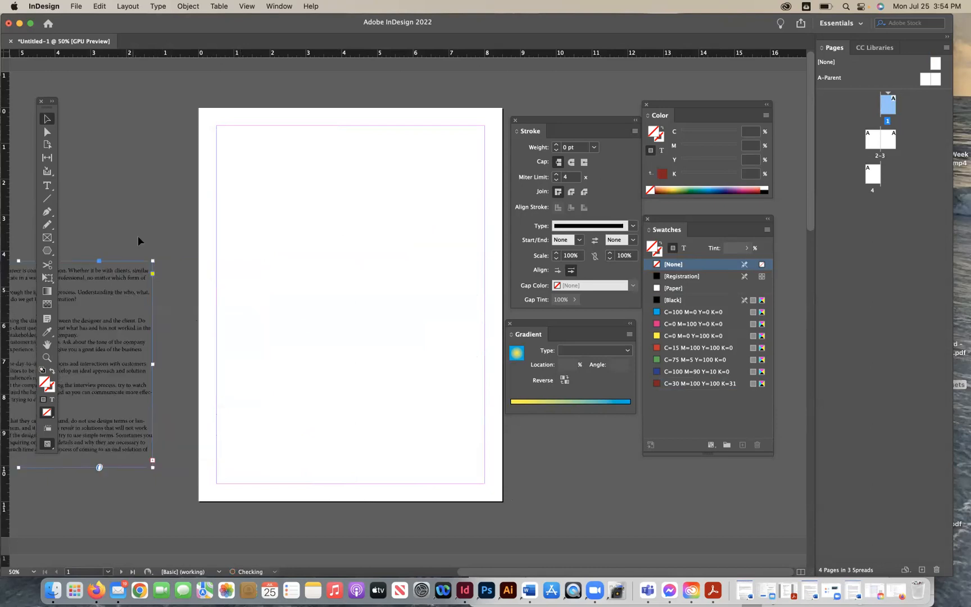
click(189, 299)
- Move the Tools panel closer to the page
scroll(202, 330, down, 1)
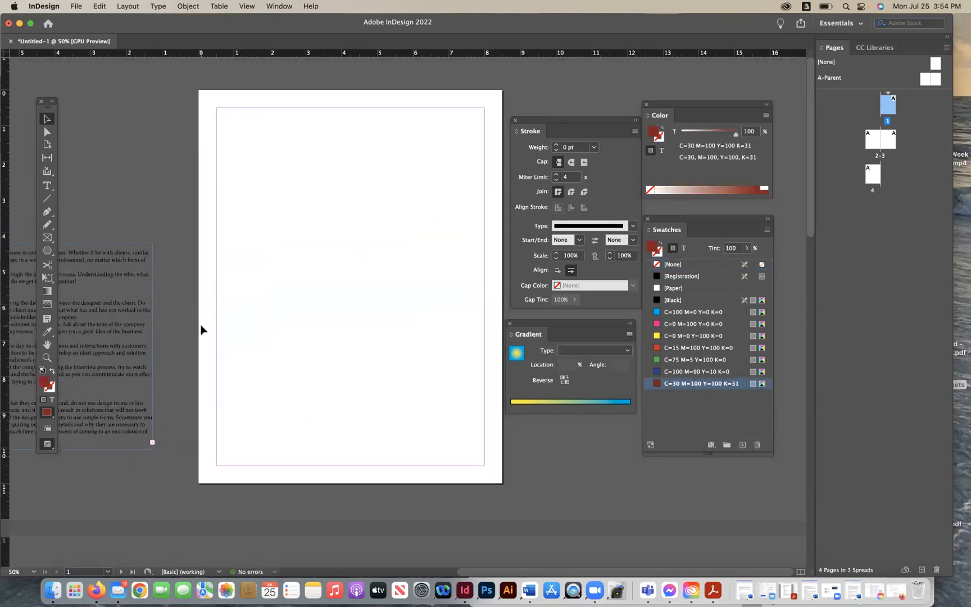
scroll(202, 329, down, 10)
scroll(201, 329, up, 8)
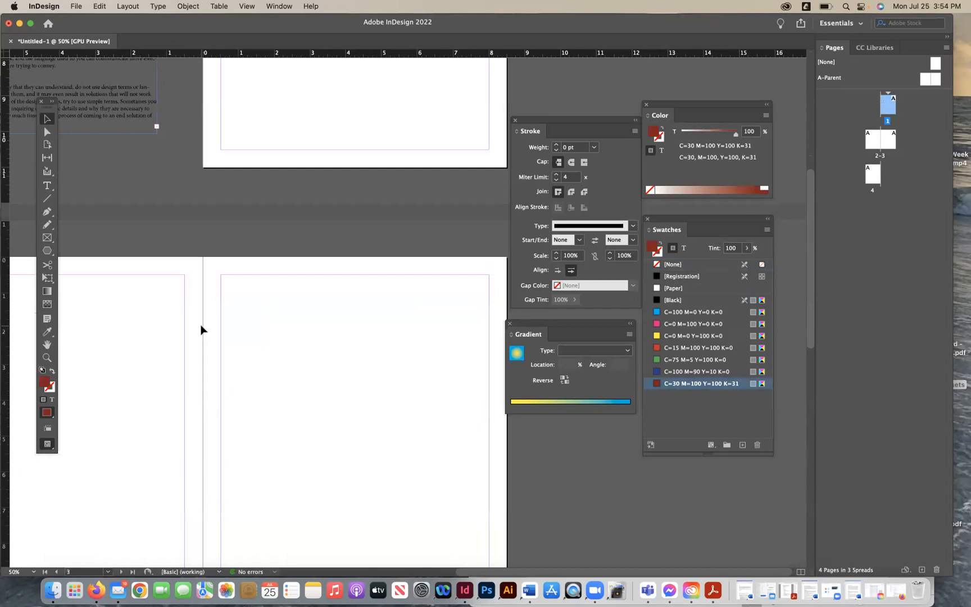
scroll(201, 329, up, 3)
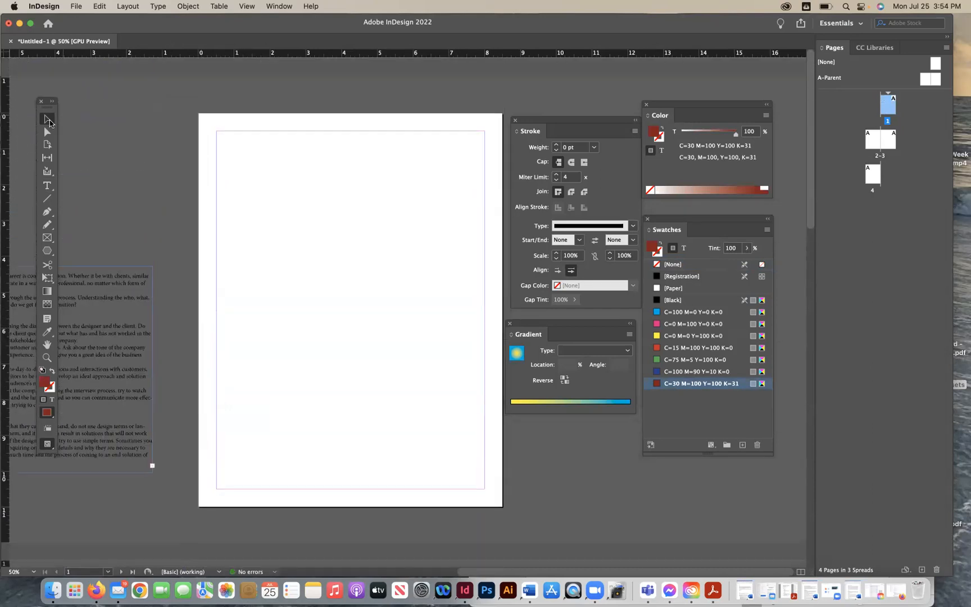
drag(46, 107, 110, 104)
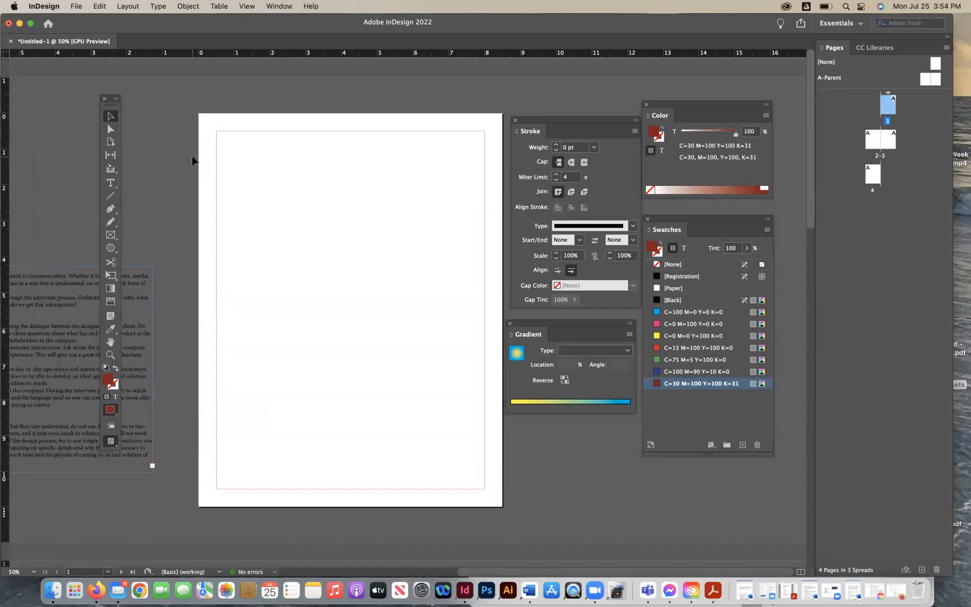
- Show the baseline grid
click(247, 6)
mouse_move(366, 255)
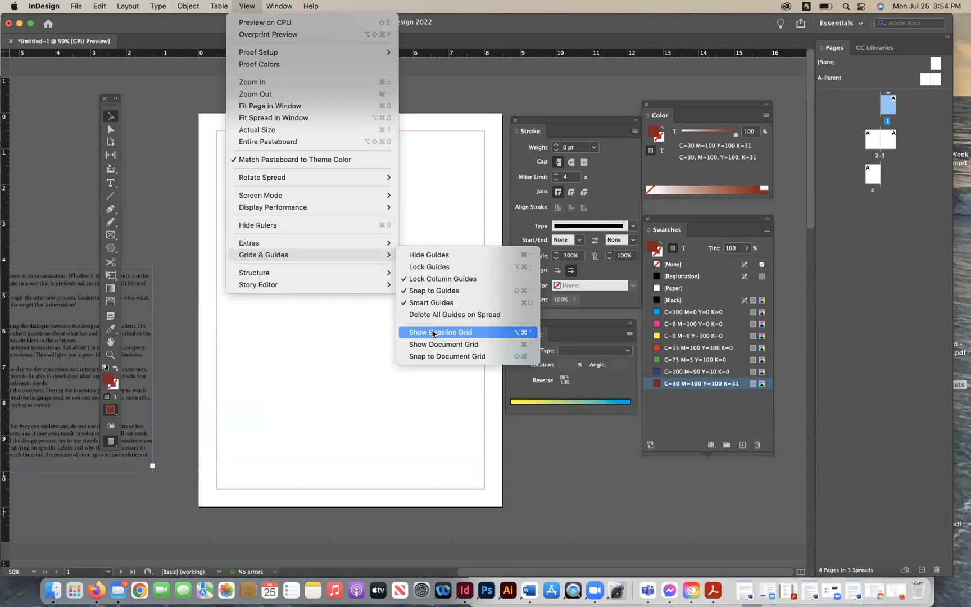
click(433, 332)
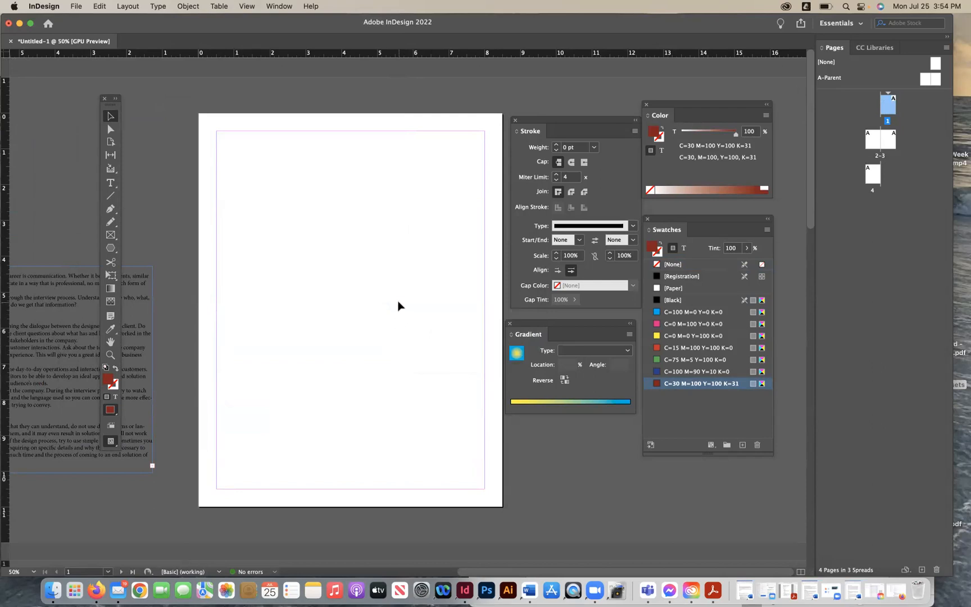
- Zoom in and show the document grid
key(super+equal)
scroll(399, 306, down, 1)
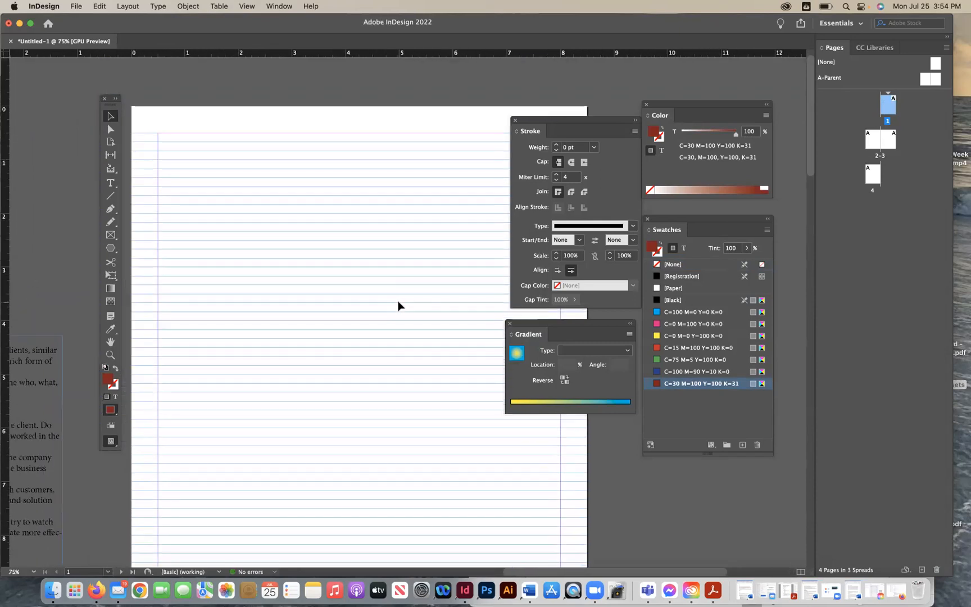
click(247, 6)
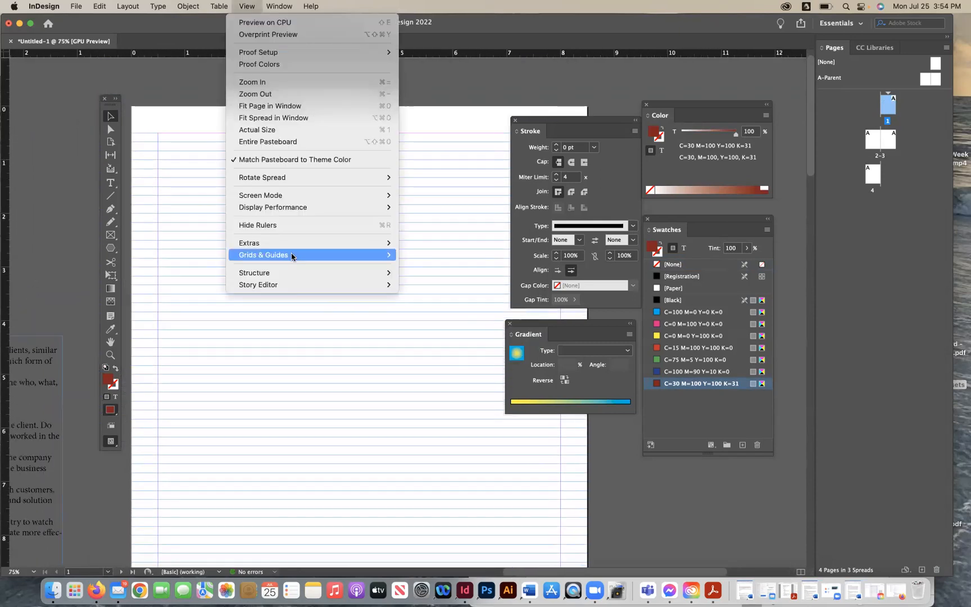
mouse_move(292, 255)
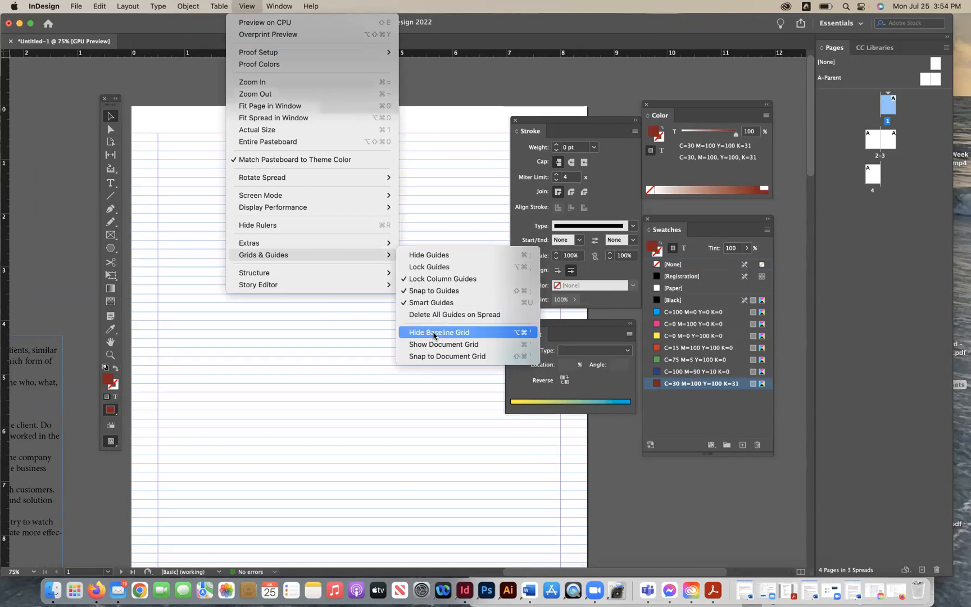
click(433, 345)
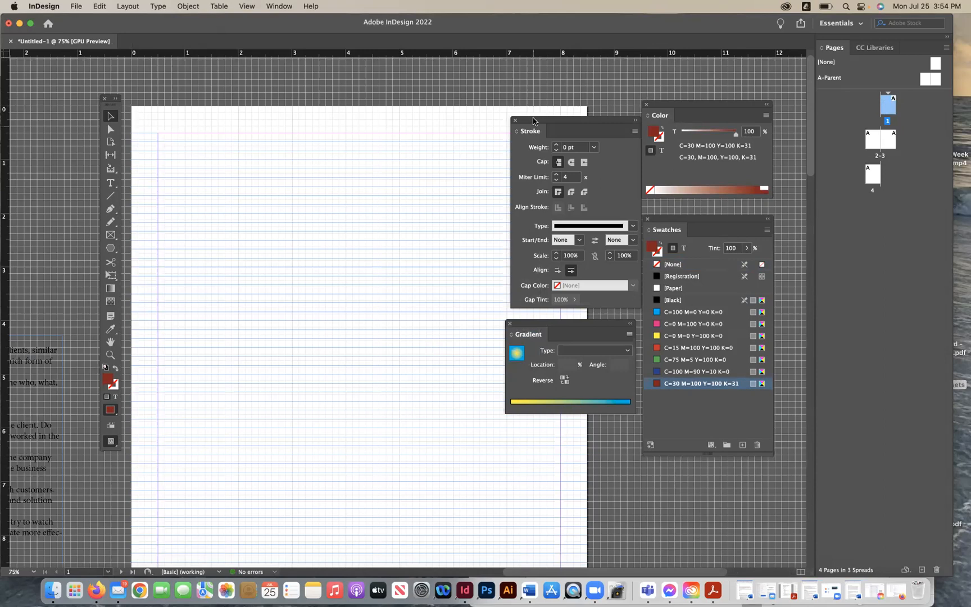
- Hide the document grid
click(246, 6)
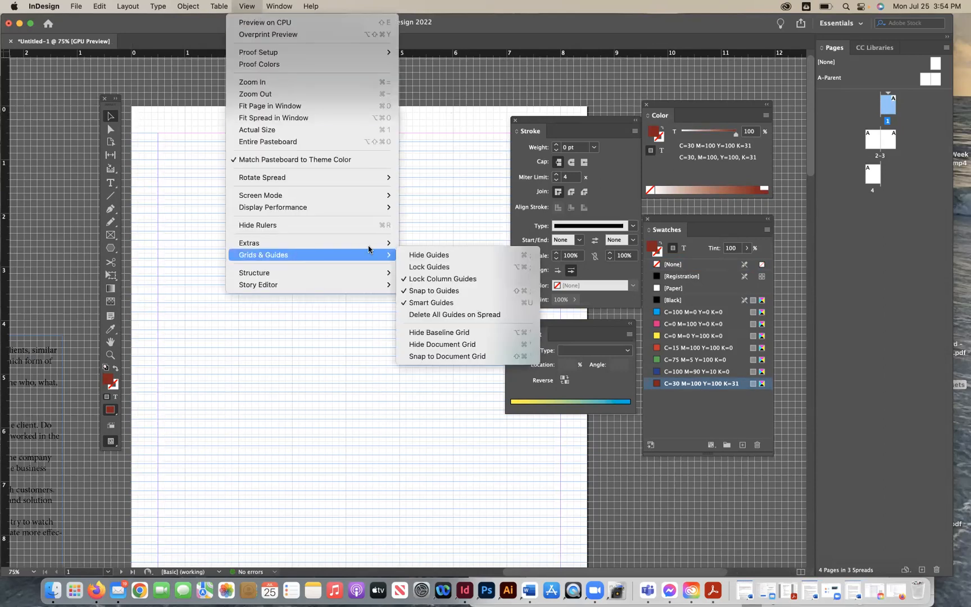
mouse_move(364, 253)
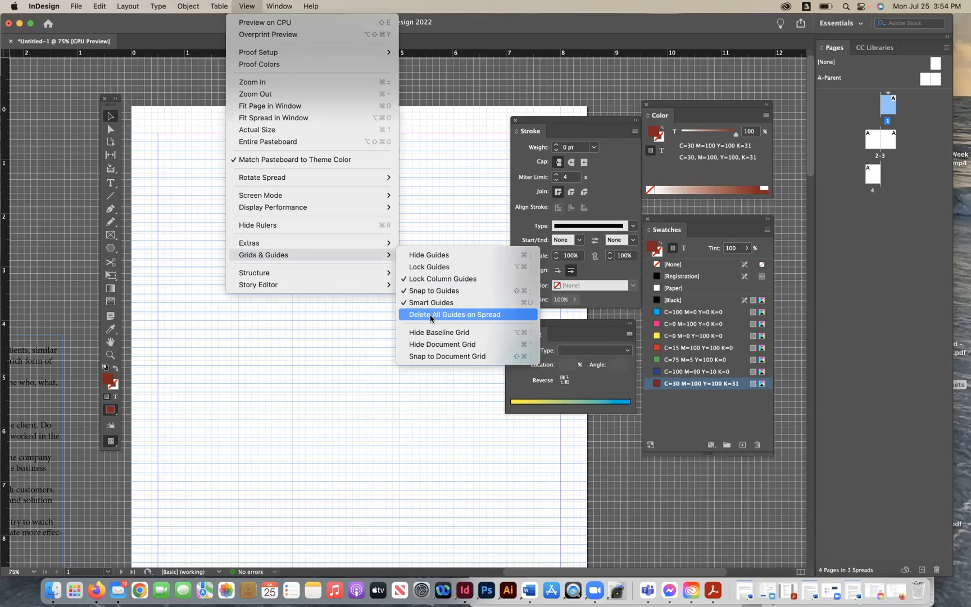
click(433, 347)
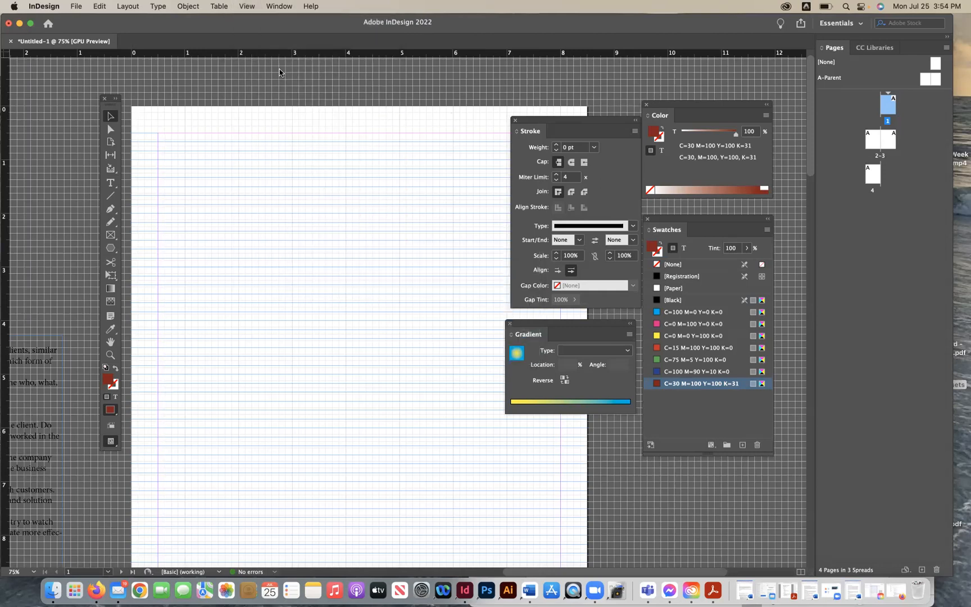
- Turn on snapping to the document grid, nudge the Tools panel, and turn the snapping back off
click(248, 7)
mouse_move(281, 254)
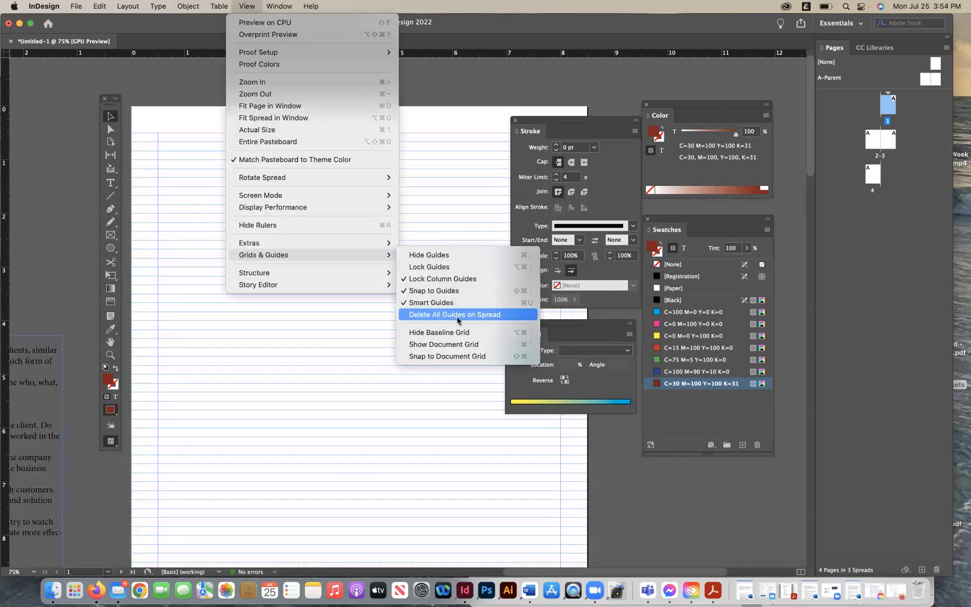
click(461, 357)
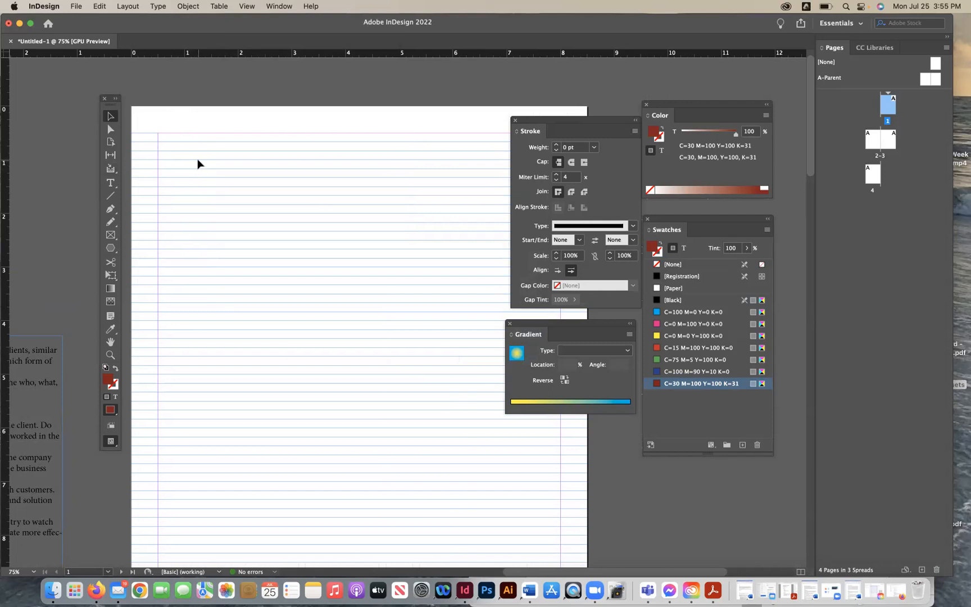
mouse_move(106, 105)
mouse_down()
mouse_move(76, 114)
mouse_move(96, 113)
mouse_up()
click(240, 7)
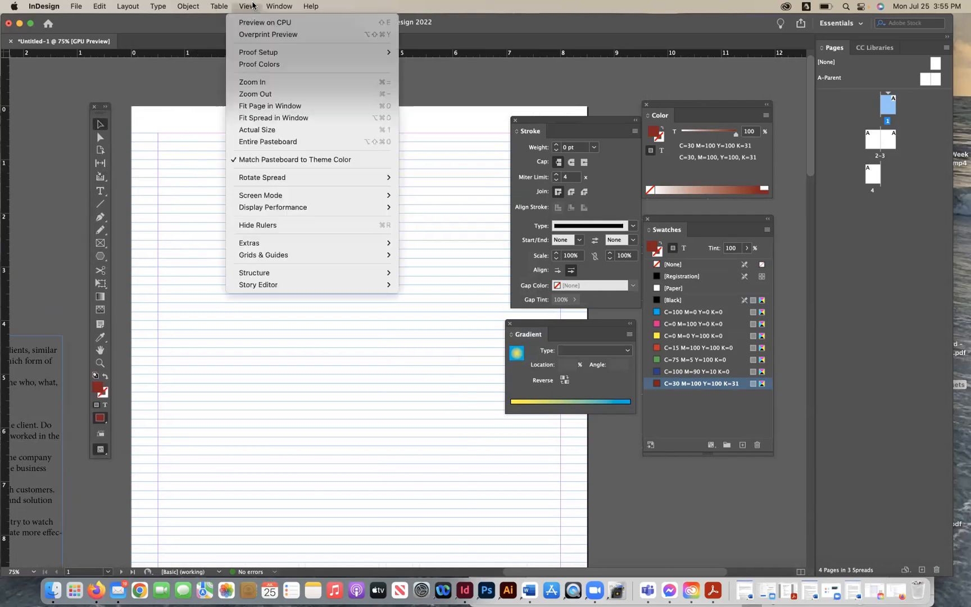
mouse_move(291, 257)
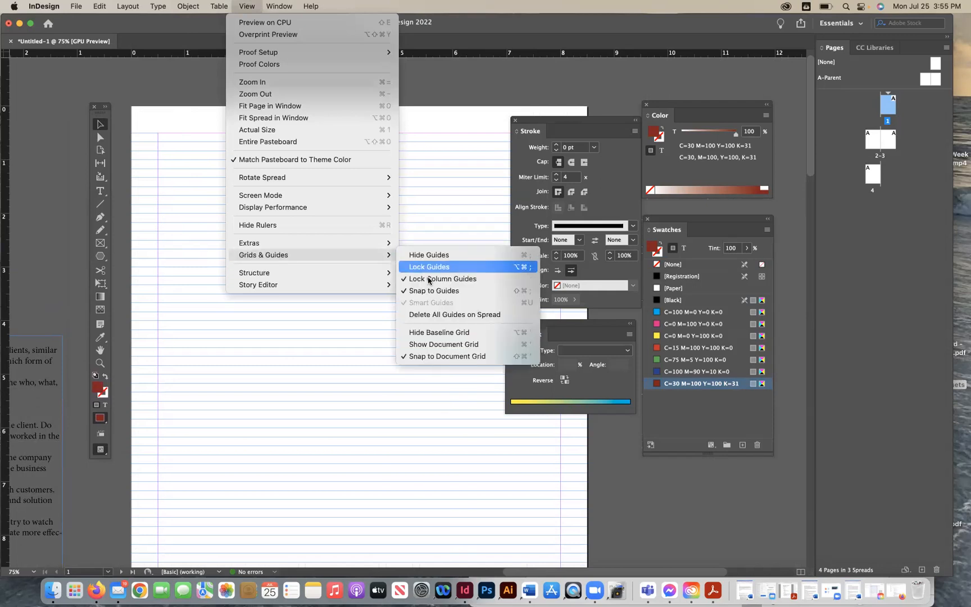
click(415, 357)
click(247, 7)
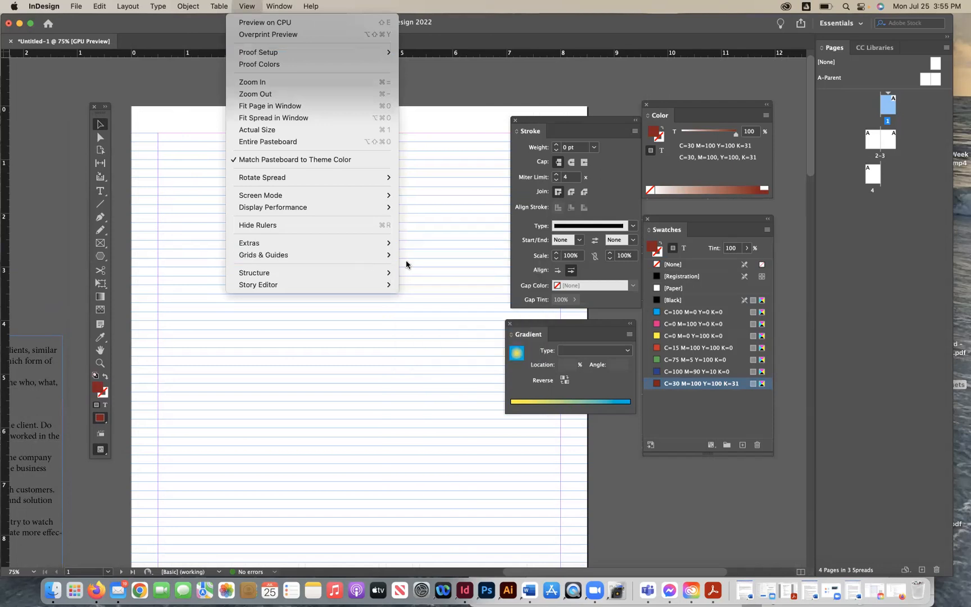
mouse_move(370, 259)
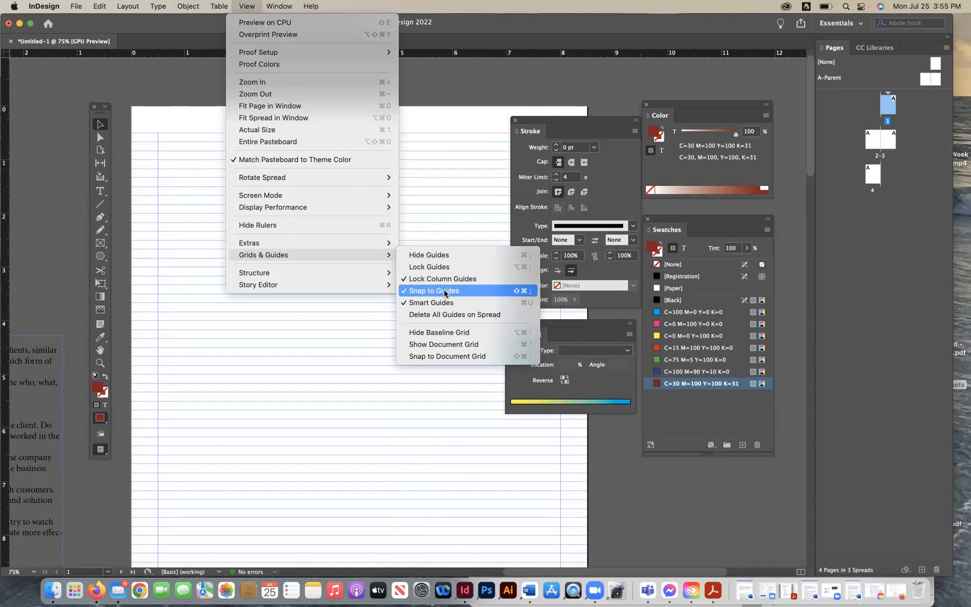
click(444, 220)
- Close the Stroke and Gradient panels
mouse_move(552, 123)
mouse_down()
mouse_move(804, 200)
mouse_move(770, 207)
mouse_up()
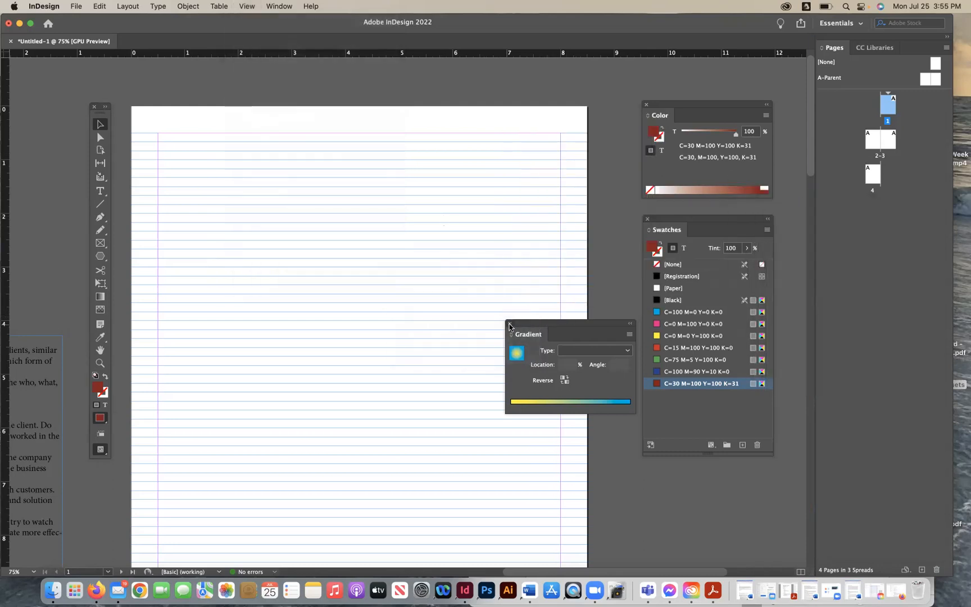
click(509, 323)
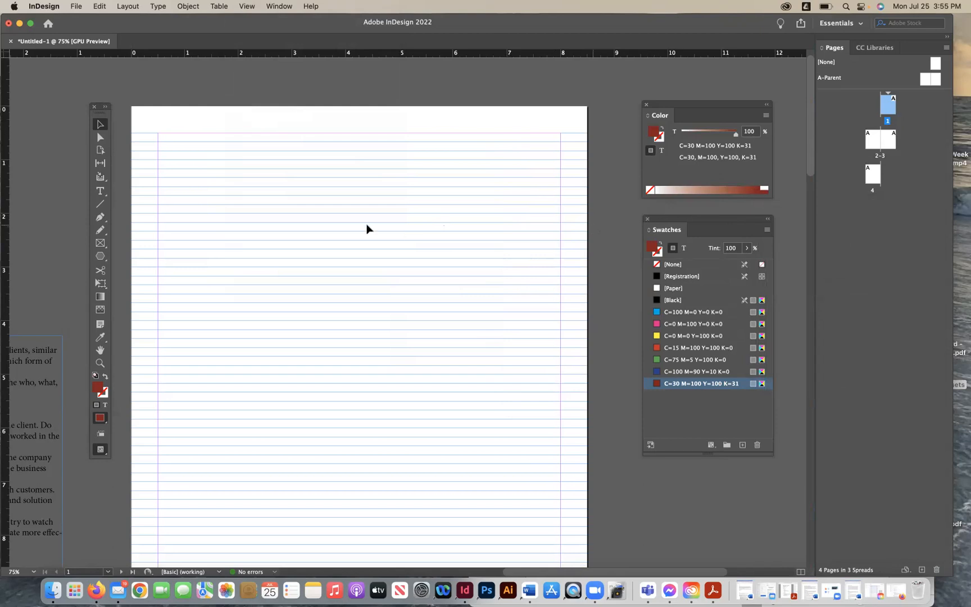
scroll(369, 228, down, 5)
key(super+minus)
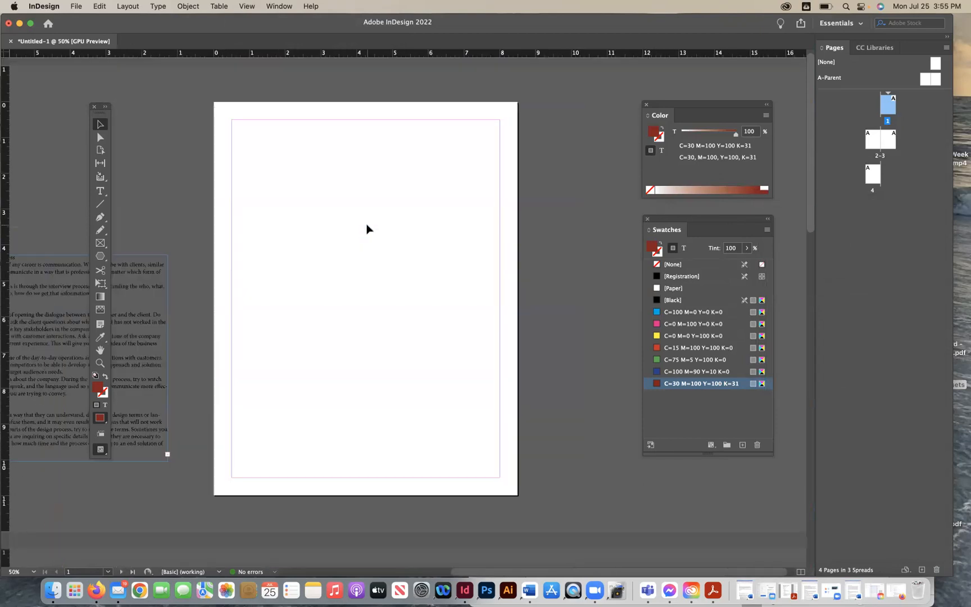
key(super+equal)
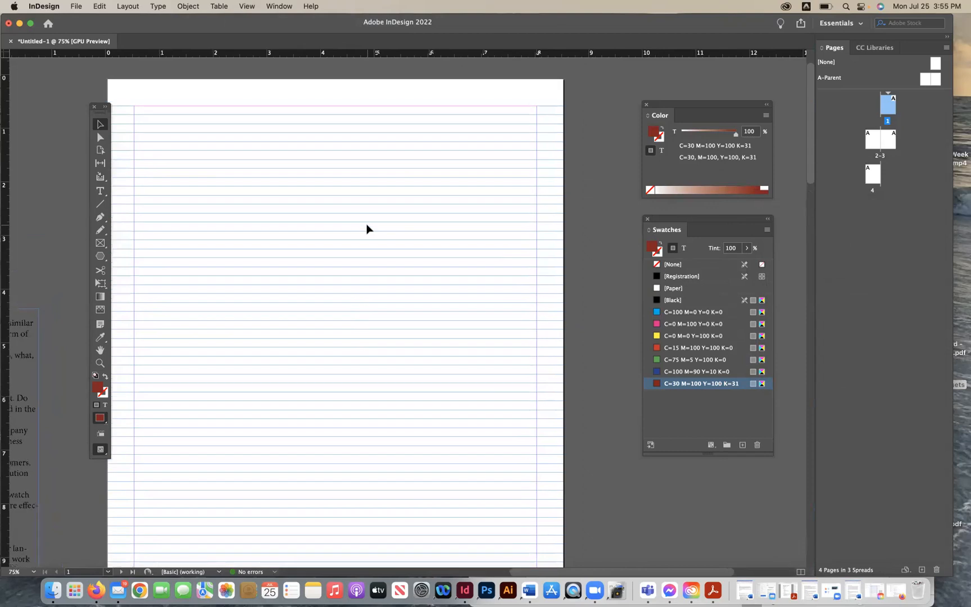
scroll(367, 226, left, 1)
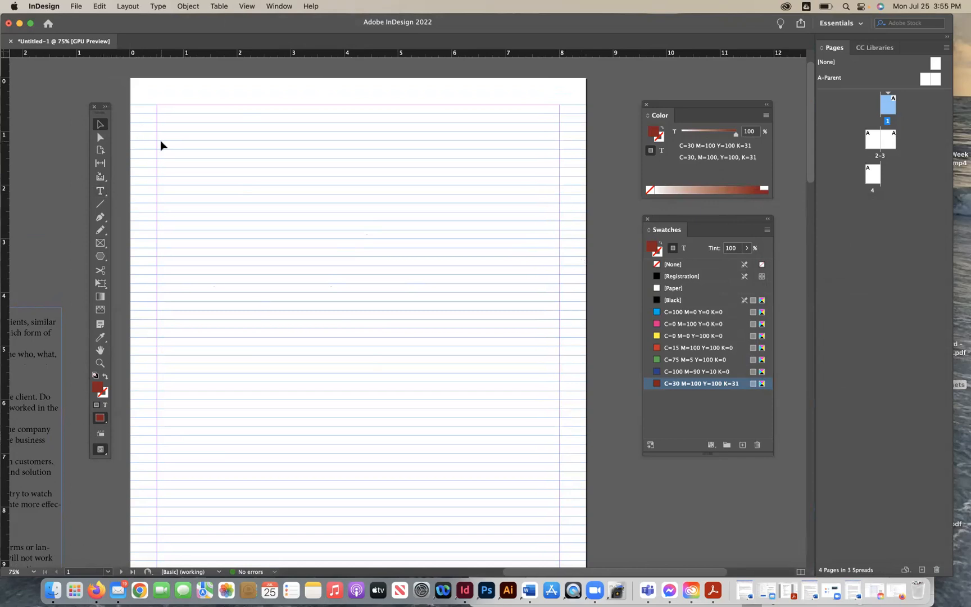
key(super+minus)
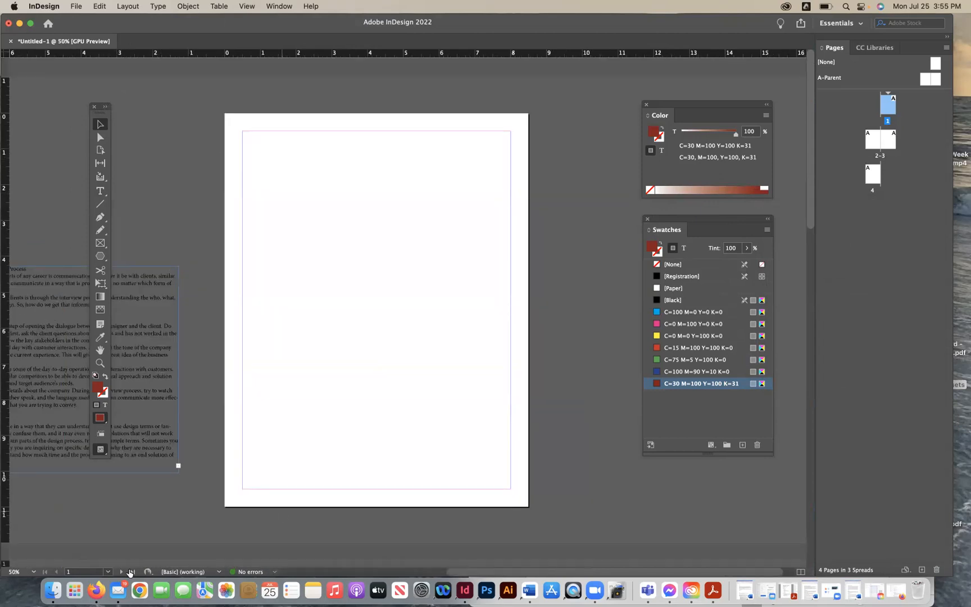
- Switch to Firefox and scroll through the Week 3 newsLetter Examples PDF for reference
click(96, 594)
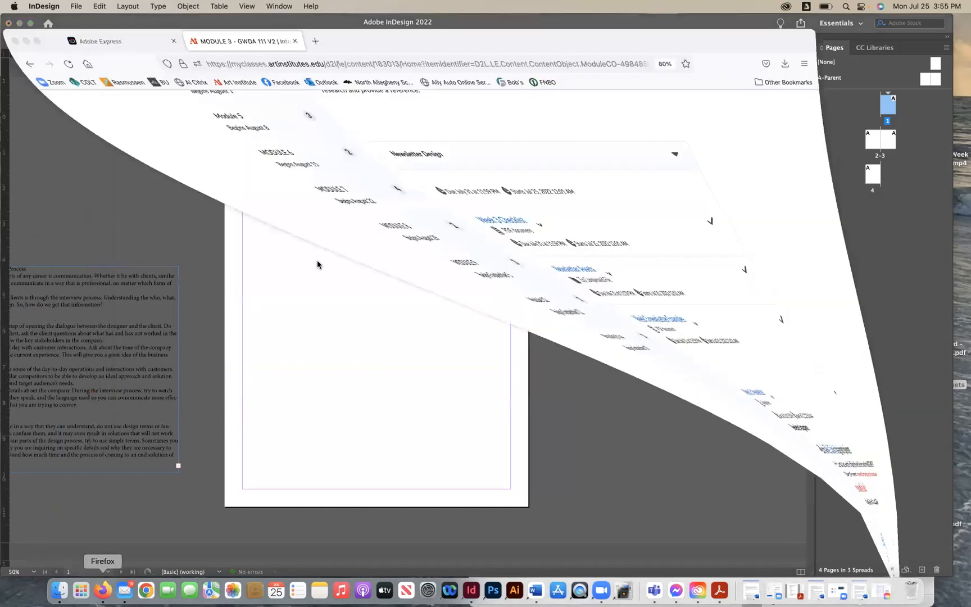
click(373, 304)
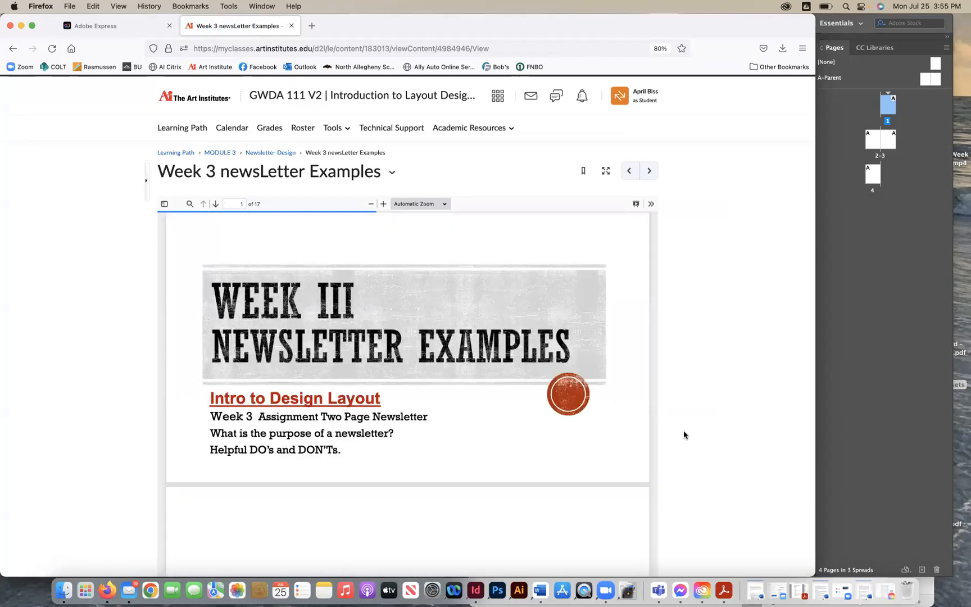
scroll(684, 434, down, 1)
scroll(683, 434, down, 3)
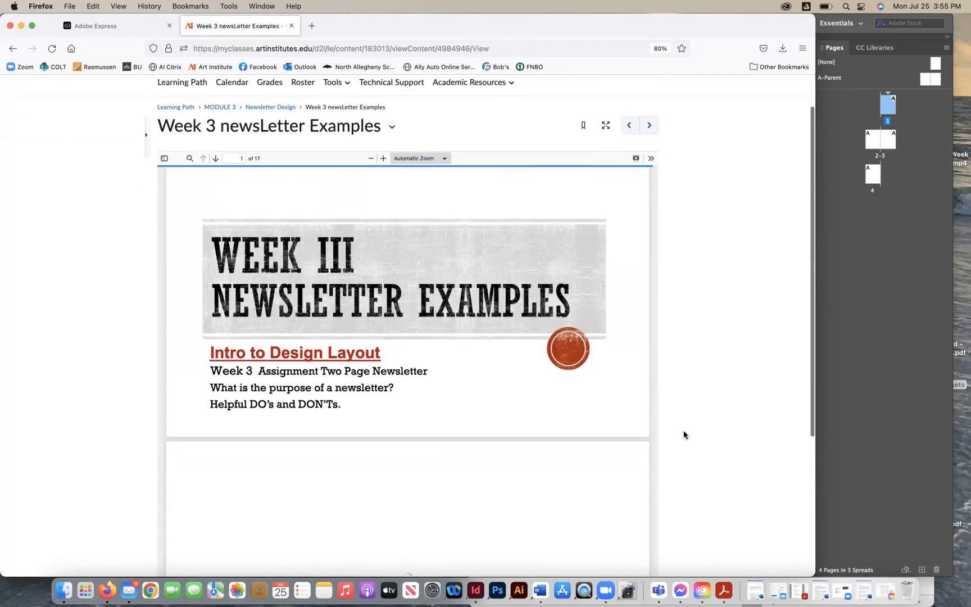
scroll(683, 434, down, 1)
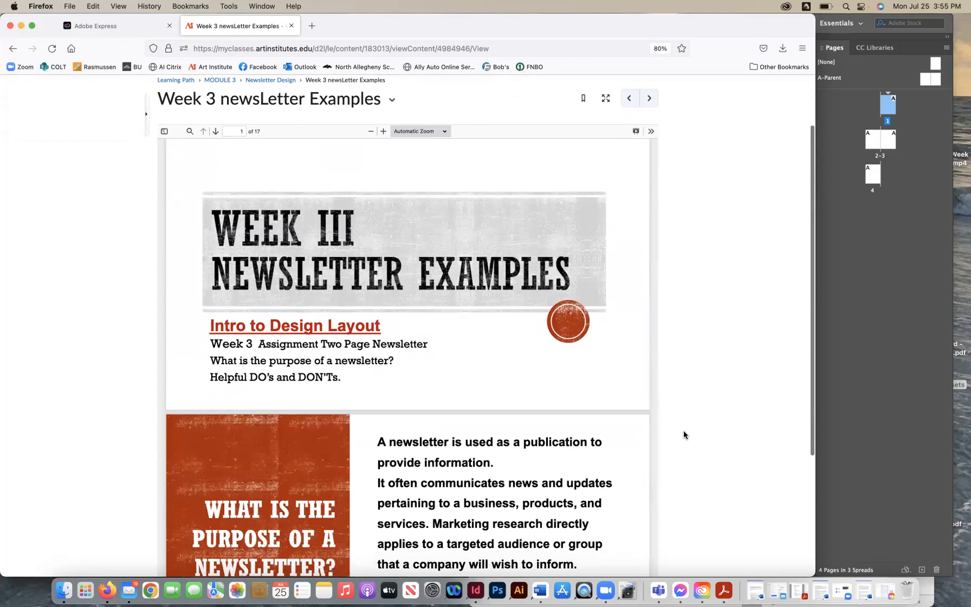
scroll(683, 434, down, 1)
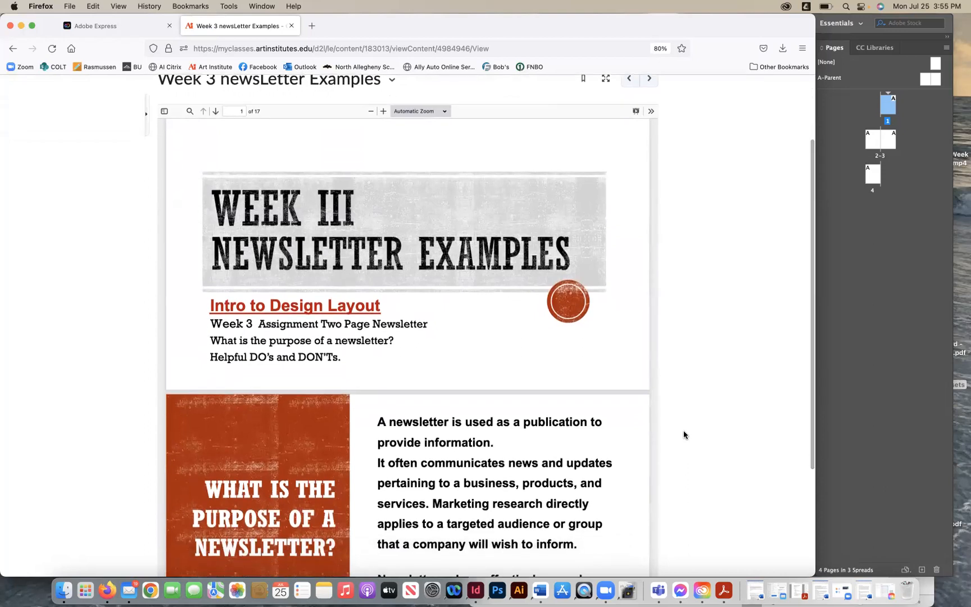
scroll(684, 434, down, 1)
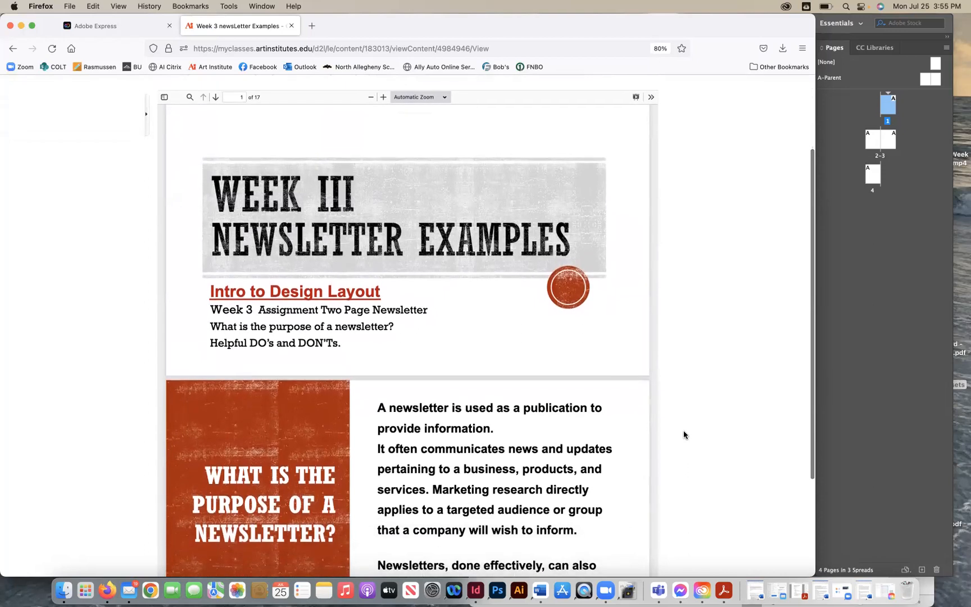
scroll(684, 434, down, 2)
scroll(684, 434, down, 5)
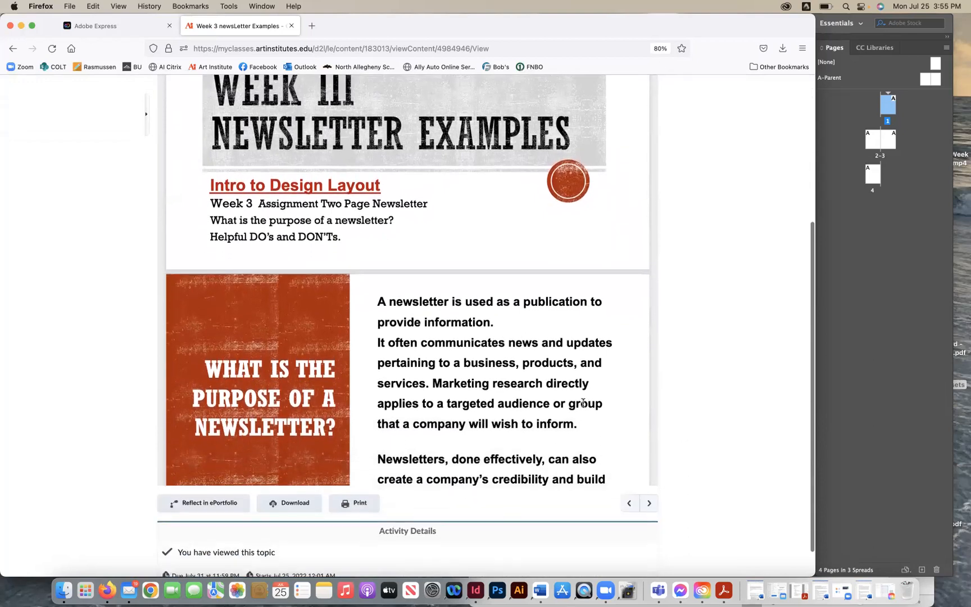
scroll(583, 406, down, 2)
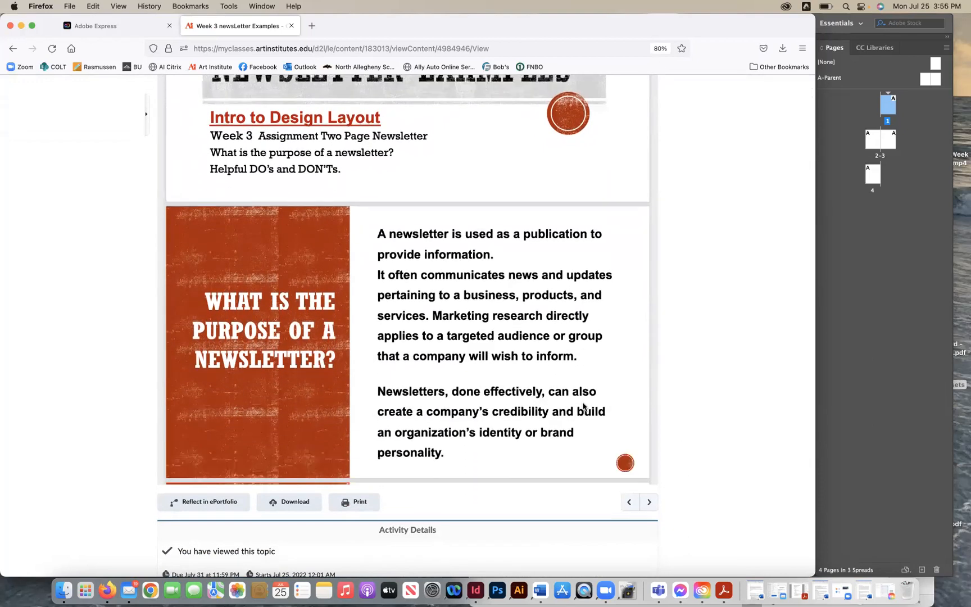
scroll(583, 406, down, 1)
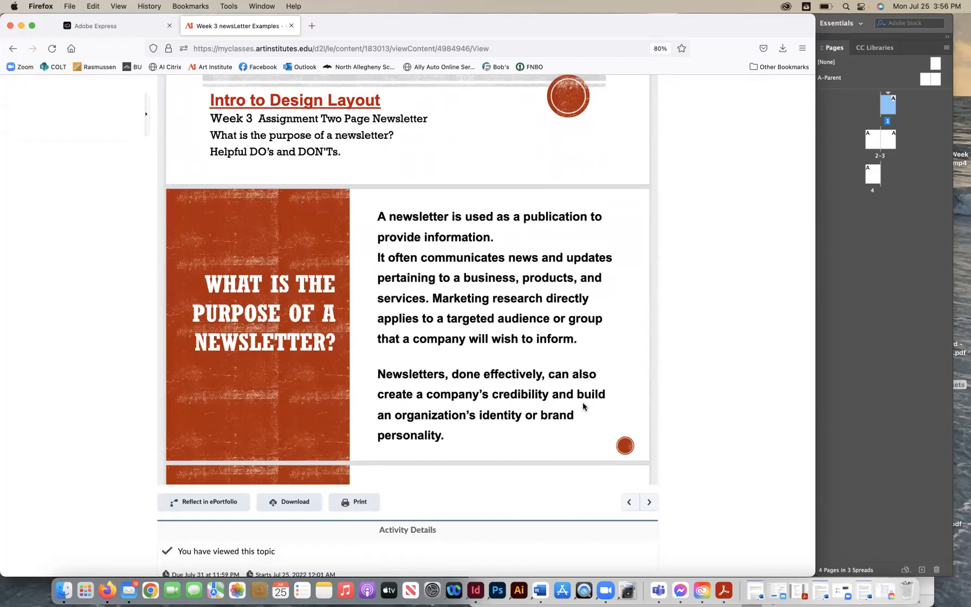
- Read through the slides on a newsletter's purpose, what makes good design, and the first decisions when designing a page
scroll(583, 406, up, 1)
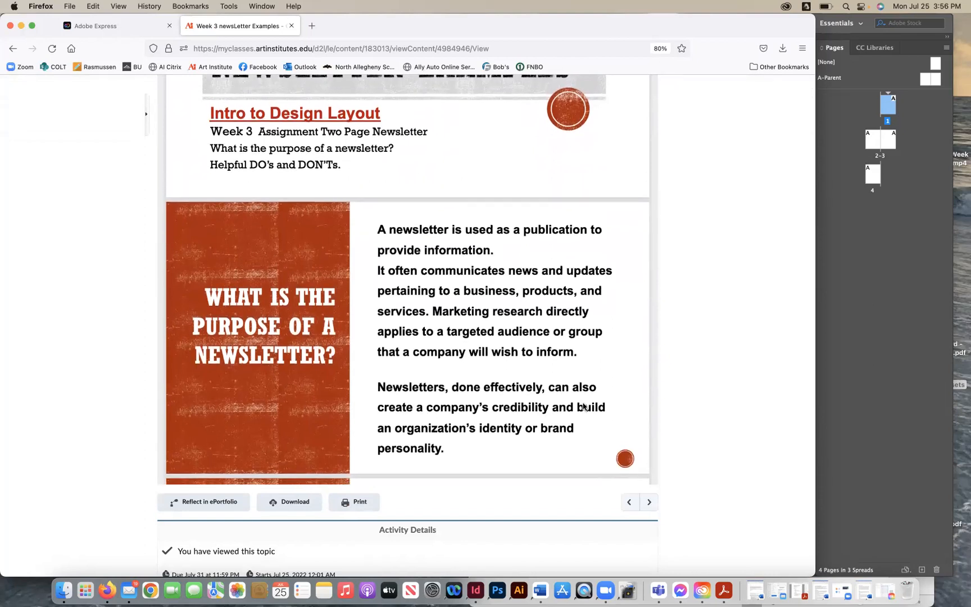
scroll(583, 404, down, 1)
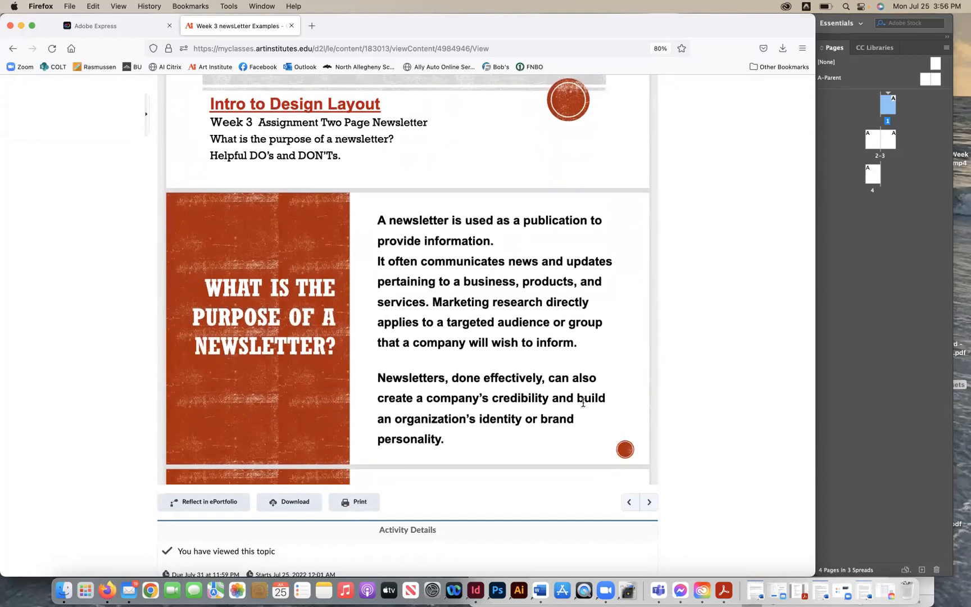
scroll(552, 339, down, 1)
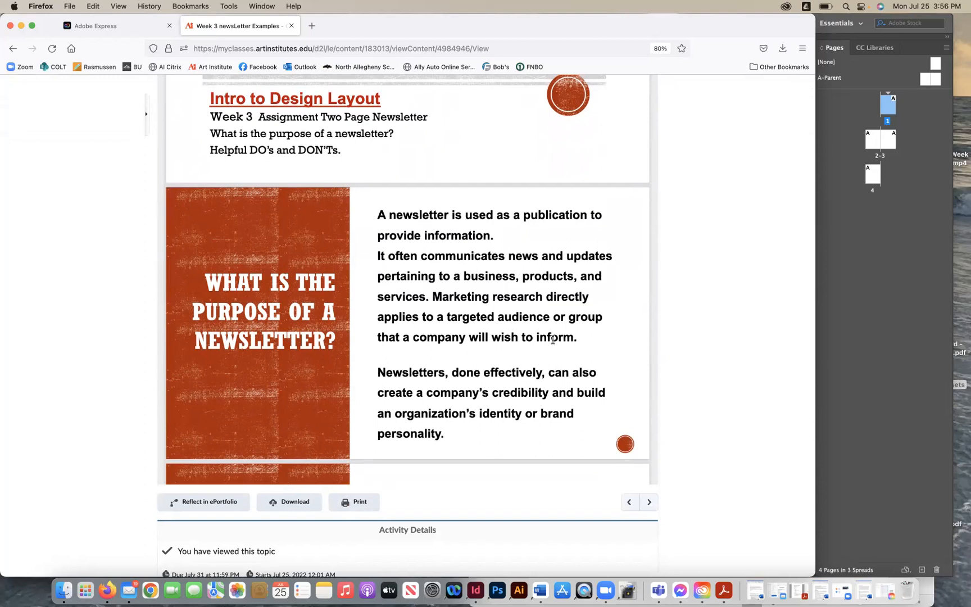
scroll(552, 339, down, 2)
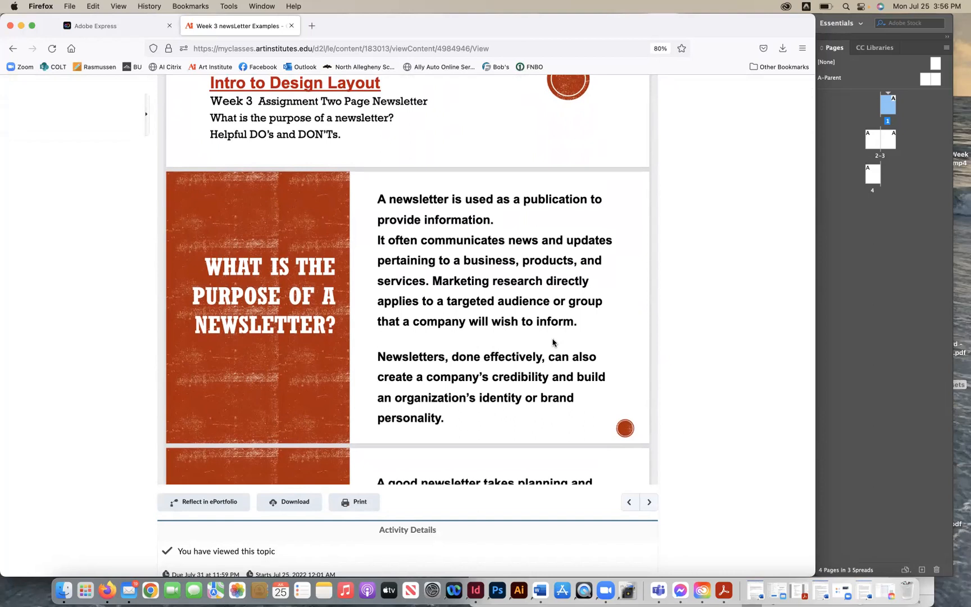
scroll(552, 342, down, 3)
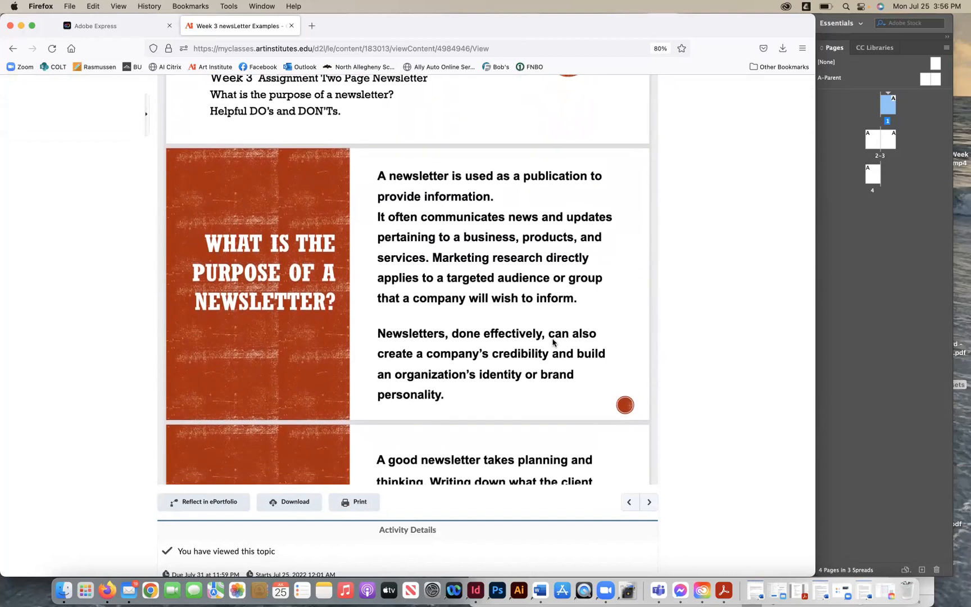
scroll(552, 341, down, 2)
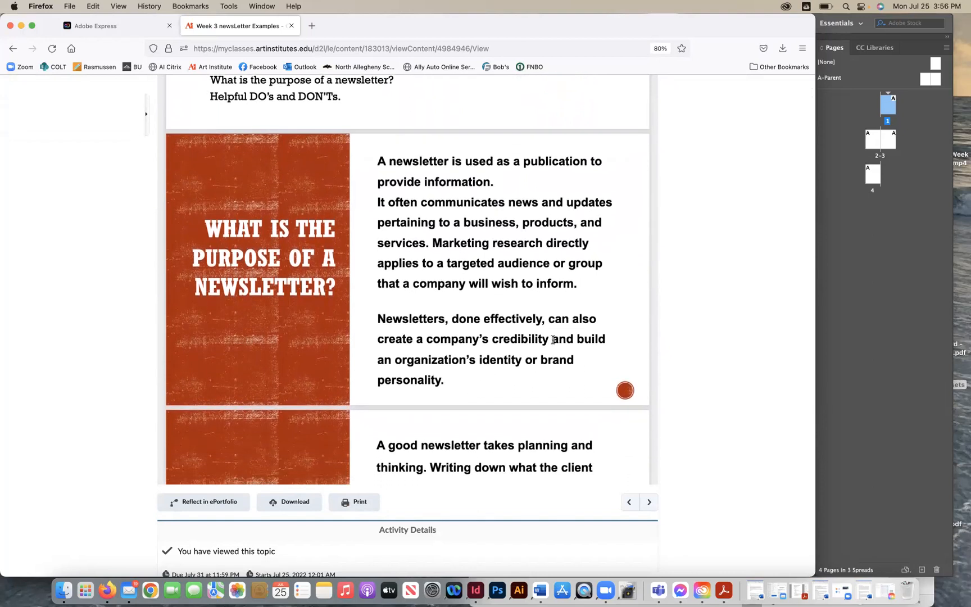
scroll(553, 339, down, 20)
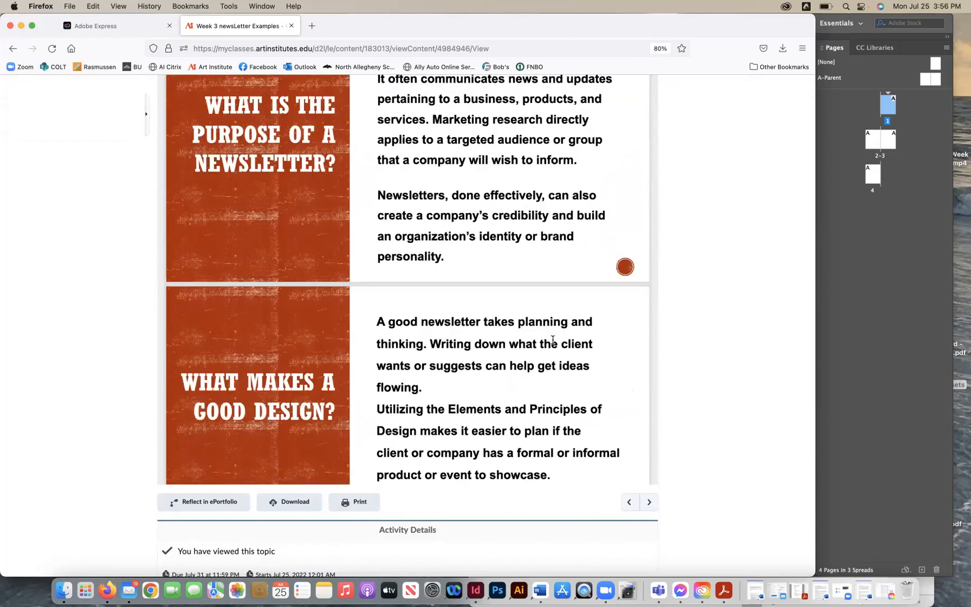
scroll(552, 342, down, 1)
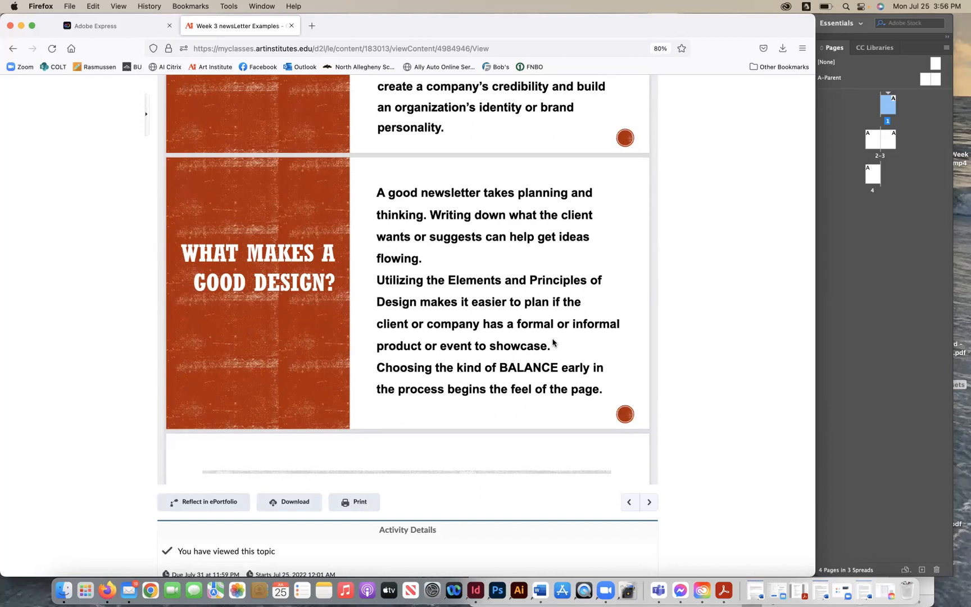
scroll(552, 342, down, 1)
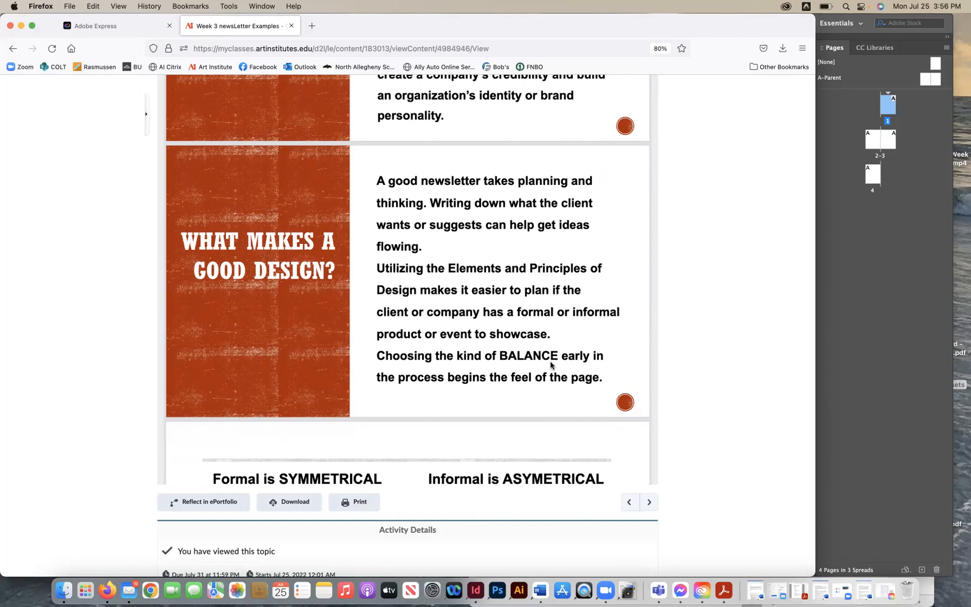
scroll(552, 365, down, 1)
scroll(551, 365, down, 5)
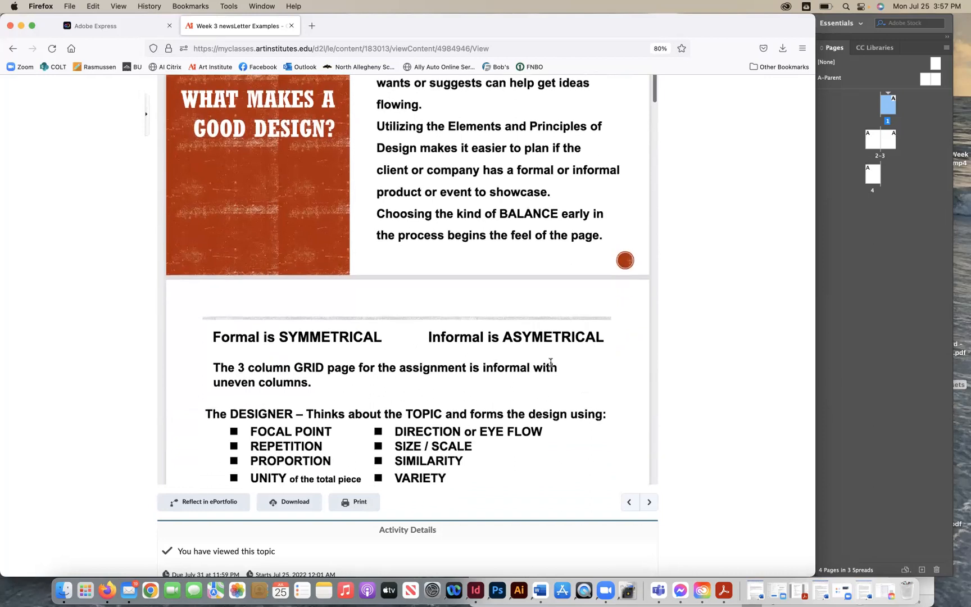
scroll(551, 362, down, 5)
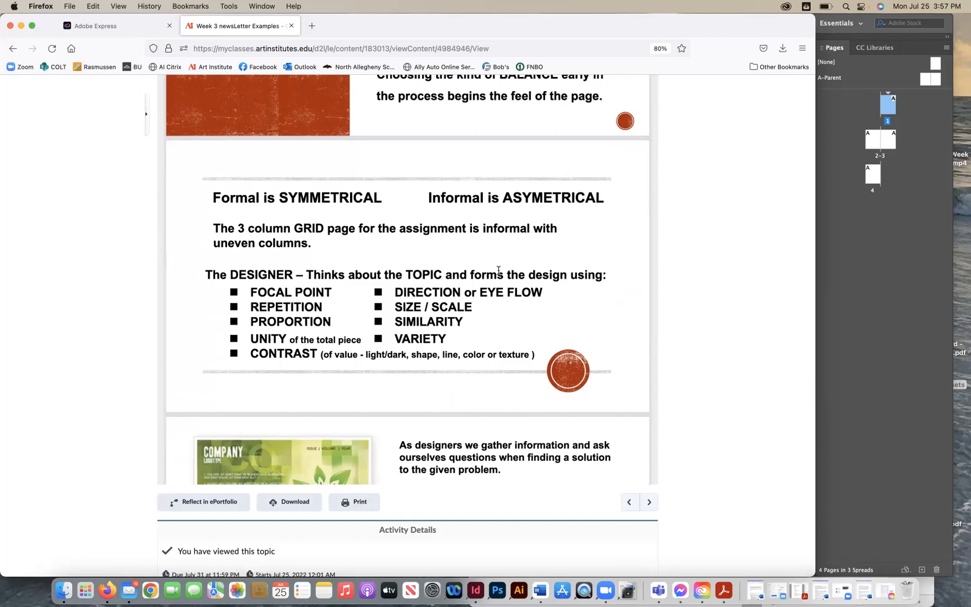
scroll(500, 279, down, 1)
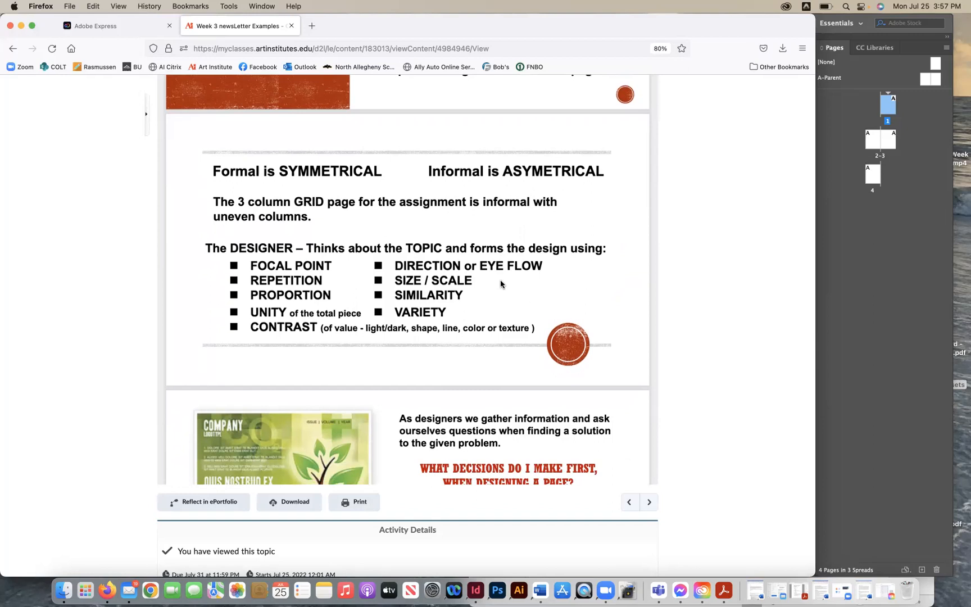
scroll(501, 284, down, 1)
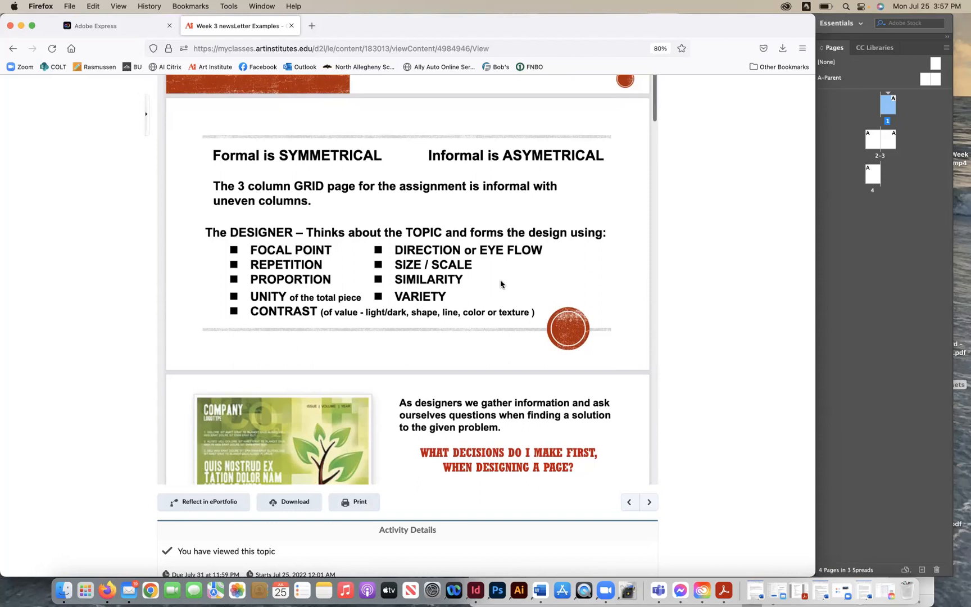
scroll(500, 280, down, 1)
scroll(499, 279, down, 6)
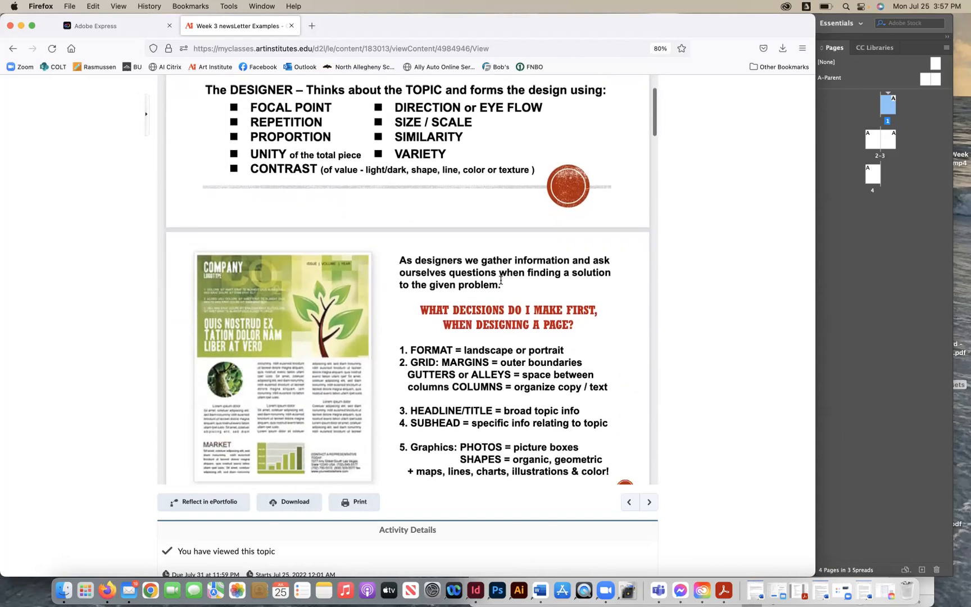
scroll(500, 279, down, 2)
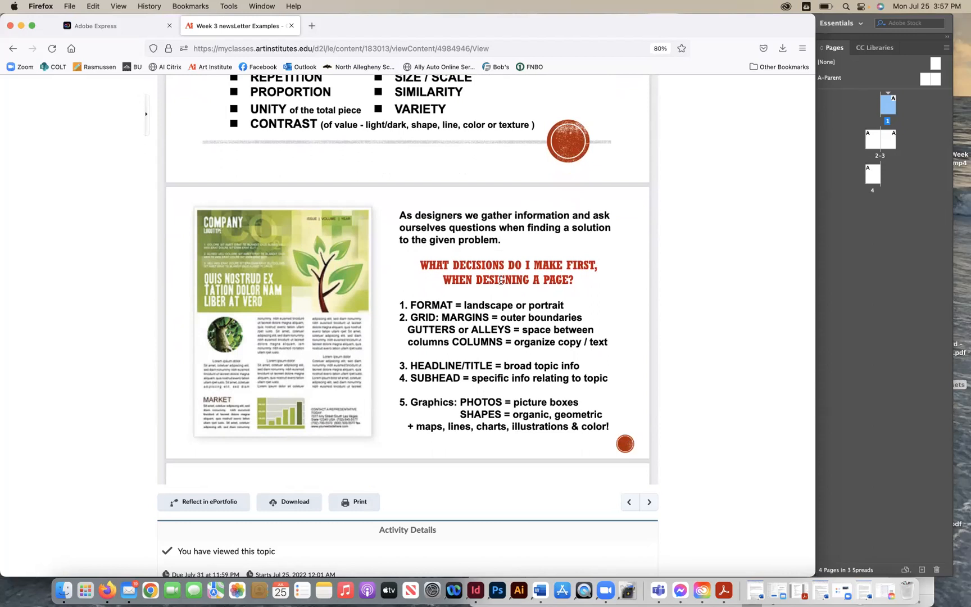
scroll(500, 279, down, 2)
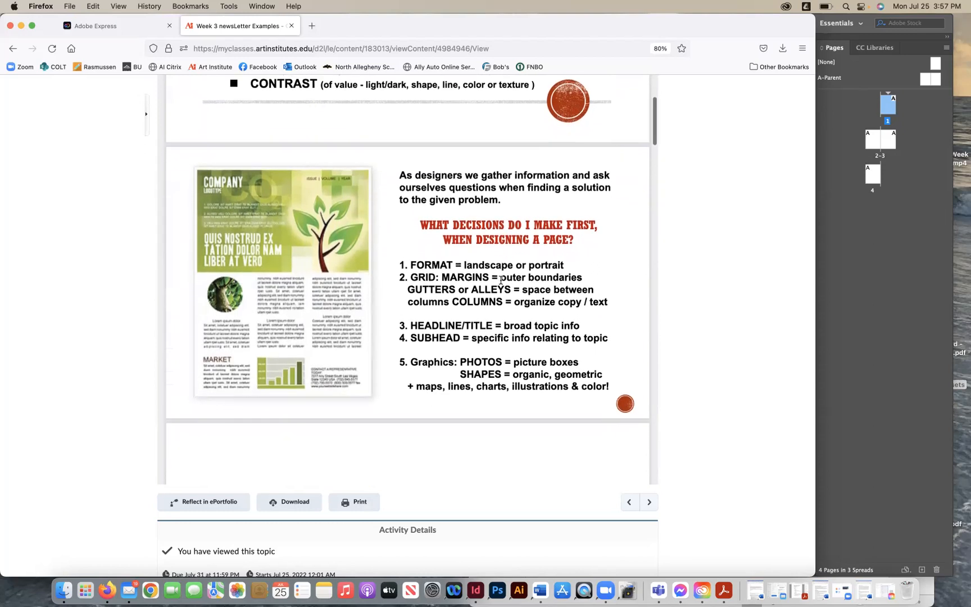
scroll(501, 279, down, 1)
scroll(500, 283, down, 1)
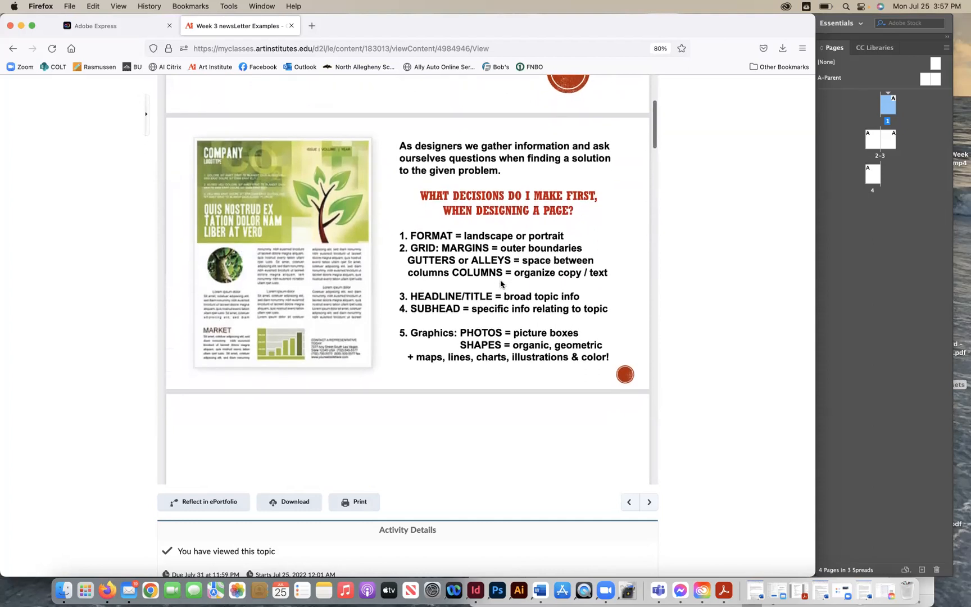
scroll(501, 281, down, 1)
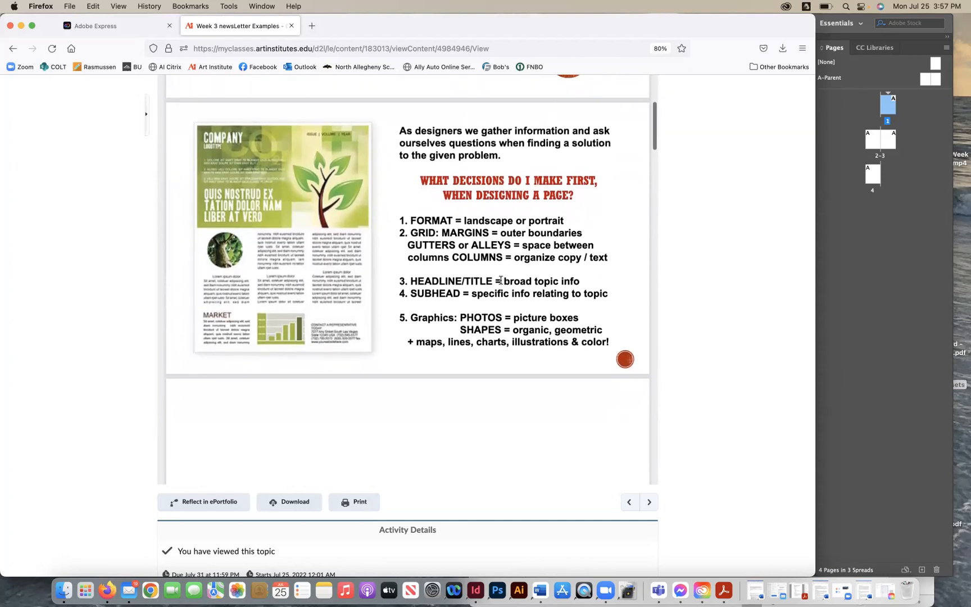
scroll(500, 280, down, 1)
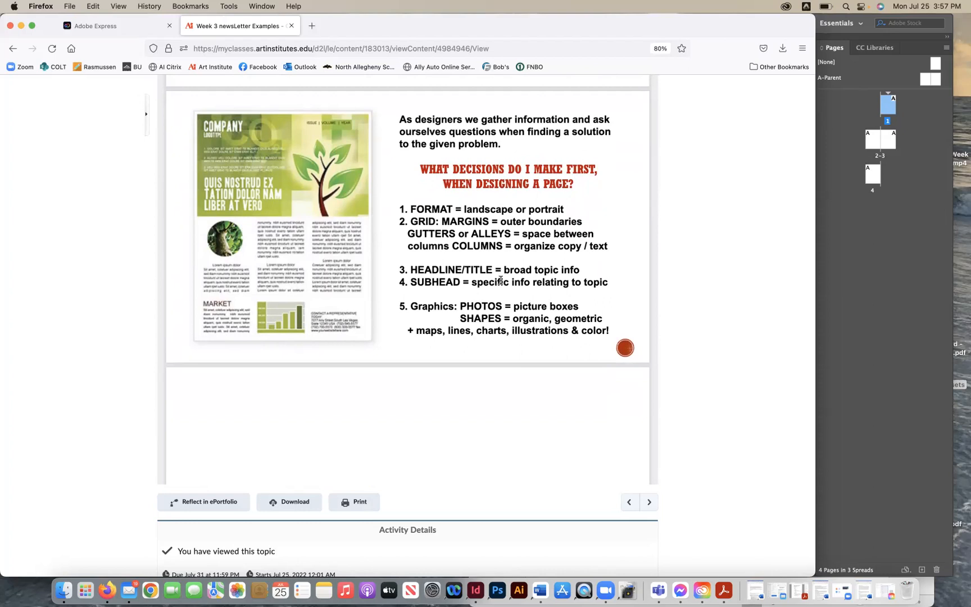
scroll(501, 279, down, 1)
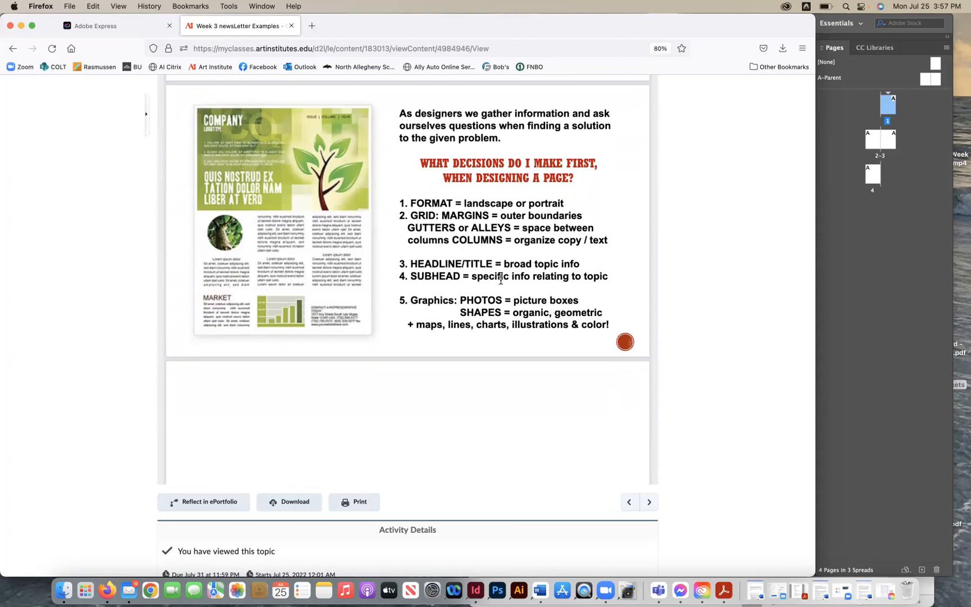
scroll(500, 279, down, 3)
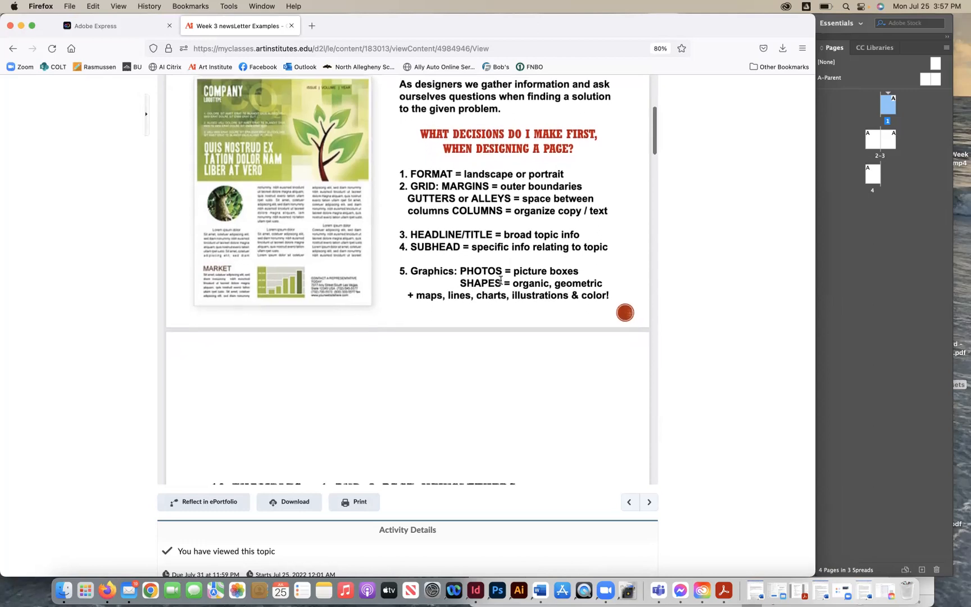
scroll(499, 279, down, 5)
- Scroll through the ten 1- and 2-page newsletter examples and read their layout tips for reference
scroll(502, 285, down, 5)
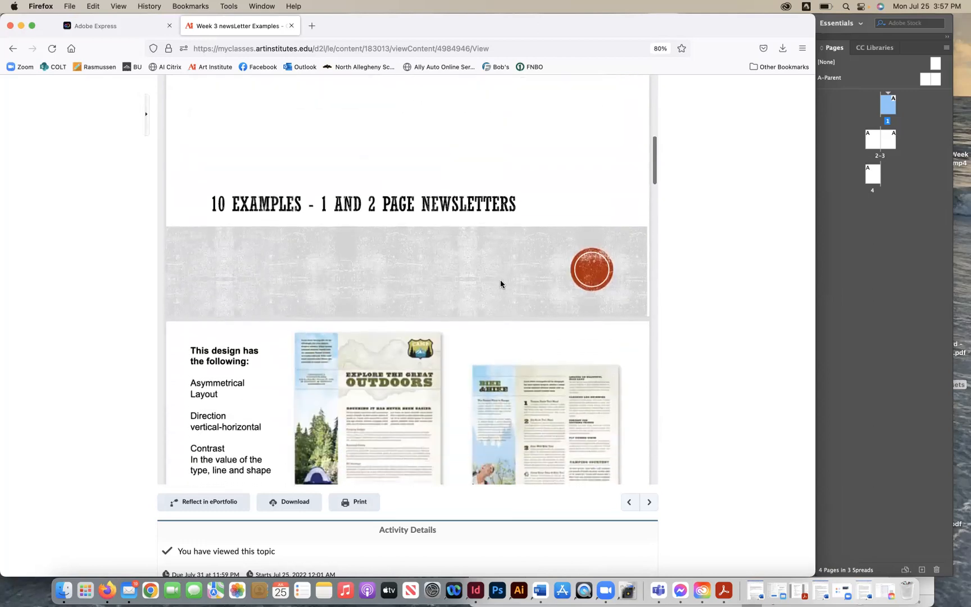
scroll(500, 283, down, 1)
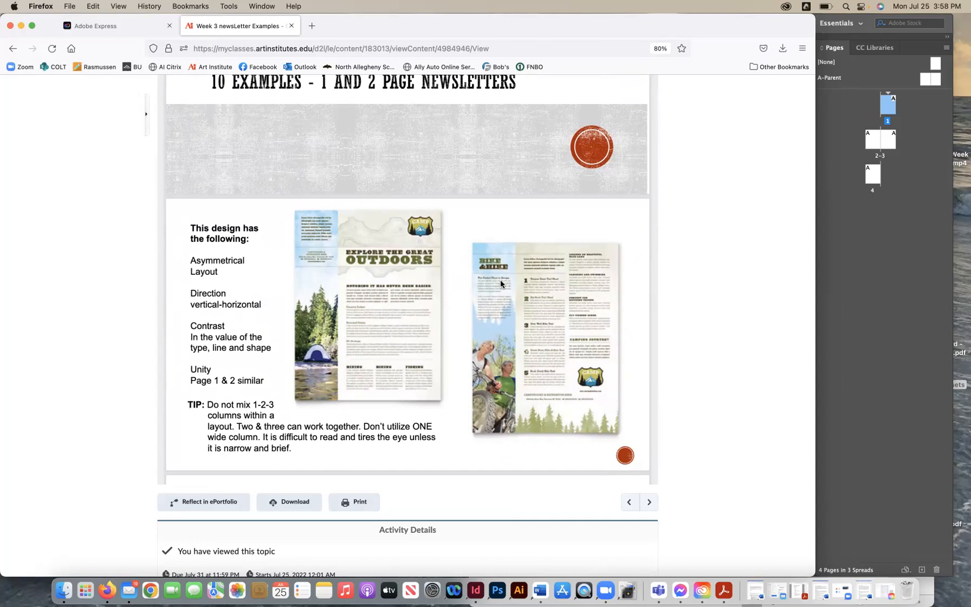
scroll(499, 283, down, 1)
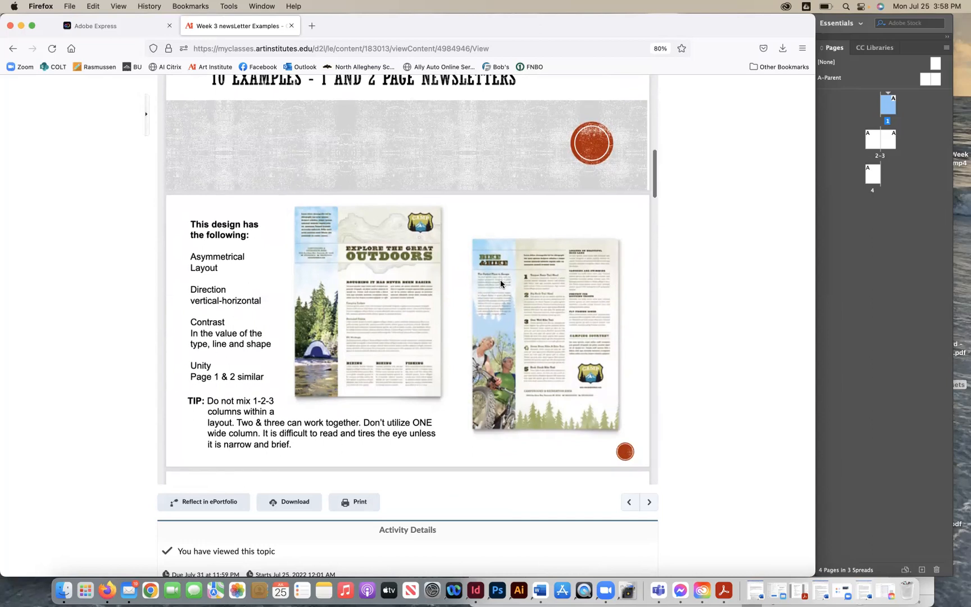
scroll(500, 282, down, 1)
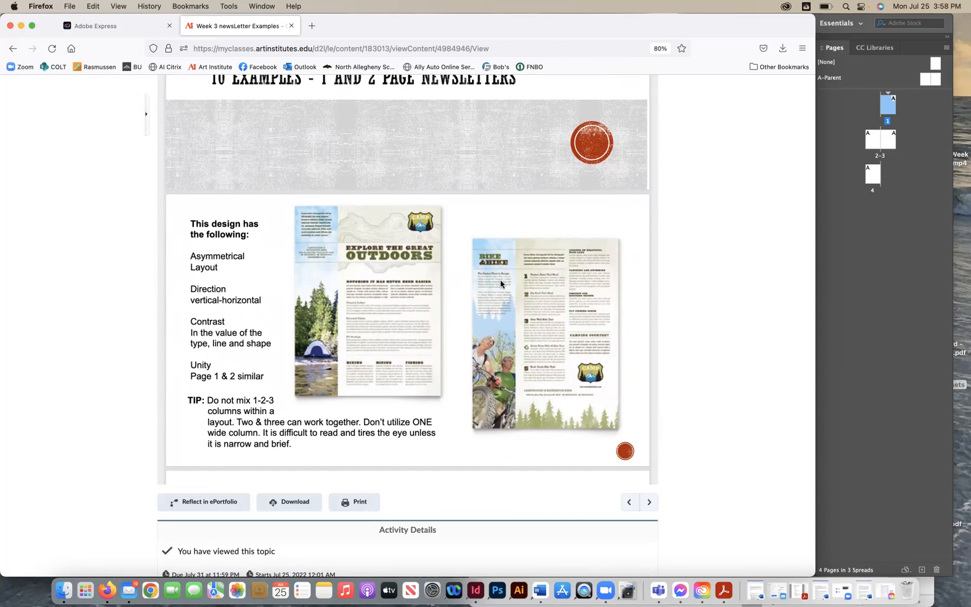
scroll(499, 281, down, 2)
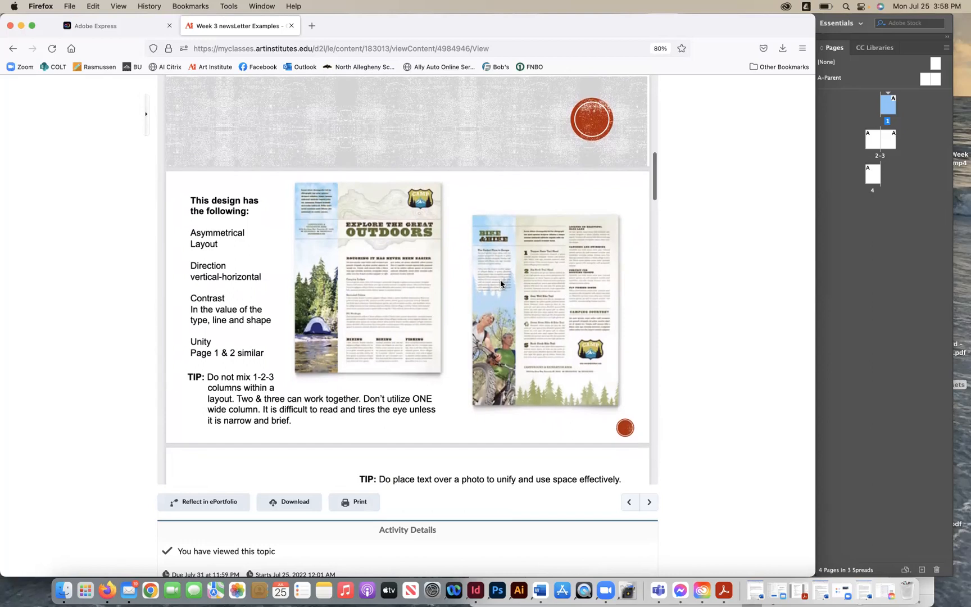
scroll(500, 281, down, 10)
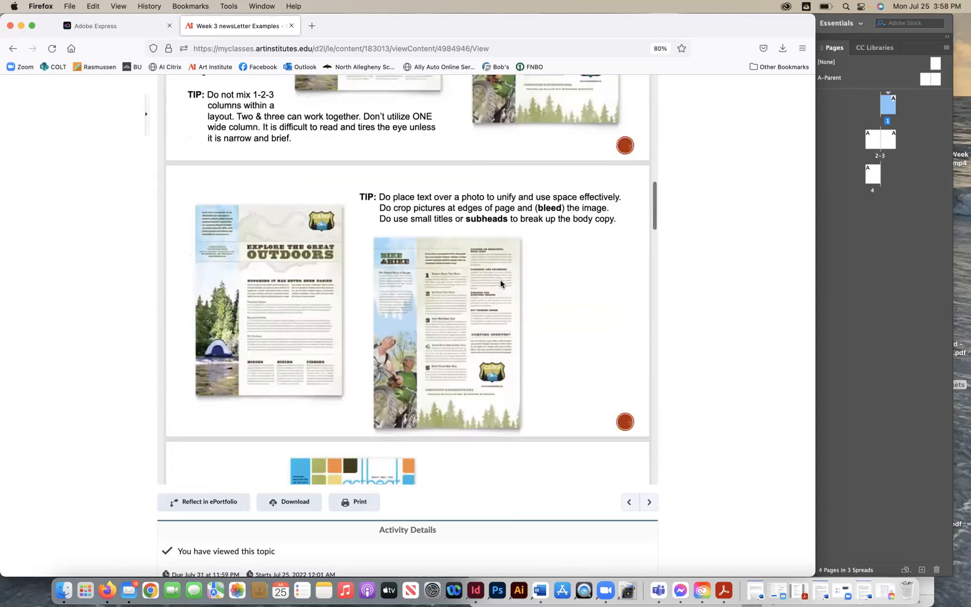
scroll(500, 284, down, 1)
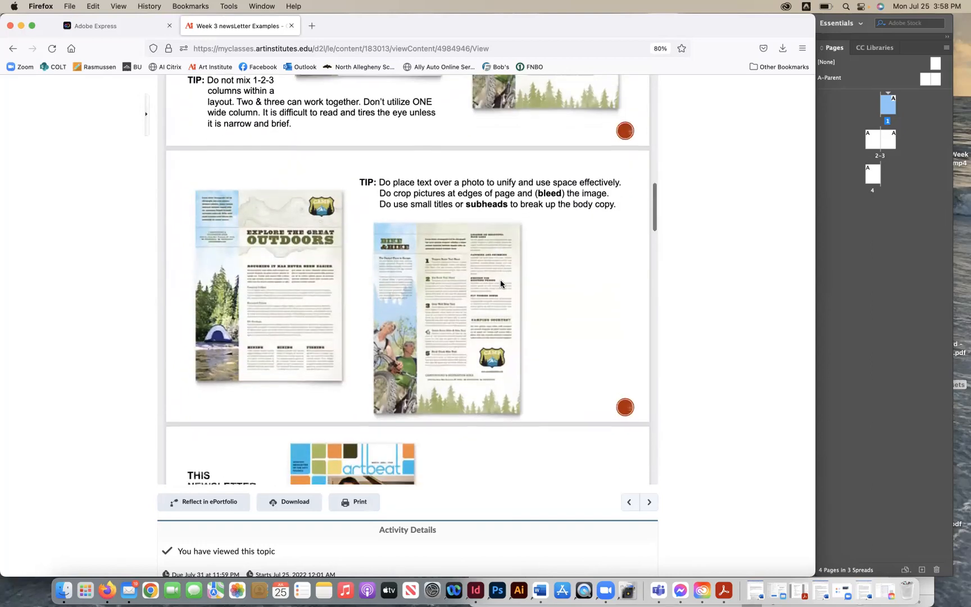
scroll(501, 284, down, 1)
scroll(500, 284, down, 3)
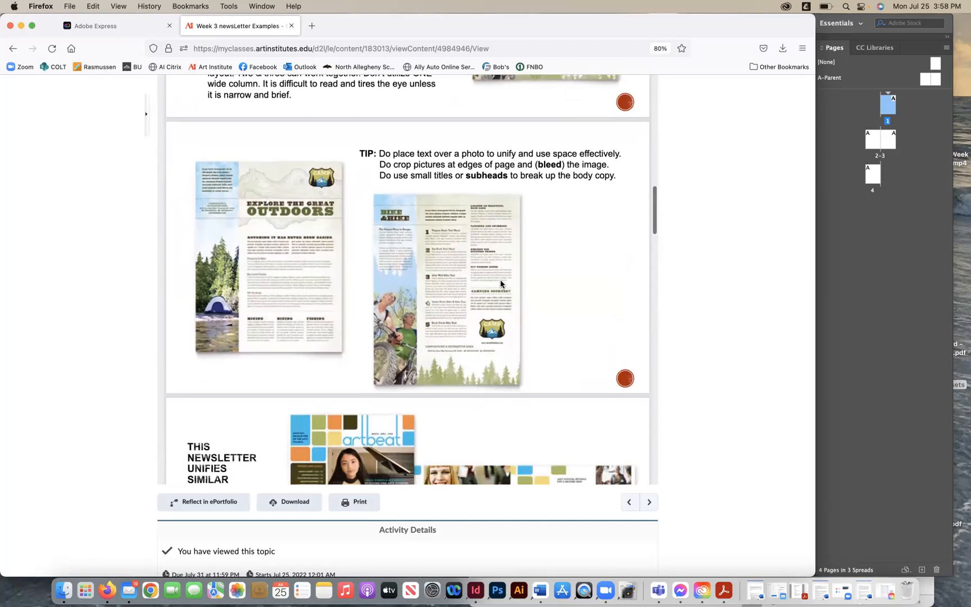
scroll(500, 283, down, 1)
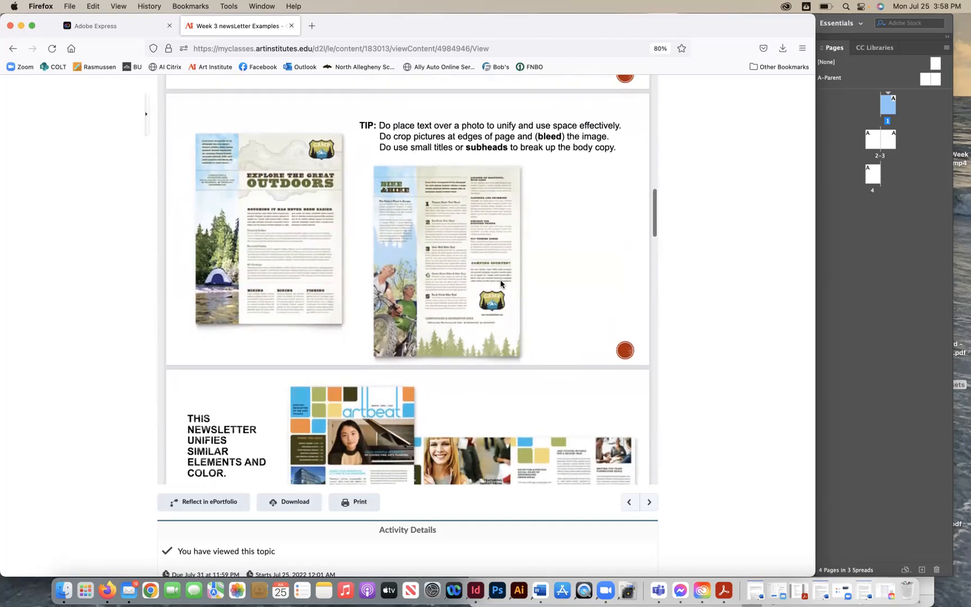
scroll(499, 283, down, 2)
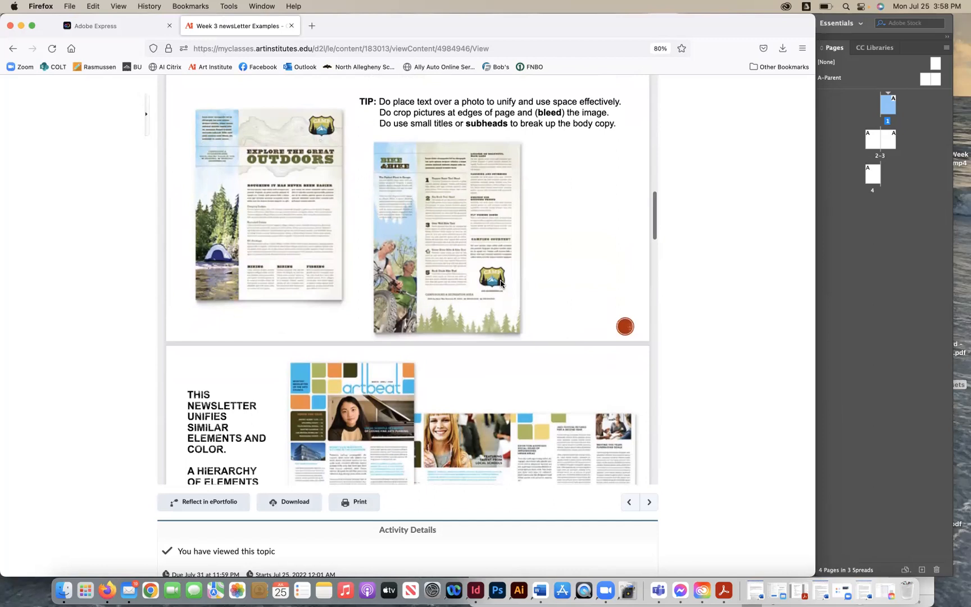
scroll(501, 284, down, 1)
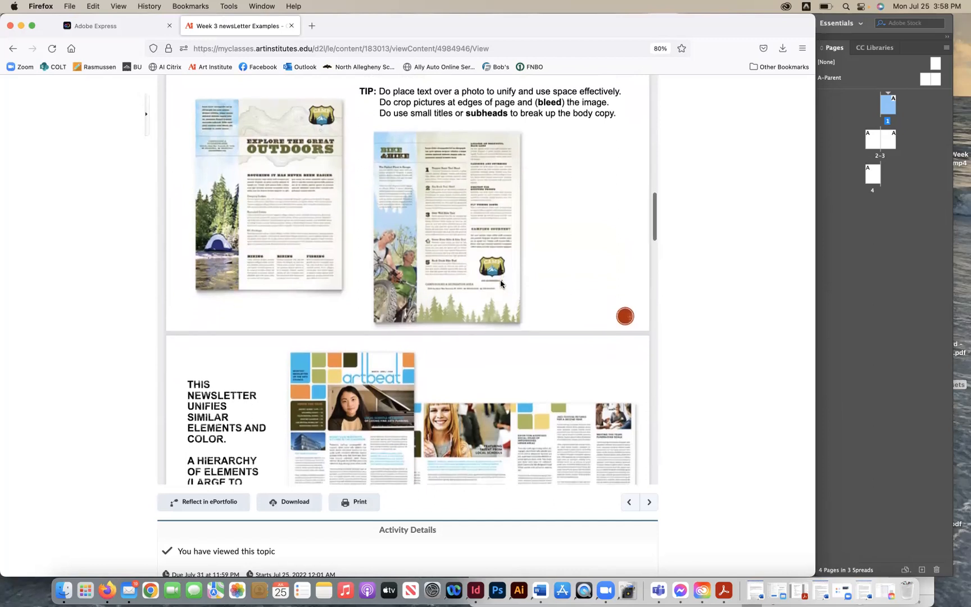
scroll(499, 283, down, 1)
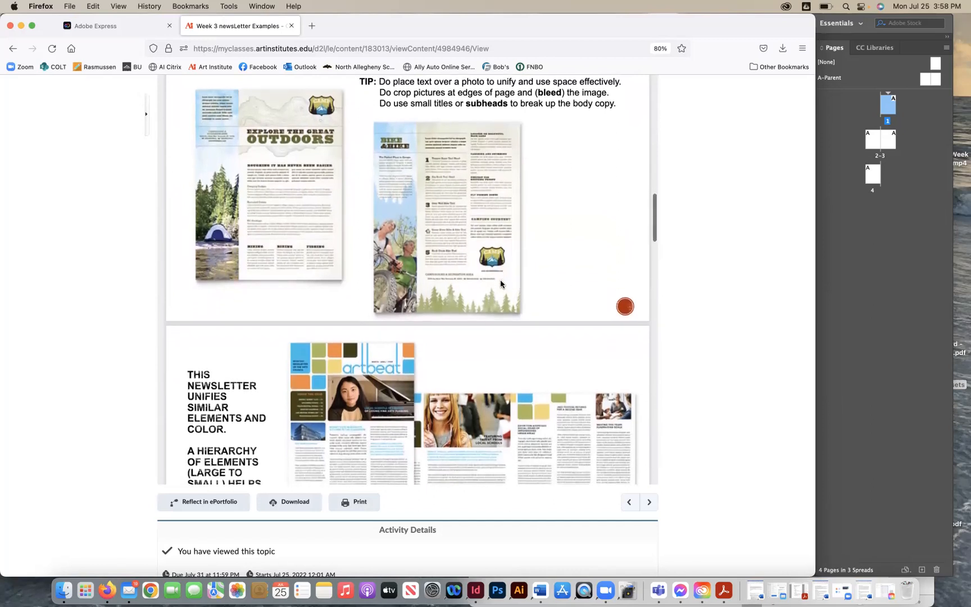
scroll(500, 284, down, 6)
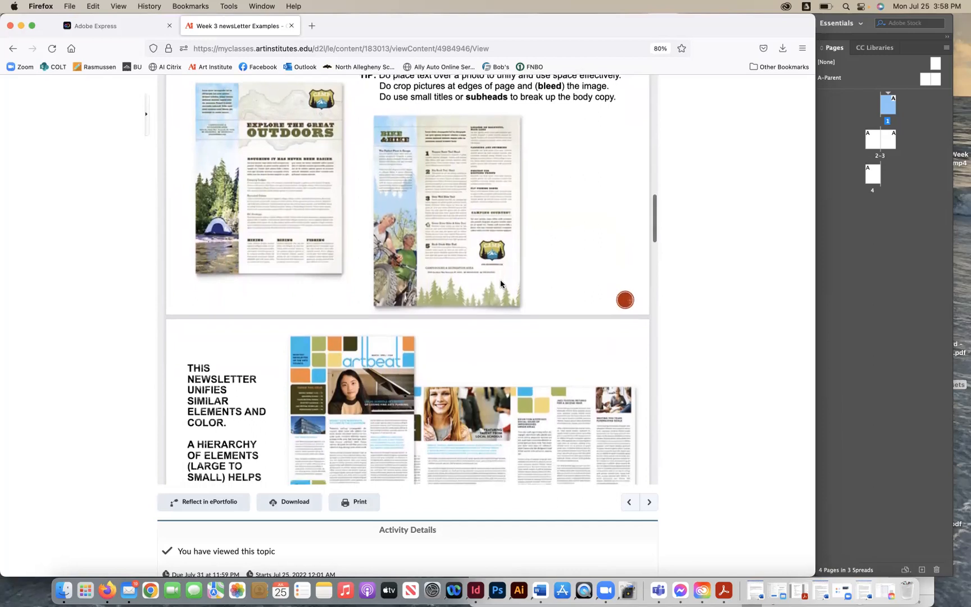
scroll(500, 284, down, 3)
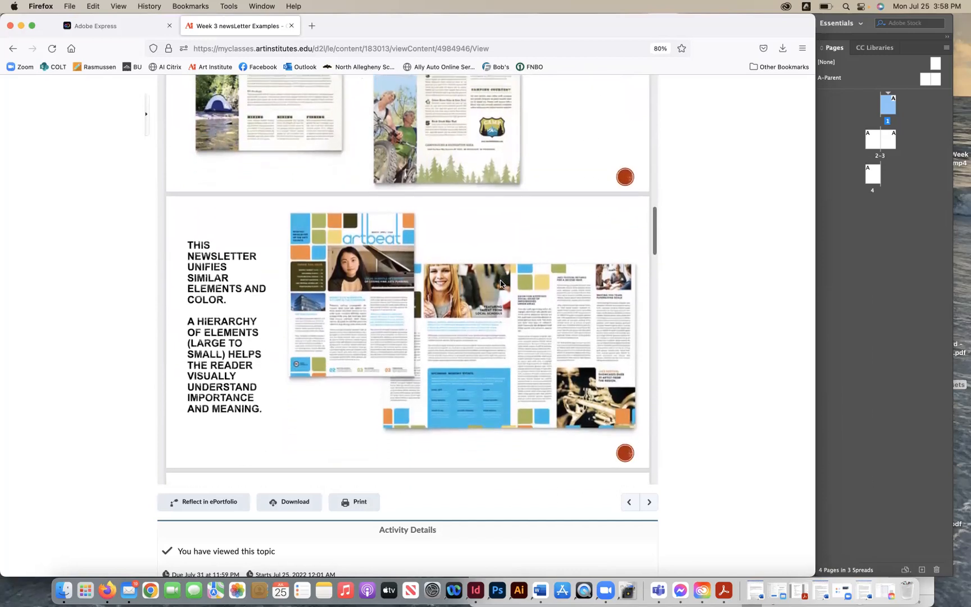
scroll(500, 283, down, 7)
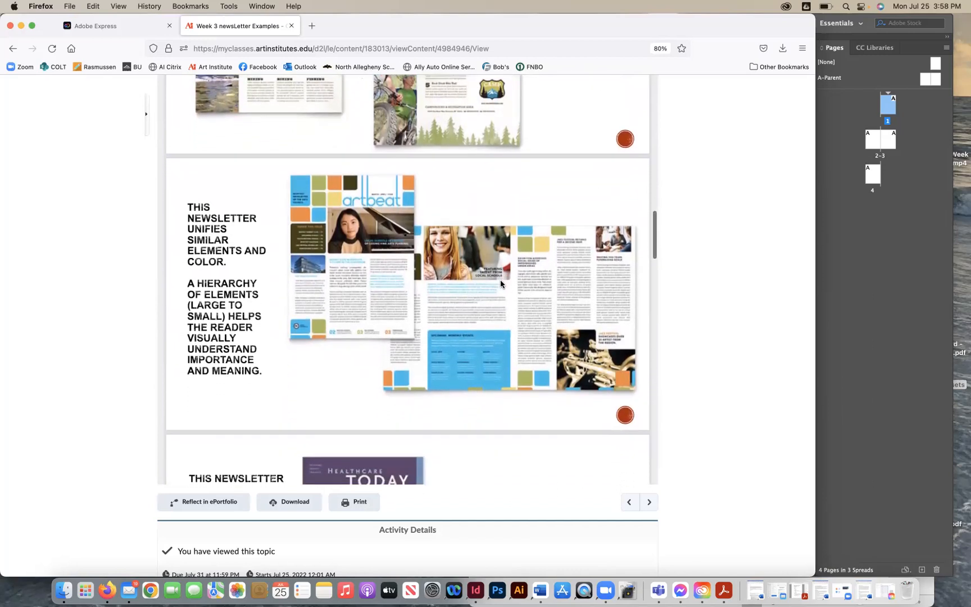
scroll(500, 284, down, 9)
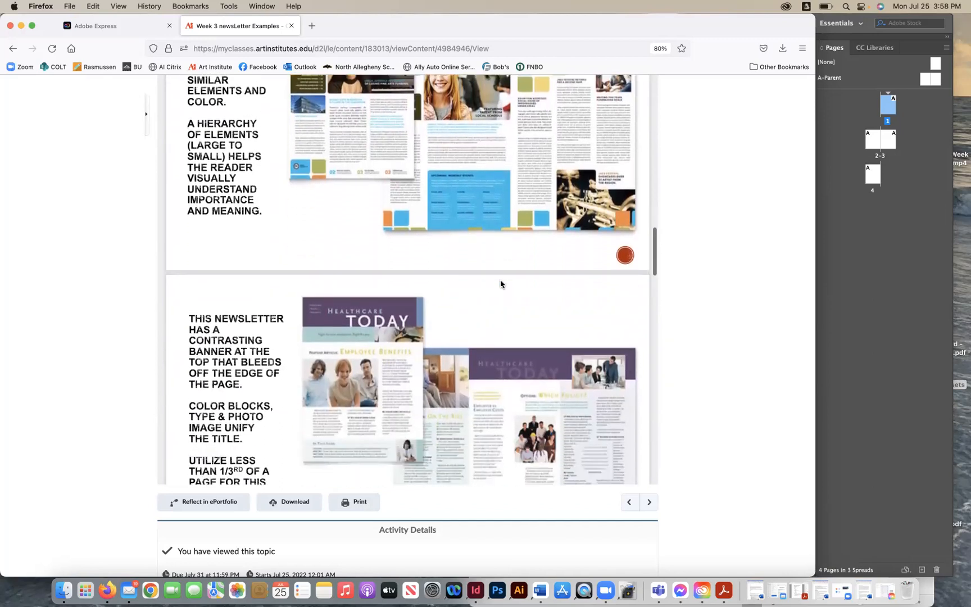
scroll(500, 283, down, 5)
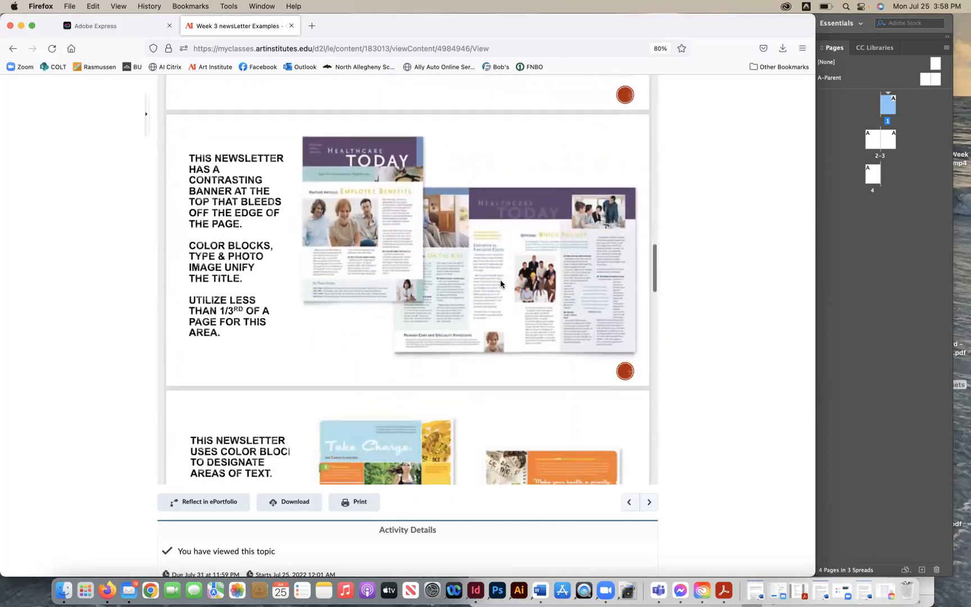
scroll(500, 284, down, 3)
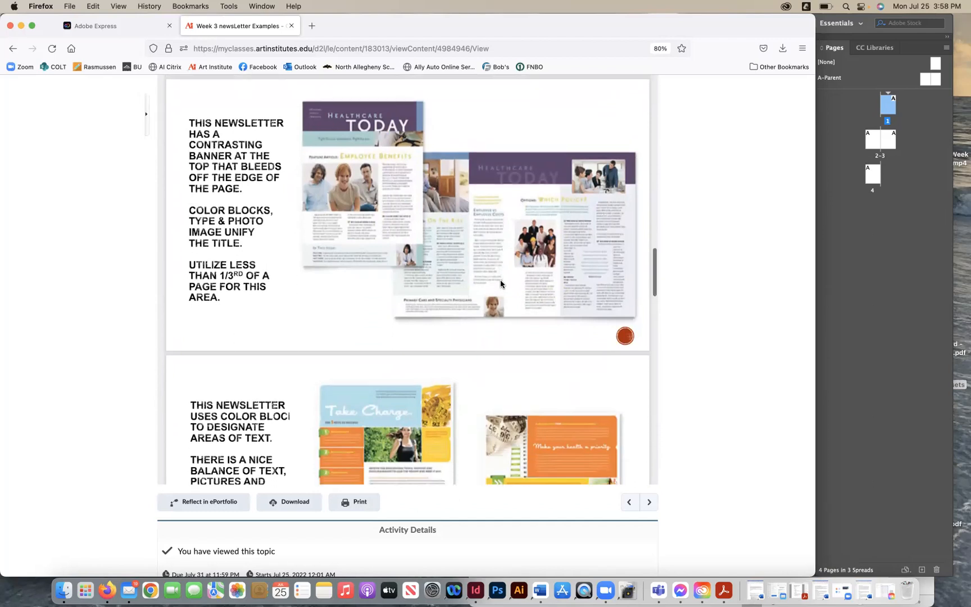
scroll(500, 283, down, 5)
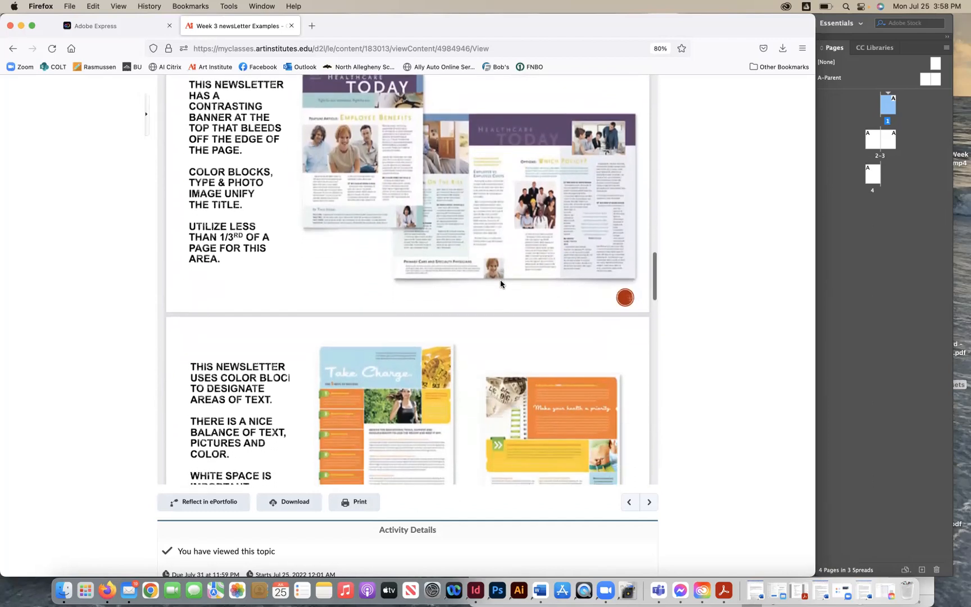
scroll(500, 281, down, 6)
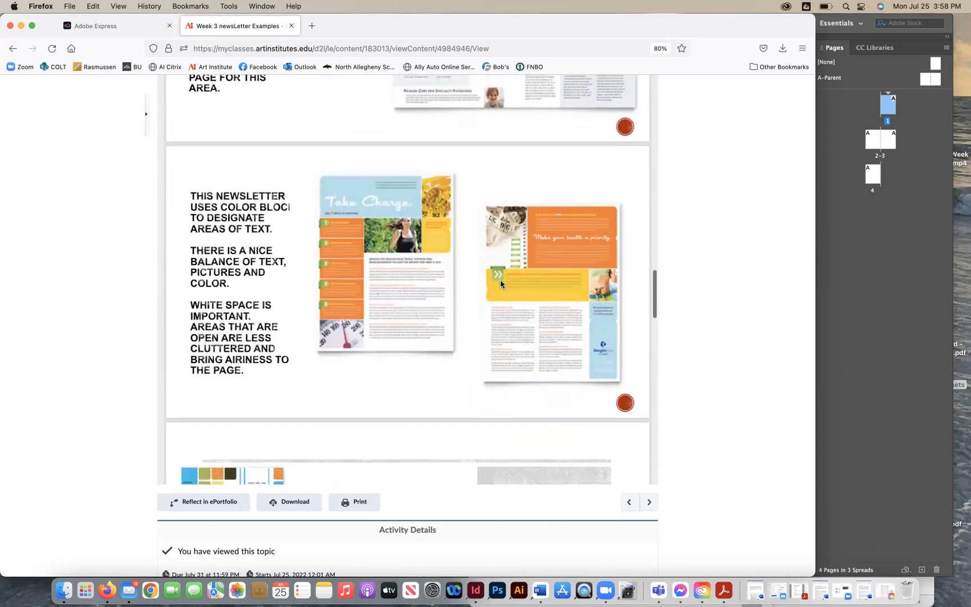
scroll(500, 281, down, 1)
scroll(500, 284, down, 1)
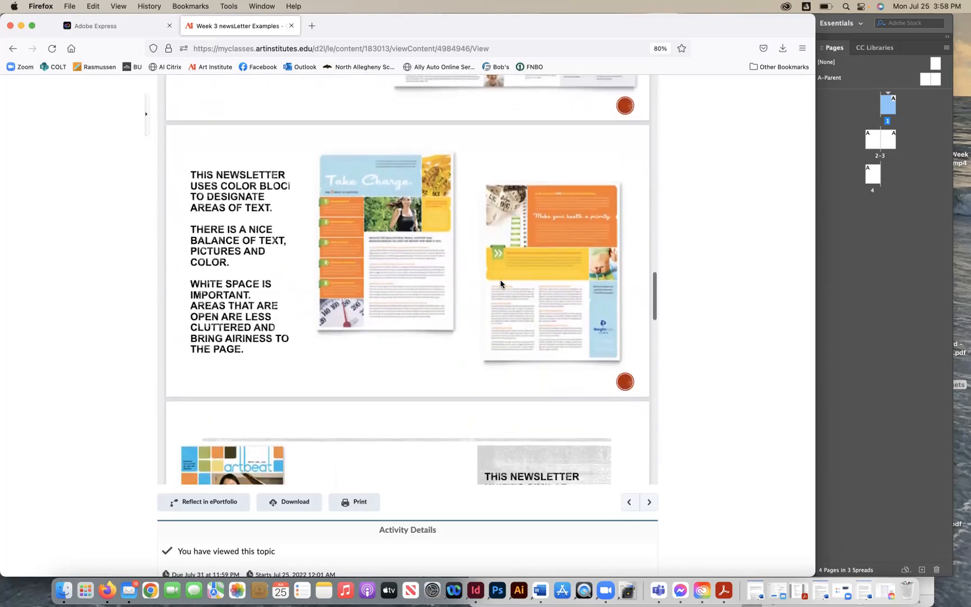
scroll(500, 284, down, 6)
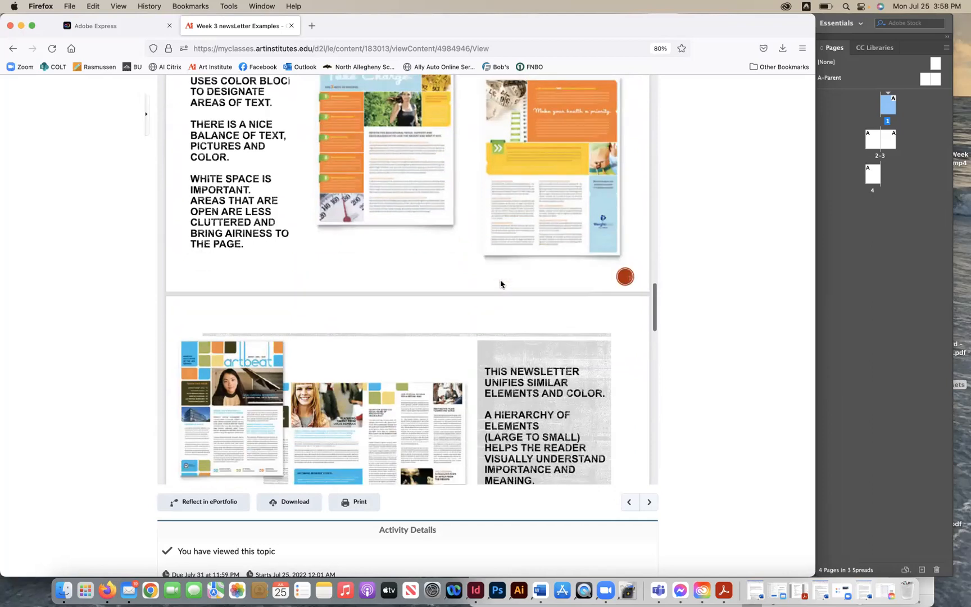
scroll(500, 284, down, 10)
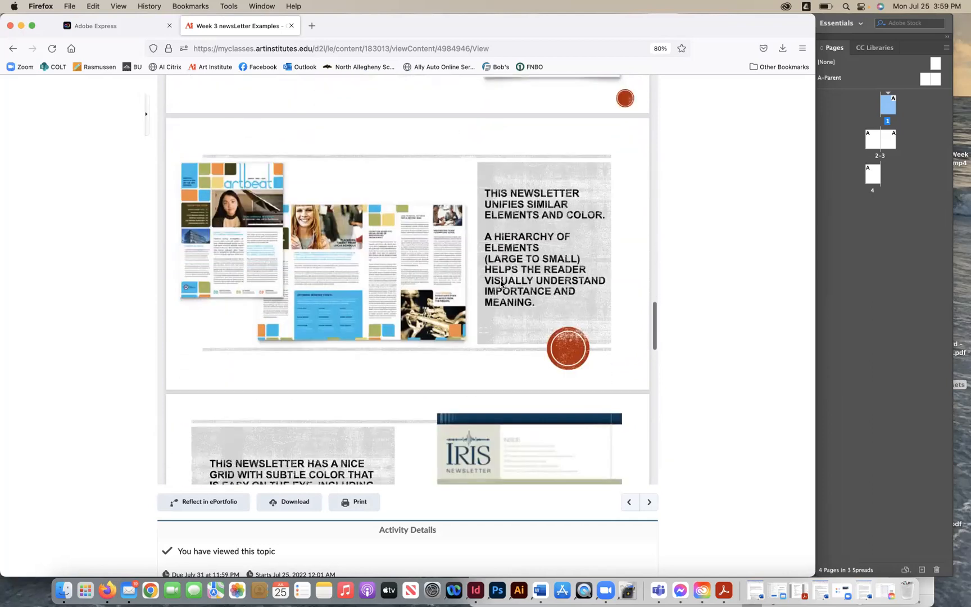
scroll(499, 284, down, 2)
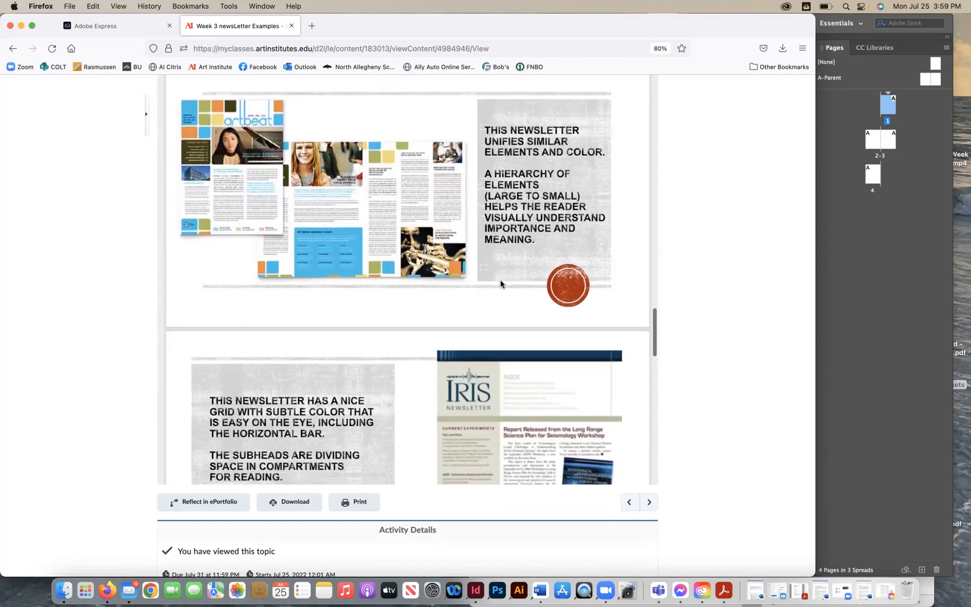
scroll(500, 283, down, 7)
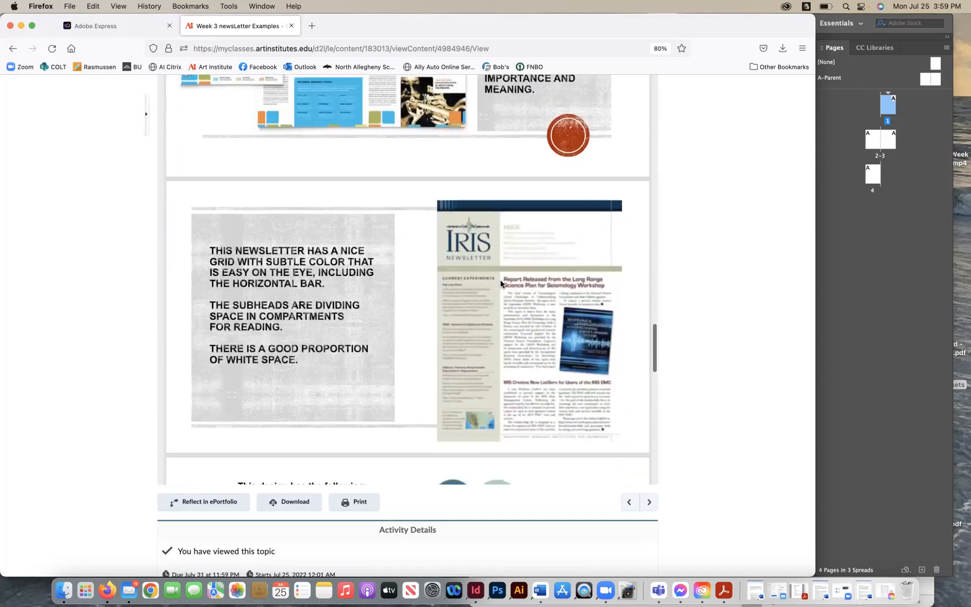
scroll(500, 282, down, 5)
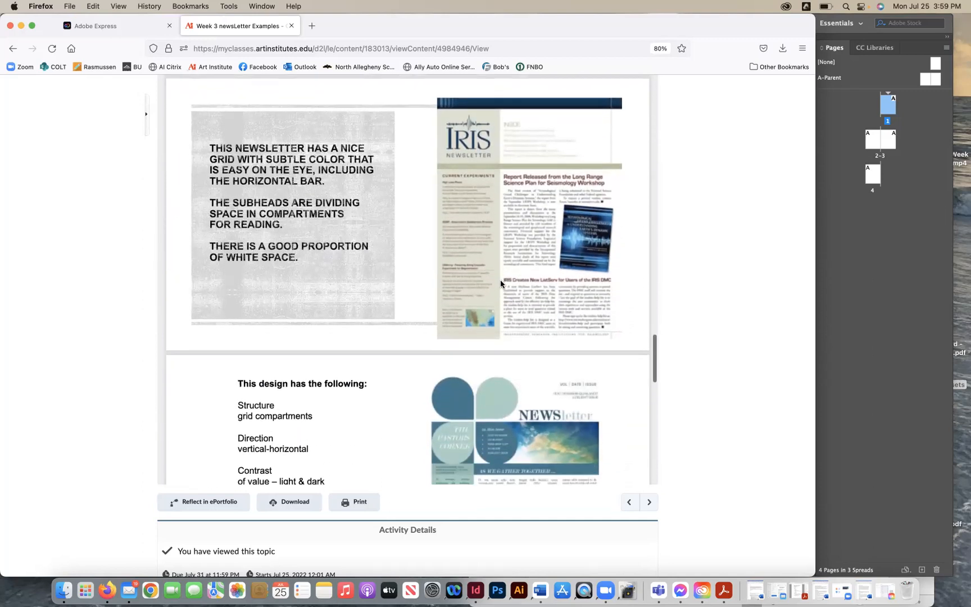
scroll(499, 284, down, 8)
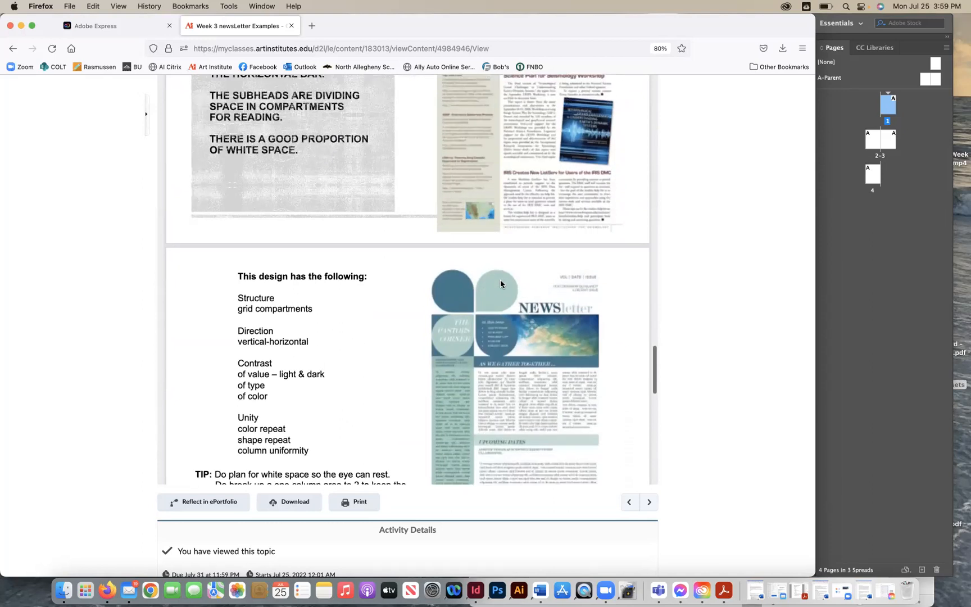
scroll(500, 284, down, 2)
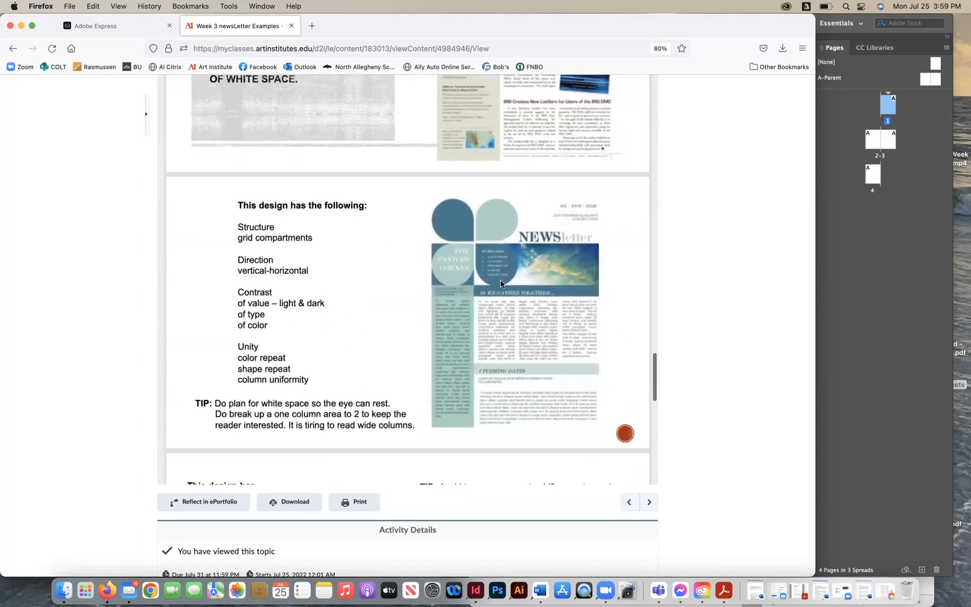
scroll(500, 284, down, 1)
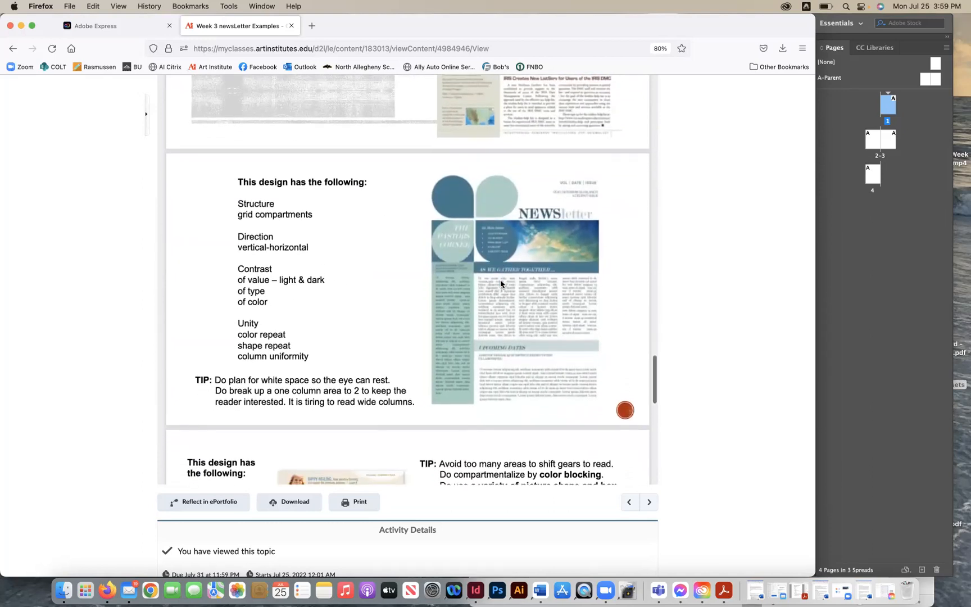
scroll(500, 284, down, 1)
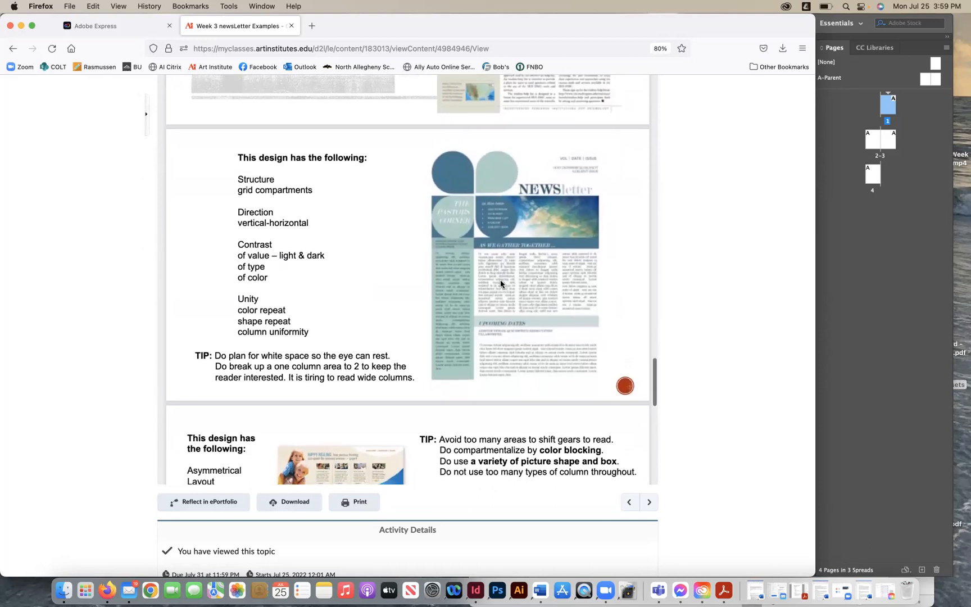
scroll(499, 284, down, 1)
scroll(500, 282, down, 5)
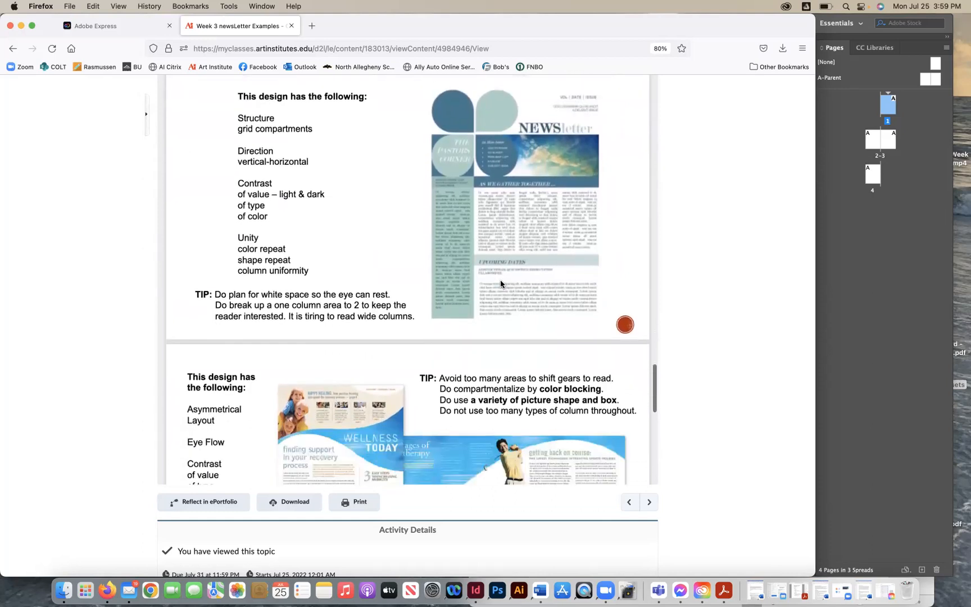
scroll(501, 283, down, 3)
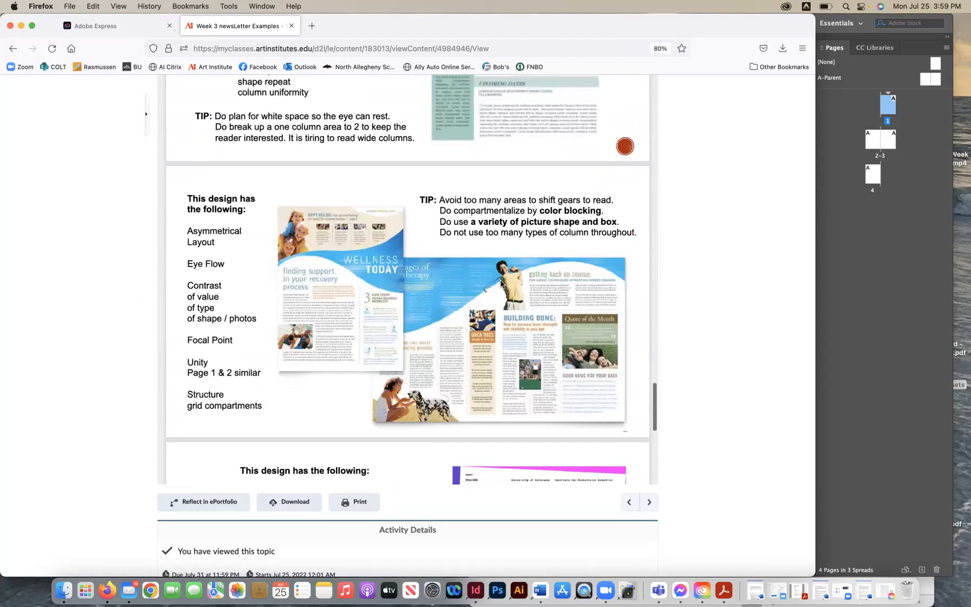
scroll(500, 283, down, 3)
scroll(500, 283, down, 15)
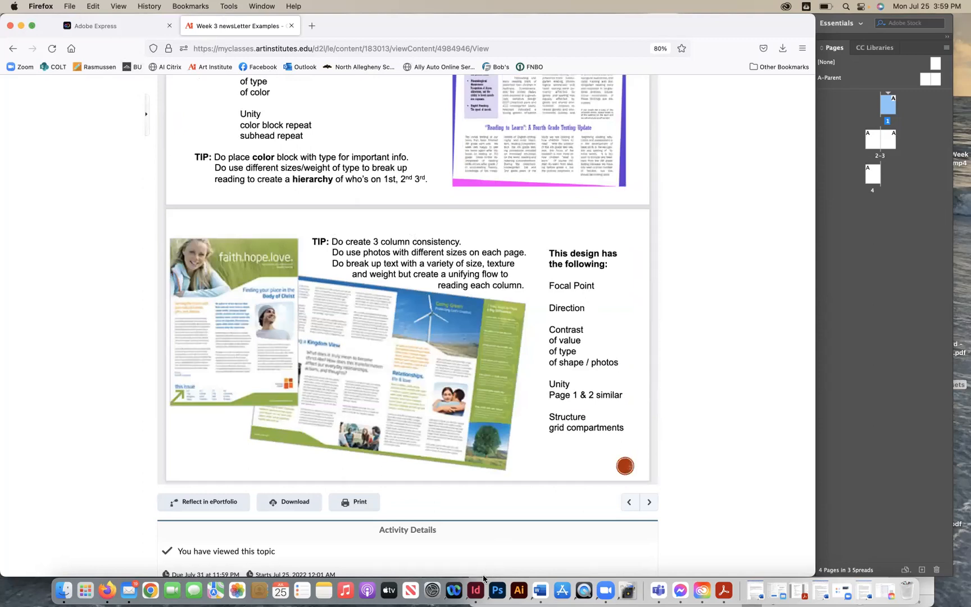
- Return to InDesign and drag a horizontal ruler guide onto page 1 at about 3 in
click(478, 589)
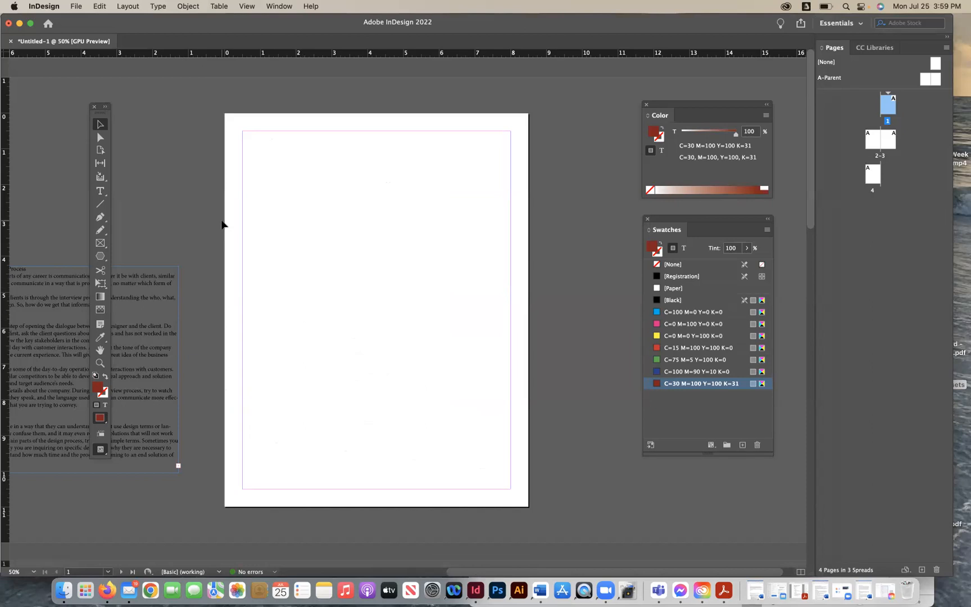
click(100, 217)
click(100, 125)
click(247, 6)
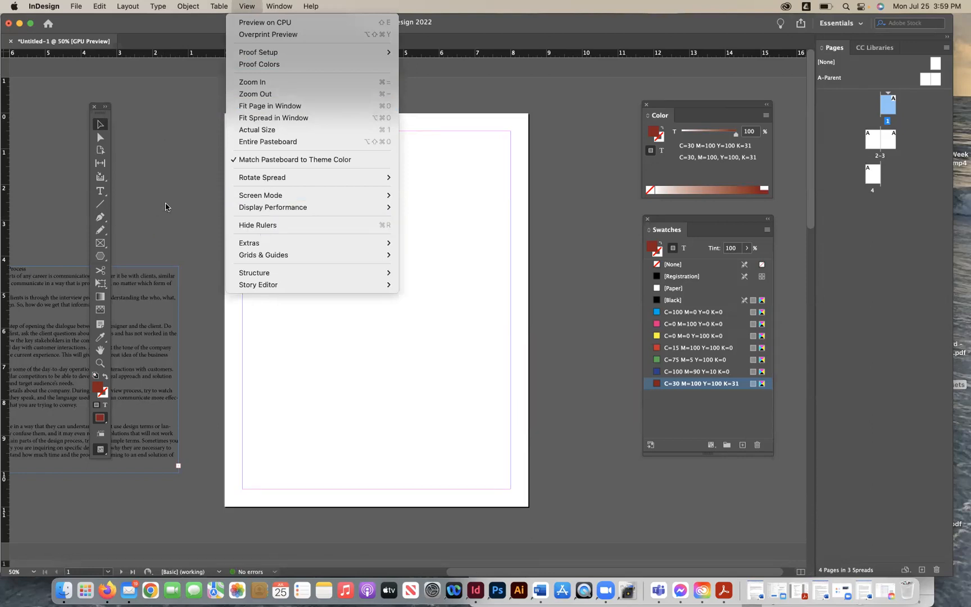
click(163, 190)
drag(110, 59, 117, 221)
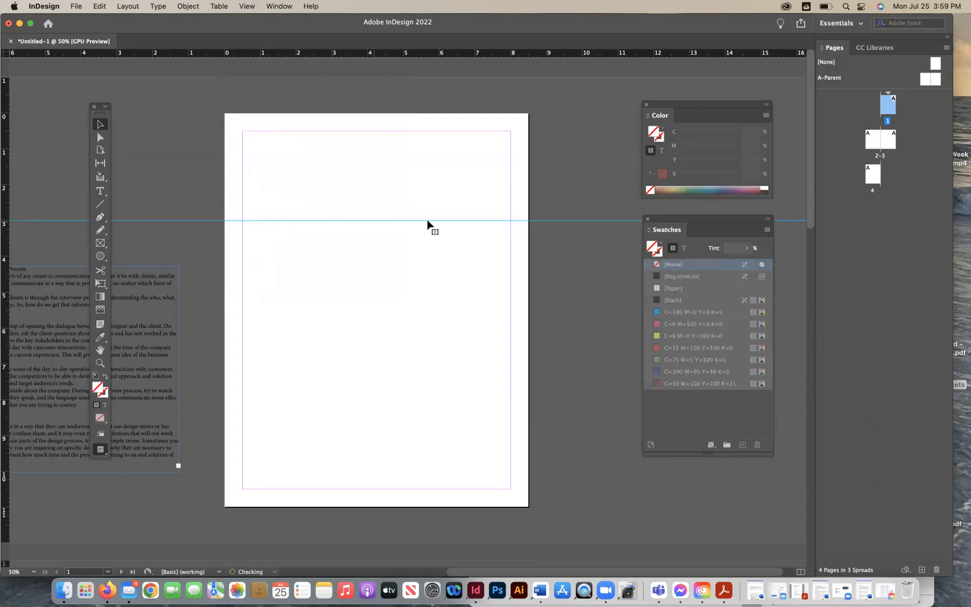
click(333, 159)
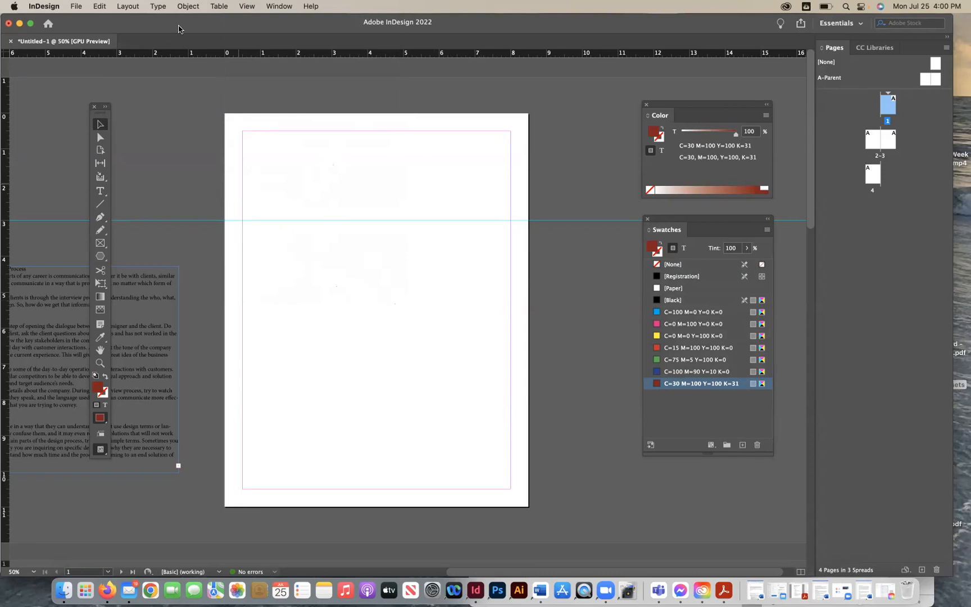
- Set page 1 to 3 columns in Margins and Columns
click(130, 6)
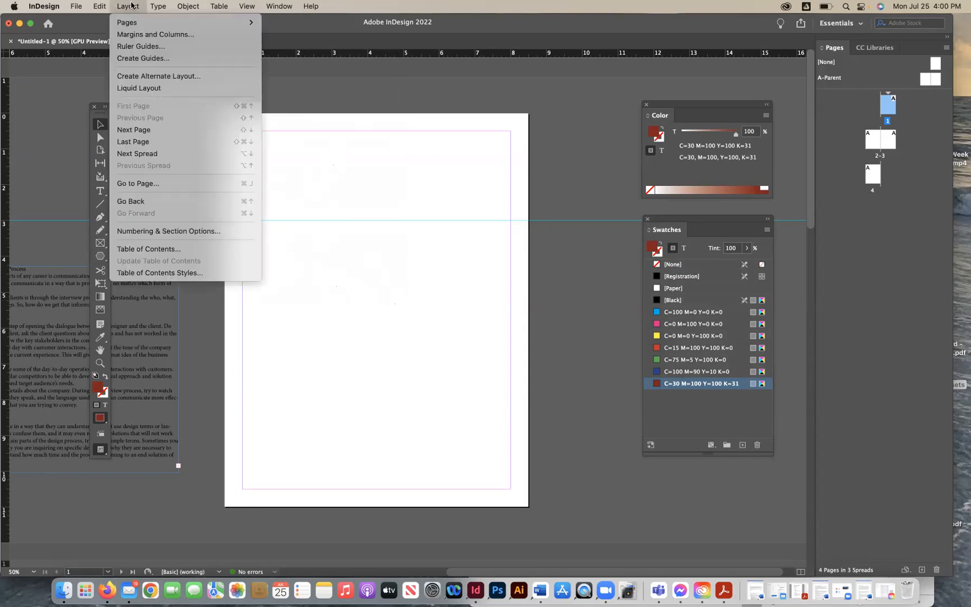
click(132, 34)
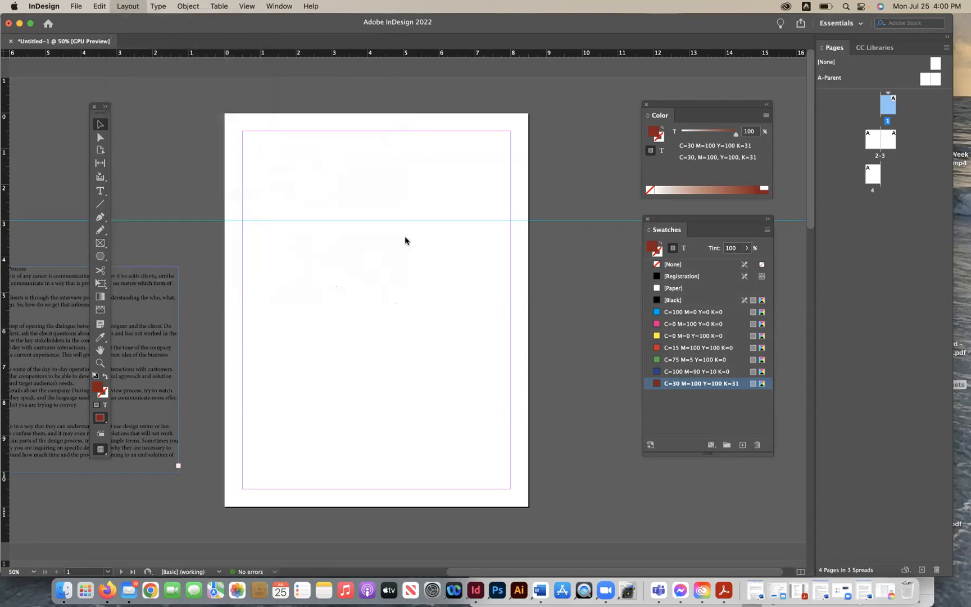
click(517, 213)
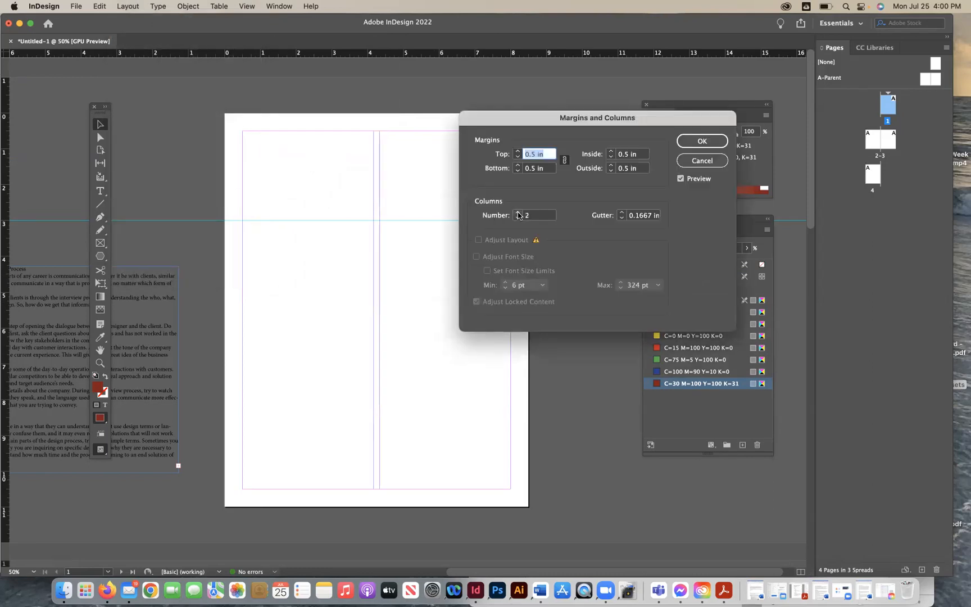
click(517, 213)
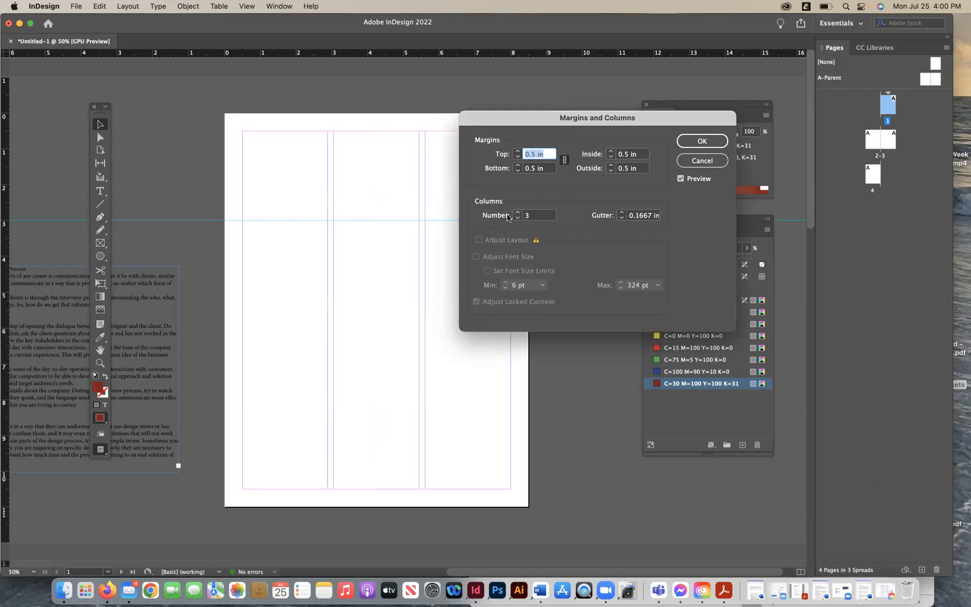
click(695, 141)
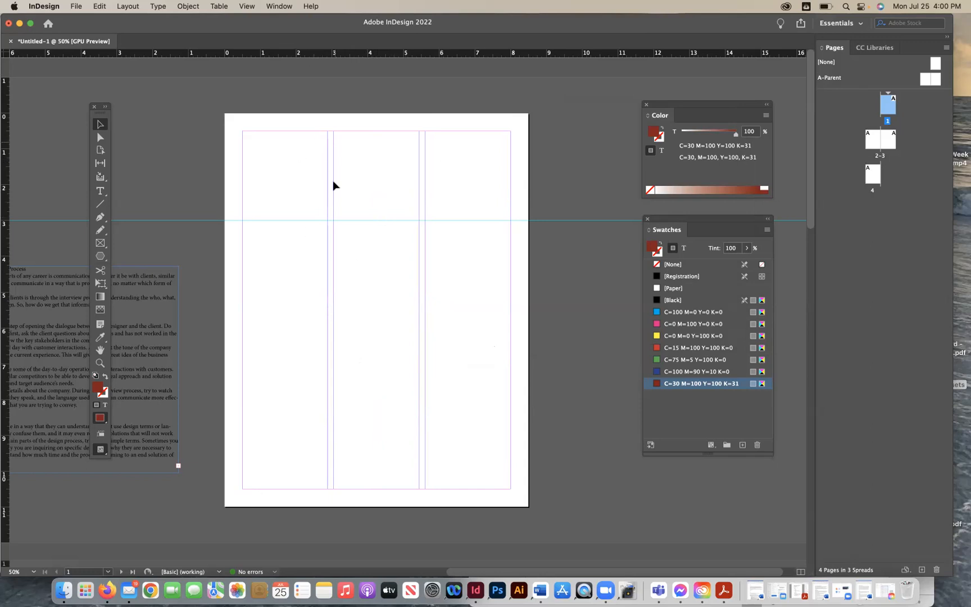
- Move the horizontal guide down to about 4 in and add a vertical ruler guide along the first column's right edge
drag(238, 225, 239, 232)
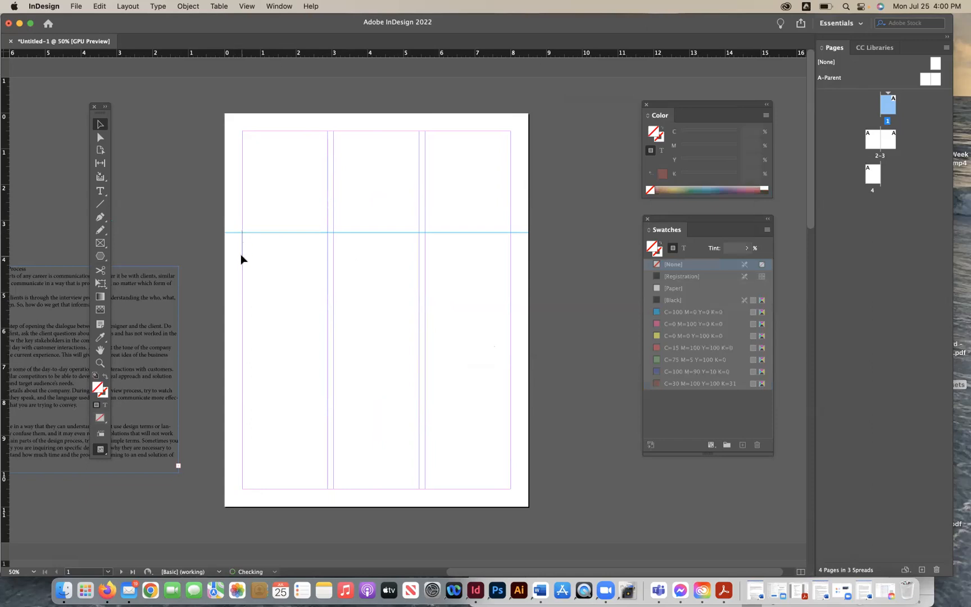
drag(323, 235, 319, 256)
click(353, 277)
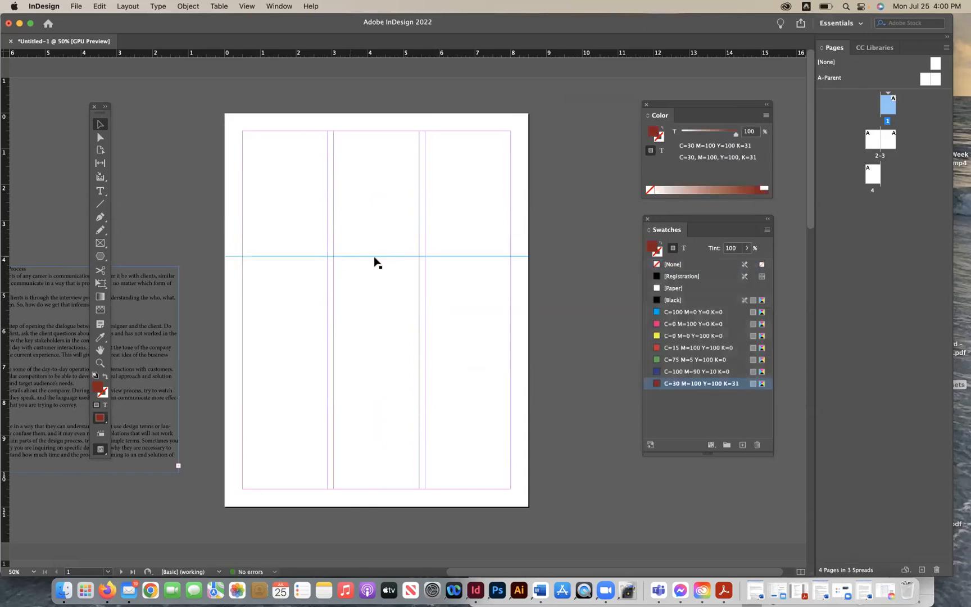
drag(6, 299, 326, 314)
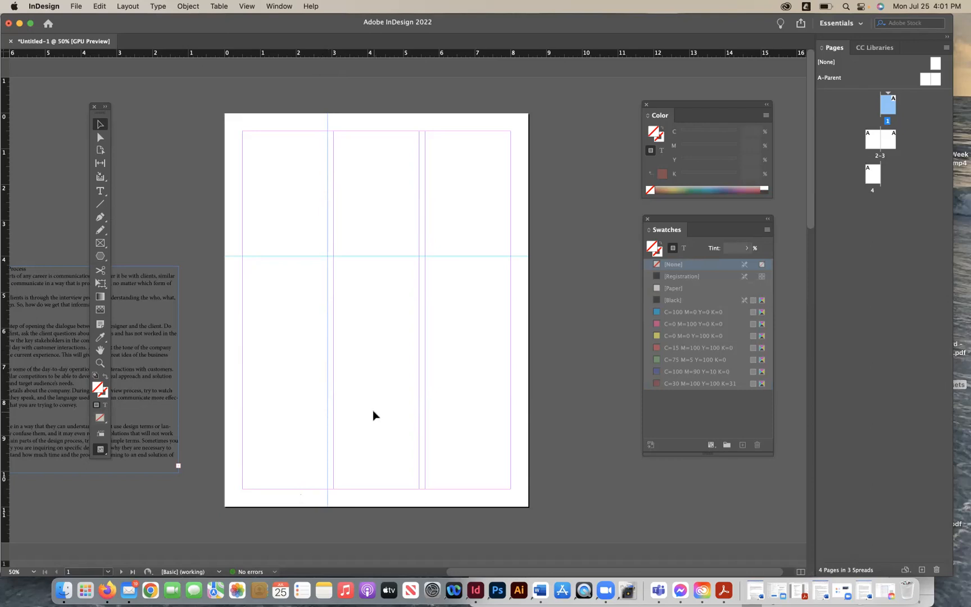
- Go to the pages 2–3 spread and scroll through the document's pages
double_click(884, 110)
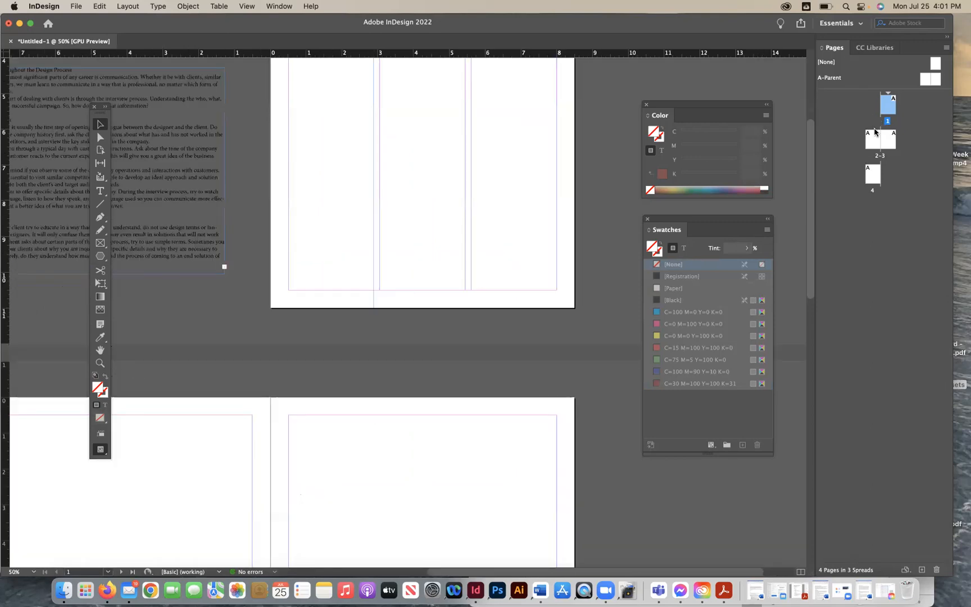
double_click(873, 141)
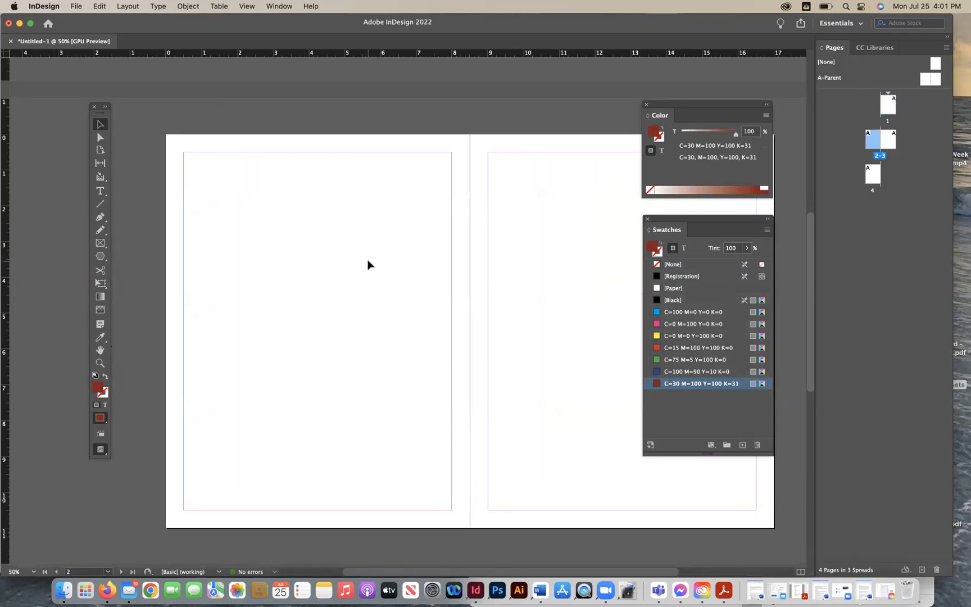
scroll(233, 183, up, 10)
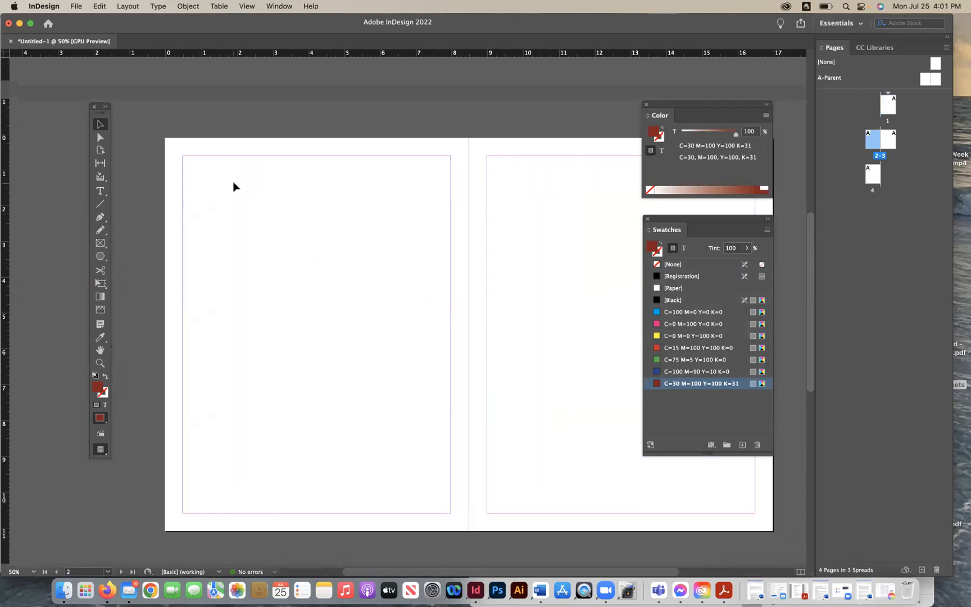
scroll(449, 156, down, 5)
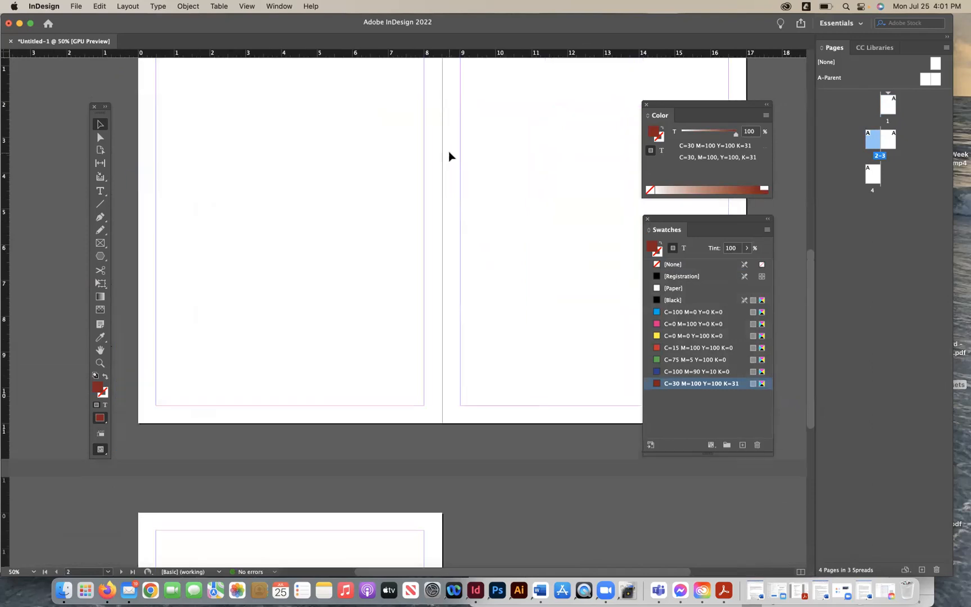
scroll(399, 147, up, 6)
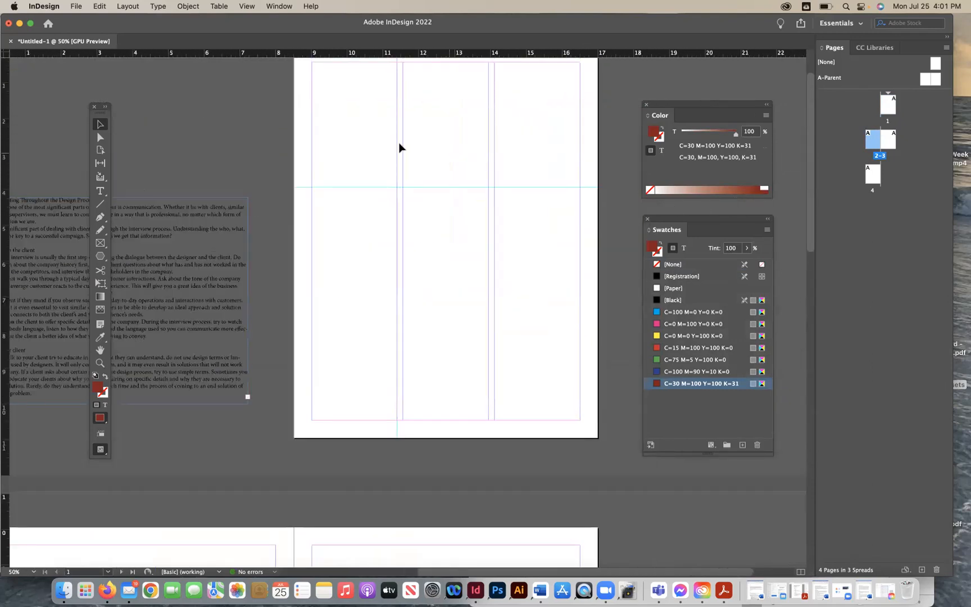
- Turn off Facing Pages in Document Setup
click(85, 8)
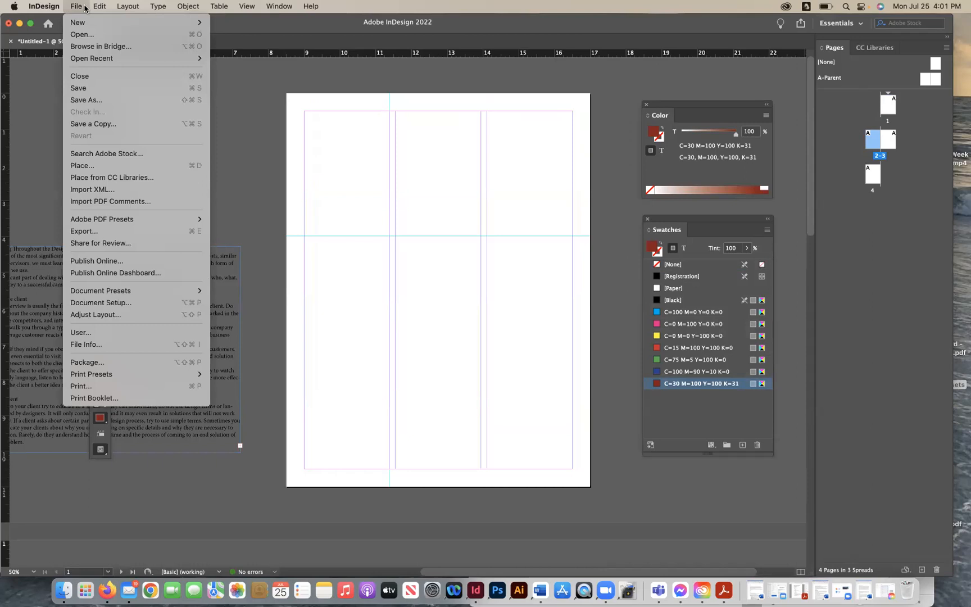
click(82, 7)
key(super+minus)
key(super+minus)
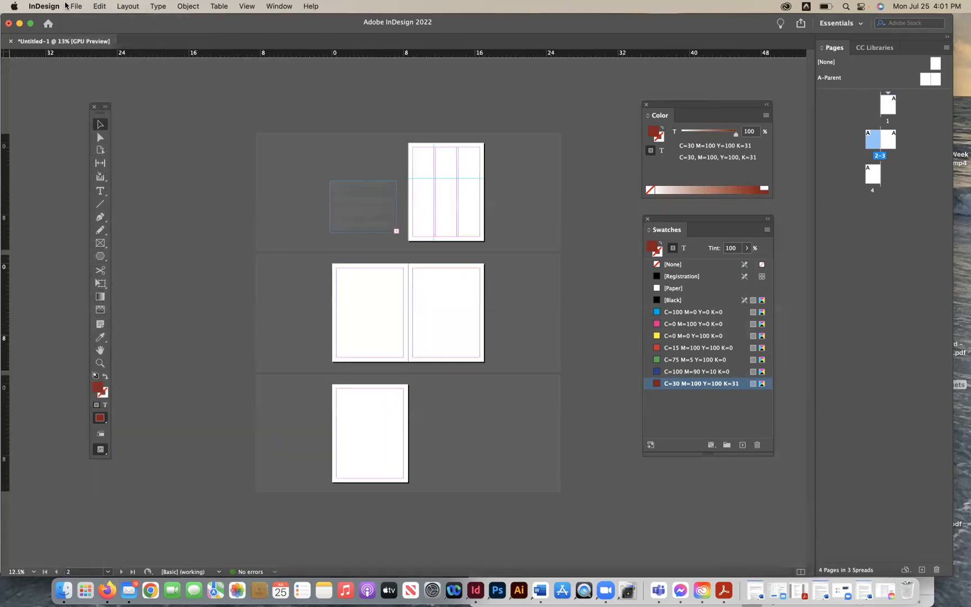
click(76, 7)
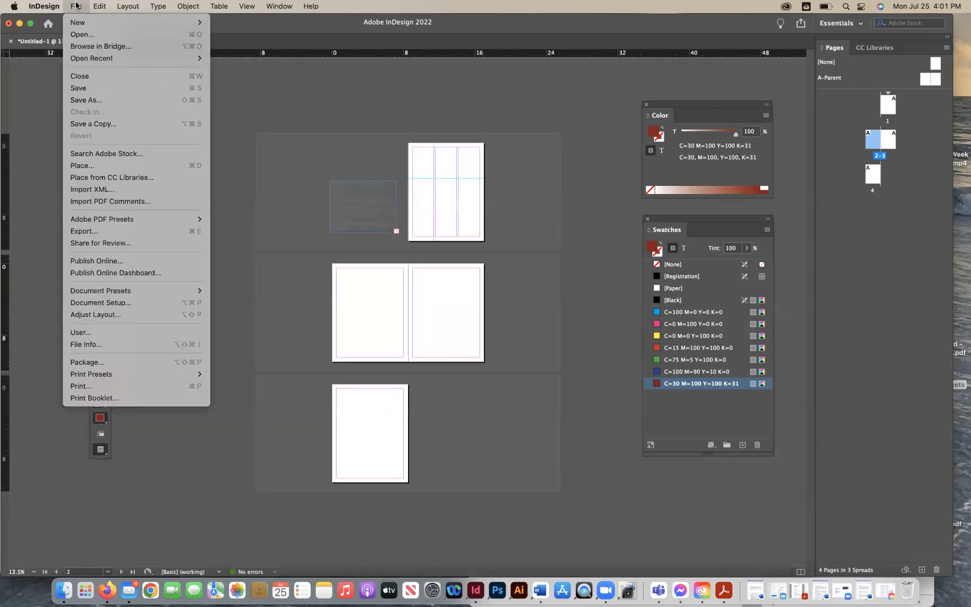
click(102, 302)
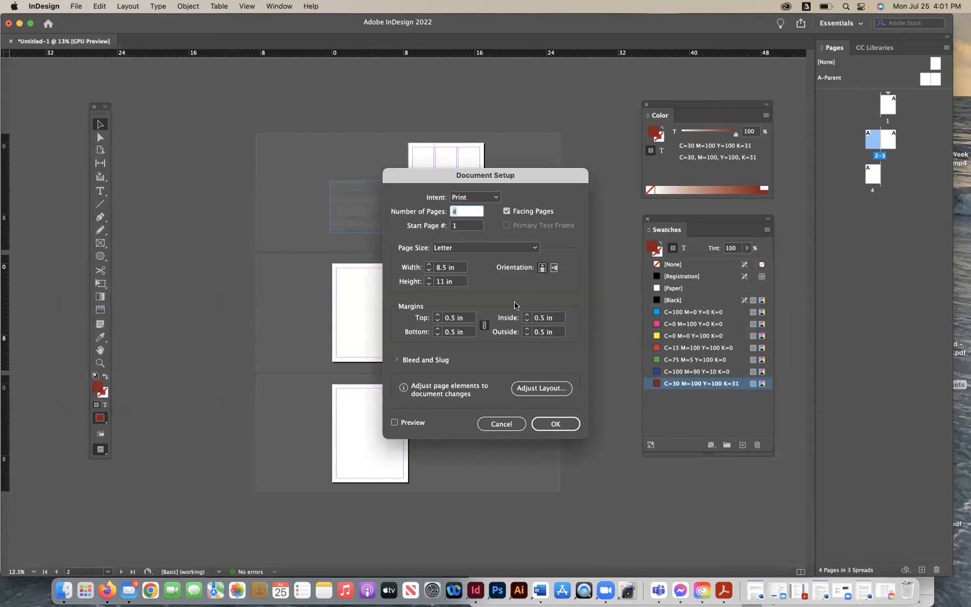
click(506, 211)
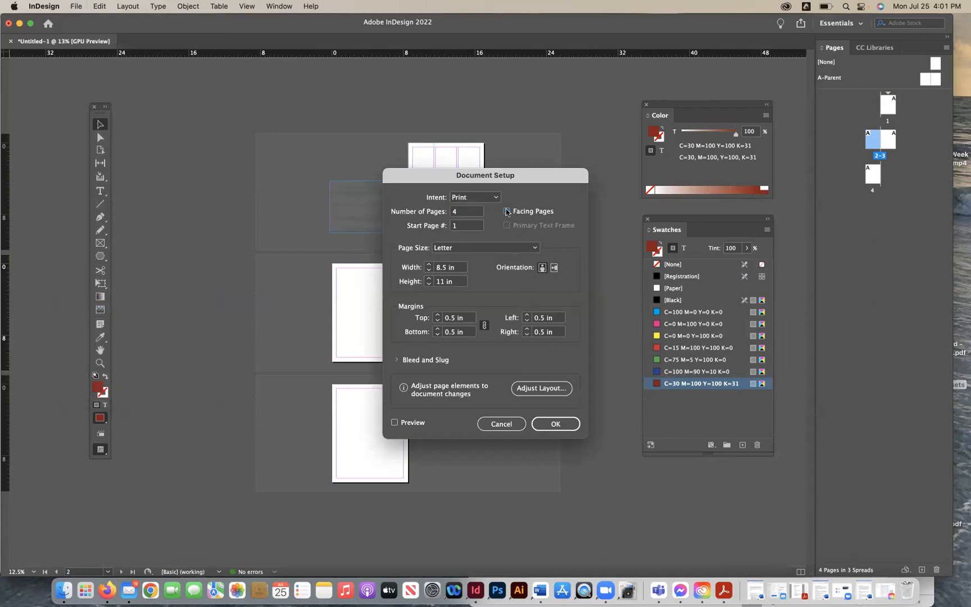
click(557, 424)
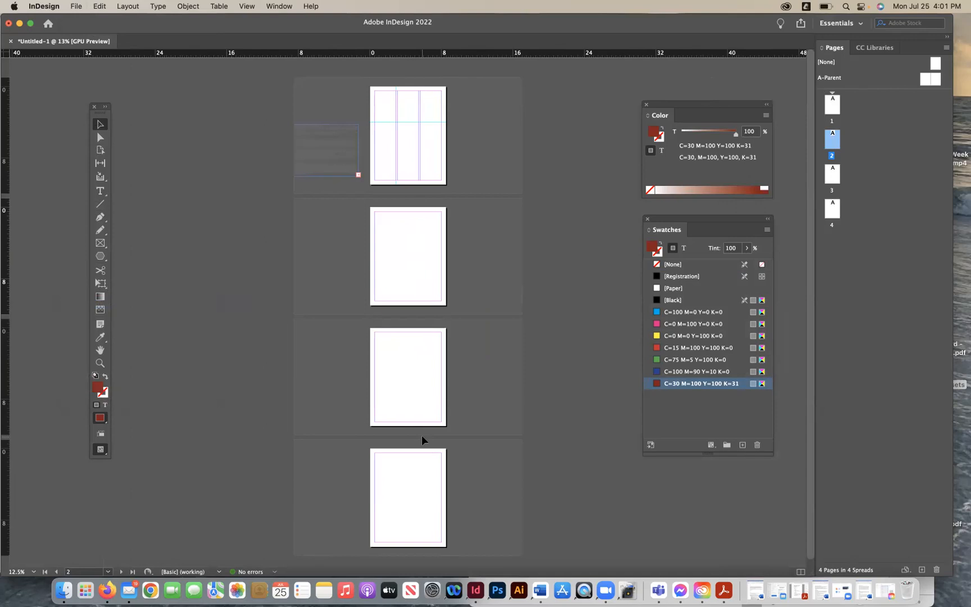
- Turn Facing Pages back on in Document Setup
click(74, 7)
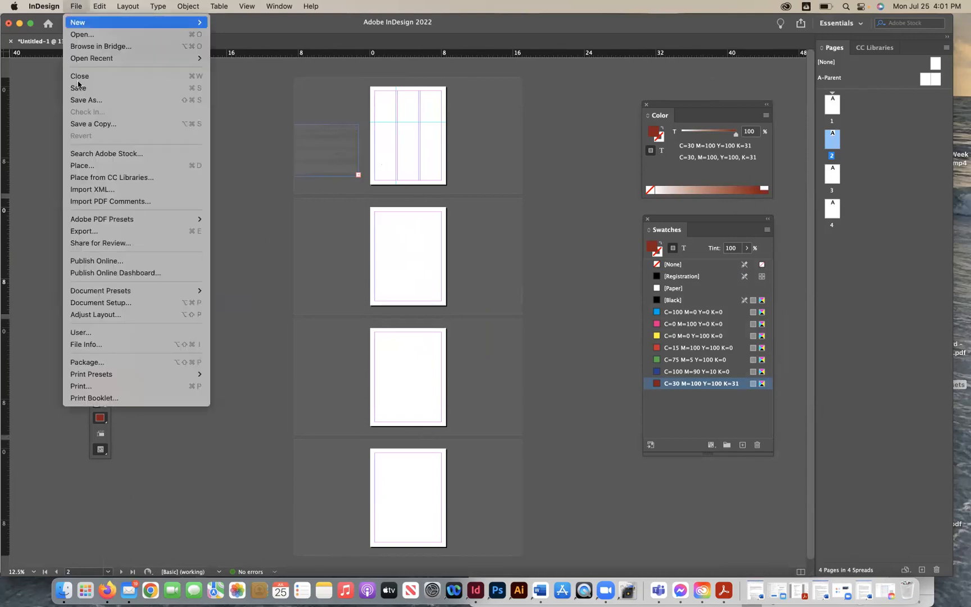
click(102, 302)
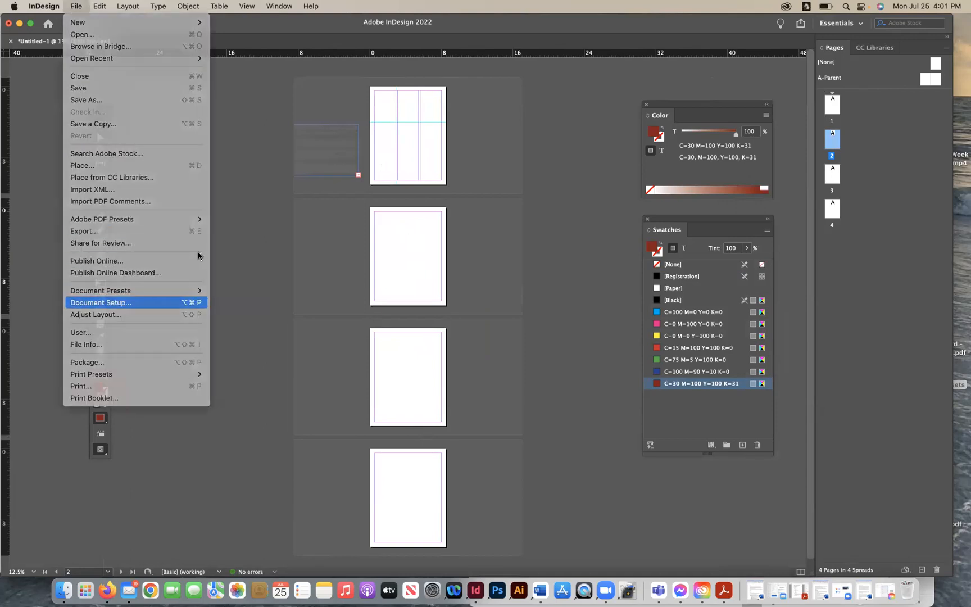
click(506, 211)
click(564, 428)
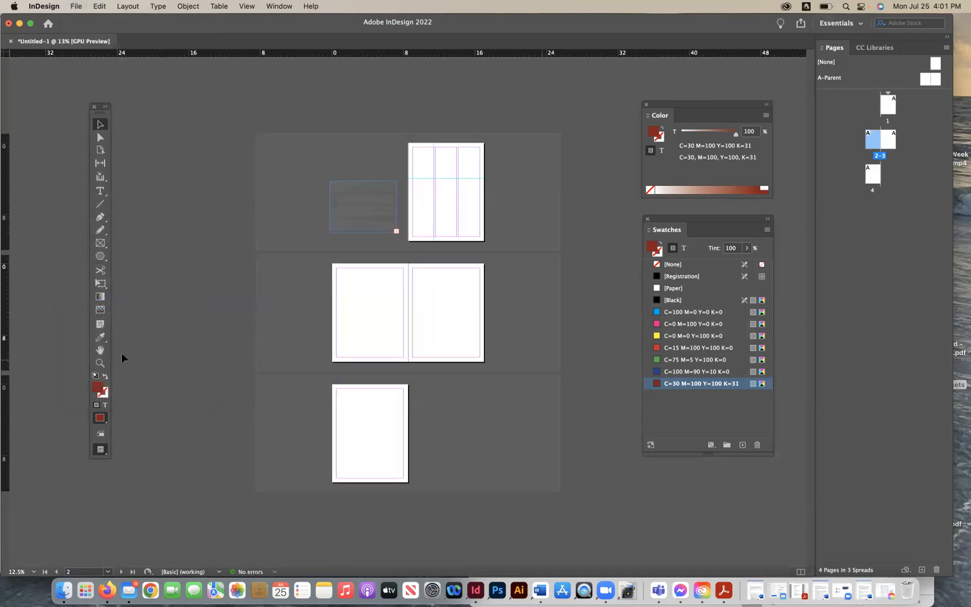
- Zoom into the 2–3 spread and drag a horizontal ruler guide onto page 2 at about 1.5 in
click(100, 362)
click(429, 312)
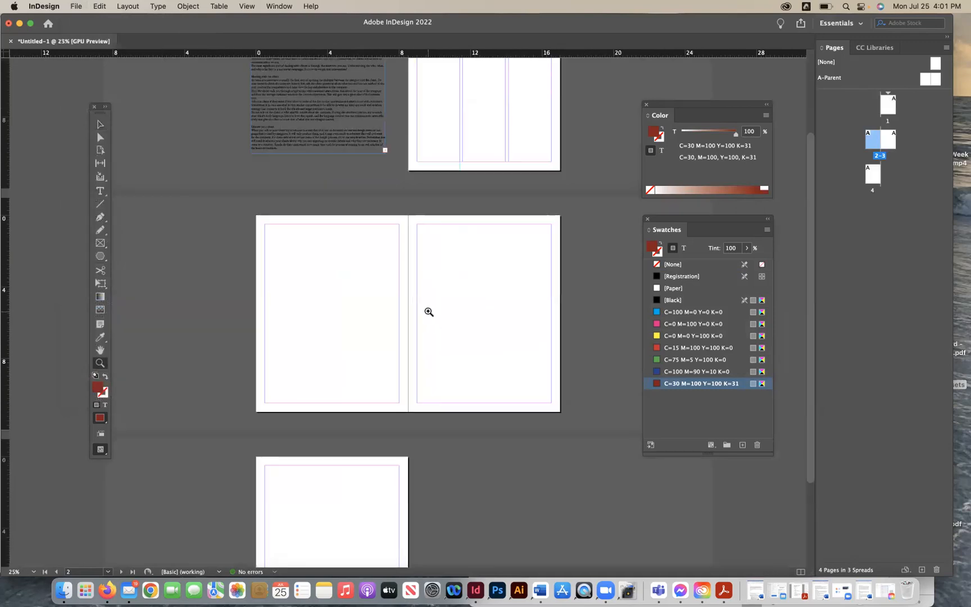
click(370, 313)
click(101, 123)
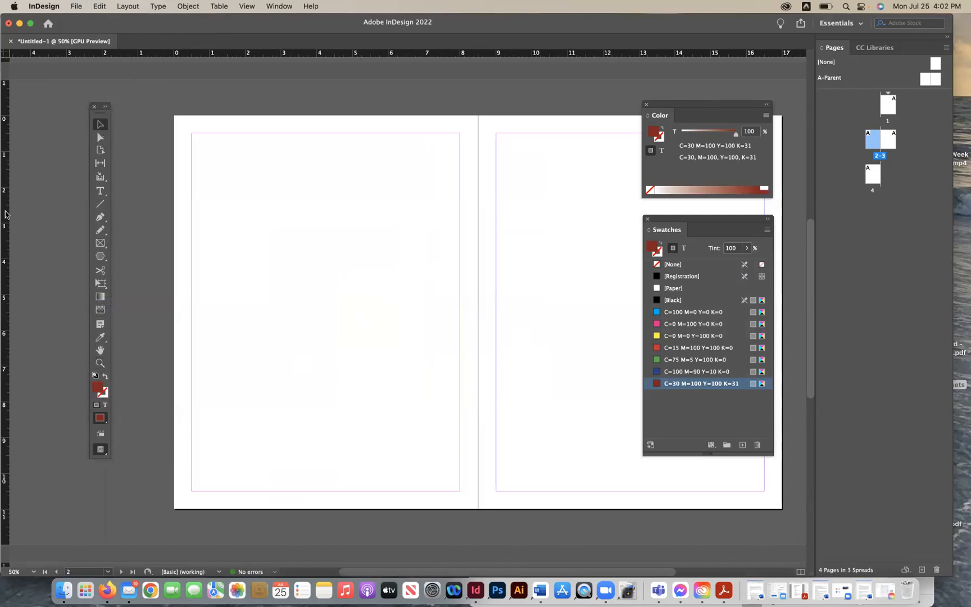
drag(273, 58, 339, 169)
drag(9, 230, 5, 180)
click(395, 228)
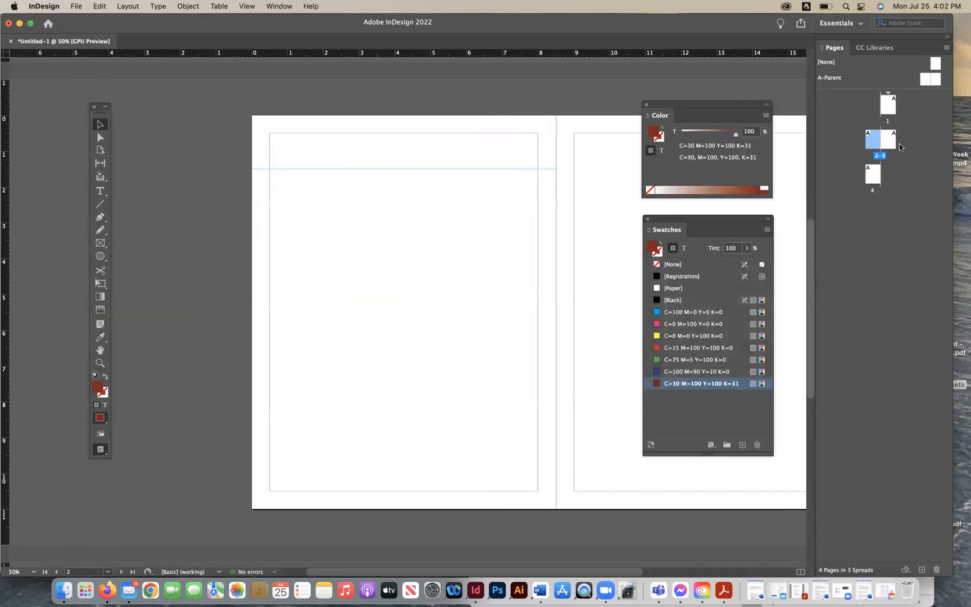
- Set the pages 2–3 spread to 2 columns in Margins and Columns
double_click(873, 140)
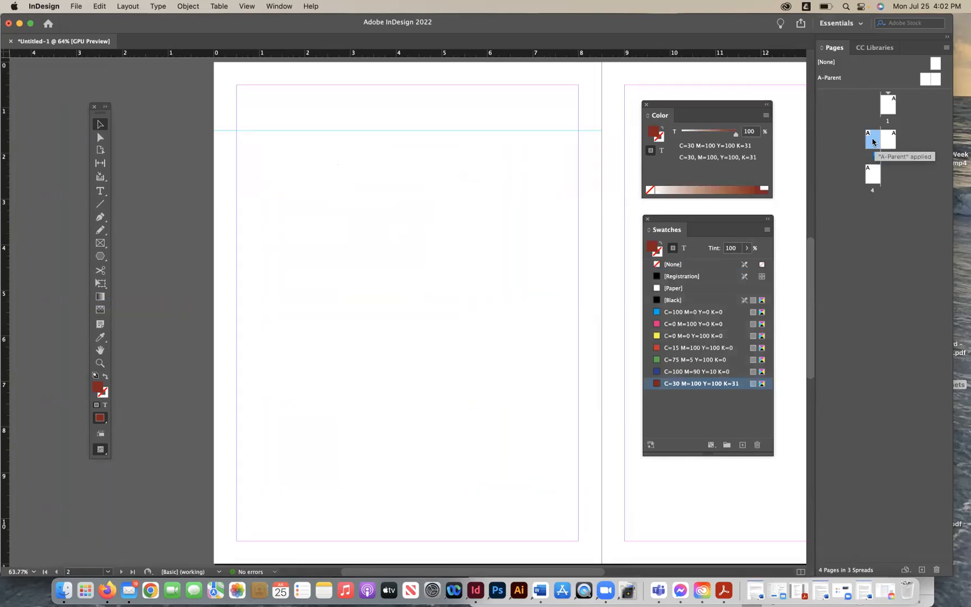
scroll(455, 253, right, 3)
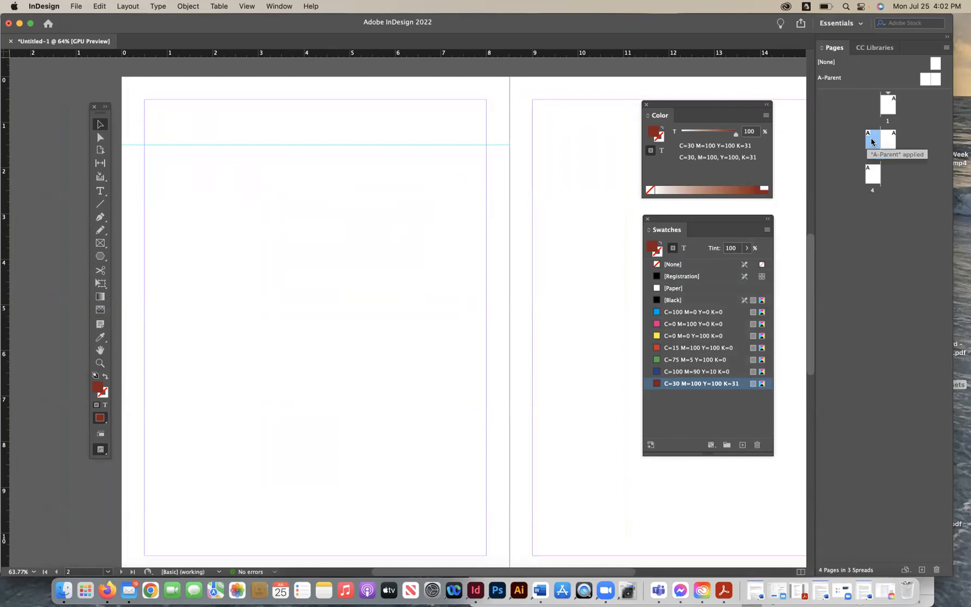
click(192, 7)
mouse_move(127, 7)
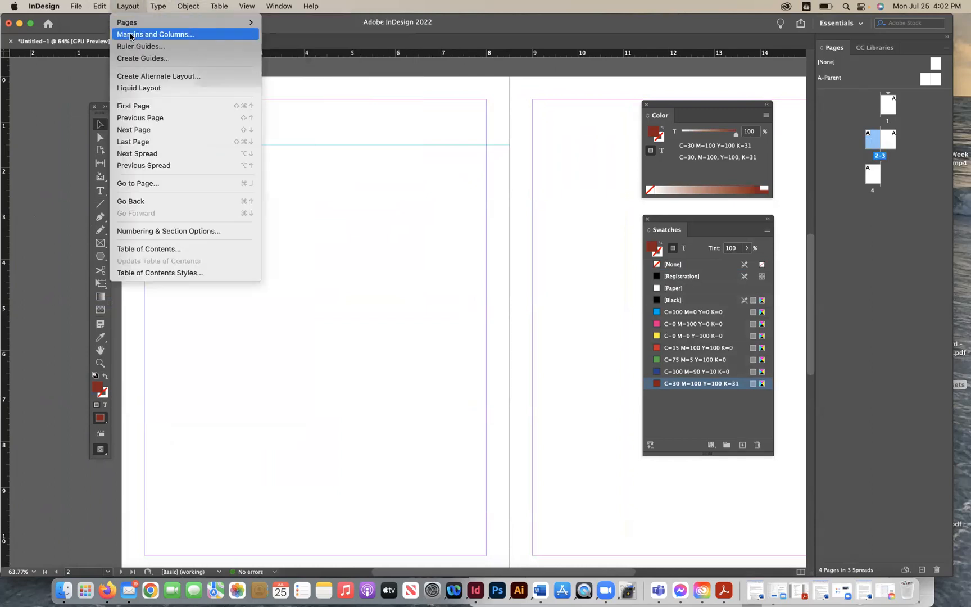
click(155, 34)
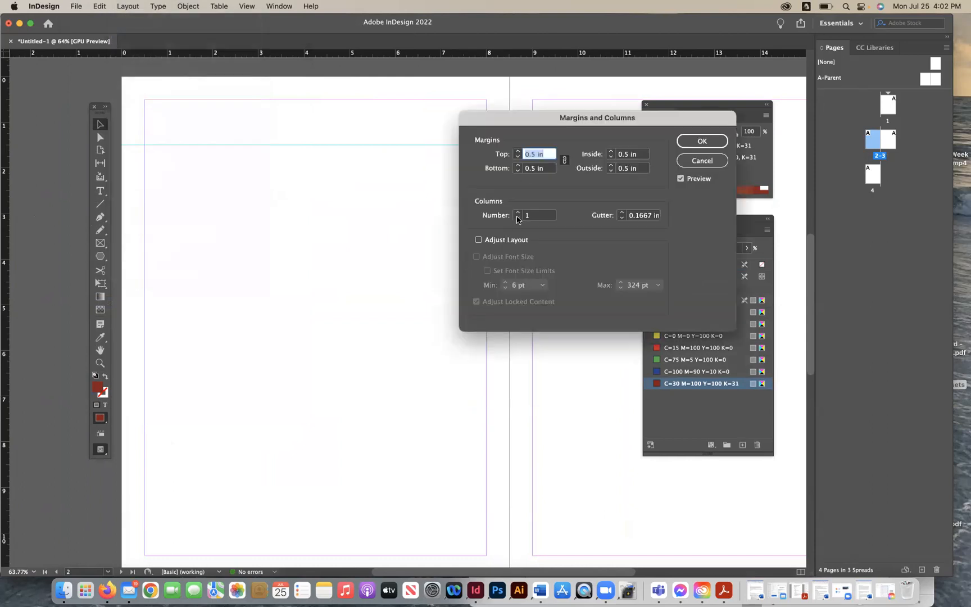
click(517, 213)
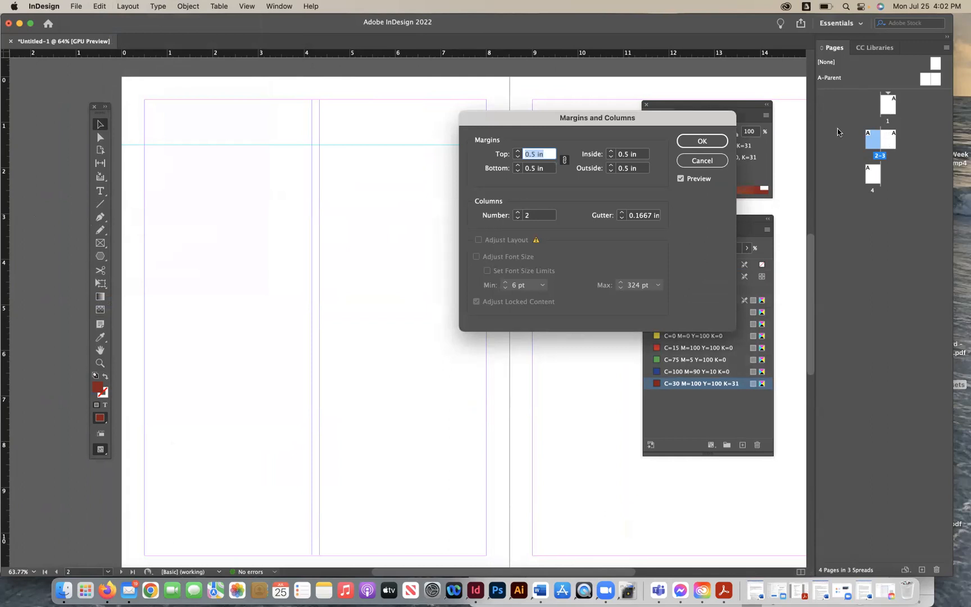
click(702, 141)
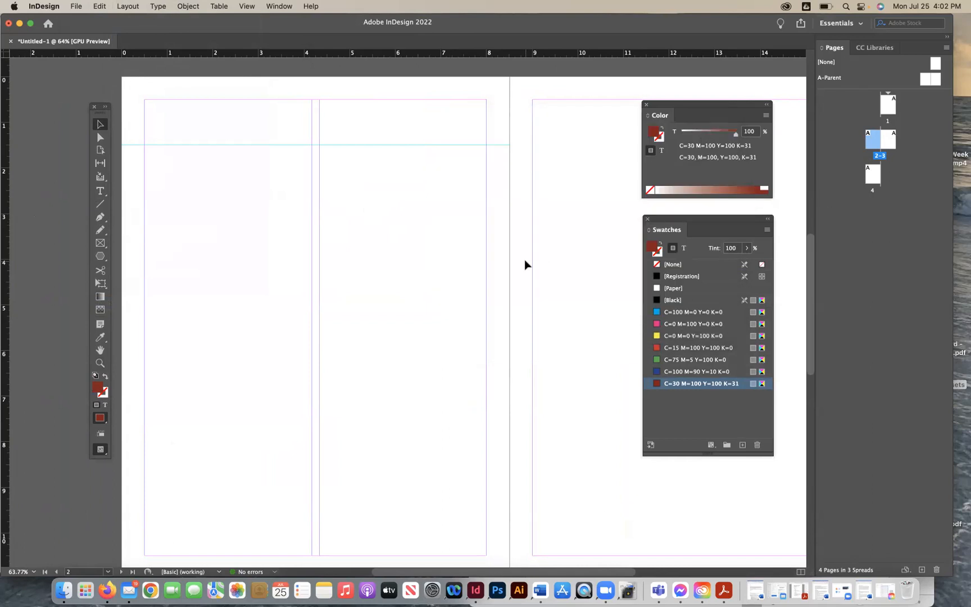
- Move the article text frame from the pasteboard onto page 1 below the horizontal guide and fit it within the margins
scroll(526, 264, up, 5)
scroll(526, 264, down, 4)
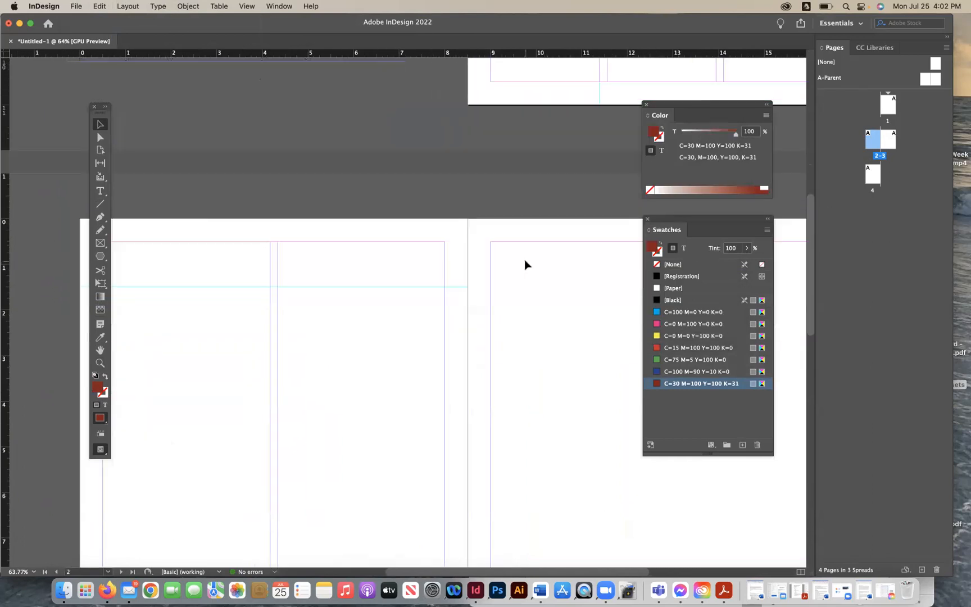
scroll(524, 259, up, 10)
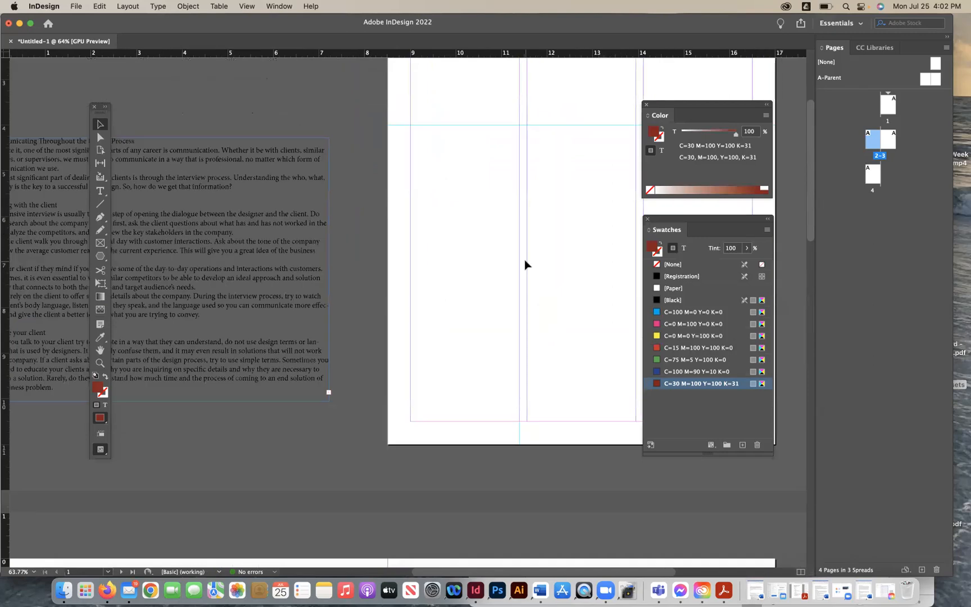
scroll(524, 259, down, 2)
scroll(524, 259, right, 1)
drag(134, 364, 543, 348)
scroll(543, 348, right, 3)
scroll(543, 348, up, 1)
drag(330, 352, 343, 366)
click(136, 347)
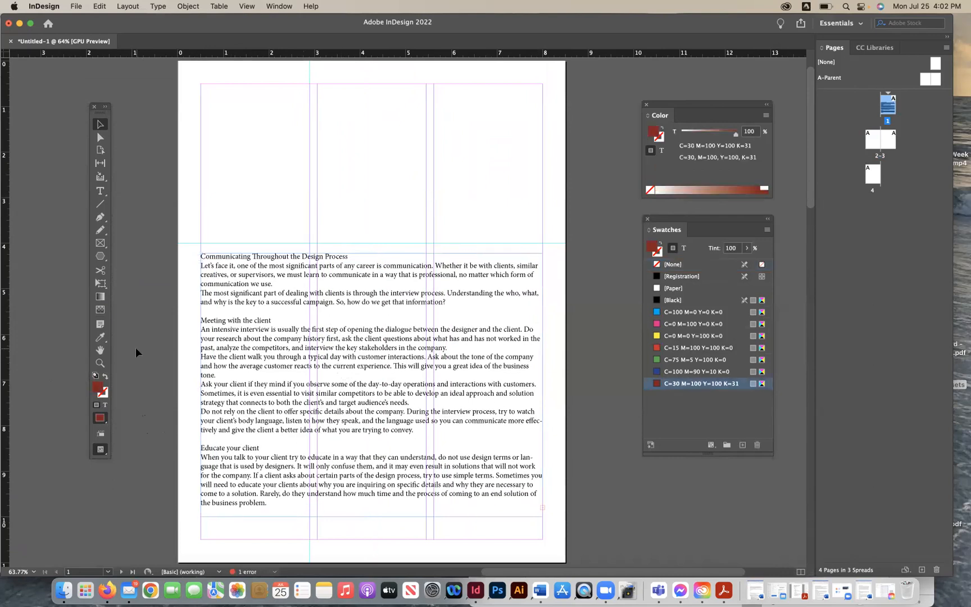
scroll(136, 347, up, 1)
scroll(136, 348, right, 1)
drag(230, 297, 231, 322)
- Draw a rectangle across the top of page 1 down to the guide and fill it with the dark red C=30 M=100 Y=100 K=31 swatch
click(185, 155)
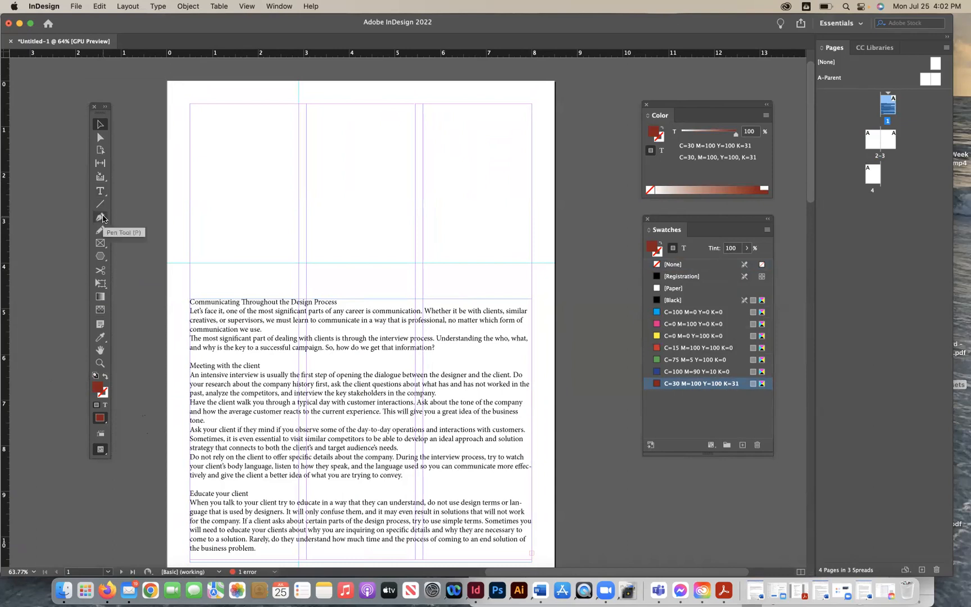
click(101, 243)
drag(165, 78, 555, 263)
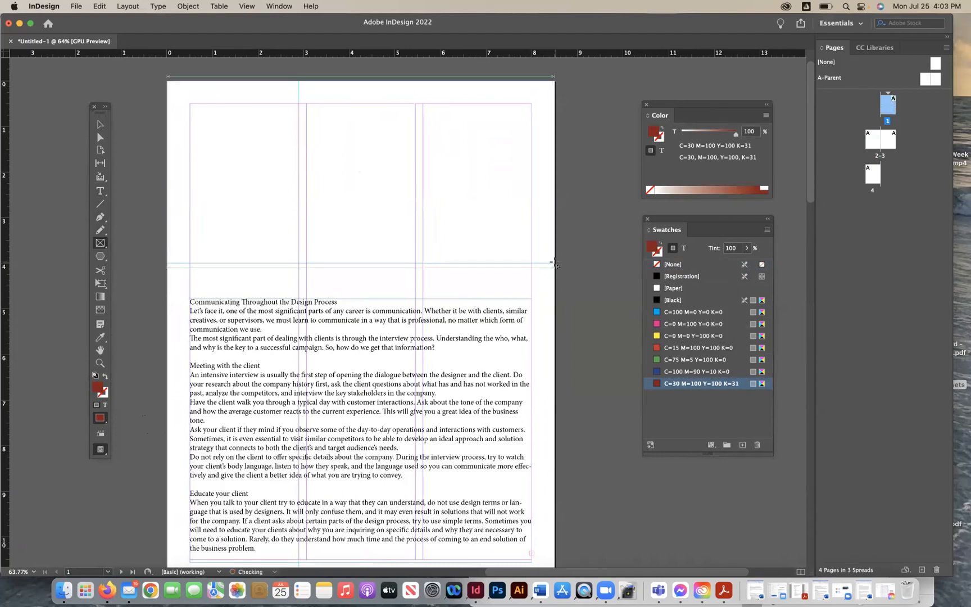
click(100, 126)
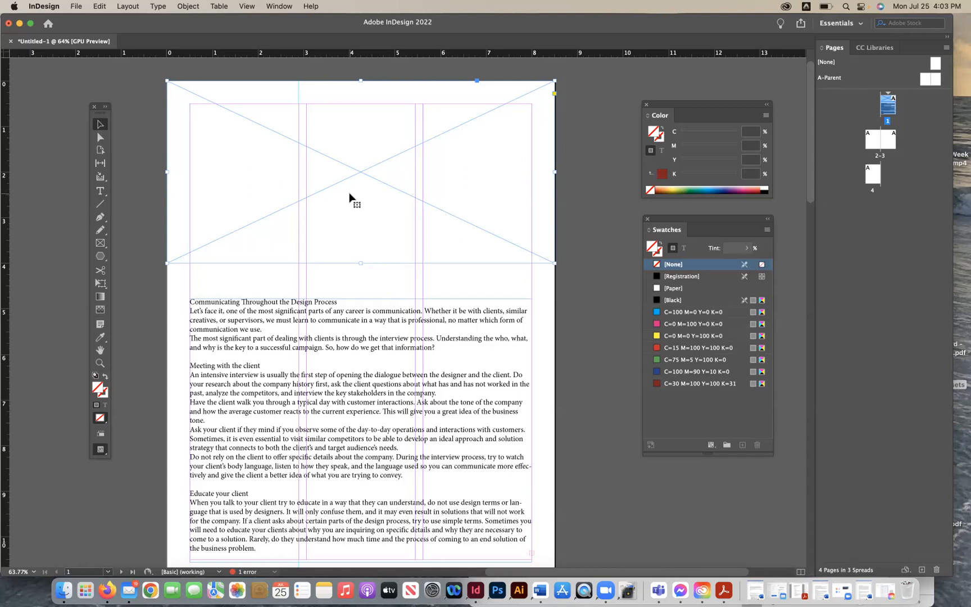
click(140, 146)
drag(101, 257, 120, 264)
drag(171, 84, 360, 228)
drag(552, 253, 555, 263)
click(102, 126)
click(137, 149)
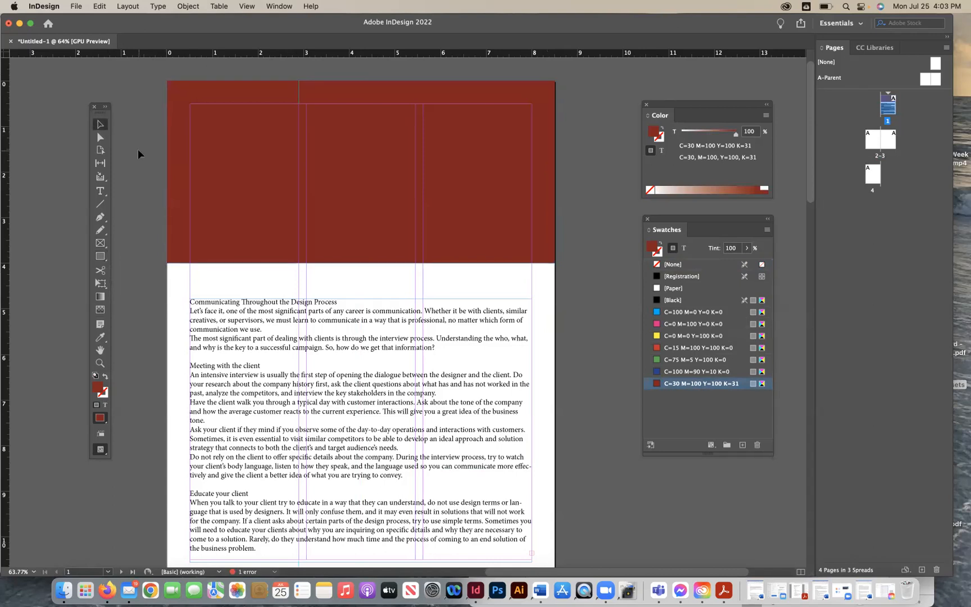
- Draw an image frame inside page 1's margins over the red band
click(100, 241)
drag(190, 106, 531, 242)
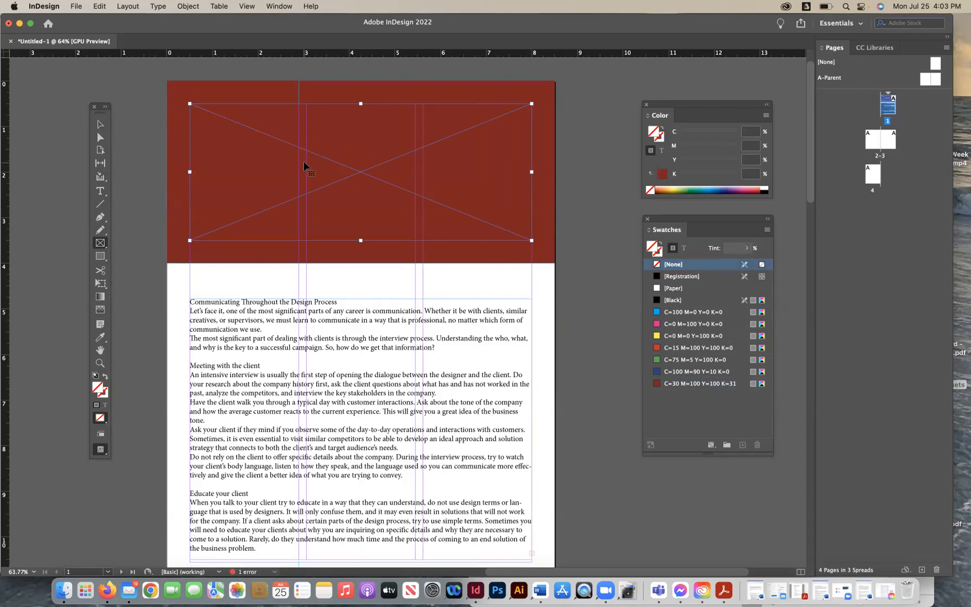
- Export the document as a JPEG named Design_Process into the Newsletter Assets Images folder
key(cmd+e)
click(77, 6)
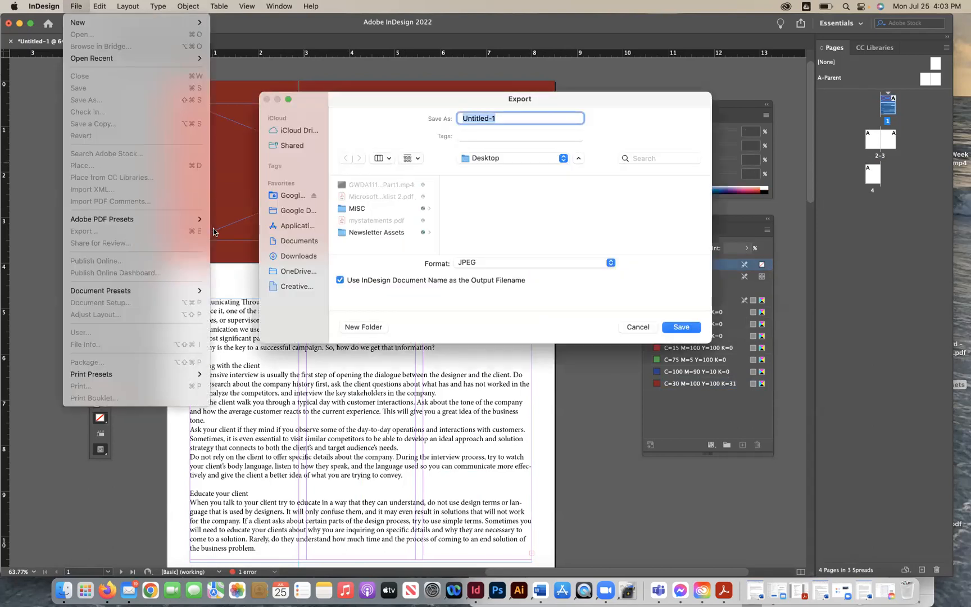
click(538, 200)
click(399, 231)
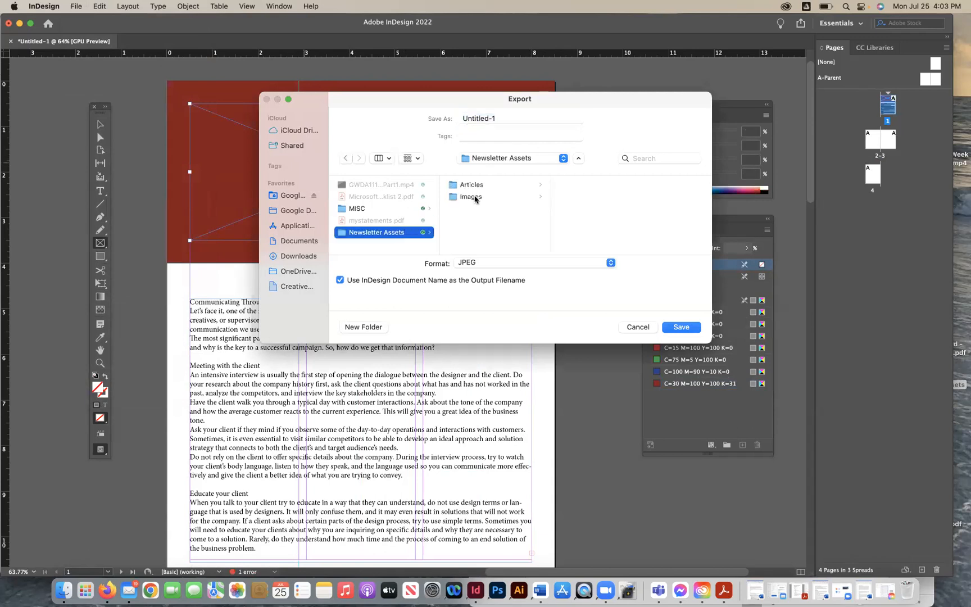
click(475, 198)
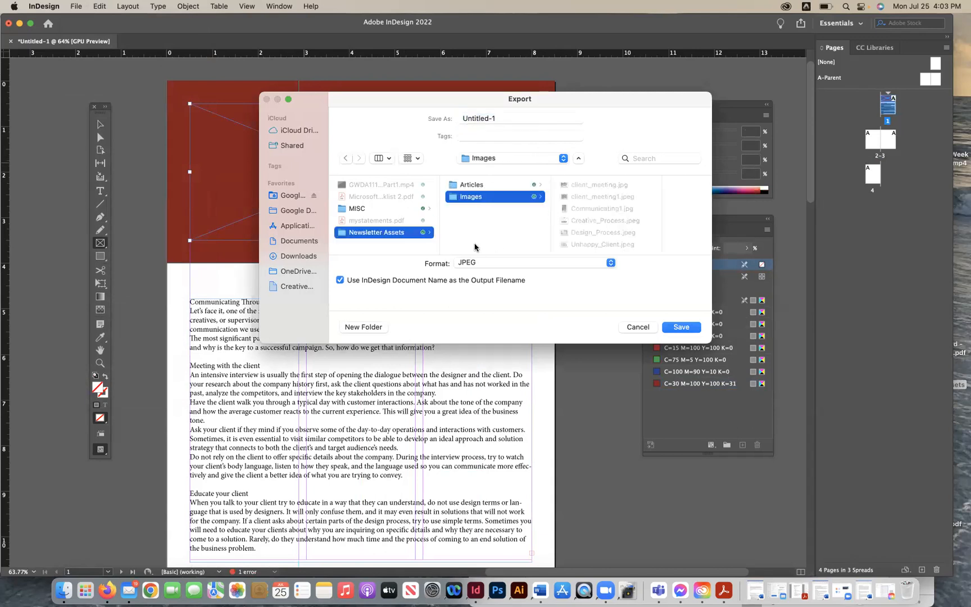
drag(305, 107, 337, 92)
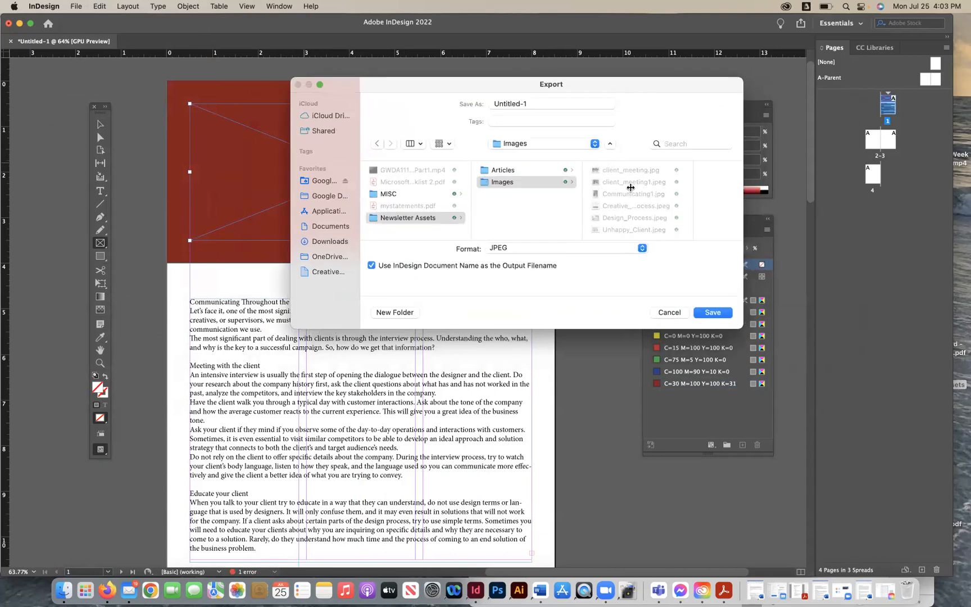
click(664, 218)
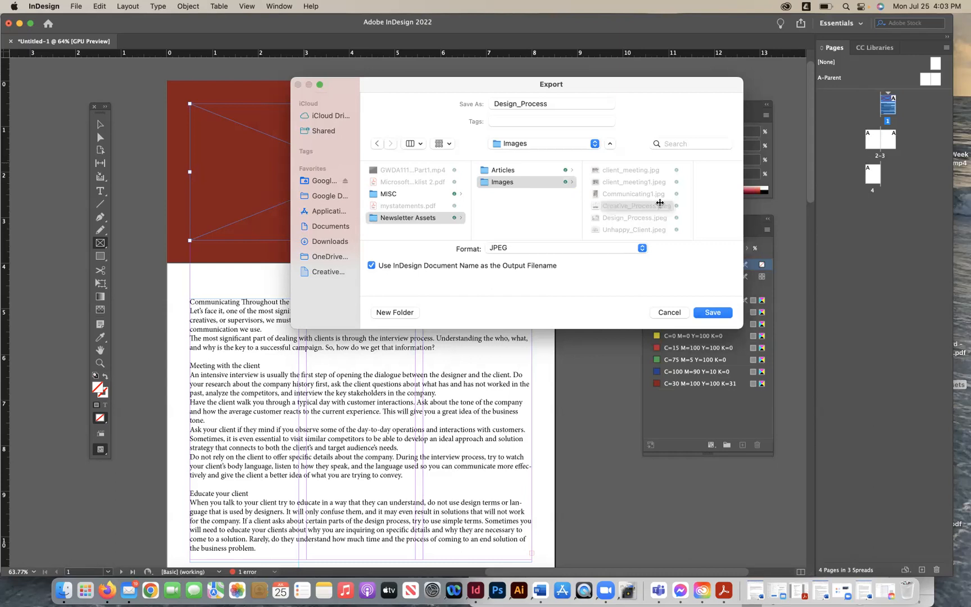
click(635, 196)
click(620, 218)
click(703, 313)
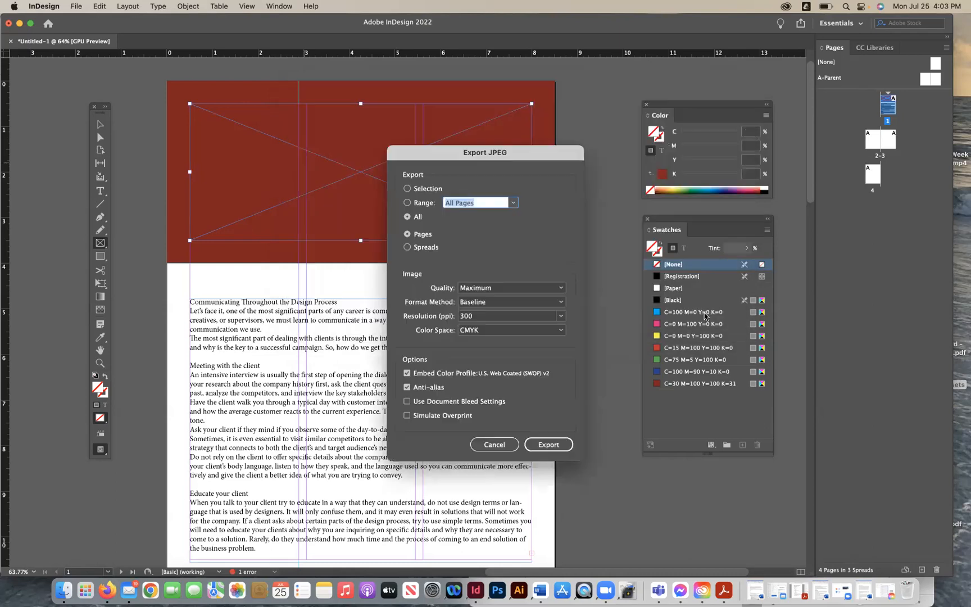
click(551, 442)
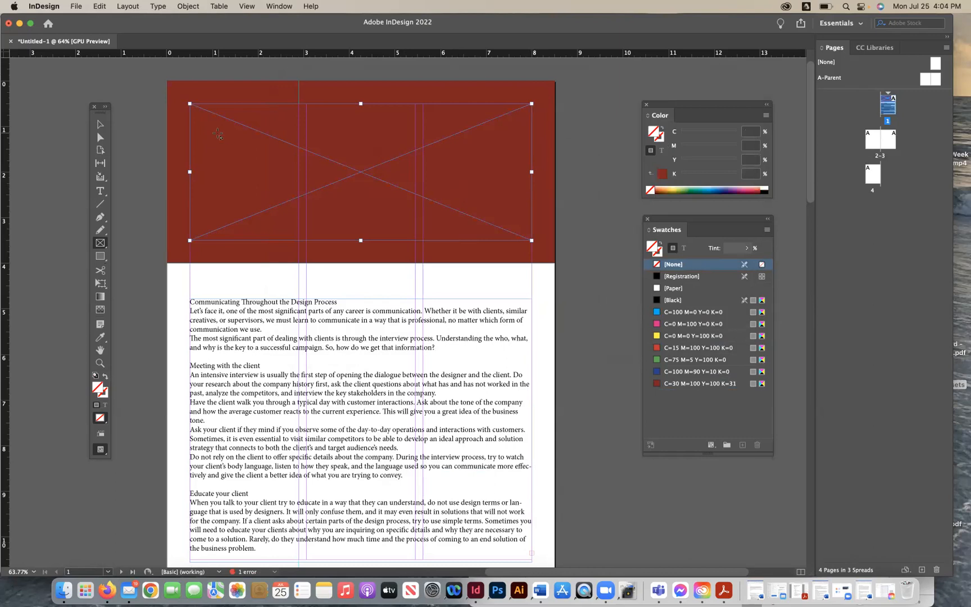
- Place the Creative_Process.jpeg image into the selected frame
click(100, 124)
click(80, 6)
click(106, 167)
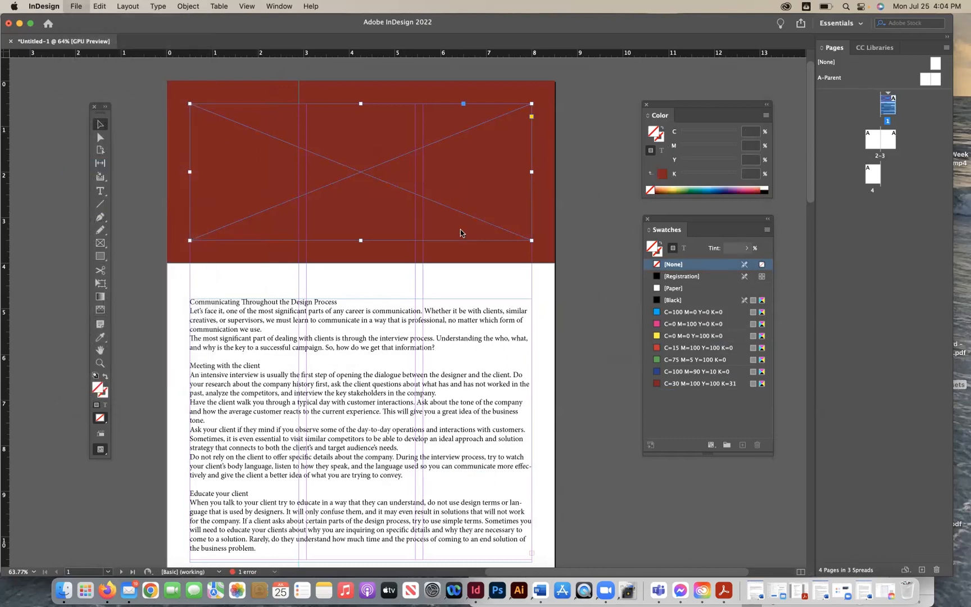
click(646, 196)
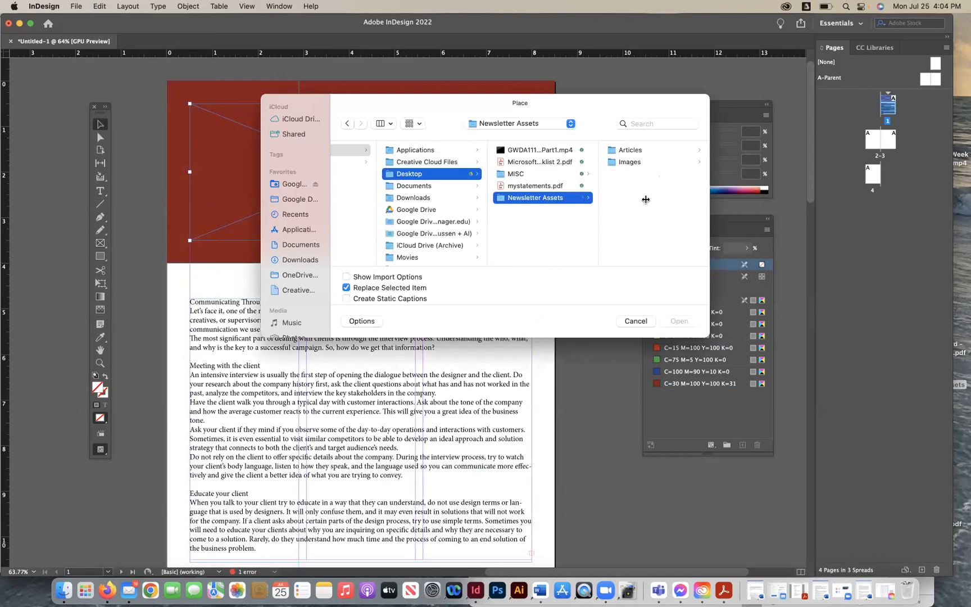
click(639, 161)
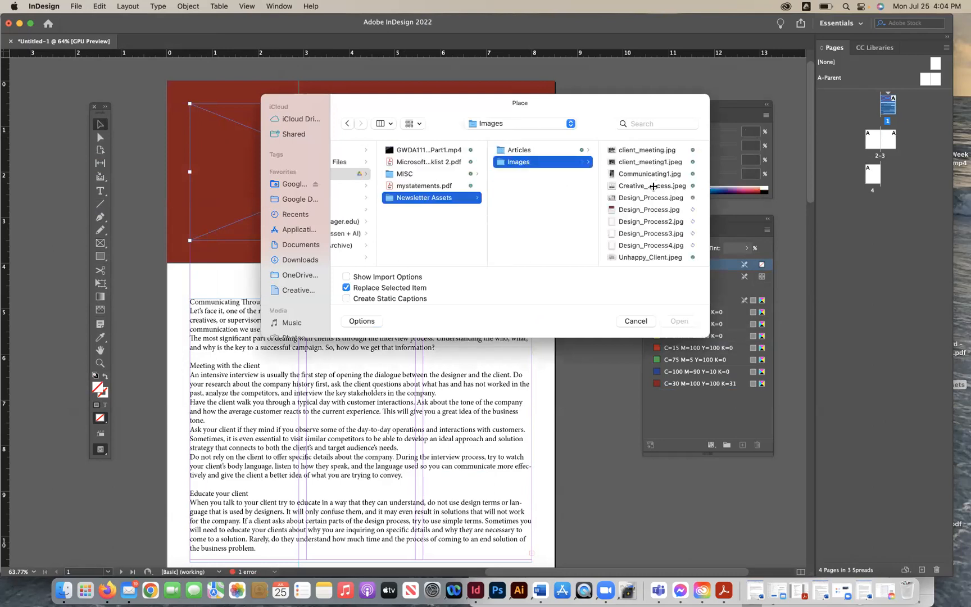
click(652, 185)
click(681, 322)
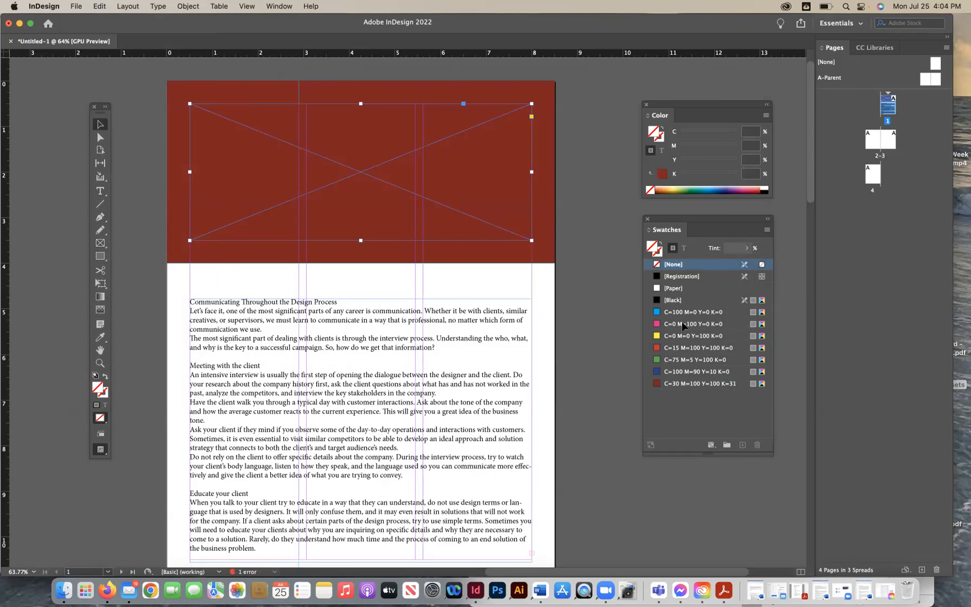
- Fit the placed image to its frame and stretch the frame from the page top down past the guide
click(197, 6)
mouse_move(281, 231)
click(335, 232)
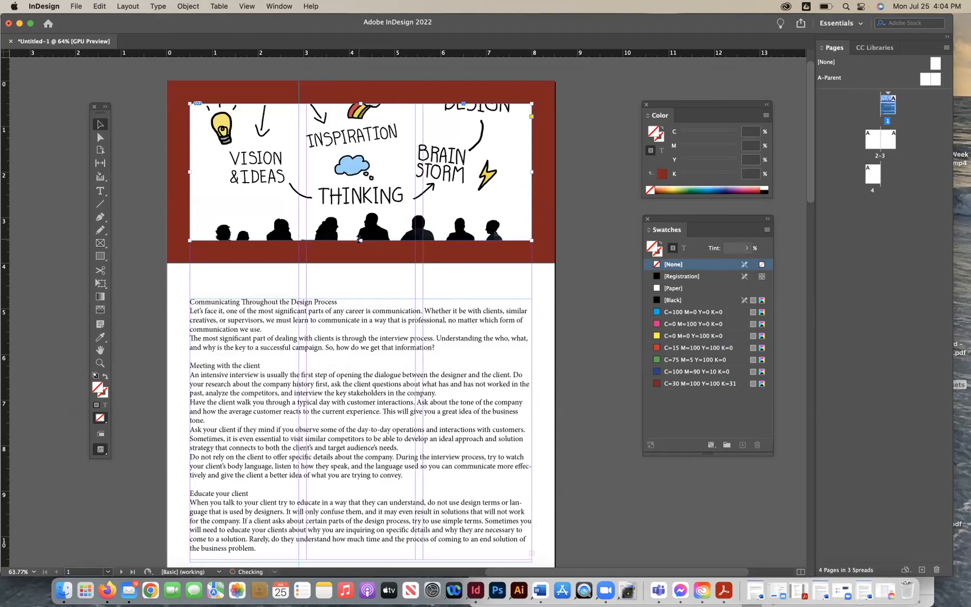
drag(360, 240, 361, 362)
drag(361, 102, 361, 80)
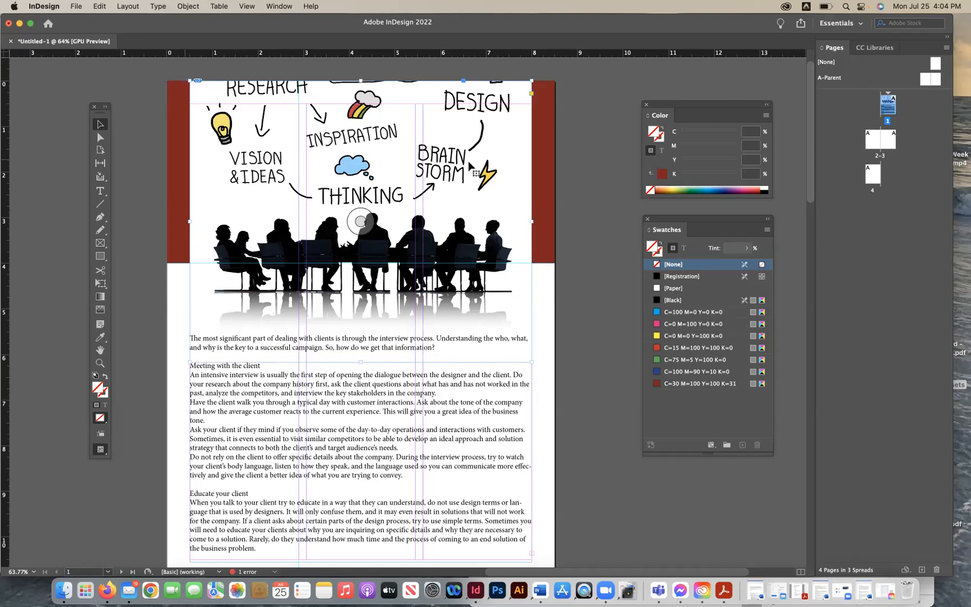
scroll(373, 154, up, 2)
drag(359, 122, 359, 89)
drag(358, 140, 358, 191)
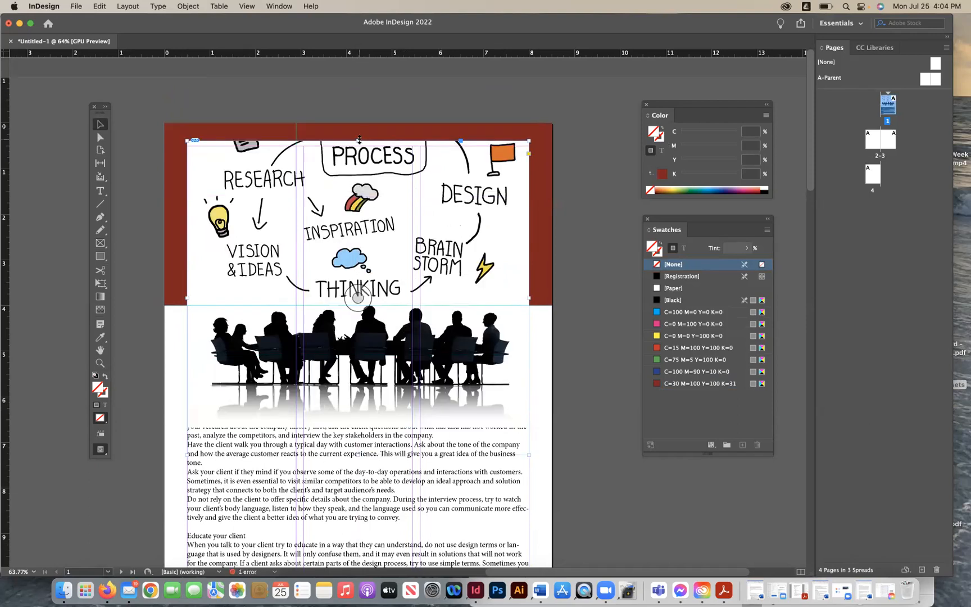
- Delete the placed image and the red rectangle from page 1
key(Delete)
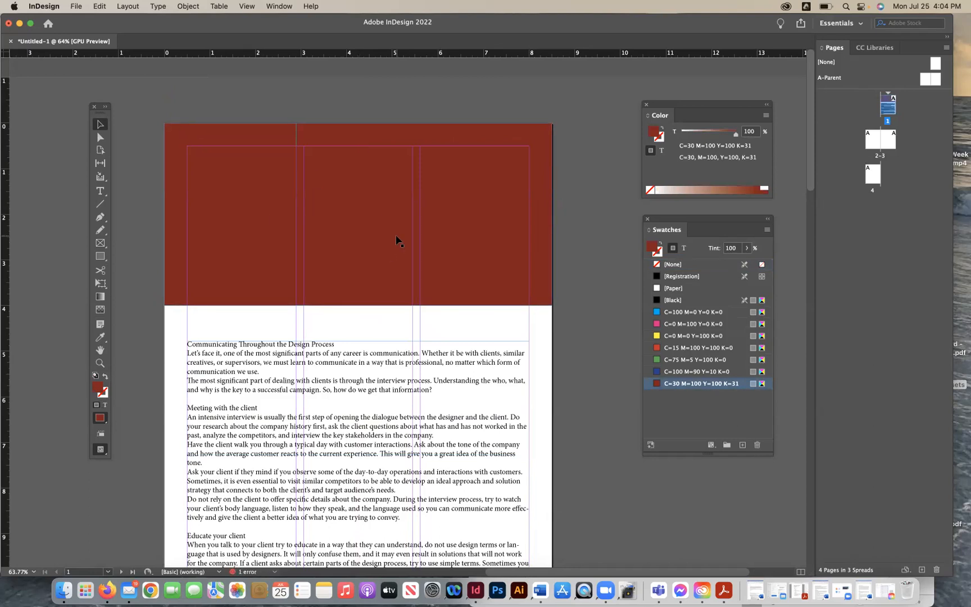
click(365, 235)
key(Delete)
- Draw a triangular shape with the Pen tool from page 1's top-left corner down to the guide and across to the top-right corner
click(101, 191)
click(104, 218)
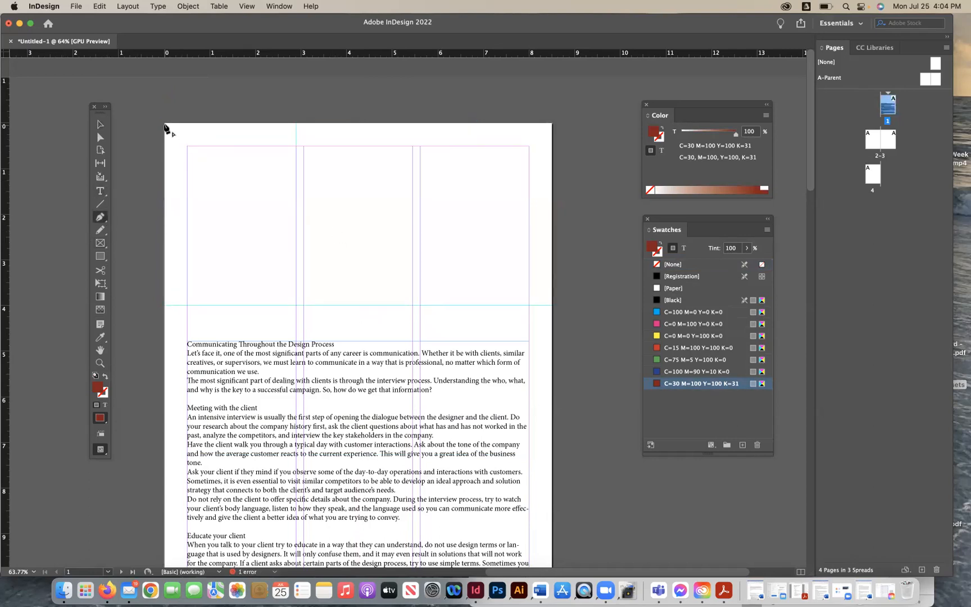
click(164, 123)
click(164, 304)
mouse_move(552, 123)
mouse_down()
mouse_move(615, 124)
mouse_move(567, 123)
mouse_up()
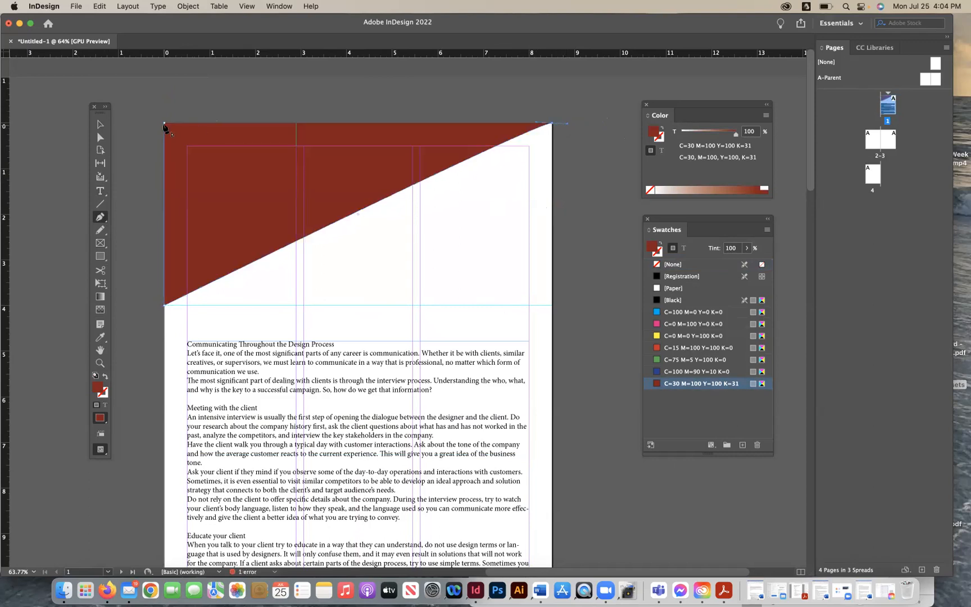
- Curve the shape's diagonal edge by pulling its direction handle with the Direct Selection tool
click(98, 139)
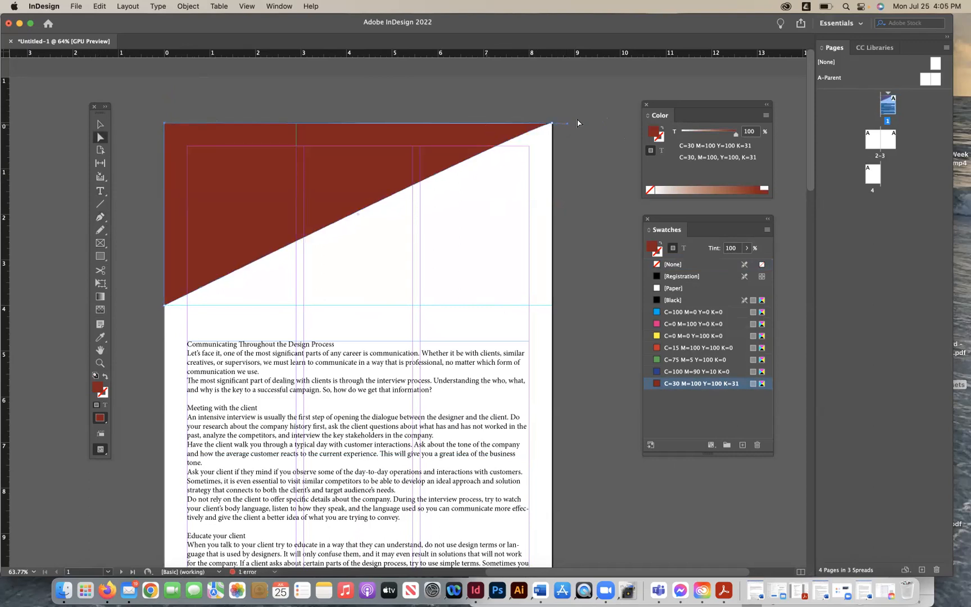
drag(537, 123, 240, 126)
click(100, 124)
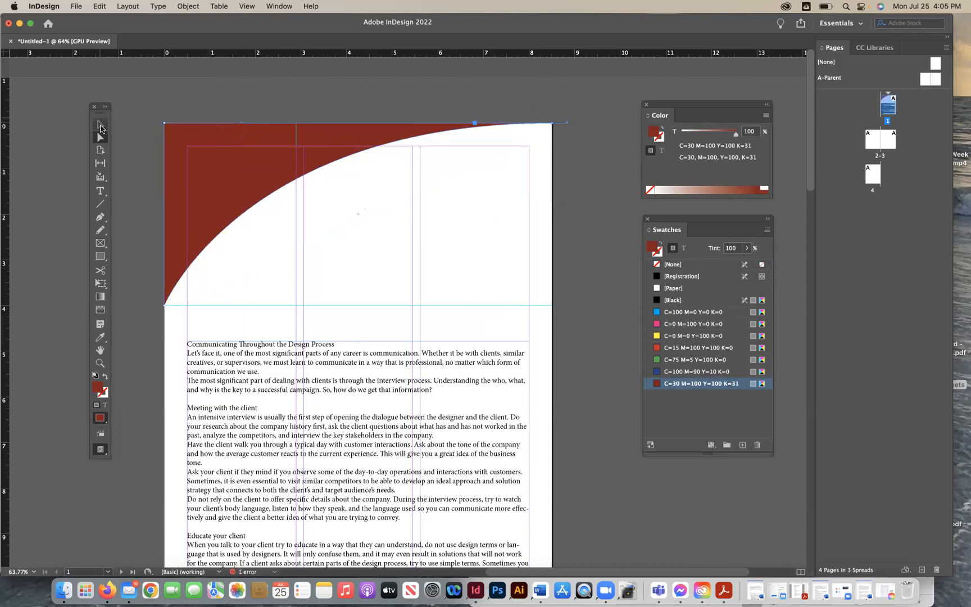
- Fill the curved header shape with Black
click(216, 230)
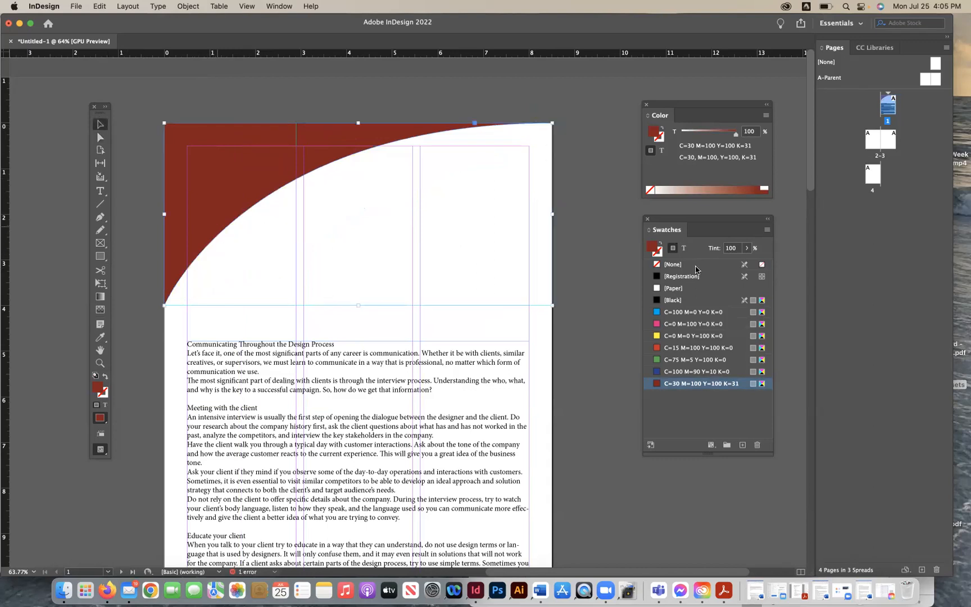
click(673, 300)
click(149, 330)
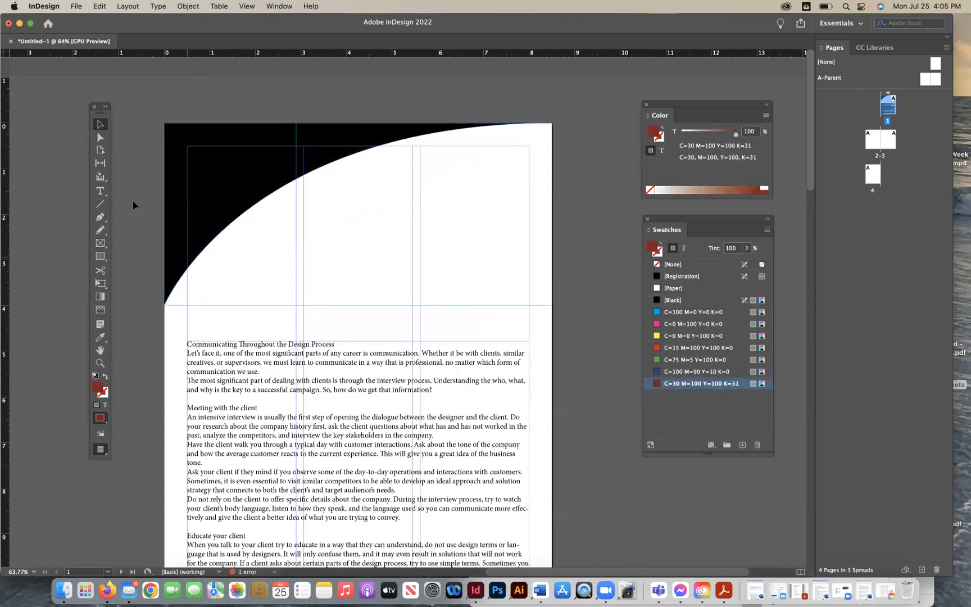
- Draw a text frame over the header shape and enter the title Design For Life
click(100, 191)
drag(248, 218, 526, 266)
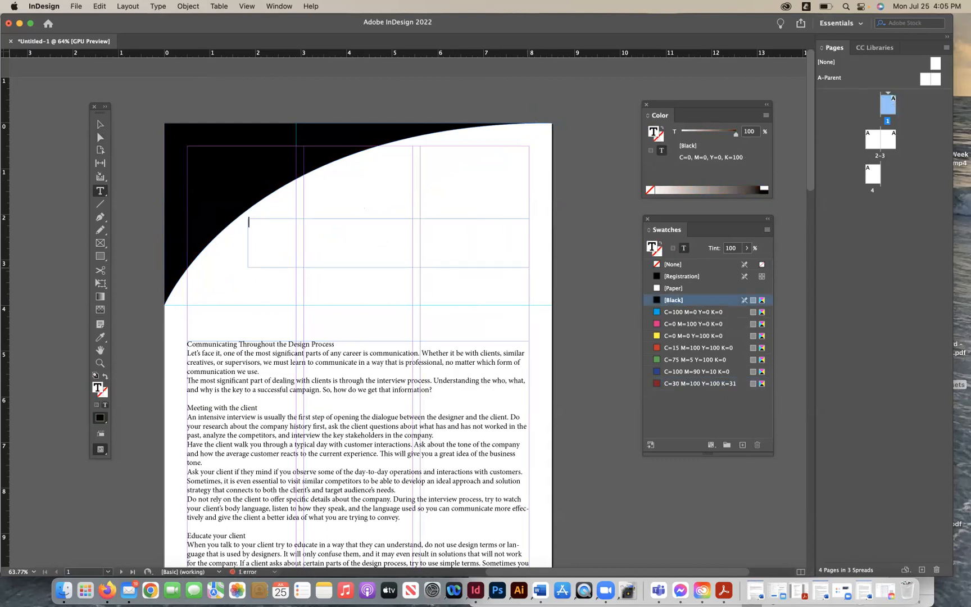
text(N)
click(249, 221)
text(Designer)
key(BackSpace)
key(BackSpace)
key(BackSpace)
key(BackSpace)
key(BackSpace)
key(BackSpace)
key(BackSpace)
key(BackSpace)
key(super+a)
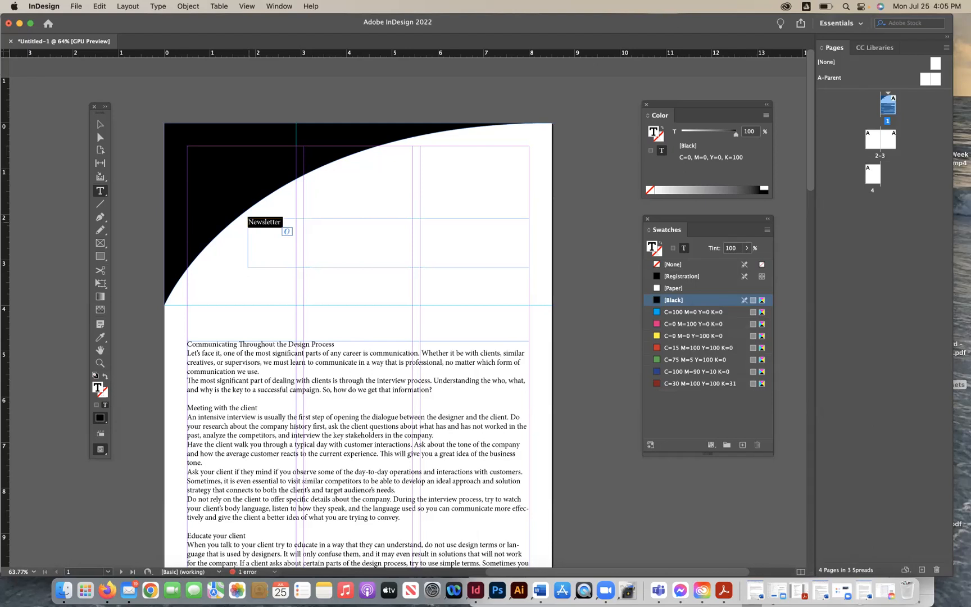
text(Design For Life)
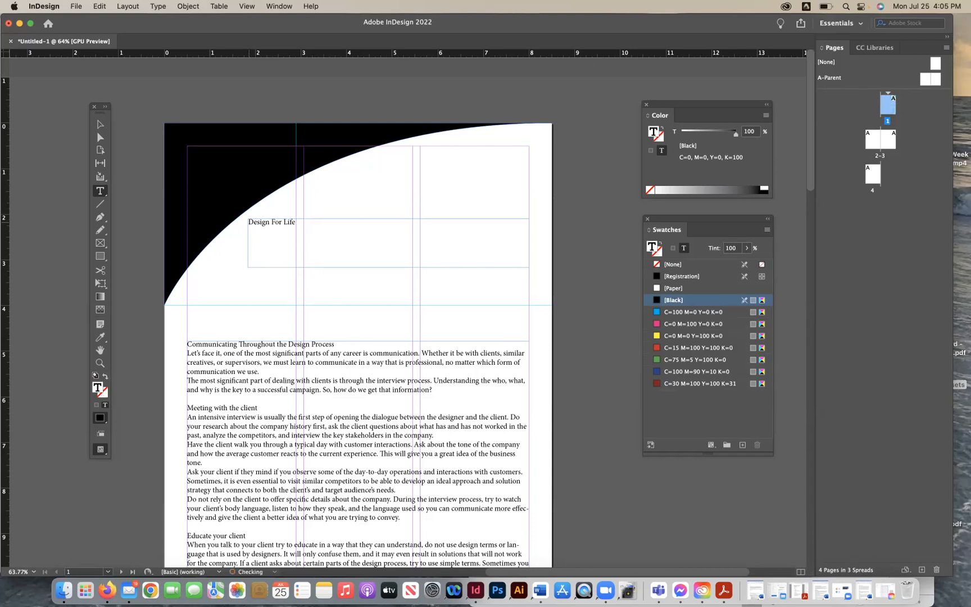
- Set the title text's font to Lobster 1.3 at 60 pt
key(super+a)
click(279, 6)
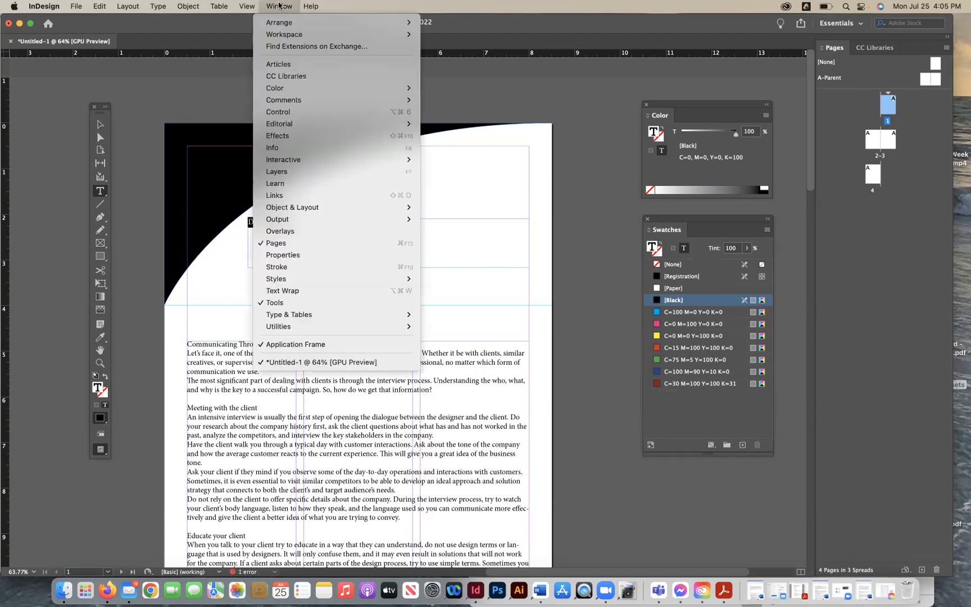
mouse_move(297, 287)
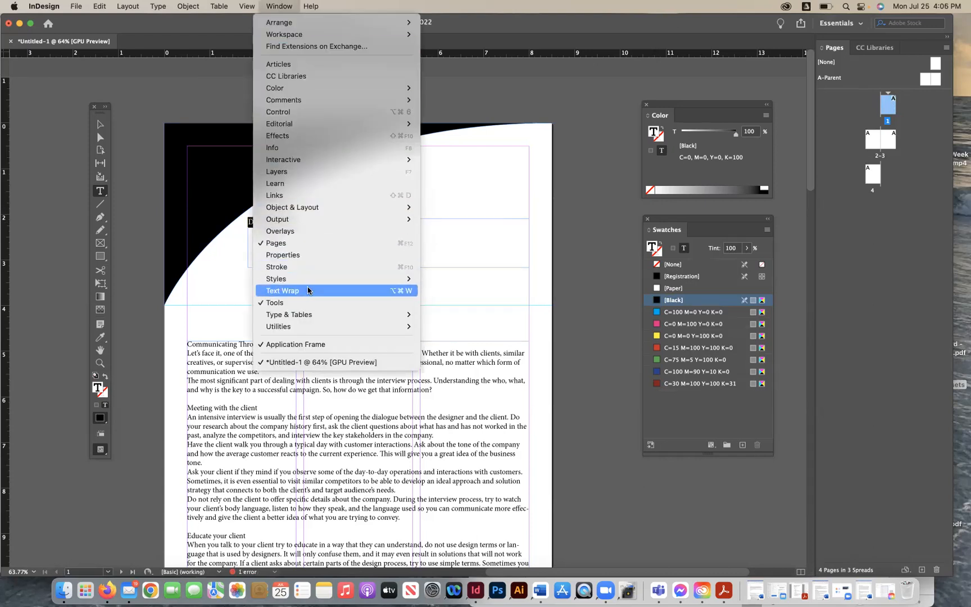
mouse_move(310, 315)
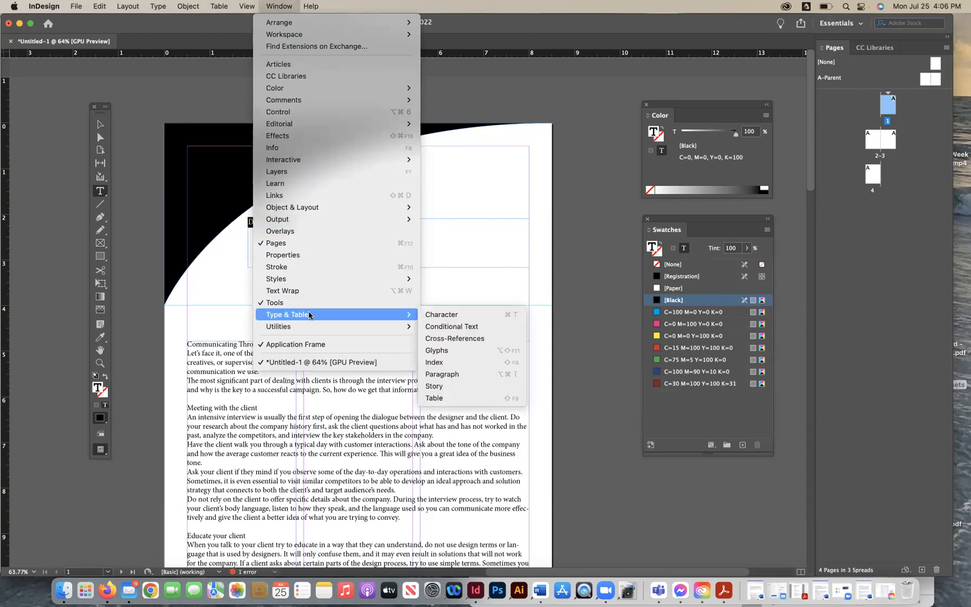
click(447, 313)
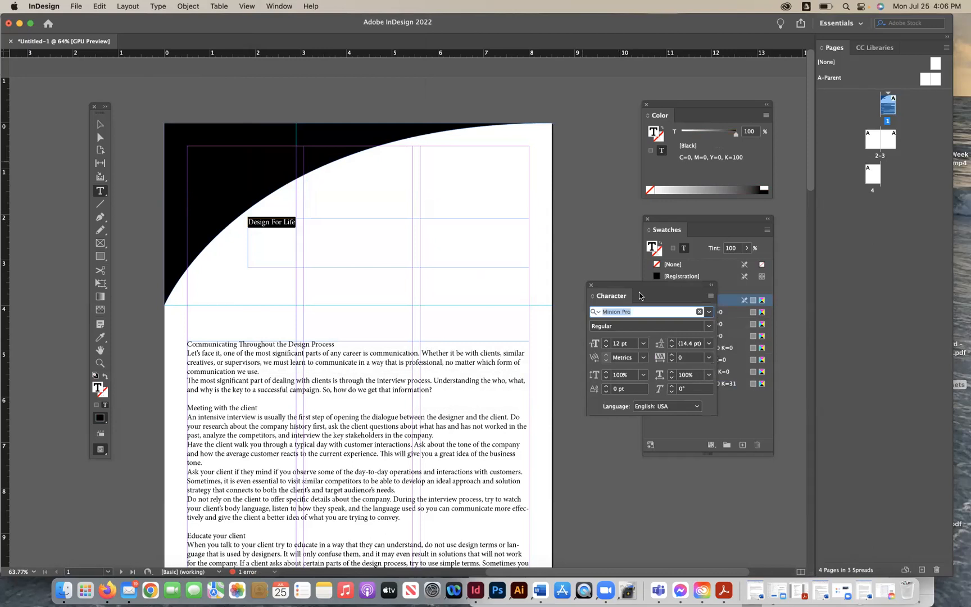
drag(634, 290, 609, 127)
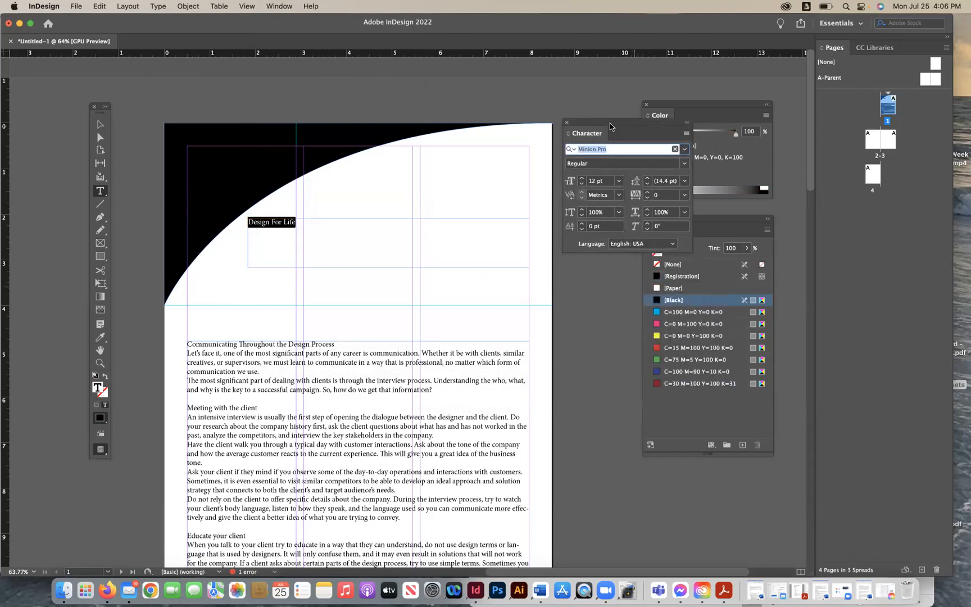
click(683, 151)
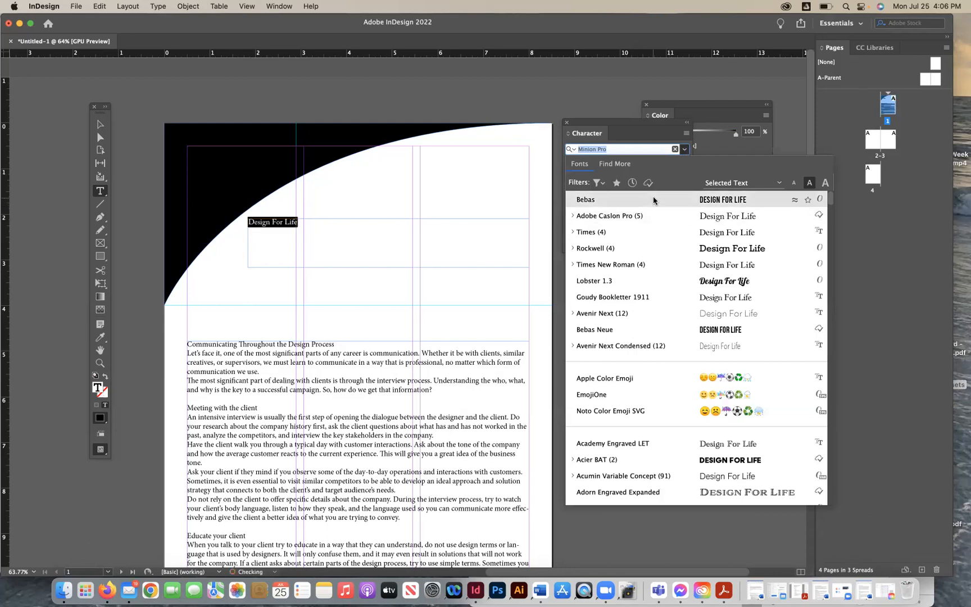
click(668, 281)
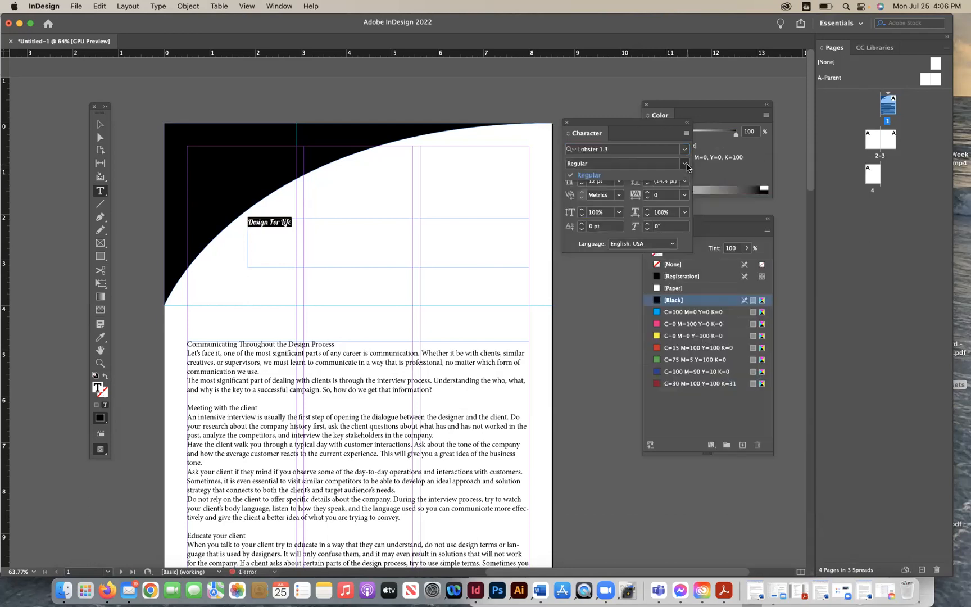
click(619, 181)
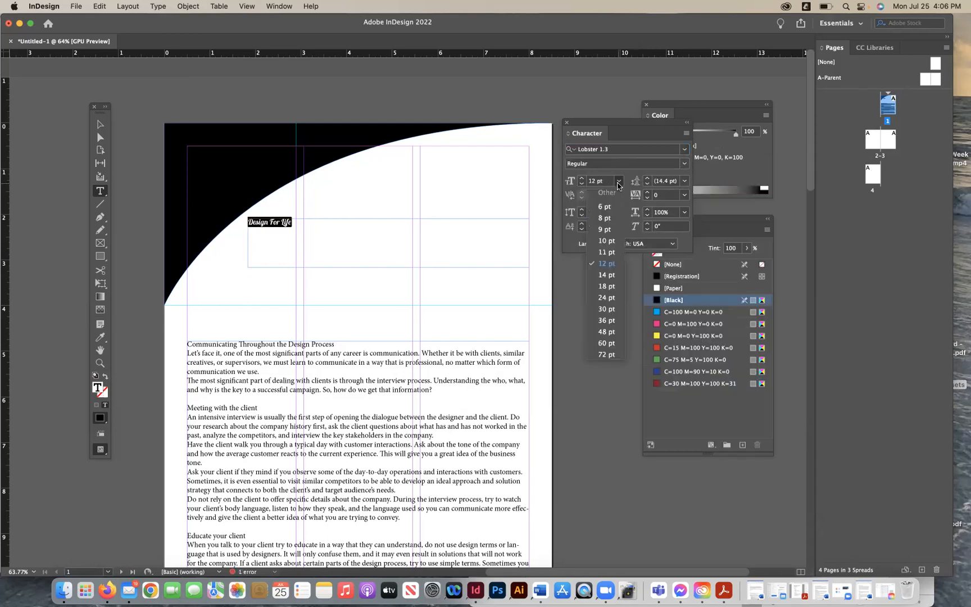
click(611, 343)
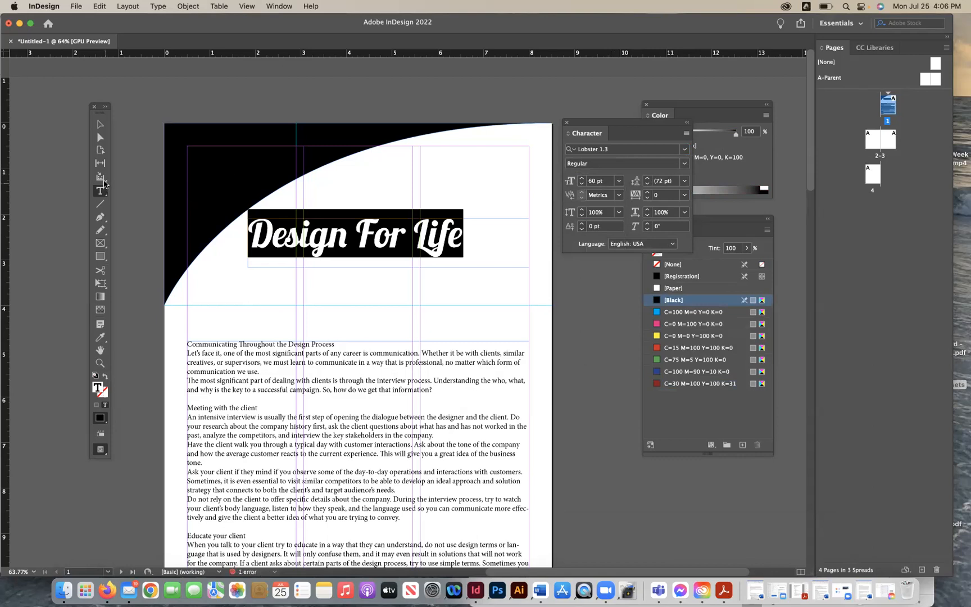
- Center-align the title paragraph within its text frame
click(100, 125)
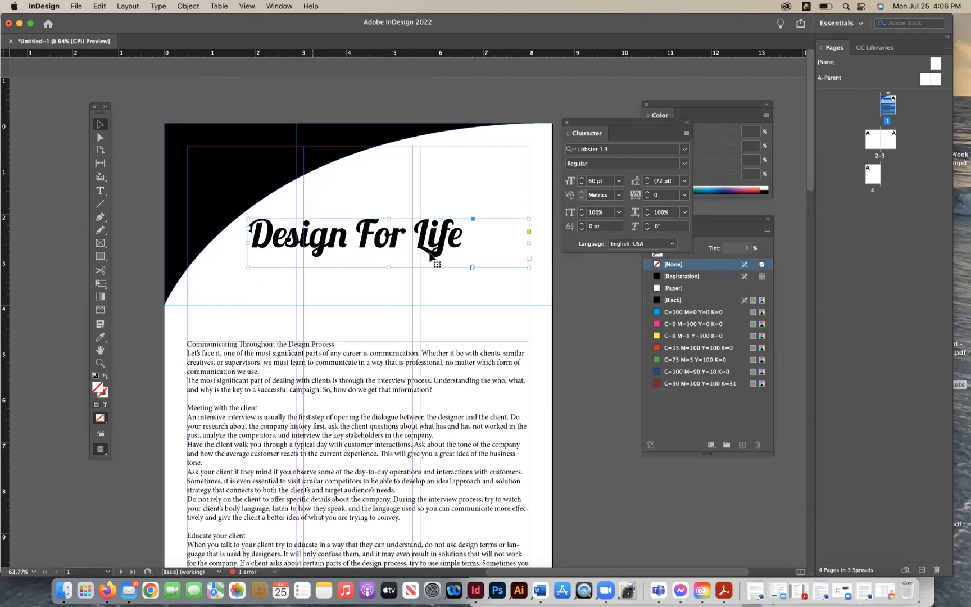
click(289, 6)
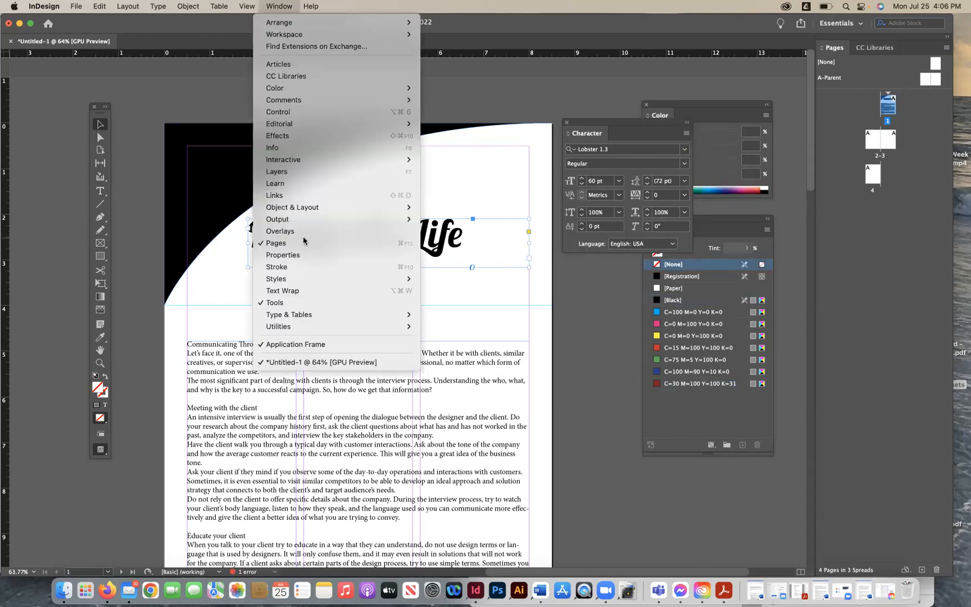
mouse_move(285, 317)
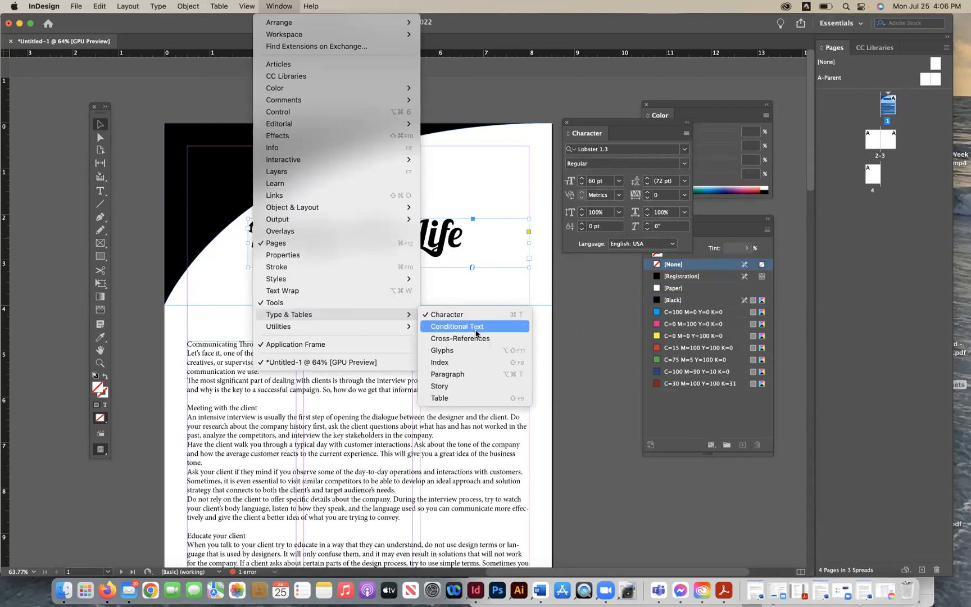
click(466, 375)
drag(719, 179, 590, 282)
click(588, 298)
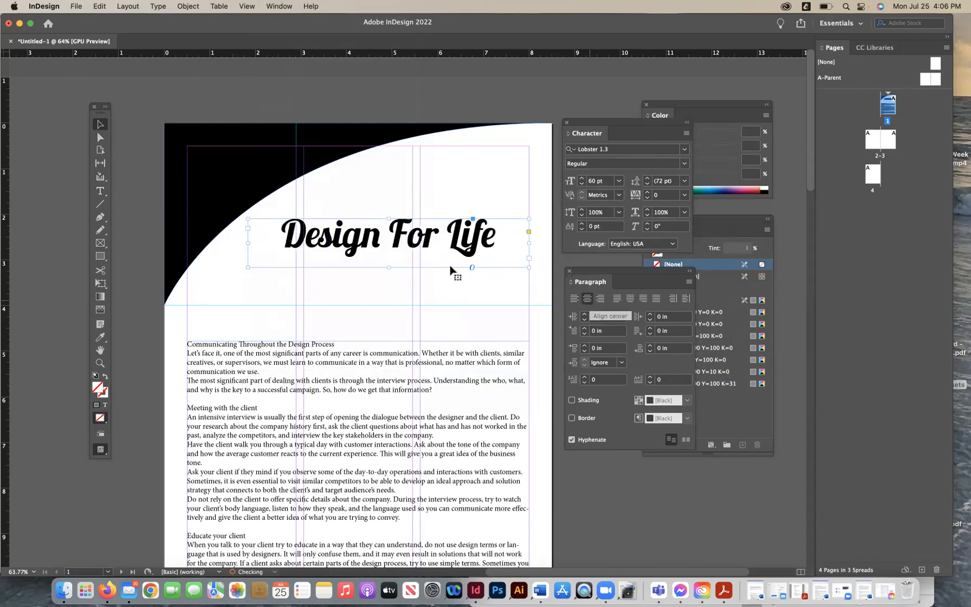
- Stretch the title frame's left edge out to the left margin and nudge the frame slightly upward
drag(248, 243, 187, 246)
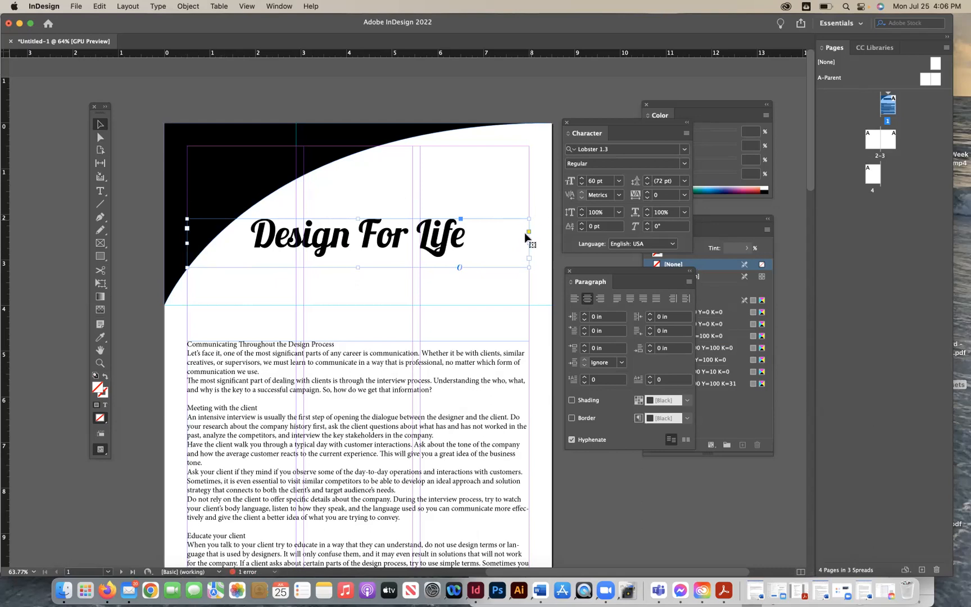
drag(377, 237, 377, 231)
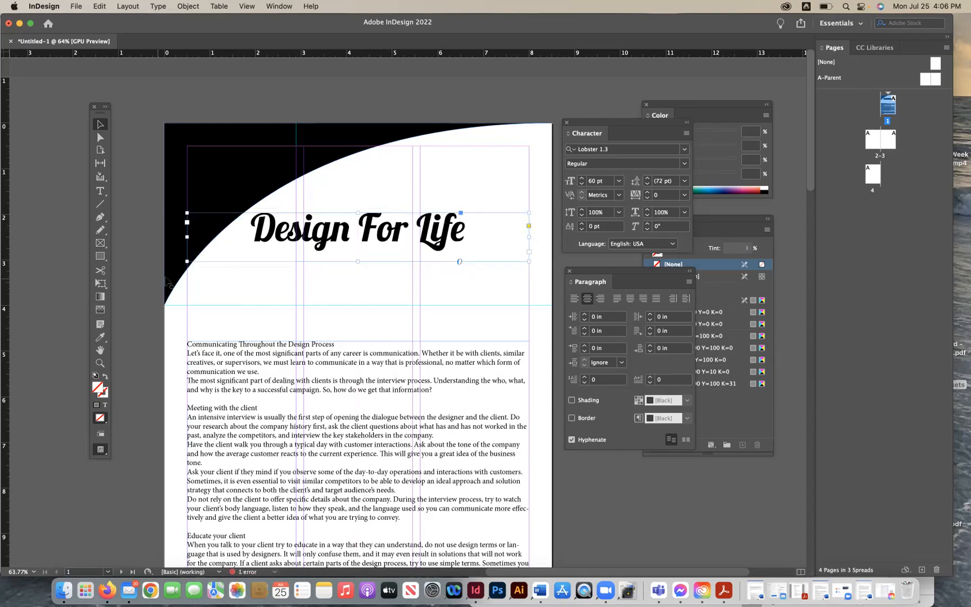
drag(312, 231, 311, 241)
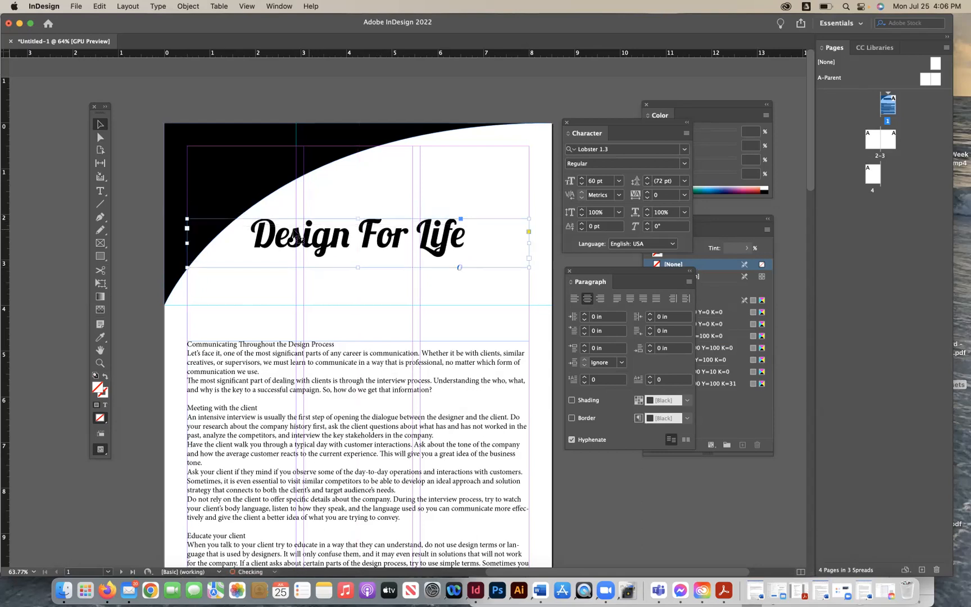
click(136, 225)
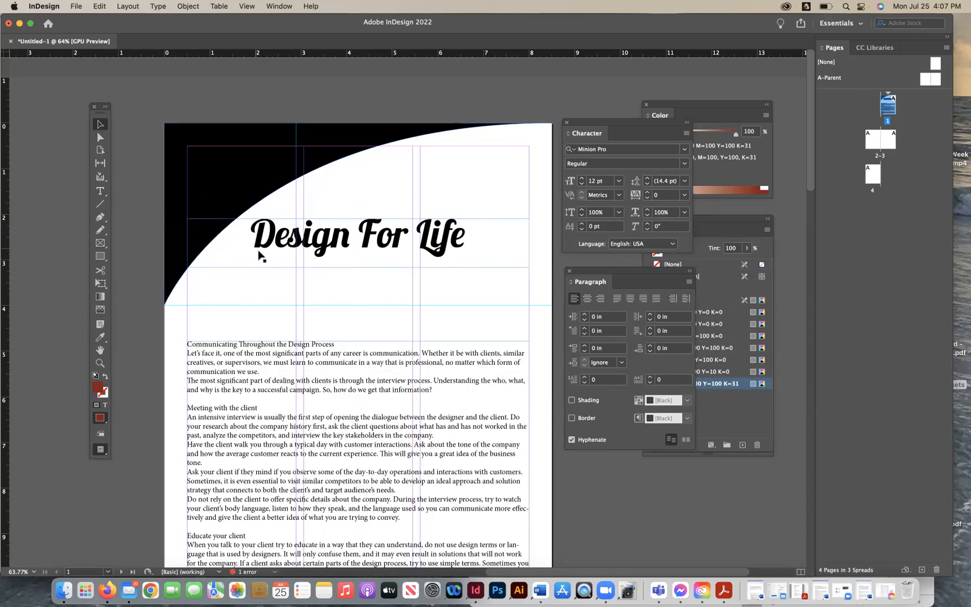
click(337, 267)
drag(357, 270, 360, 262)
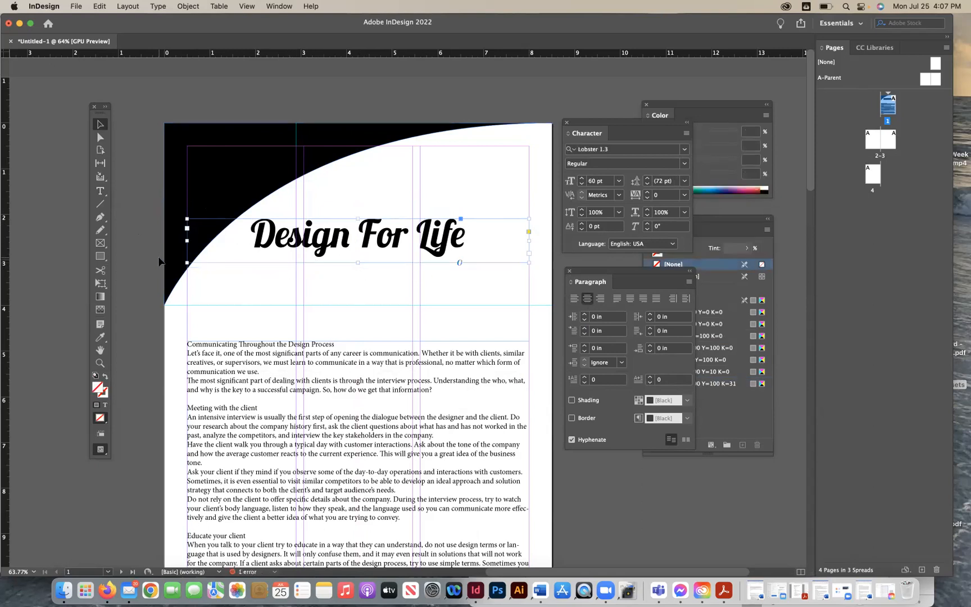
click(134, 268)
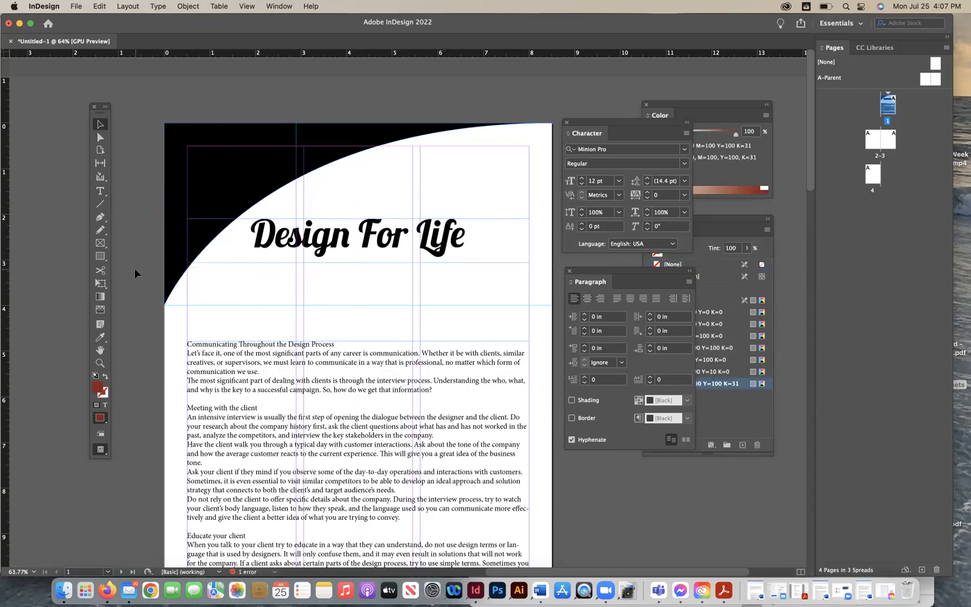
- Fill the header shape with a custom teal of C=60 M=0 Y=37 K=0 and save it as a swatch
click(200, 208)
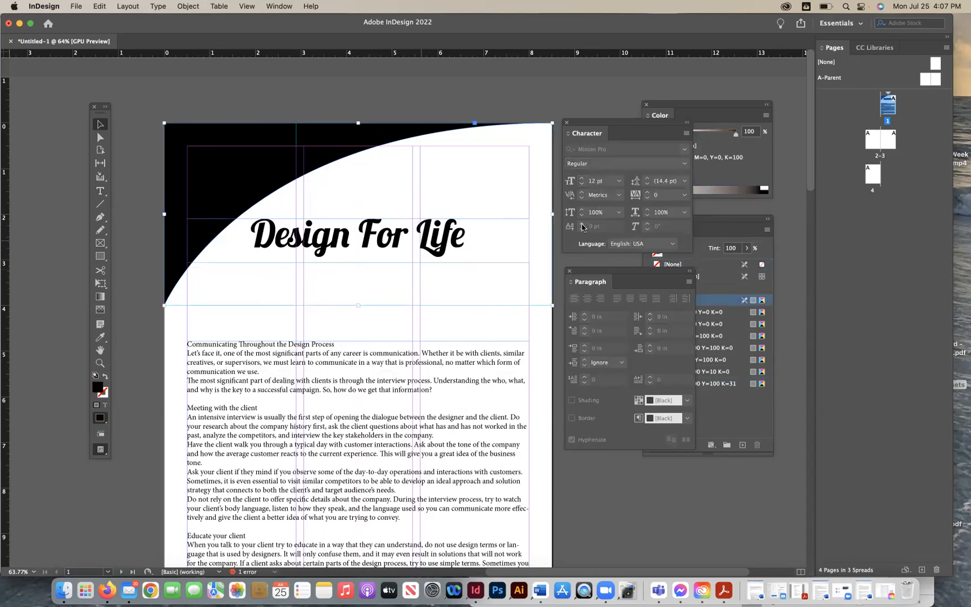
drag(614, 273, 551, 326)
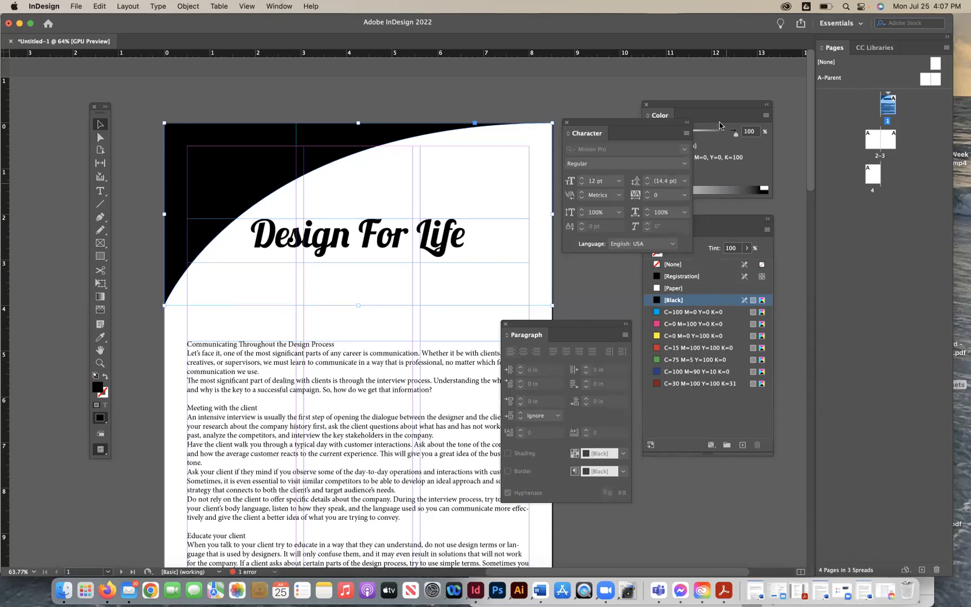
click(715, 104)
click(658, 360)
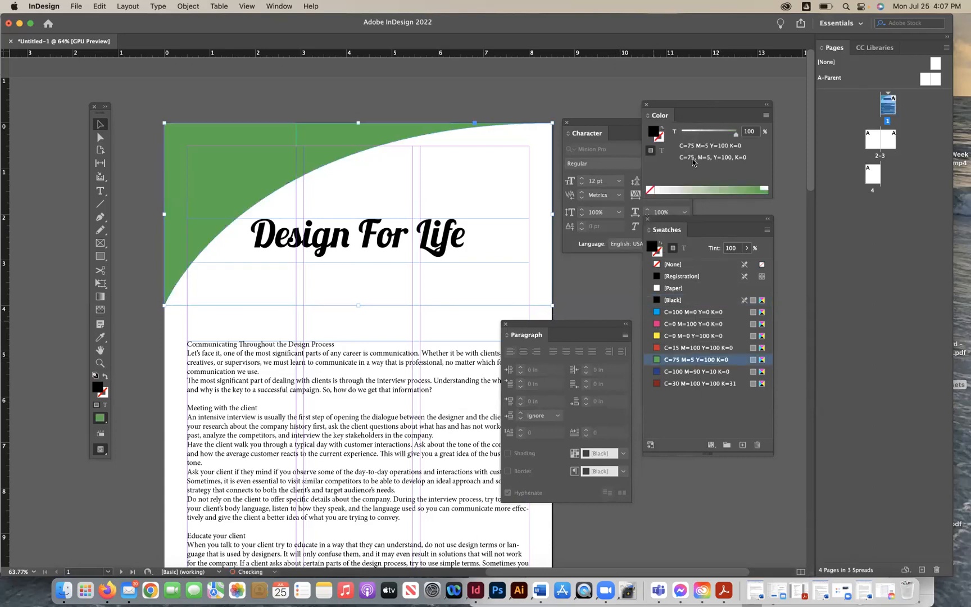
double_click(654, 135)
mouse_move(454, 295)
mouse_down()
mouse_move(452, 253)
mouse_move(442, 264)
mouse_up()
click(609, 236)
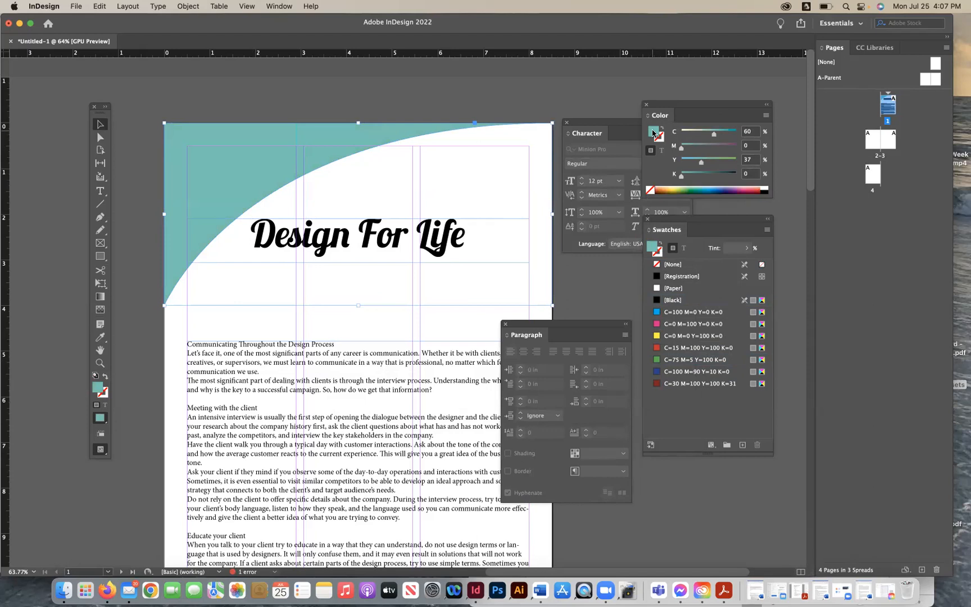
drag(711, 414, 711, 414)
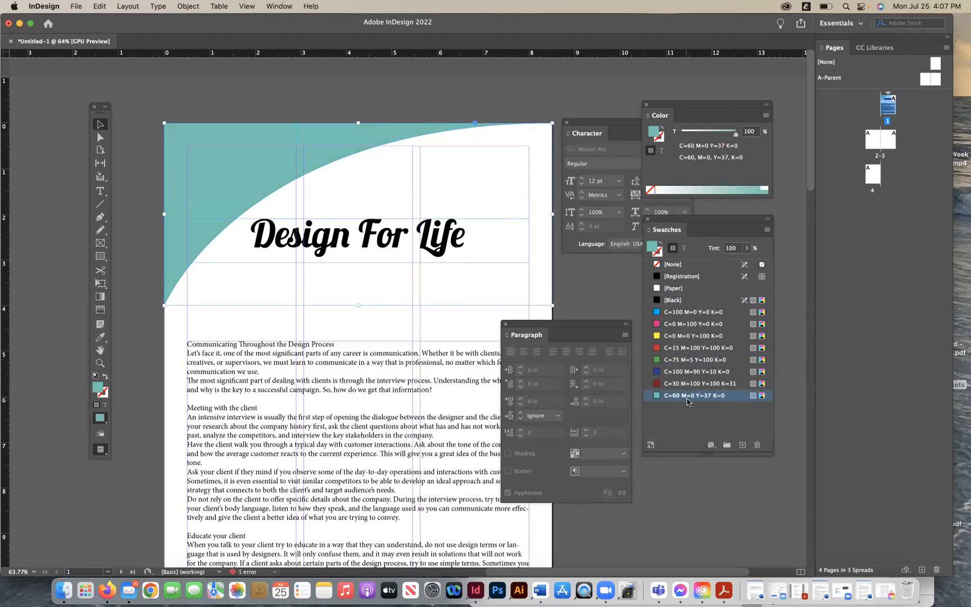
- Duplicate the teal swatch, apply the copy to the header shape, and set the copy's Black to 40%
click(742, 444)
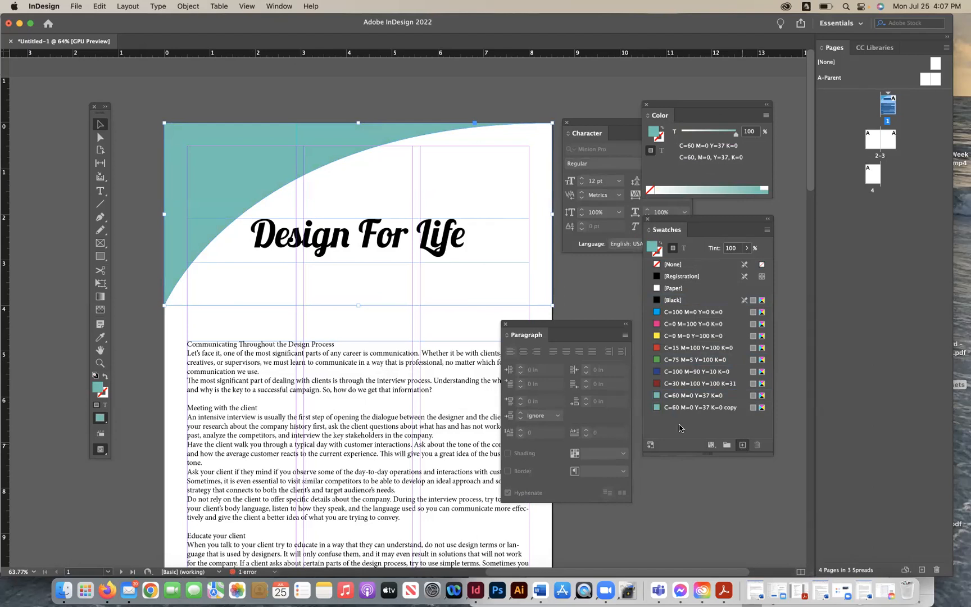
click(656, 408)
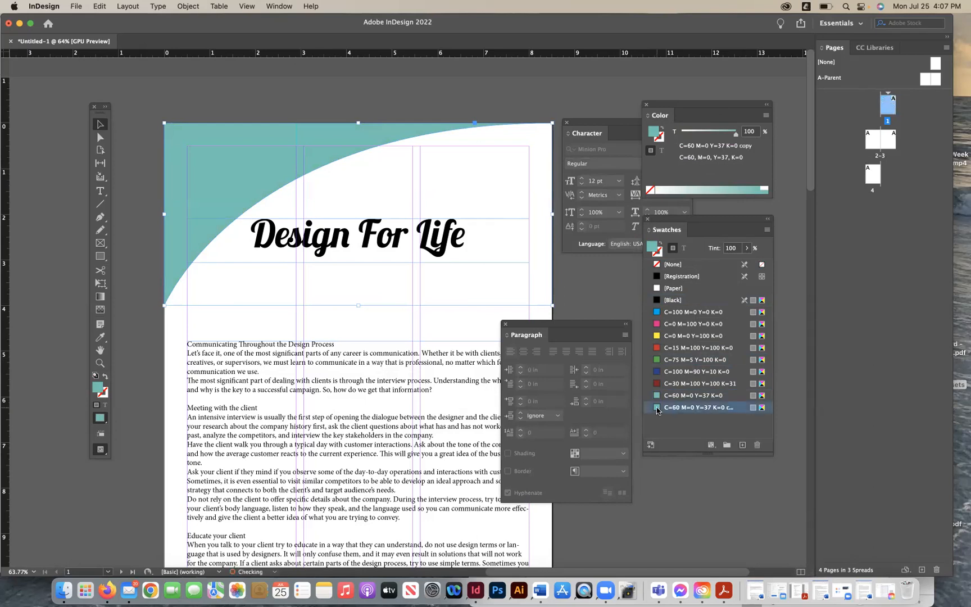
double_click(657, 408)
drag(422, 339, 448, 340)
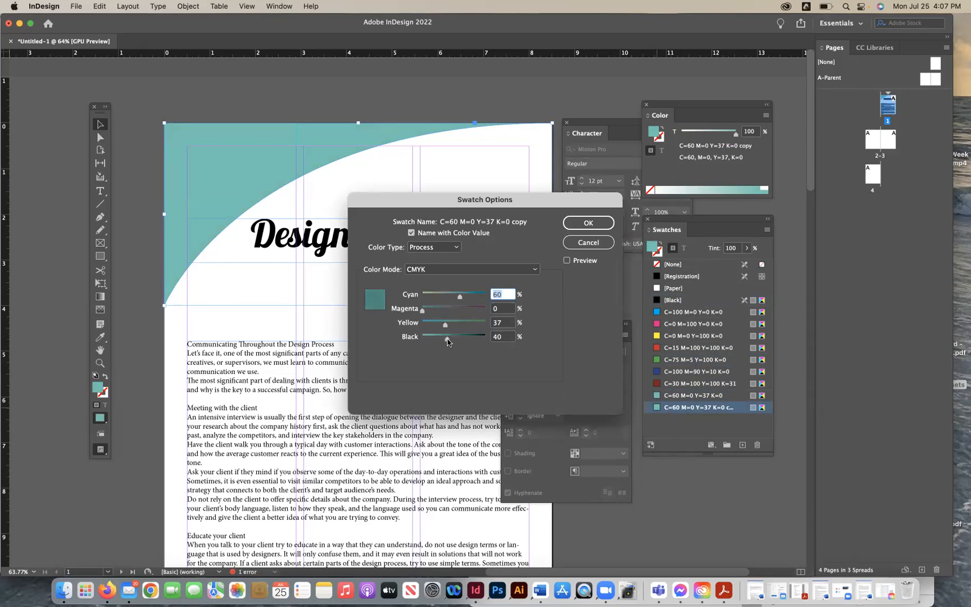
click(587, 223)
- Undo the last swatch color edit
click(347, 252)
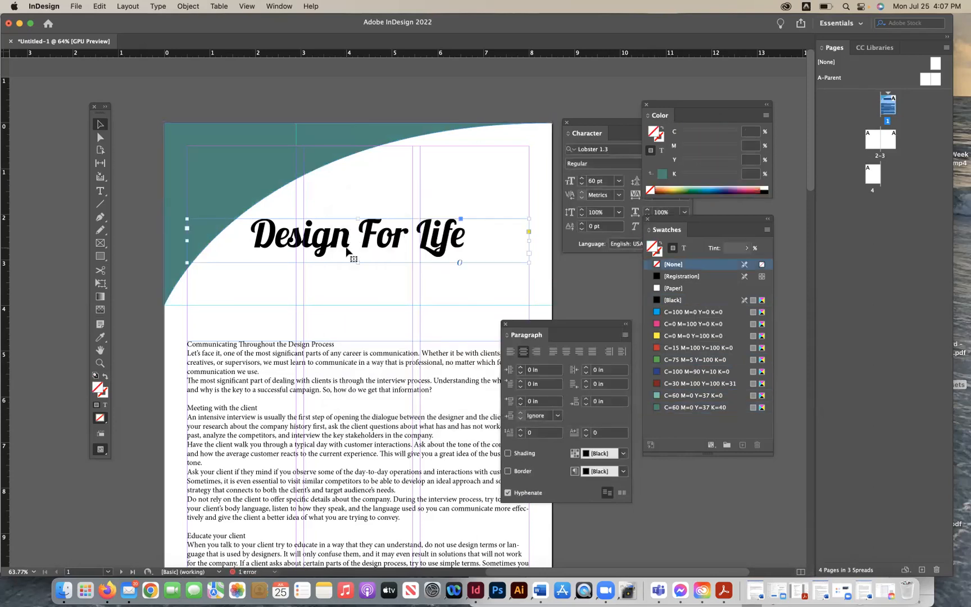
key(super+z)
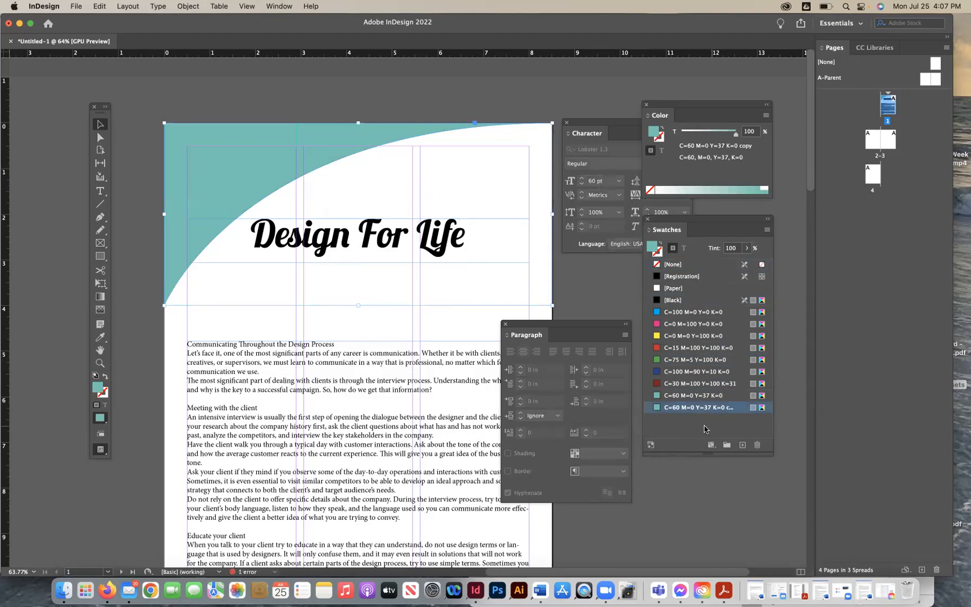
click(466, 169)
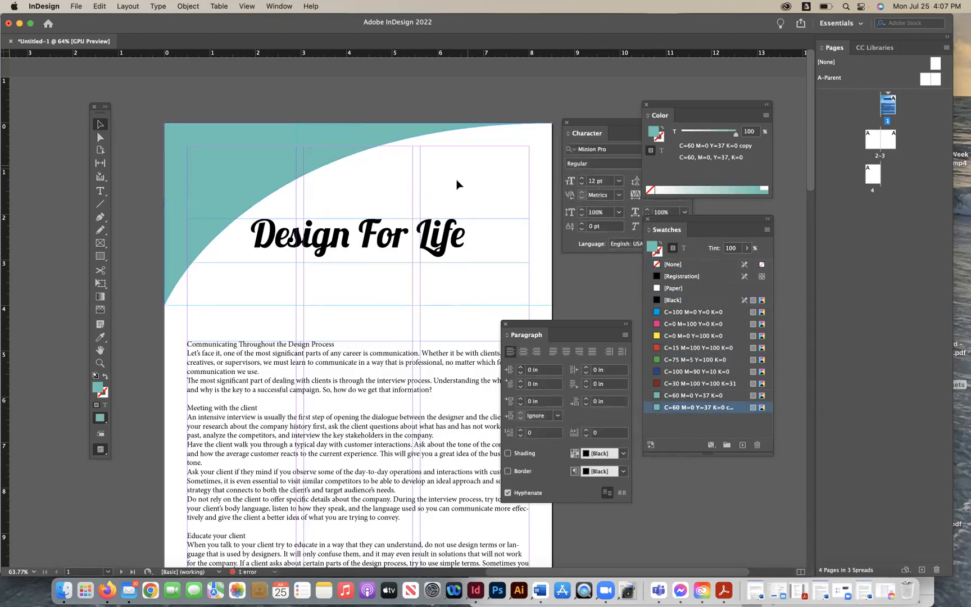
click(702, 383)
- Set the duplicate teal swatch's Black value to 31%
double_click(697, 406)
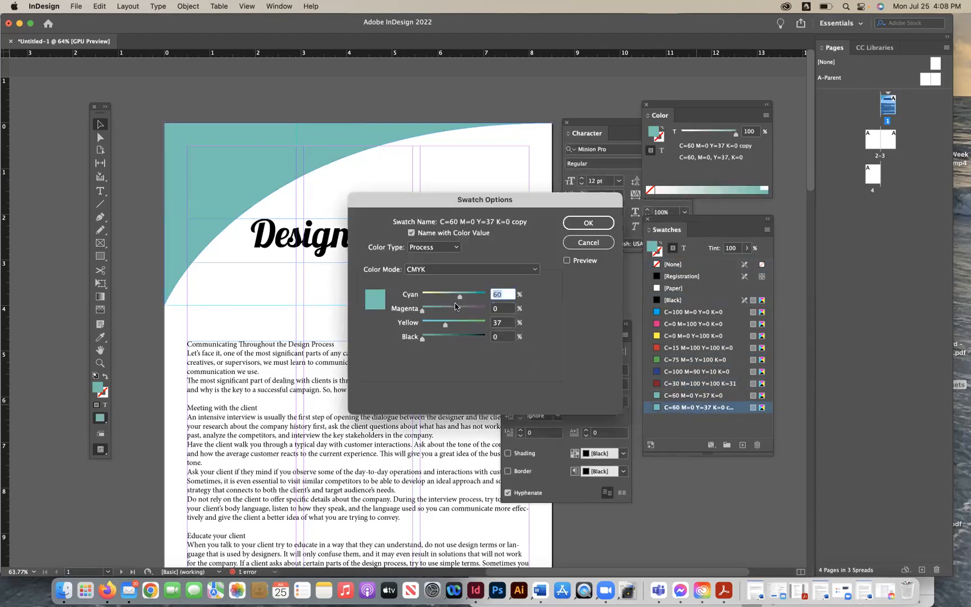
drag(426, 342, 444, 341)
click(586, 220)
click(375, 241)
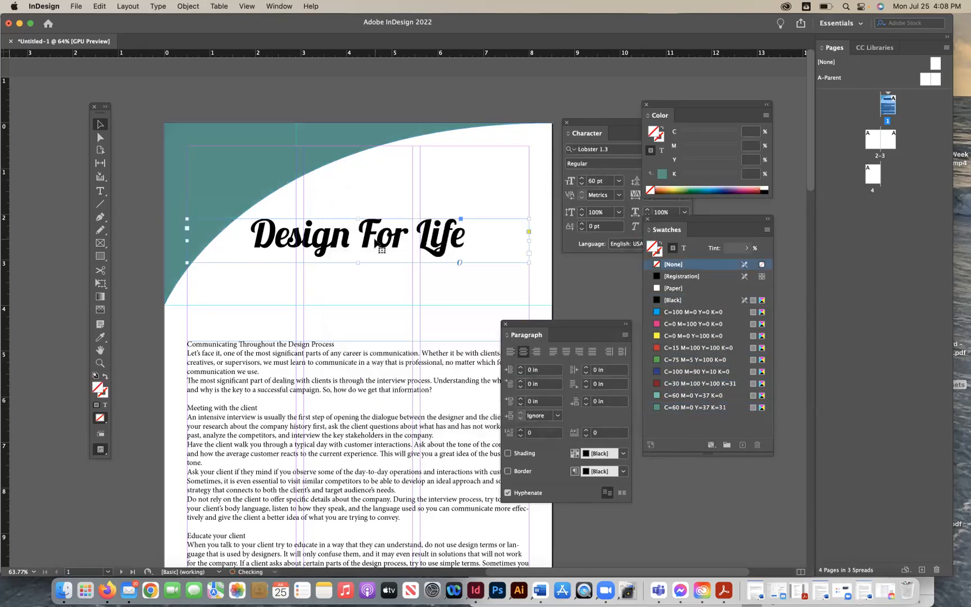
click(670, 407)
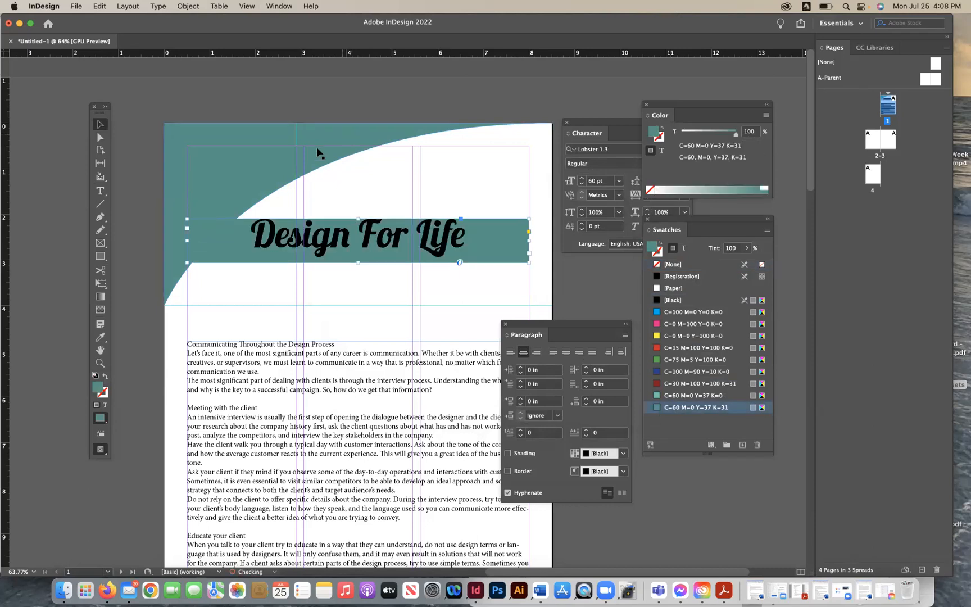
key(super+z)
- Select all the title text and color it with the C=60 M=0 Y=37 K=31 swatch
click(100, 191)
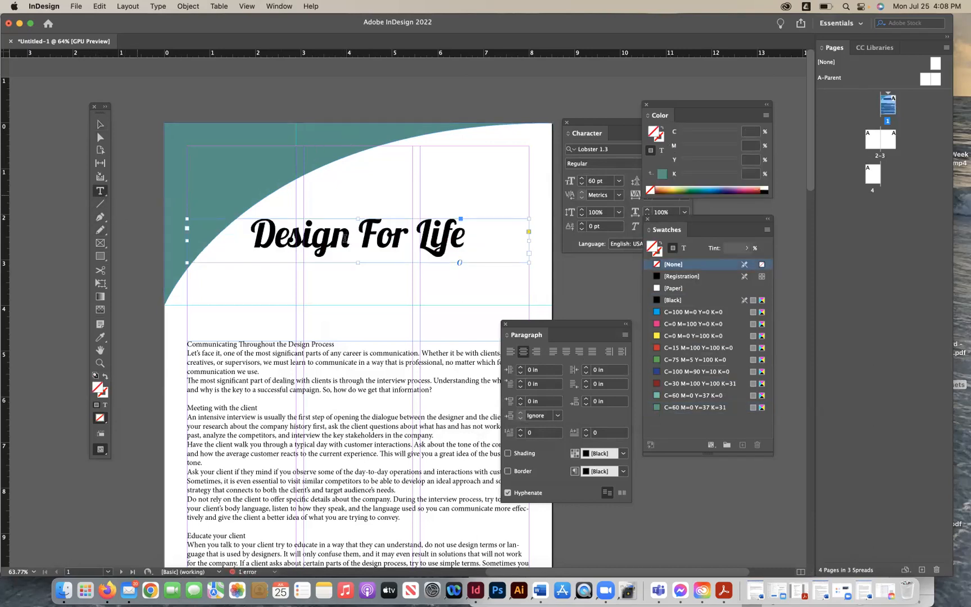
triple_click(345, 238)
click(656, 407)
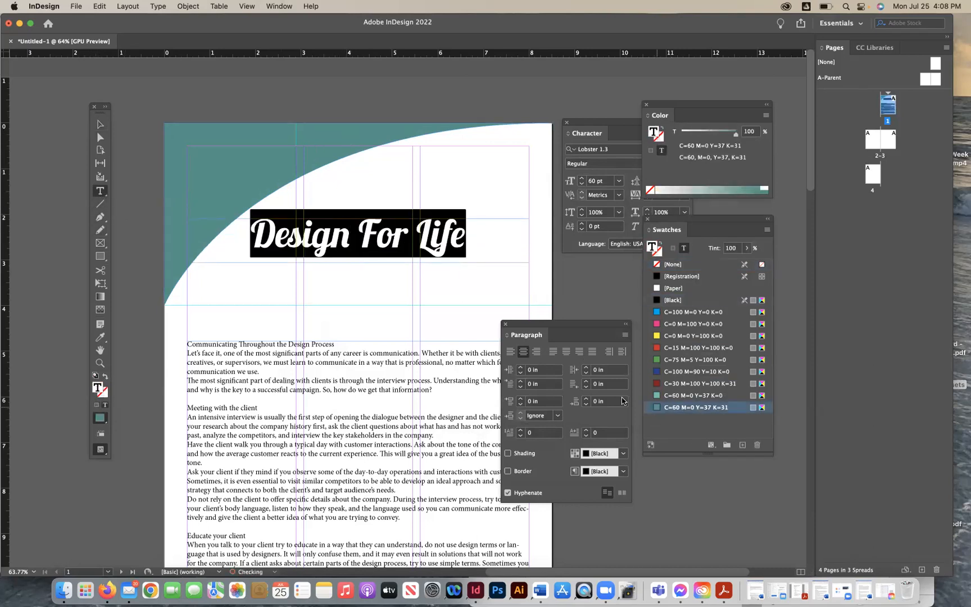
- Fill the curved header shape with the lighter C=60 M=0 Y=37 K=0 swatch
click(100, 124)
click(191, 146)
click(674, 407)
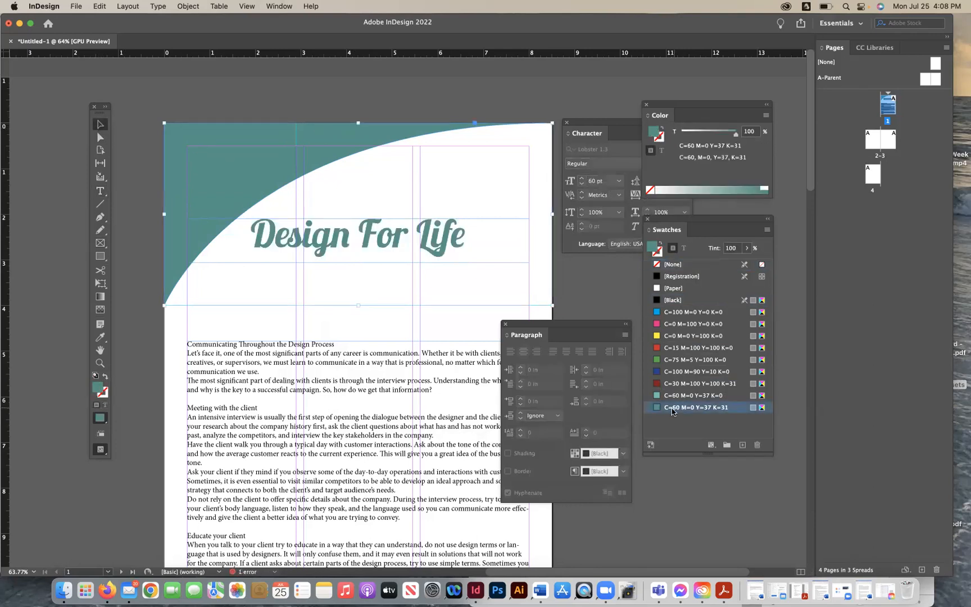
click(675, 396)
click(560, 311)
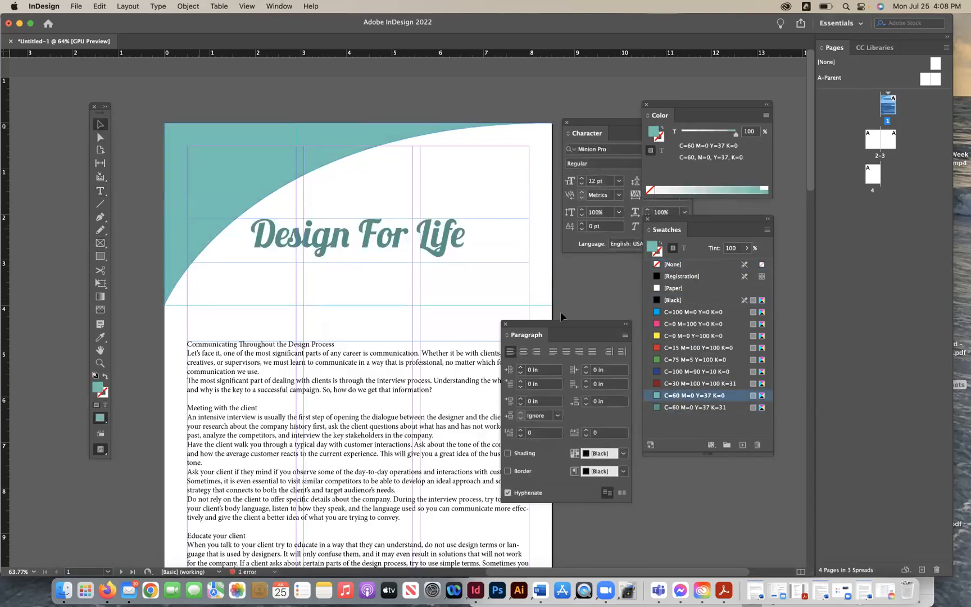
drag(532, 325, 837, 336)
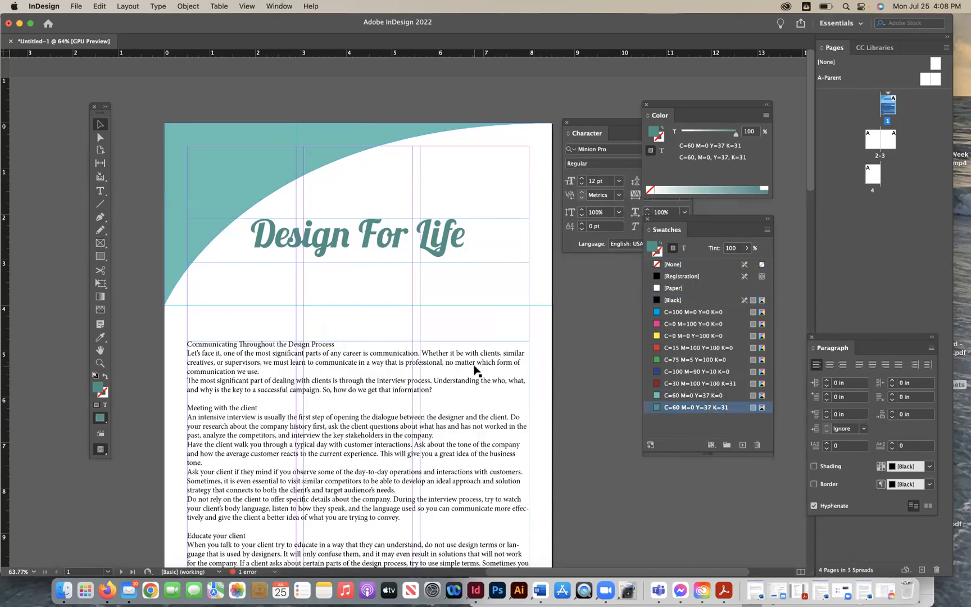
click(254, 4)
click(254, 4)
- Place the Design_Process.jpeg image into the curved header shape, replacing its fill
click(205, 177)
click(76, 7)
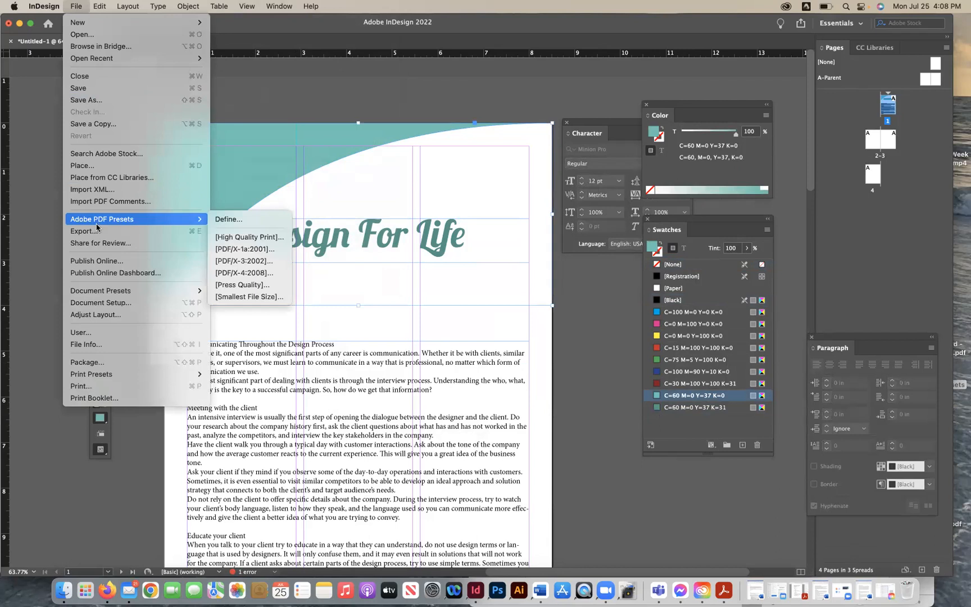
click(110, 165)
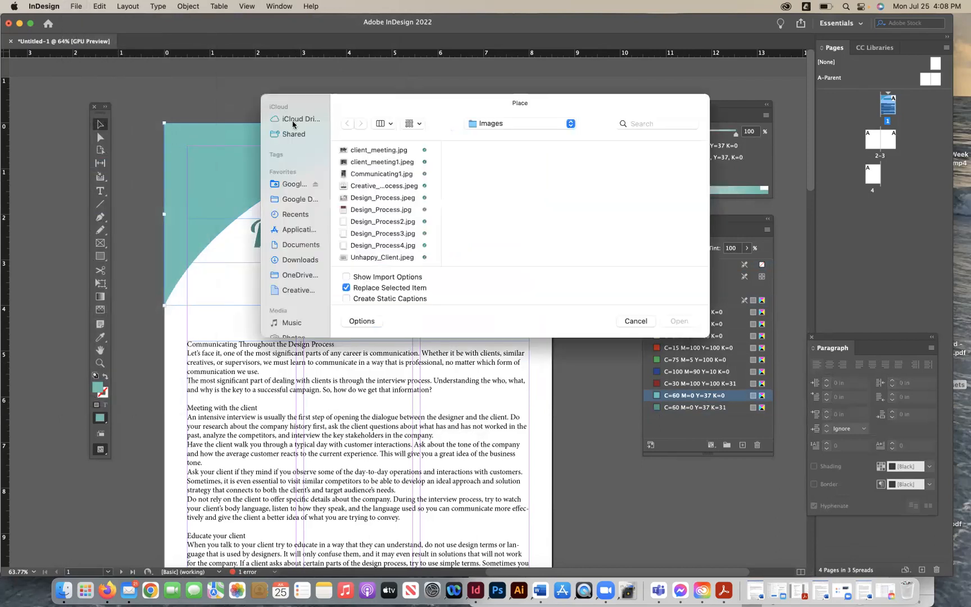
click(395, 151)
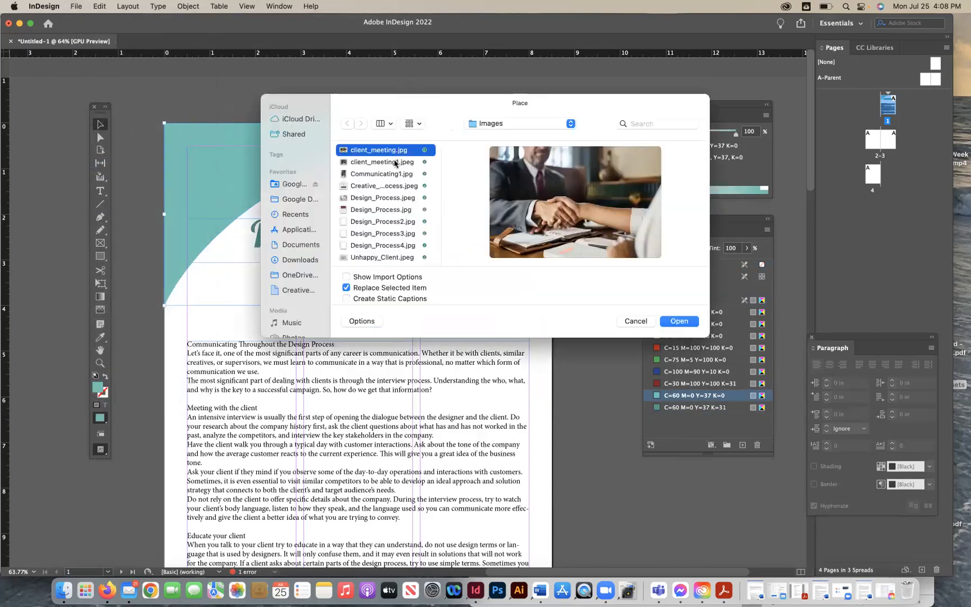
click(395, 163)
click(394, 175)
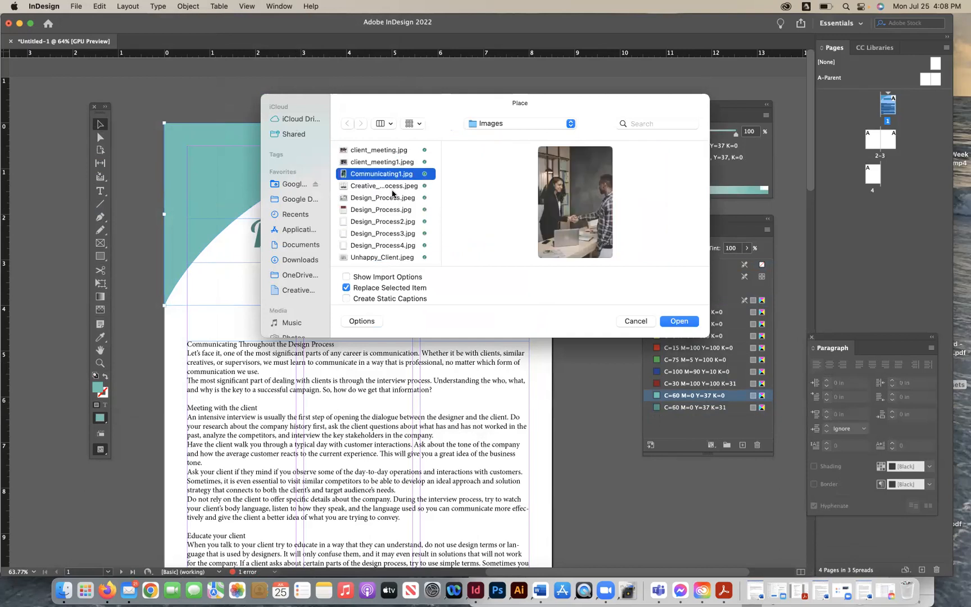
click(392, 186)
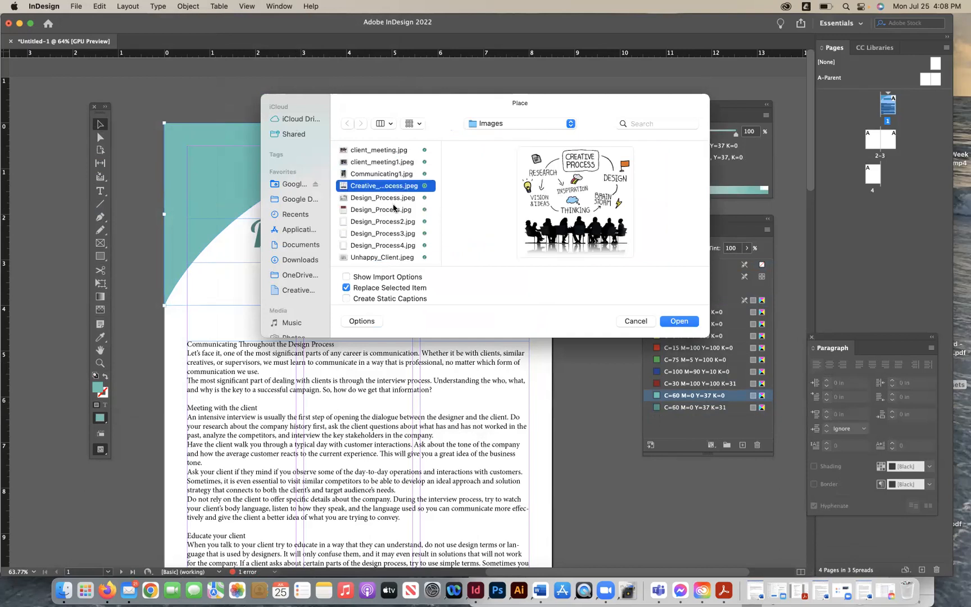
click(394, 209)
click(401, 197)
click(672, 321)
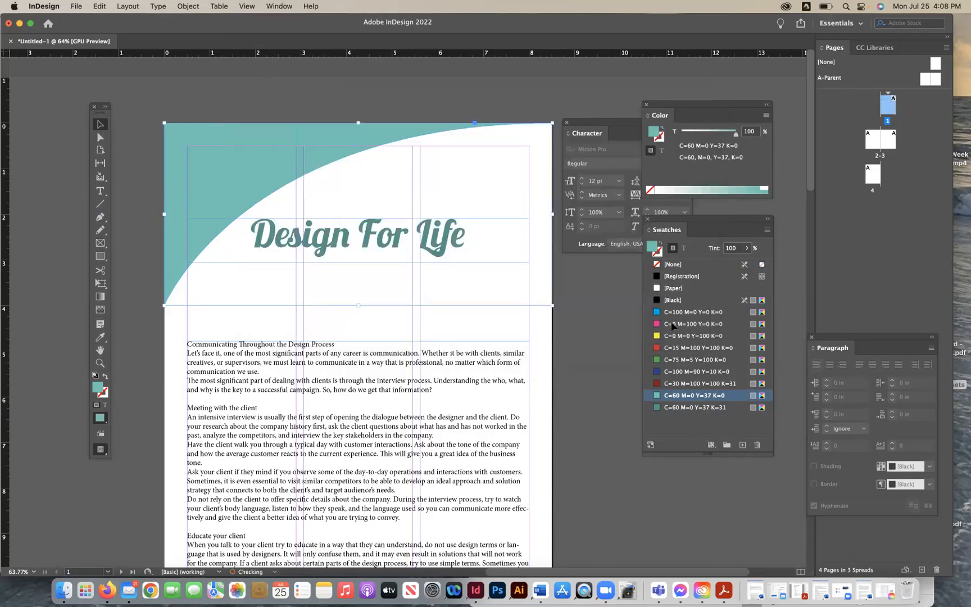
- Reposition the placed image inside the curved header shape so the lightbulb shows near the top
click(189, 6)
mouse_move(225, 231)
click(314, 229)
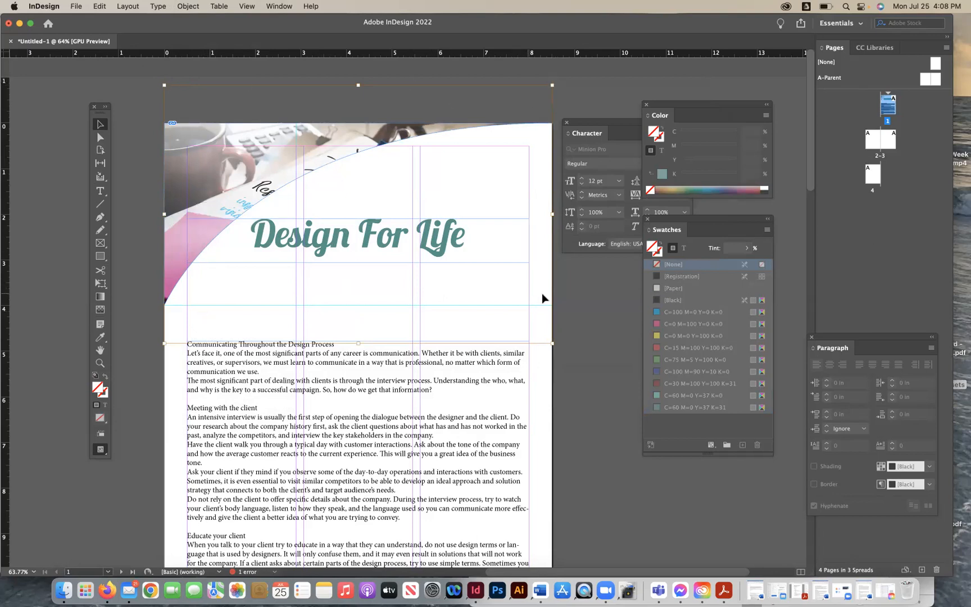
drag(256, 142, 256, 134)
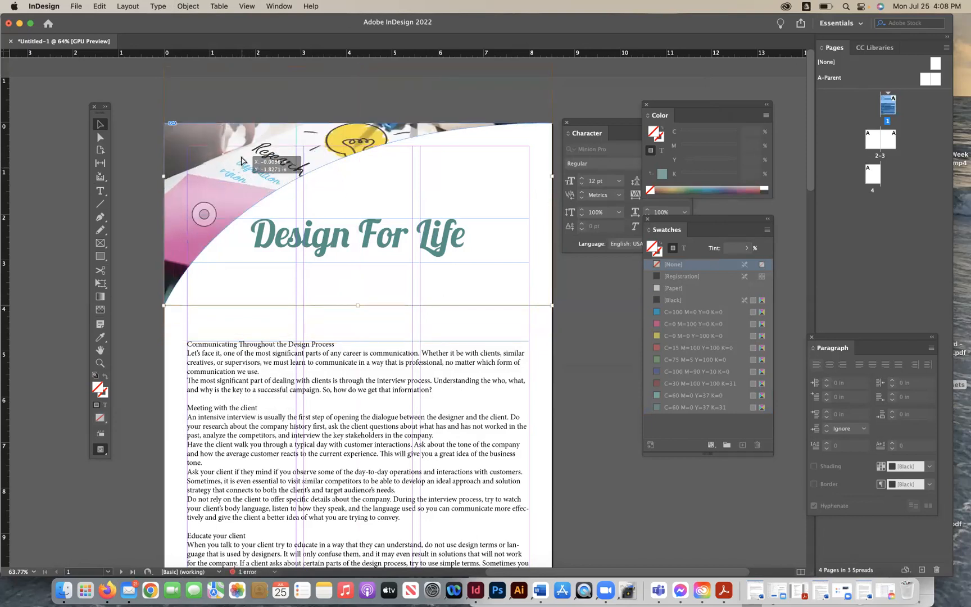
drag(245, 163, 245, 181)
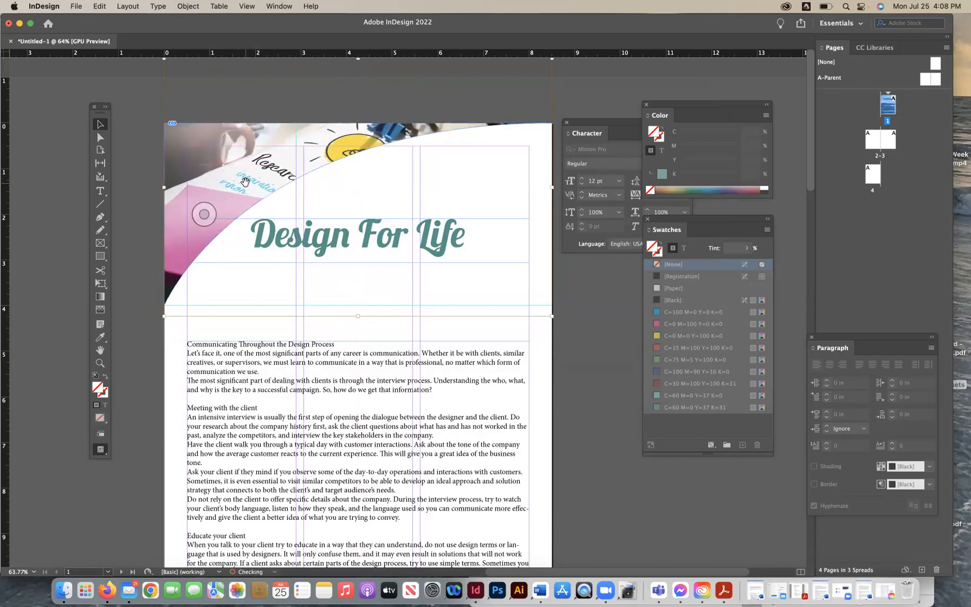
click(148, 176)
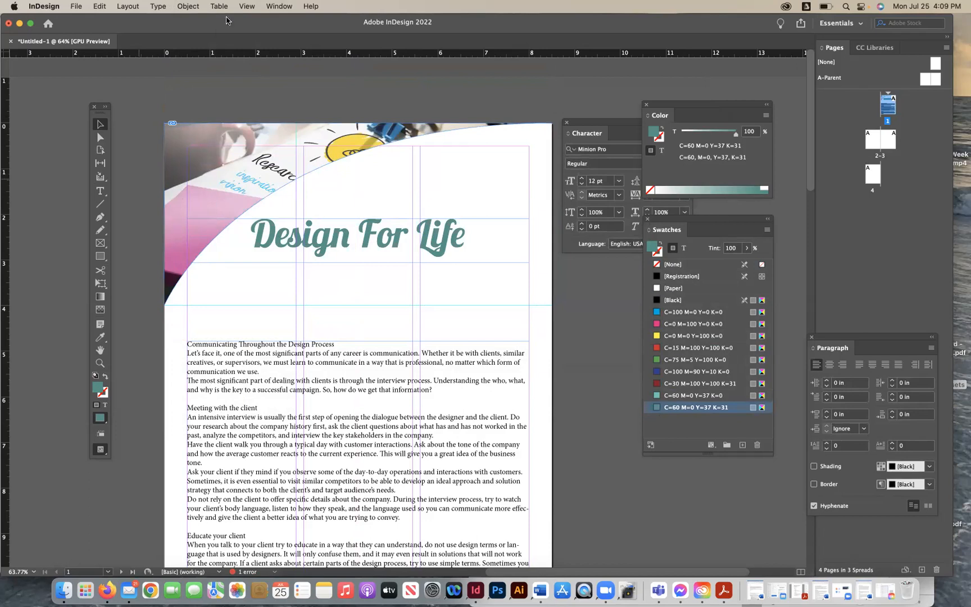
- Hide the guides and switch on Overprint Preview to check the page layout
click(247, 6)
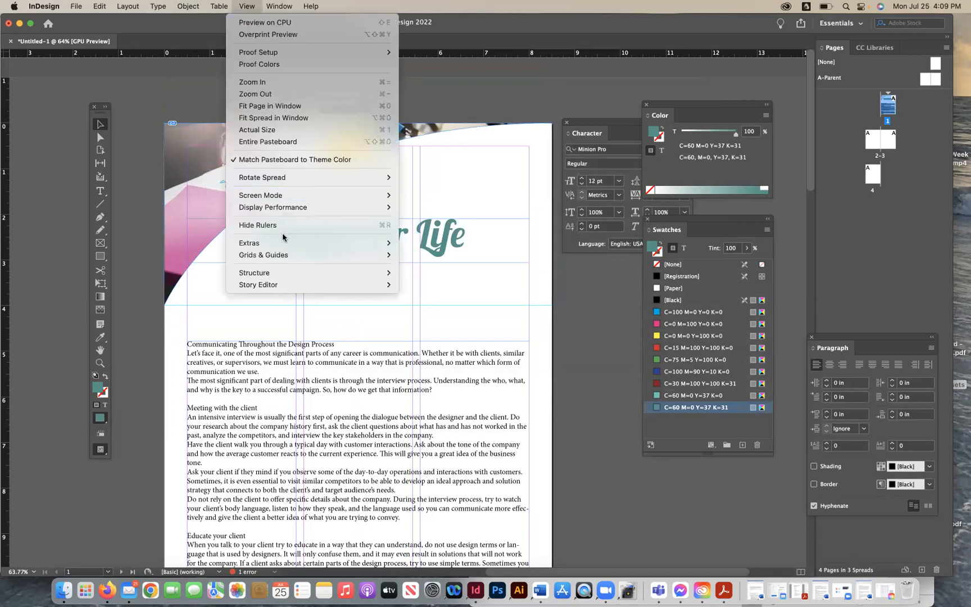
mouse_move(283, 255)
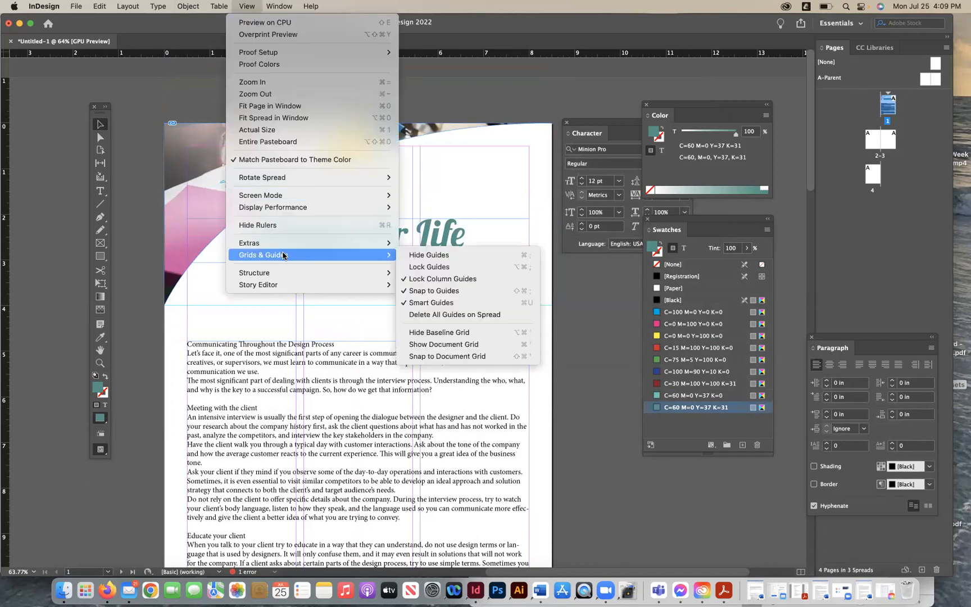
click(479, 259)
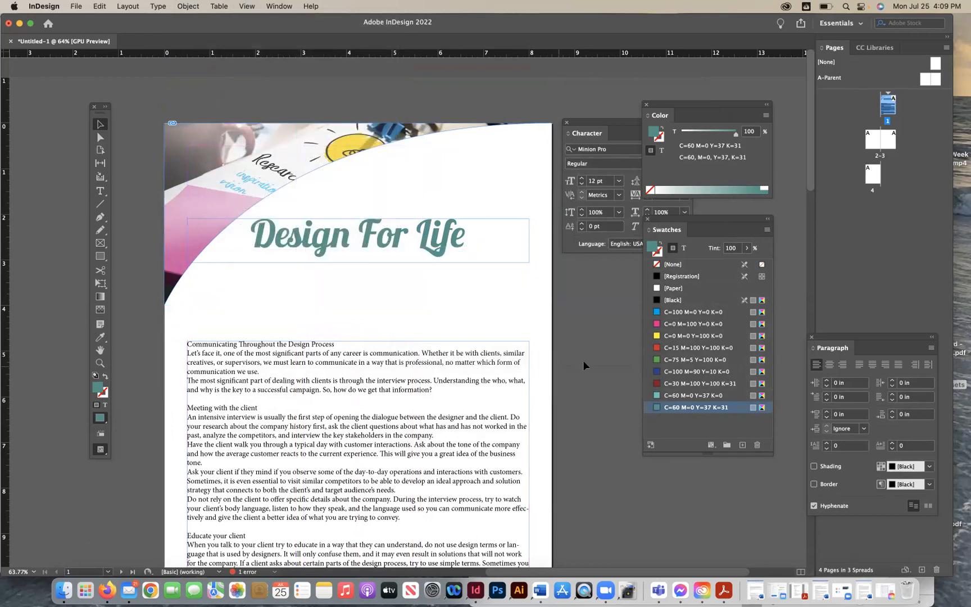
click(247, 6)
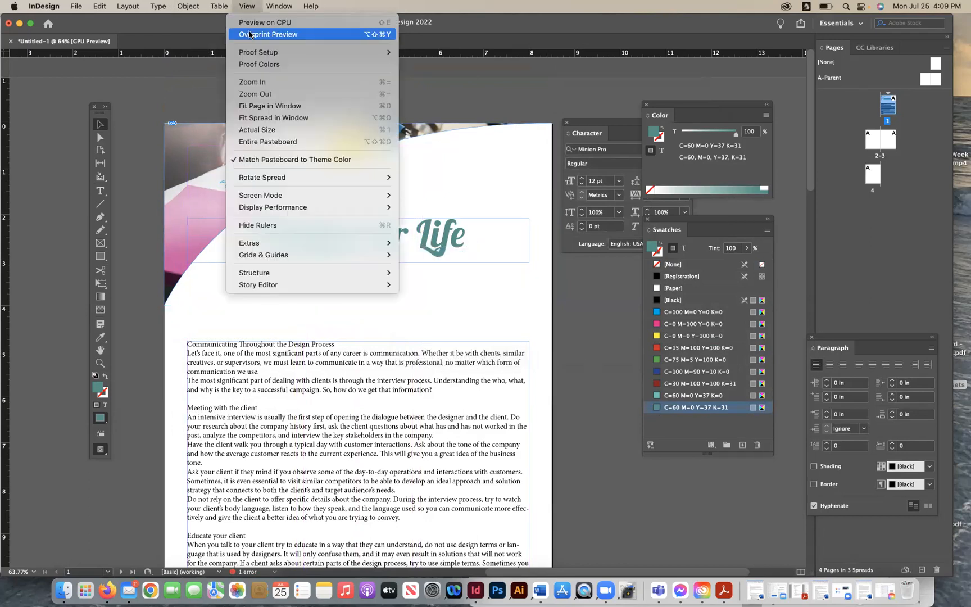
click(250, 35)
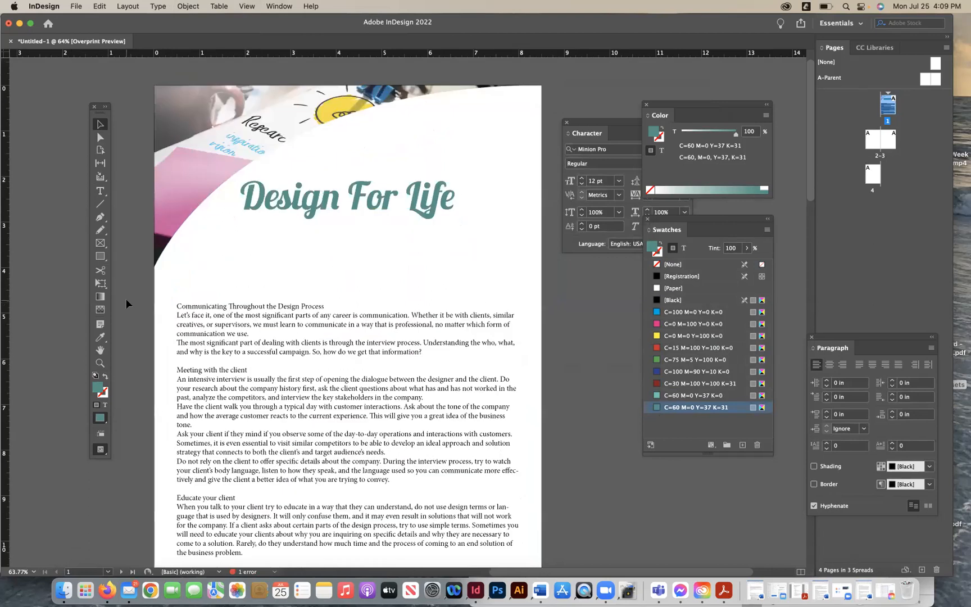
scroll(126, 299, down, 2)
scroll(126, 298, up, 1)
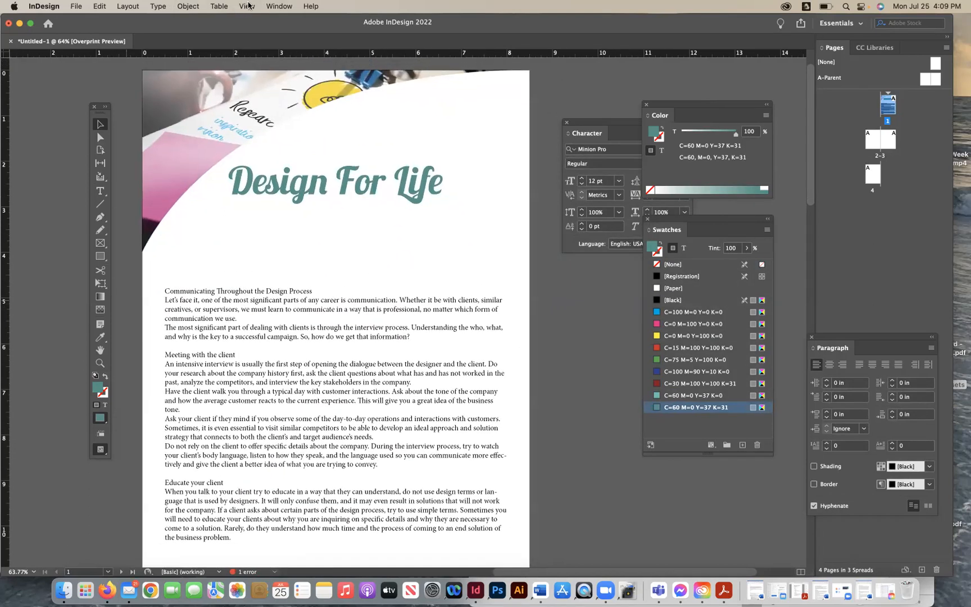
- Show the guides again and add a horizontal ruler guide just above the body text
click(247, 6)
mouse_move(282, 255)
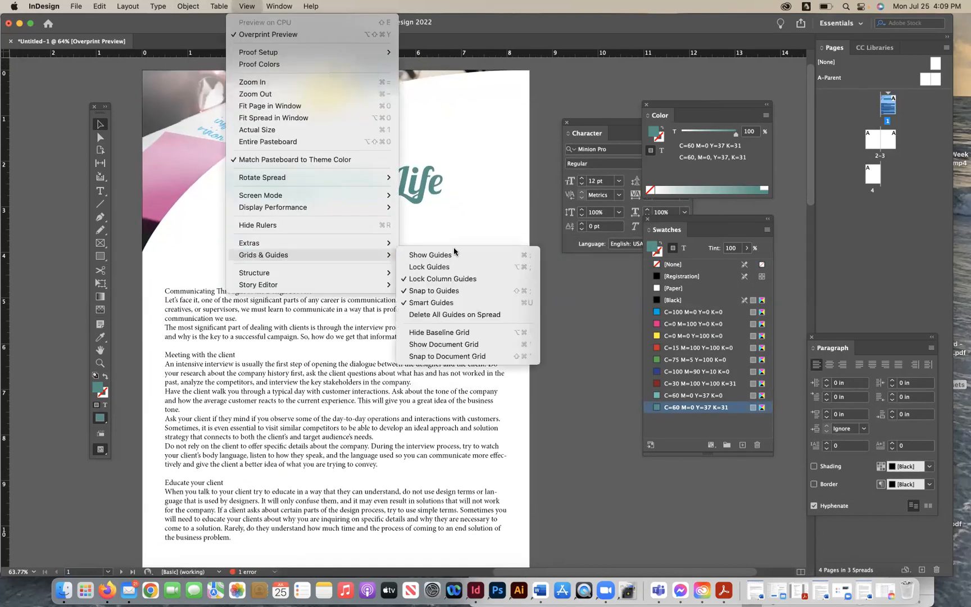
click(515, 254)
scroll(561, 325, up, 1)
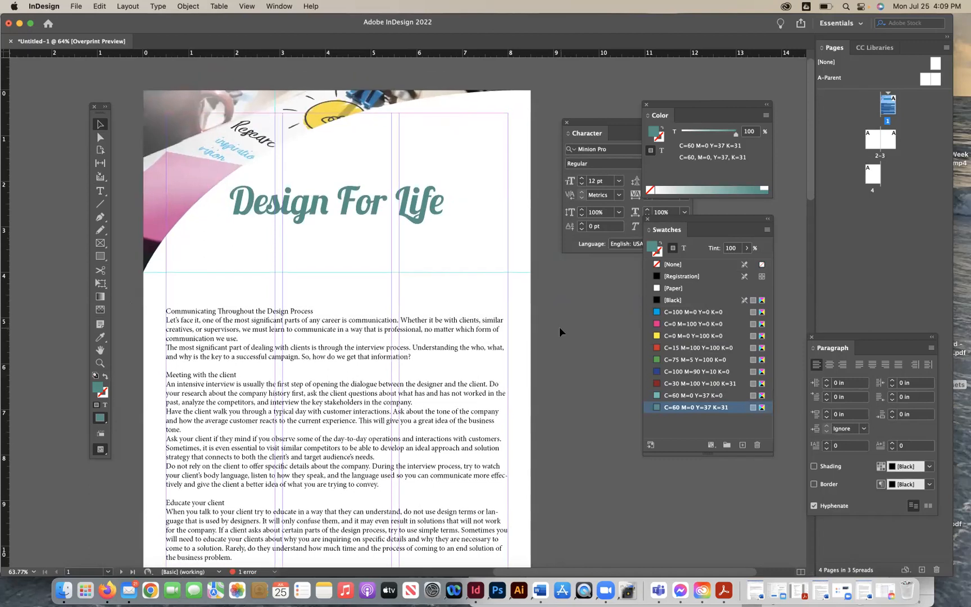
scroll(559, 328, up, 1)
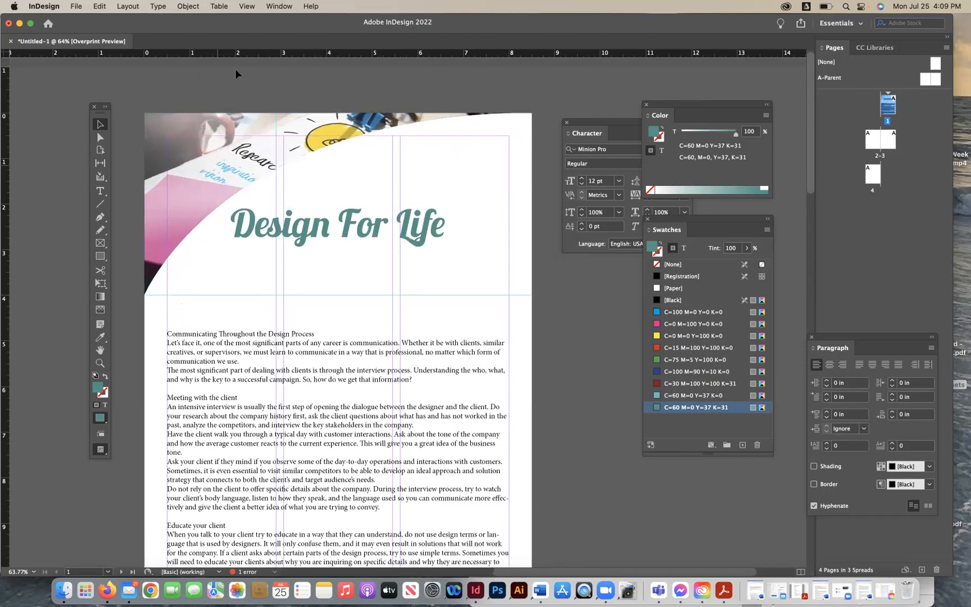
drag(236, 58, 242, 317)
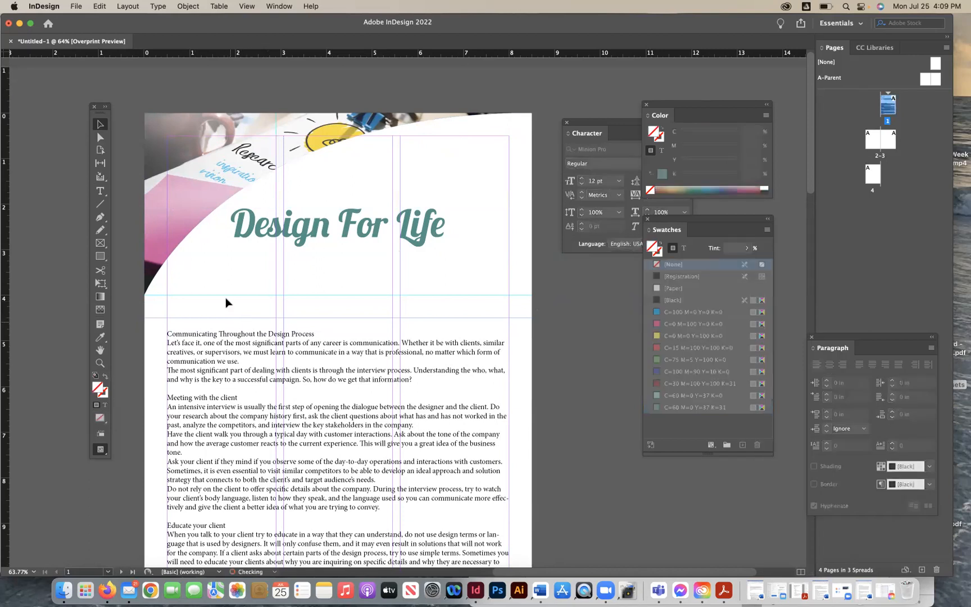
- Set the body text frame to 3 columns in Text Frame Options
scroll(226, 298, down, 5)
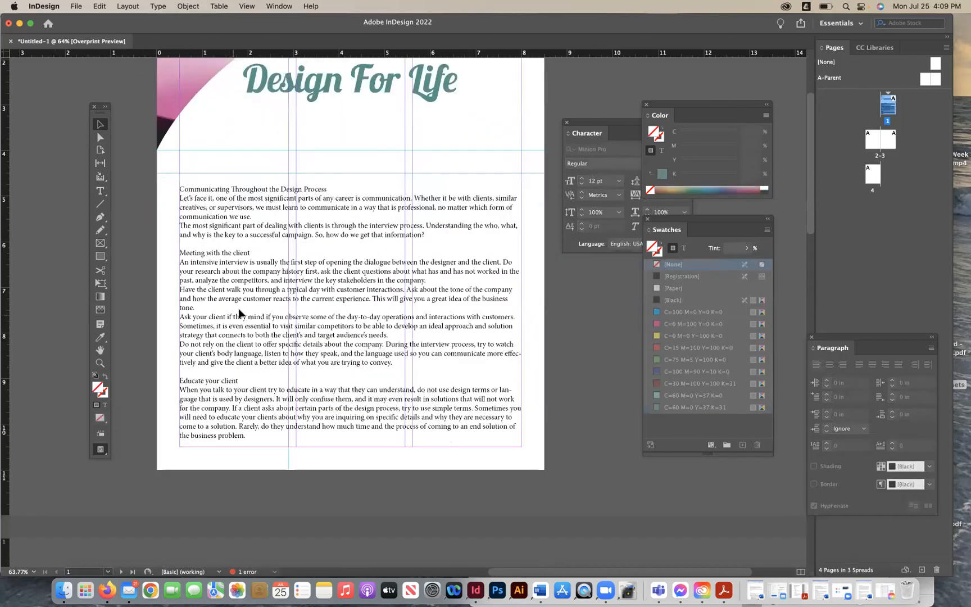
click(339, 254)
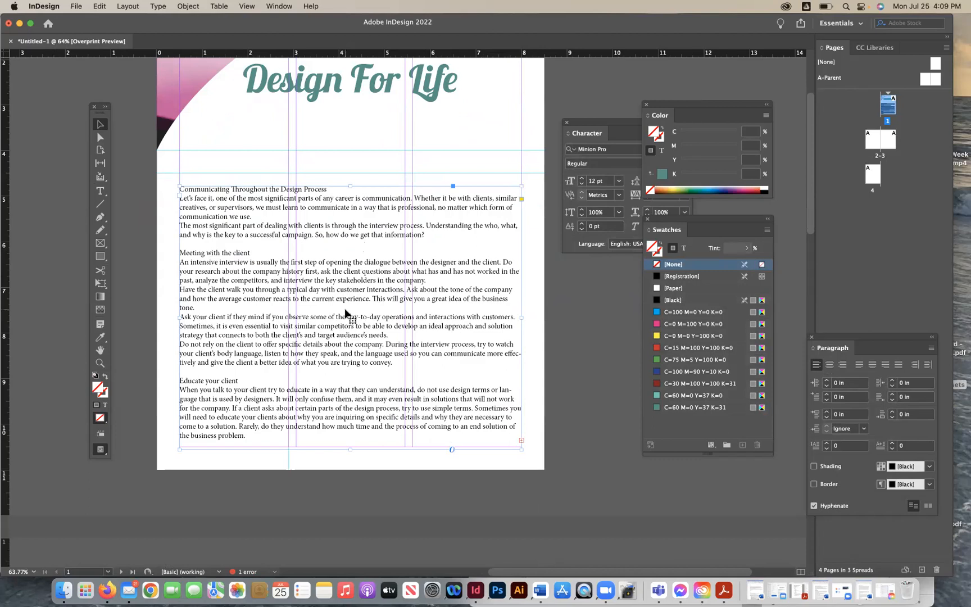
scroll(345, 313, up, 2)
scroll(345, 313, right, 1)
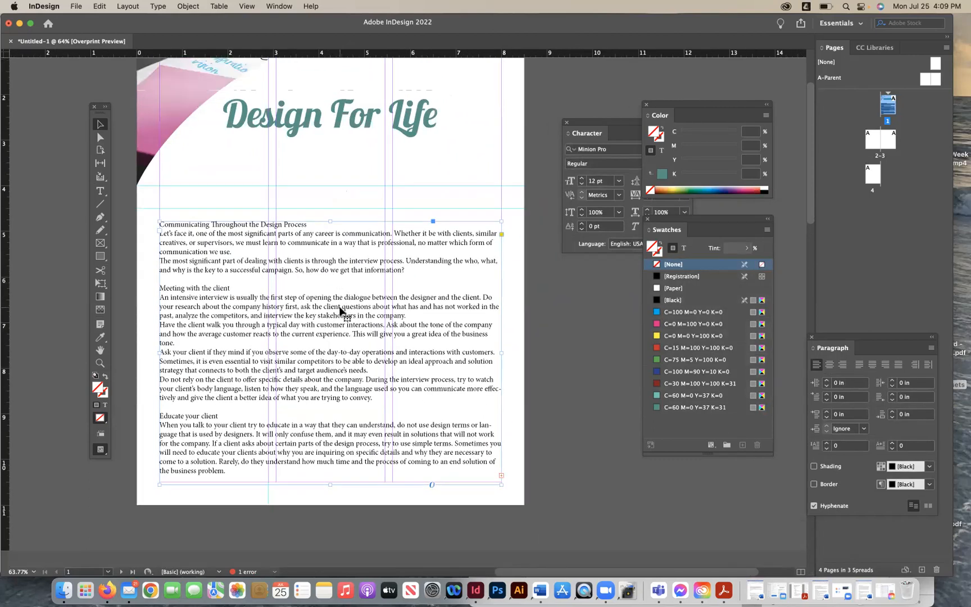
click(186, 6)
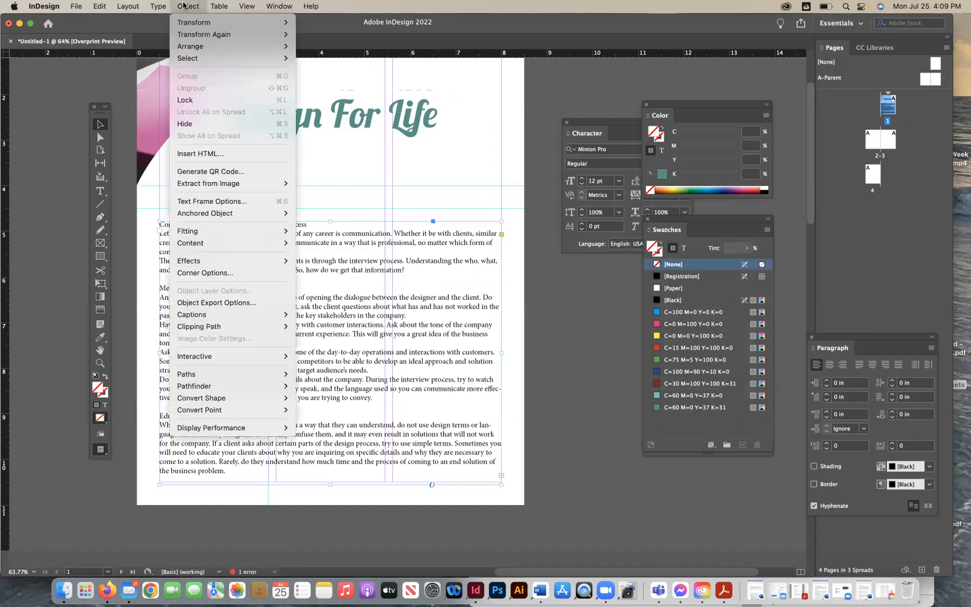
click(212, 201)
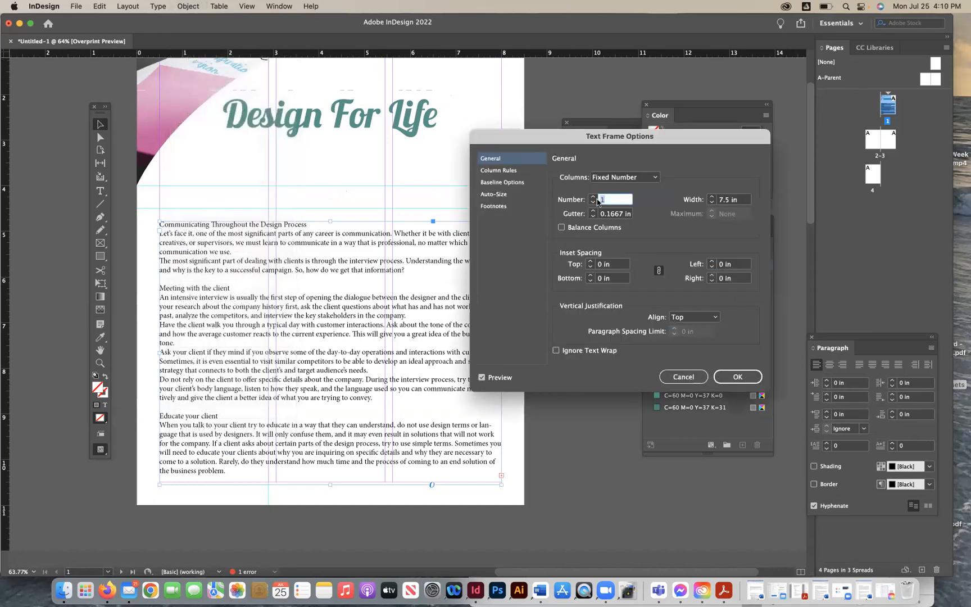
click(593, 197)
click(593, 197)
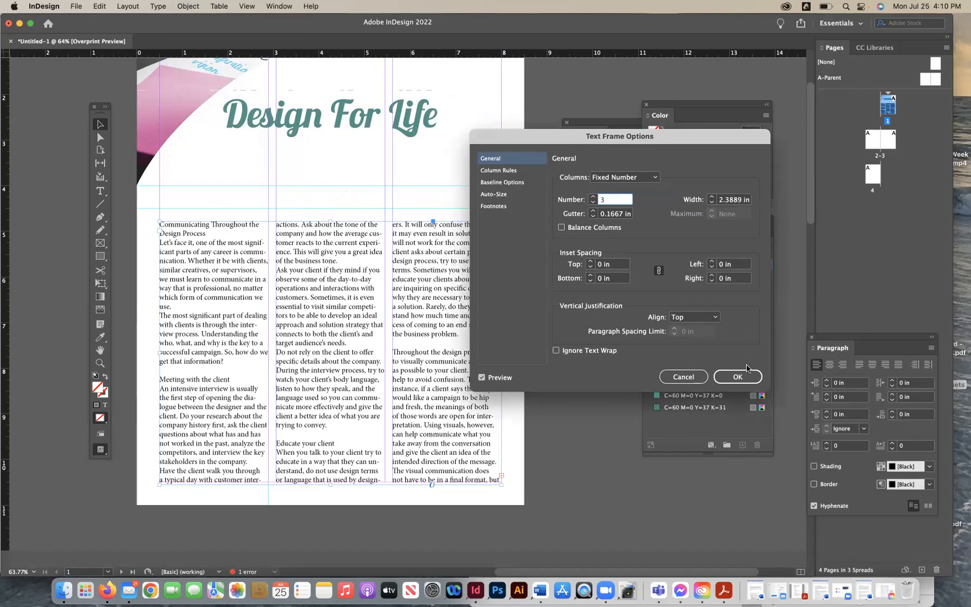
click(737, 376)
click(574, 351)
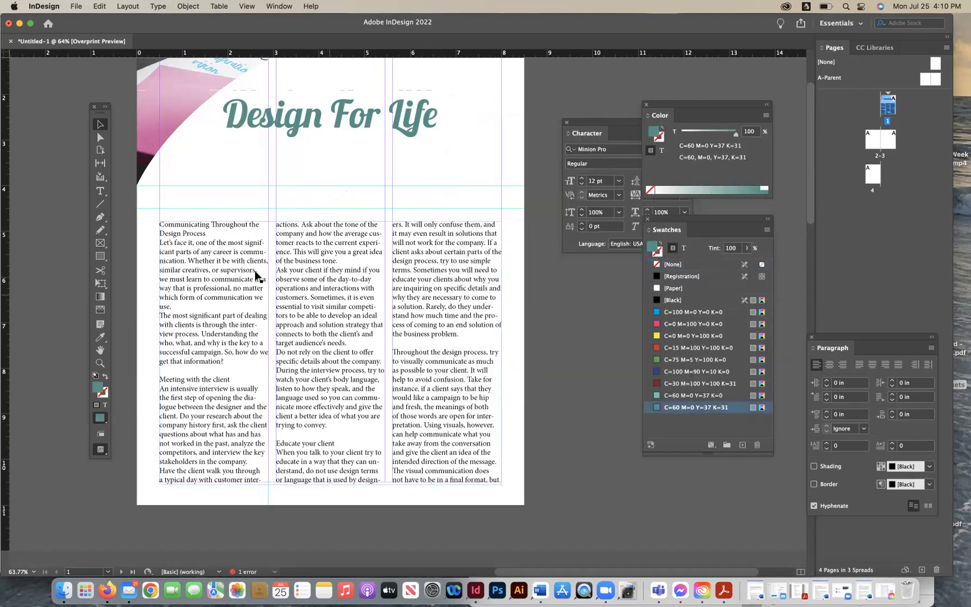
- Delete the opening 'Communicating Throughout the Design Process' section from the body text
click(100, 191)
drag(232, 359, 147, 226)
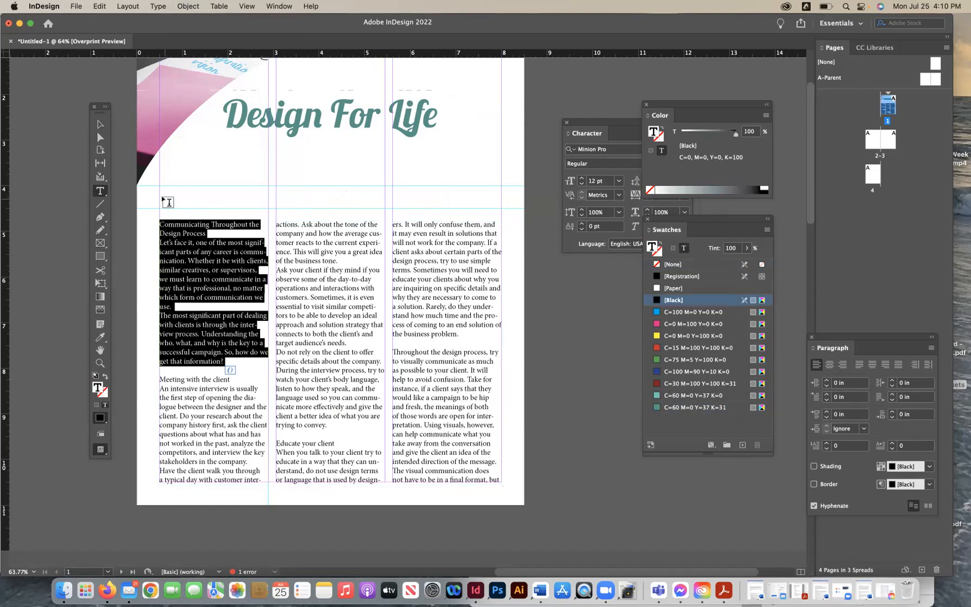
click(227, 358)
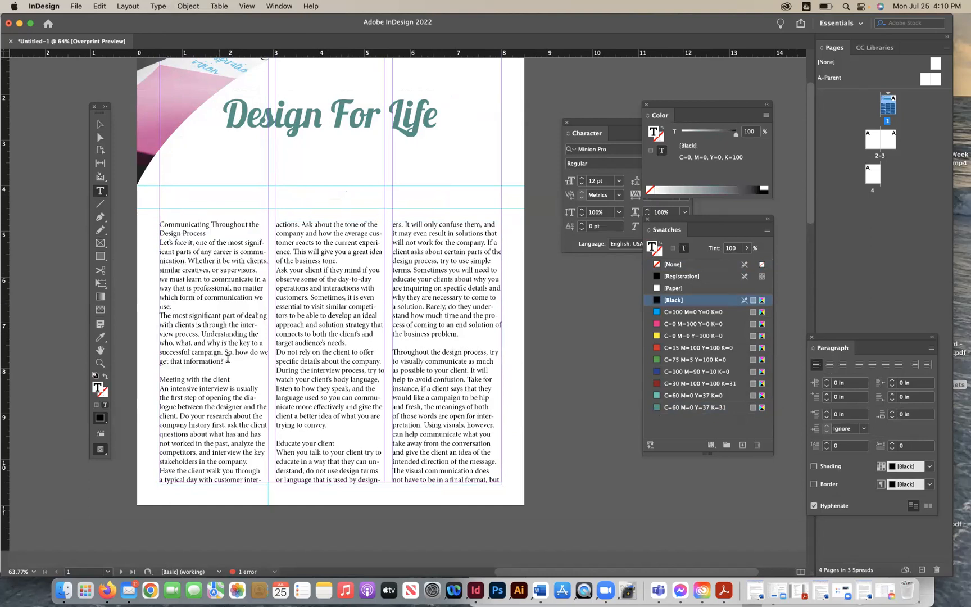
drag(224, 363, 152, 217)
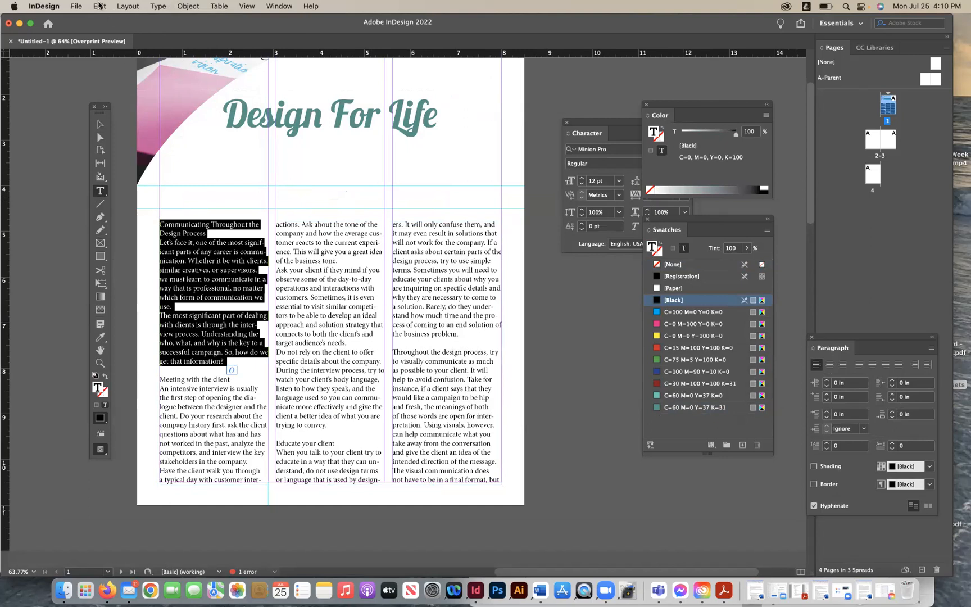
click(99, 6)
click(101, 64)
key(BackSpace)
key(Delete)
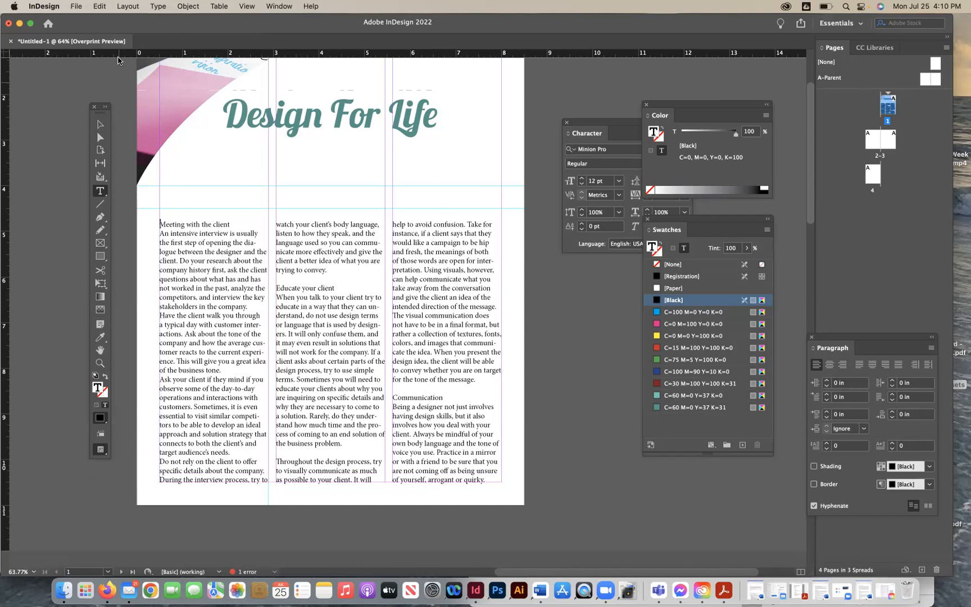
key(Escape)
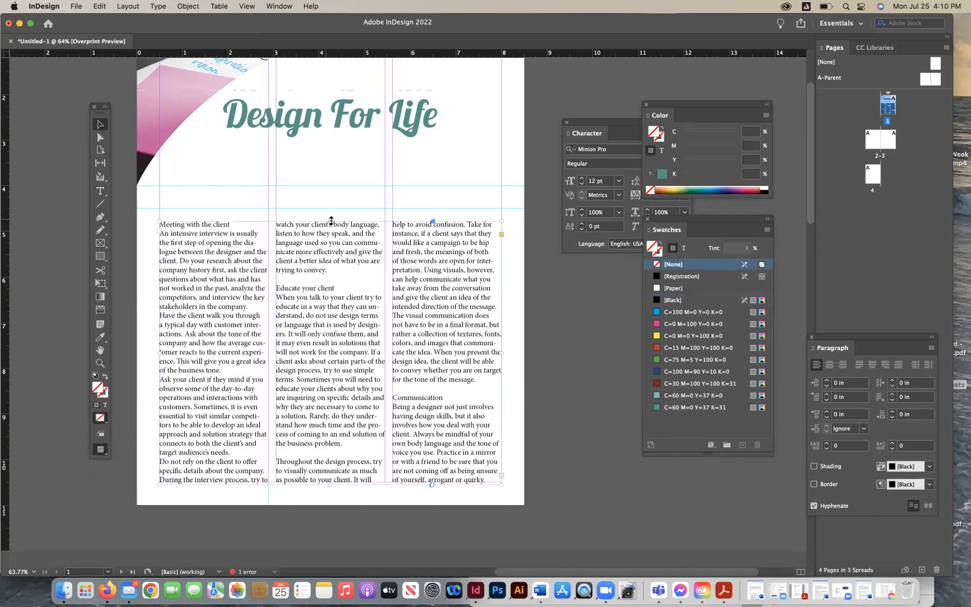
- Lower the body text frame's top edge and paste the intro section into a new text frame drawn above it
drag(331, 222, 327, 298)
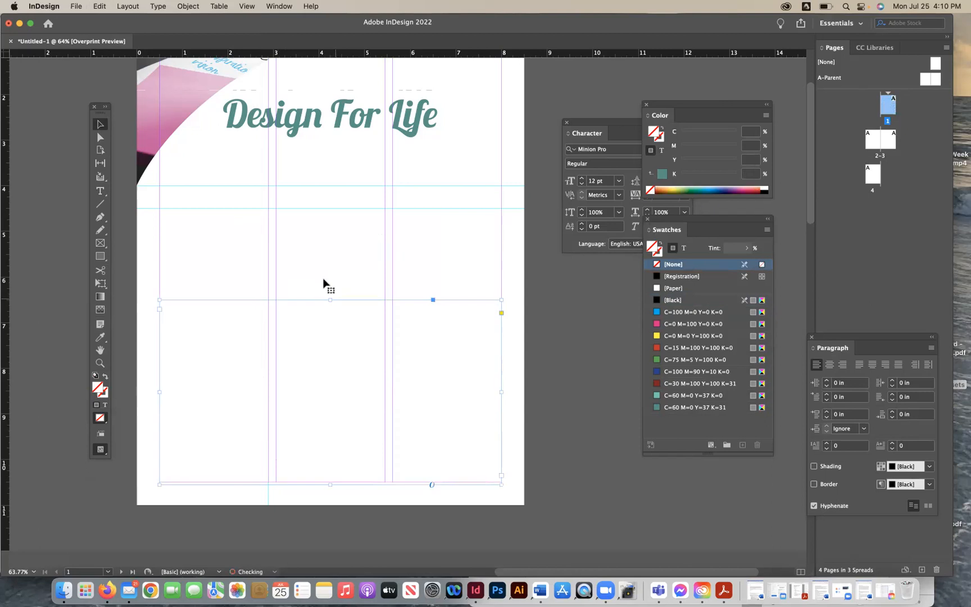
key(t)
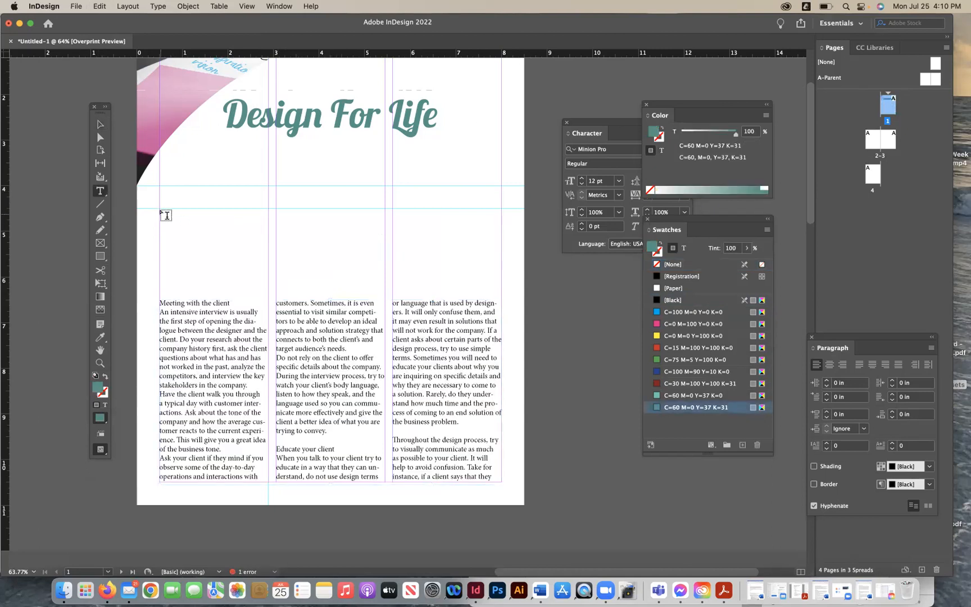
drag(160, 210, 502, 292)
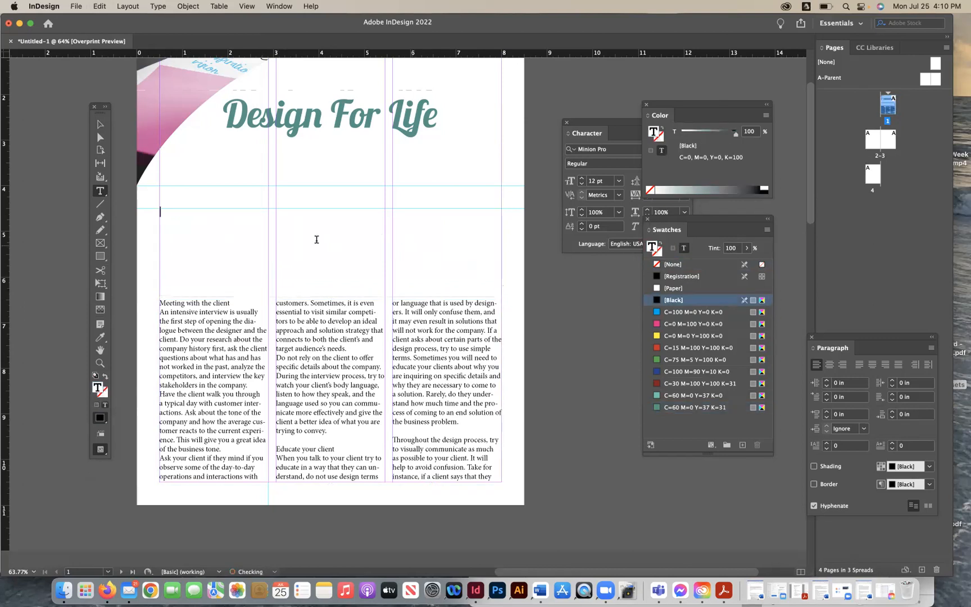
key(super+v)
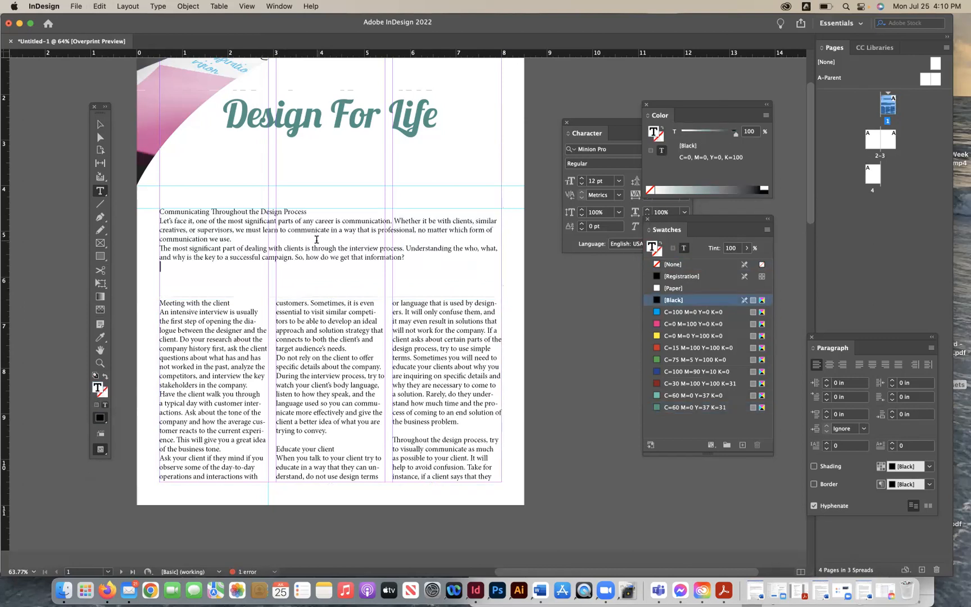
key(Escape)
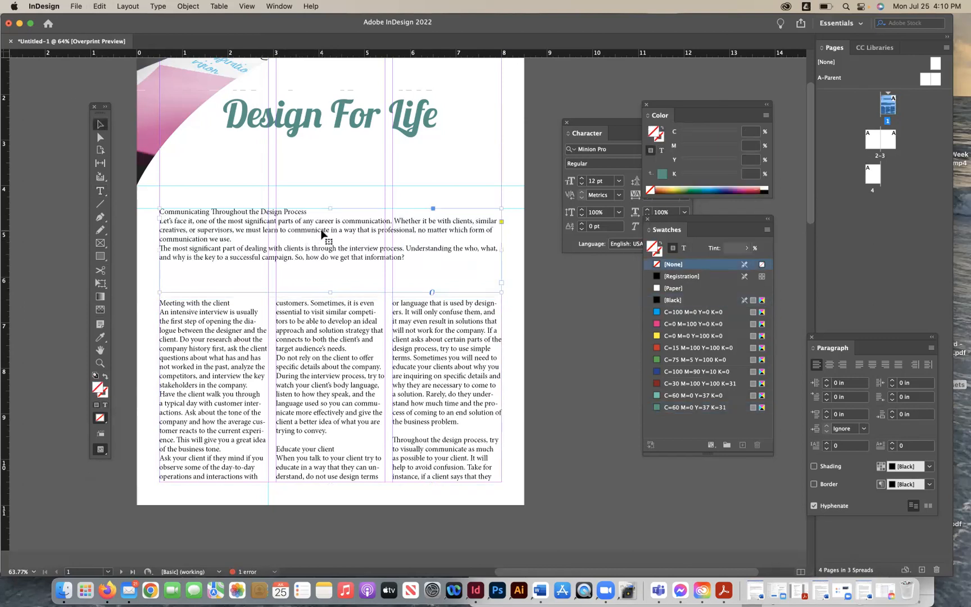
- Set the intro text frame to 2 columns in Text Frame Options
click(188, 6)
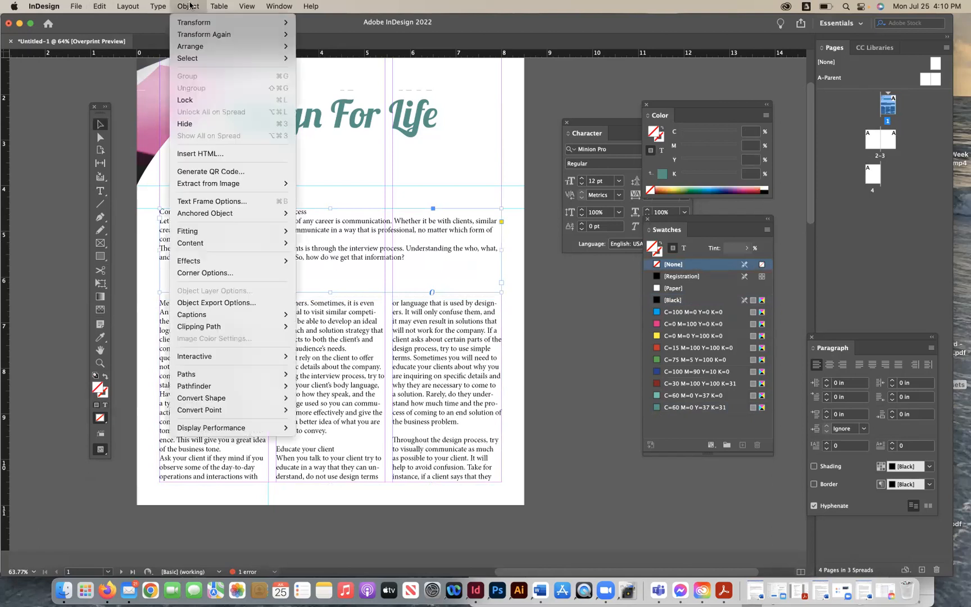
click(219, 201)
text(2)
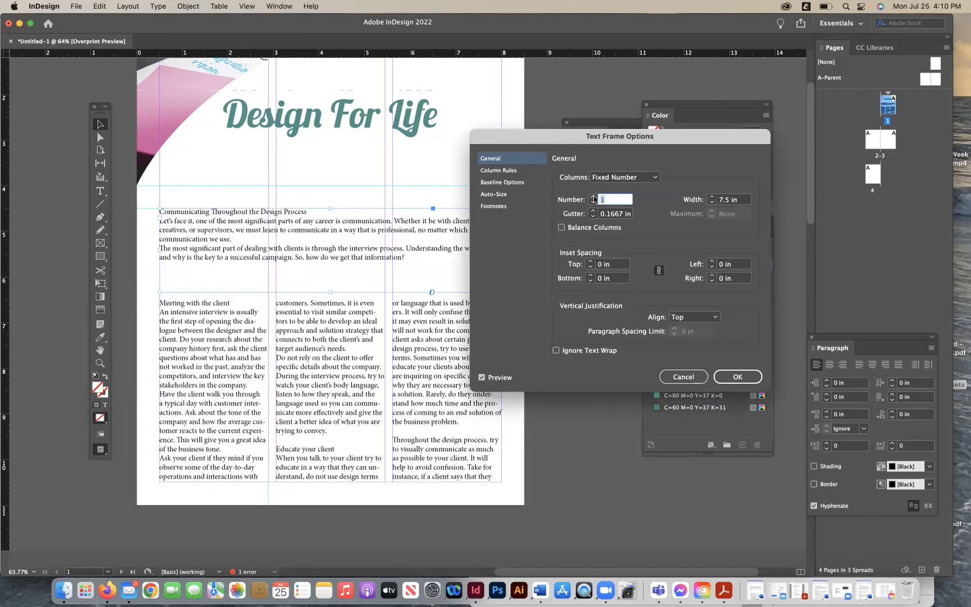
click(716, 374)
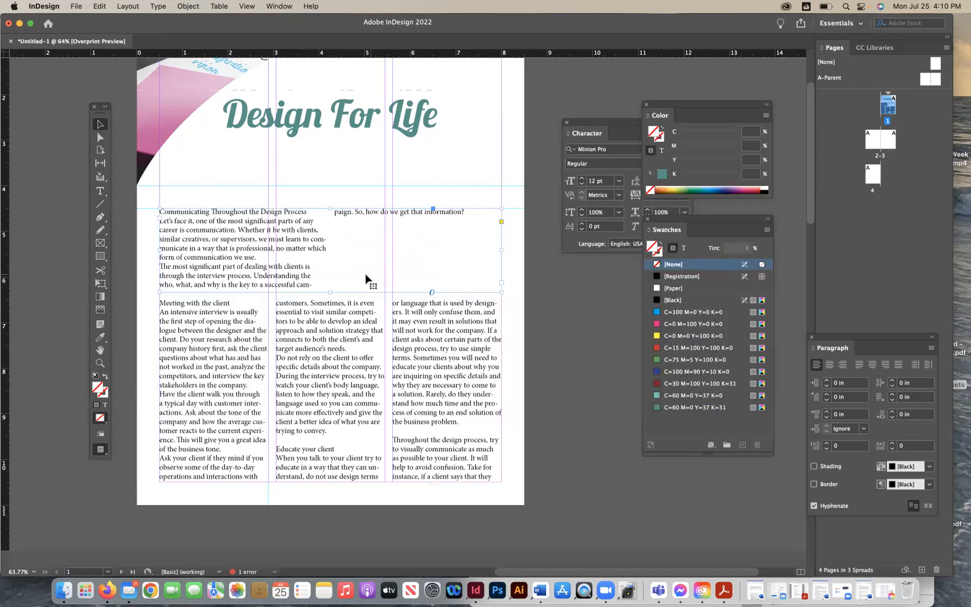
- Shorten the intro text frame and move it slightly down below the ruler guide
drag(329, 292, 302, 243)
click(546, 352)
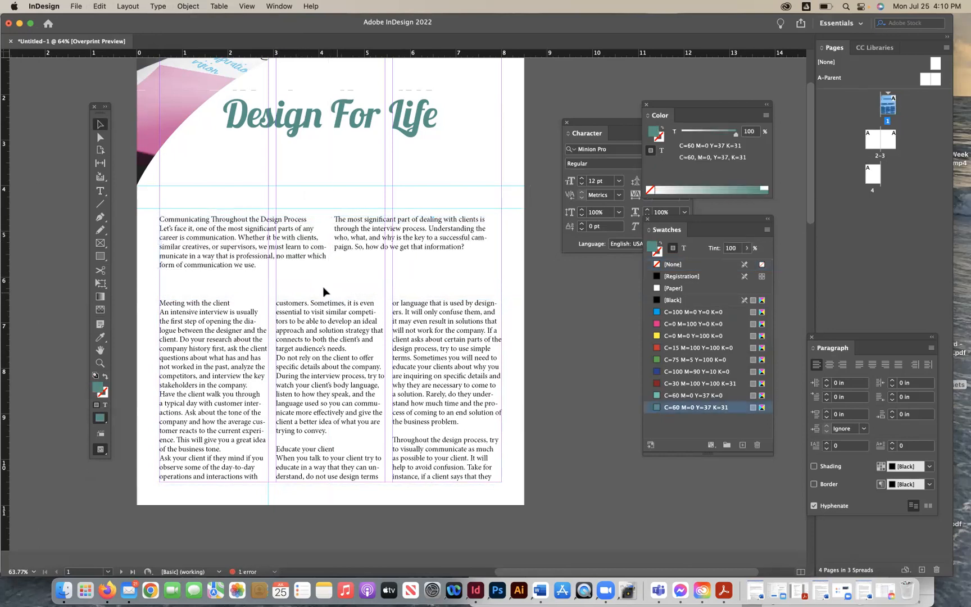
click(319, 308)
click(319, 246)
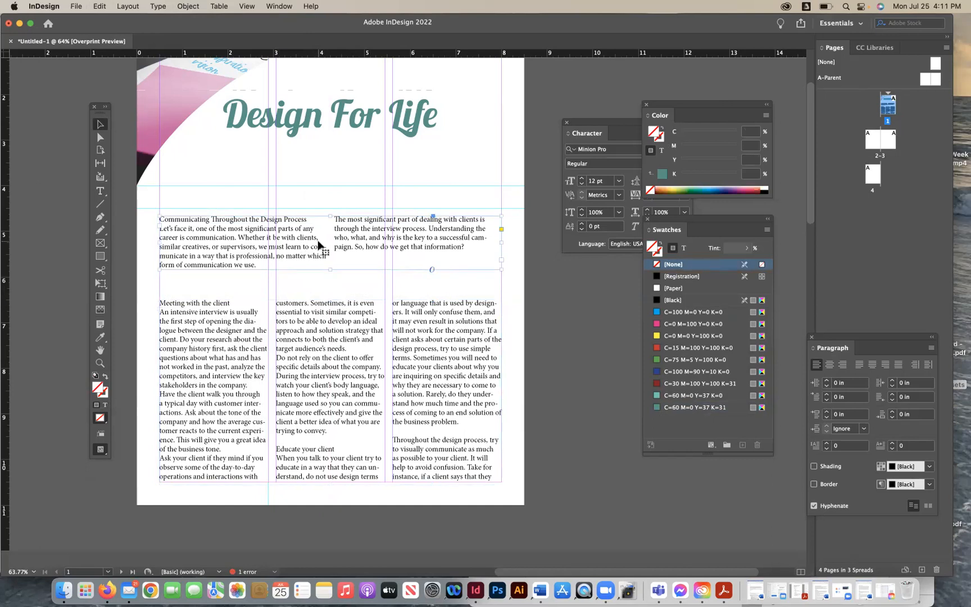
drag(258, 263, 258, 270)
click(584, 358)
click(695, 407)
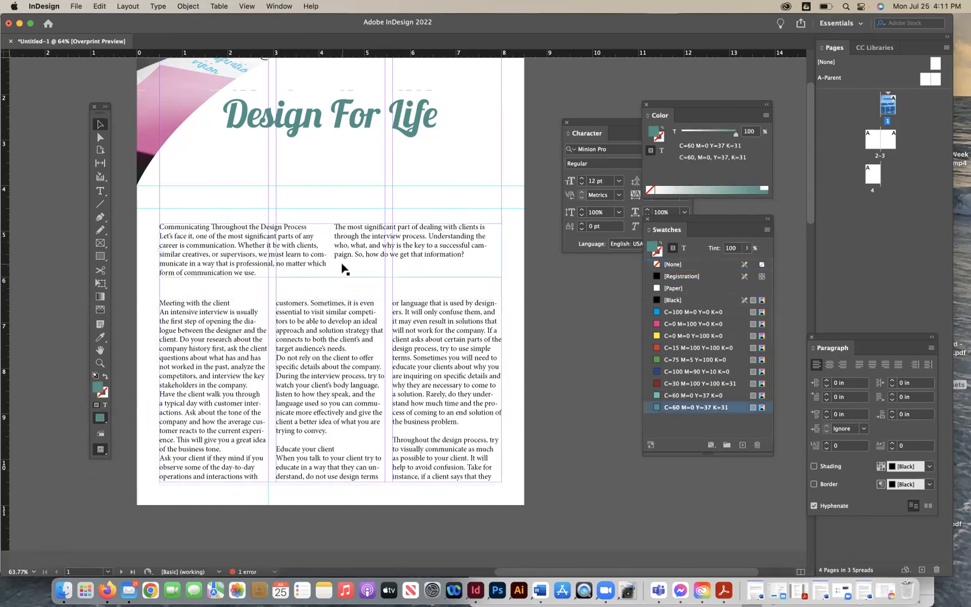
- Move the 'Communicating Throughout the Design Process' heading into its own text frame above the intro, repositioning the intro frame
click(100, 191)
drag(305, 228, 156, 230)
key(super+c)
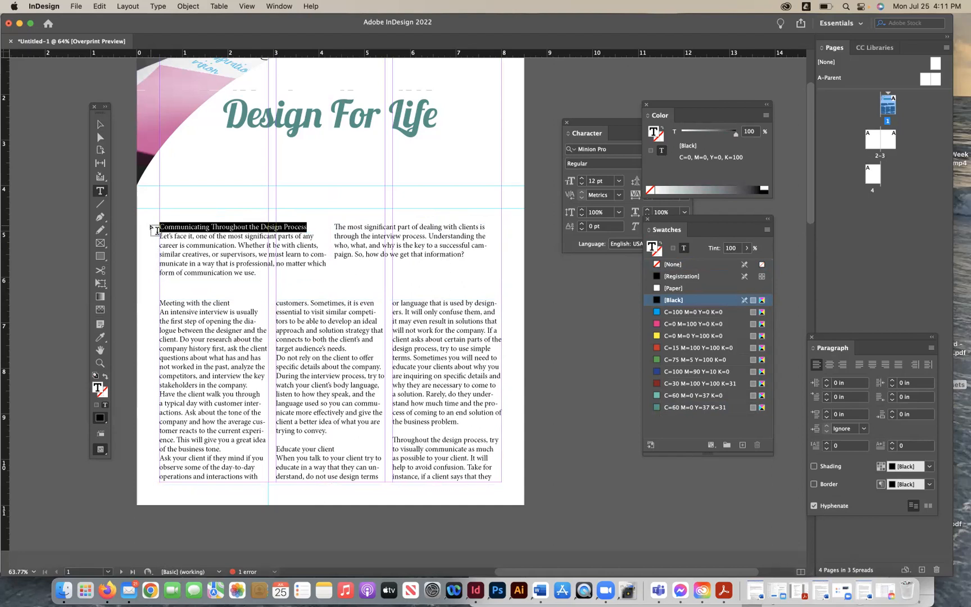
key(BackSpace)
key(BackSpace)
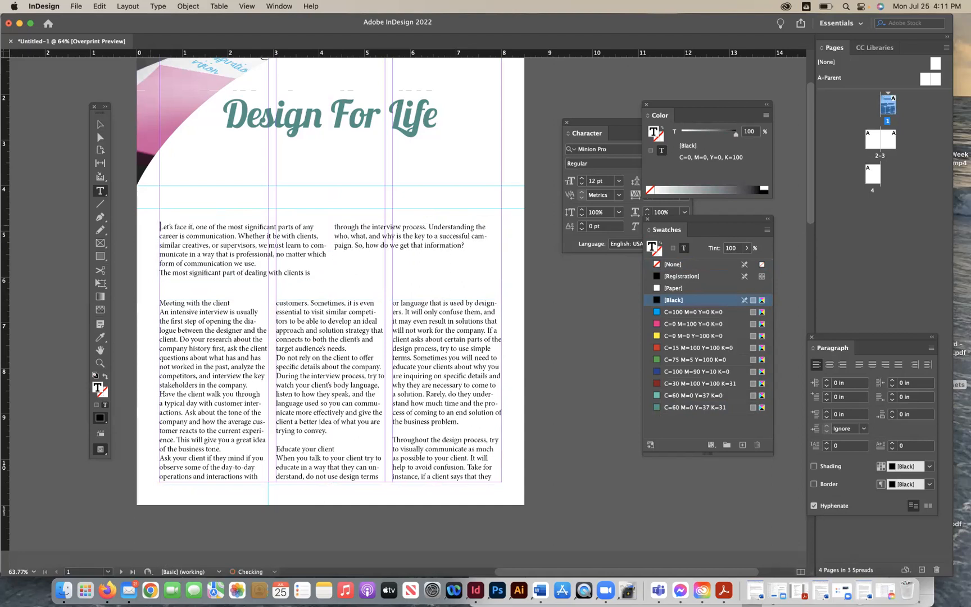
drag(160, 193, 503, 214)
key(super+v)
key(Escape)
click(239, 245)
drag(239, 245, 225, 215)
- Set the 'Communicating Throughout the Design Process' heading font to Lobster 1.3
click(100, 191)
triple_click(243, 212)
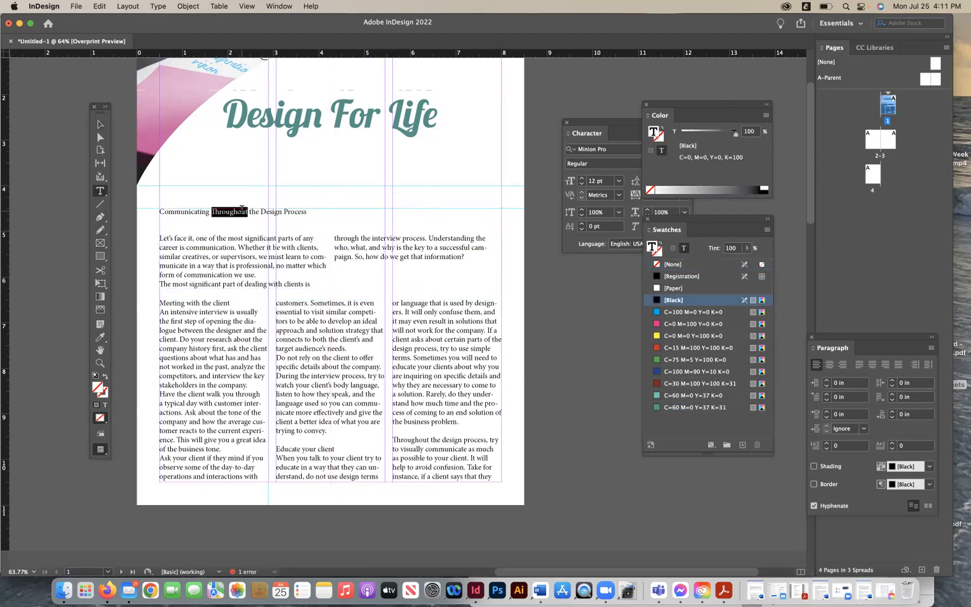
triple_click(307, 265)
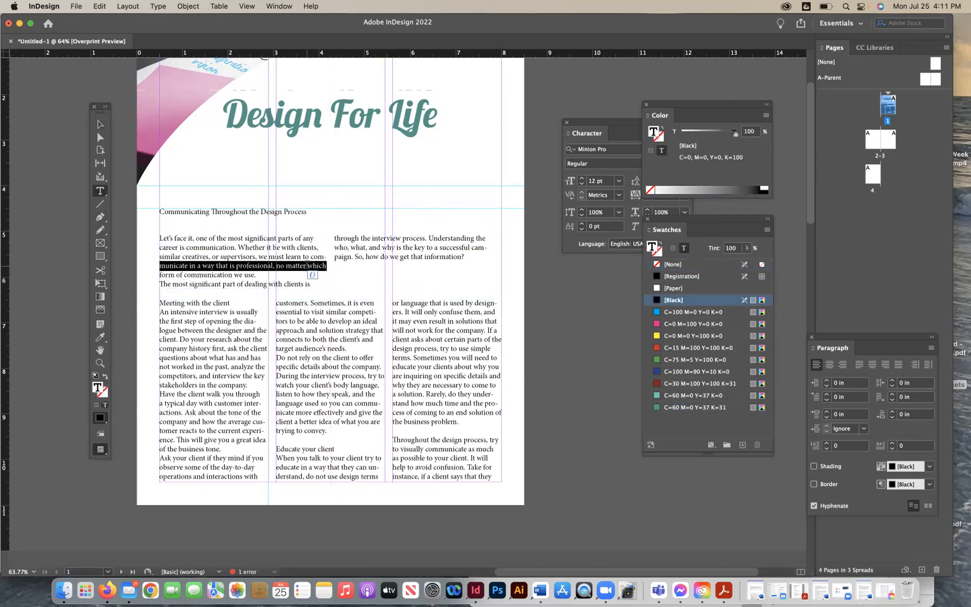
click(269, 267)
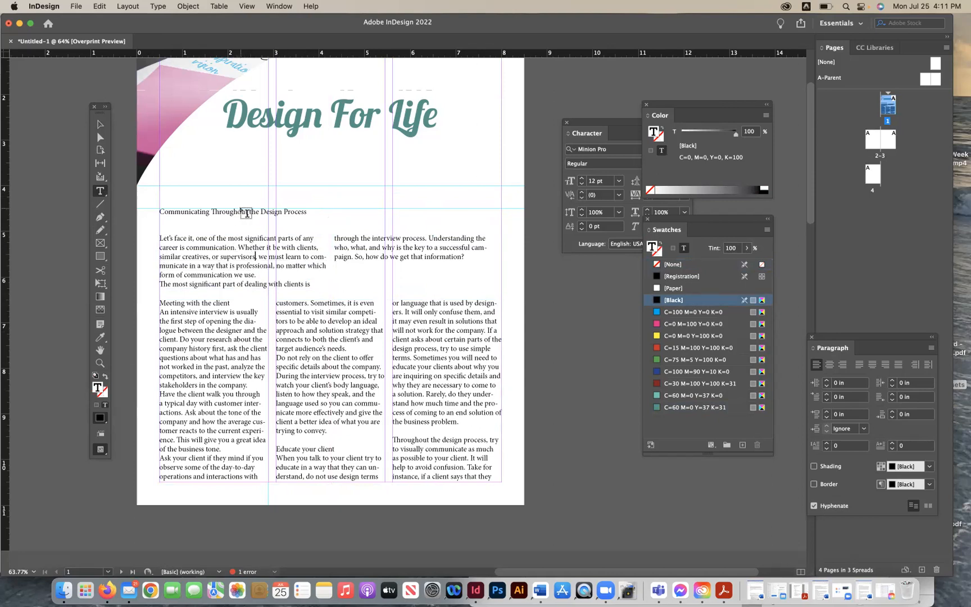
triple_click(233, 211)
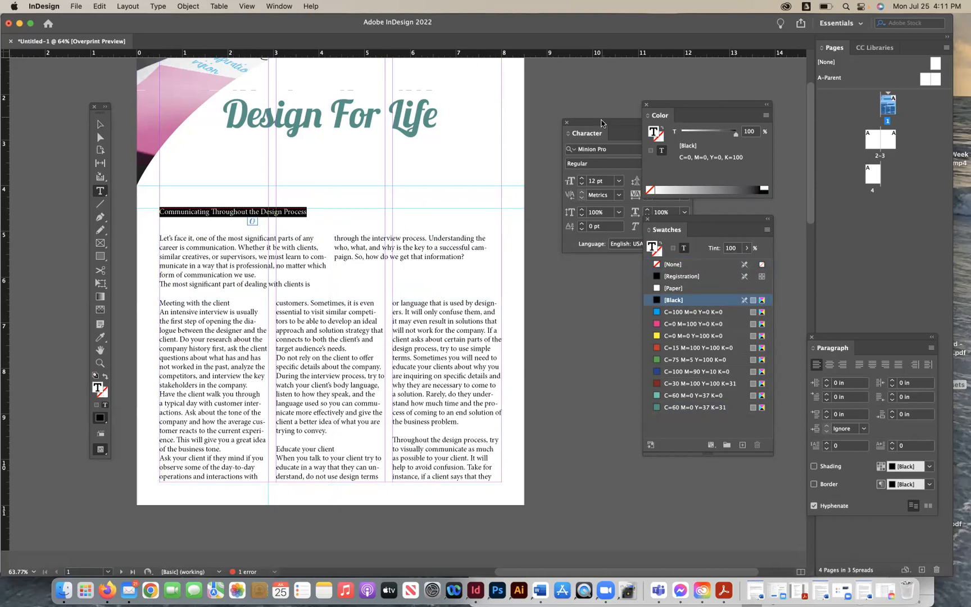
drag(601, 123, 543, 123)
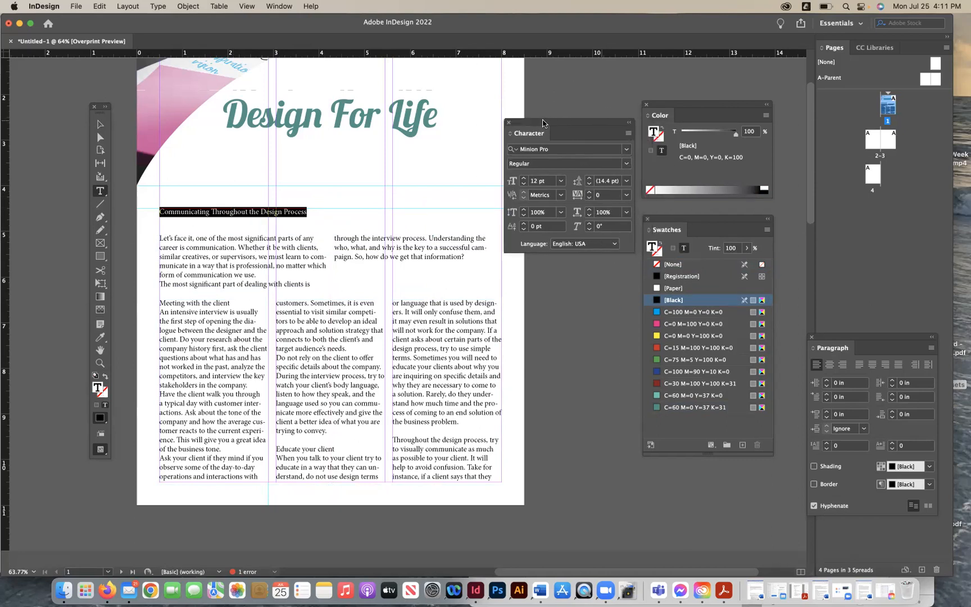
click(627, 151)
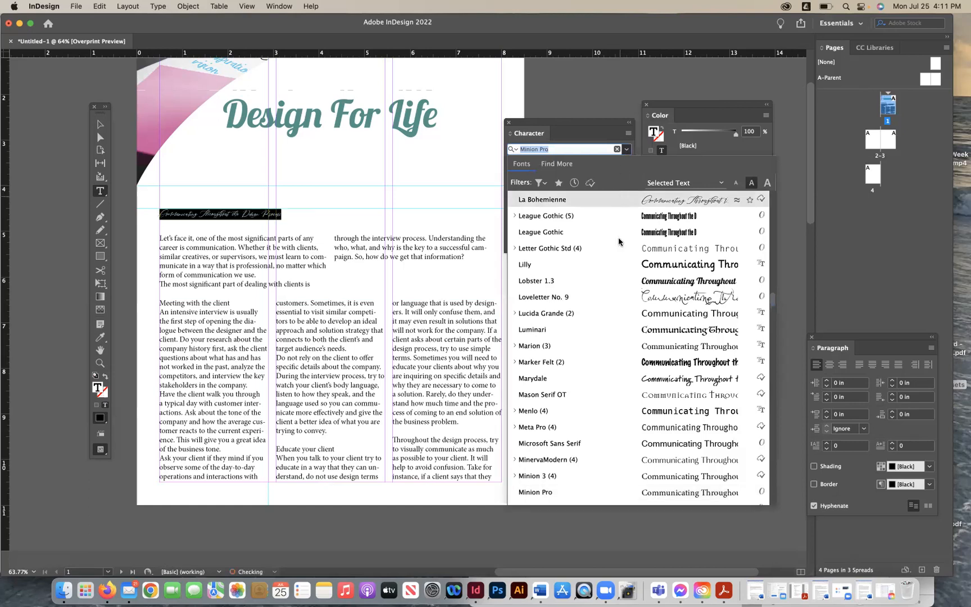
click(617, 278)
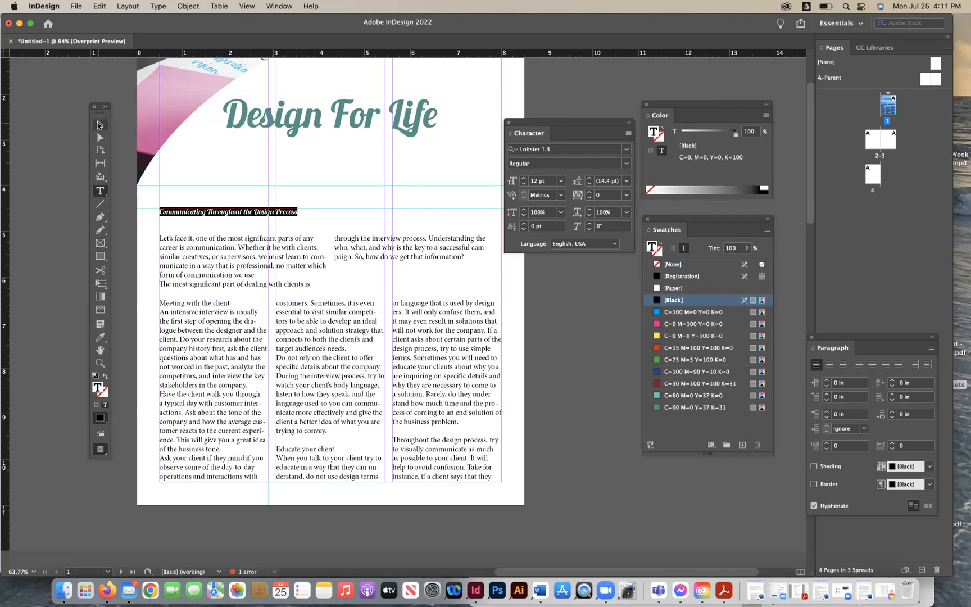
- Select all the intro paragraphs and change their font to Baskerville Regular
key(Escape)
click(133, 174)
click(100, 191)
click(232, 267)
triple_click(231, 267)
click(231, 267)
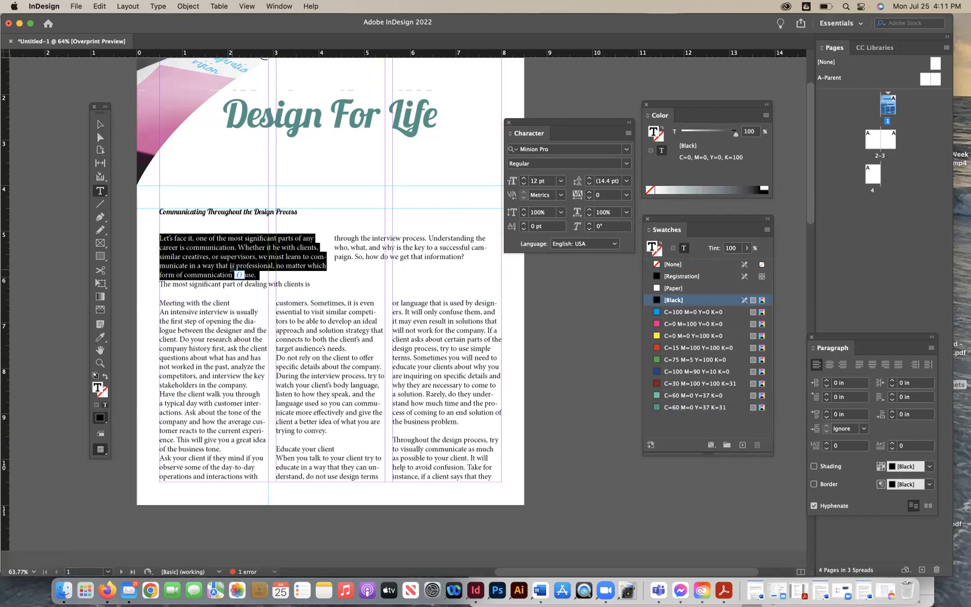
click(232, 267)
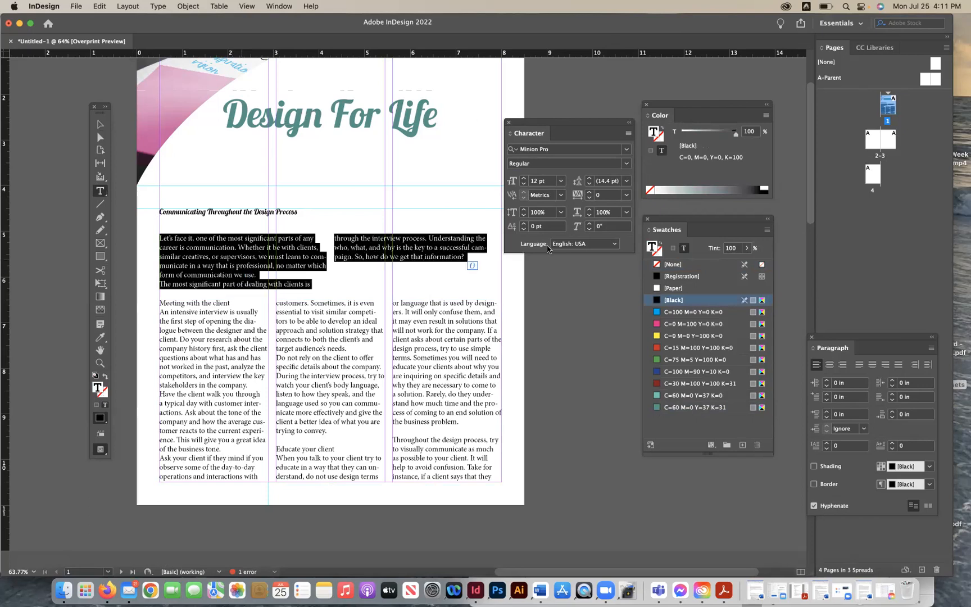
double_click(570, 150)
text(a)
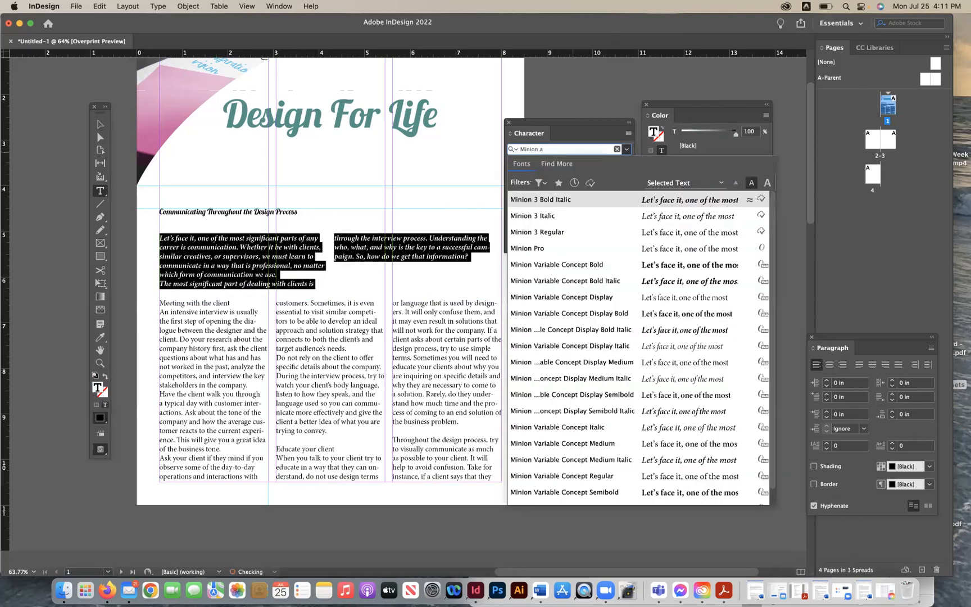
key(super+a)
text(Ba)
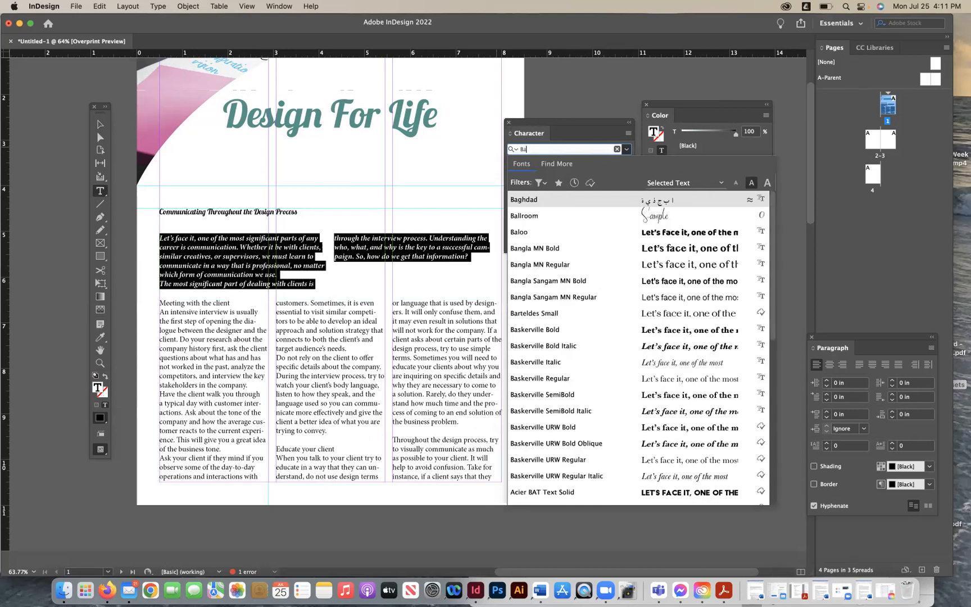
text(sker)
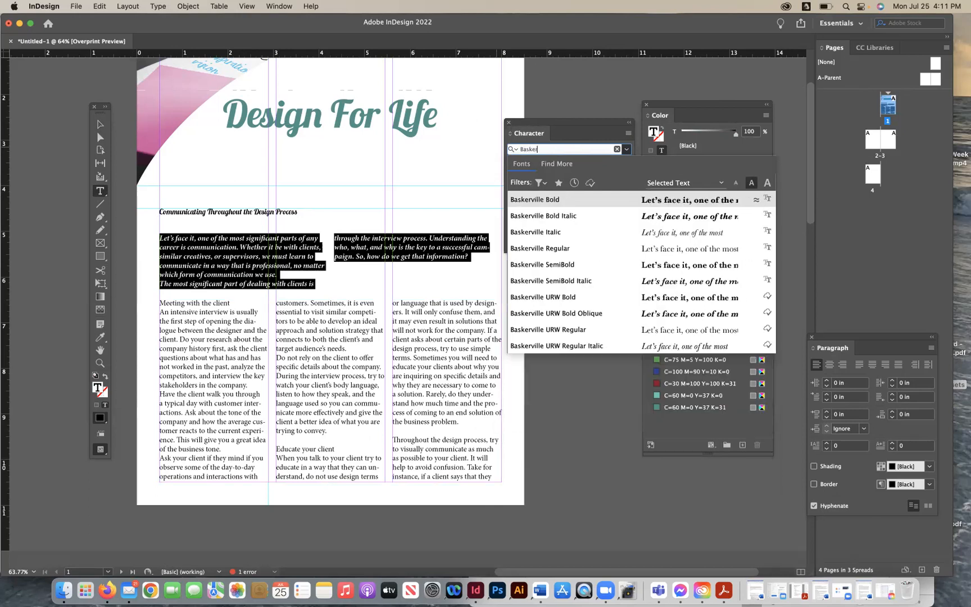
click(573, 249)
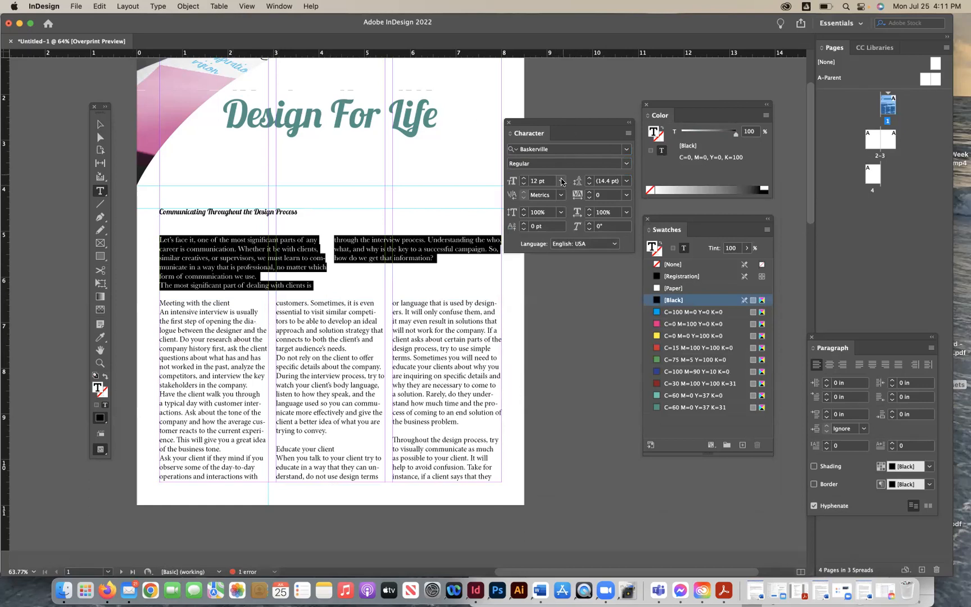
- Set the intro text size to 10 pt with 14 pt leading
click(561, 180)
click(548, 241)
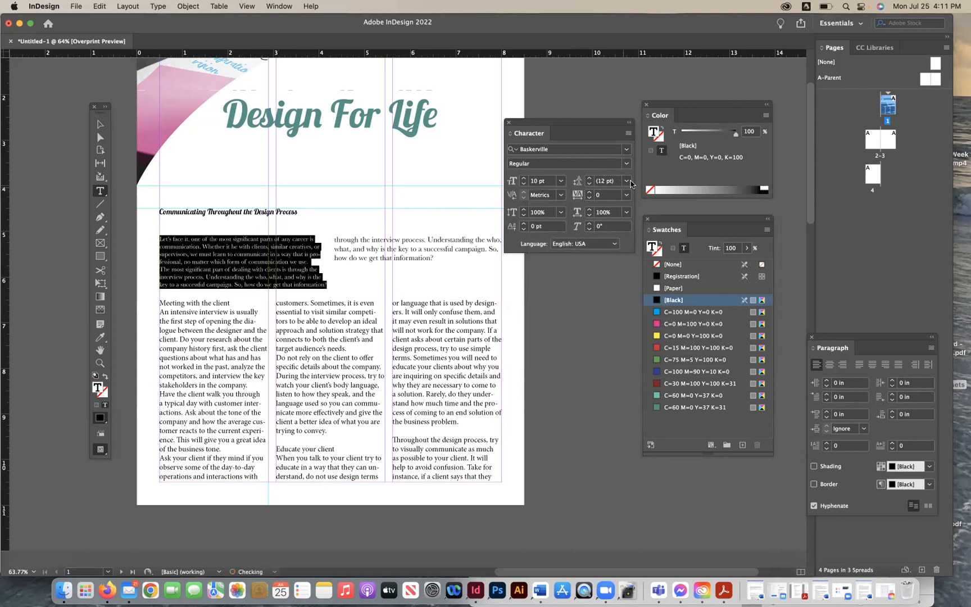
click(626, 181)
click(613, 275)
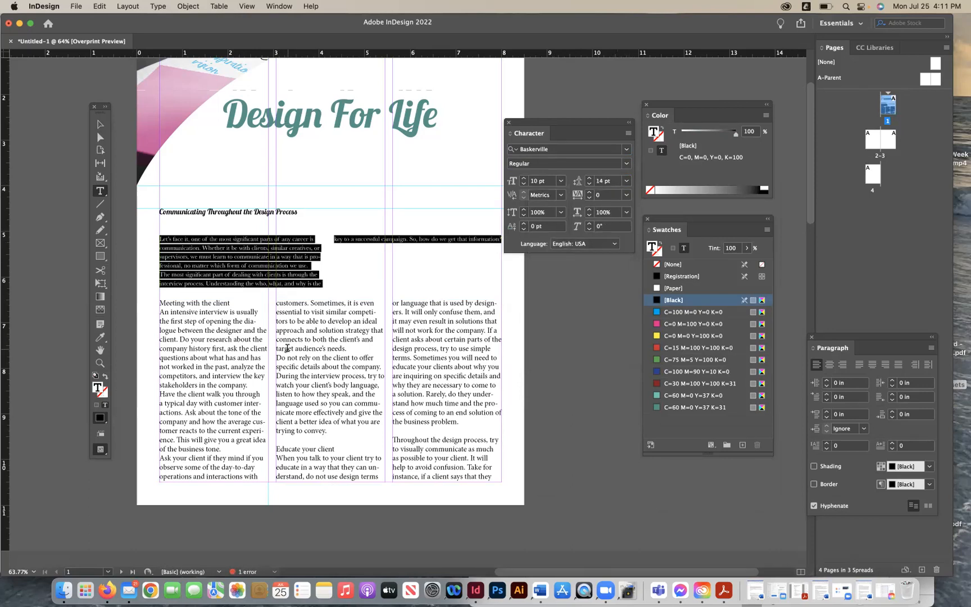
- Set all the body text to Baskerville Regular, 10 pt with 14 pt leading
click(287, 348)
key(super+a)
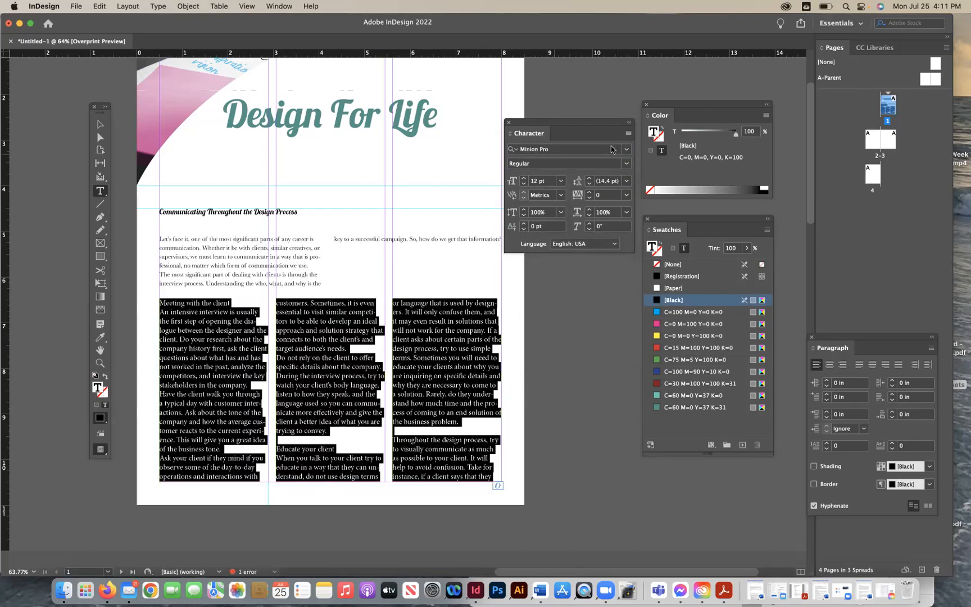
click(590, 150)
text(Basker)
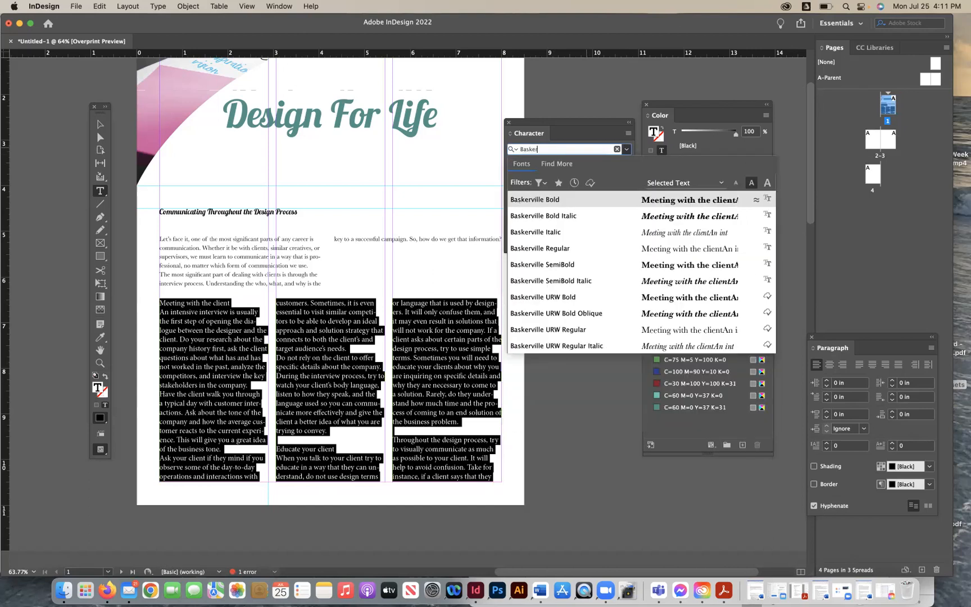
click(550, 248)
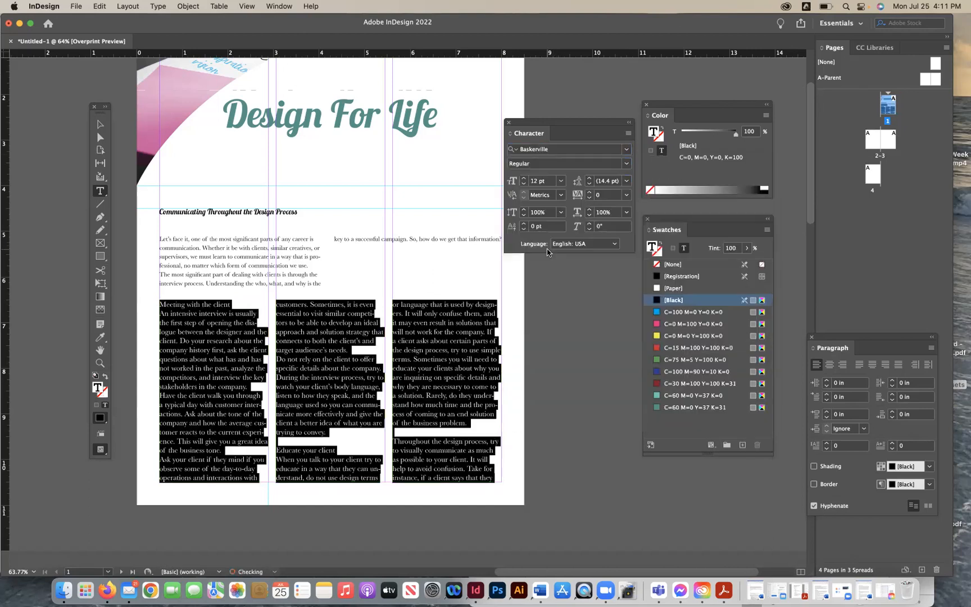
click(560, 182)
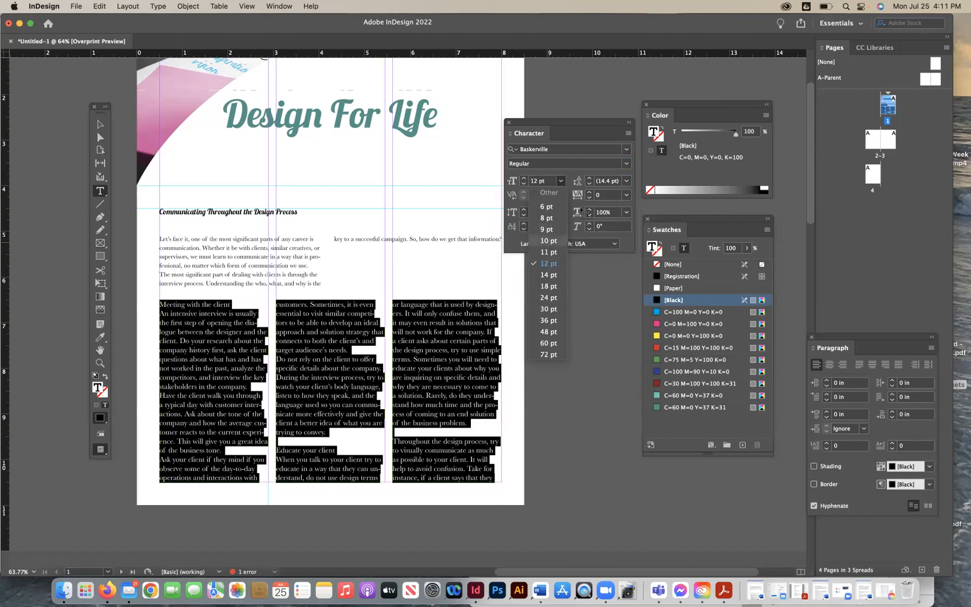
click(548, 240)
click(625, 181)
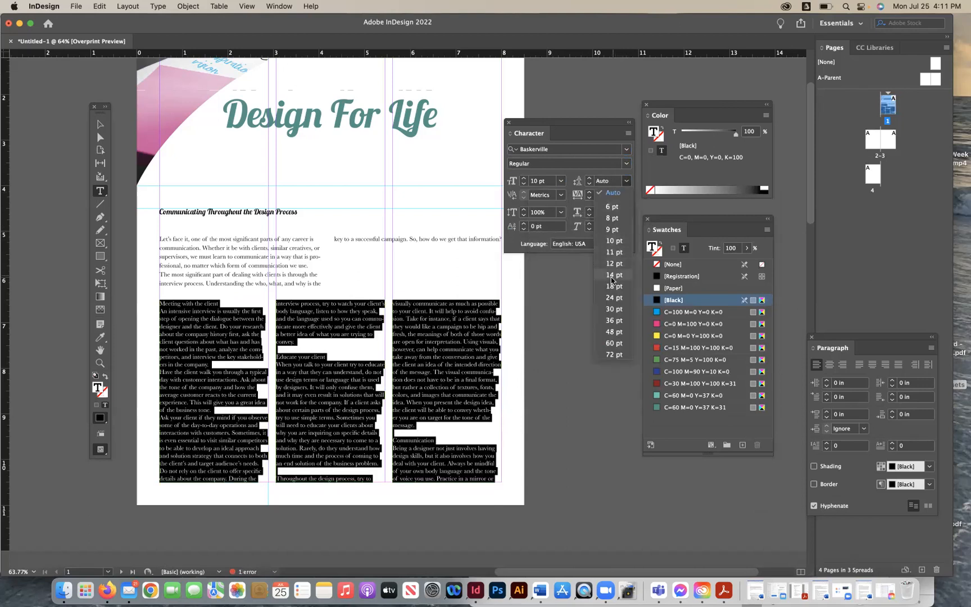
click(611, 276)
click(322, 347)
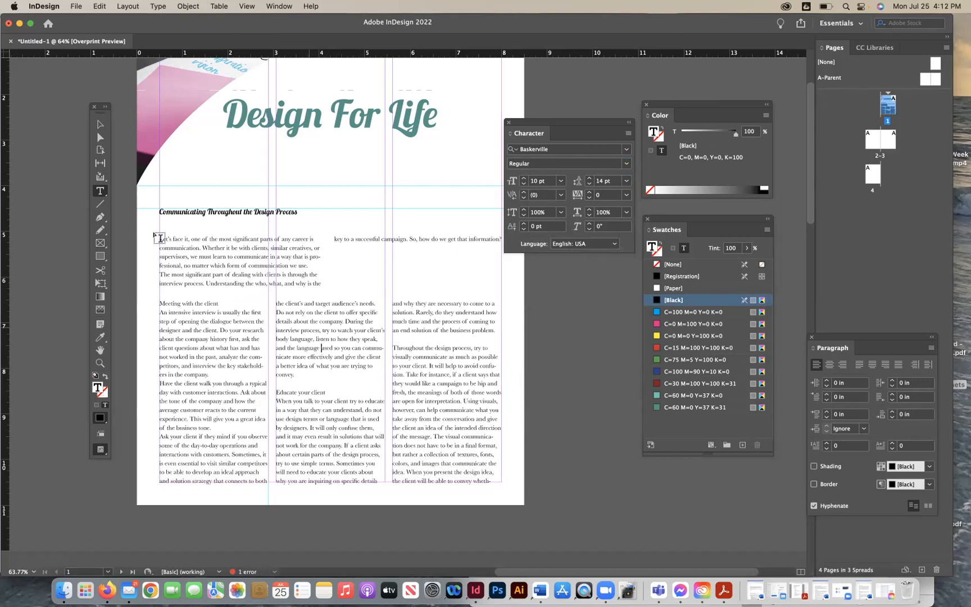
click(100, 123)
drag(98, 115, 43, 116)
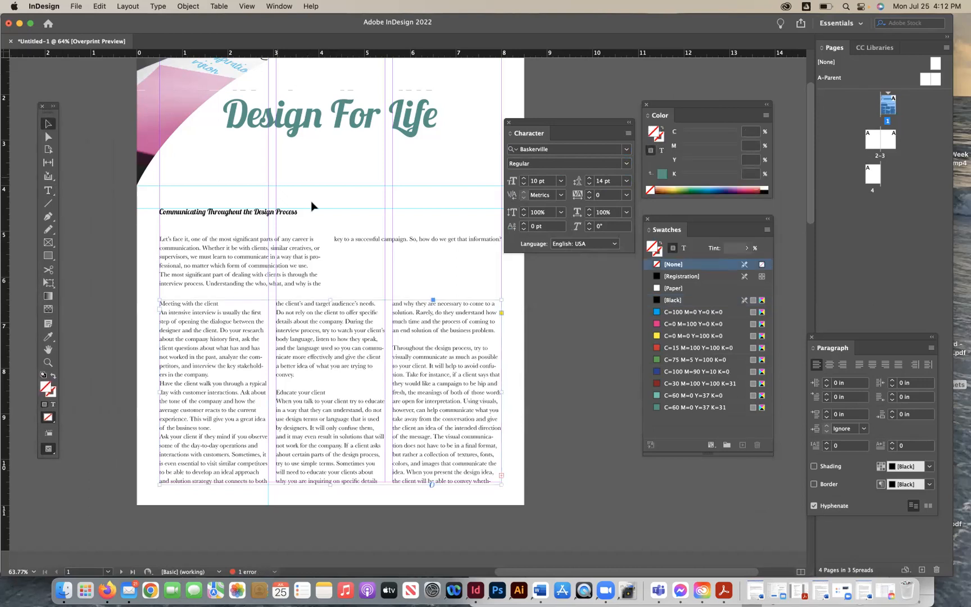
- Review the first page's heading, intro and body text frames
scroll(312, 206, up, 3)
scroll(312, 206, right, 1)
scroll(313, 207, down, 3)
scroll(337, 236, right, 1)
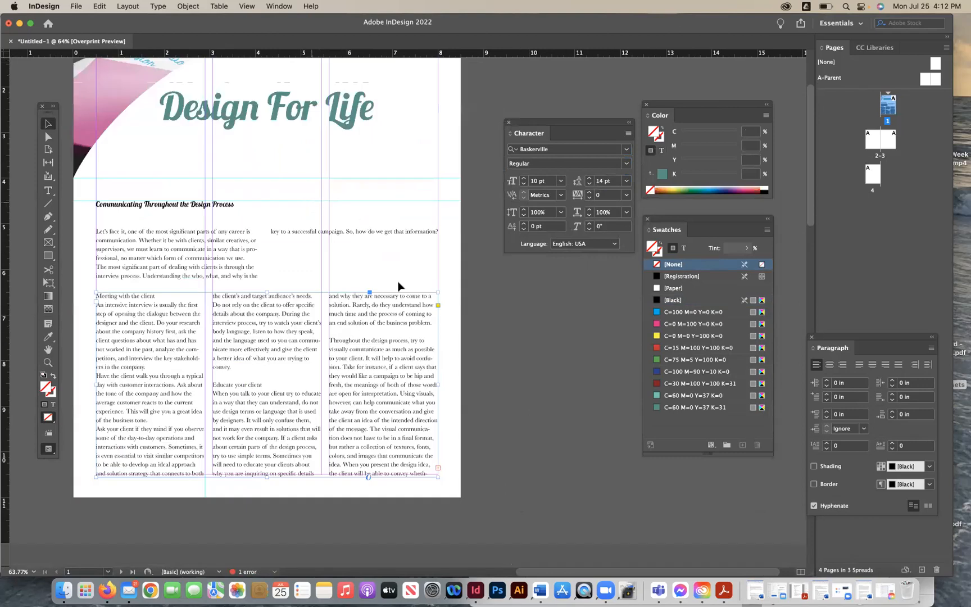
scroll(410, 320, left, 1)
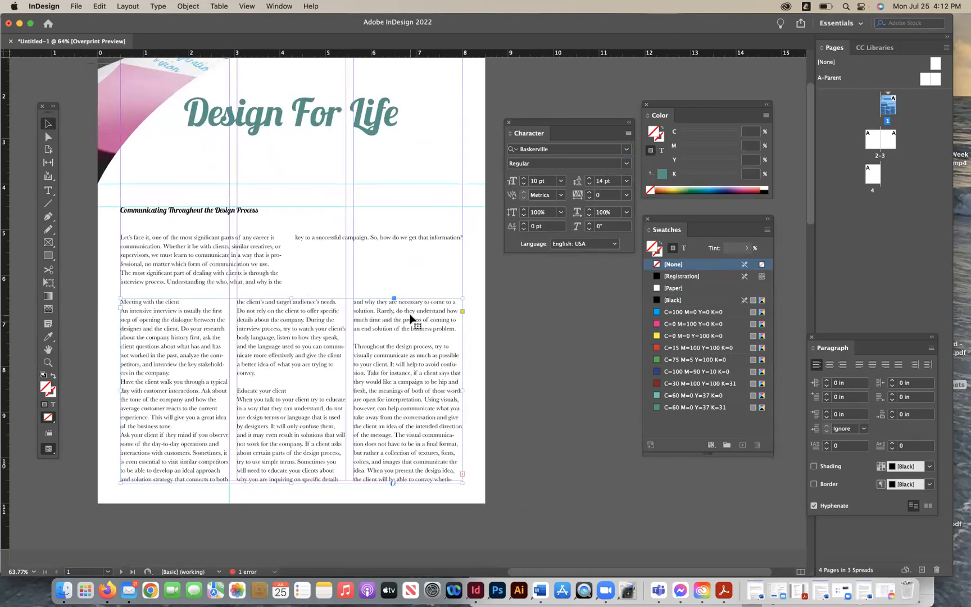
click(411, 319)
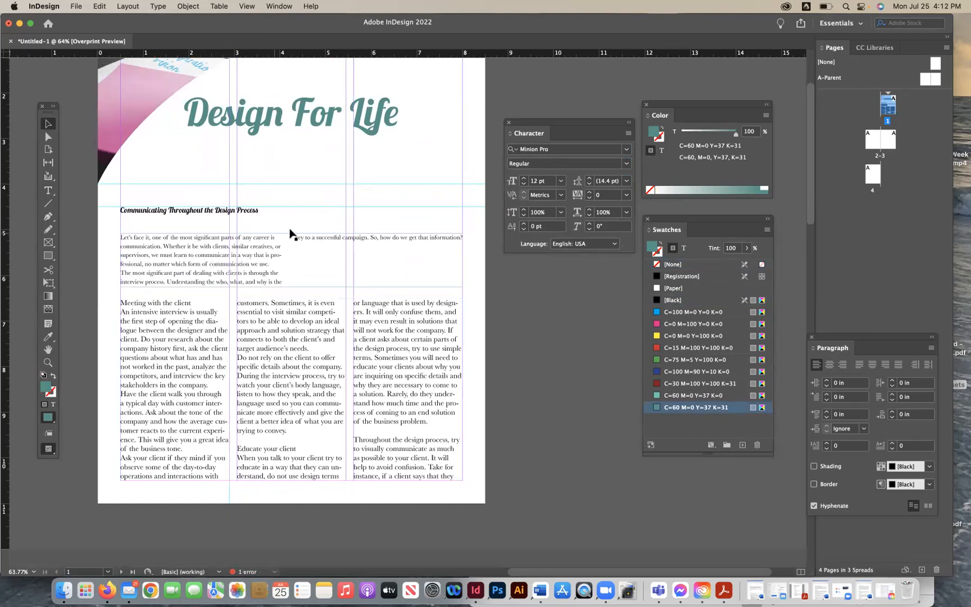
scroll(292, 234, up, 3)
scroll(292, 234, down, 2)
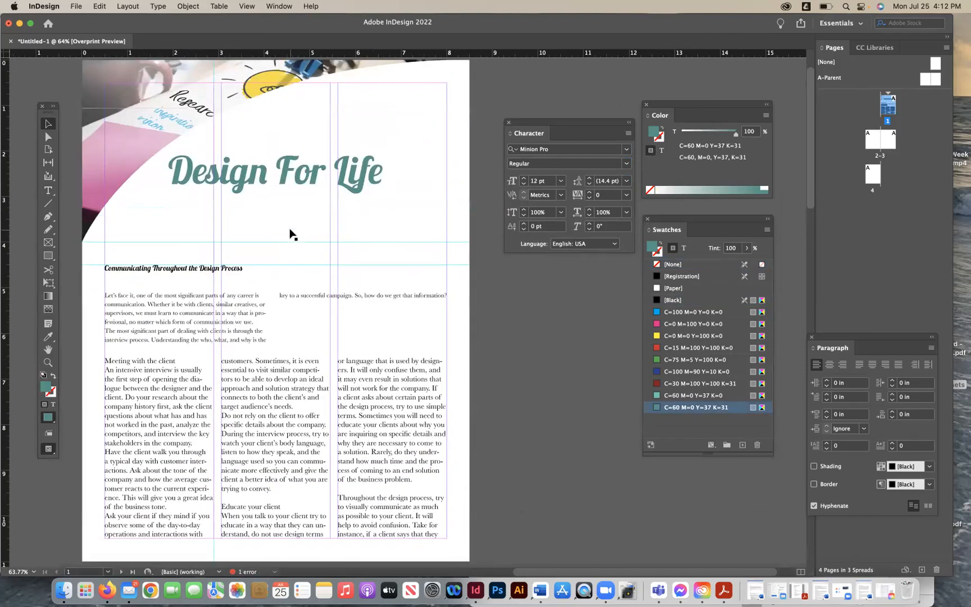
scroll(291, 234, up, 1)
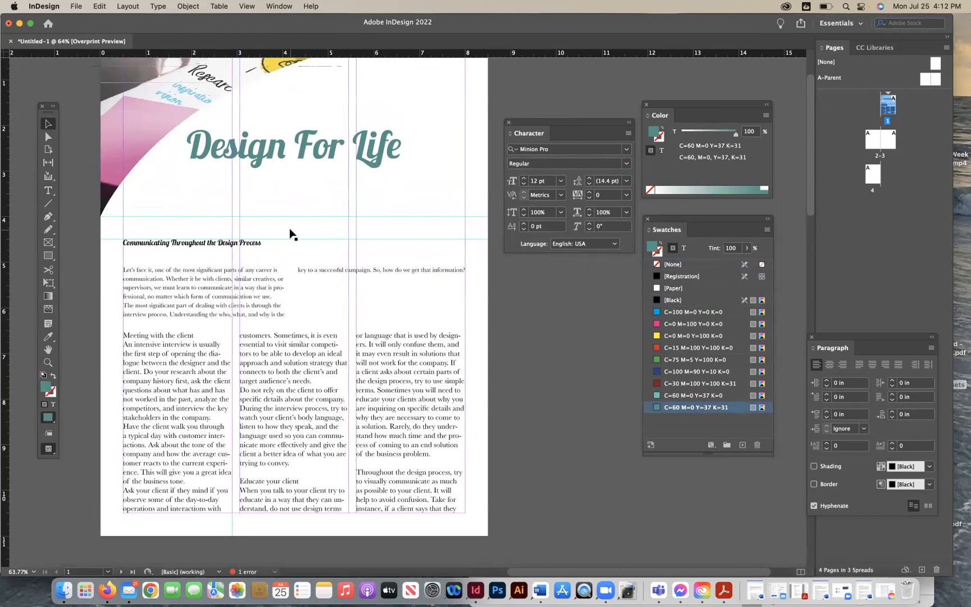
scroll(292, 234, up, 2)
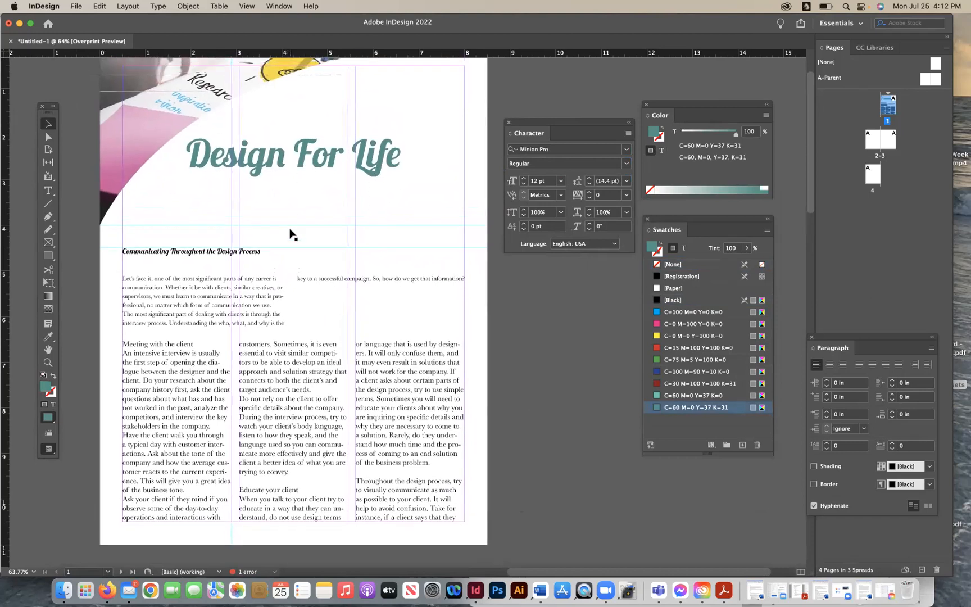
- Move the Character panel lower and inspect the intro and body text frames' character settings
drag(531, 121, 533, 324)
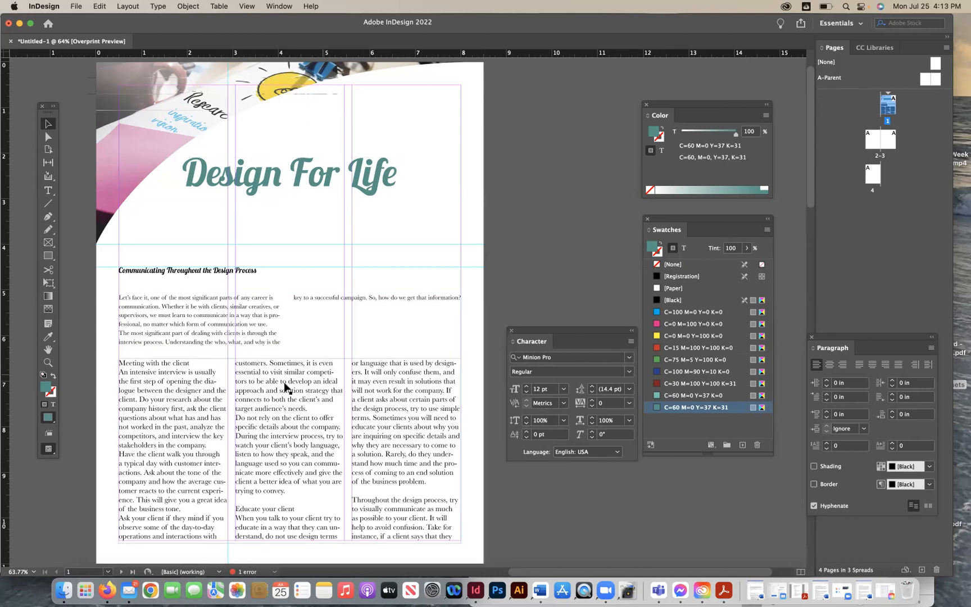
click(191, 321)
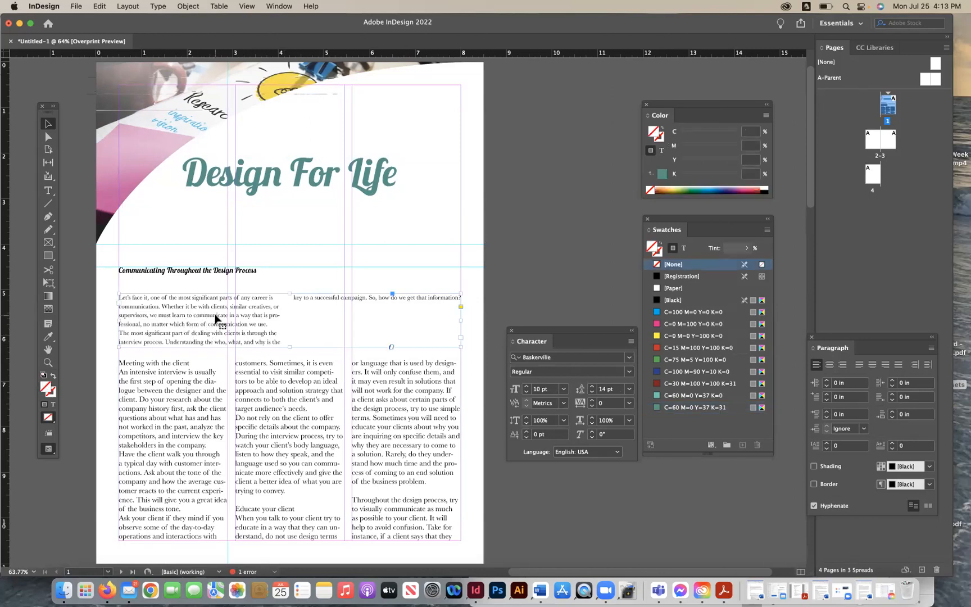
click(172, 420)
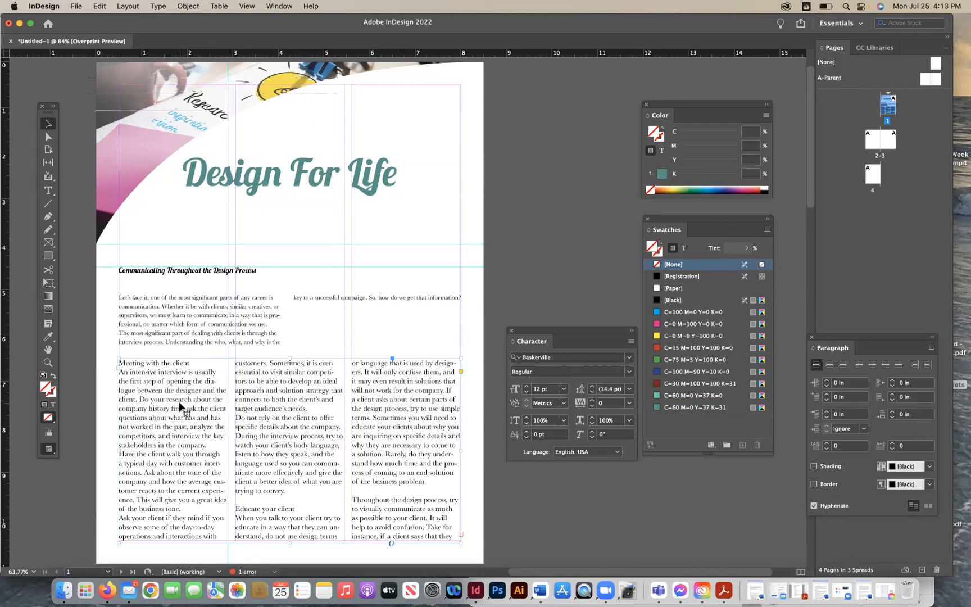
click(192, 345)
- Select the intro paragraphs with the Type tool and open the Paragraph Styles panel
click(47, 191)
click(188, 304)
key(ctrl+a)
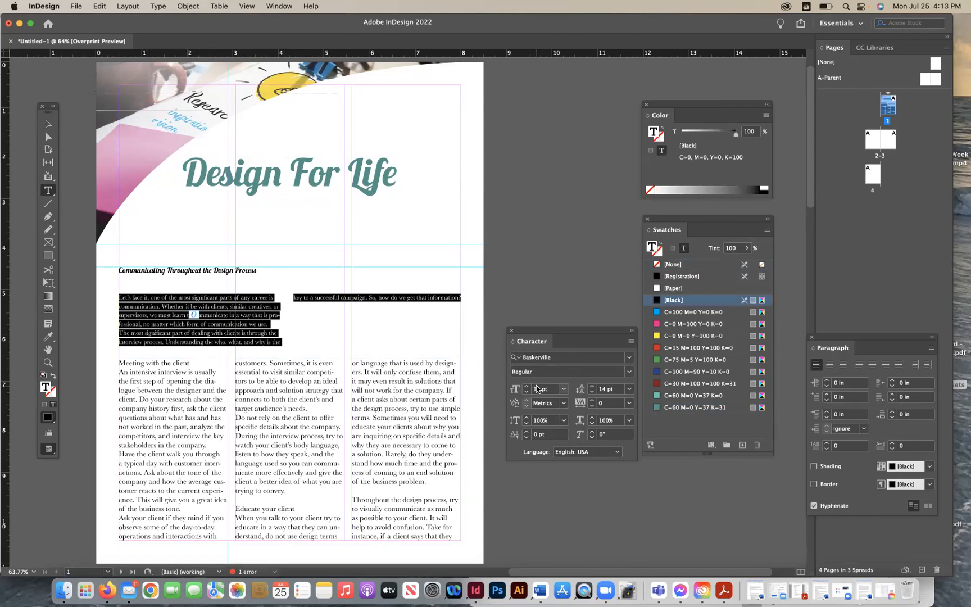
triple_click(419, 391)
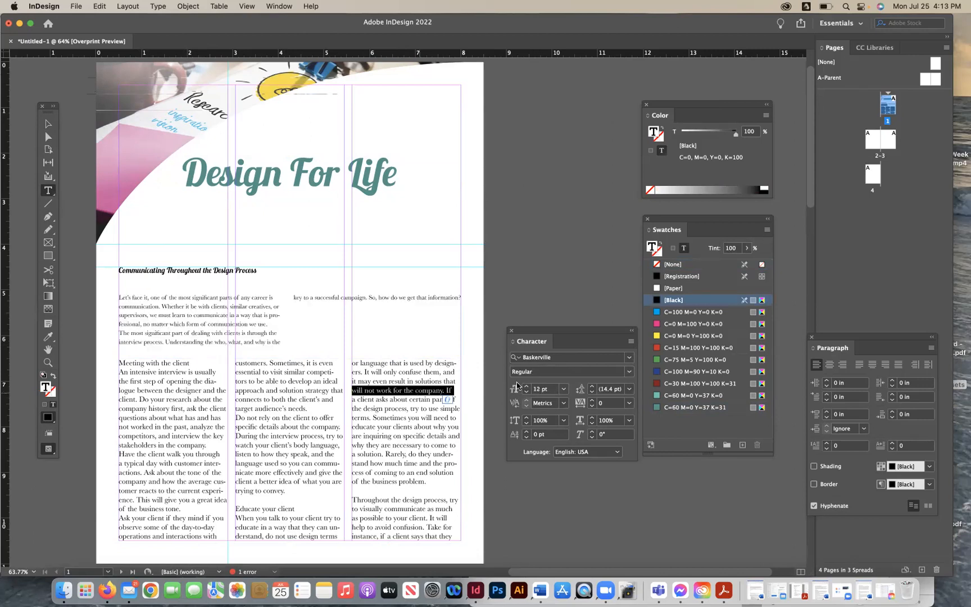
triple_click(315, 298)
click(315, 299)
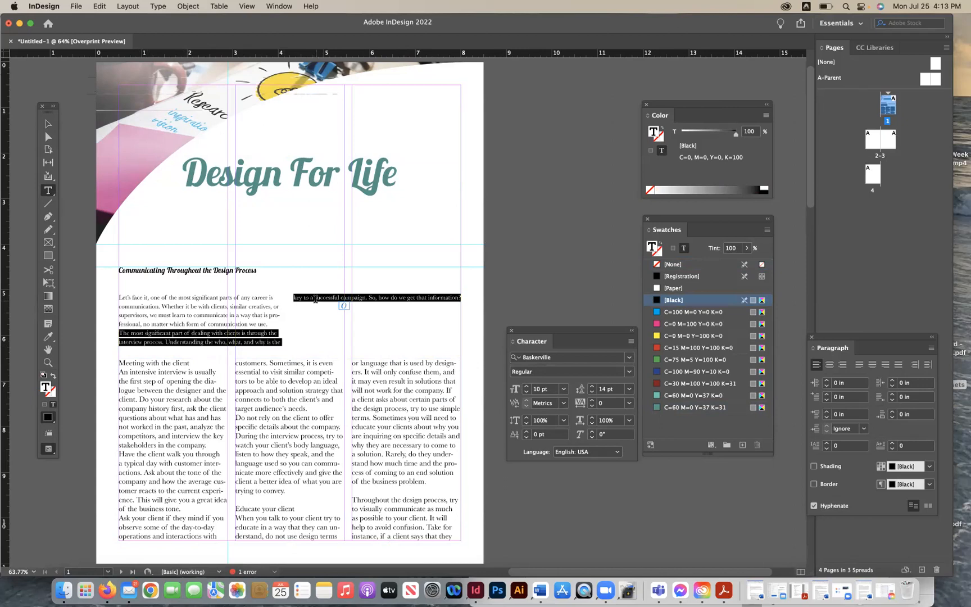
click(315, 298)
click(279, 6)
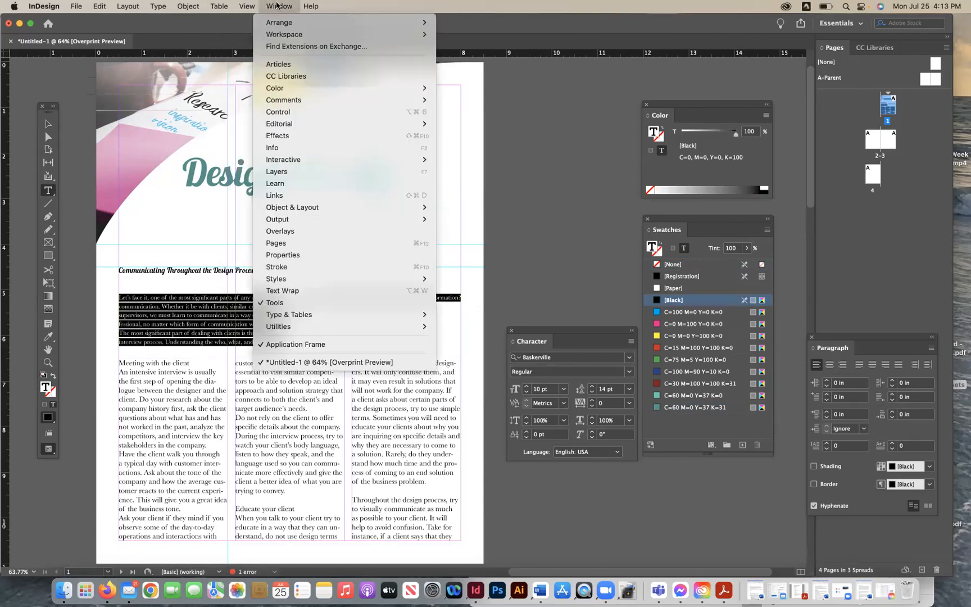
mouse_move(327, 326)
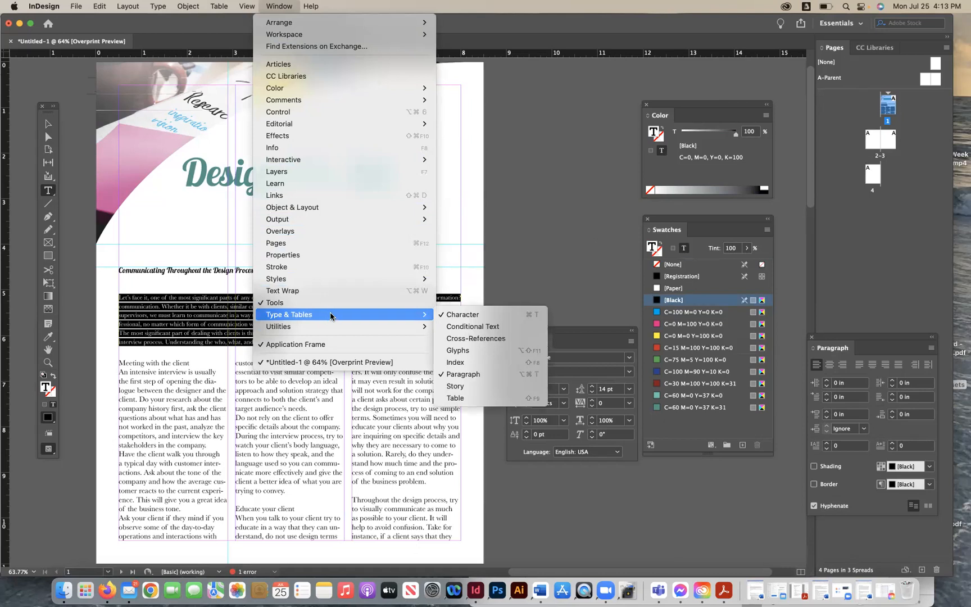
mouse_move(190, 5)
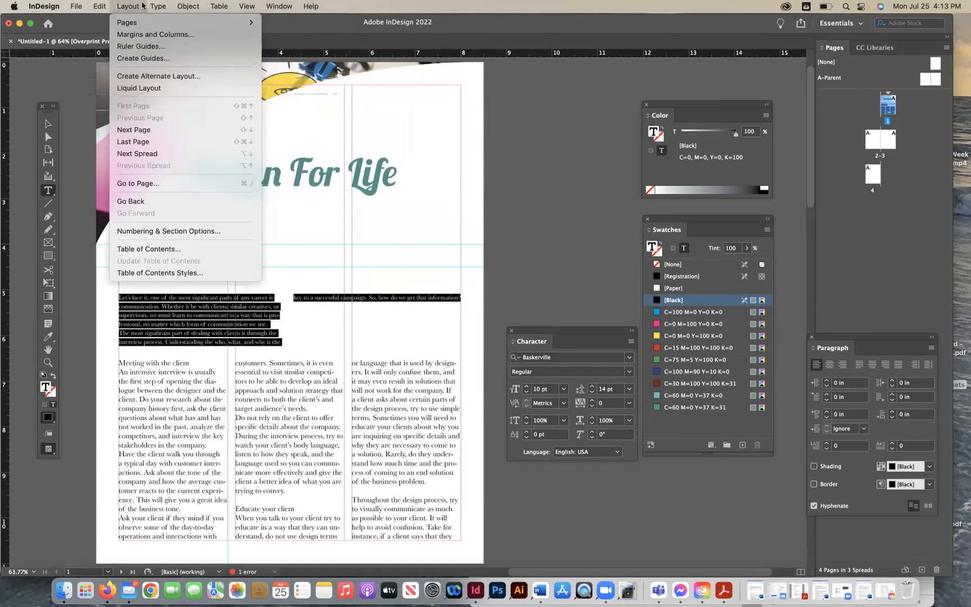
mouse_move(156, 7)
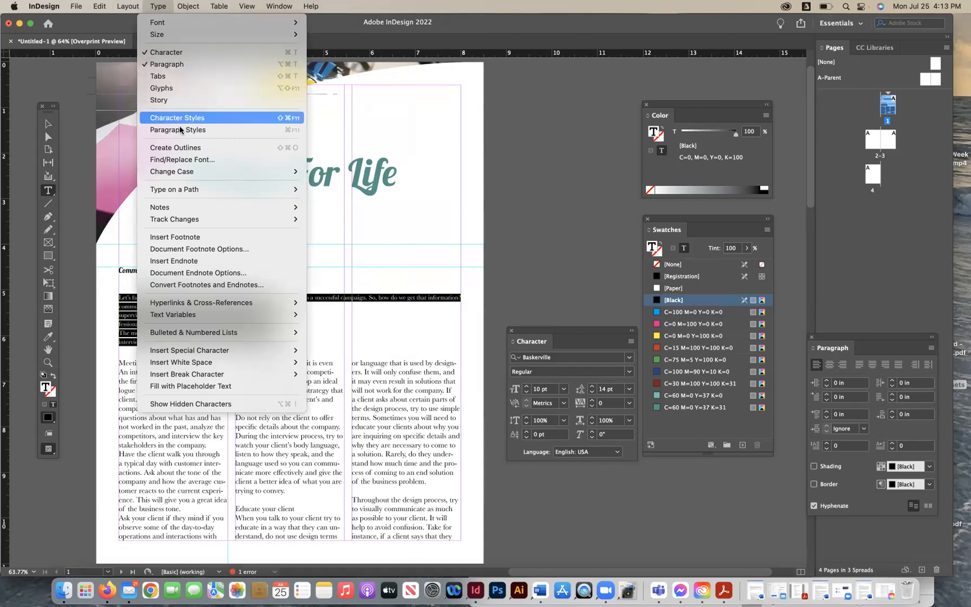
mouse_move(214, 218)
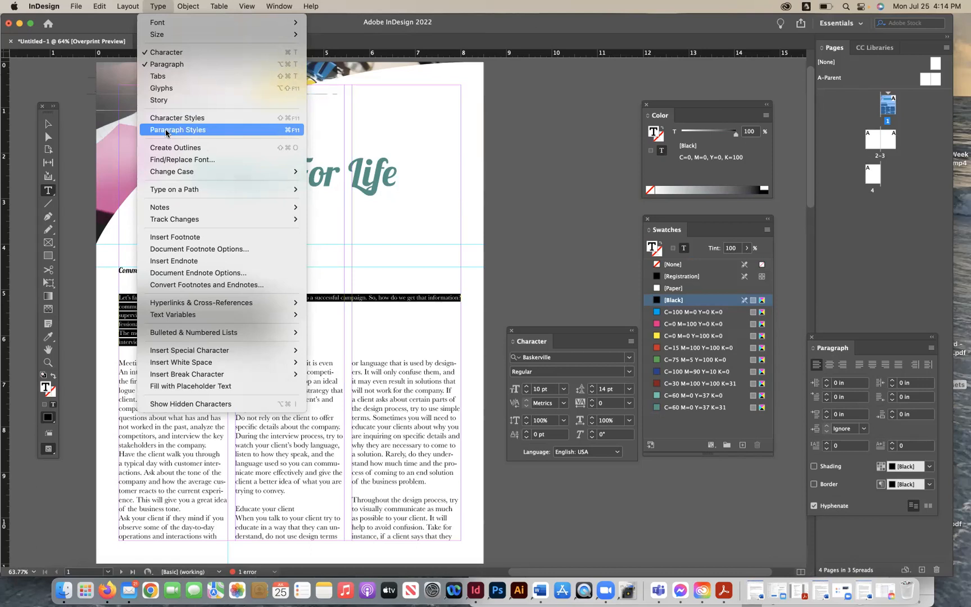
- Create a new paragraph style from the selected intro text and name it Body Copy
click(173, 131)
drag(404, 219, 559, 120)
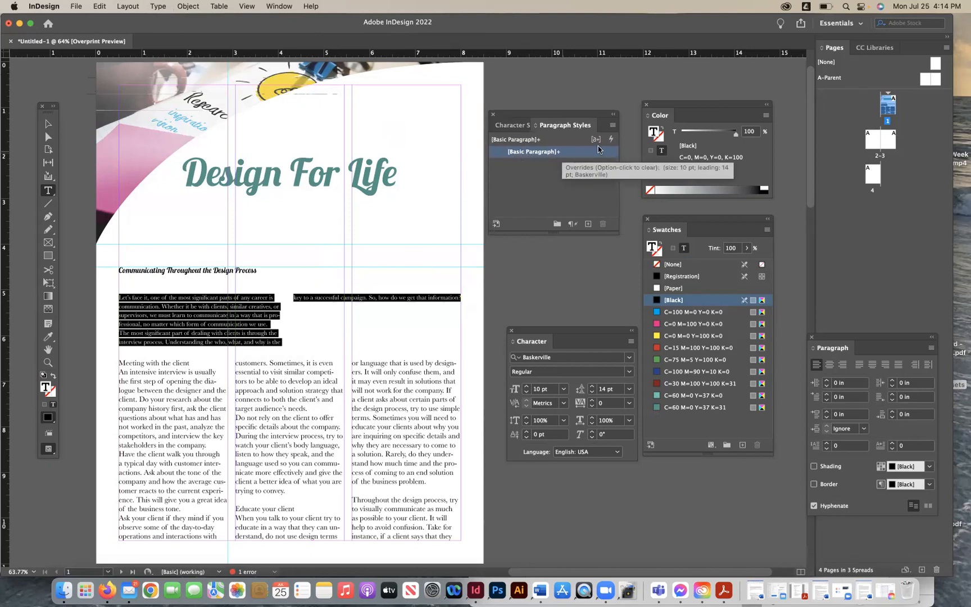
click(588, 224)
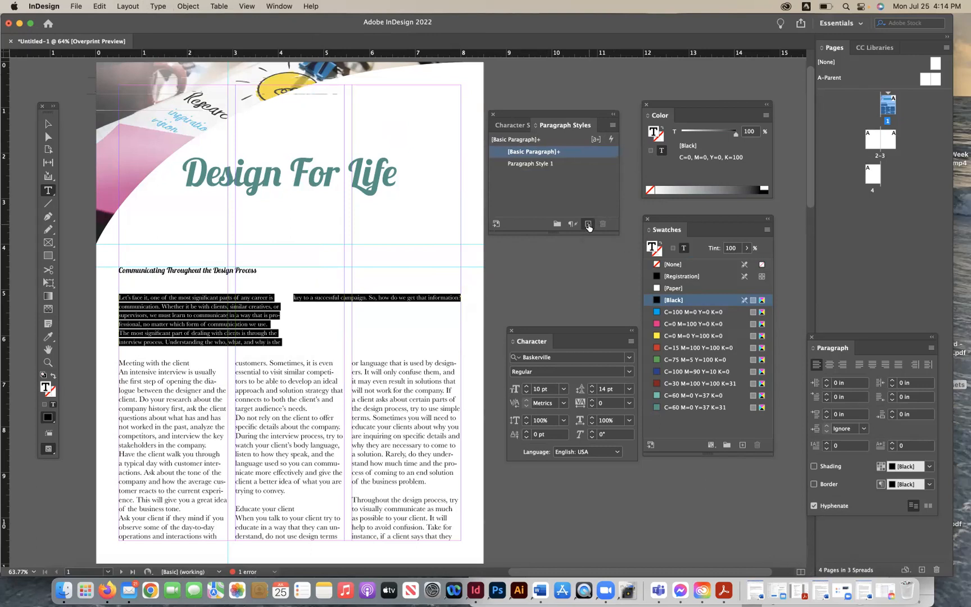
click(544, 165)
click(538, 165)
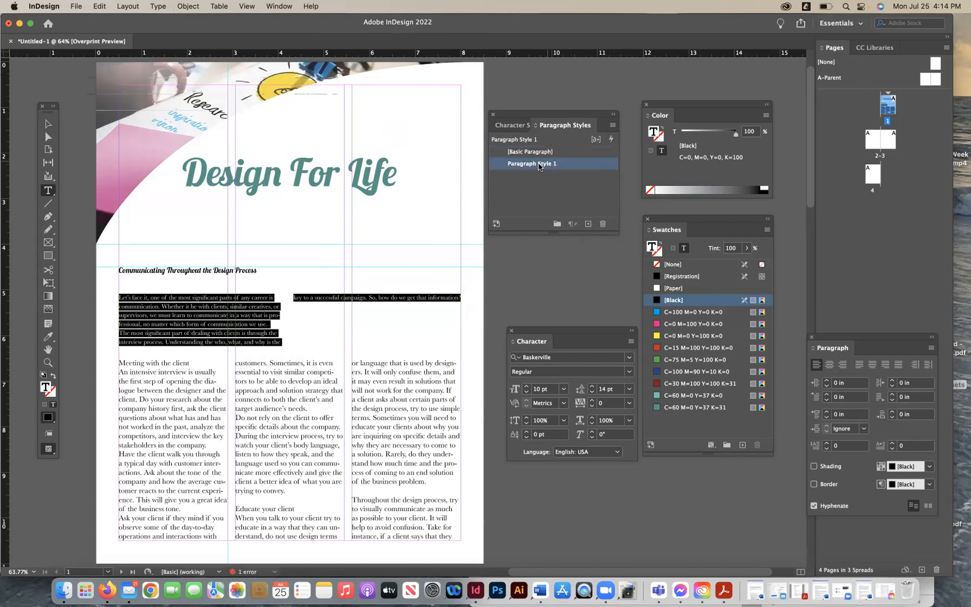
click(540, 165)
text(Body Copy)
key(Return)
double_click(547, 167)
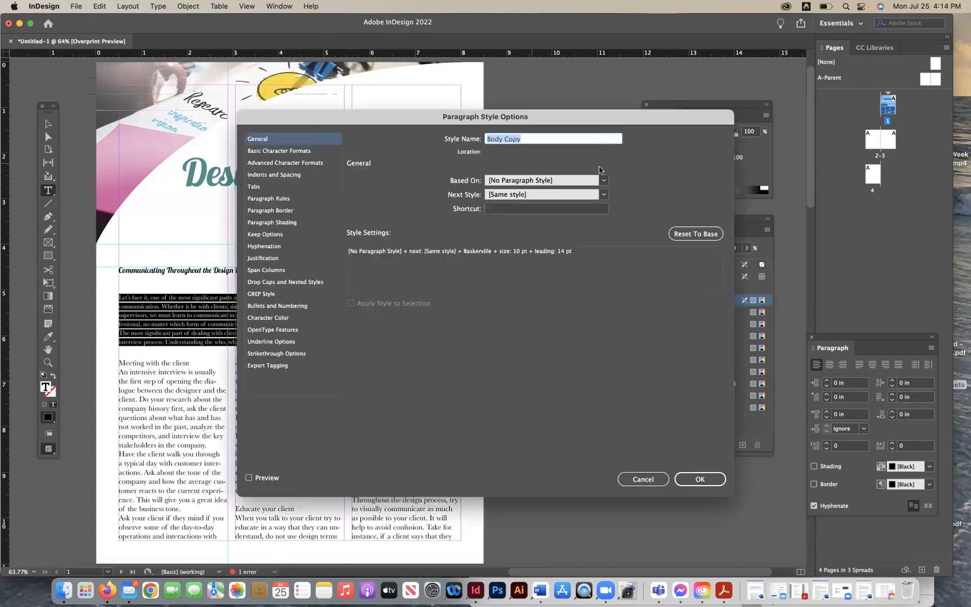
click(698, 478)
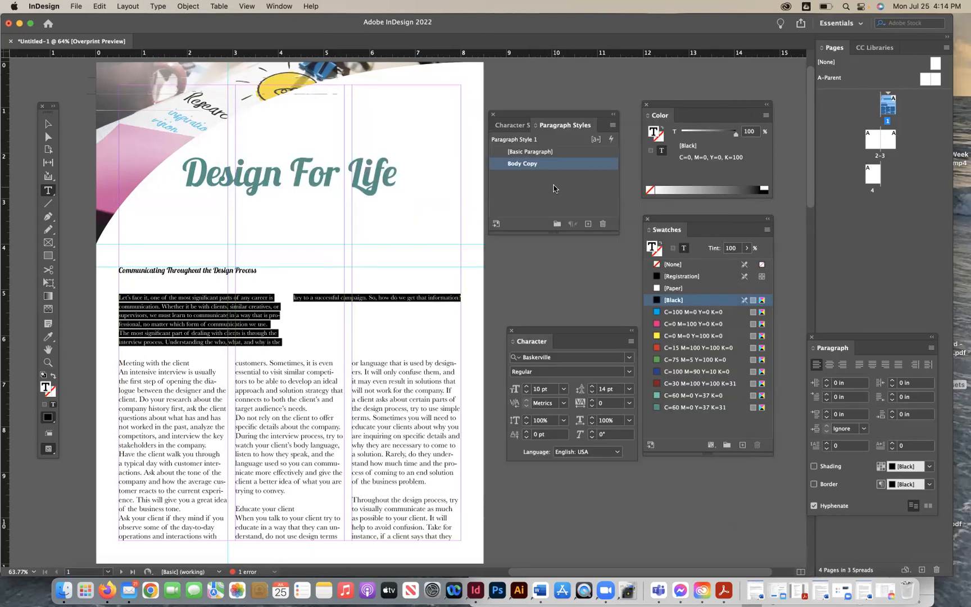
- Review the Body Copy style's general and basic character format settings
click(523, 163)
double_click(532, 164)
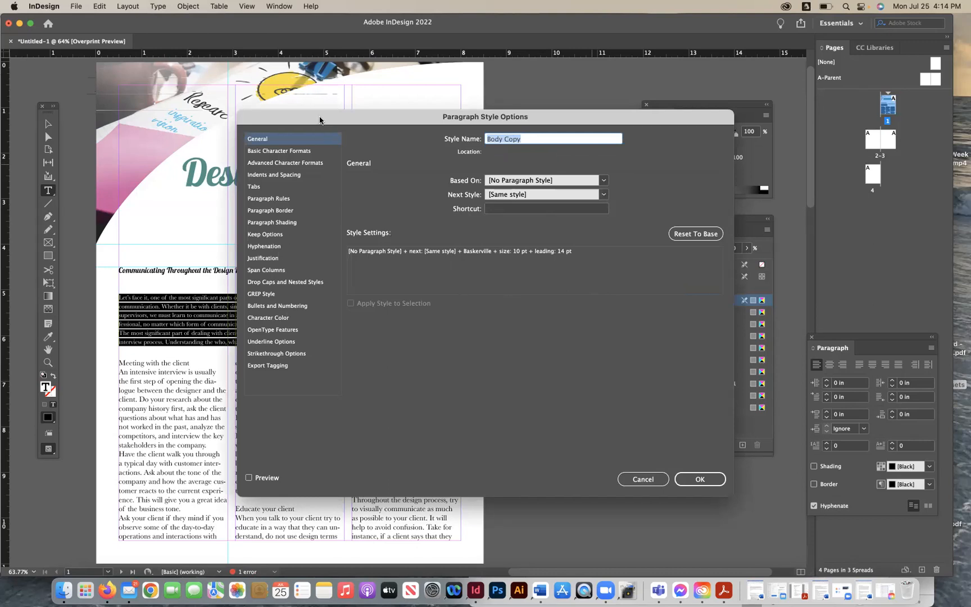
drag(319, 119, 296, 110)
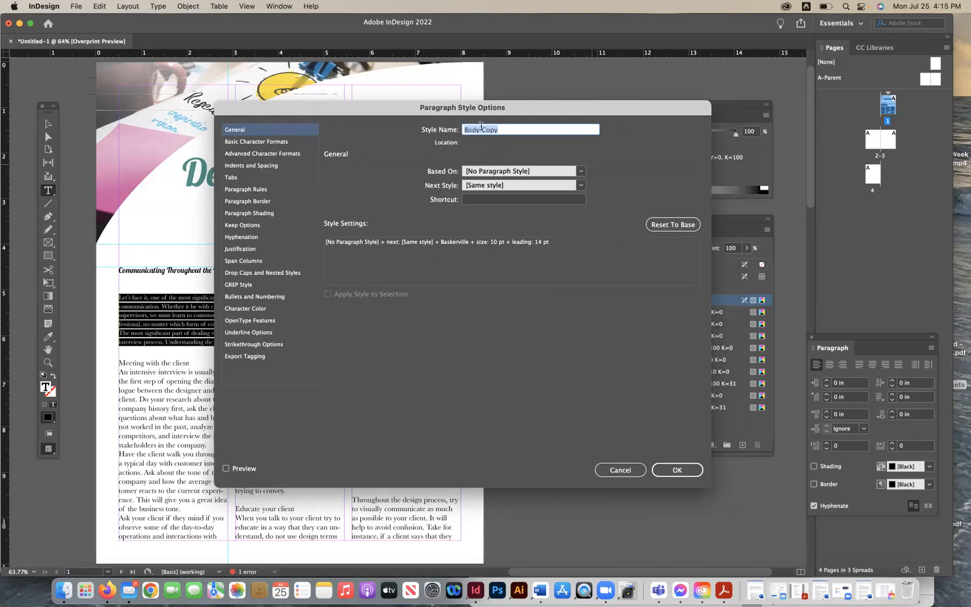
click(248, 142)
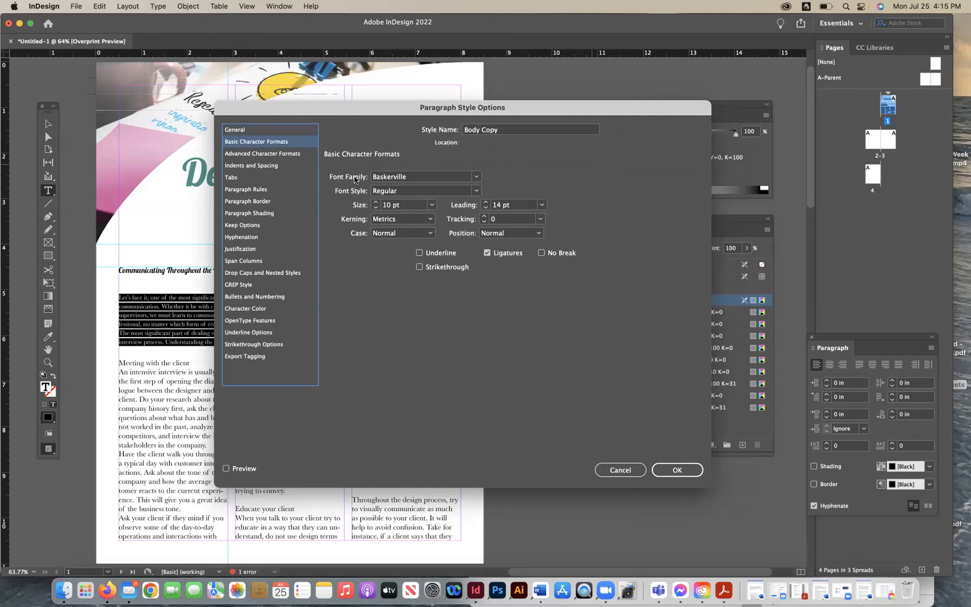
click(476, 179)
click(475, 179)
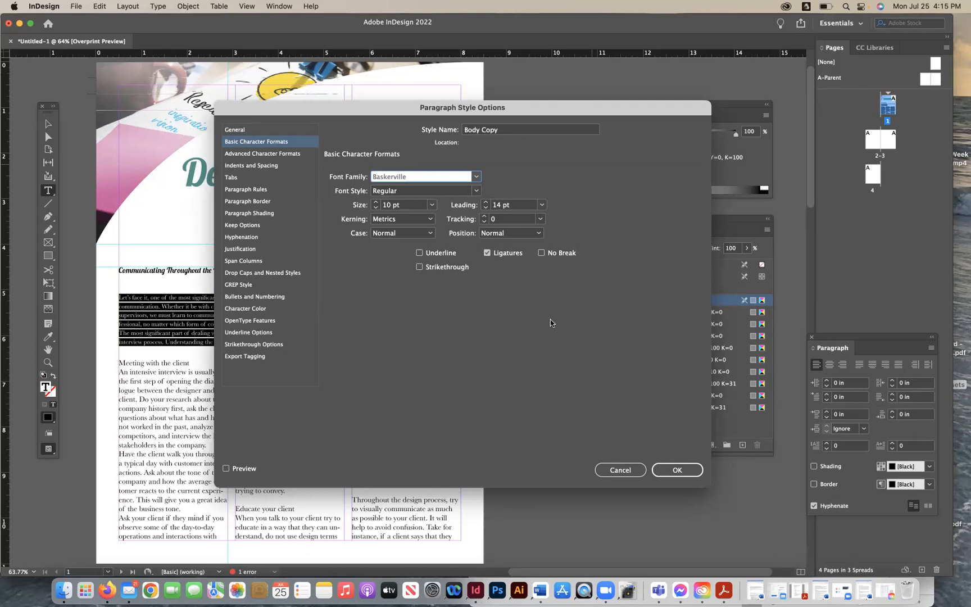
click(676, 469)
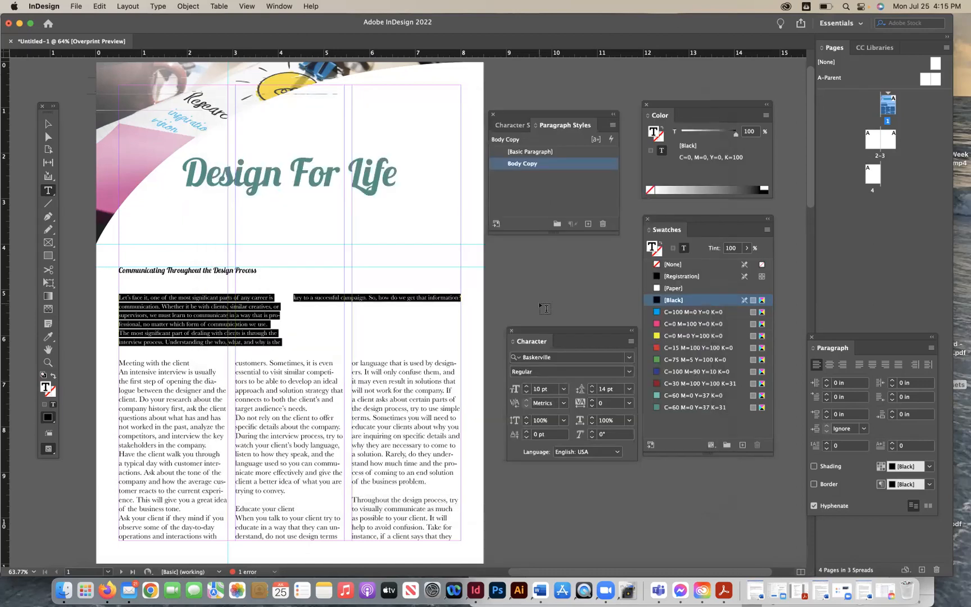
- Apply the Body Copy paragraph style to all the text in the main body frame
click(48, 124)
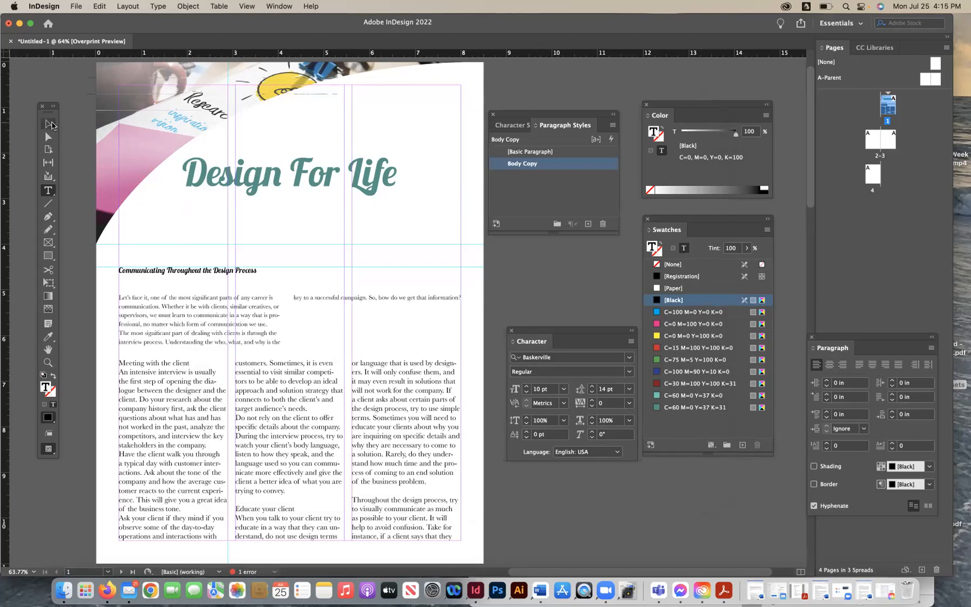
click(209, 425)
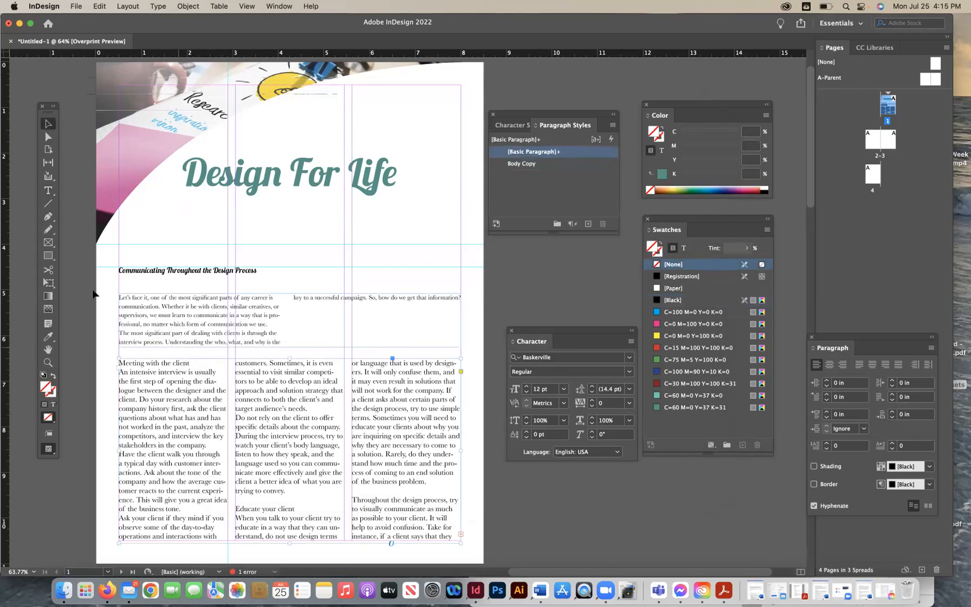
click(48, 190)
click(184, 399)
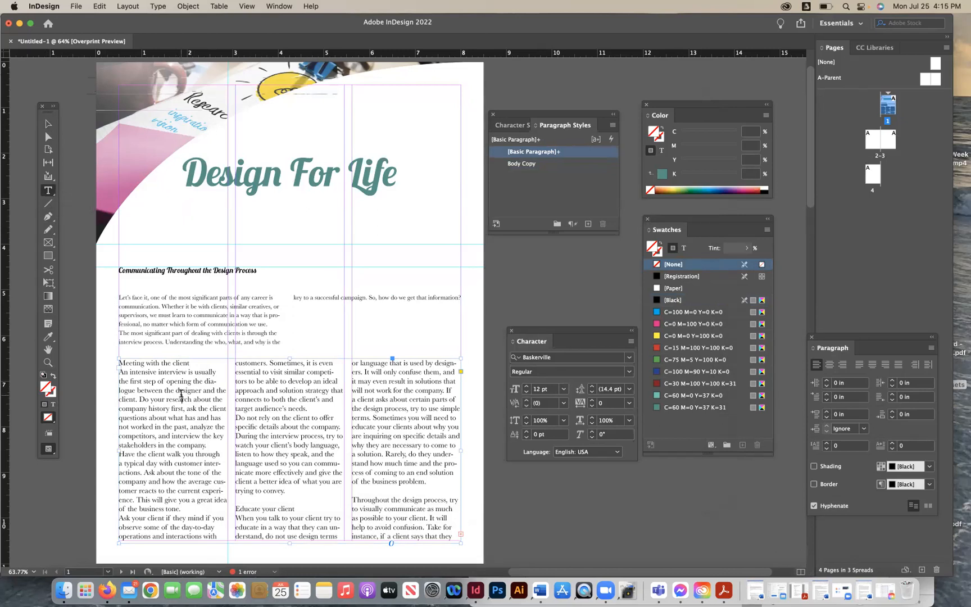
key(super+a)
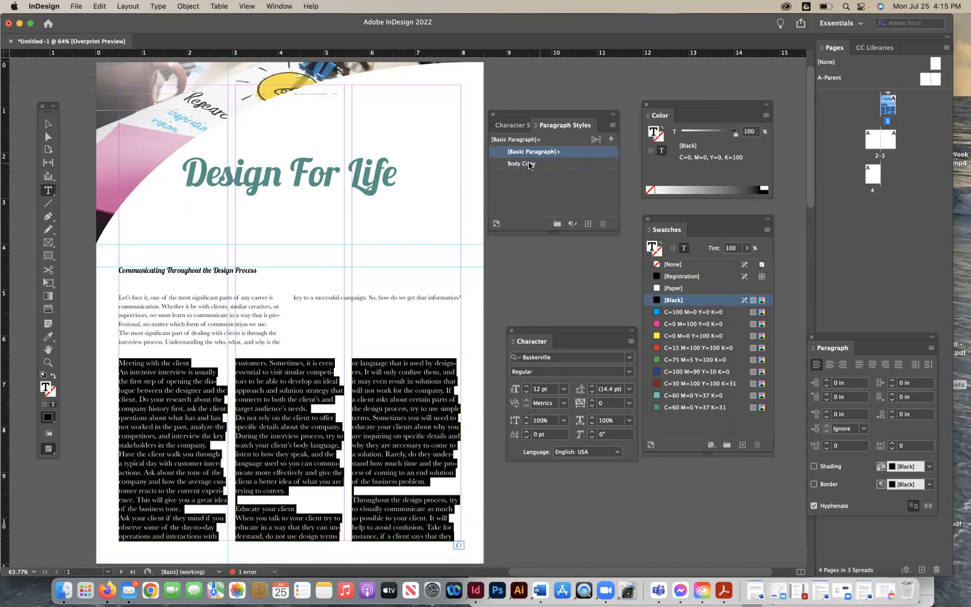
click(567, 164)
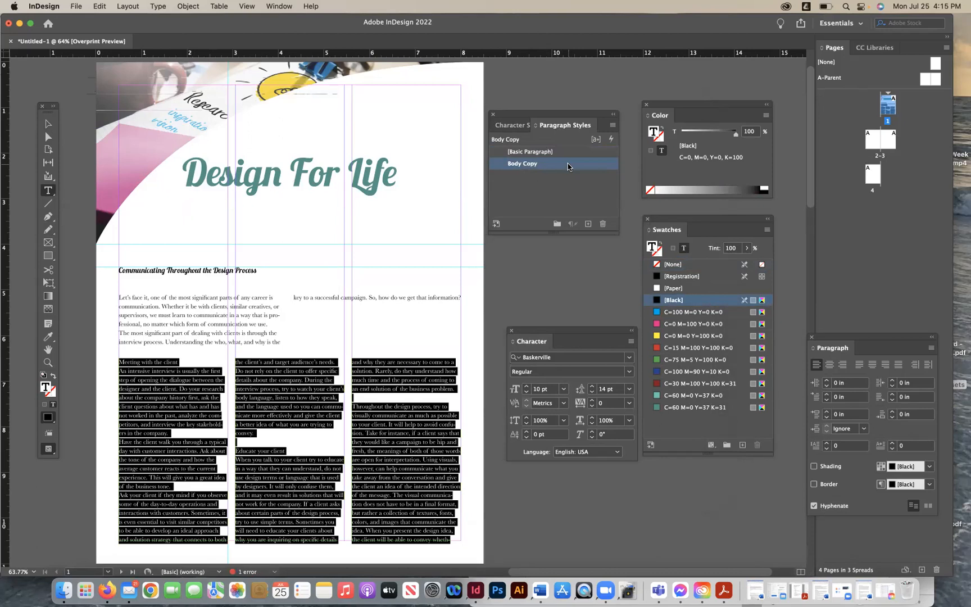
- Make the 'Meeting with the client' subheading Baskerville Bold at 12 pt
click(44, 122)
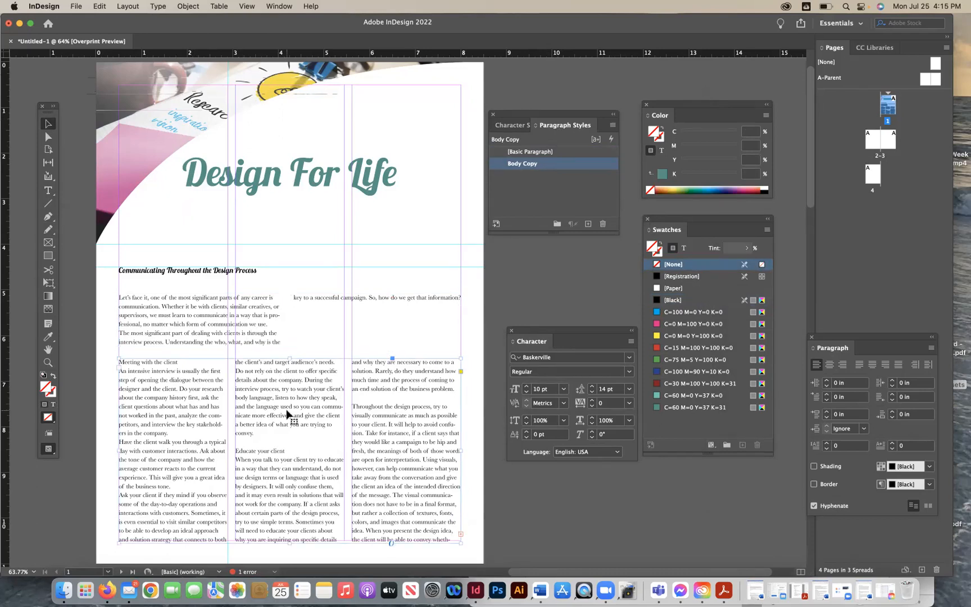
scroll(286, 413, down, 10)
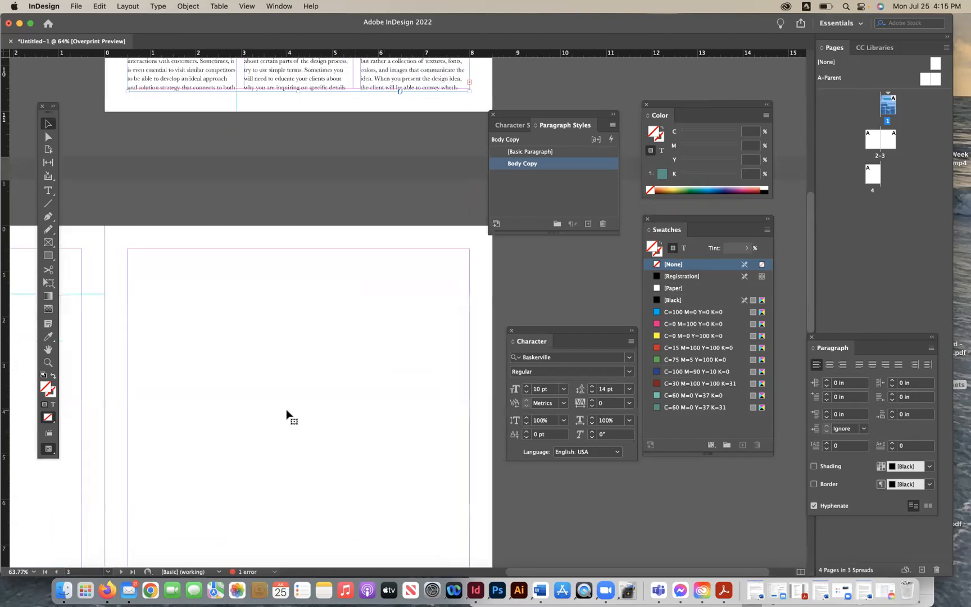
scroll(286, 413, down, 5)
scroll(288, 412, left, 4)
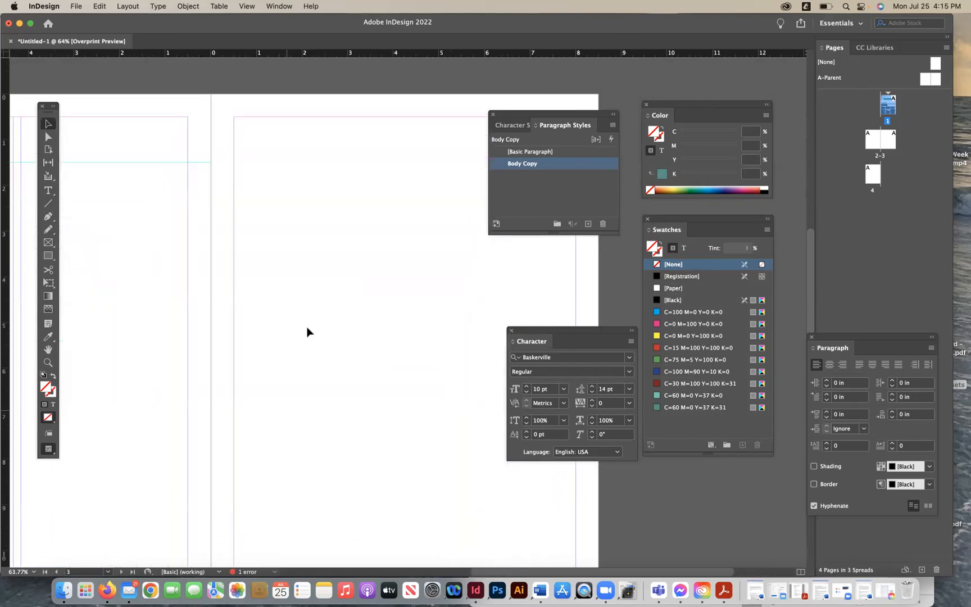
scroll(331, 241, up, 15)
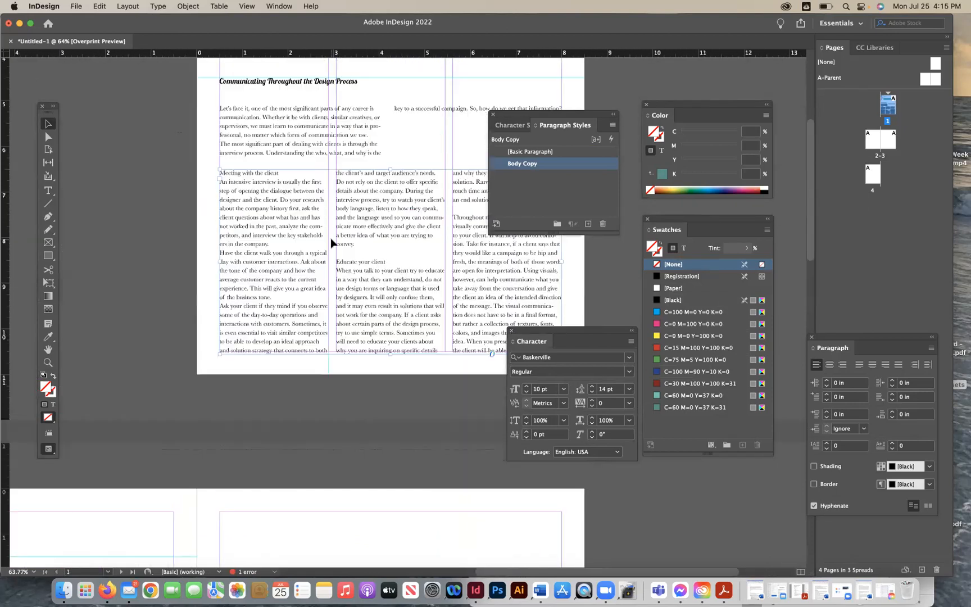
scroll(331, 243, up, 6)
scroll(330, 243, right, 3)
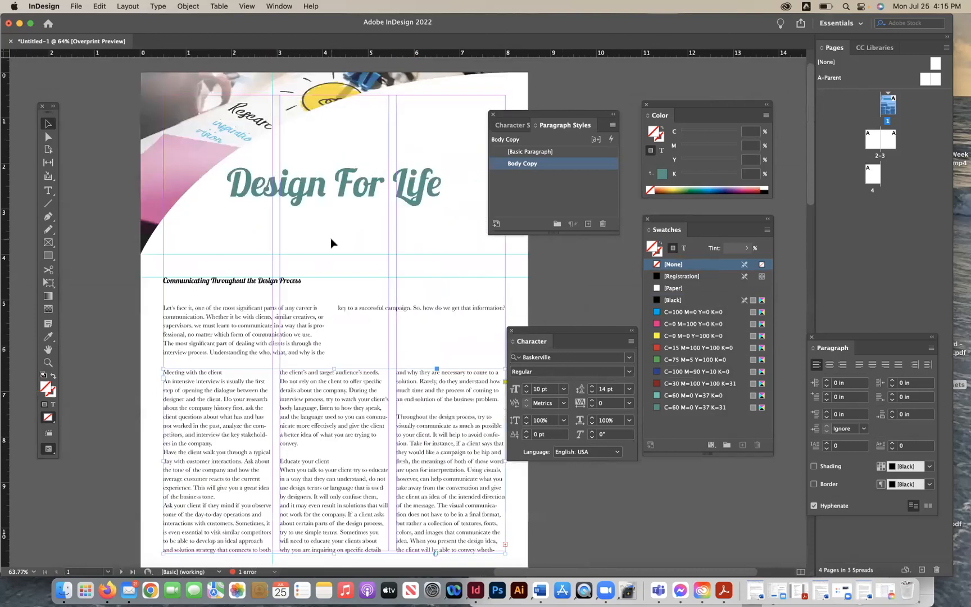
scroll(331, 243, down, 2)
scroll(331, 242, right, 1)
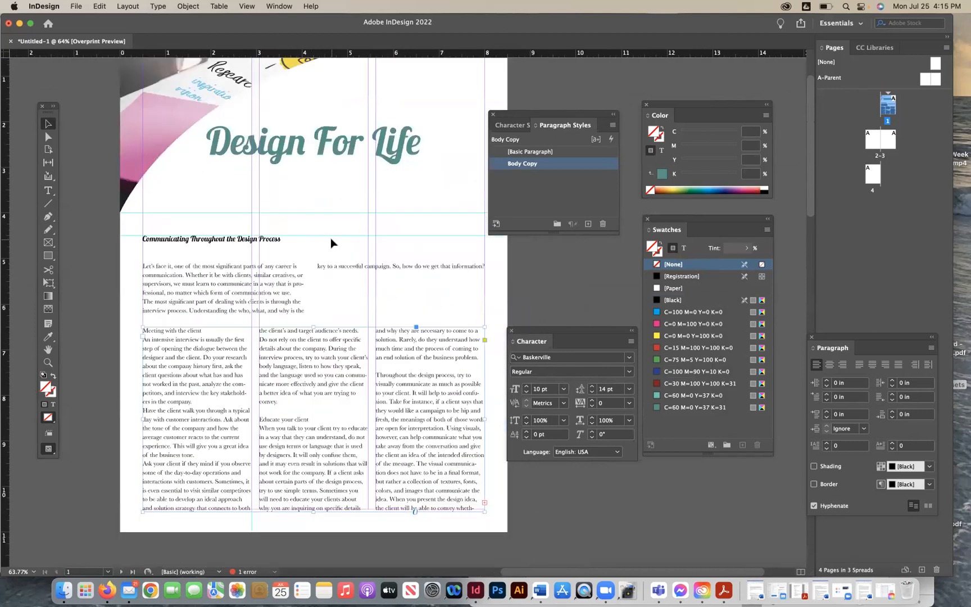
click(503, 127)
key(t)
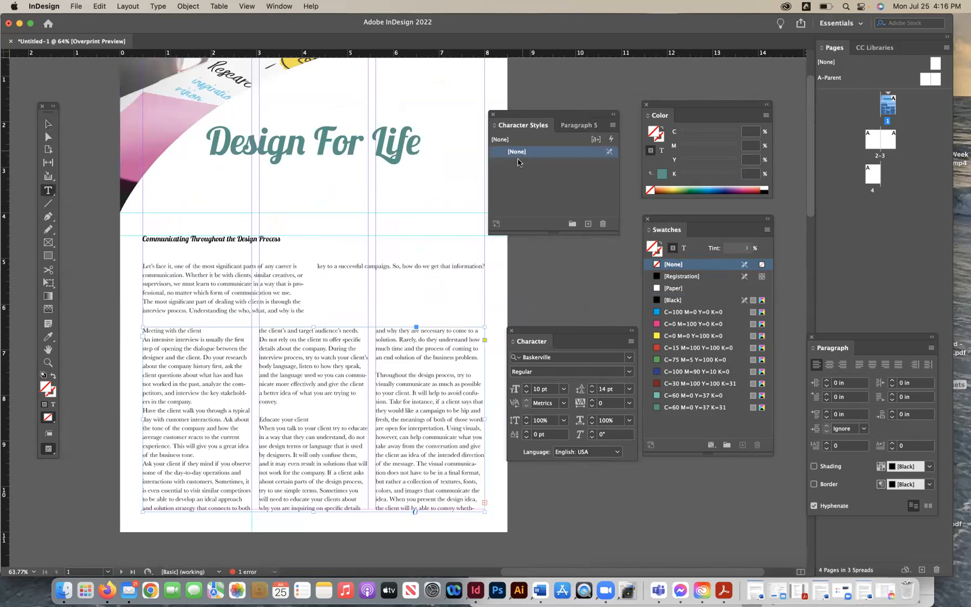
drag(206, 330, 141, 333)
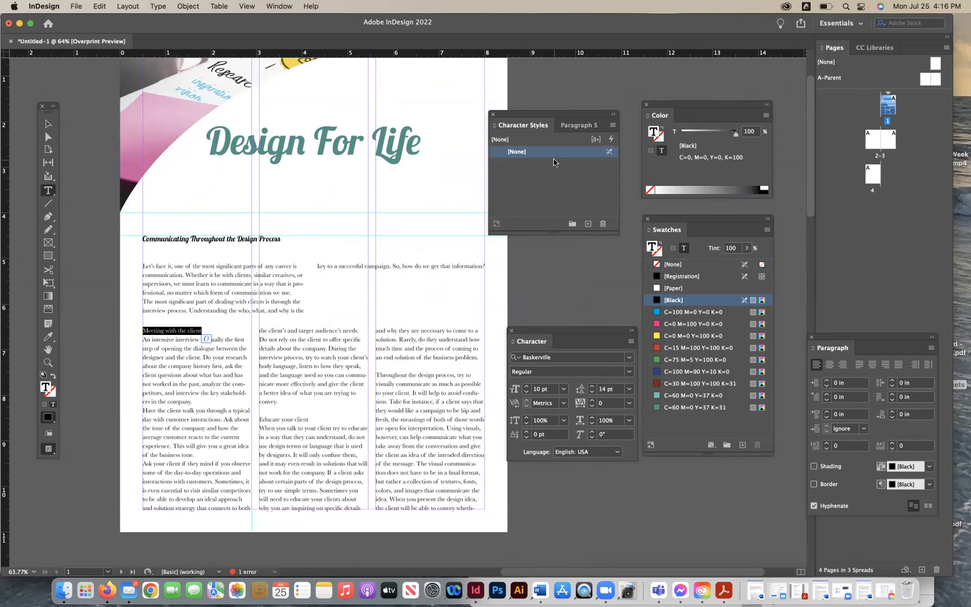
triple_click(157, 332)
click(628, 371)
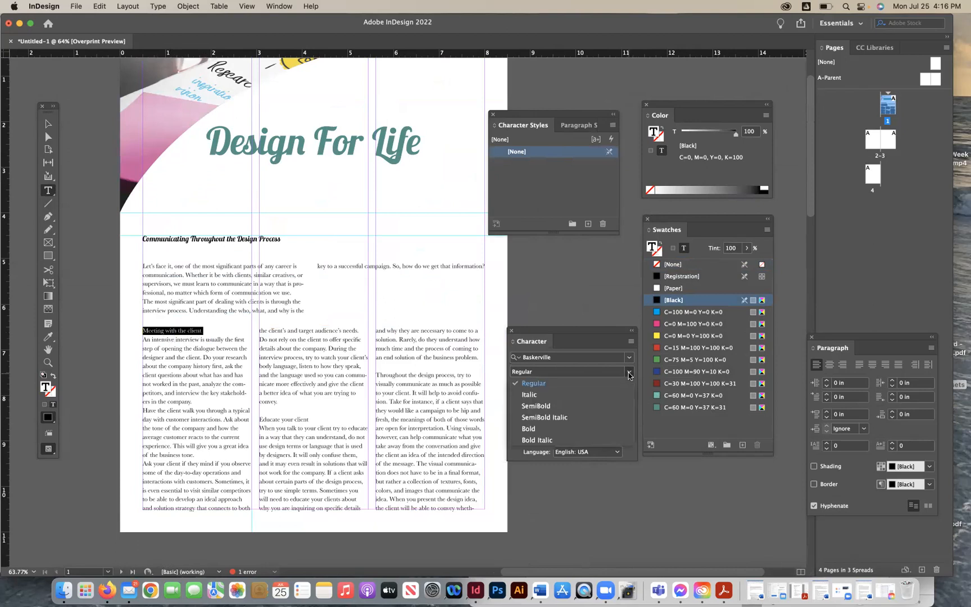
click(561, 429)
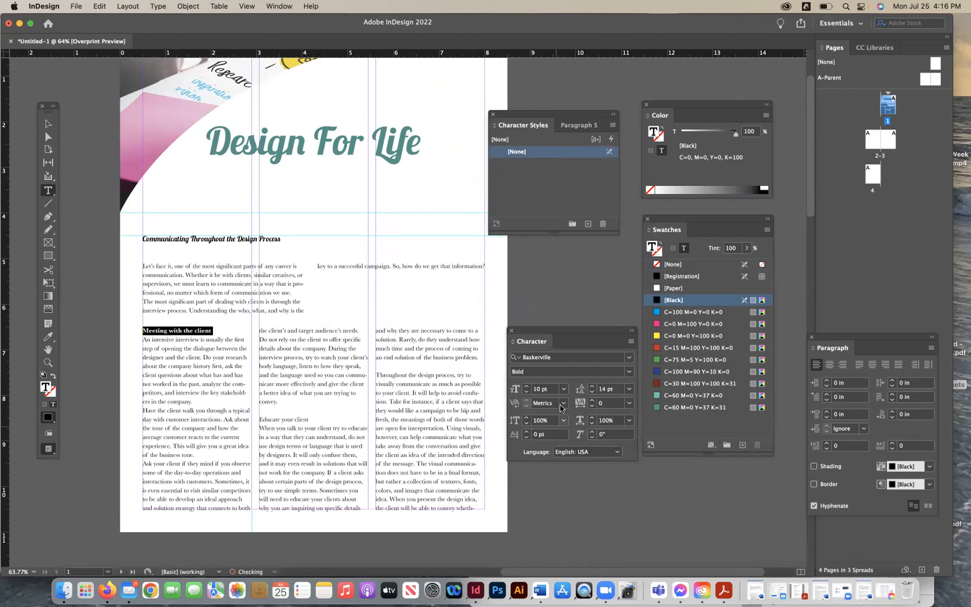
click(526, 385)
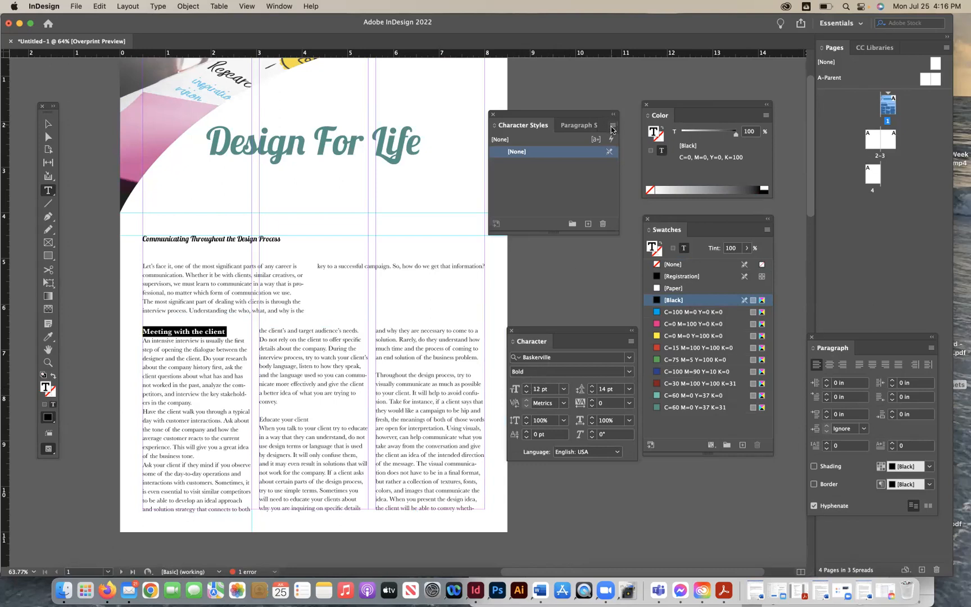
- Create a new character style from the formatted subheading and name it Subheads
triple_click(167, 332)
click(242, 6)
mouse_move(184, 6)
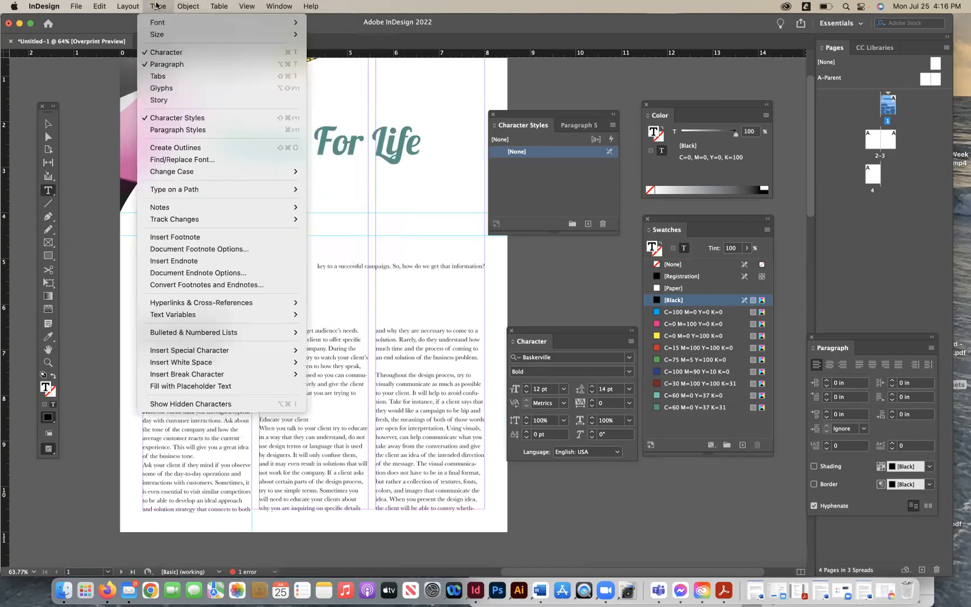
click(574, 175)
click(588, 224)
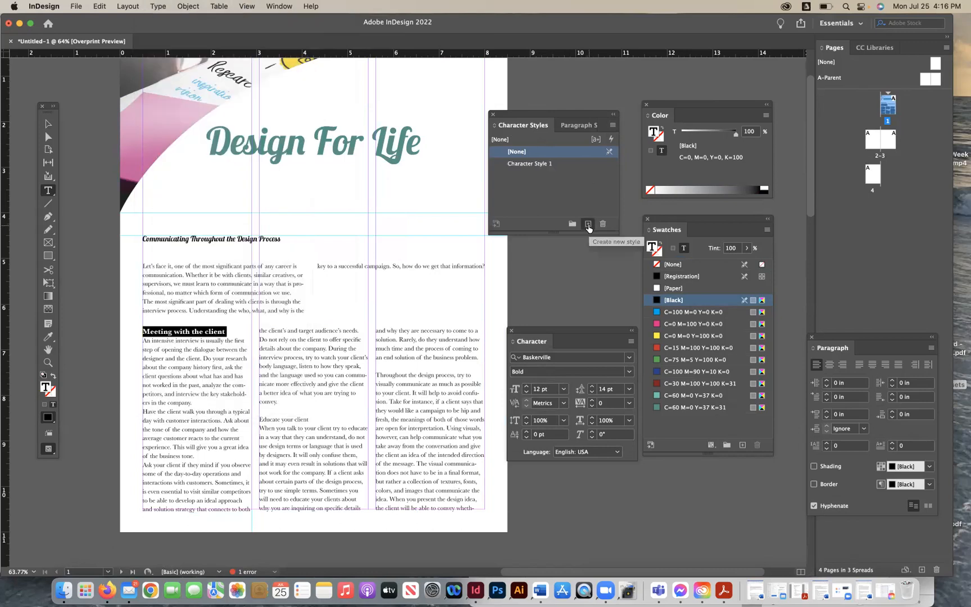
click(548, 164)
double_click(548, 164)
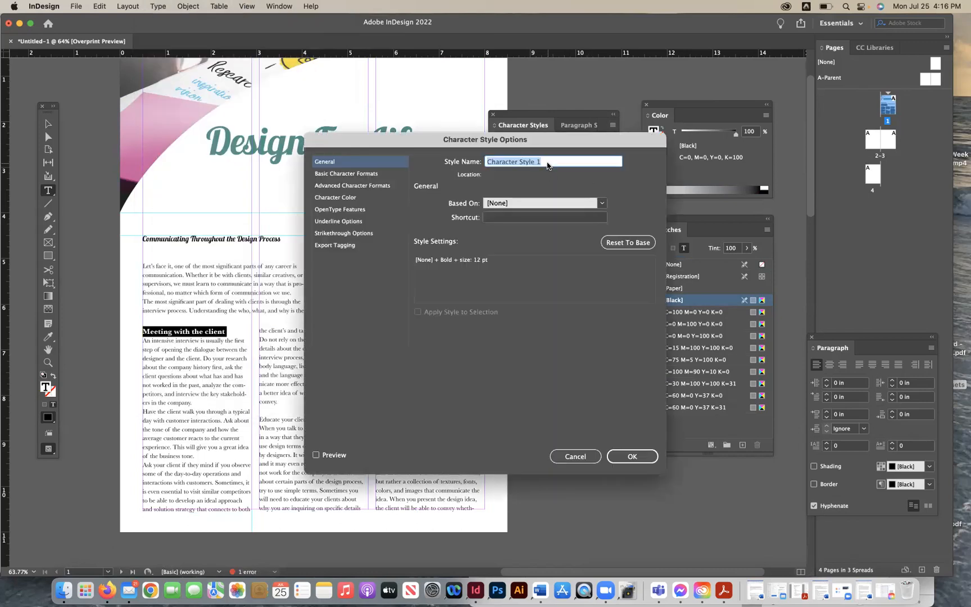
text(Subhe)
key(BackSpace)
key(BackSpace)
key(BackSpace)
key(BackSpace)
text(ubhe)
- Set the Subheads style's font family to Baskerville and leading to 14 pt, with preview on
click(381, 174)
click(535, 209)
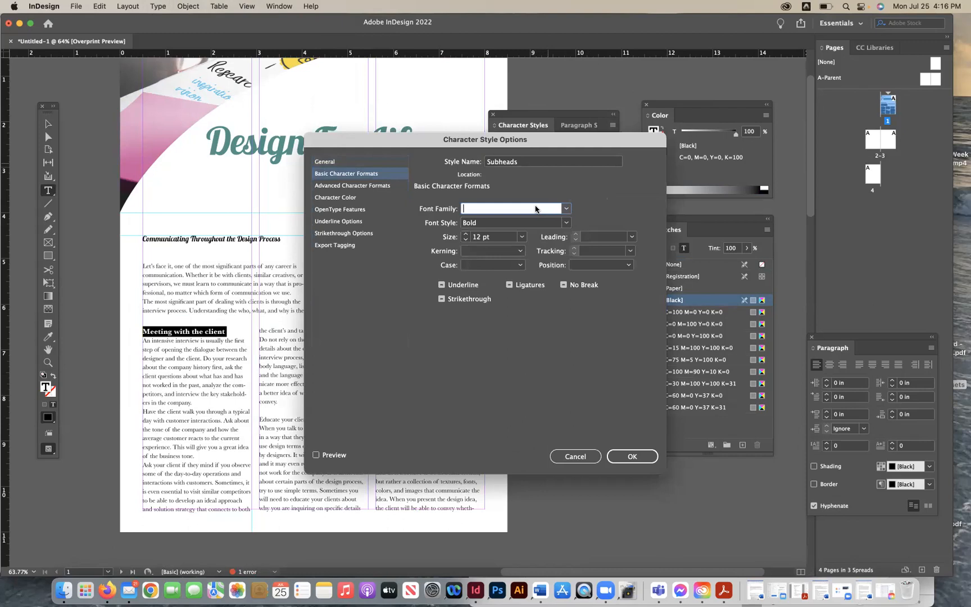
text(Baskerville)
click(632, 236)
click(596, 327)
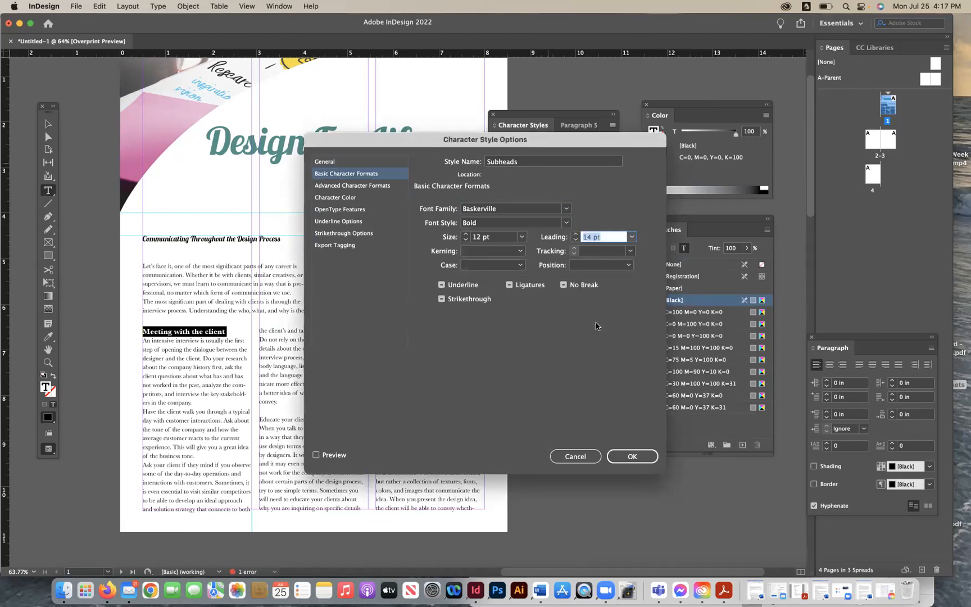
click(317, 455)
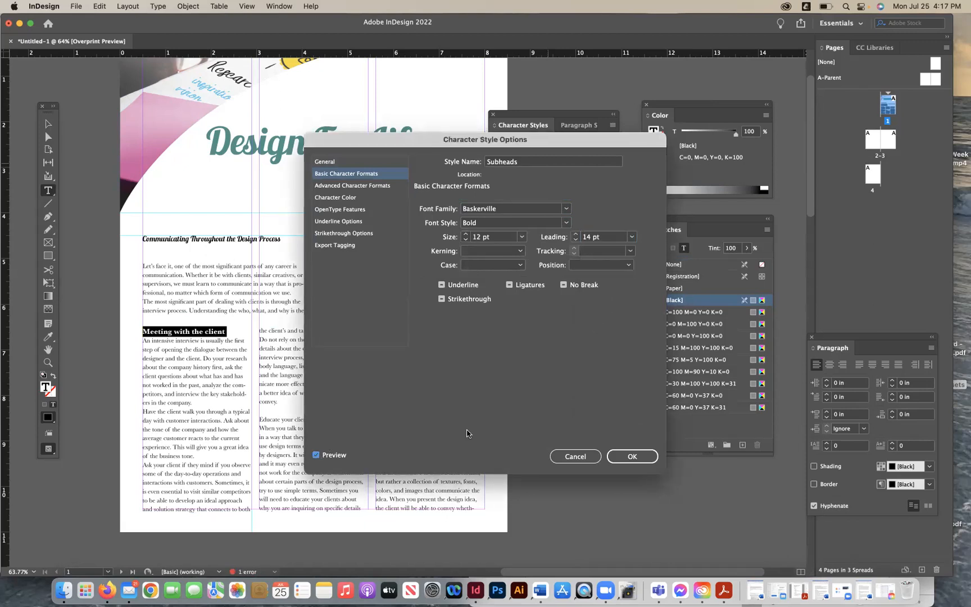
click(624, 456)
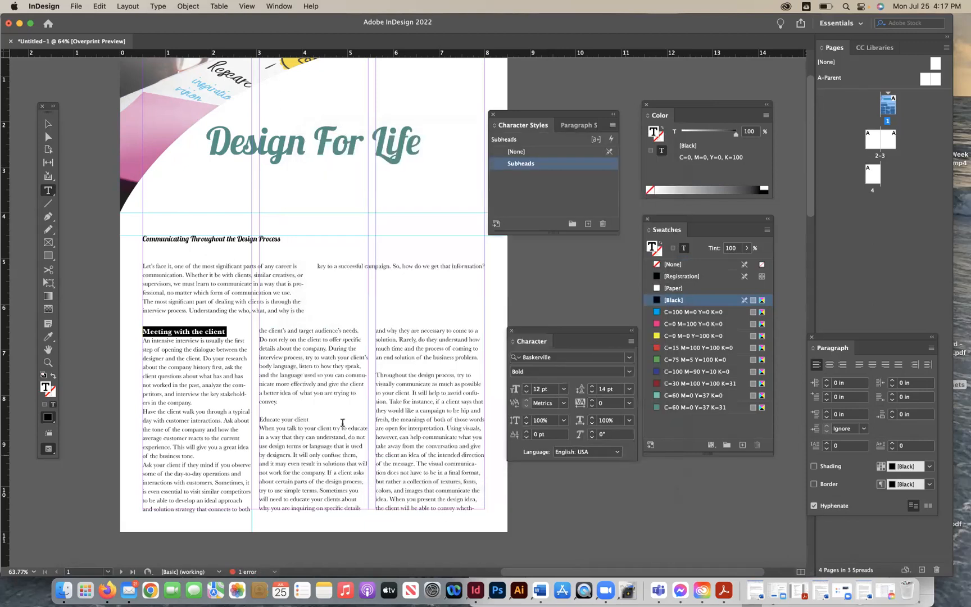
- Apply the Subheads character style to the 'Educate your client' subheading
drag(313, 420, 257, 420)
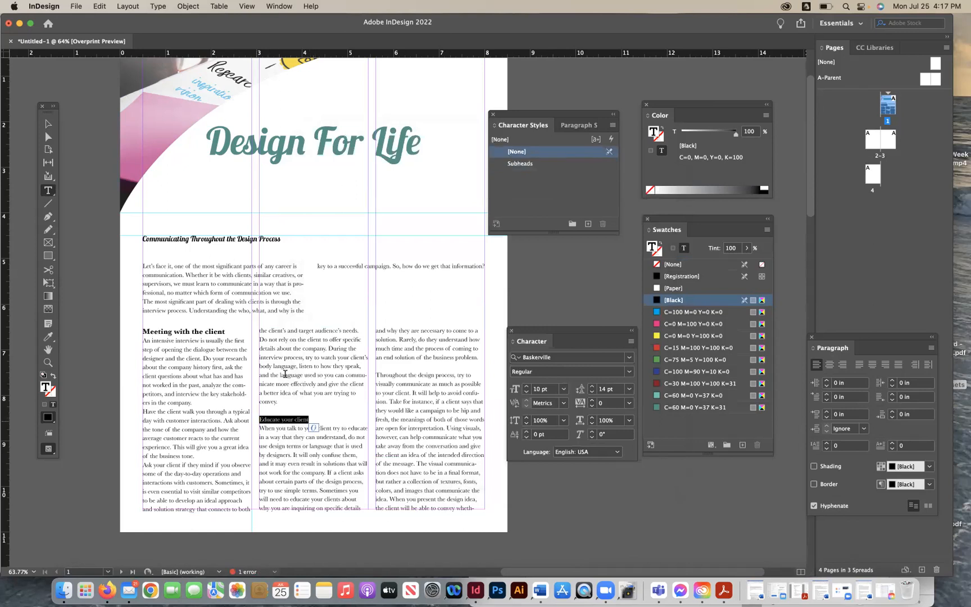
click(538, 164)
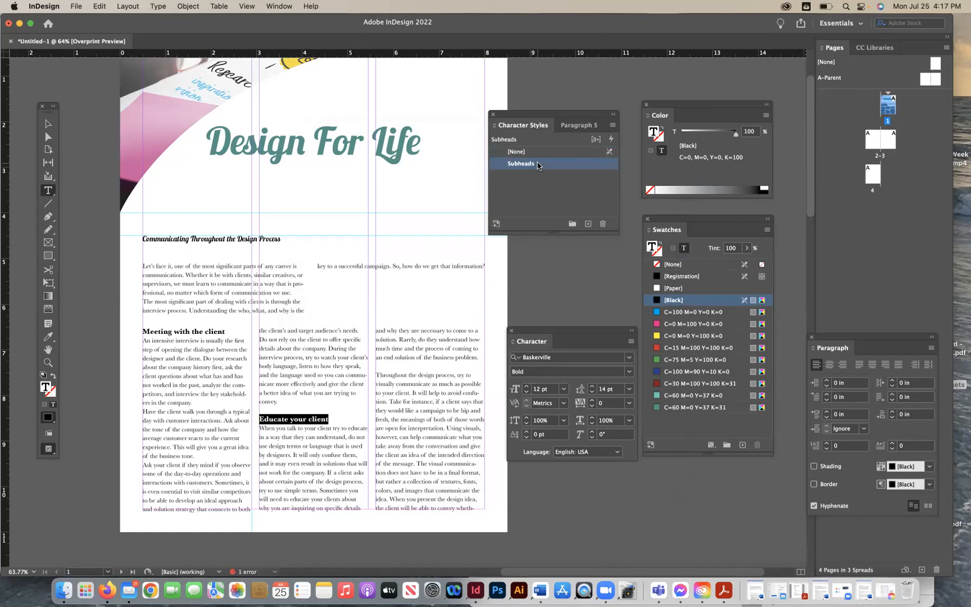
drag(516, 114, 554, 93)
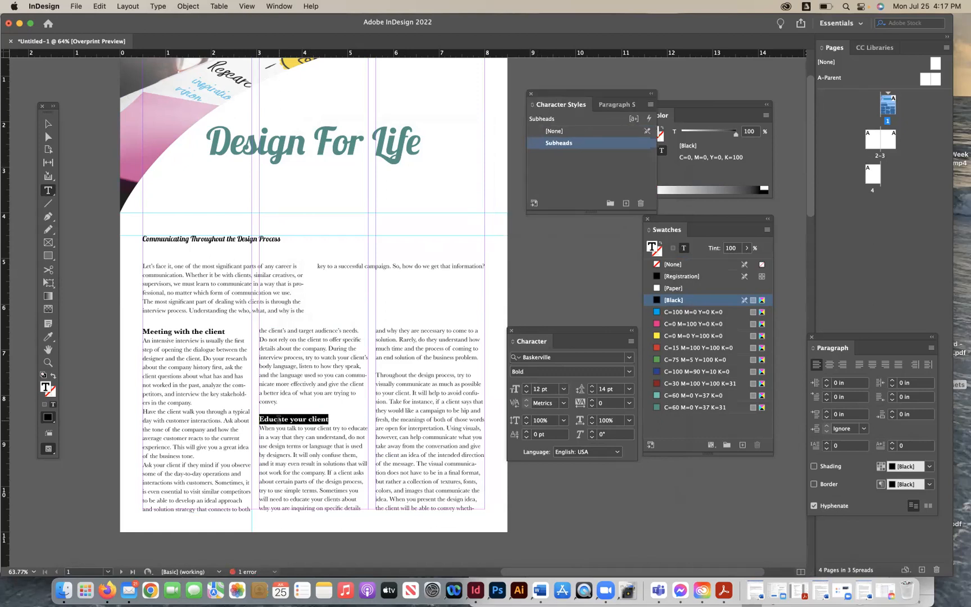
scroll(255, 433, down, 5)
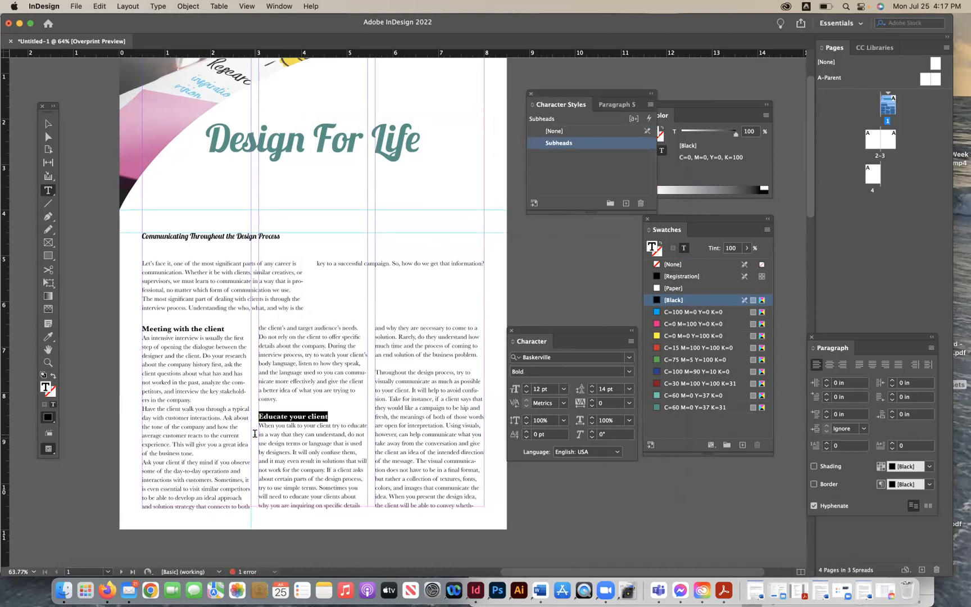
scroll(255, 433, down, 20)
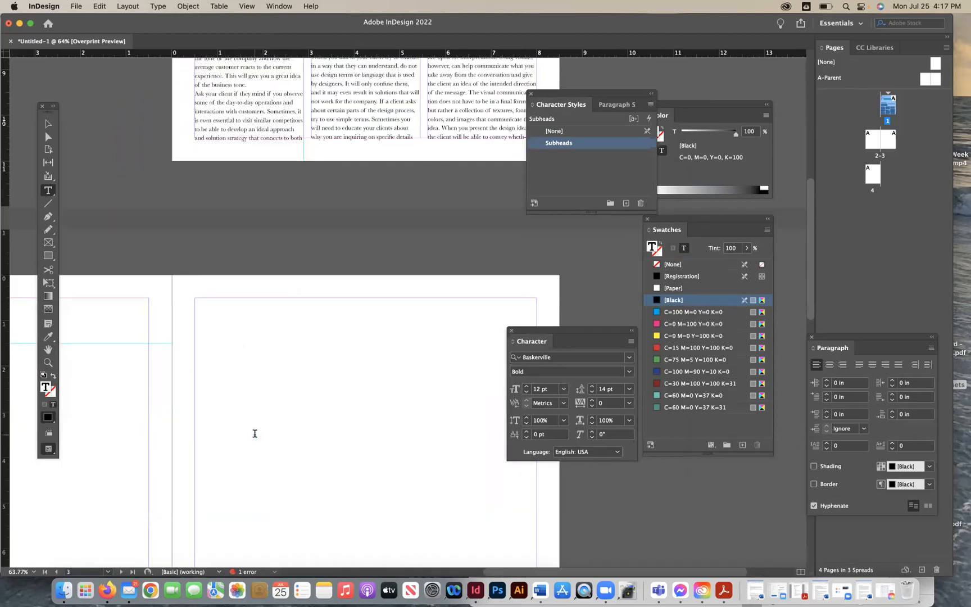
scroll(254, 433, up, 10)
scroll(254, 433, up, 5)
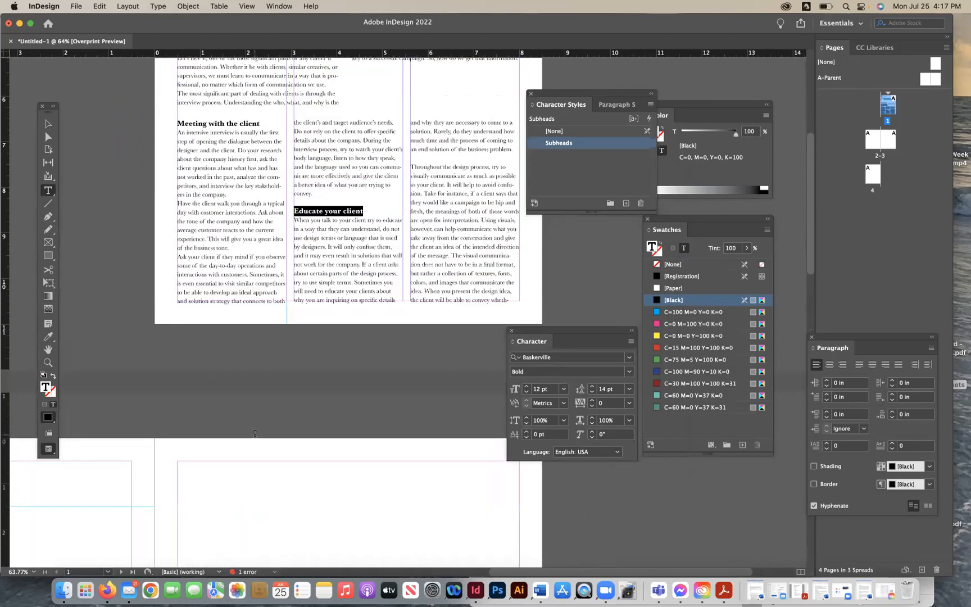
scroll(254, 433, up, 3)
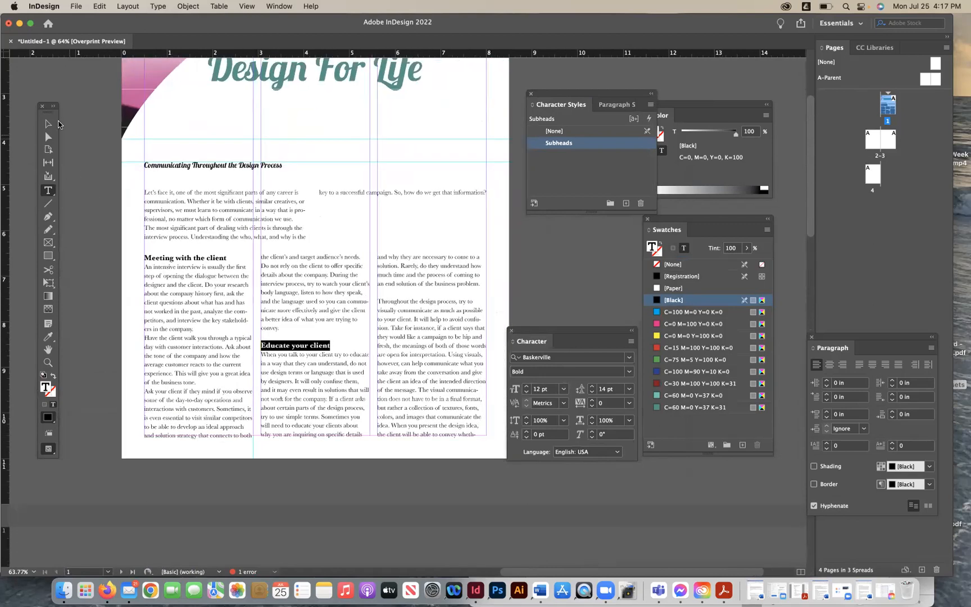
- Apply the Body Copy paragraph style to the selected article text frame
click(48, 124)
click(611, 105)
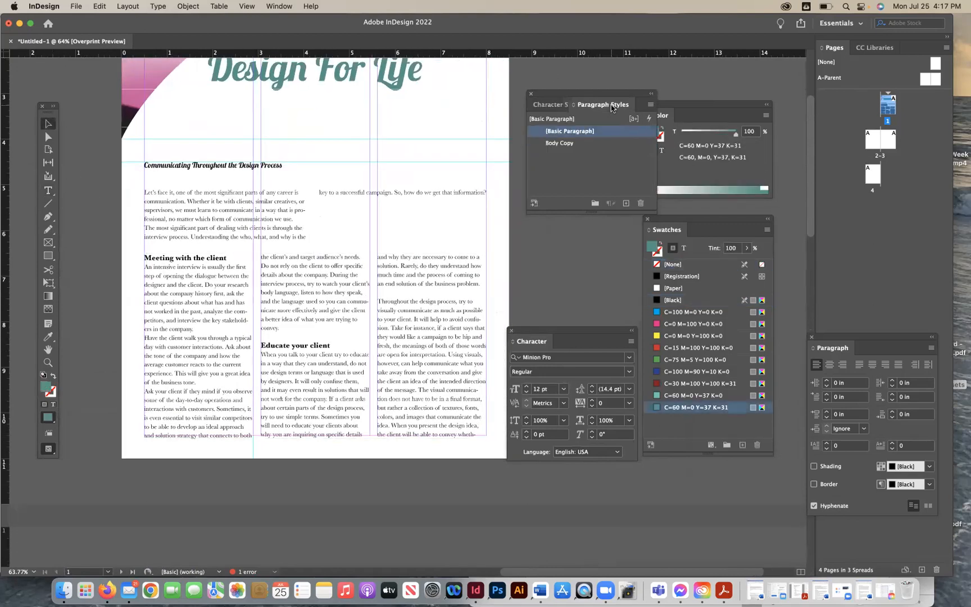
click(577, 143)
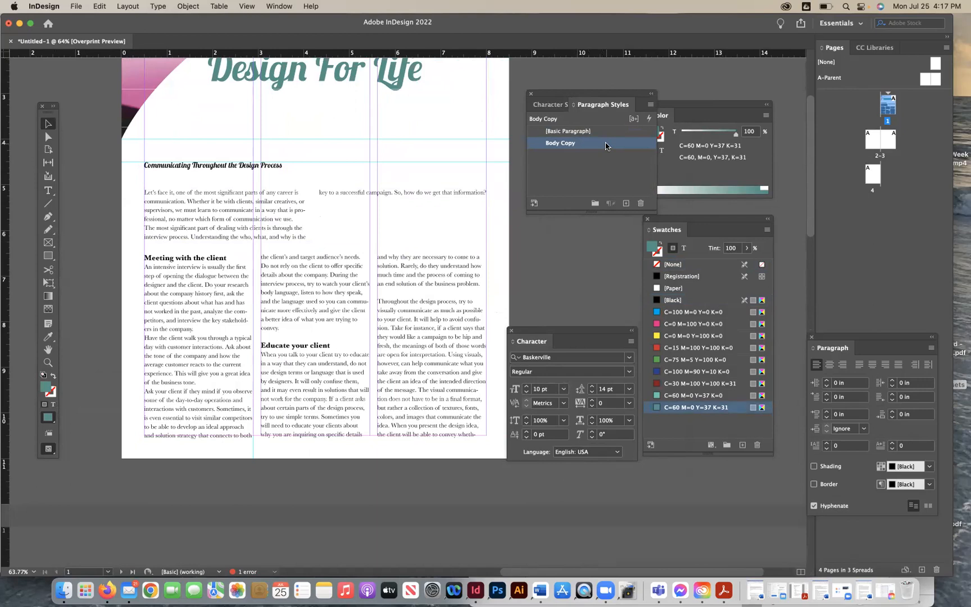
click(188, 349)
key(t)
click(212, 329)
key(Return)
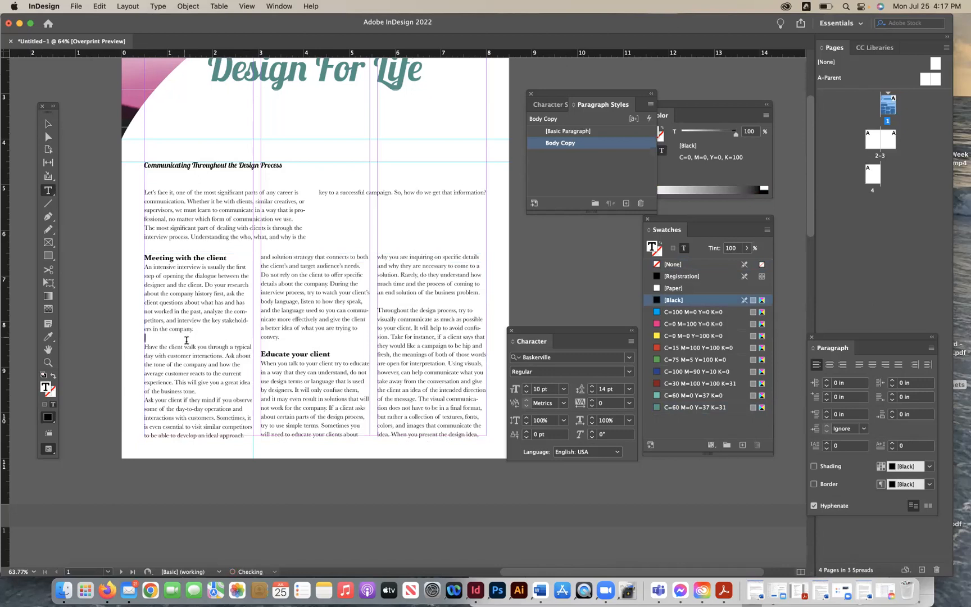
key(BackSpace)
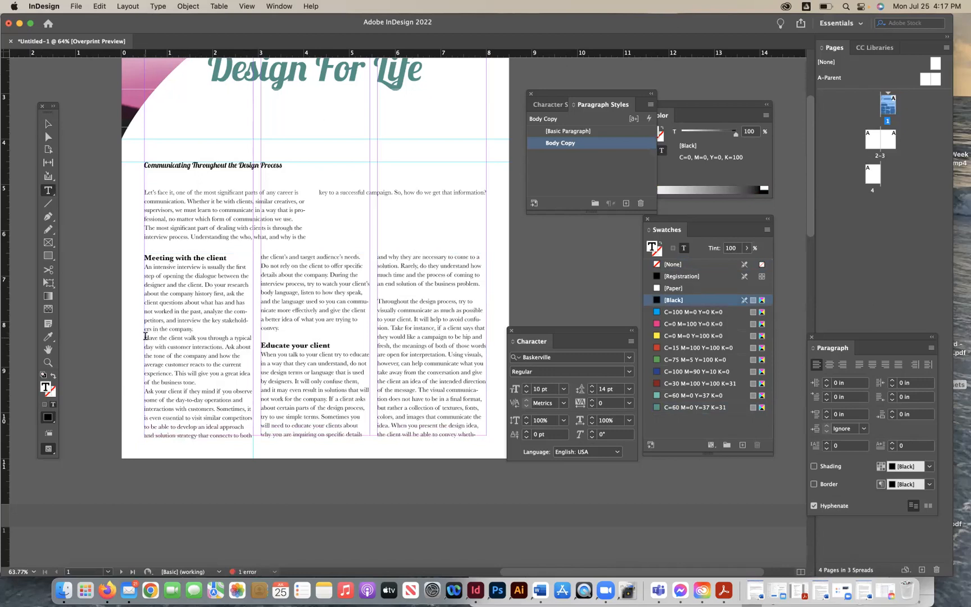
- Open the Body Copy paragraph style's Indents and Spacing options with preview turned on
click(145, 337)
double_click(644, 146)
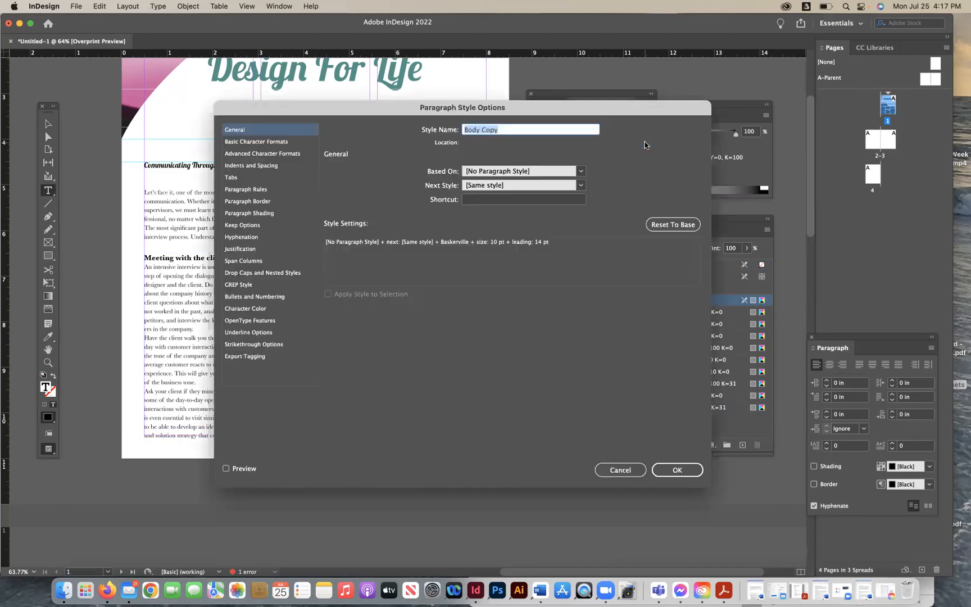
click(255, 166)
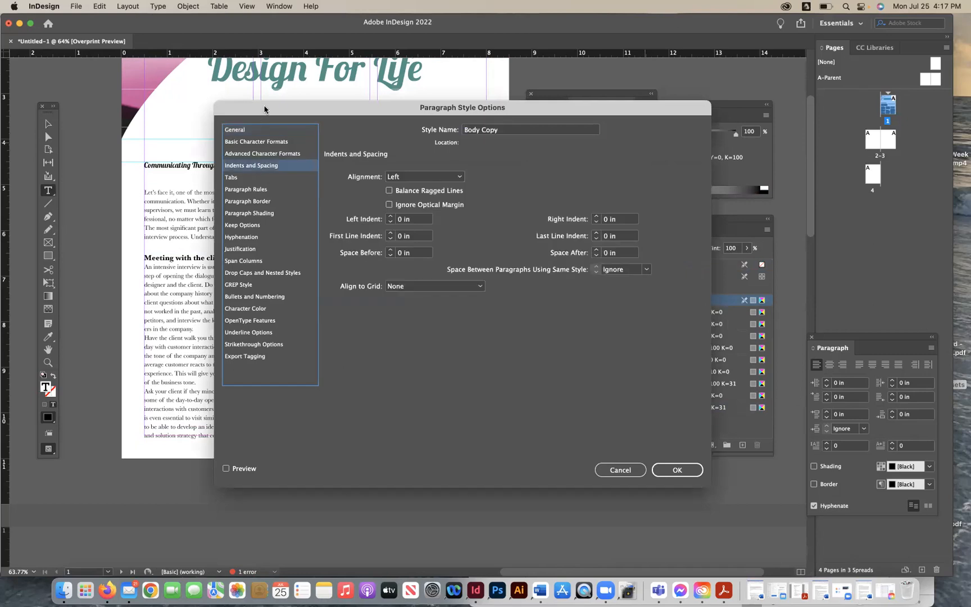
drag(264, 111, 404, 112)
click(367, 471)
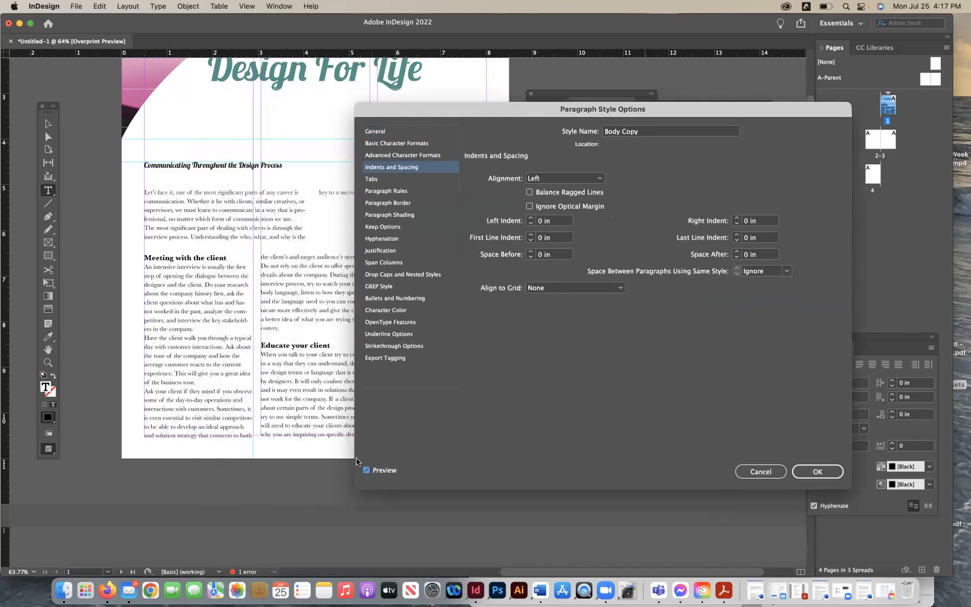
drag(387, 112, 426, 120)
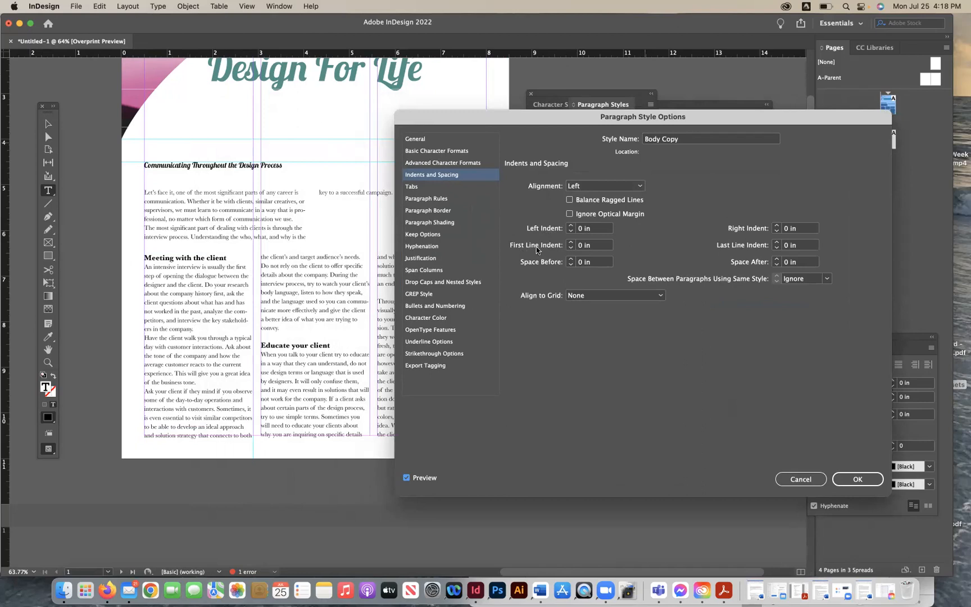
- Try first line indents of 0.125 in and 0.25 in for Body Copy, then return the indent to 0 in
click(570, 242)
click(570, 242)
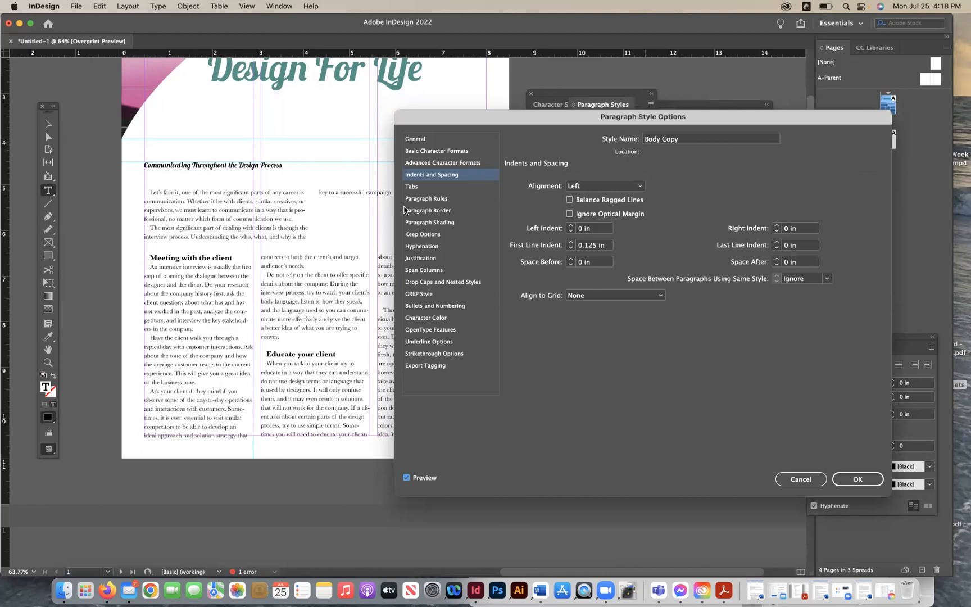
click(570, 242)
click(570, 242)
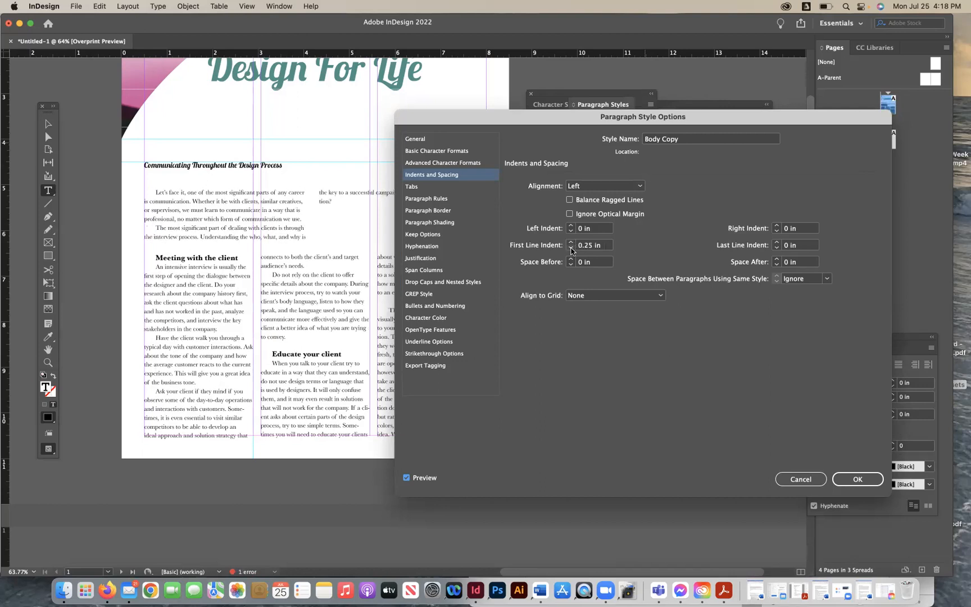
click(571, 249)
click(571, 250)
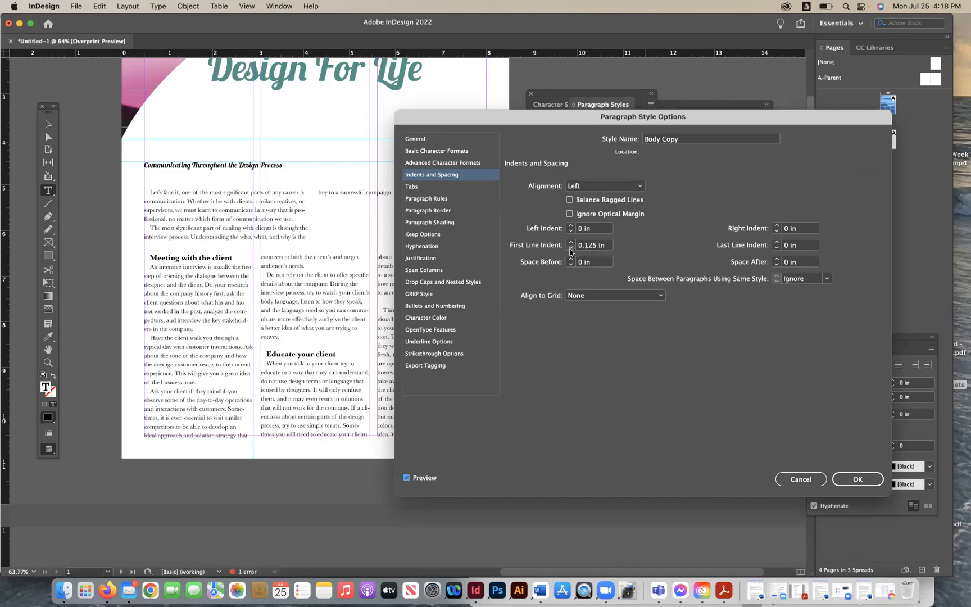
click(570, 249)
click(570, 248)
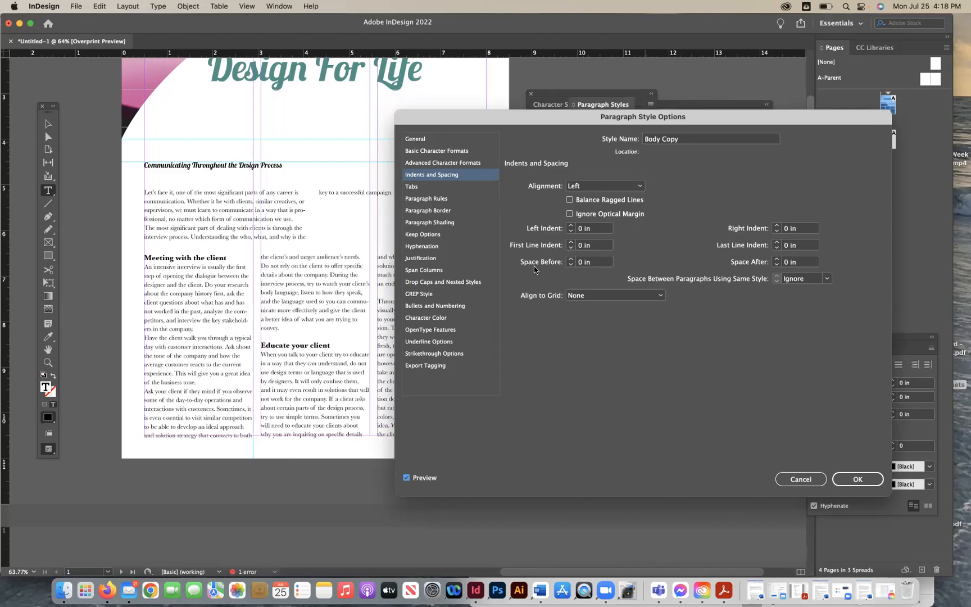
- Set the Body Copy style's space before to 0.125 in and apply the change
click(571, 260)
click(570, 260)
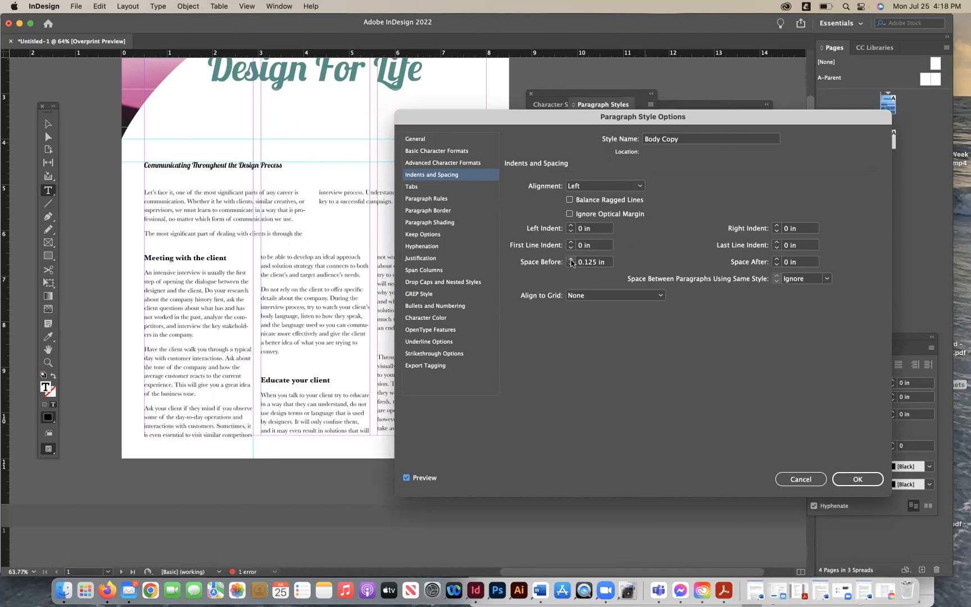
click(570, 259)
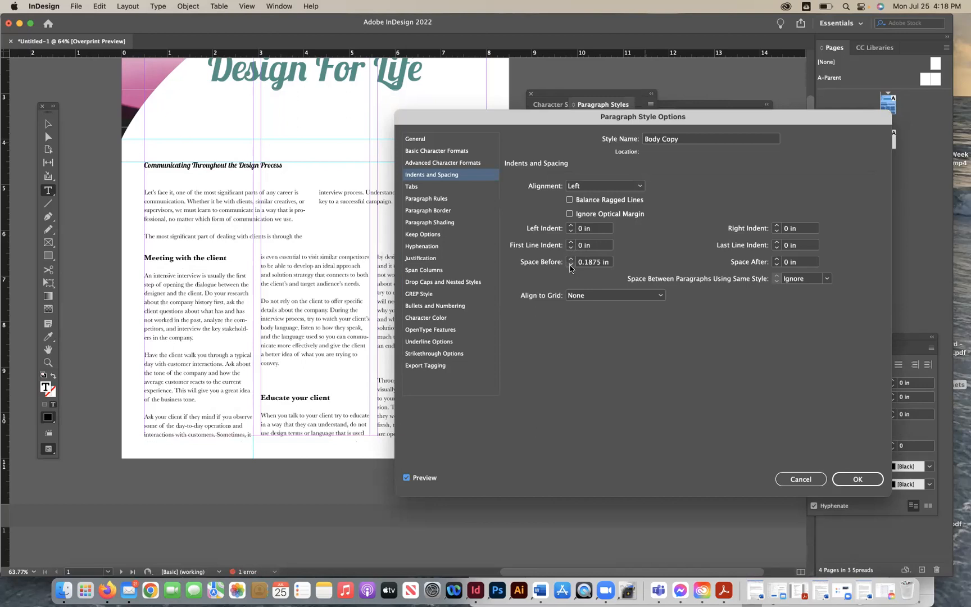
click(571, 265)
click(571, 260)
click(570, 265)
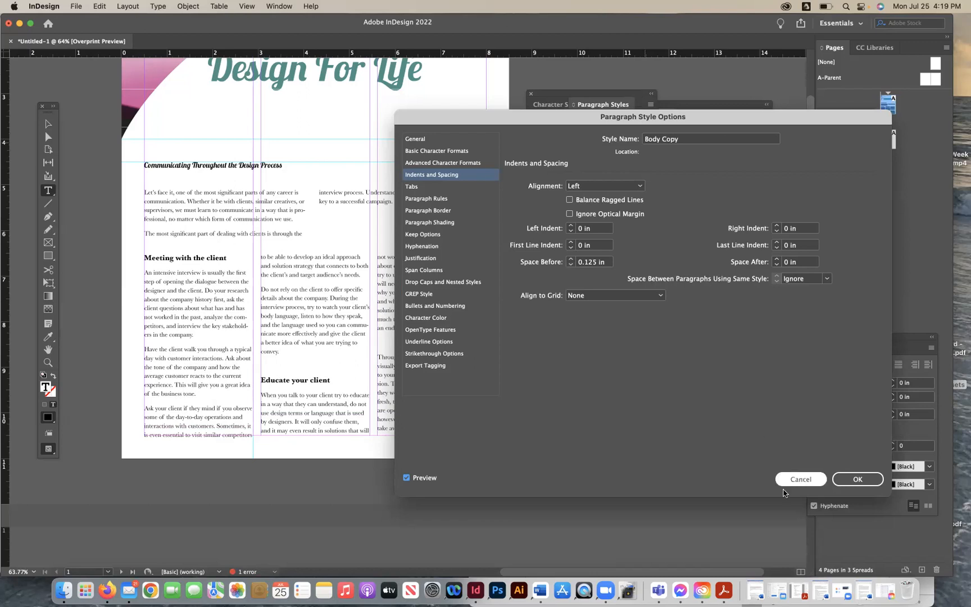
click(851, 479)
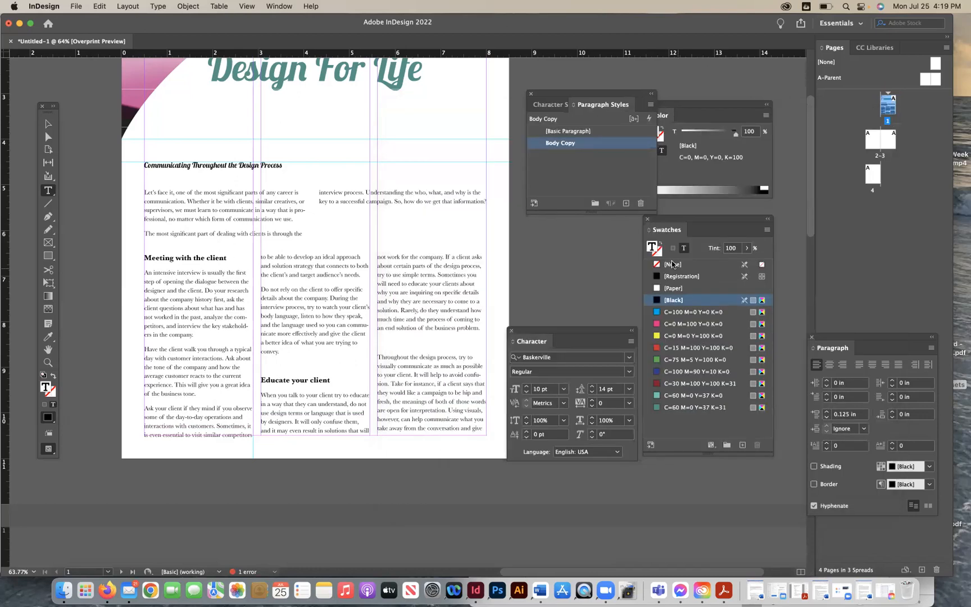
- Set the Subheads character style's color to the teal swatch C=60 M=0 Y=37 K=31
click(552, 104)
double_click(621, 144)
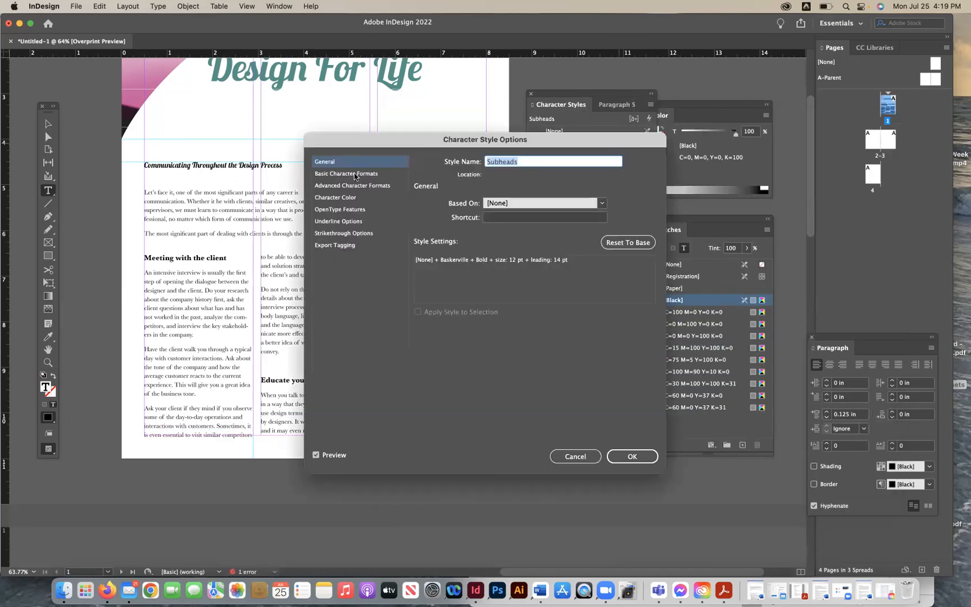
click(355, 174)
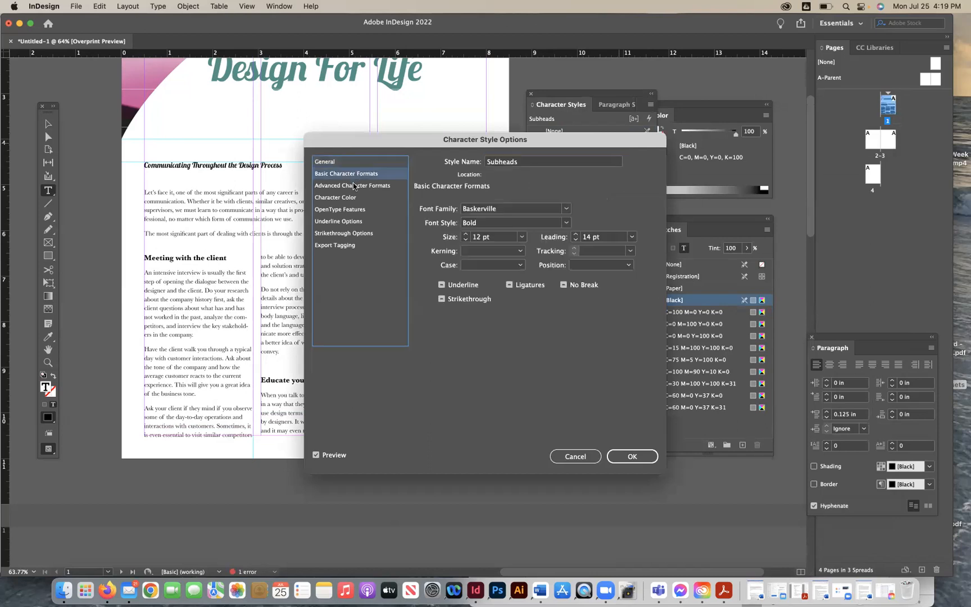
click(355, 186)
click(352, 197)
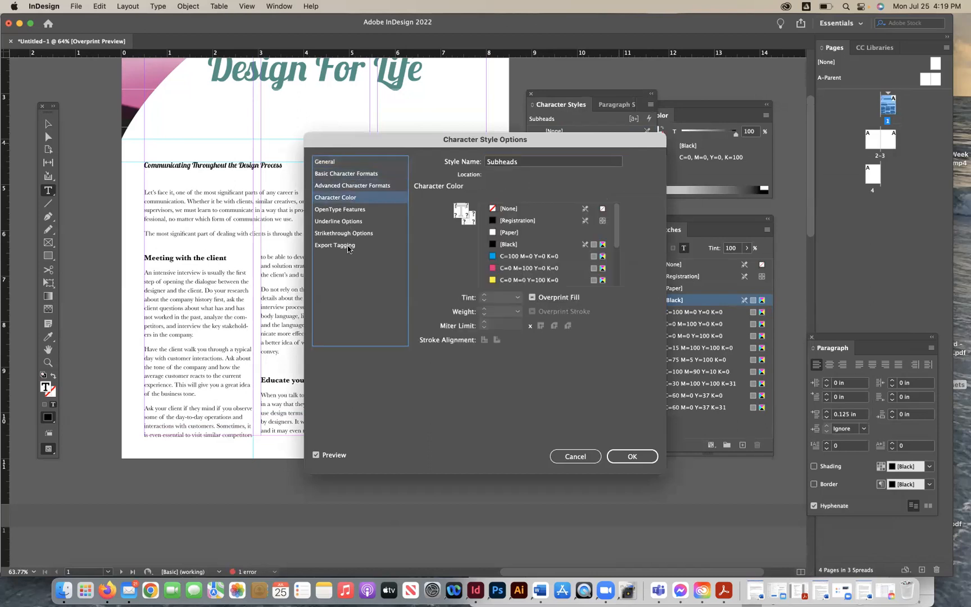
click(346, 175)
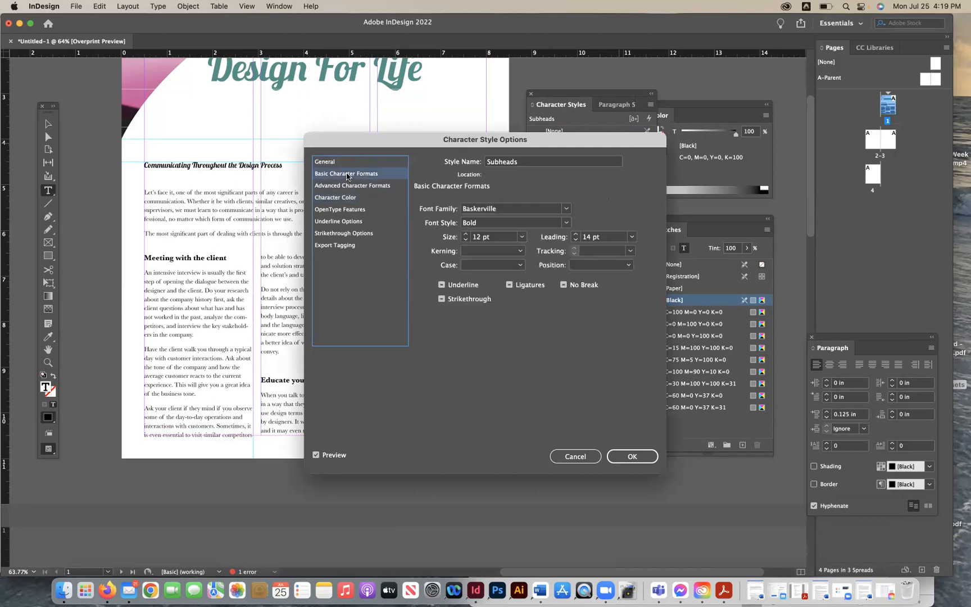
click(337, 199)
drag(398, 142, 528, 100)
scroll(745, 204, down, 3)
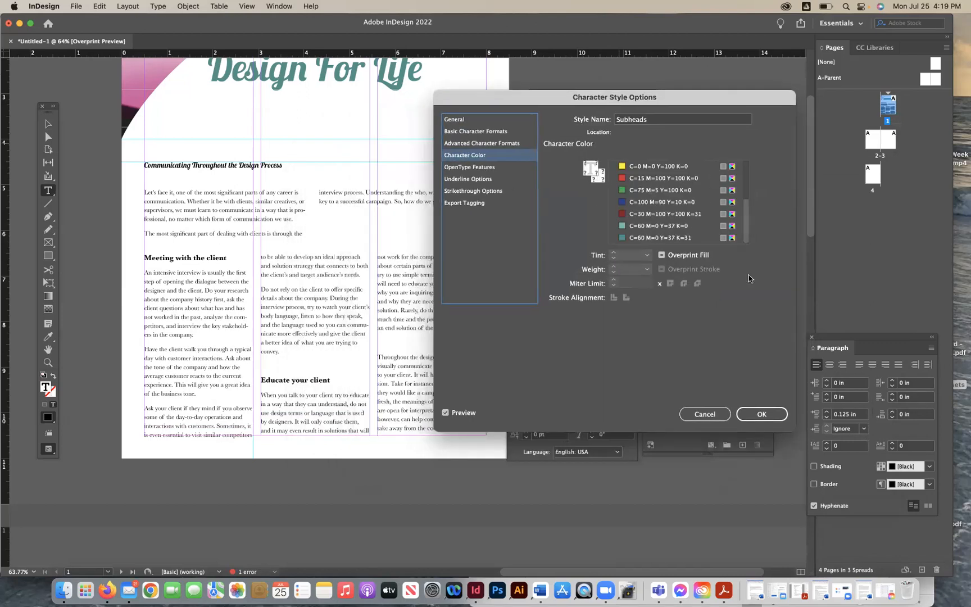
click(622, 239)
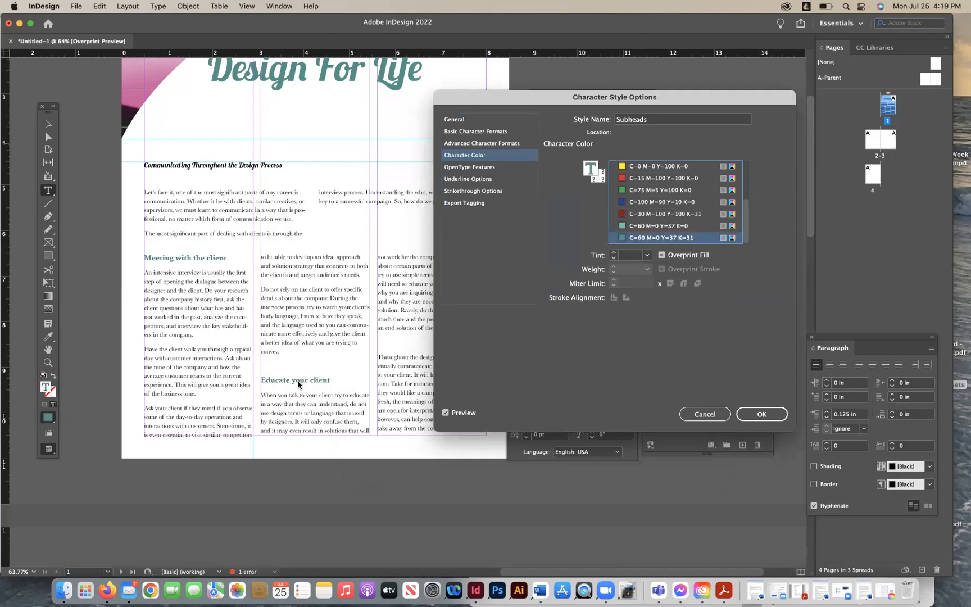
click(761, 414)
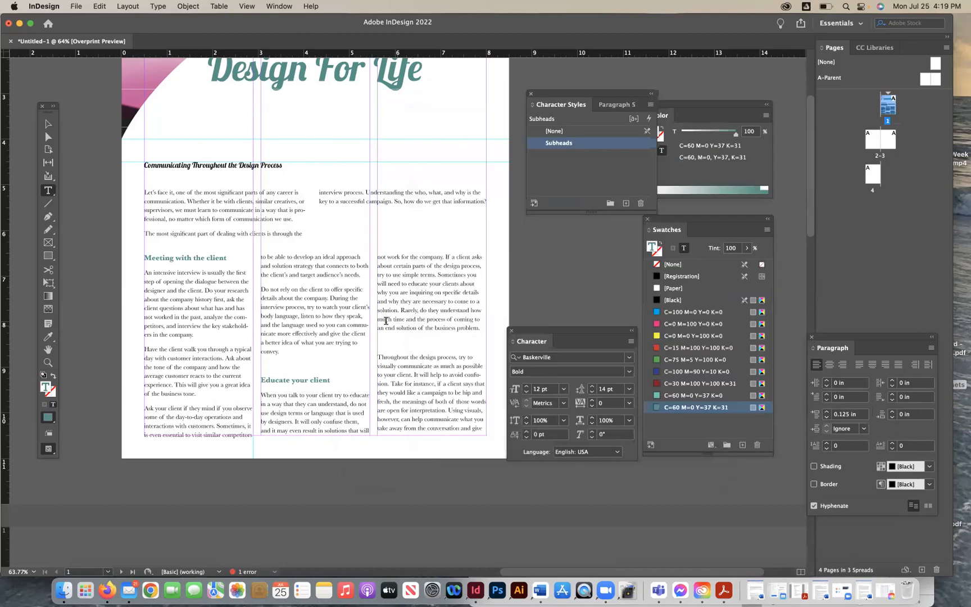
- Increase the Subheads character style's font size to 13 pt
double_click(628, 146)
click(452, 131)
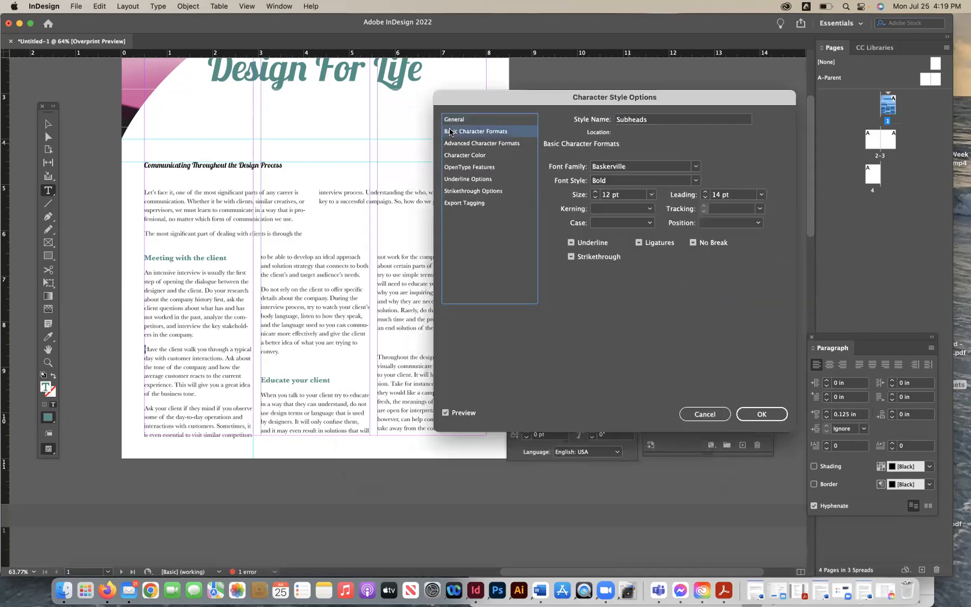
click(595, 193)
click(595, 192)
click(595, 197)
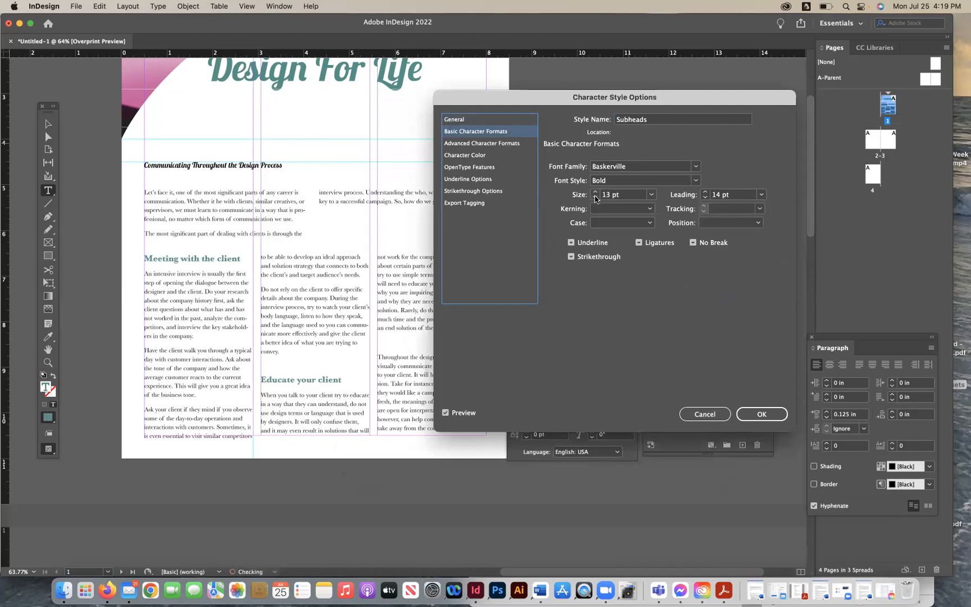
click(595, 197)
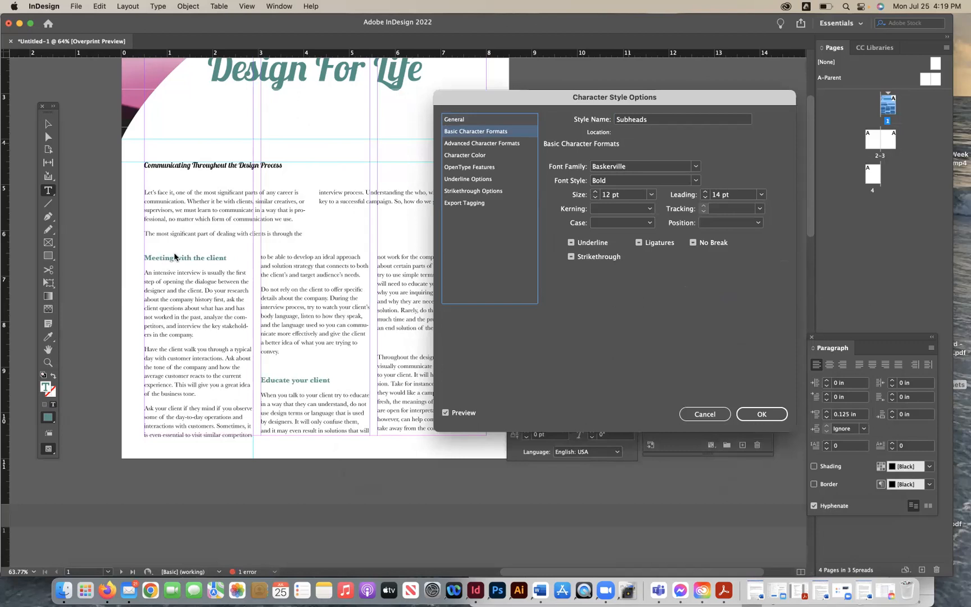
click(595, 192)
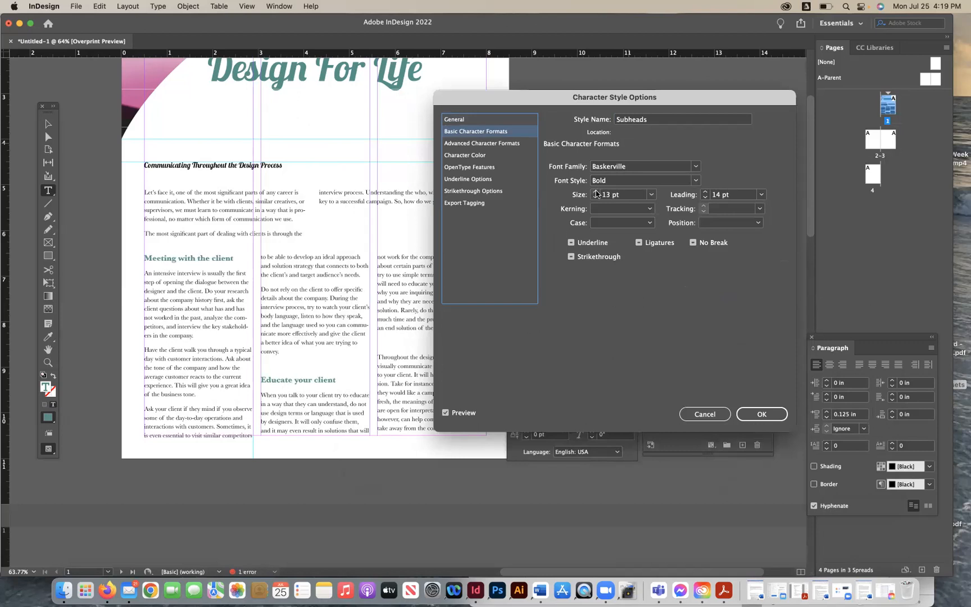
click(753, 417)
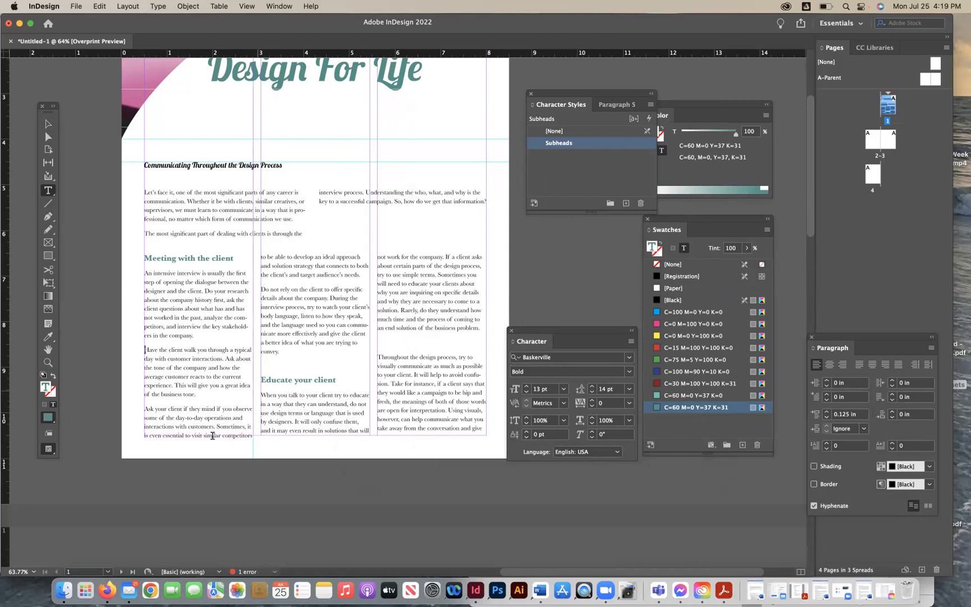
- Search the menus and Help for the baseline grid commands under Grids & Guides
click(48, 124)
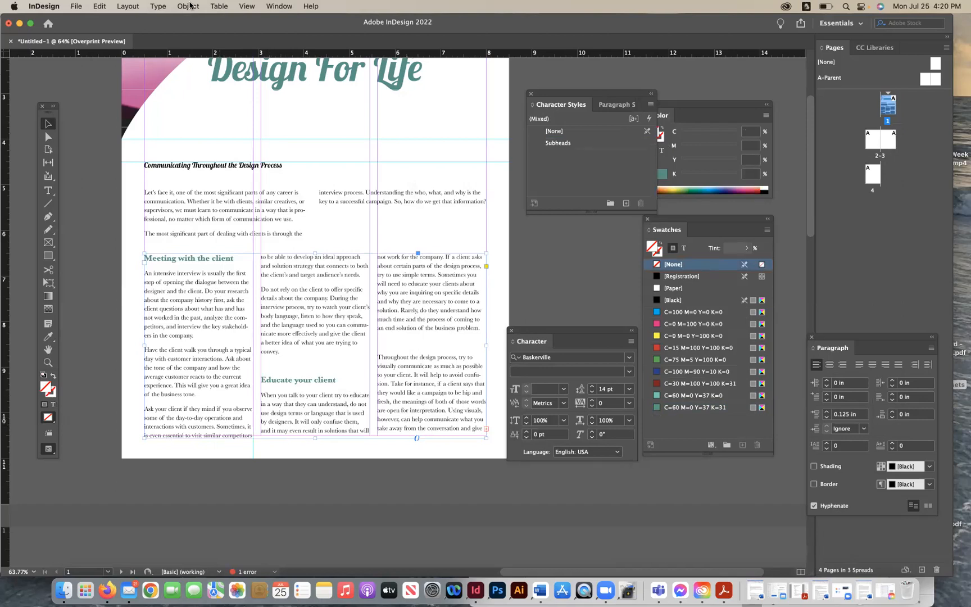
click(158, 6)
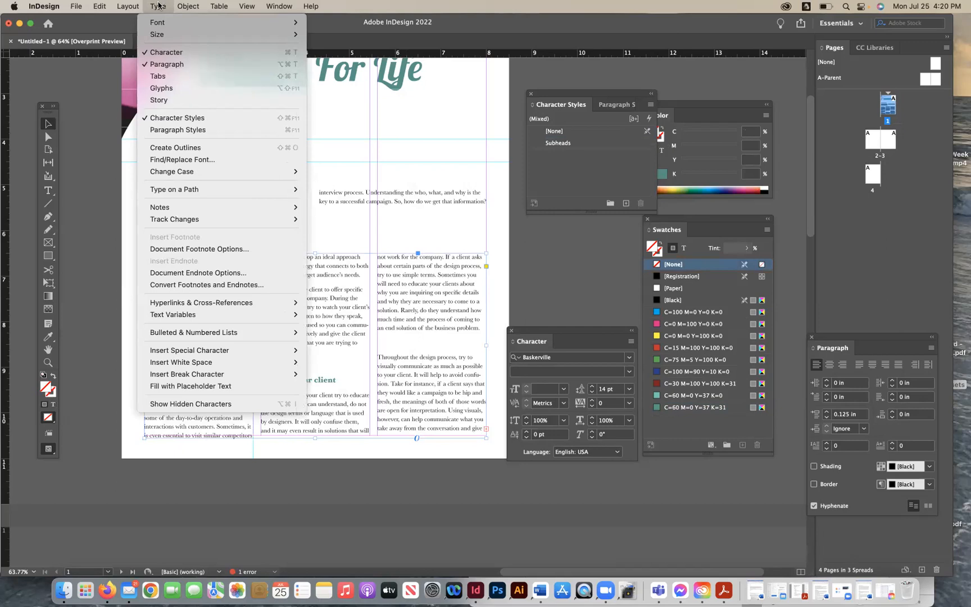
click(160, 5)
click(279, 6)
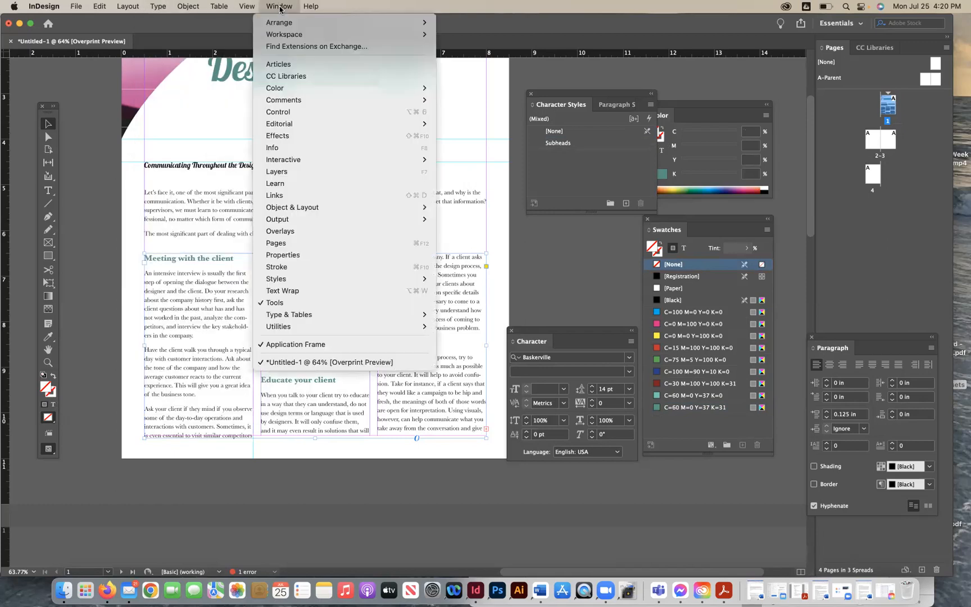
mouse_move(313, 316)
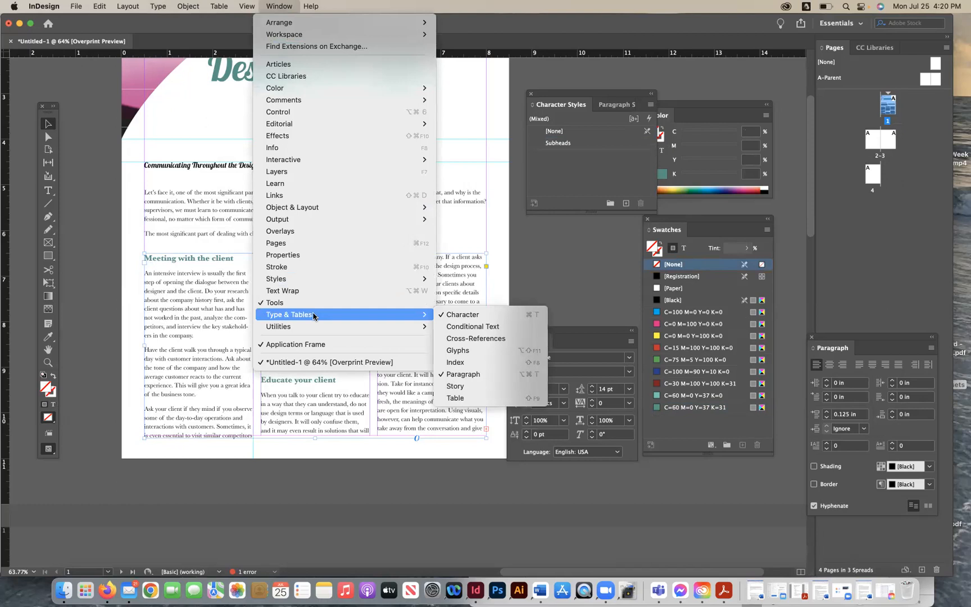
click(607, 145)
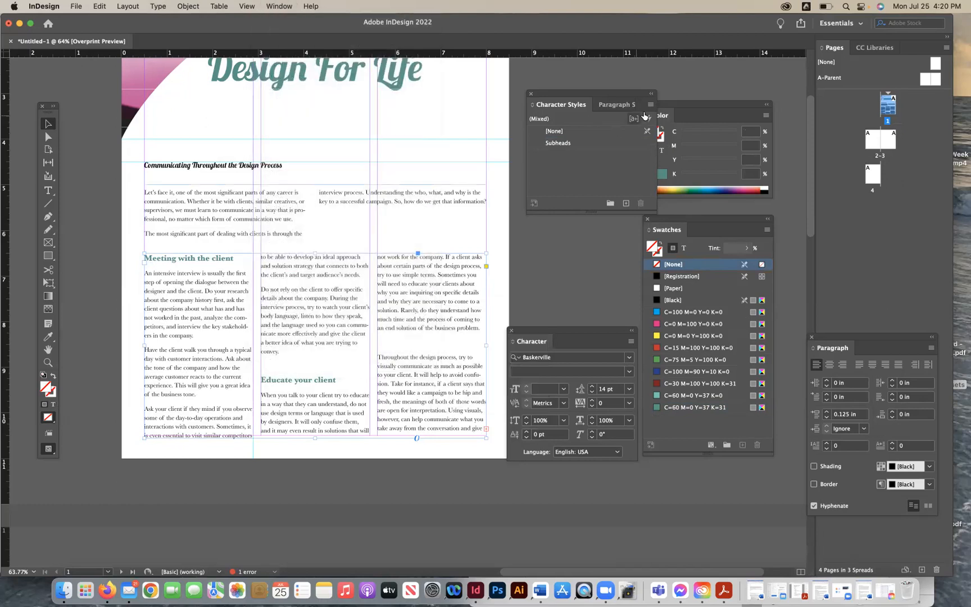
click(630, 341)
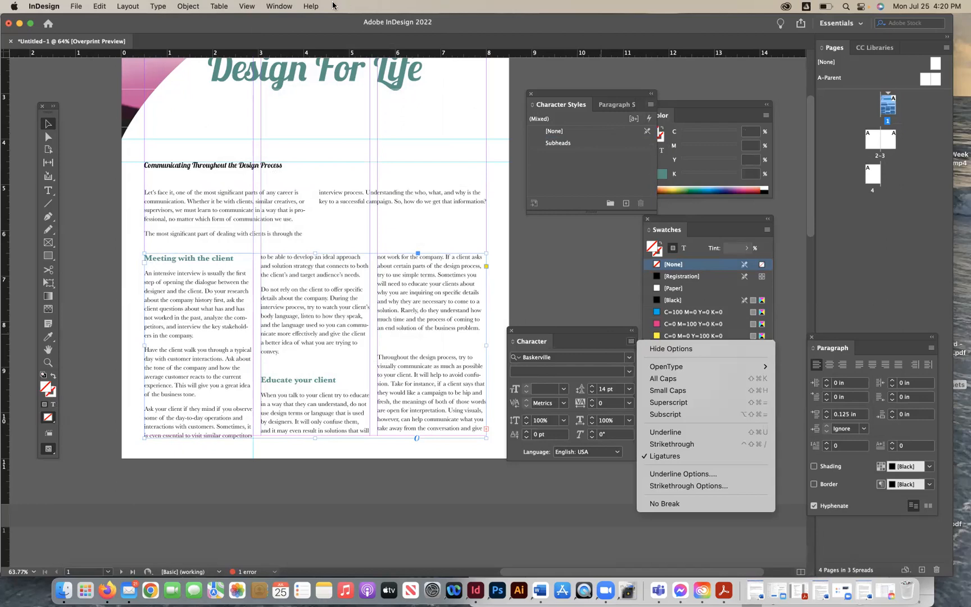
click(308, 8)
click(307, 8)
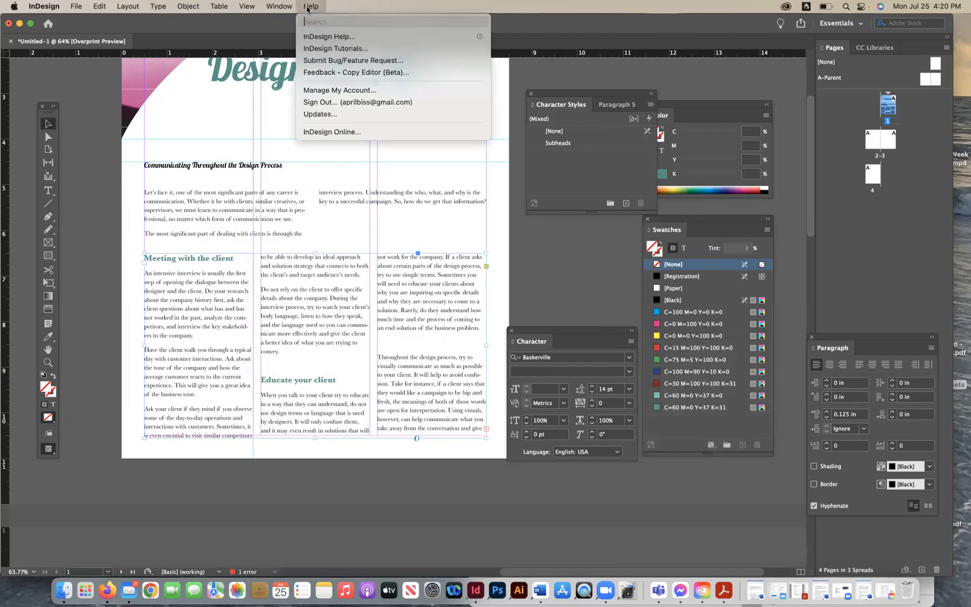
text(Baseline)
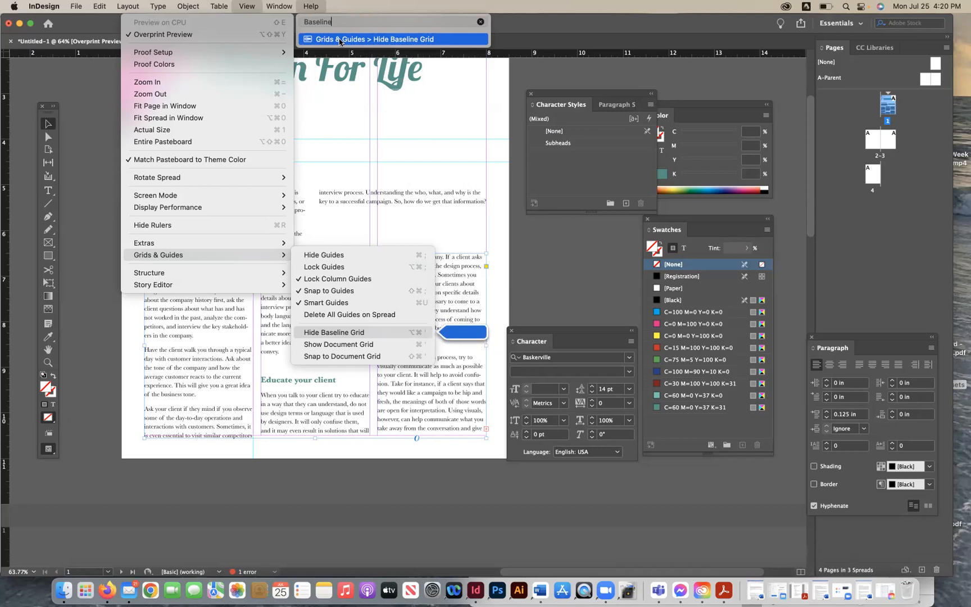
mouse_move(247, 6)
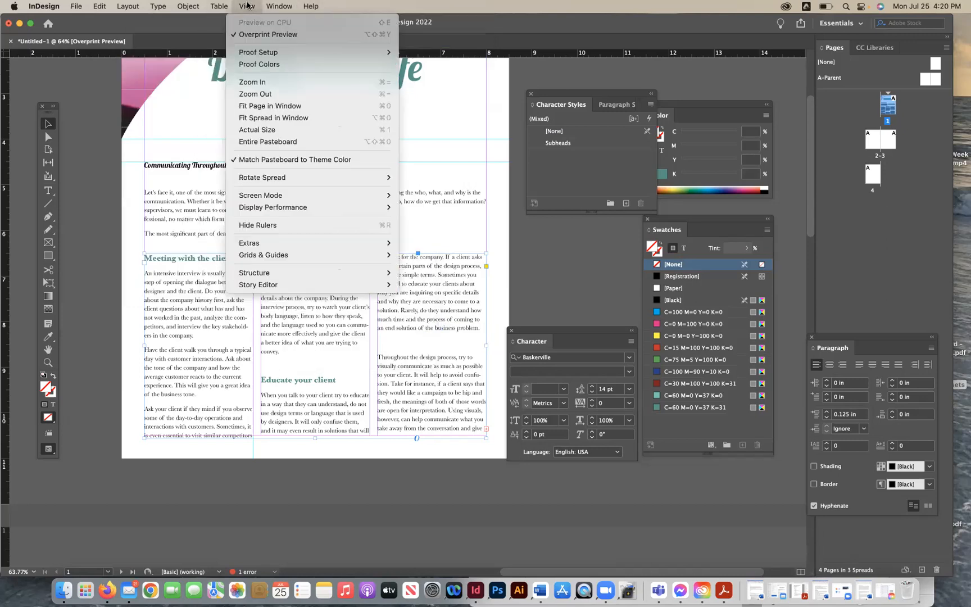
mouse_move(290, 256)
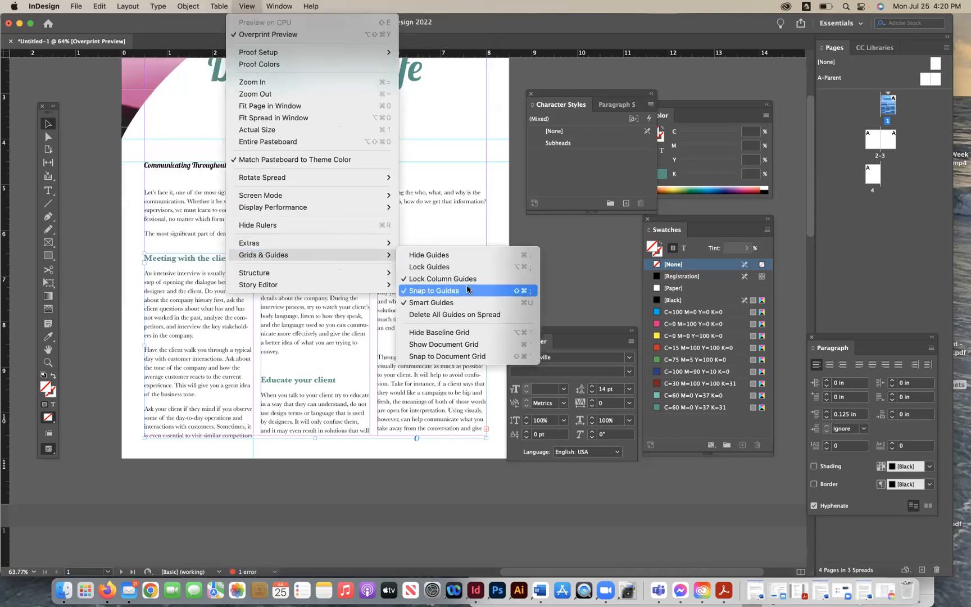
click(455, 357)
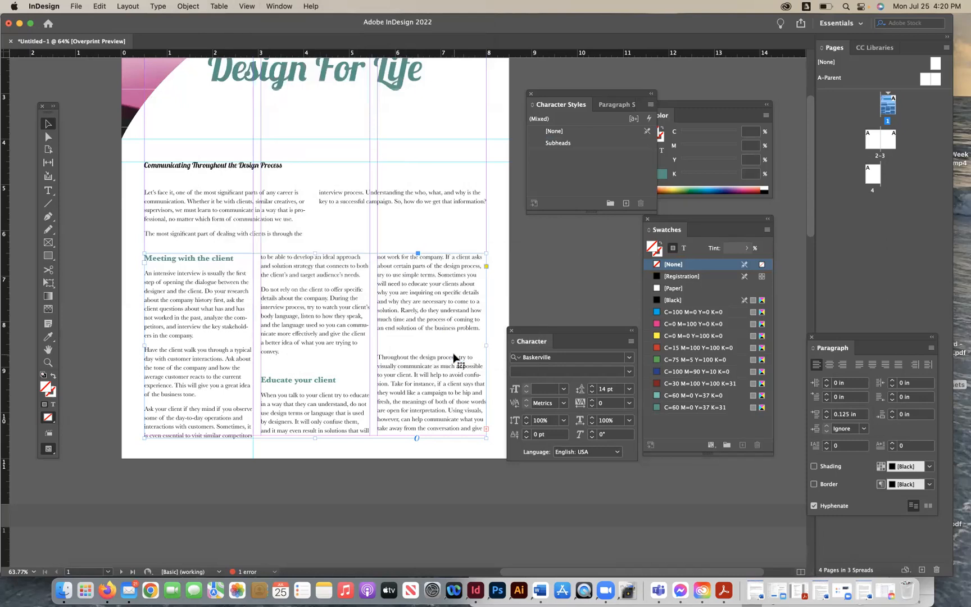
- Set the Body Copy paragraph style to align all lines to the baseline grid
click(615, 104)
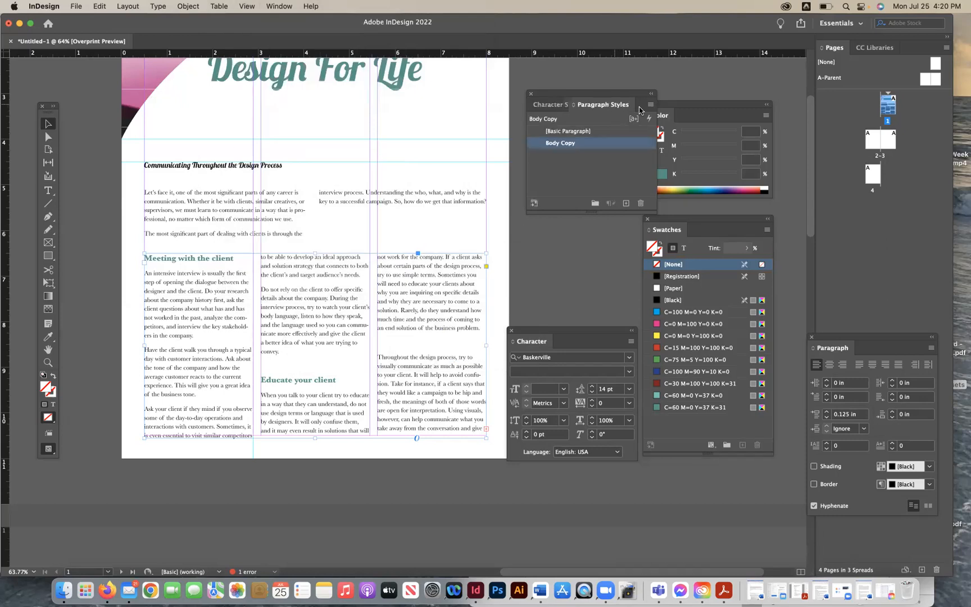
double_click(643, 145)
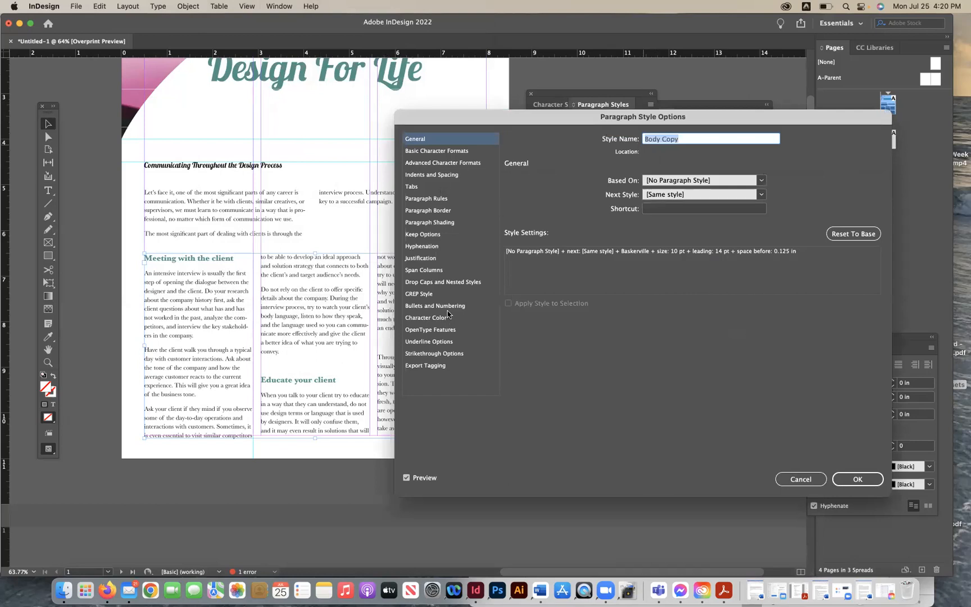
click(459, 152)
click(452, 164)
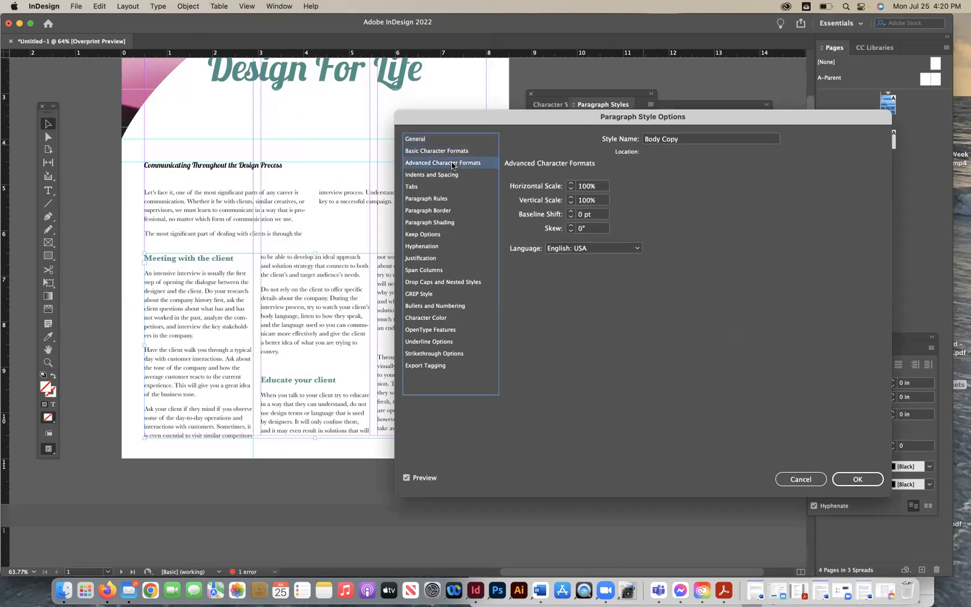
click(444, 176)
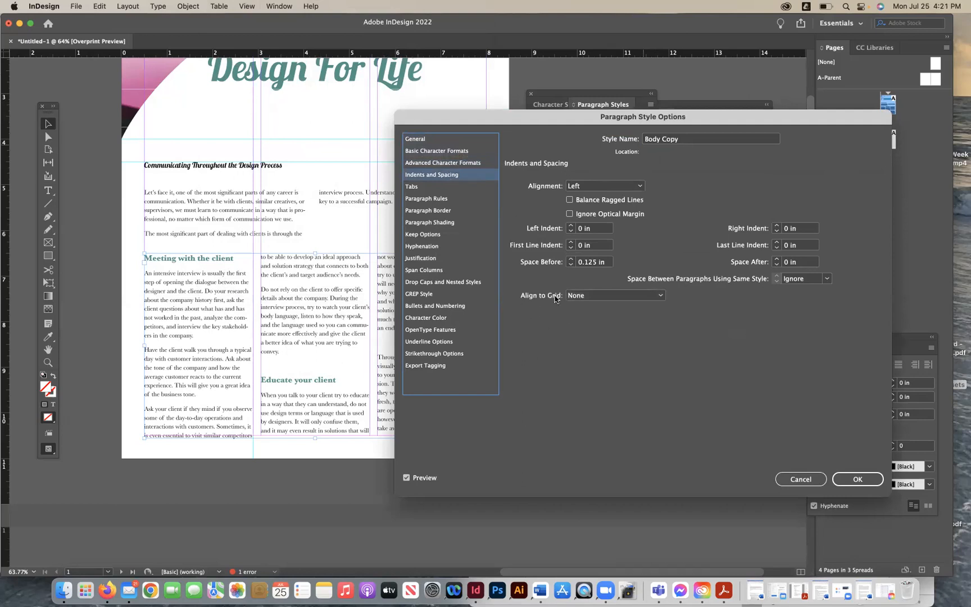
click(580, 296)
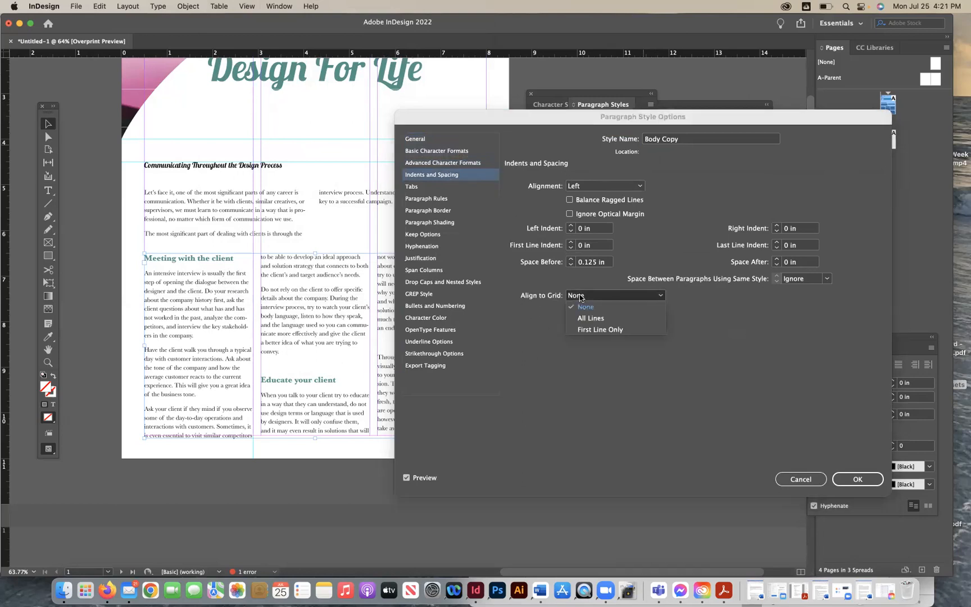
click(582, 317)
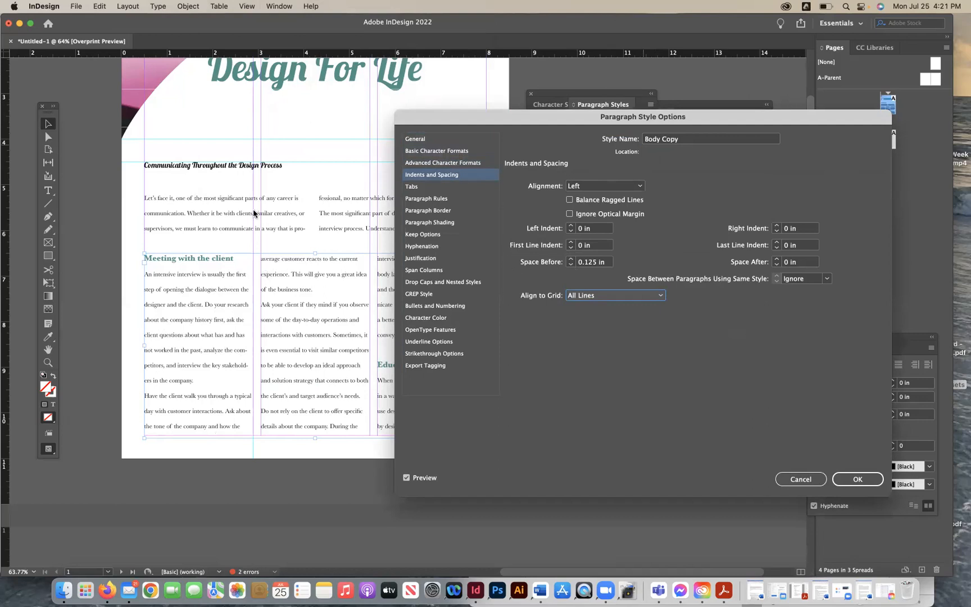
click(570, 265)
click(571, 265)
click(571, 260)
click(571, 260)
click(851, 478)
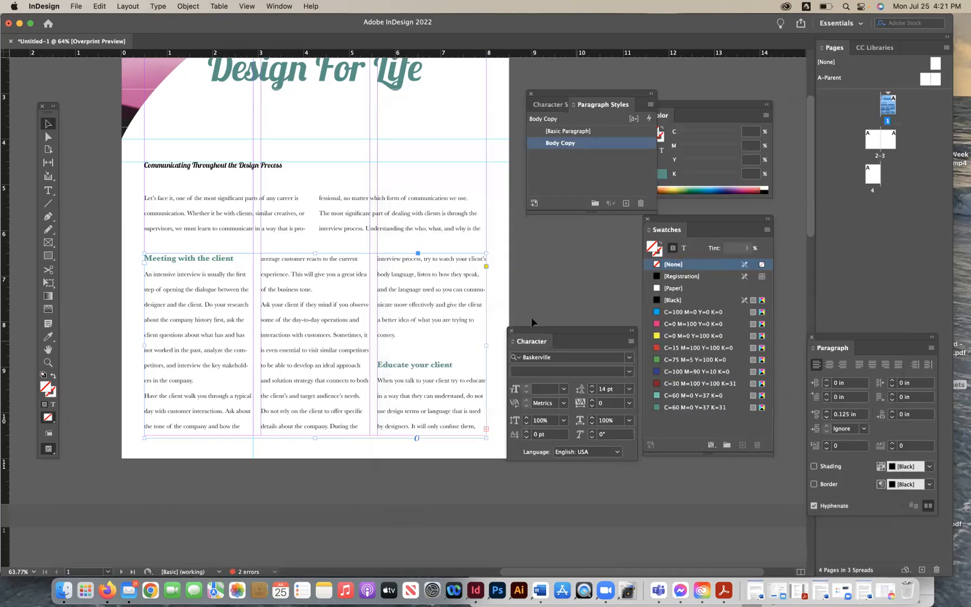
- Set the baseline grid increment to 10 pt in the Grids preferences
click(77, 6)
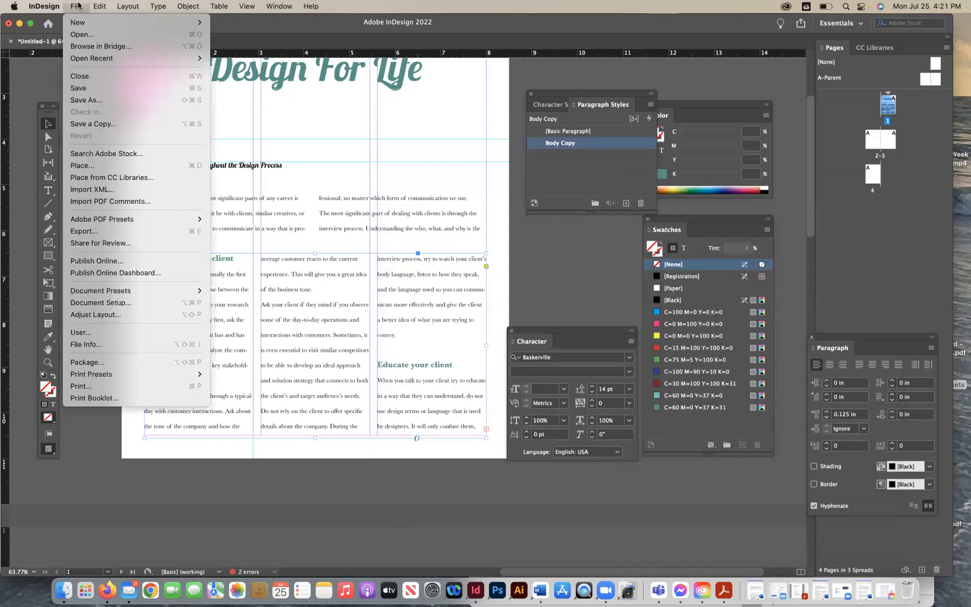
mouse_move(44, 6)
mouse_move(56, 34)
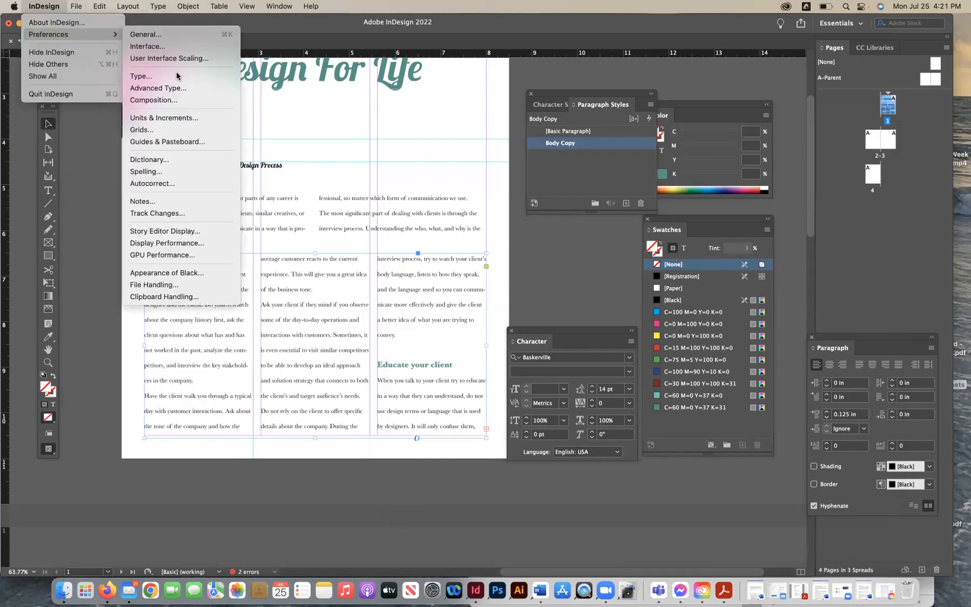
click(173, 132)
drag(458, 120, 525, 117)
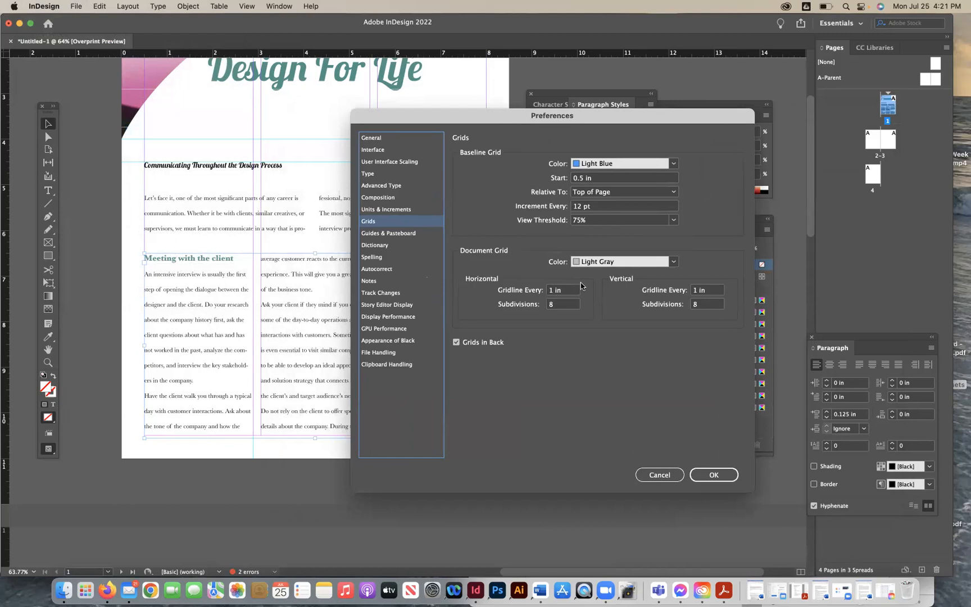
double_click(579, 206)
text(10)
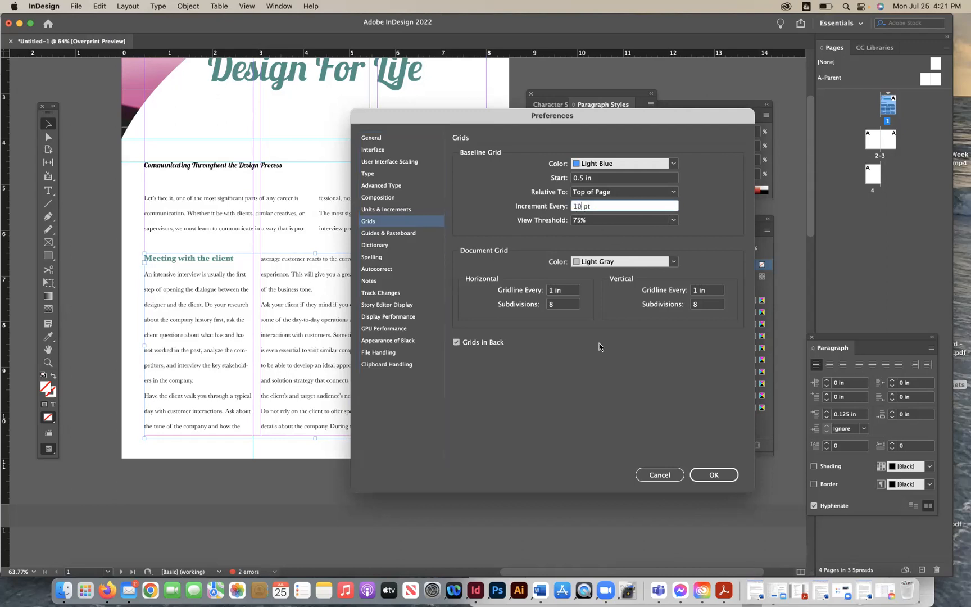
click(699, 471)
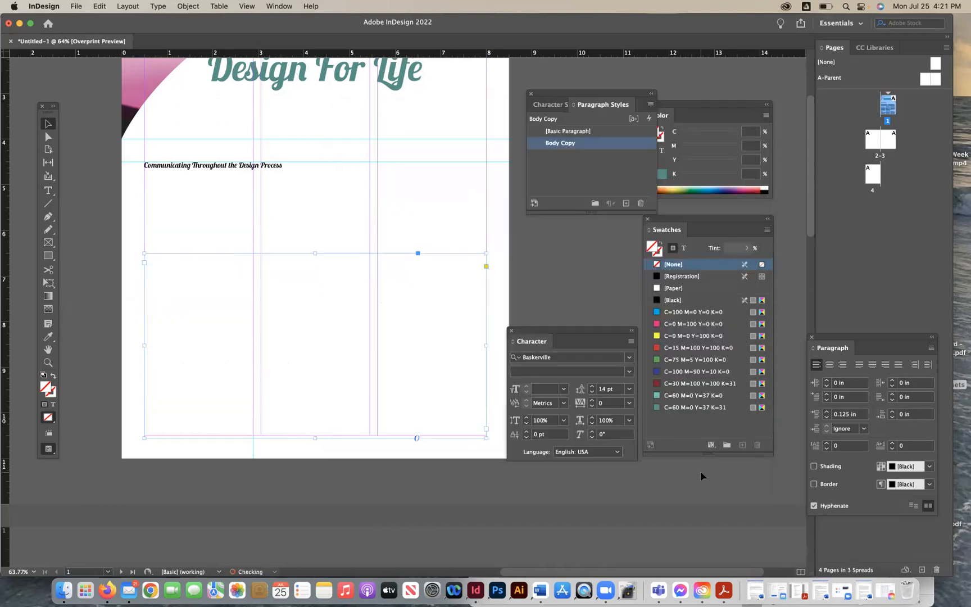
- Change the baseline grid increment to 14 pt in the Grids preferences
click(76, 6)
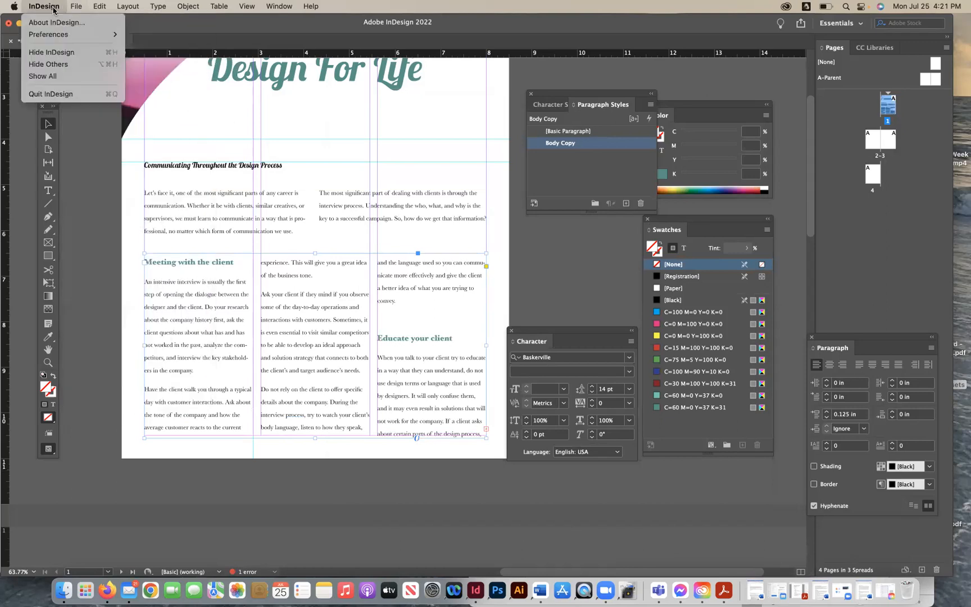
mouse_move(114, 37)
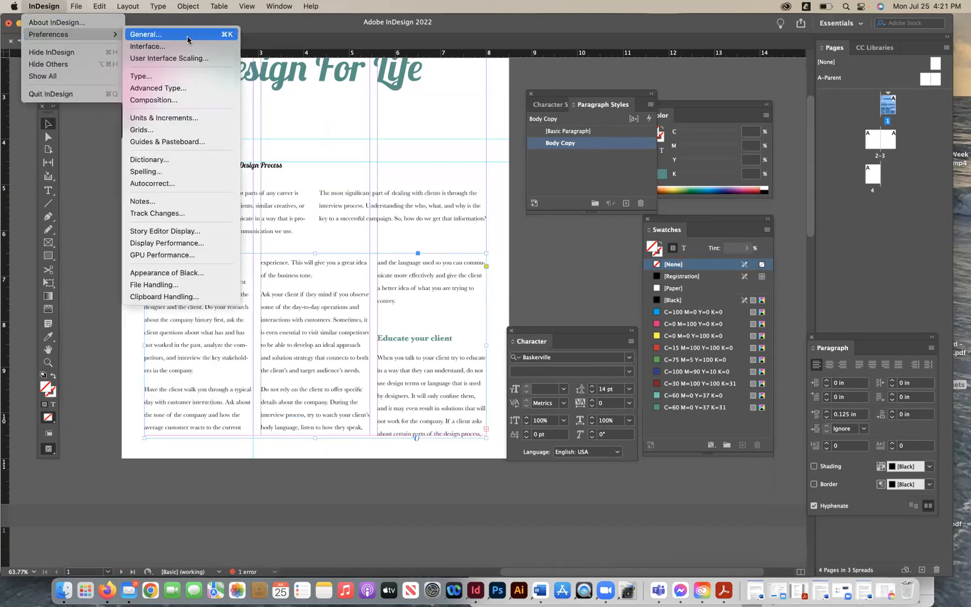
click(181, 130)
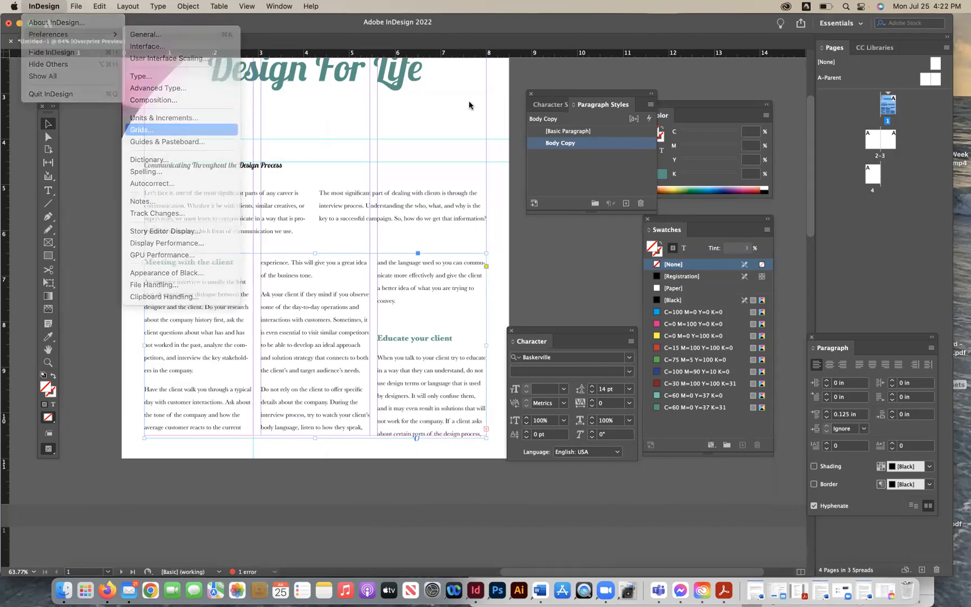
double_click(578, 208)
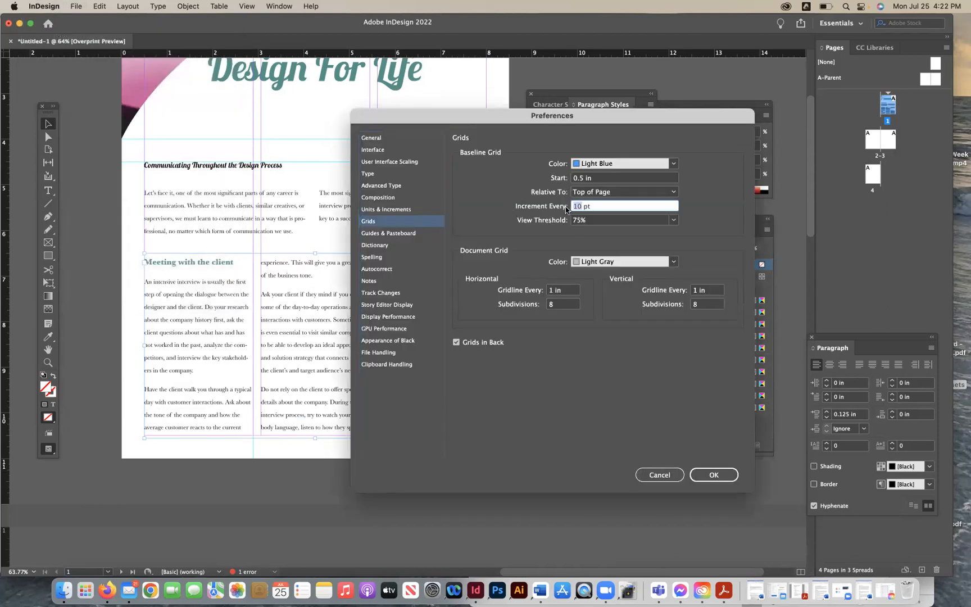
text(14)
click(714, 475)
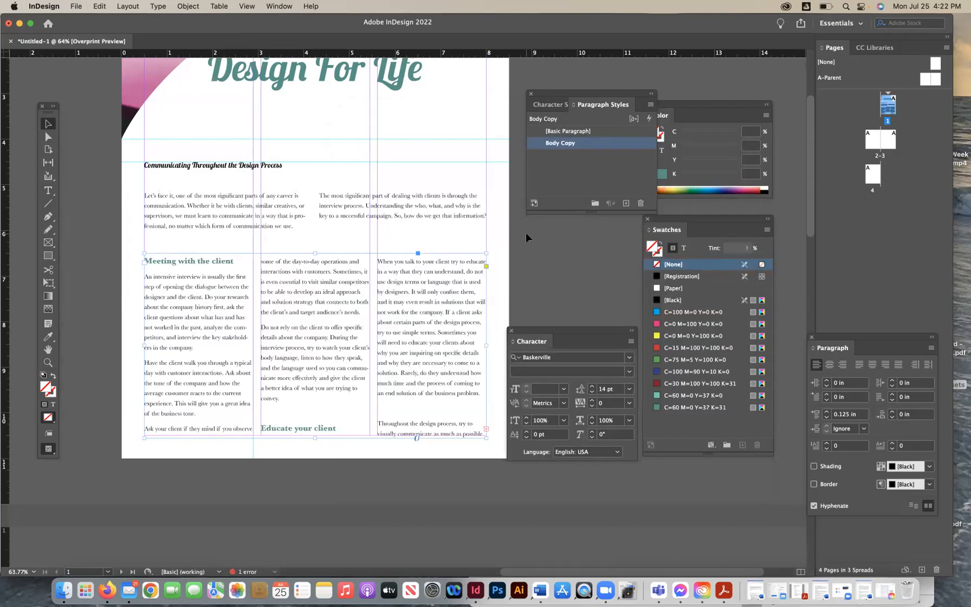
- Undo the baseline grid increment changes and the Body Copy grid alignment
click(45, 6)
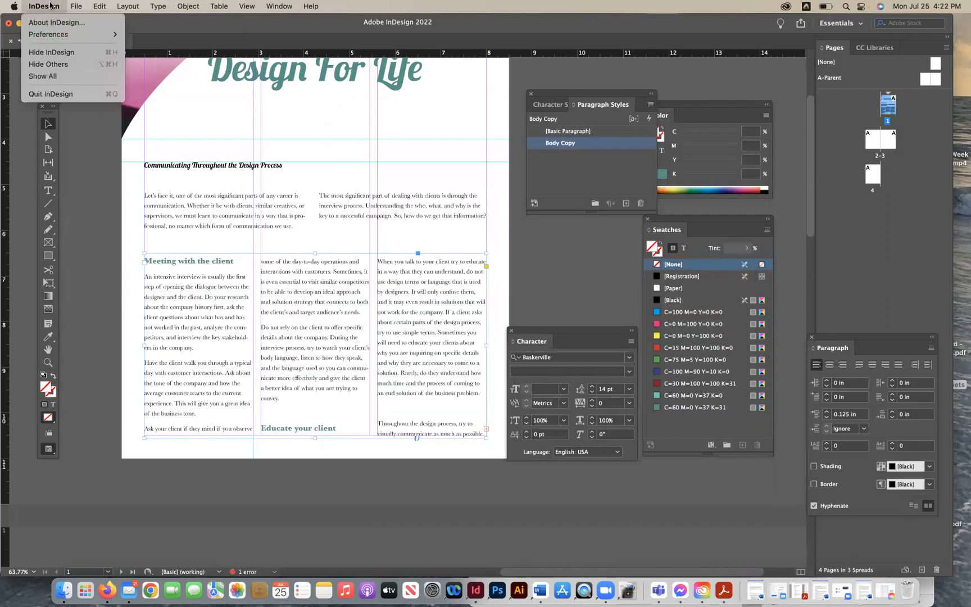
click(50, 6)
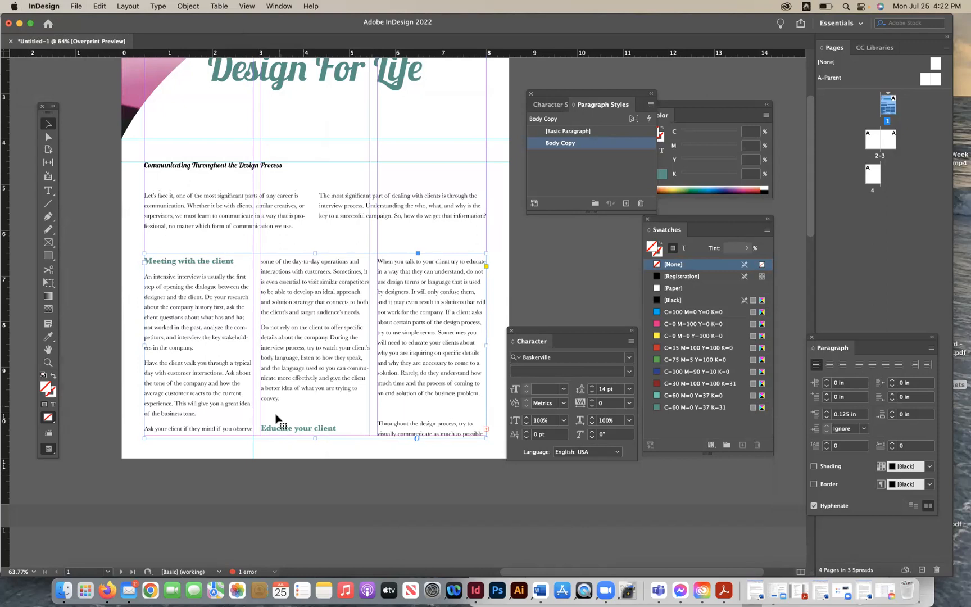
click(76, 6)
click(363, 255)
key(super+z)
key(super+z)
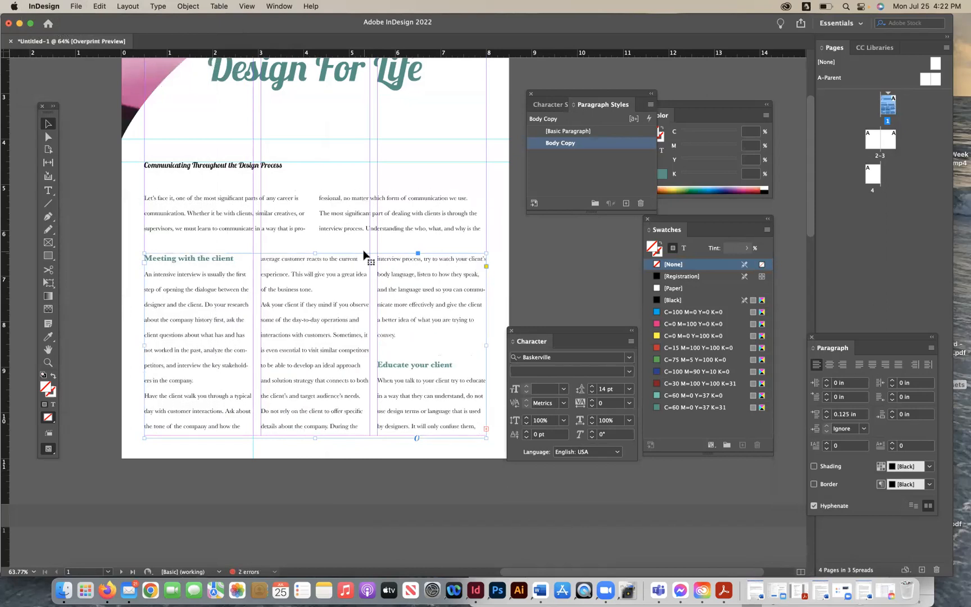
key(super+z)
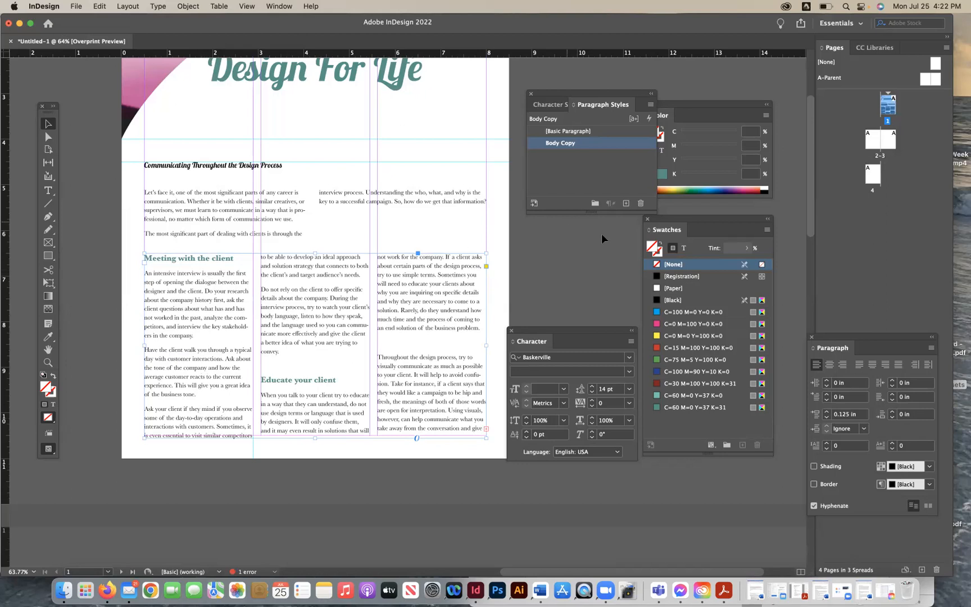
click(553, 105)
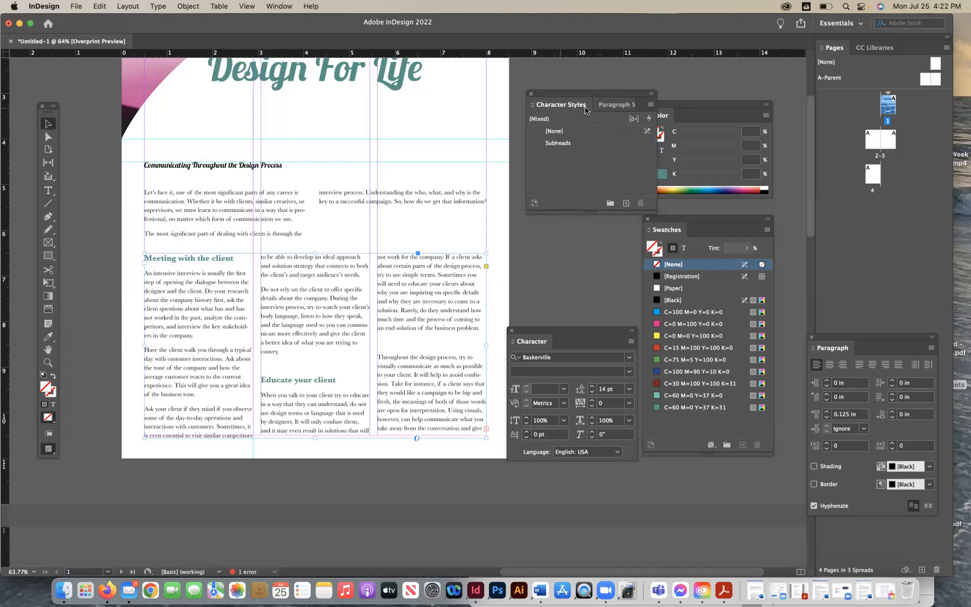
click(606, 144)
double_click(607, 145)
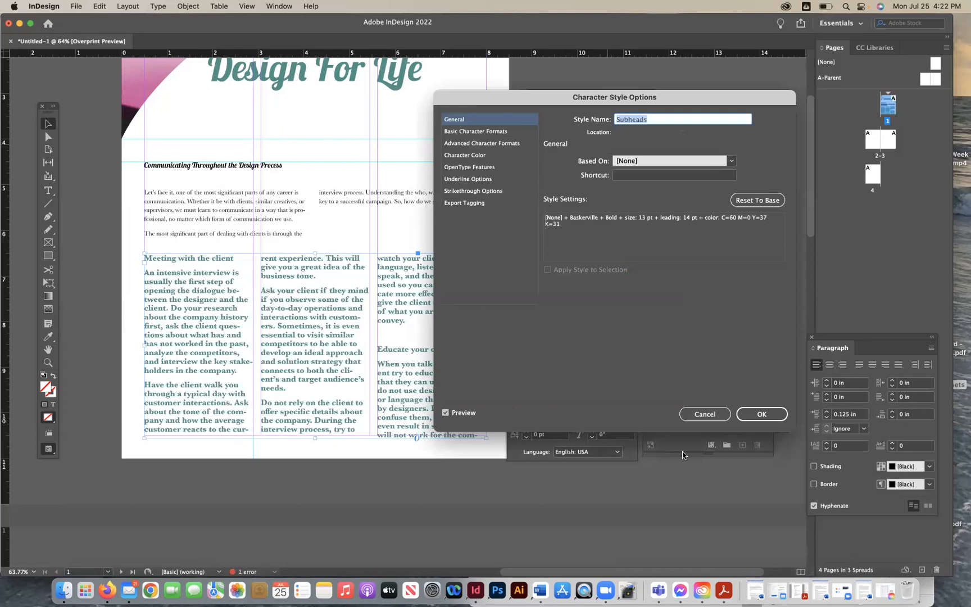
click(700, 415)
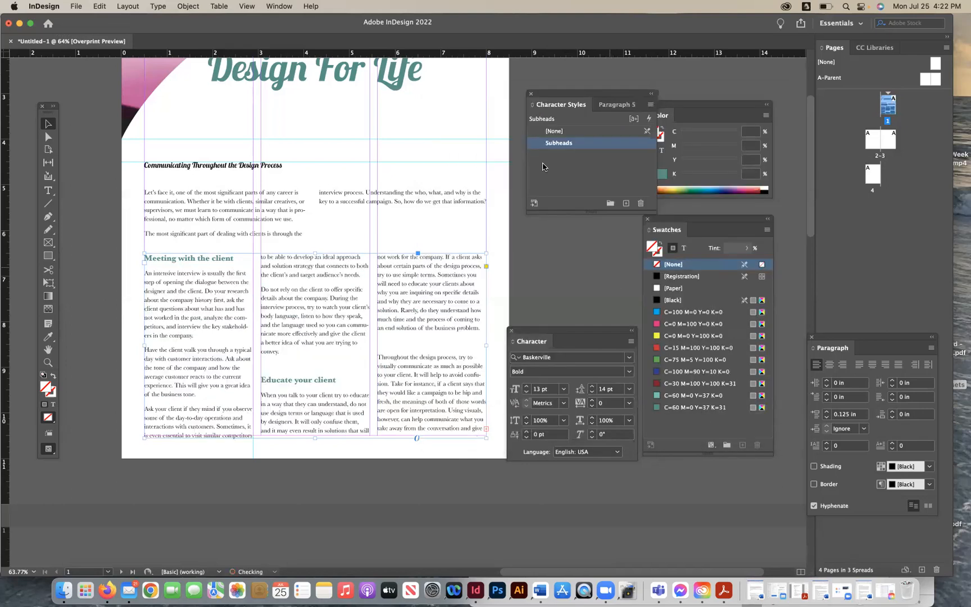
- Set the Subheads character style's leading to Auto and review its other option sections
click(517, 259)
double_click(616, 145)
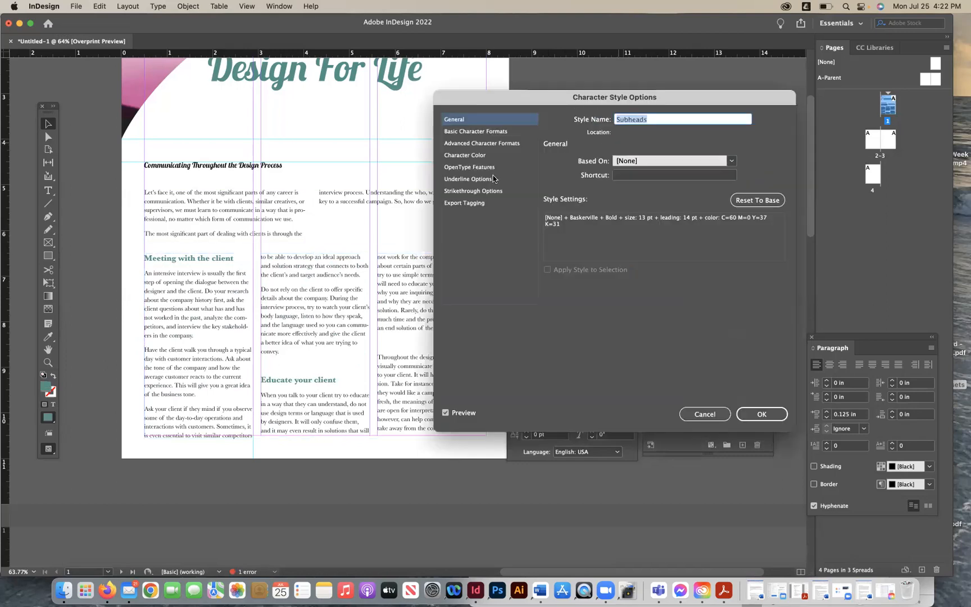
click(475, 131)
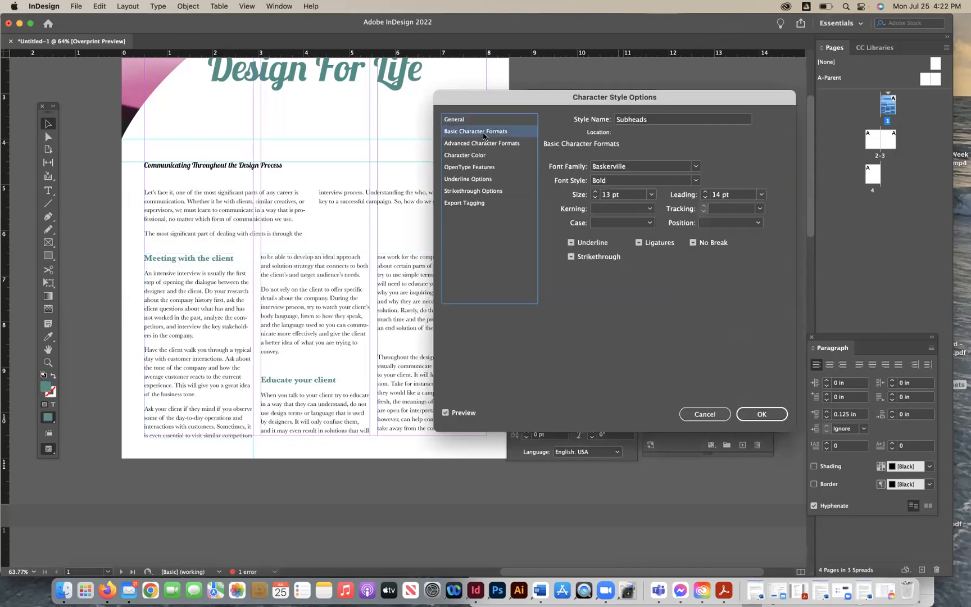
click(760, 194)
click(737, 208)
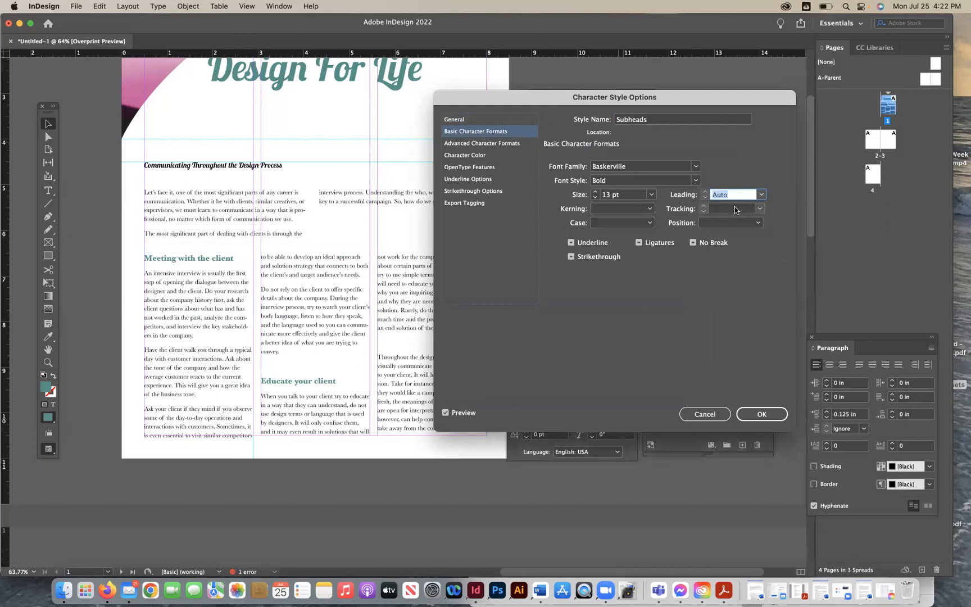
click(467, 143)
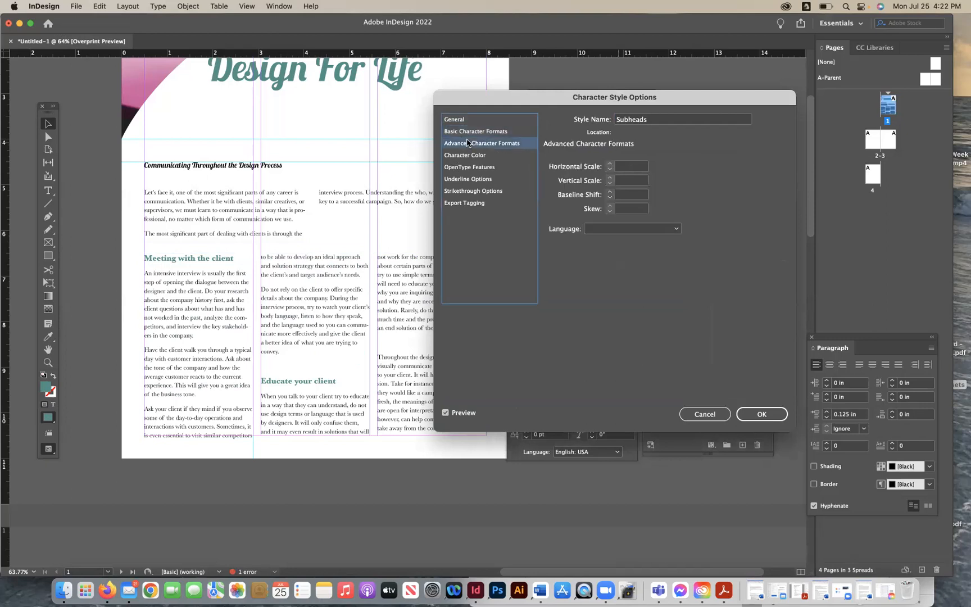
click(468, 155)
click(467, 167)
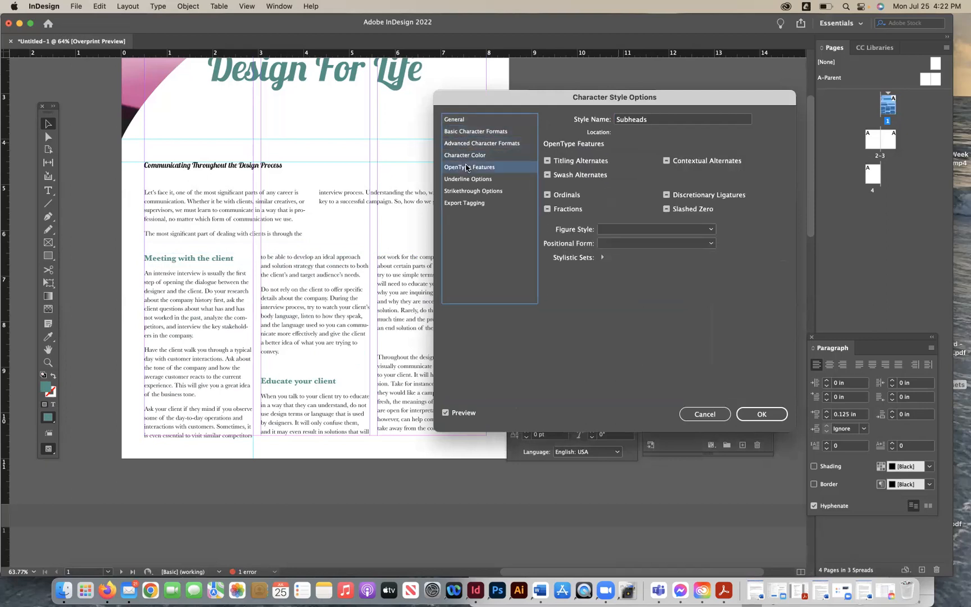
click(466, 180)
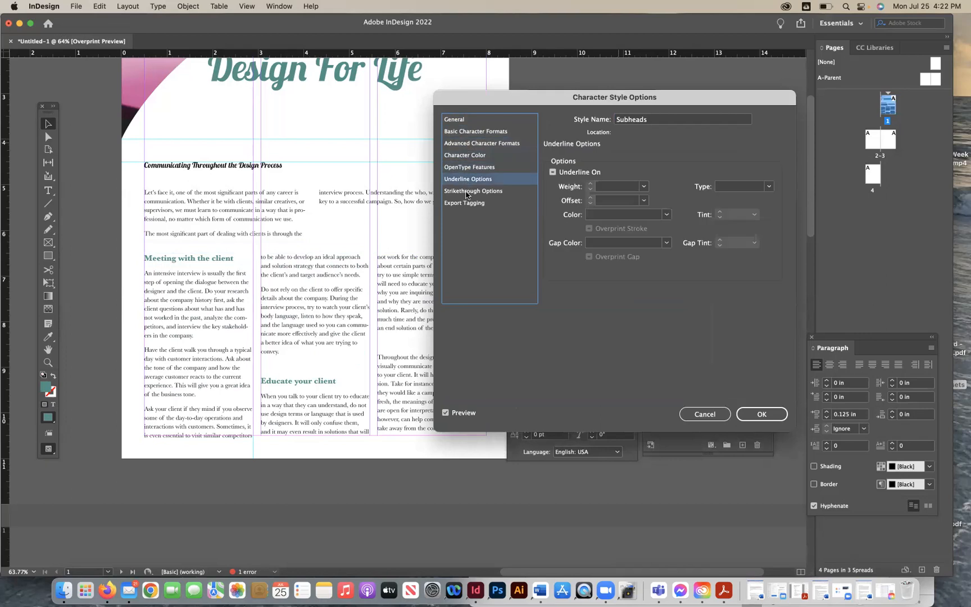
click(466, 192)
click(465, 203)
click(761, 414)
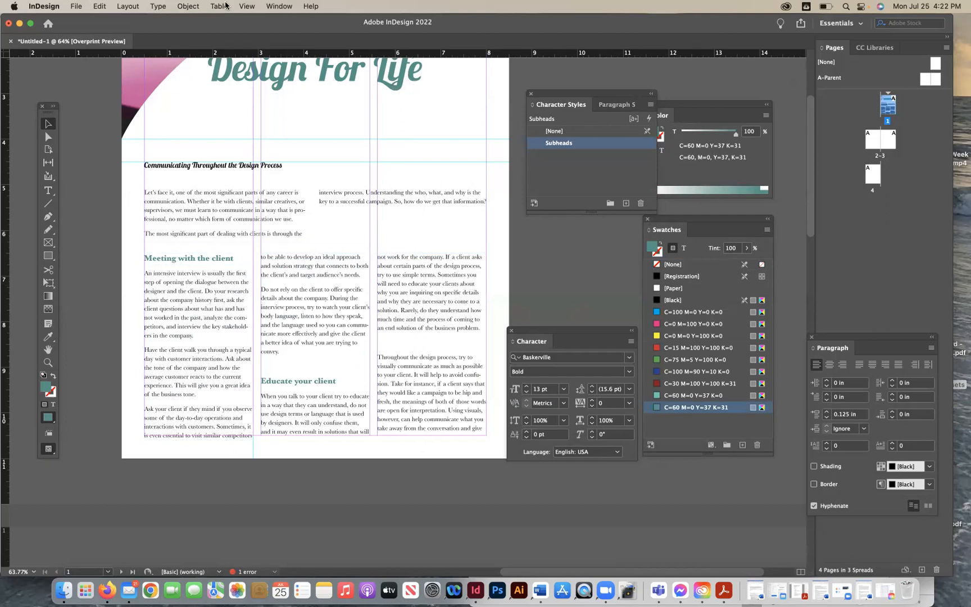
click(188, 5)
mouse_move(158, 6)
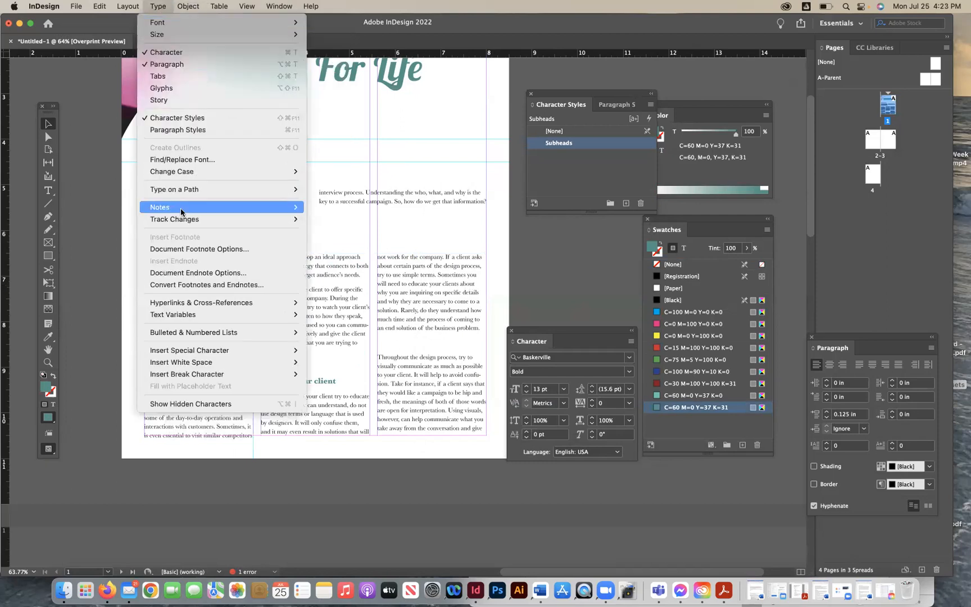
mouse_move(181, 212)
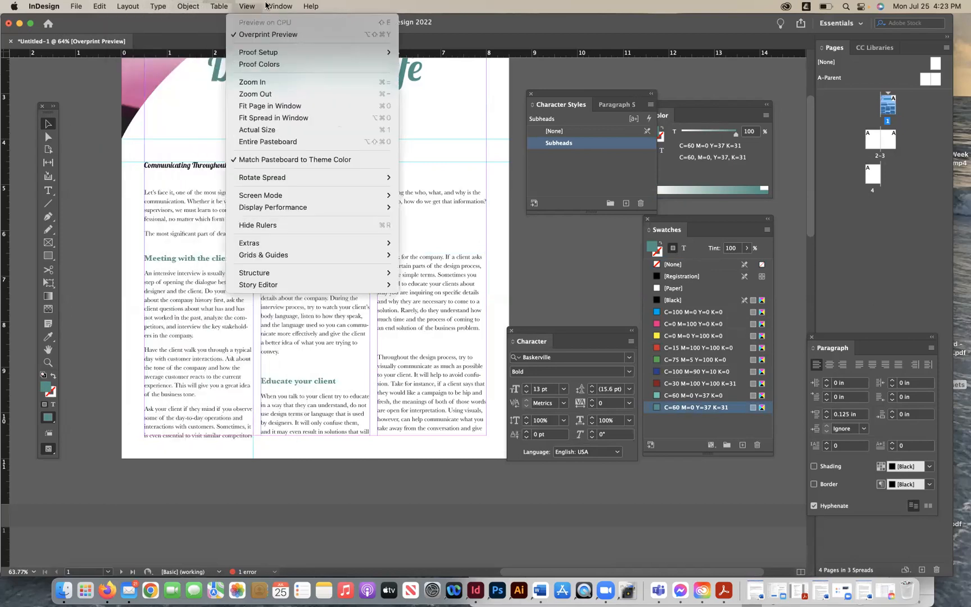
mouse_move(268, 6)
click(607, 204)
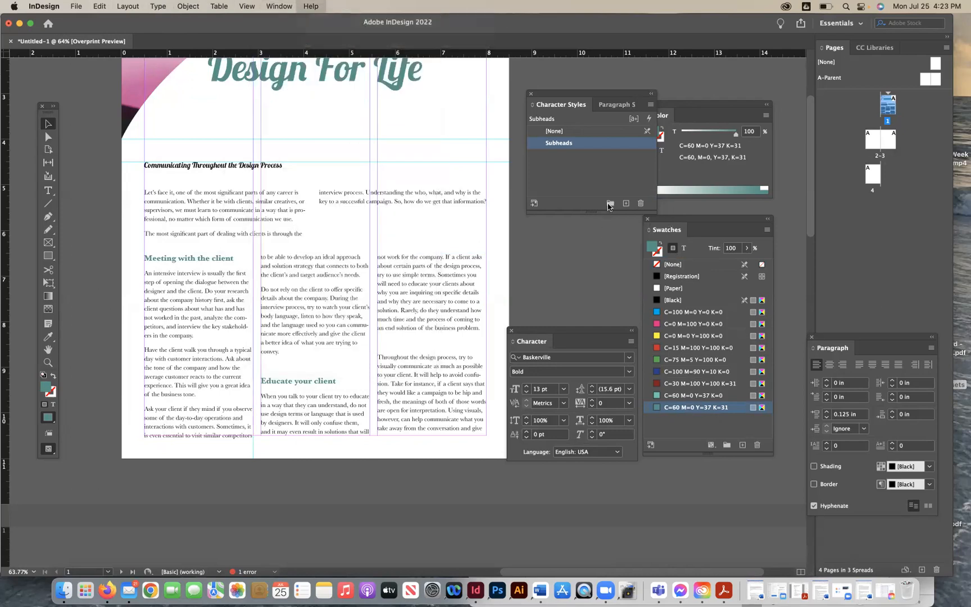
- Open the Body Copy paragraph style and try raising Space Before, setting it back to 0.125 in
click(613, 108)
double_click(639, 144)
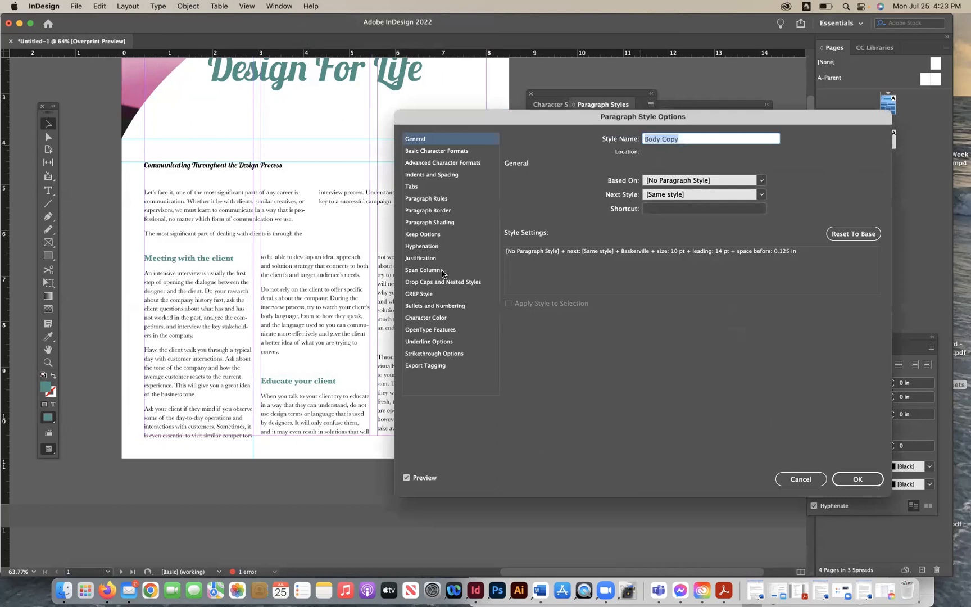
click(429, 152)
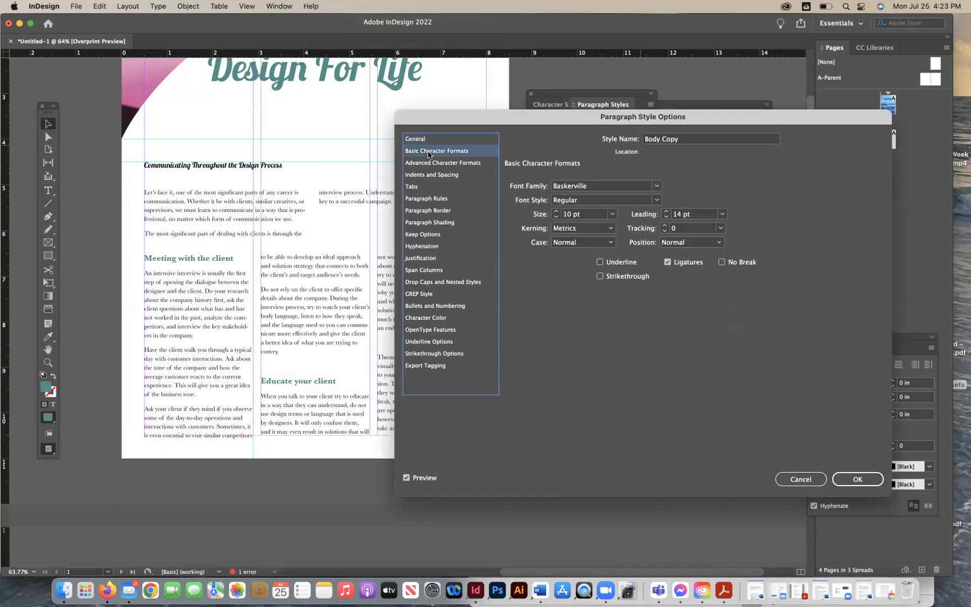
click(425, 164)
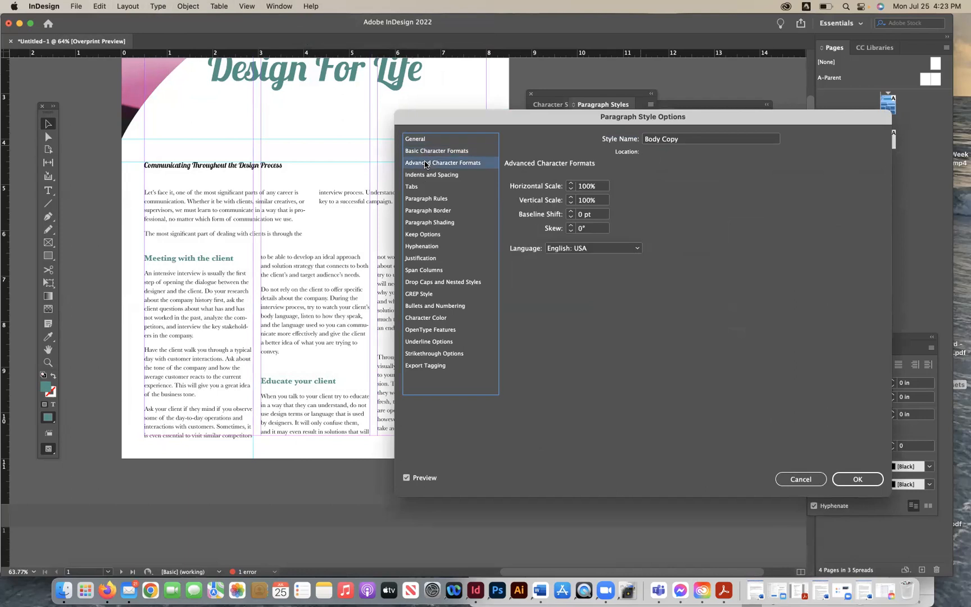
click(432, 176)
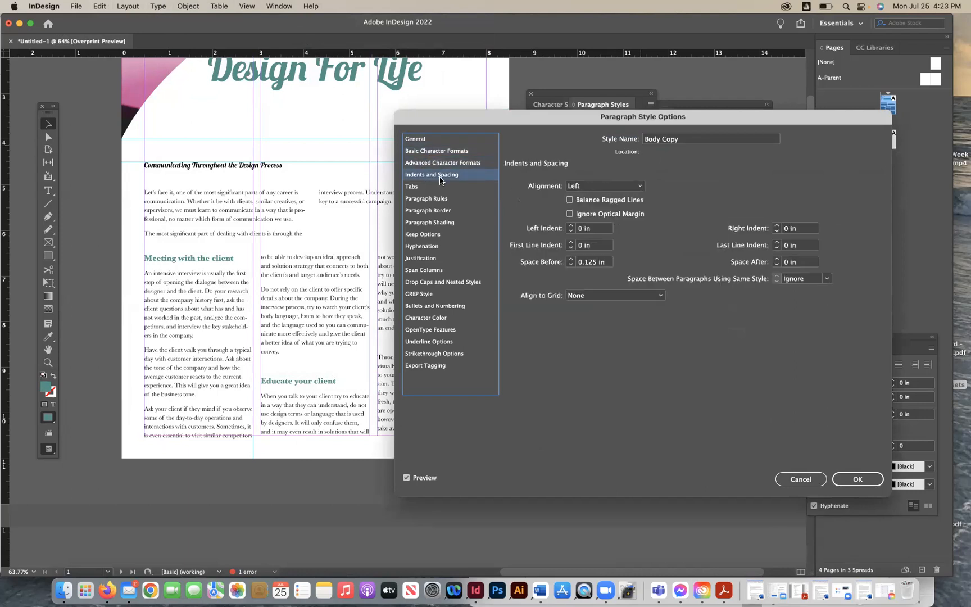
click(571, 259)
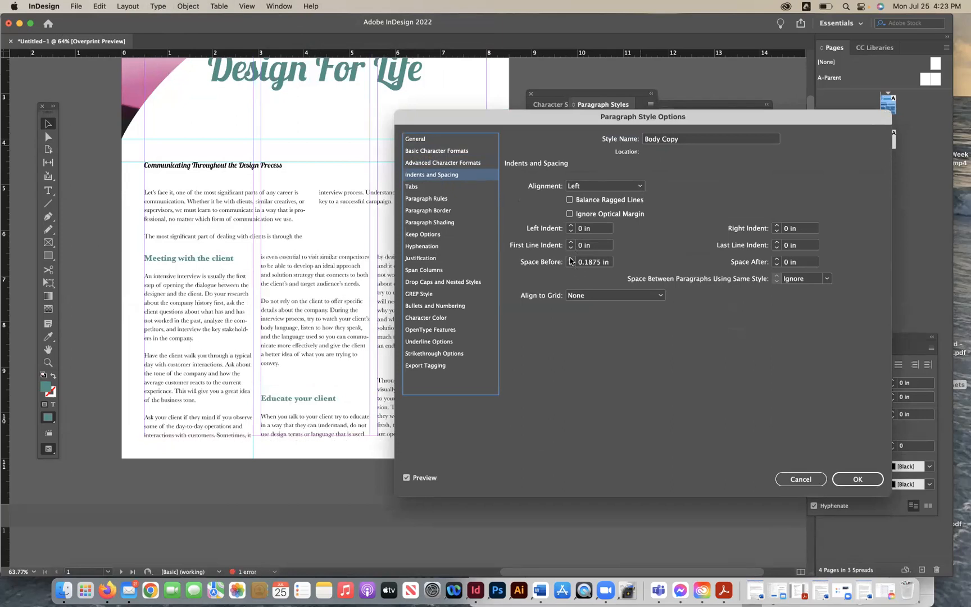
drag(460, 120, 492, 87)
click(604, 233)
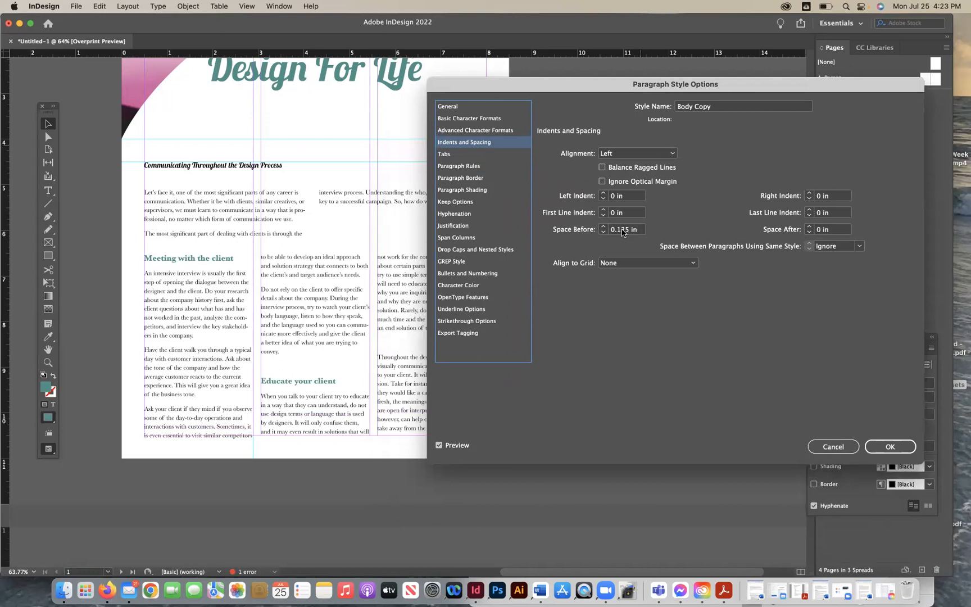
- Try the Body Copy style's Align to Grid options First Line Only and All Lines, finally choosing None
click(622, 262)
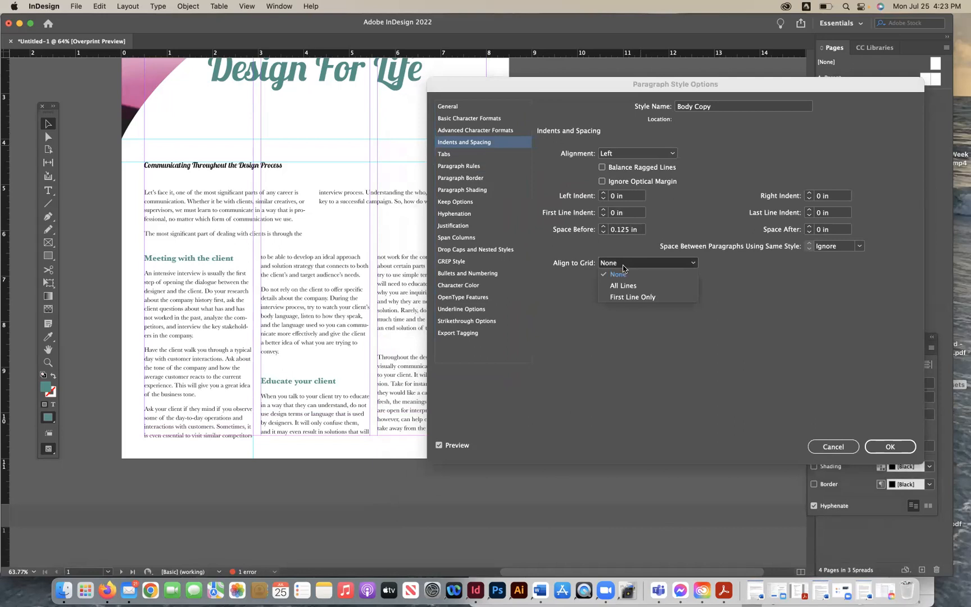
click(625, 298)
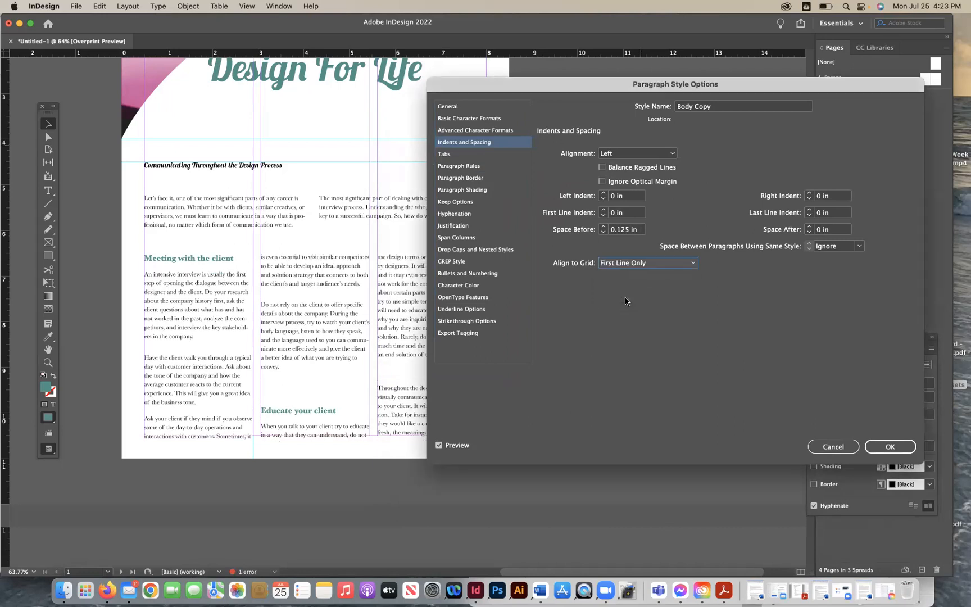
click(619, 265)
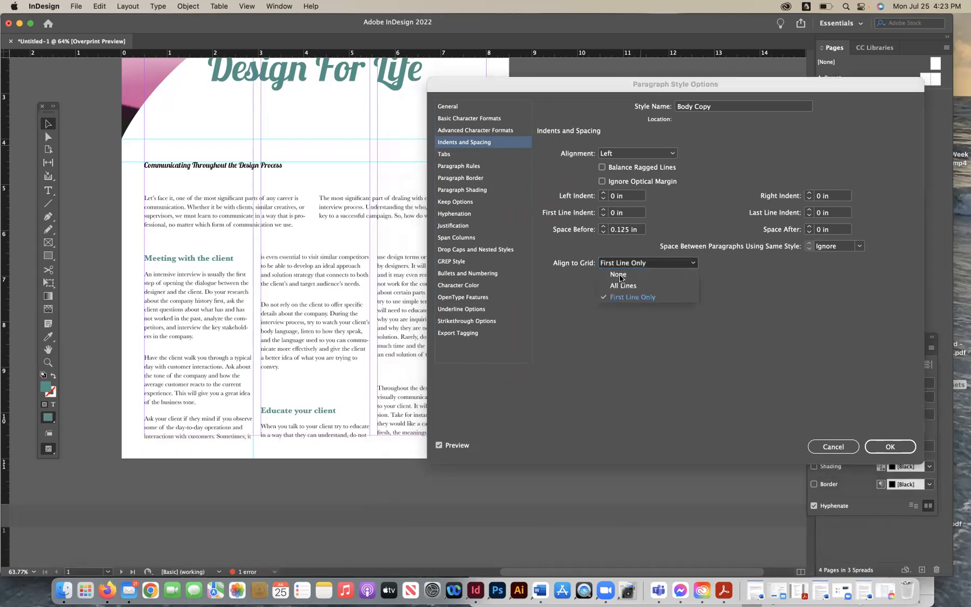
click(622, 286)
click(621, 264)
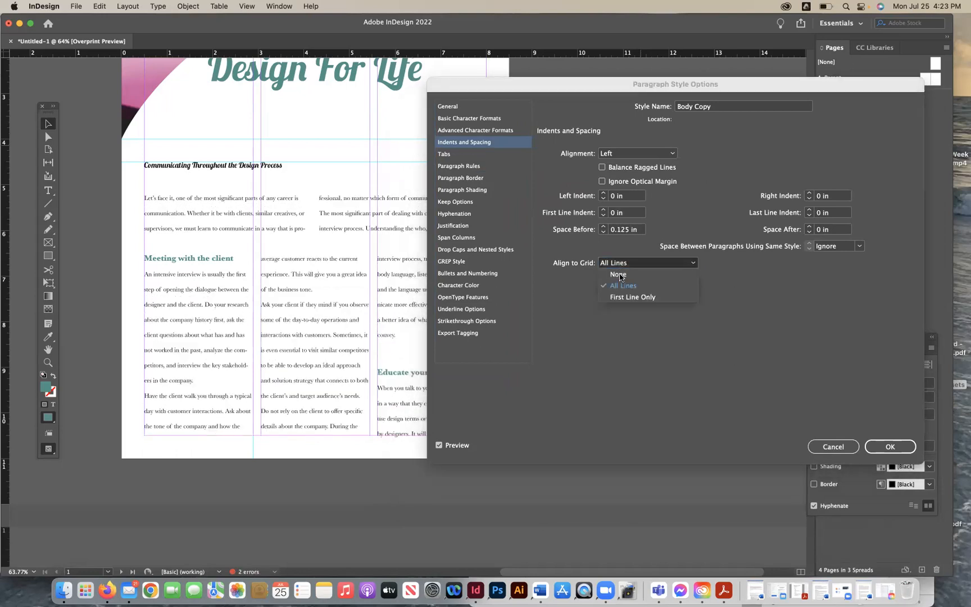
click(623, 297)
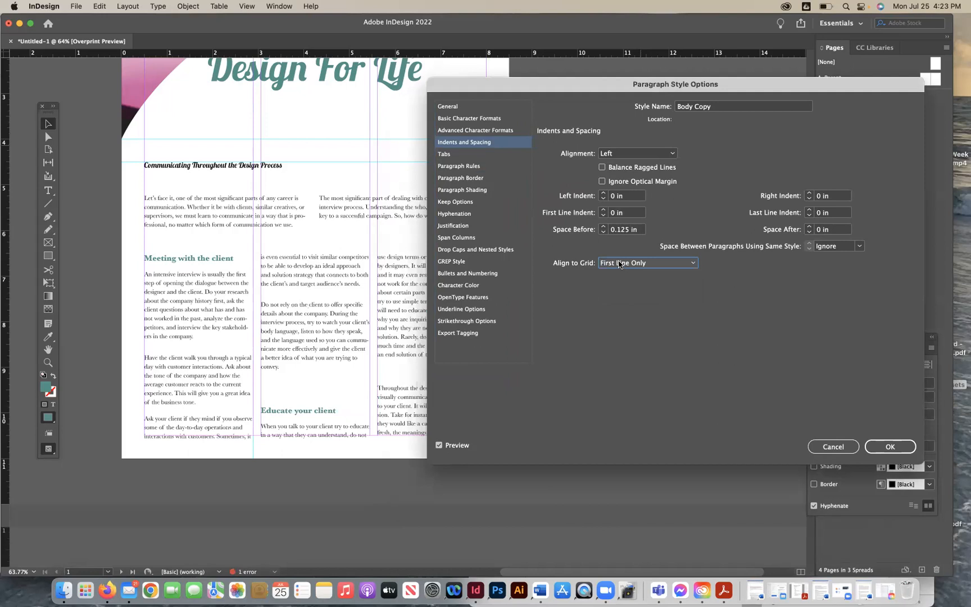
click(459, 153)
click(469, 166)
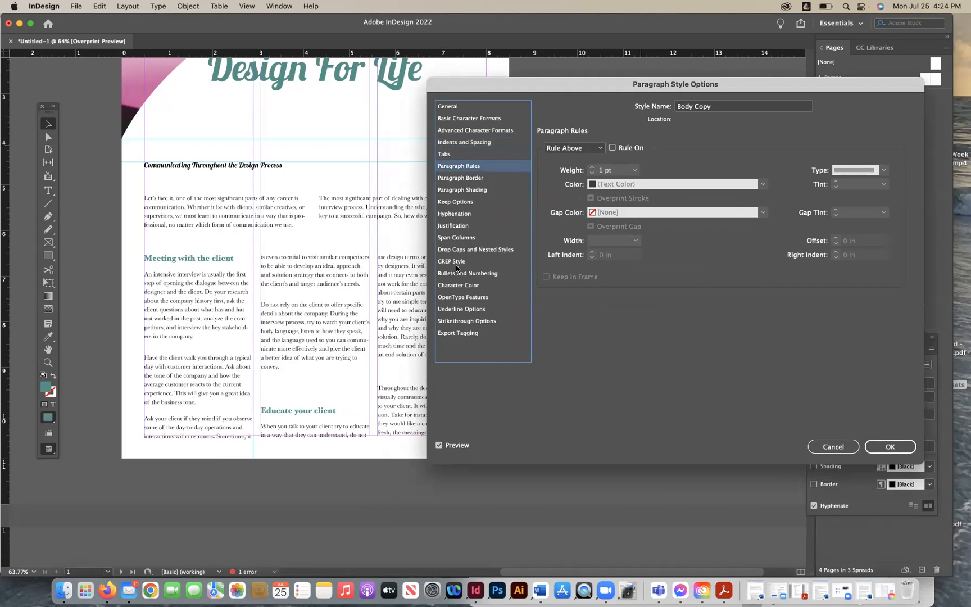
click(458, 142)
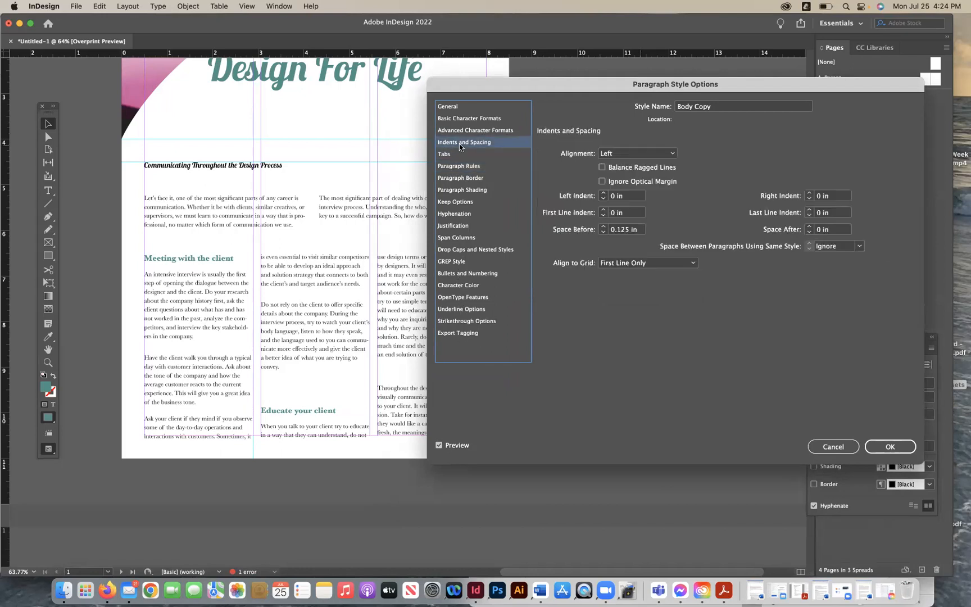
click(632, 266)
click(630, 275)
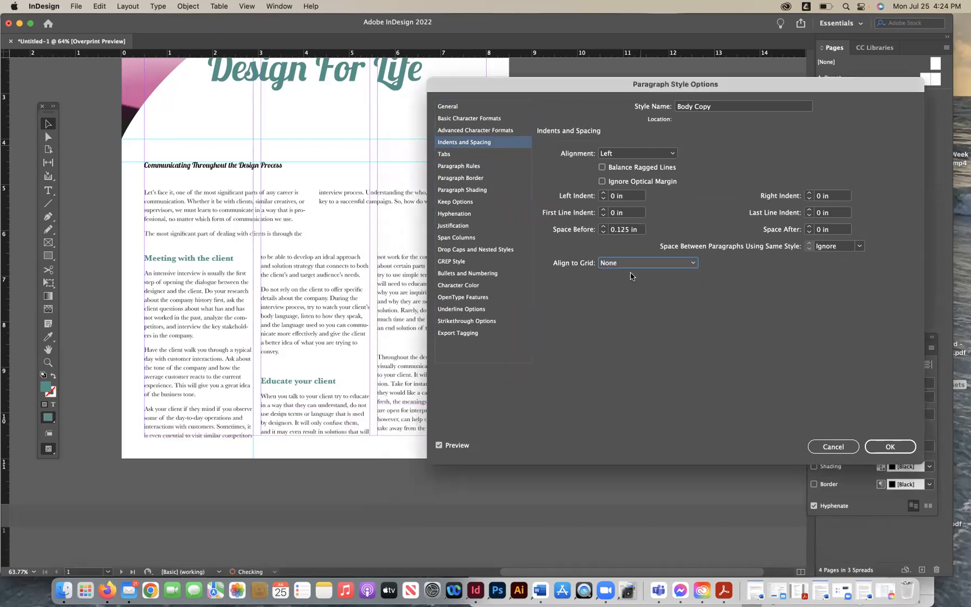
click(892, 447)
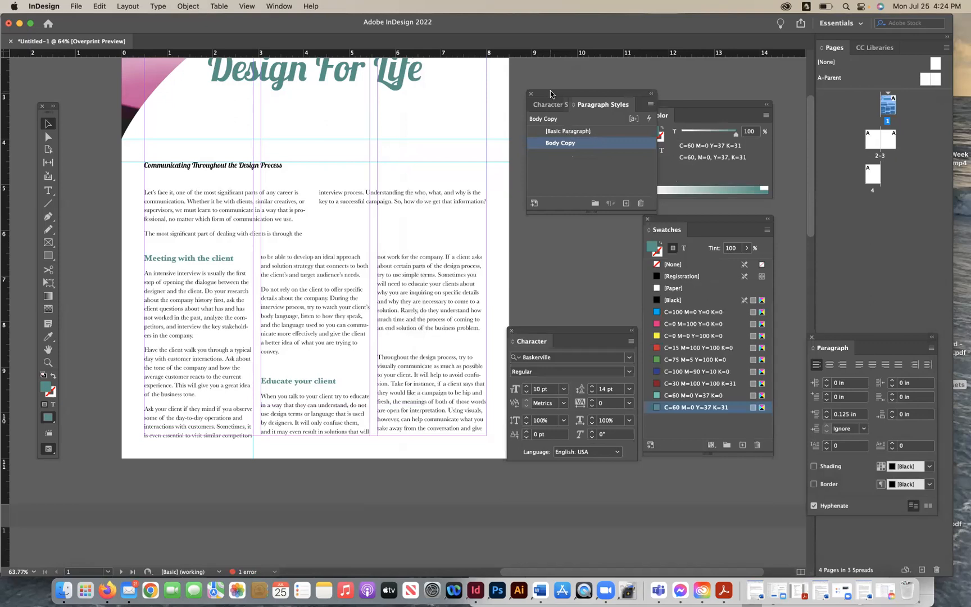
- Set the Subheads character style's leading to 14 pt
click(549, 105)
double_click(636, 143)
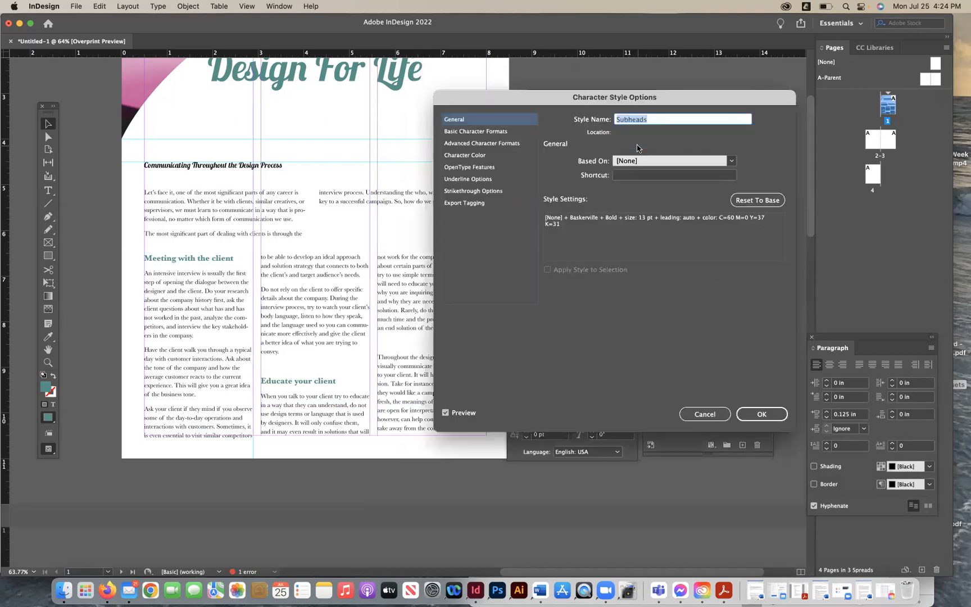
click(460, 133)
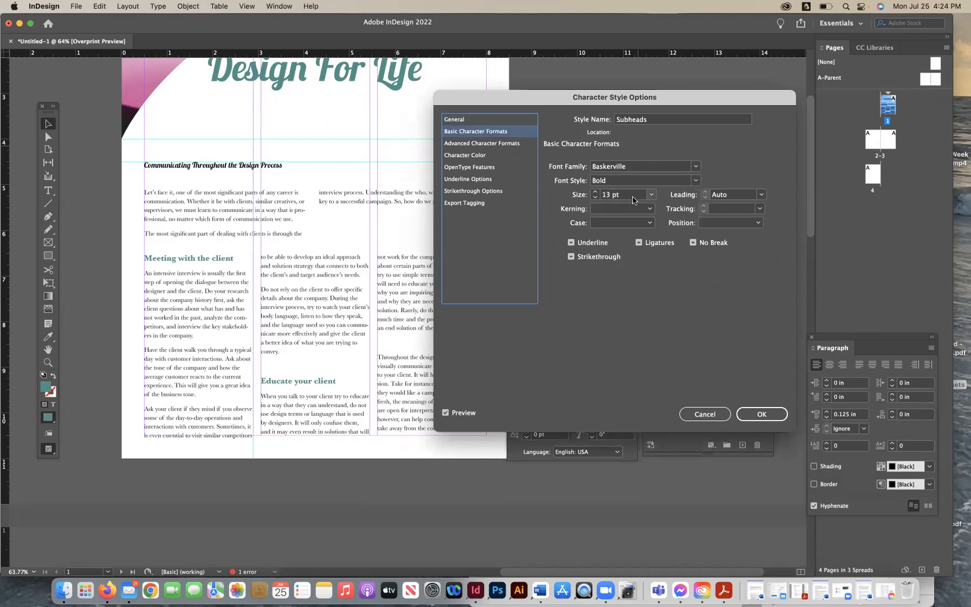
click(762, 195)
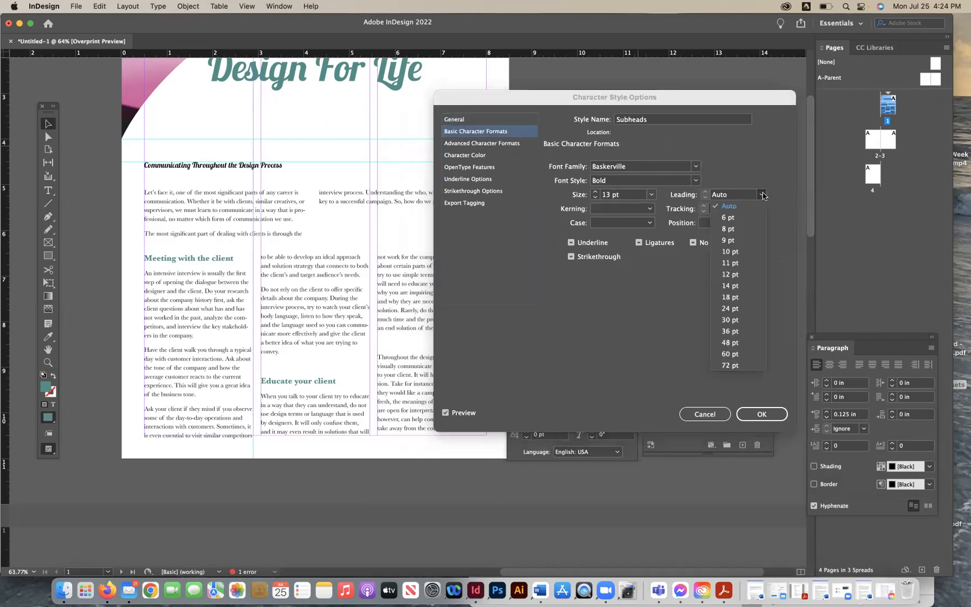
click(733, 285)
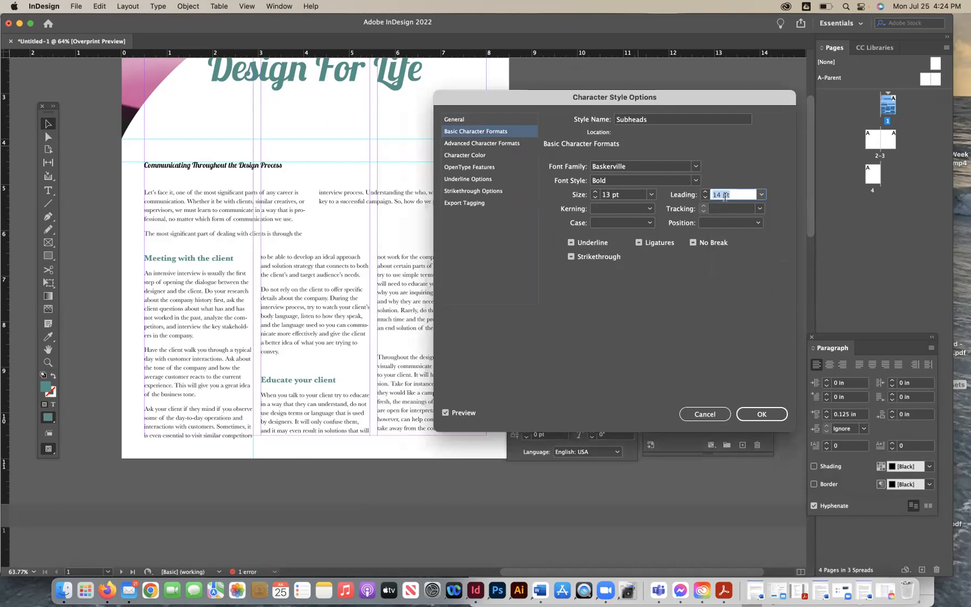
click(761, 195)
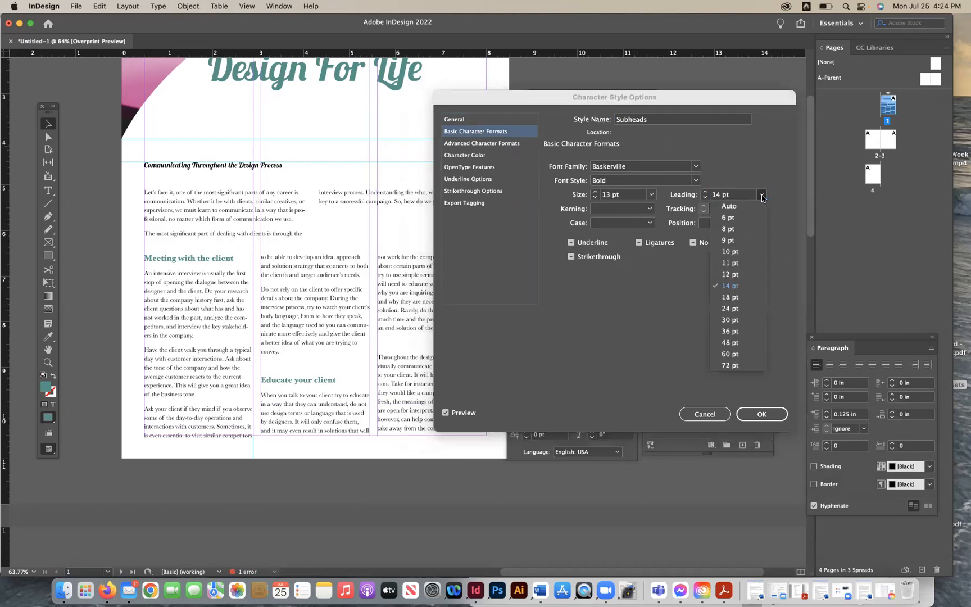
click(780, 202)
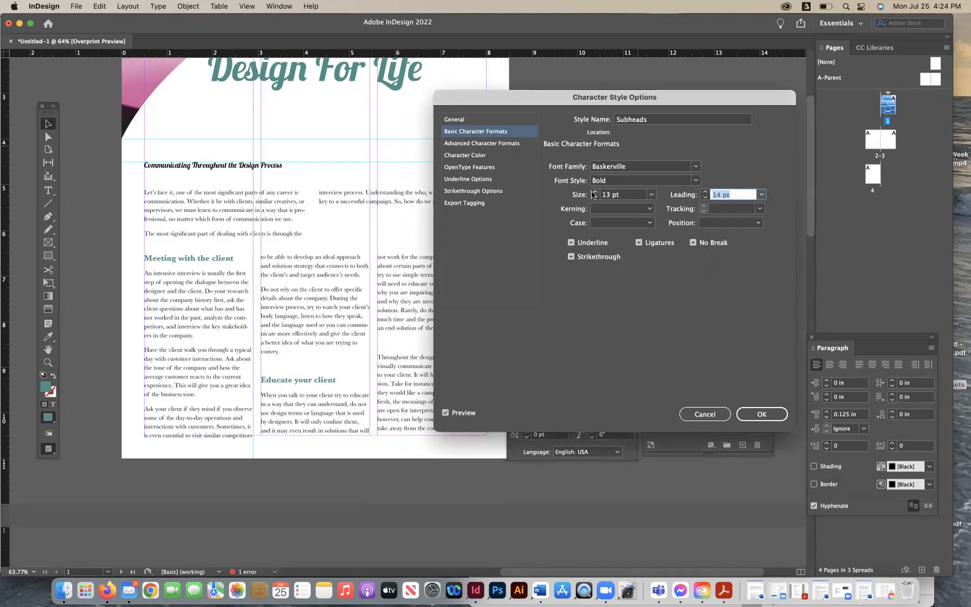
click(480, 147)
click(476, 155)
click(475, 167)
click(476, 178)
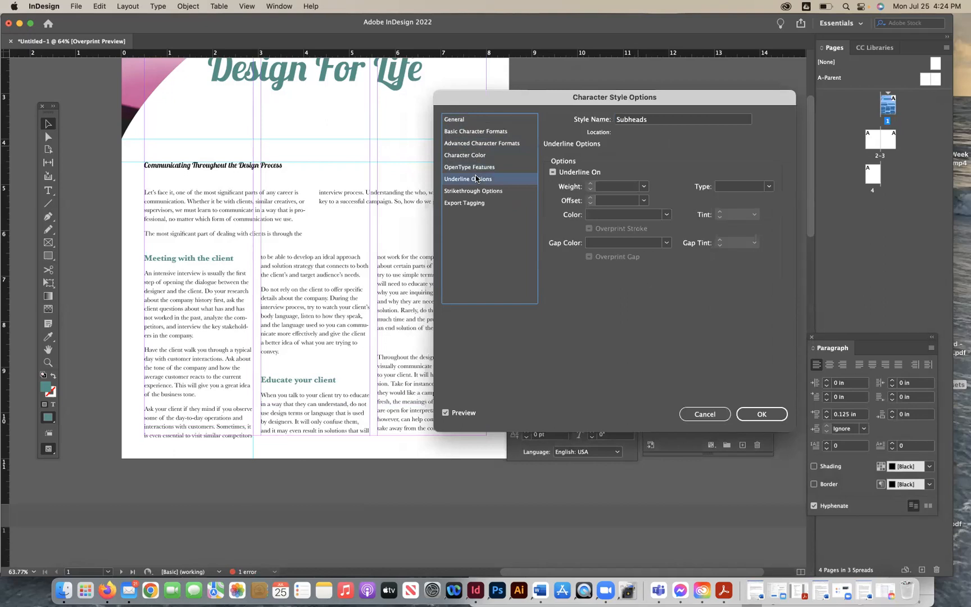
click(474, 120)
click(762, 413)
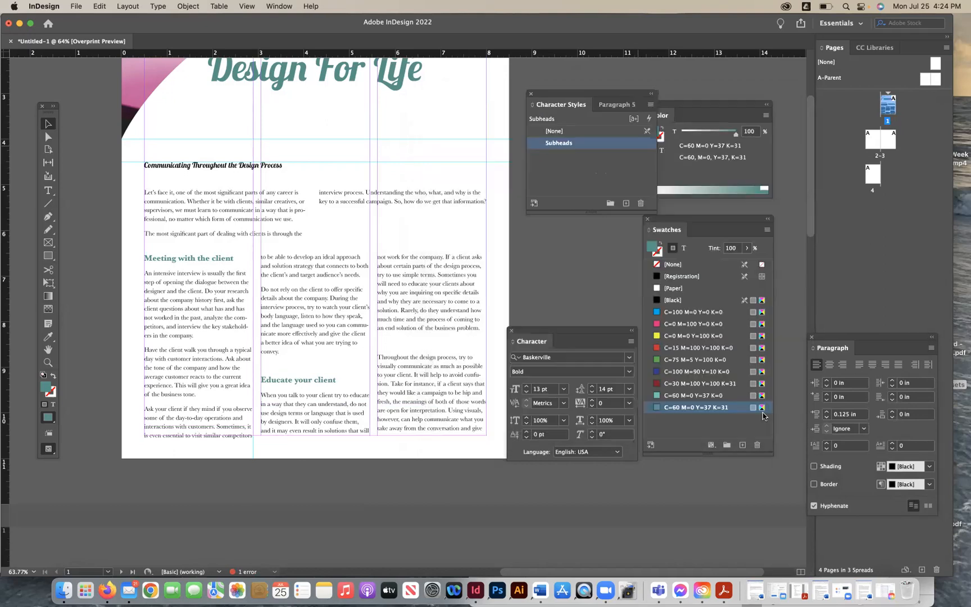
- Shorten the main text frame slightly and turn on Use Custom Baseline Grid in its Text Frame Options
click(258, 362)
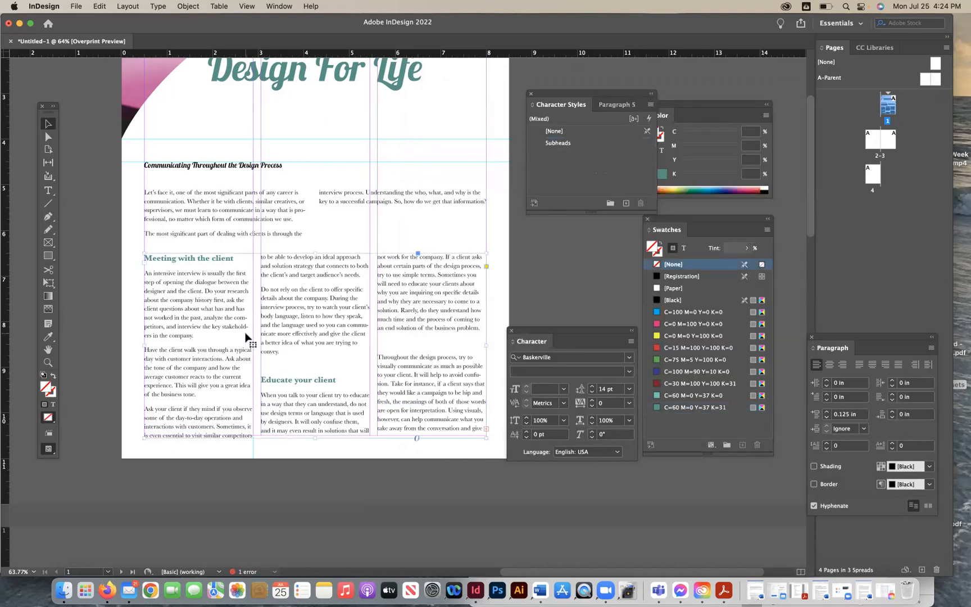
drag(314, 438, 314, 432)
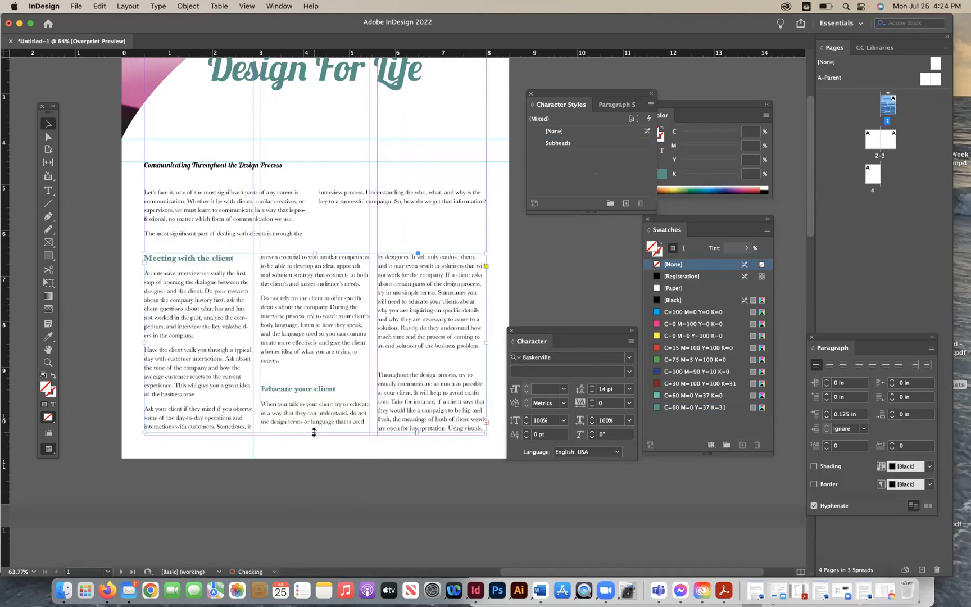
double_click(286, 396)
click(187, 6)
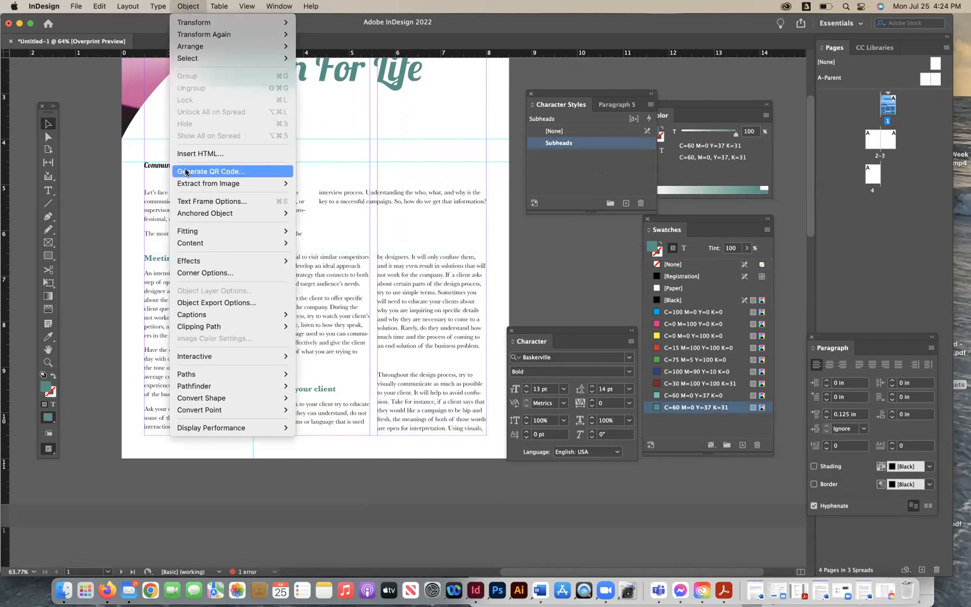
click(191, 201)
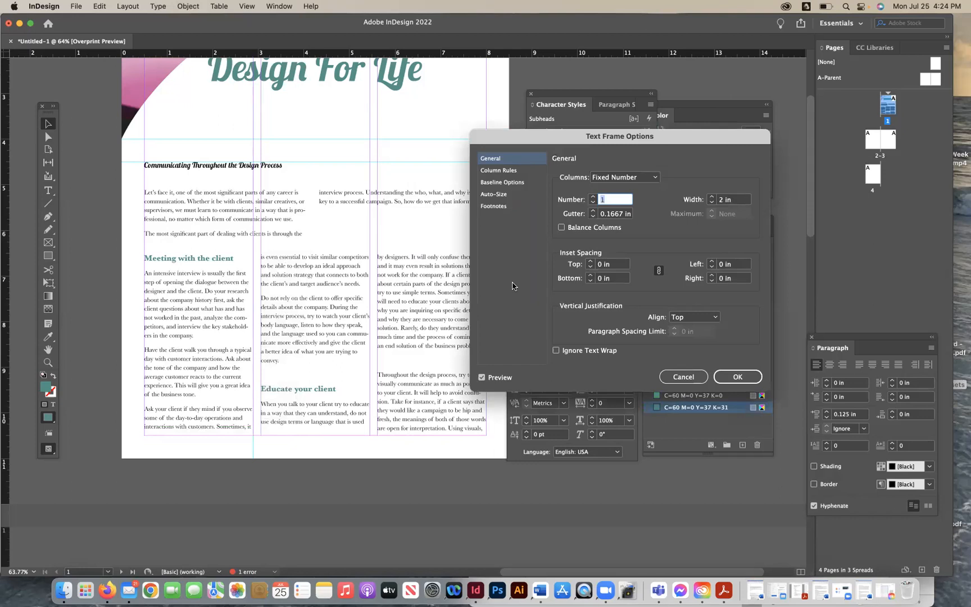
click(506, 182)
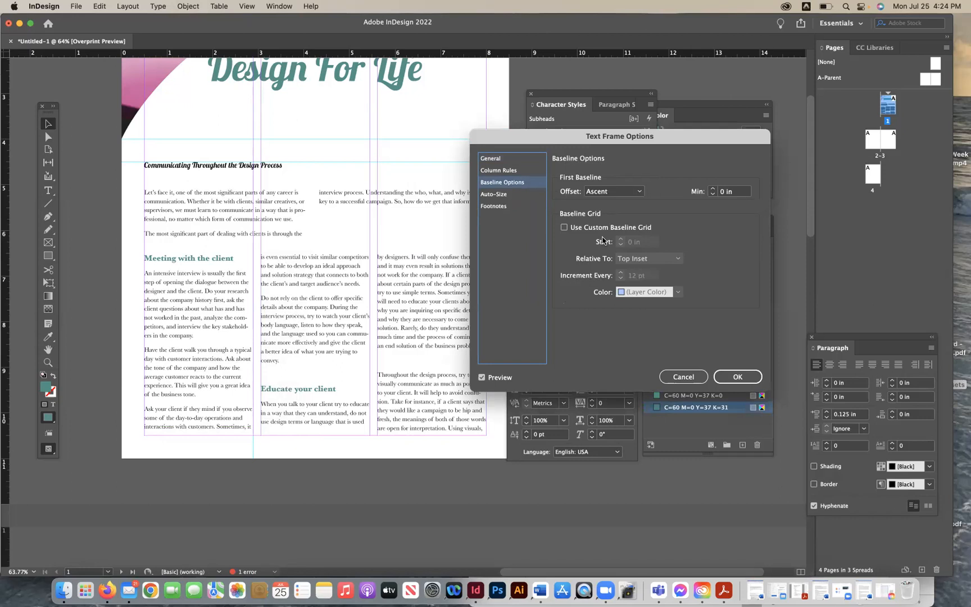
click(563, 227)
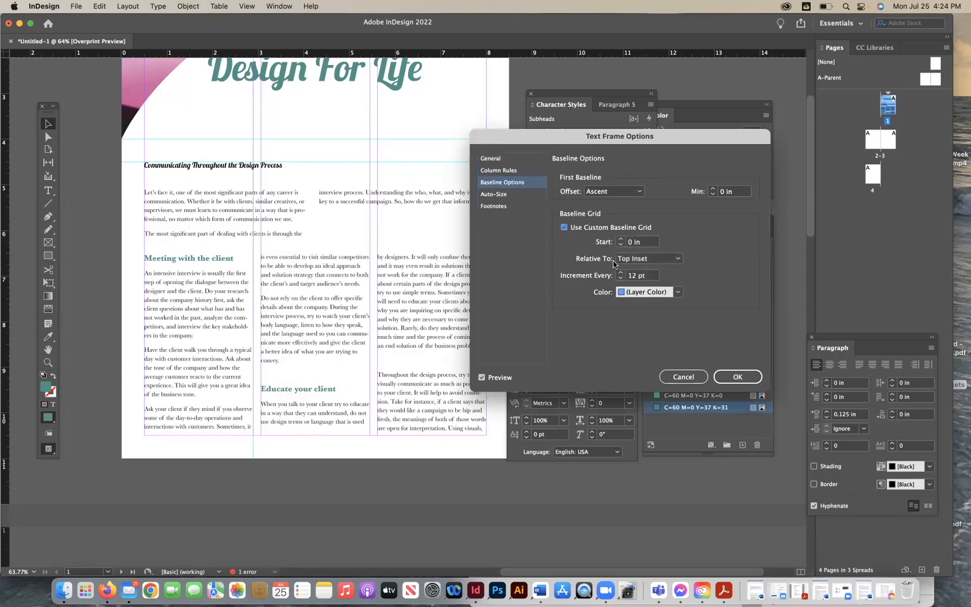
click(739, 377)
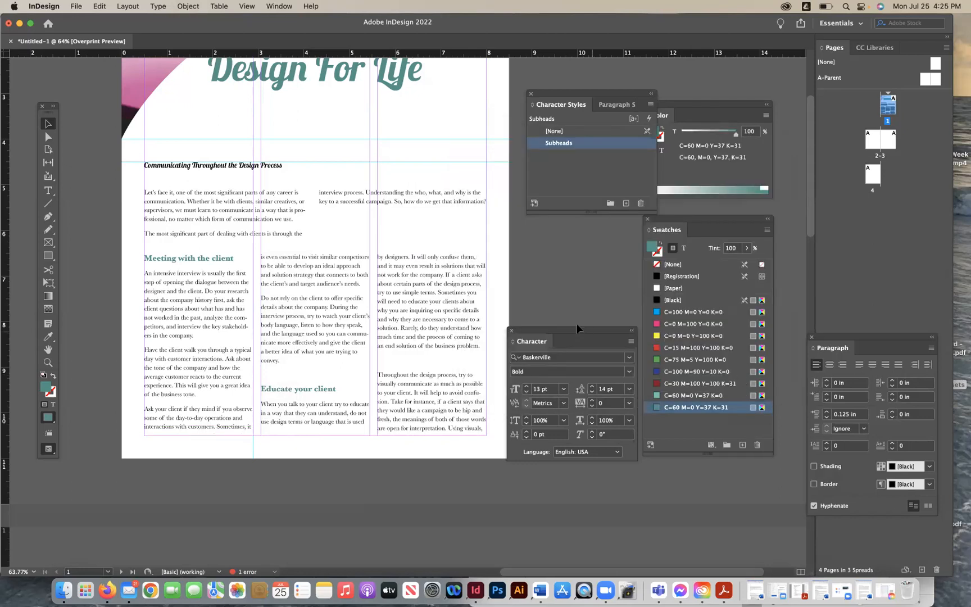
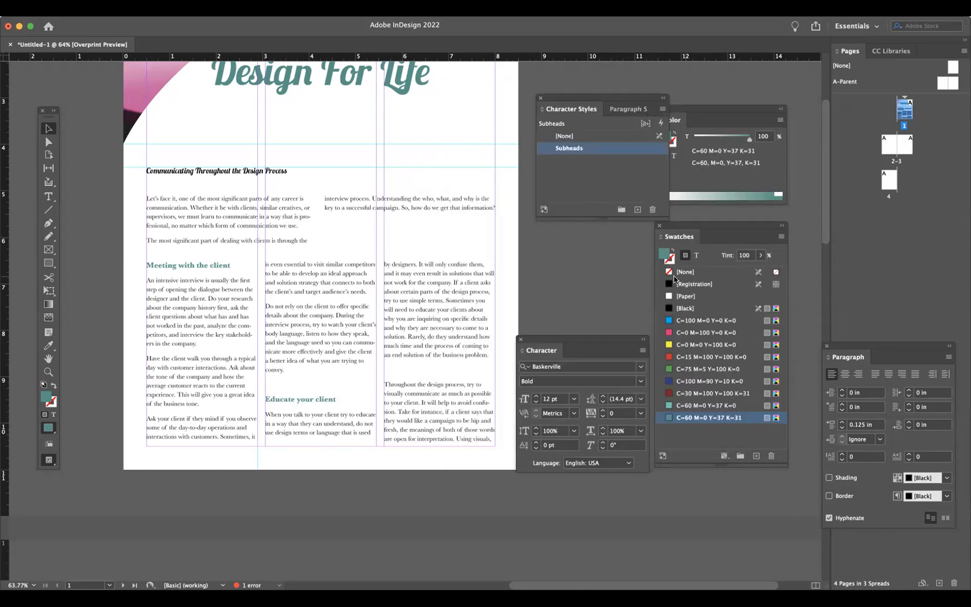
- Set the Body Copy paragraph style's Align to Grid option to All Lines
drag(582, 346, 603, 232)
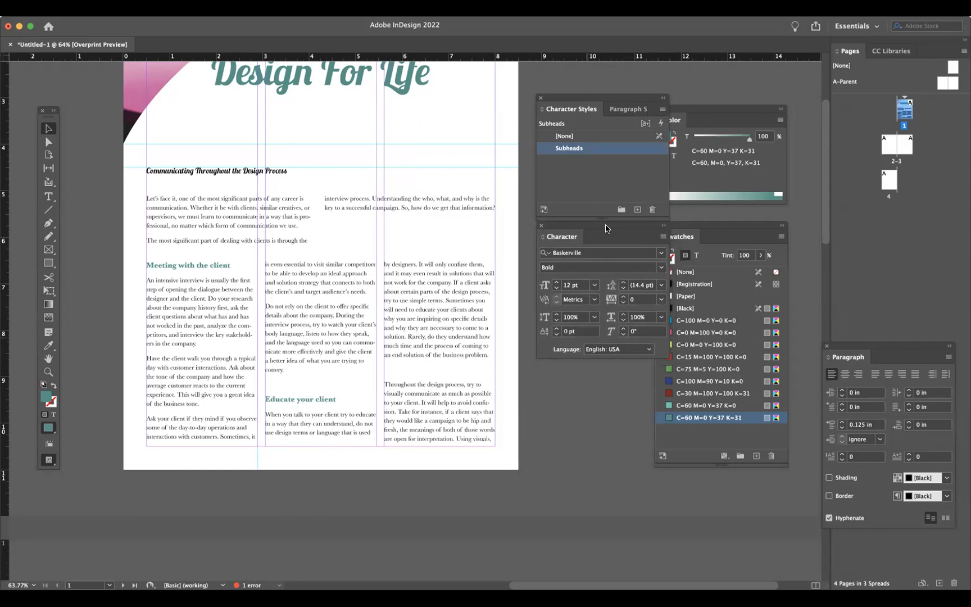
click(622, 109)
double_click(654, 153)
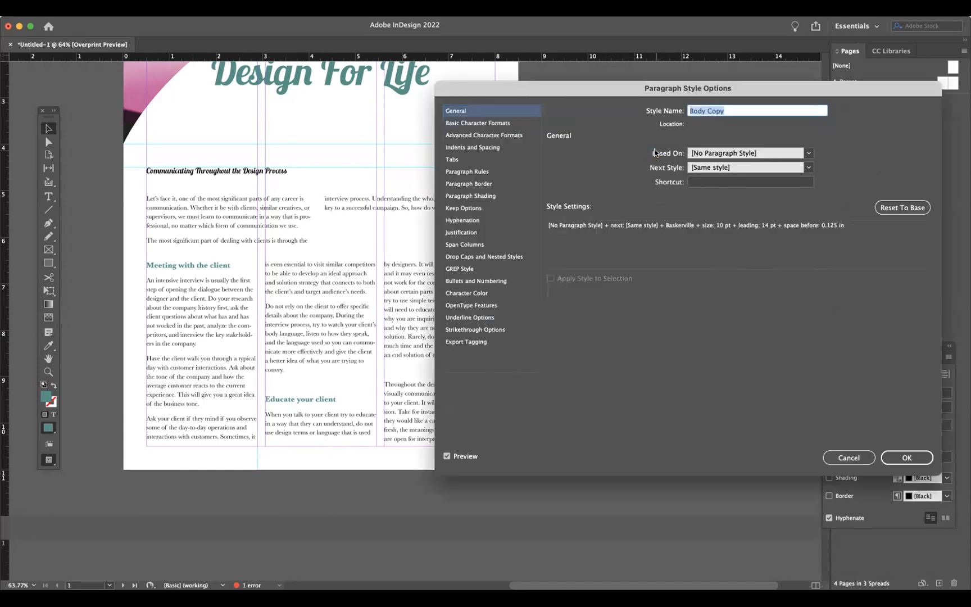
click(502, 124)
click(499, 136)
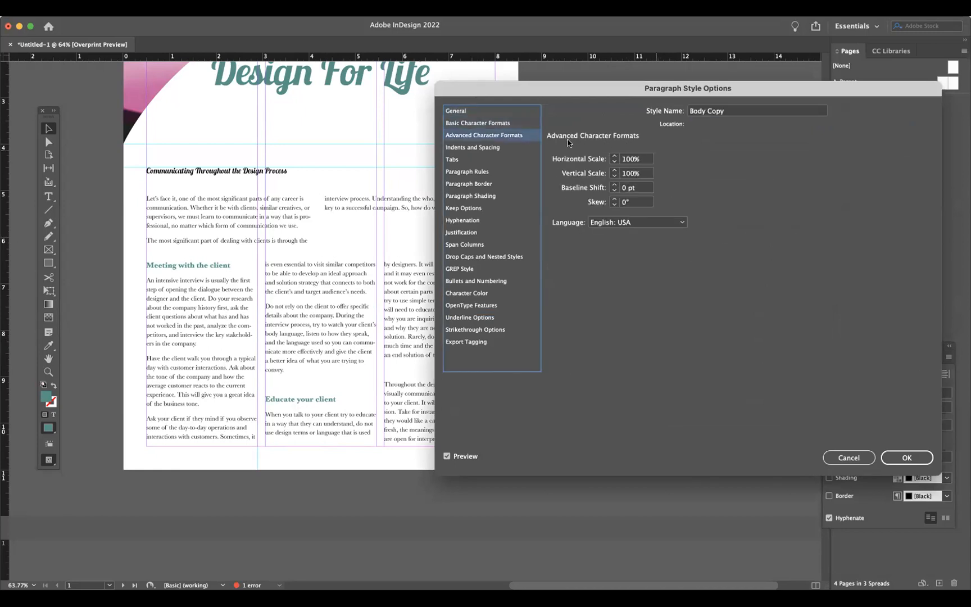
click(498, 124)
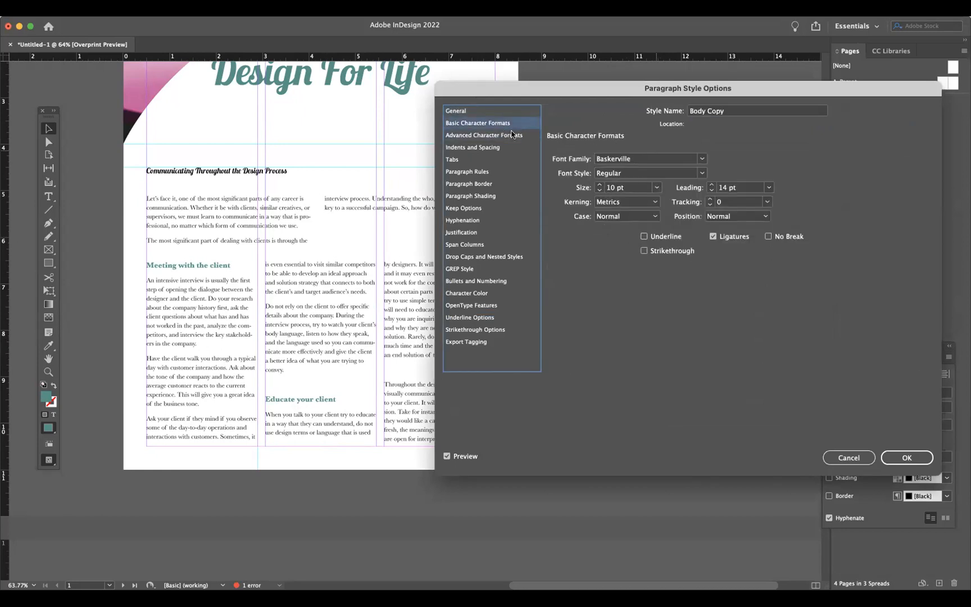
click(507, 138)
click(501, 148)
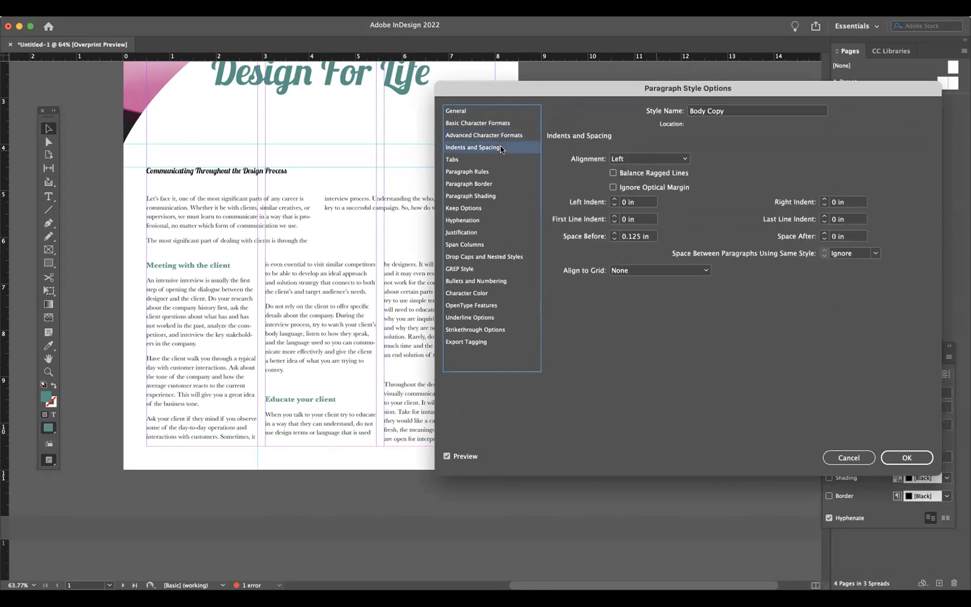
click(643, 270)
click(639, 292)
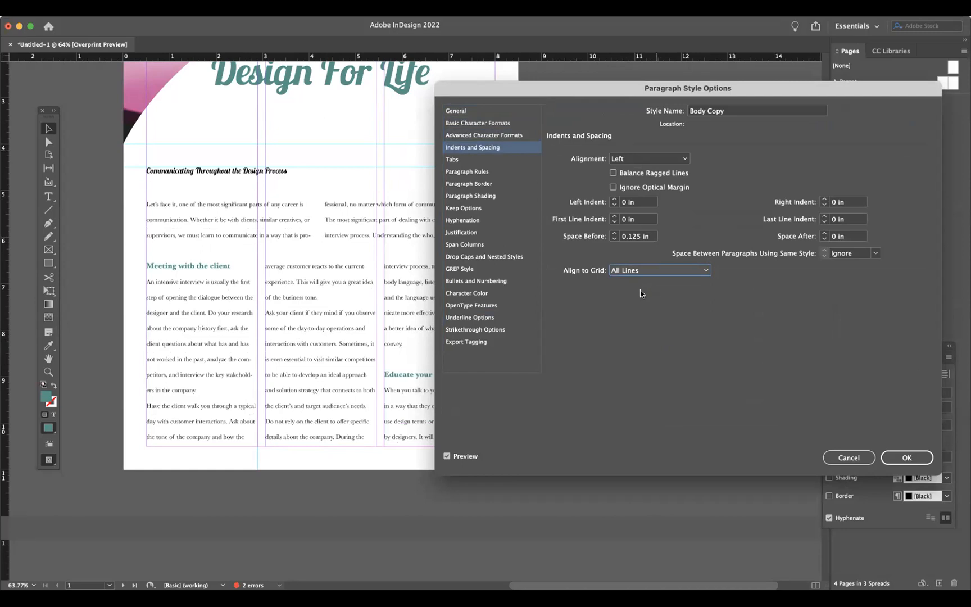
click(887, 457)
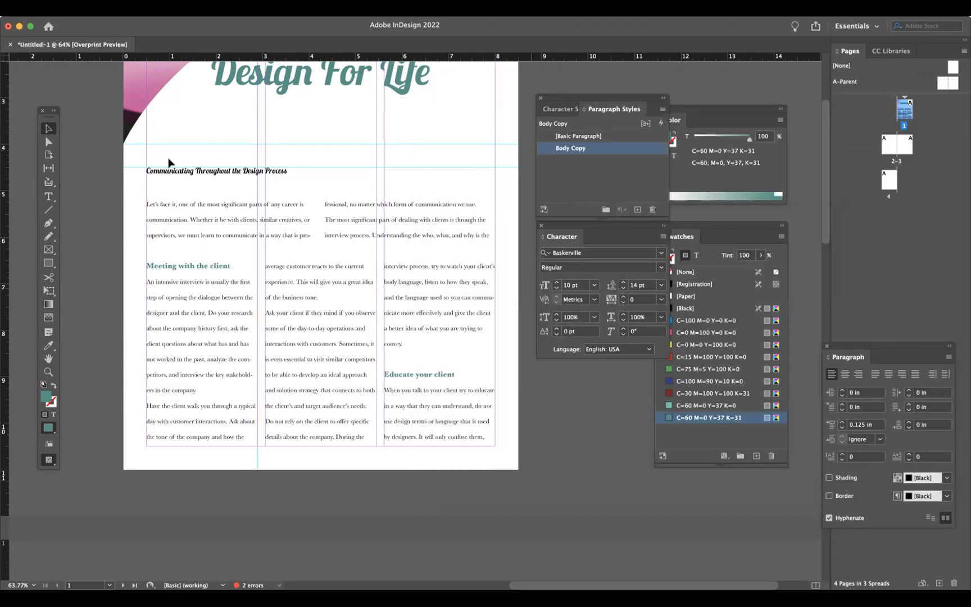
- Set the baseline grid's Increment Every value to 10 pt in the Grids preferences
click(42, 10)
mouse_move(53, 38)
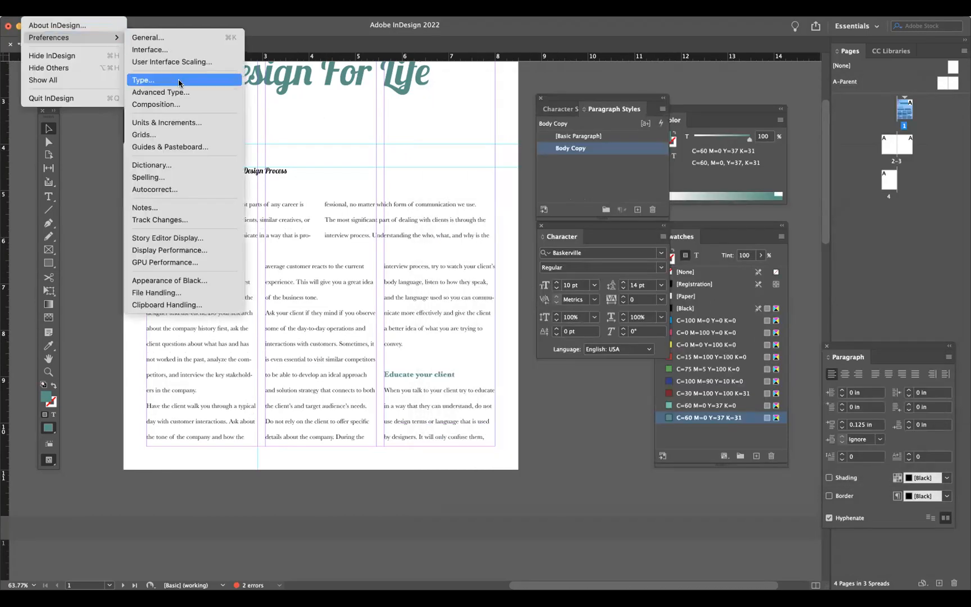
click(169, 135)
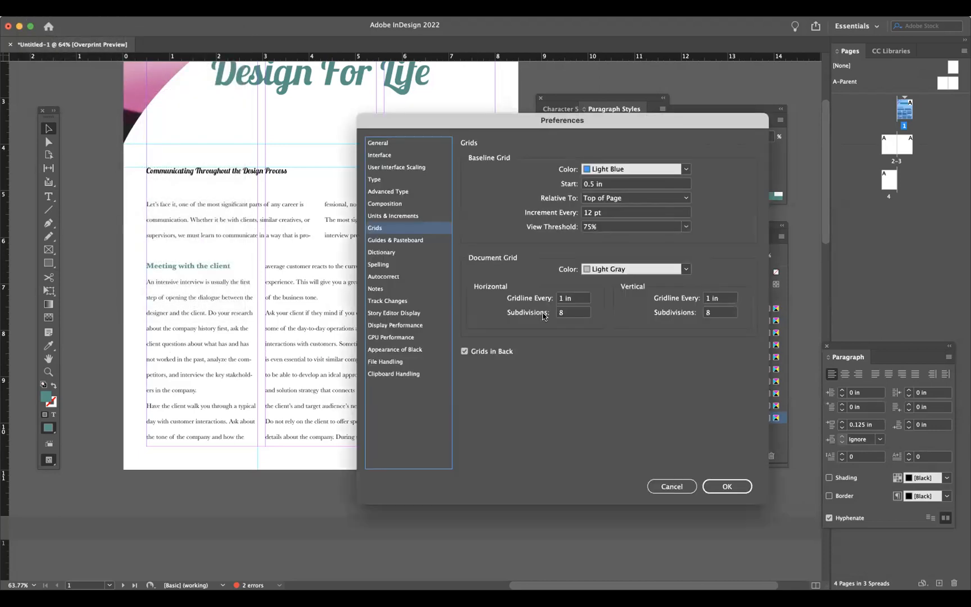
double_click(588, 214)
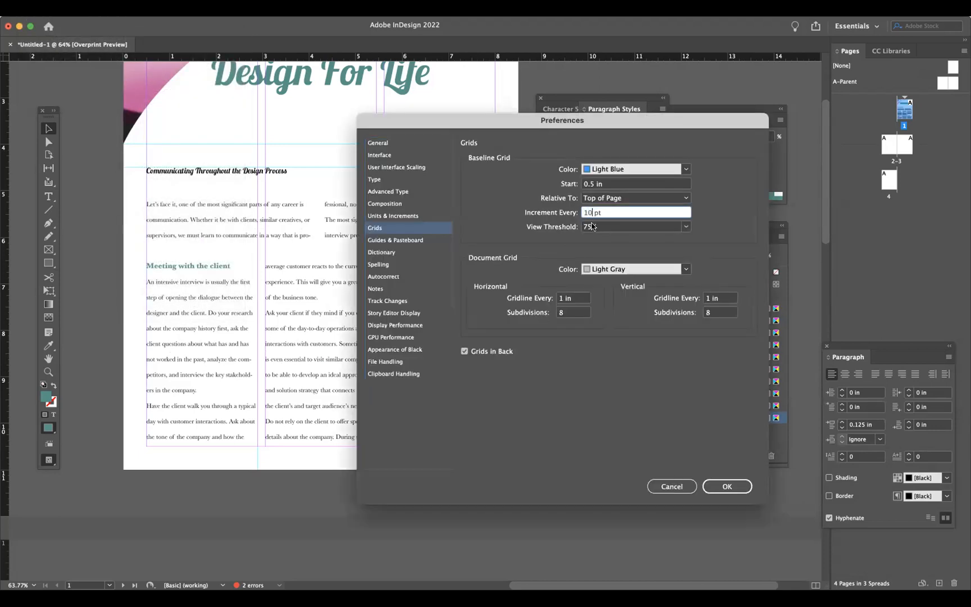
click(726, 487)
click(726, 486)
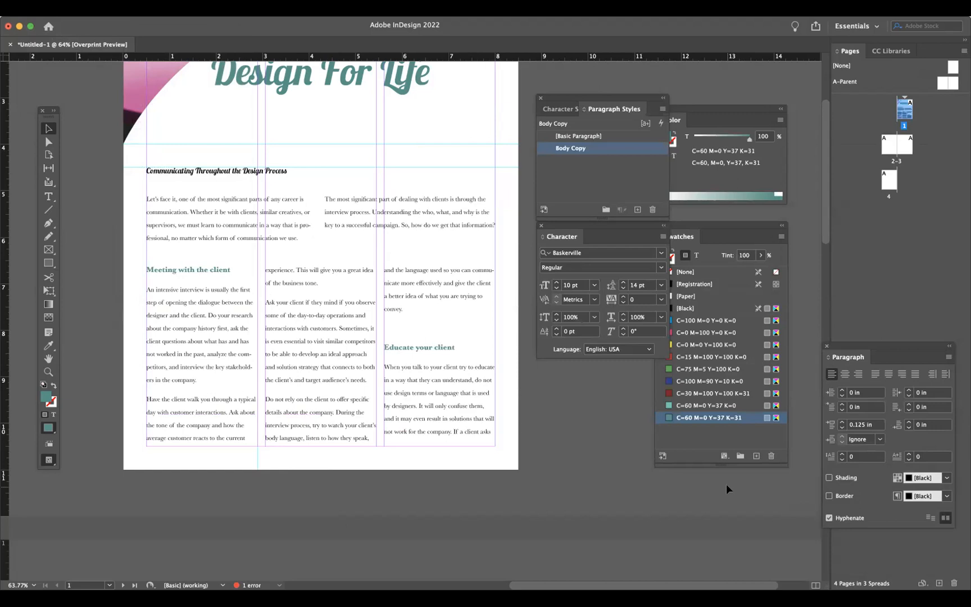
- Change the baseline grid increment to 9 pt in the Grids preferences
click(43, 8)
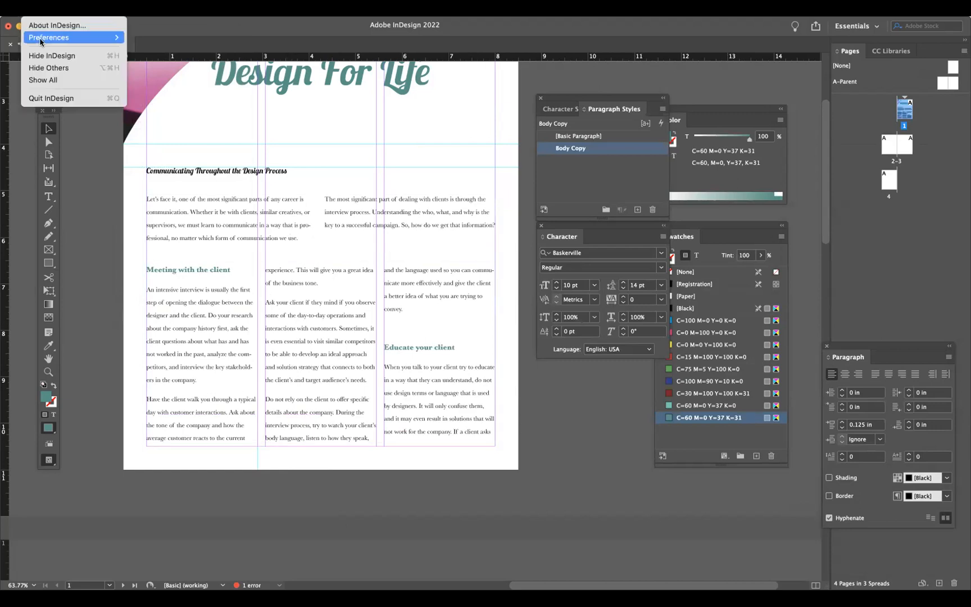
mouse_move(73, 37)
click(147, 134)
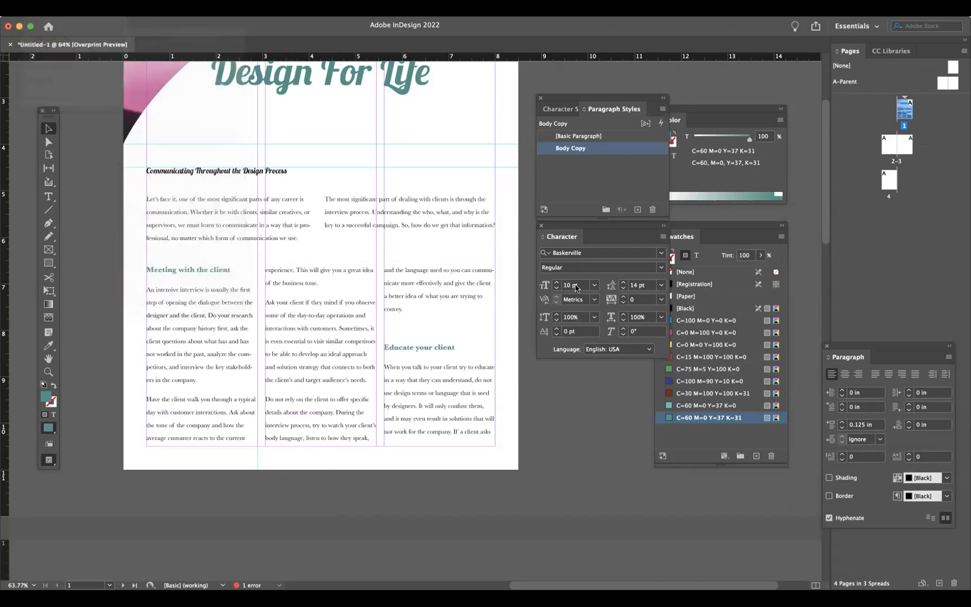
drag(593, 214, 572, 216)
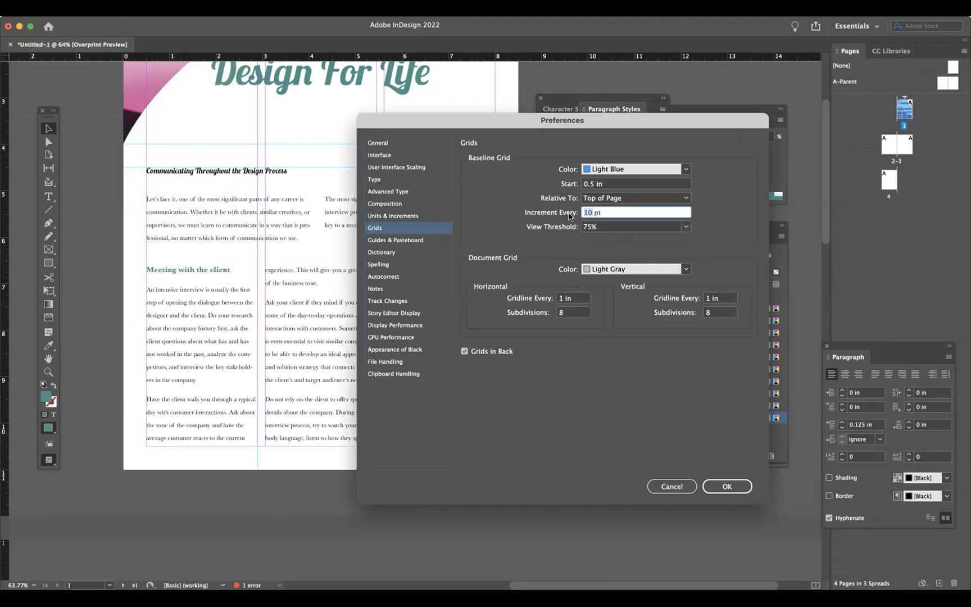
text(9)
click(728, 482)
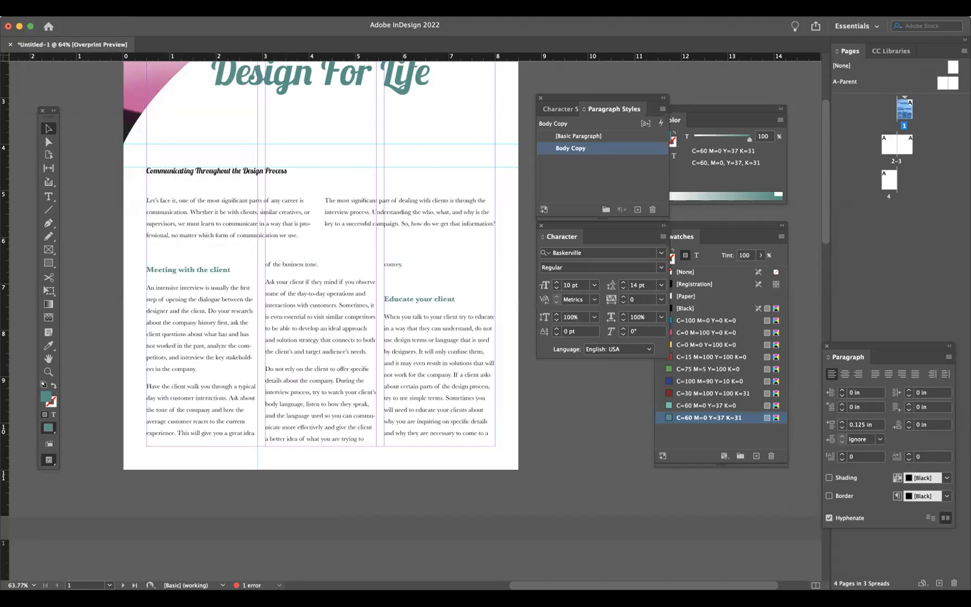
- Change the baseline grid increment to 8 pt in the Grids preferences
click(39, 8)
mouse_move(73, 37)
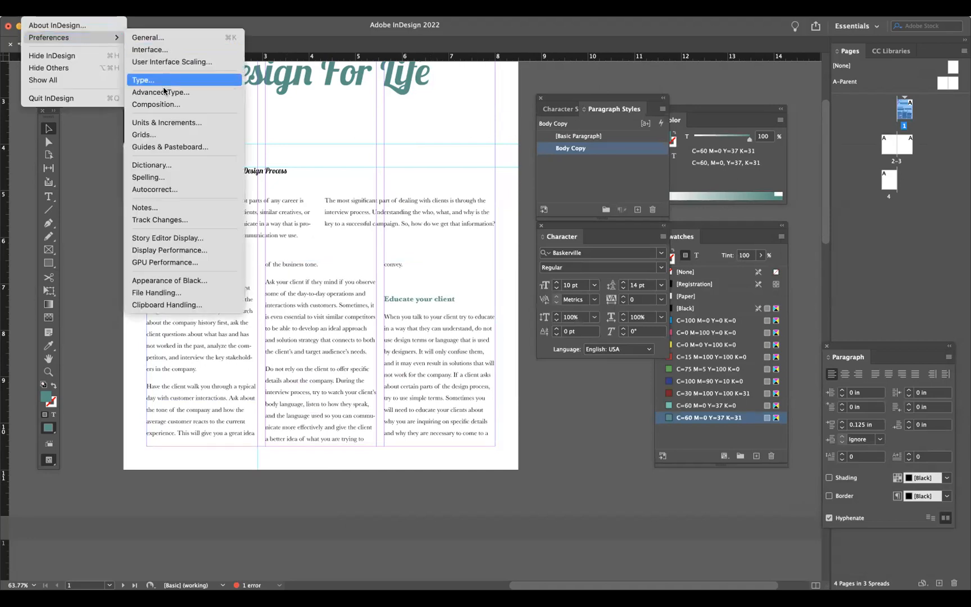
click(169, 134)
click(588, 213)
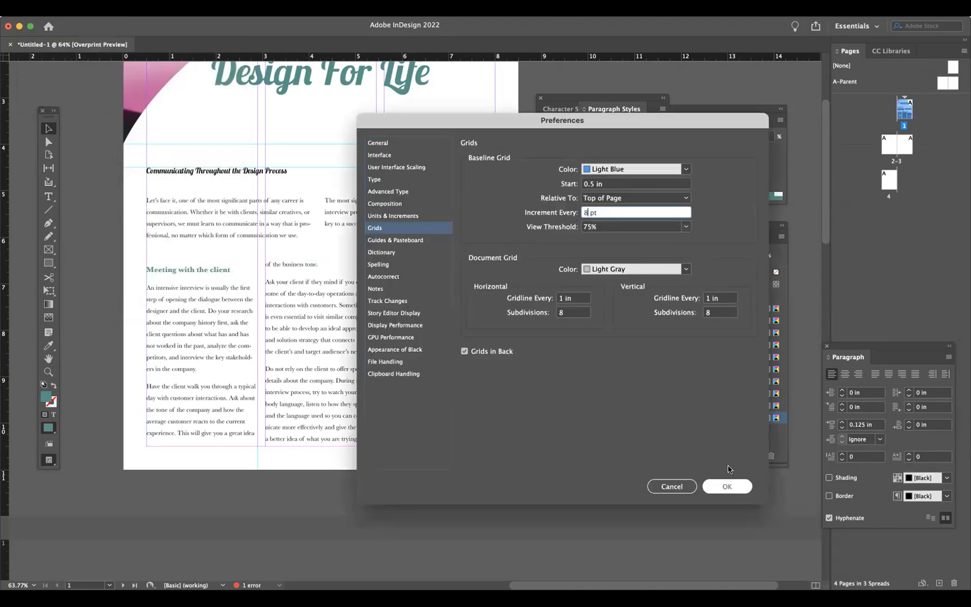
click(739, 484)
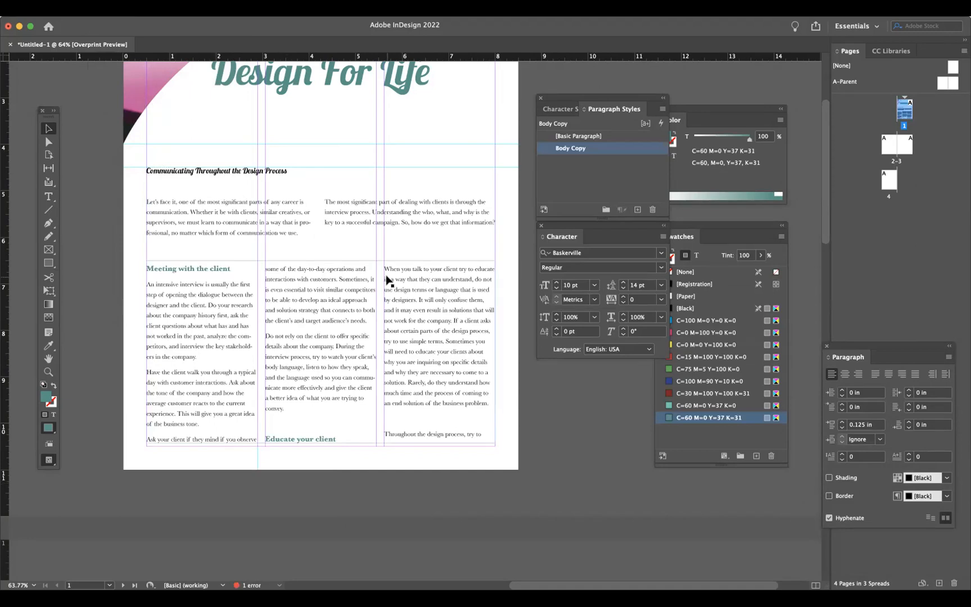
- Examine the body text and the Body Copy style's character and Indents and Spacing settings without changing them
click(290, 299)
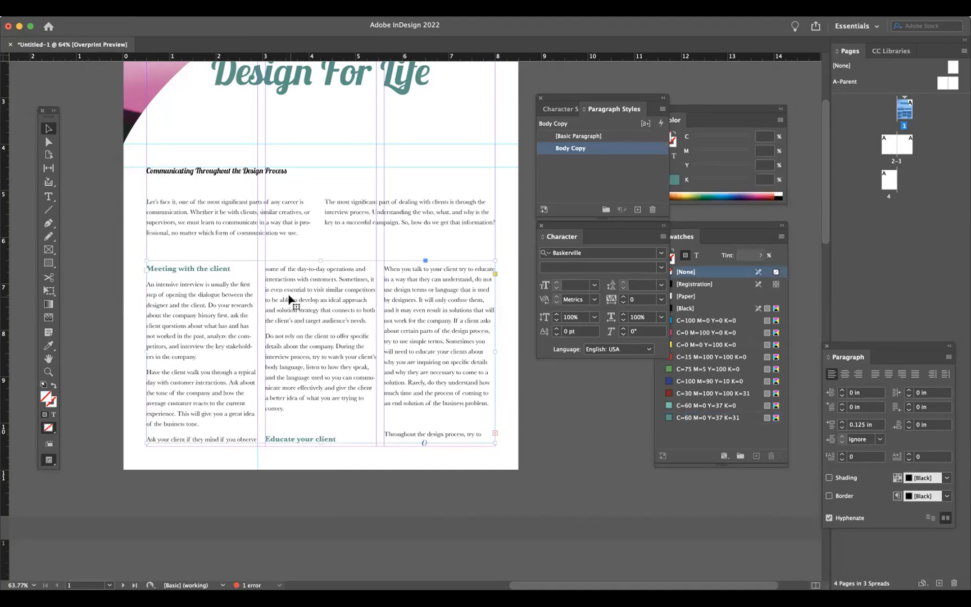
click(48, 196)
drag(219, 269, 187, 305)
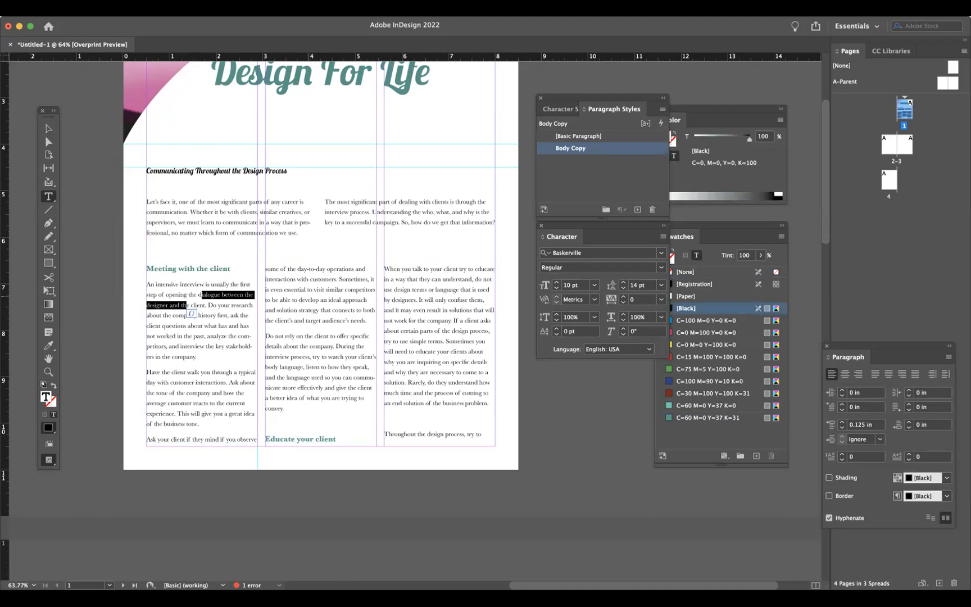
click(41, 129)
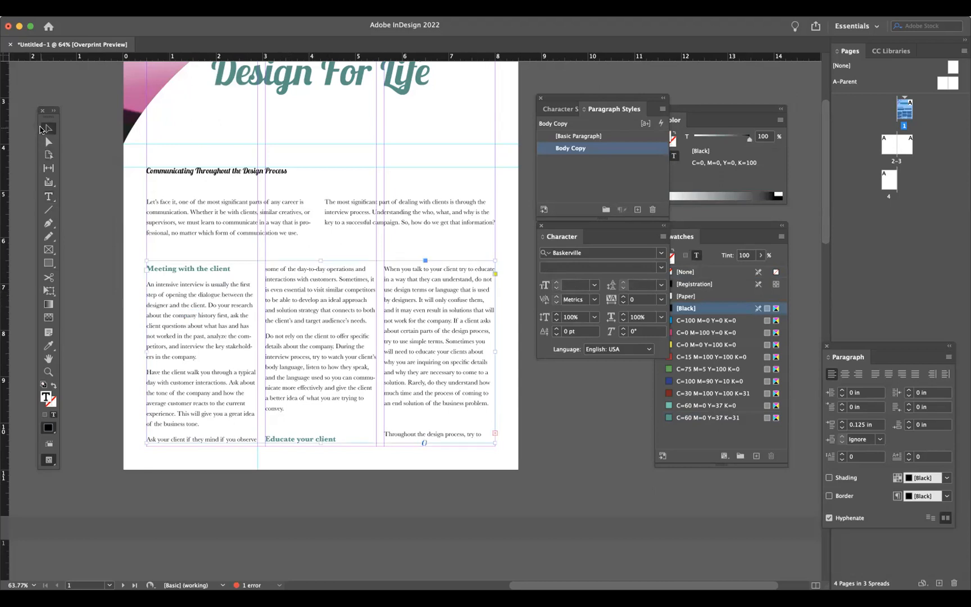
double_click(657, 151)
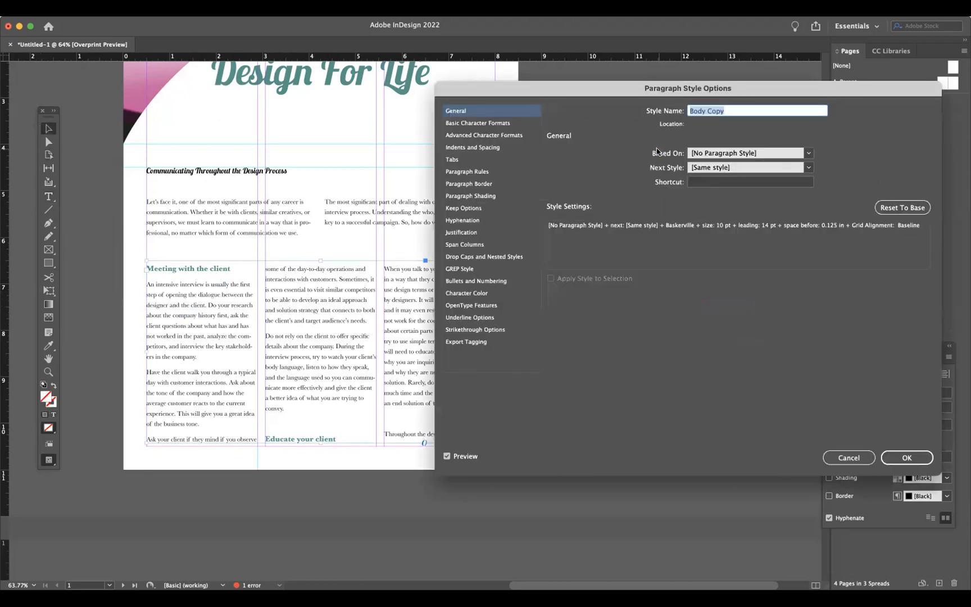
click(482, 135)
click(475, 123)
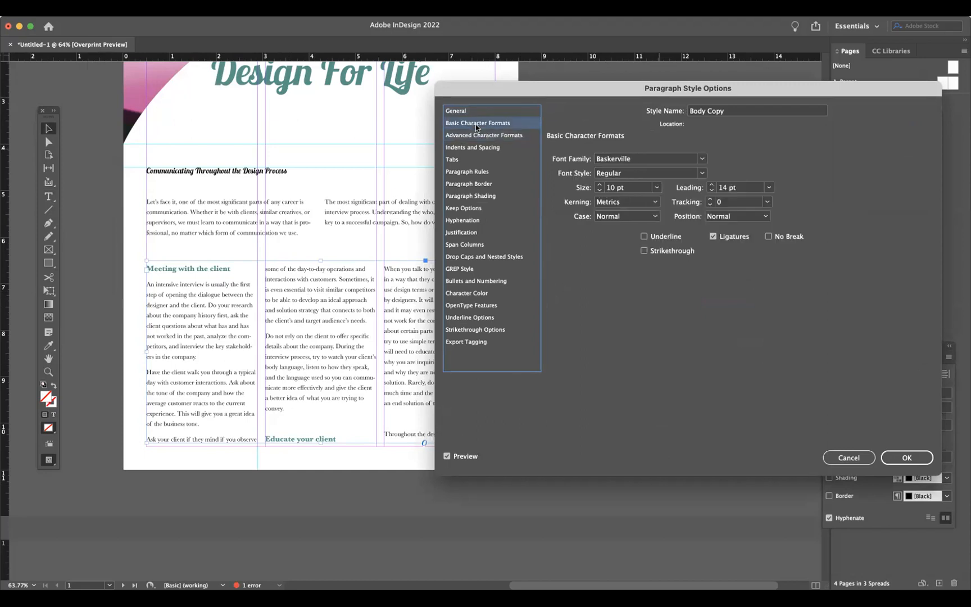
click(472, 147)
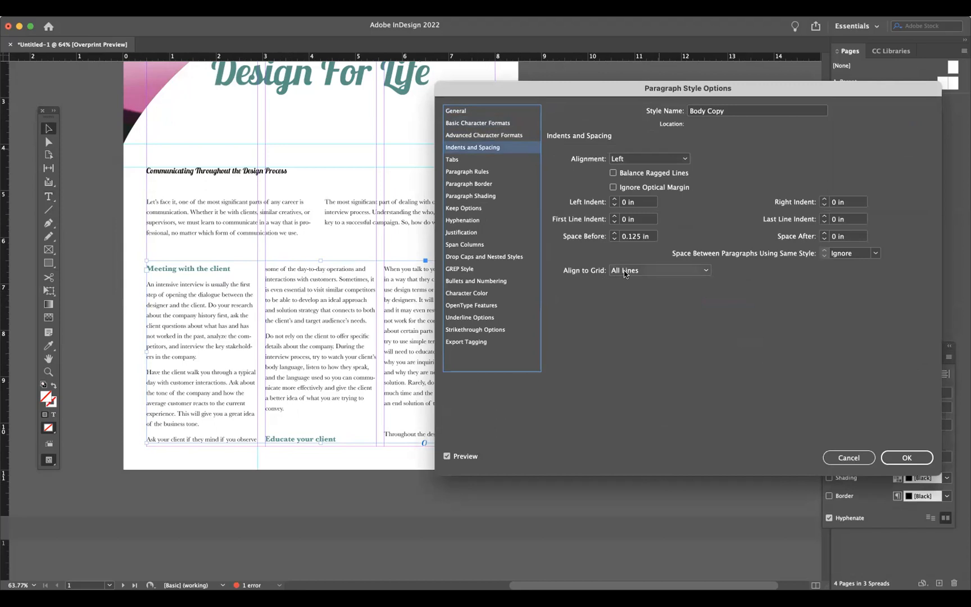
click(849, 457)
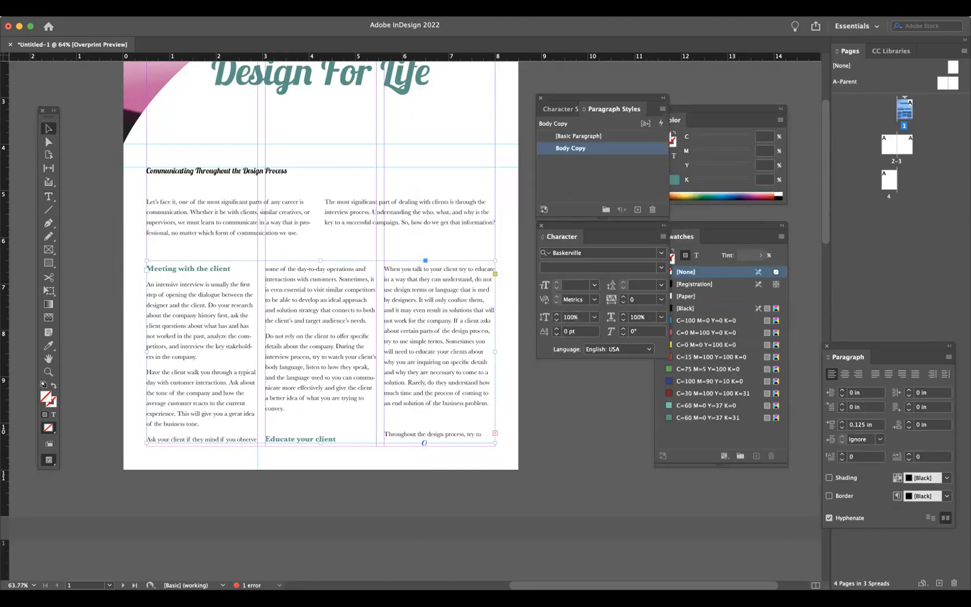
- Review the baseline grid settings in the Grids preferences and close them without changes
click(40, 10)
mouse_move(41, 38)
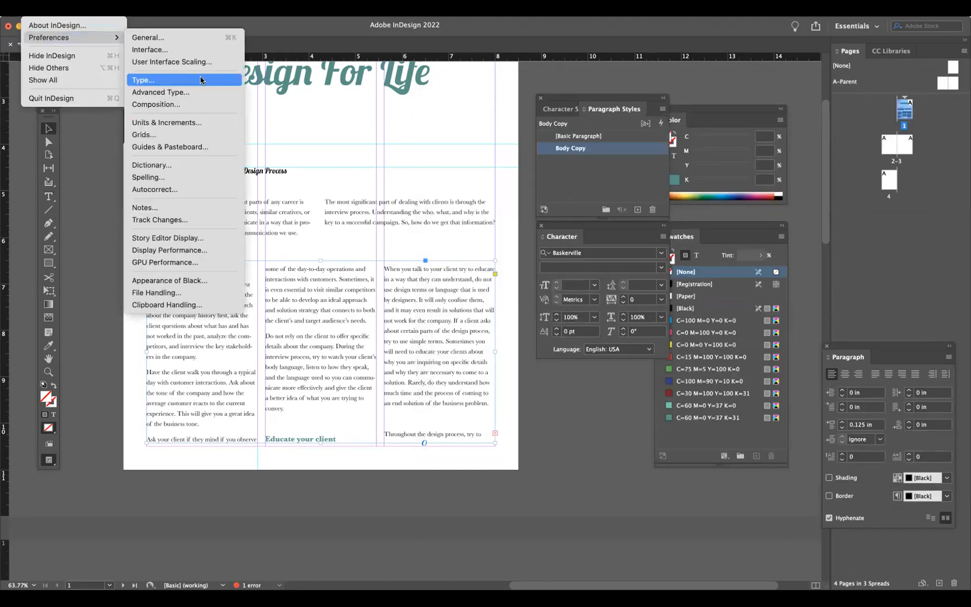
click(185, 135)
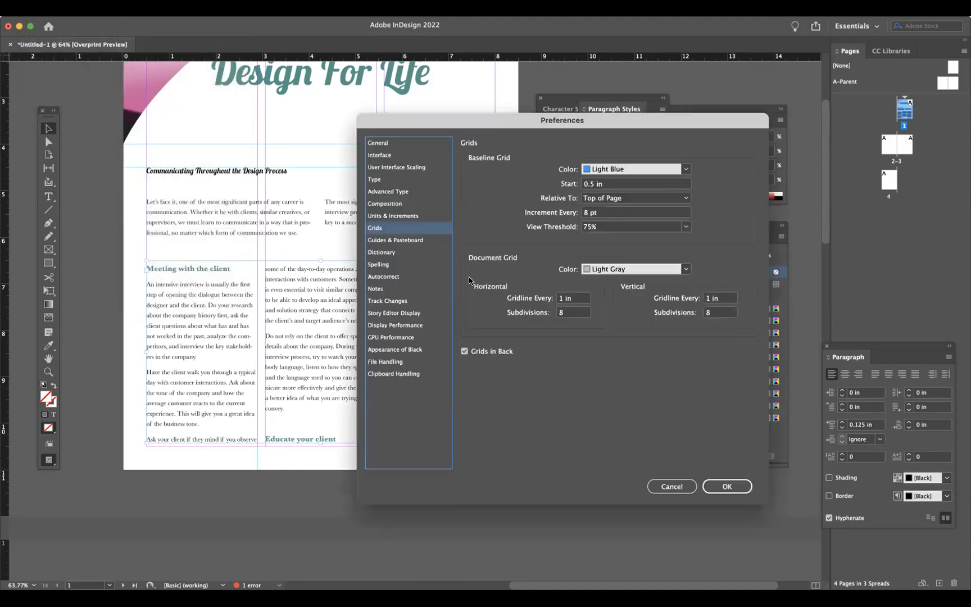
click(569, 216)
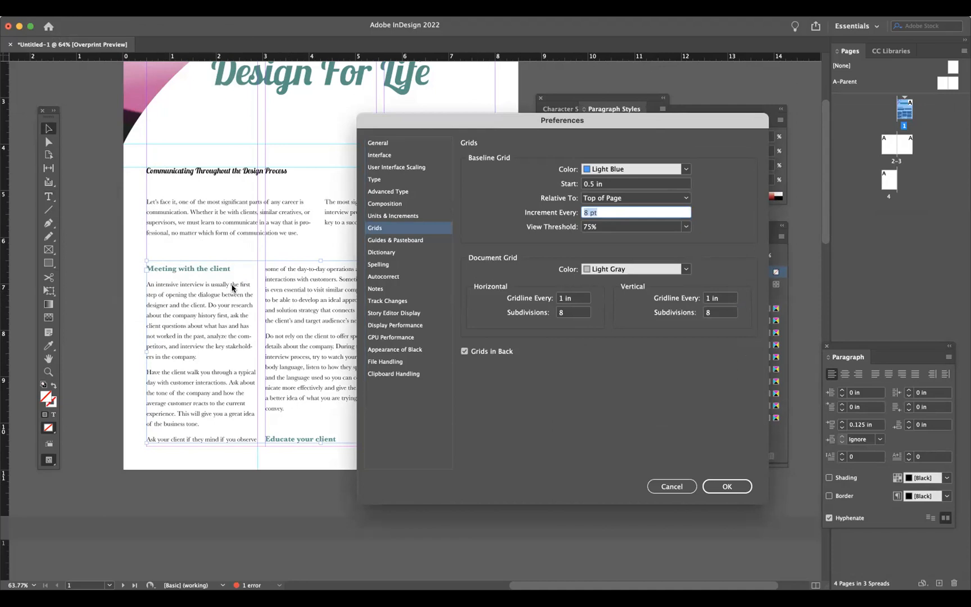
click(674, 487)
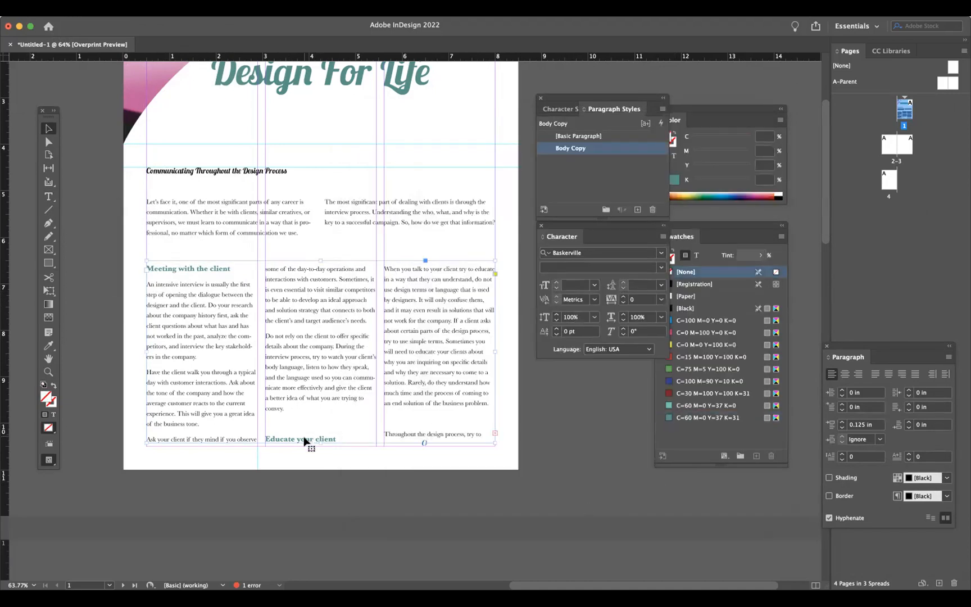
- Move the main three-column text frame's top edge down slightly below the intro text
drag(322, 448, 320, 284)
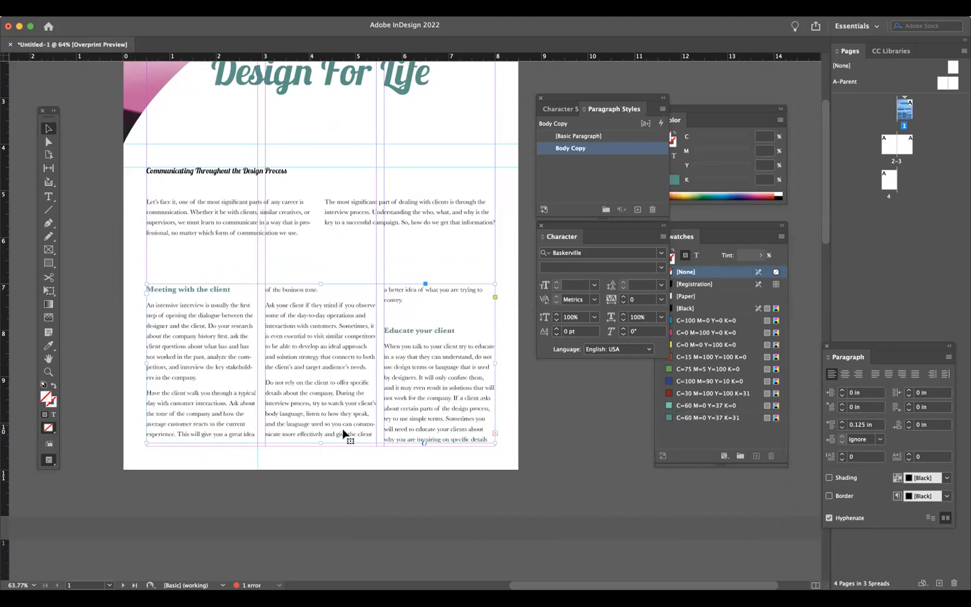
click(304, 266)
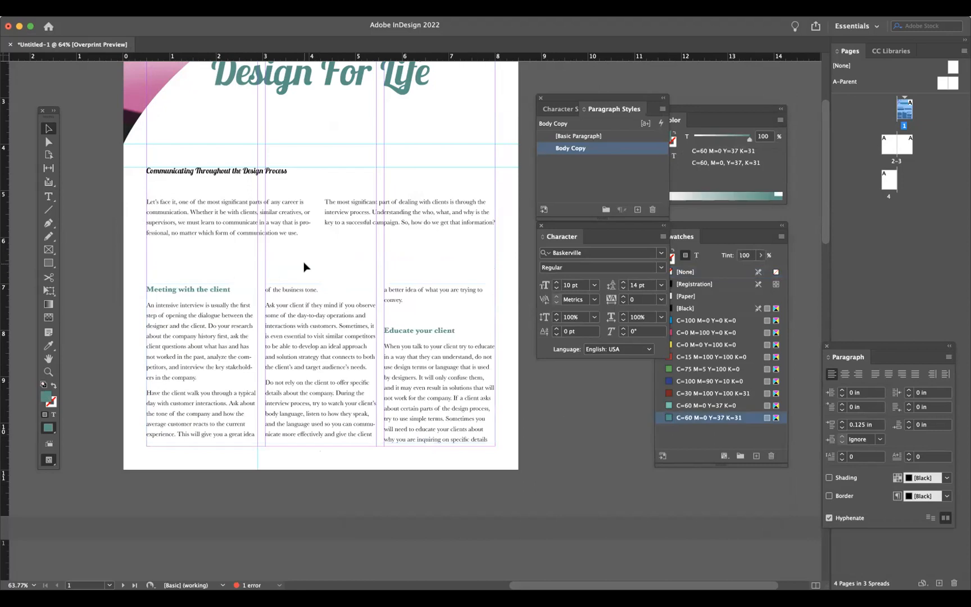
click(277, 303)
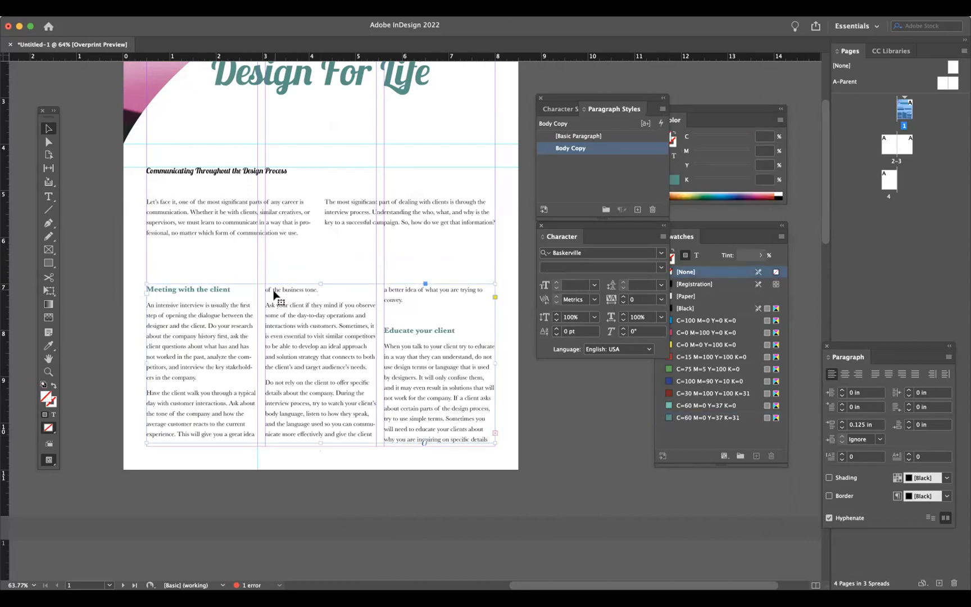
- Nudge the main three-column text frame's top and bottom edges down slightly
click(48, 196)
drag(319, 290, 259, 289)
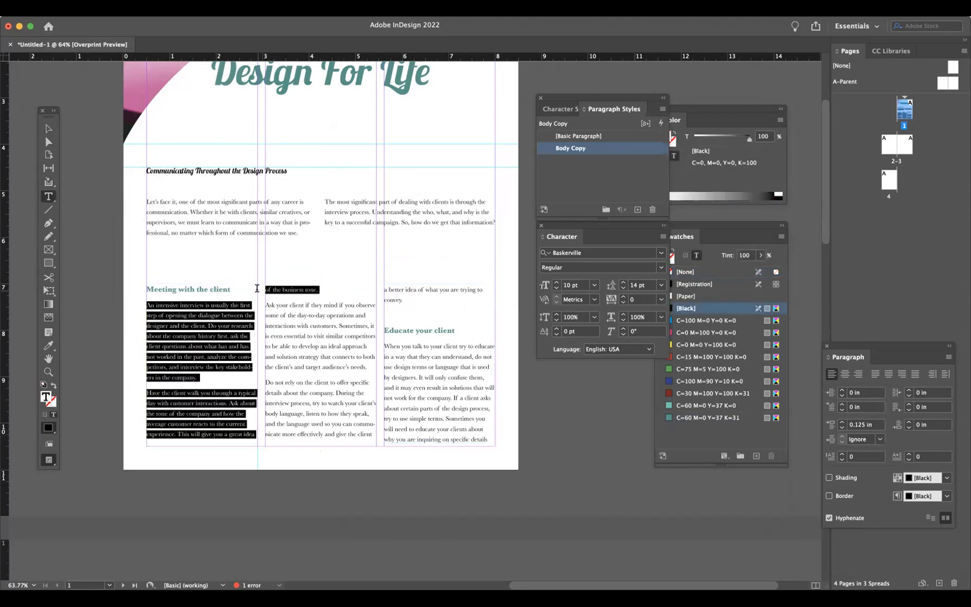
triple_click(286, 290)
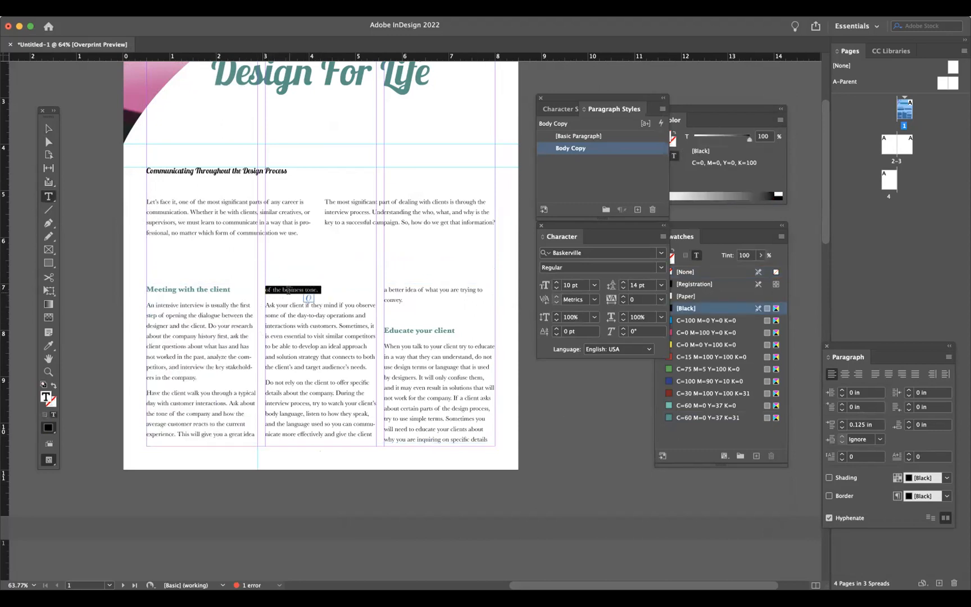
click(382, 296)
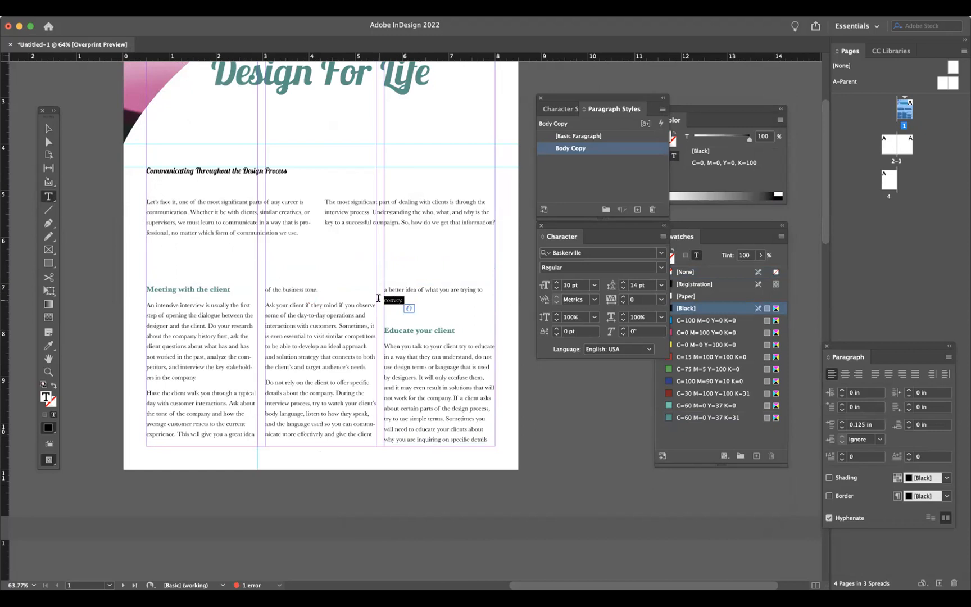
click(49, 128)
drag(321, 284, 319, 291)
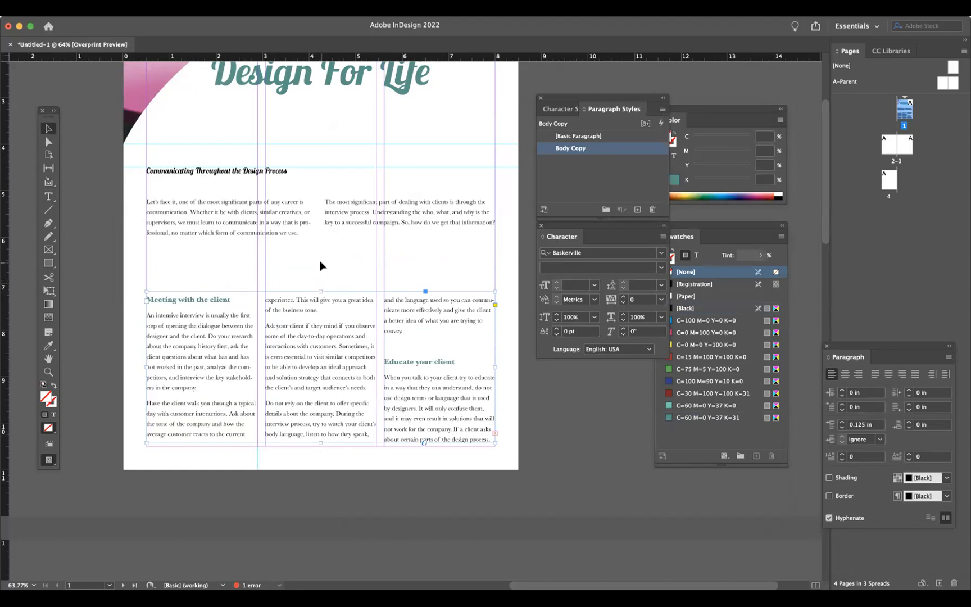
drag(317, 444, 318, 448)
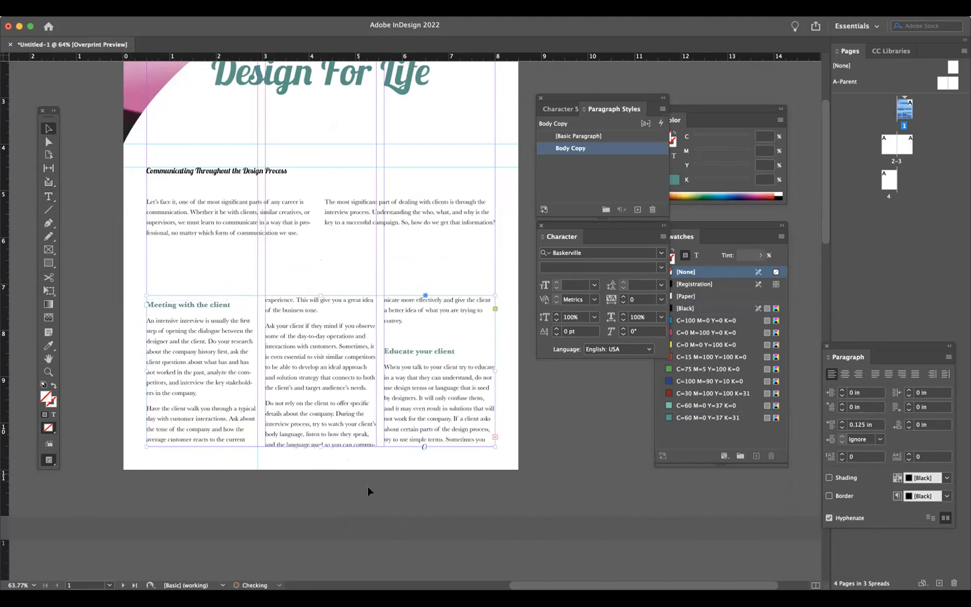
- Delete the extra blank line just above the 'Educate your client' subhead
click(49, 199)
click(381, 343)
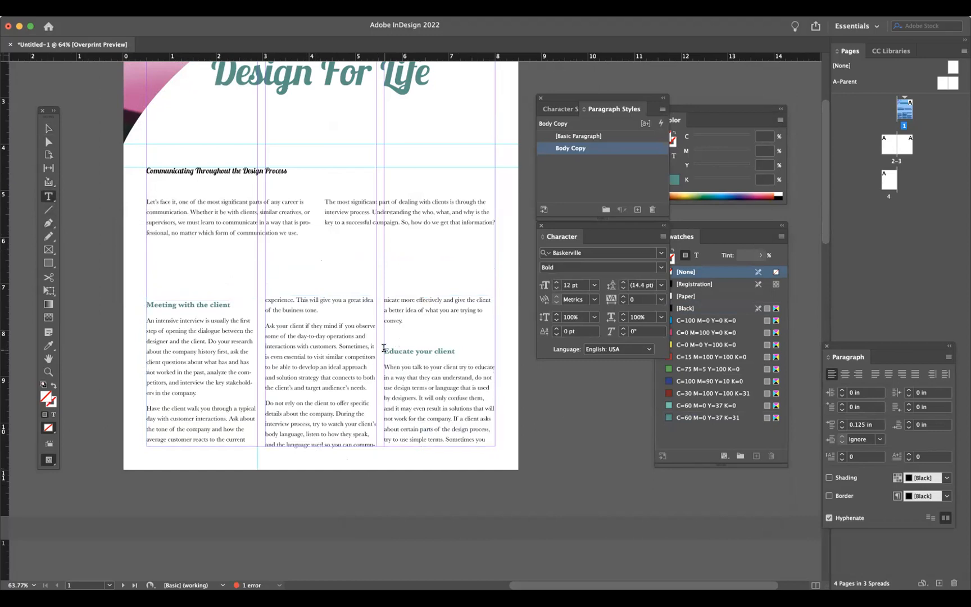
key(Delete)
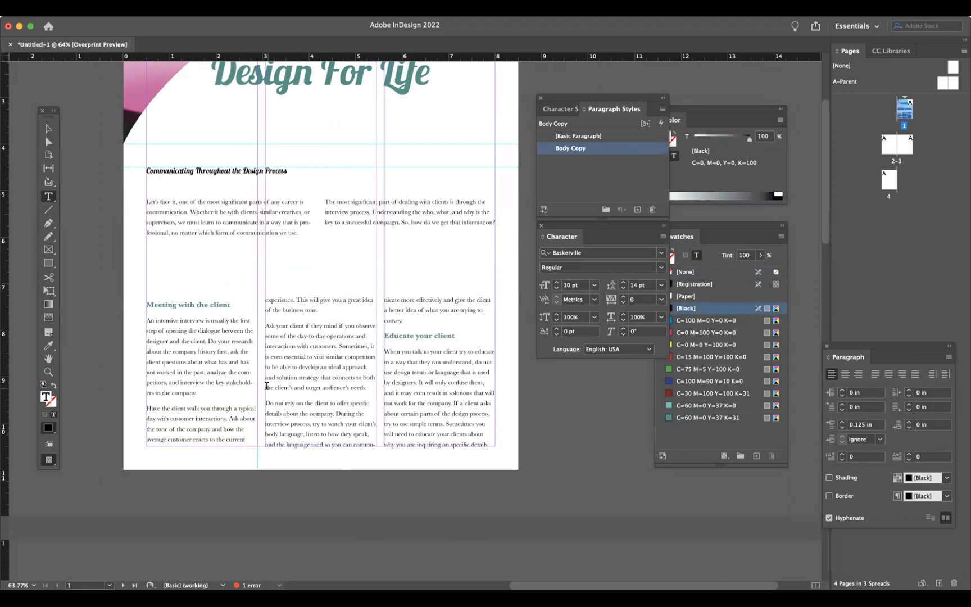
- Select all the body text and set the Body Copy style's Align to Grid option to None
click(208, 211)
click(203, 371)
key(super+a)
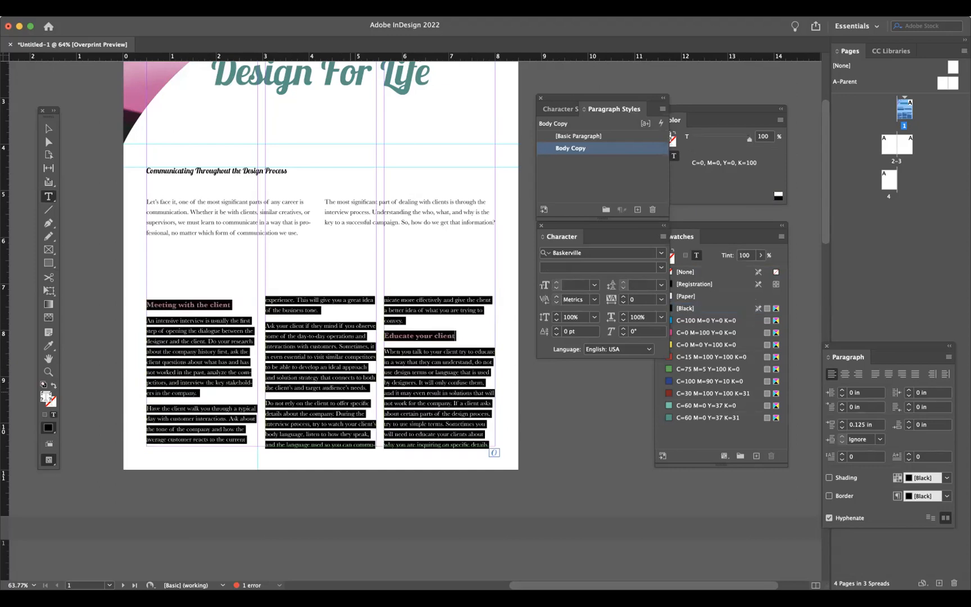
double_click(658, 149)
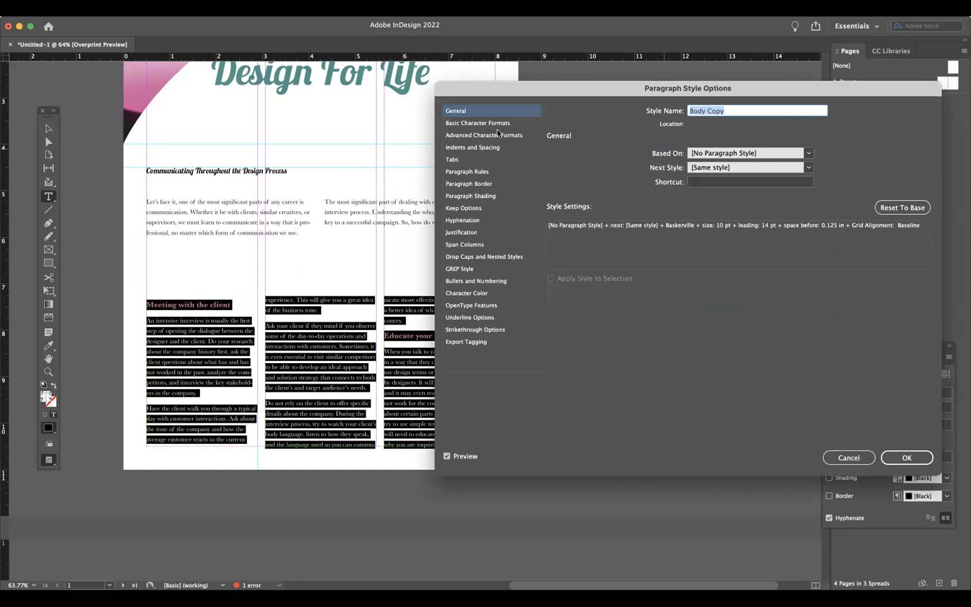
click(487, 136)
click(467, 147)
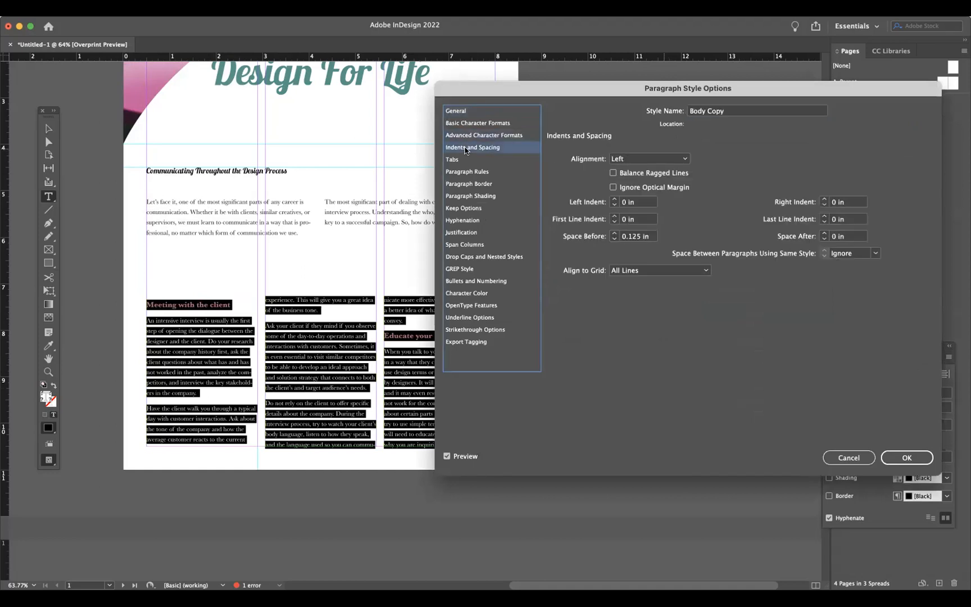
click(635, 270)
click(634, 281)
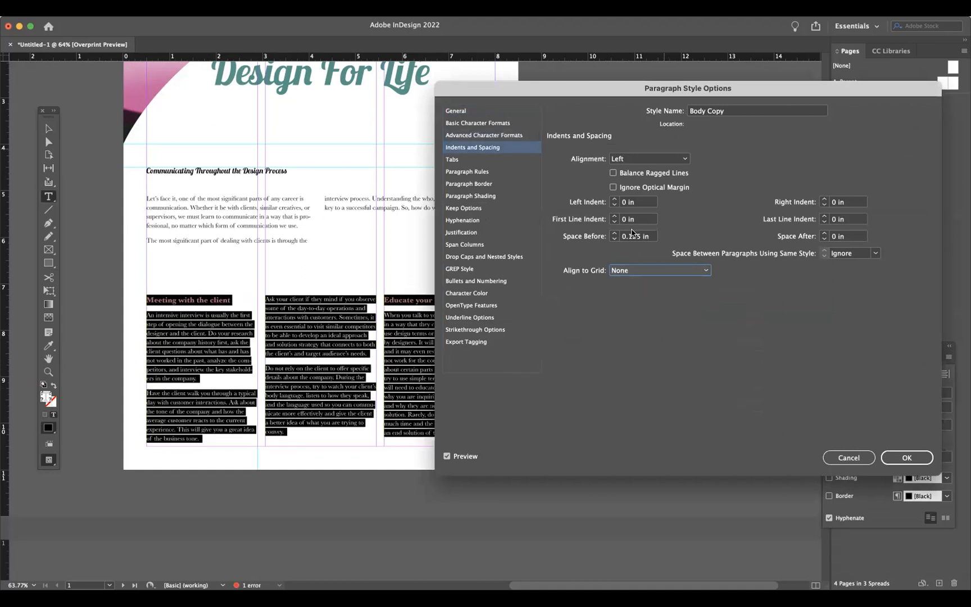
- Set the Body Copy style's Space Before to 0 in and First Line Indent to 0.125 in
click(615, 238)
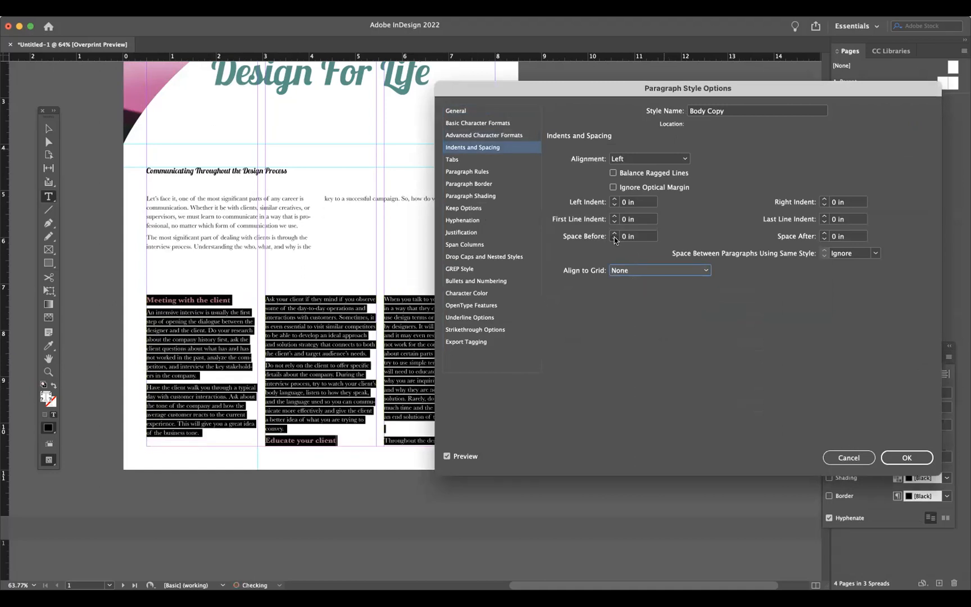
click(614, 216)
click(614, 217)
click(614, 216)
click(615, 222)
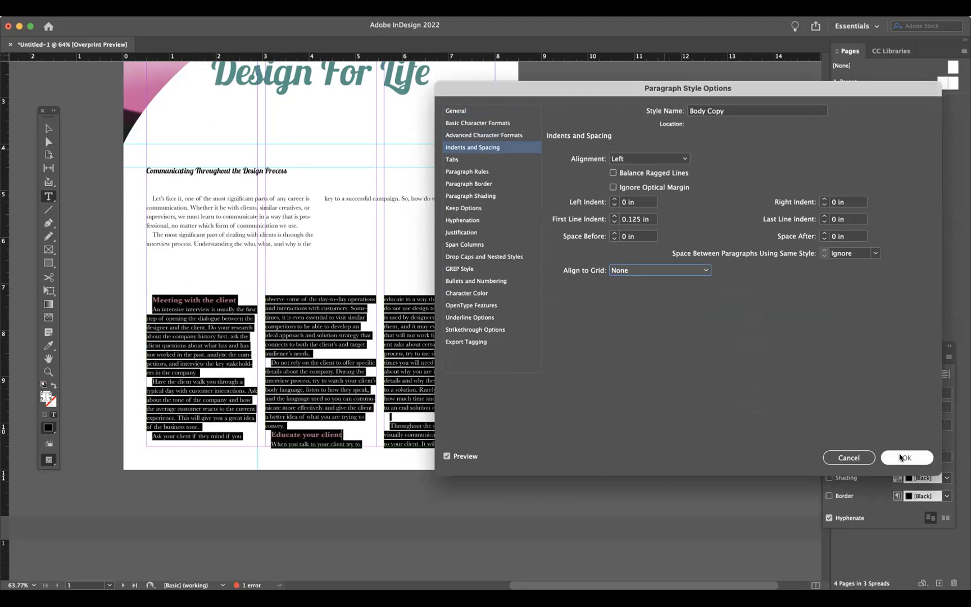
click(499, 135)
click(499, 123)
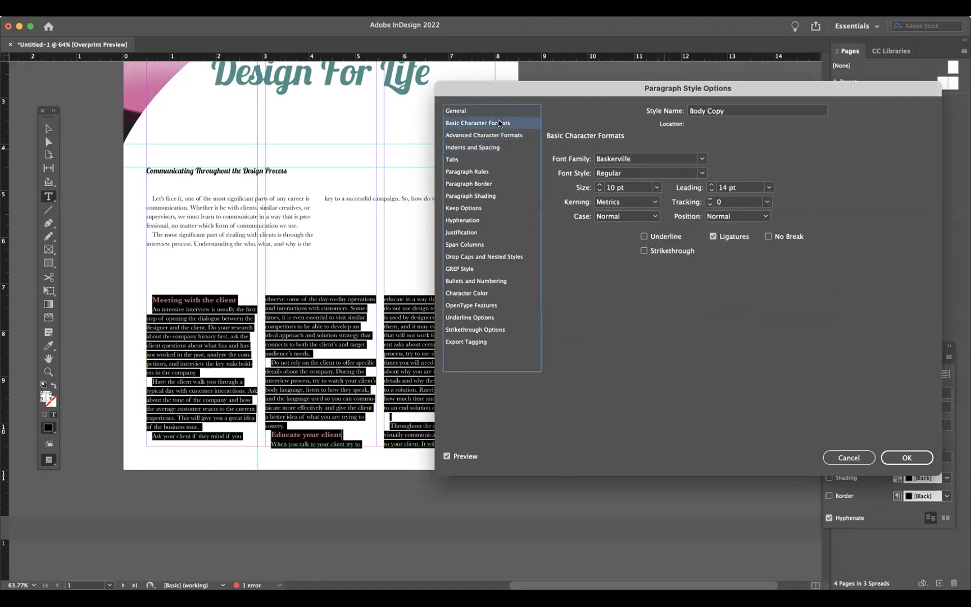
click(893, 458)
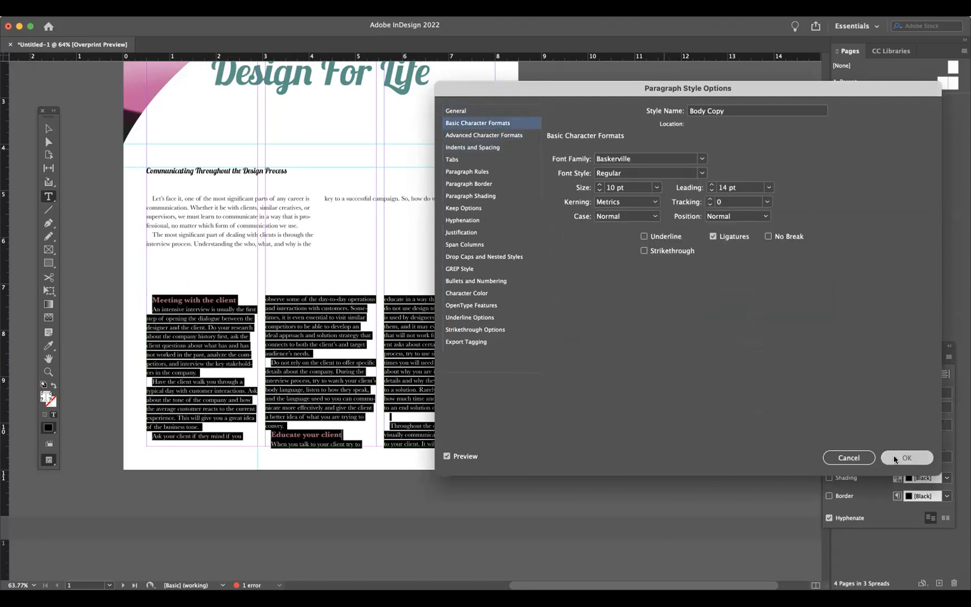
click(335, 333)
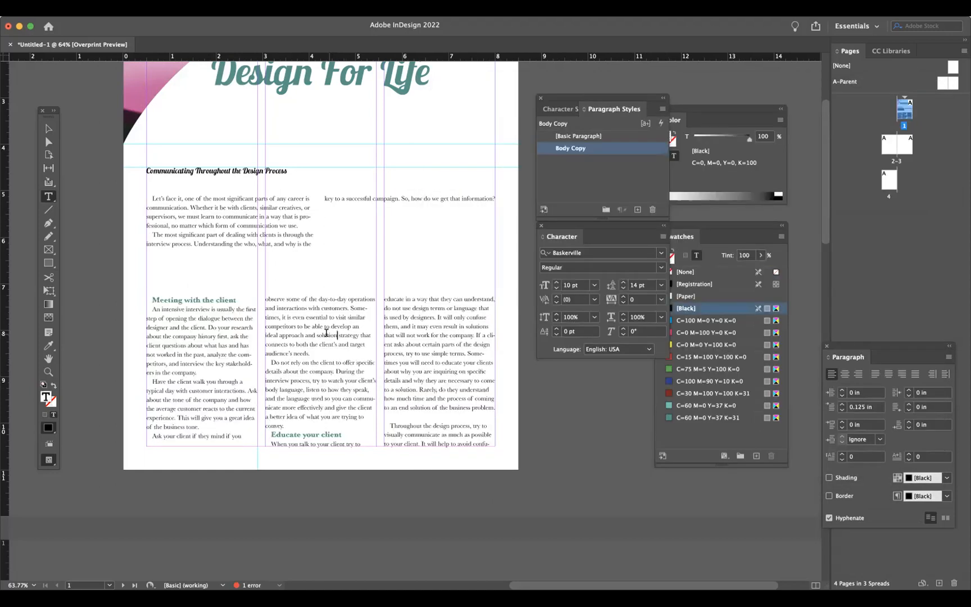
double_click(207, 215)
click(310, 241)
click(48, 129)
click(266, 343)
click(48, 196)
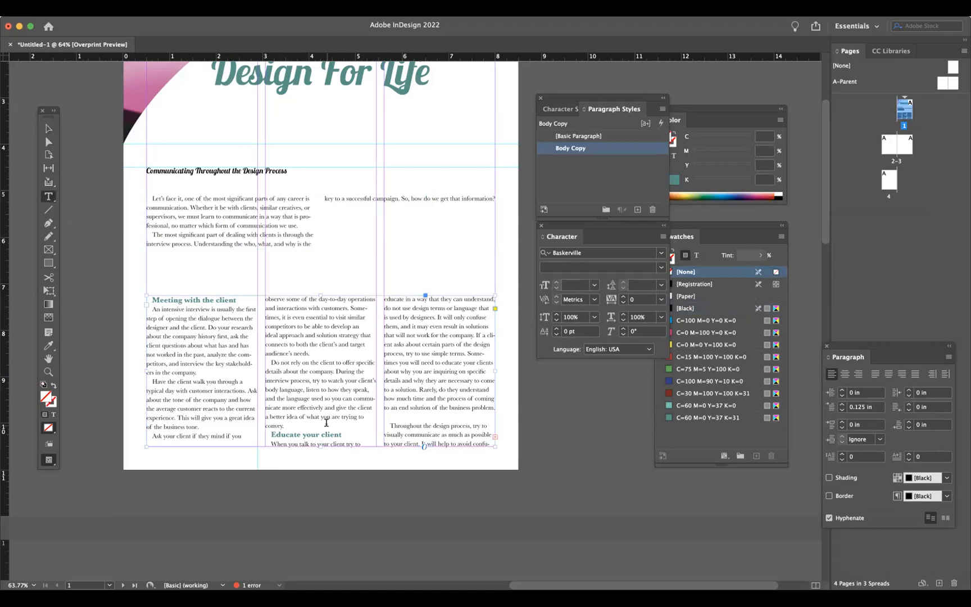
- Insert a blank paragraph before the 'Educate your client' subhead
click(290, 424)
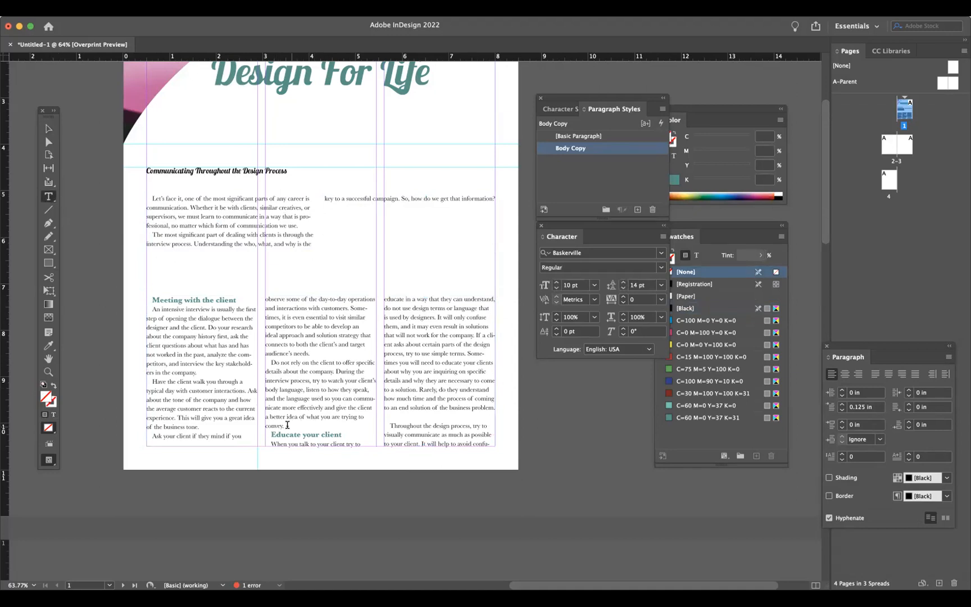
key(Down)
click(284, 424)
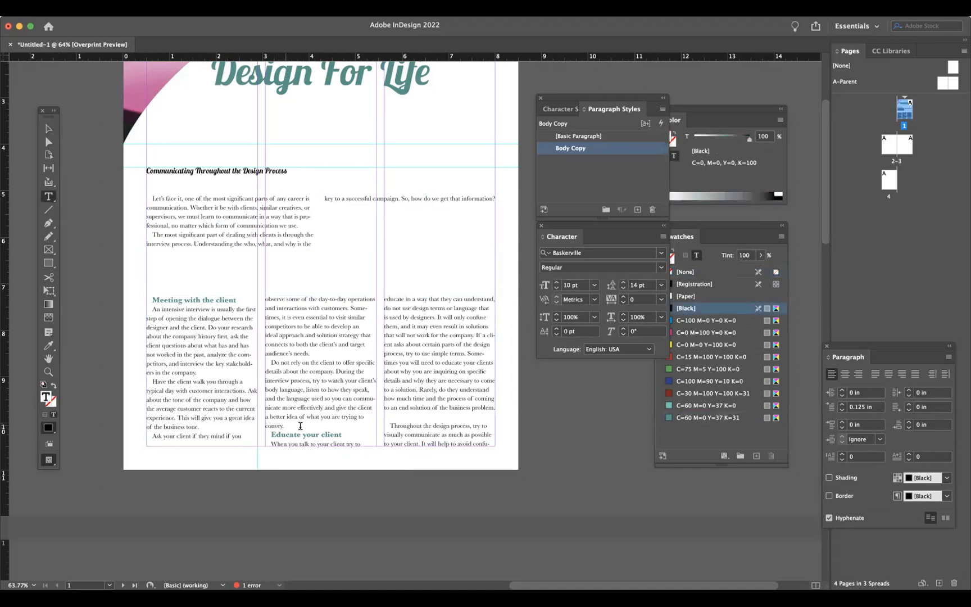
key(Return)
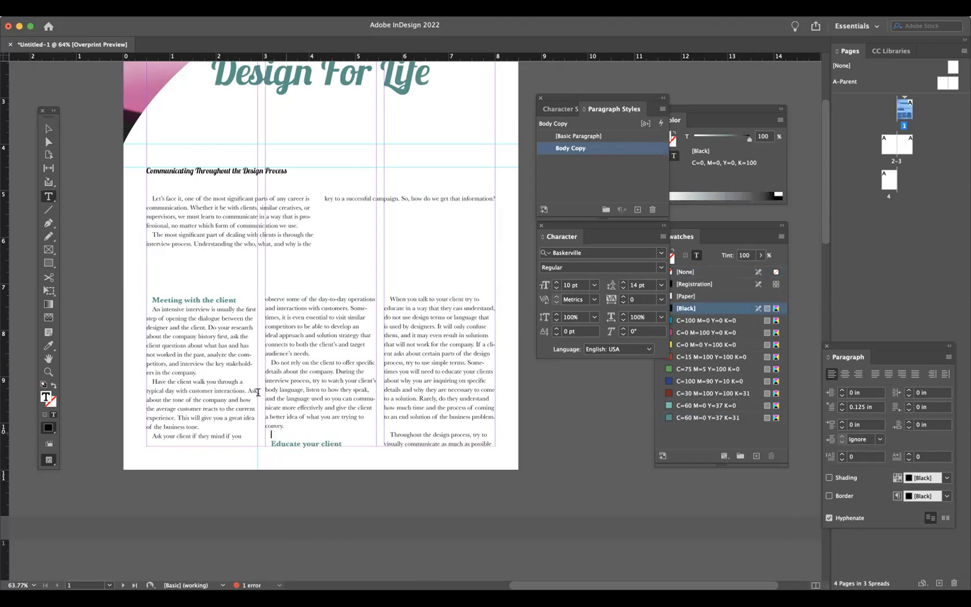
- Review the Subheads character style's settings across its categories and close without changes
scroll(159, 213, down, 3)
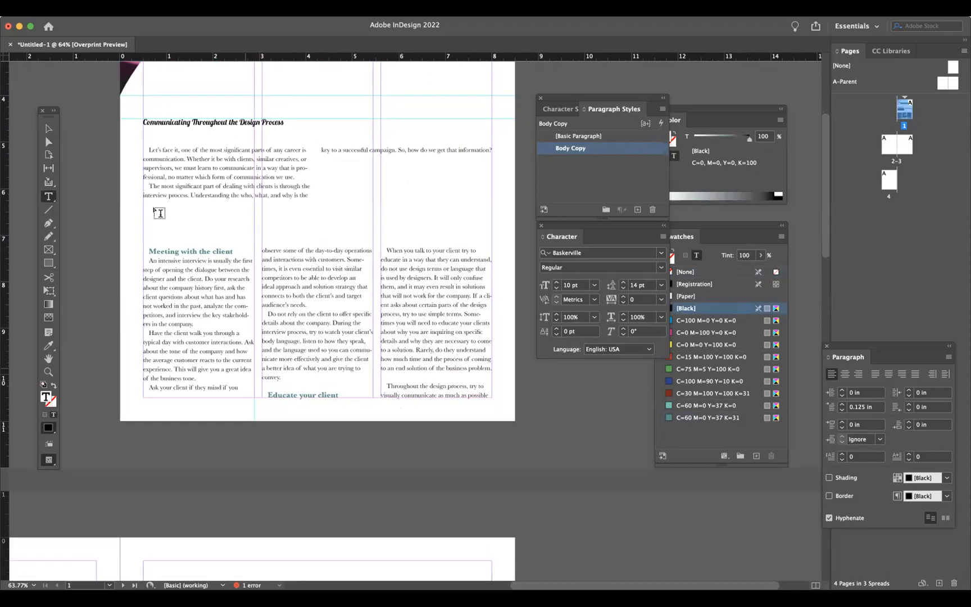
triple_click(172, 250)
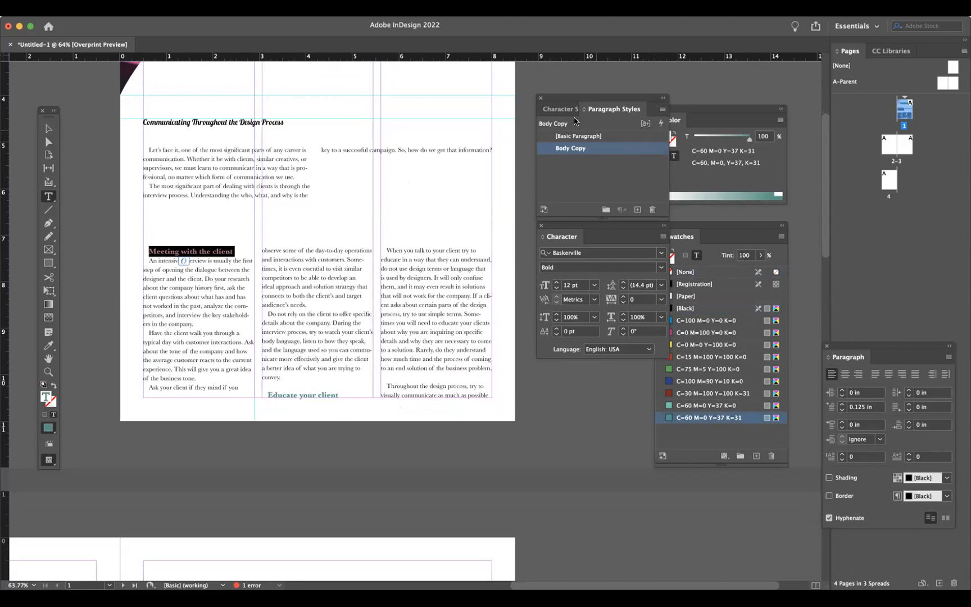
click(559, 109)
double_click(639, 152)
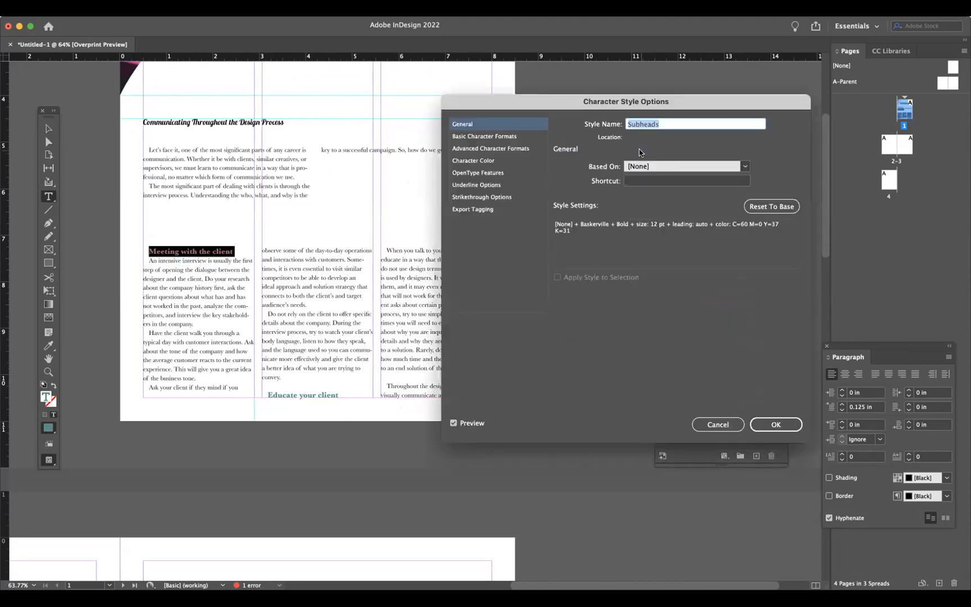
click(500, 139)
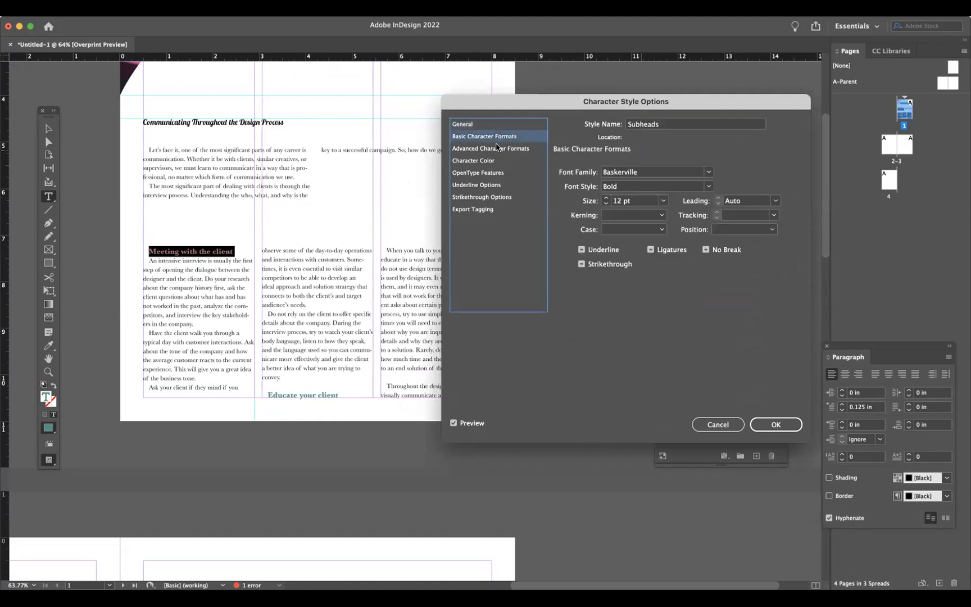
click(496, 147)
click(494, 161)
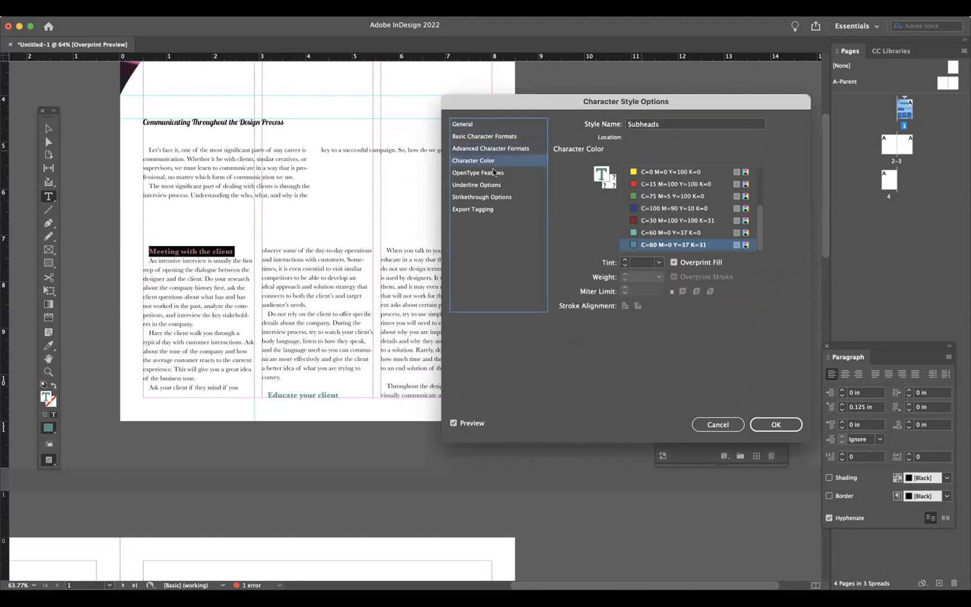
click(493, 172)
click(495, 185)
click(495, 198)
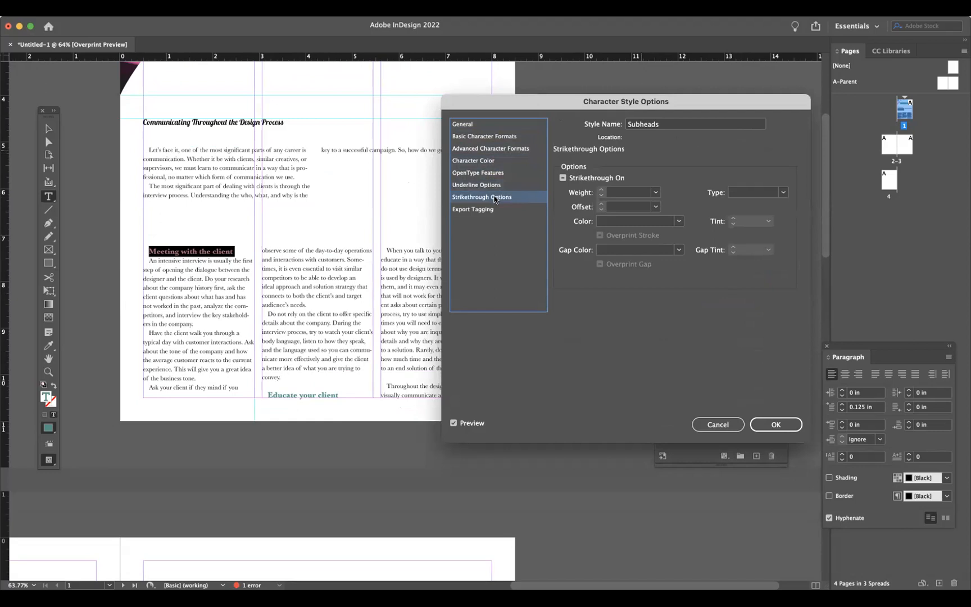
click(719, 424)
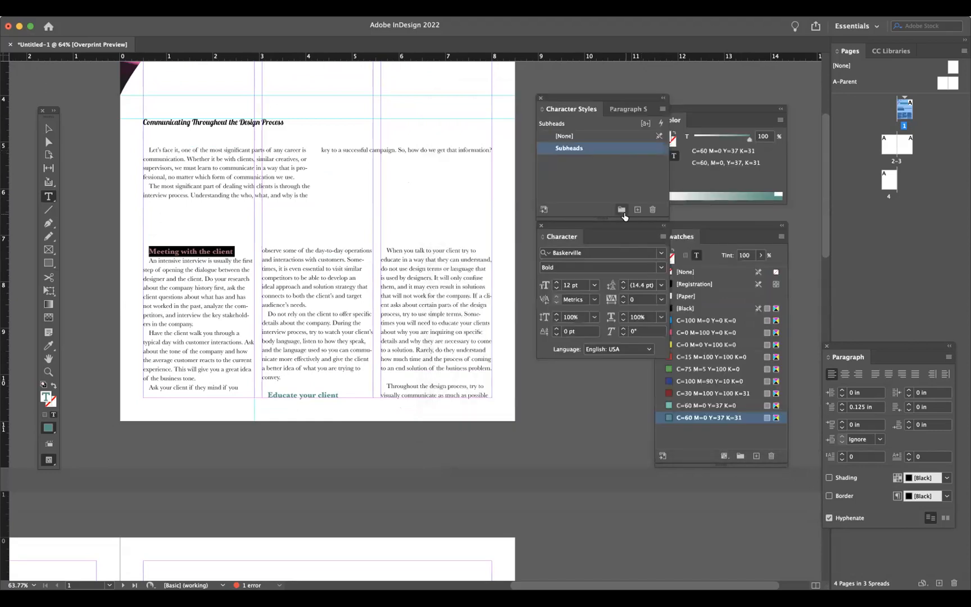
- Apply the Basic Paragraph style to the 'Meeting with the client' and 'Educate your client' subheads
click(625, 109)
click(599, 136)
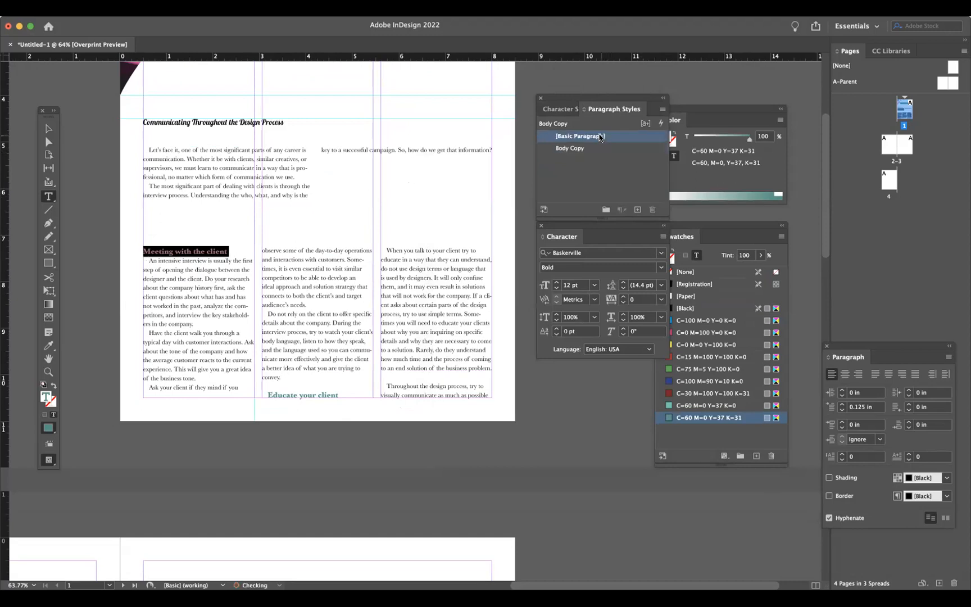
click(212, 343)
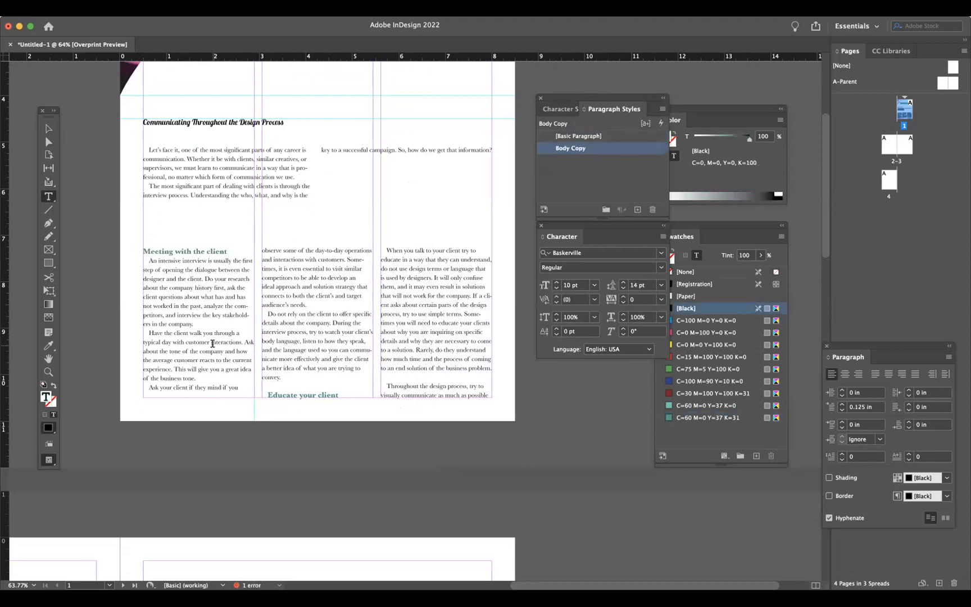
drag(345, 393, 265, 395)
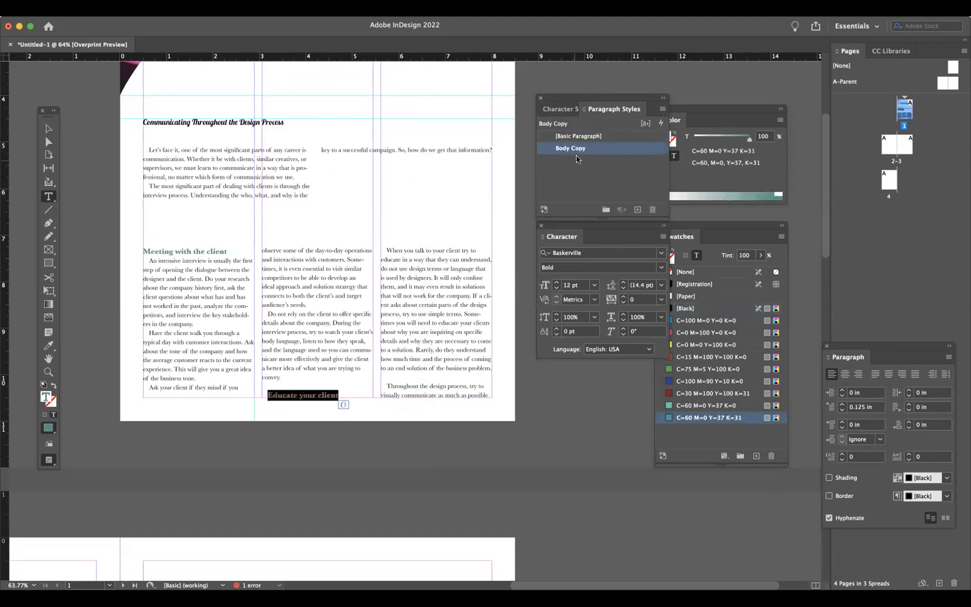
click(587, 136)
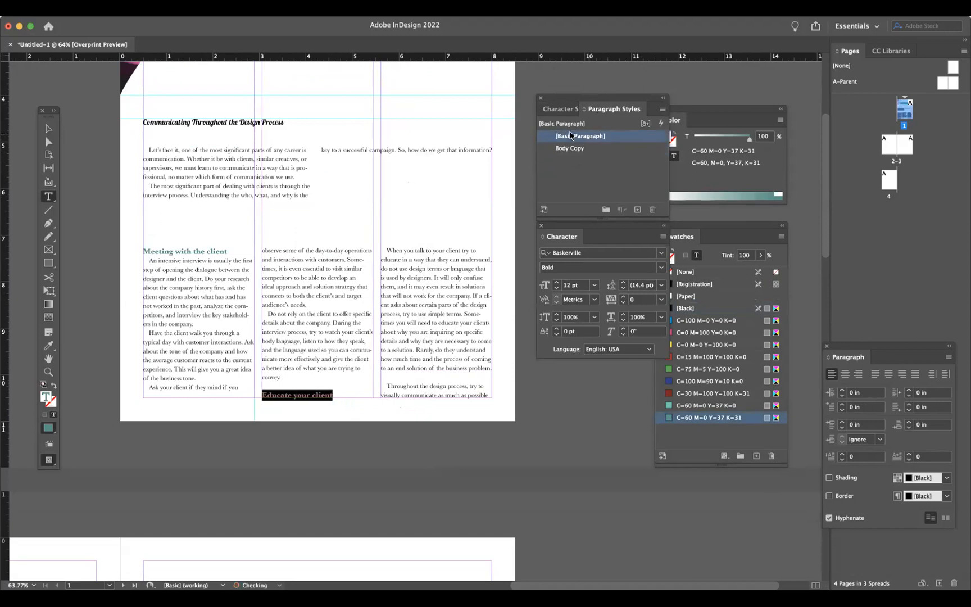
click(562, 110)
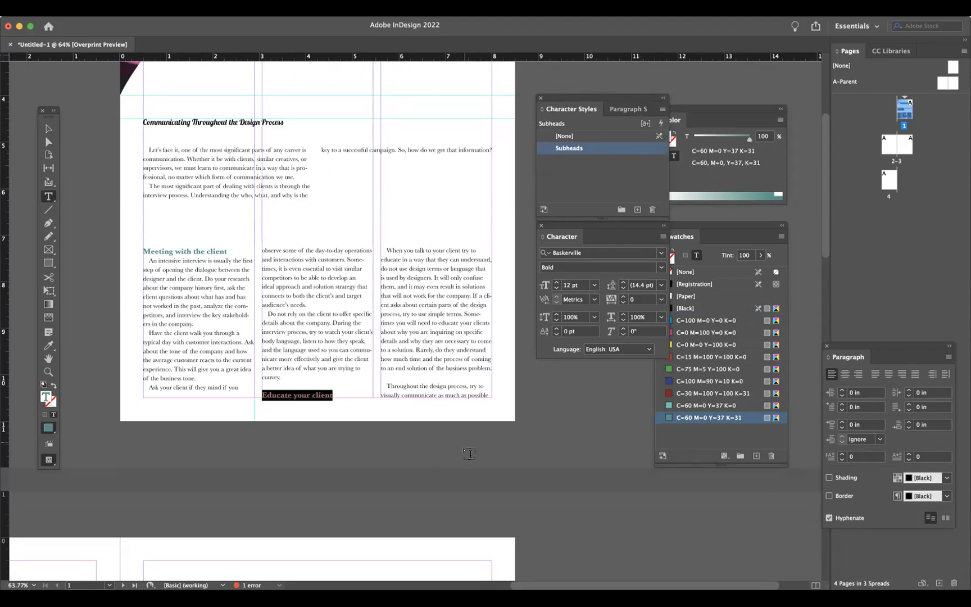
click(403, 349)
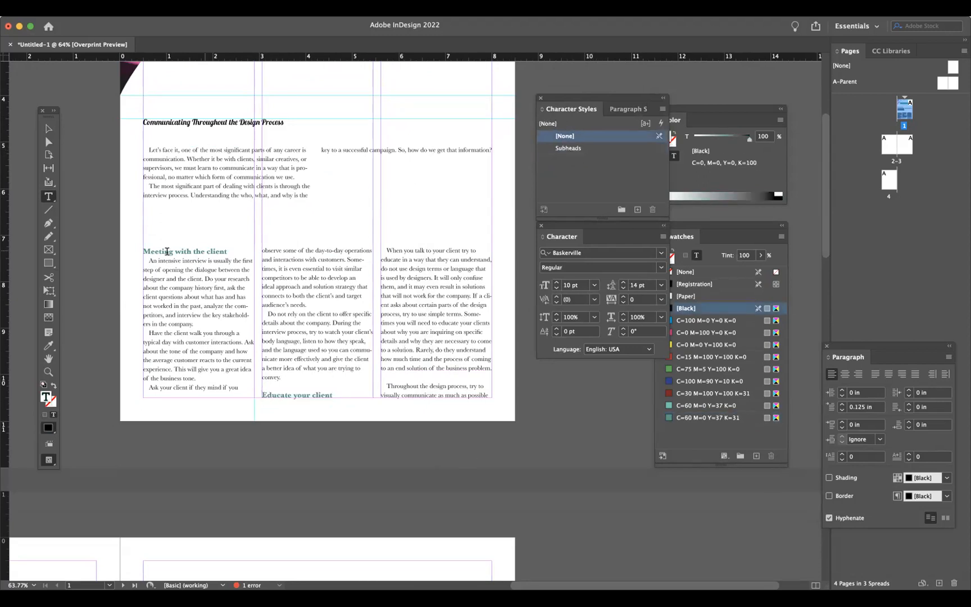
- Select all the intro story text and create and apply a new paragraph style named "Intro copy"
scroll(241, 358, up, 4)
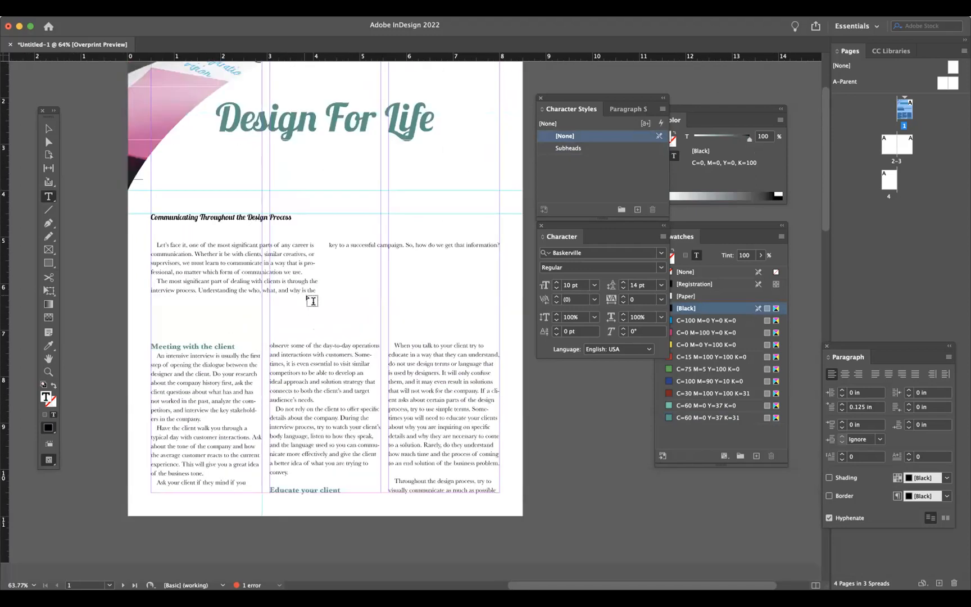
triple_click(258, 259)
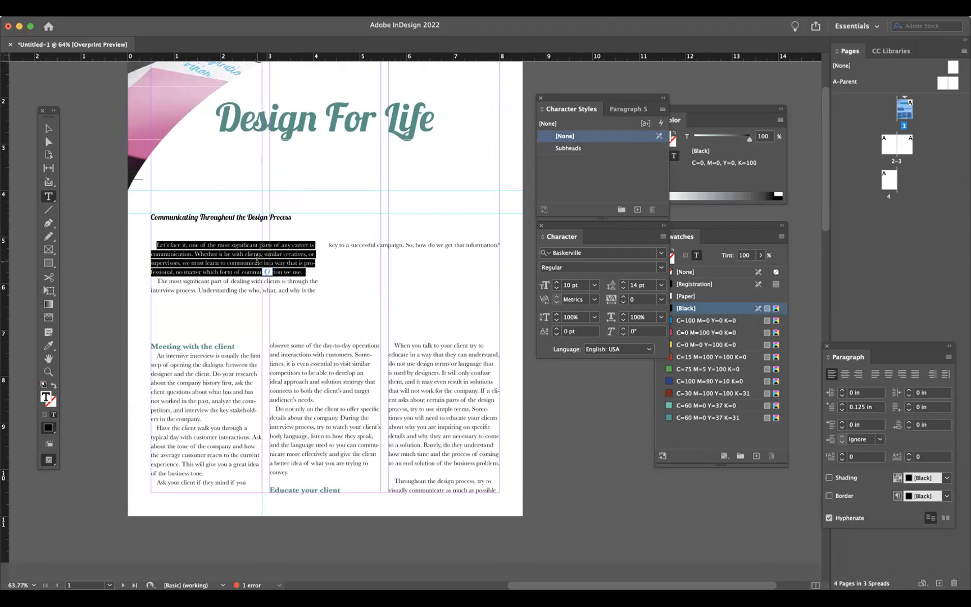
key(super+a)
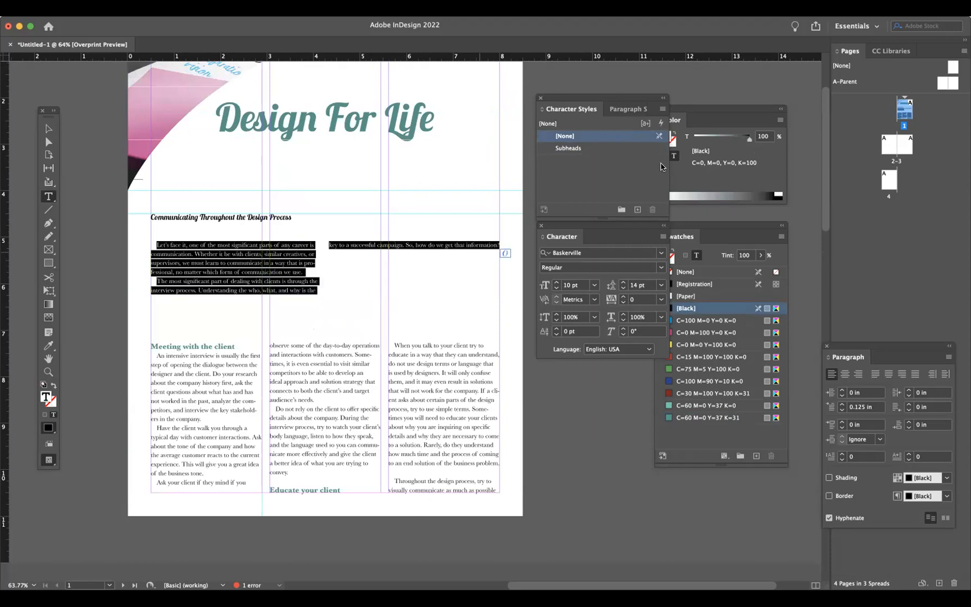
click(622, 110)
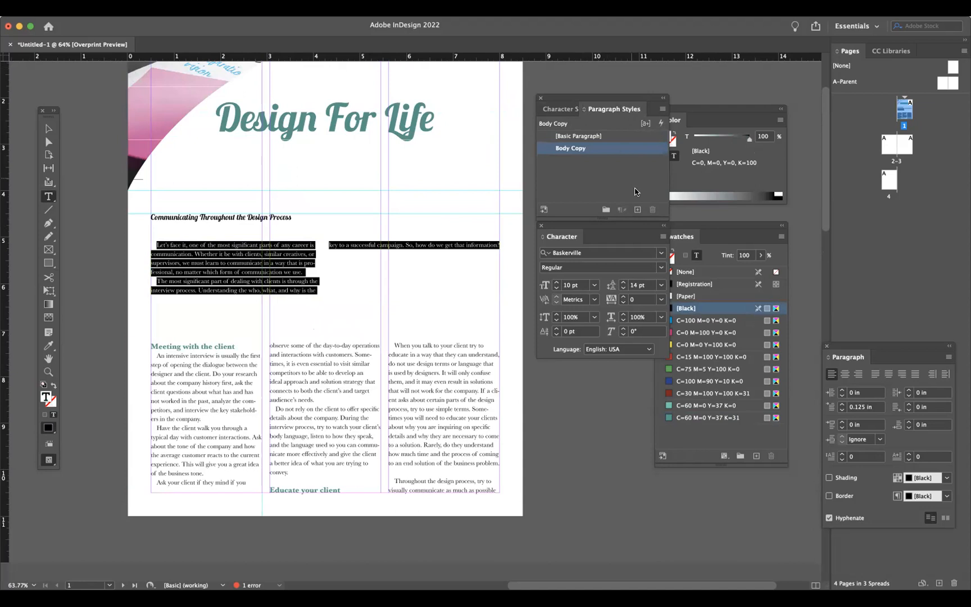
click(637, 210)
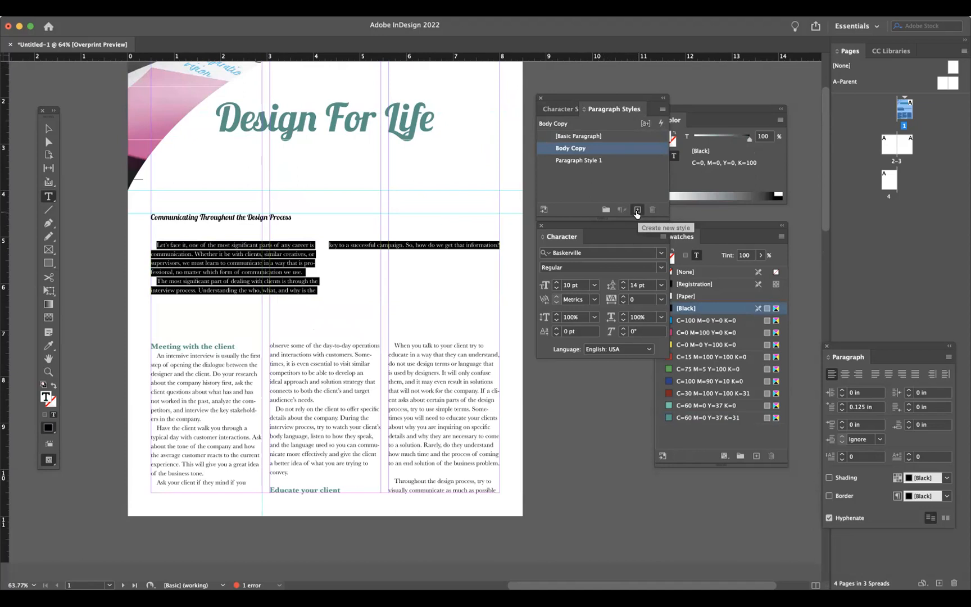
click(579, 161)
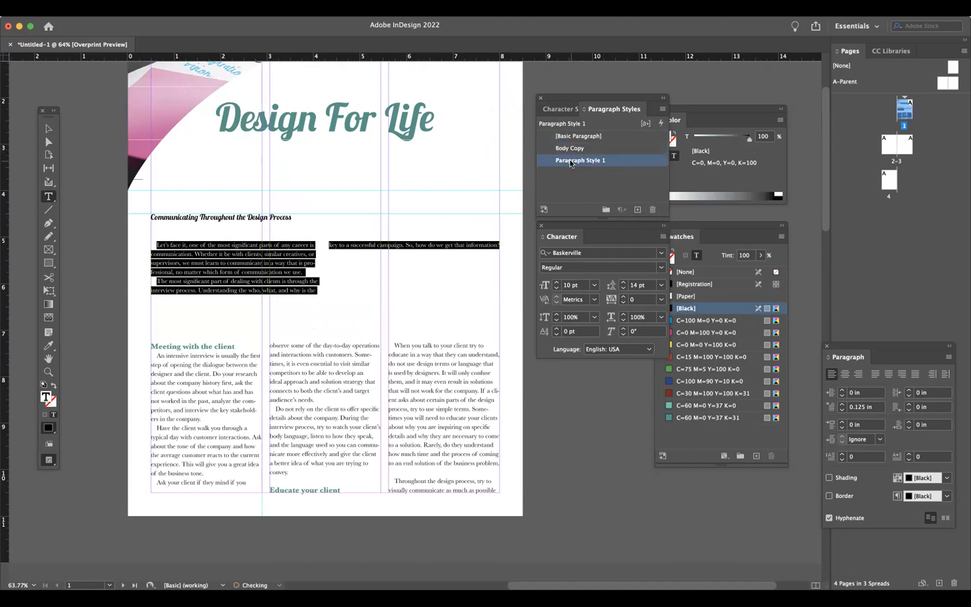
click(570, 162)
text(First)
key(BackSpace)
key(BackSpace)
key(BackSpace)
key(BackSpace)
text(Intro copy)
click(586, 180)
- Open the Intro copy style's options and set its font size to 14 pt with Auto leading
double_click(633, 161)
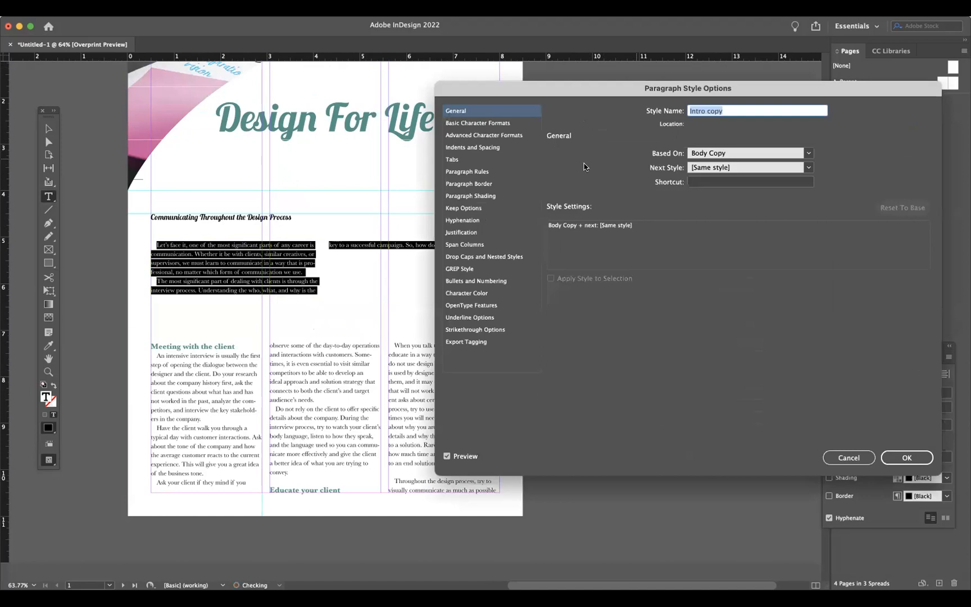
click(480, 122)
click(598, 185)
click(599, 184)
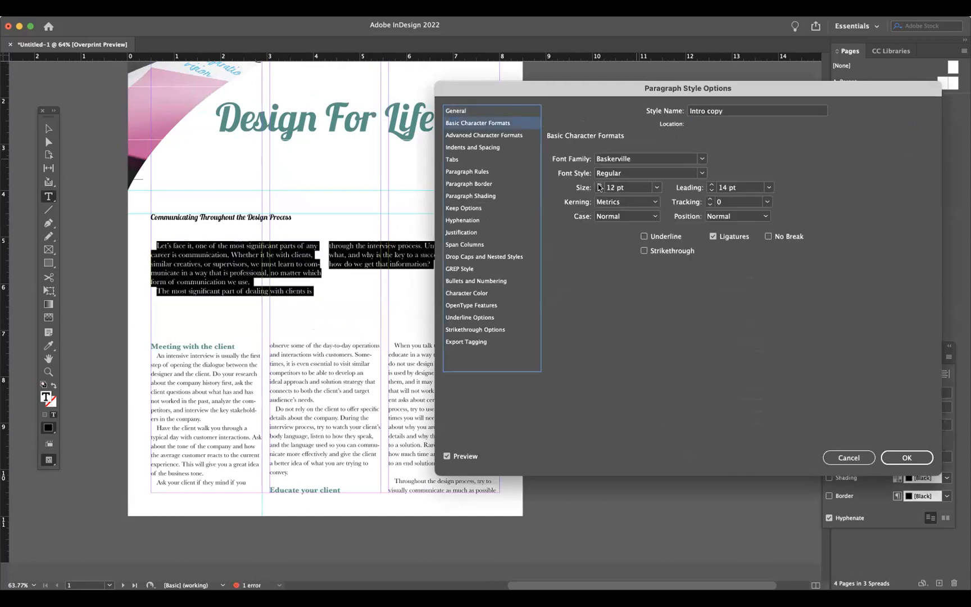
click(598, 184)
click(599, 184)
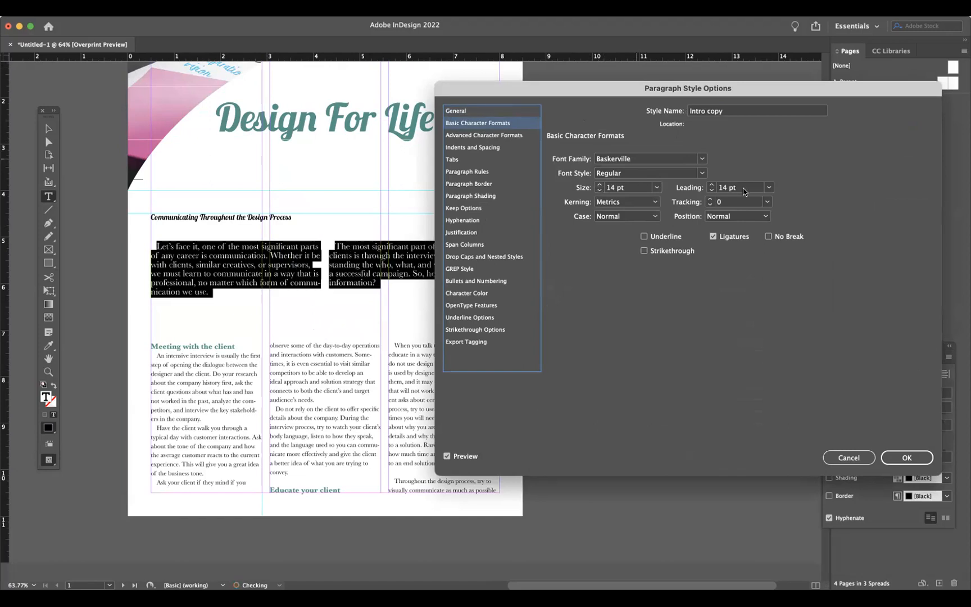
click(768, 187)
click(736, 199)
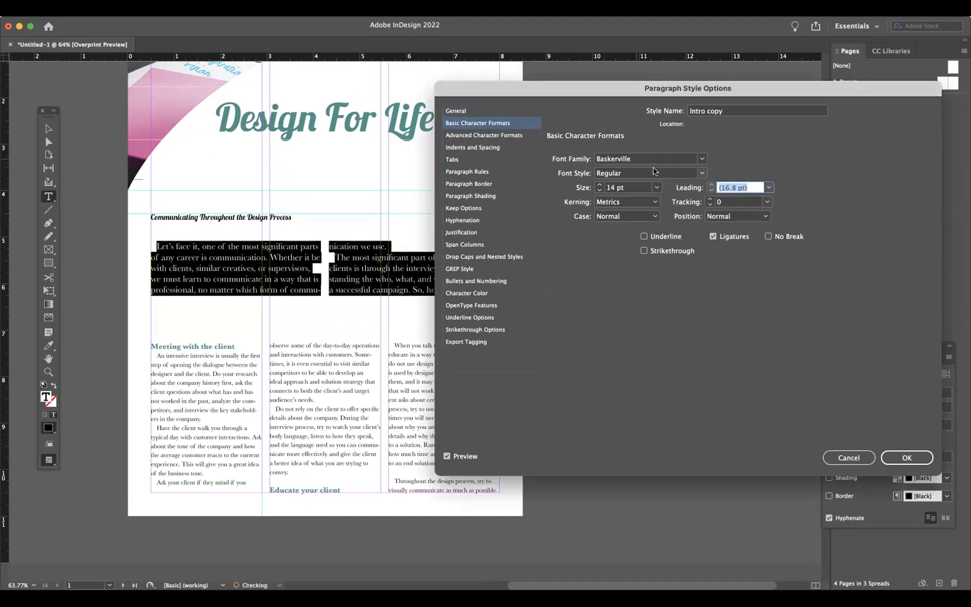
- Try DIN, DIN Condensed, Futura and Avenir Next Medium as the Intro copy style's font family
click(701, 158)
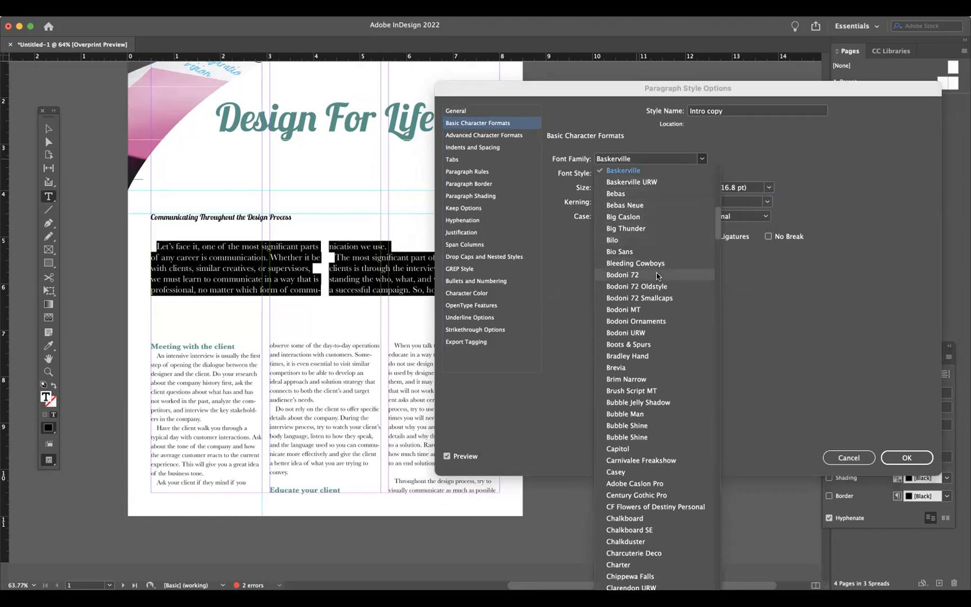
scroll(656, 272, down, 5)
scroll(656, 274, down, 6)
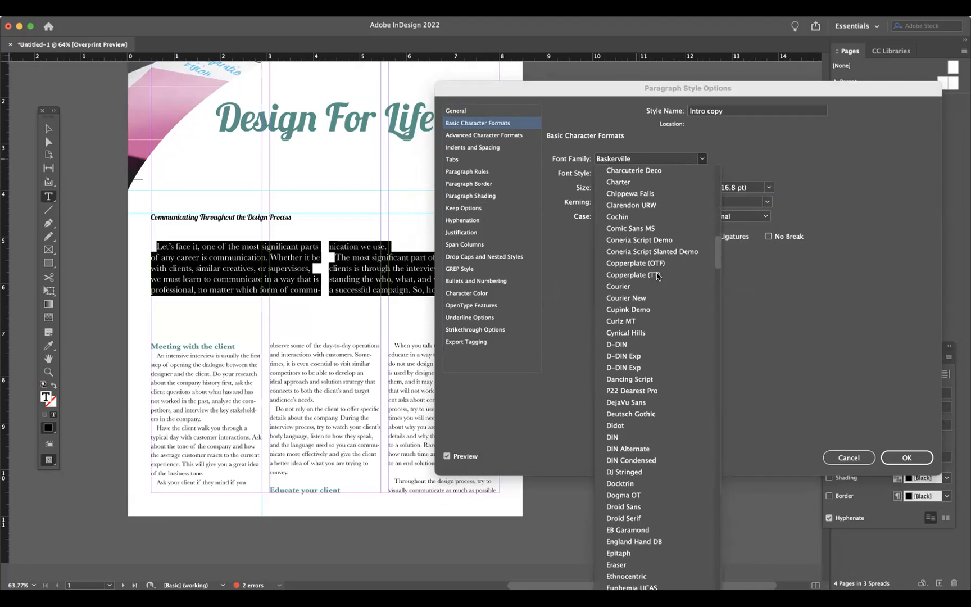
click(645, 436)
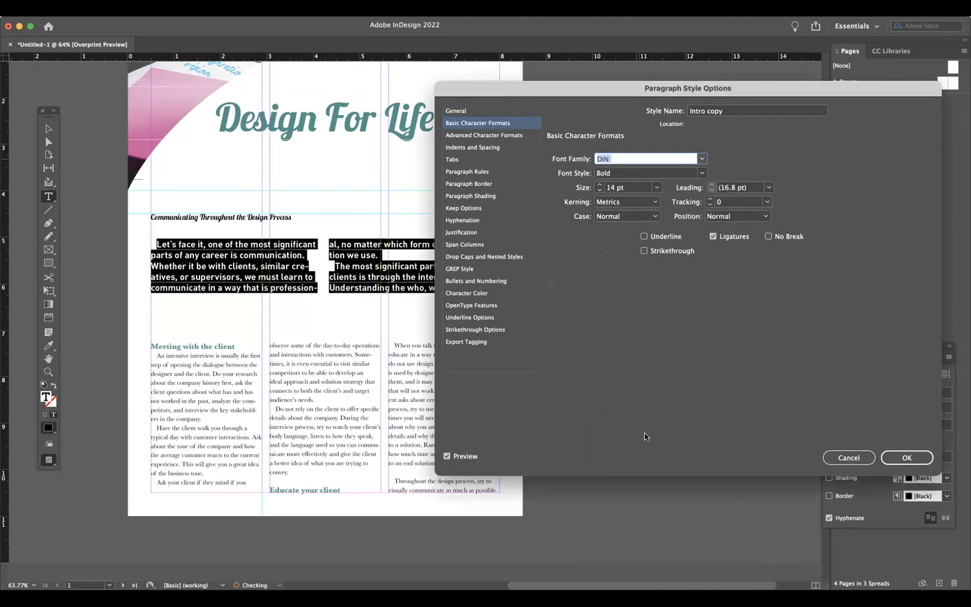
click(701, 159)
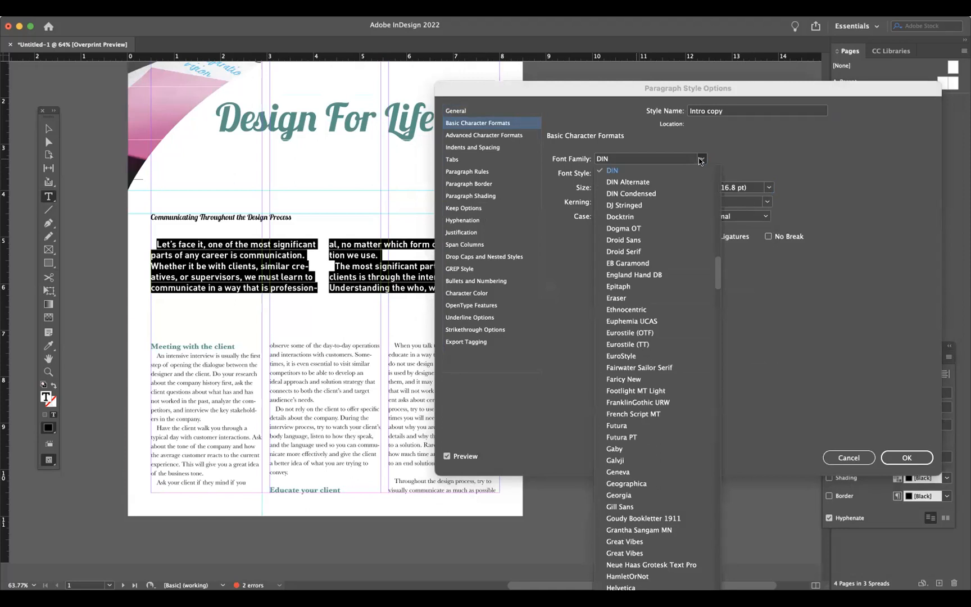
click(690, 193)
click(702, 159)
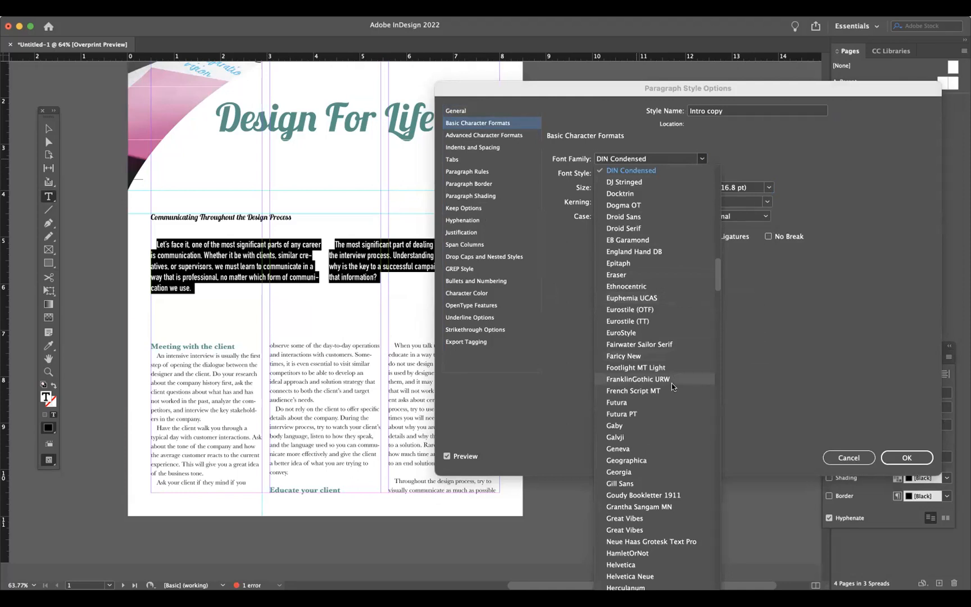
click(670, 399)
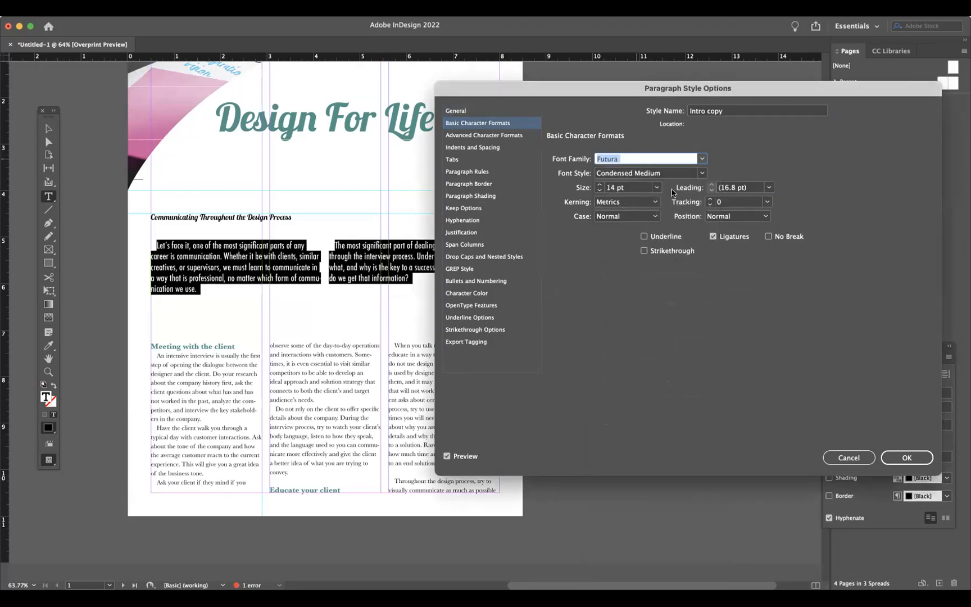
click(701, 172)
click(727, 157)
click(701, 160)
scroll(688, 391, down, 5)
scroll(689, 391, down, 2)
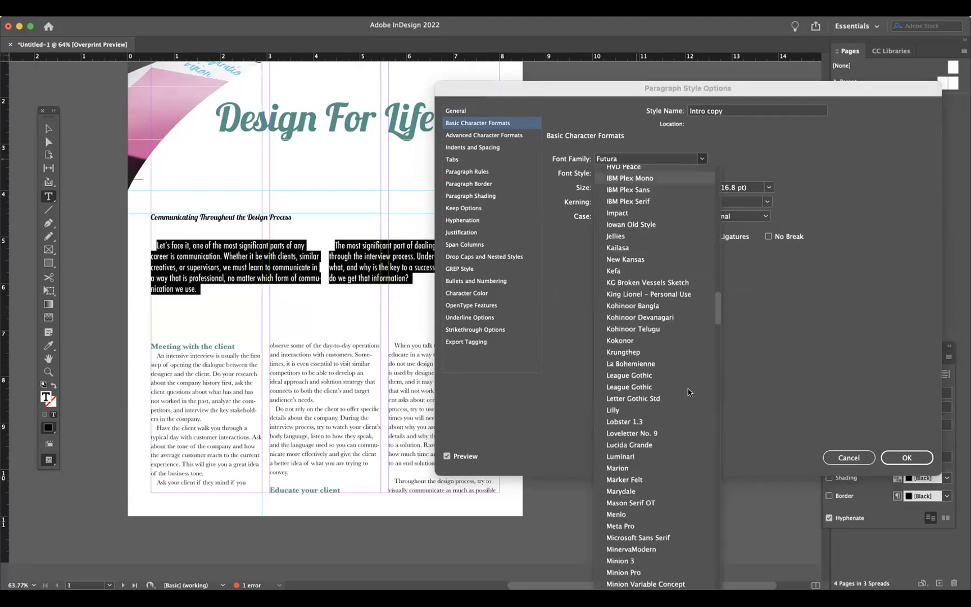
scroll(658, 275, down, 2)
scroll(658, 278, up, 10)
scroll(658, 276, up, 5)
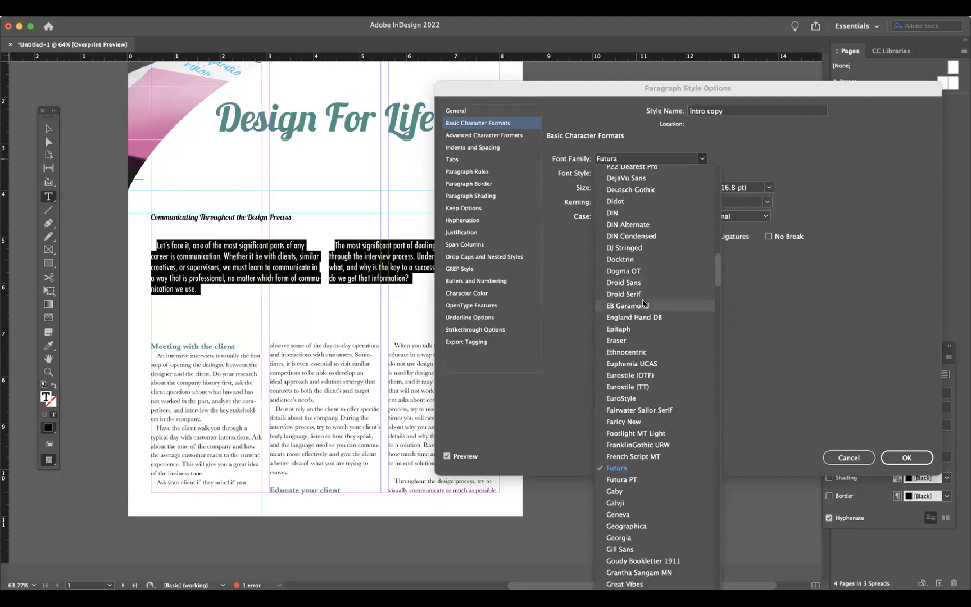
scroll(639, 250, up, 10)
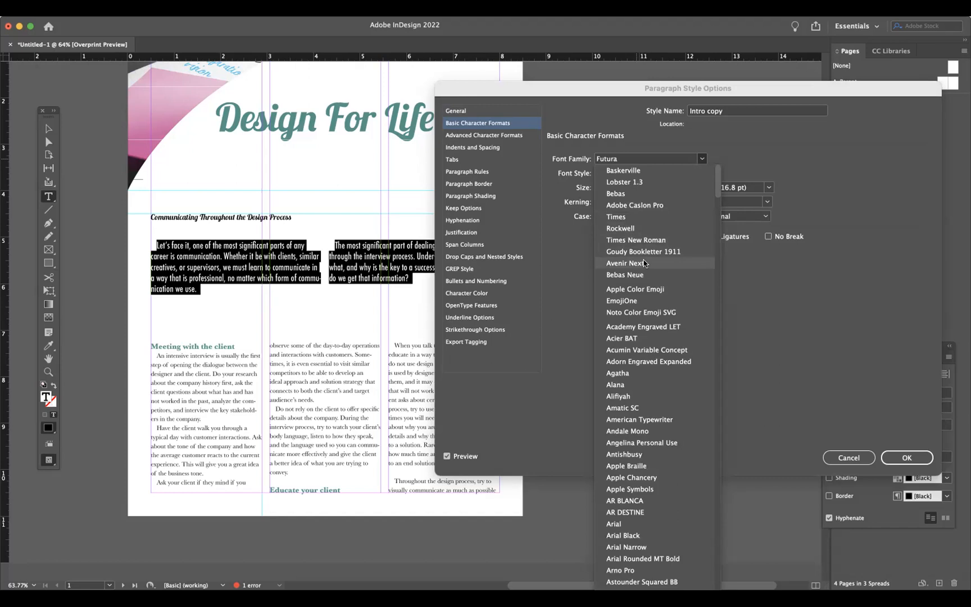
click(644, 263)
click(700, 174)
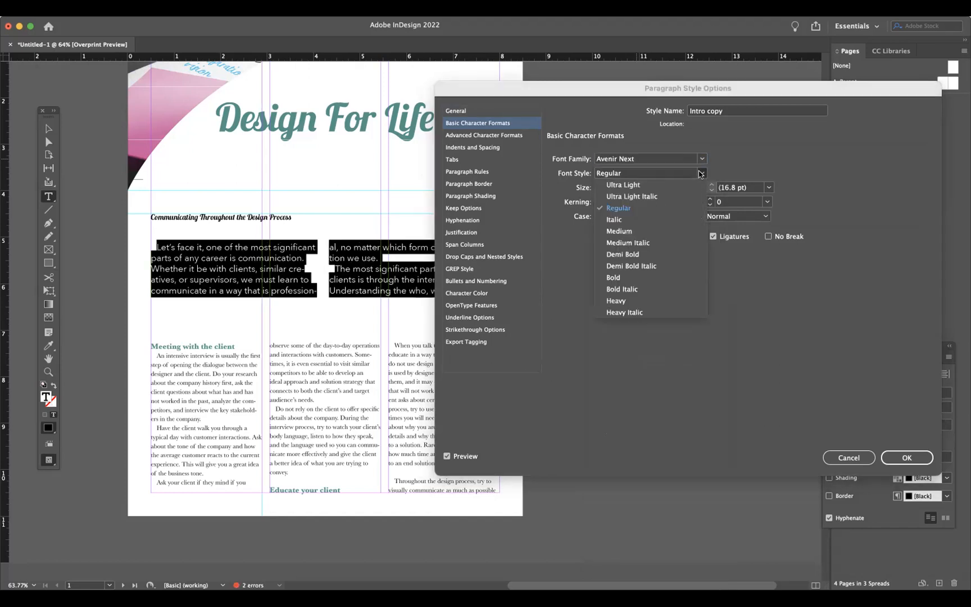
click(628, 230)
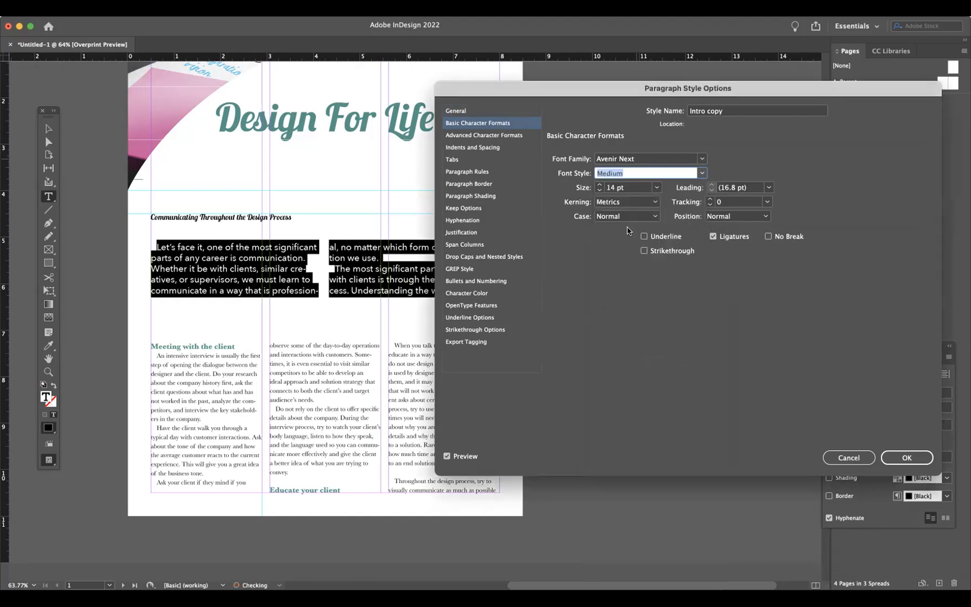
- Set the Intro copy style's font to Gill Sans Regular with 18 pt leading and confirm
click(701, 158)
scroll(684, 187, up, 2)
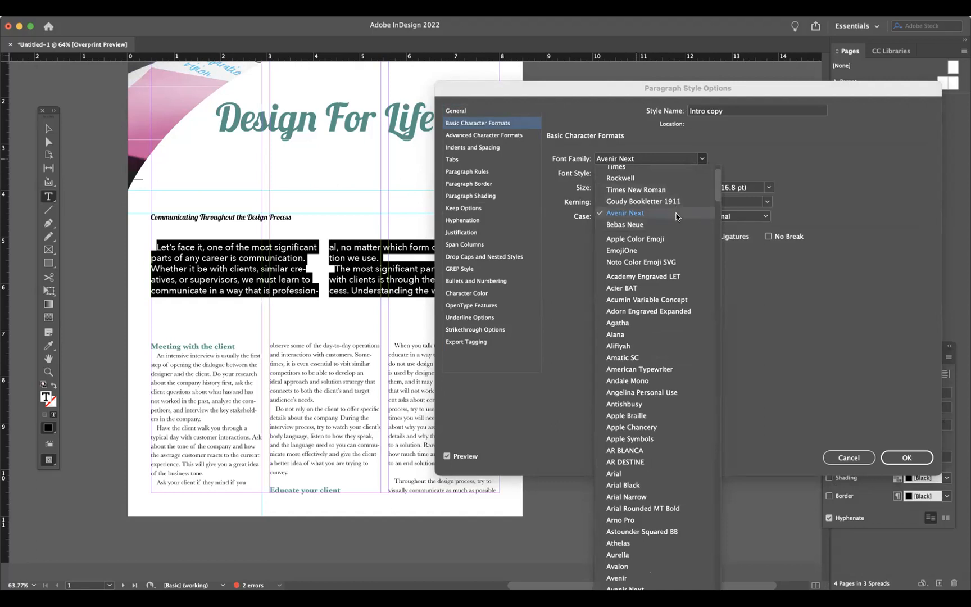
scroll(677, 216, down, 20)
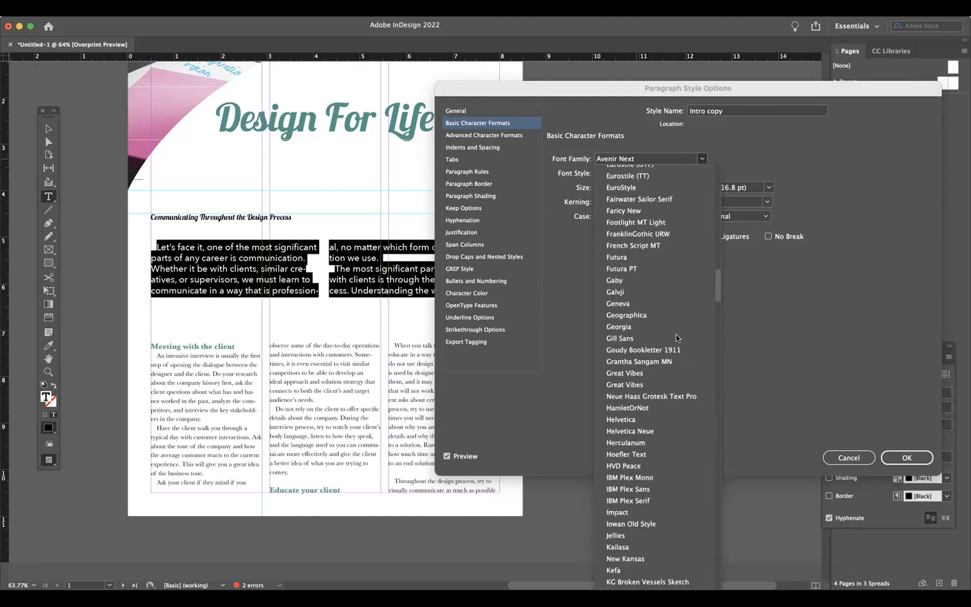
click(660, 338)
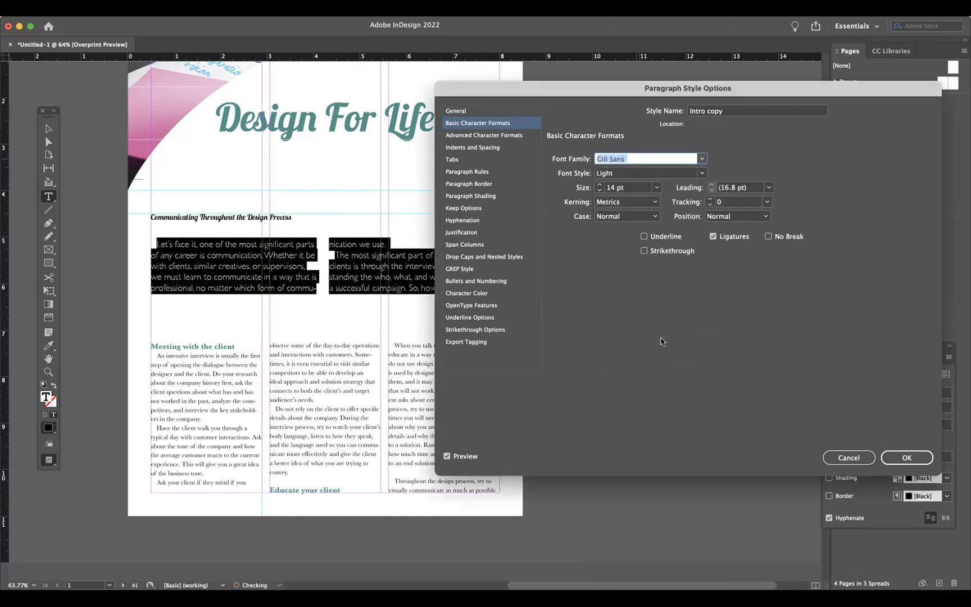
click(702, 173)
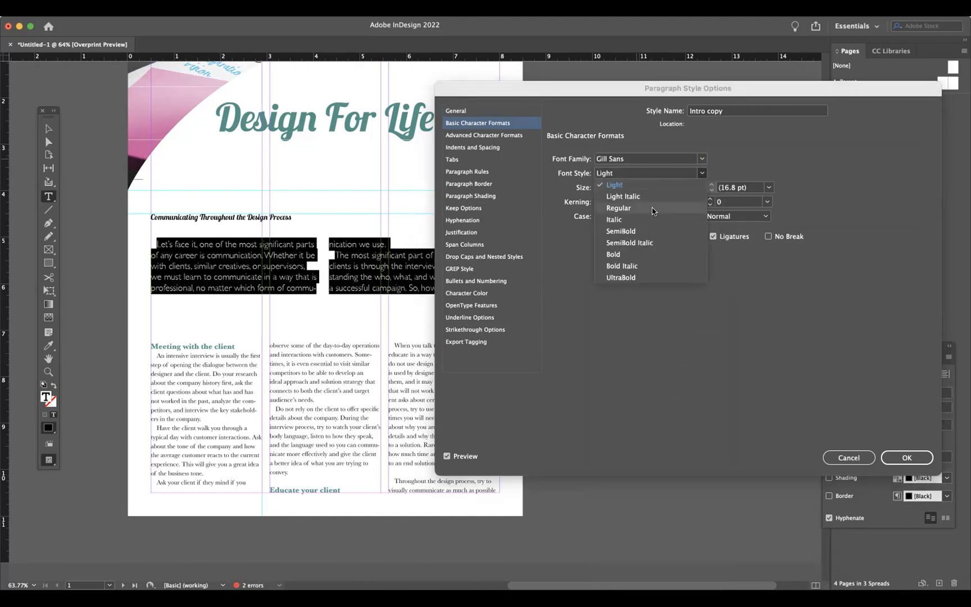
click(653, 208)
click(701, 173)
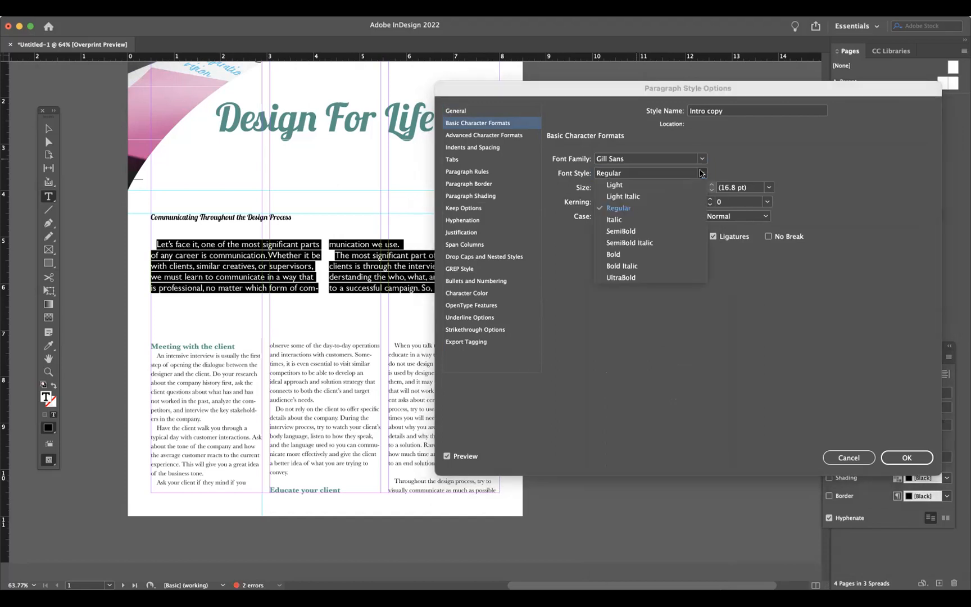
click(701, 173)
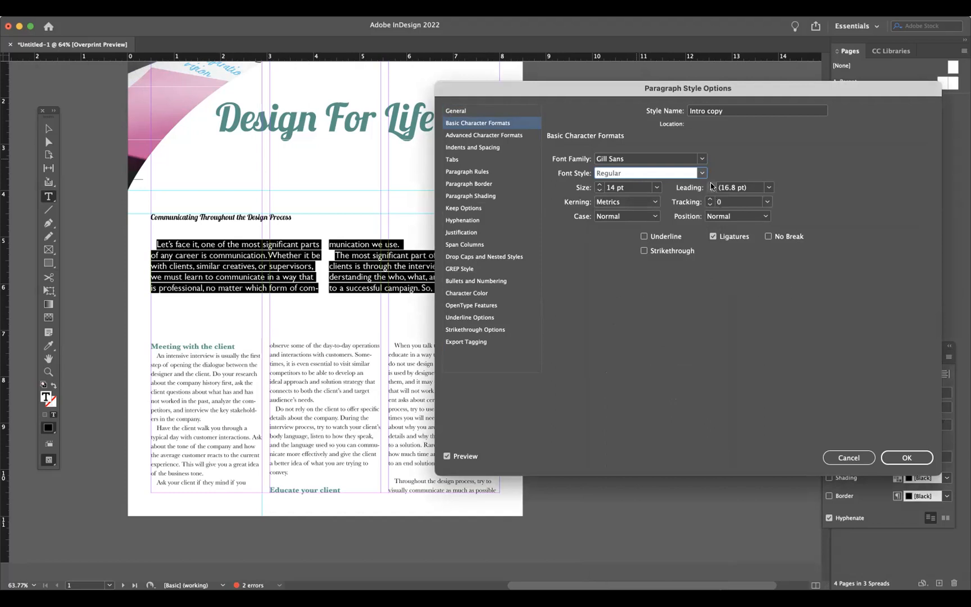
click(768, 187)
click(736, 291)
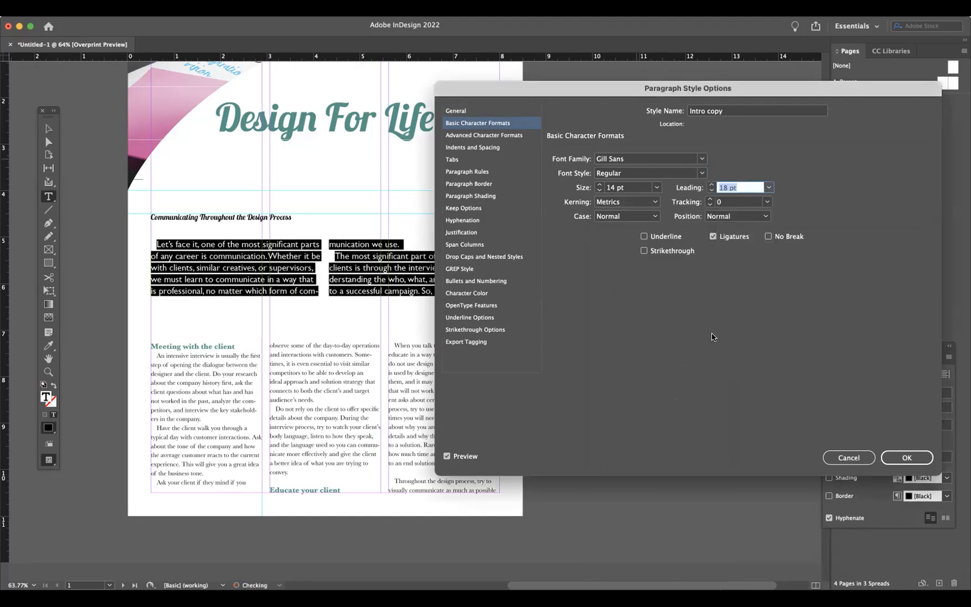
click(906, 457)
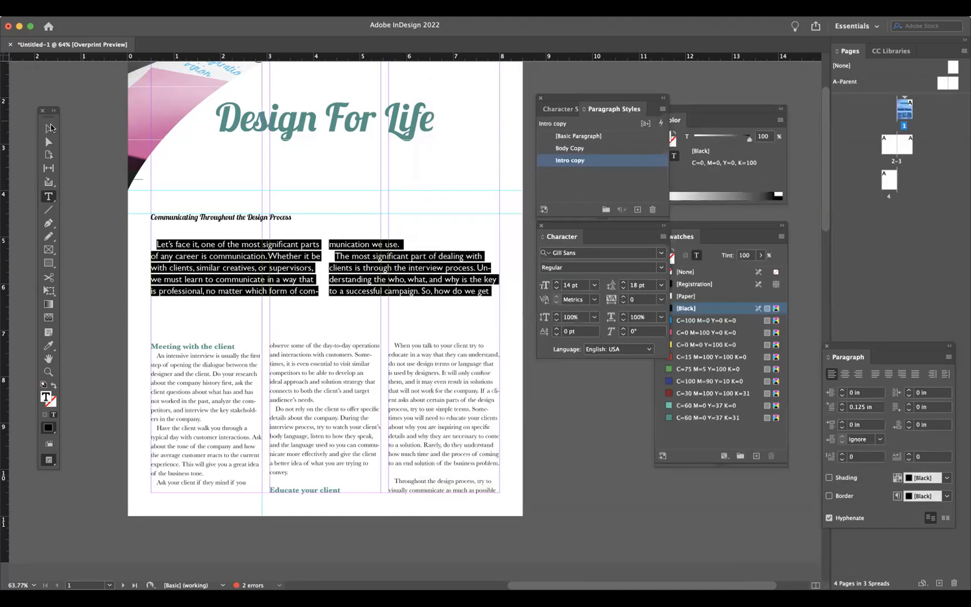
- Set the Intro copy style's First Line Indent to 0 in
double_click(653, 162)
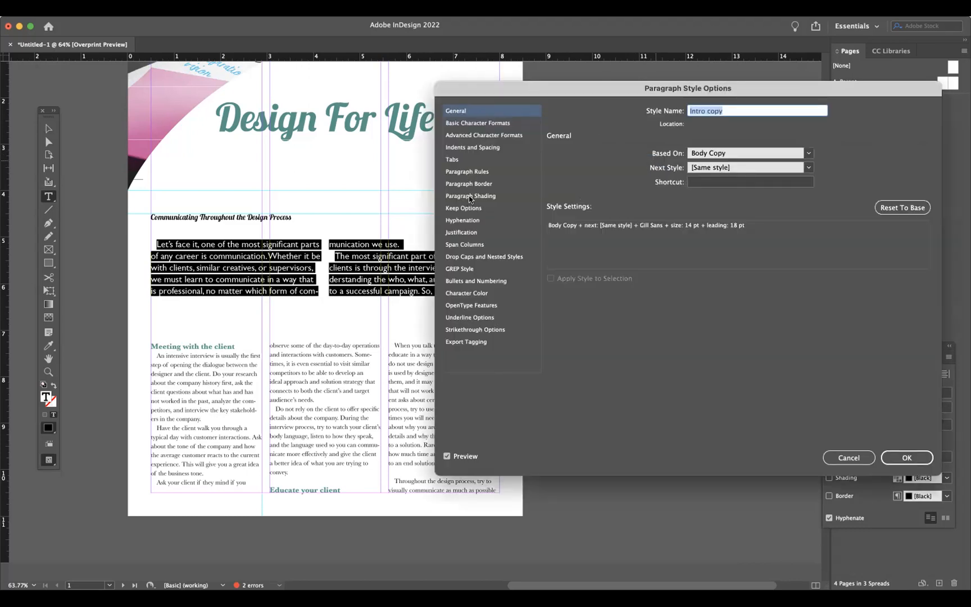
click(476, 147)
click(613, 223)
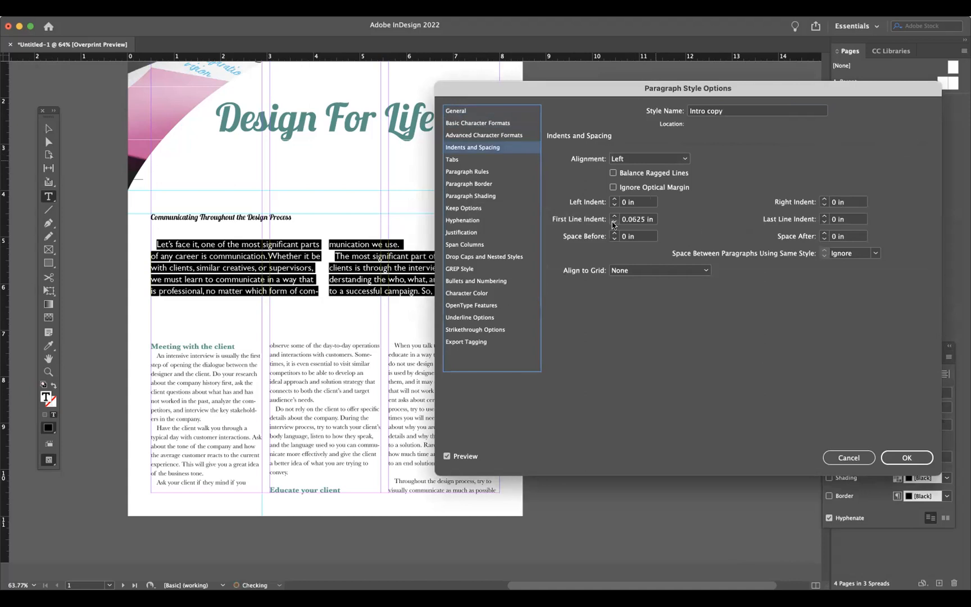
click(613, 223)
click(906, 457)
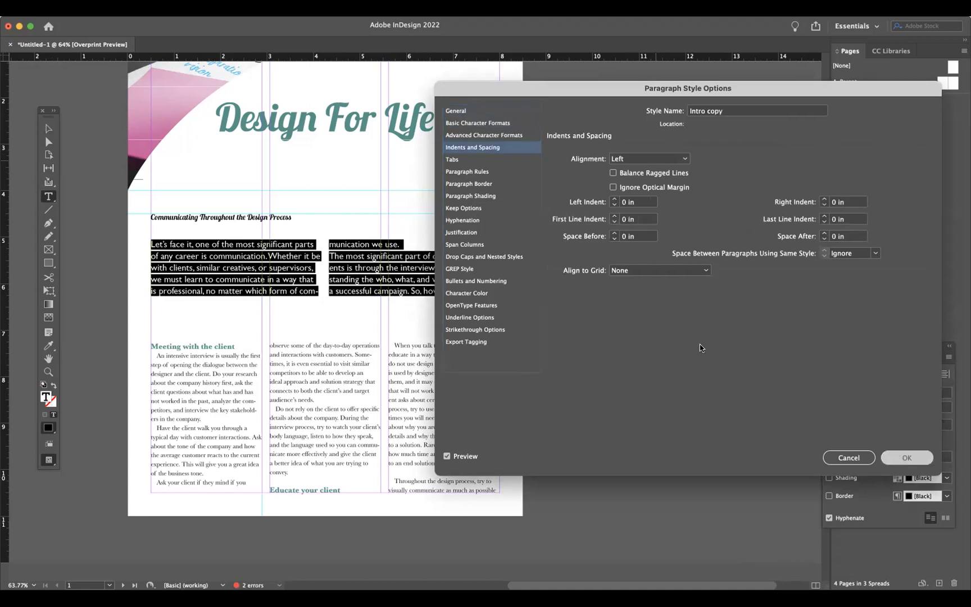
- Move the intro text frame's bottom and top edges down so it sits lower beneath the section heading
click(48, 128)
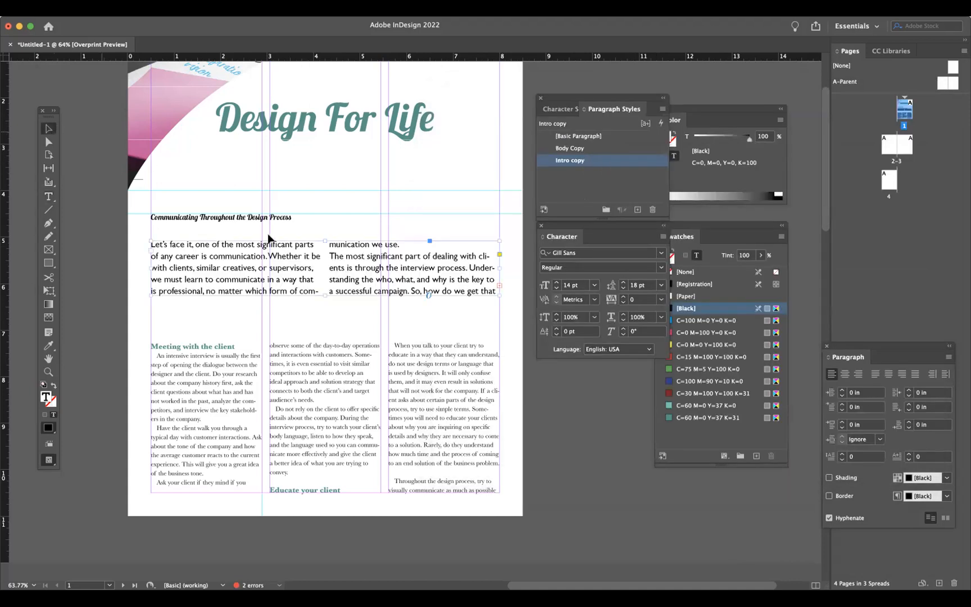
drag(325, 295, 324, 316)
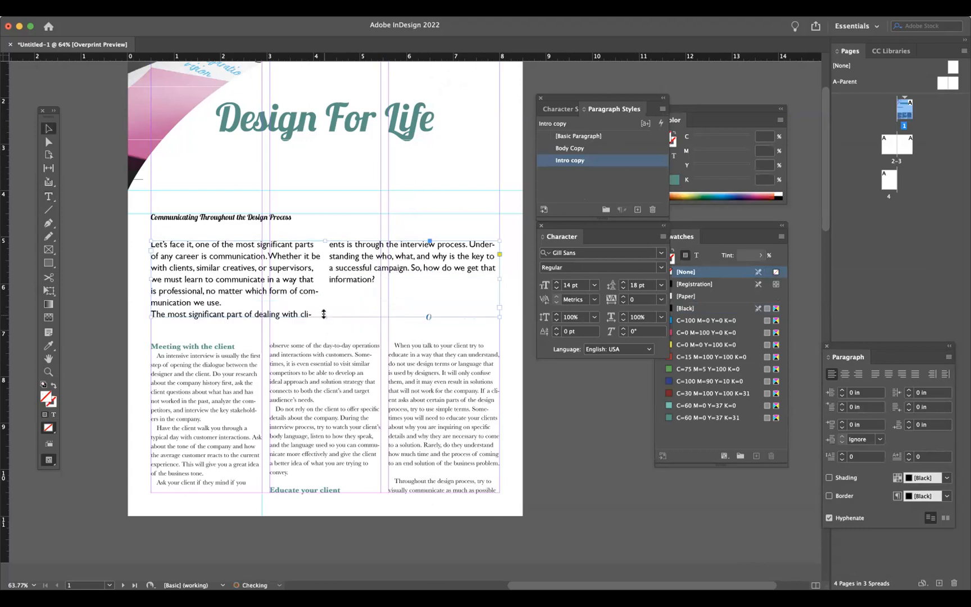
drag(325, 241, 325, 271)
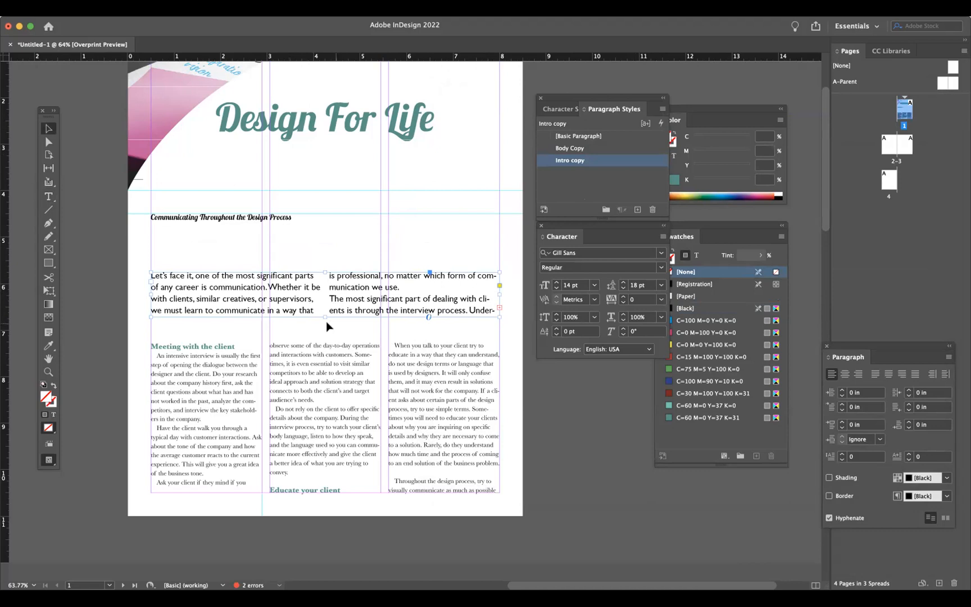
- Resize the intro text frame by moving its bottom and top edges up slightly
mouse_move(322, 316)
mouse_down()
mouse_move(322, 327)
mouse_move(313, 301)
mouse_up()
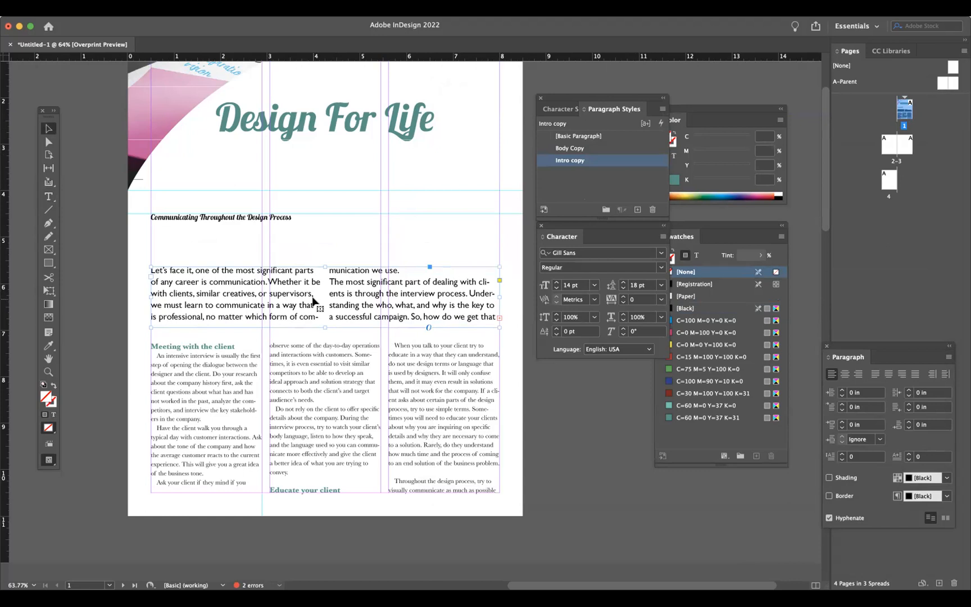
drag(324, 266, 324, 258)
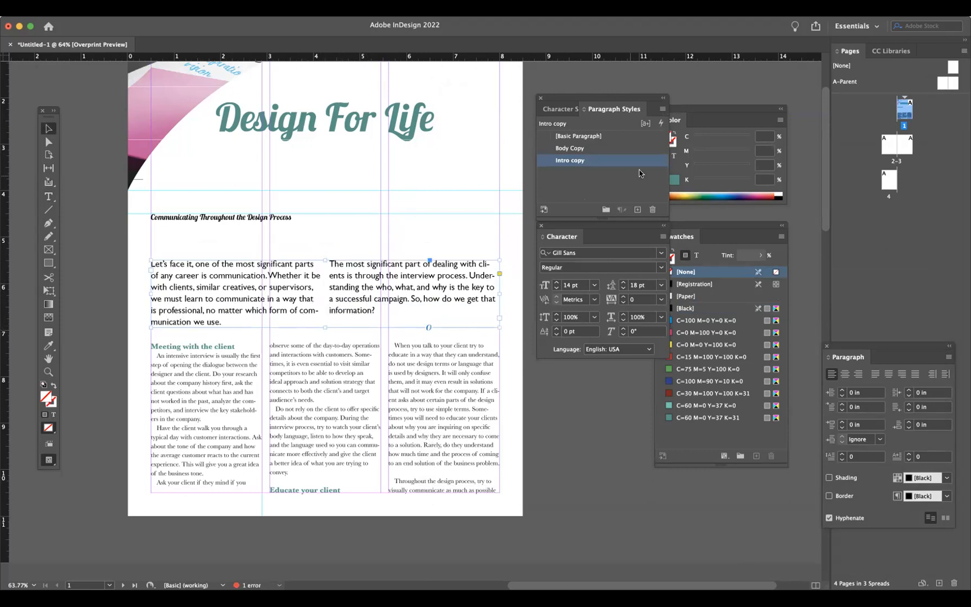
- Set the Intro copy paragraph style's font size to 13 pt and confirm
double_click(654, 165)
click(473, 124)
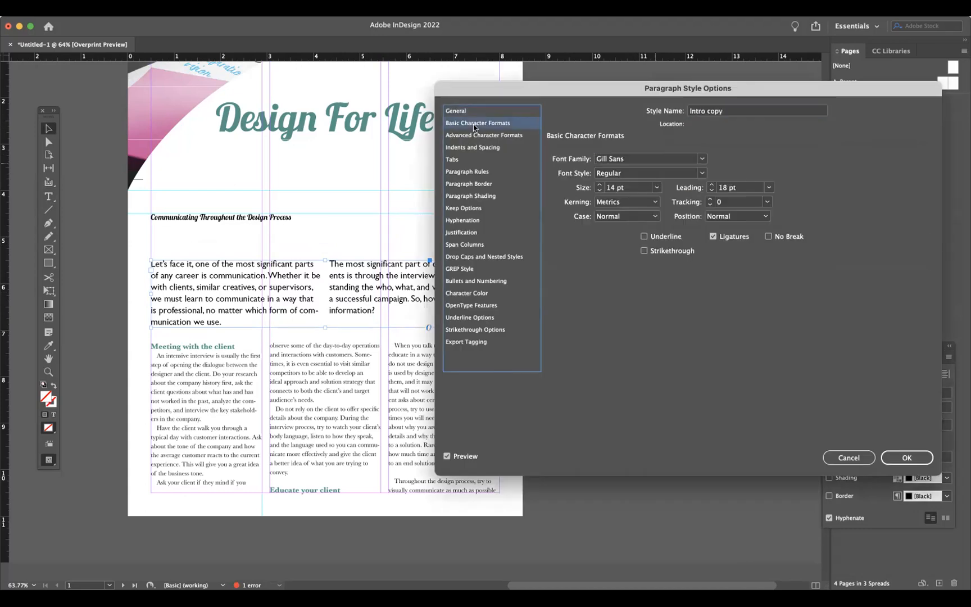
click(599, 190)
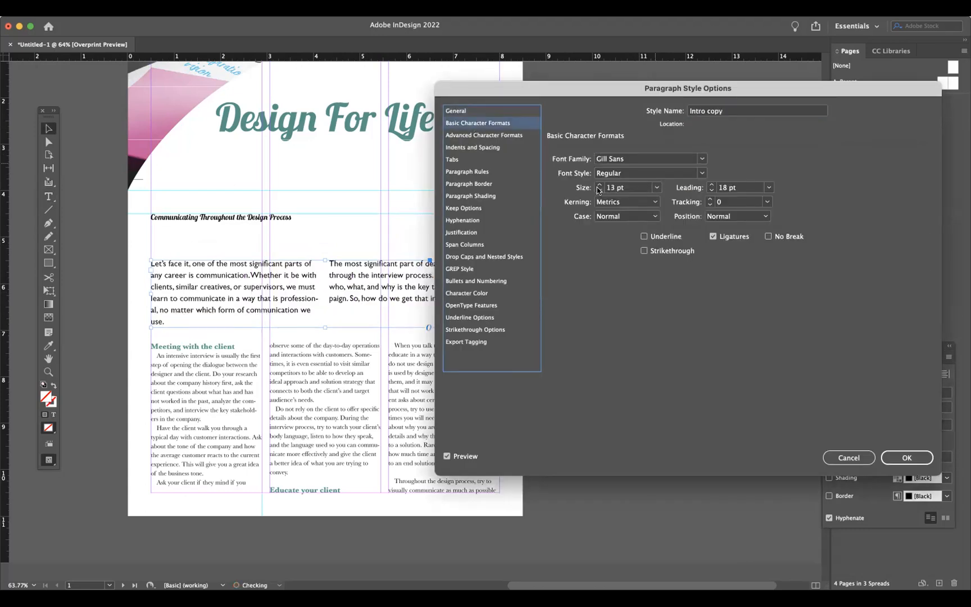
click(599, 190)
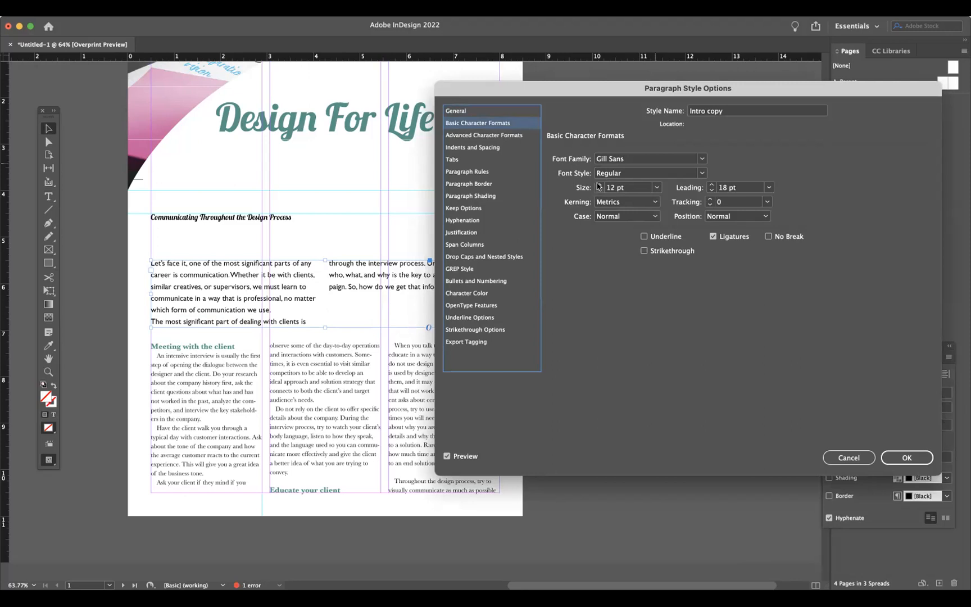
click(599, 184)
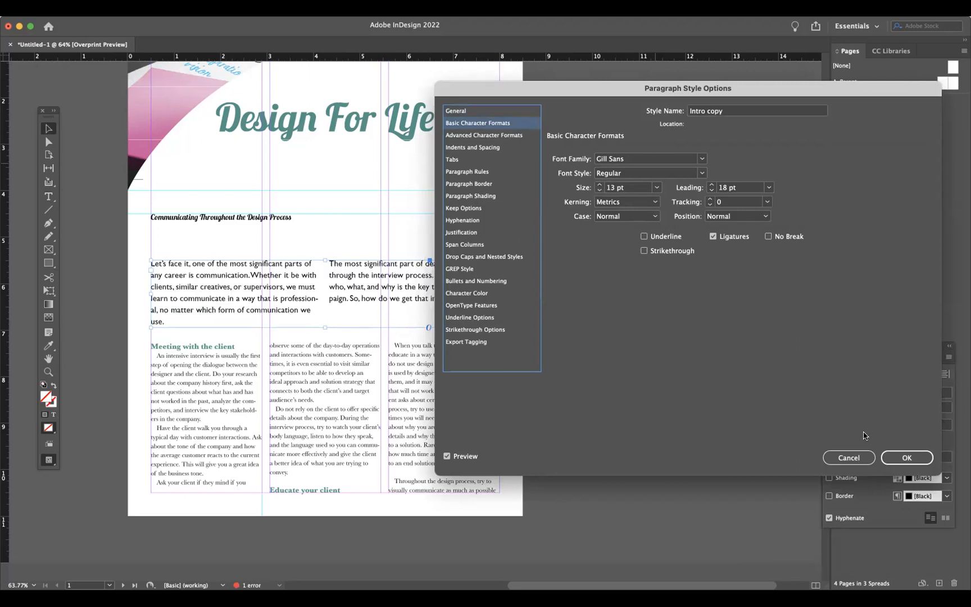
click(891, 459)
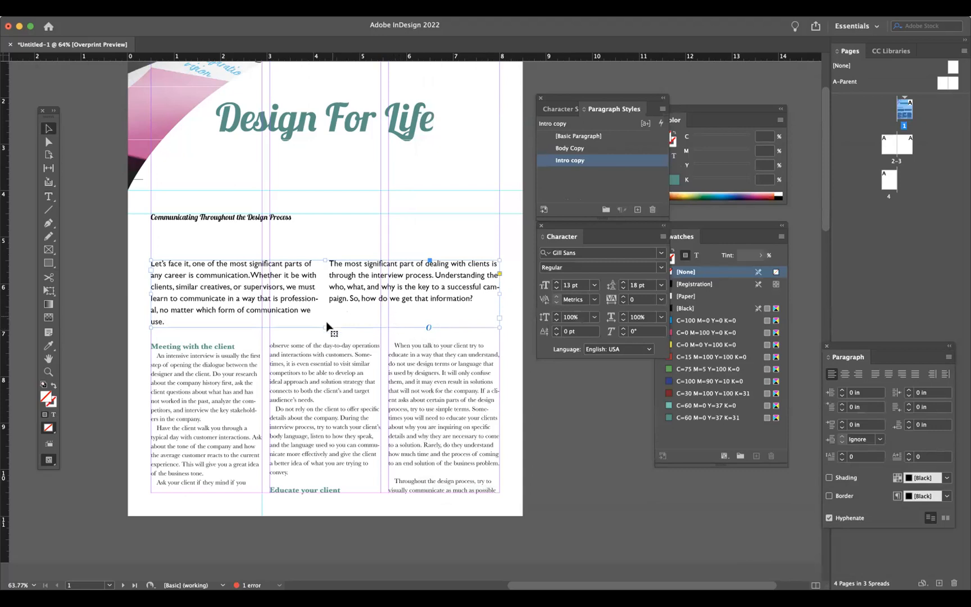
- Insert line breaks before "we use." and "campaign." in the intro text, then nudge the intro frame's bottom edge
click(48, 196)
click(301, 309)
key(Return)
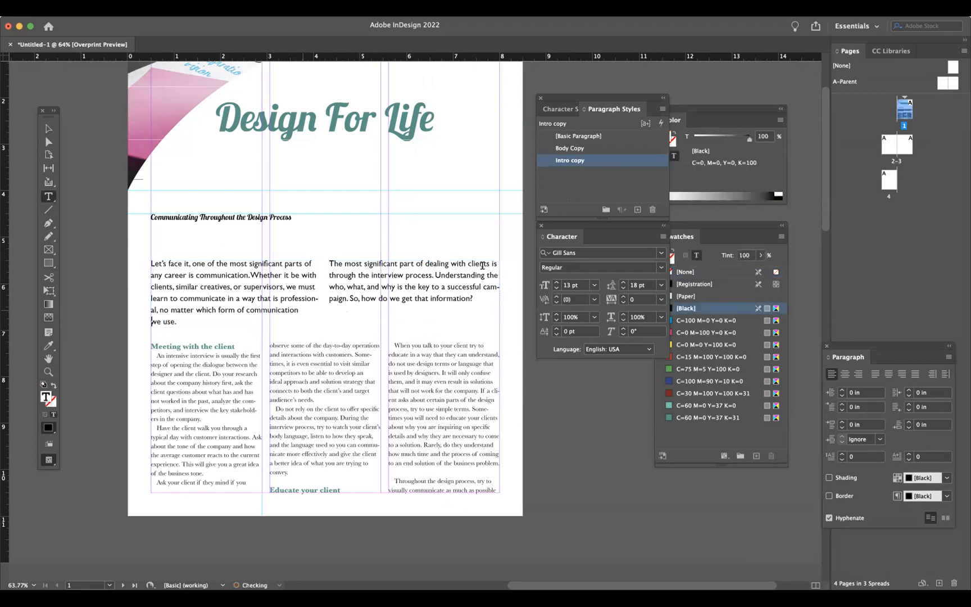
click(481, 287)
key(Return)
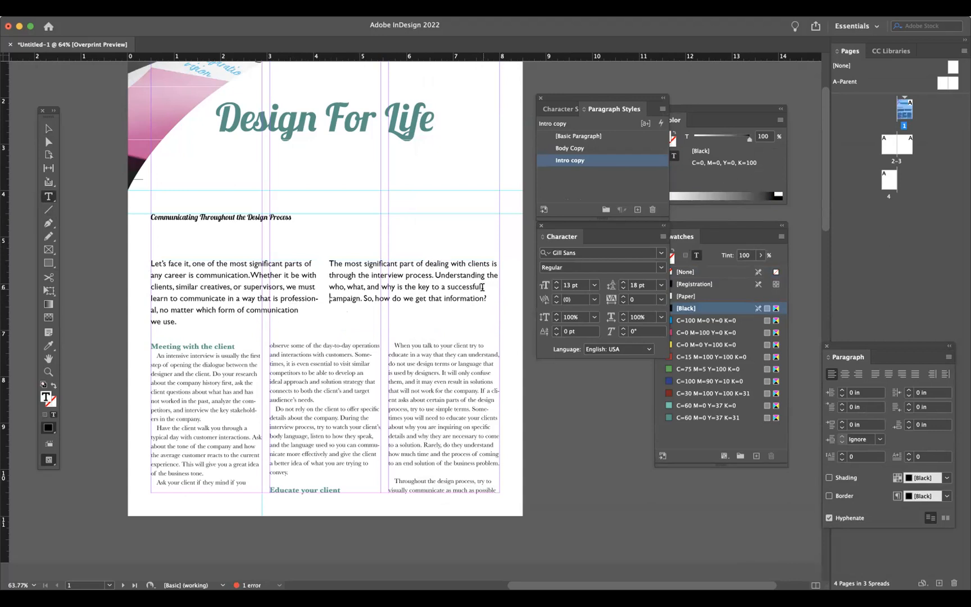
click(49, 129)
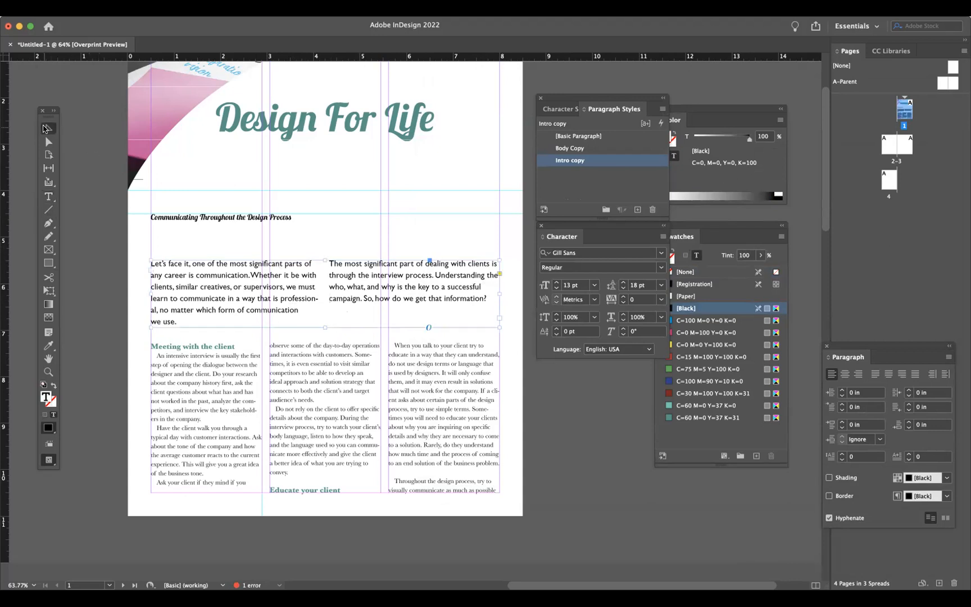
drag(332, 325, 332, 327)
- With the section heading frame selected, create a new character style named Headline
click(260, 219)
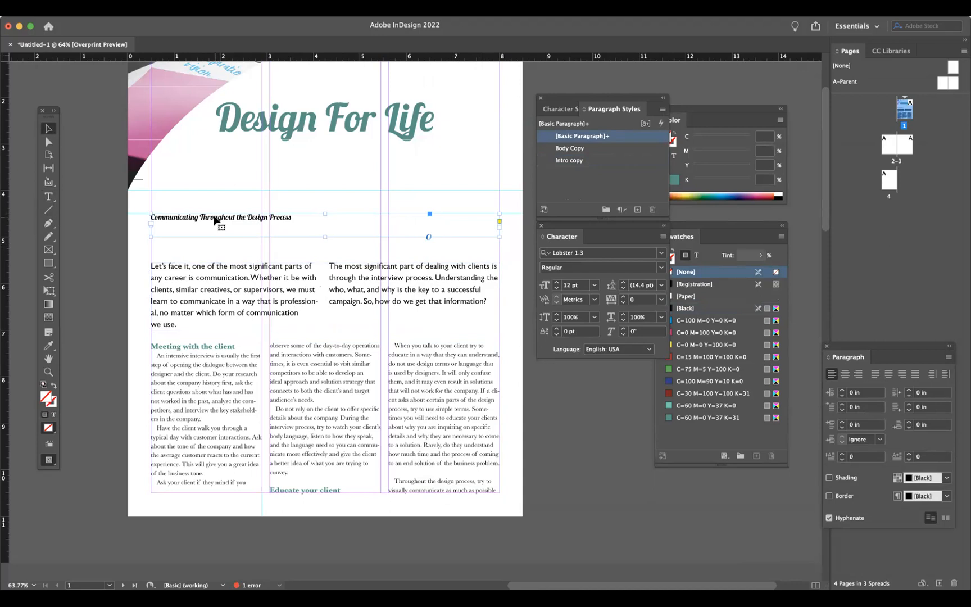
click(562, 108)
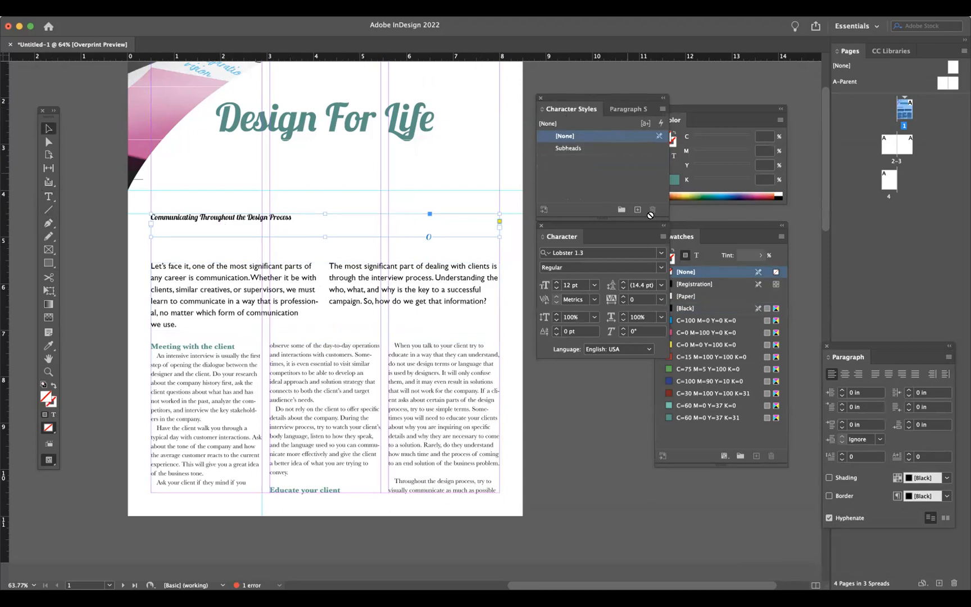
click(637, 209)
double_click(590, 162)
text(Headline)
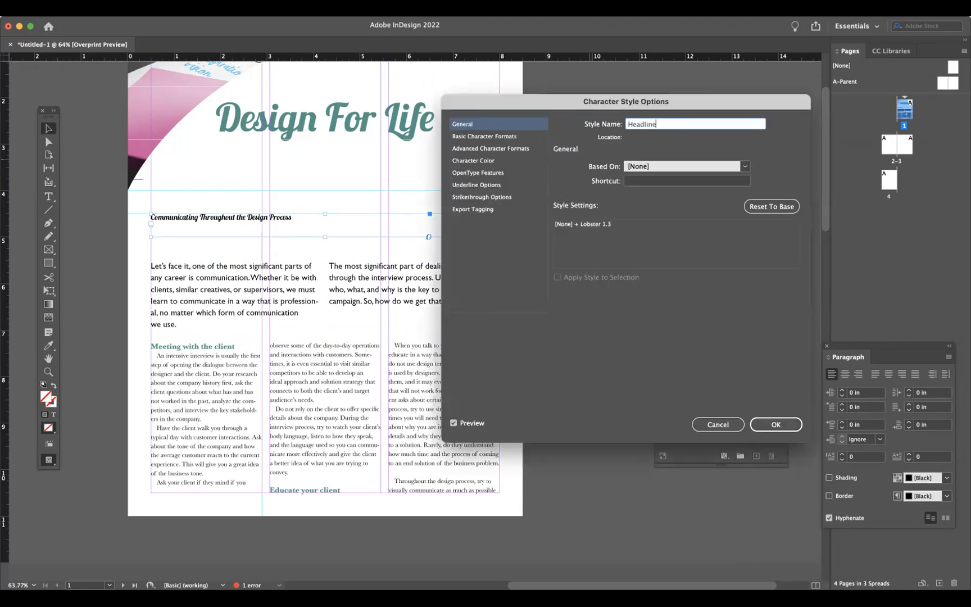
- Set the Headline character style's size to 25 pt and colour to C=60 M=0 Y=37 K=31, then confirm
click(503, 141)
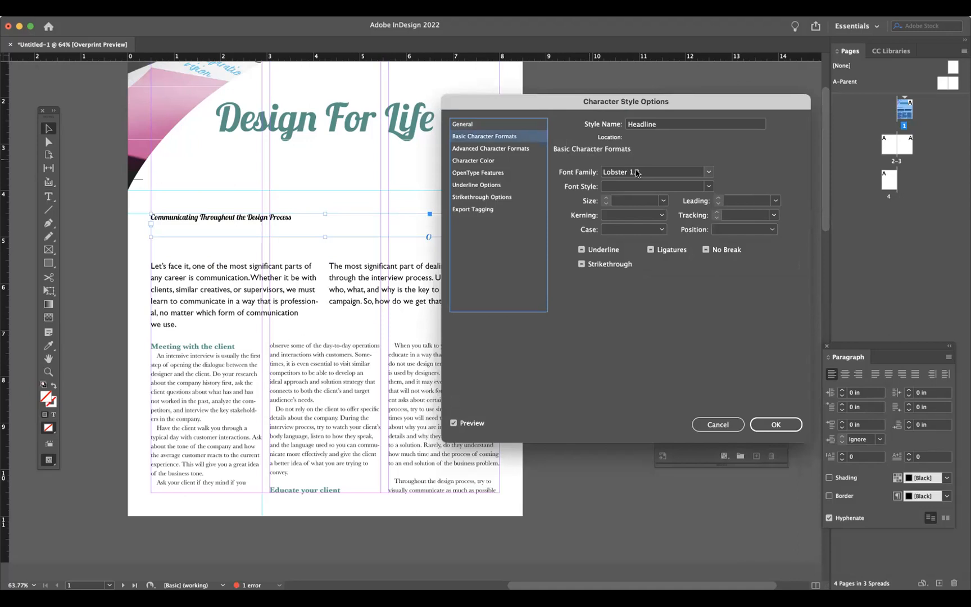
click(662, 203)
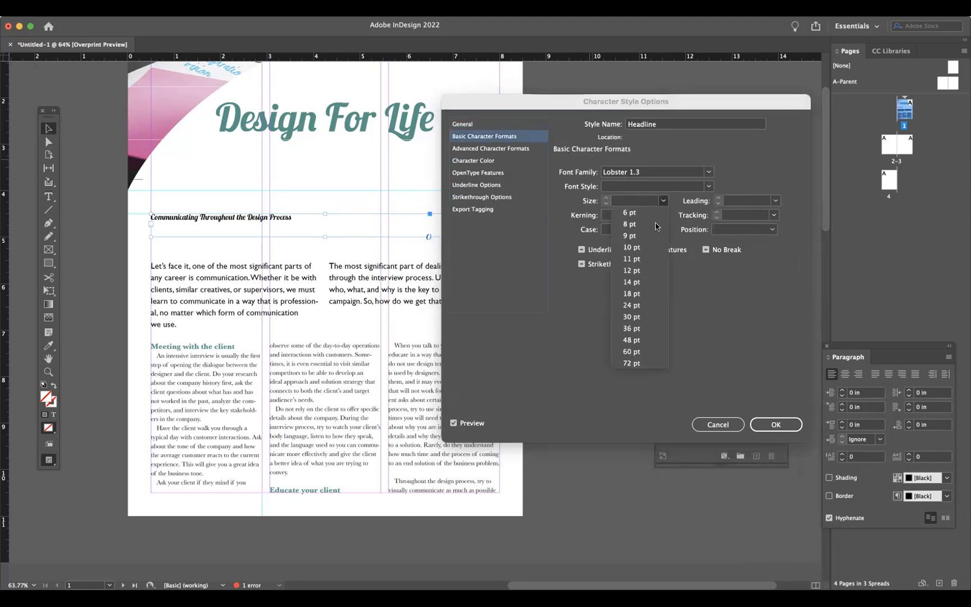
click(632, 306)
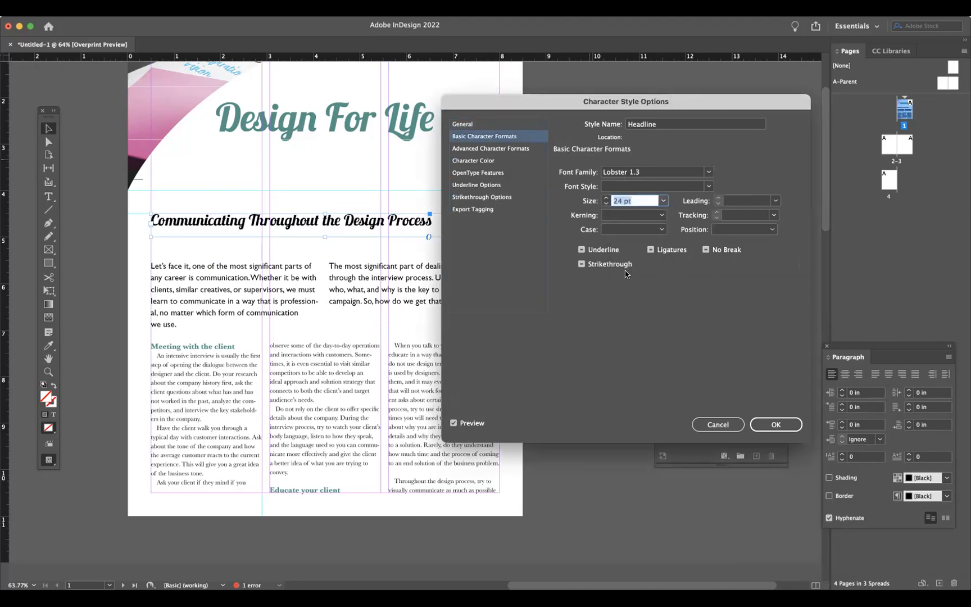
click(605, 198)
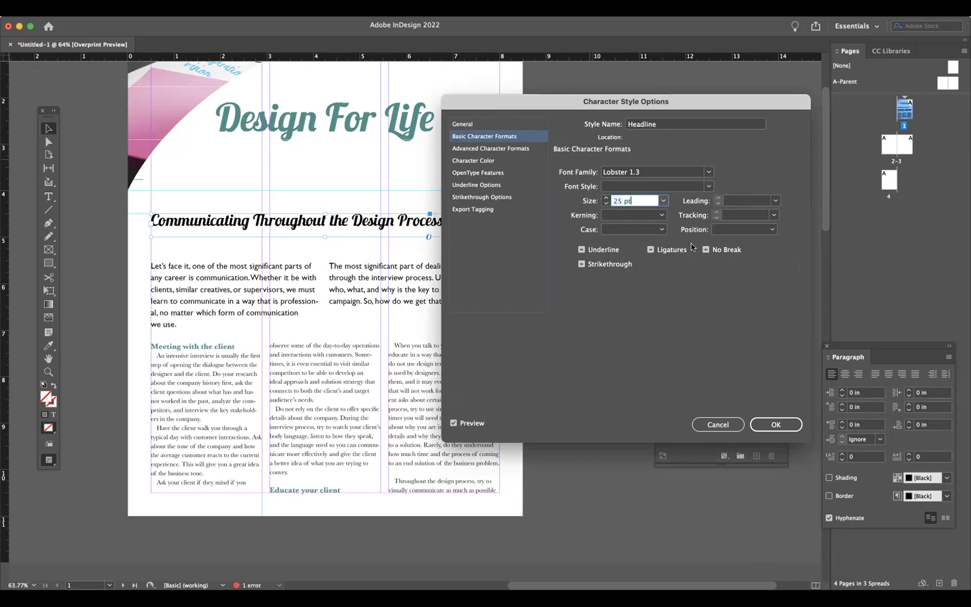
click(504, 161)
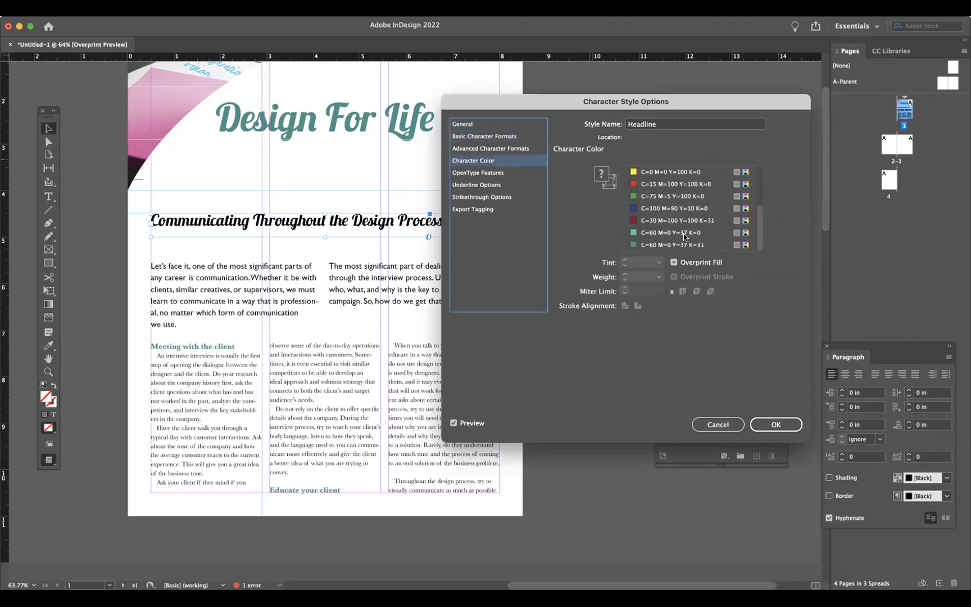
click(673, 245)
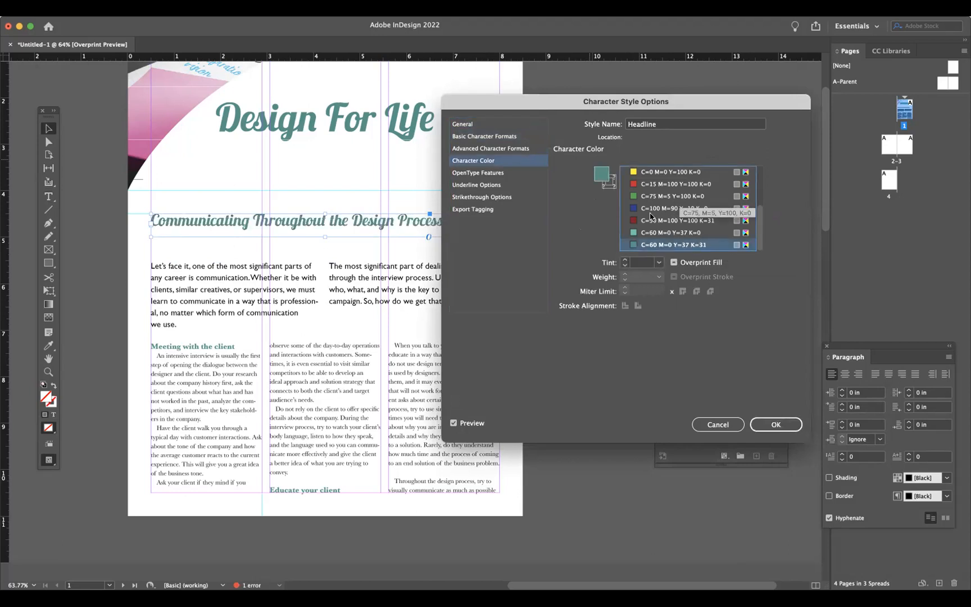
click(775, 424)
- Move the heading, intro and body text frames closer together beneath the title
drag(357, 222, 358, 219)
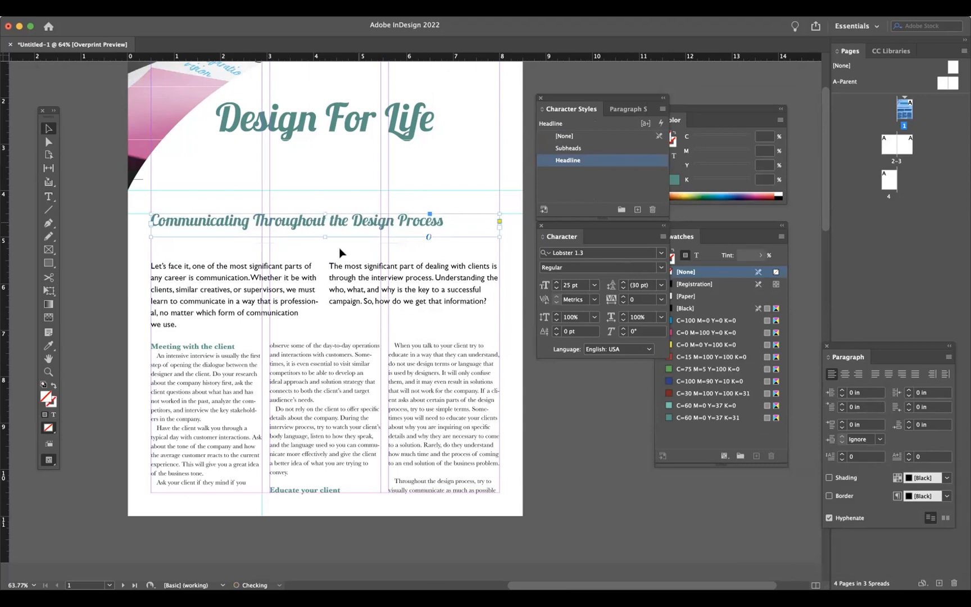
drag(287, 290, 288, 267)
click(312, 379)
drag(325, 342, 323, 316)
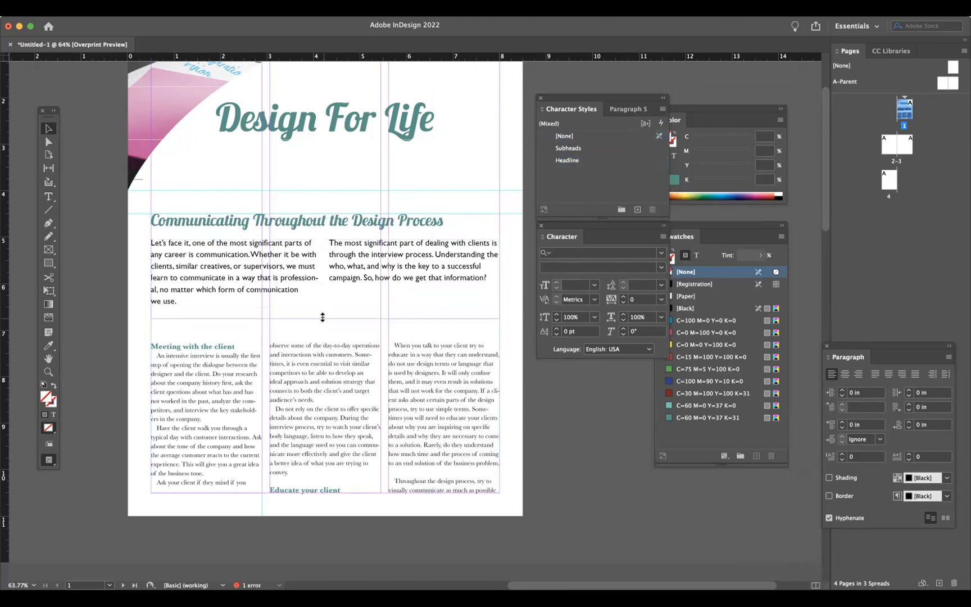
click(125, 352)
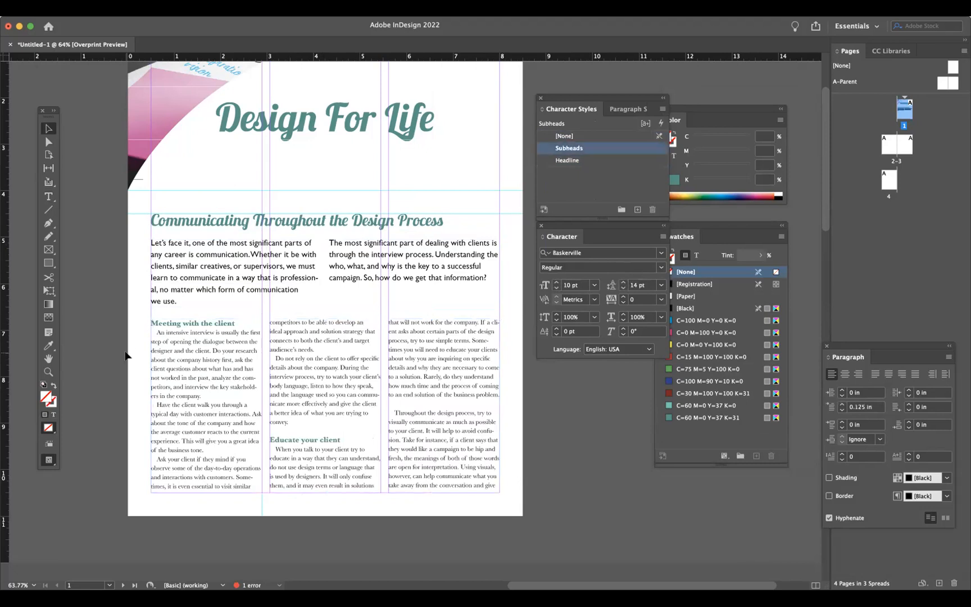
- Draw a horizontal line across the page above the body columns and colour it C=60 M=0 Y=37 K=31
scroll(125, 355, up, 1)
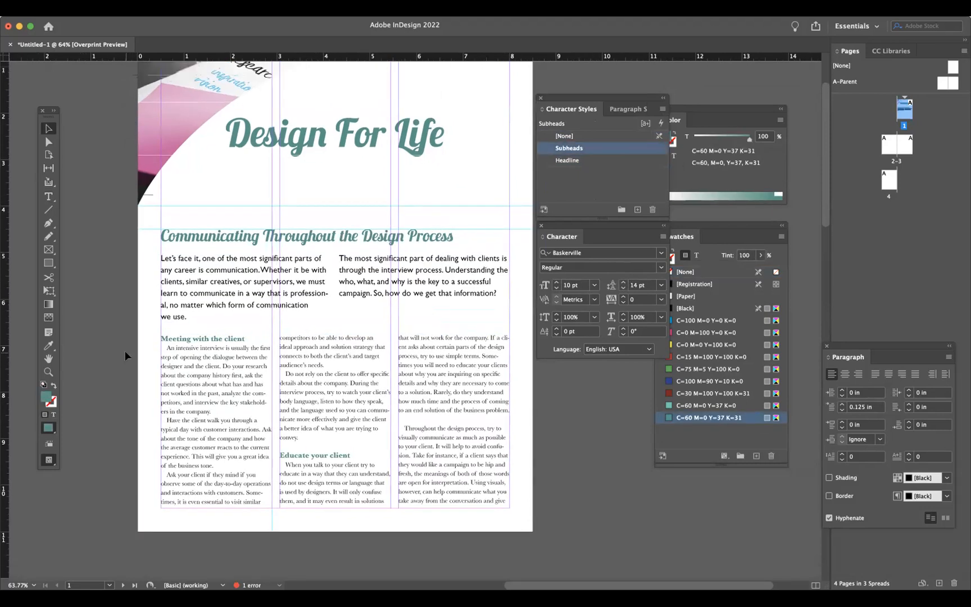
click(49, 210)
drag(162, 327, 512, 336)
click(49, 129)
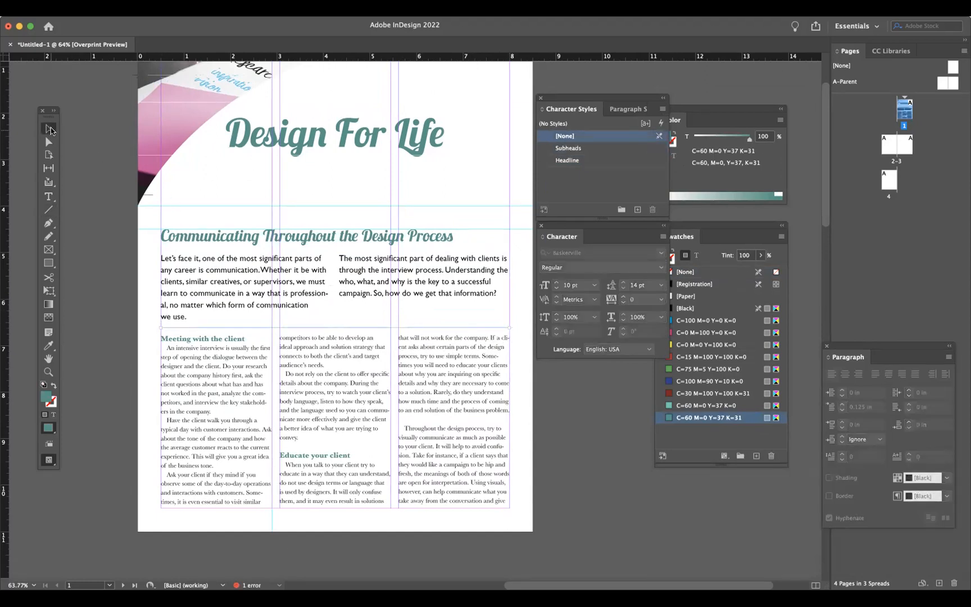
click(697, 417)
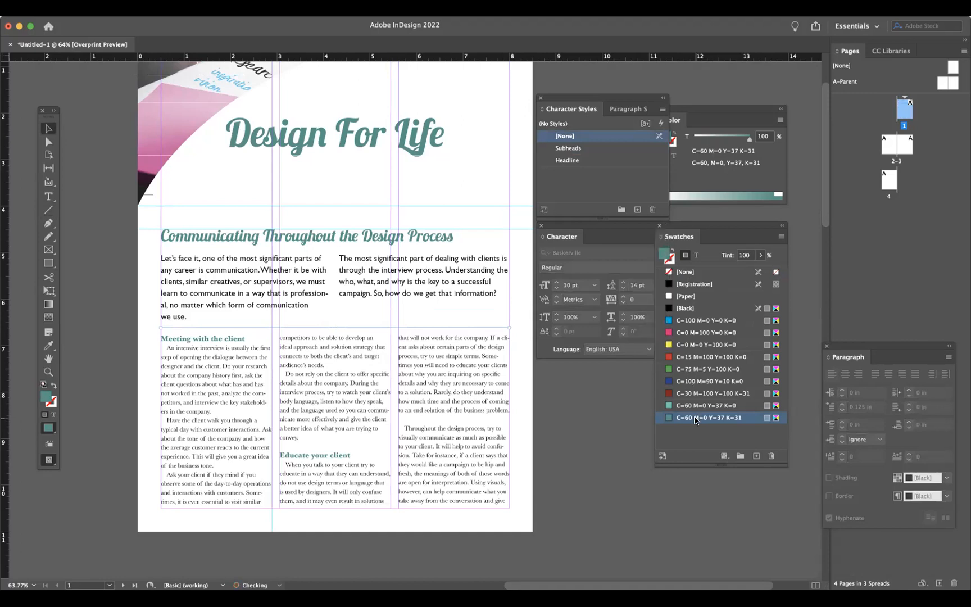
click(53, 386)
- Select the line and set its stroke weight to 0.5 pt
click(216, 331)
click(216, 327)
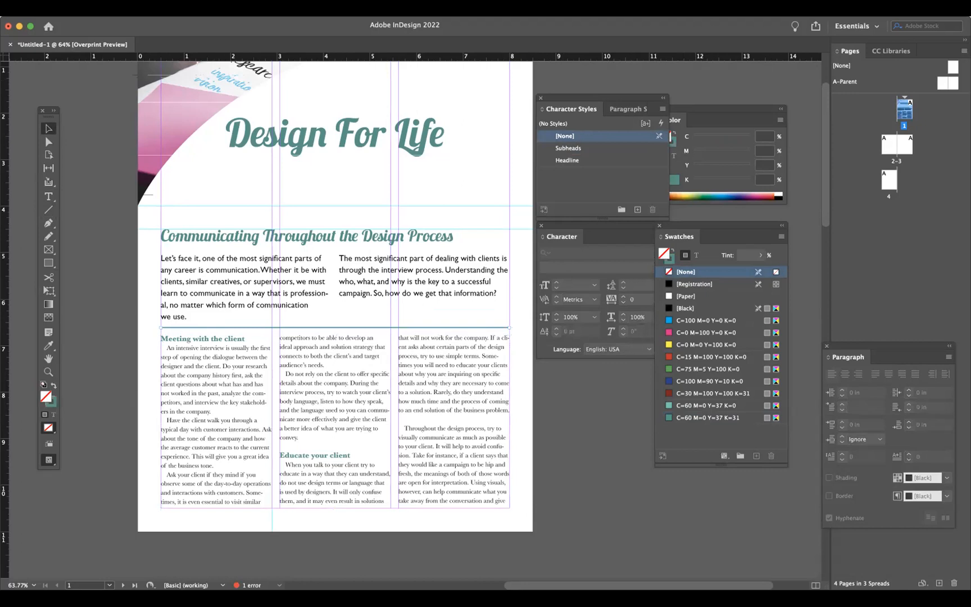
click(276, 9)
click(305, 273)
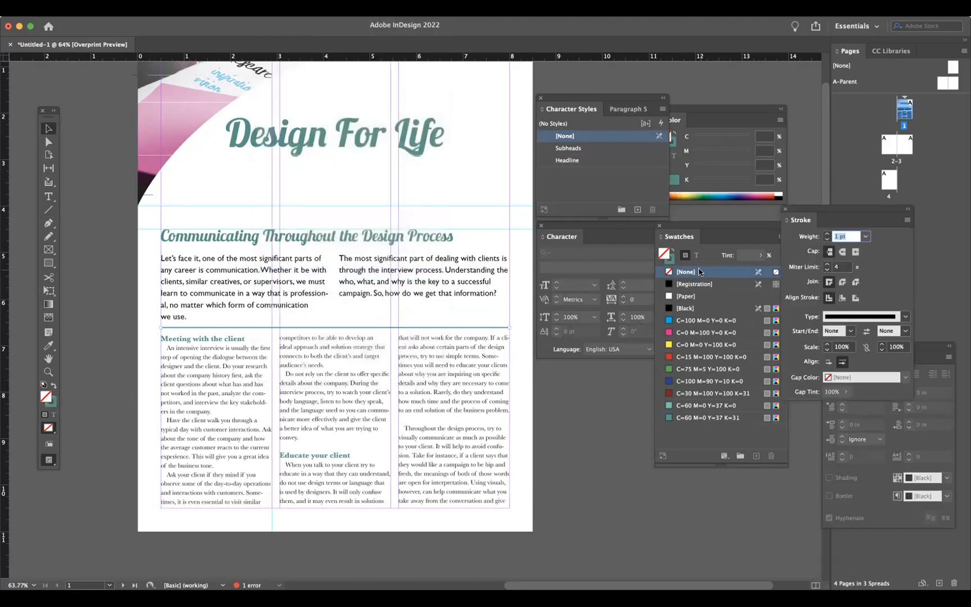
click(870, 241)
click(862, 272)
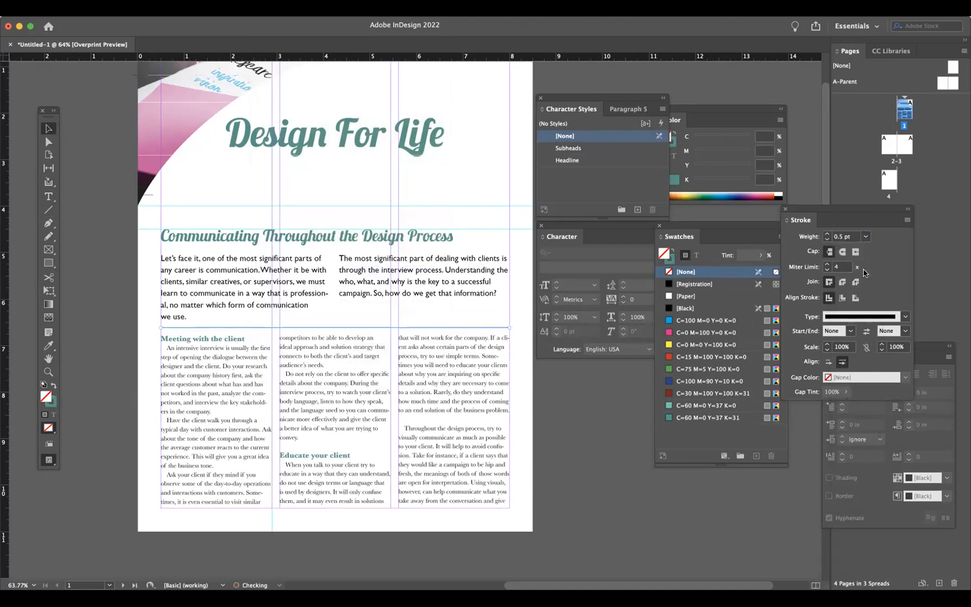
- Move the body text frame down below the rule and lengthen the intro text frame slightly
click(335, 341)
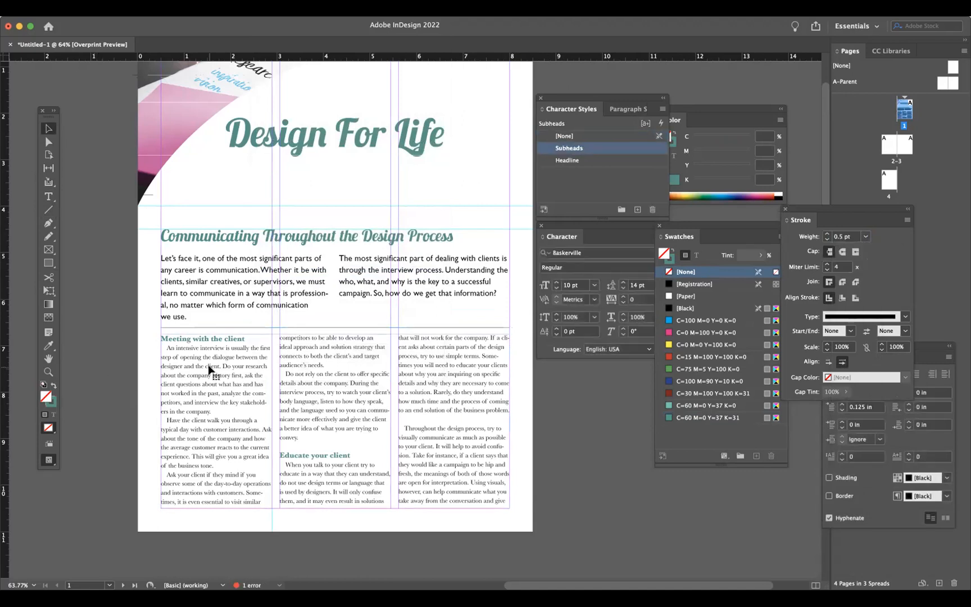
drag(335, 335, 333, 345)
click(329, 308)
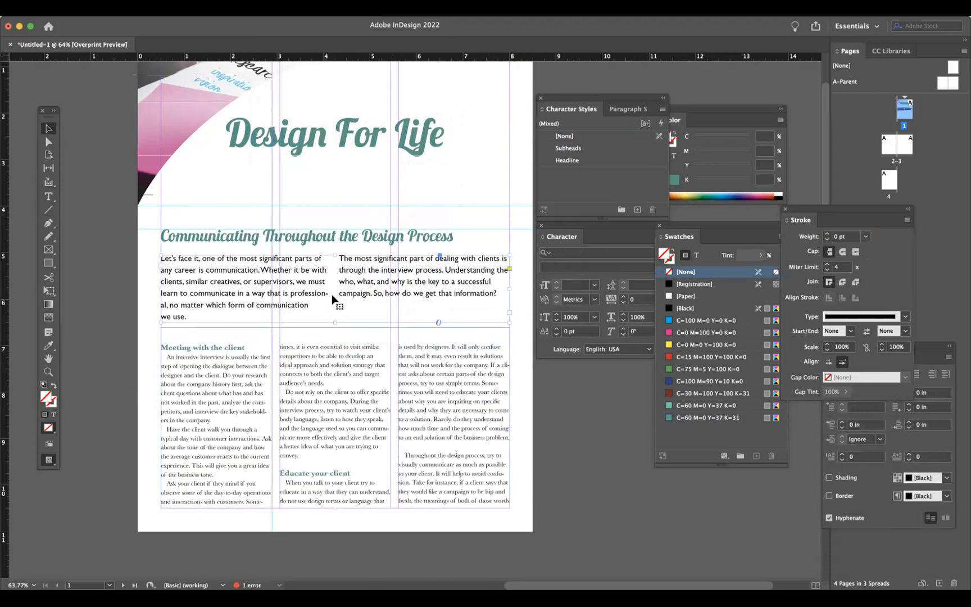
drag(325, 325, 325, 333)
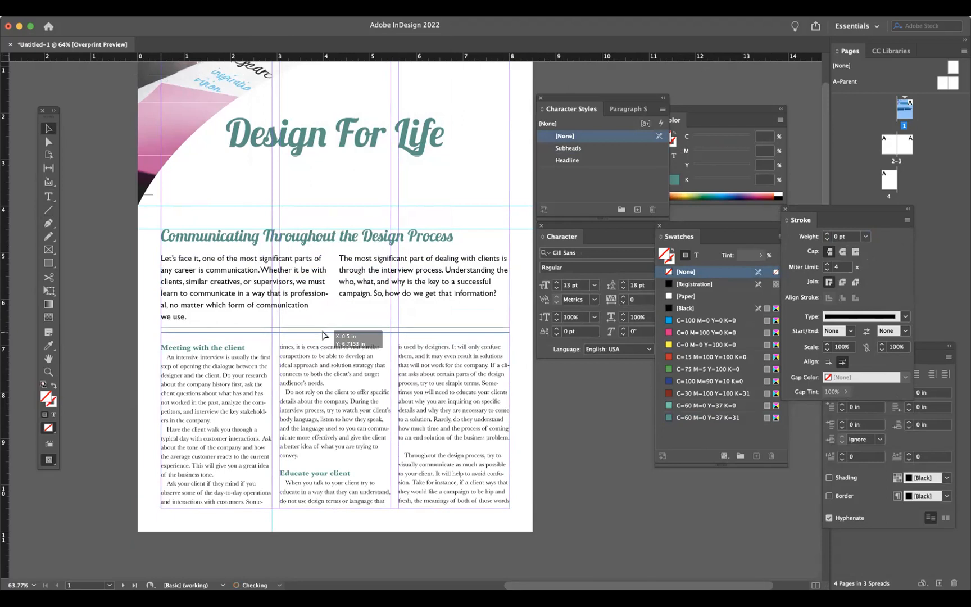
click(83, 314)
- Hide the guides to preview the front page layout
click(240, 8)
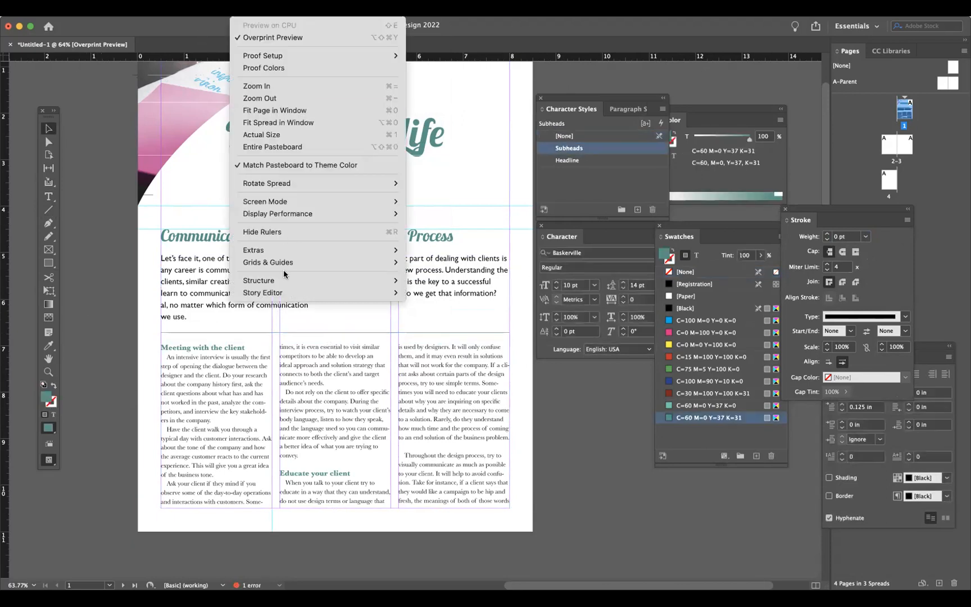
mouse_move(292, 263)
click(430, 262)
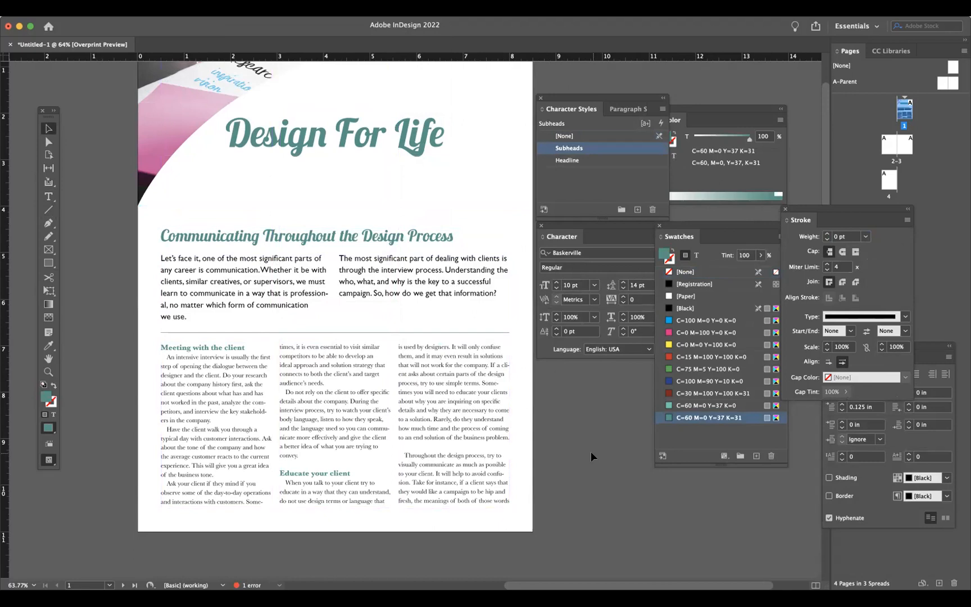
scroll(591, 451, up, 5)
scroll(591, 451, right, 3)
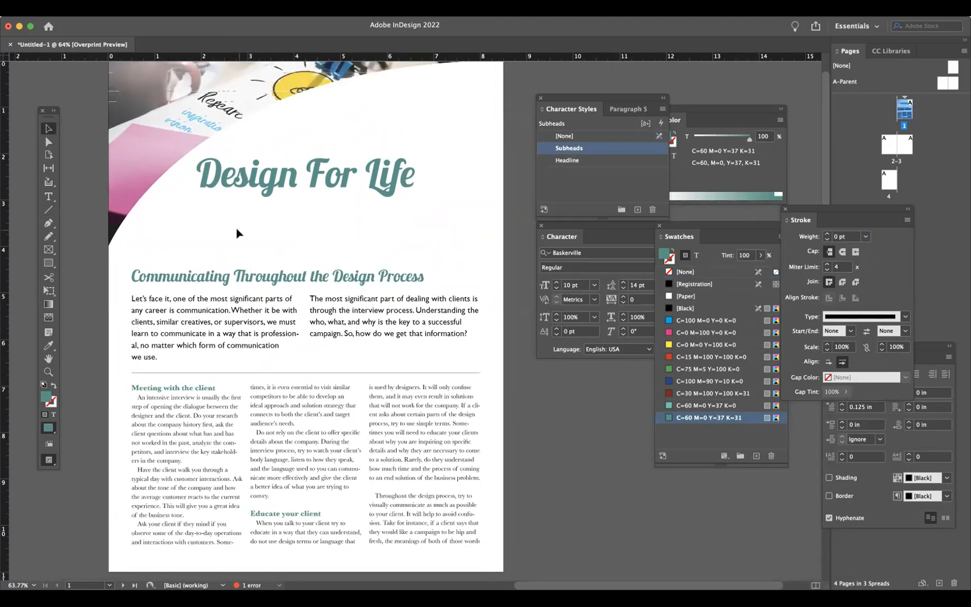
scroll(227, 190, up, 5)
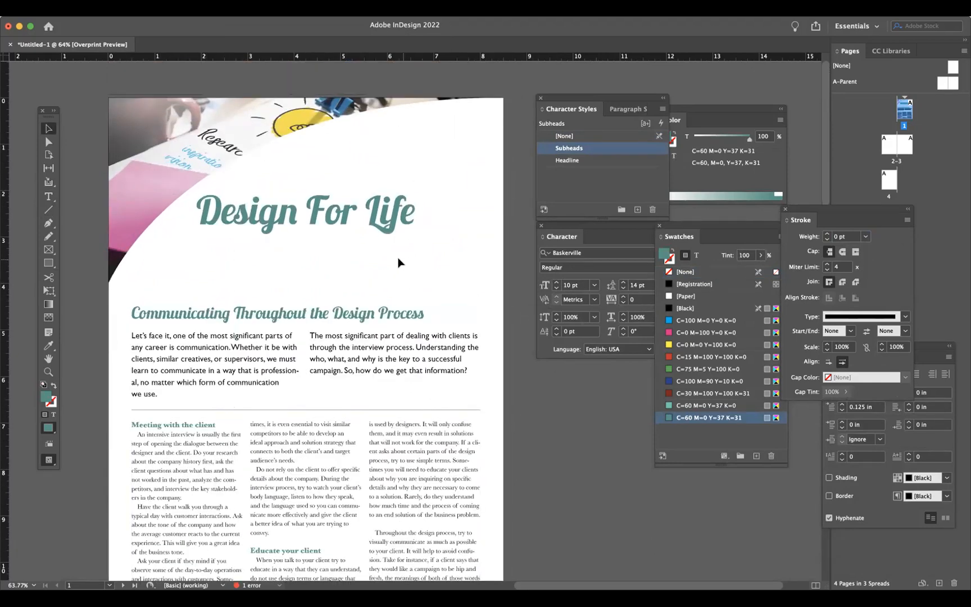
click(308, 223)
mouse_move(305, 238)
mouse_down()
mouse_move(305, 296)
mouse_move(303, 242)
mouse_up()
click(569, 431)
scroll(570, 433, down, 1)
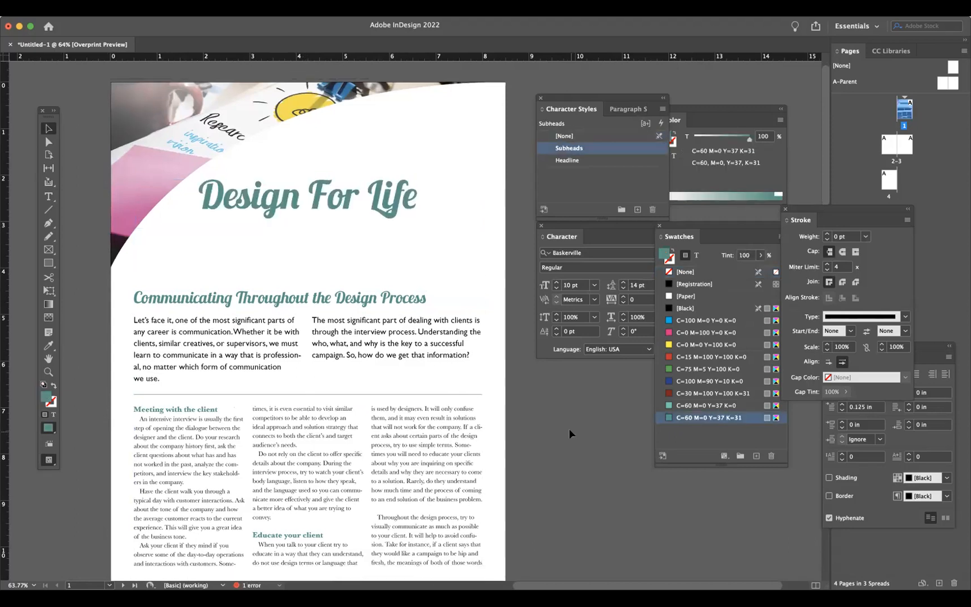
scroll(569, 428, down, 2)
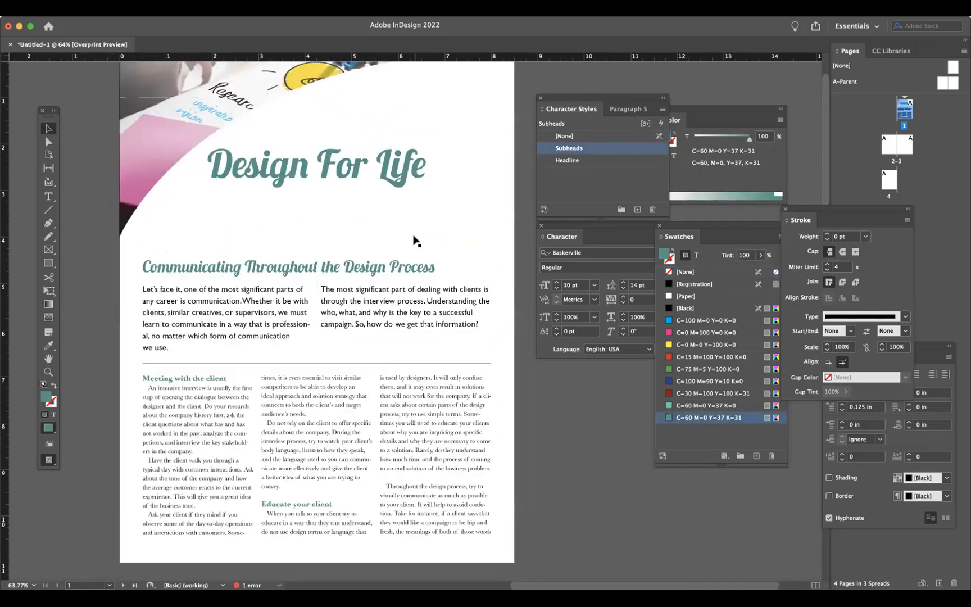
- Try to move the title text frame lower on the page
click(49, 196)
click(420, 165)
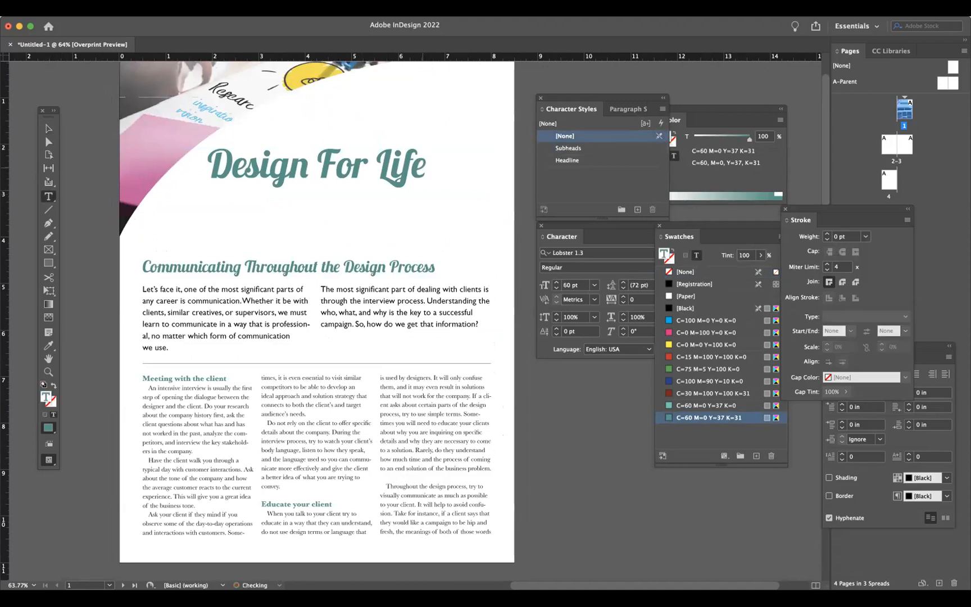
click(48, 128)
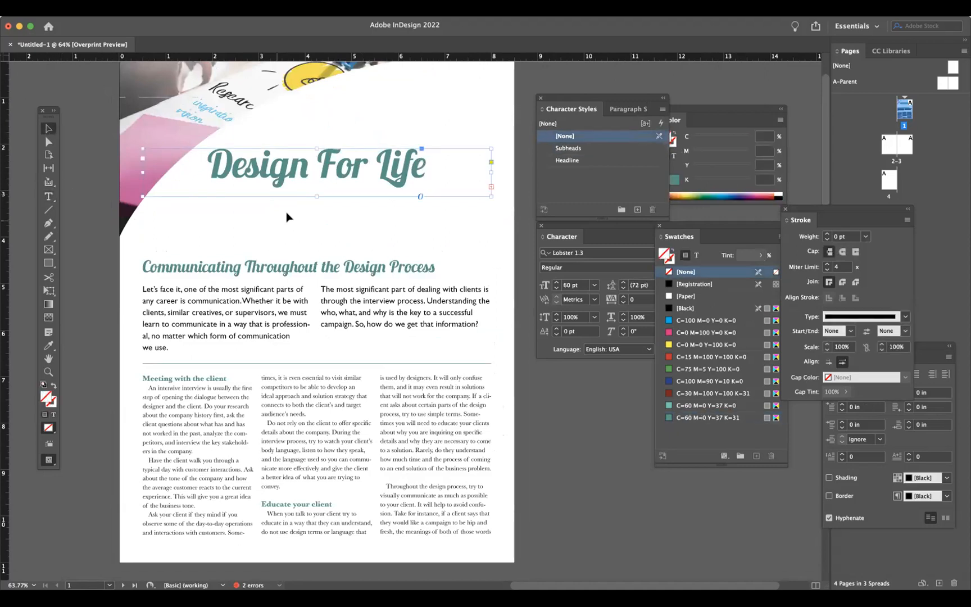
drag(315, 196, 317, 259)
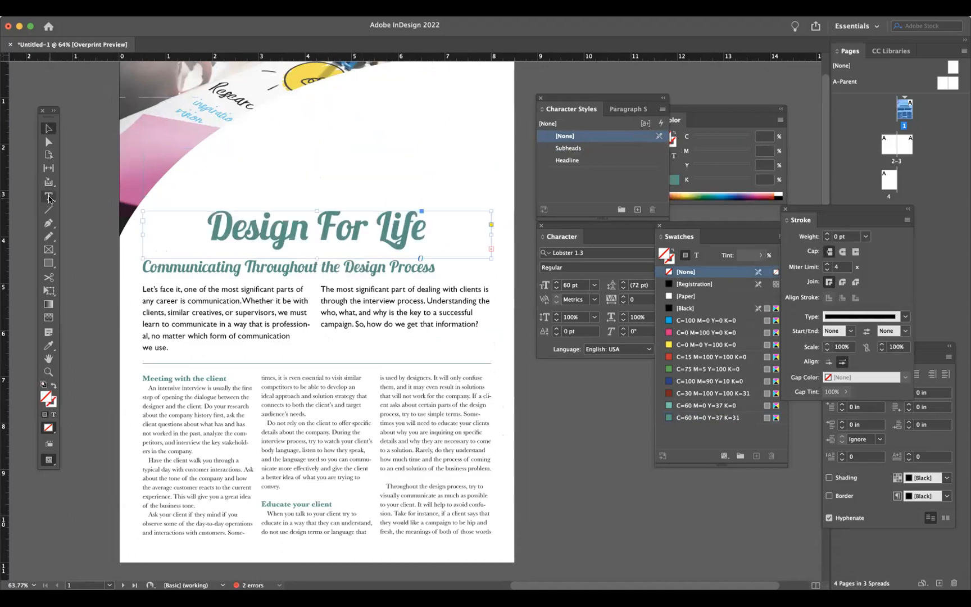
key(super+z)
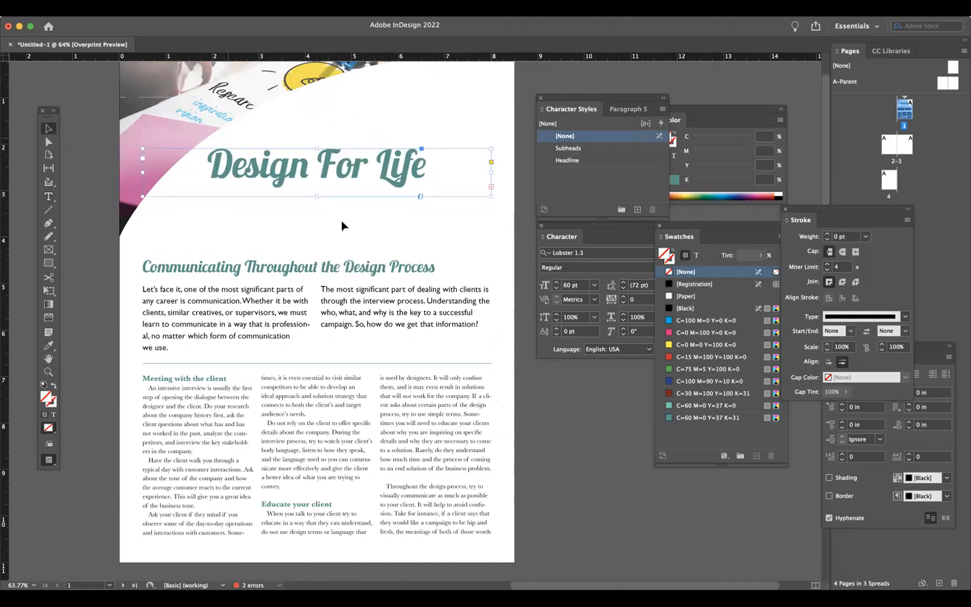
- Enlarge the title frame downward and add Newsletter as a second line of the title
drag(317, 201, 316, 245)
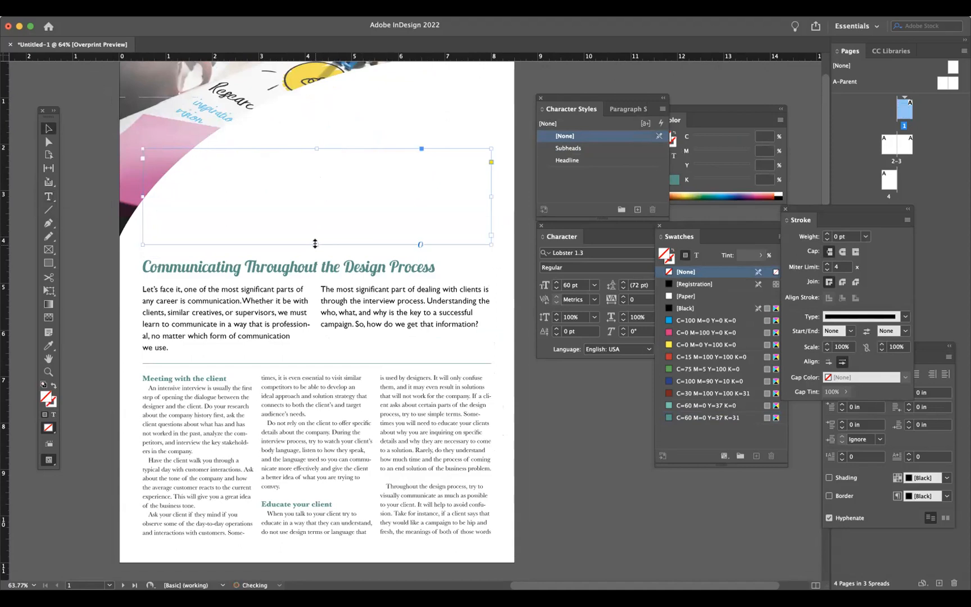
click(51, 198)
click(346, 209)
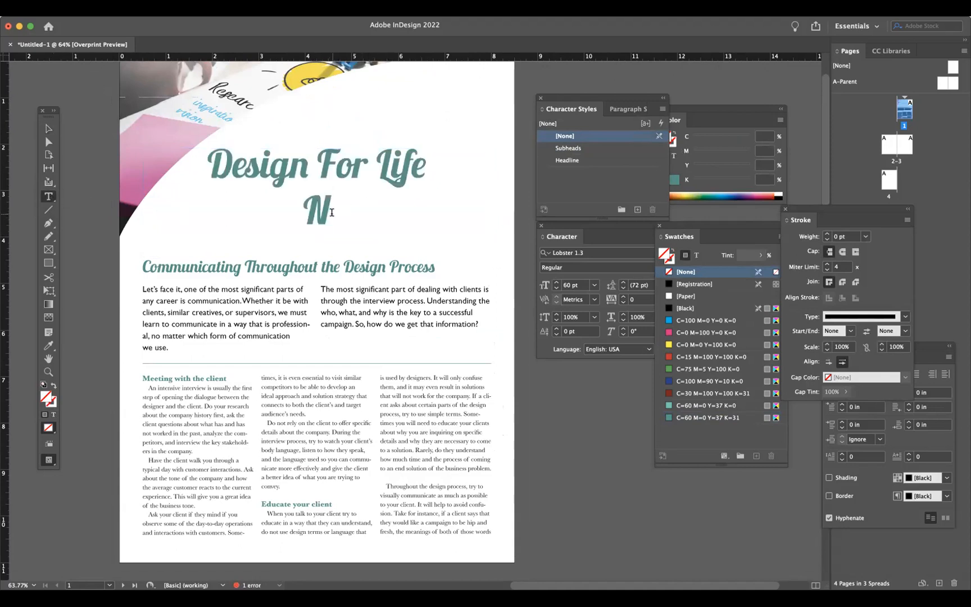
text(ewsletter)
key(Escape)
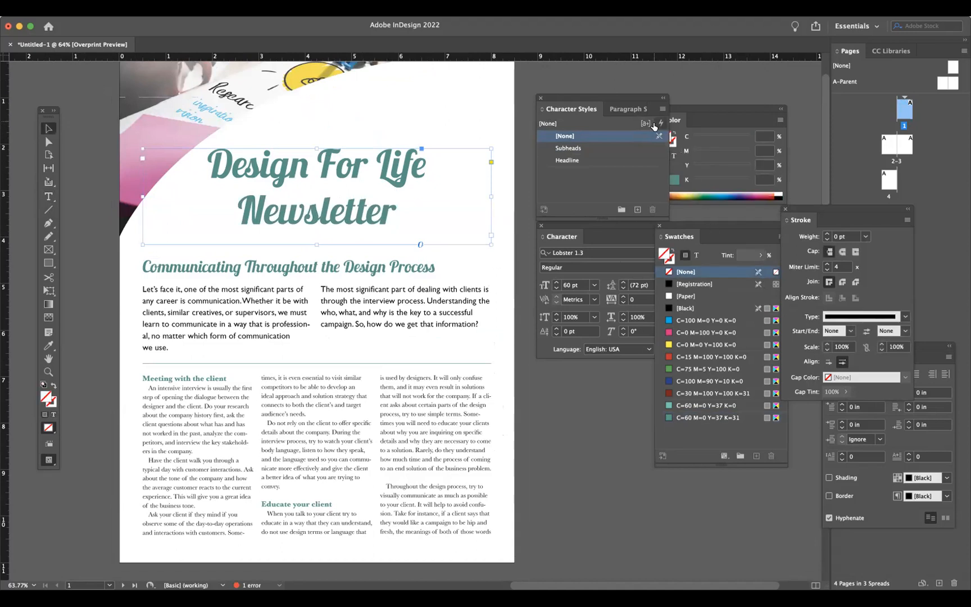
- Reduce the title's leading to 65 pt
click(622, 289)
click(622, 289)
click(622, 289)
click(622, 289)
click(623, 289)
click(622, 289)
click(600, 434)
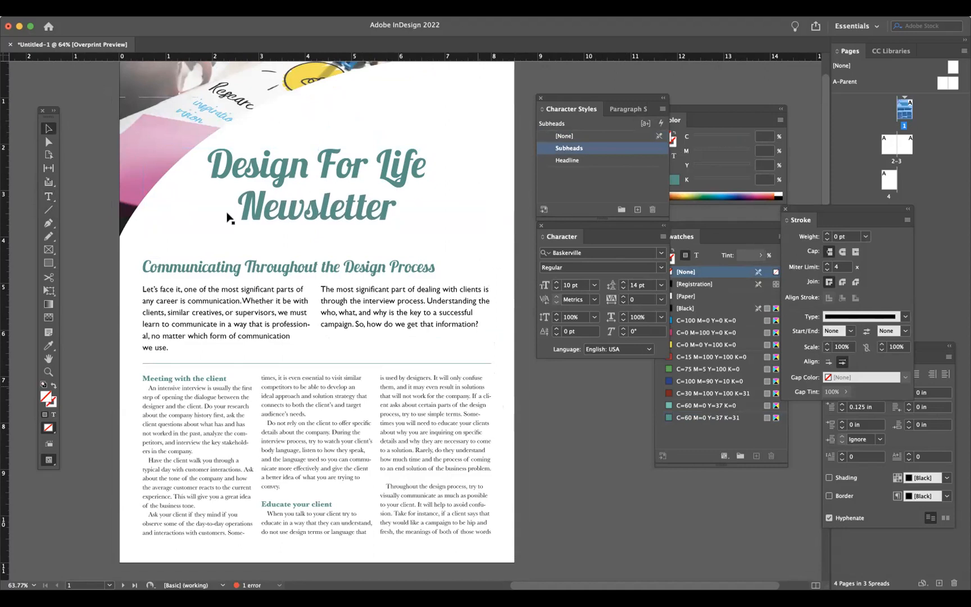
- Draw a rectangle filled with C=60 M=0 Y=37 K=31 across the page covering the intro text area
click(253, 362)
drag(275, 332, 189, 250)
click(622, 461)
key(shift+x)
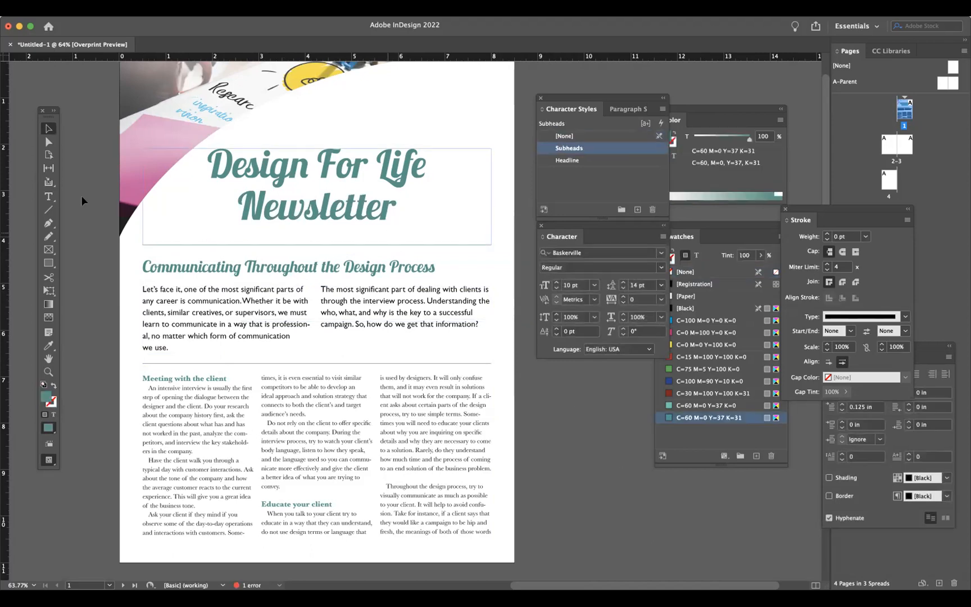
click(48, 263)
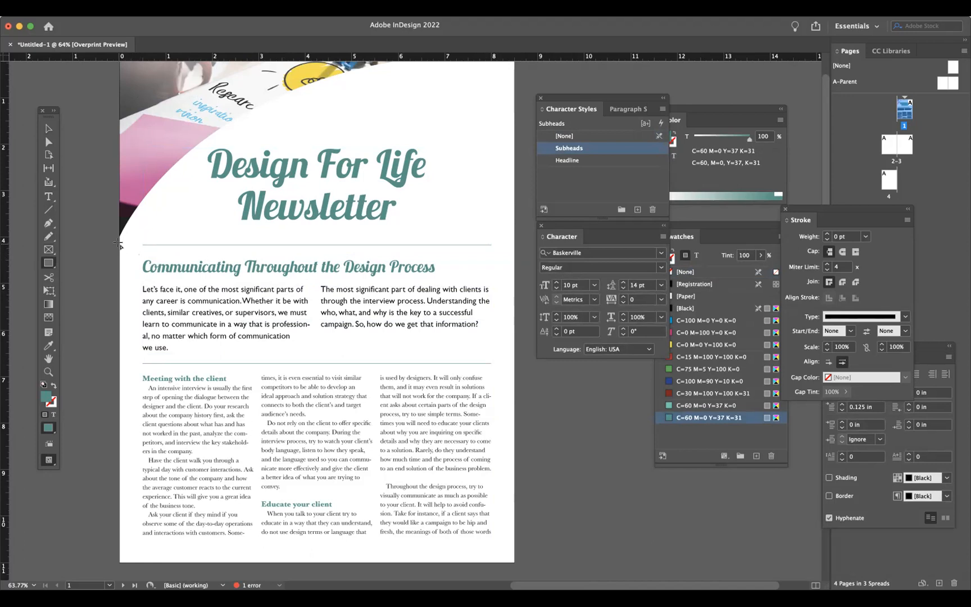
drag(117, 243, 519, 358)
key(v)
drag(319, 243, 315, 244)
drag(519, 301, 512, 299)
click(452, 360)
click(371, 329)
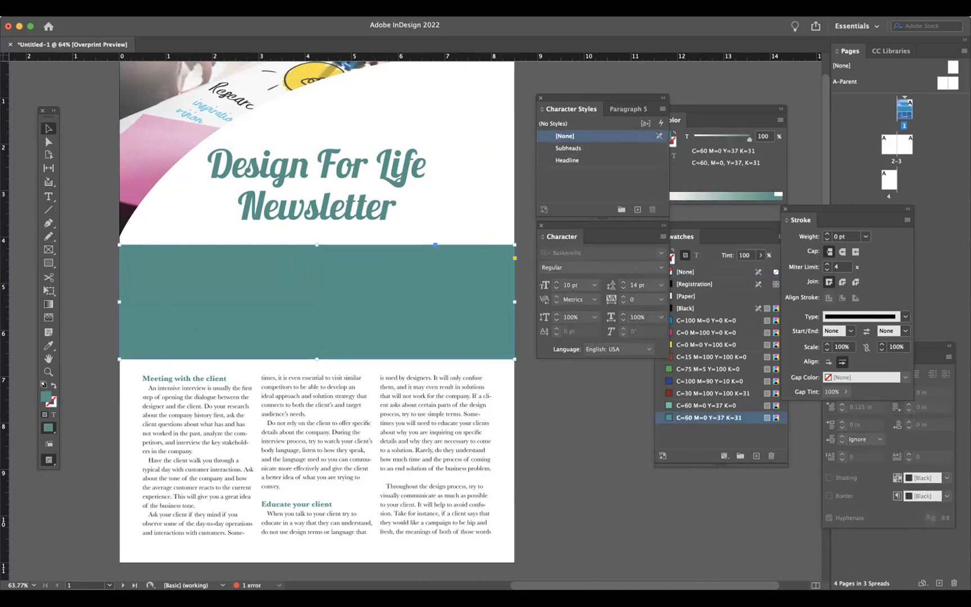
- Send the teal rectangle to the back behind the intro text
right_click(172, 303)
mouse_move(193, 50)
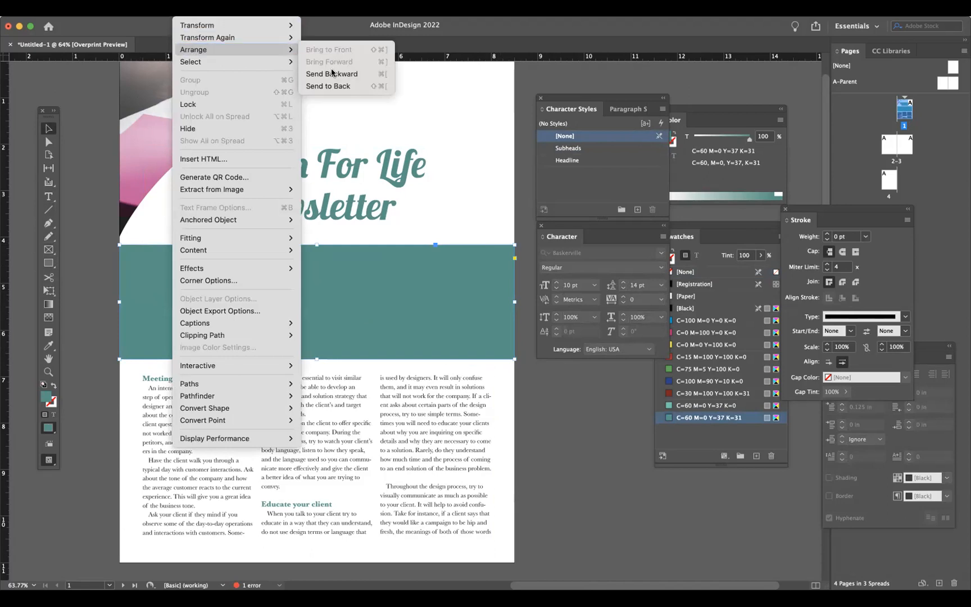
click(335, 88)
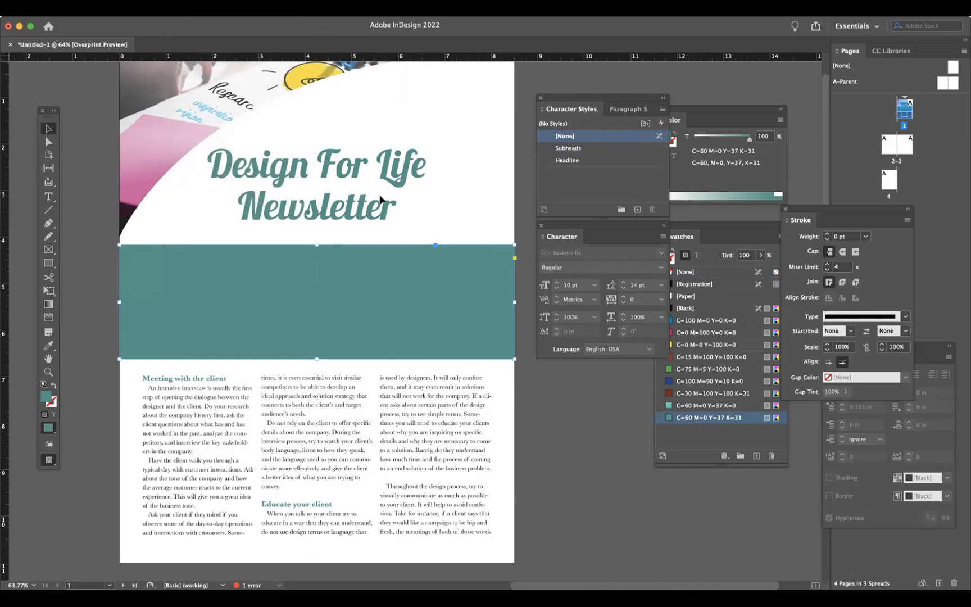
drag(692, 111, 697, 76)
drag(720, 226, 719, 181)
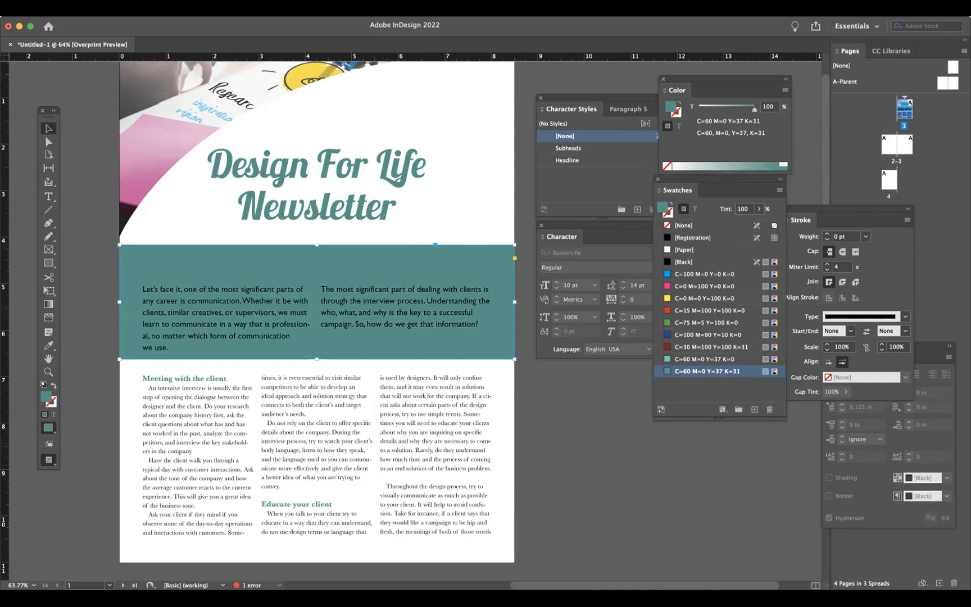
- Open the Properties panel and set the rectangle's opacity to 11%
click(275, 9)
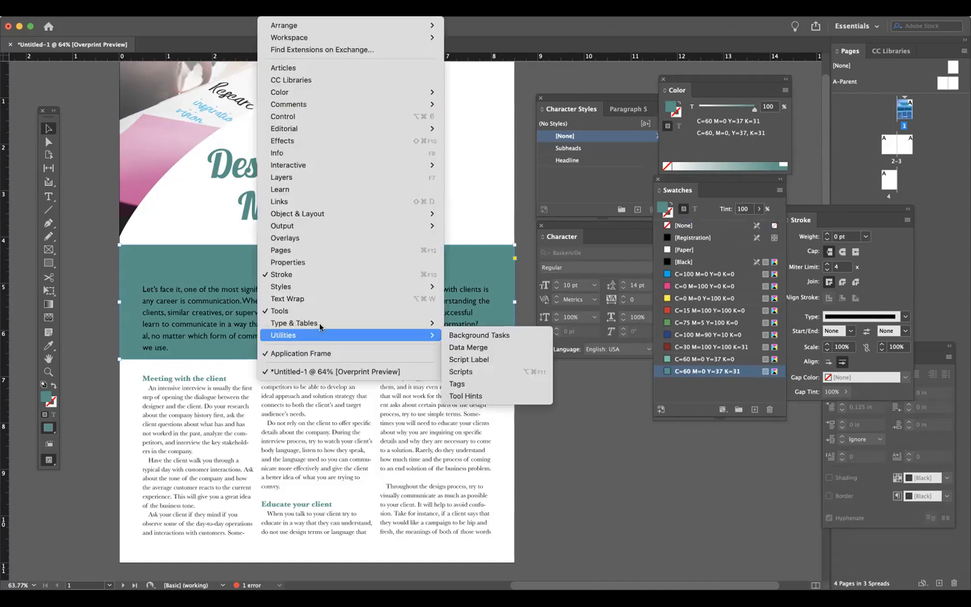
click(318, 262)
drag(731, 67, 579, 68)
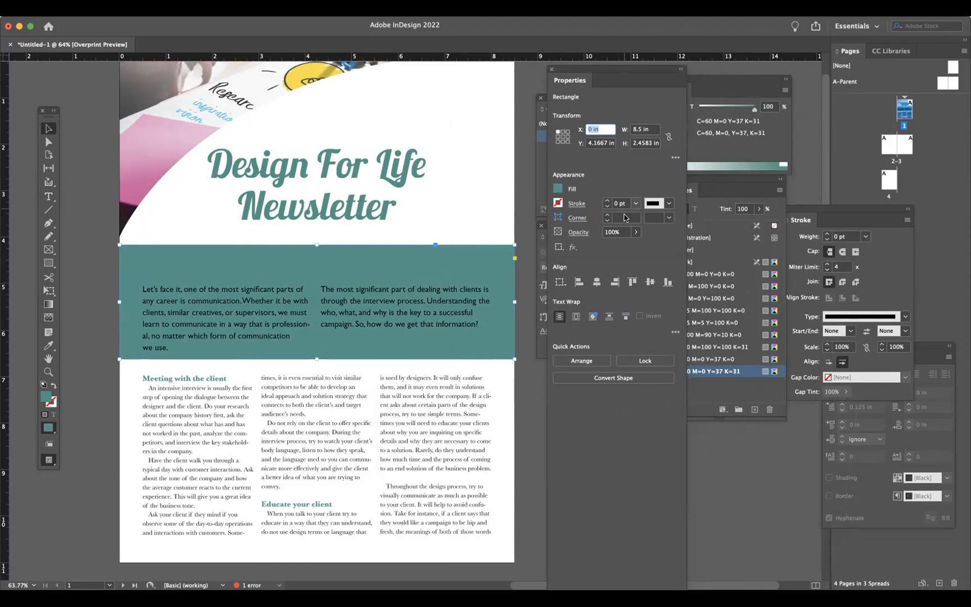
click(635, 232)
drag(633, 245, 581, 249)
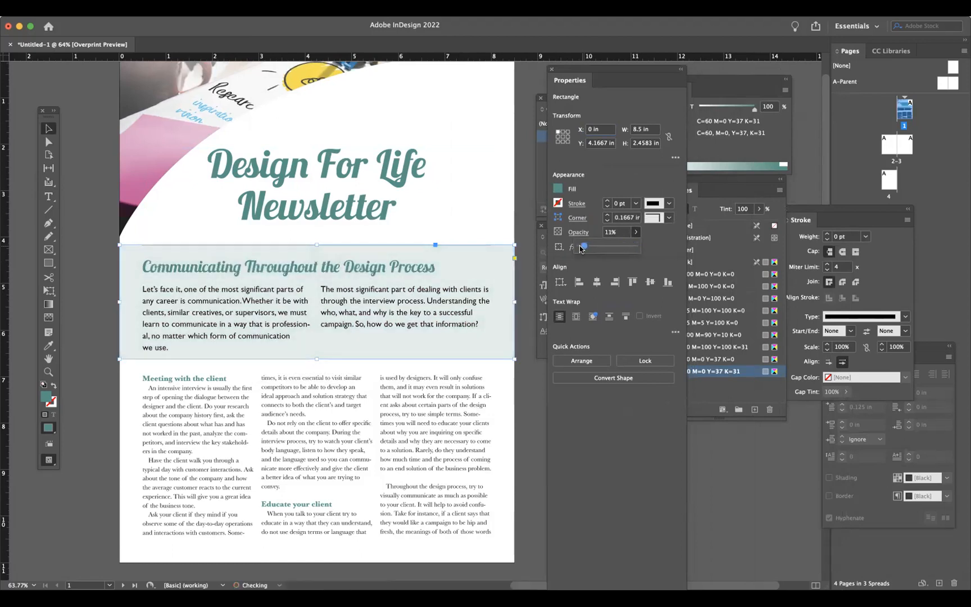
- Resize the tinted rectangle so its top sits below the rule and its bottom edge rises slightly
click(135, 368)
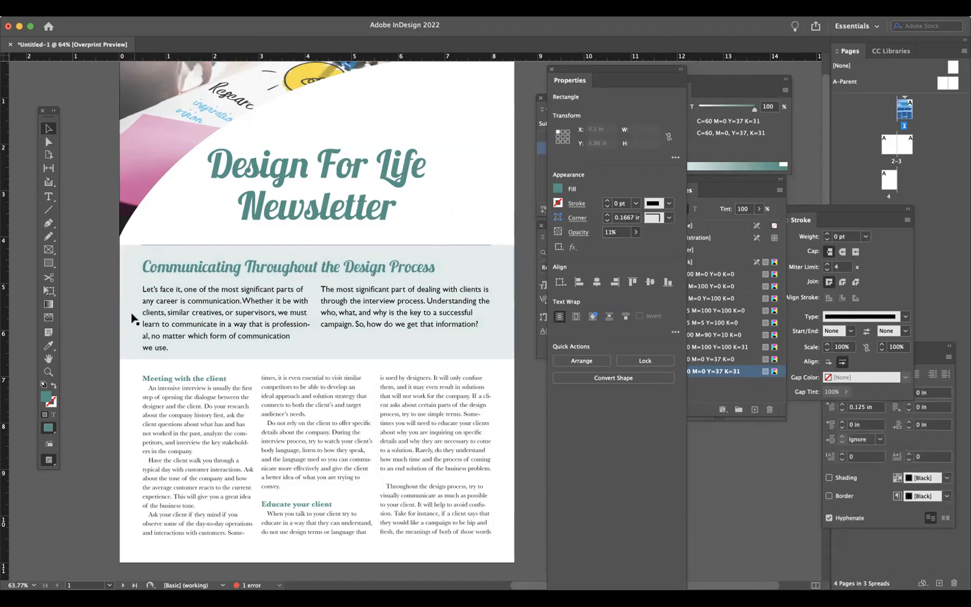
click(105, 388)
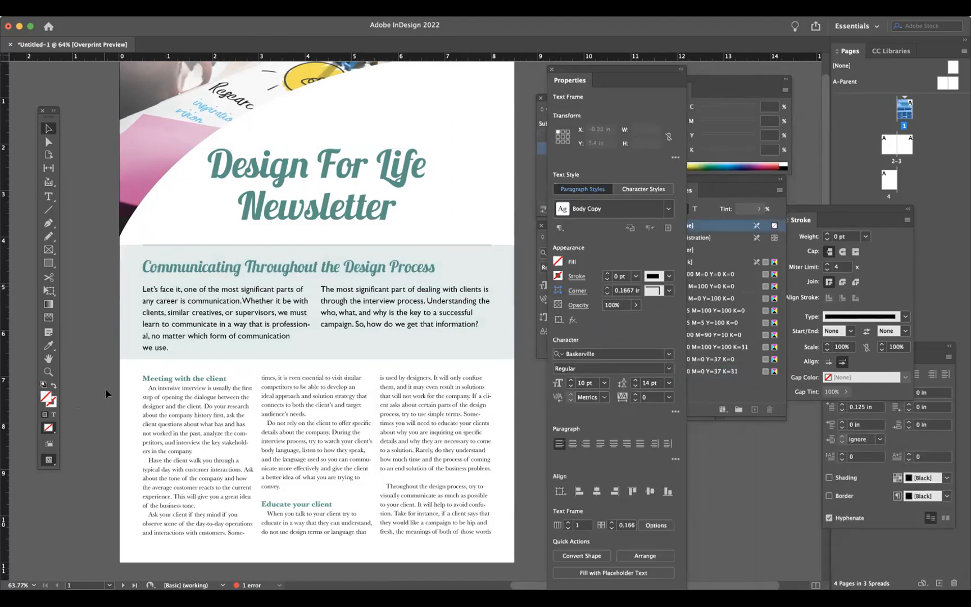
click(466, 242)
click(510, 258)
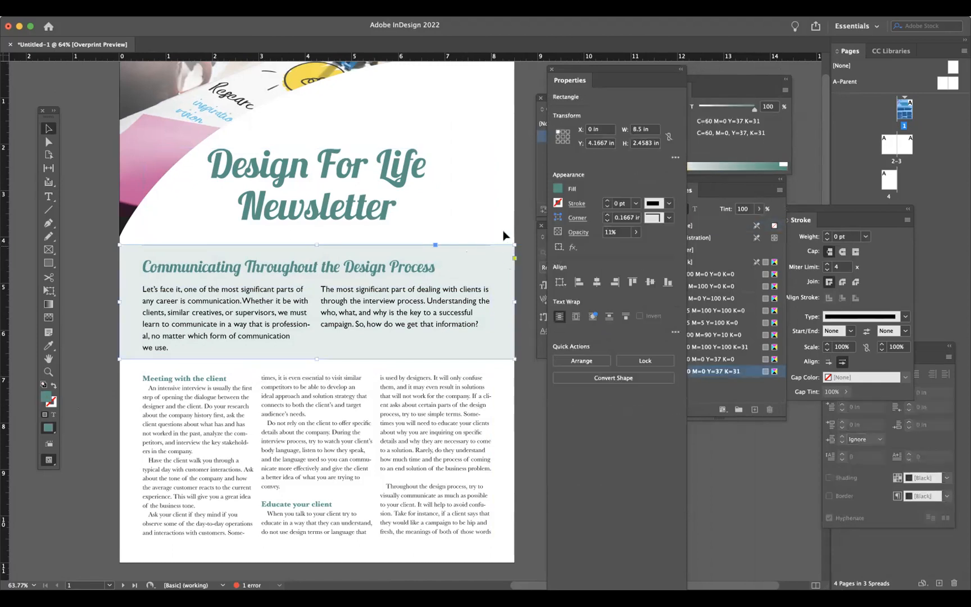
drag(318, 244, 318, 248)
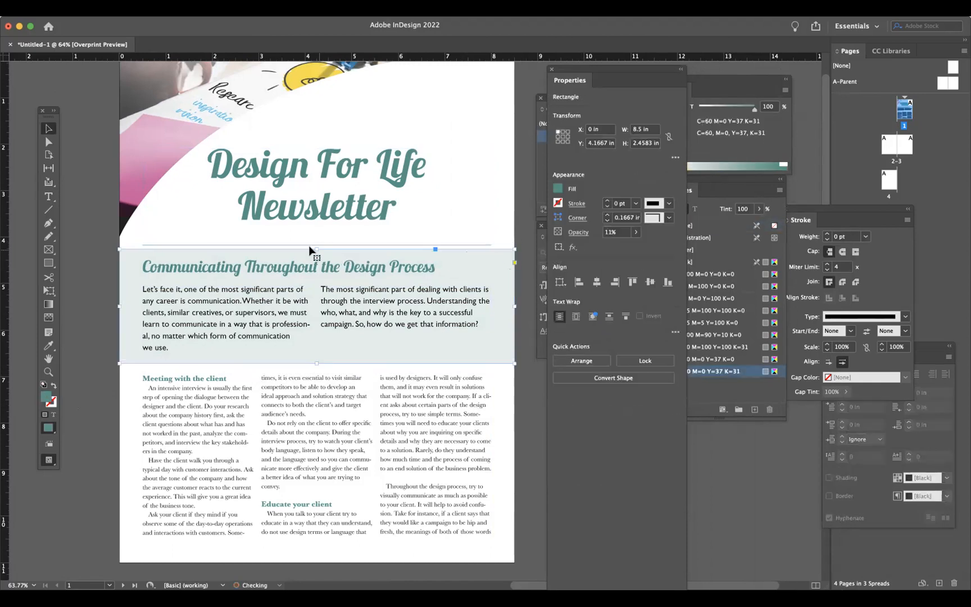
click(313, 246)
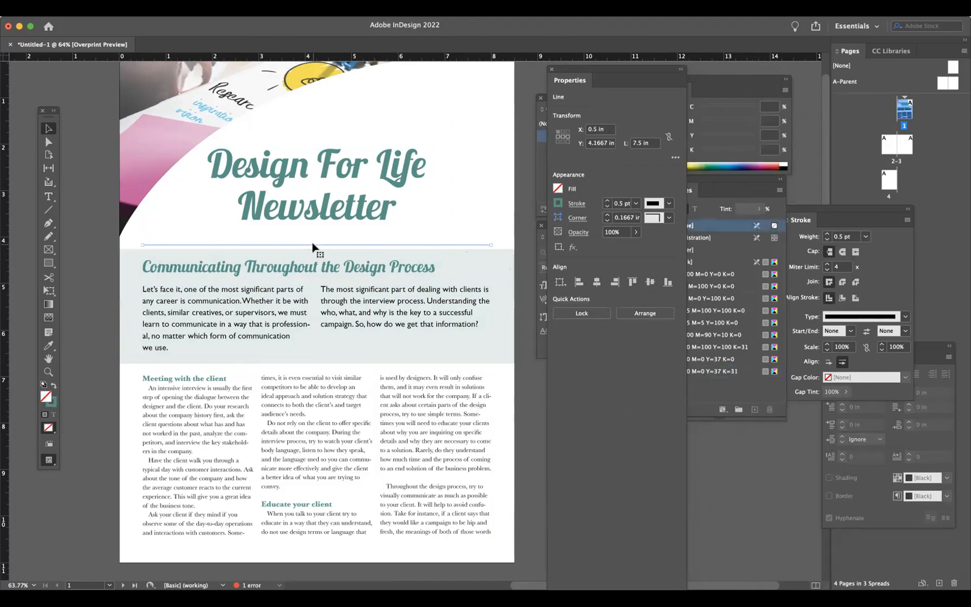
click(311, 362)
drag(312, 361, 313, 356)
click(318, 410)
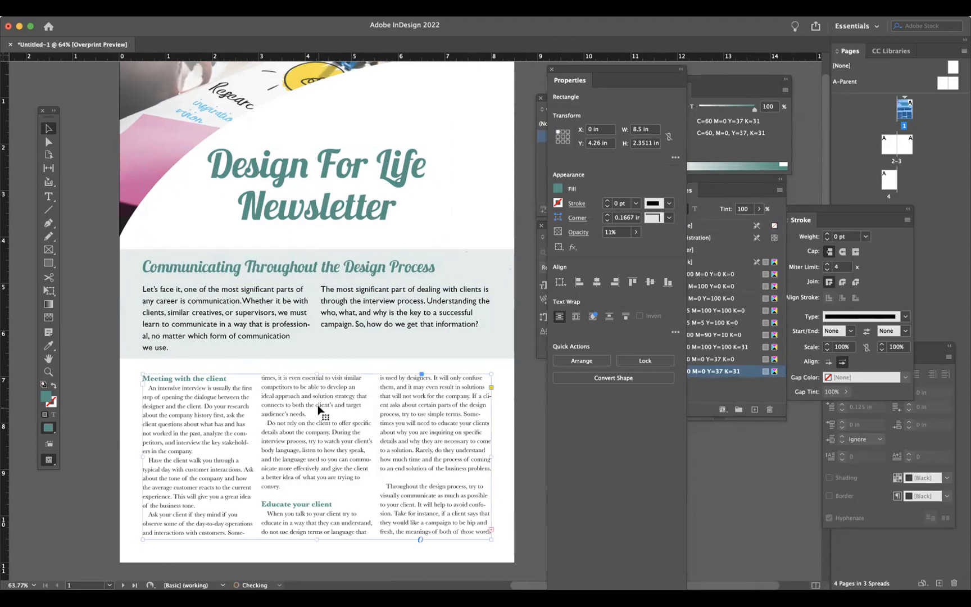
click(119, 445)
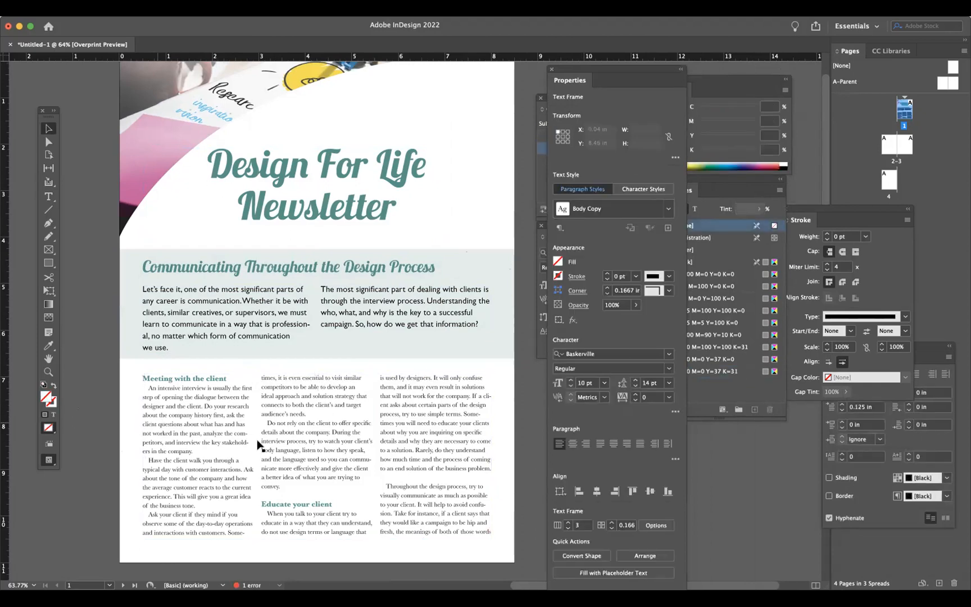
scroll(264, 444, up, 2)
scroll(264, 444, right, 2)
scroll(266, 448, down, 1)
scroll(267, 449, right, 1)
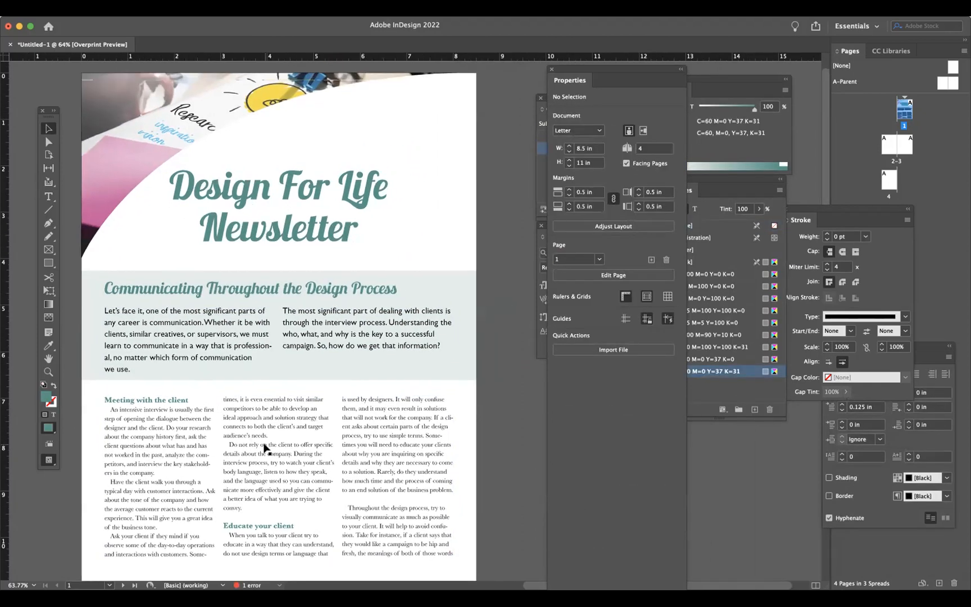
click(257, 188)
click(234, 326)
double_click(250, 241)
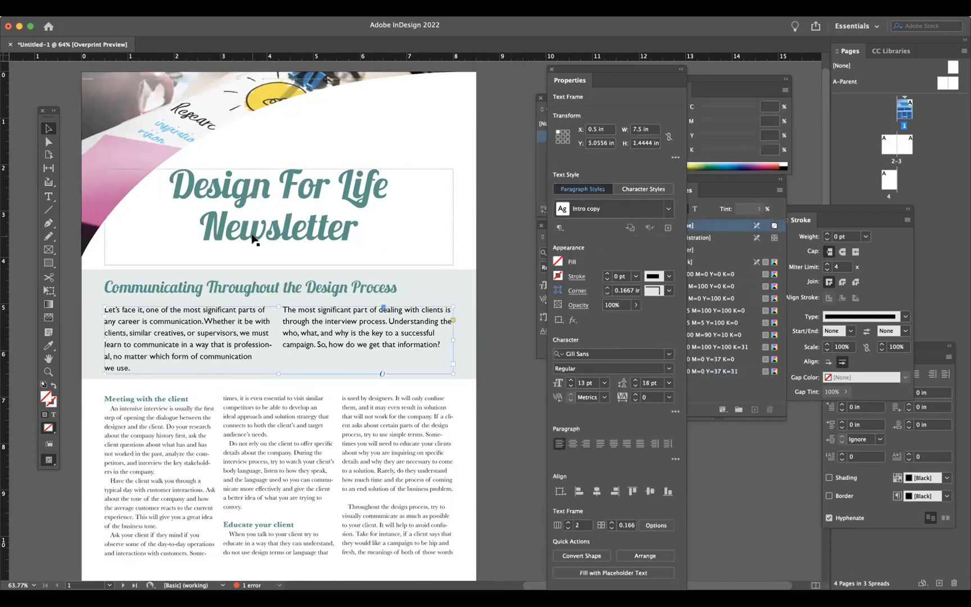
click(47, 129)
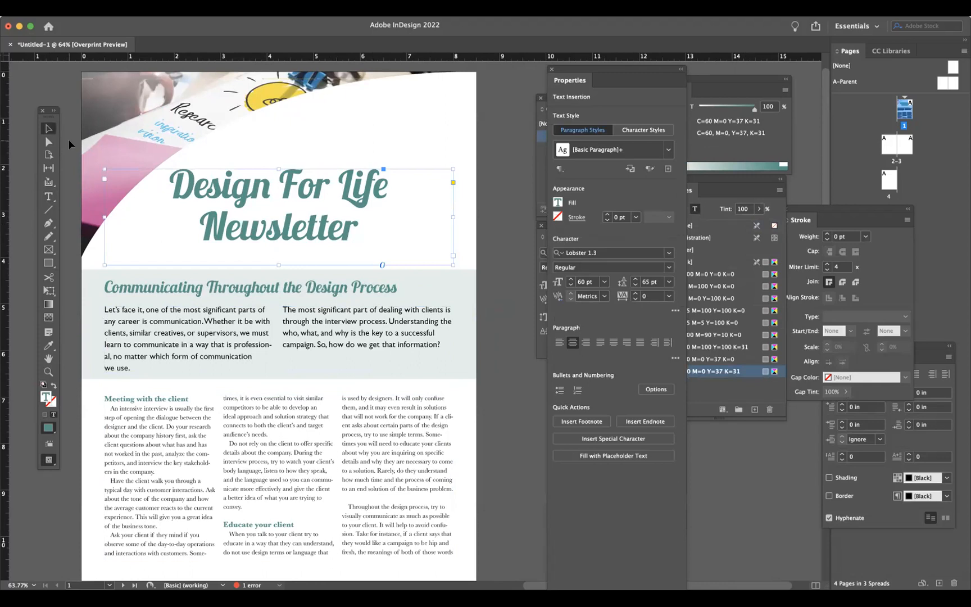
click(69, 139)
- Draw a thin teal bar the full page width, about 0.19 in tall, just below the title
click(49, 262)
drag(84, 256, 474, 271)
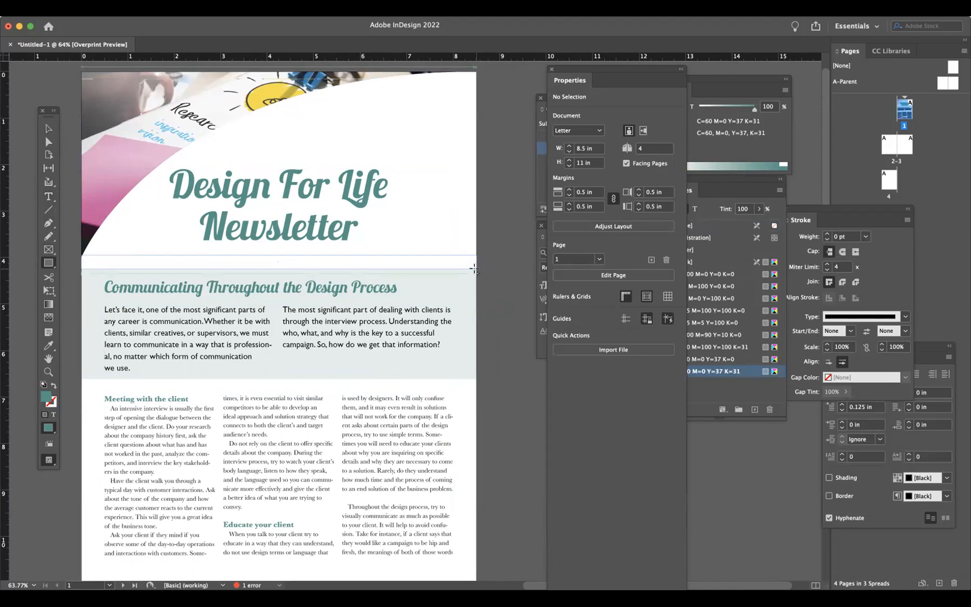
click(48, 128)
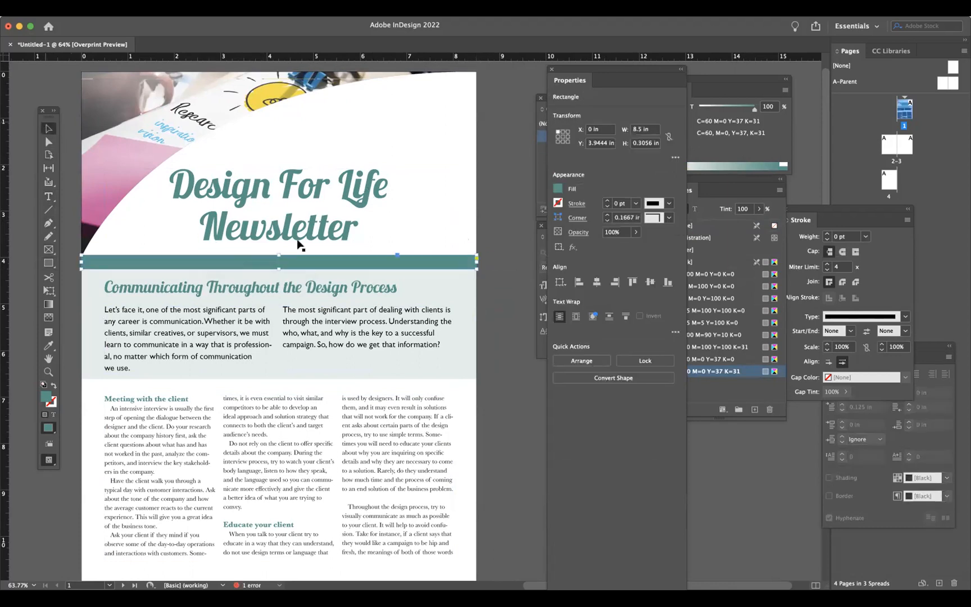
drag(279, 255, 277, 260)
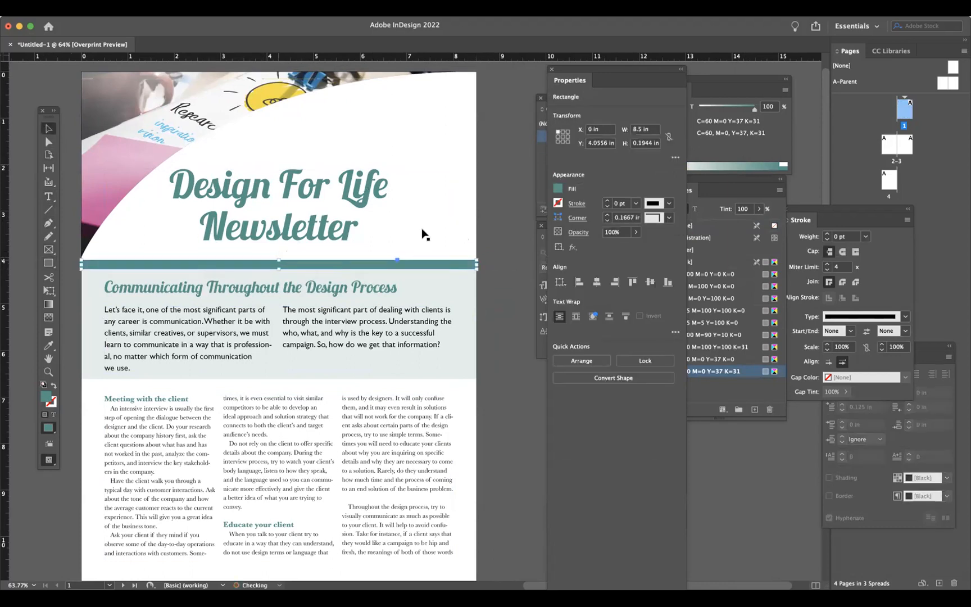
click(511, 327)
- Save the document to the Desktop, naming it with the author's initials followed by _NewsletterPart1
scroll(511, 325, left, 2)
scroll(489, 309, down, 2)
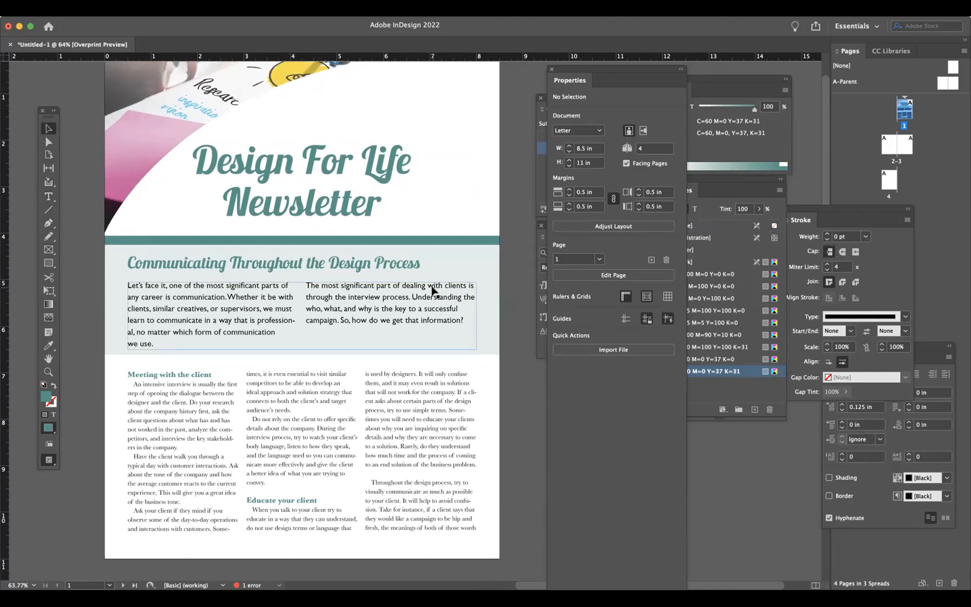
key(super+s)
text(abiss_NewsletterPart1)
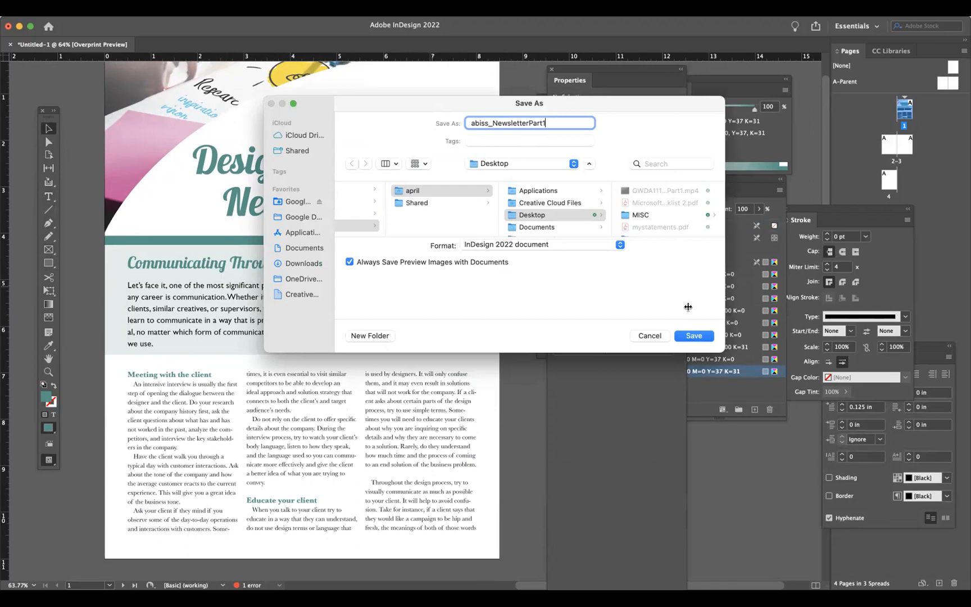
click(690, 336)
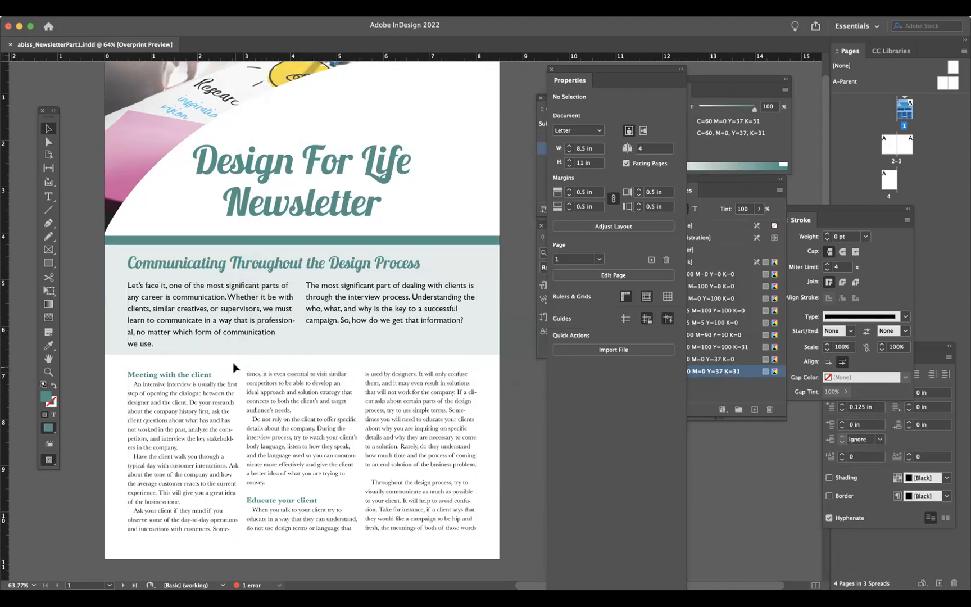
- Zoom out, close the Stroke, Properties, Character, Swatches and Color panels, and move the Pages panel into the workspace
key(super+minus)
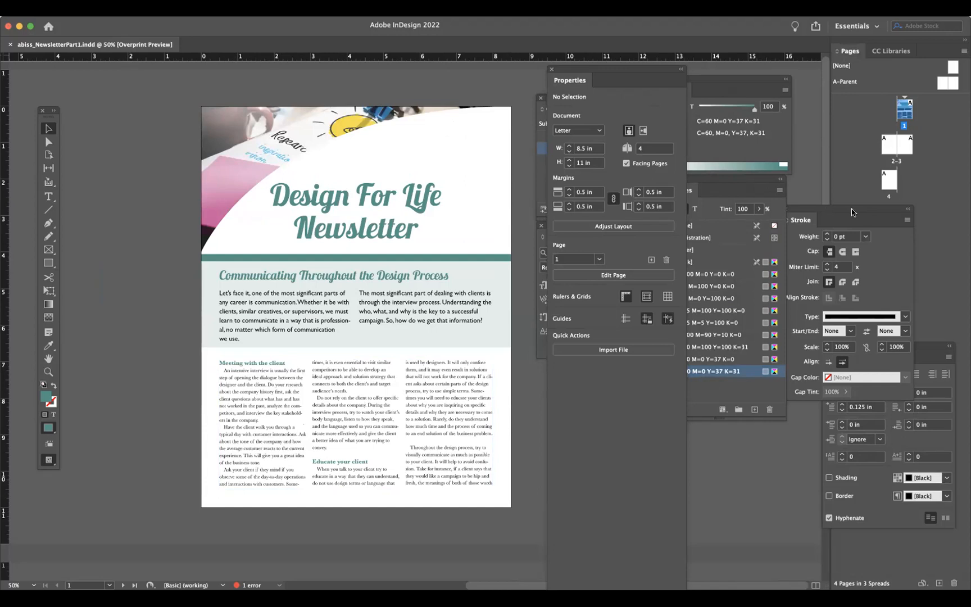
drag(852, 208, 898, 204)
click(831, 204)
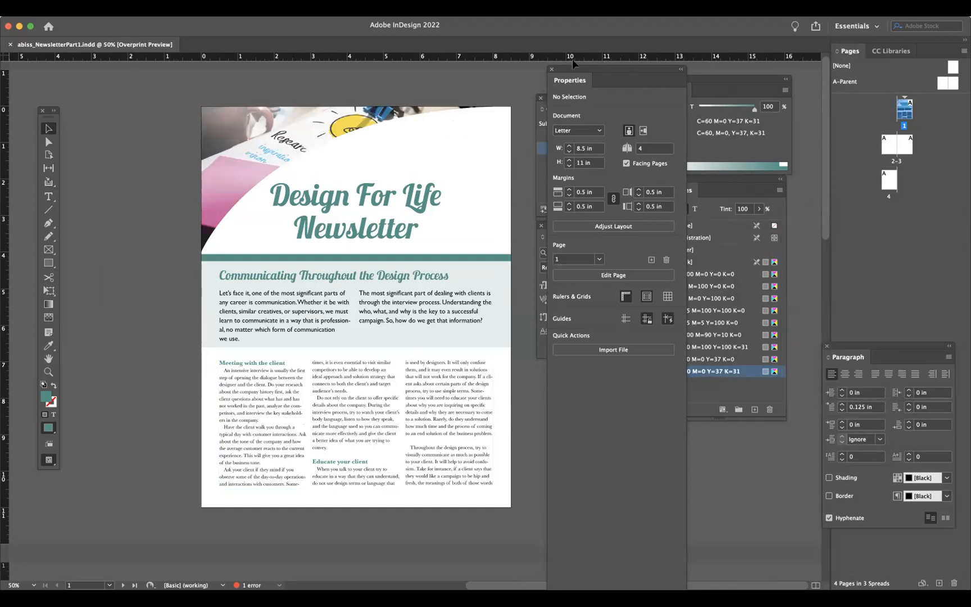
click(551, 69)
click(540, 99)
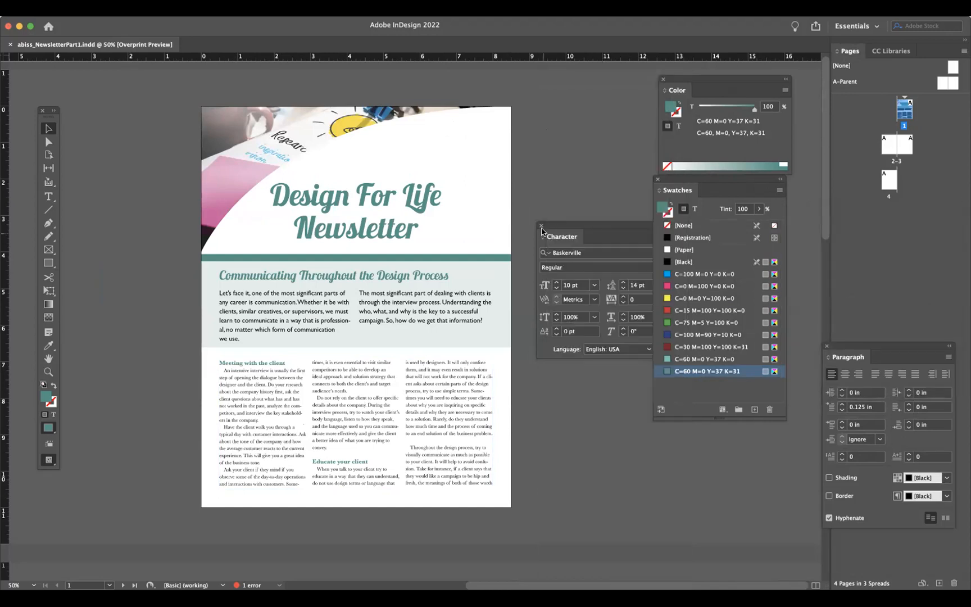
click(541, 226)
click(656, 179)
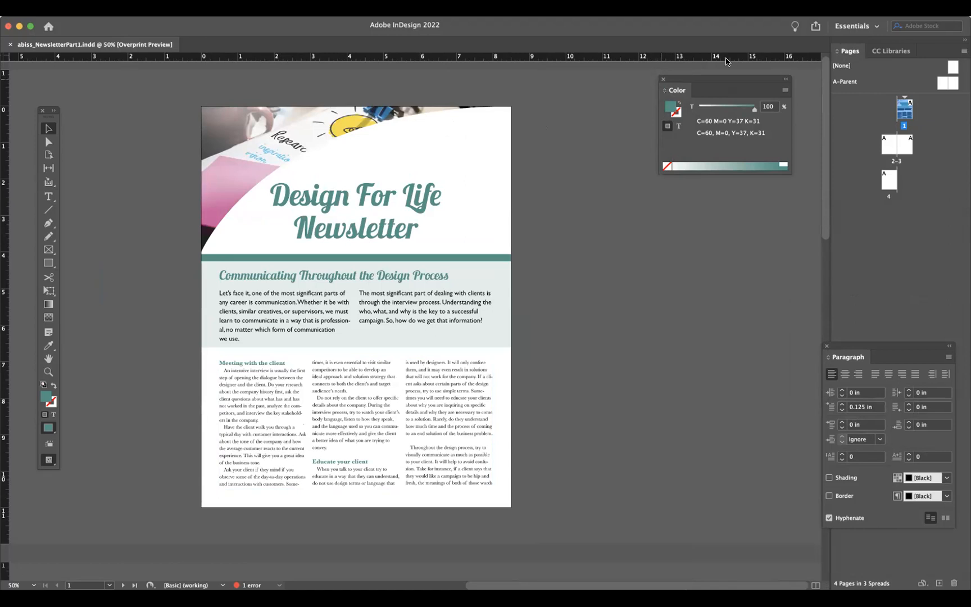
click(663, 79)
drag(848, 52, 604, 72)
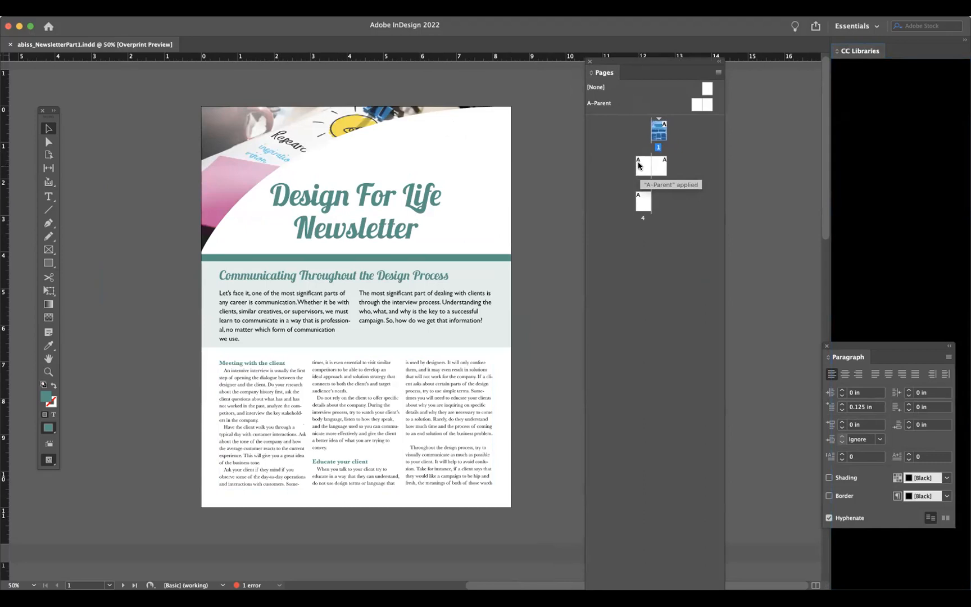
- Return to page 1 and turn on guide display for the document
double_click(638, 162)
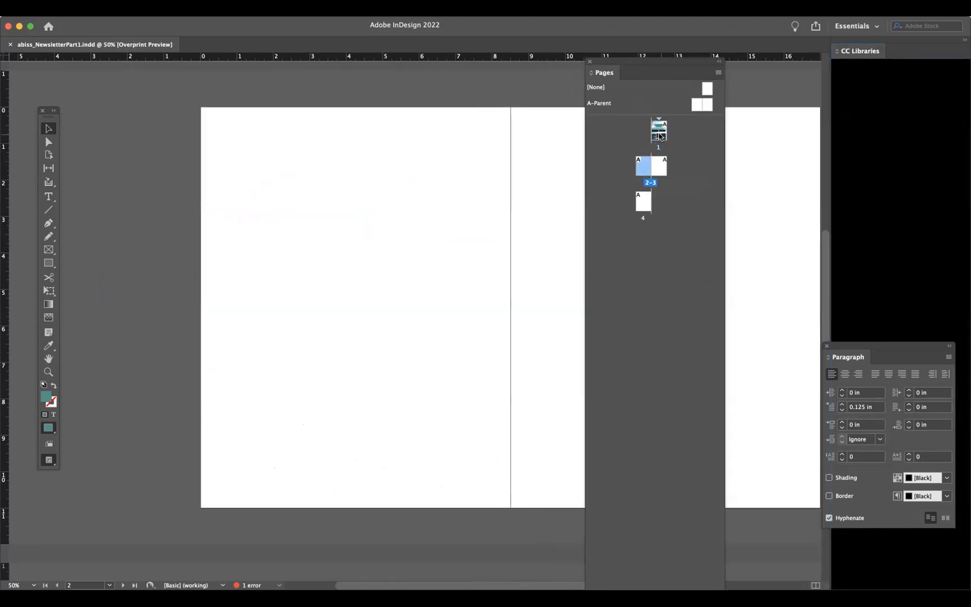
double_click(659, 134)
click(239, 8)
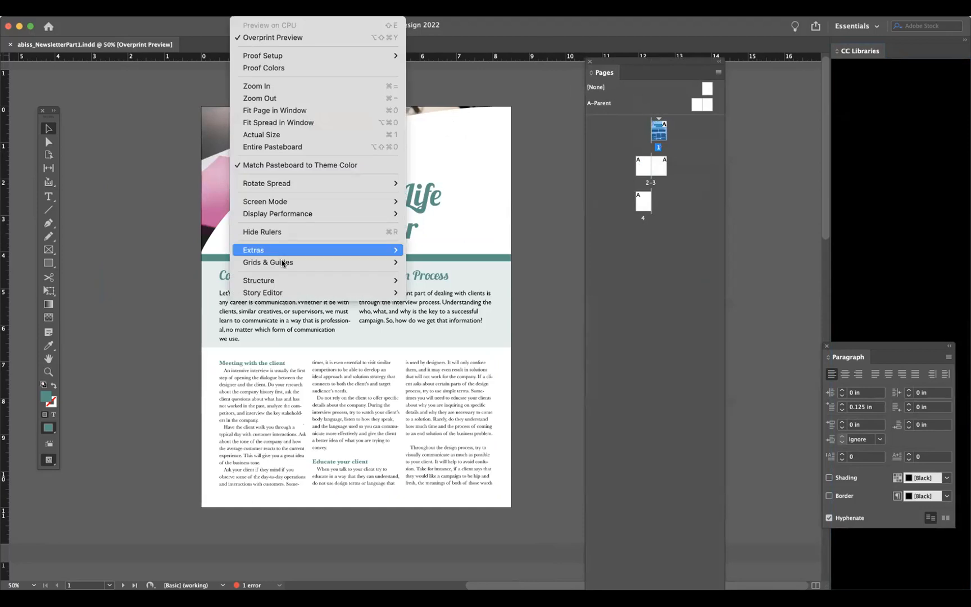
mouse_move(282, 263)
click(443, 260)
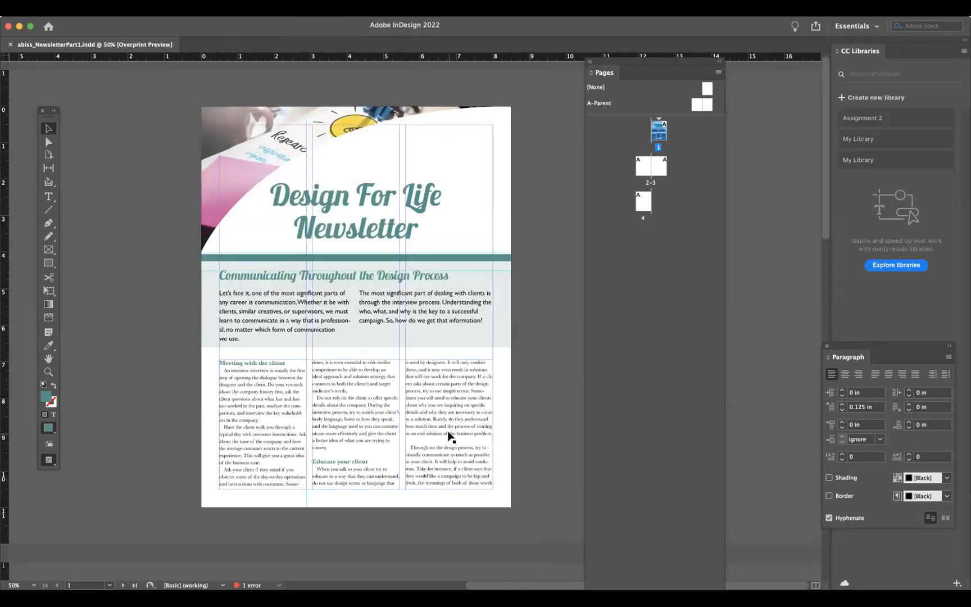
- On spread 2–3, draw a text frame across both columns of page 2 from the guide to the bottom margin
double_click(641, 166)
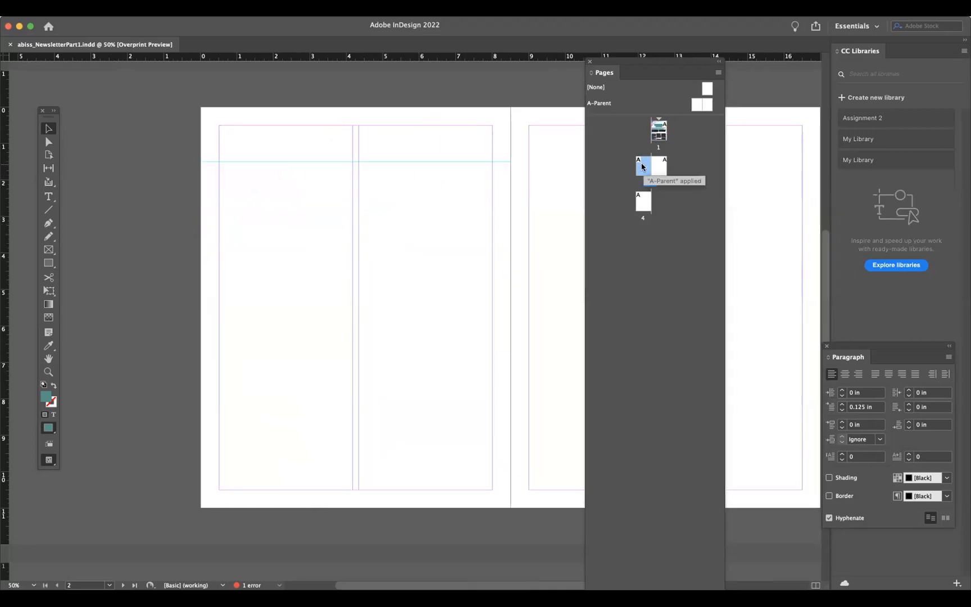
click(49, 197)
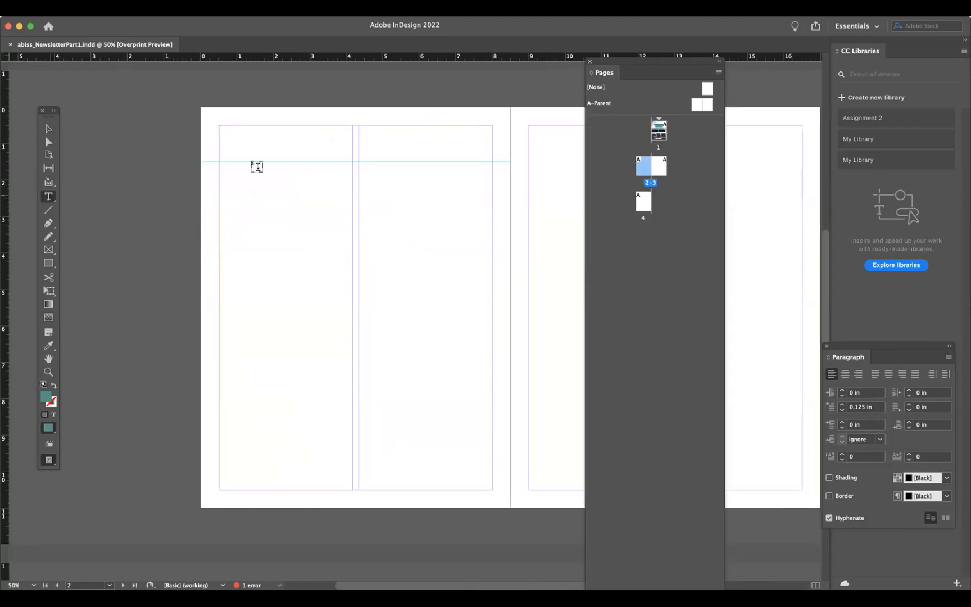
drag(219, 163, 497, 489)
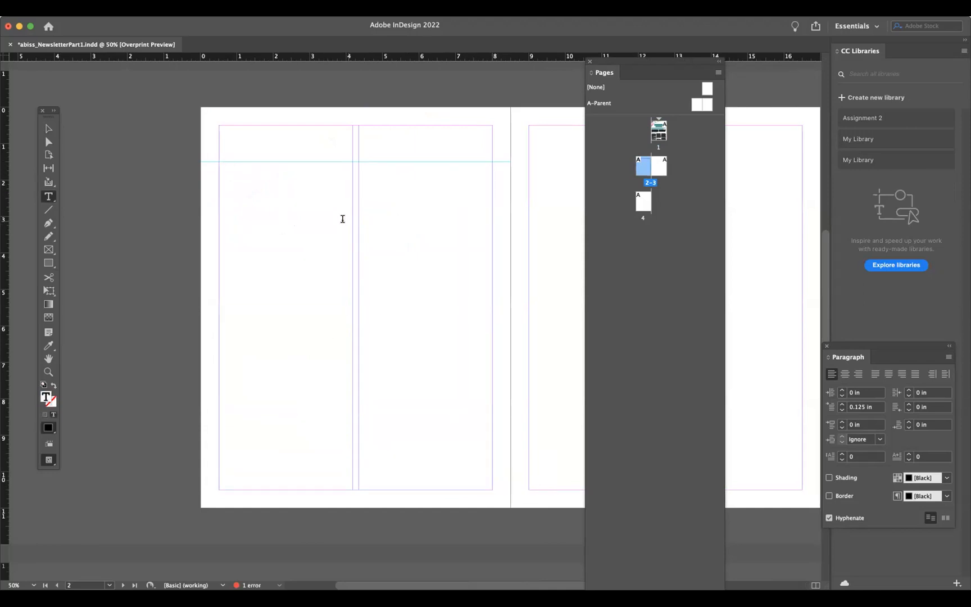
- Flow the overset story text from page 1's third column into the new text frame on page 2
click(52, 128)
scroll(180, 206, up, 10)
scroll(180, 206, right, 5)
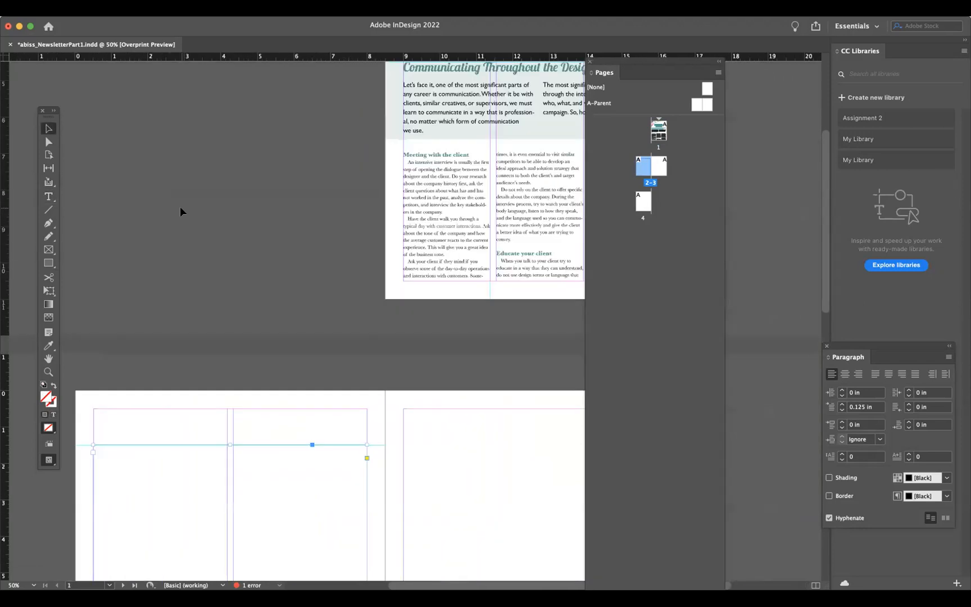
scroll(179, 206, up, 3)
scroll(179, 207, right, 5)
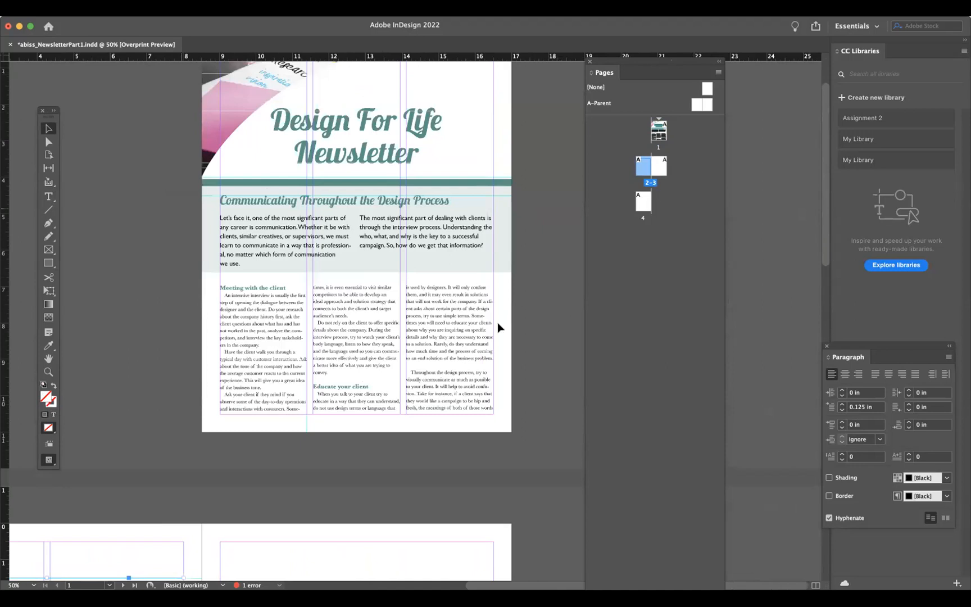
click(472, 336)
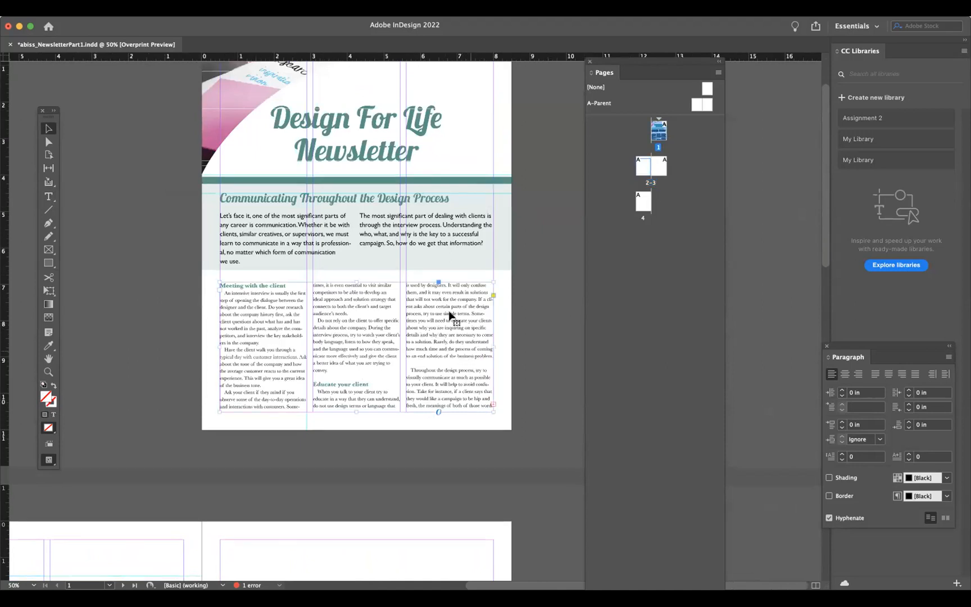
click(492, 403)
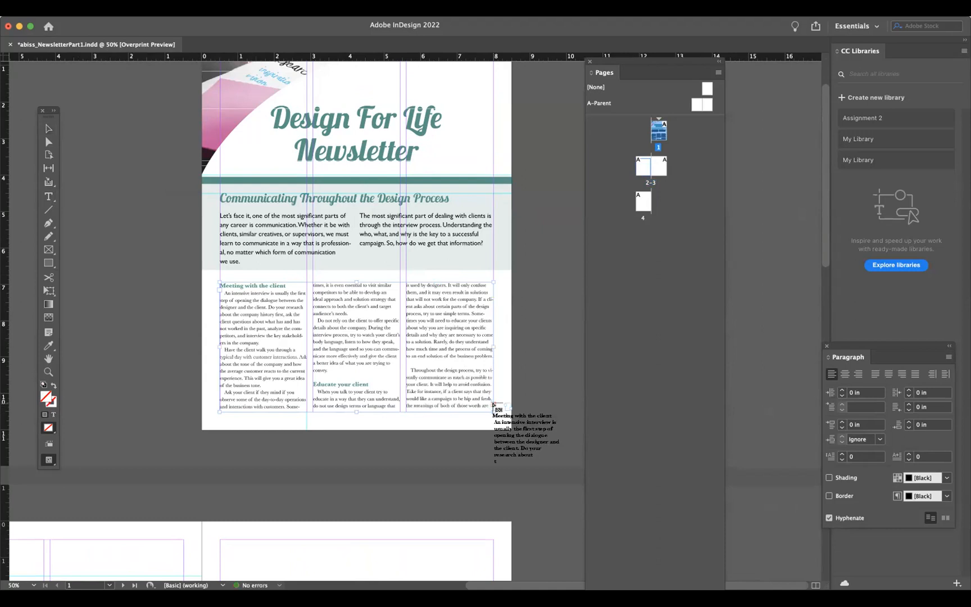
scroll(437, 459, down, 5)
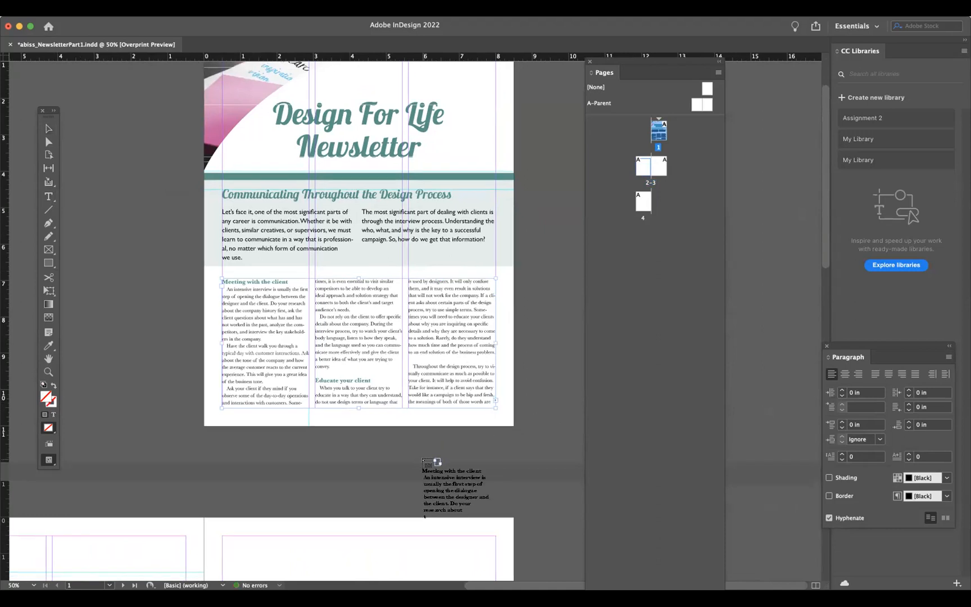
scroll(422, 459, down, 10)
scroll(423, 460, left, 5)
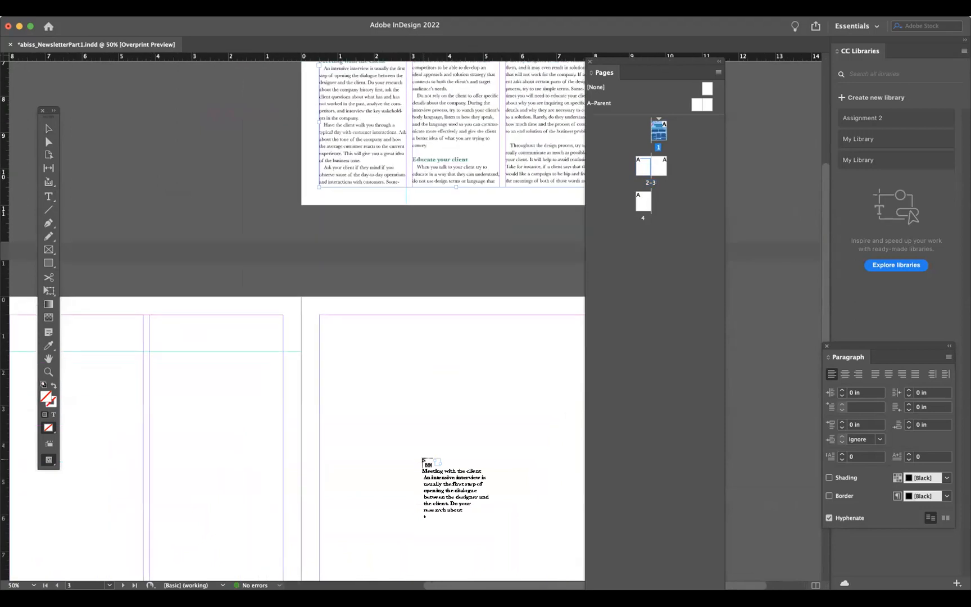
scroll(423, 460, down, 3)
scroll(422, 459, left, 2)
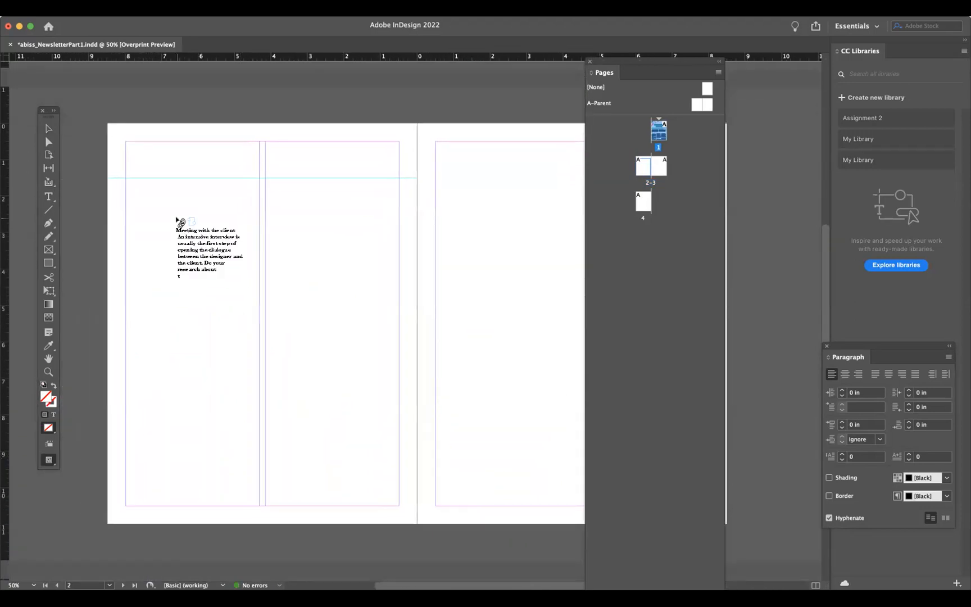
click(177, 221)
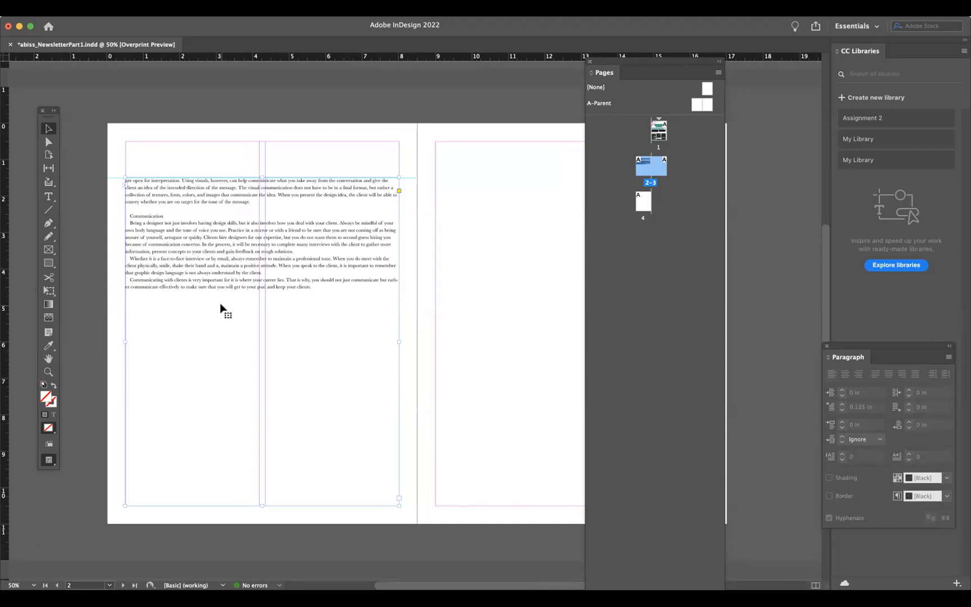
- Narrow the page 2 text frame so it occupies only the right column
drag(124, 341, 266, 348)
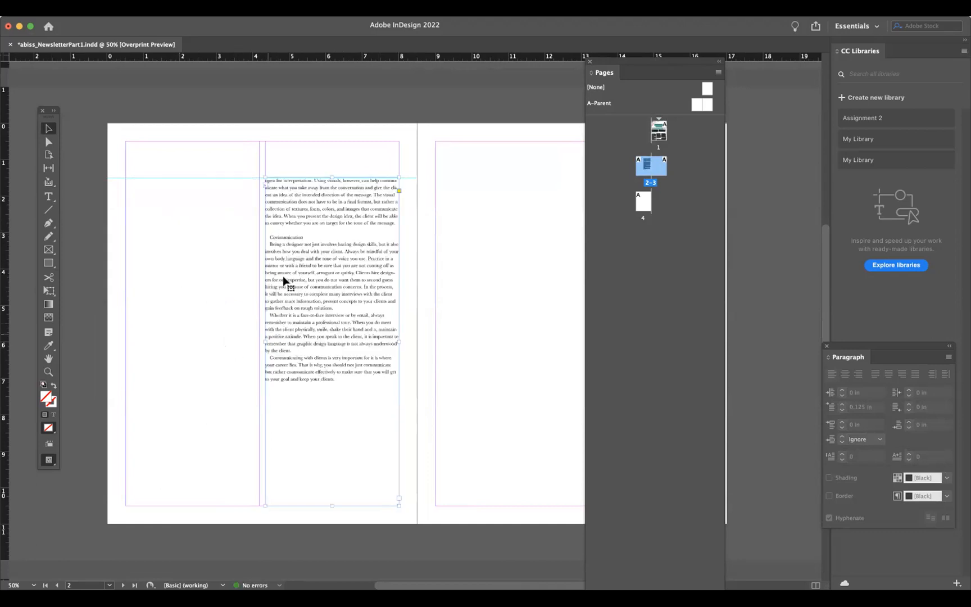
click(99, 238)
- Draw a teal rectangle covering page 2's left column area from the page's top edge to its bottom edge
click(48, 263)
drag(107, 123, 259, 522)
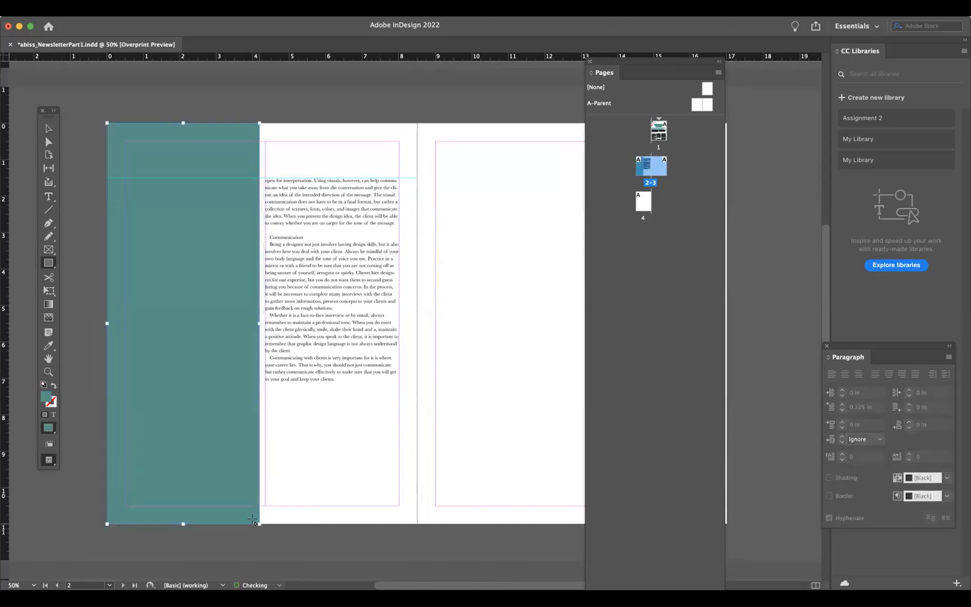
click(48, 128)
click(527, 102)
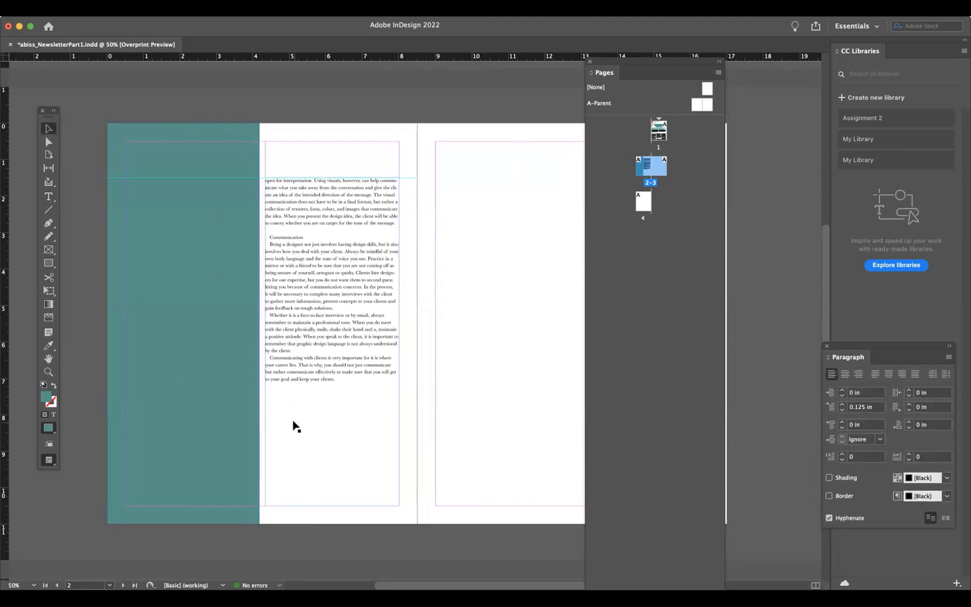
scroll(295, 426, right, 3)
scroll(295, 426, up, 1)
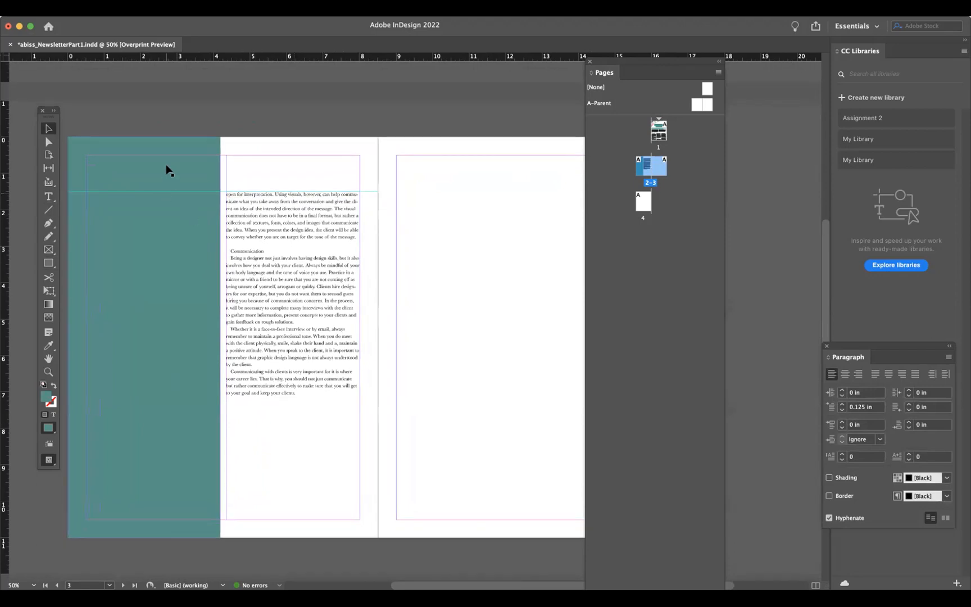
click(268, 192)
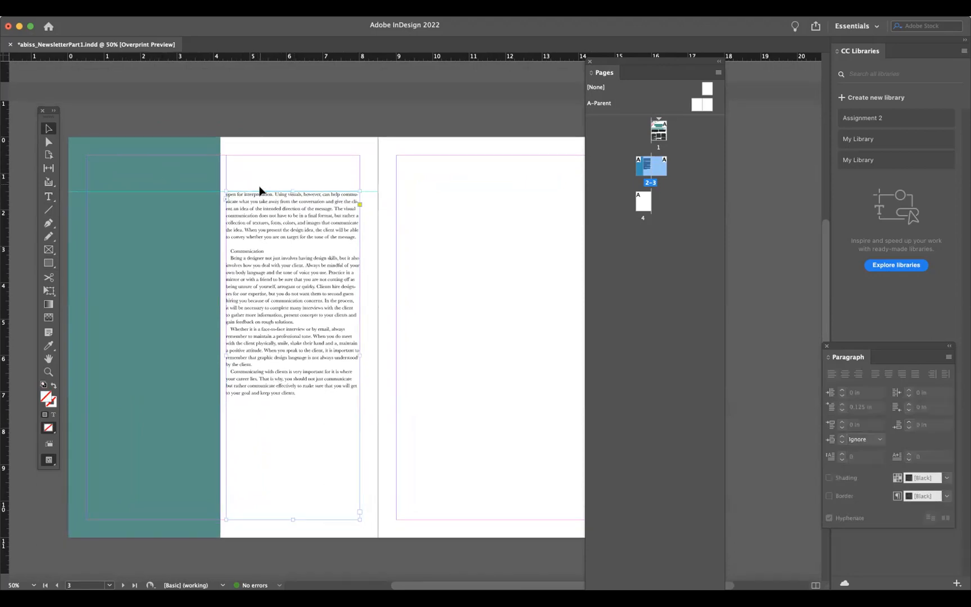
click(201, 195)
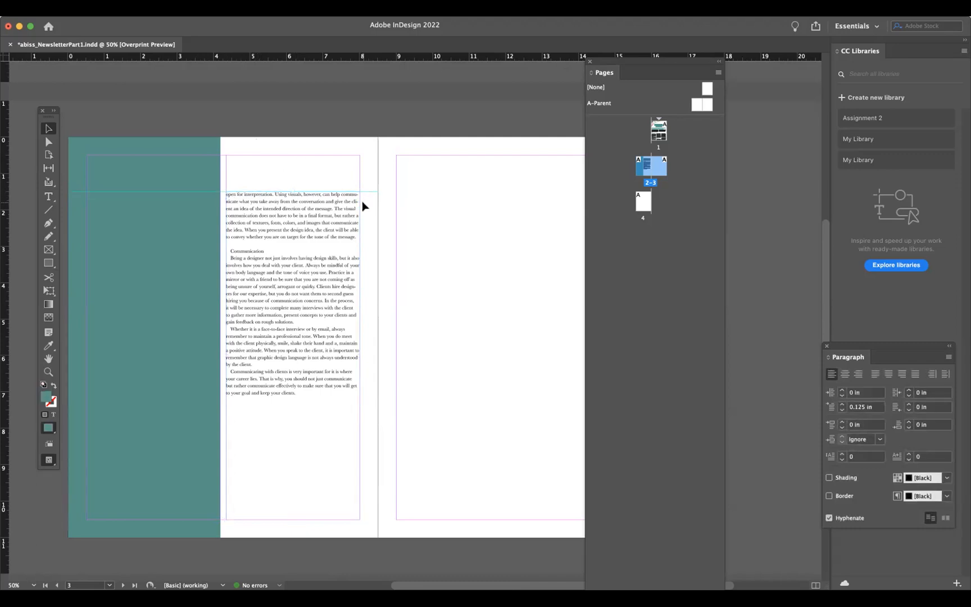
drag(323, 61, 423, 191)
click(419, 168)
scroll(427, 274, down, 2)
scroll(427, 273, left, 1)
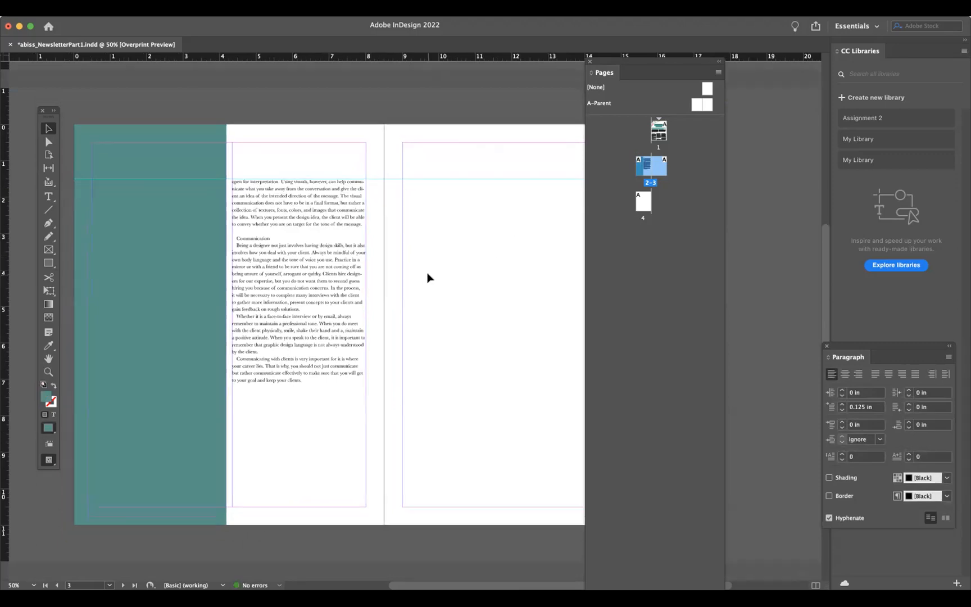
- Hide the baseline grid
key(super+equal)
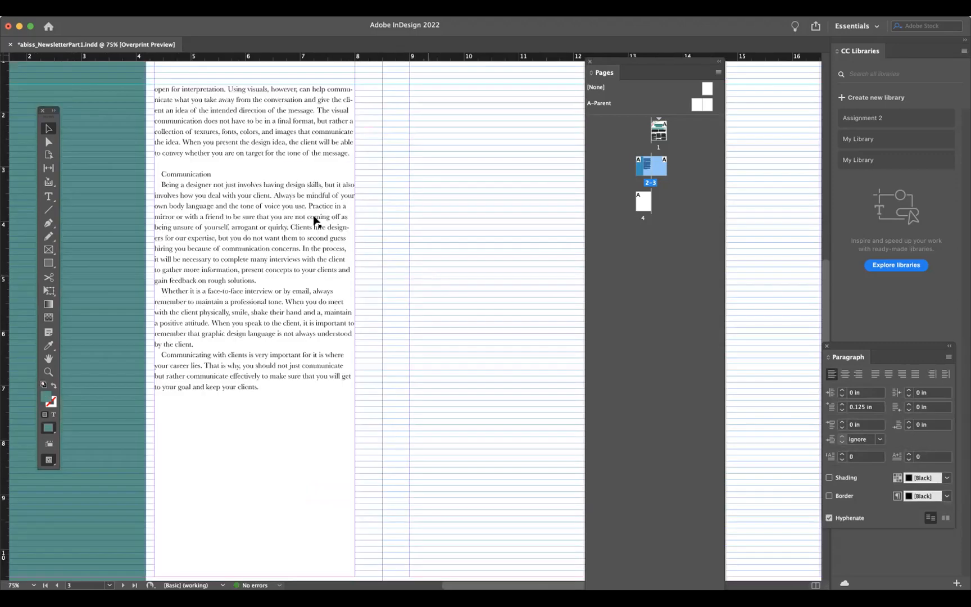
scroll(313, 219, left, 2)
scroll(313, 219, up, 5)
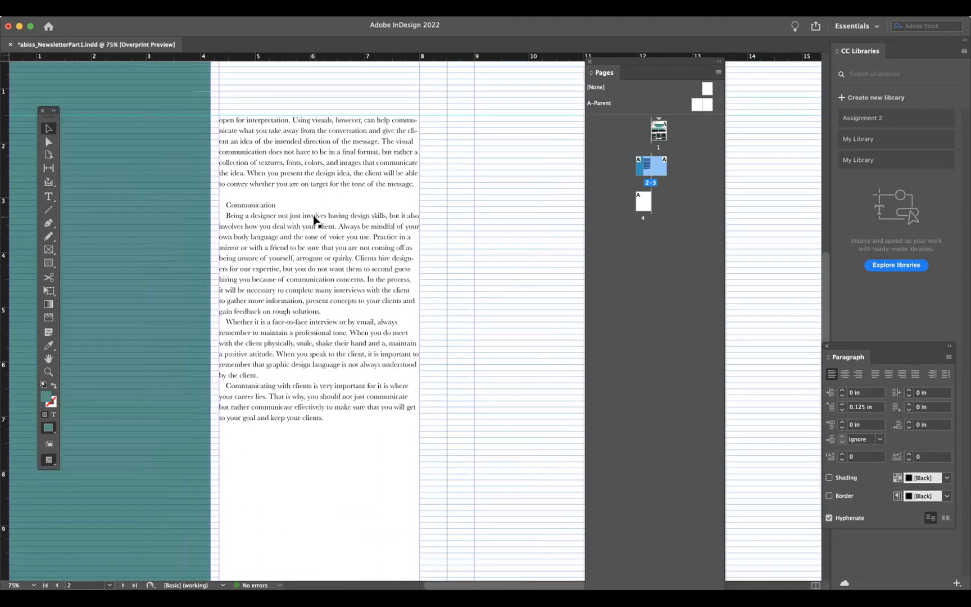
scroll(313, 219, up, 8)
scroll(313, 219, right, 4)
scroll(313, 219, right, 3)
scroll(314, 219, up, 2)
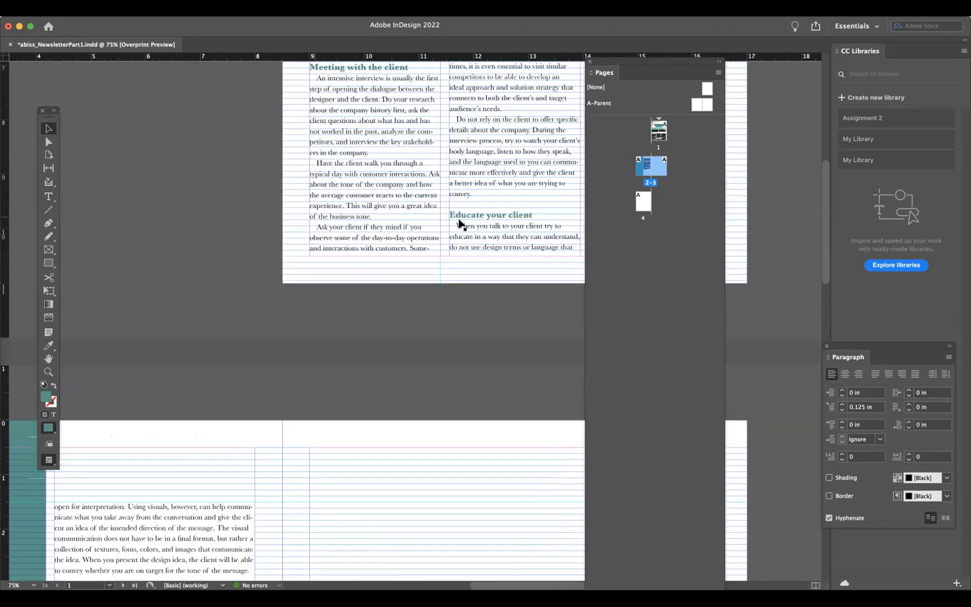
click(241, 9)
mouse_move(300, 263)
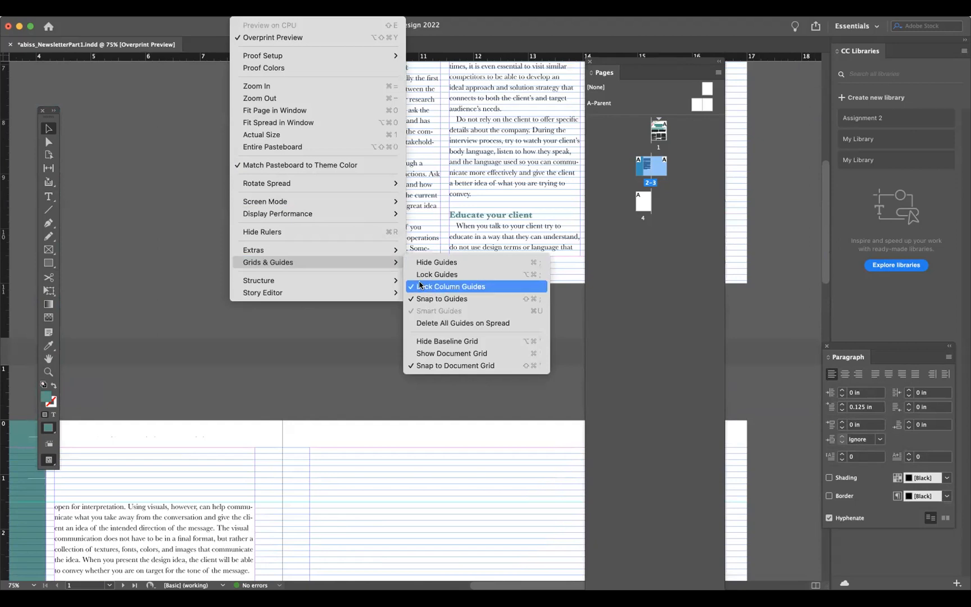
click(440, 342)
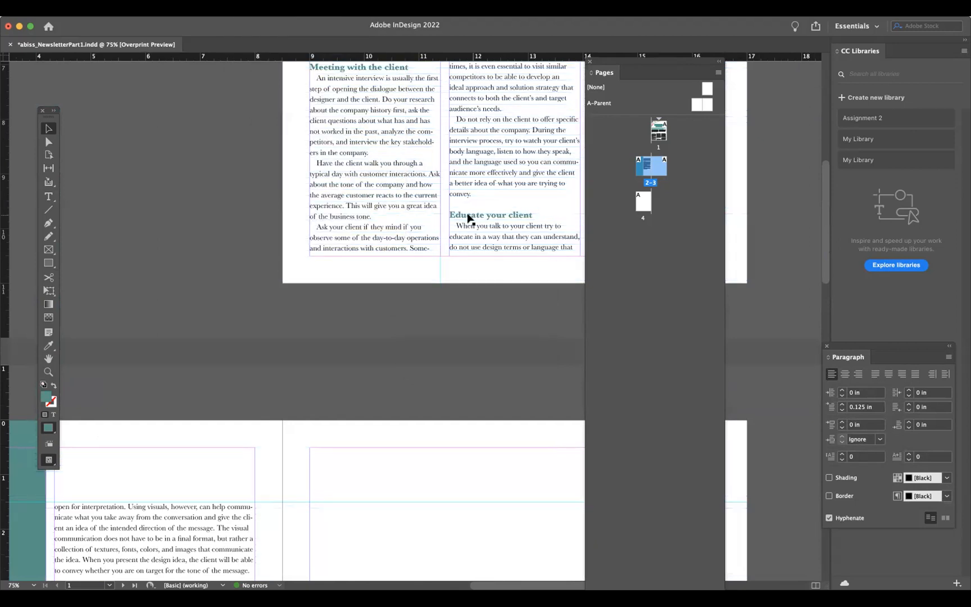
- Switch to the Type tool and open the Character Styles panel
scroll(415, 352, down, 10)
scroll(416, 353, left, 3)
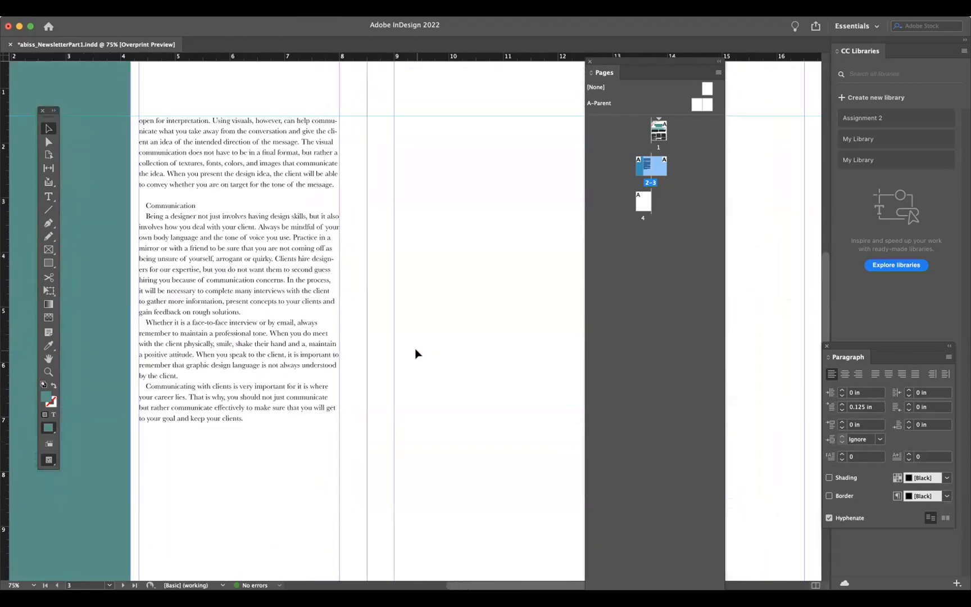
click(49, 195)
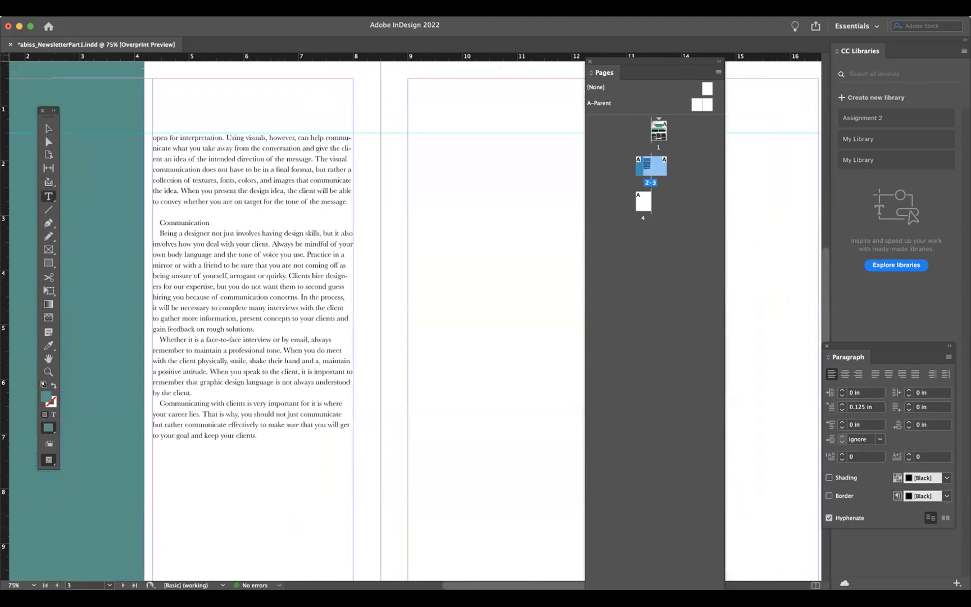
click(277, 10)
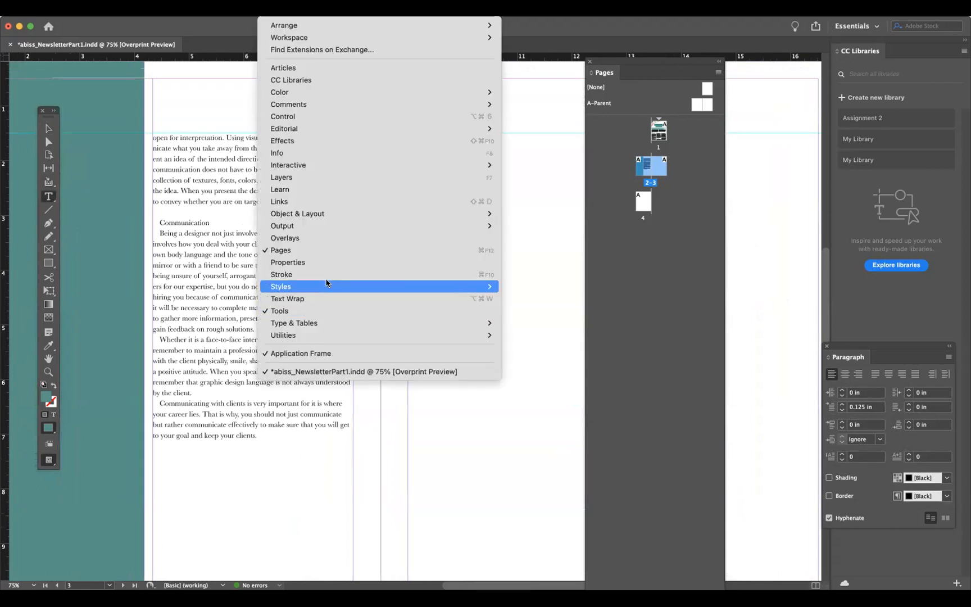
mouse_move(327, 283)
click(566, 299)
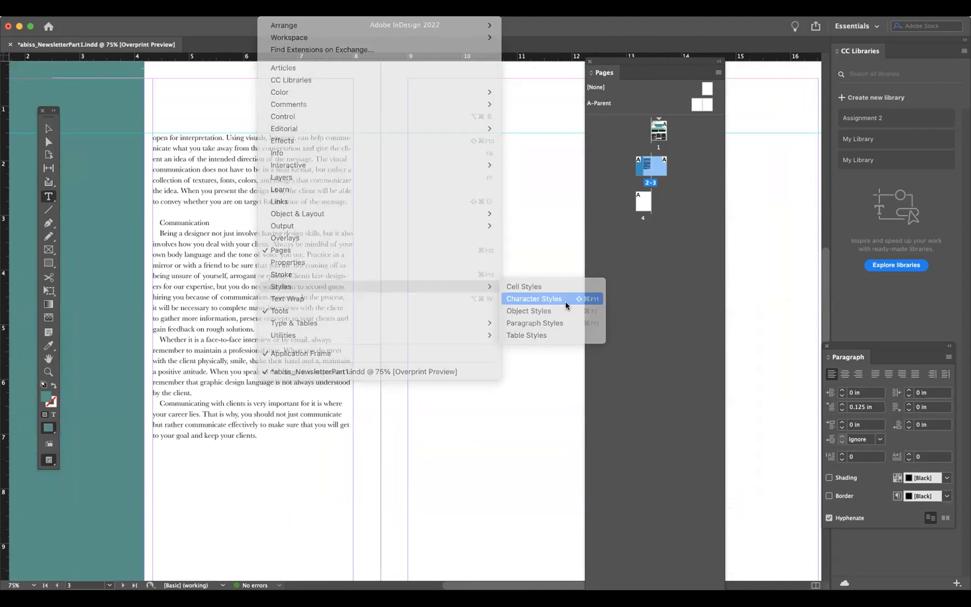
- Apply the Basic Paragraph style and the Subheads character style to the Communication heading on page 2
drag(561, 103, 460, 229)
drag(210, 223, 151, 221)
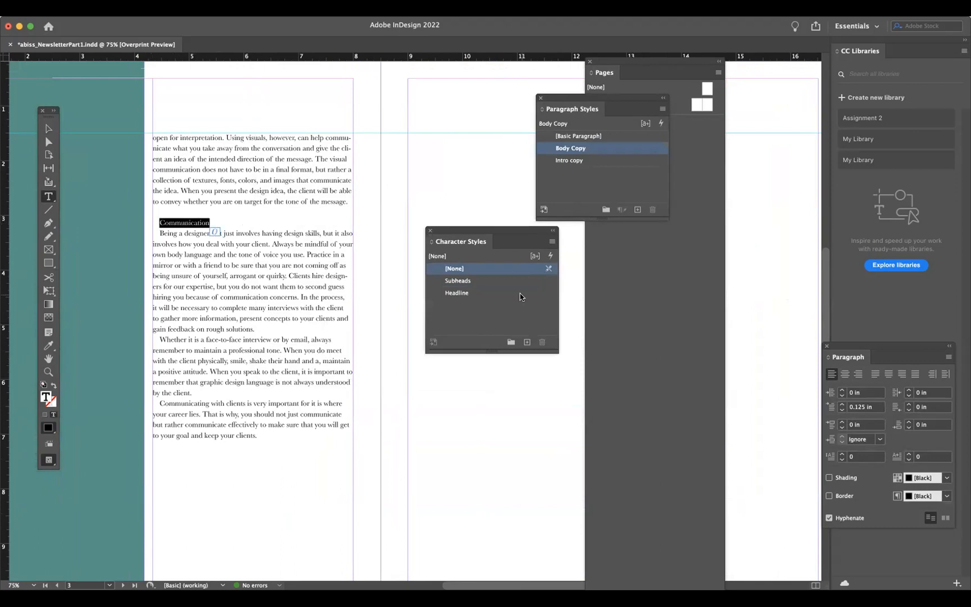
click(572, 136)
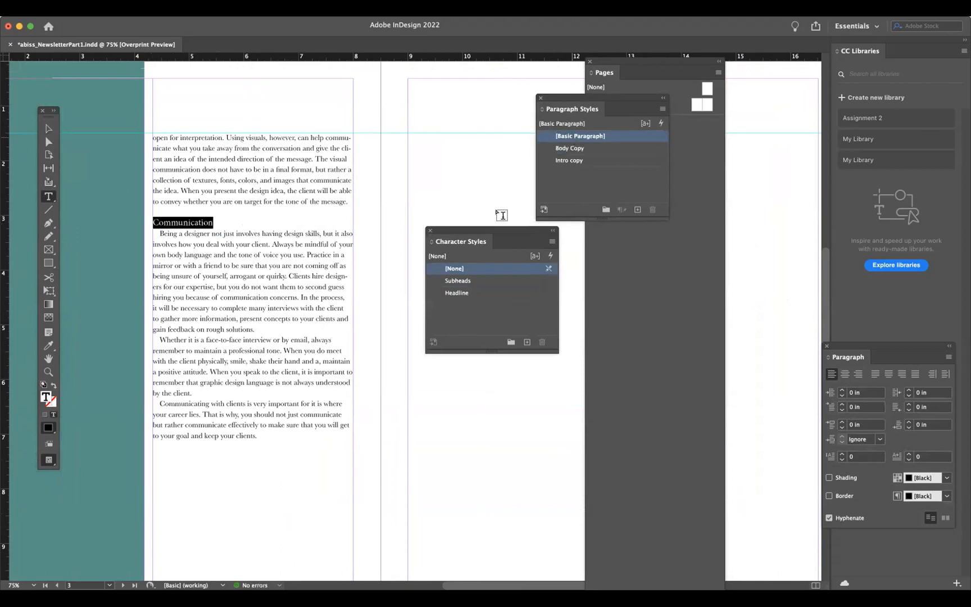
click(458, 281)
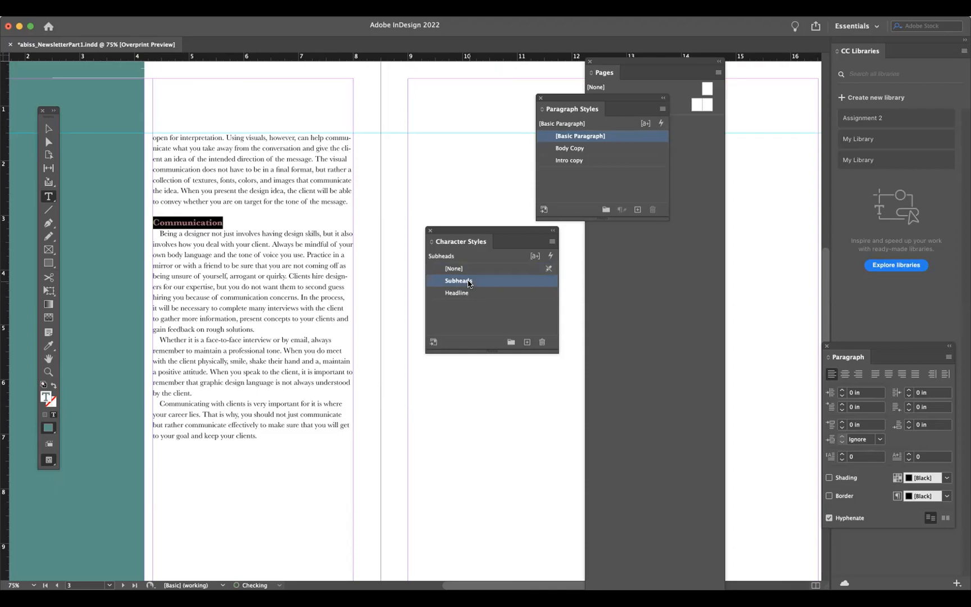
click(315, 355)
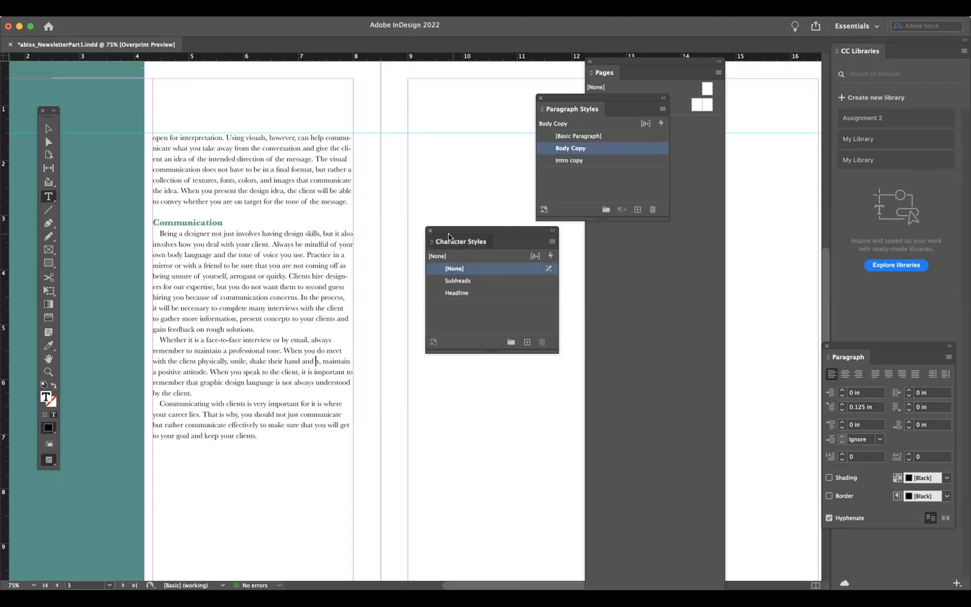
- Narrow the teal rectangle on page 2 so it stops short of the text column
drag(447, 233, 596, 236)
click(48, 128)
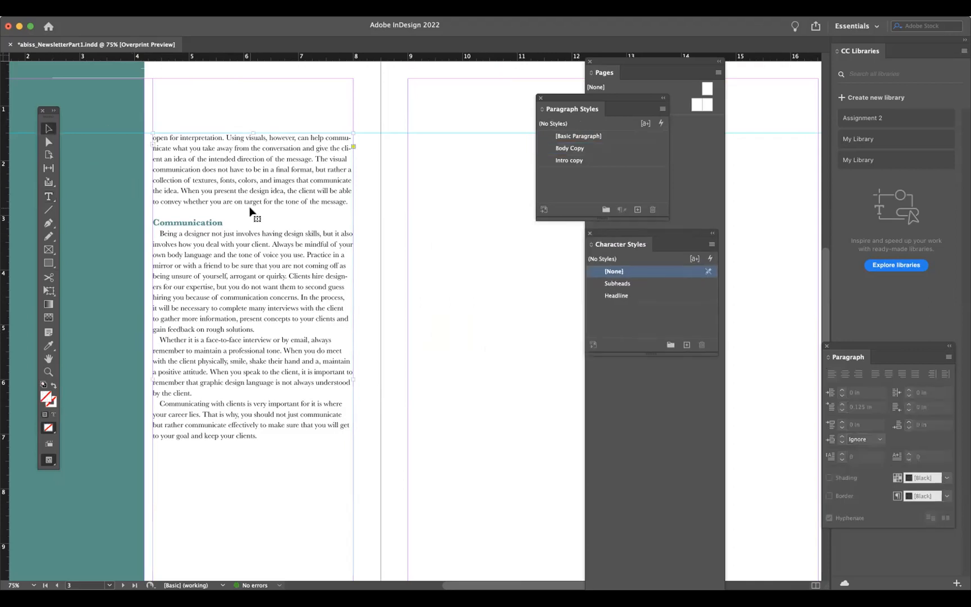
key(super+minus)
scroll(355, 267, up, 5)
scroll(357, 272, down, 5)
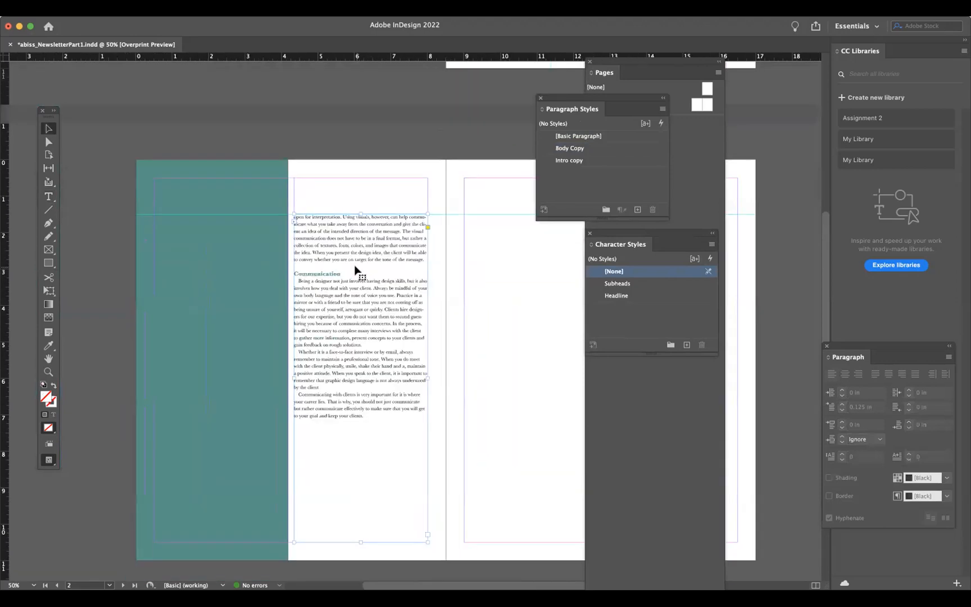
click(270, 287)
drag(300, 332, 275, 333)
double_click(357, 308)
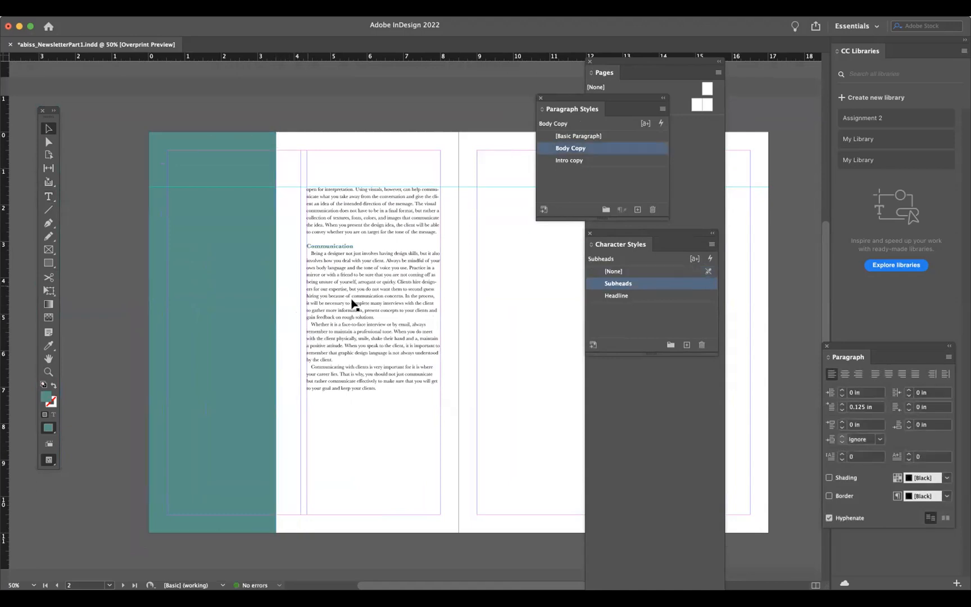
- Duplicate page 1's teal bar and shaded panel at the bottom of page 2's text column
scroll(441, 355, up, 10)
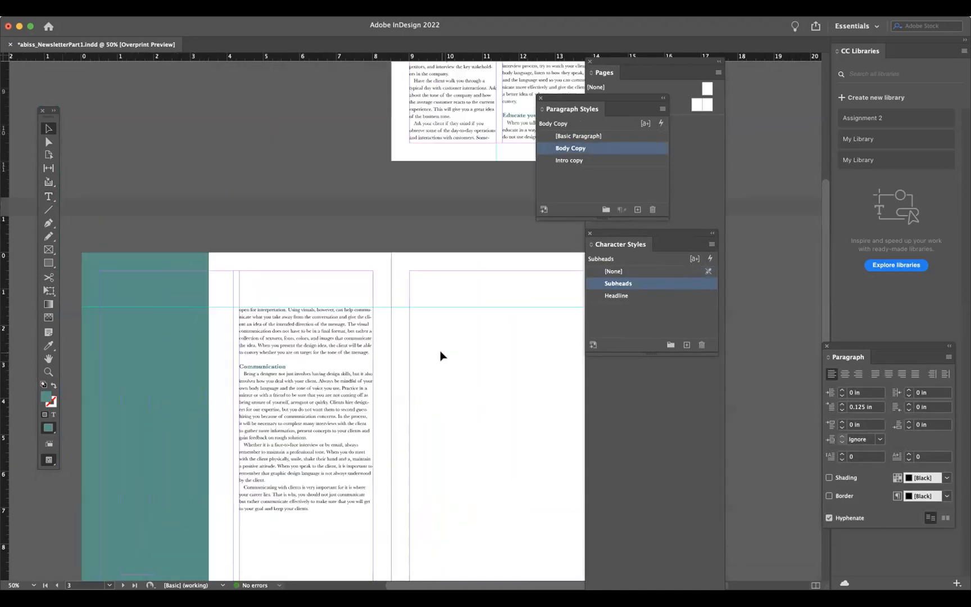
scroll(440, 354, right, 5)
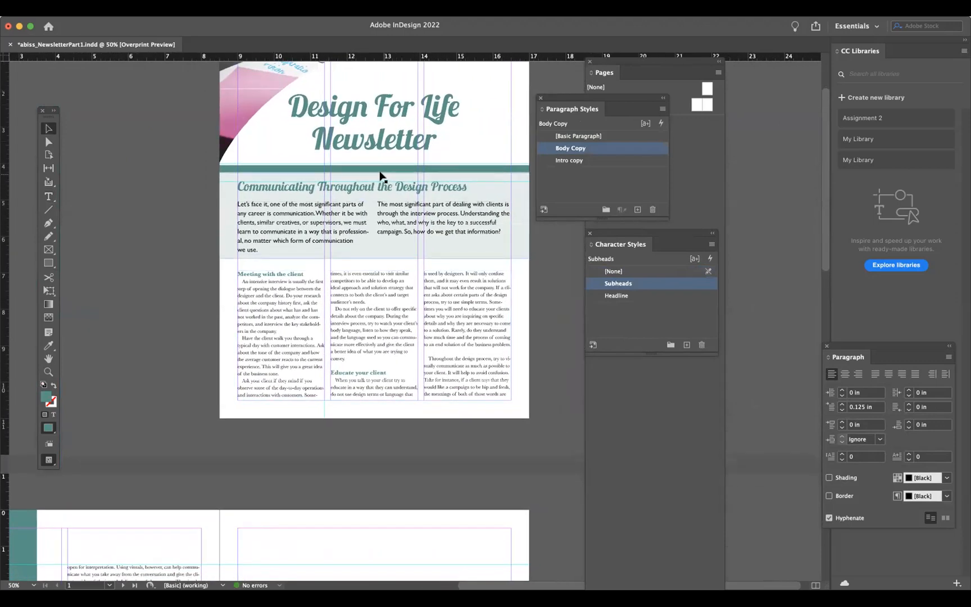
click(381, 168)
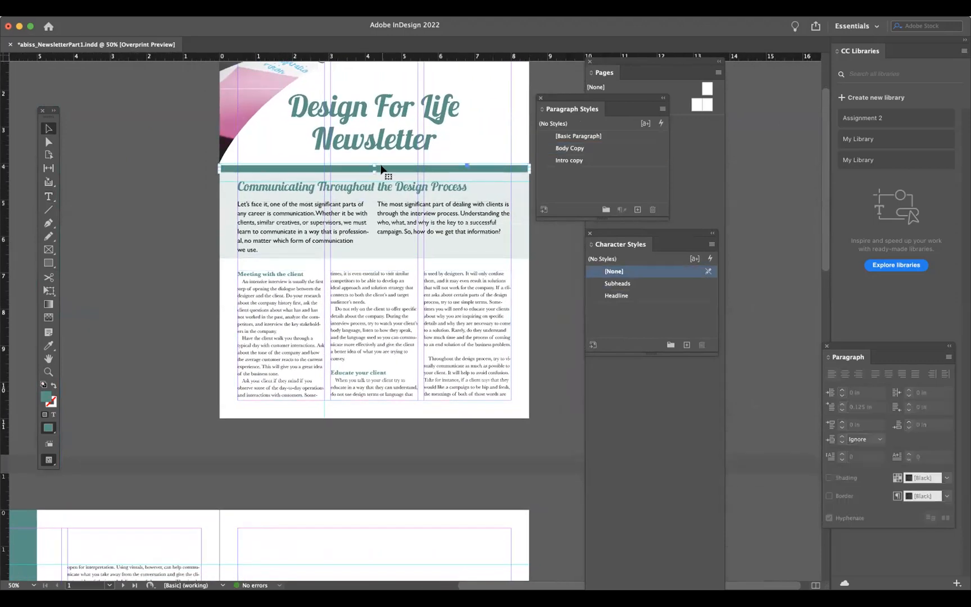
click(227, 204)
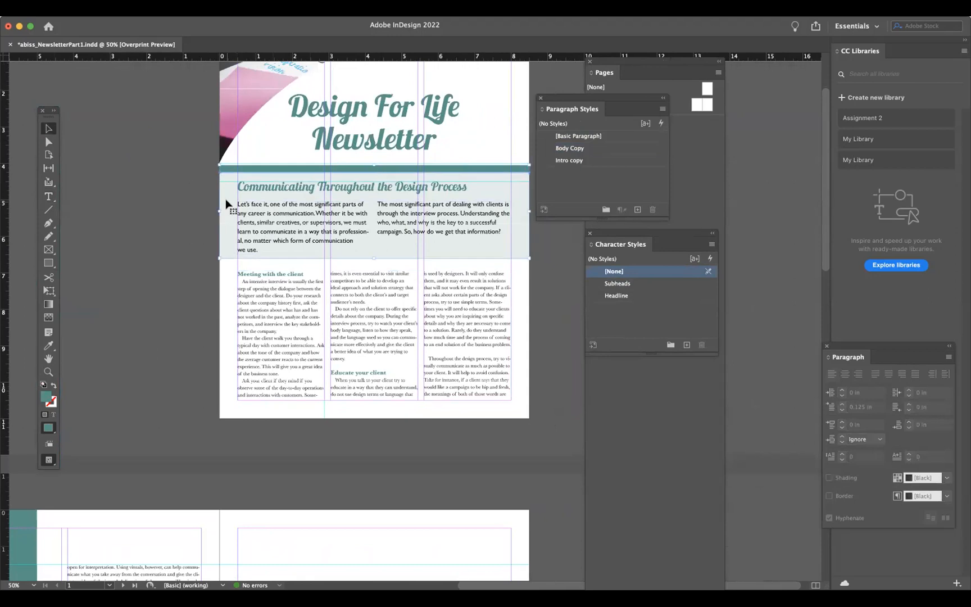
scroll(226, 203, down, 5)
scroll(226, 204, left, 4)
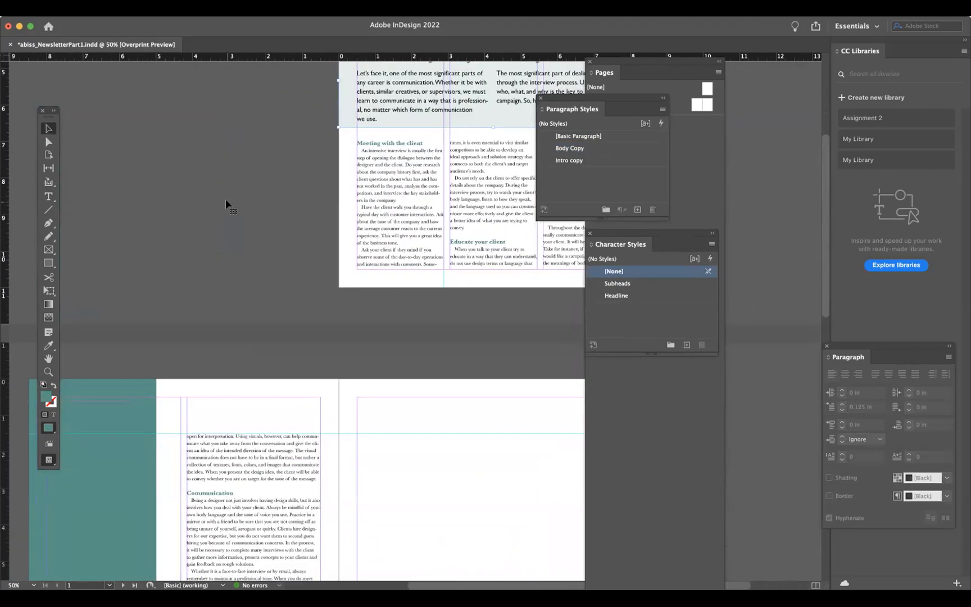
scroll(225, 199, down, 10)
scroll(225, 198, left, 3)
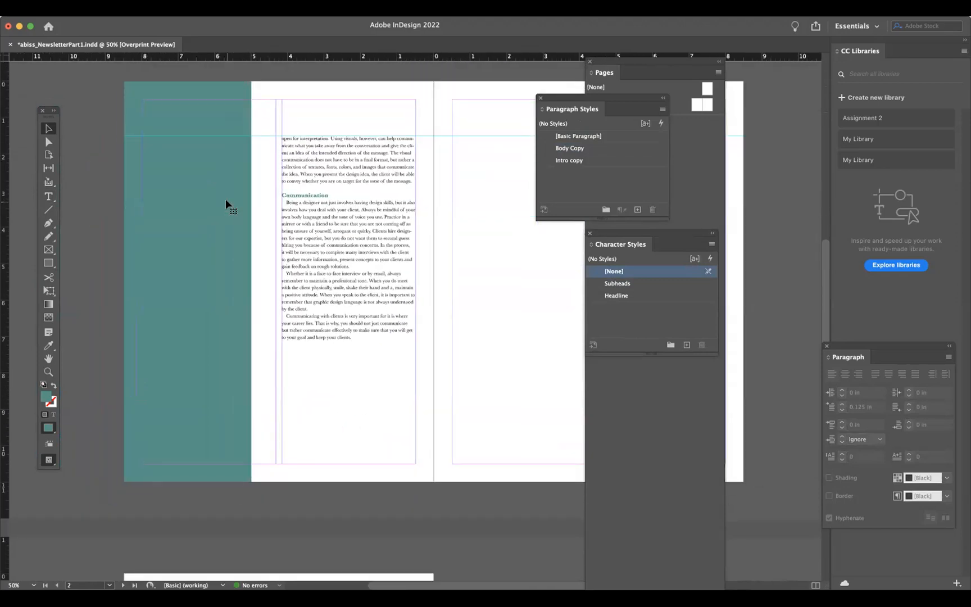
drag(475, 279, 342, 428)
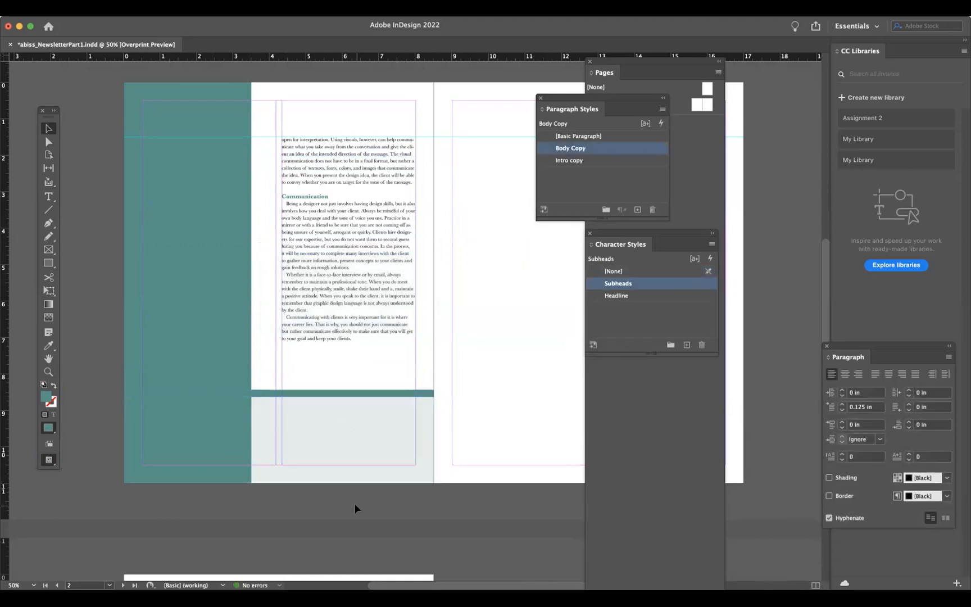
- Review page 1's header area and page 2's layout side by side
scroll(356, 505, up, 2)
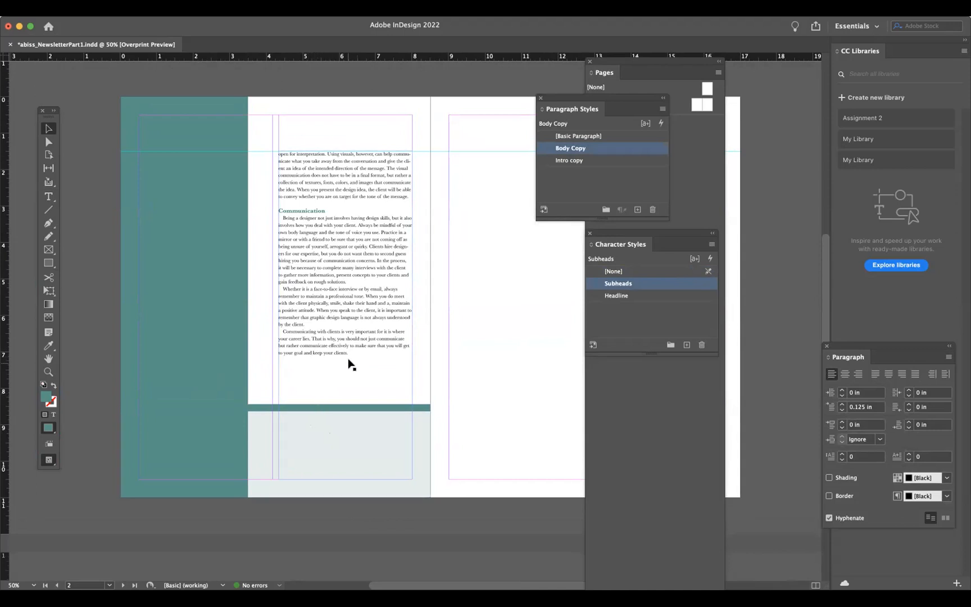
scroll(279, 241, up, 5)
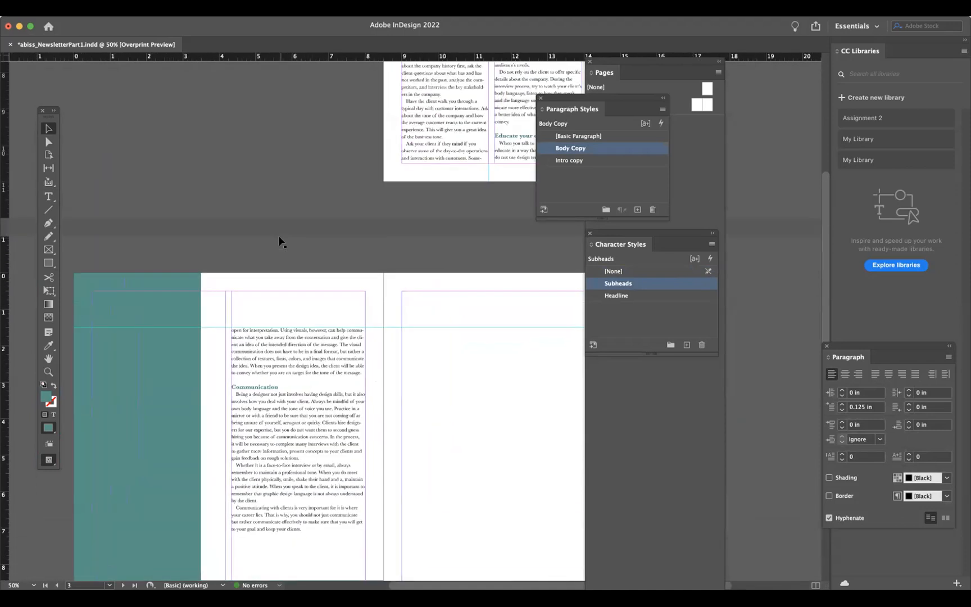
scroll(279, 241, up, 5)
scroll(279, 241, up, 4)
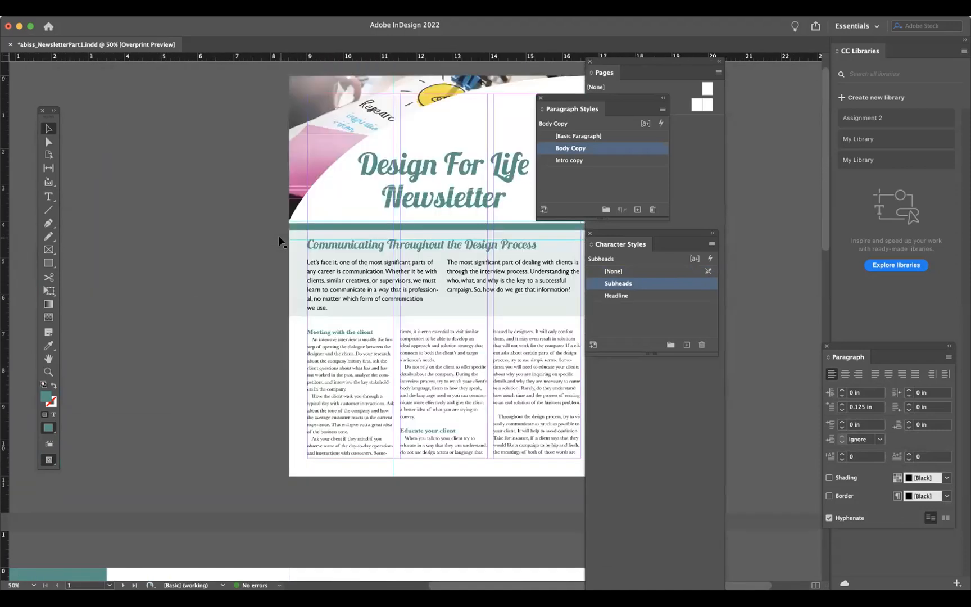
scroll(279, 242, right, 3)
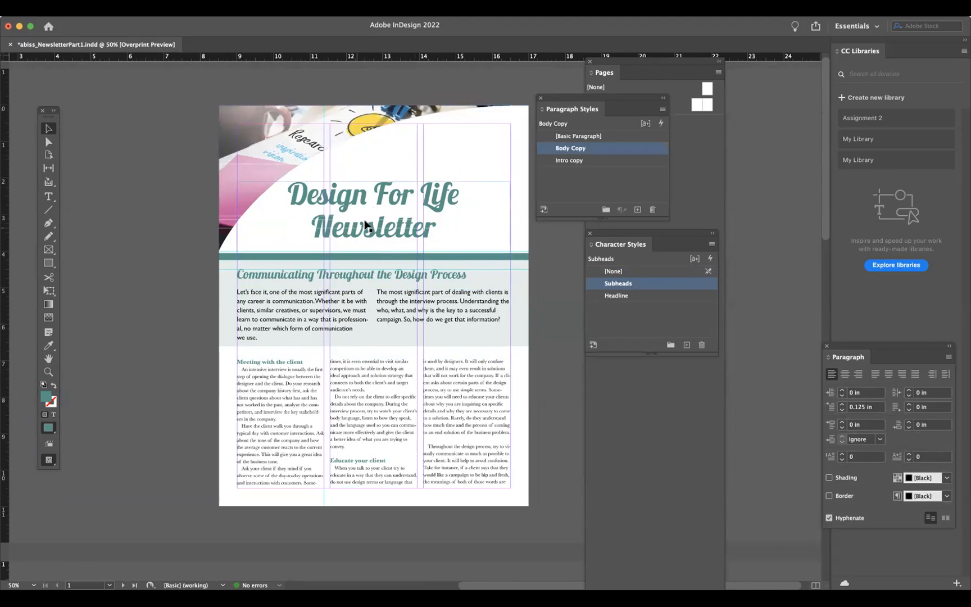
click(305, 128)
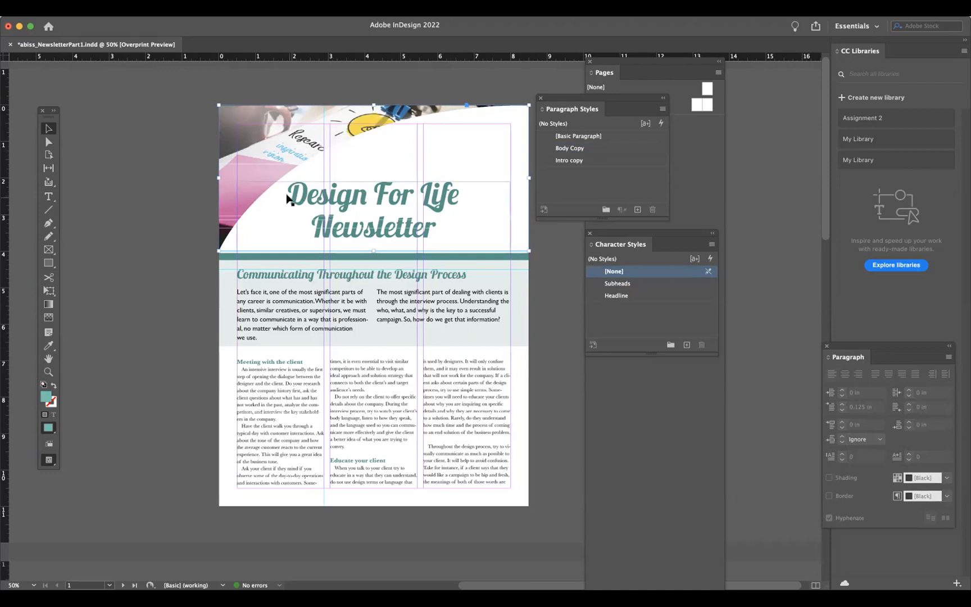
click(86, 308)
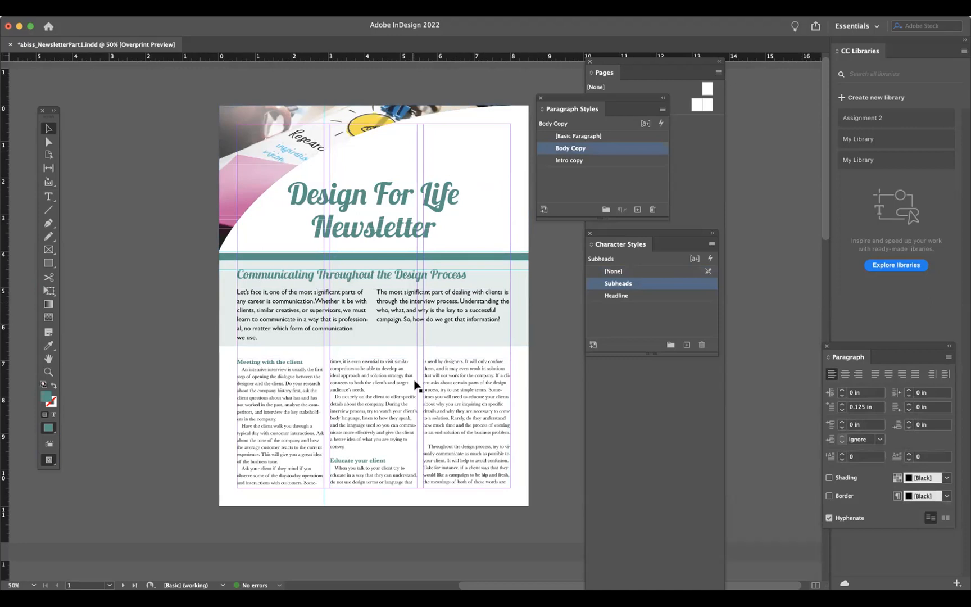
scroll(418, 396, down, 2)
scroll(418, 405, down, 10)
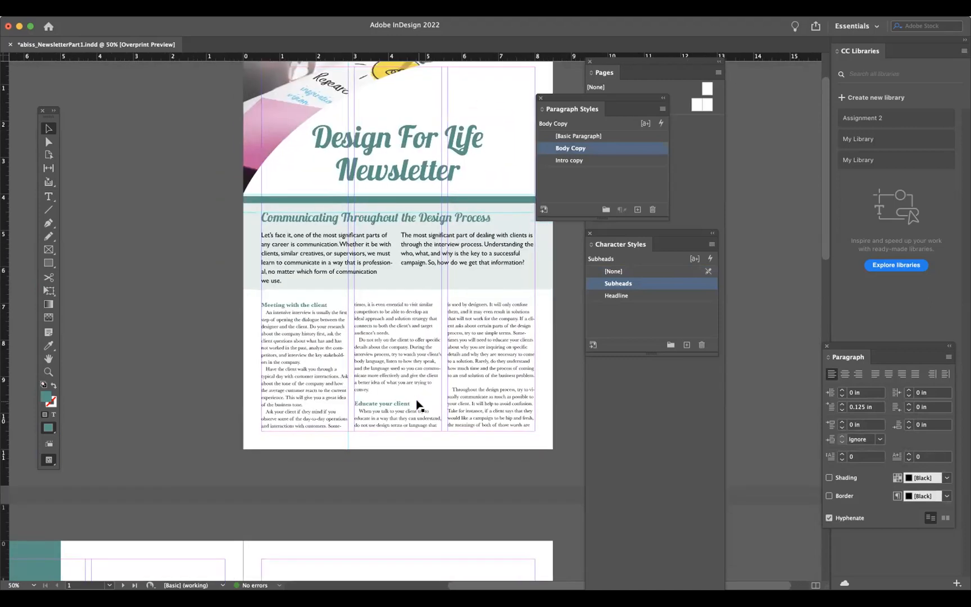
scroll(418, 406, down, 3)
scroll(418, 406, left, 3)
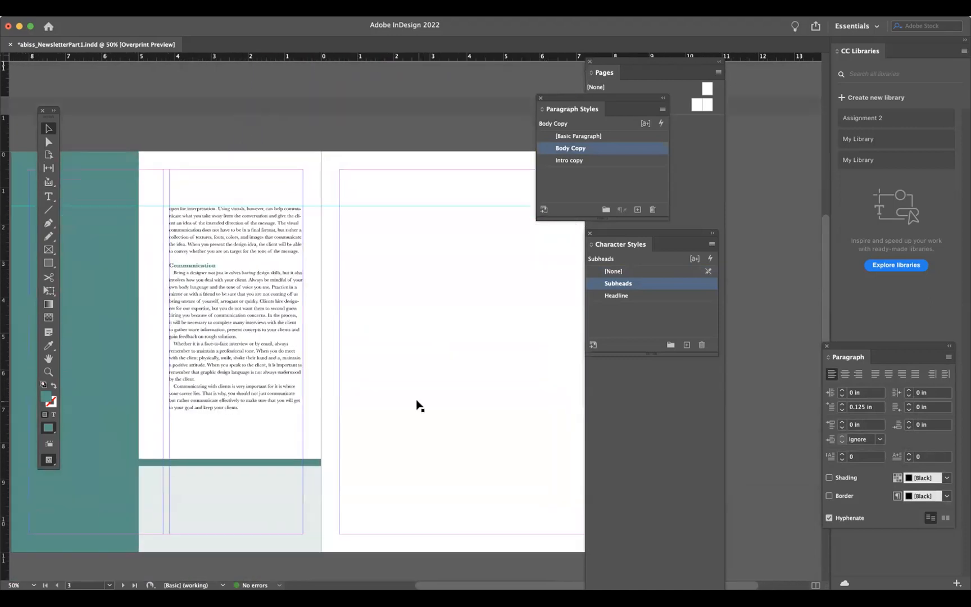
scroll(417, 405, left, 1)
scroll(418, 406, down, 1)
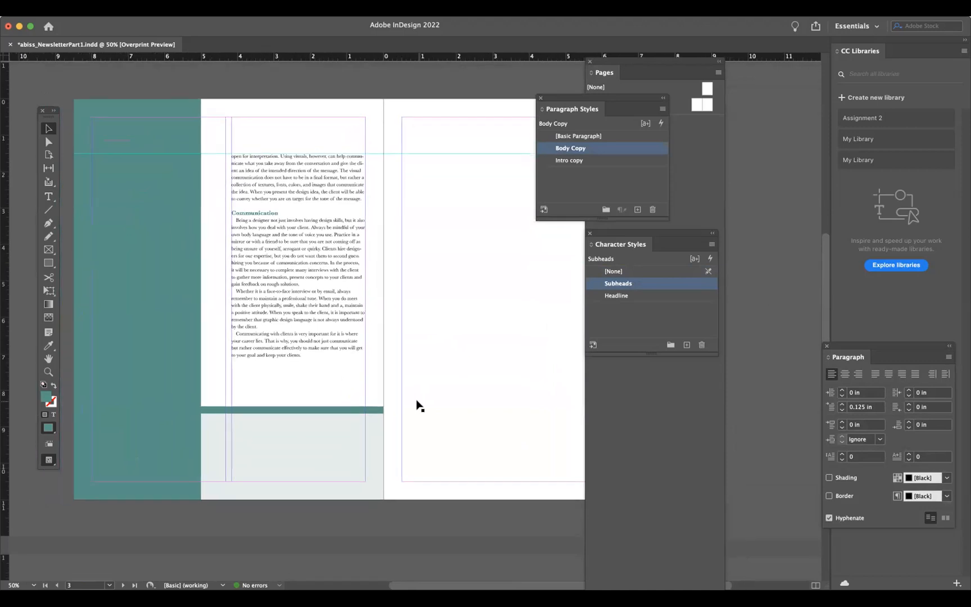
scroll(420, 406, up, 1)
scroll(420, 405, left, 1)
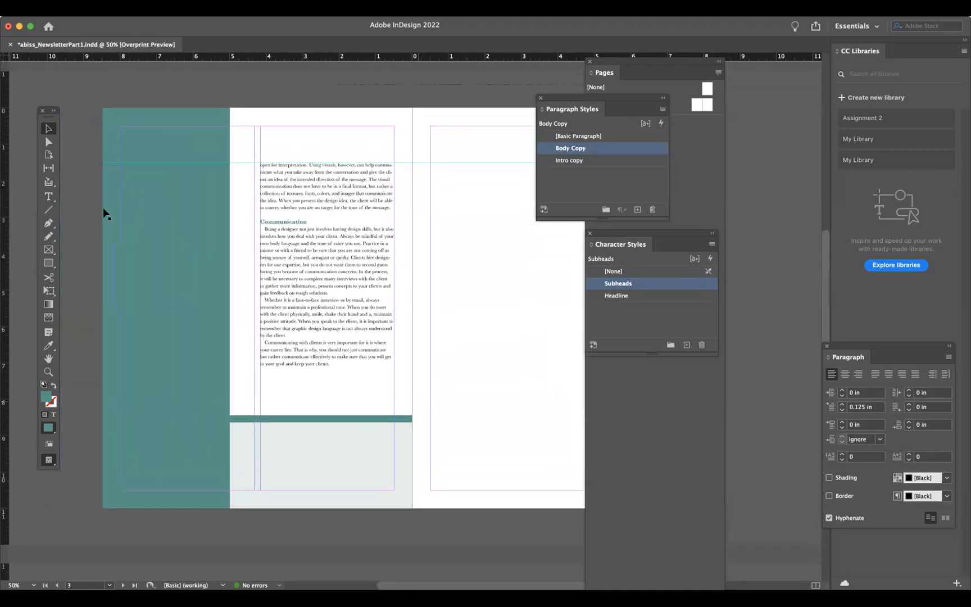
- Draw a rectangle frame near the top of page 2's teal column
click(48, 250)
drag(135, 161, 243, 248)
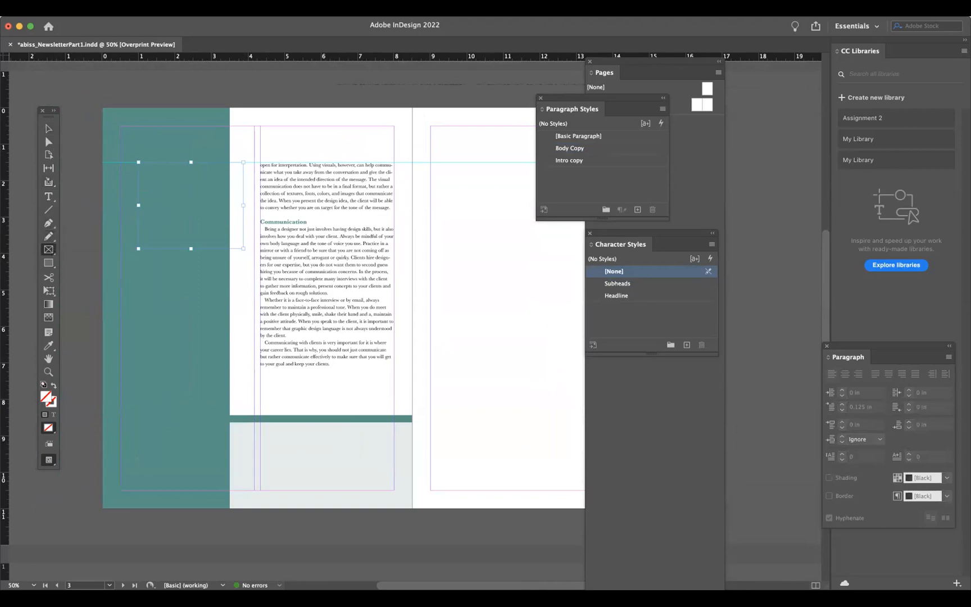
- Turn off Overprint Preview
click(217, 9)
mouse_move(242, 8)
click(251, 39)
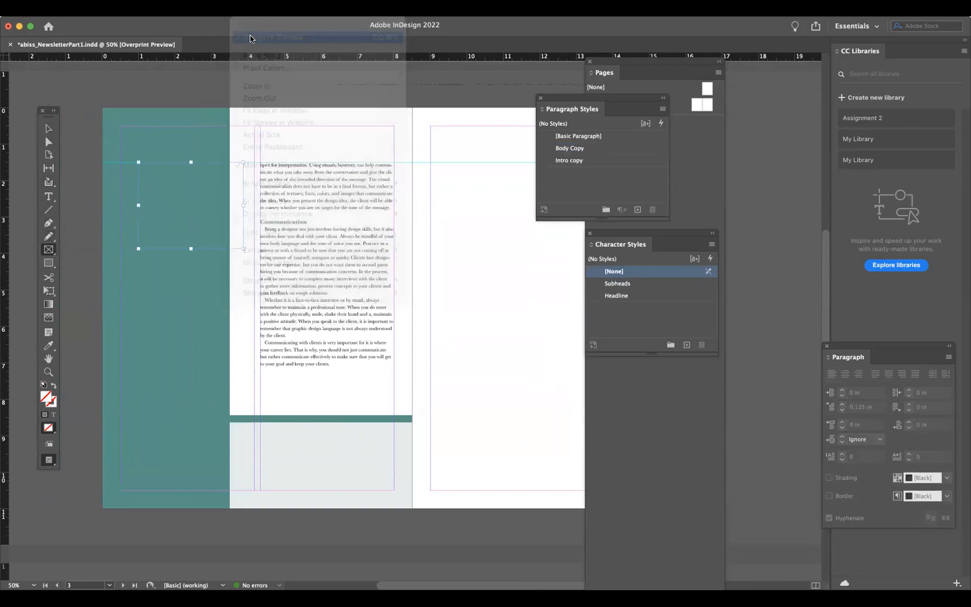
click(44, 130)
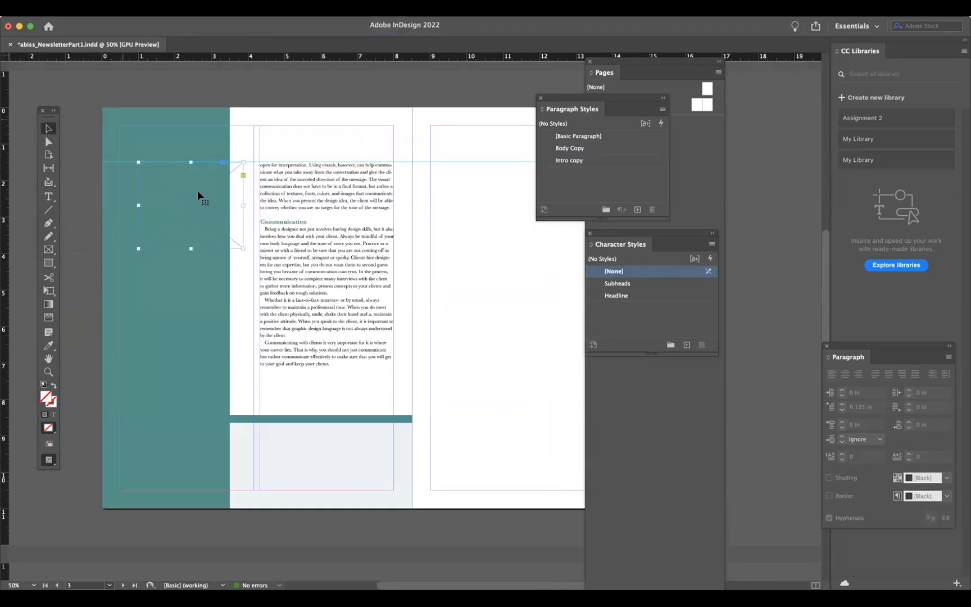
click(129, 9)
mouse_move(189, 8)
mouse_move(193, 50)
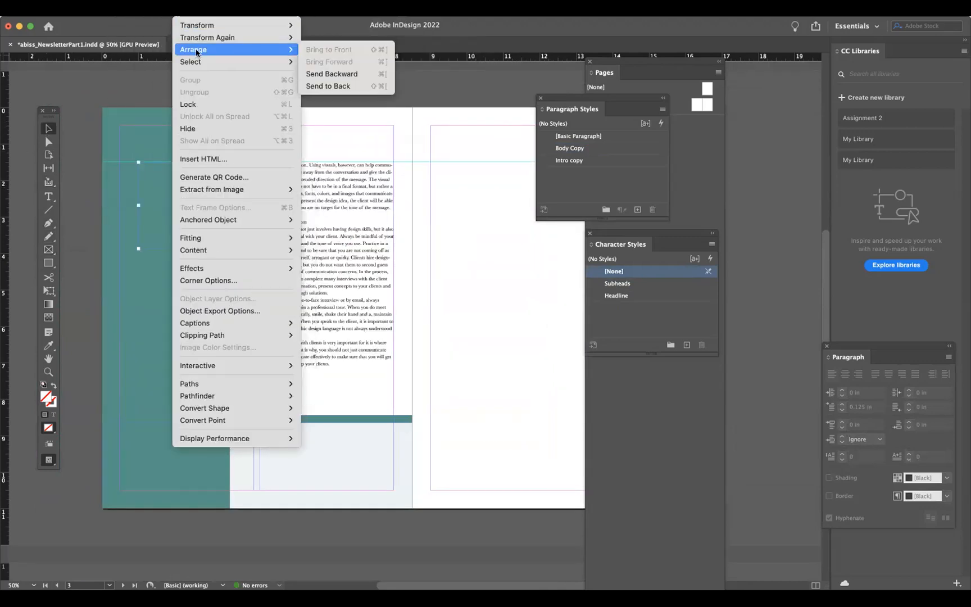
click(135, 93)
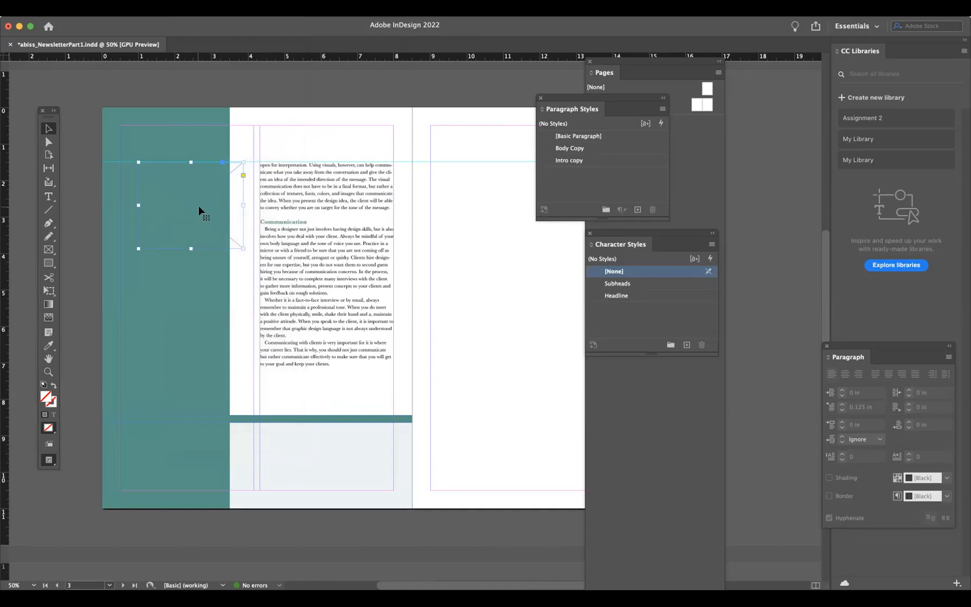
- Arrange three rectangle frames stacked down page 2's teal column
drag(198, 204, 433, 307)
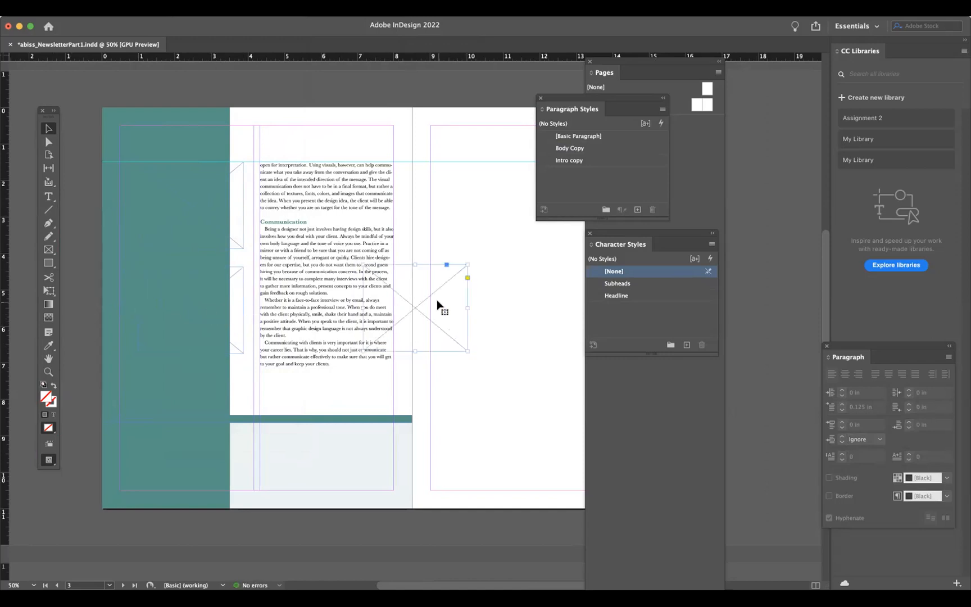
drag(275, 418, 212, 409)
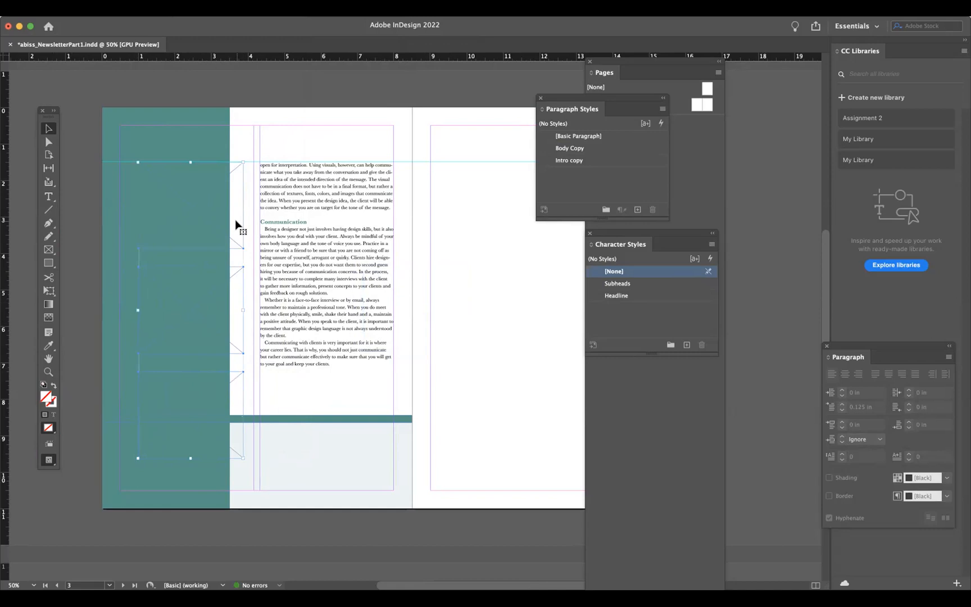
scroll(267, 225, up, 15)
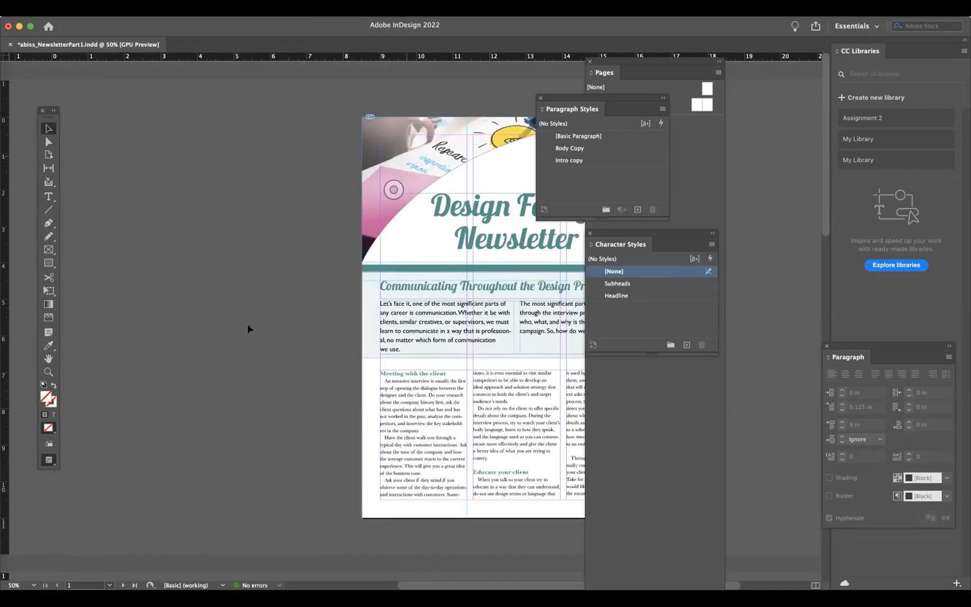
scroll(247, 328, down, 5)
scroll(247, 328, down, 8)
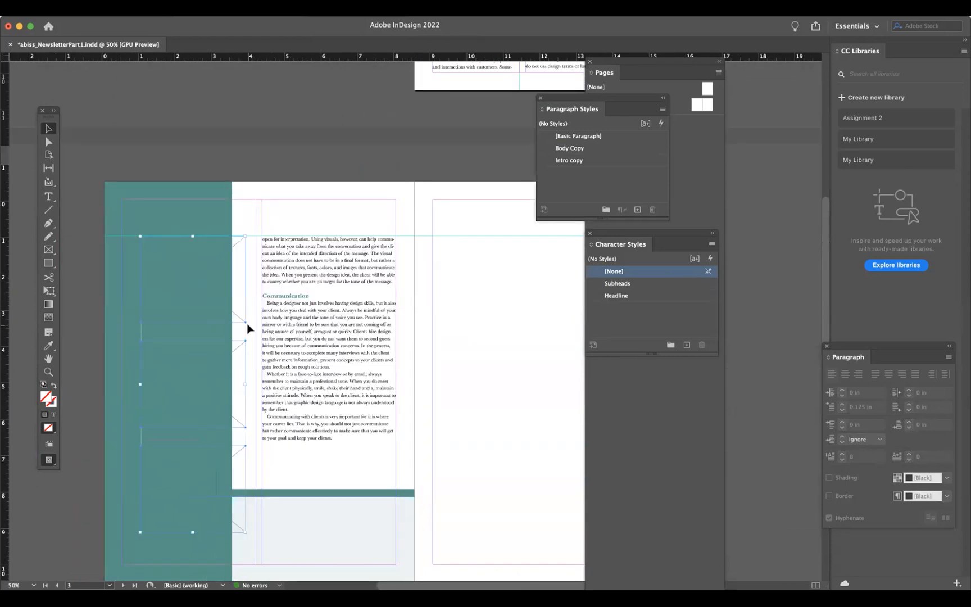
- Select the three stacked frames in page 2's teal column and align their left edges and horizontal centres
click(191, 167)
click(200, 208)
click(216, 315)
click(218, 403)
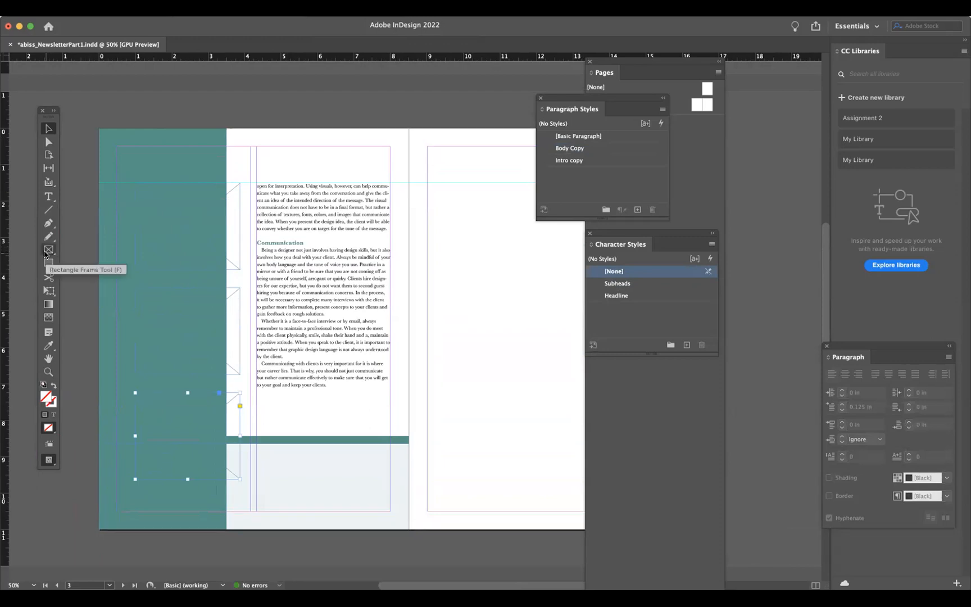
click(235, 247)
click(237, 337)
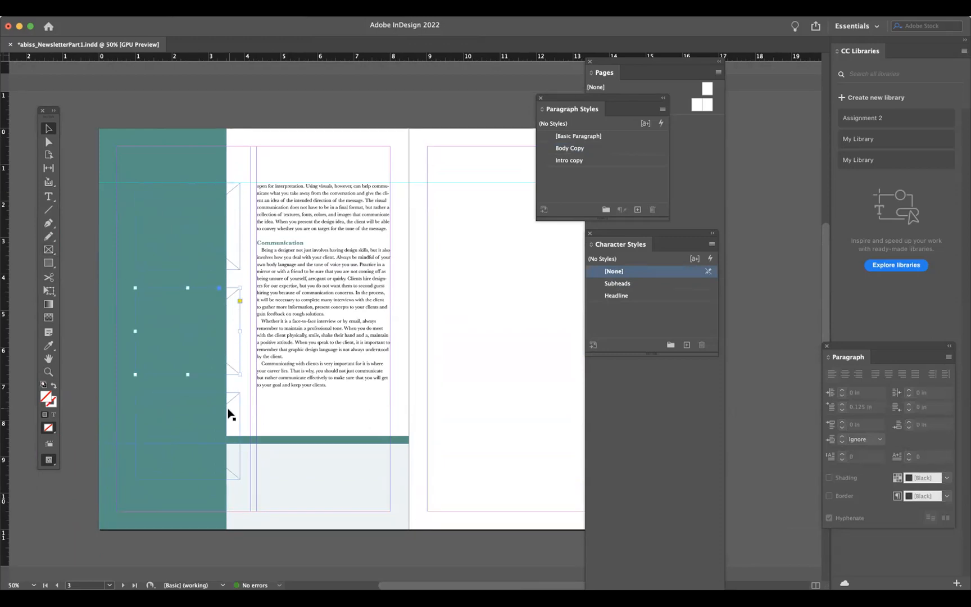
click(232, 229)
shift+click(236, 326)
click(270, 7)
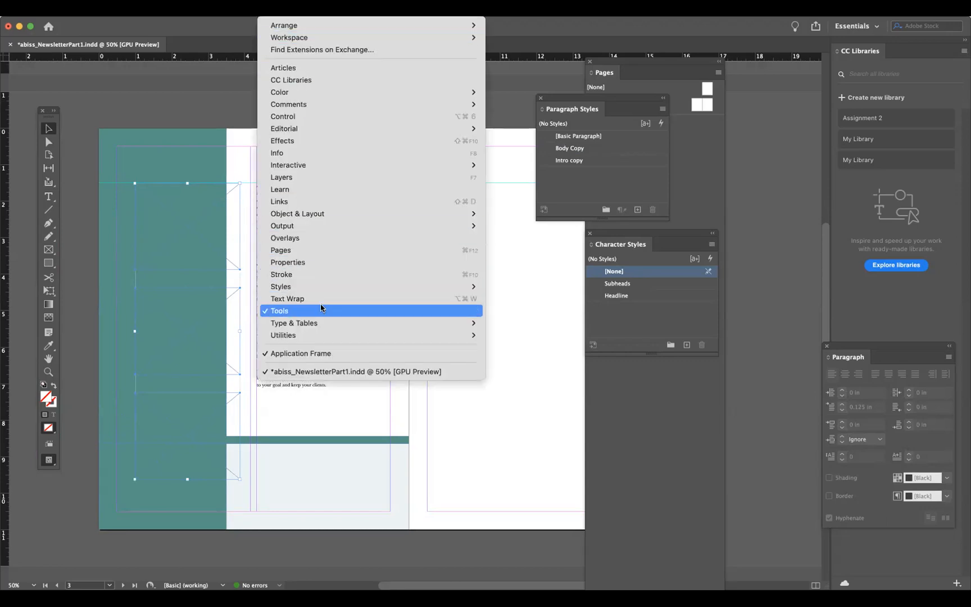
mouse_move(331, 327)
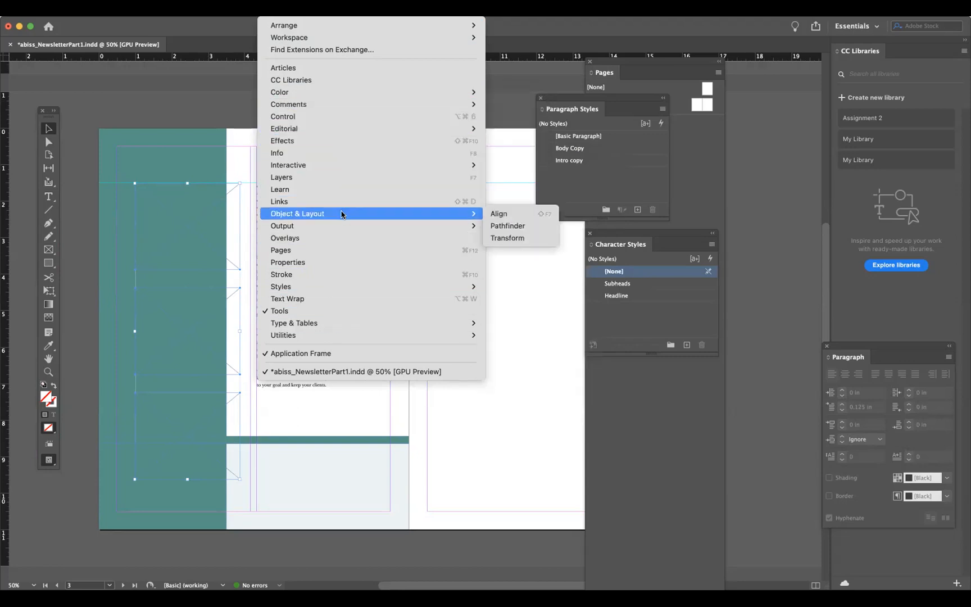
mouse_move(466, 213)
click(497, 215)
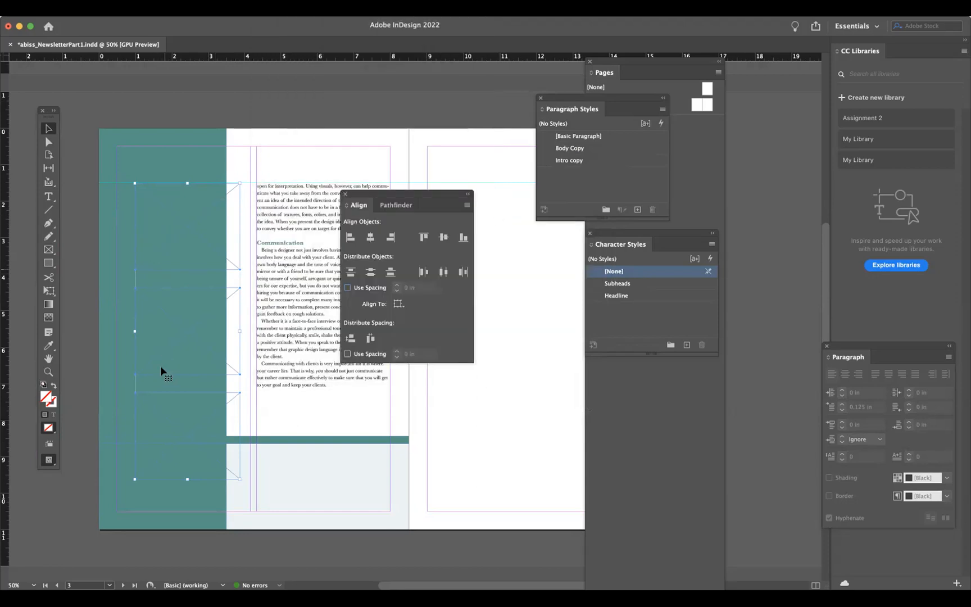
click(443, 272)
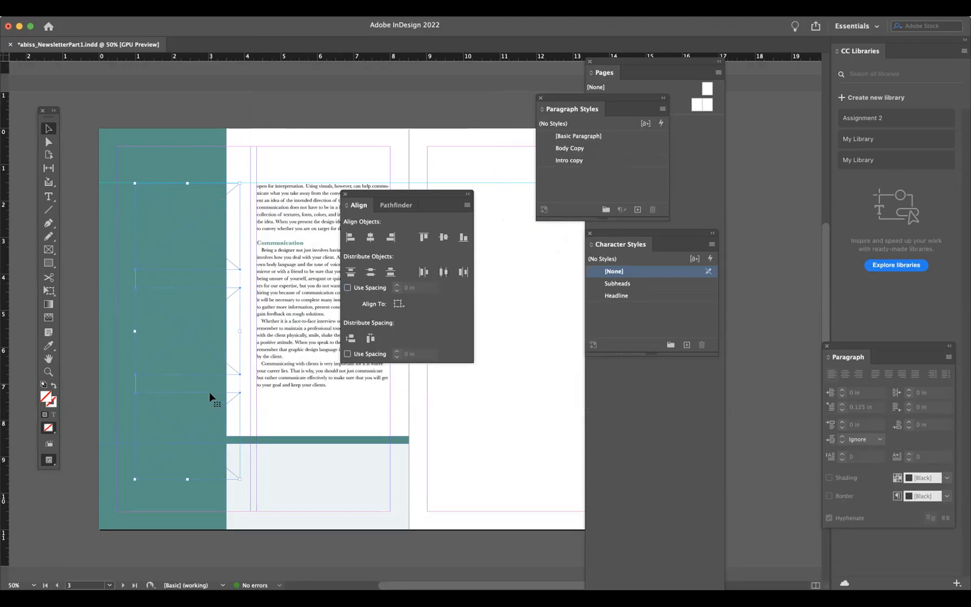
click(348, 240)
drag(357, 198, 640, 389)
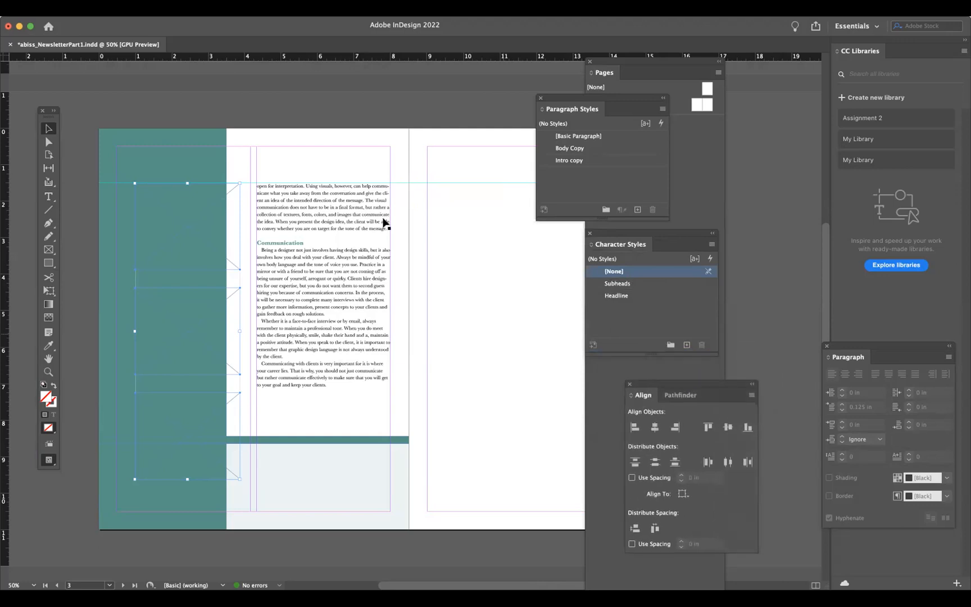
- Place Design_Process.jpeg into the top frame and fit it to fill the frame proportionally
click(388, 126)
click(204, 214)
key(super+d)
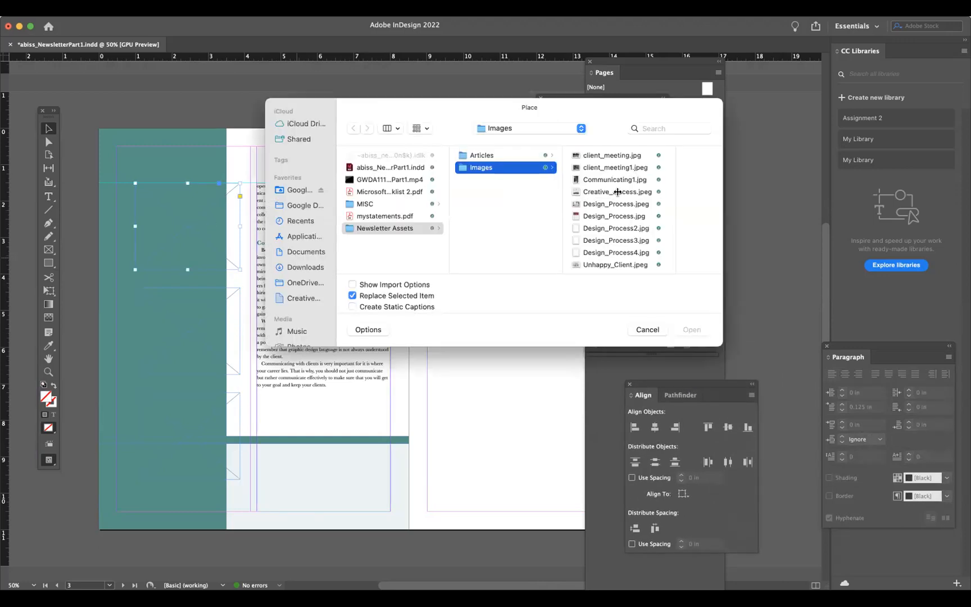
click(612, 203)
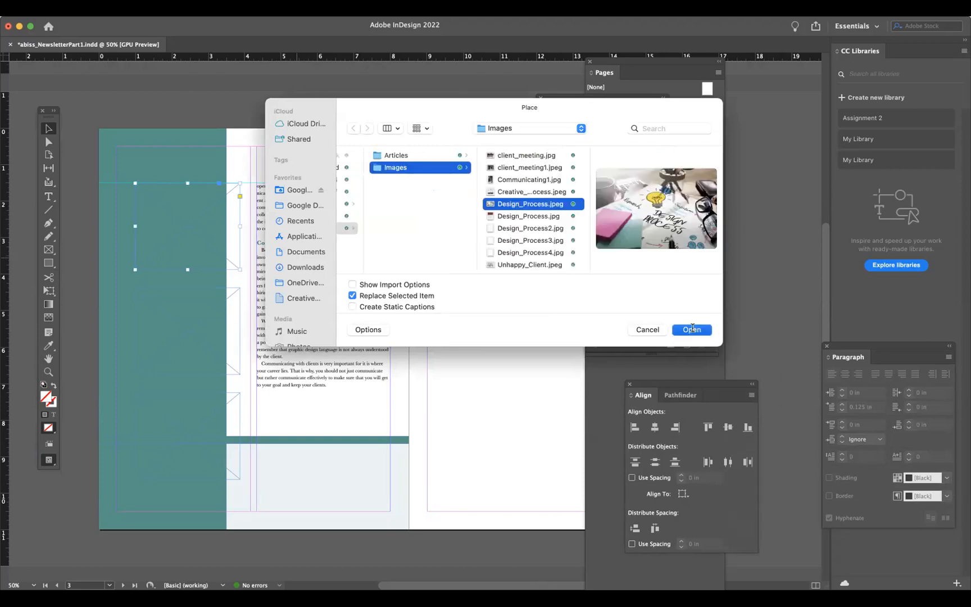
click(692, 330)
right_click(173, 189)
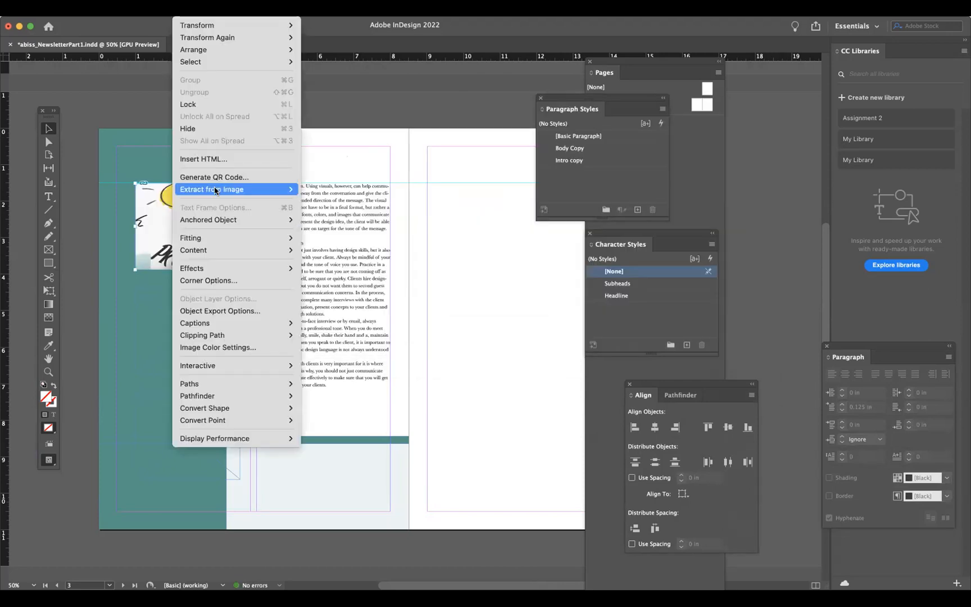
mouse_move(210, 237)
click(338, 237)
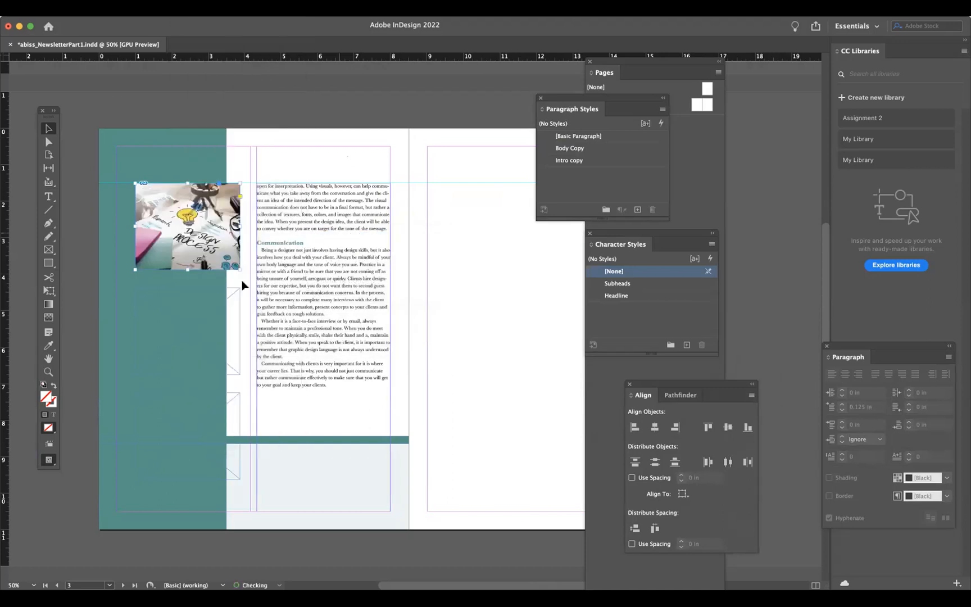
- Place the Creative Process image into the middle frame and fit it to fill the frame proportionally
click(234, 303)
key(super+d)
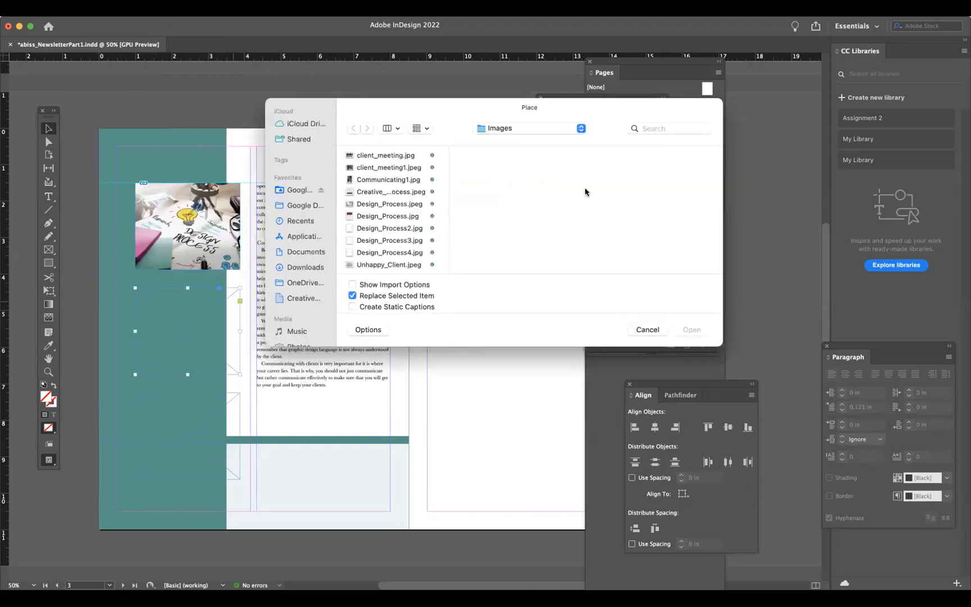
click(406, 169)
click(389, 195)
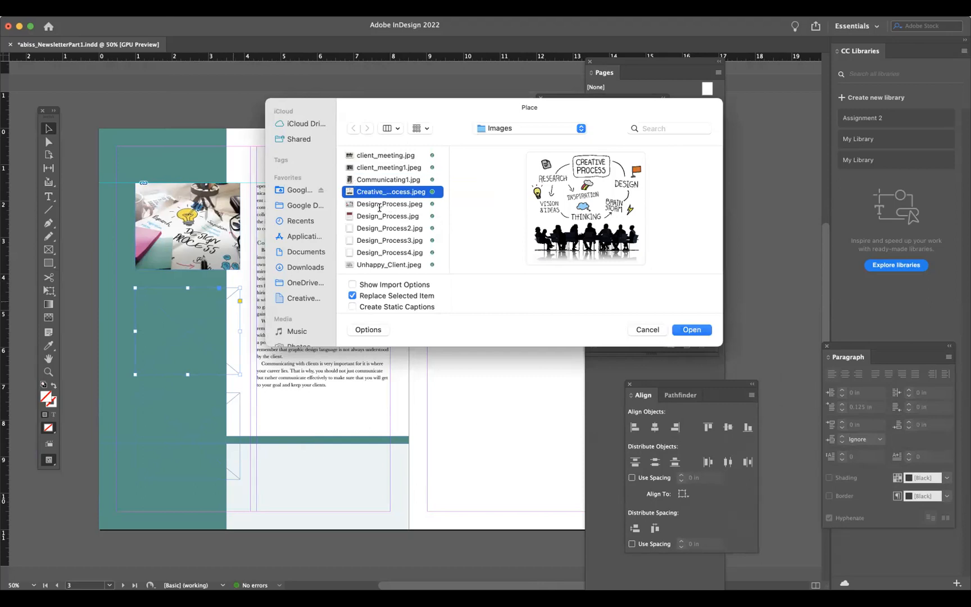
click(379, 204)
click(408, 217)
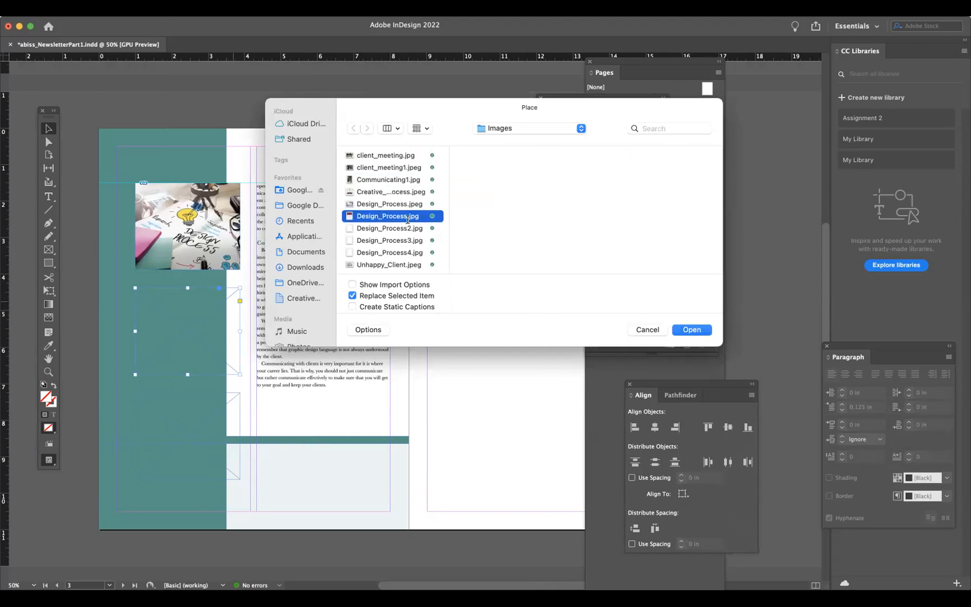
click(405, 229)
click(405, 239)
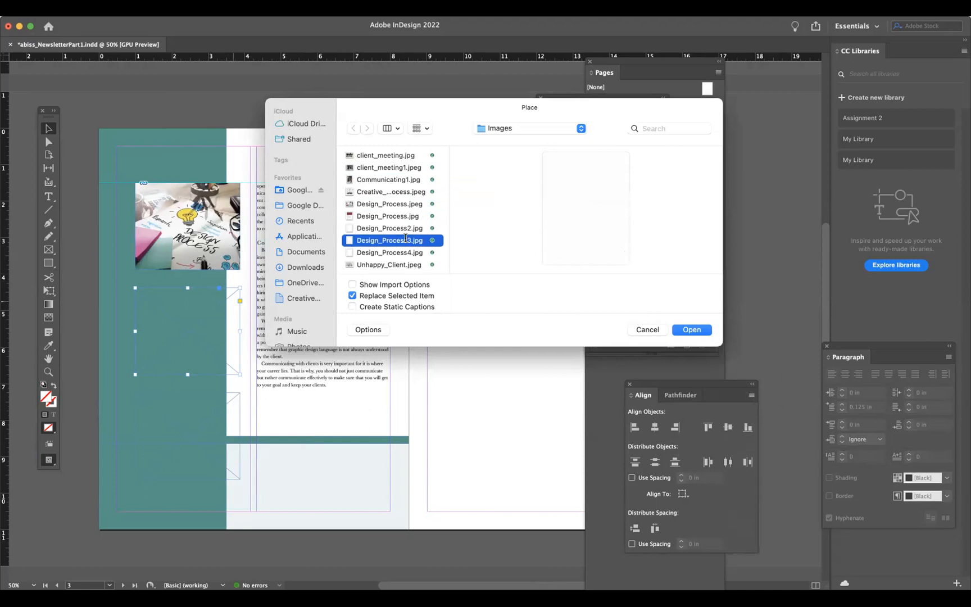
click(404, 251)
click(399, 265)
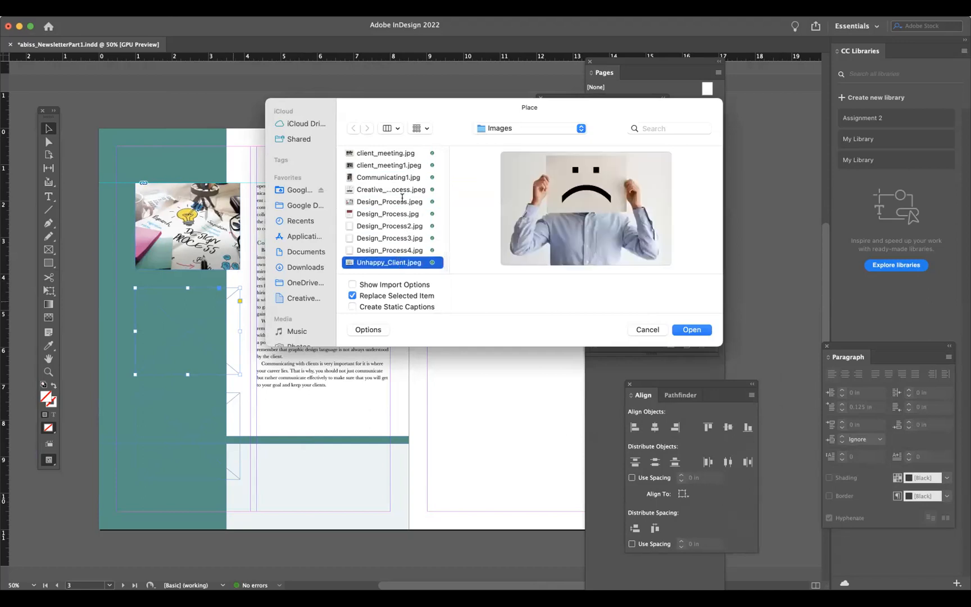
click(397, 154)
key(Down)
key(Down)
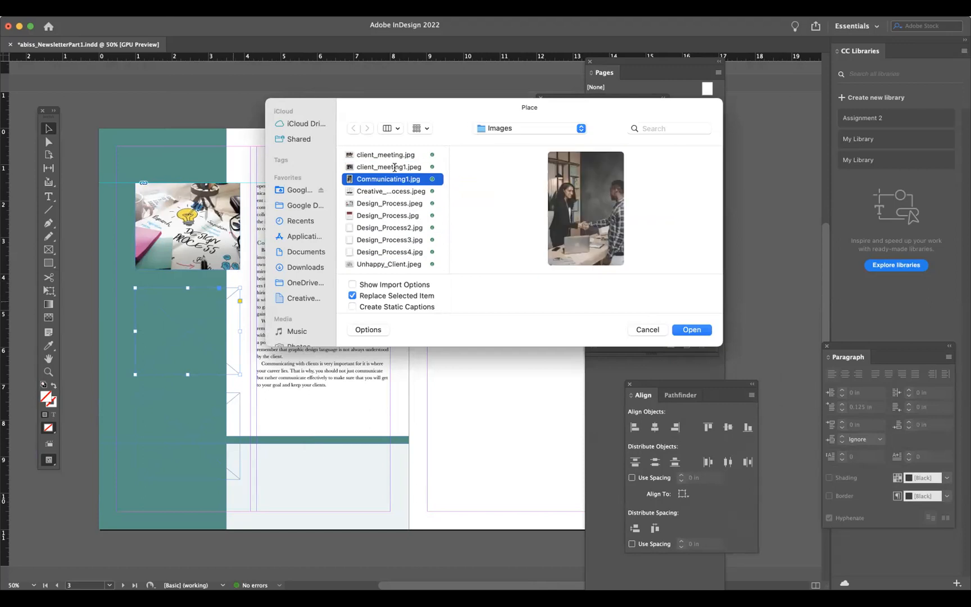
key(Down)
key(Down)
key(Down)
key(Down)
key(Down)
key(Down)
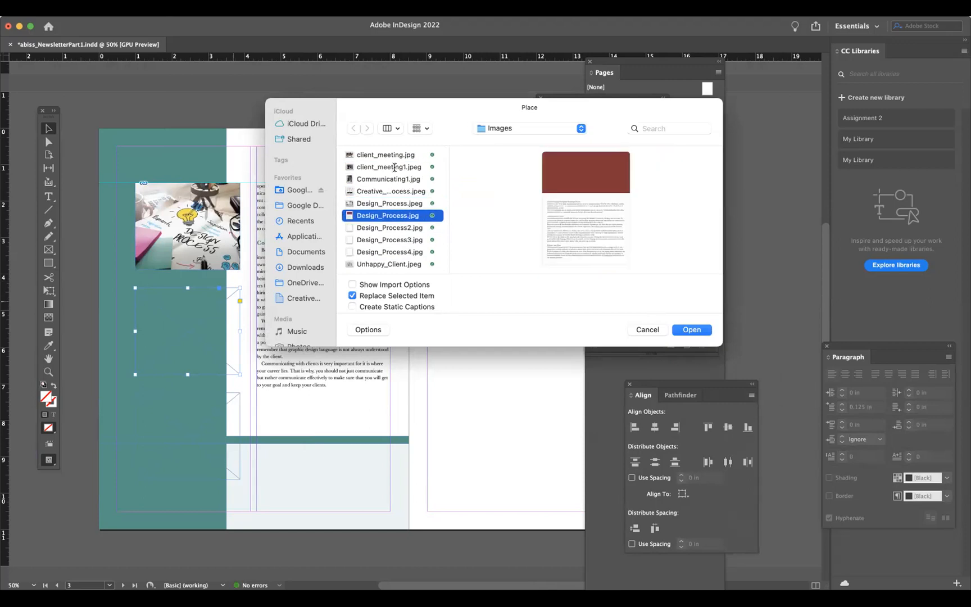
key(Down)
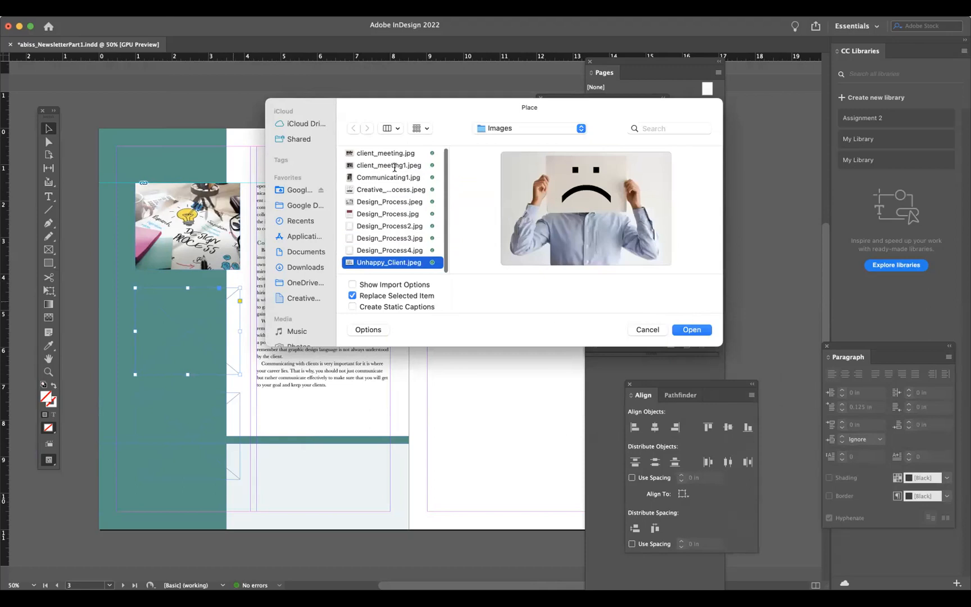
key(Up)
key(Up)
key(Up)
key(Up)
key(Up)
key(Up)
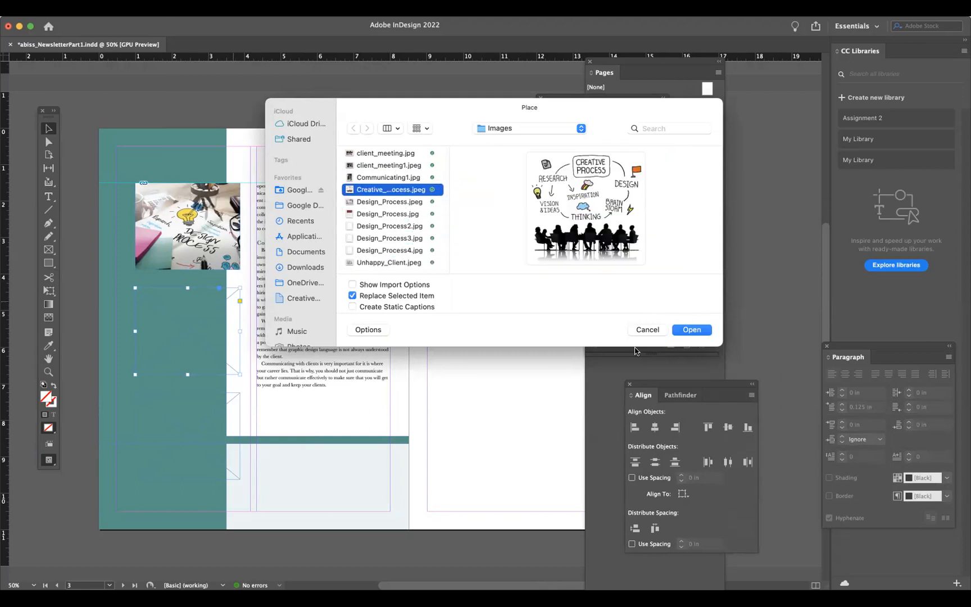
click(684, 330)
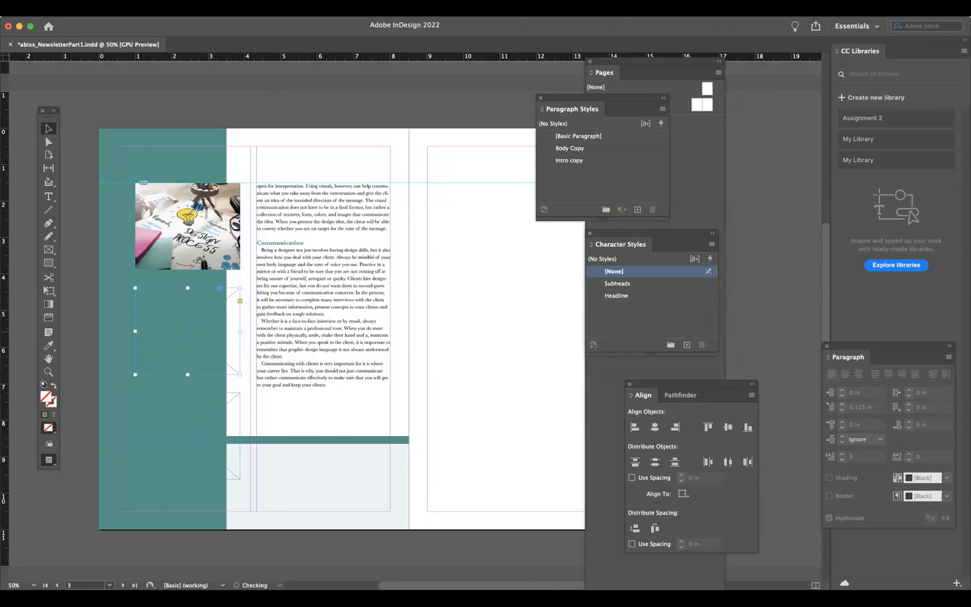
click(152, 350)
right_click(173, 337)
mouse_move(236, 238)
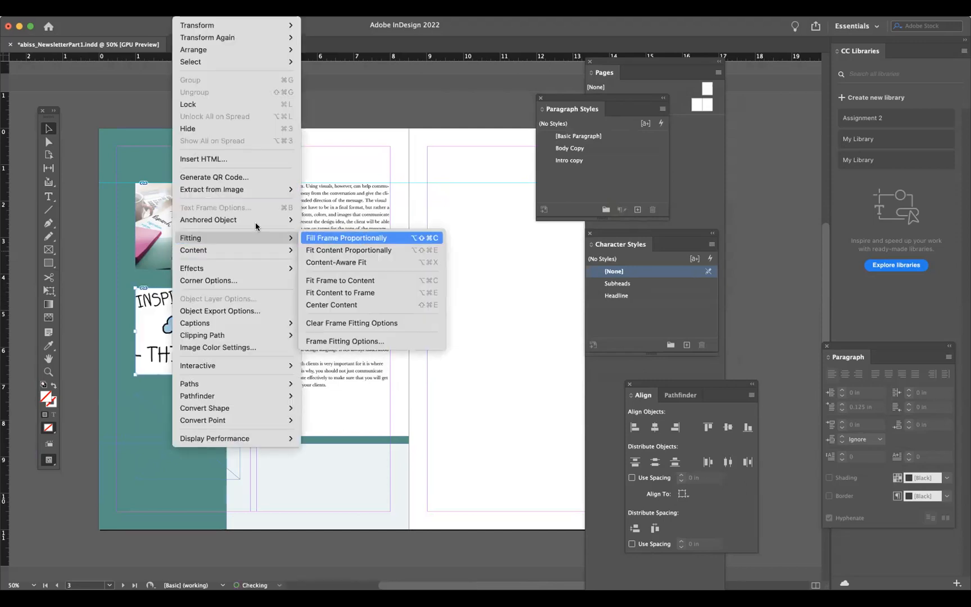
click(358, 240)
- Delete the empty bottom frame from page 2's teal column
click(90, 132)
click(220, 408)
key(Delete)
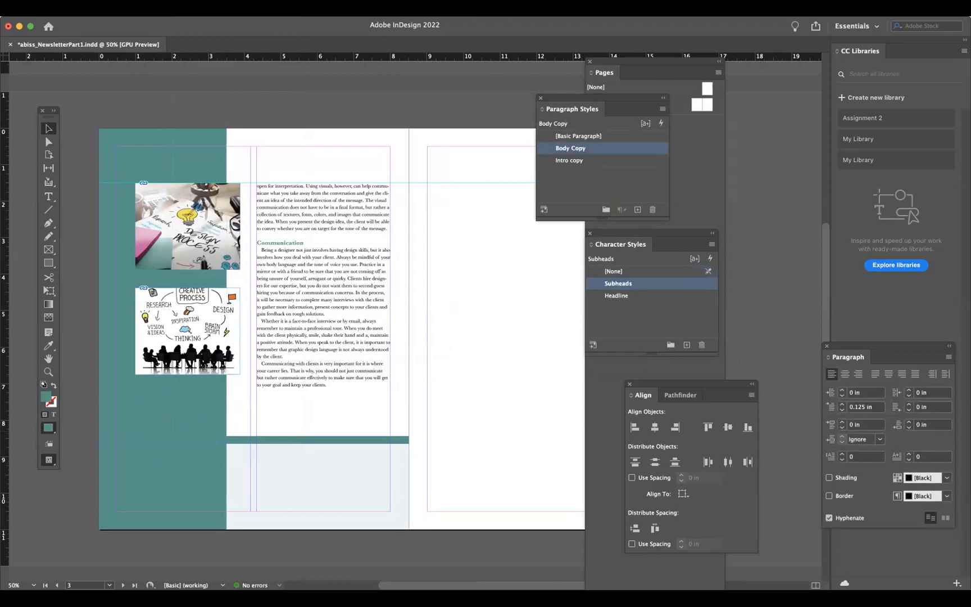
- Hide the guides and turn on Overprint Preview
click(244, 10)
mouse_move(388, 262)
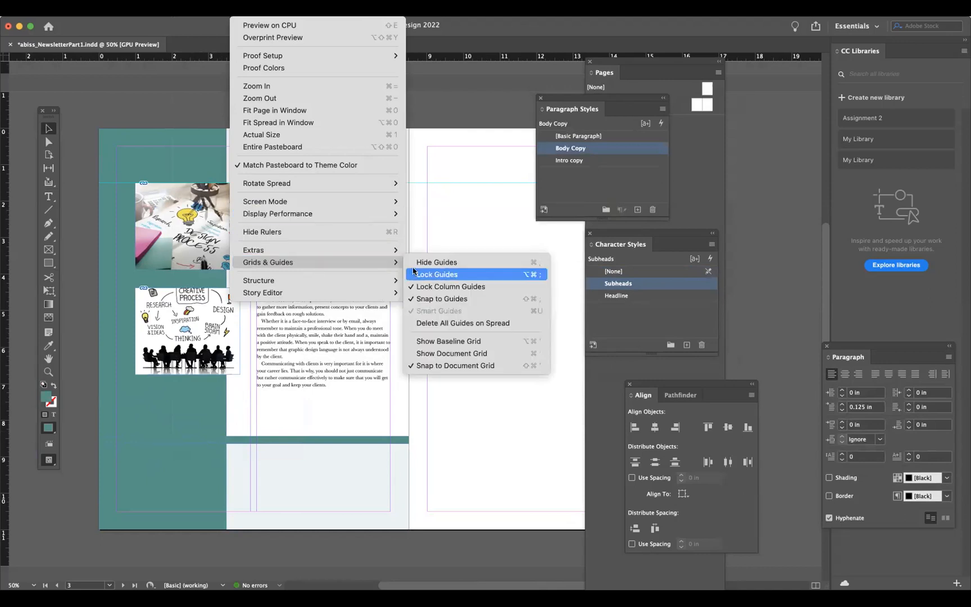
click(427, 262)
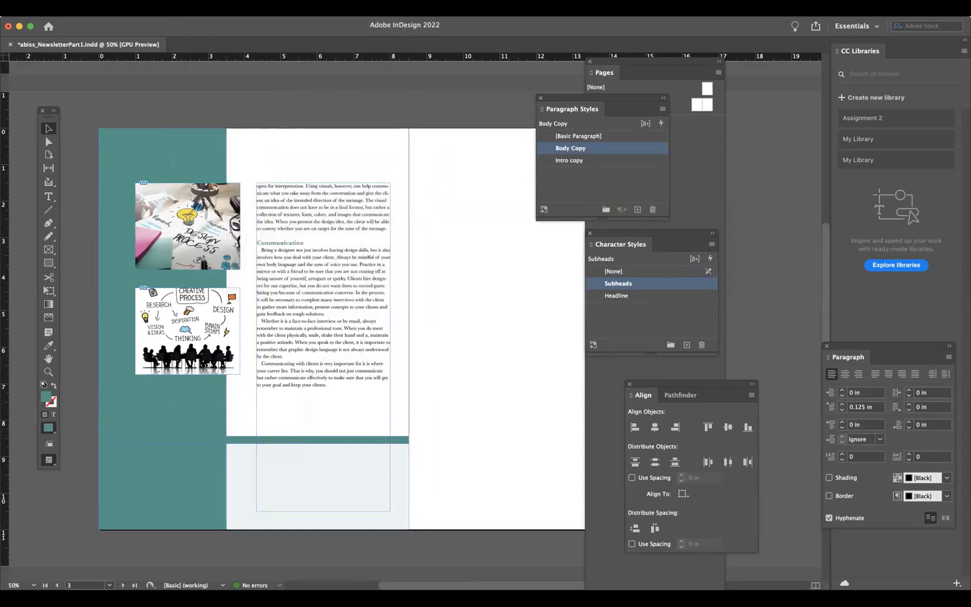
click(244, 10)
click(264, 38)
- Reapply proportional fill to the Creative Process image and nudge its content slightly downward
scroll(302, 236, up, 15)
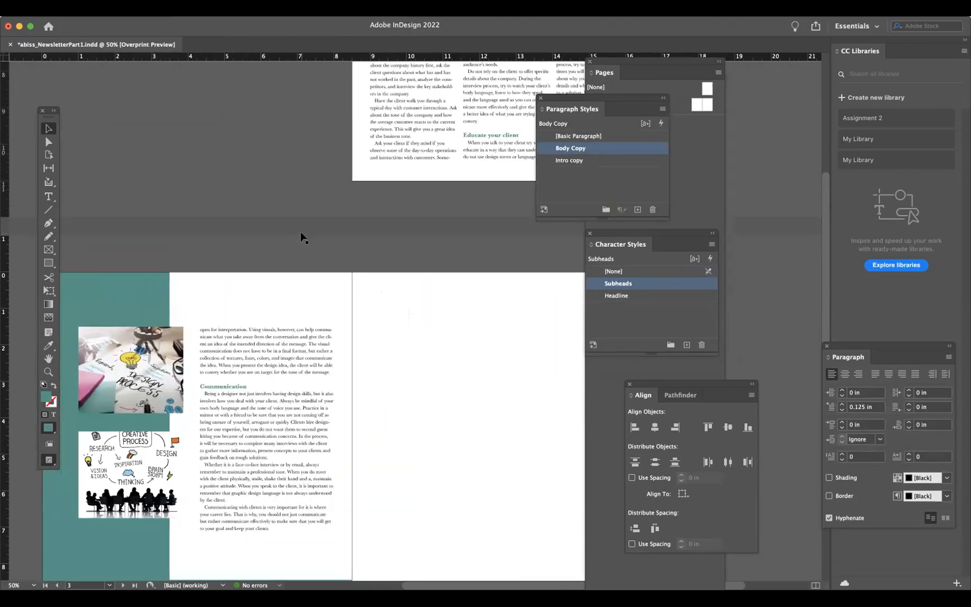
scroll(242, 395, down, 15)
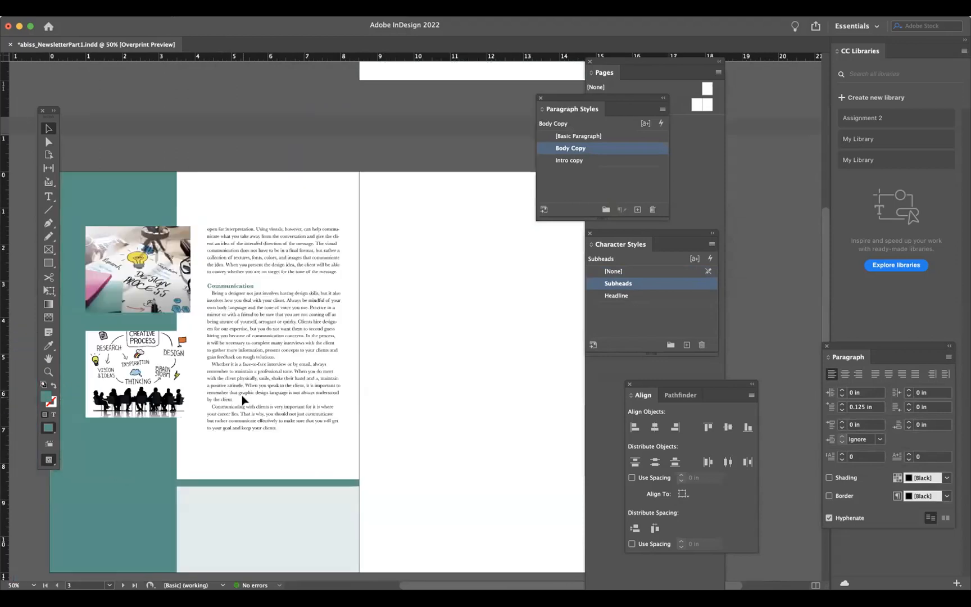
scroll(242, 395, down, 3)
click(160, 303)
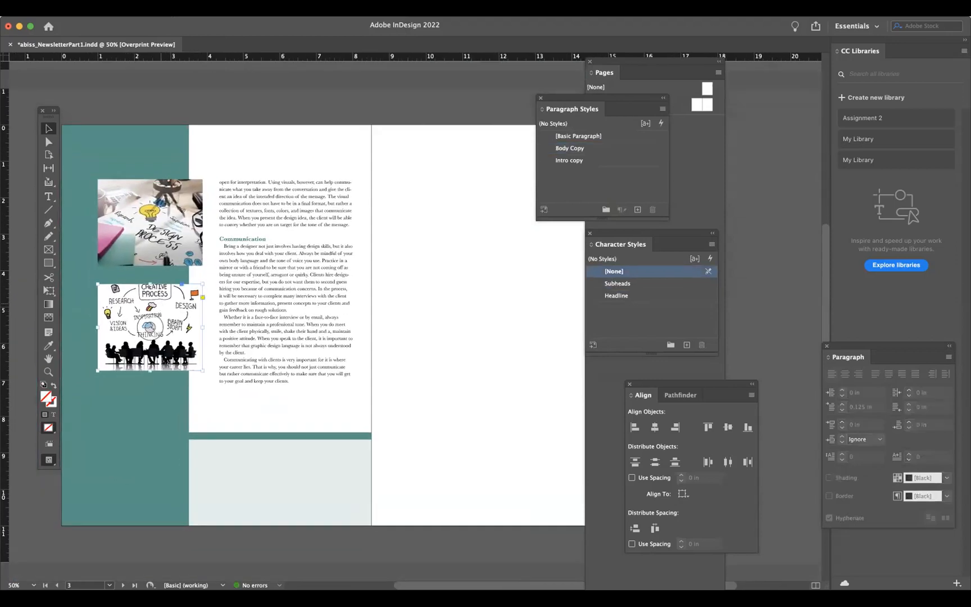
click(155, 8)
mouse_move(188, 8)
mouse_move(191, 239)
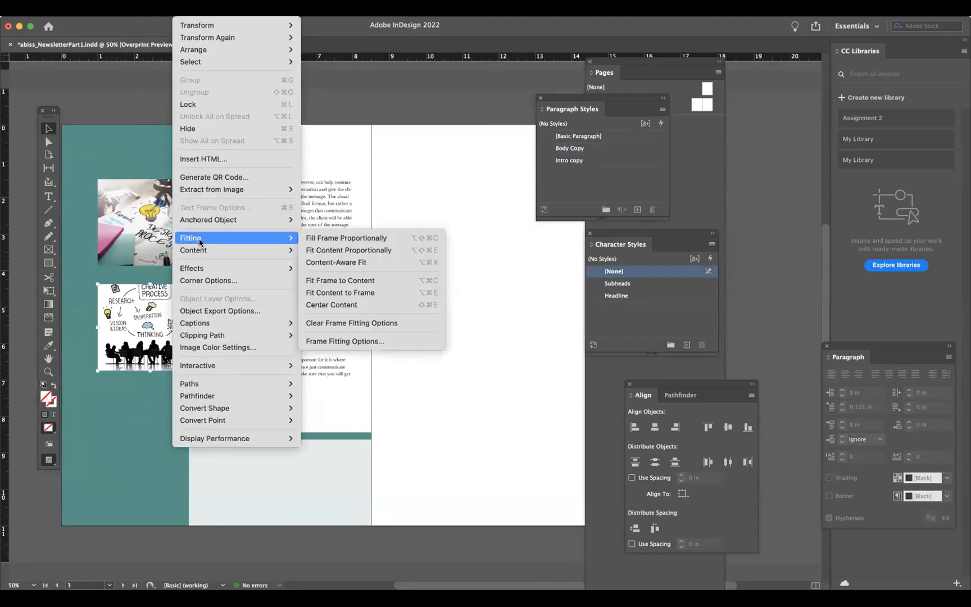
click(325, 238)
key(Down)
key(Down)
key(Down)
key(Down)
key(Down)
key(Down)
key(Down)
key(Down)
key(Down)
key(Down)
click(141, 96)
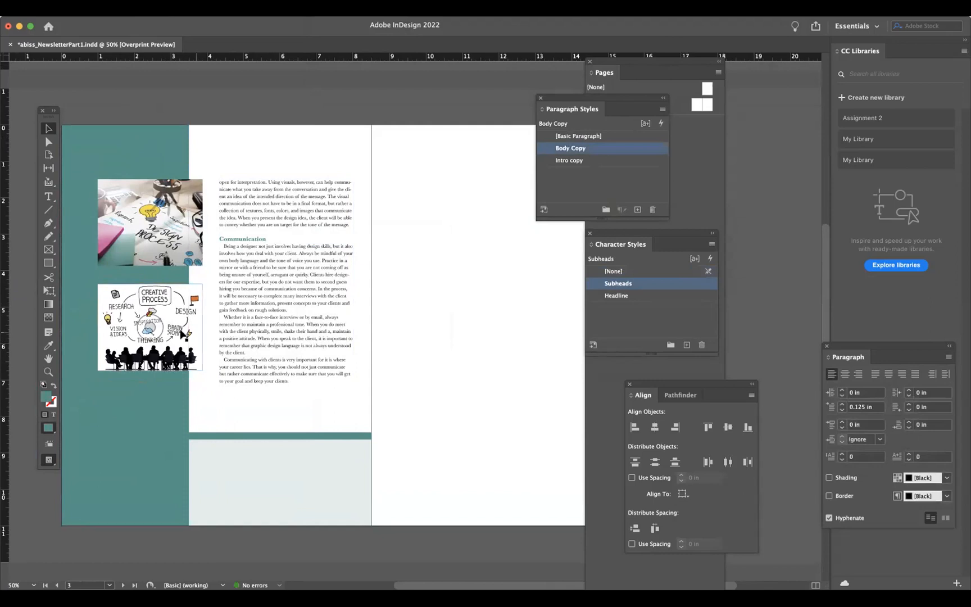
- Paste a copy of the Design Process image onto page 1 and position it over the middle text column
click(182, 203)
scroll(491, 341, up, 10)
scroll(490, 340, right, 5)
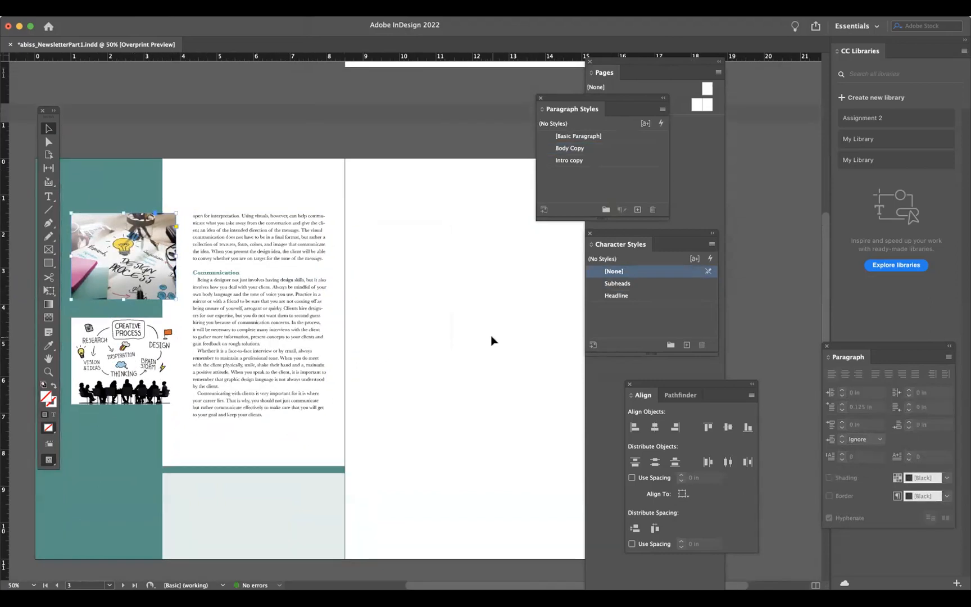
scroll(492, 340, up, 1)
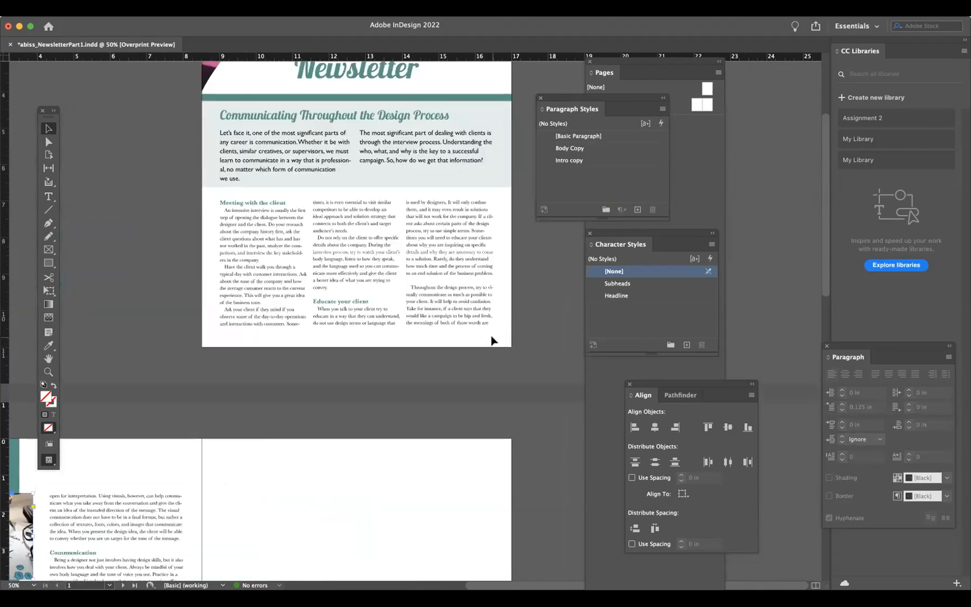
scroll(491, 340, up, 2)
key(super+equal)
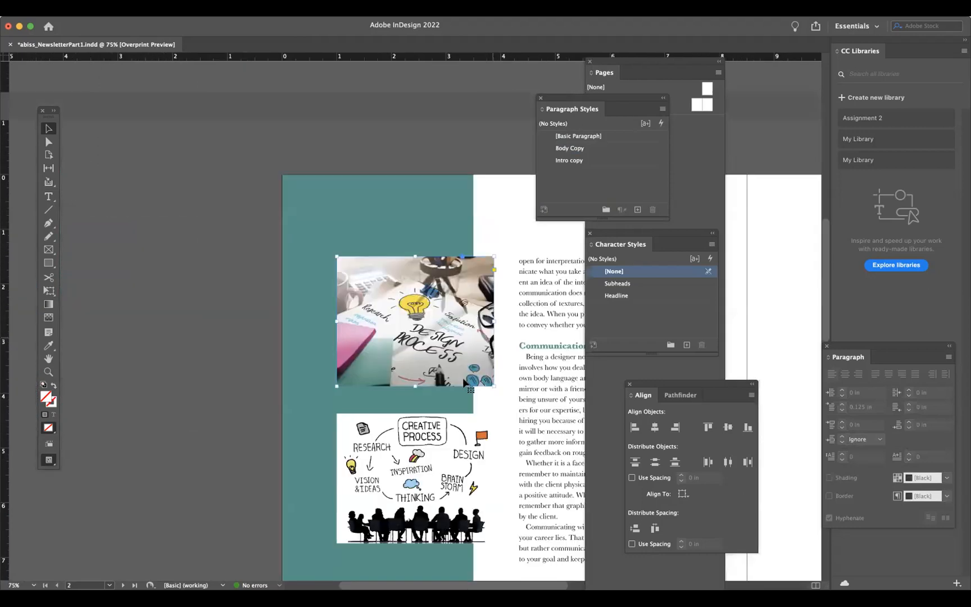
scroll(498, 220, up, 4)
scroll(498, 220, right, 7)
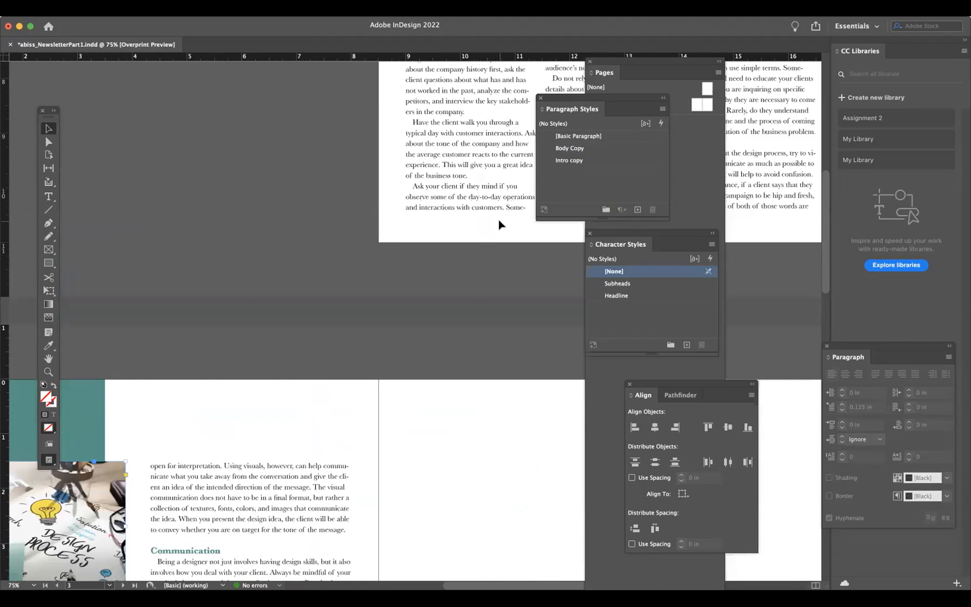
scroll(499, 219, up, 5)
scroll(498, 219, right, 3)
scroll(498, 225, right, 3)
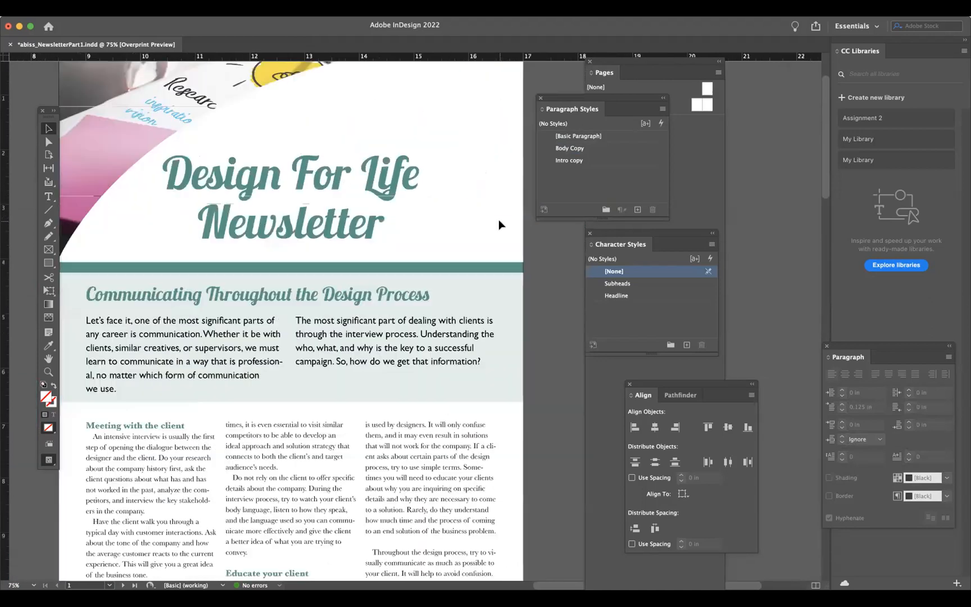
scroll(499, 225, down, 2)
key(super+v)
drag(434, 302, 346, 400)
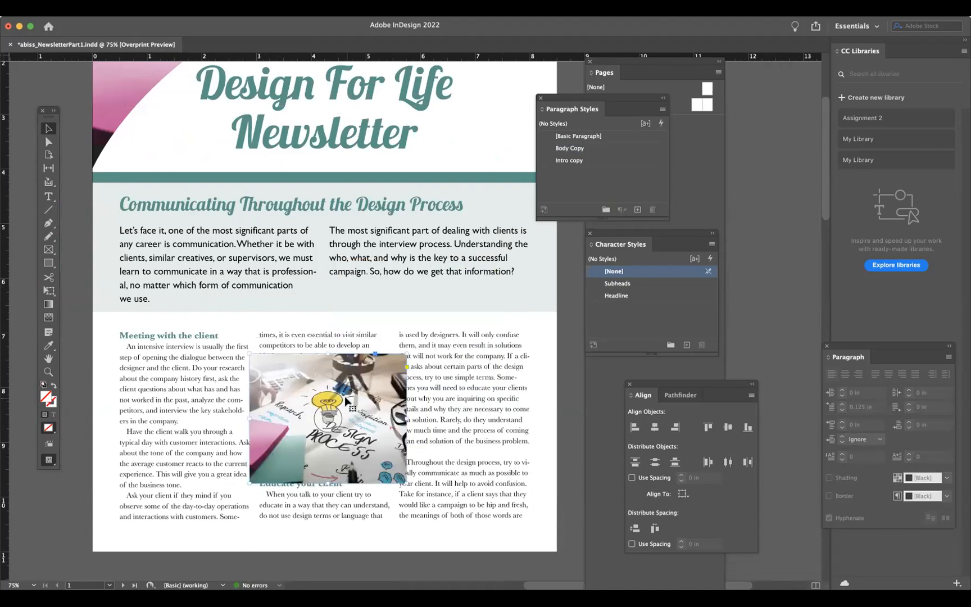
- Show the guides
click(243, 8)
mouse_move(291, 253)
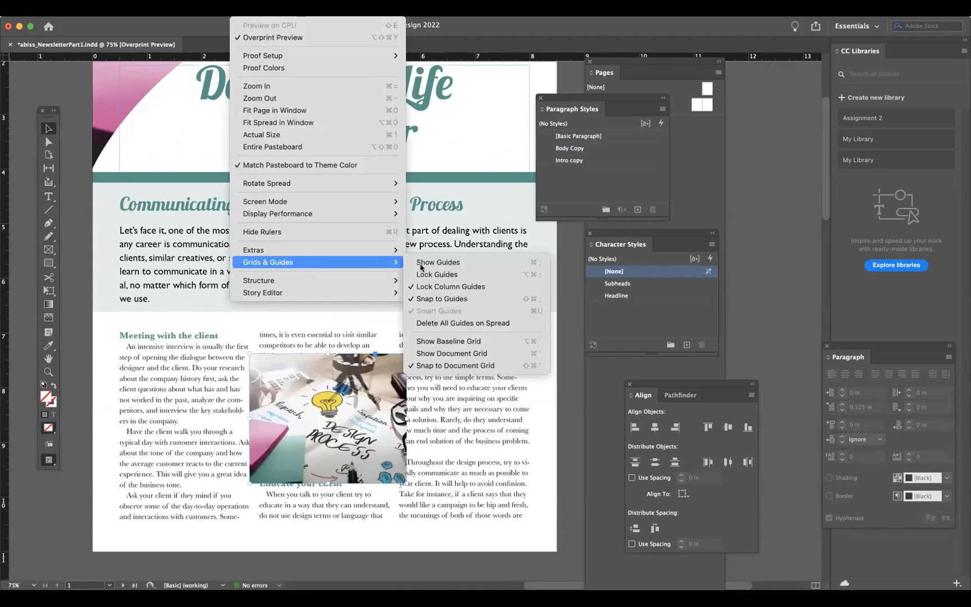
click(435, 262)
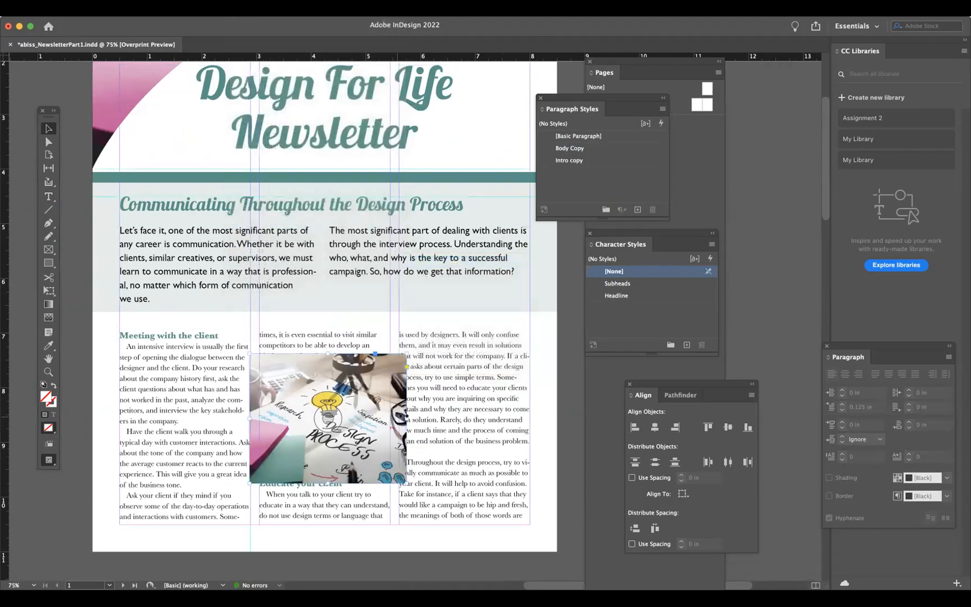
- Resize the pasted image frame so its sides meet the middle column guides, raise its top edge, and nudge it slightly down
drag(406, 418, 390, 418)
drag(251, 417, 259, 418)
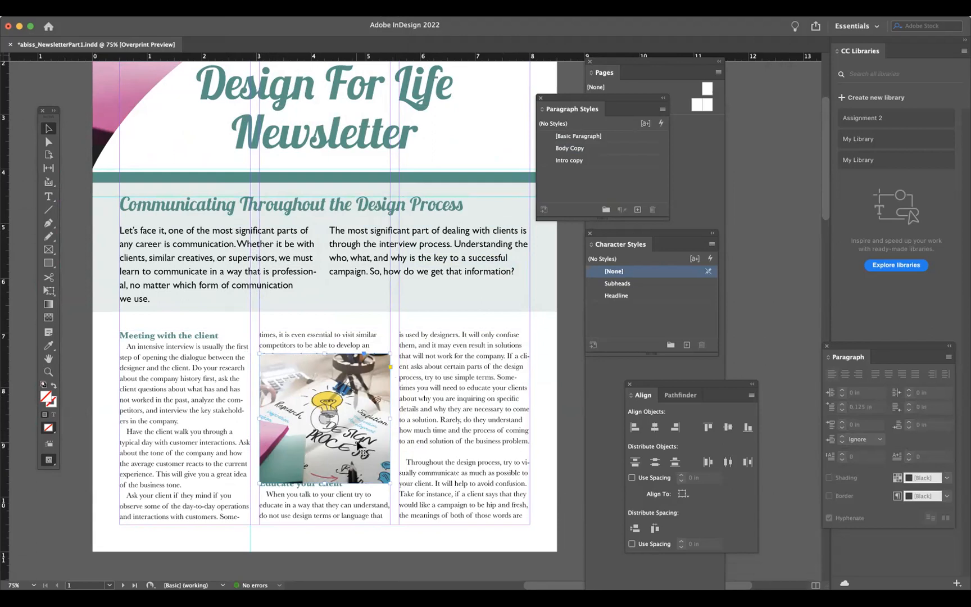
drag(309, 372, 311, 353)
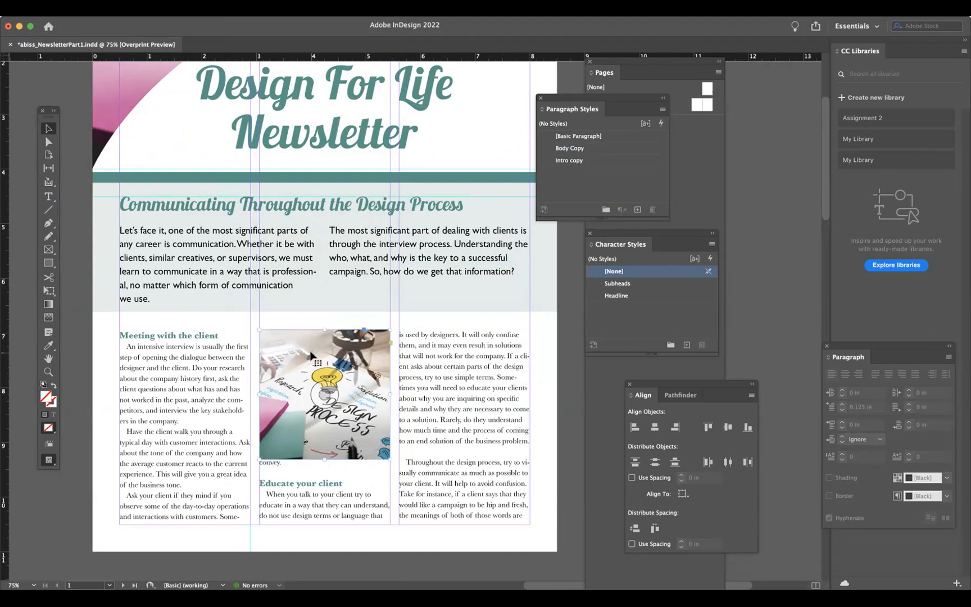
mouse_move(284, 413)
mouse_down()
mouse_move(337, 405)
mouse_move(285, 419)
mouse_up()
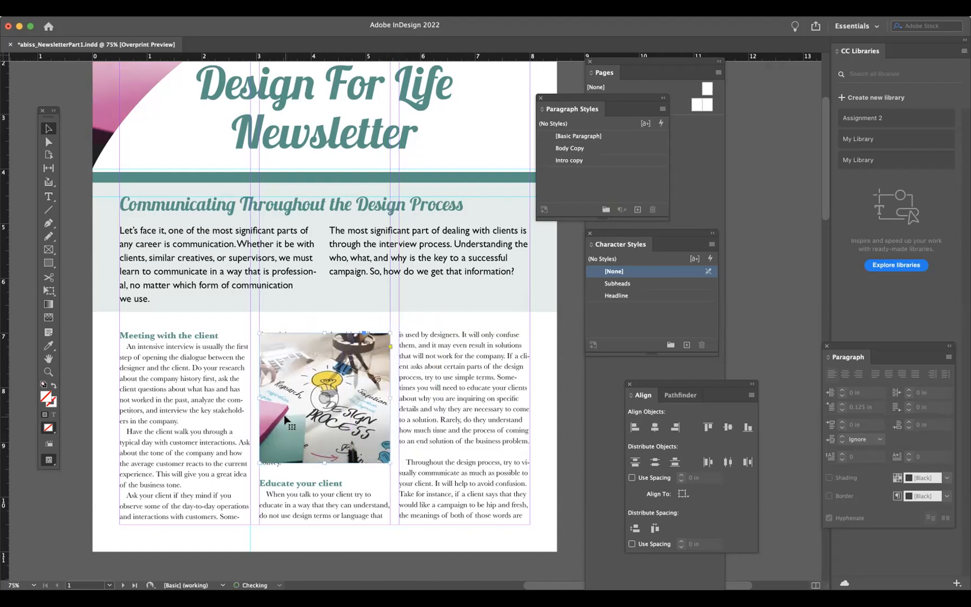
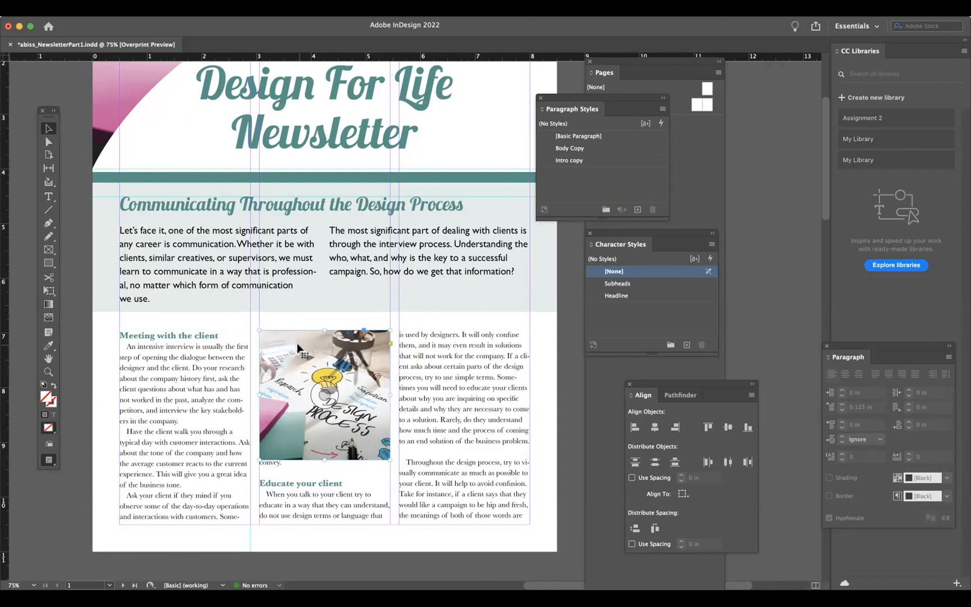
- Open the Text Wrap panel and position it near the page
click(215, 10)
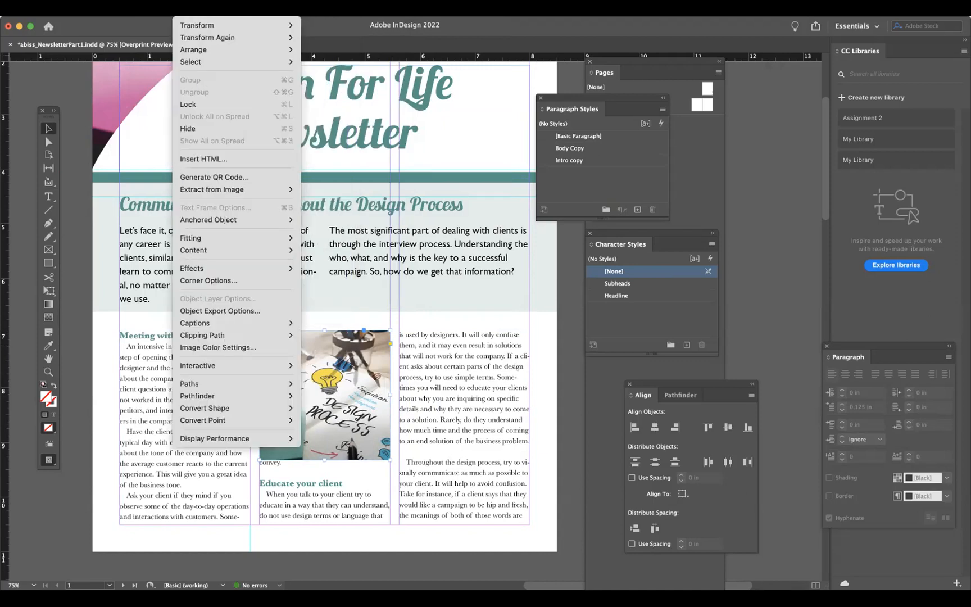
text(text wrap)
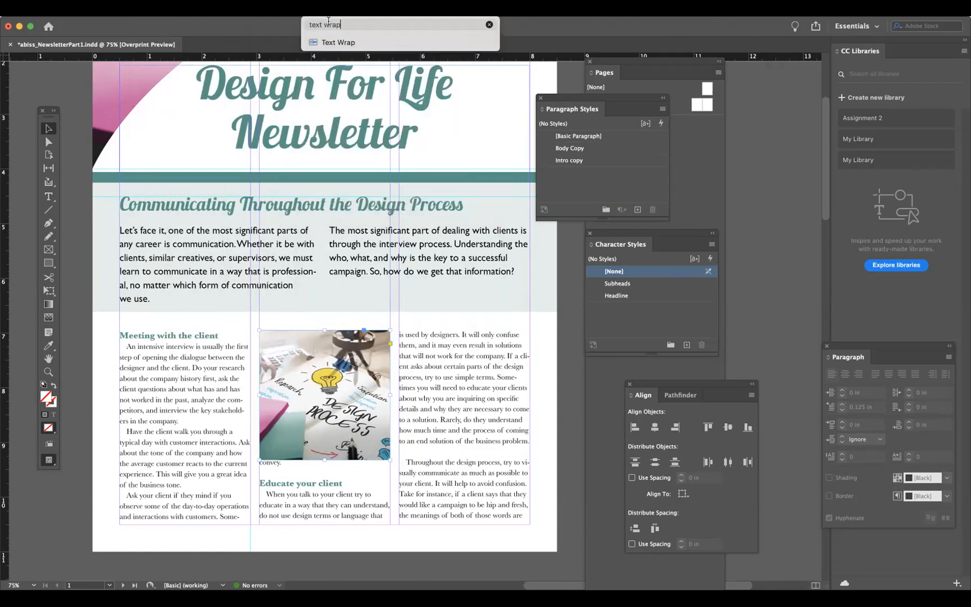
mouse_move(326, 42)
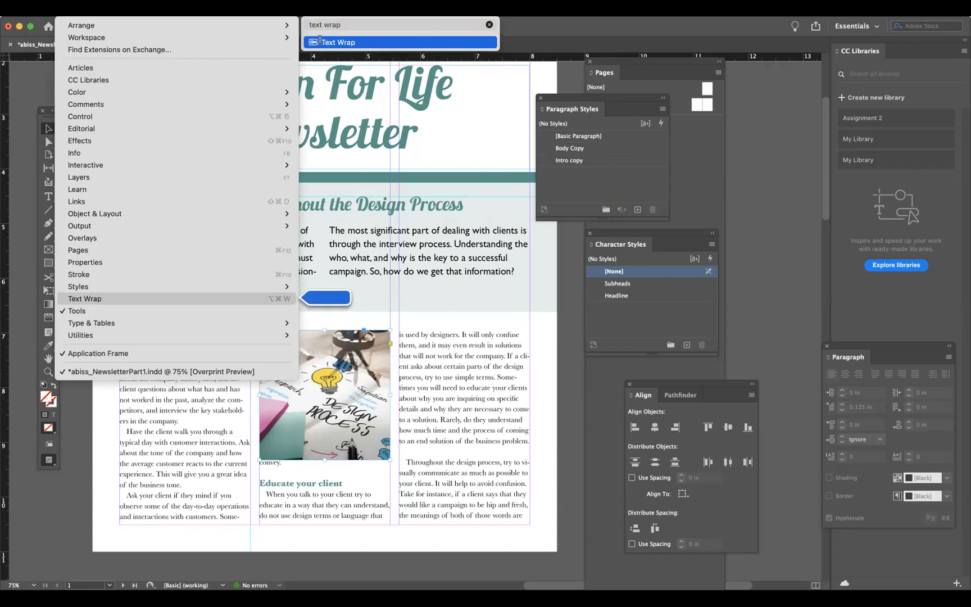
mouse_move(279, 9)
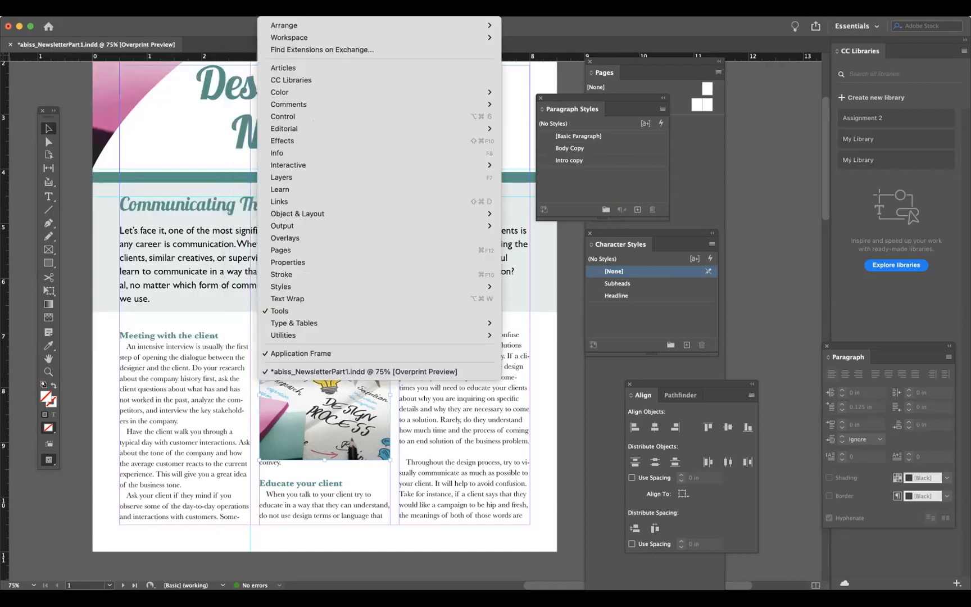
click(308, 297)
drag(374, 192, 391, 109)
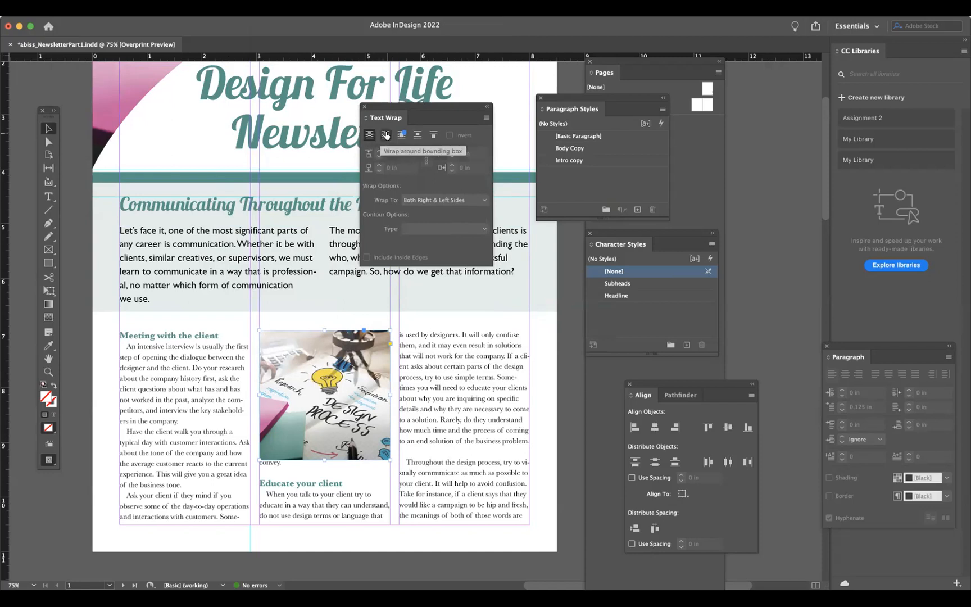
- Wrap text around the selected design-process image's bounding box with a bottom offset of 0.125 in
click(385, 136)
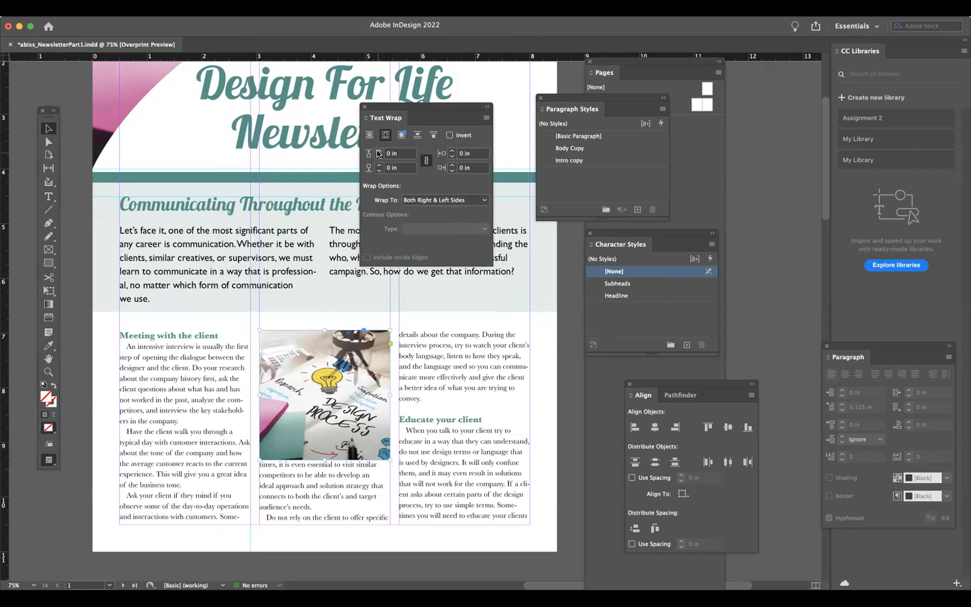
click(425, 161)
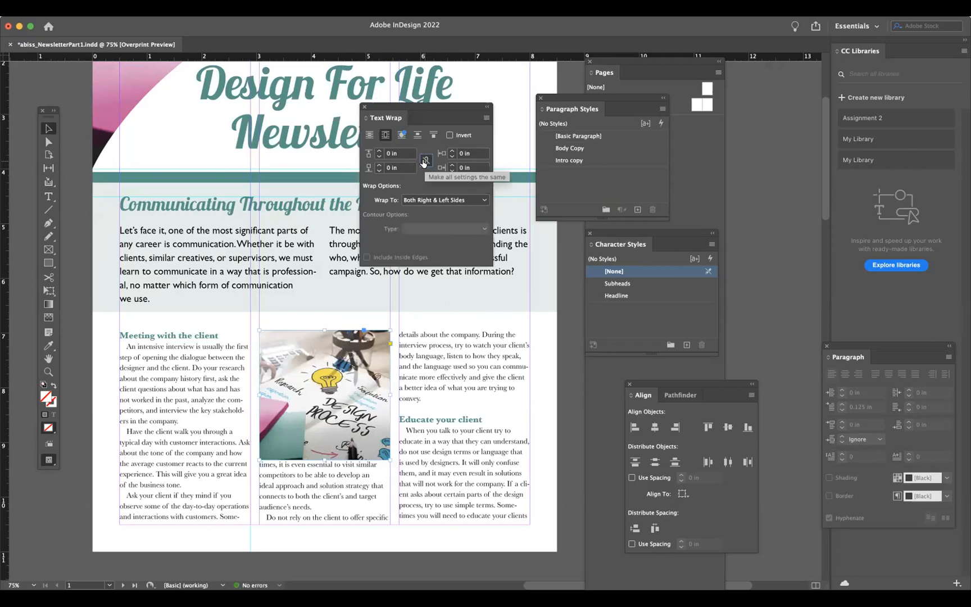
click(379, 165)
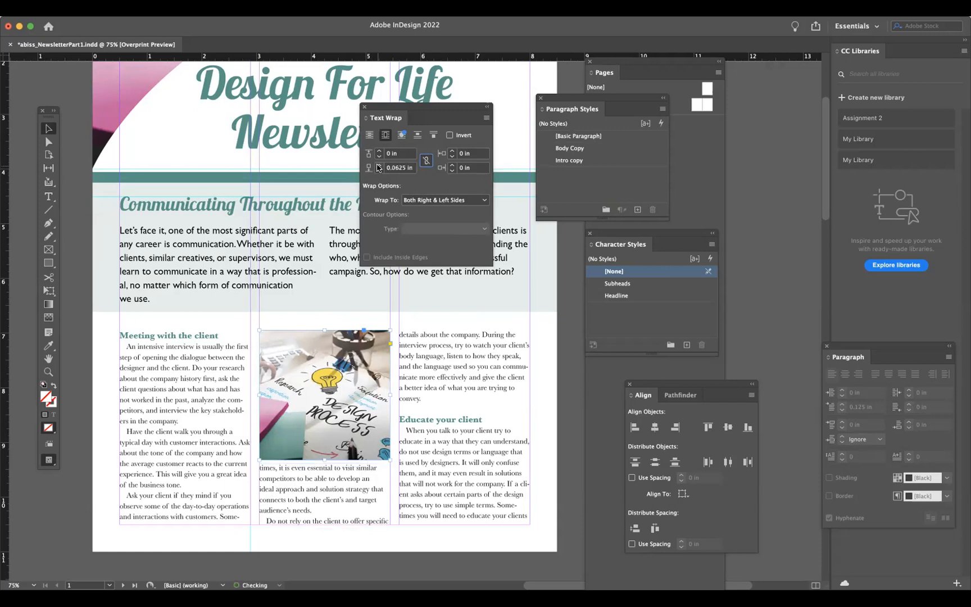
click(379, 165)
click(379, 165)
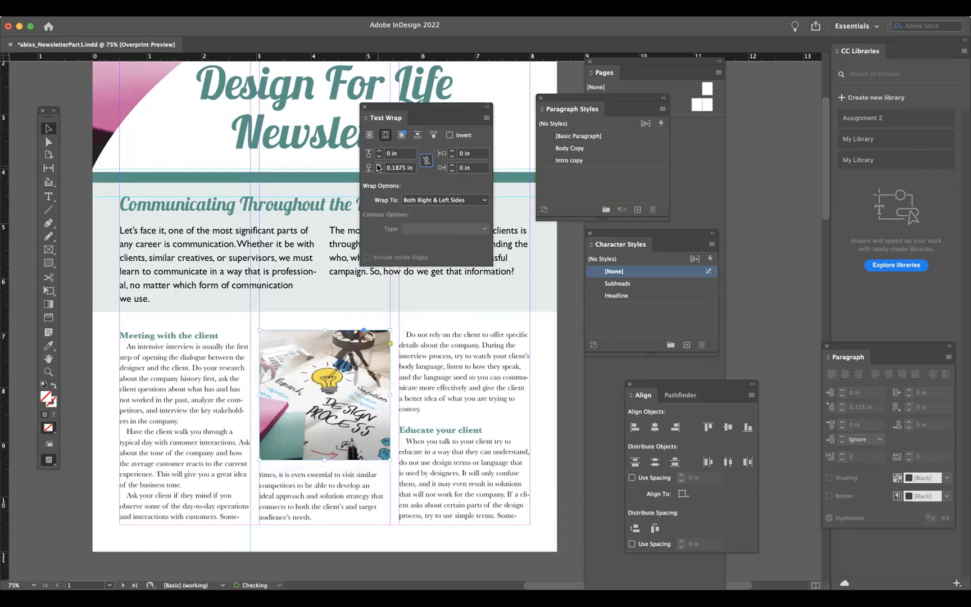
click(379, 170)
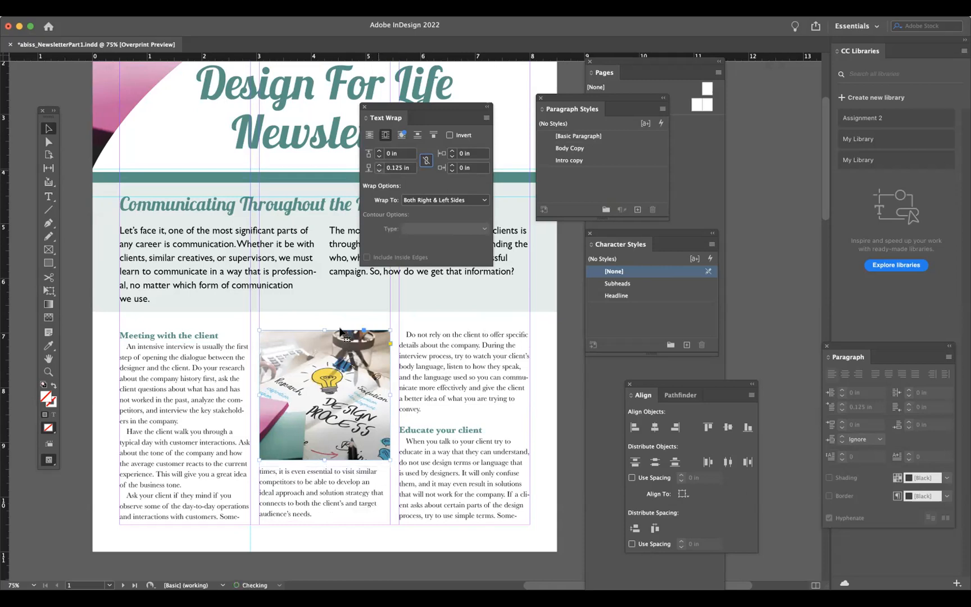
drag(324, 460, 324, 461)
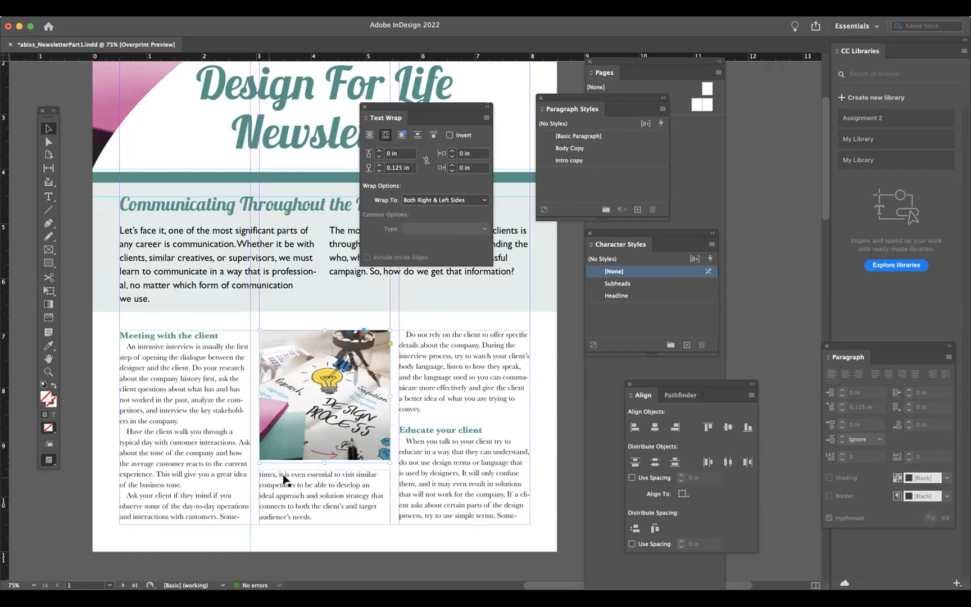
click(564, 457)
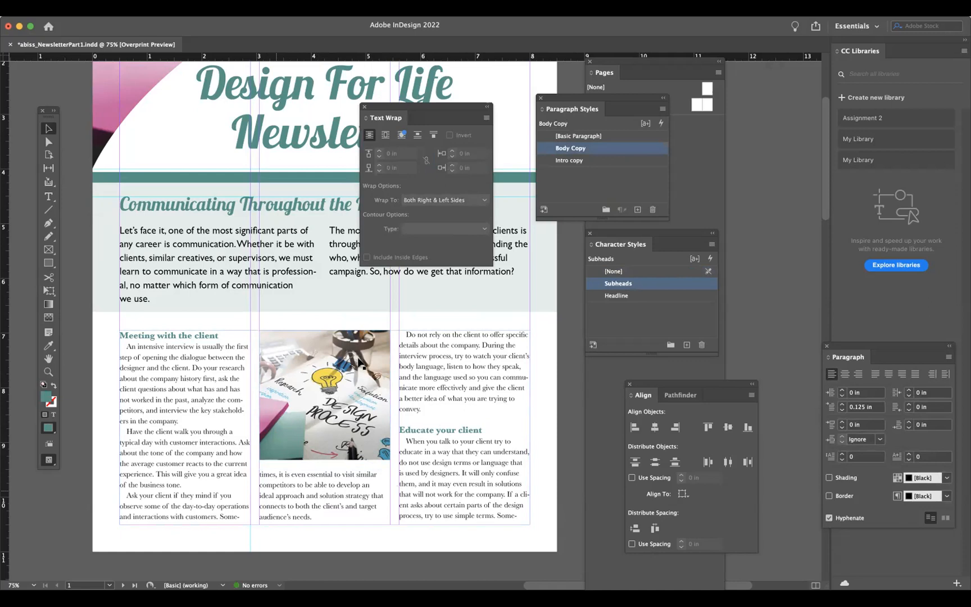
drag(414, 105, 515, 96)
mouse_move(359, 416)
mouse_down()
mouse_move(359, 442)
mouse_move(360, 419)
mouse_up()
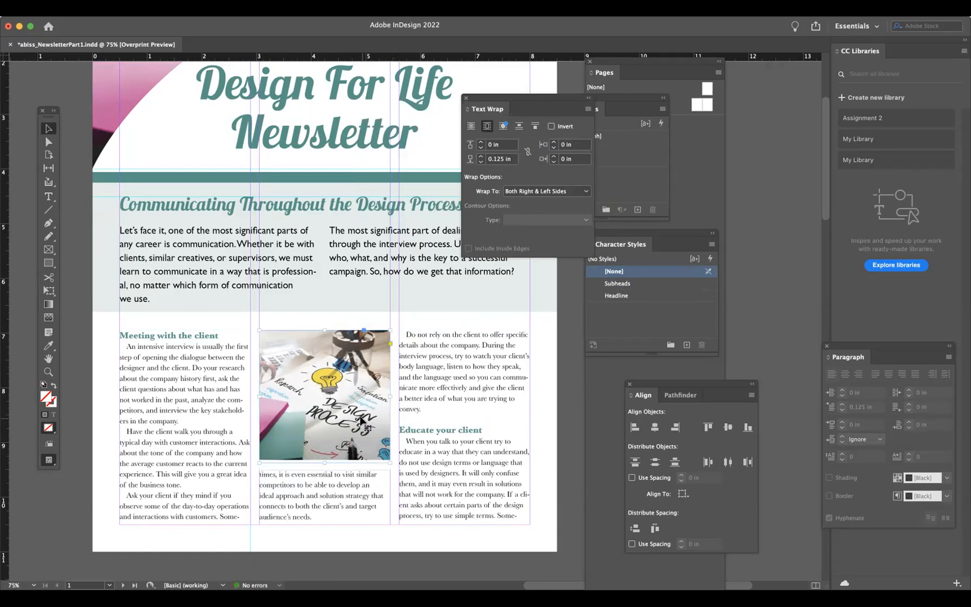
click(563, 460)
scroll(476, 458, down, 1)
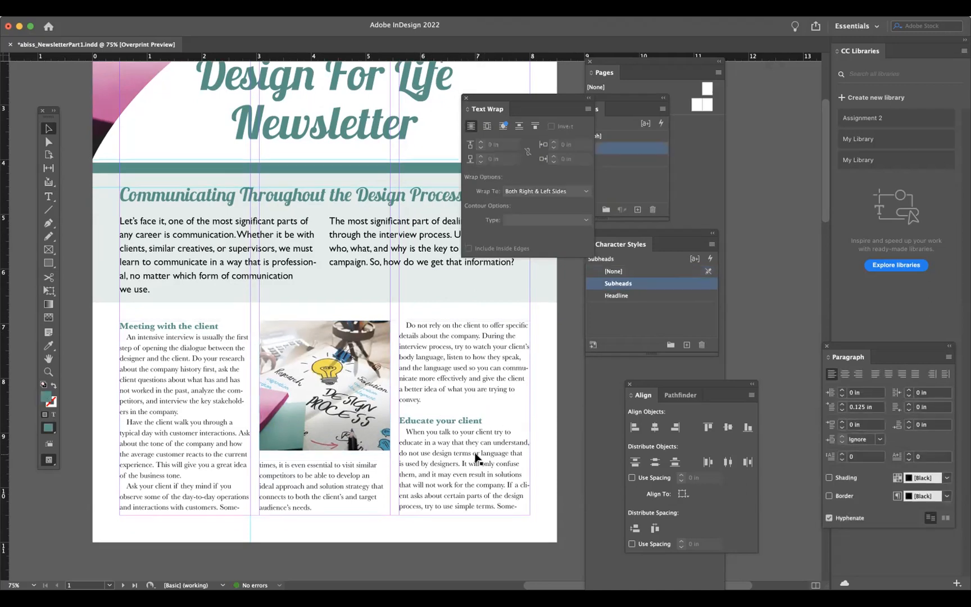
scroll(476, 458, down, 15)
scroll(476, 458, up, 5)
scroll(476, 458, left, 5)
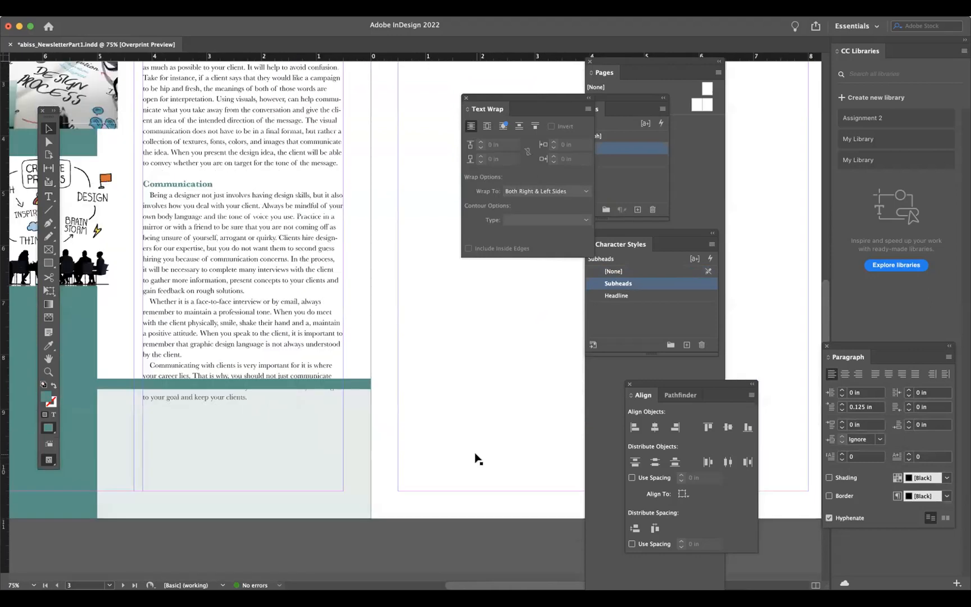
scroll(477, 458, up, 3)
scroll(477, 457, left, 3)
- Move the teal horizontal bar lower on the second spread, below the Communication text column
key(super+minus)
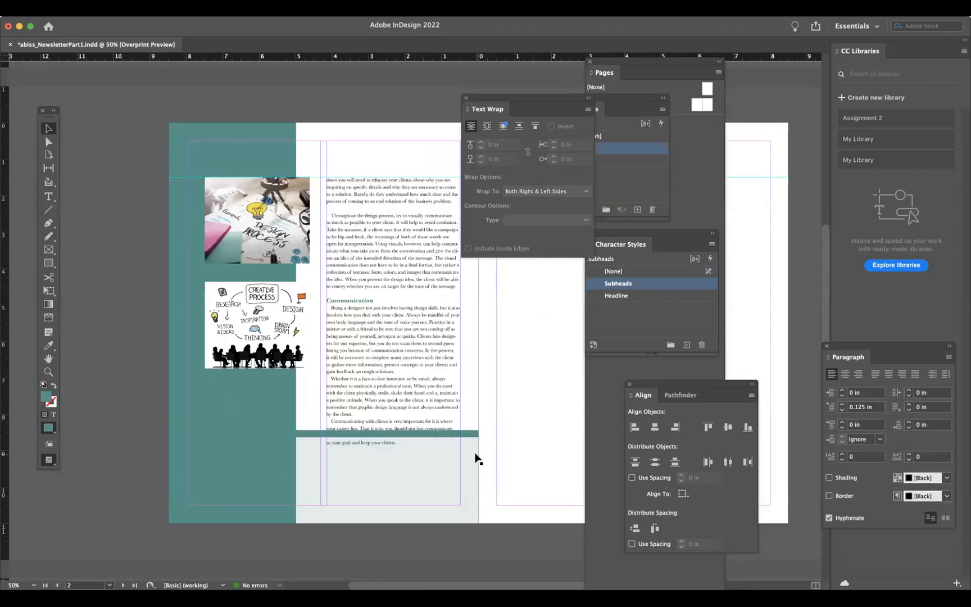
drag(415, 434, 402, 465)
click(401, 487)
drag(324, 437, 324, 465)
click(161, 400)
- Remove the empty line before the paragraph starting "Throughout the design process"
click(48, 196)
click(331, 214)
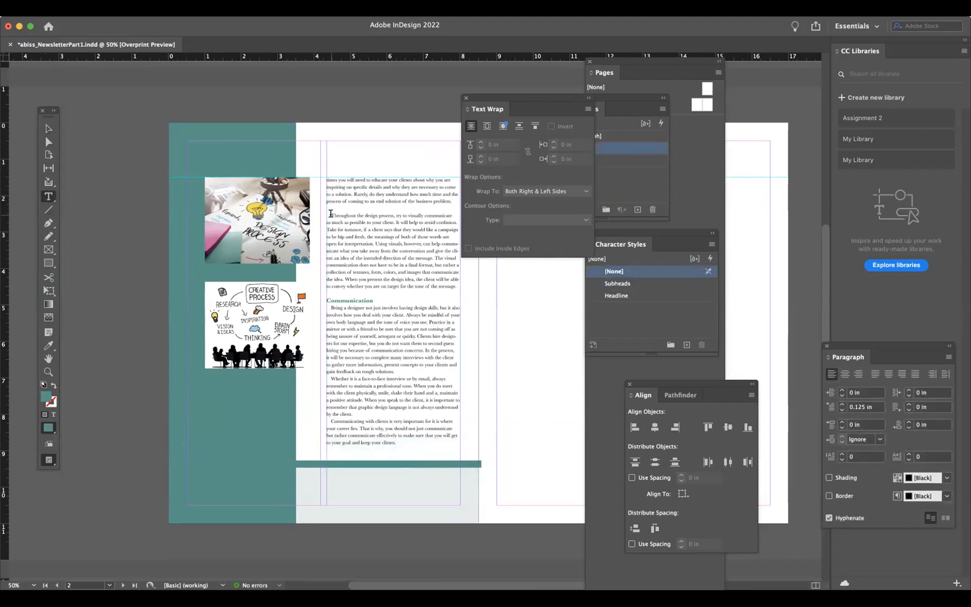
key(BackSpace)
- Delete both images from the teal sidebar on the second spread
click(48, 128)
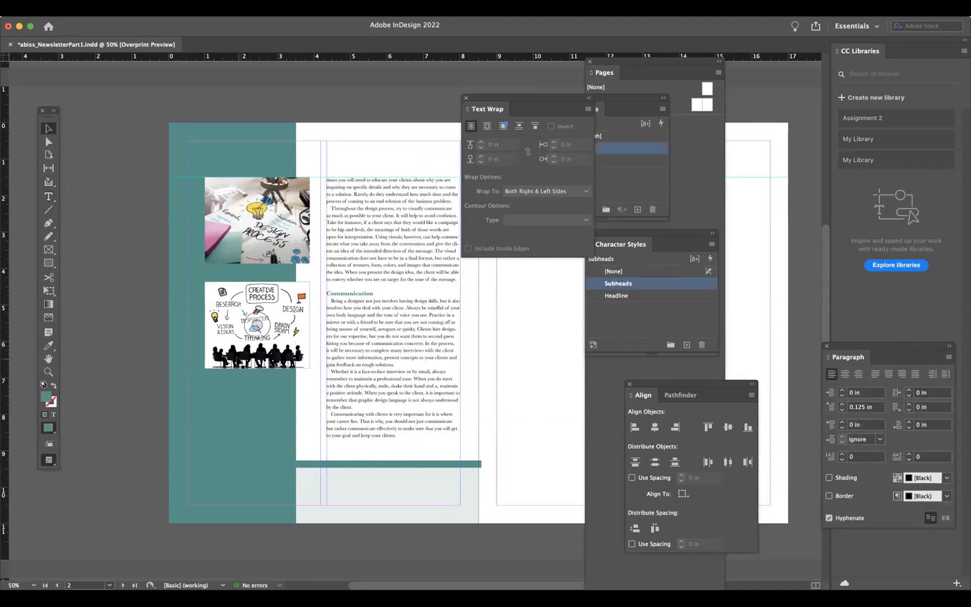
click(233, 310)
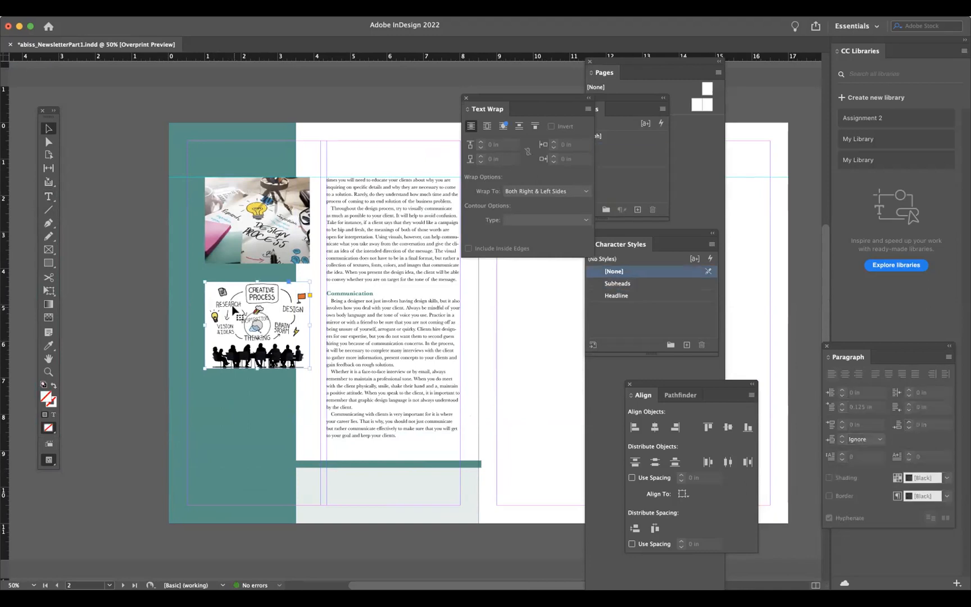
key(Delete)
click(236, 232)
key(Delete)
- Draw an ellipse frame in the sidebar, place Creative_Process.jpeg in it and fill the frame proportionally
click(49, 250)
drag(49, 250, 78, 265)
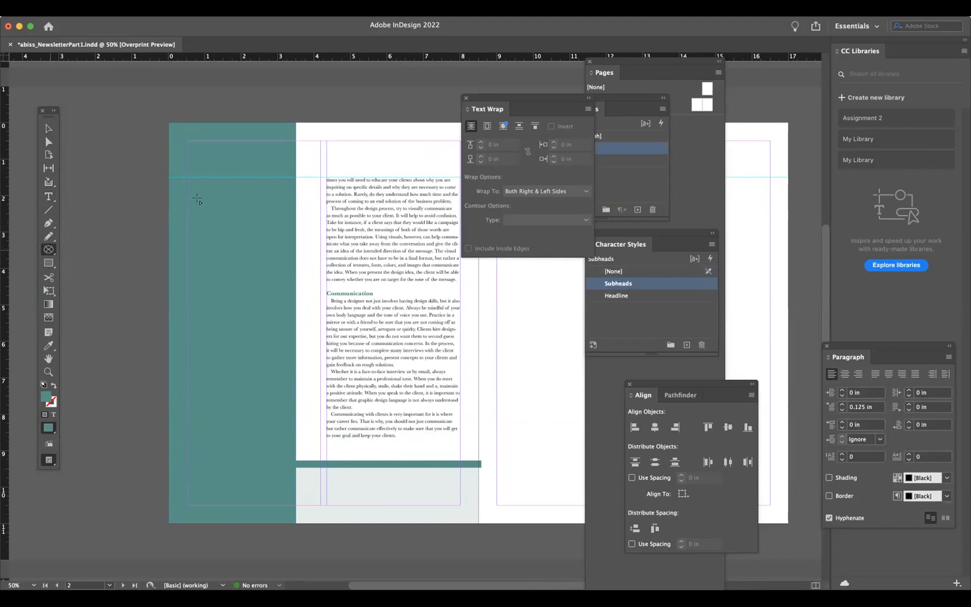
drag(192, 176, 314, 300)
click(49, 128)
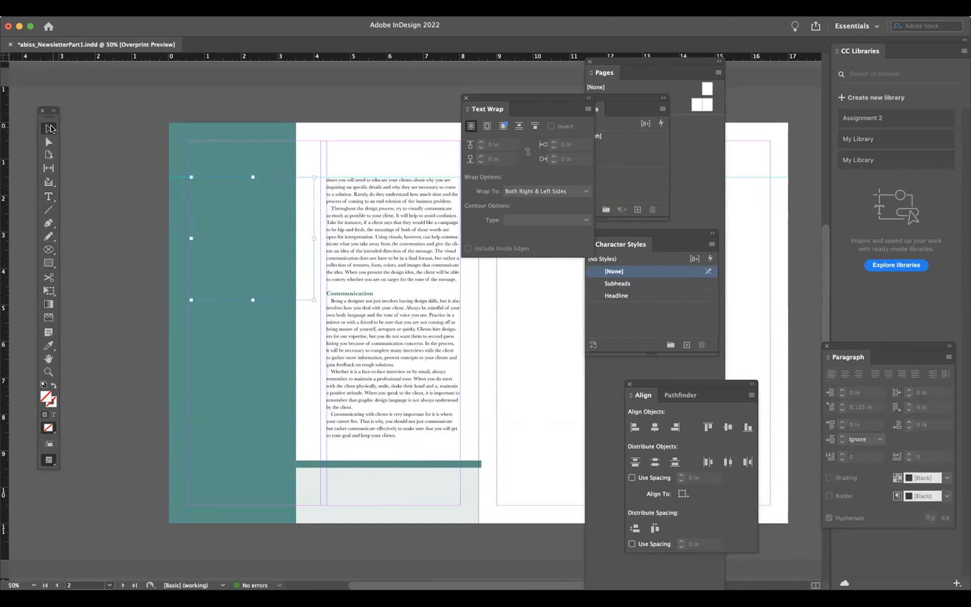
key(super+d)
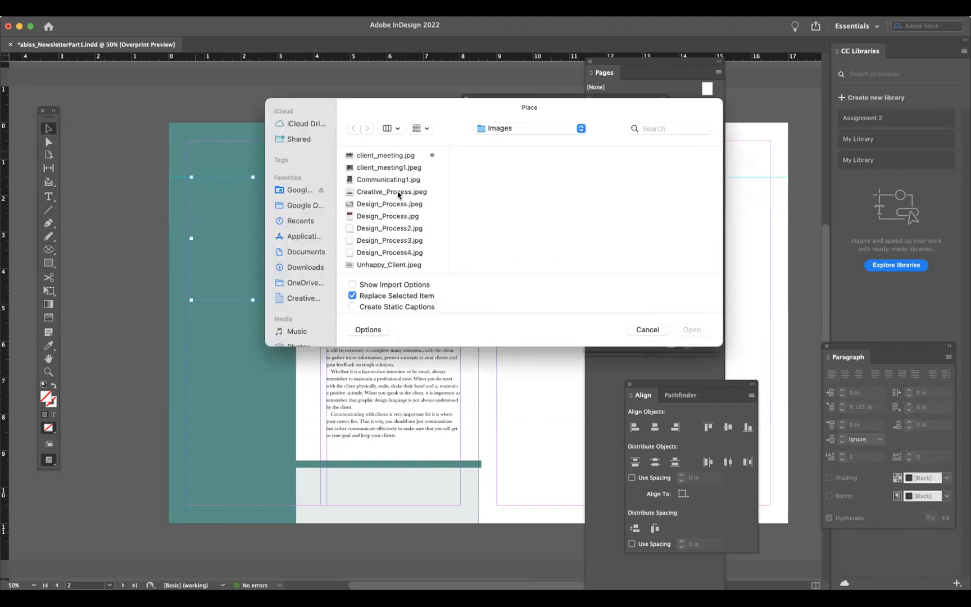
click(398, 193)
click(691, 331)
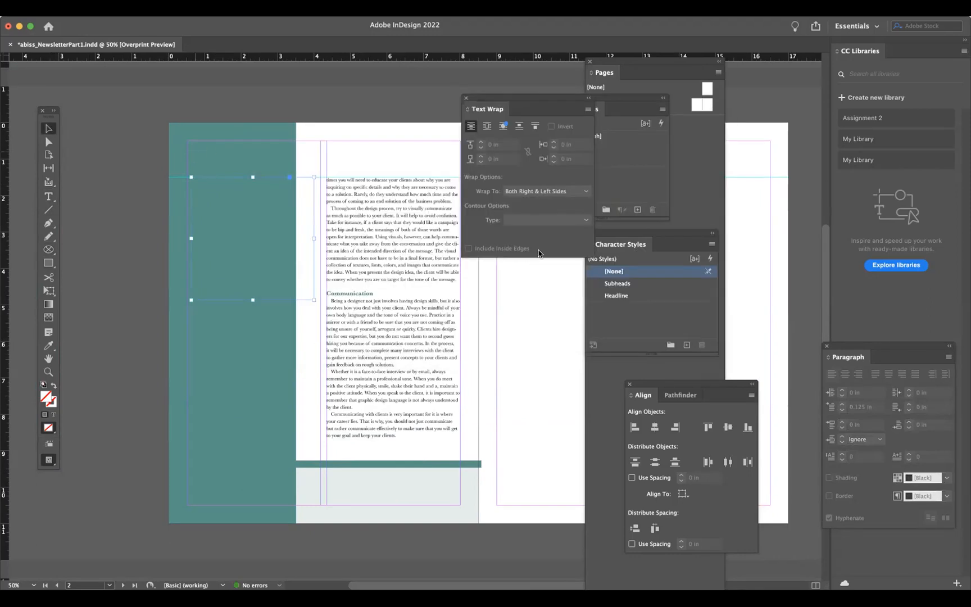
click(190, 9)
mouse_move(219, 238)
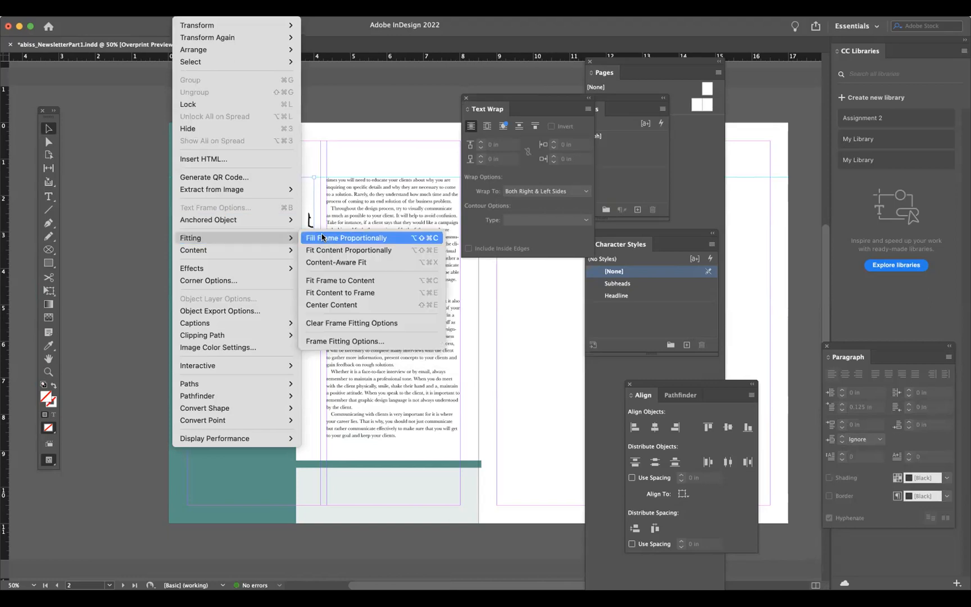
click(322, 237)
click(288, 223)
drag(288, 224, 281, 240)
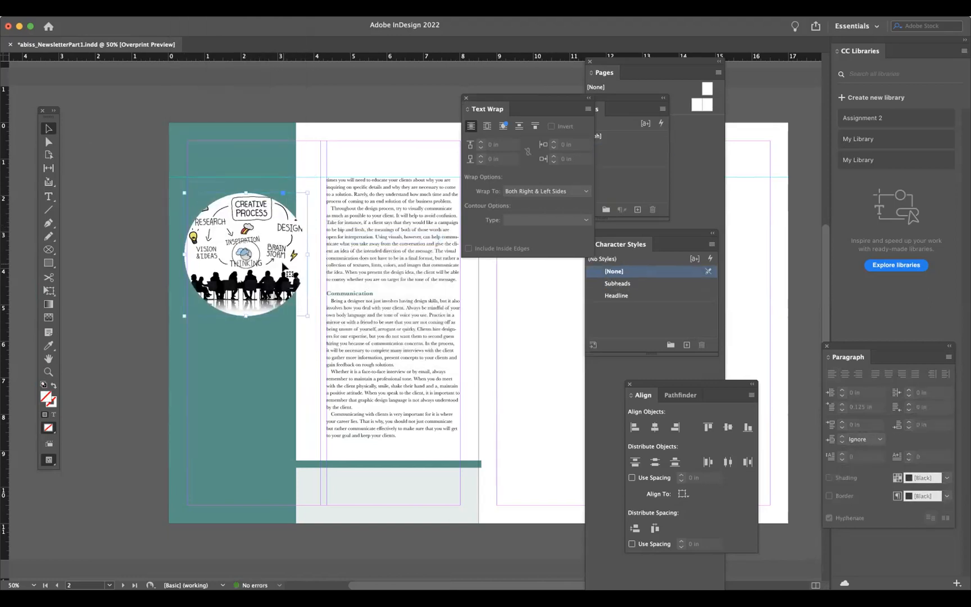
- Undo the ellipse image and the image deletions, restoring the two sidebar images
scroll(283, 267, up, 5)
scroll(283, 266, right, 3)
scroll(427, 189, right, 2)
scroll(182, 276, down, 10)
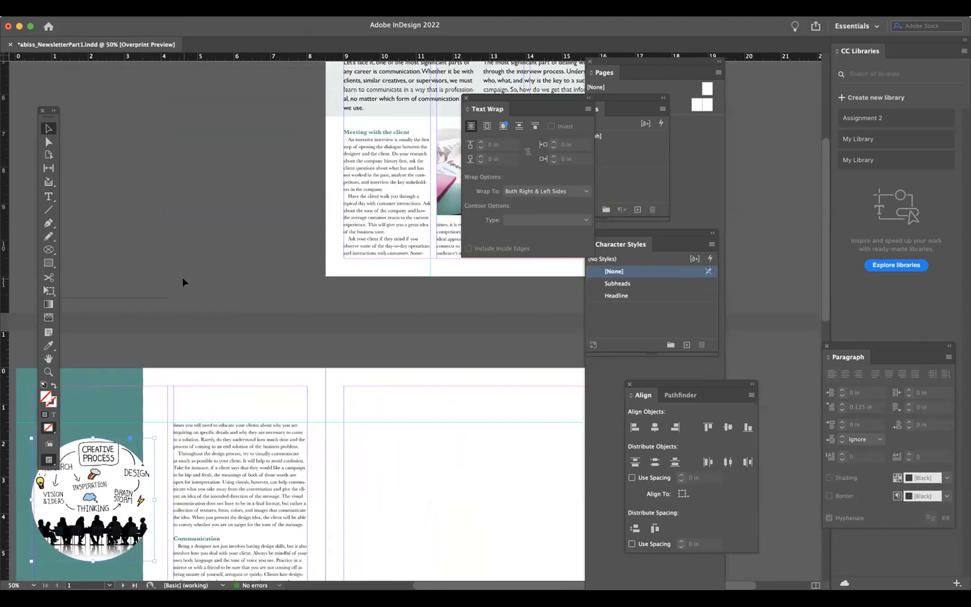
scroll(182, 275, left, 4)
scroll(182, 276, down, 2)
scroll(162, 263, up, 4)
scroll(162, 262, right, 1)
key(super+z)
key(super+z)
key(super+z)
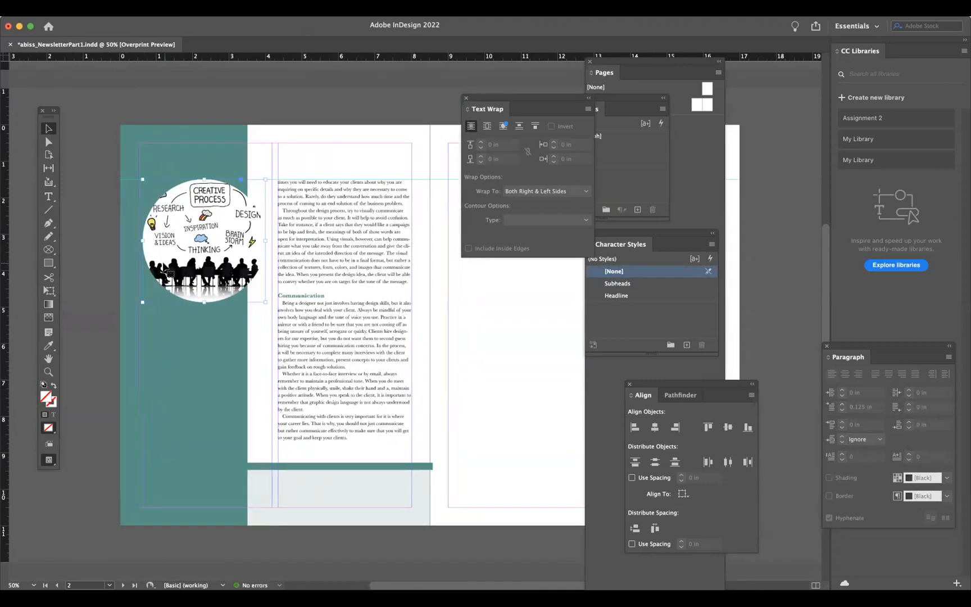
key(super+shift+z)
key(super+shift+z)
key(super+shift+z)
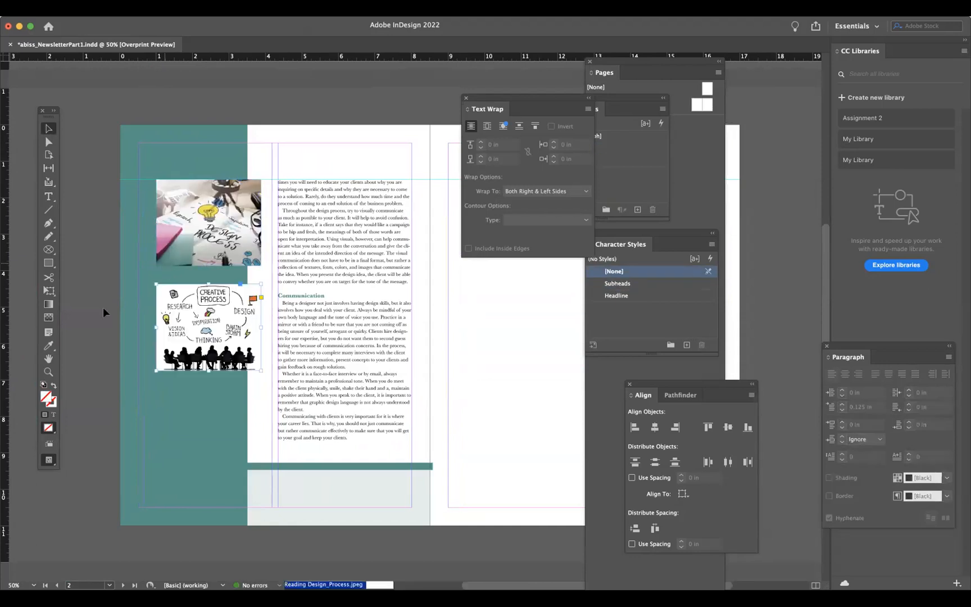
- Add a drop shadow to the Creative Process sidebar image with 30% opacity and 0.0625 in distance
click(91, 319)
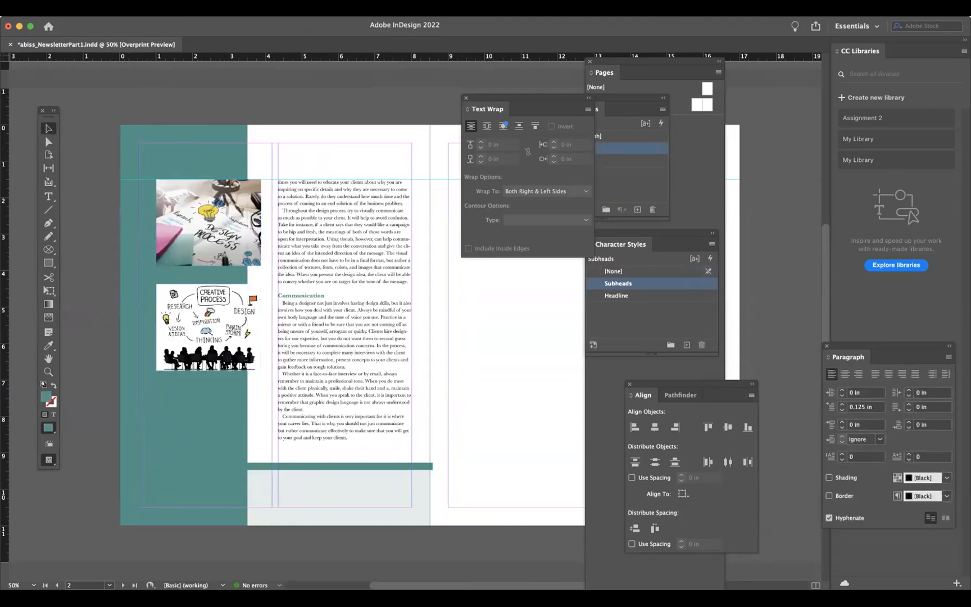
scroll(254, 272, right, 2)
drag(489, 101, 762, 128)
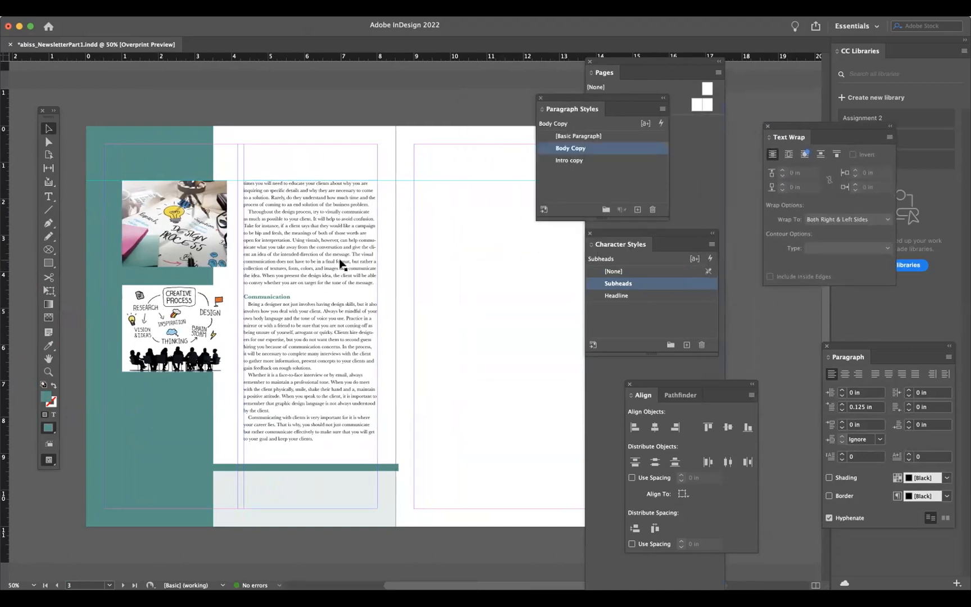
click(179, 298)
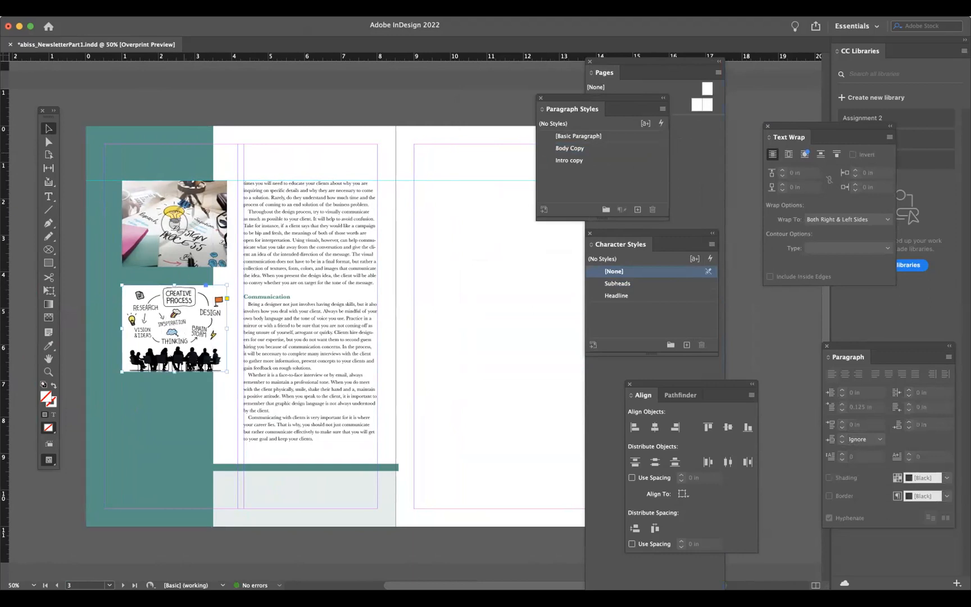
click(185, 7)
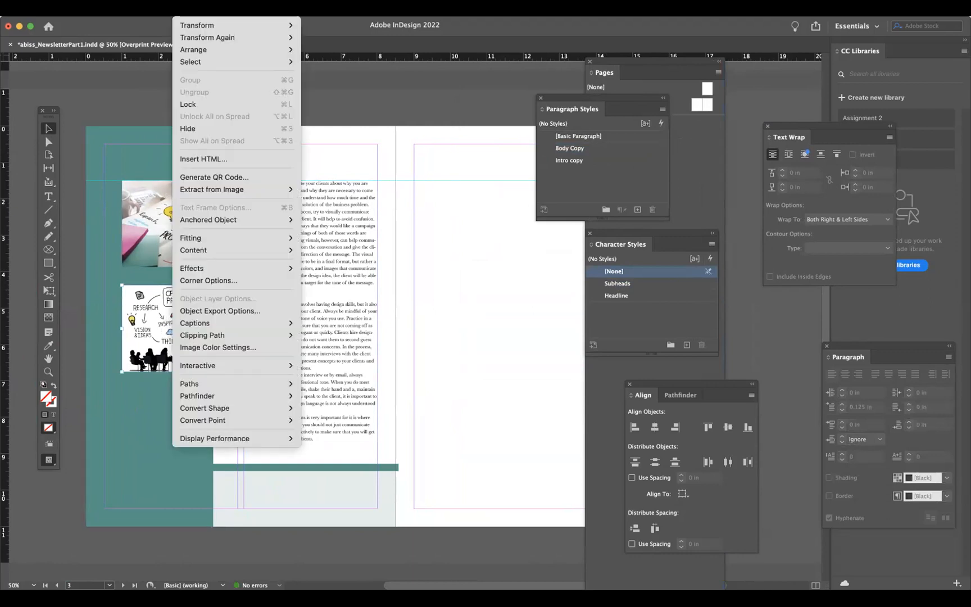
mouse_move(208, 269)
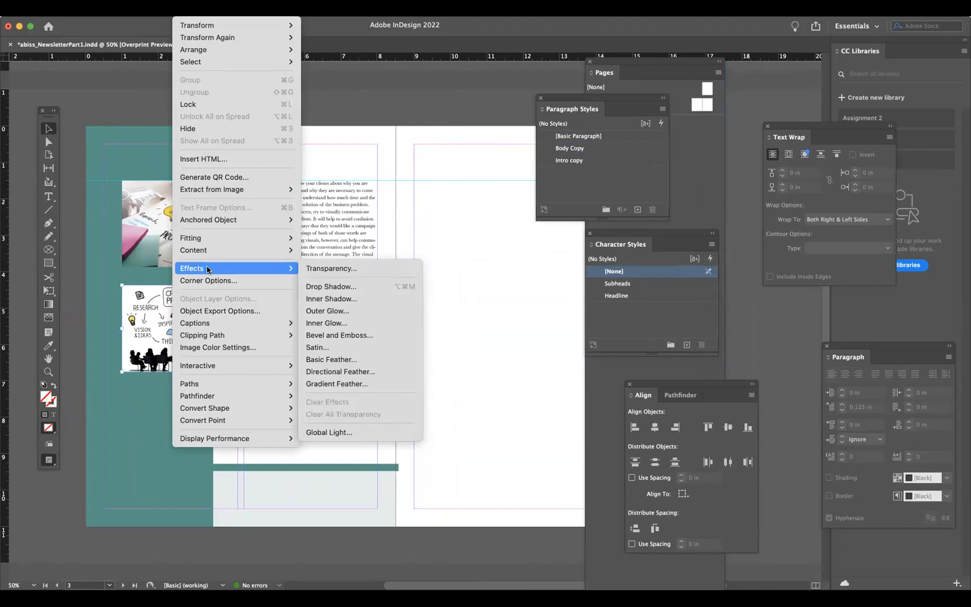
click(338, 287)
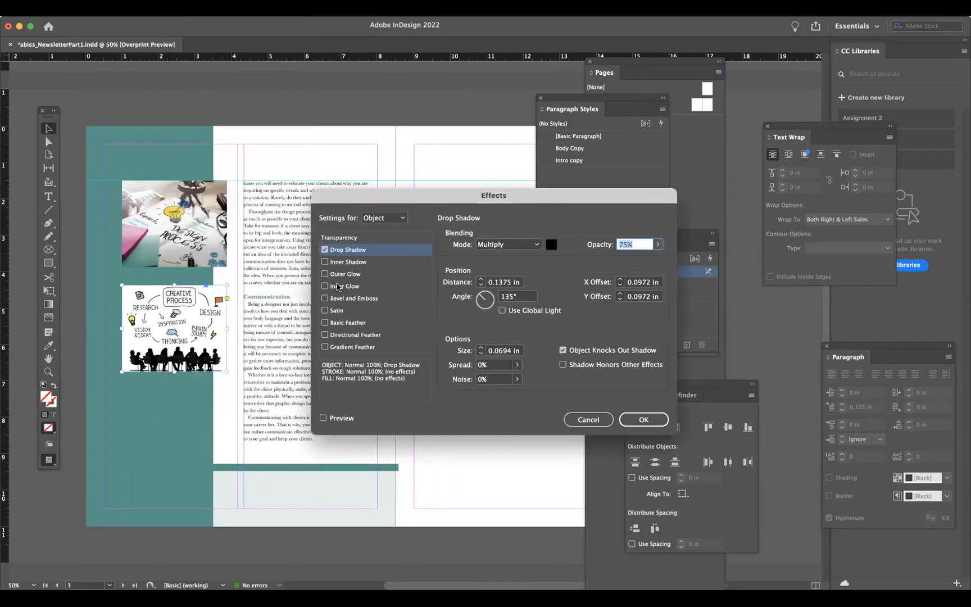
click(324, 418)
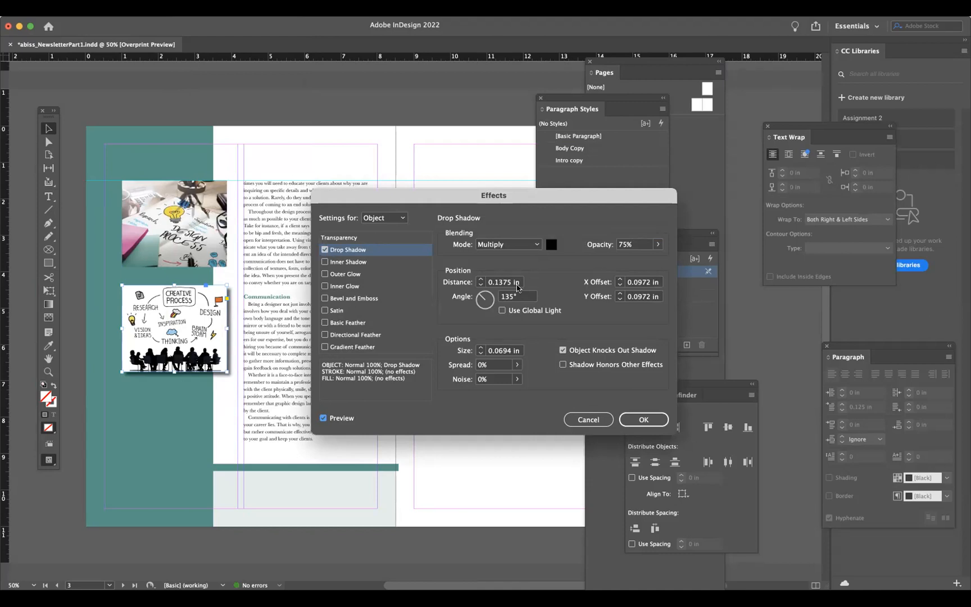
click(657, 245)
drag(657, 249, 616, 260)
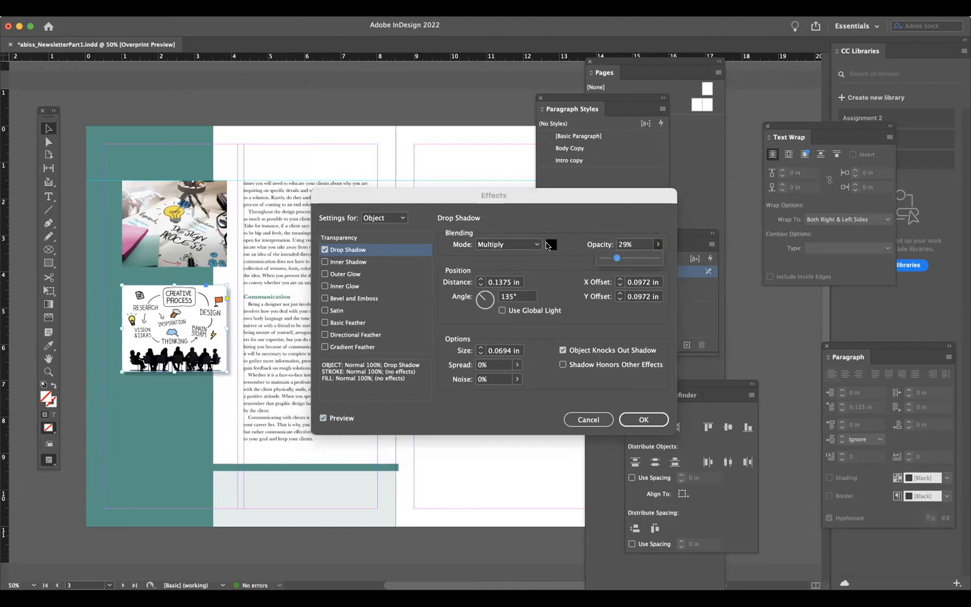
click(479, 286)
click(480, 286)
click(480, 286)
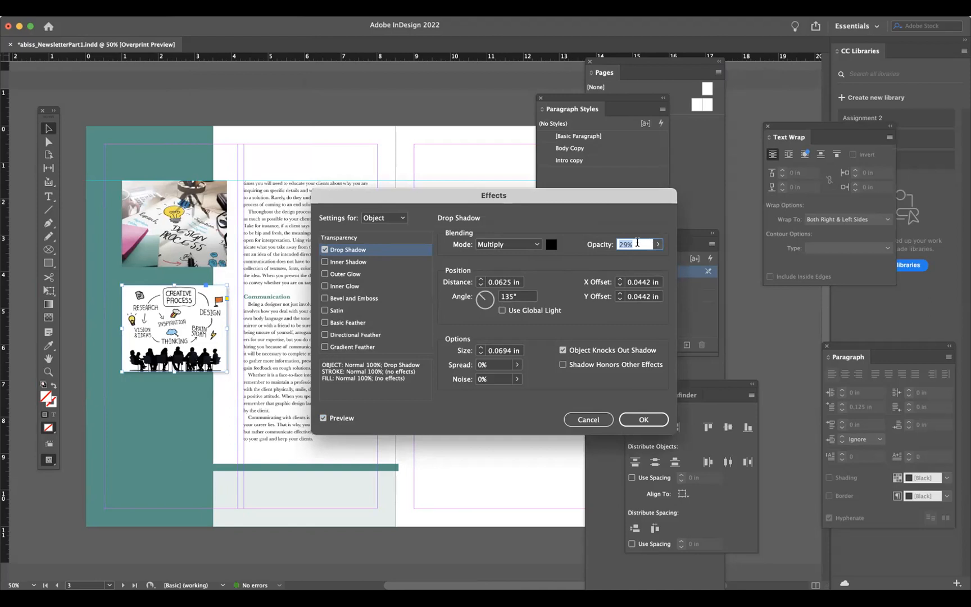
text(30)
click(641, 420)
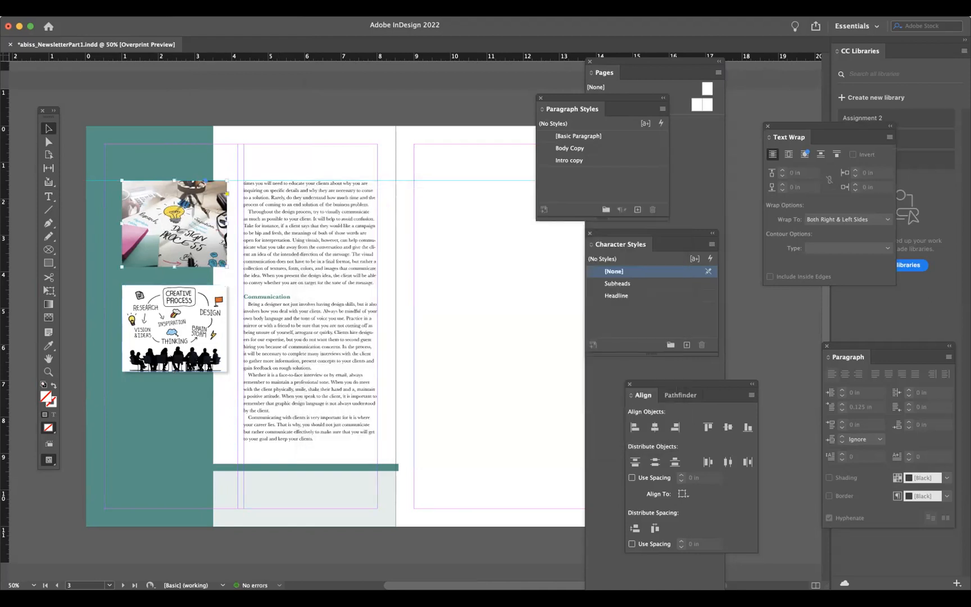
- Add a 30% opacity drop shadow with a reduced distance to the upper sidebar image
right_click(172, 222)
mouse_move(208, 268)
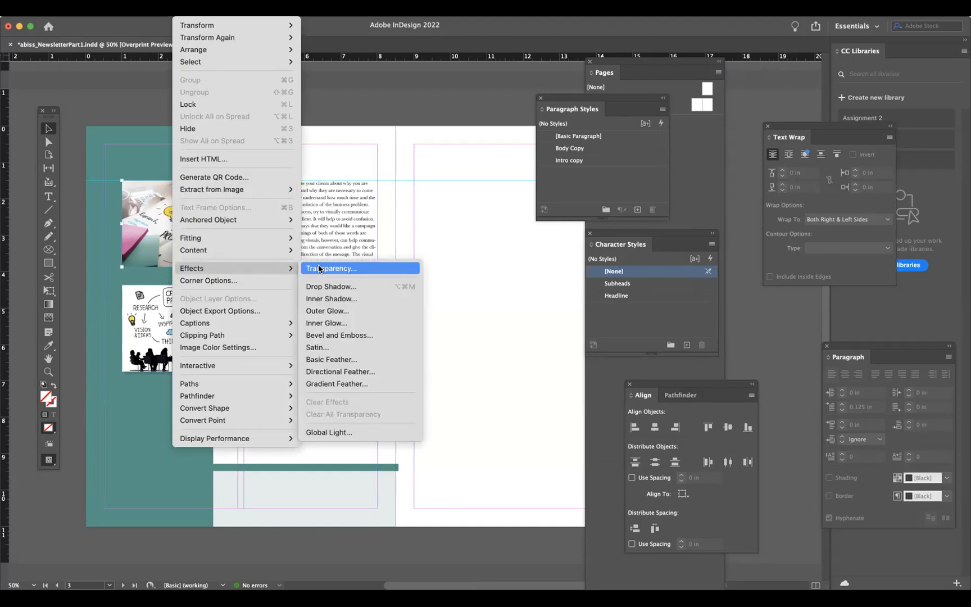
click(325, 286)
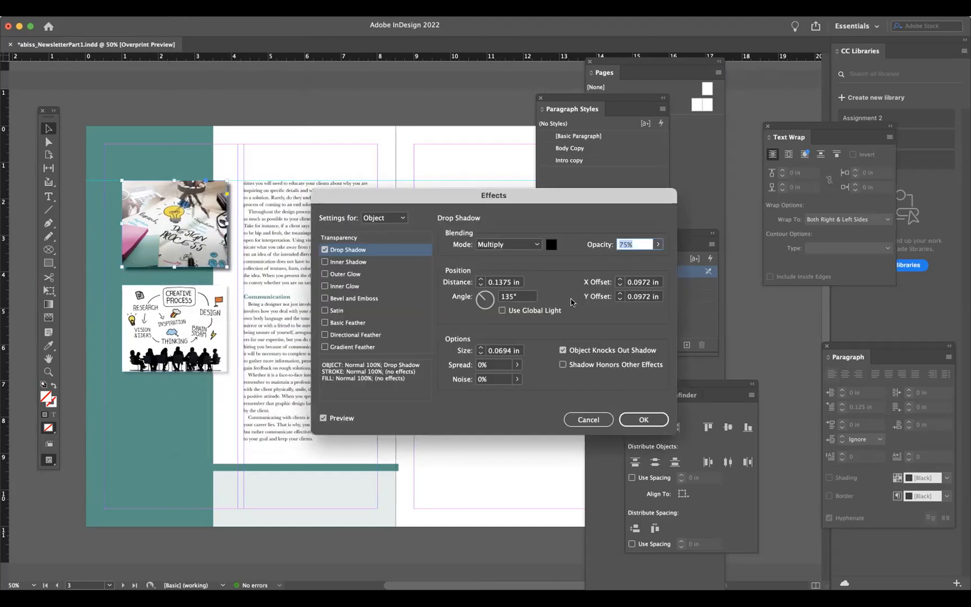
text(30)
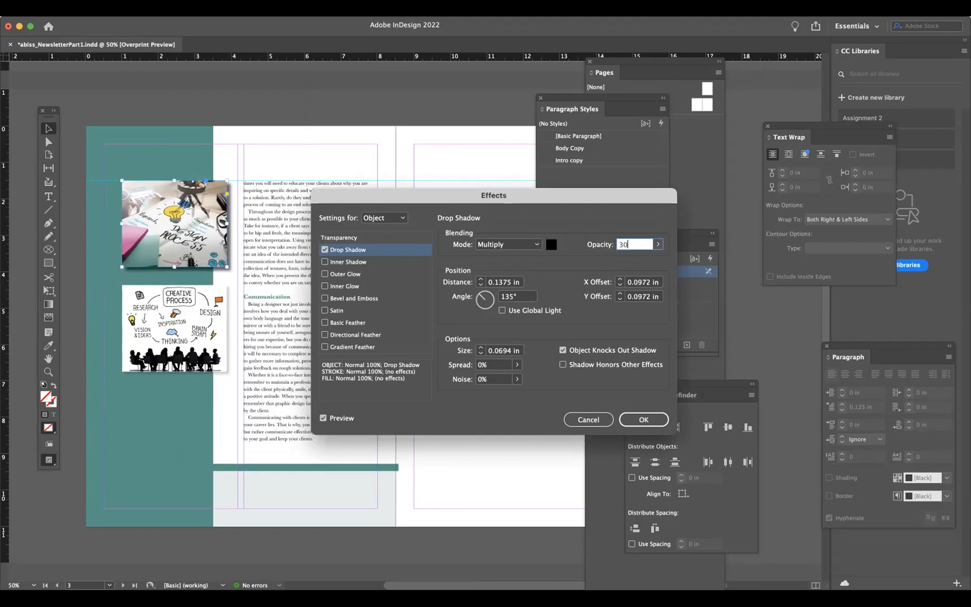
click(481, 285)
click(480, 285)
click(634, 423)
click(217, 72)
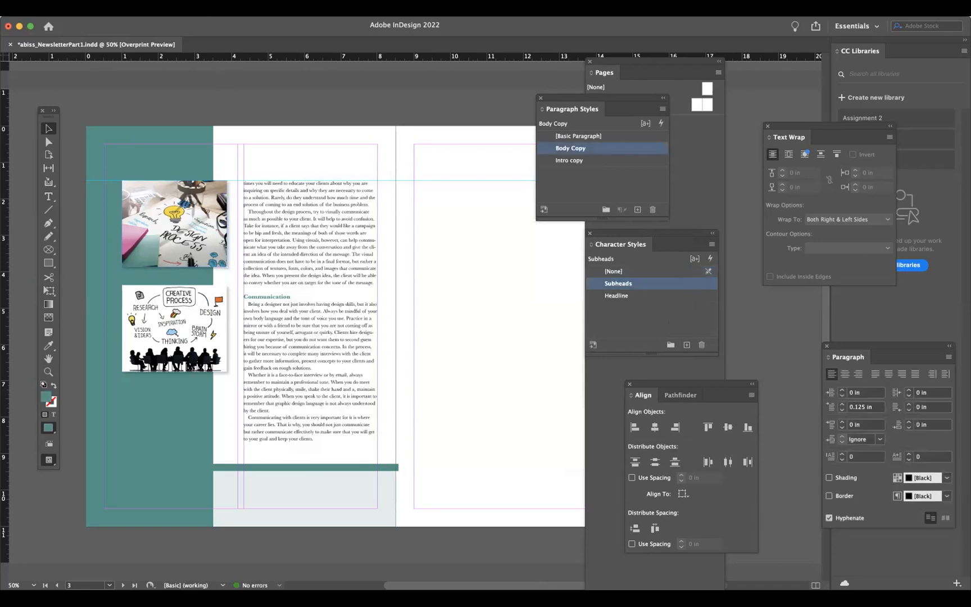
click(242, 9)
mouse_move(267, 262)
click(441, 263)
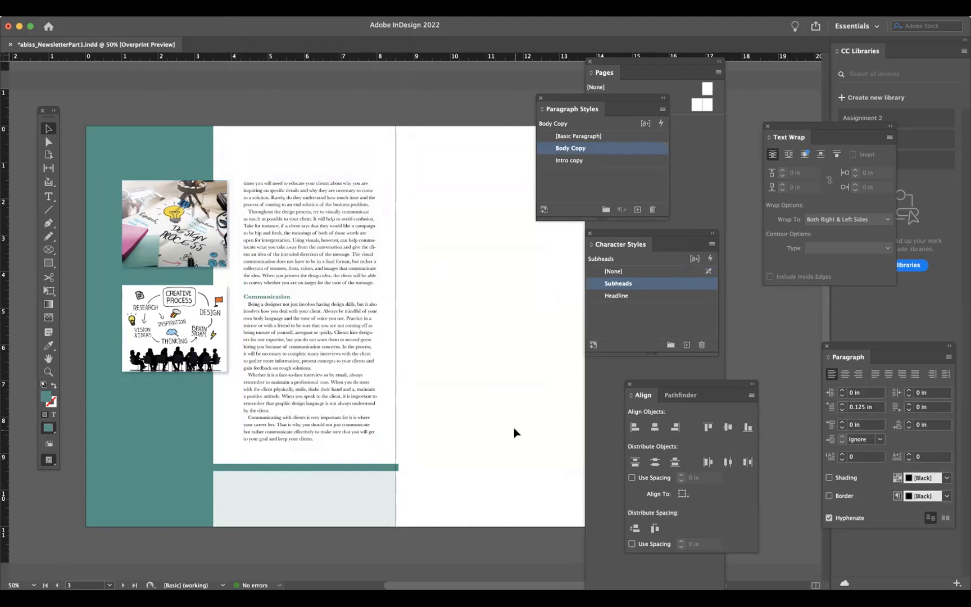
- Add a drop shadow with 30% opacity and 0.0625 in distance to the image on the first page
scroll(521, 360, up, 5)
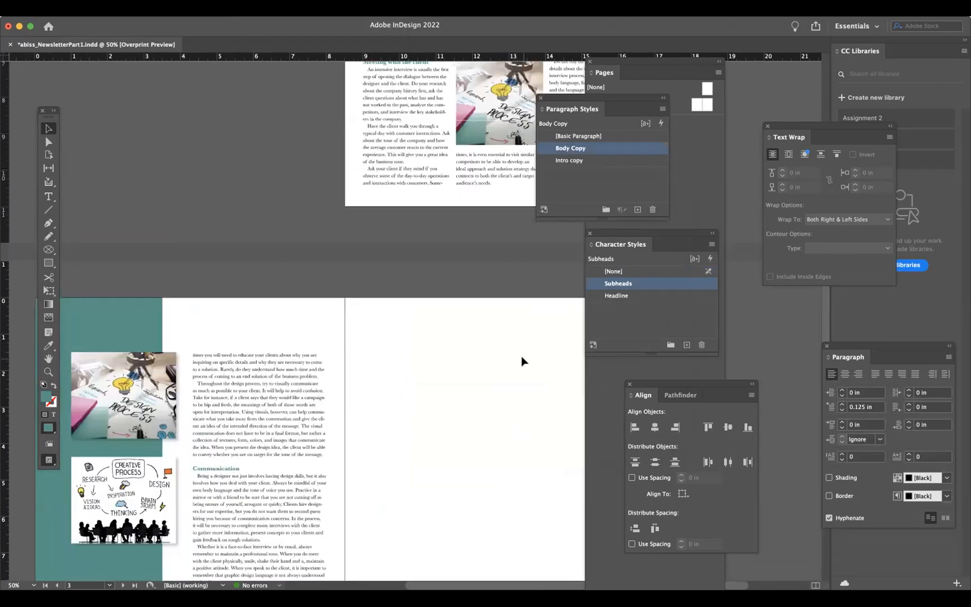
scroll(521, 355, up, 5)
click(416, 264)
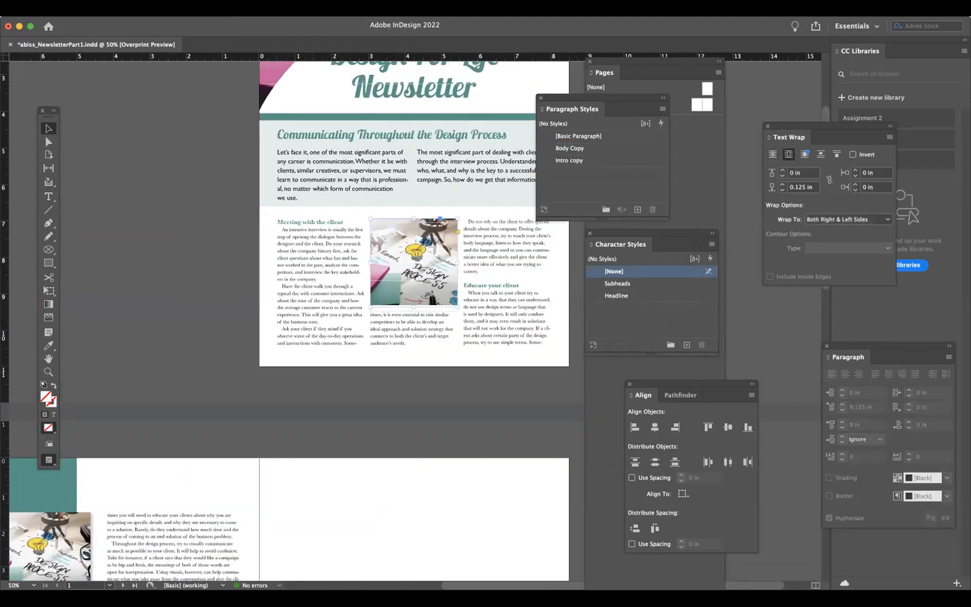
click(188, 8)
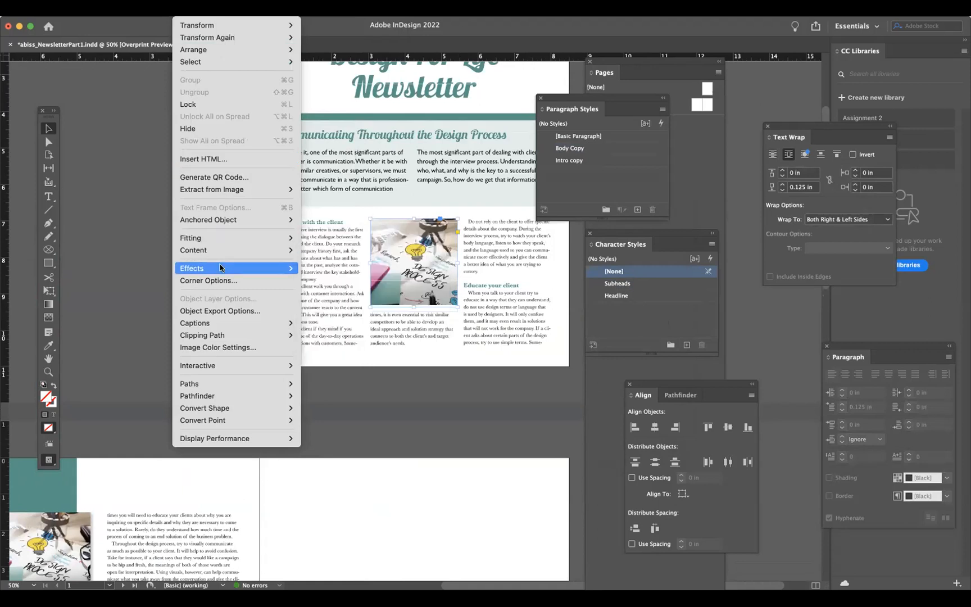
mouse_move(219, 268)
click(324, 280)
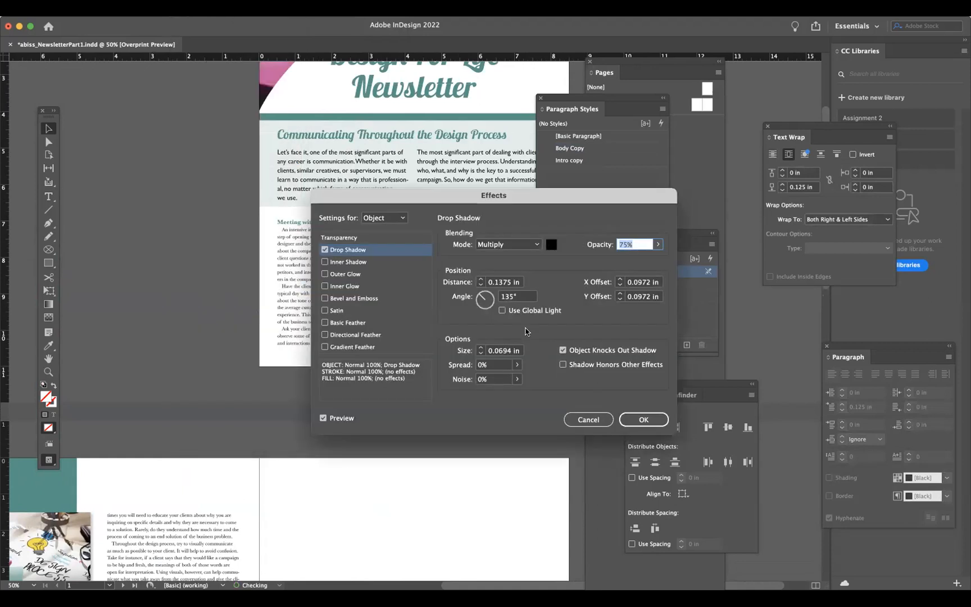
text(30)
click(480, 285)
click(480, 286)
click(632, 419)
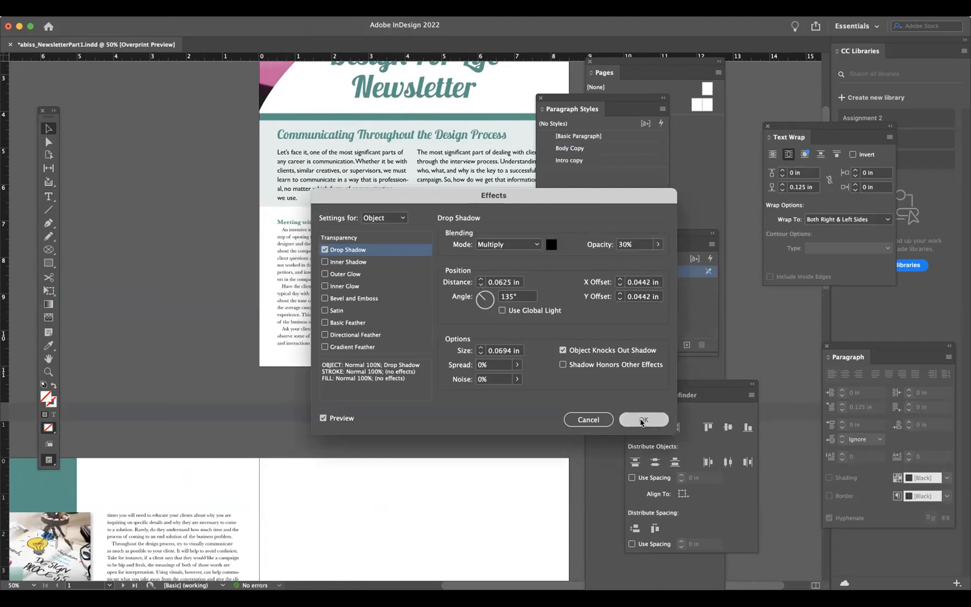
- Add a drop shadow to the Design For Life Newsletter title with 15% opacity and 0.0625 in distance
scroll(459, 401, down, 1)
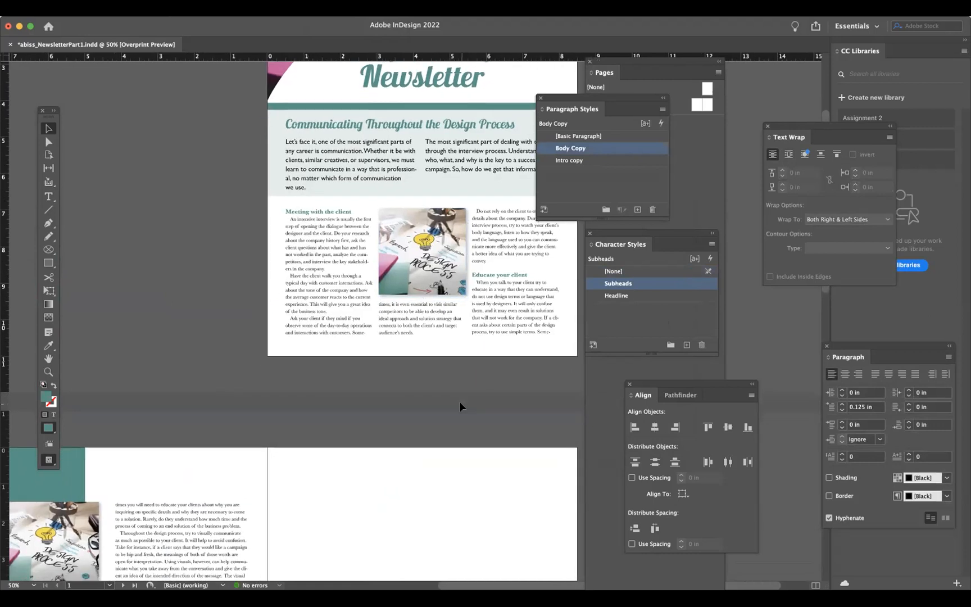
scroll(459, 401, up, 5)
scroll(460, 401, right, 3)
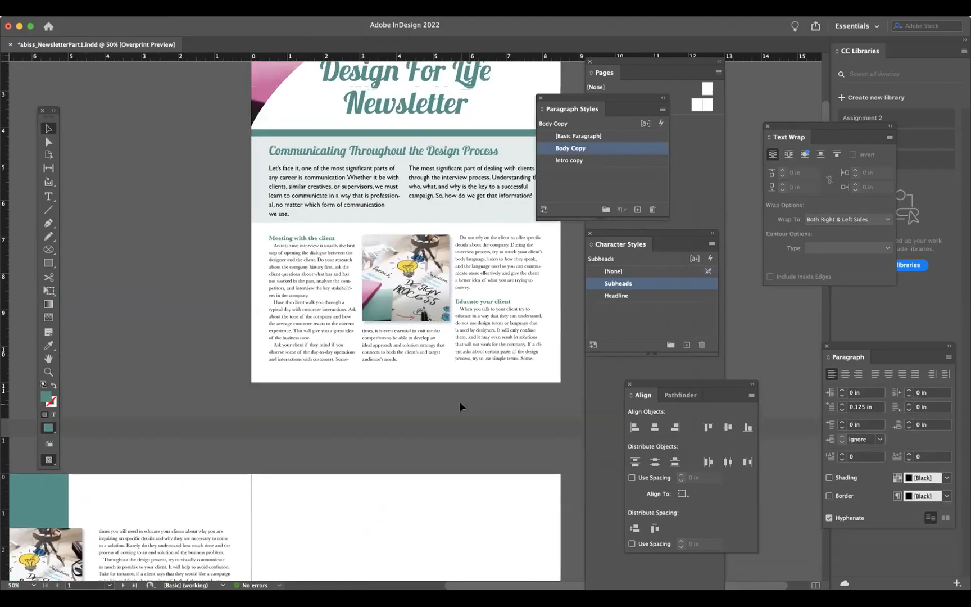
scroll(459, 401, up, 4)
scroll(459, 401, right, 2)
click(374, 190)
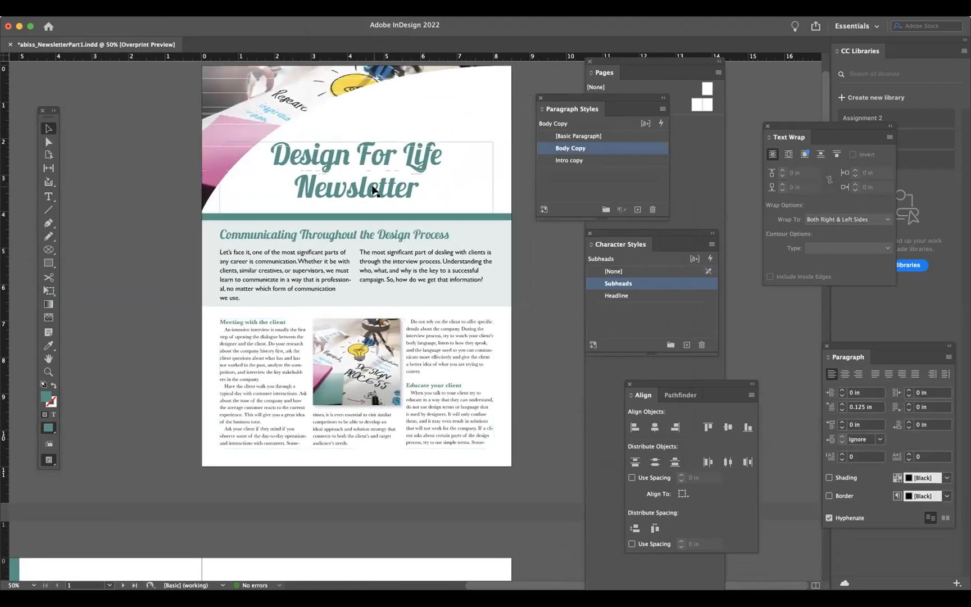
click(185, 8)
mouse_move(204, 219)
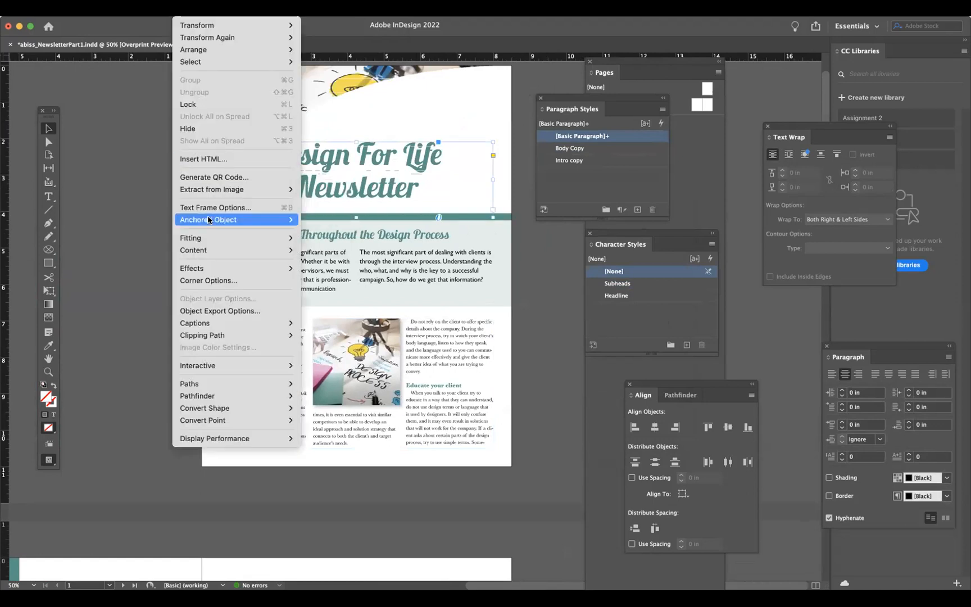
mouse_move(207, 269)
click(351, 287)
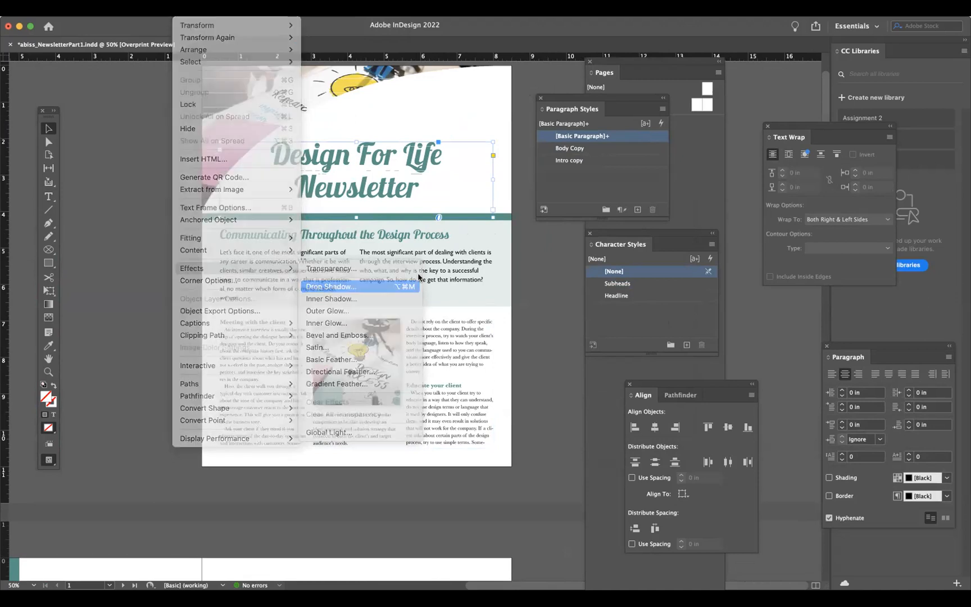
drag(412, 201, 436, 256)
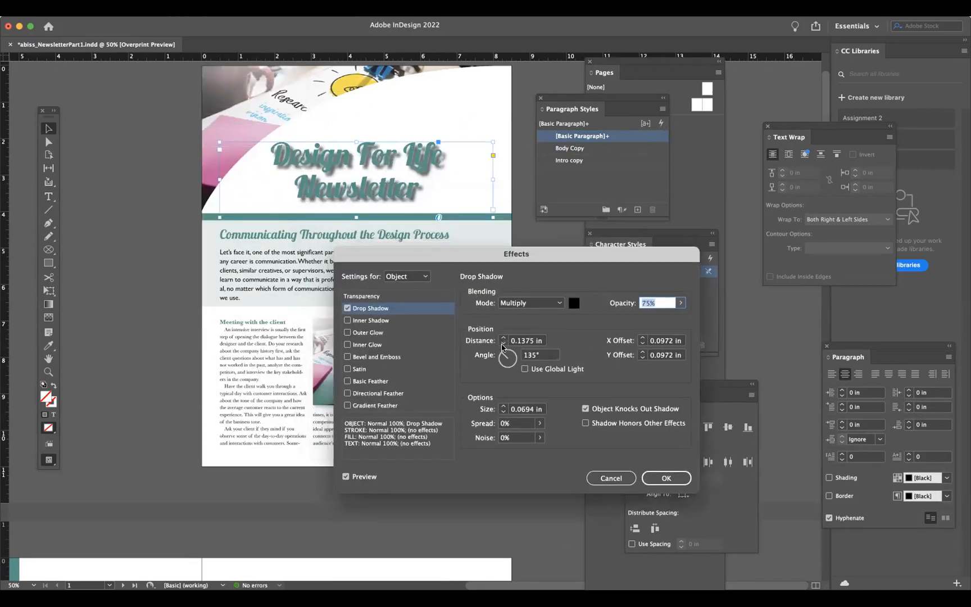
click(503, 344)
click(503, 343)
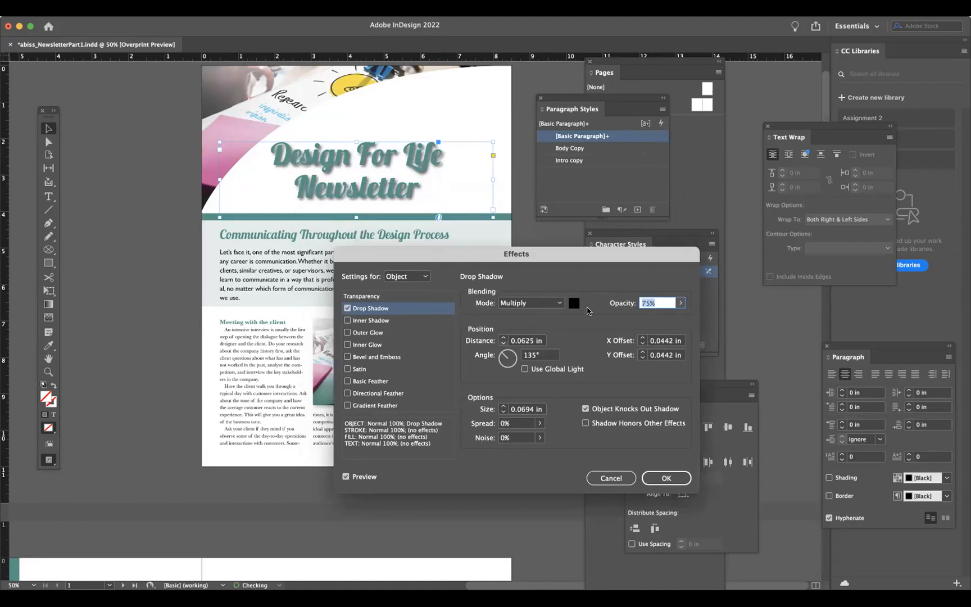
click(680, 302)
drag(663, 318, 629, 319)
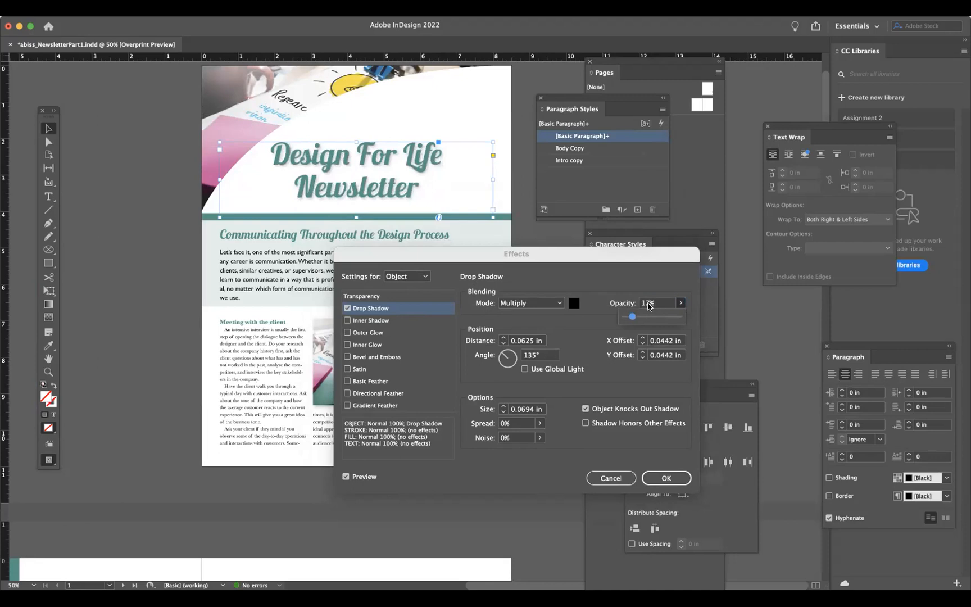
click(645, 302)
text(15)
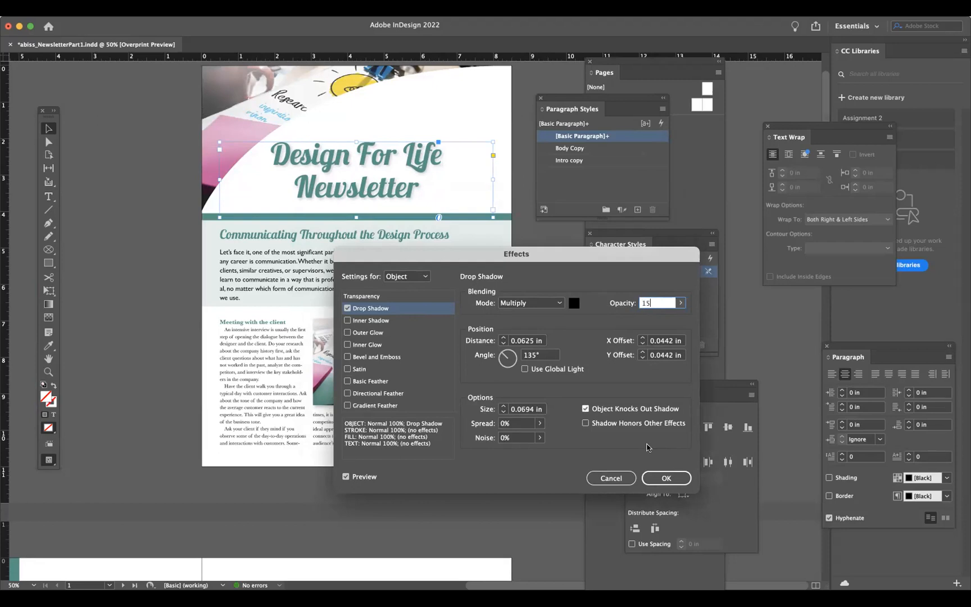
click(664, 478)
- Save the newsletter document after reviewing the shadowed title and images
click(159, 300)
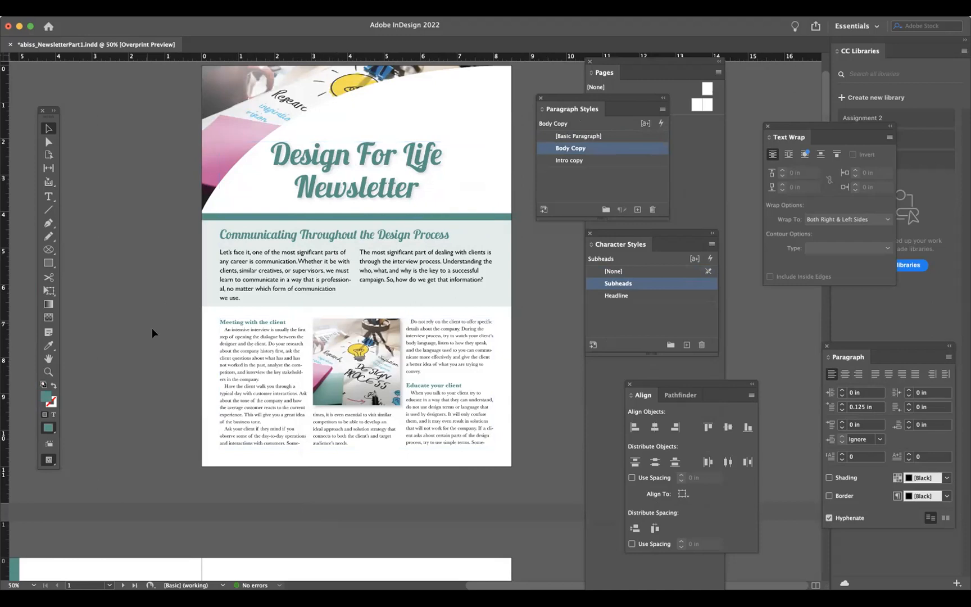
scroll(161, 369, up, 2)
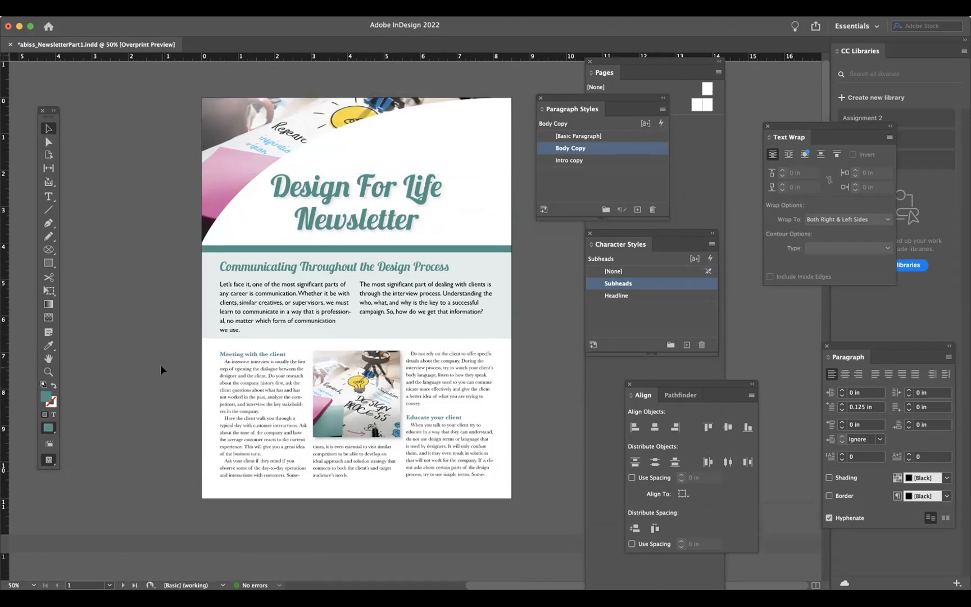
scroll(160, 364, down, 7)
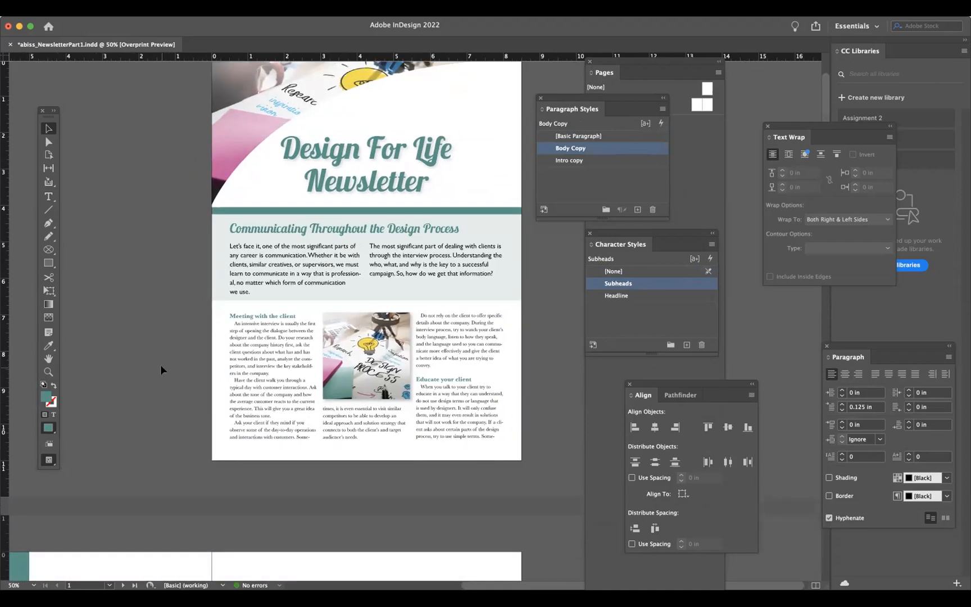
scroll(161, 369, down, 15)
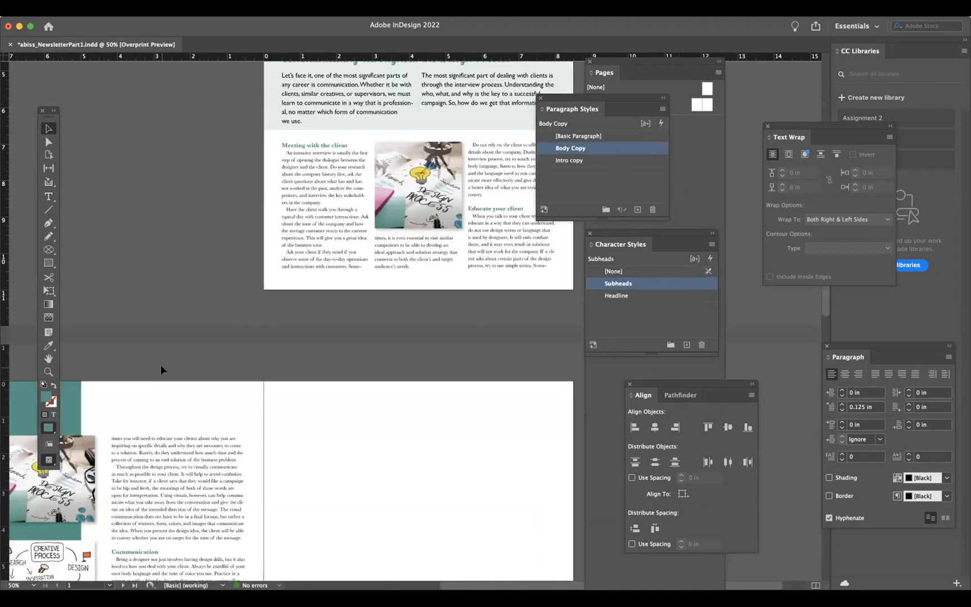
scroll(160, 364, down, 6)
key(super+s)
- Stretch the teal bar at the bottom of the second spread across onto the right-hand page
click(343, 457)
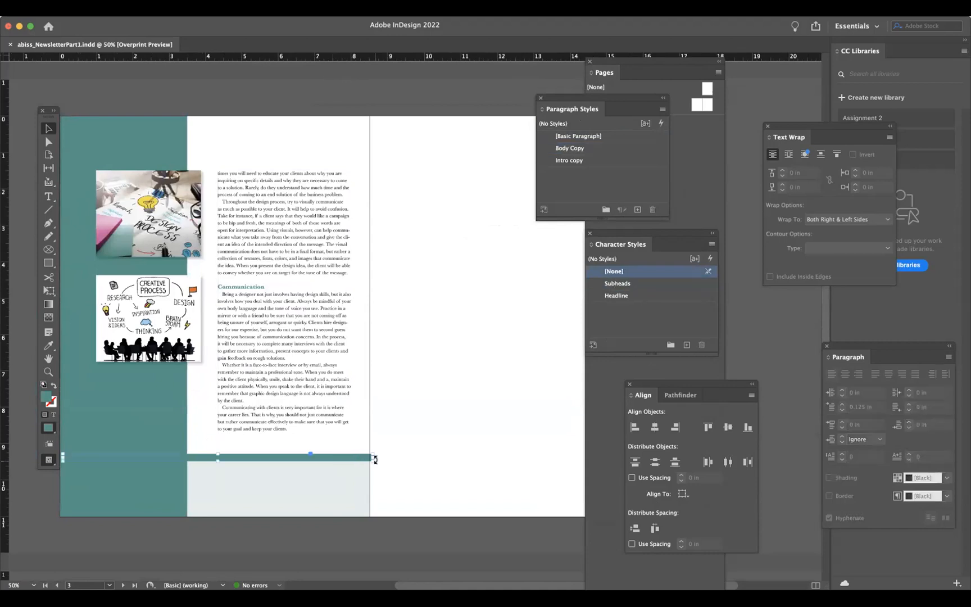
drag(373, 455, 652, 456)
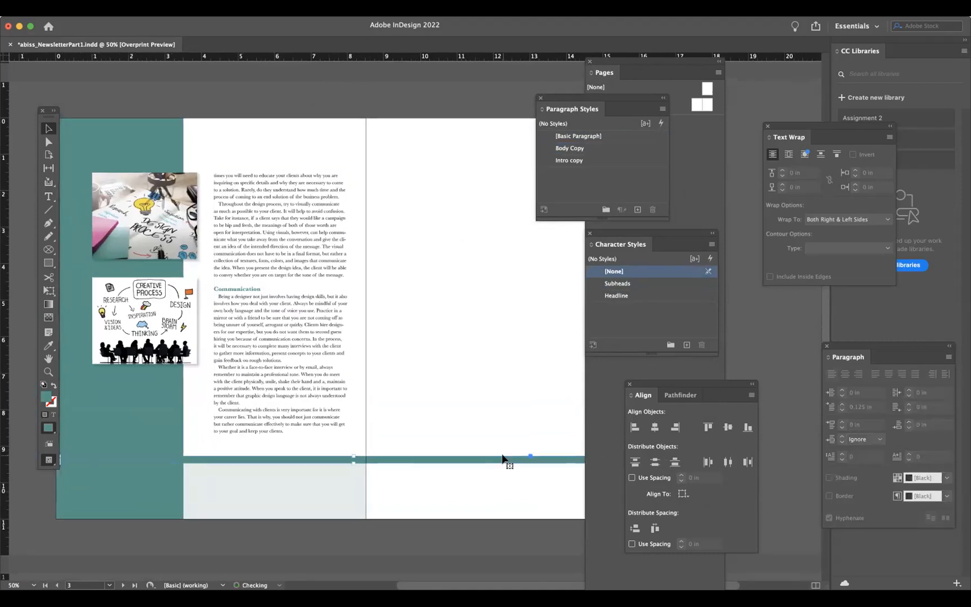
- Pull the teal bar's right end back to the left page's edge and save the document
scroll(505, 459, right, 5)
drag(541, 464, 263, 464)
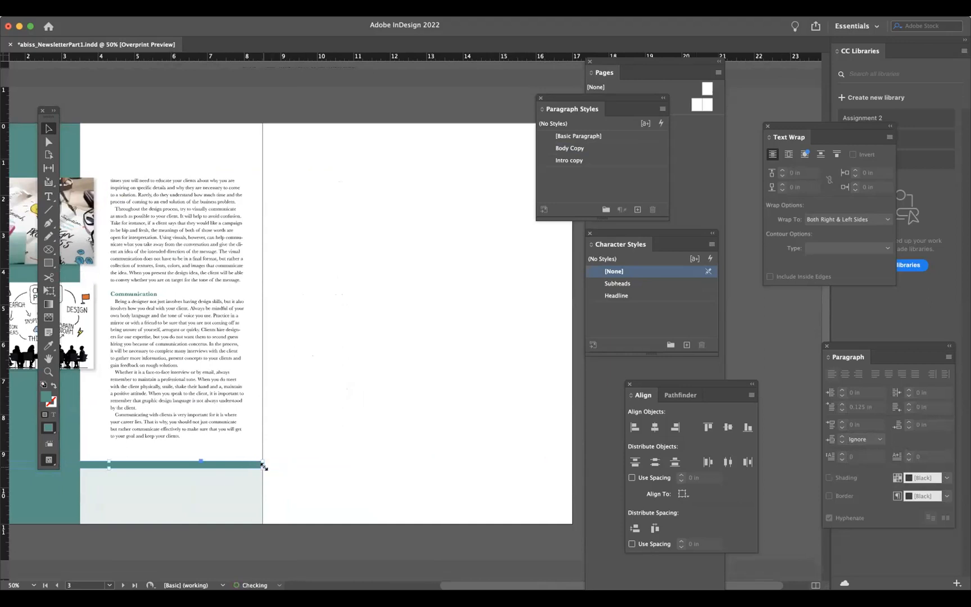
click(284, 491)
scroll(315, 499, left, 7)
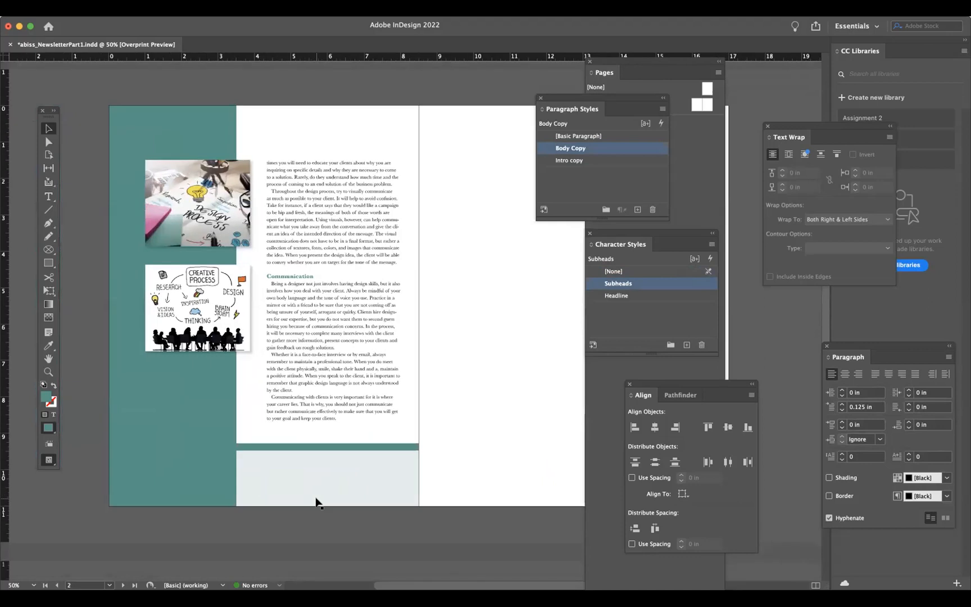
key(super+s)
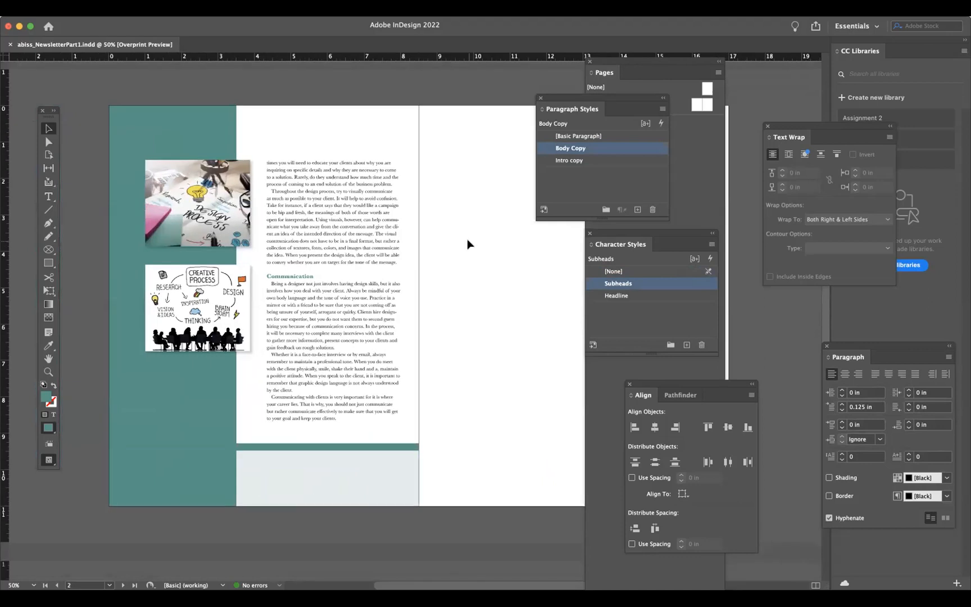
- Close the styles, Align, Text Wrap and Paragraph panels and enlarge the Pages panel
click(540, 98)
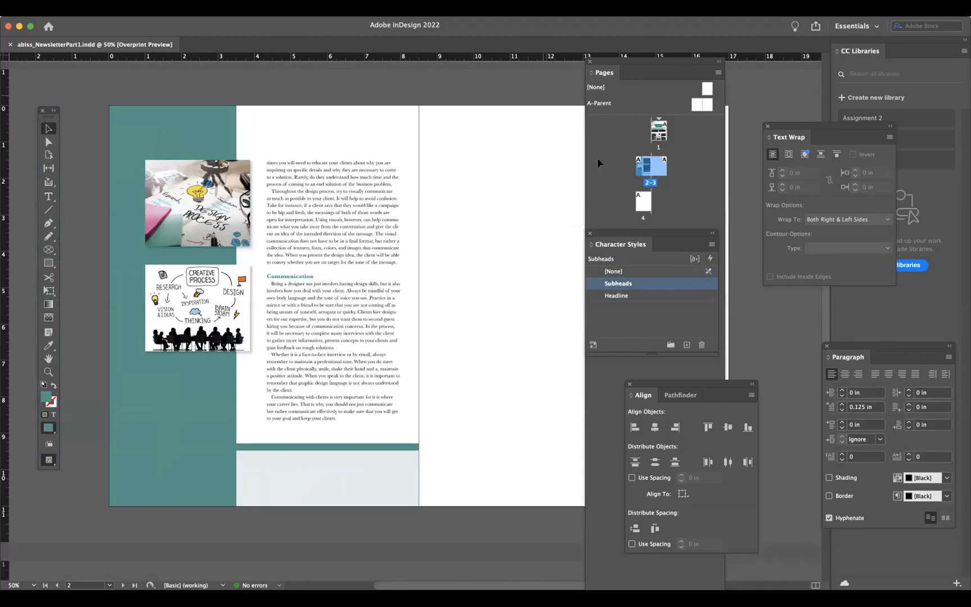
click(590, 234)
click(629, 384)
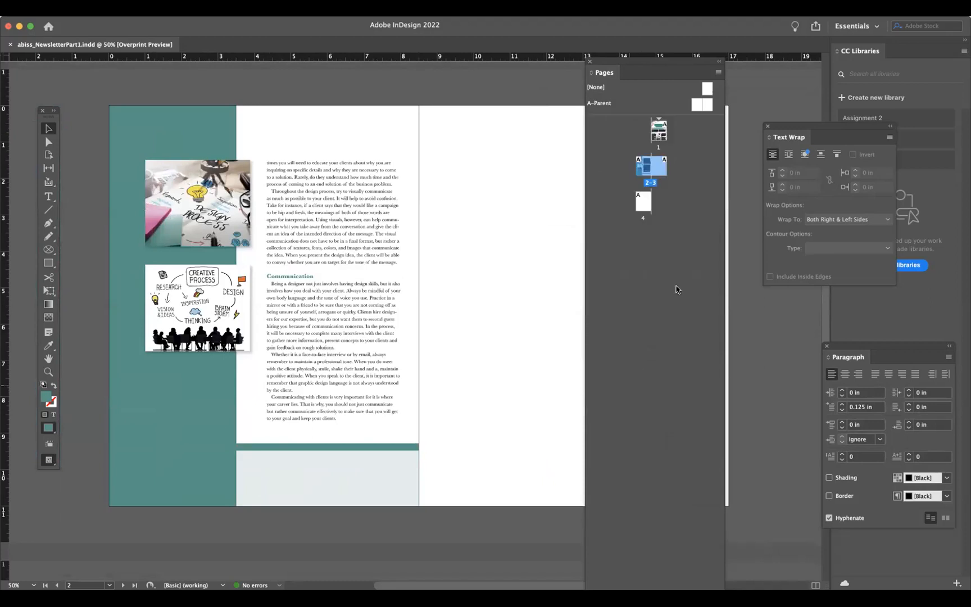
click(765, 126)
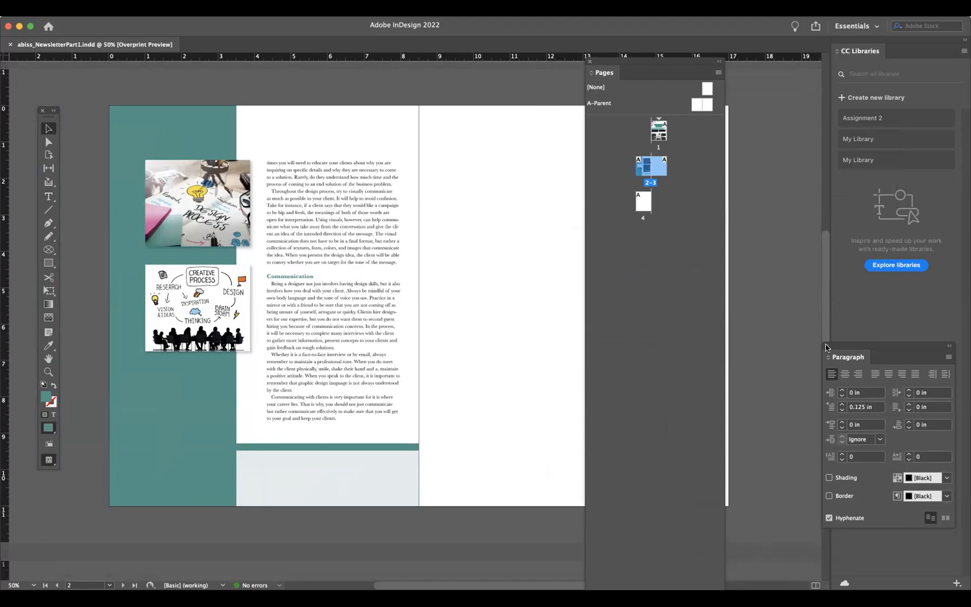
click(826, 346)
drag(636, 67, 704, 38)
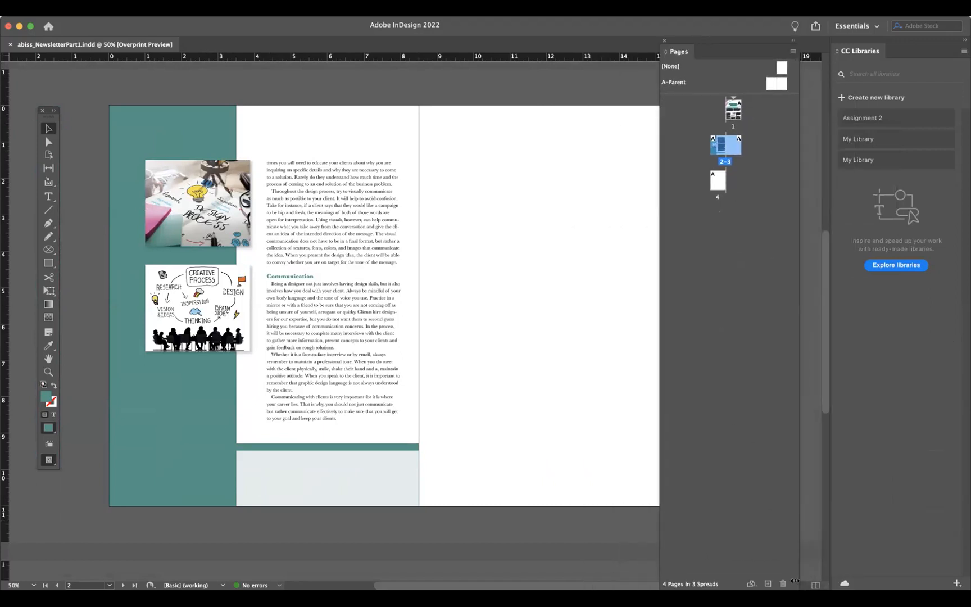
drag(797, 583, 804, 464)
- Apply the [None] parent and then the A-Parent to the first page
scroll(552, 187, up, 10)
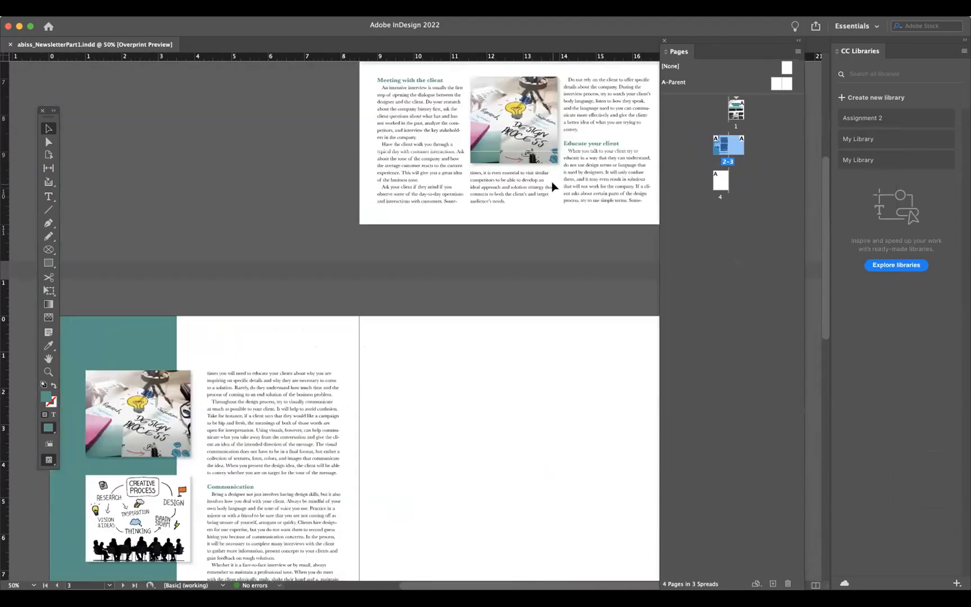
scroll(552, 187, up, 5)
scroll(552, 187, right, 2)
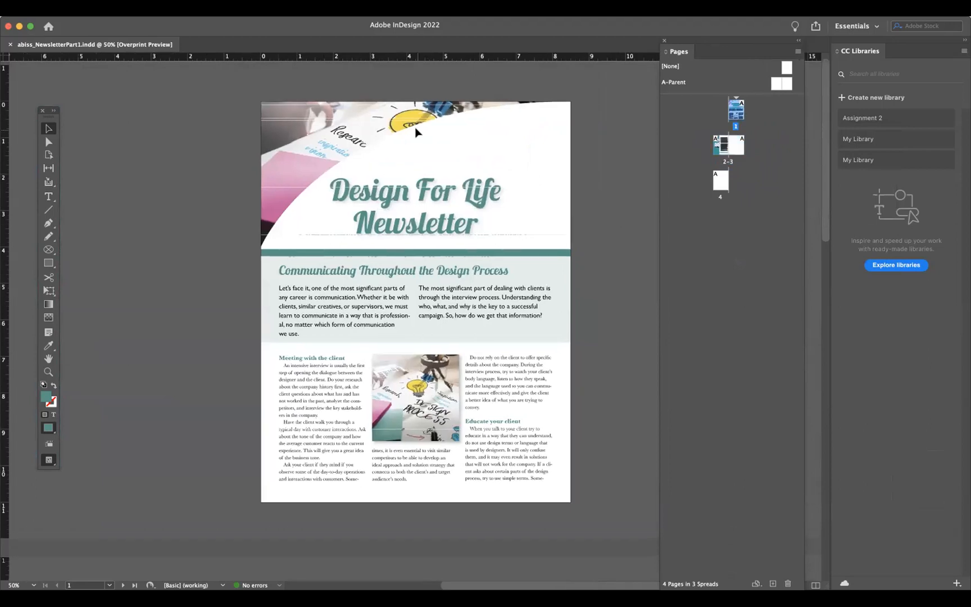
key(super+equal)
key(super+minus)
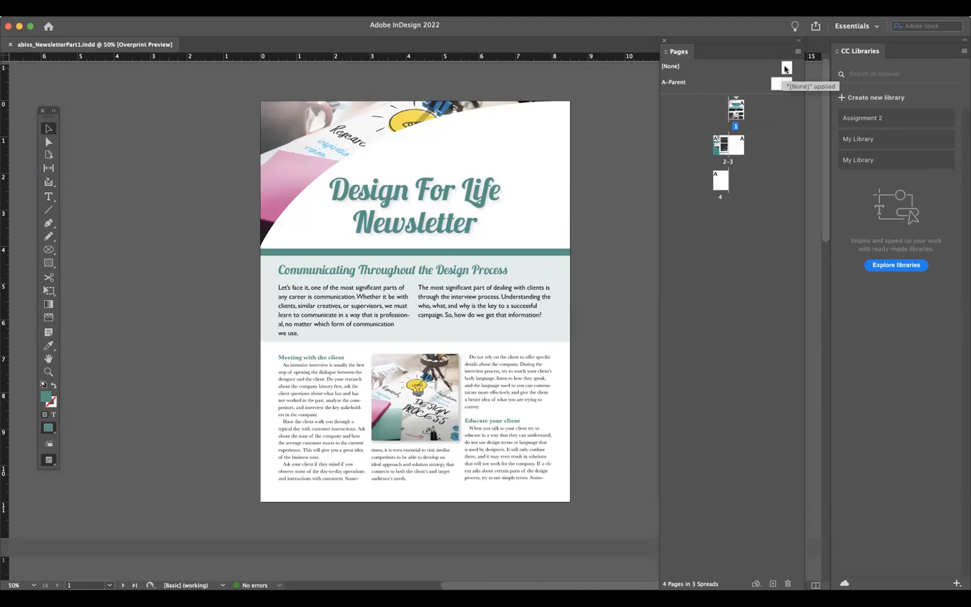
drag(785, 68, 737, 115)
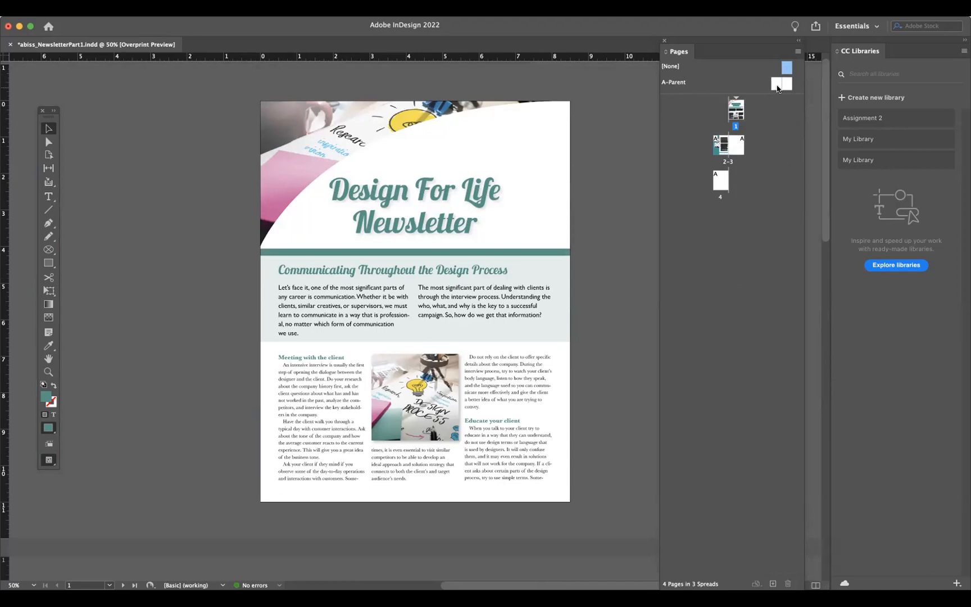
drag(786, 84, 735, 110)
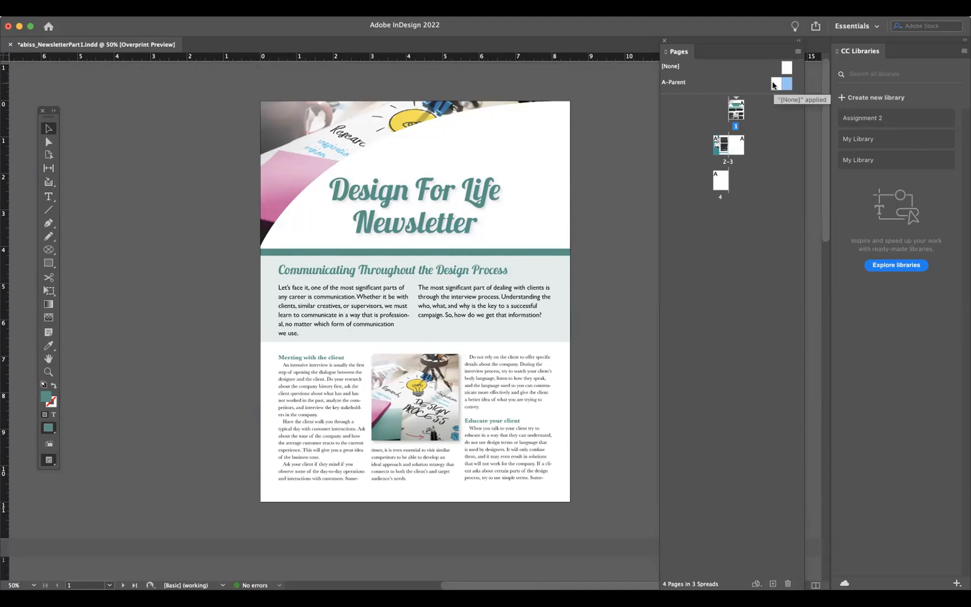
- Open the A-Parent spread and draw a teal rectangle on its left page
double_click(772, 85)
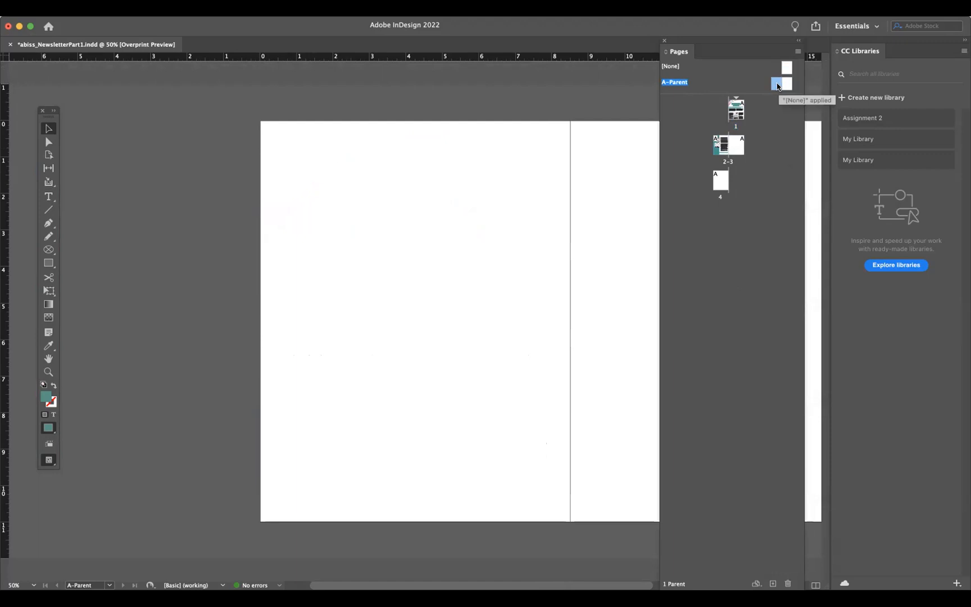
scroll(523, 209, right, 6)
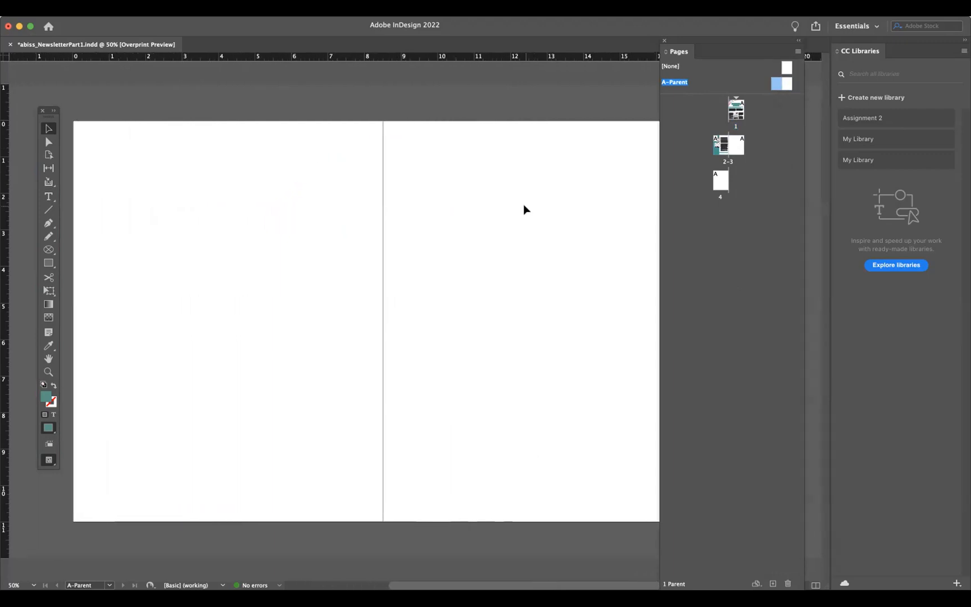
click(48, 265)
drag(160, 221, 341, 362)
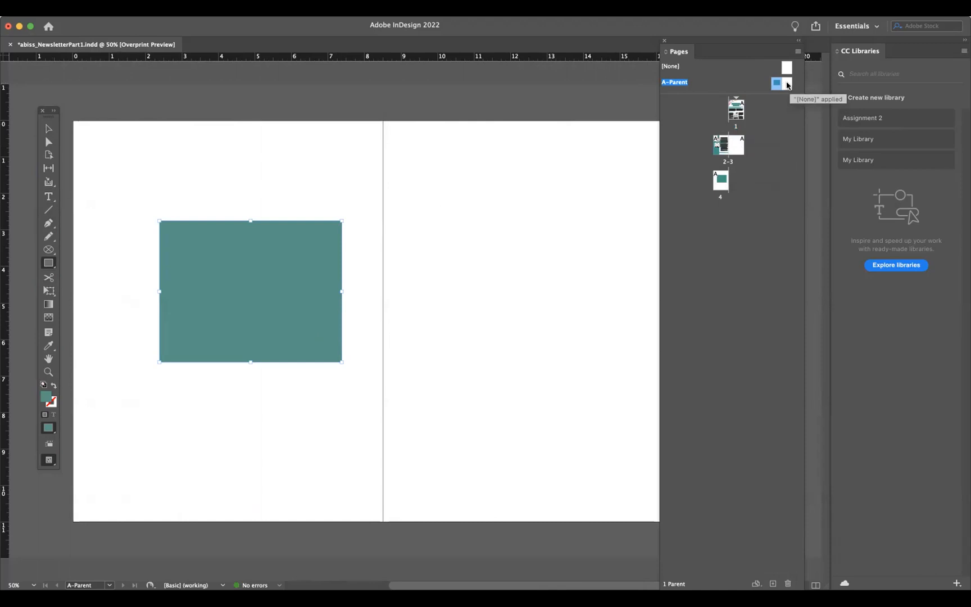
click(47, 131)
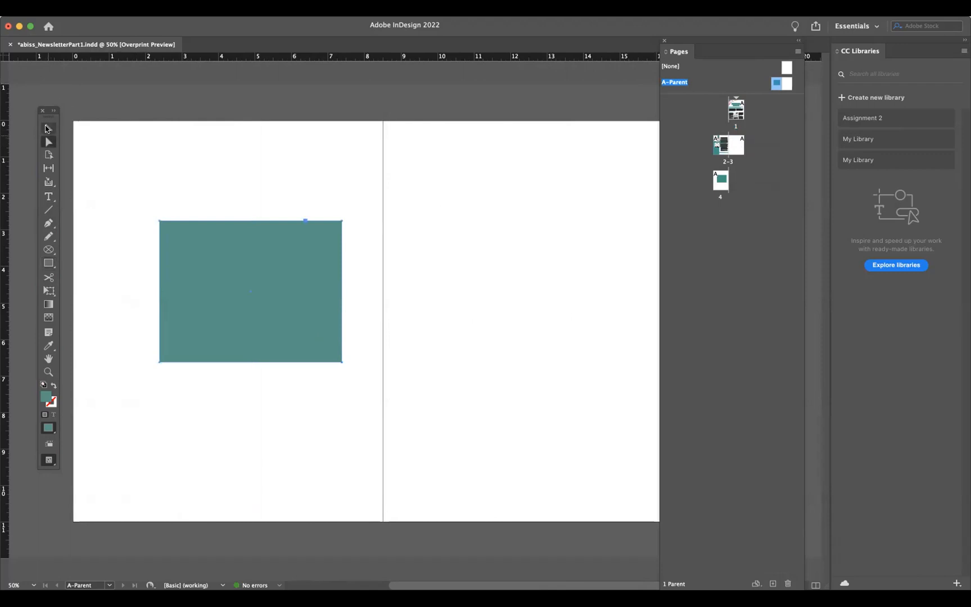
- Move the A-Parent rectangle lower on its page and view its effect on the document pages
drag(291, 274, 271, 335)
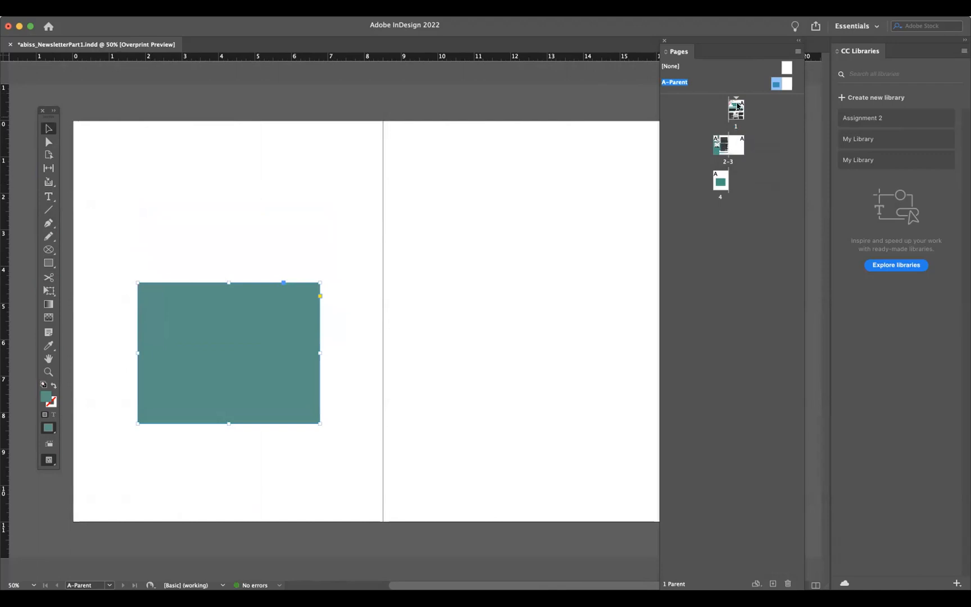
double_click(721, 147)
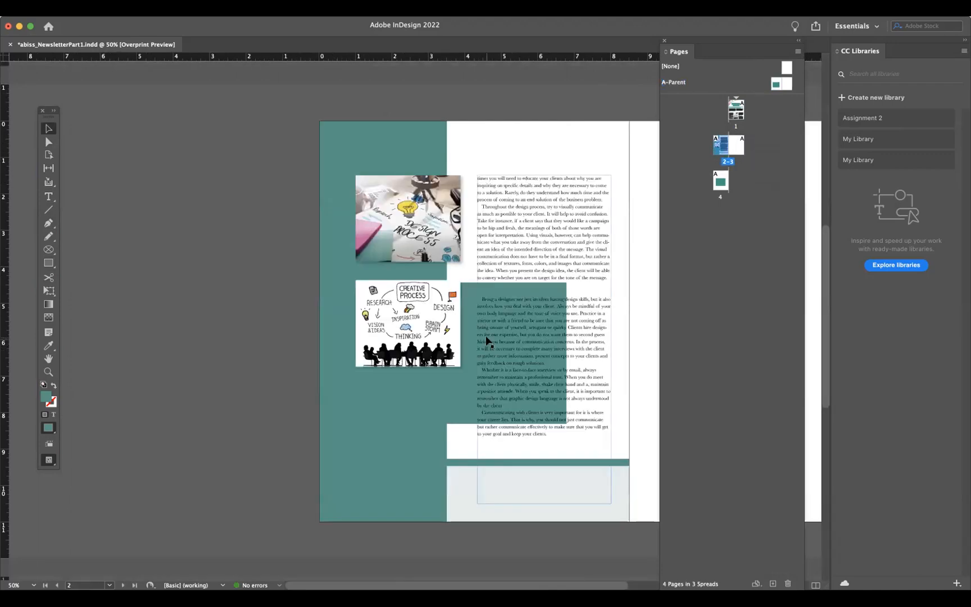
double_click(720, 182)
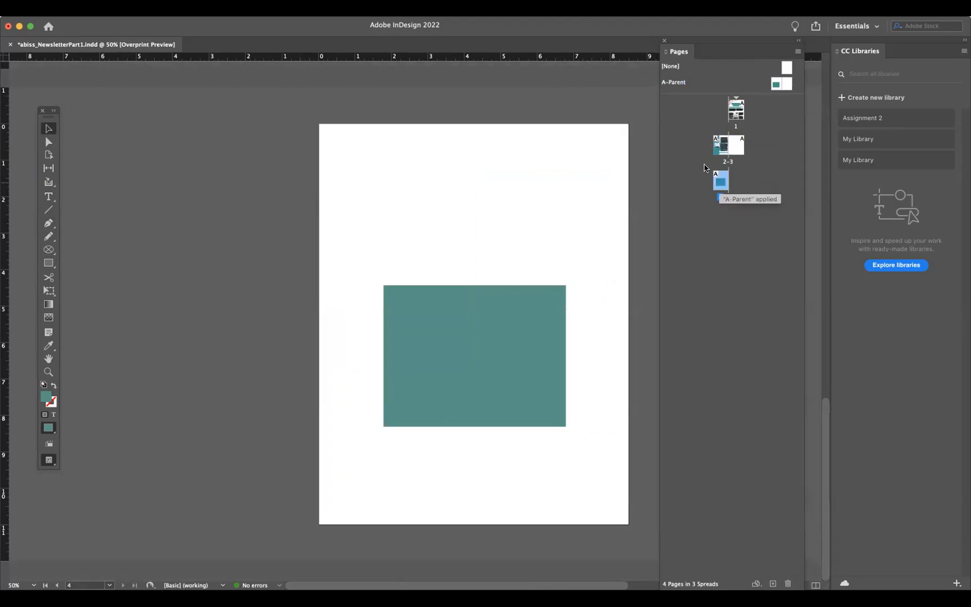
double_click(722, 145)
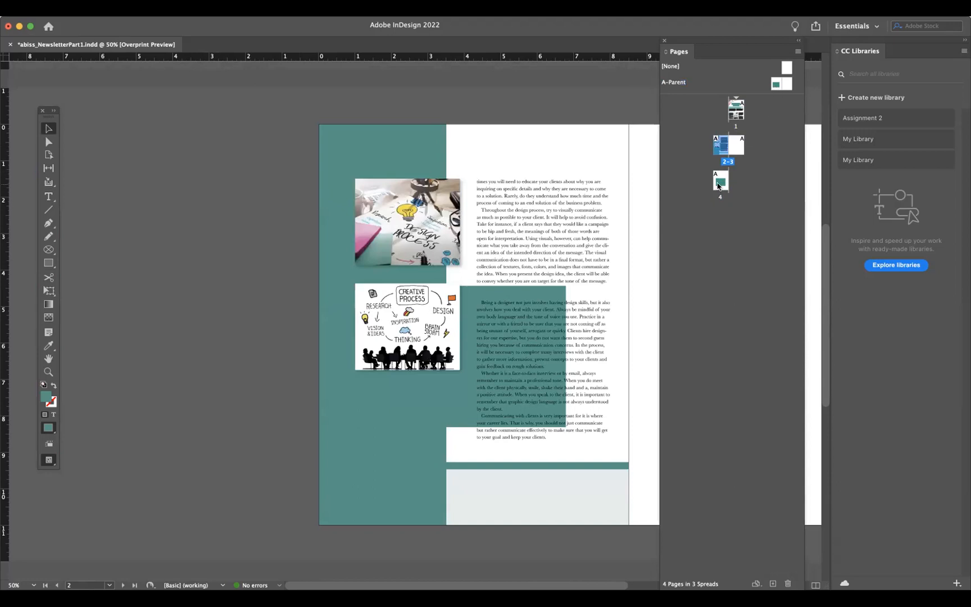
- Return to the A-Parent spread and move the rectangle back up on its page
click(509, 307)
click(467, 291)
double_click(719, 152)
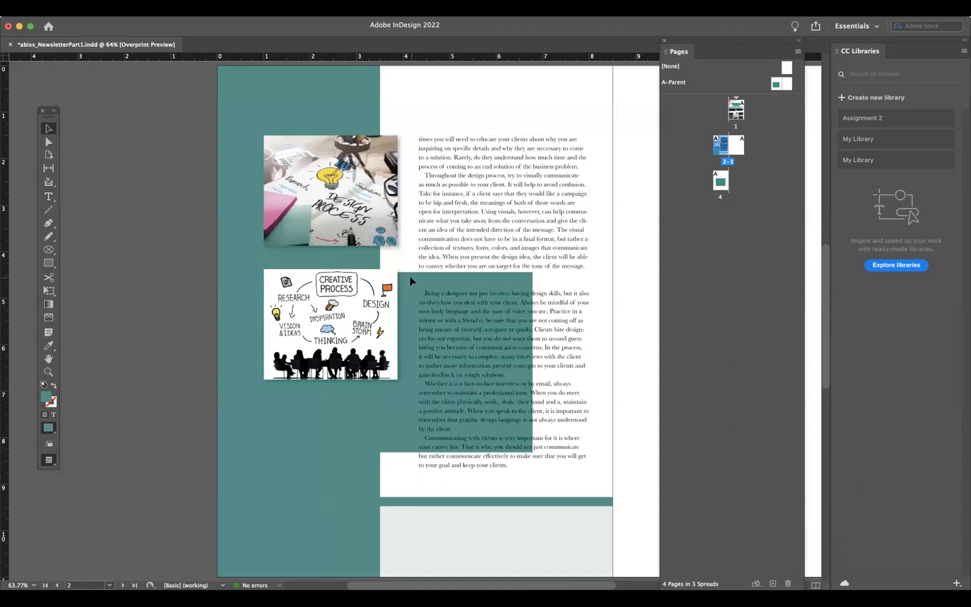
double_click(775, 84)
drag(426, 322, 403, 229)
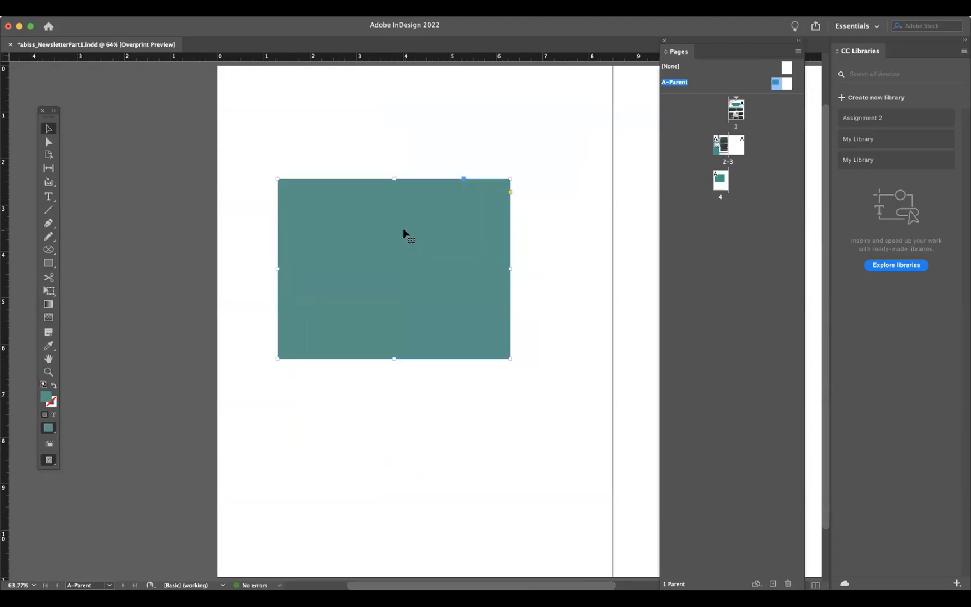
key(super+minus)
- Draw a small circle with the Ellipse tool near the bottom of the A-Parent right page
click(429, 140)
scroll(429, 141, right, 8)
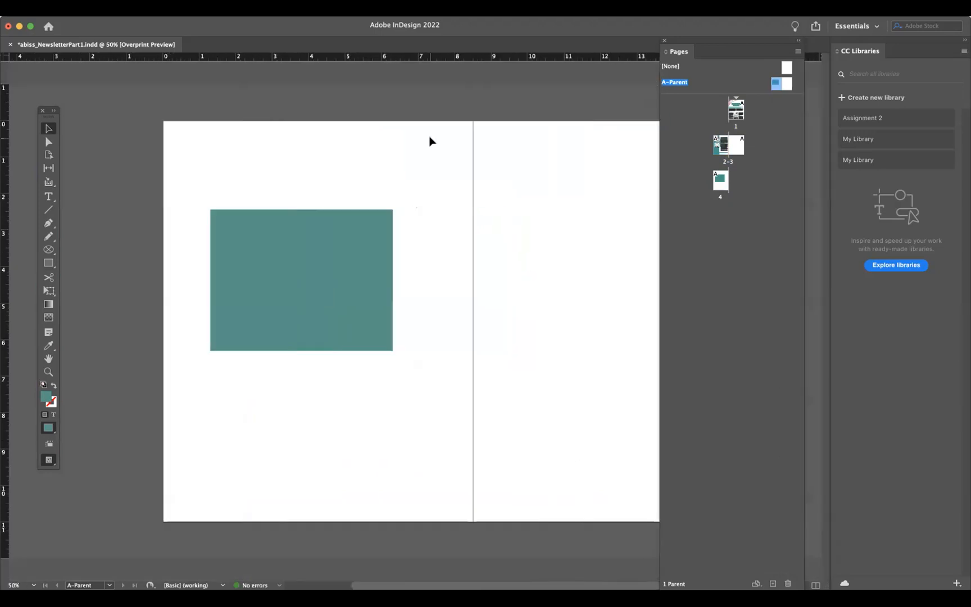
click(48, 263)
click(75, 287)
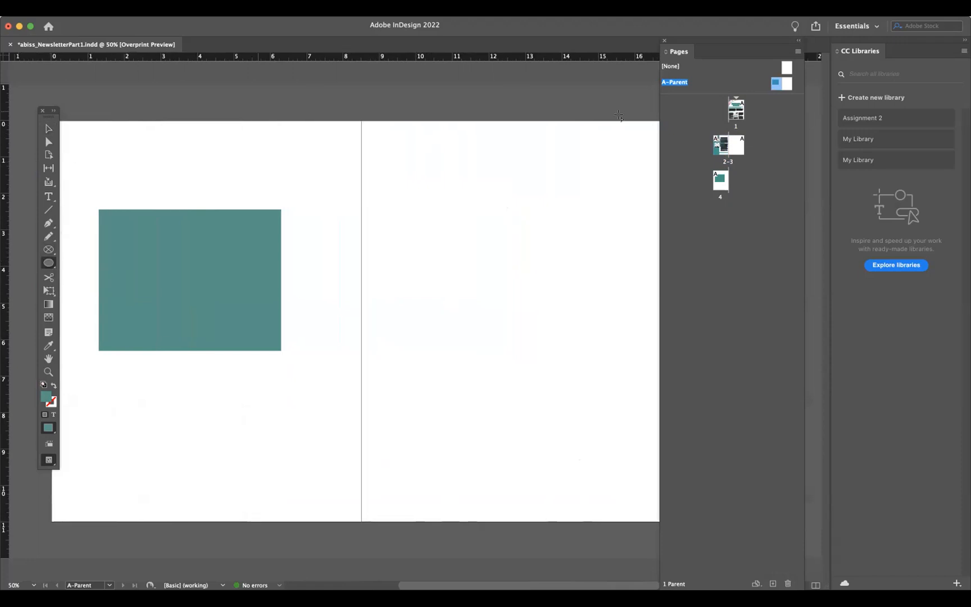
drag(492, 457, 554, 502)
- Change the circle's fill color to yellow
double_click(46, 397)
mouse_move(401, 277)
mouse_down()
mouse_move(496, 258)
mouse_move(441, 275)
mouse_up()
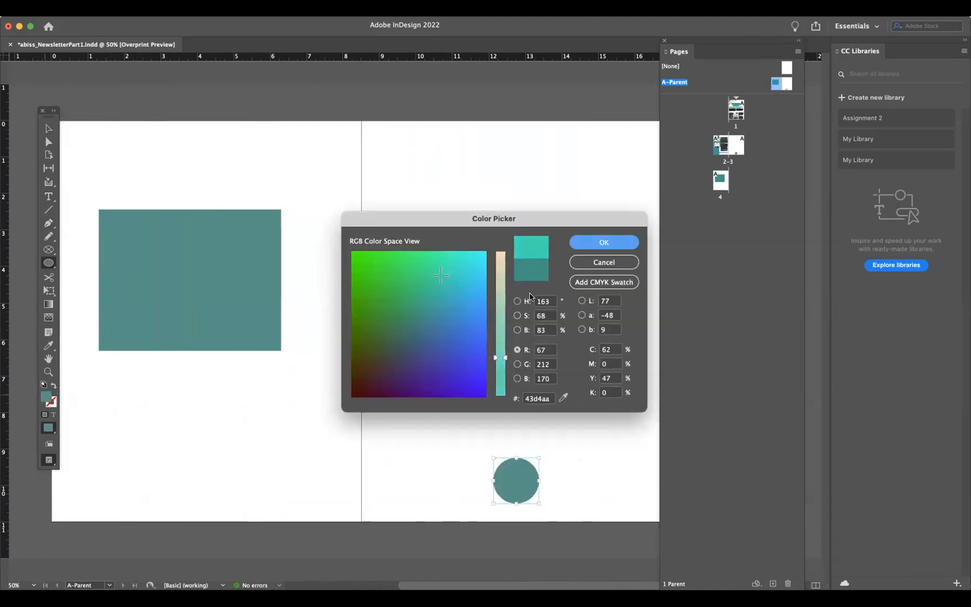
drag(501, 357, 500, 251)
drag(437, 278, 390, 259)
click(621, 242)
- Move the yellow circle so it overlaps the bottom edge of the right parent page
click(48, 129)
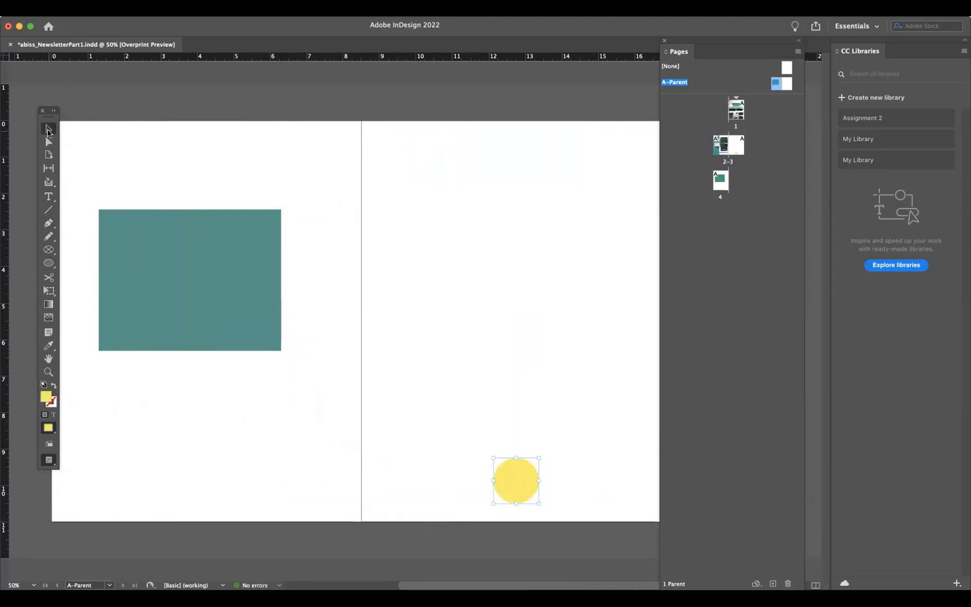
drag(511, 475, 544, 506)
click(556, 397)
scroll(556, 397, right, 3)
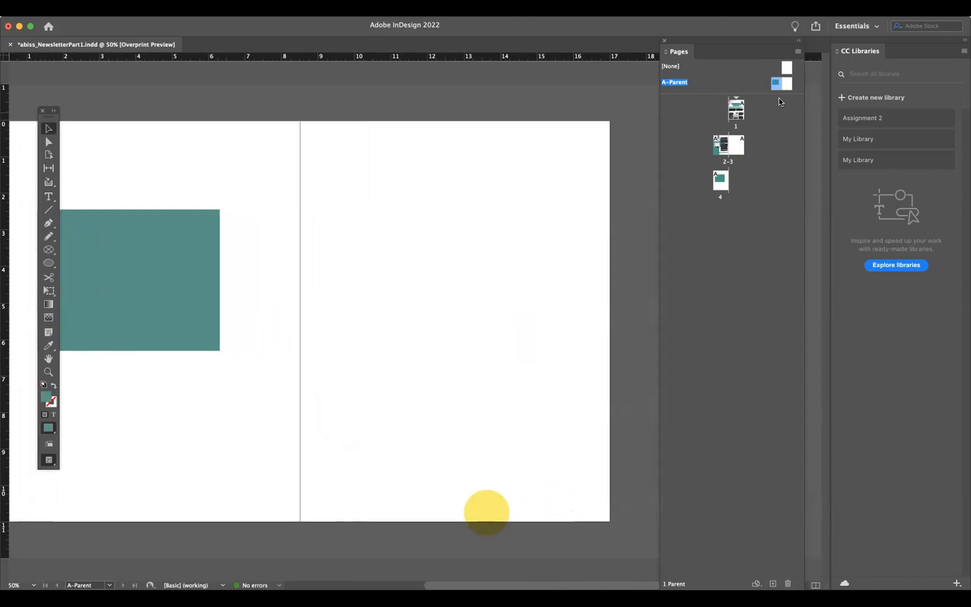
drag(481, 500, 458, 500)
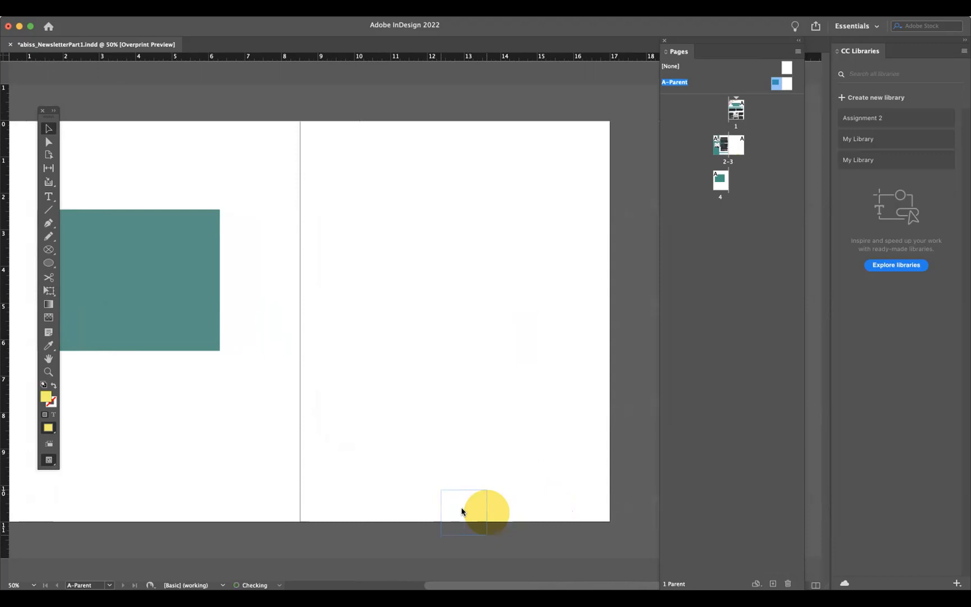
- Add a new page after the second spread
double_click(734, 147)
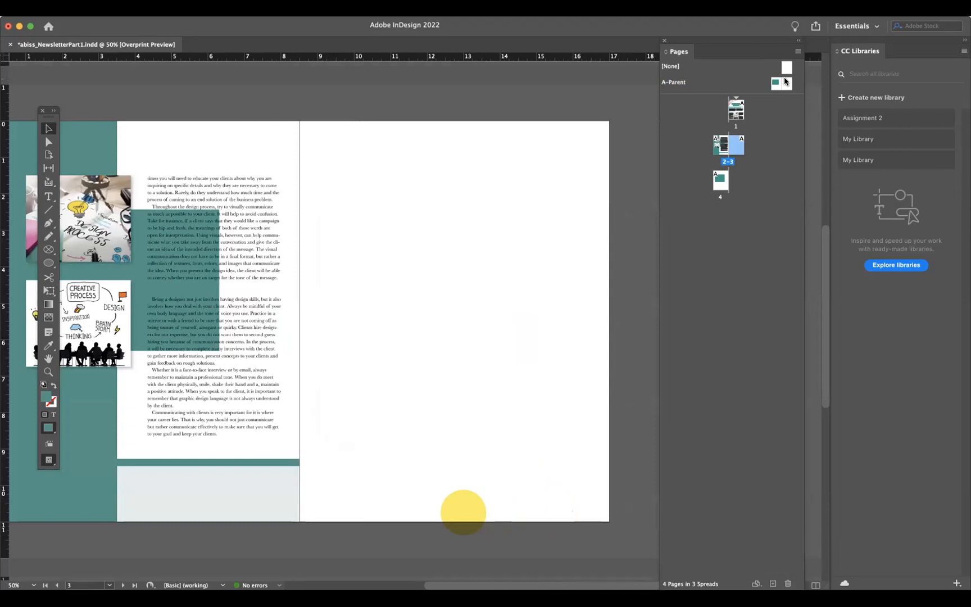
click(773, 583)
scroll(596, 286, right, 10)
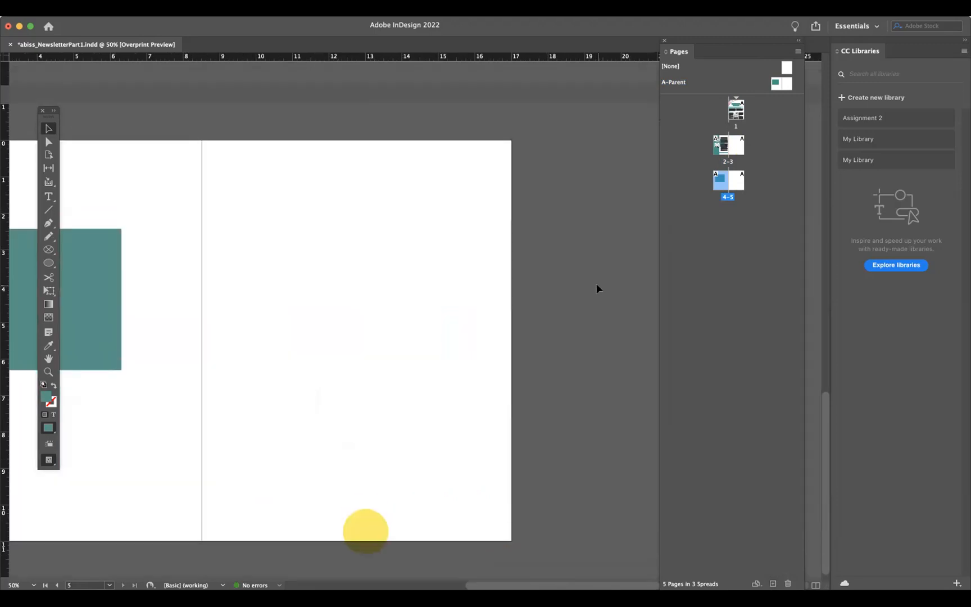
- Delete the newly added fifth page
scroll(596, 284, left, 2)
scroll(596, 285, right, 1)
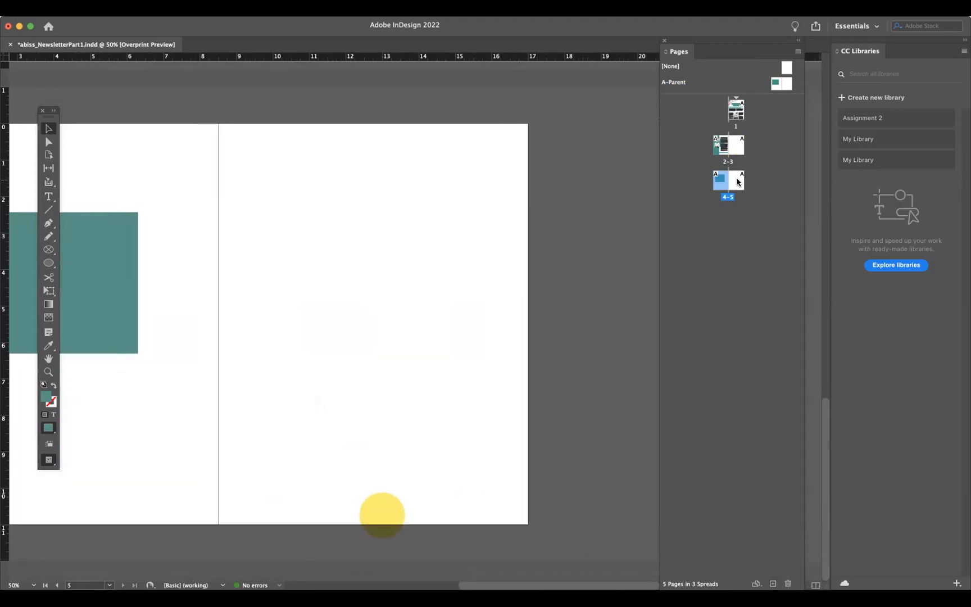
double_click(736, 180)
double_click(737, 145)
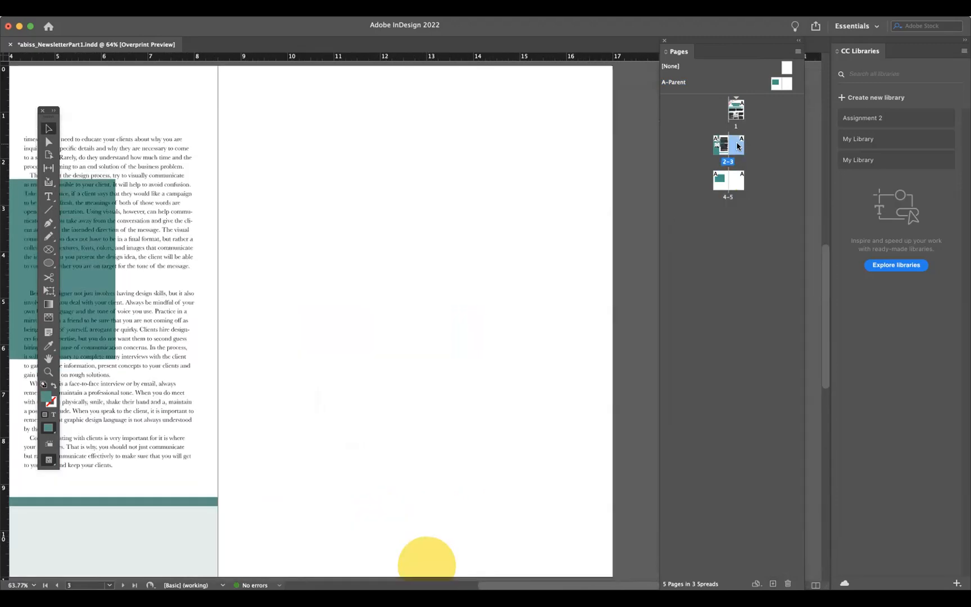
click(736, 187)
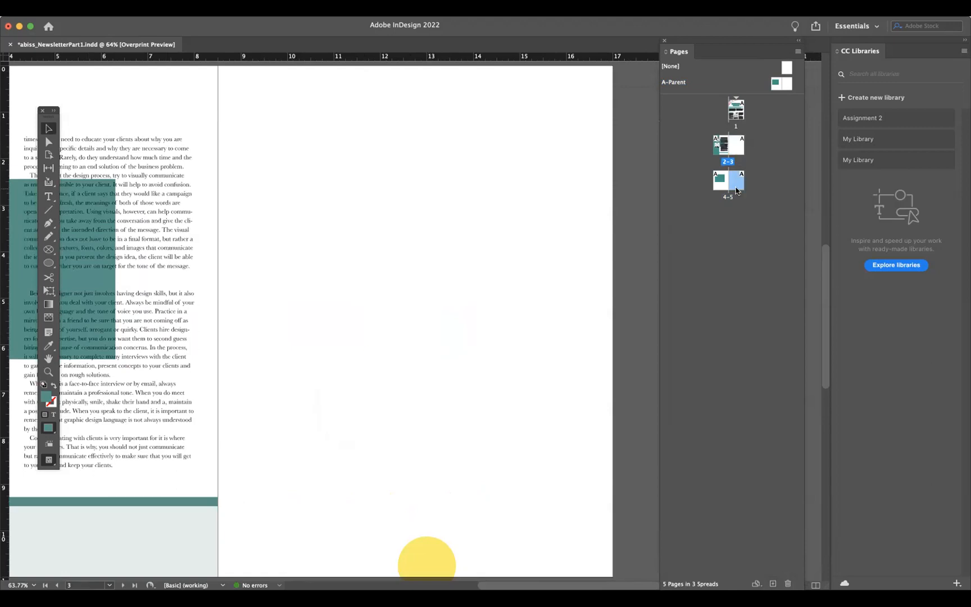
click(787, 583)
- Open the A-Parent spread and delete the yellow circle from the right parent page
double_click(782, 85)
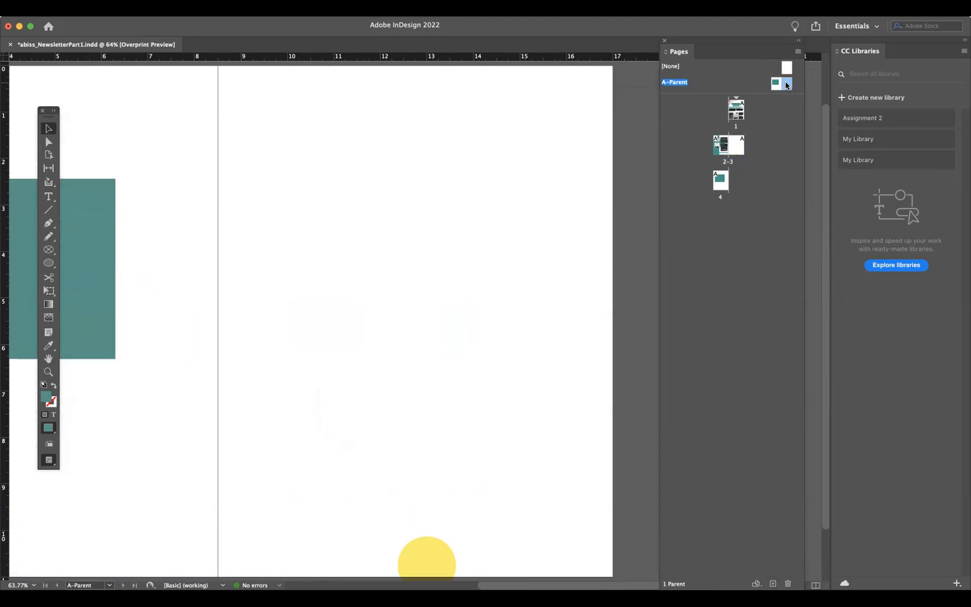
click(427, 507)
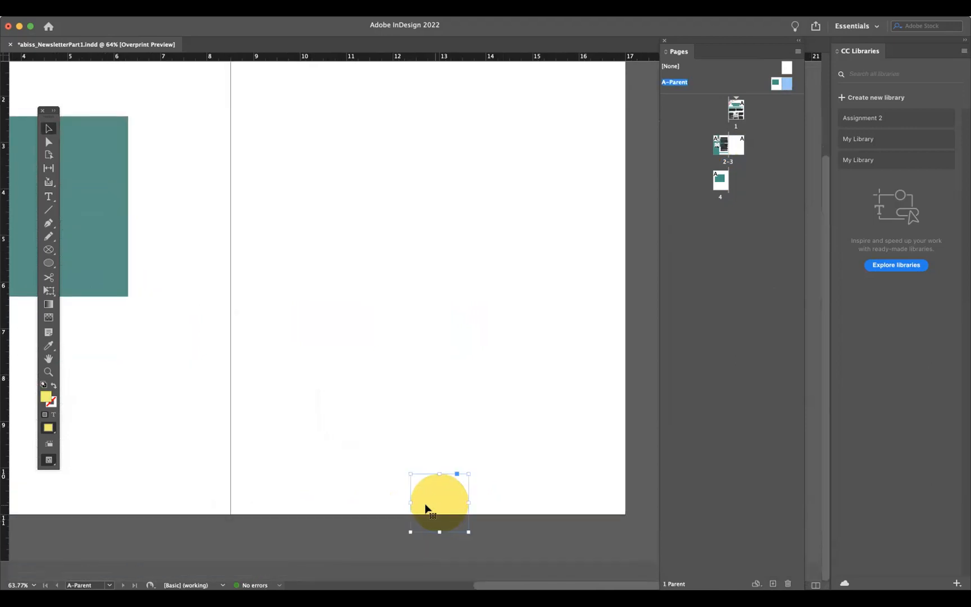
key(Delete)
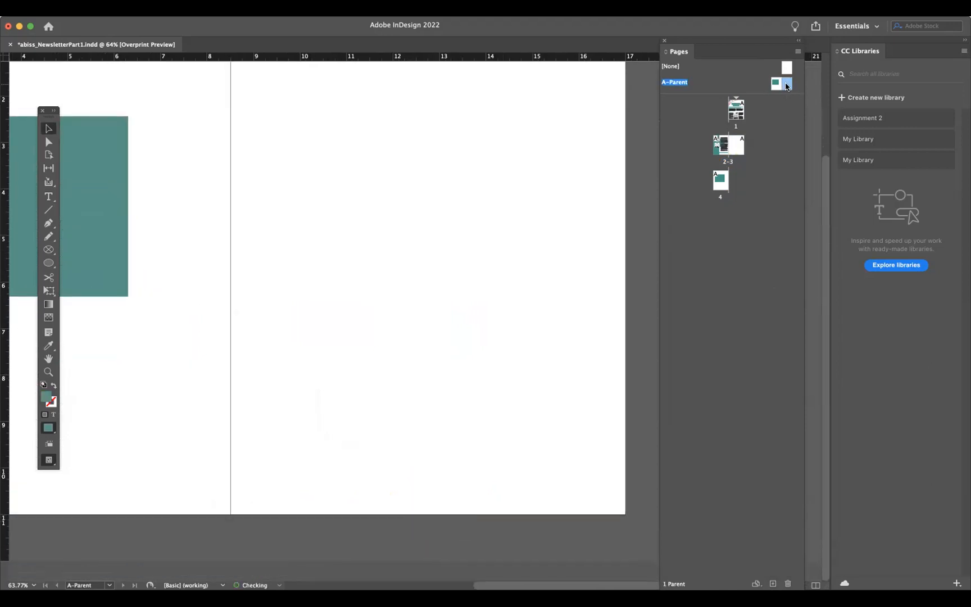
- Delete the teal rectangle from the left parent page and save the document
double_click(779, 85)
click(456, 205)
key(Delete)
scroll(414, 290, right, 6)
scroll(414, 290, up, 2)
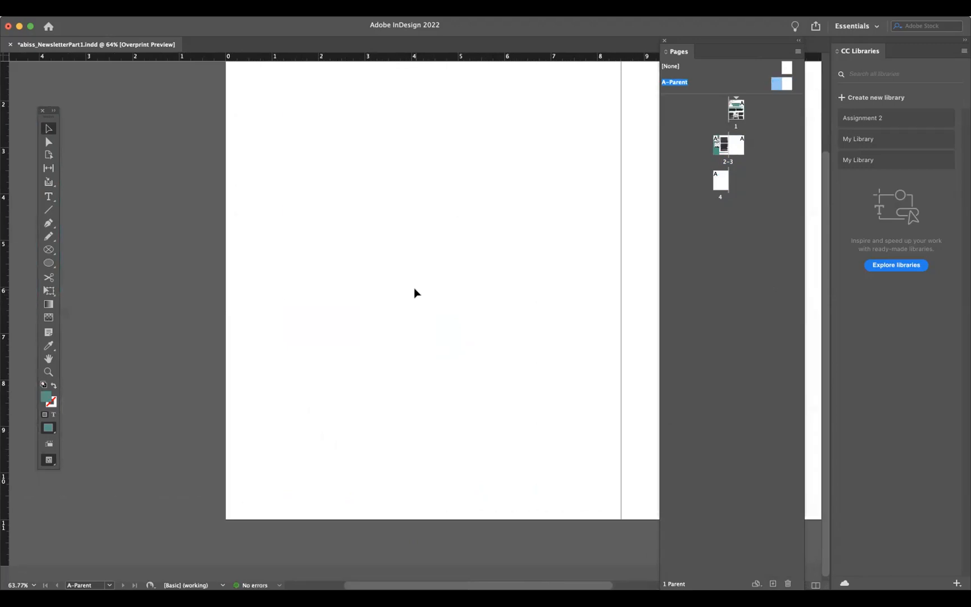
scroll(414, 290, down, 1)
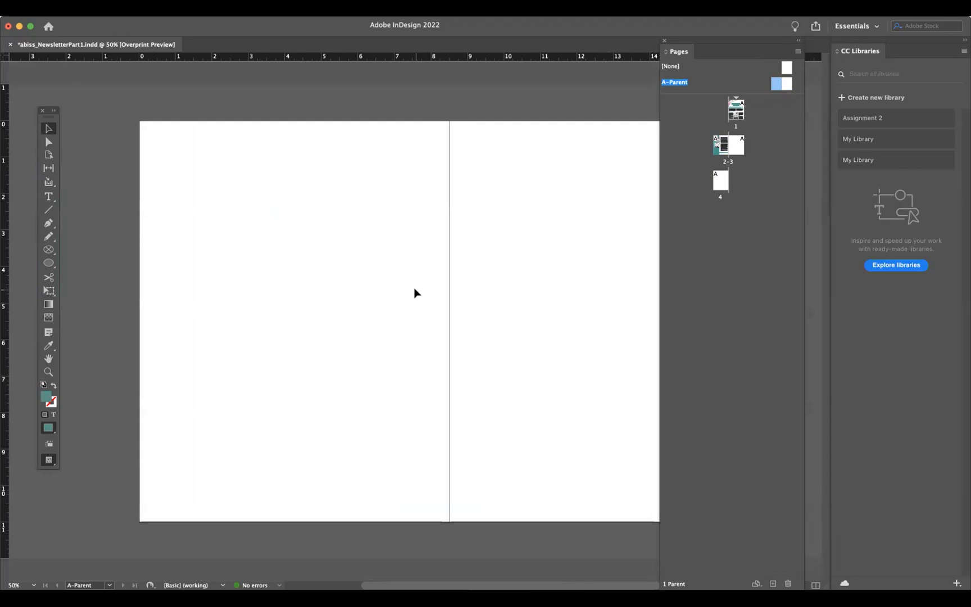
key(super+s)
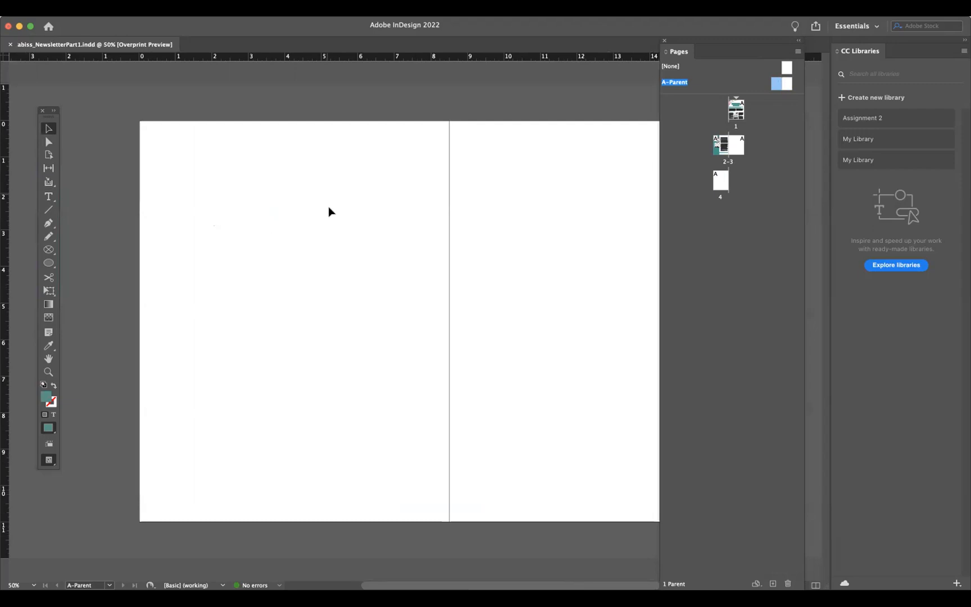
- Draw a horizontal line across the bottom of the left parent page with the Line tool
click(49, 211)
mouse_move(138, 496)
mouse_down()
mouse_move(423, 513)
mouse_move(452, 493)
mouse_up()
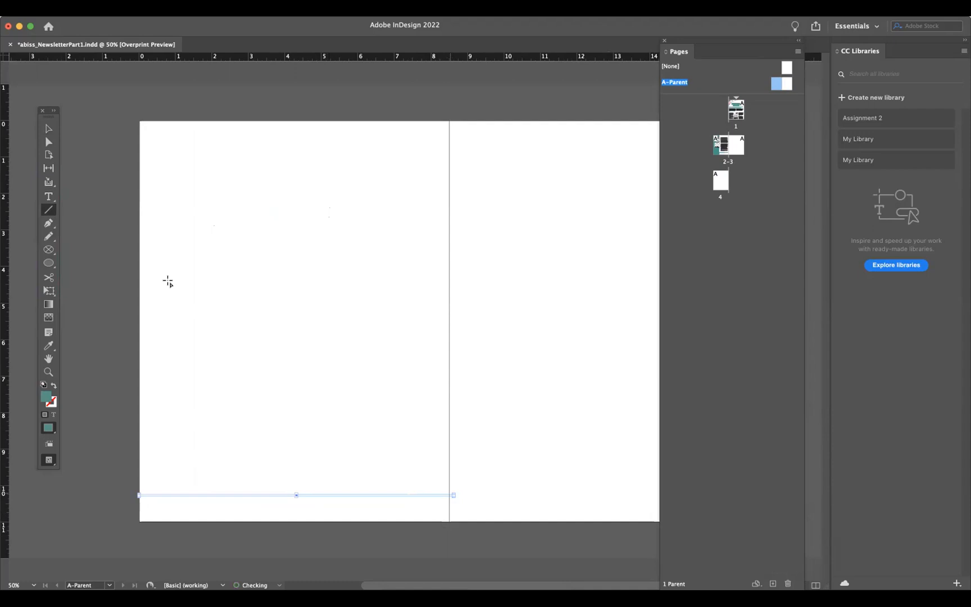
click(53, 386)
click(53, 129)
click(169, 214)
mouse_move(440, 495)
mouse_down()
mouse_move(440, 507)
mouse_move(449, 506)
mouse_up()
click(479, 497)
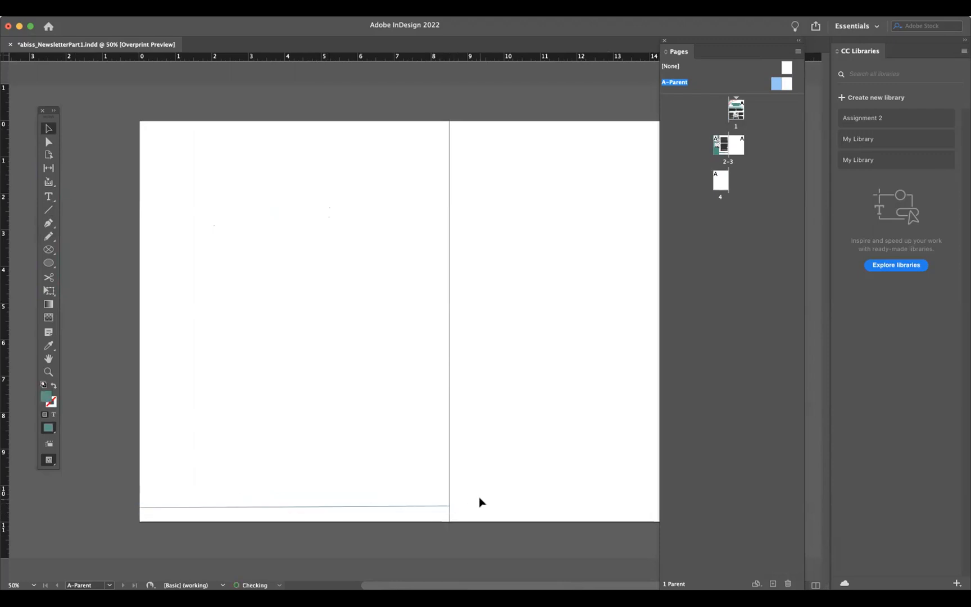
- Check the line on the document pages and delete it from the parent spread
double_click(722, 147)
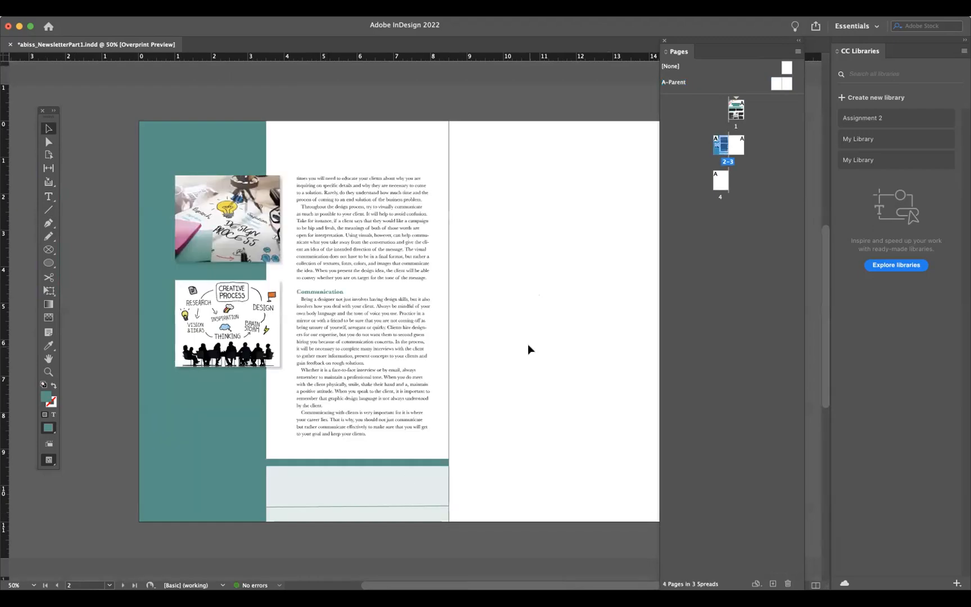
double_click(723, 181)
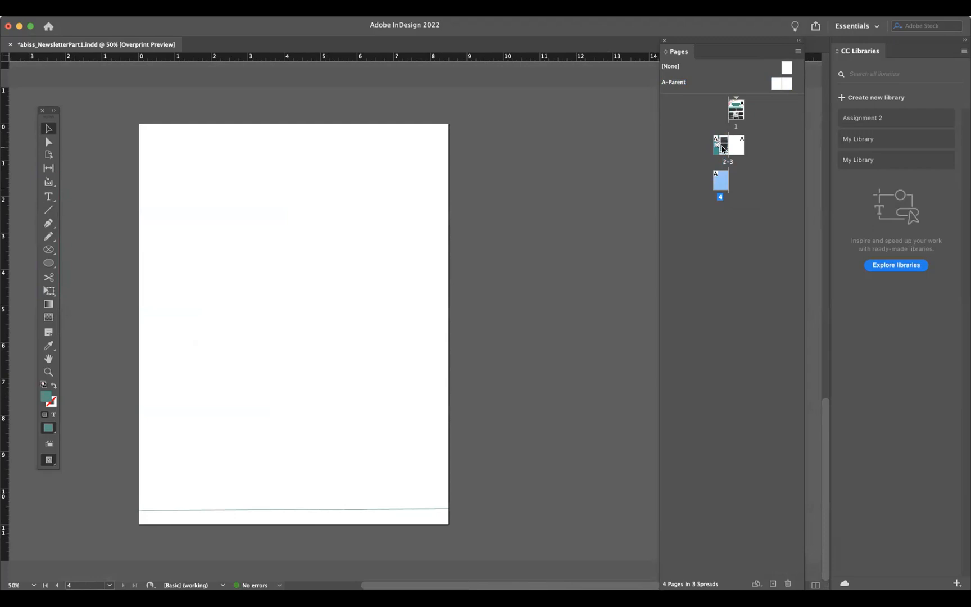
double_click(721, 147)
double_click(789, 88)
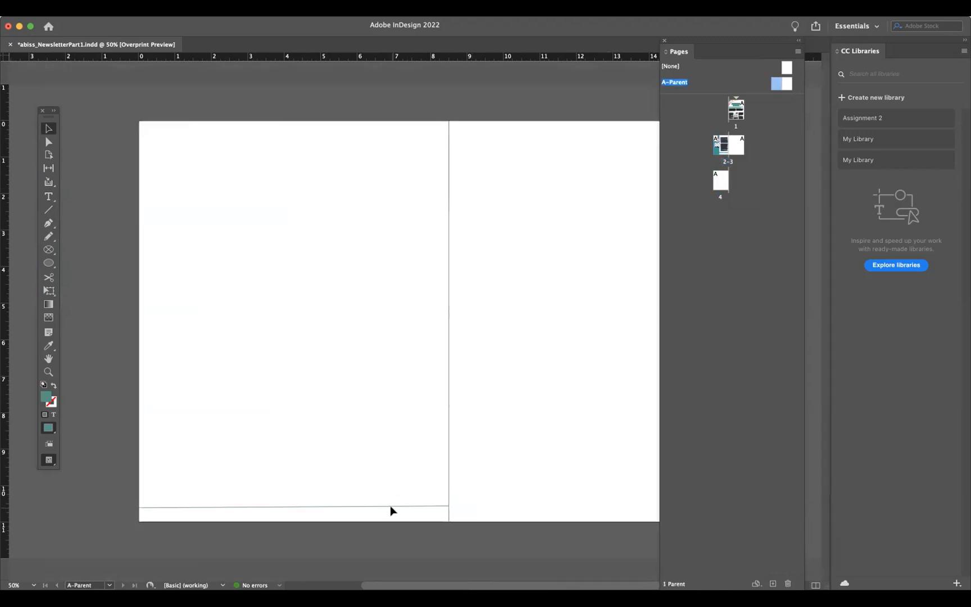
click(397, 507)
key(Delete)
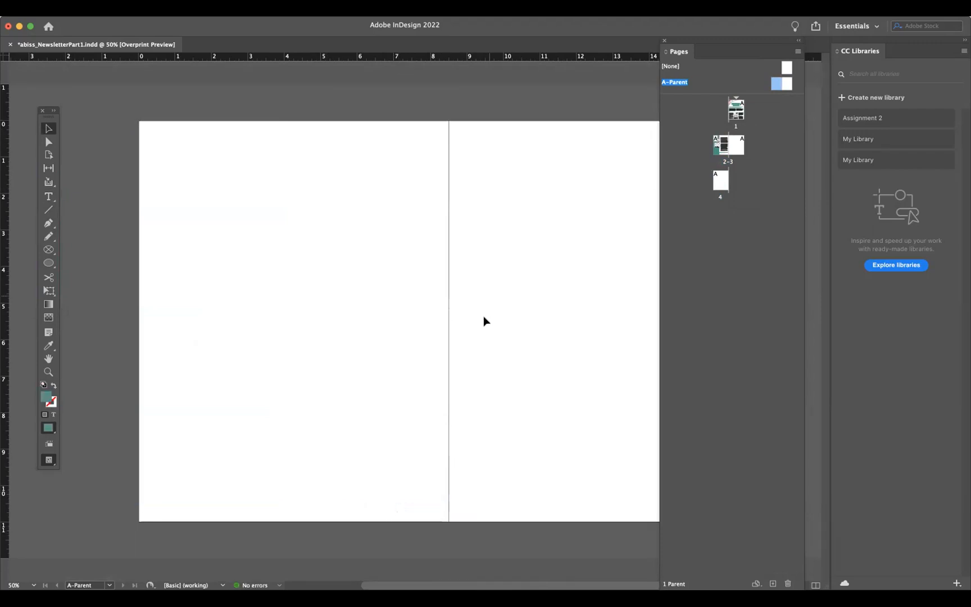
- Show guides and add a horizontal ruler guide near the bottom of each parent page
scroll(483, 321, right, 3)
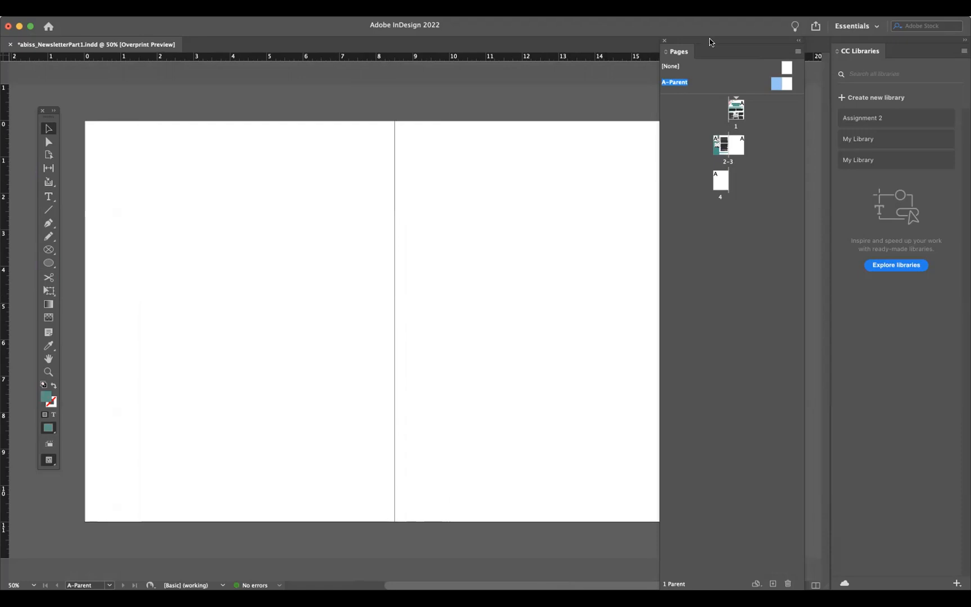
drag(736, 45, 810, 44)
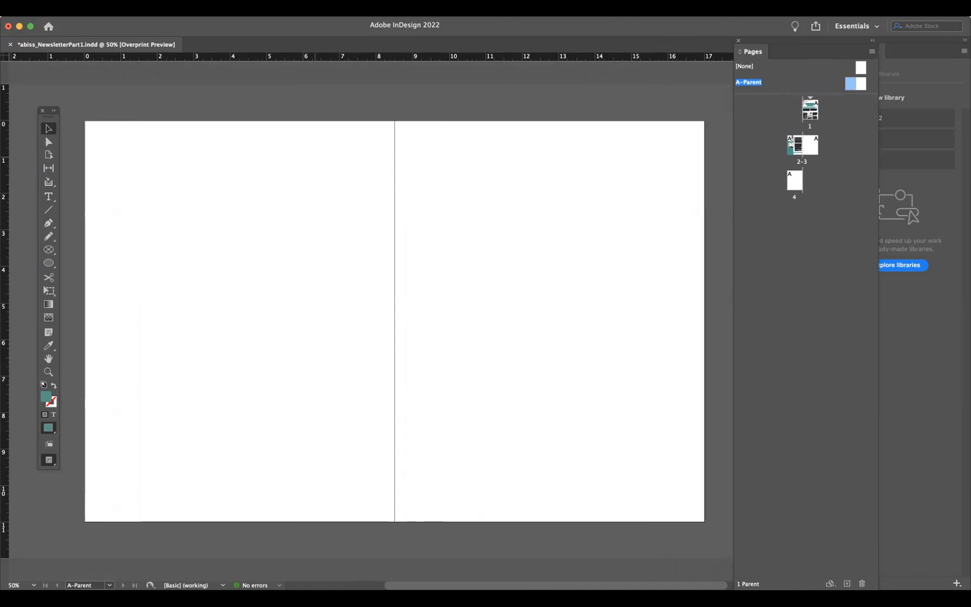
click(244, 7)
mouse_move(315, 262)
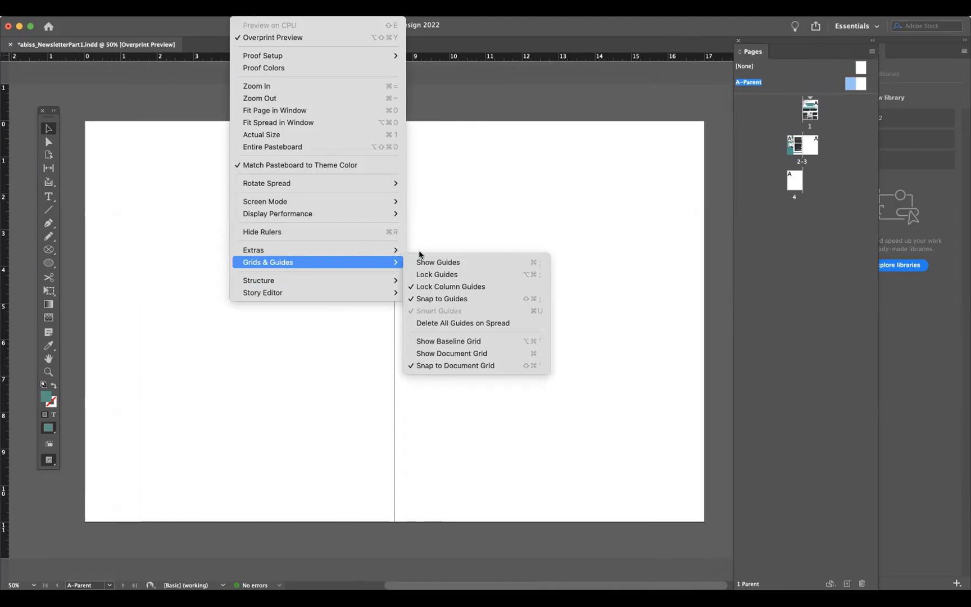
click(425, 262)
drag(317, 60, 315, 502)
drag(632, 58, 634, 503)
click(479, 525)
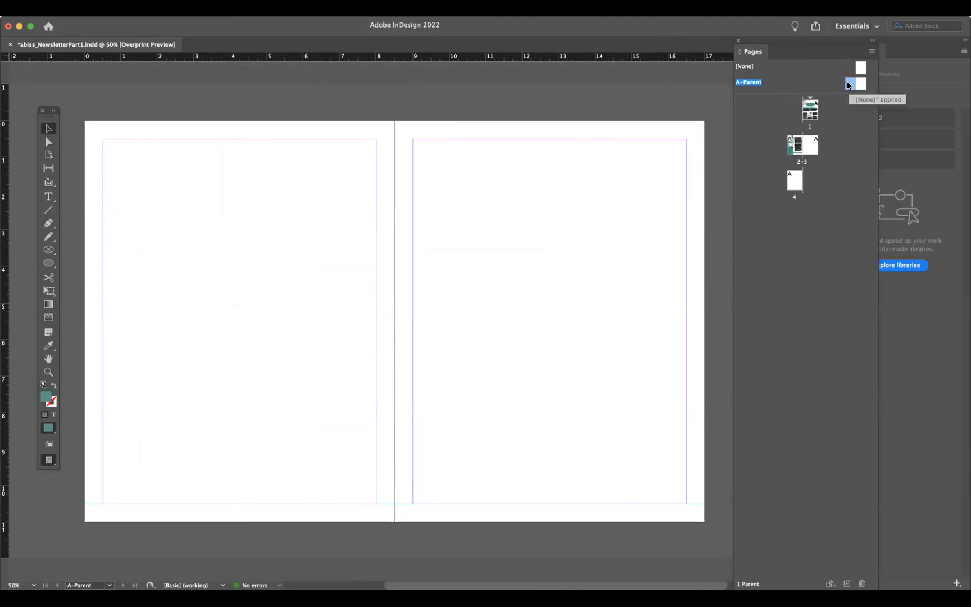
- Draw a text frame along the bottom of the left parent page and insert a Current Page Number marker
double_click(849, 84)
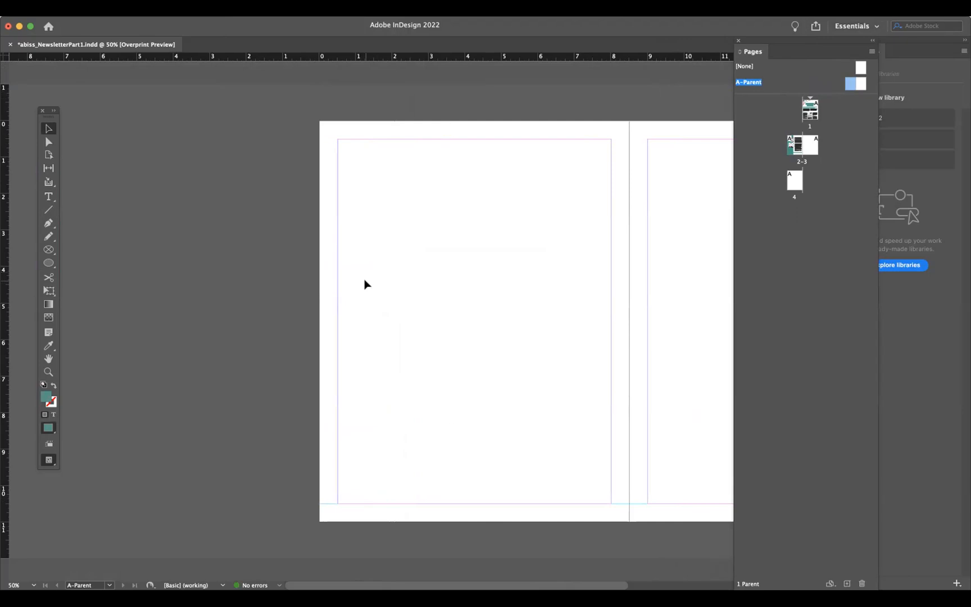
key(super+1)
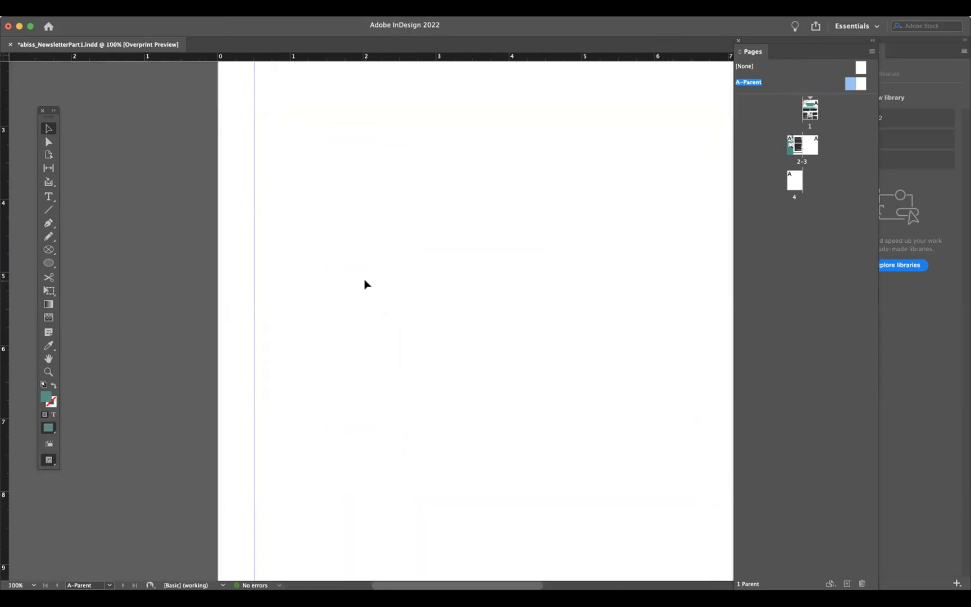
click(49, 196)
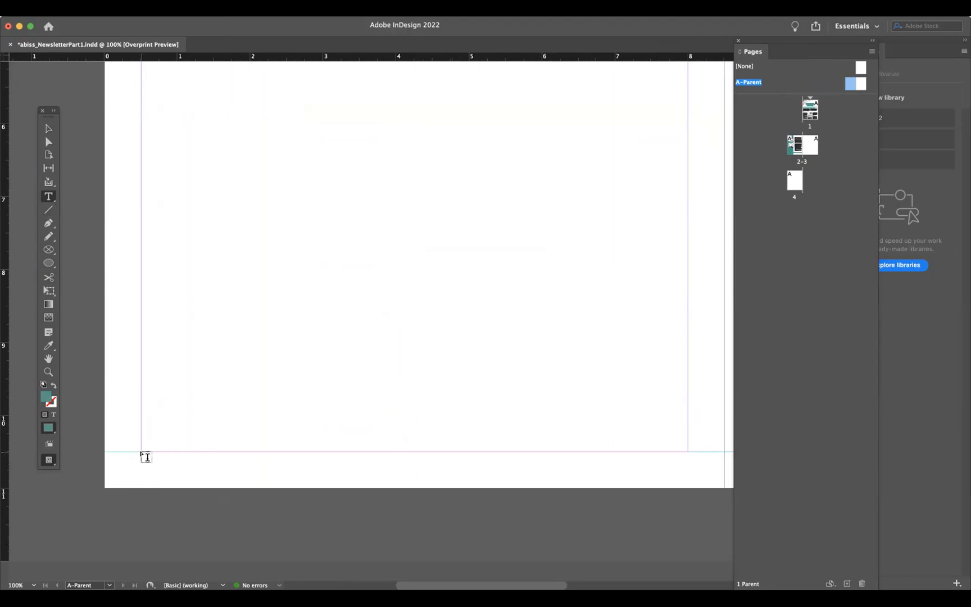
drag(141, 452, 687, 473)
click(156, 9)
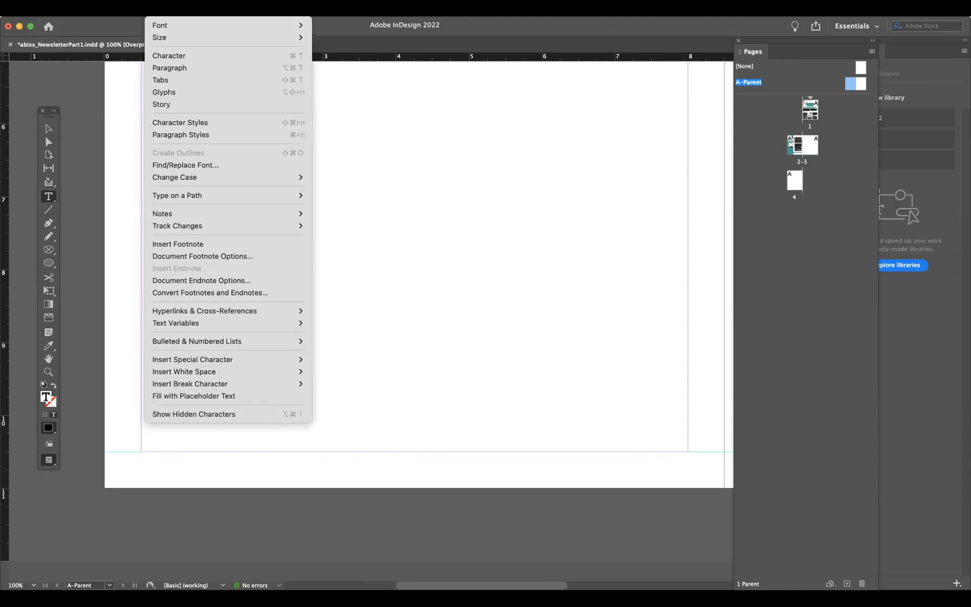
mouse_move(165, 357)
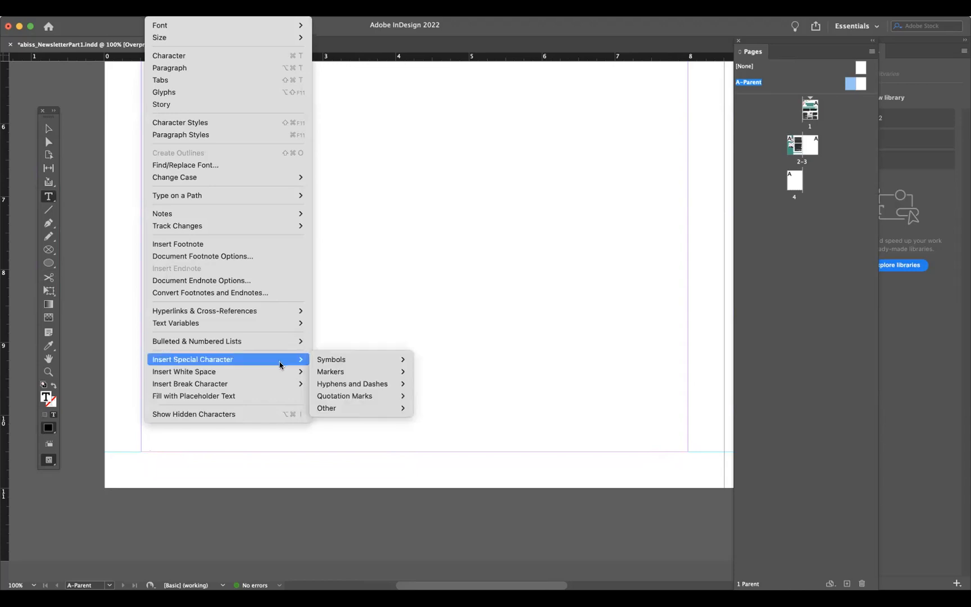
mouse_move(277, 364)
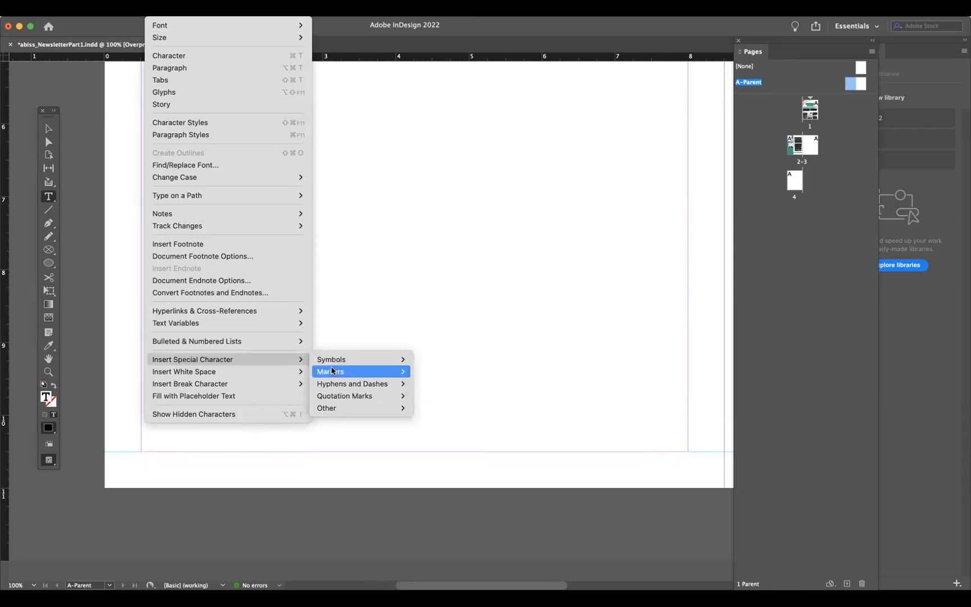
mouse_move(333, 372)
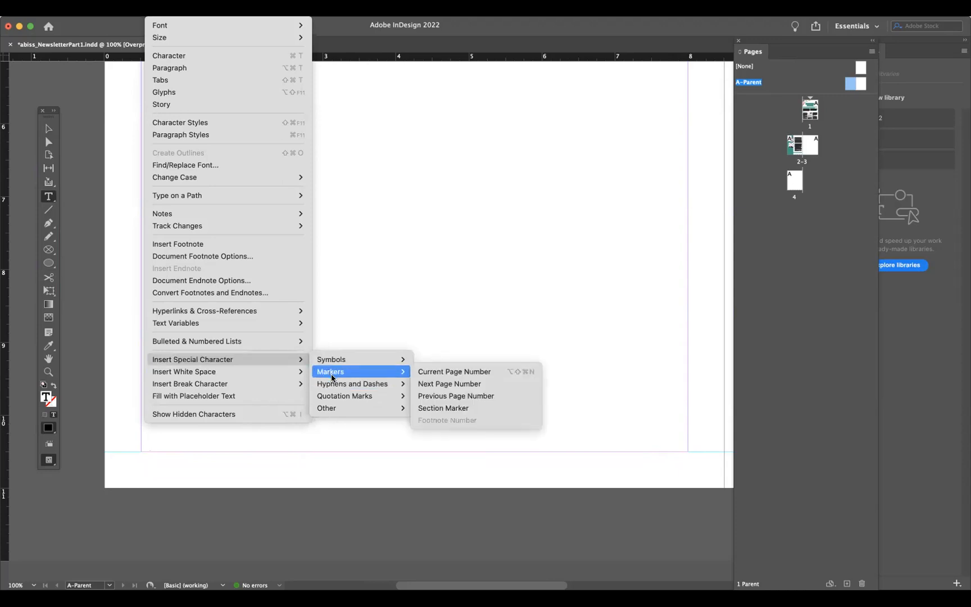
click(439, 372)
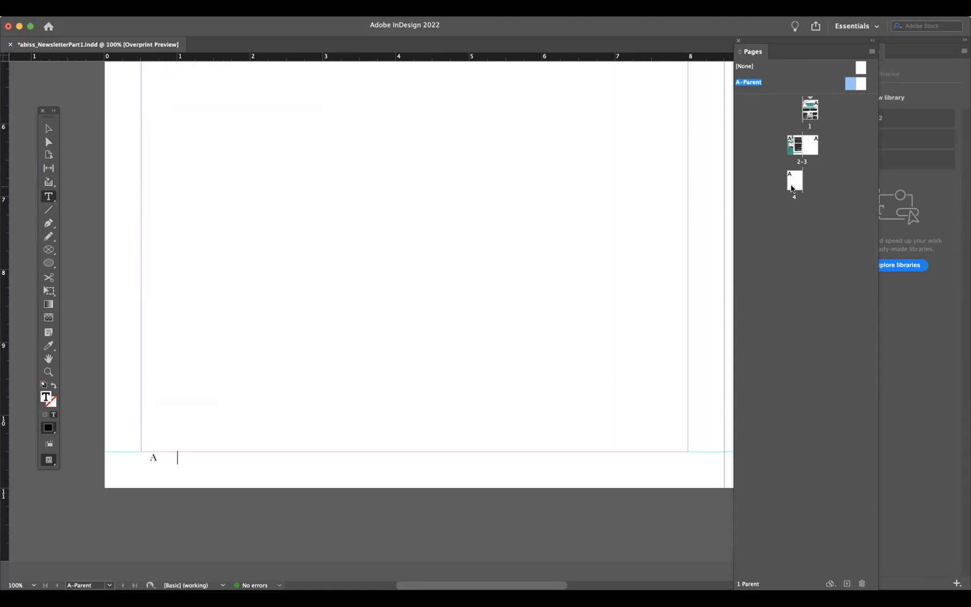
- Insert a tab after the page number marker and type Design For Life Newsletter
key(Tab)
text(Design)
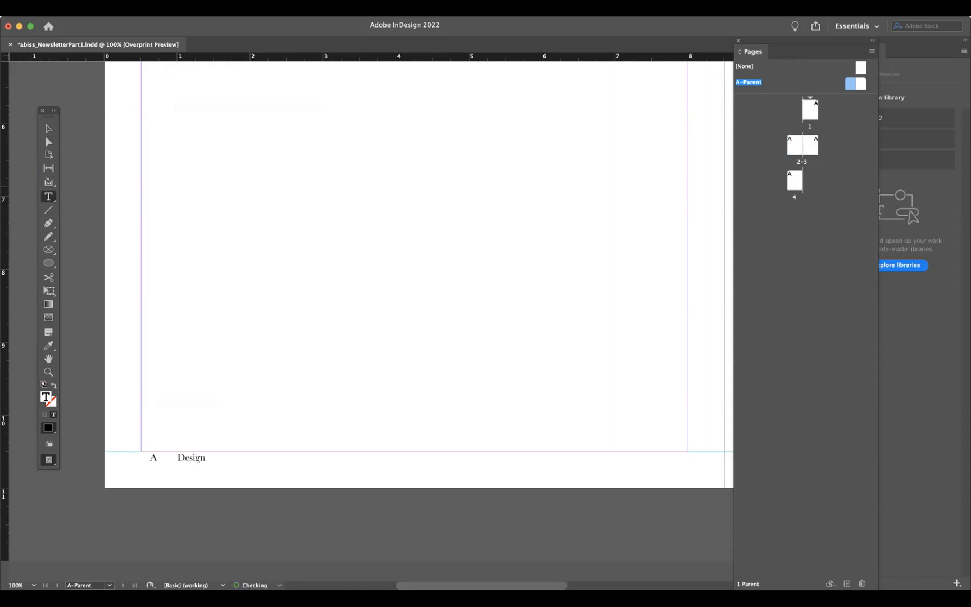
text( For Life Newsletter)
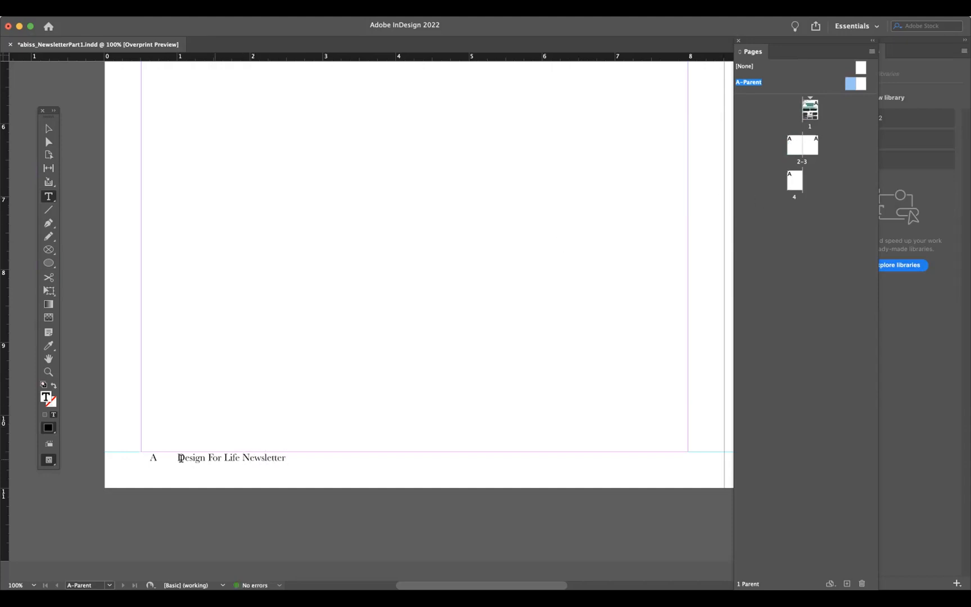
- Select the footer line and create a new paragraph style from it
double_click(177, 458)
triple_click(178, 457)
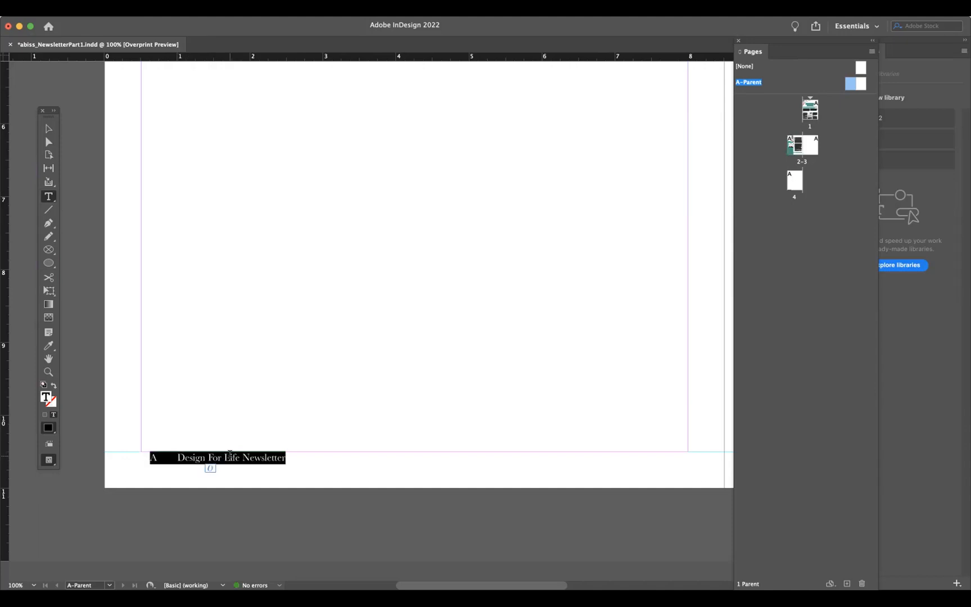
click(275, 10)
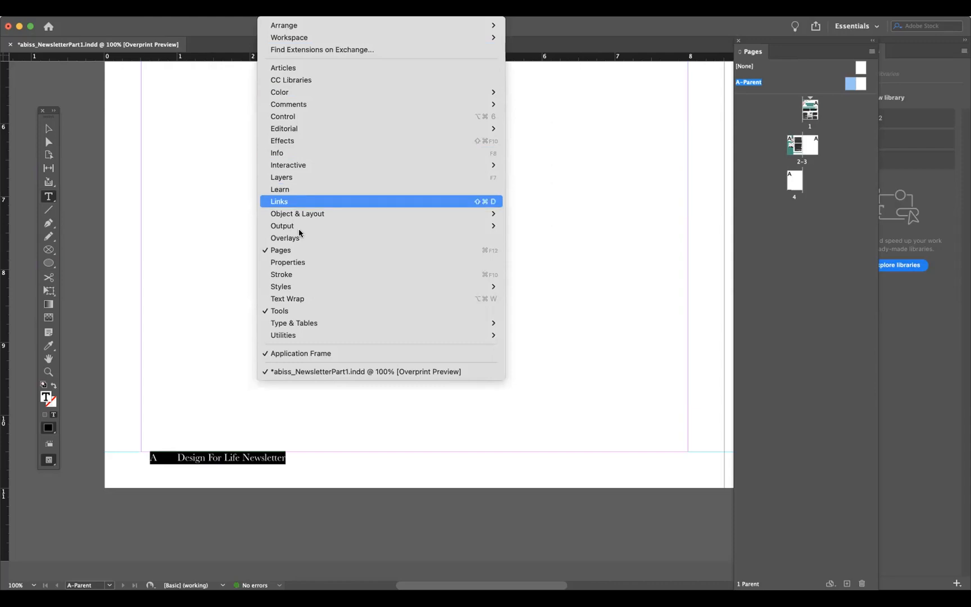
mouse_move(307, 286)
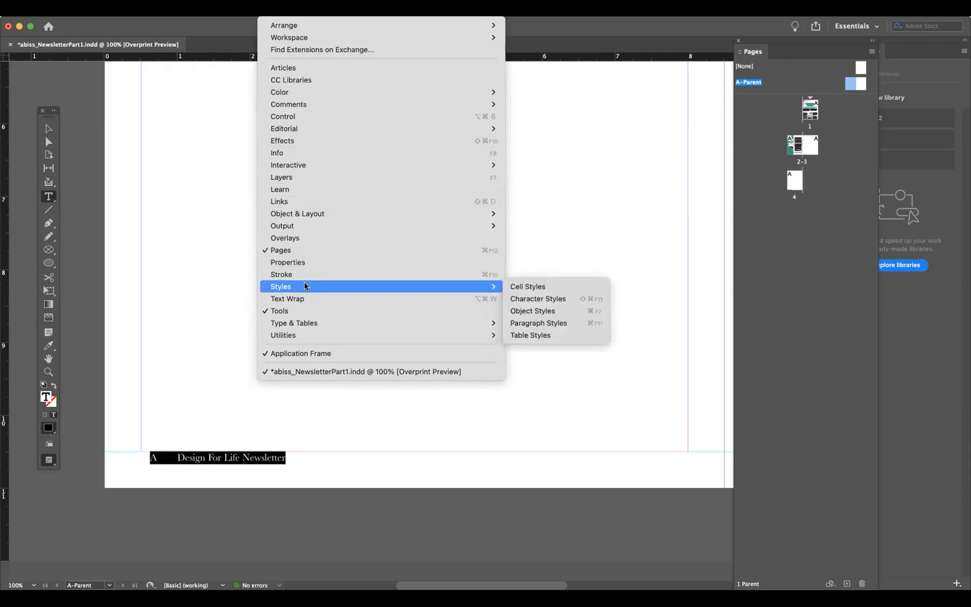
click(548, 323)
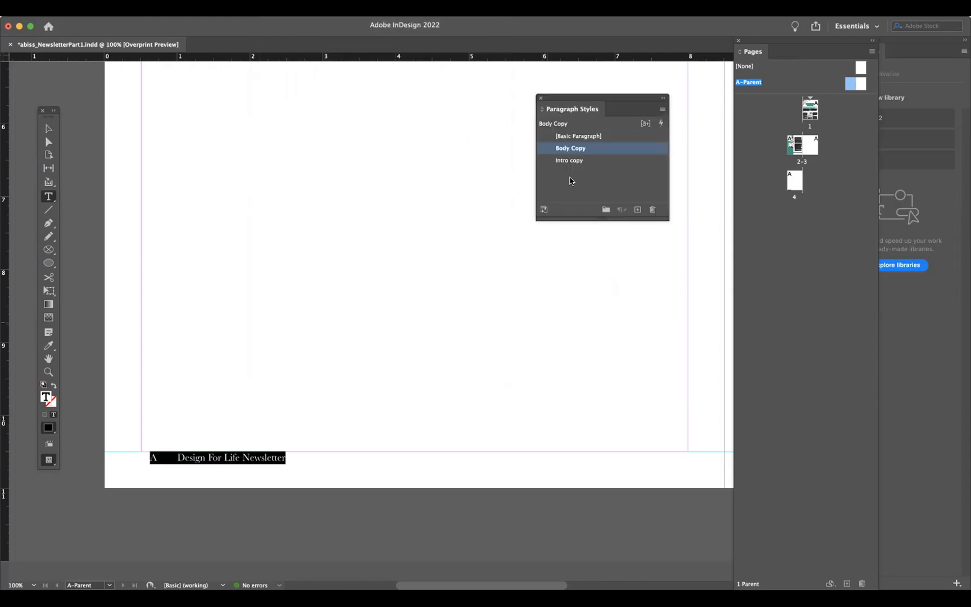
click(637, 210)
- Open the new paragraph style's options and name it Page Numbers
double_click(572, 160)
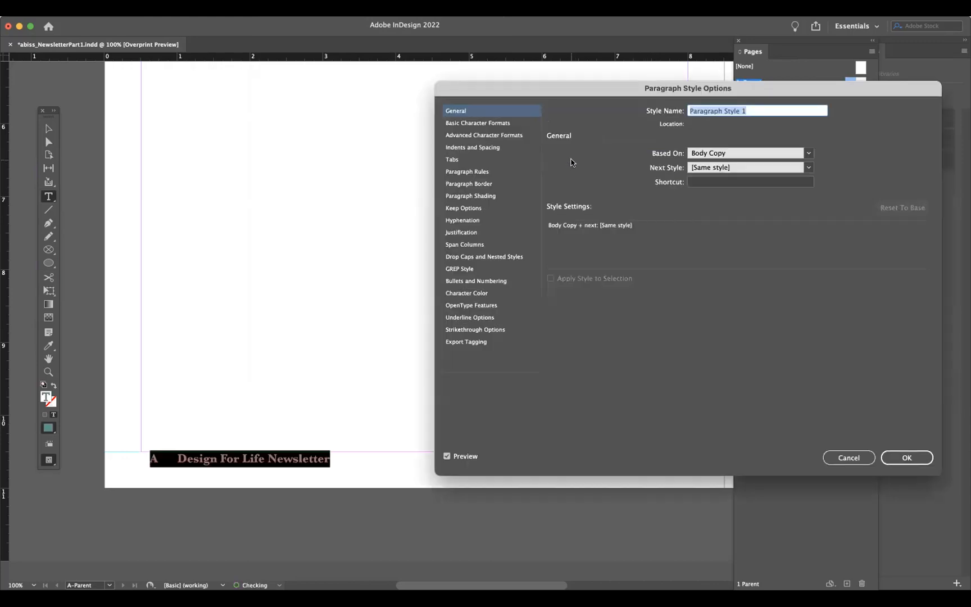
text(P)
key(BackSpace)
text(age Numbers)
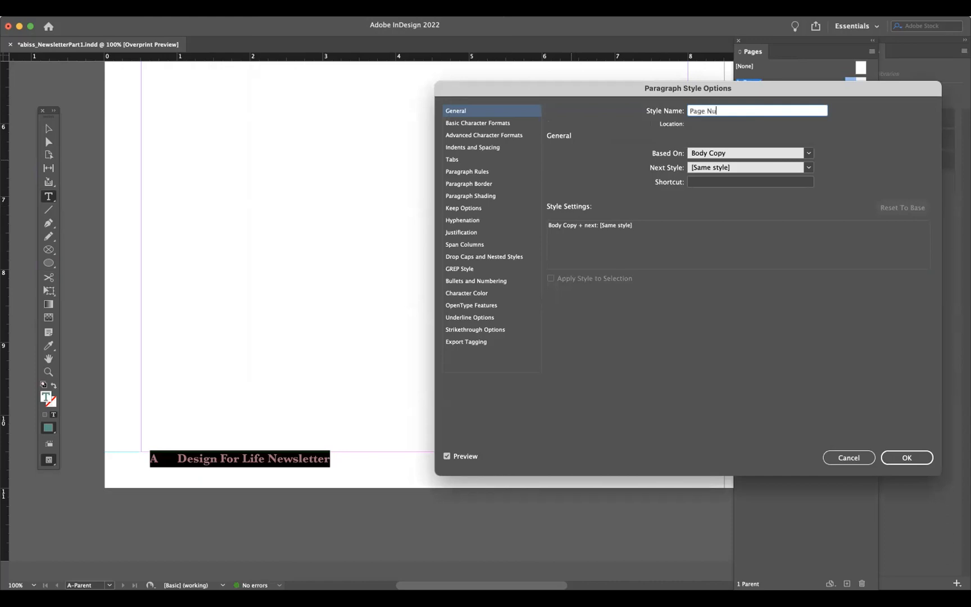
- Set the style's font family to Bebas and its case to All Caps
click(487, 124)
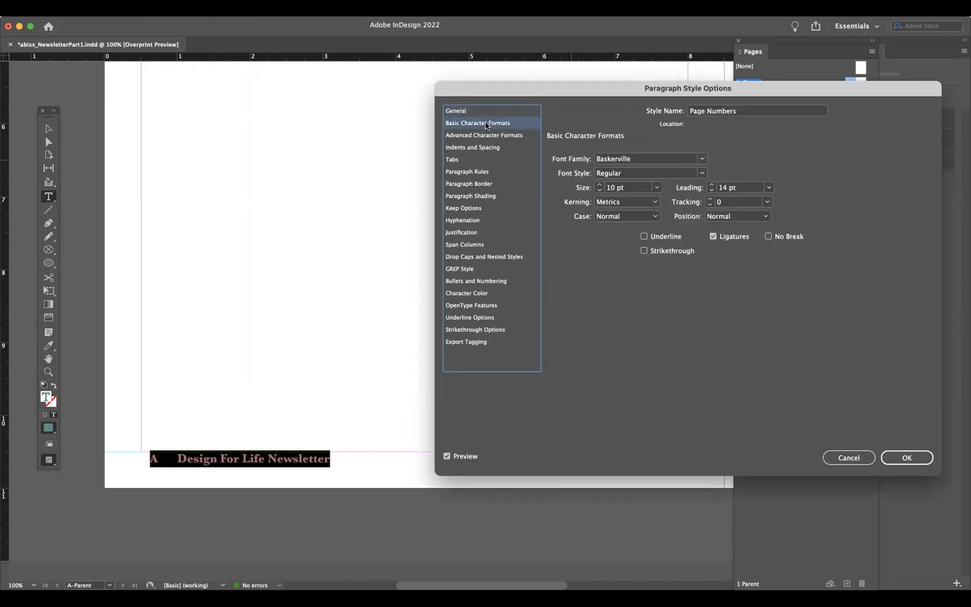
click(703, 159)
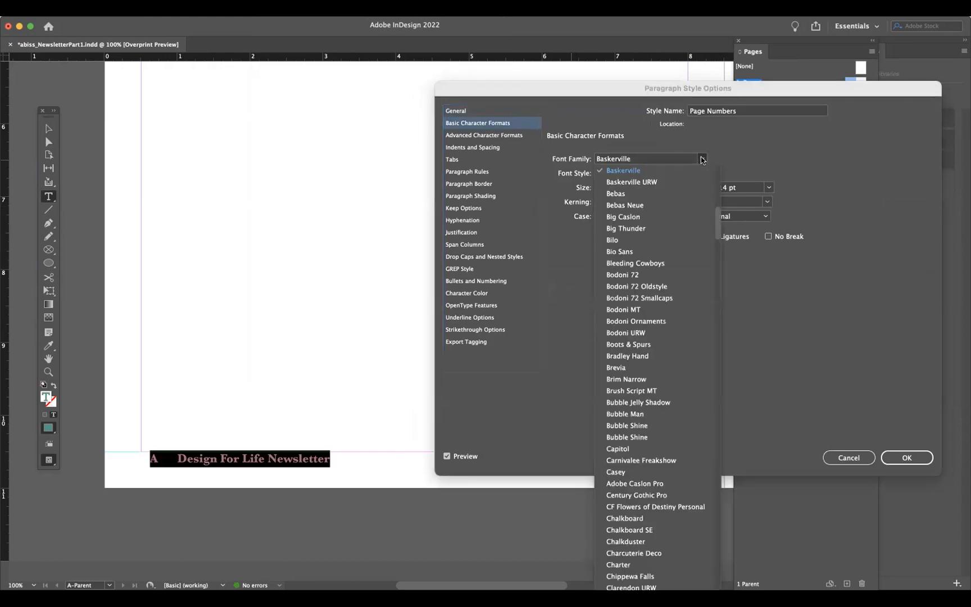
click(634, 194)
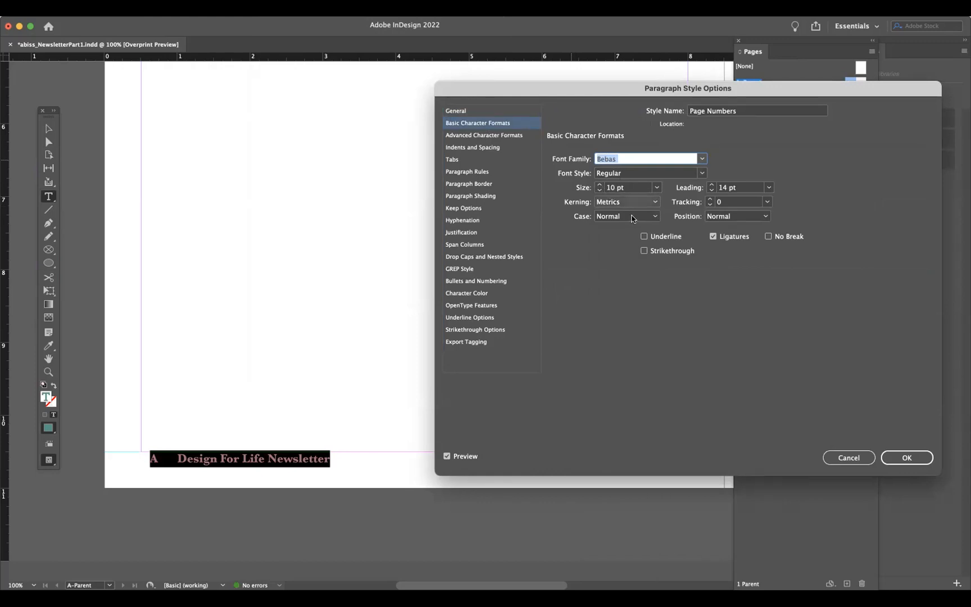
click(607, 216)
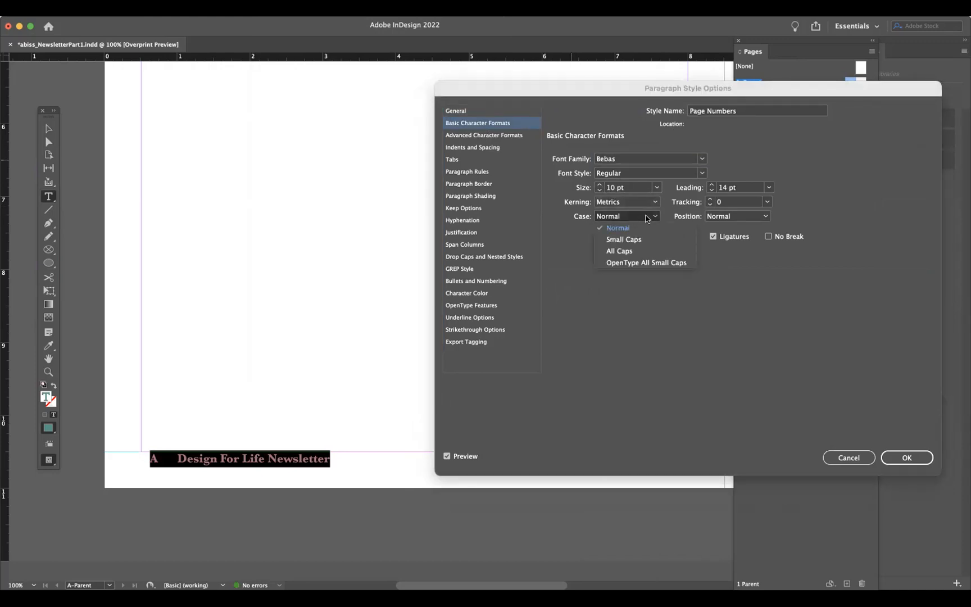
click(634, 250)
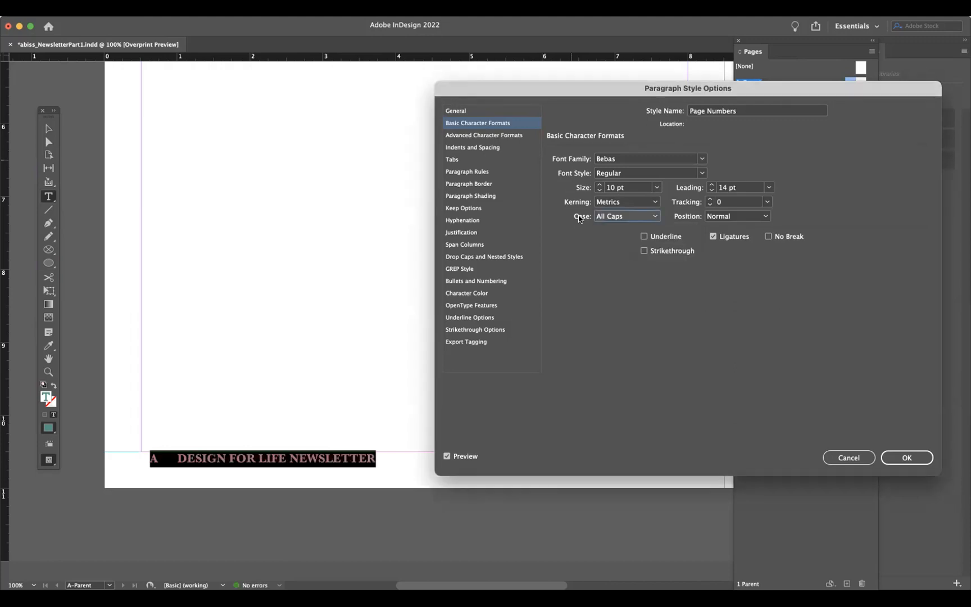
- Reduce the style's font size to 7 pt, toggling Preview to check the footer
click(597, 190)
click(598, 191)
click(447, 456)
click(446, 456)
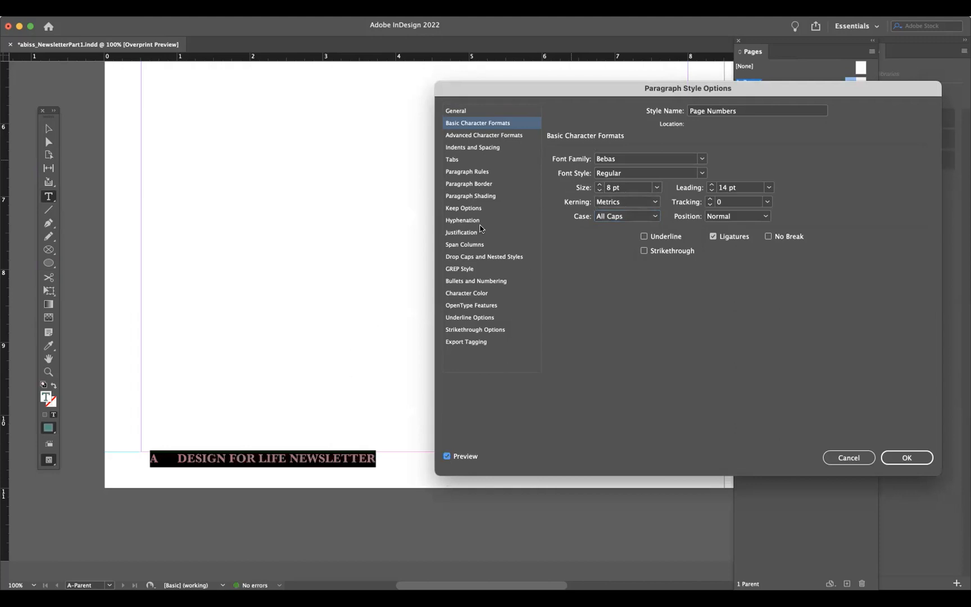
click(696, 175)
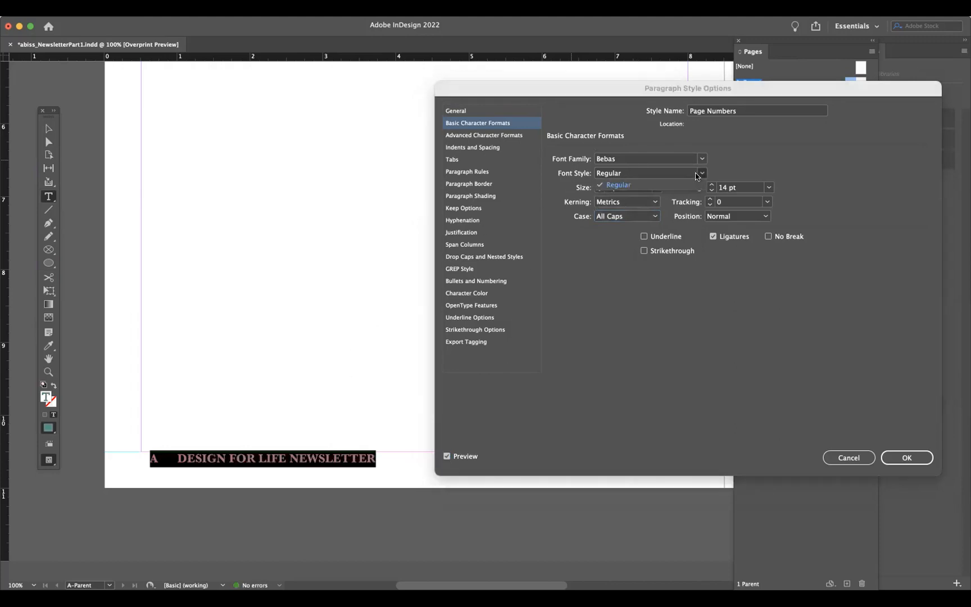
click(696, 175)
click(599, 191)
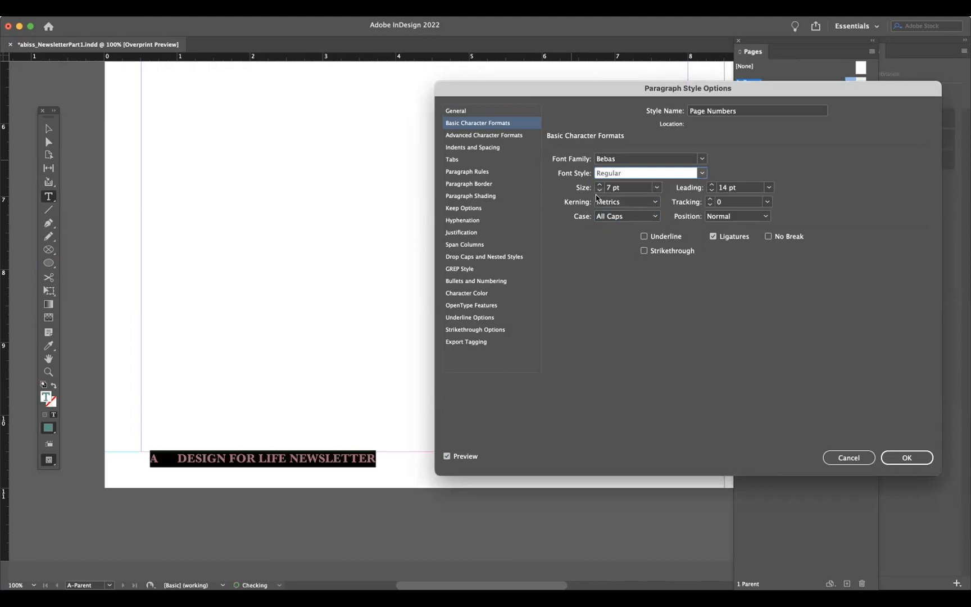
click(447, 456)
click(447, 456)
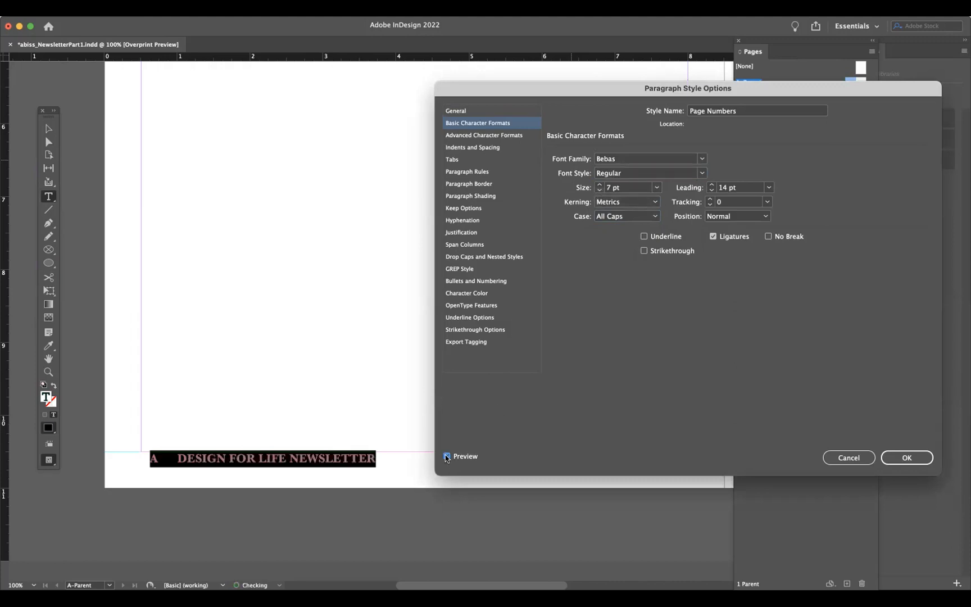
- Try Bebas Neue, DIN and Futura as the font family before returning to Bebas
click(700, 159)
click(625, 182)
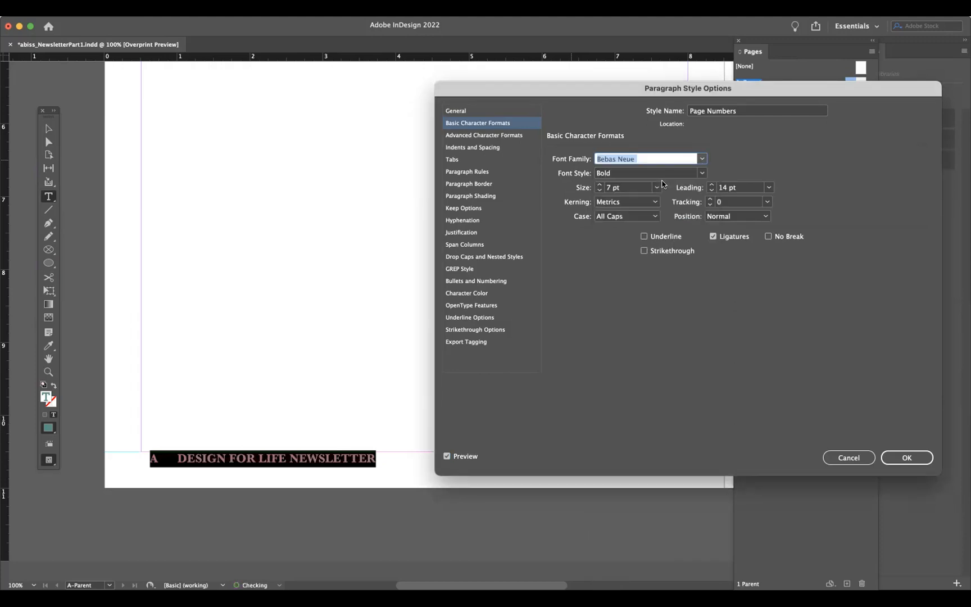
click(701, 159)
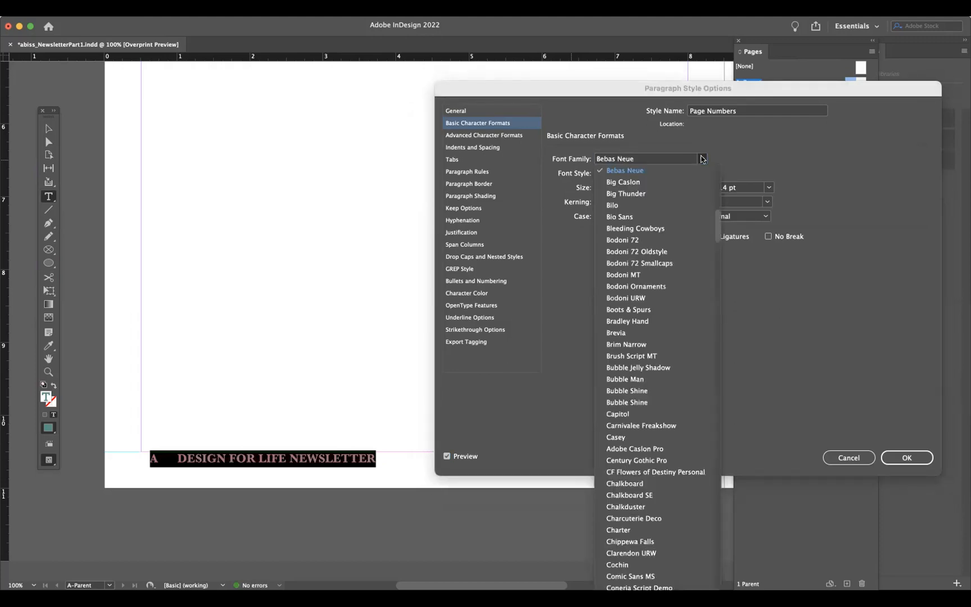
click(655, 170)
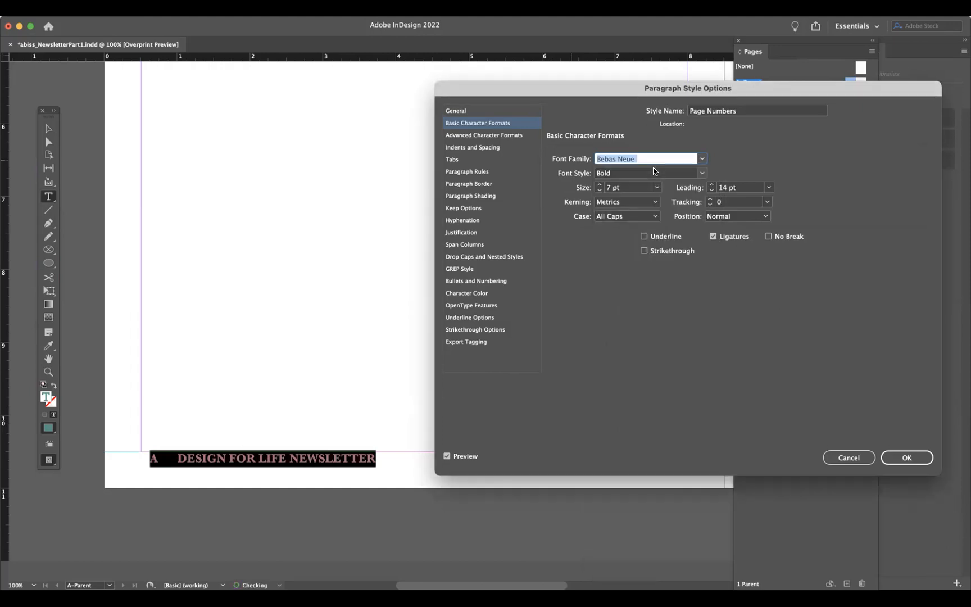
click(701, 160)
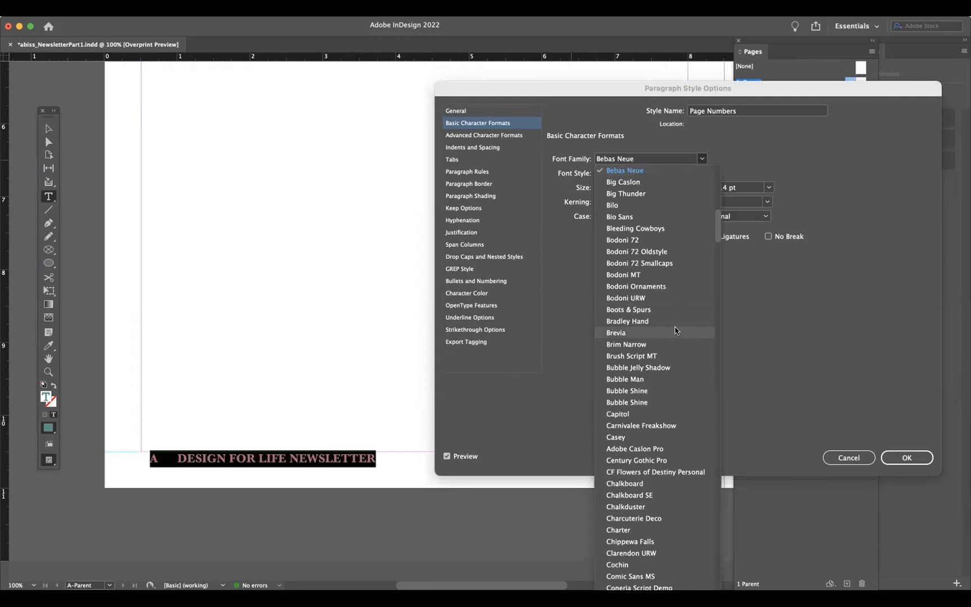
scroll(675, 330, down, 10)
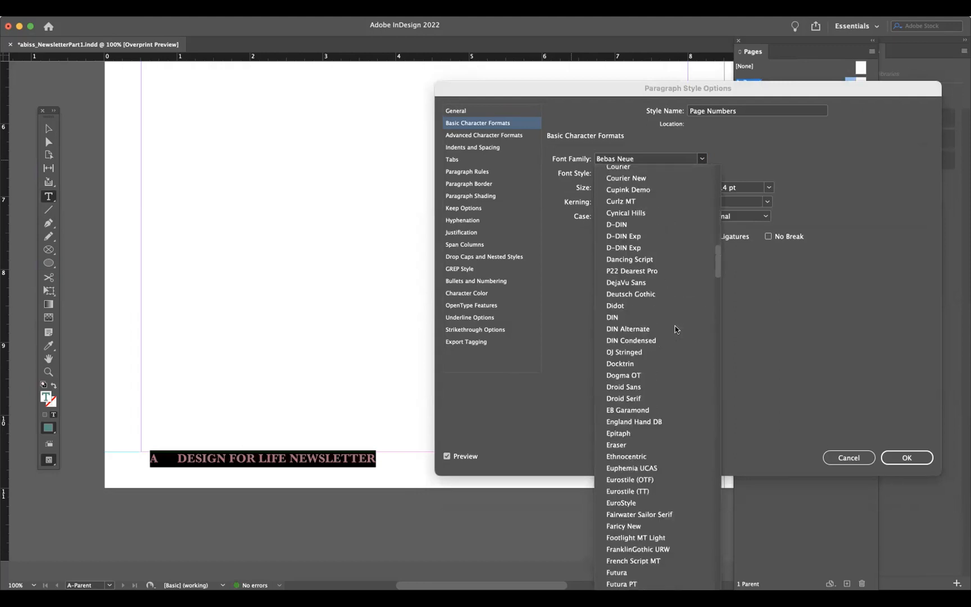
scroll(675, 329, down, 2)
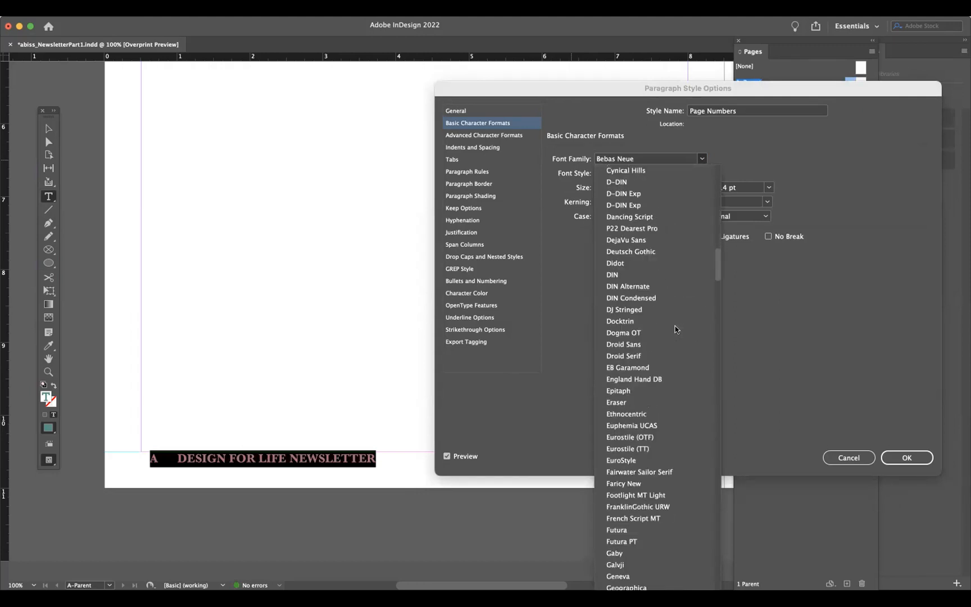
click(635, 278)
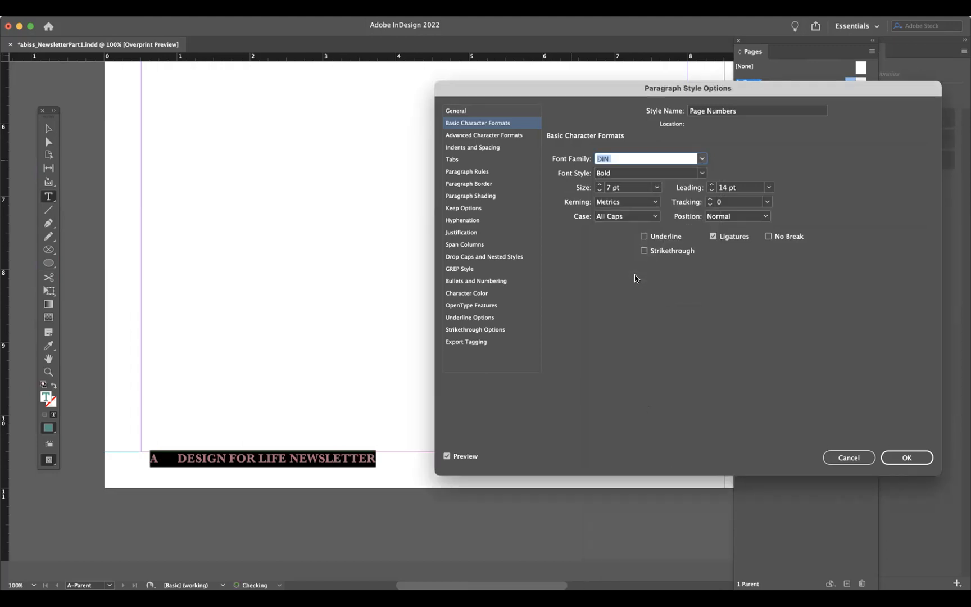
click(701, 159)
scroll(675, 343, down, 3)
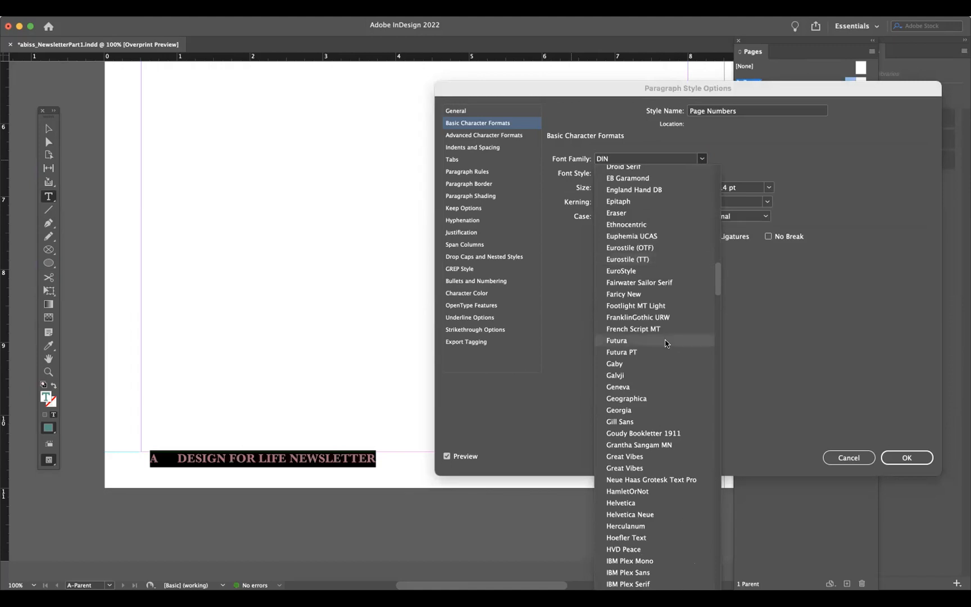
click(669, 341)
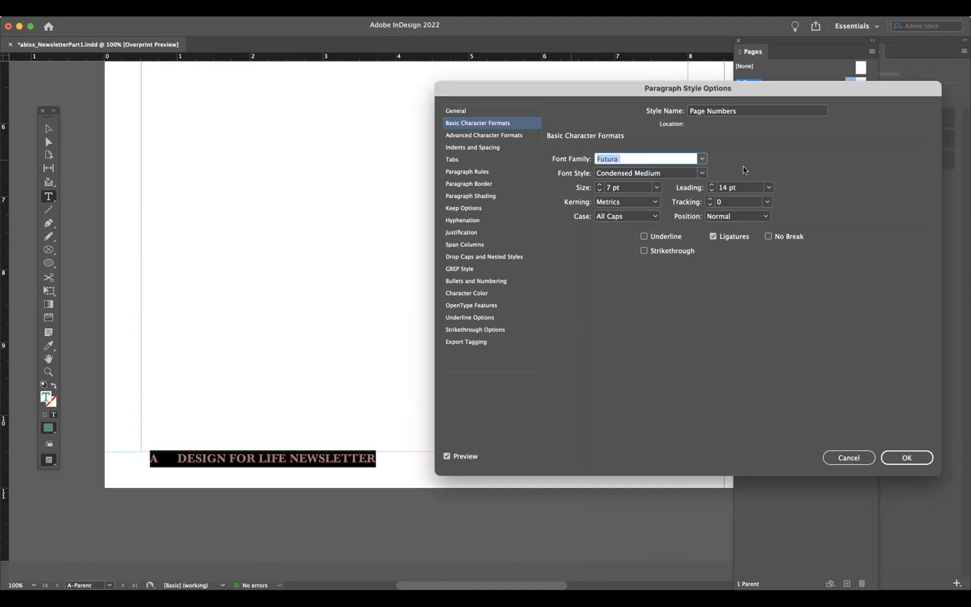
click(701, 159)
scroll(650, 242, up, 15)
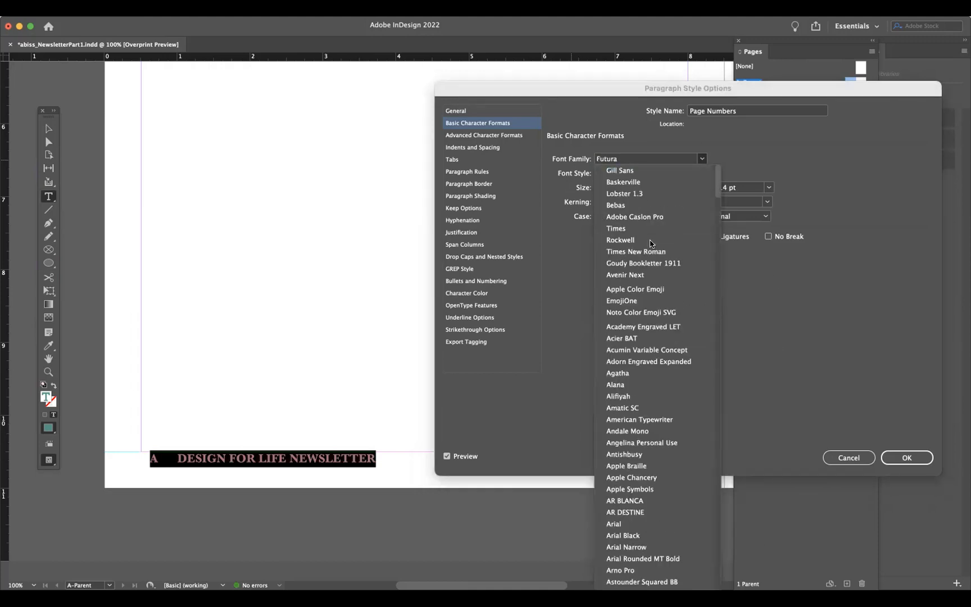
scroll(626, 474, down, 10)
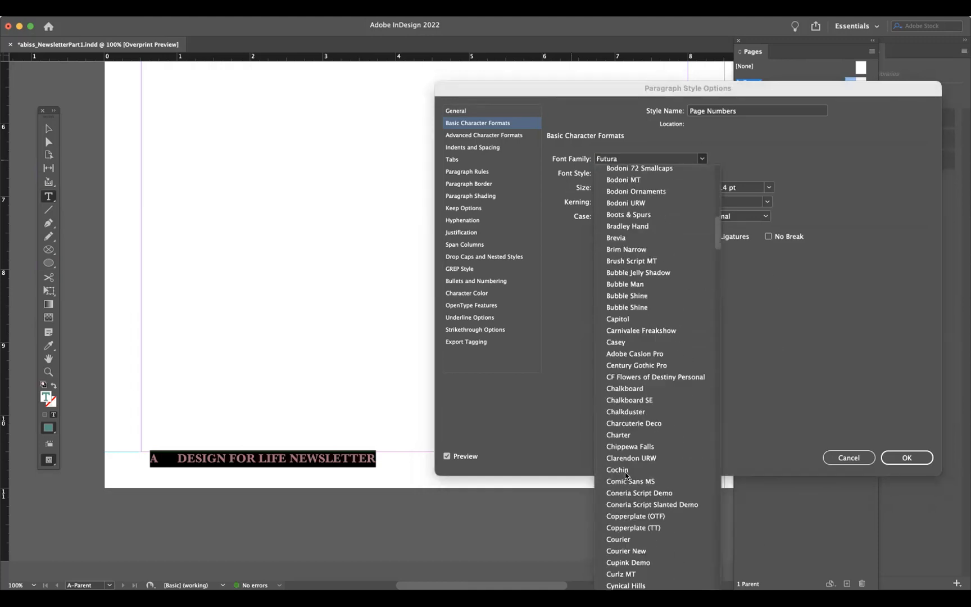
scroll(624, 423, up, 5)
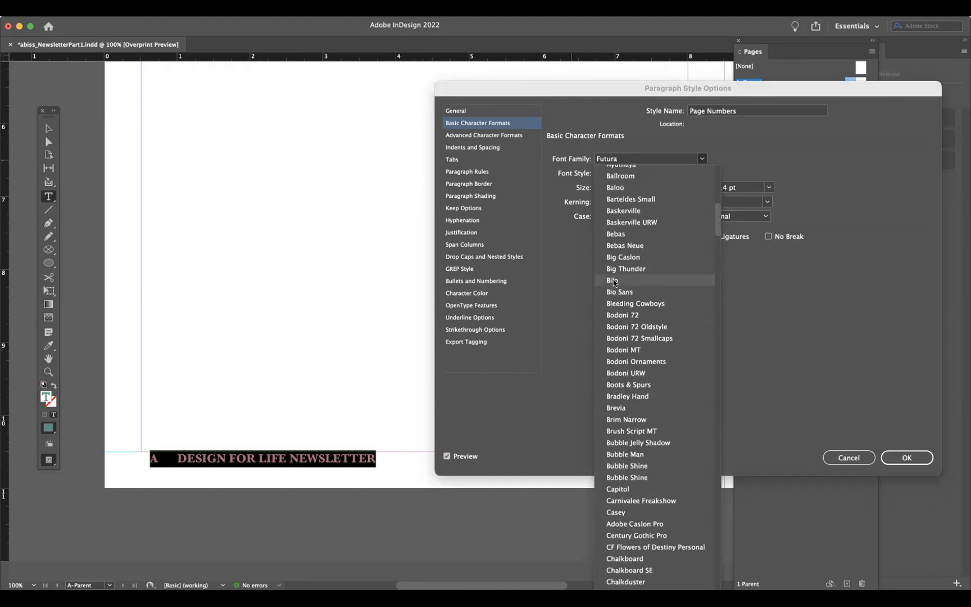
click(616, 234)
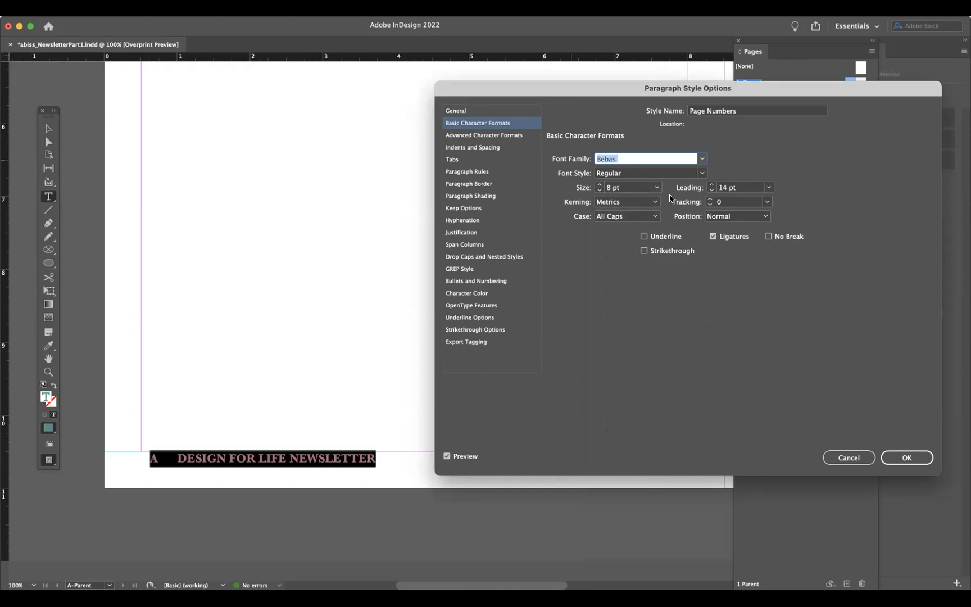
- Remove the style's first line indent in the indents and spacing settings
click(492, 135)
click(494, 147)
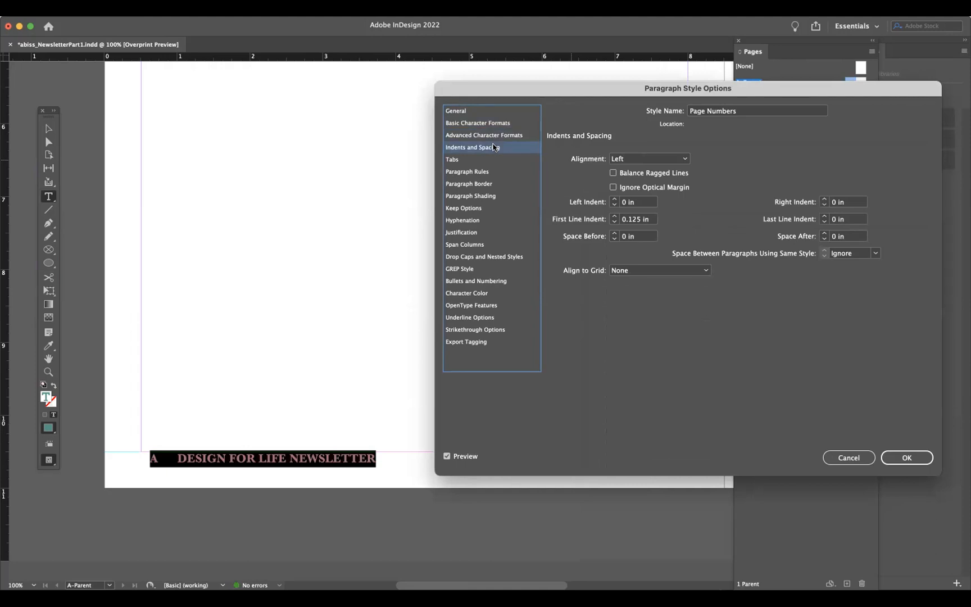
click(613, 222)
click(613, 222)
- Set the style's character colour to C=60 M=0 Y=37 K=31 and confirm the style options
click(470, 293)
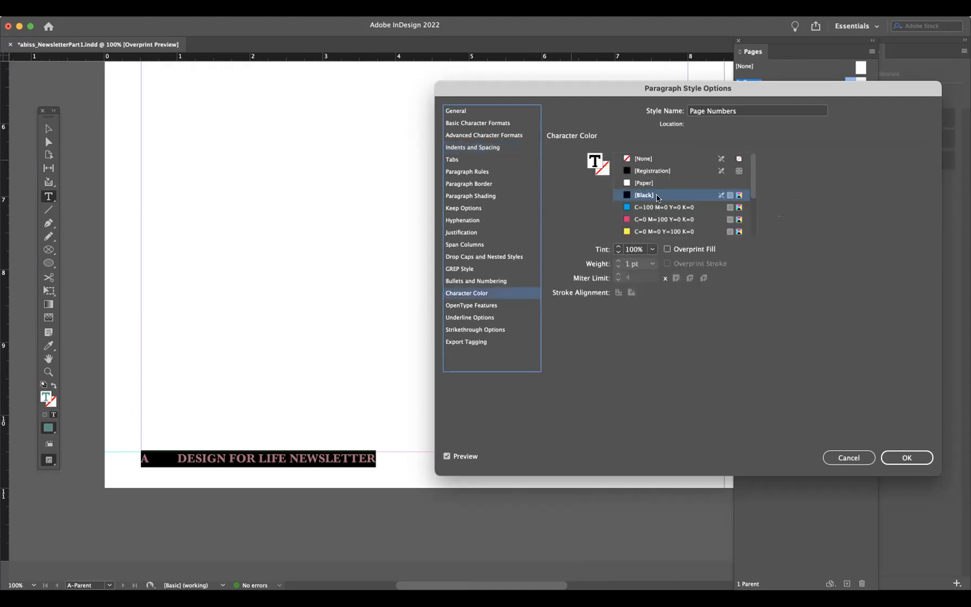
scroll(687, 198, down, 5)
click(647, 230)
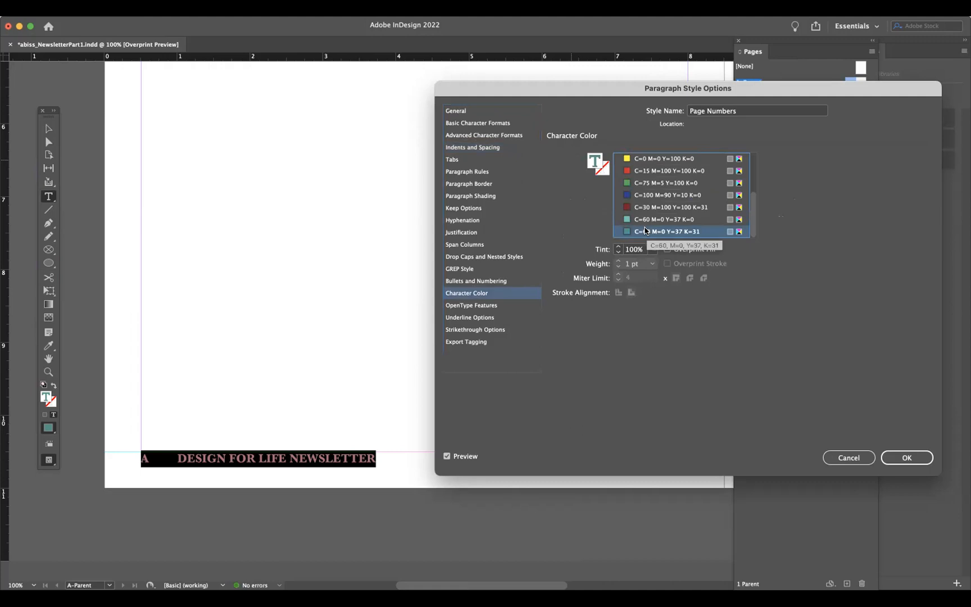
click(907, 457)
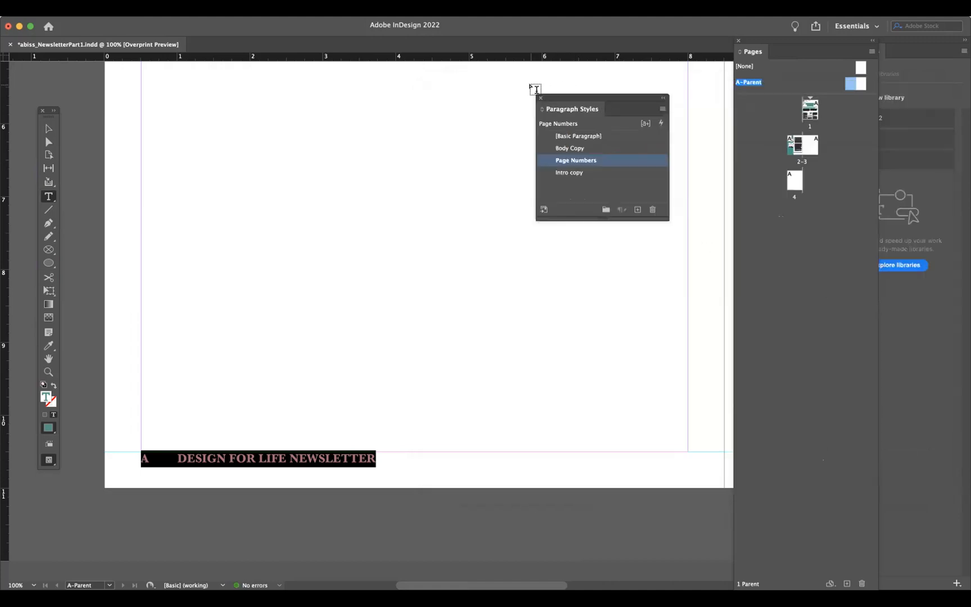
- Open the Character Styles panel and set the footer text's character style to [None]
click(275, 10)
mouse_move(326, 287)
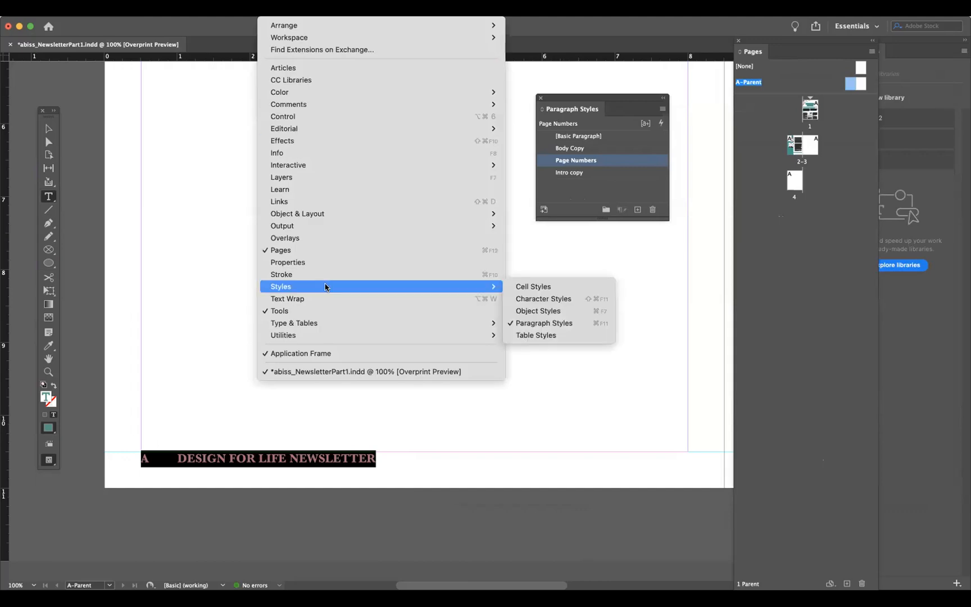
click(531, 299)
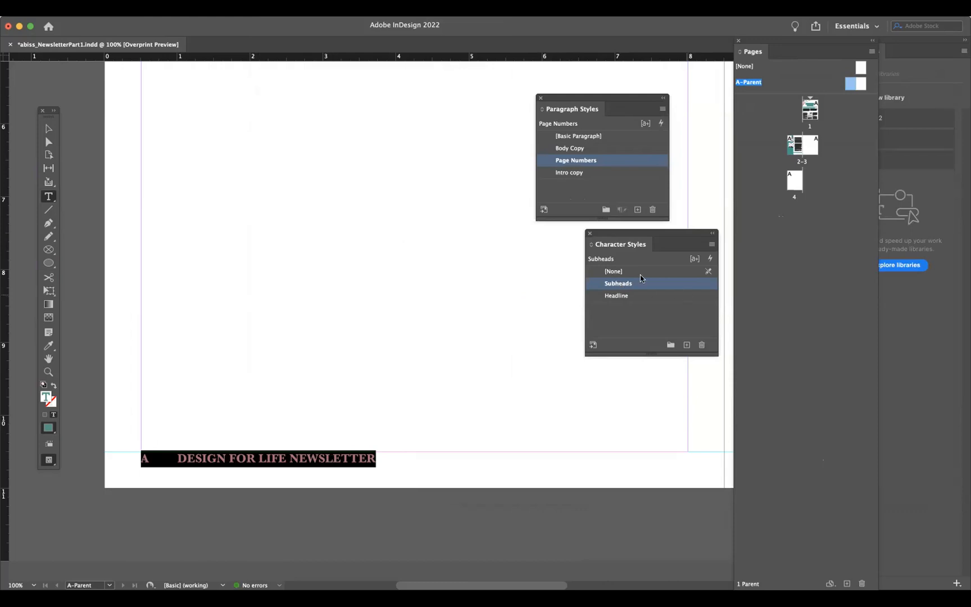
click(623, 273)
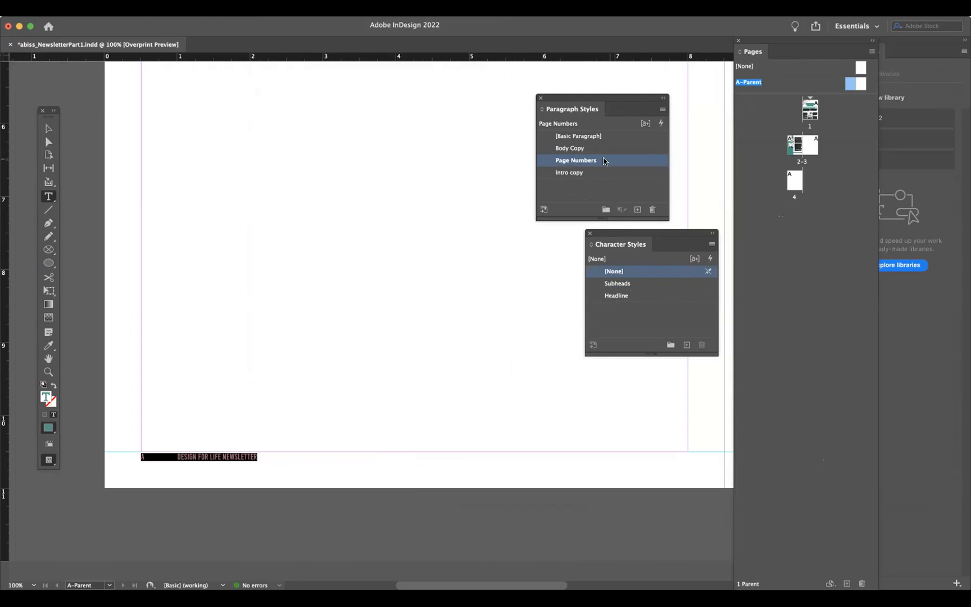
- Zoom in on the footer line to inspect the styled page number text
double_click(229, 456)
click(177, 456)
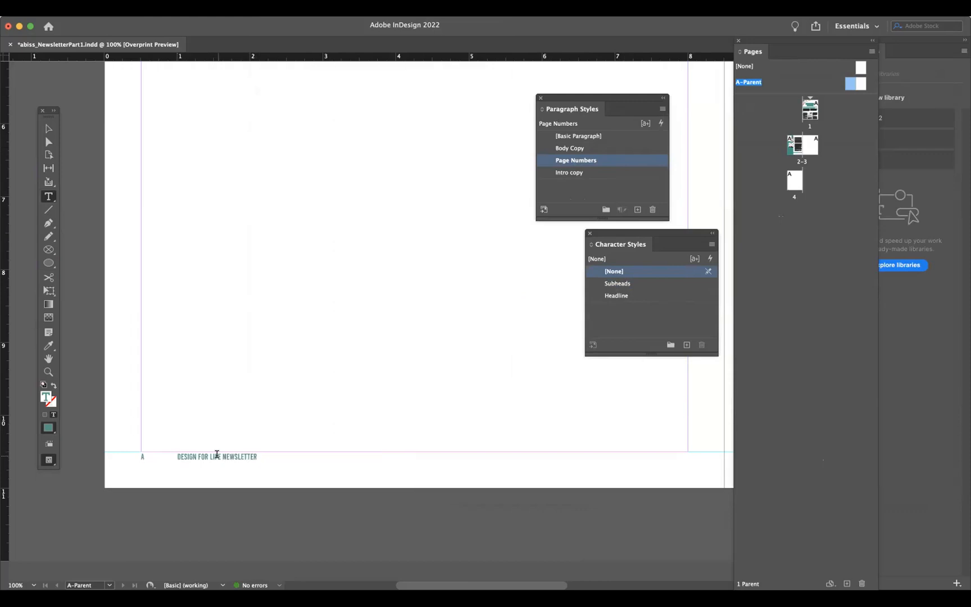
key(Escape)
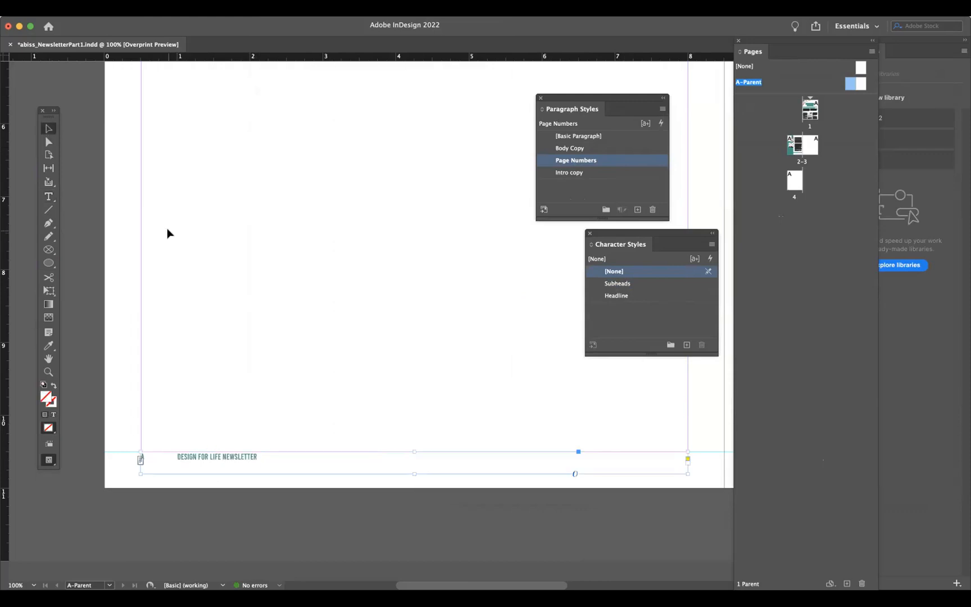
click(182, 388)
click(48, 372)
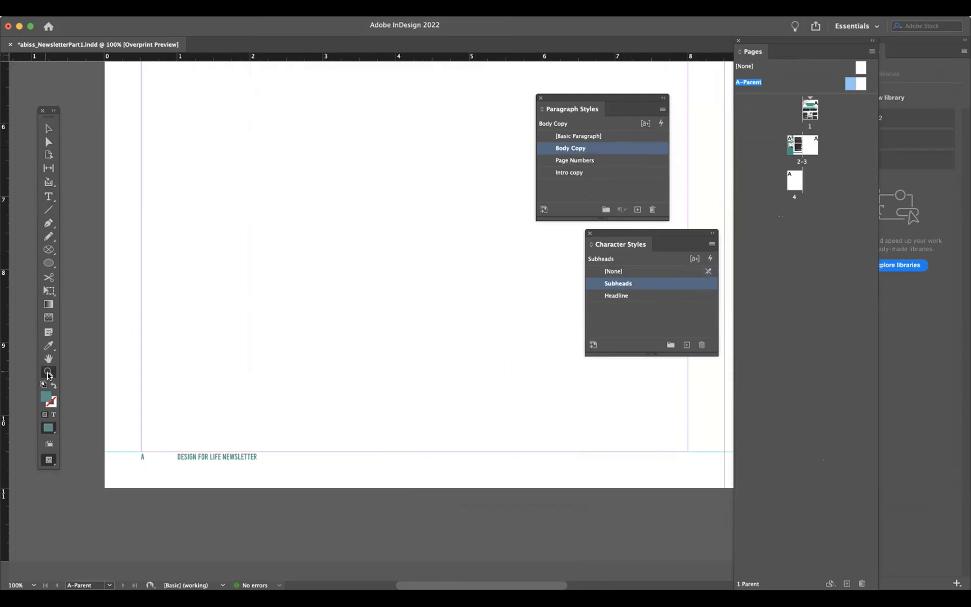
click(195, 481)
click(48, 128)
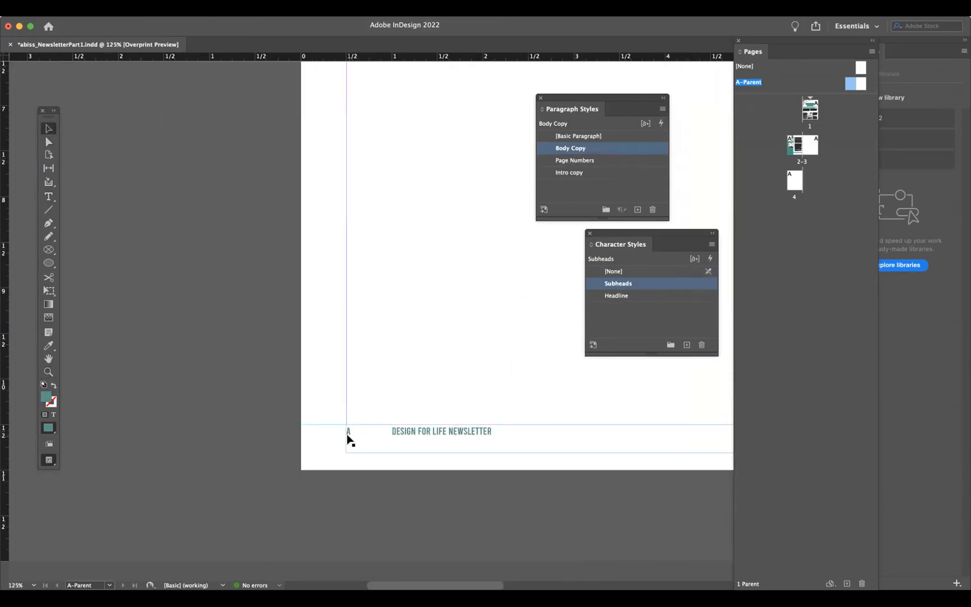
- Move the left page's footer text frame slightly lower on the A-Parent spread
click(407, 434)
scroll(408, 434, right, 10)
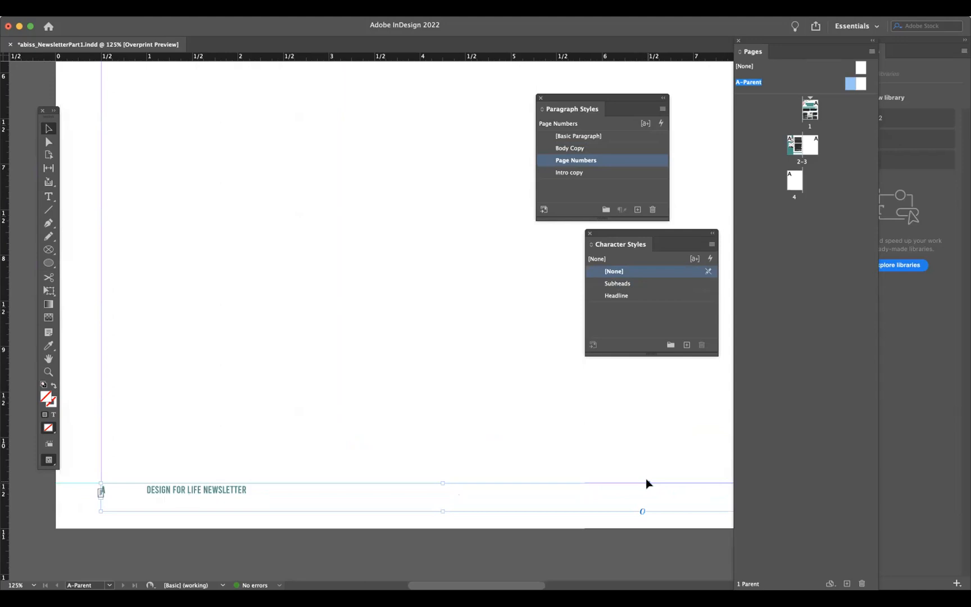
drag(380, 486, 379, 493)
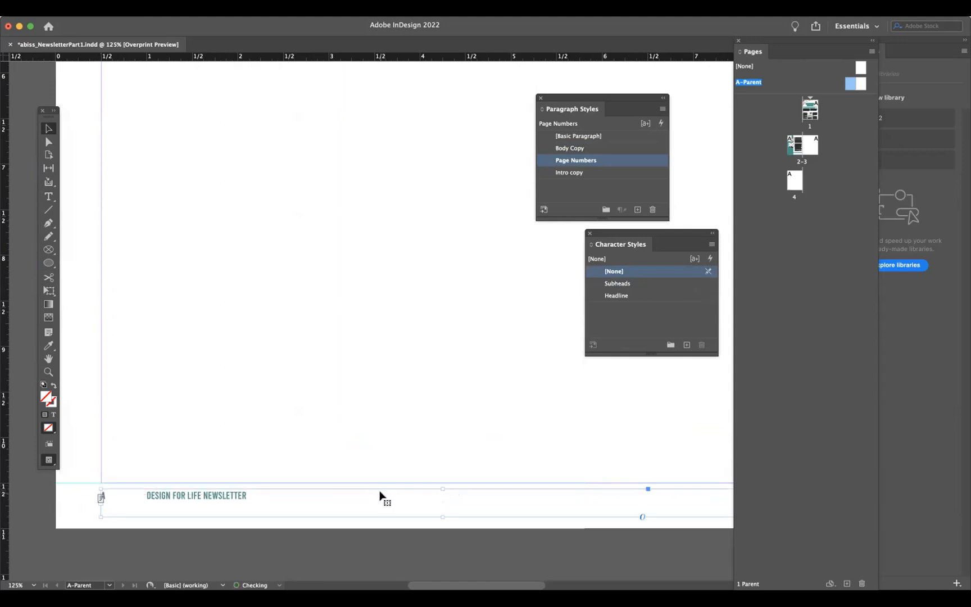
click(210, 537)
- Drag the footer guide on the A-Parent left page slightly lower
click(242, 9)
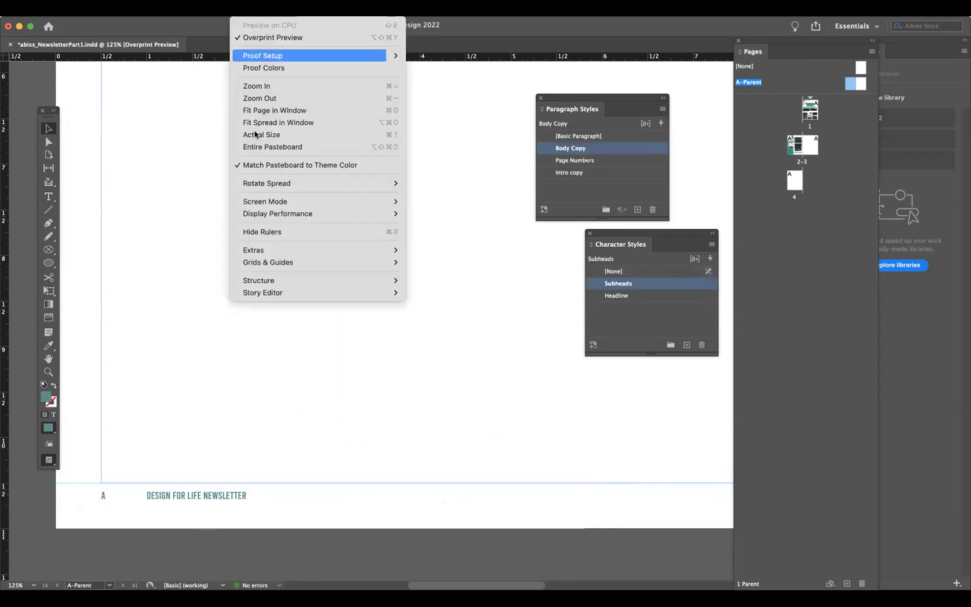
mouse_move(314, 262)
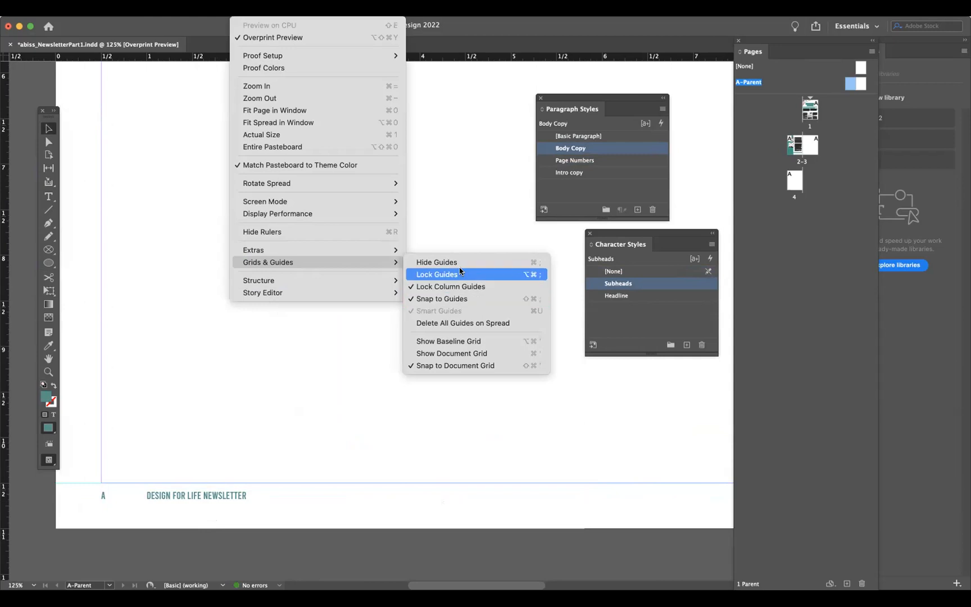
click(323, 330)
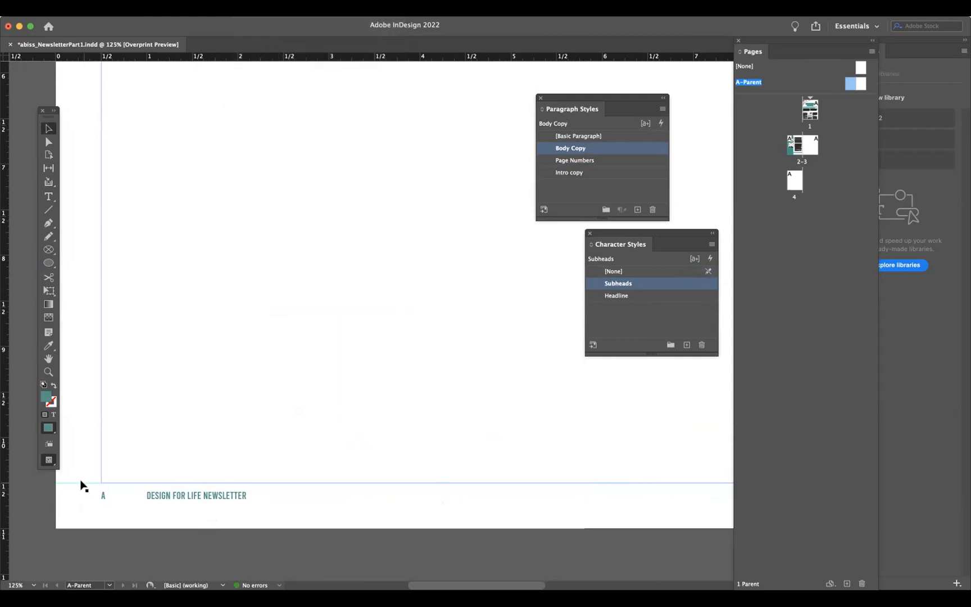
drag(81, 482, 79, 490)
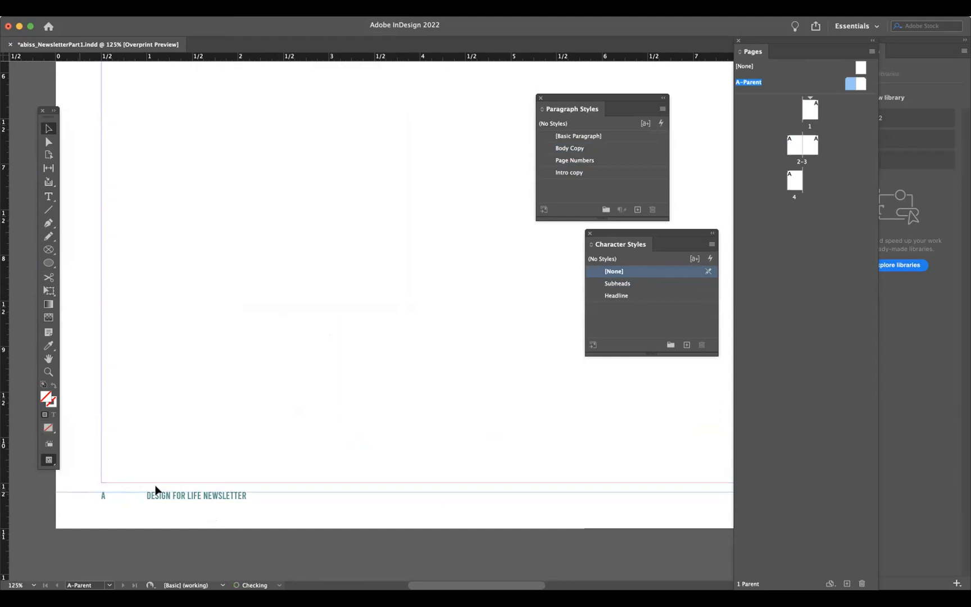
click(198, 524)
scroll(199, 524, down, 1)
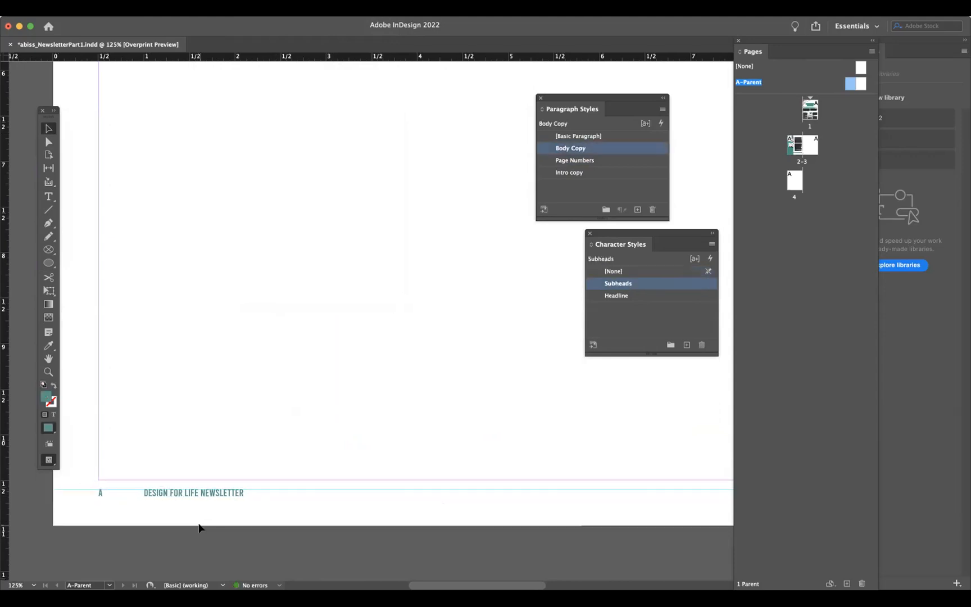
- Save the document
key(super+minus)
key(super+minus)
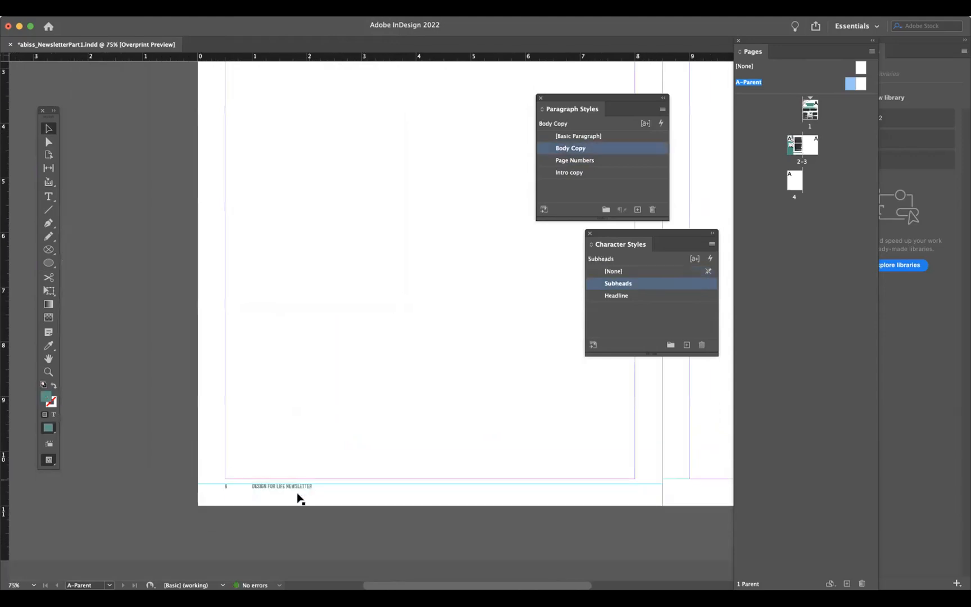
key(super+equal)
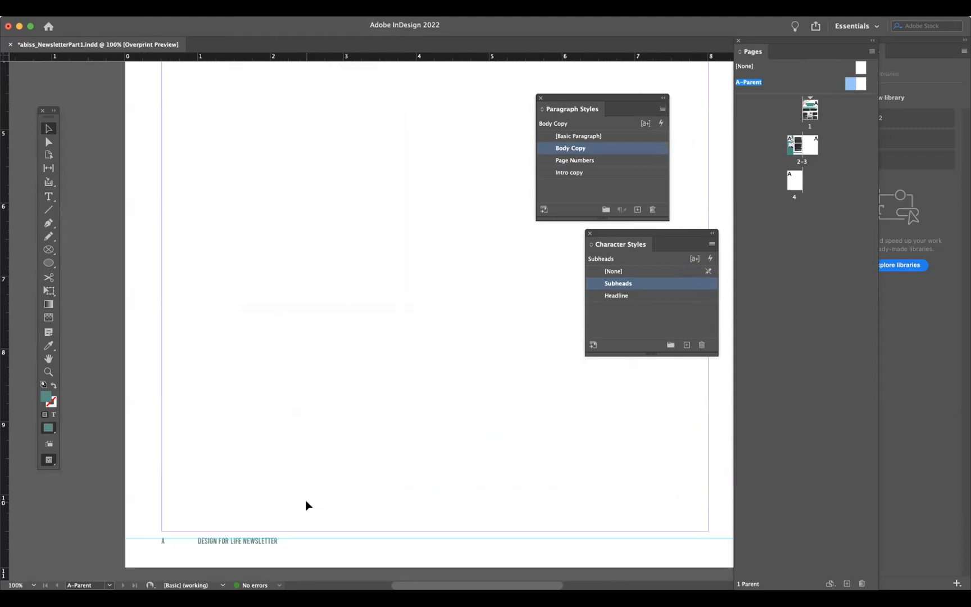
key(super+equal)
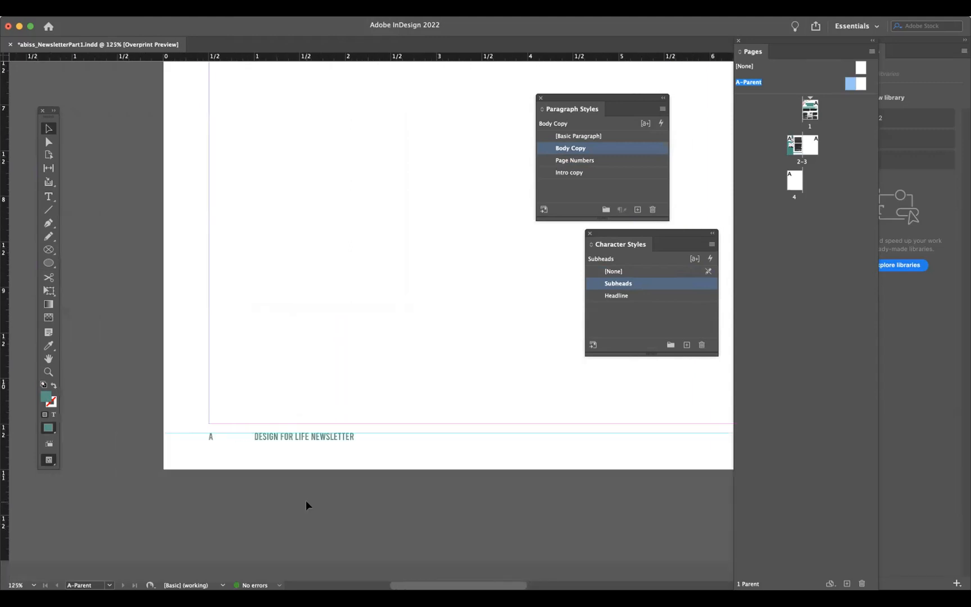
key(super+s)
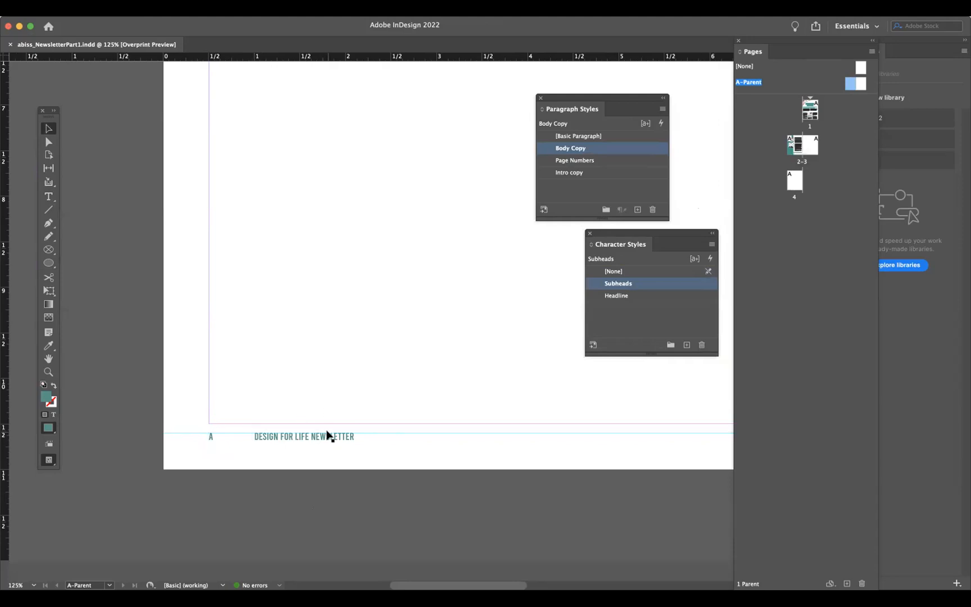
- On spread 2–3, shorten the grey and teal background blocks so their bottoms stop at the bottom margin above the footer
double_click(796, 145)
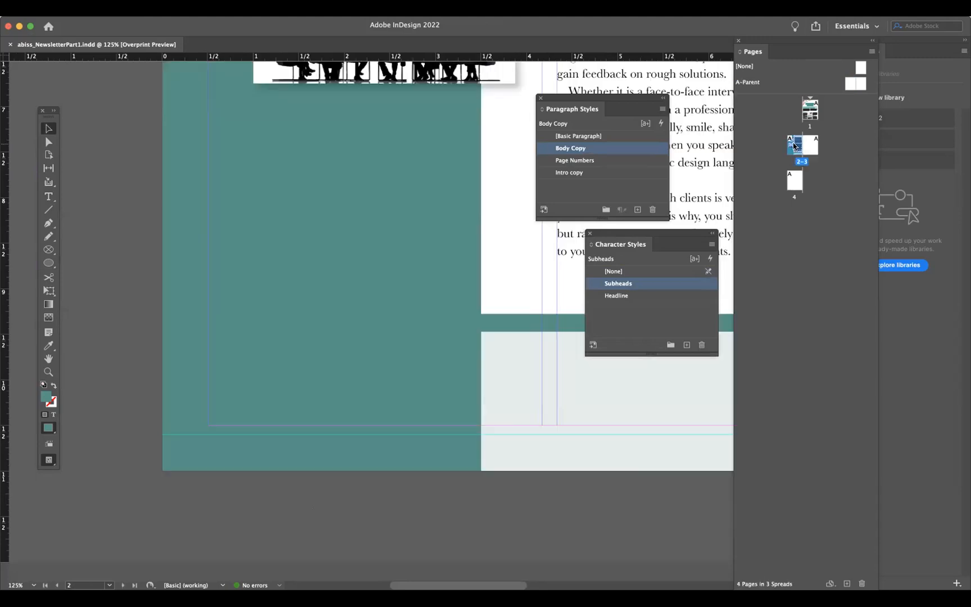
click(398, 411)
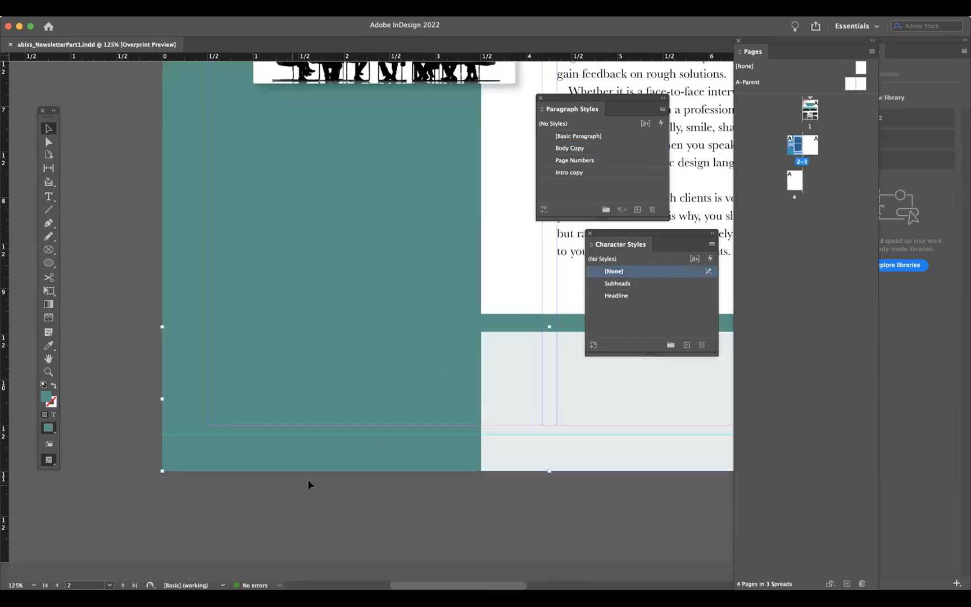
drag(549, 452, 548, 425)
click(410, 456)
drag(320, 436, 322, 425)
click(353, 500)
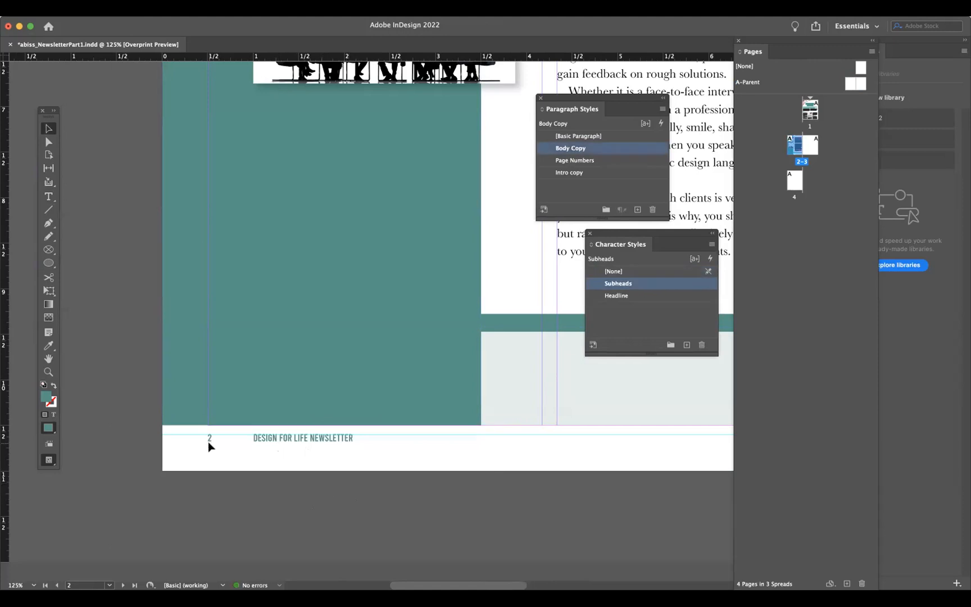
- Review the footer page numbers on pages 4 and 2–3, then return to the A-Parent spread
double_click(794, 180)
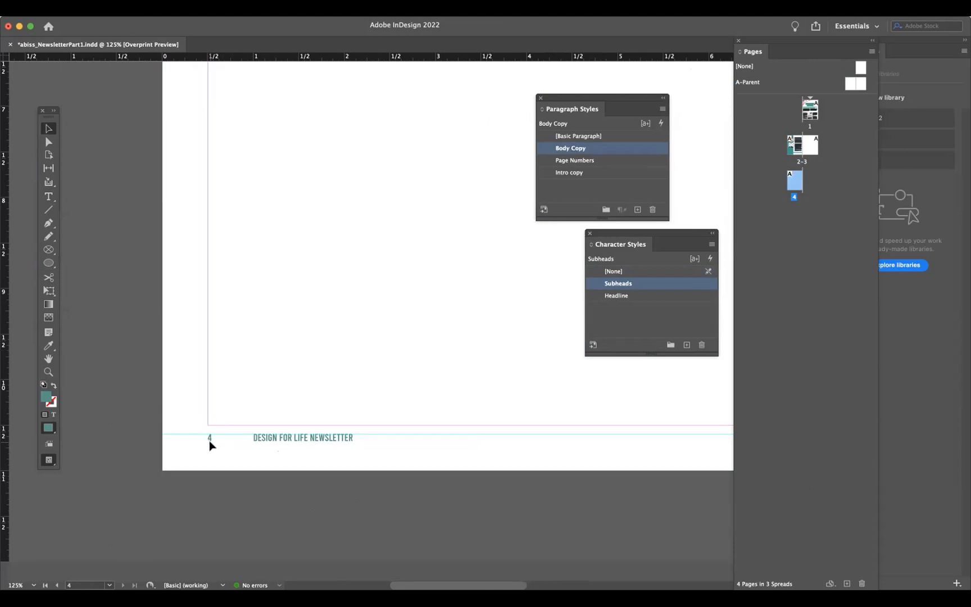
double_click(795, 142)
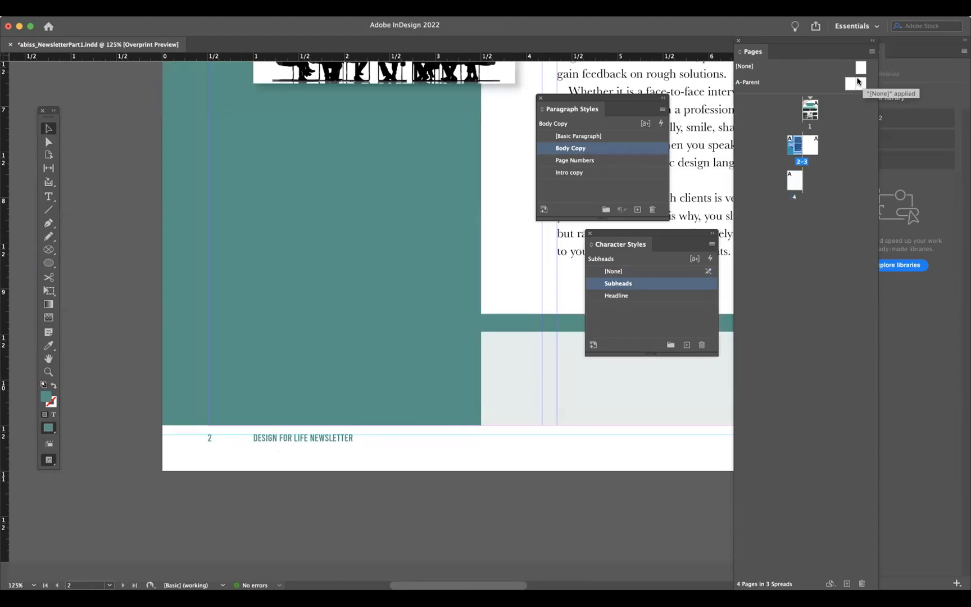
double_click(859, 82)
scroll(354, 435, left, 10)
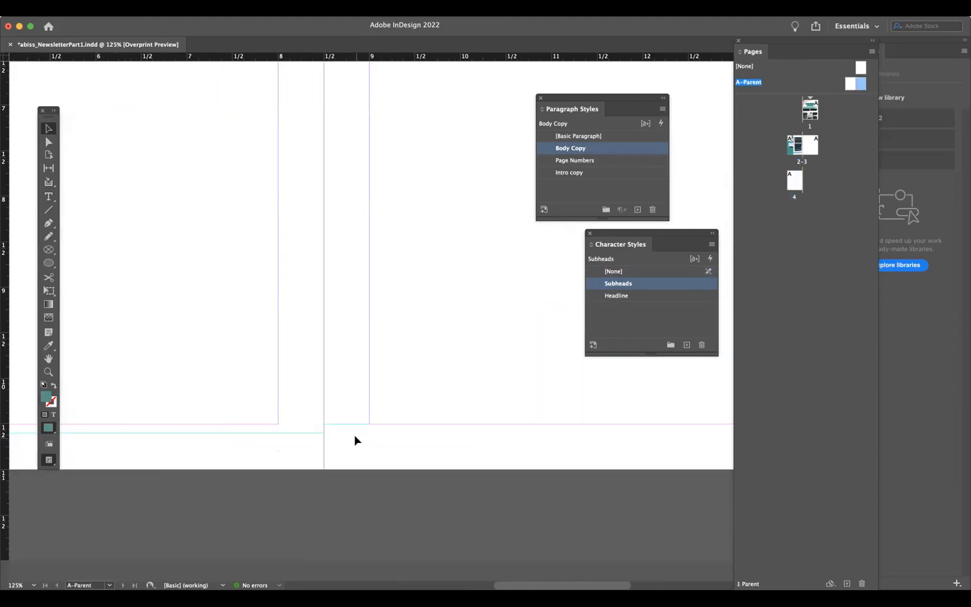
scroll(354, 440, left, 8)
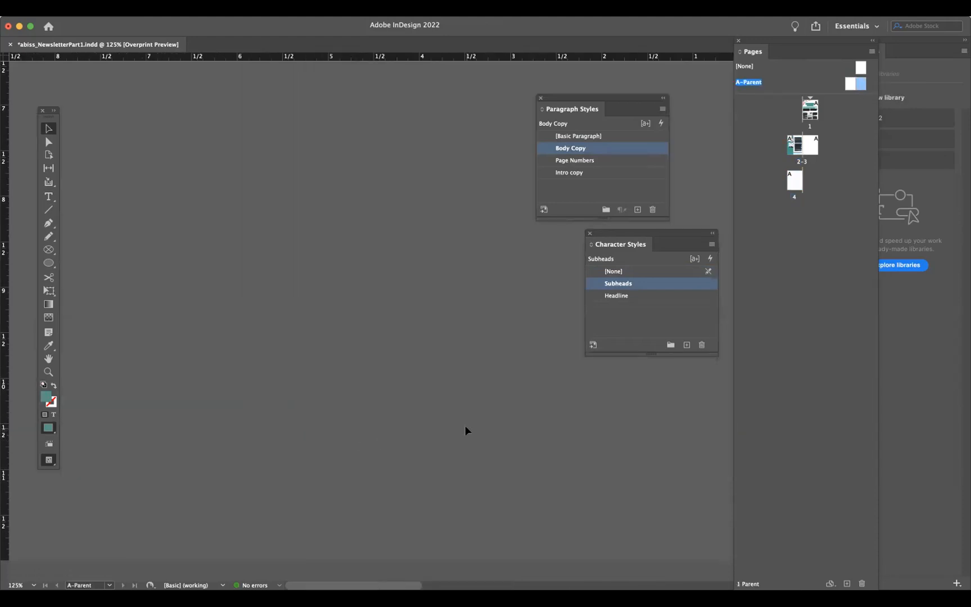
scroll(465, 428, right, 15)
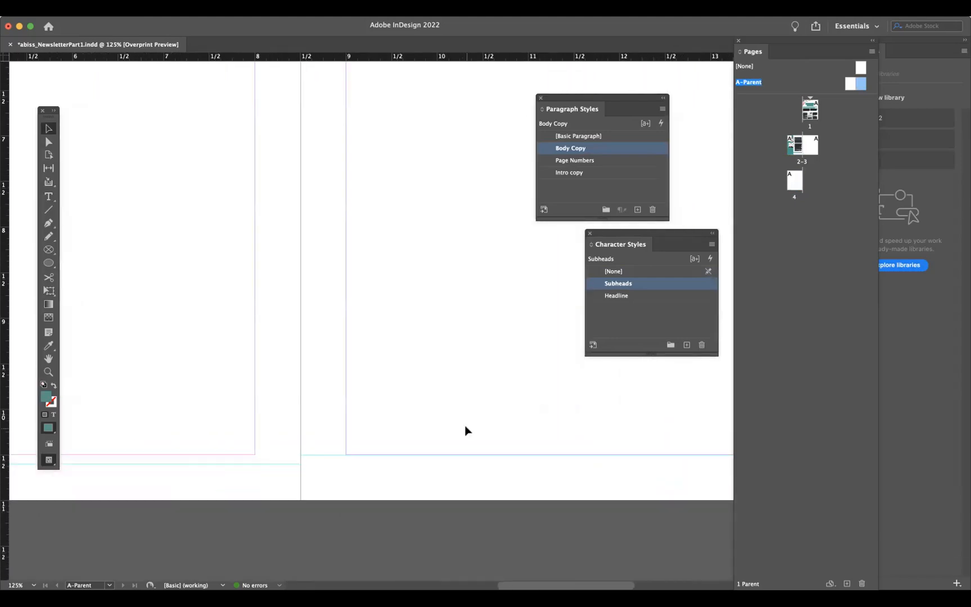
scroll(465, 430, down, 2)
scroll(465, 430, left, 8)
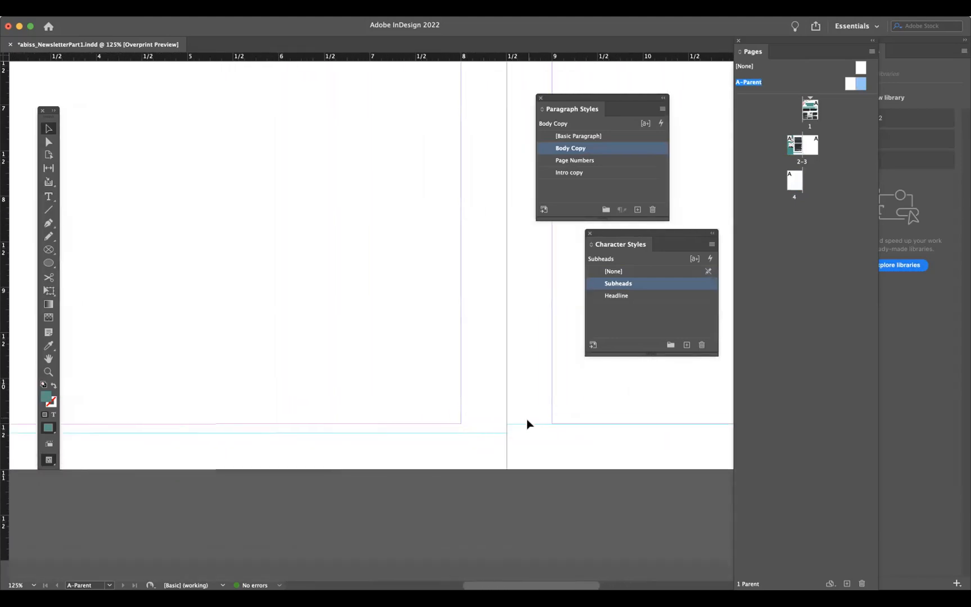
- Drag the right page's footer guide down to about 10.6 in
drag(526, 421, 526, 431)
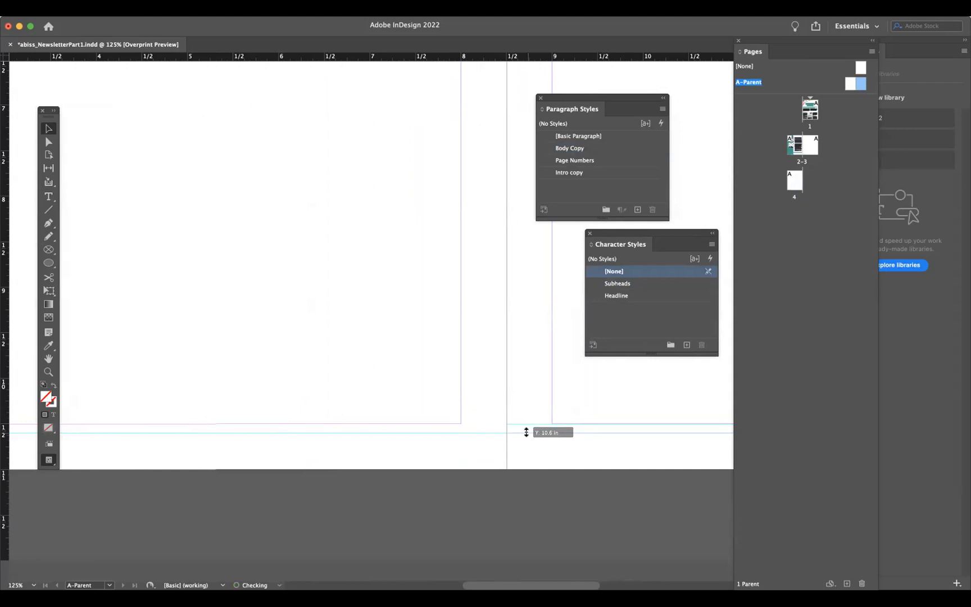
click(461, 481)
scroll(461, 480, left, 10)
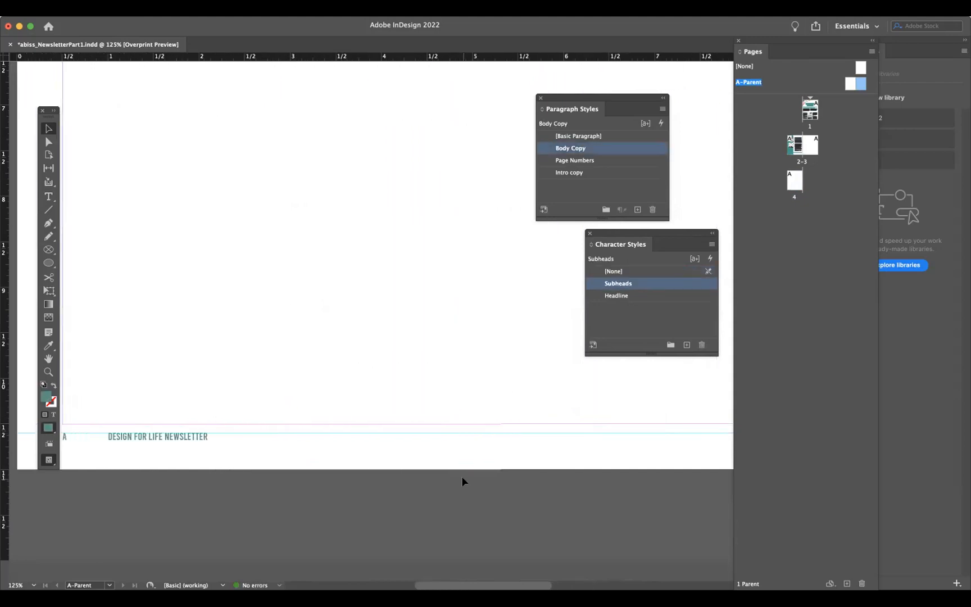
- Move the right page's footer text frame down onto the footer line
scroll(461, 481, left, 2)
click(207, 437)
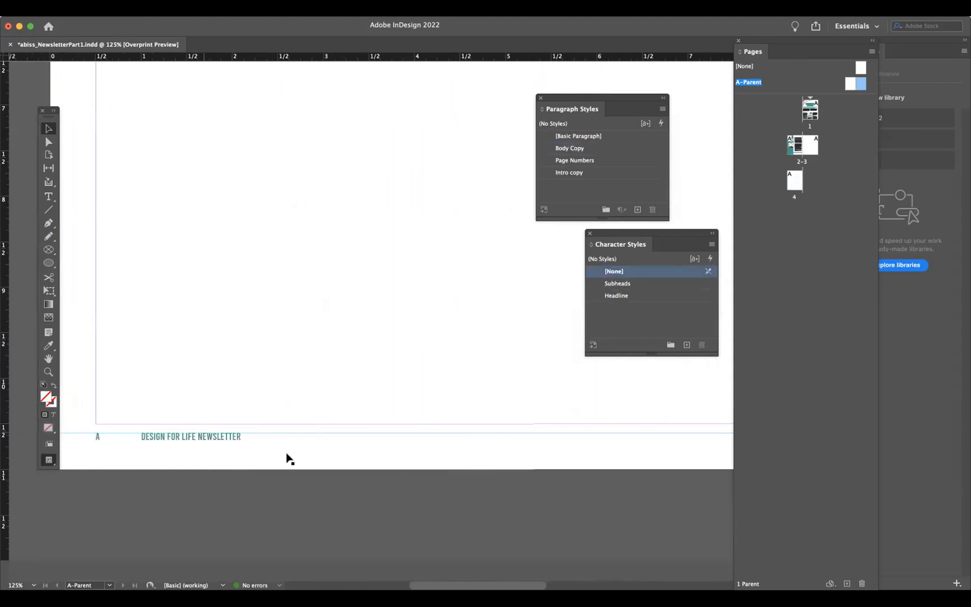
click(230, 450)
scroll(489, 466, right, 10)
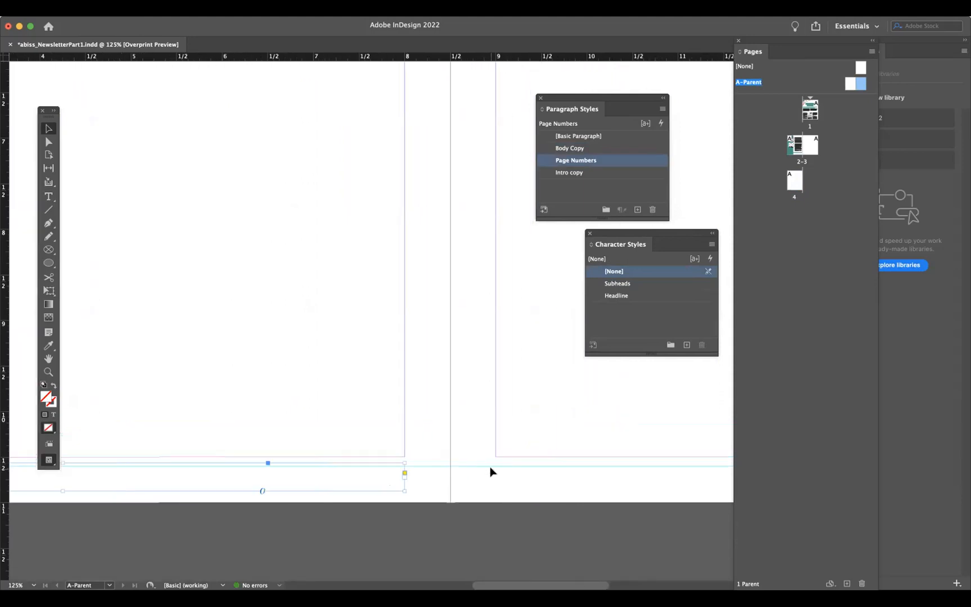
scroll(489, 466, right, 20)
scroll(490, 466, left, 7)
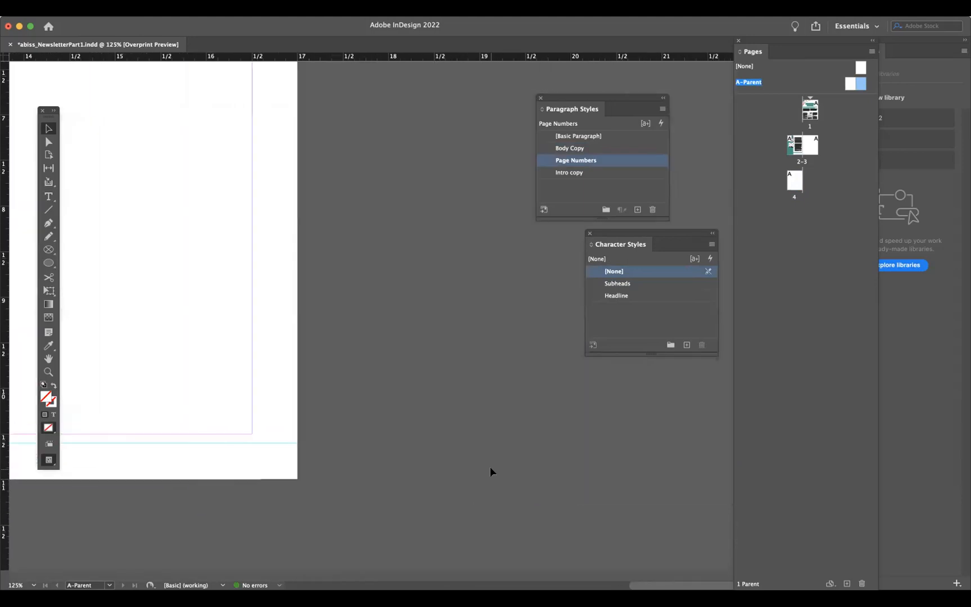
scroll(489, 471, left, 10)
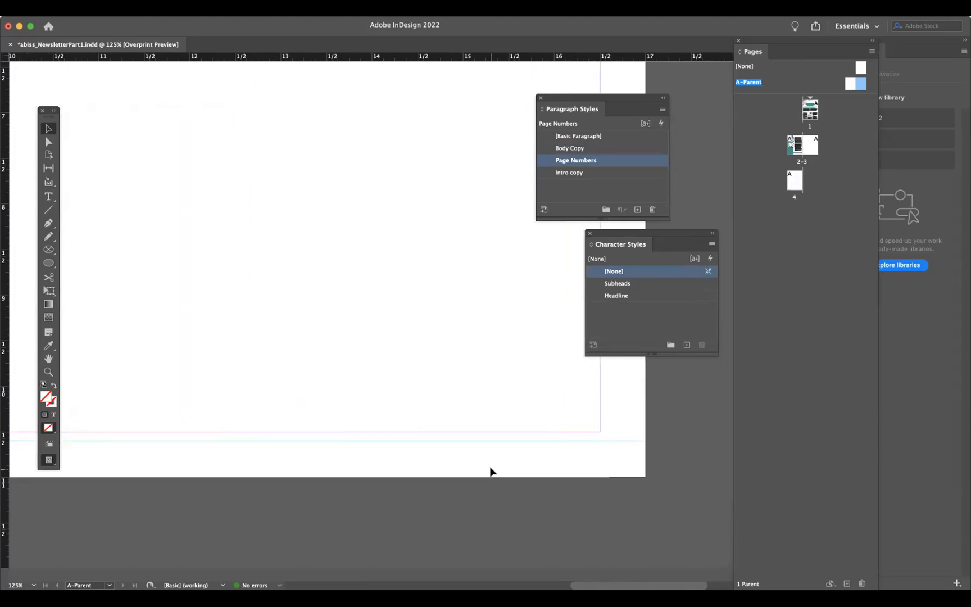
scroll(490, 471, left, 2)
key(super+minus)
scroll(442, 481, left, 4)
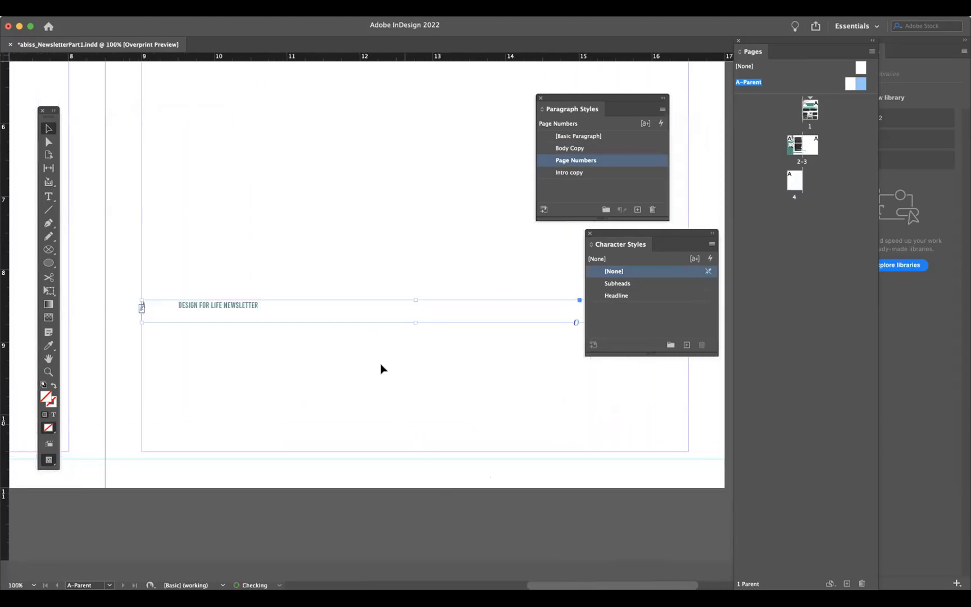
drag(355, 323, 355, 478)
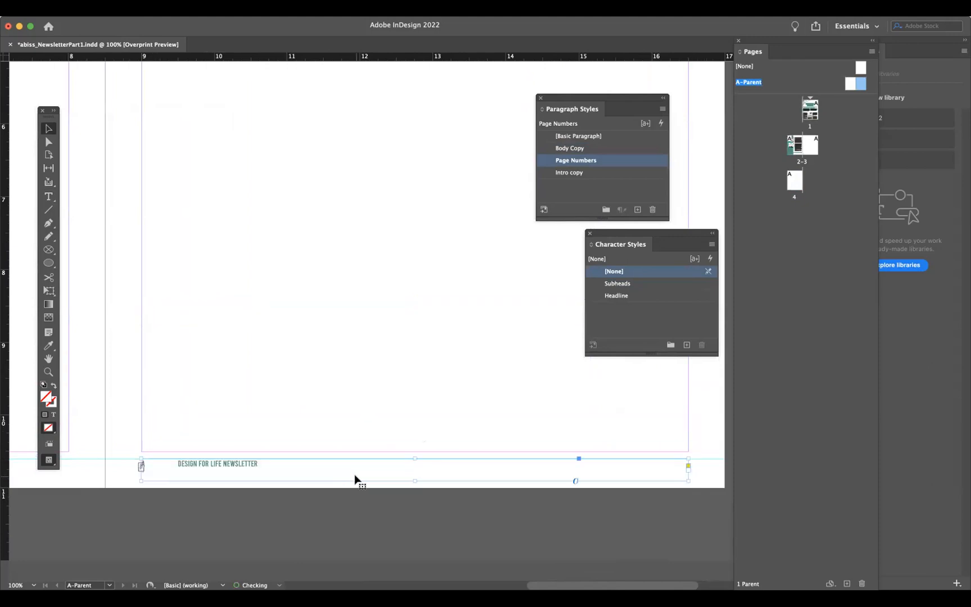
- Delete the page number marker, tab and all remaining text from the right page's footer frame
click(48, 196)
click(140, 464)
key(BackSpace)
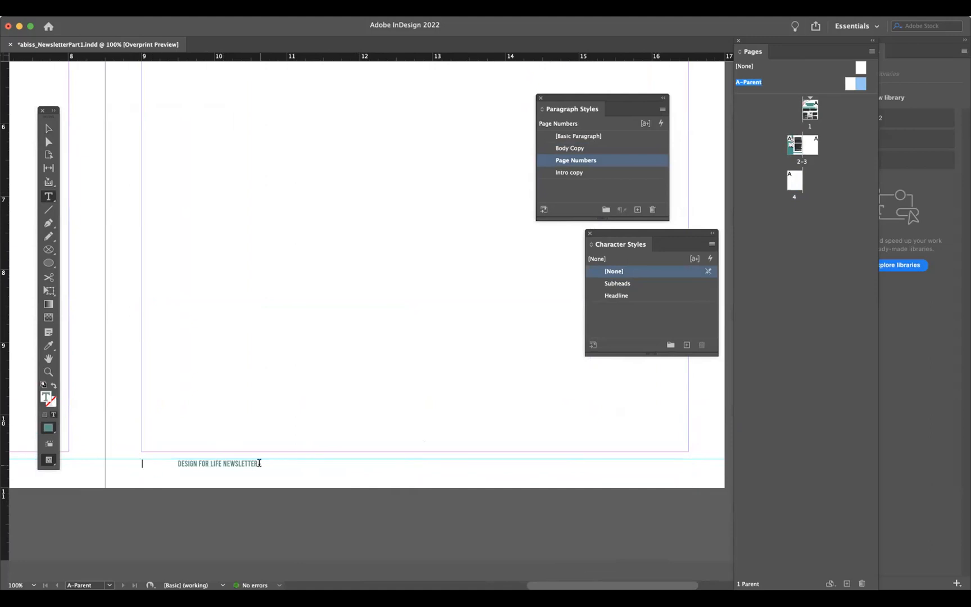
mouse_move(178, 461)
mouse_down()
mouse_move(116, 463)
mouse_move(179, 463)
mouse_up()
click(175, 460)
key(BackSpace)
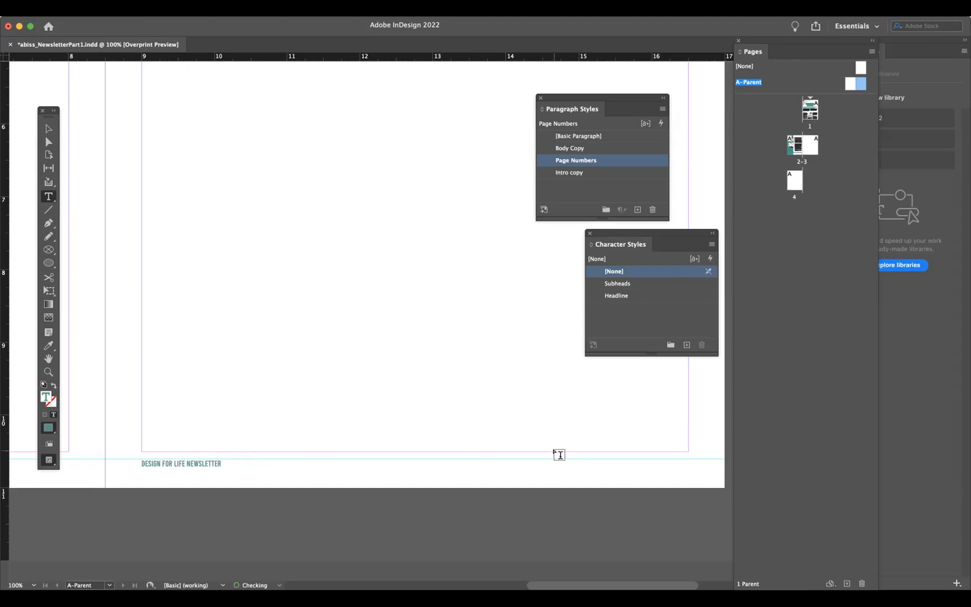
key(Tab)
key(super+a)
key(BackSpace)
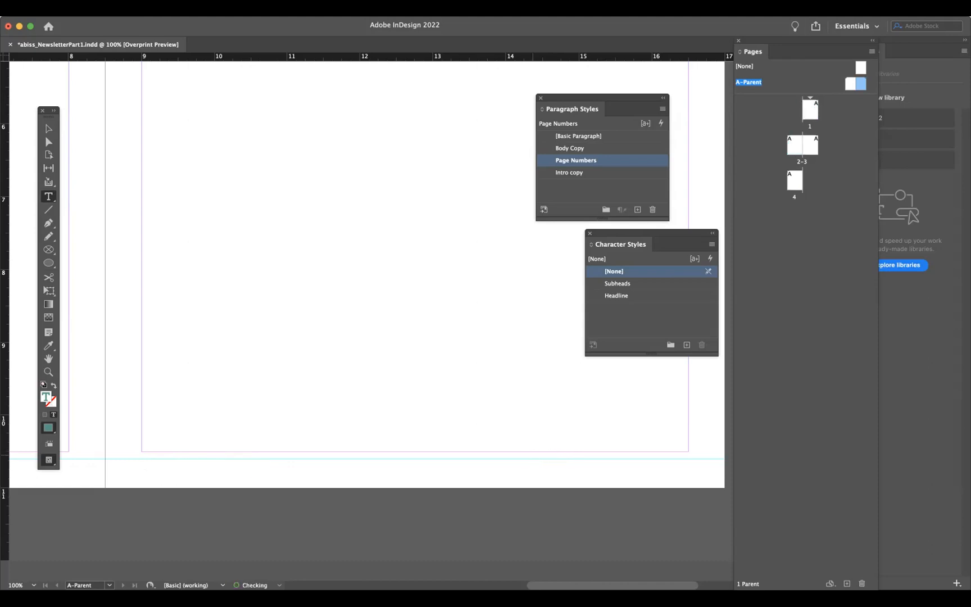
- Open the Paragraph panel and reposition it beside the page
click(274, 10)
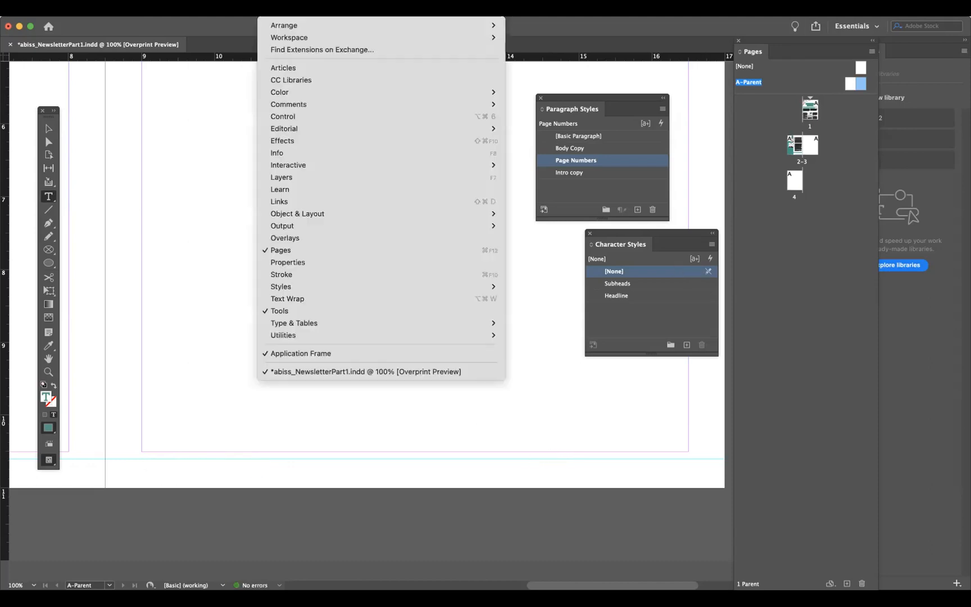
mouse_move(306, 225)
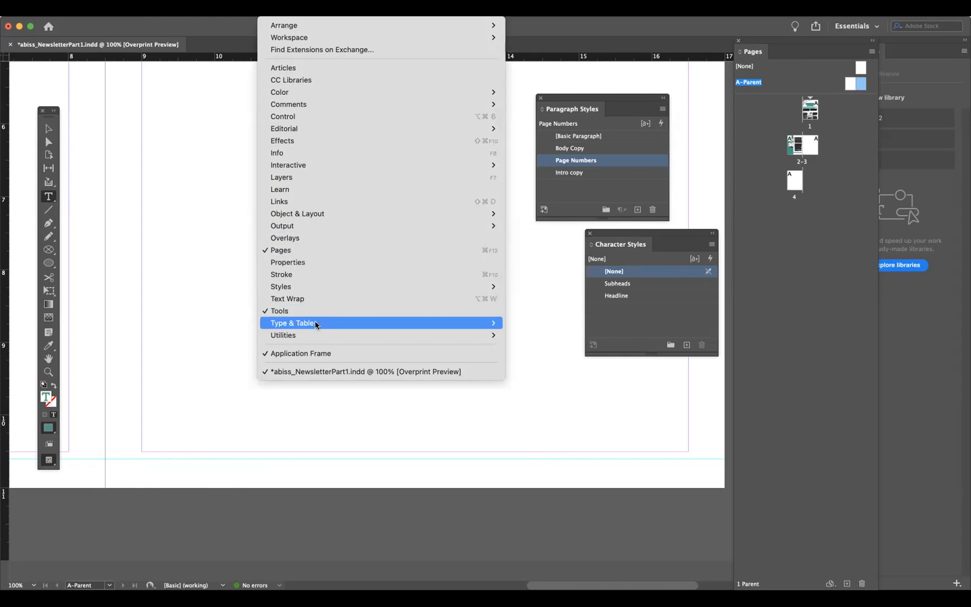
mouse_move(492, 325)
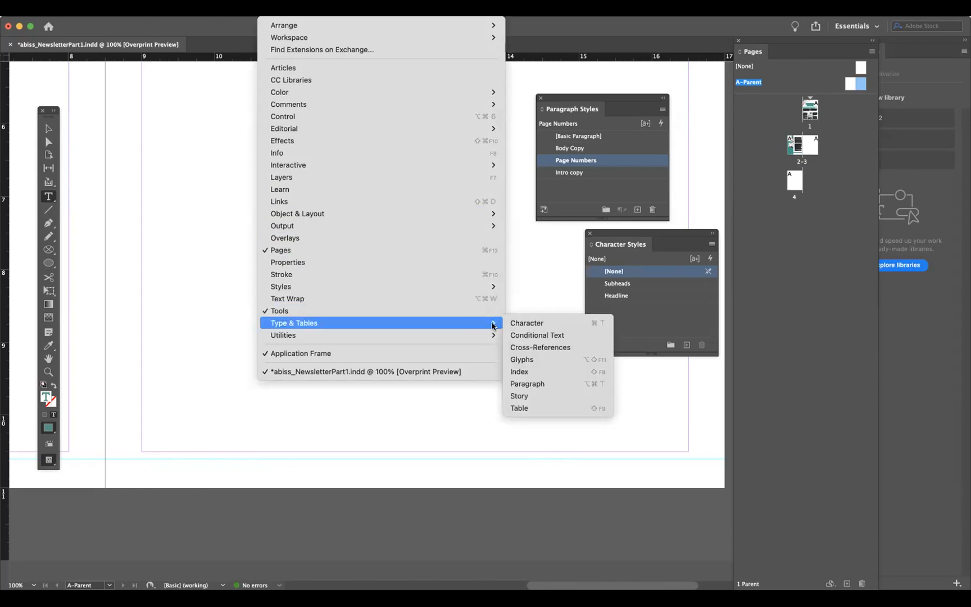
click(537, 383)
drag(860, 351, 754, 371)
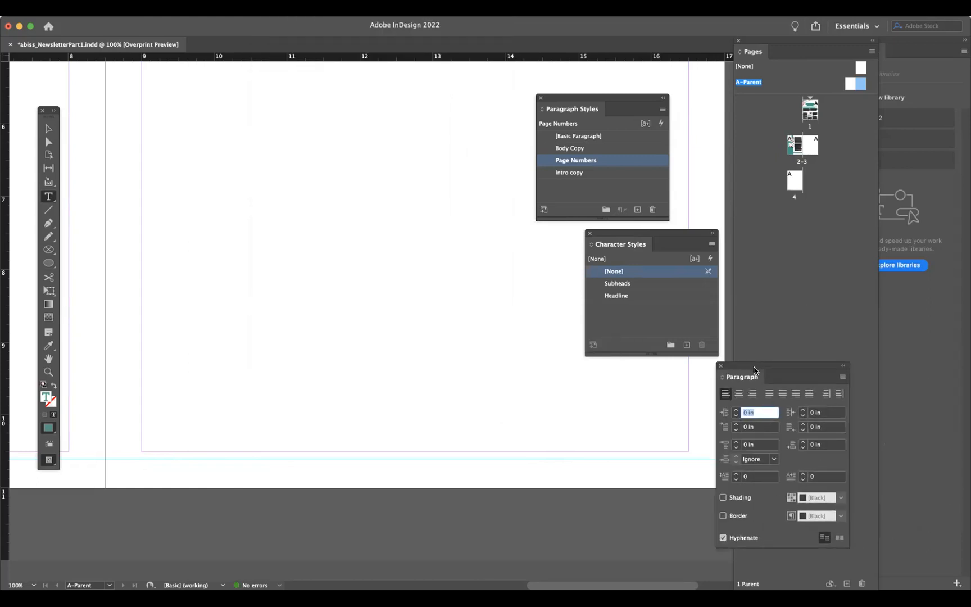
- Right-align the page number marker in the right page's footer frame
click(751, 393)
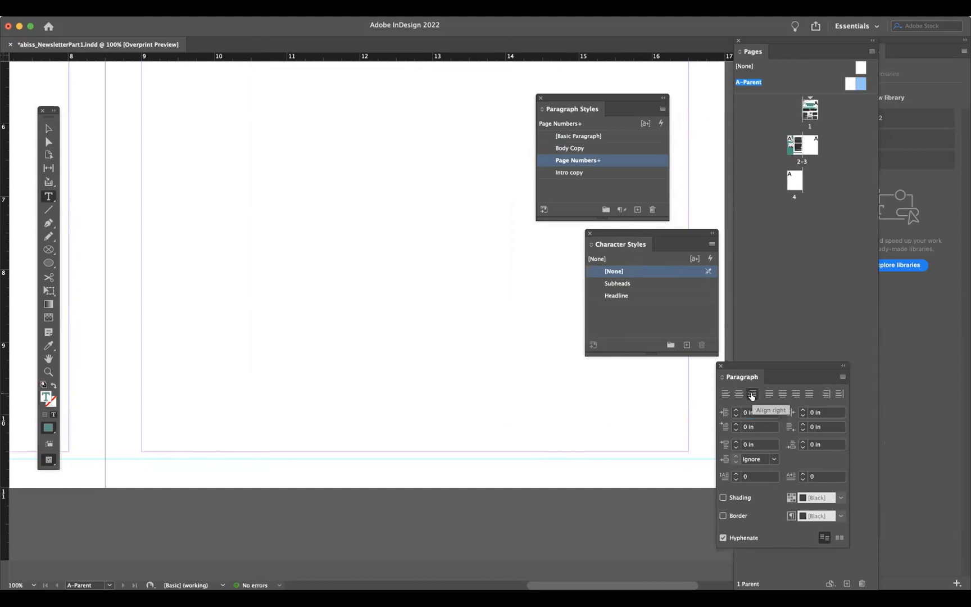
key(super+z)
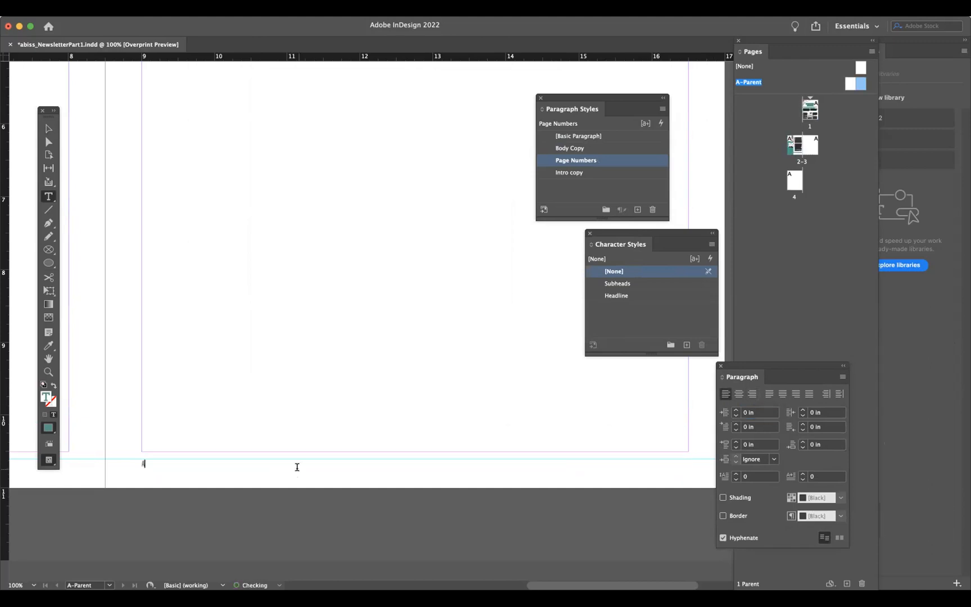
drag(125, 467, 147, 468)
click(751, 394)
click(686, 461)
scroll(416, 459, left, 20)
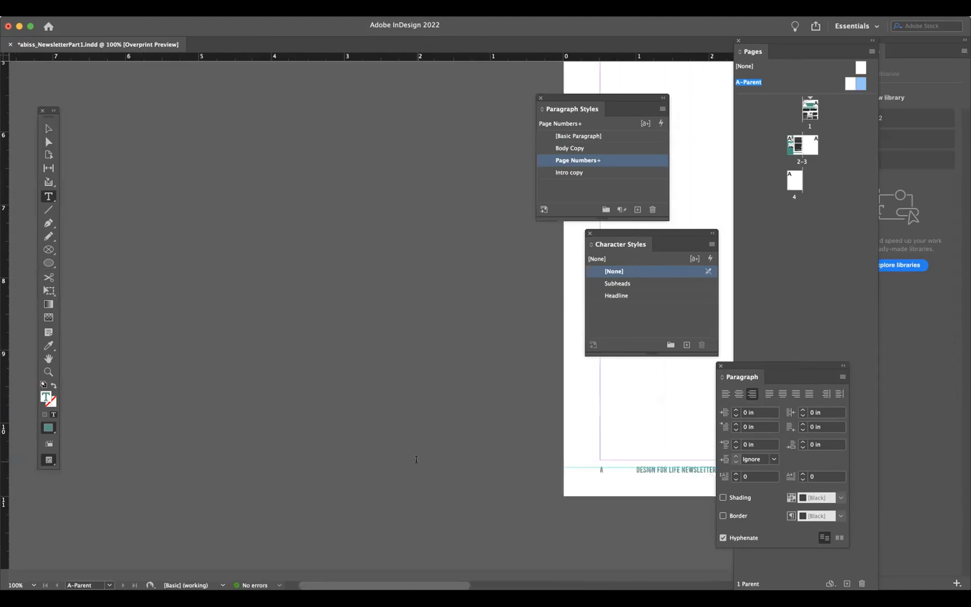
- Copy the DESIGN FOR LIFE NEWSLETTER title from the left page's footer and paste it before the right page's page number
scroll(417, 459, right, 6)
scroll(416, 459, up, 1)
triple_click(509, 493)
click(467, 492)
drag(524, 488, 559, 489)
scroll(560, 490, right, 20)
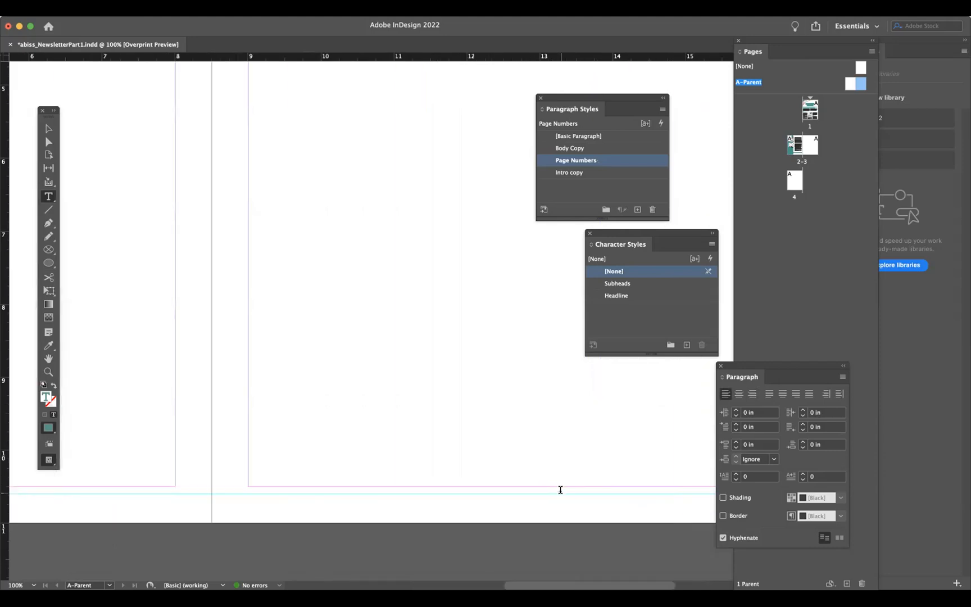
scroll(560, 490, right, 15)
scroll(560, 490, down, 1)
scroll(560, 490, left, 4)
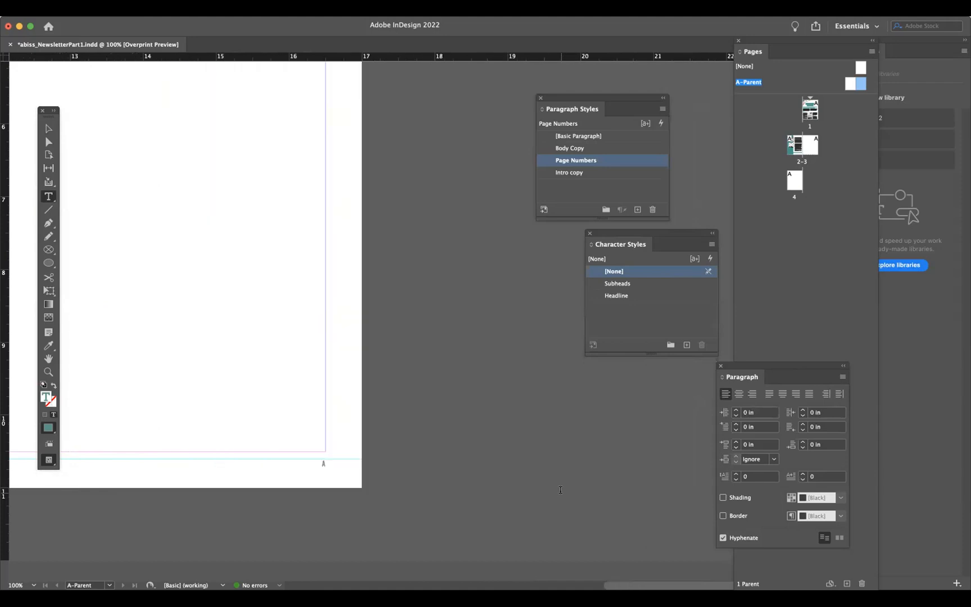
scroll(560, 490, left, 2)
key(super+shift+r)
click(360, 462)
key(super+v)
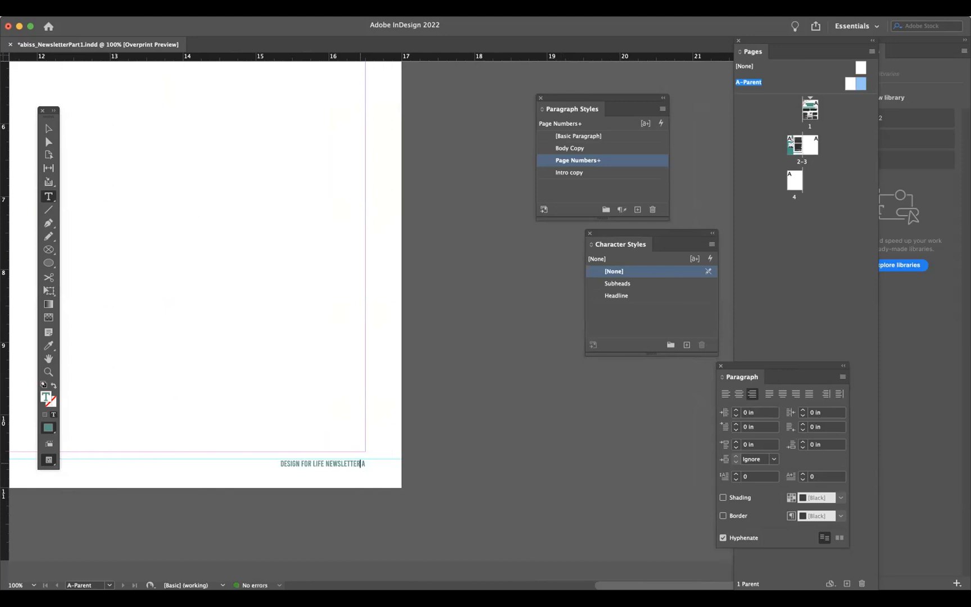
- Edit the right page's footer so the newsletter title sits at the left and the page number at the right
key(BackSpace)
key(shift+Home)
key(BackSpace)
key(ctrl+z)
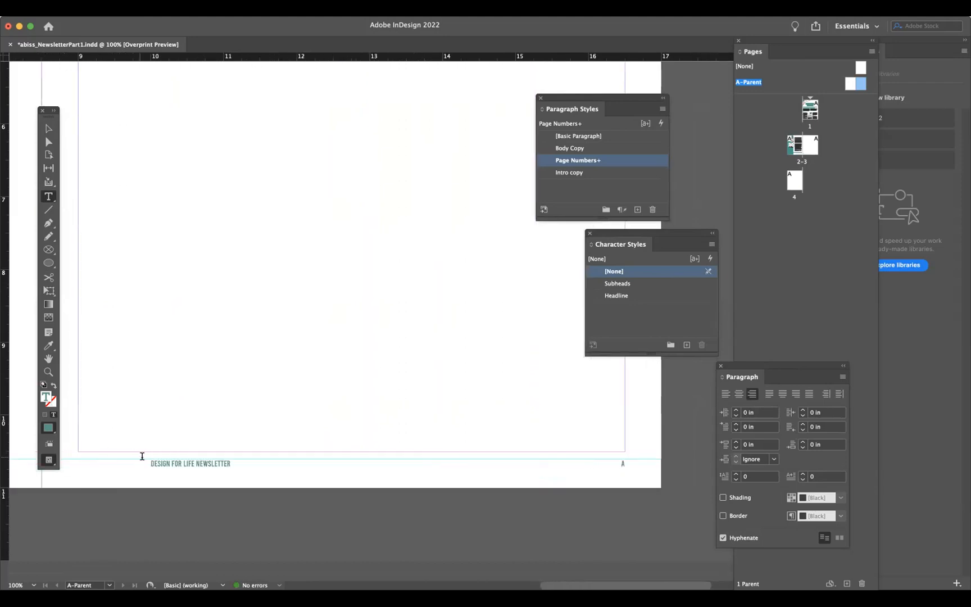
triple_click(151, 462)
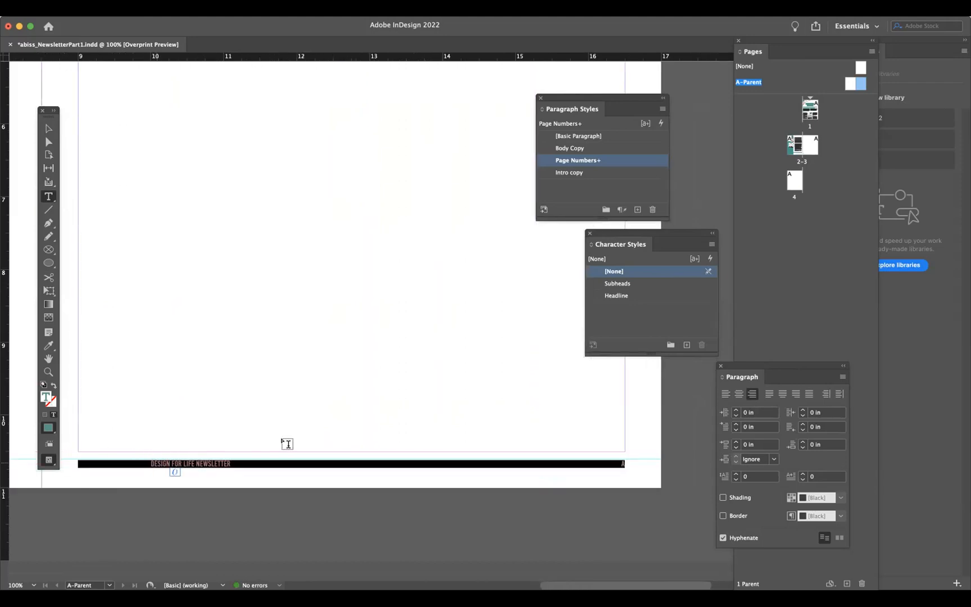
click(253, 459)
key(Delete)
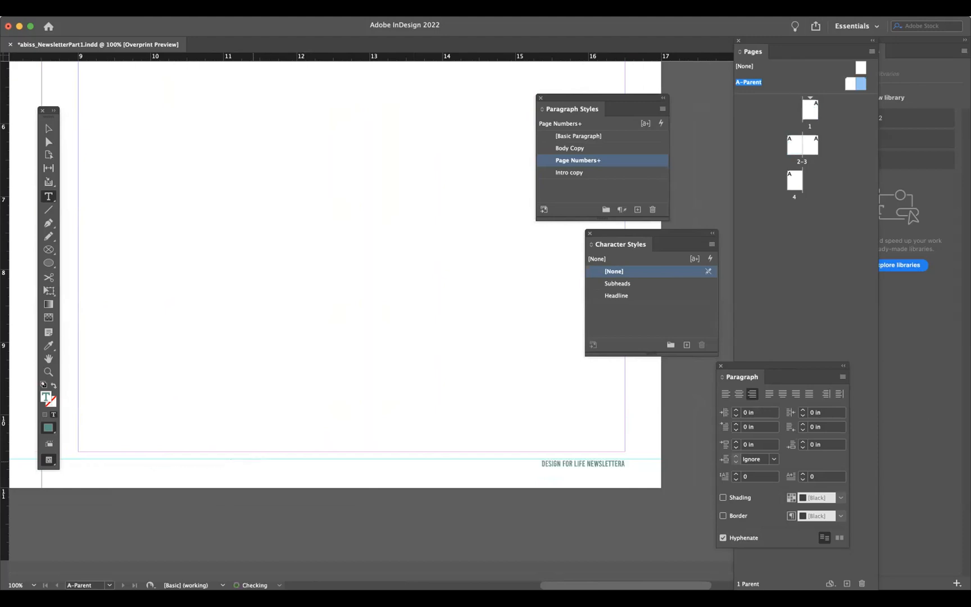
key(super+z)
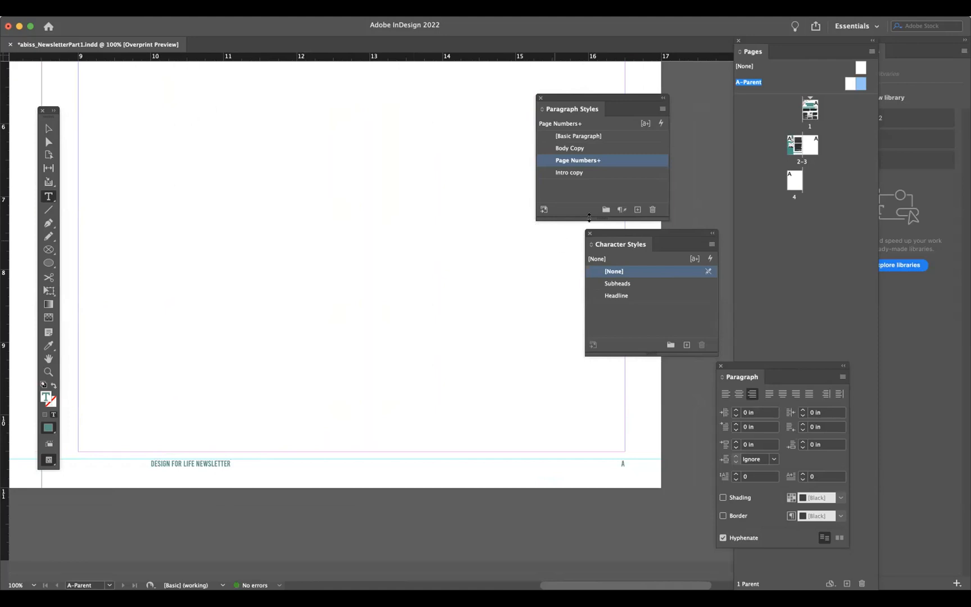
click(747, 105)
drag(632, 97, 786, 106)
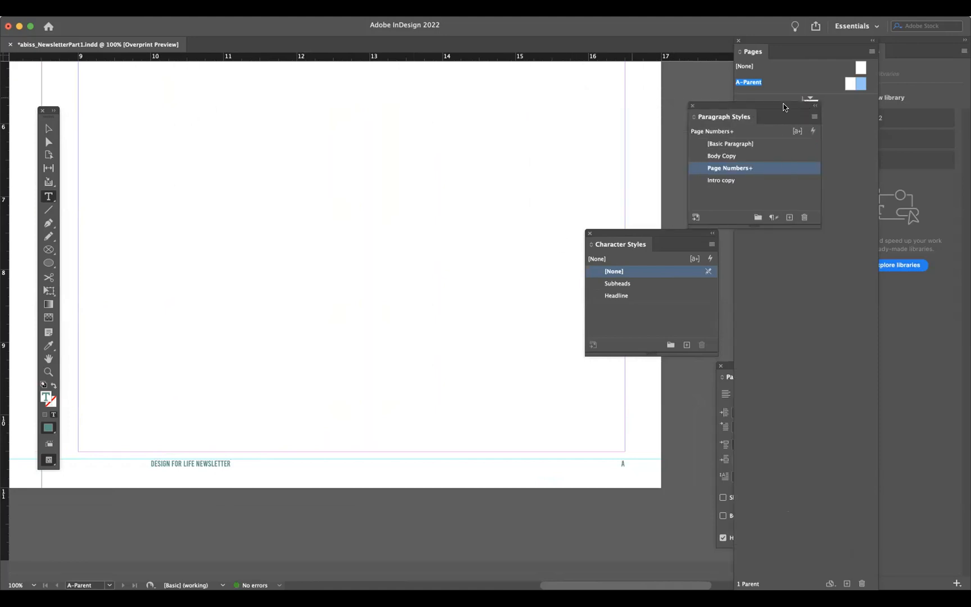
drag(647, 236, 753, 235)
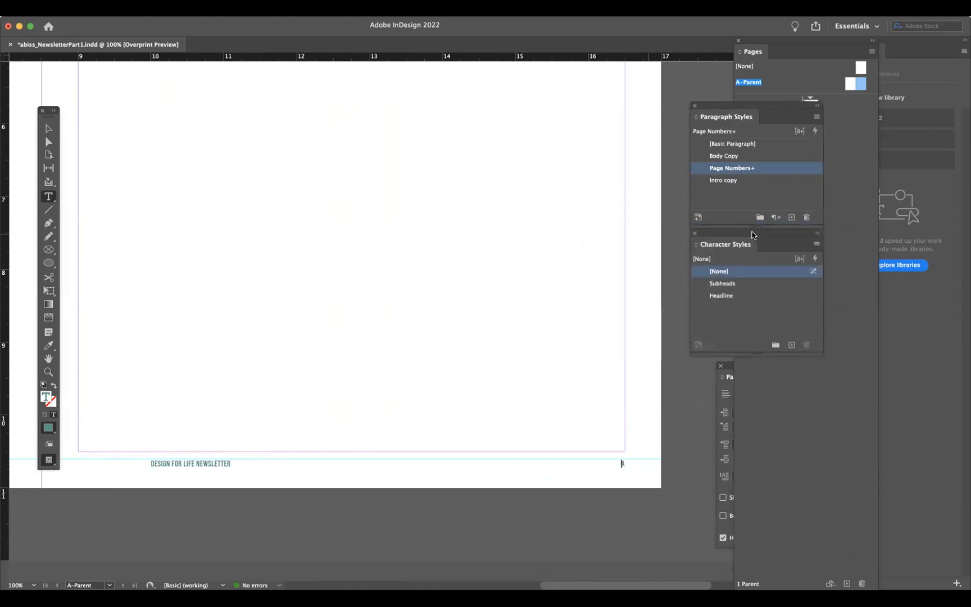
scroll(498, 246, left, 20)
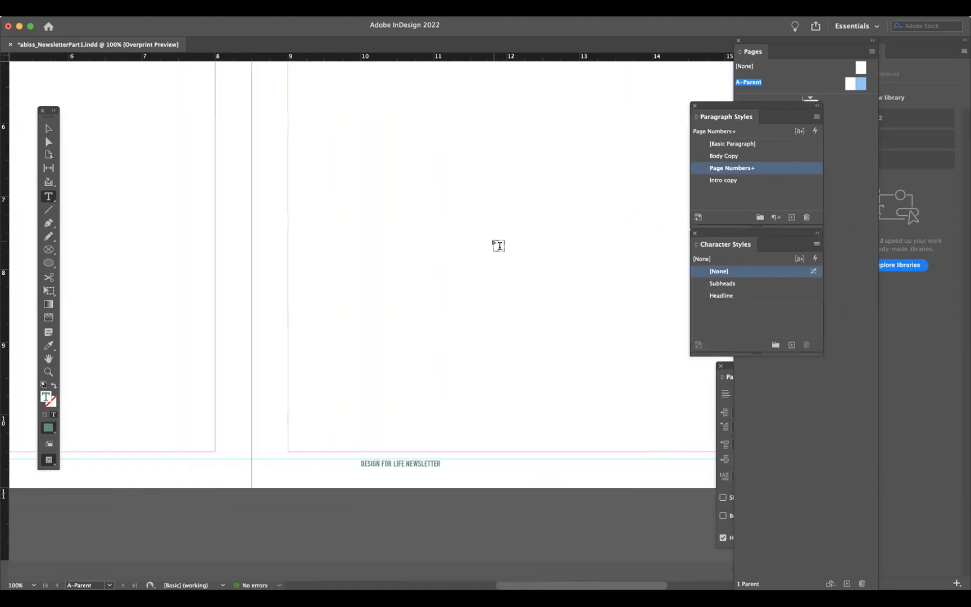
scroll(498, 246, right, 15)
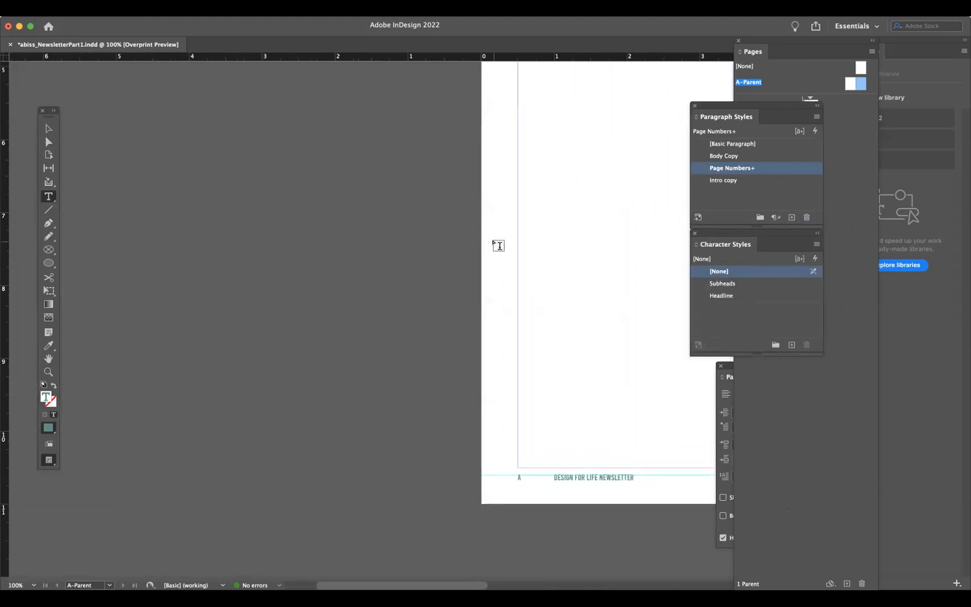
scroll(498, 245, right, 20)
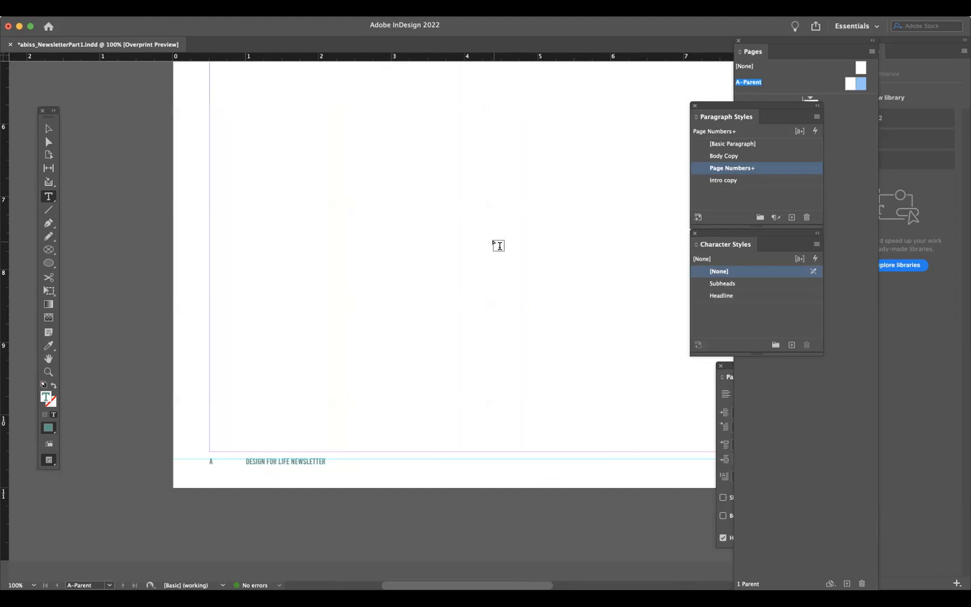
scroll(497, 245, right, 15)
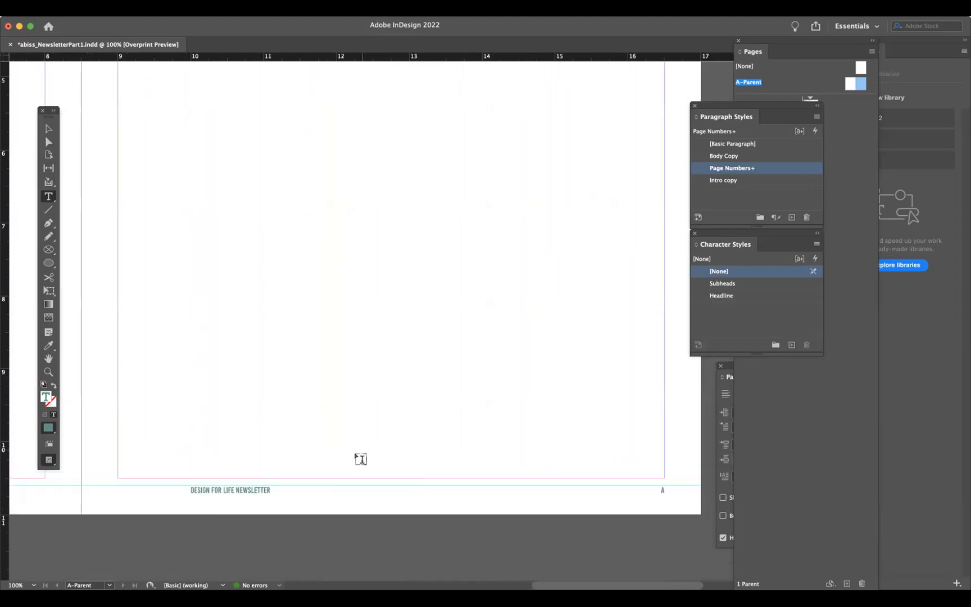
- Select the right page's footer text and left-align it, clearing the Page Numbers style override
double_click(243, 489)
triple_click(244, 488)
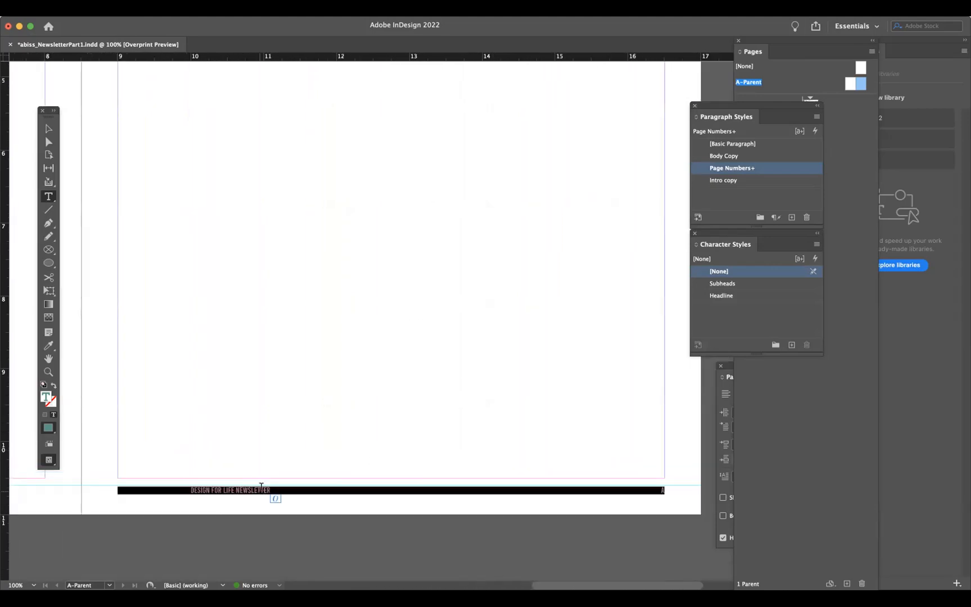
drag(715, 111, 558, 114)
drag(723, 232, 563, 249)
drag(726, 376, 387, 190)
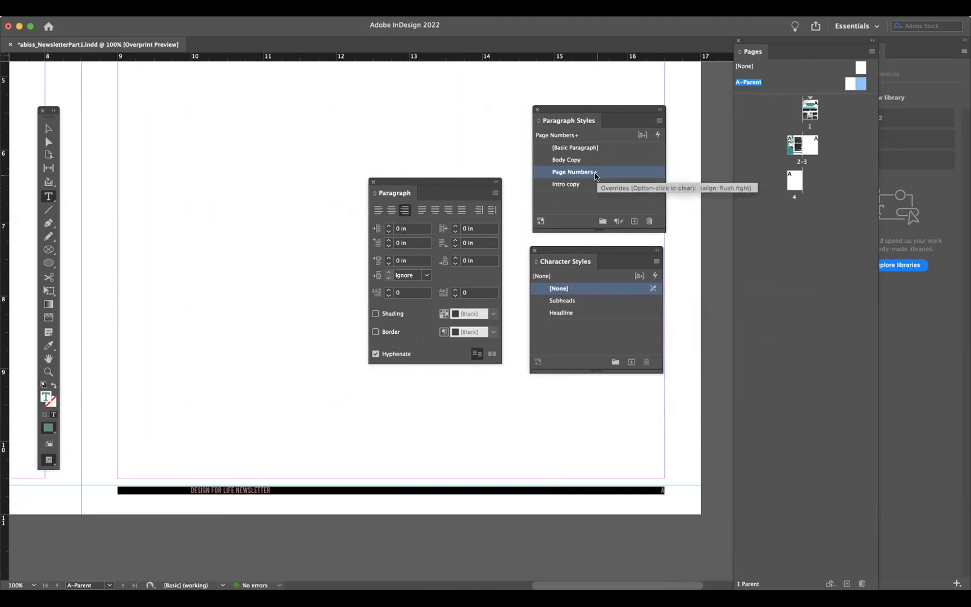
click(376, 210)
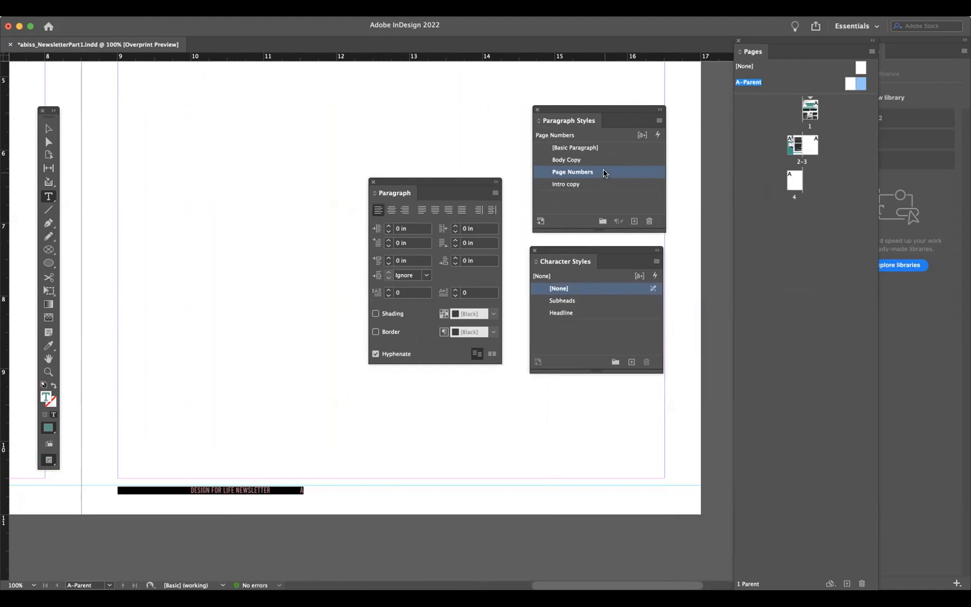
- Open the Page Numbers paragraph style's options for editing
double_click(634, 175)
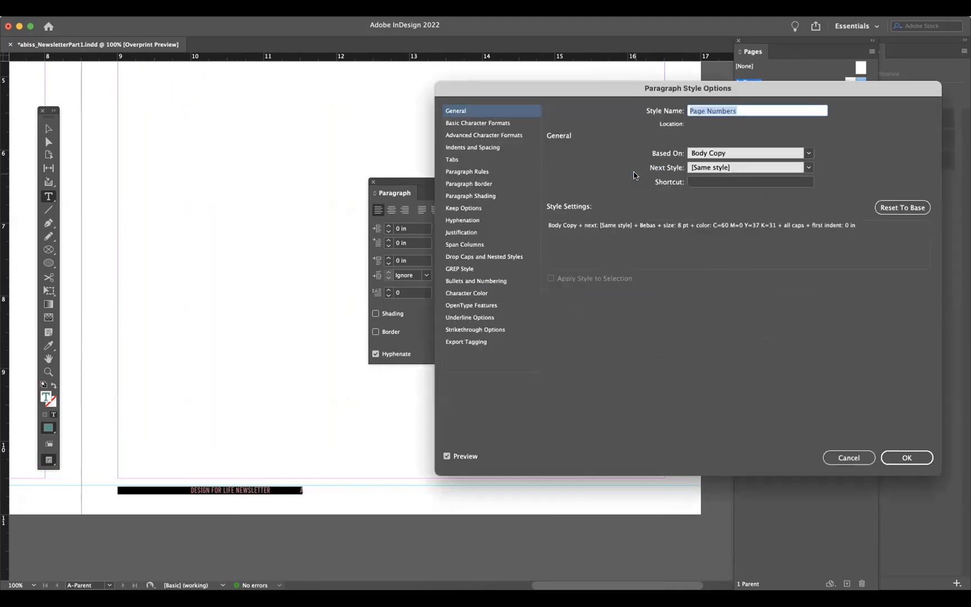
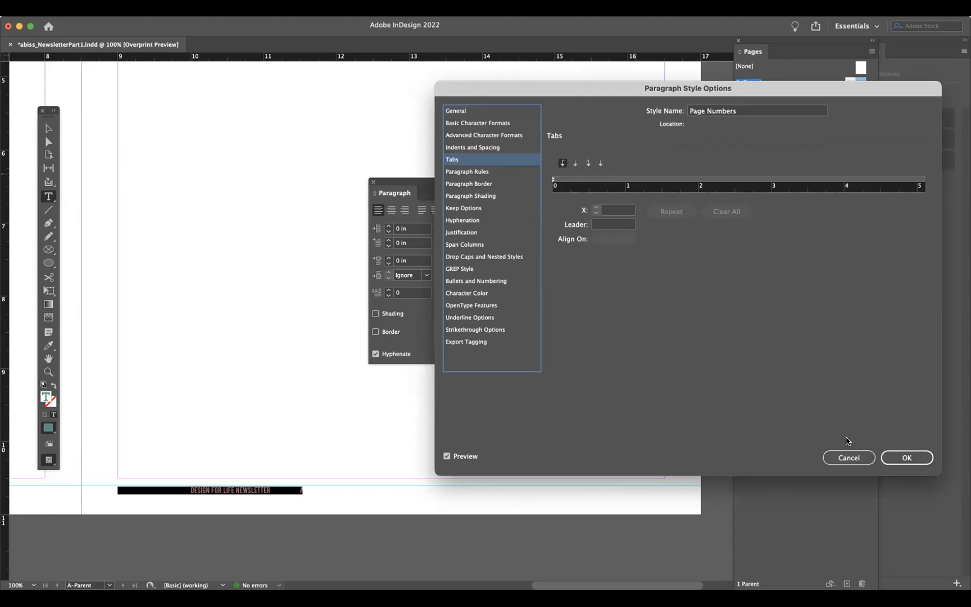
- Rename the Page Numbers paragraph style, used by the left page's footer, to Left Page Numbers
click(847, 458)
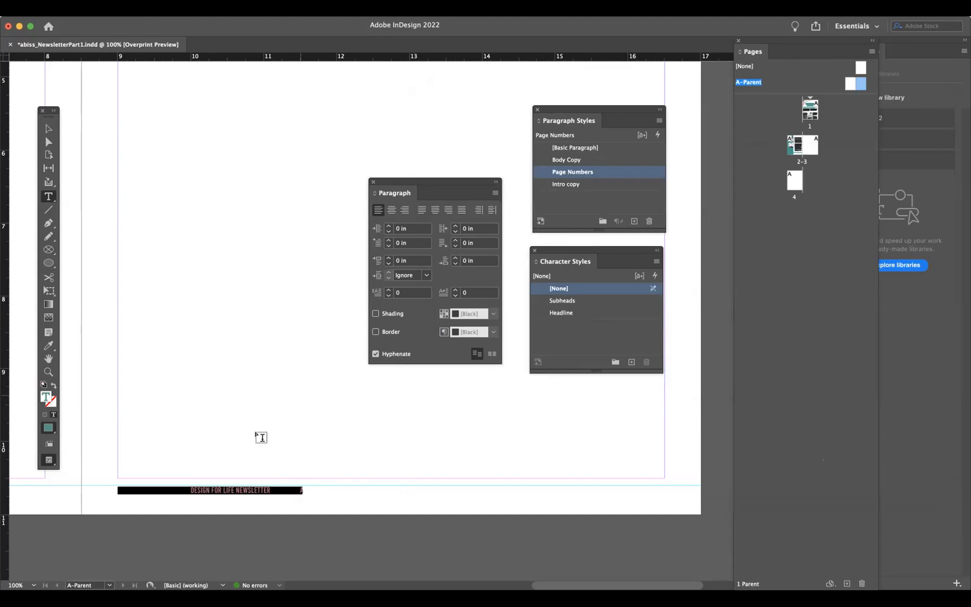
scroll(260, 437, left, 15)
scroll(260, 437, left, 5)
scroll(260, 437, right, 15)
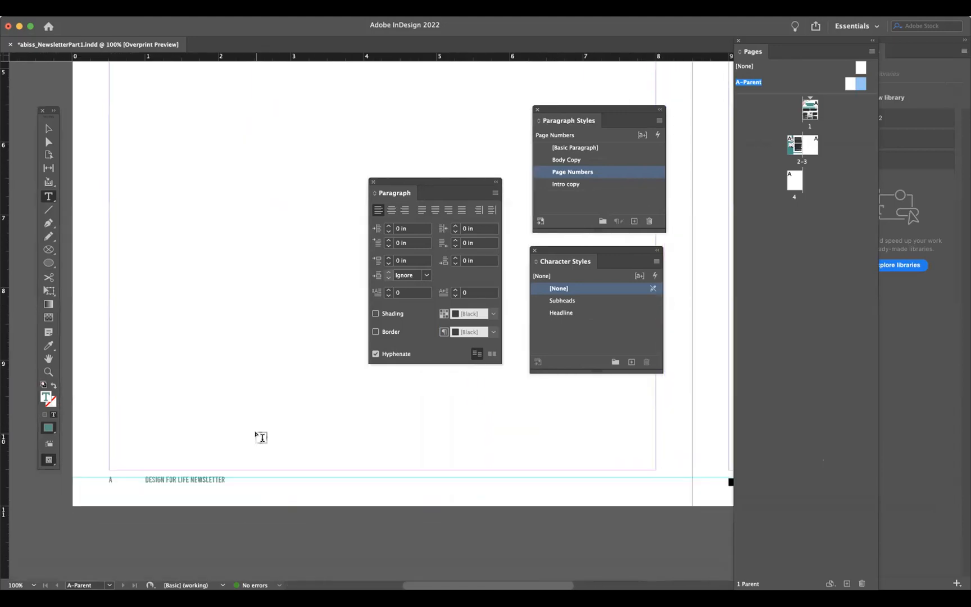
triple_click(193, 480)
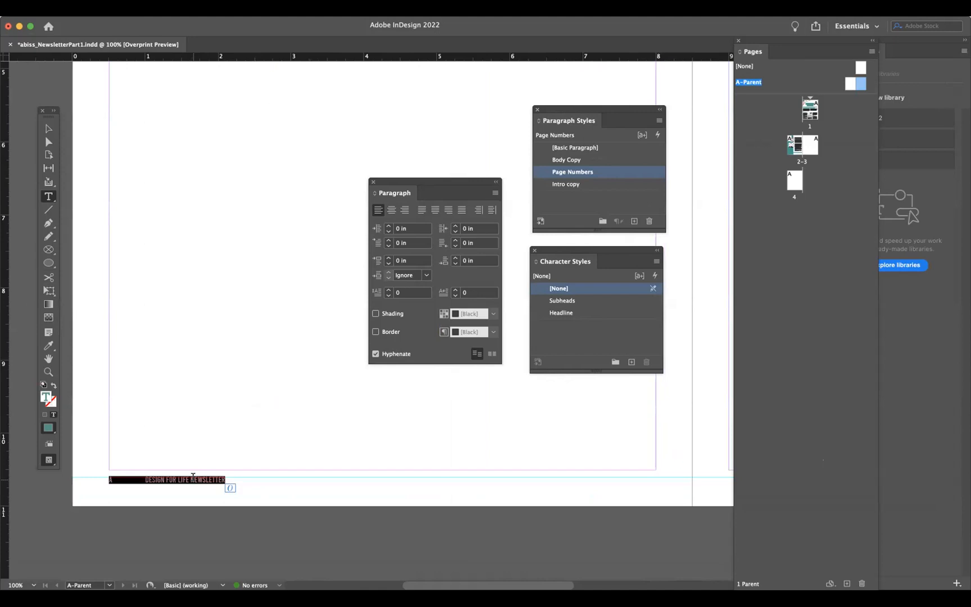
double_click(582, 172)
click(688, 111)
text(Left Page Numbers)
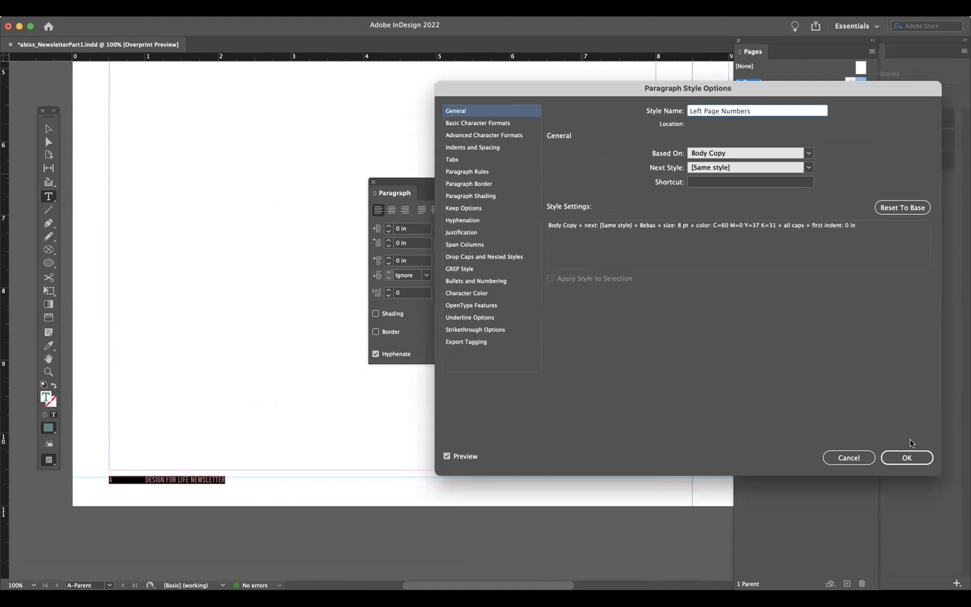
click(906, 458)
- Create a new paragraph style from the right page's footer text and name it Right Page Numbers
scroll(637, 485, right, 15)
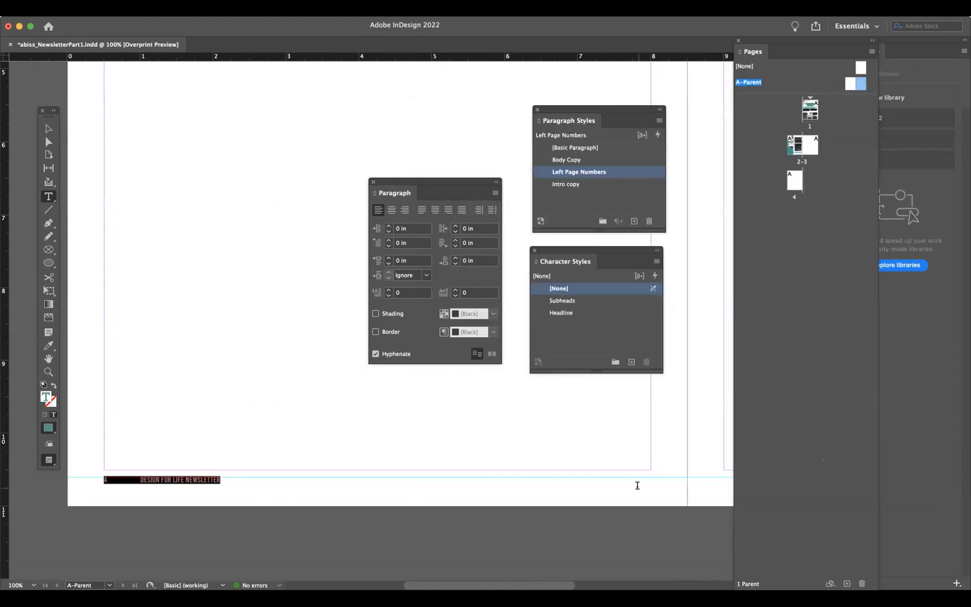
scroll(500, 492, left, 5)
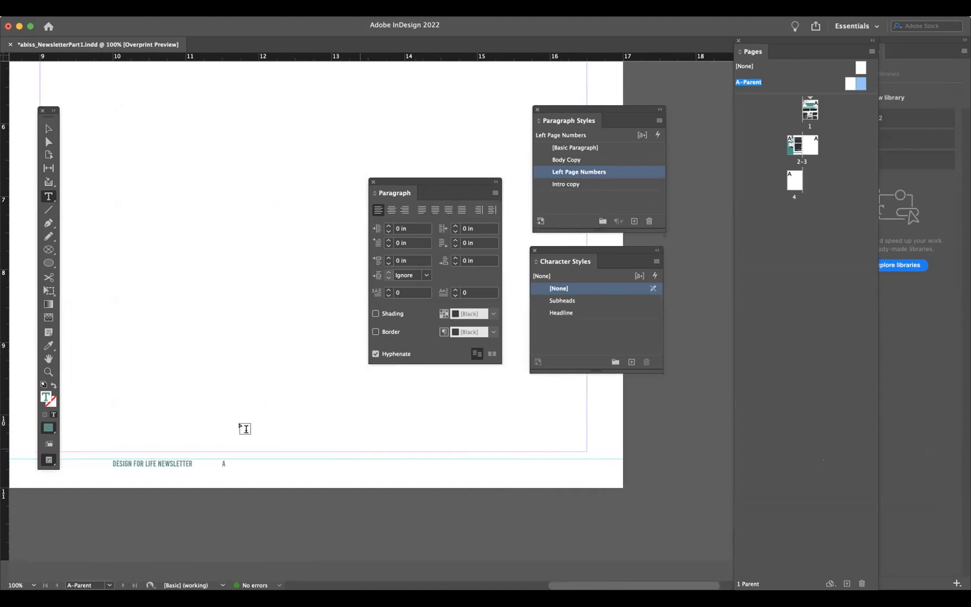
triple_click(180, 461)
click(634, 221)
double_click(585, 183)
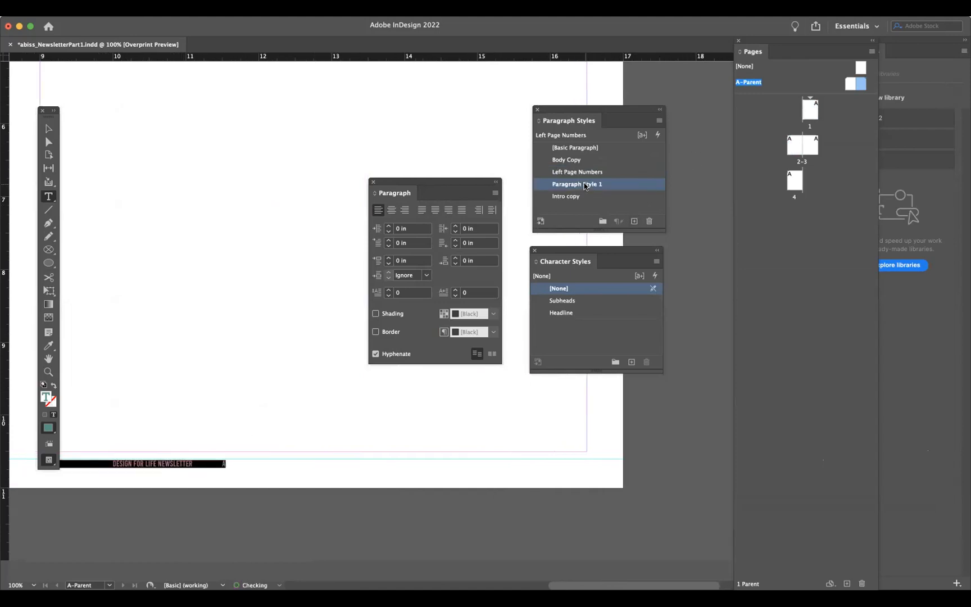
text(Righ)
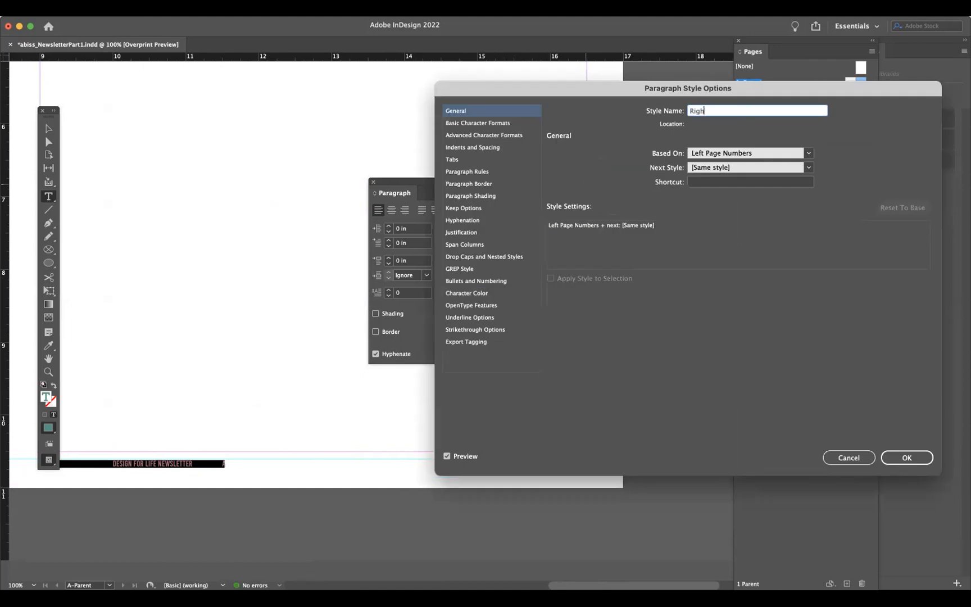
text(t Page Numbers)
- Set the Right Page Numbers style's paragraph alignment to Right
click(475, 123)
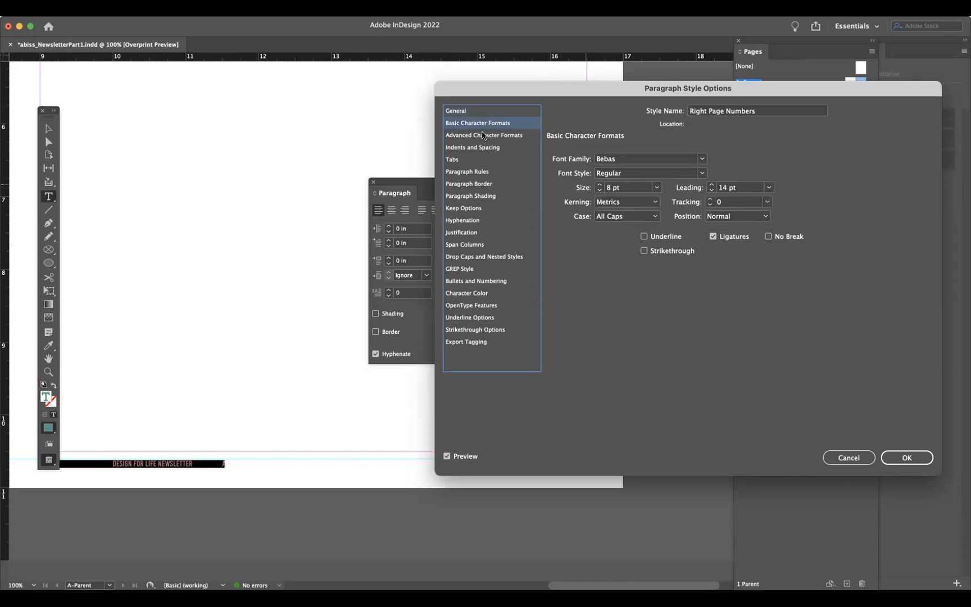
click(482, 135)
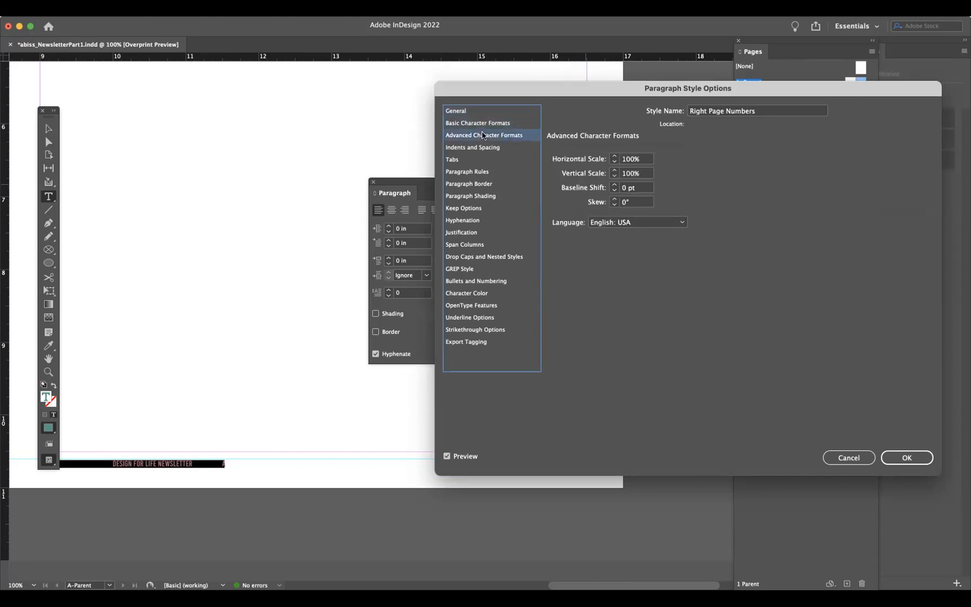
click(482, 148)
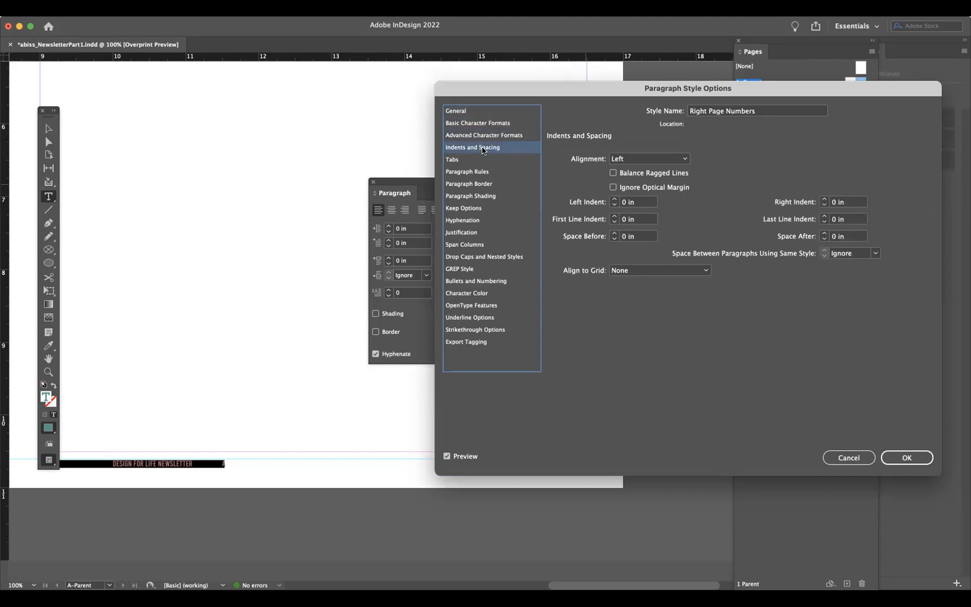
click(677, 159)
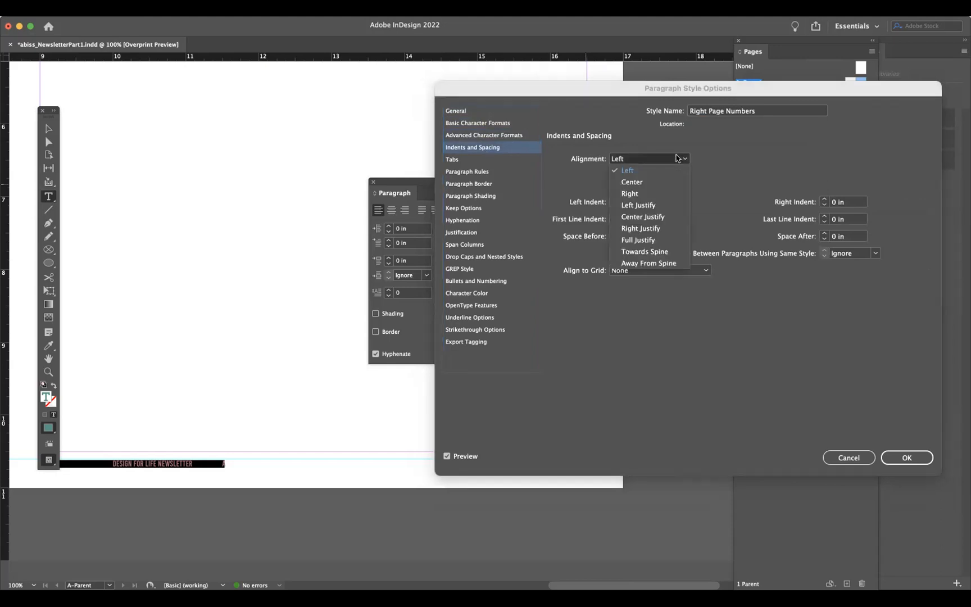
click(629, 193)
click(897, 458)
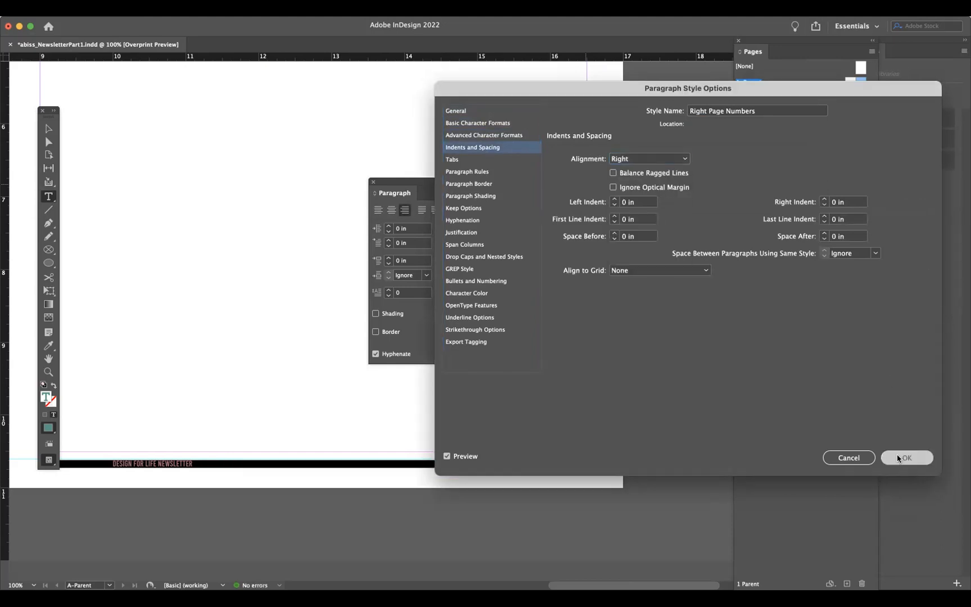
click(557, 461)
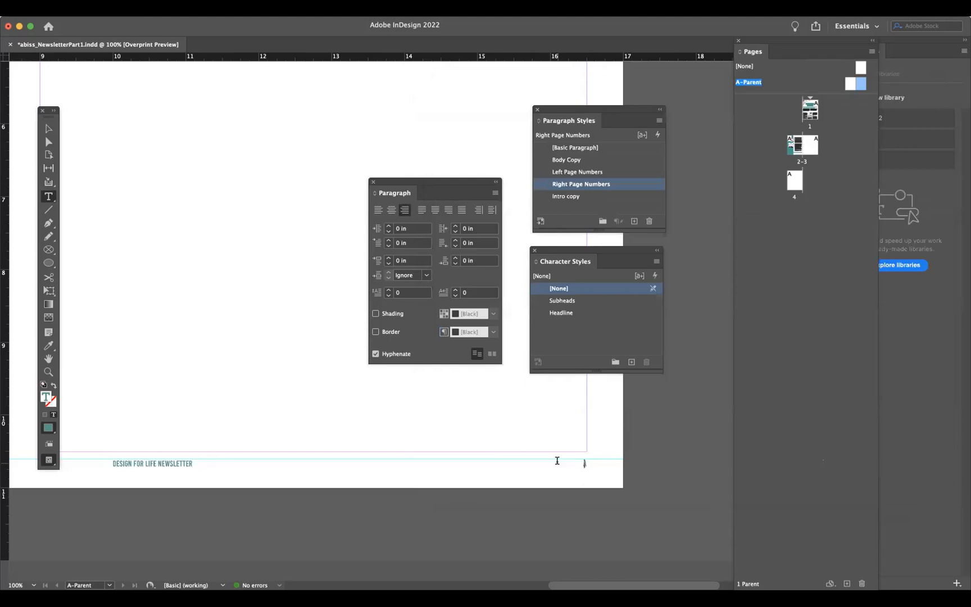
- Add a left tab stop at 0.5 in to the Left Page Numbers paragraph style
scroll(576, 463, left, 1)
scroll(576, 462, left, 3)
scroll(576, 462, up, 1)
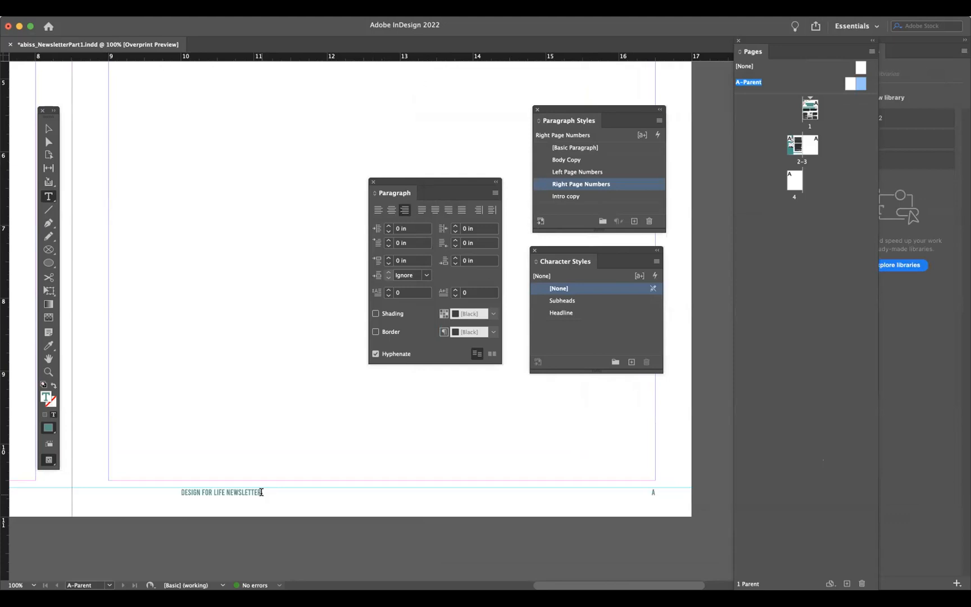
scroll(260, 491, left, 10)
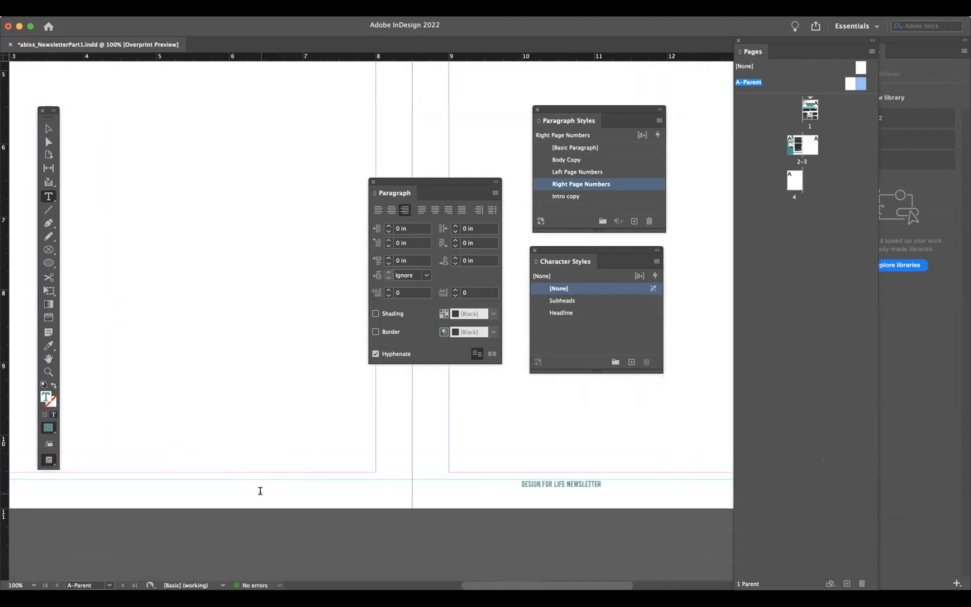
scroll(261, 491, down, 1)
scroll(260, 490, left, 2)
scroll(260, 491, up, 1)
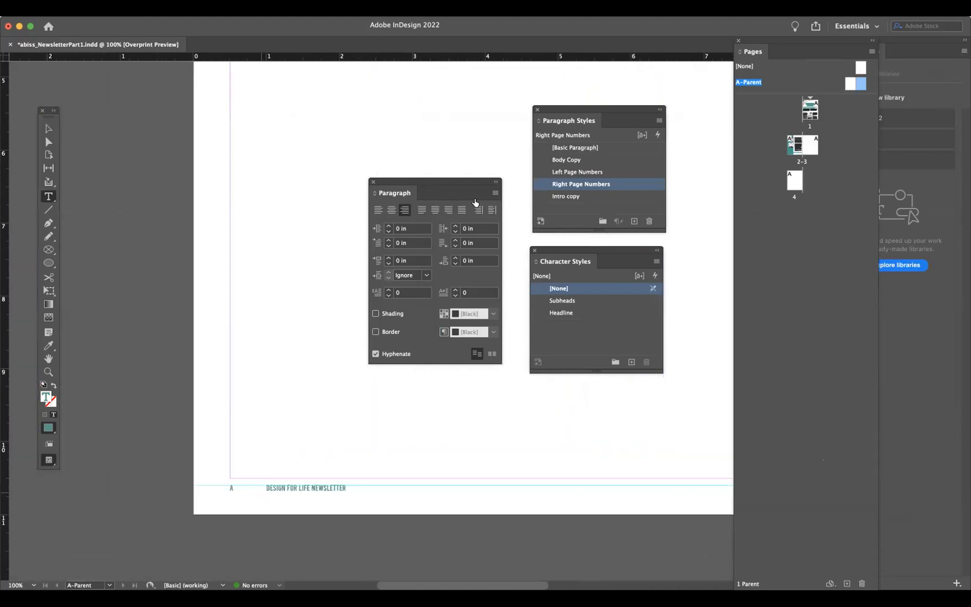
click(615, 172)
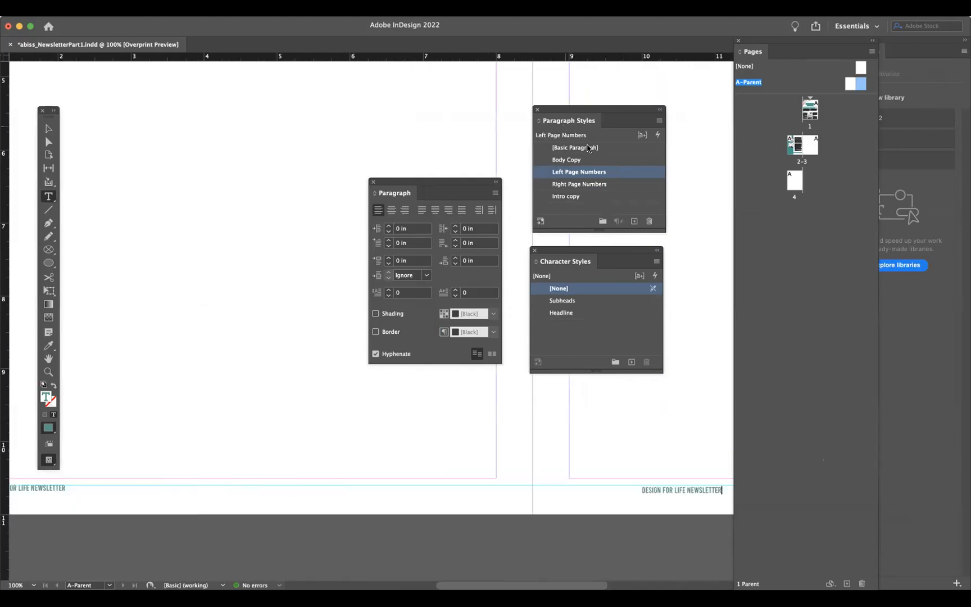
double_click(629, 173)
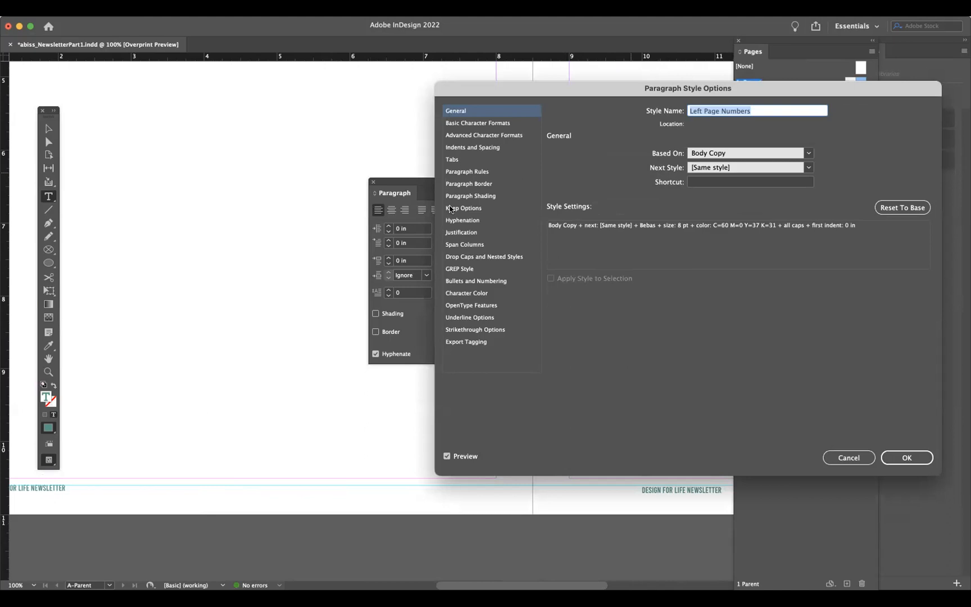
click(453, 160)
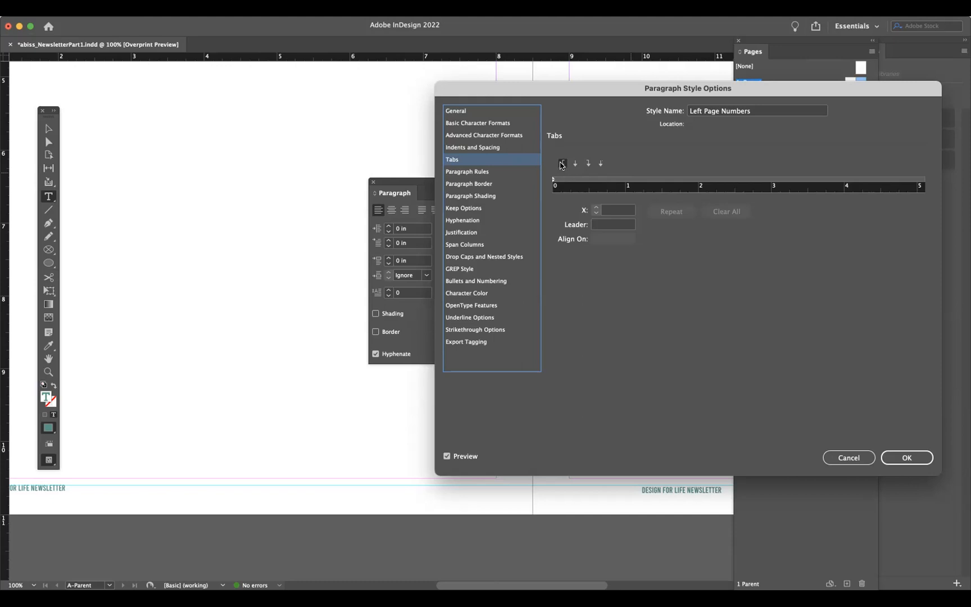
click(587, 180)
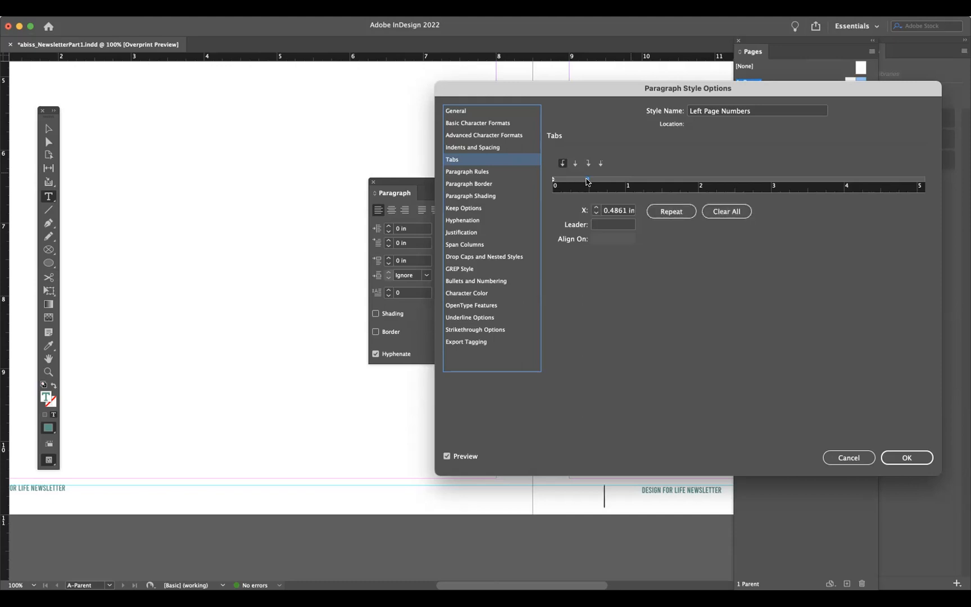
drag(587, 181, 588, 181)
click(888, 459)
- Replace the gap between the page number and title in the left page's footer with a tab
scroll(357, 468, left, 5)
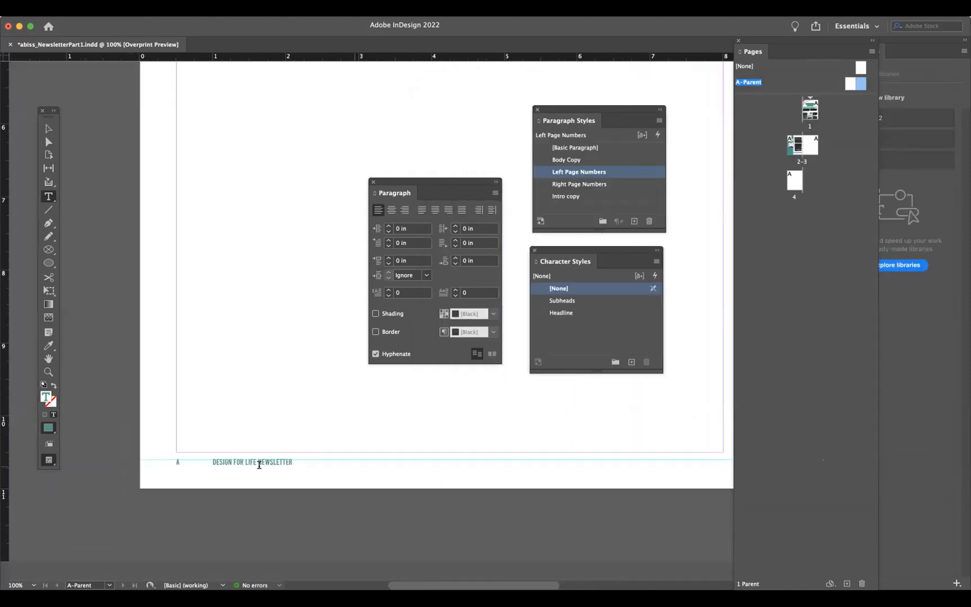
triple_click(213, 461)
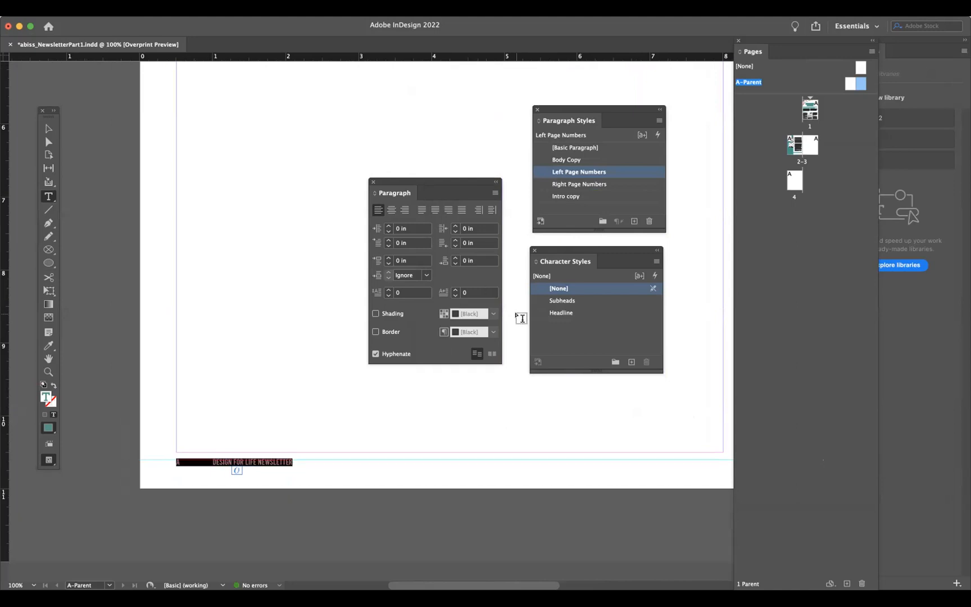
click(210, 461)
key(BackSpace)
key(Tab)
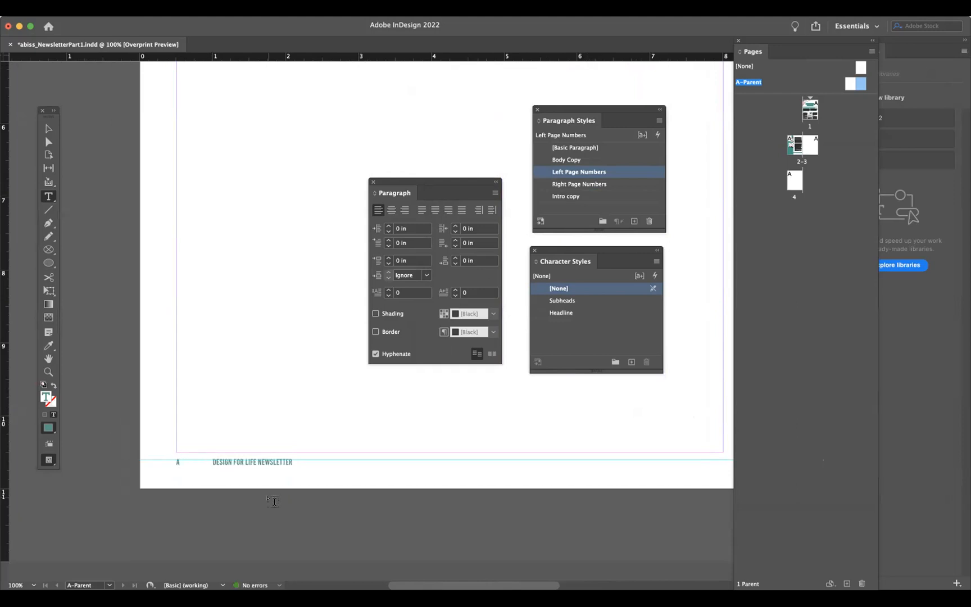
- Apply the Right Page Numbers paragraph style to the right page's footer text
scroll(273, 500, right, 10)
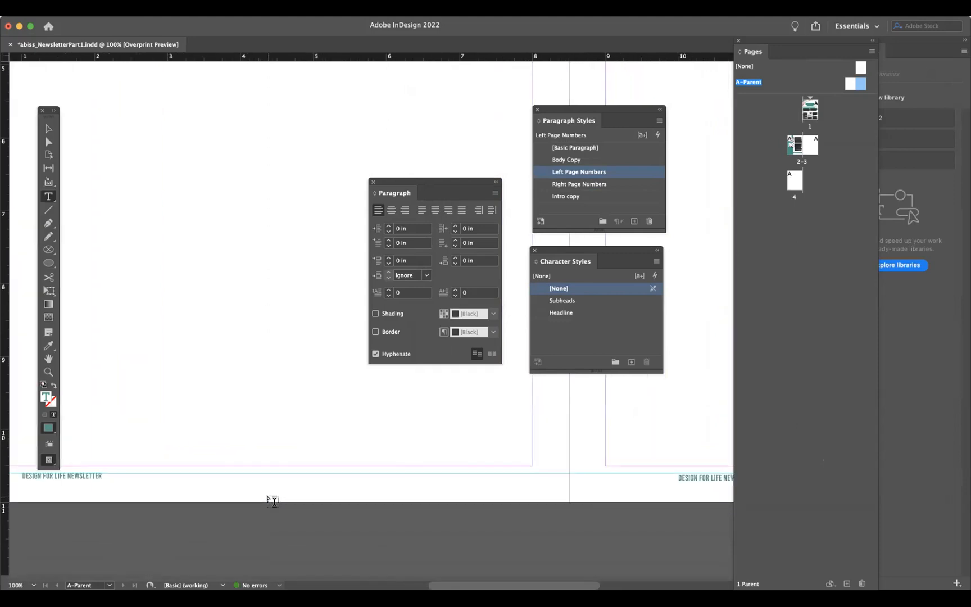
scroll(273, 500, right, 6)
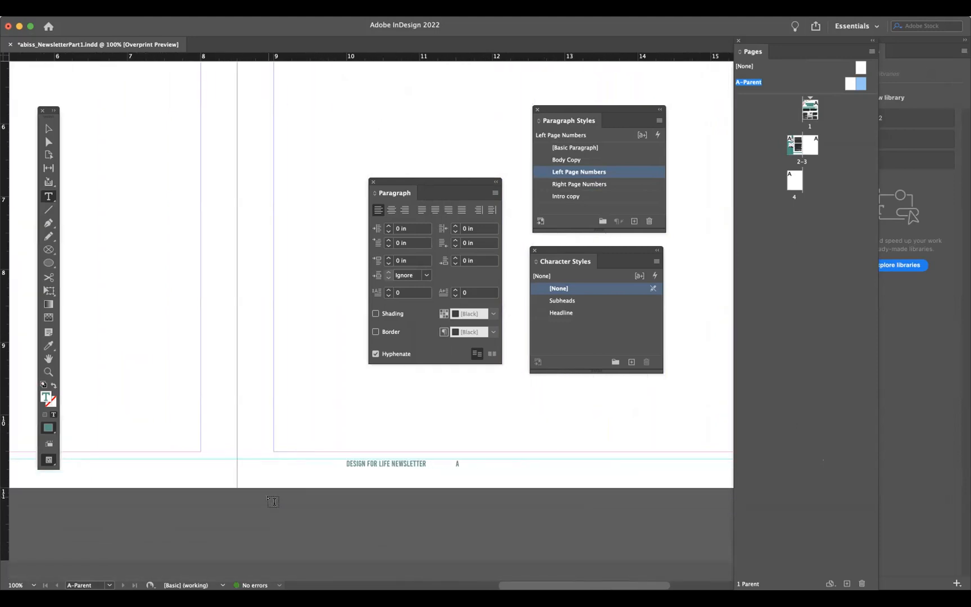
scroll(273, 500, right, 2)
double_click(272, 470)
click(272, 470)
click(615, 185)
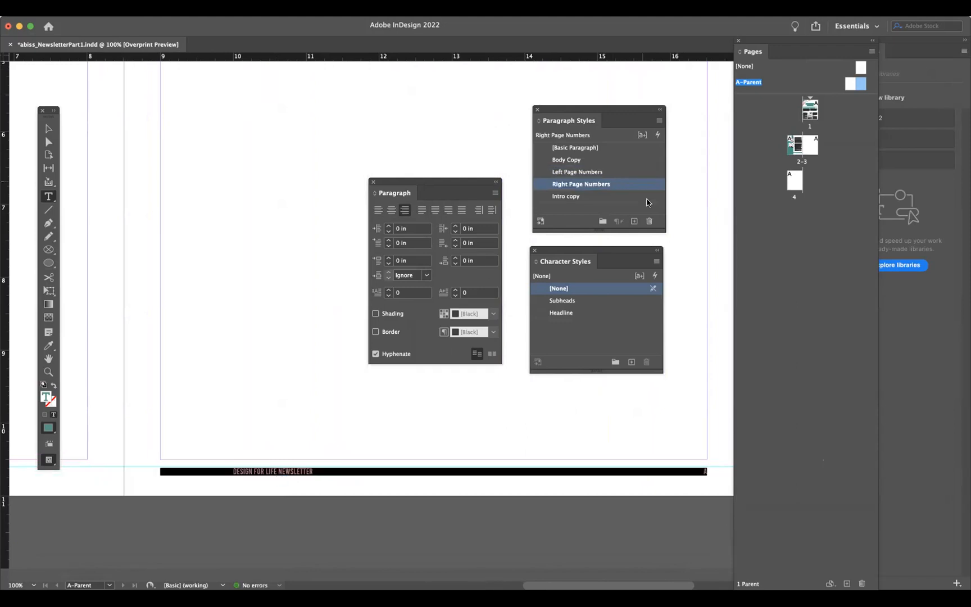
- Remove the inherited 0.5 in tab stop from the Right Page Numbers style's tab settings
click(695, 469)
triple_click(697, 469)
double_click(654, 185)
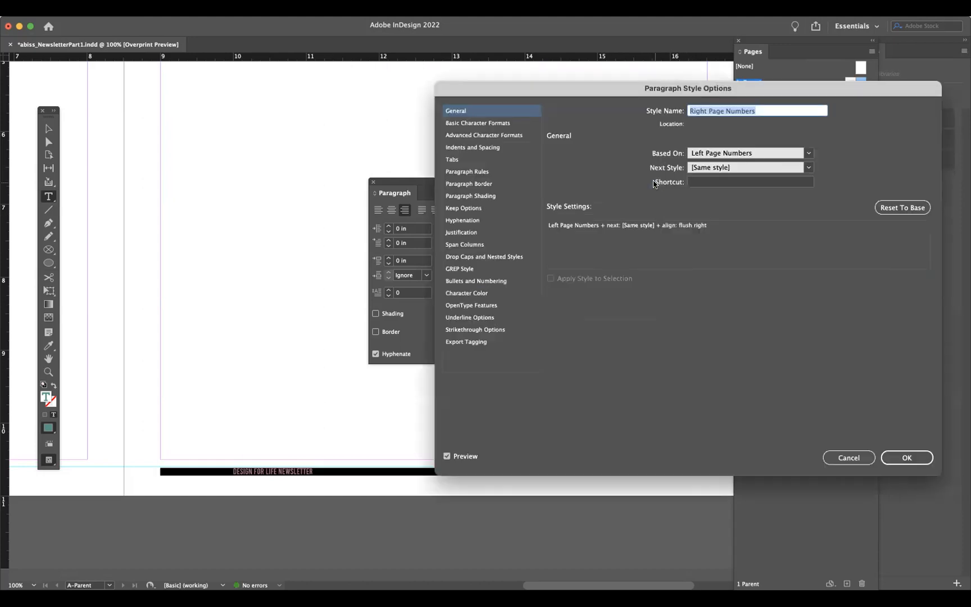
click(472, 161)
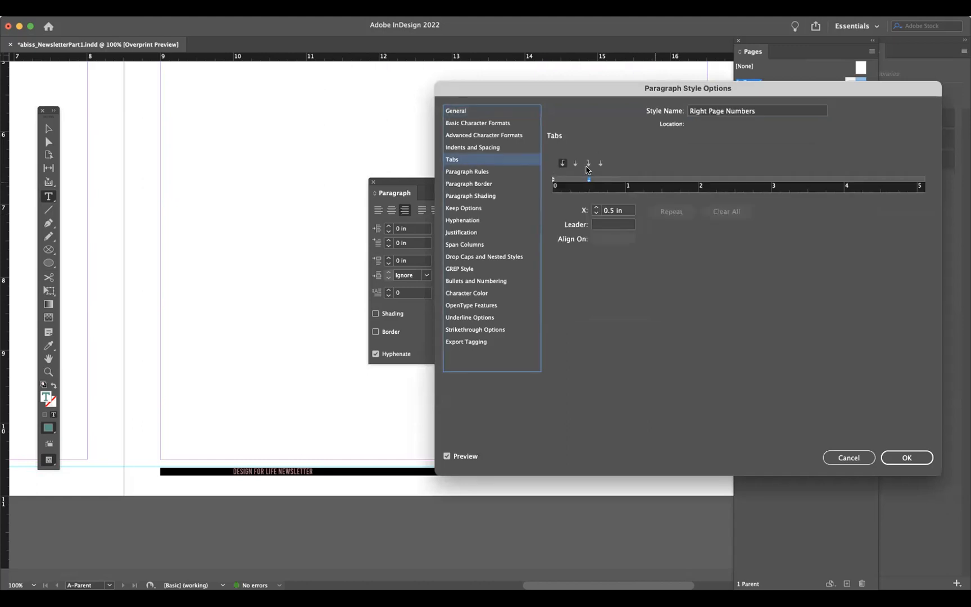
drag(587, 178, 587, 167)
- Add a right-aligned tab stop at 7.25 in to the Right Page Numbers style
click(588, 163)
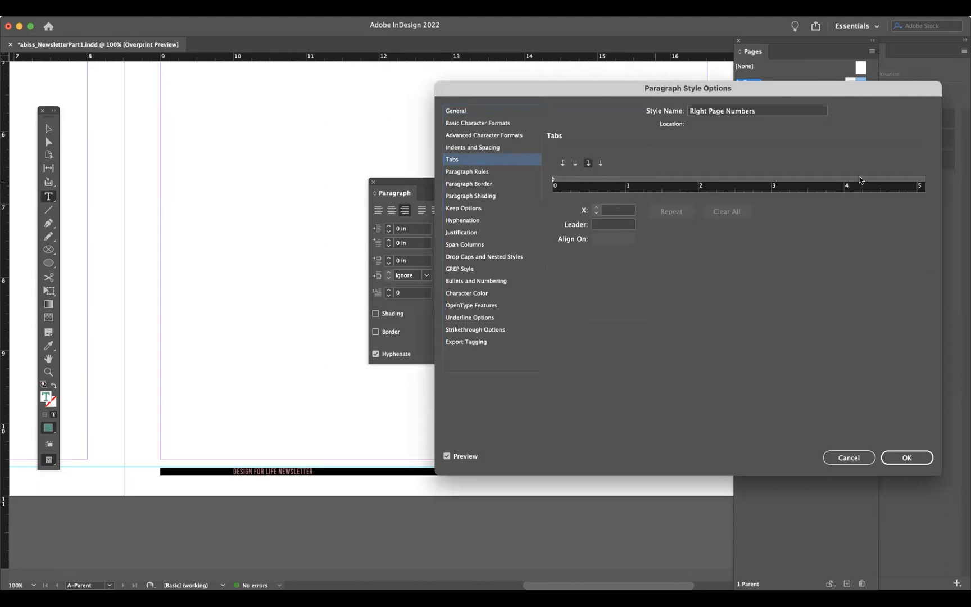
drag(813, 87, 649, 45)
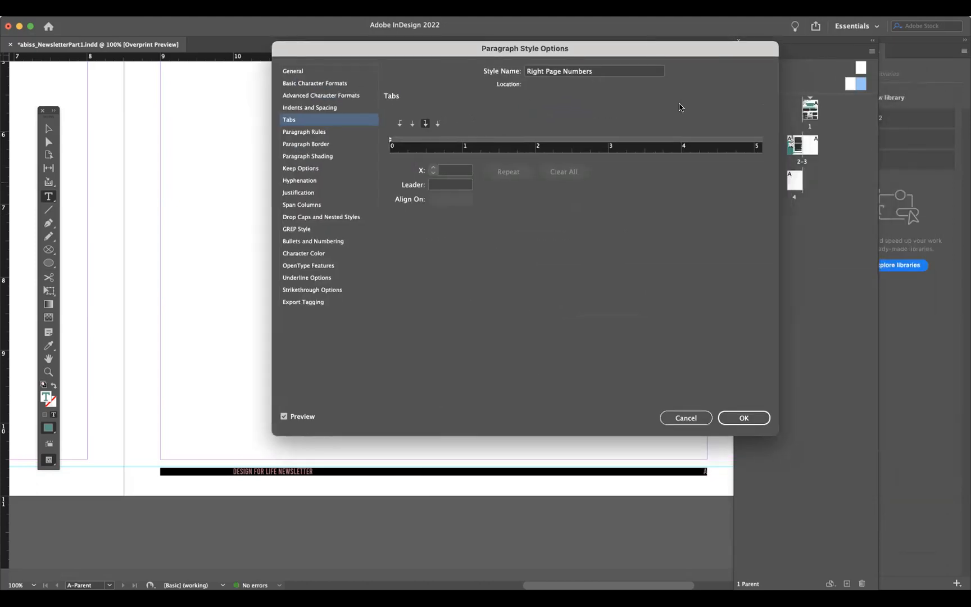
click(706, 139)
drag(706, 141, 764, 143)
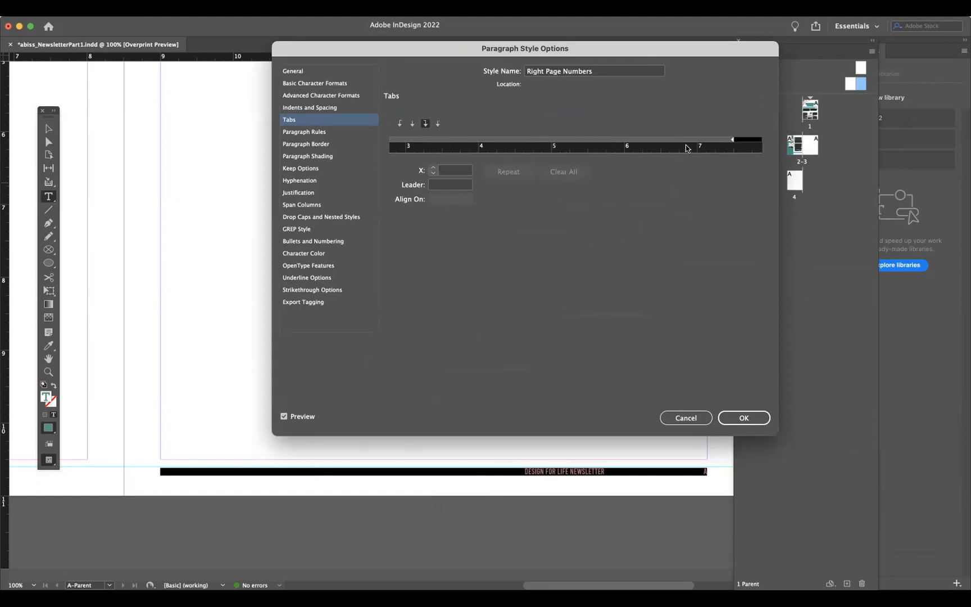
drag(665, 149, 714, 141)
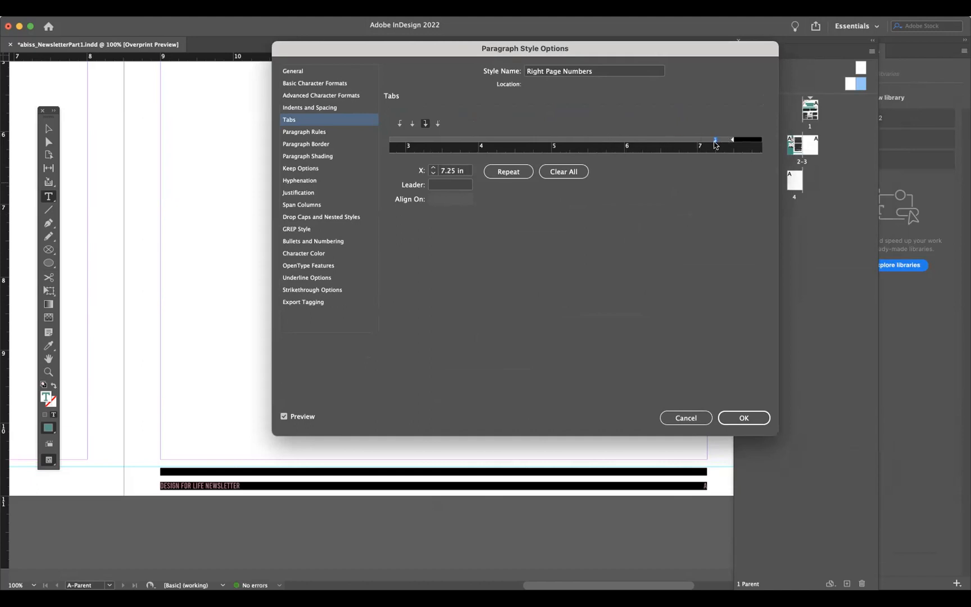
click(743, 418)
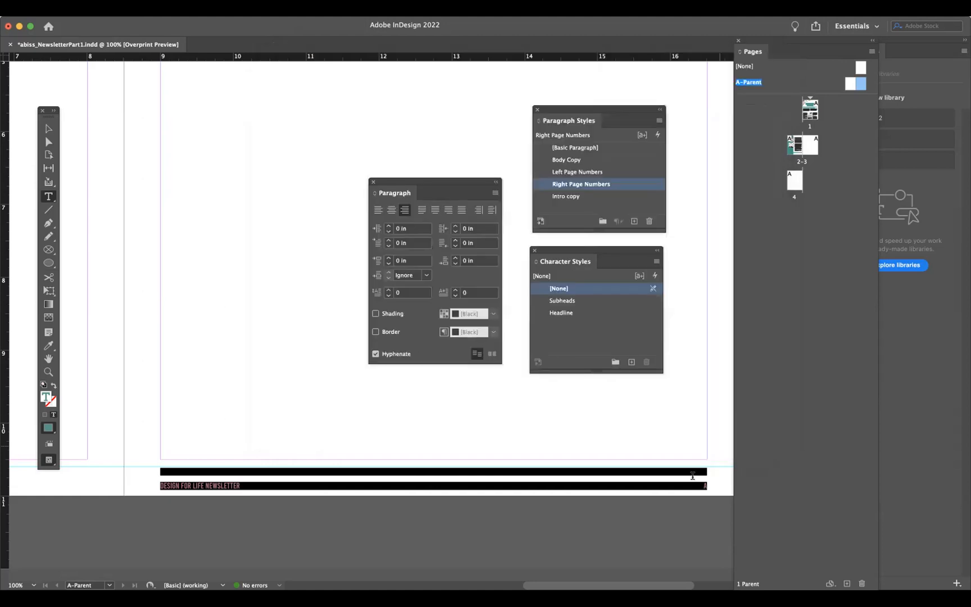
- Split the right page's footer so the title and page number sit on separate lines, using a tab and a paragraph return
click(698, 479)
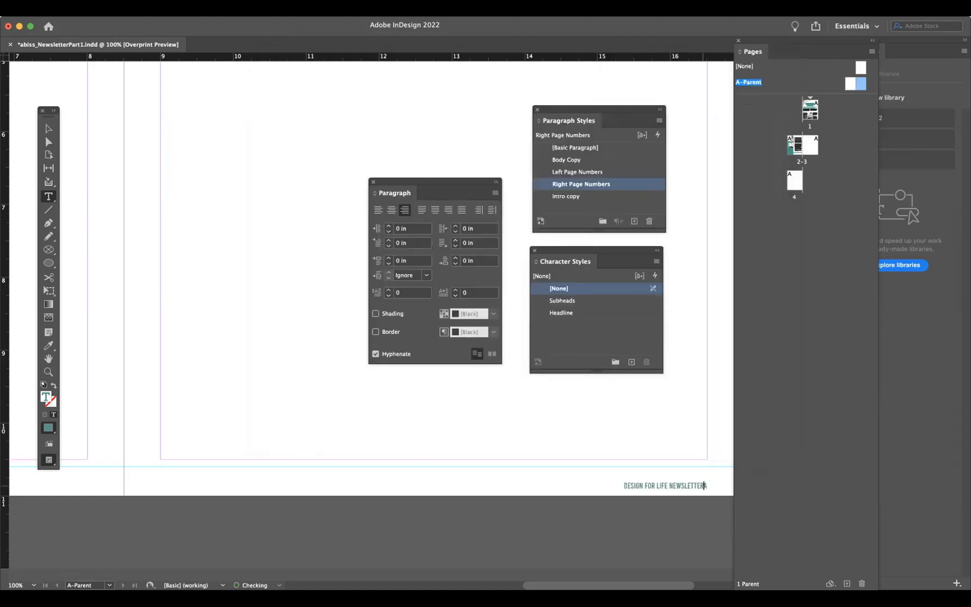
key(Tab)
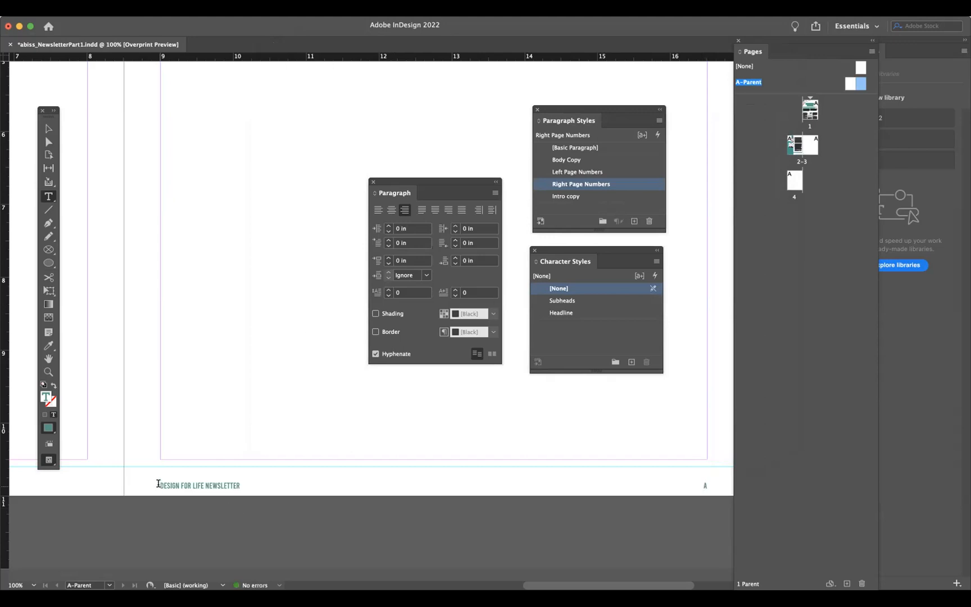
key(Return)
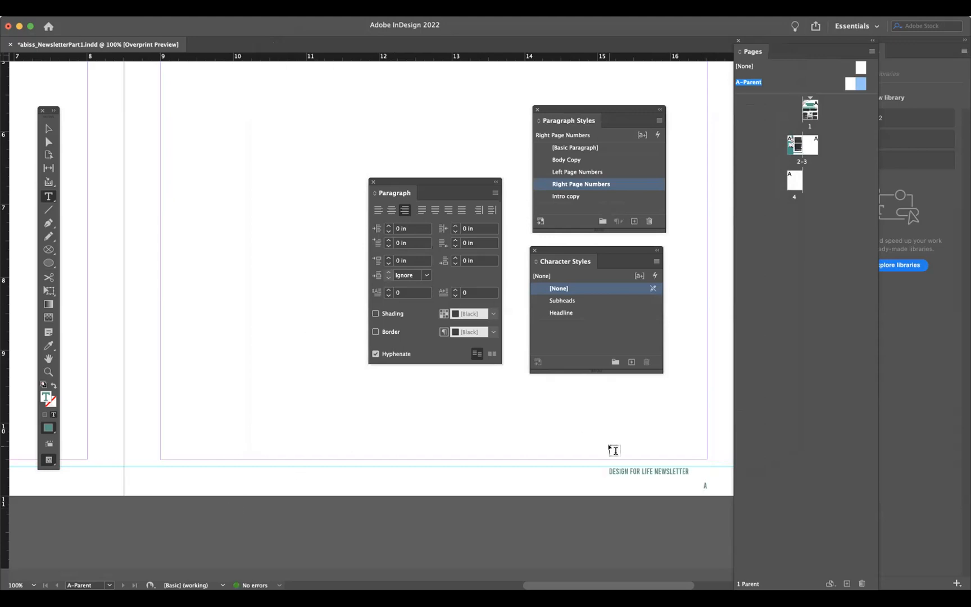
key(BackSpace)
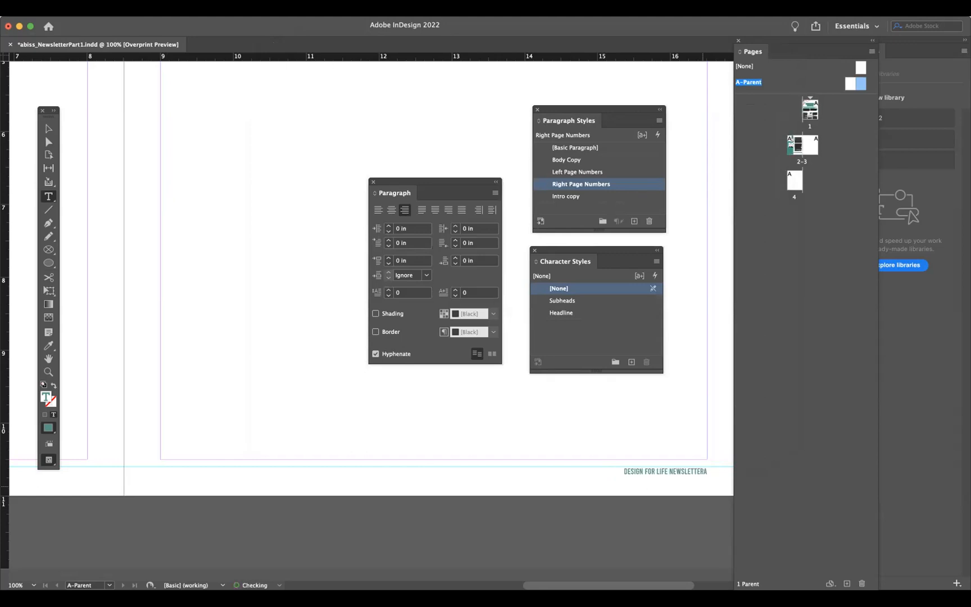
key(Return)
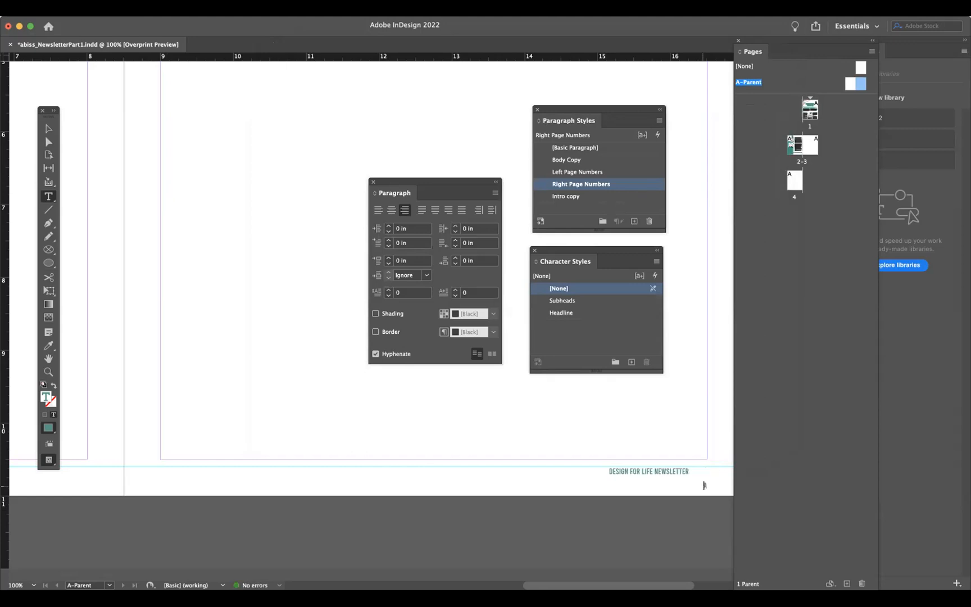
key(super+a)
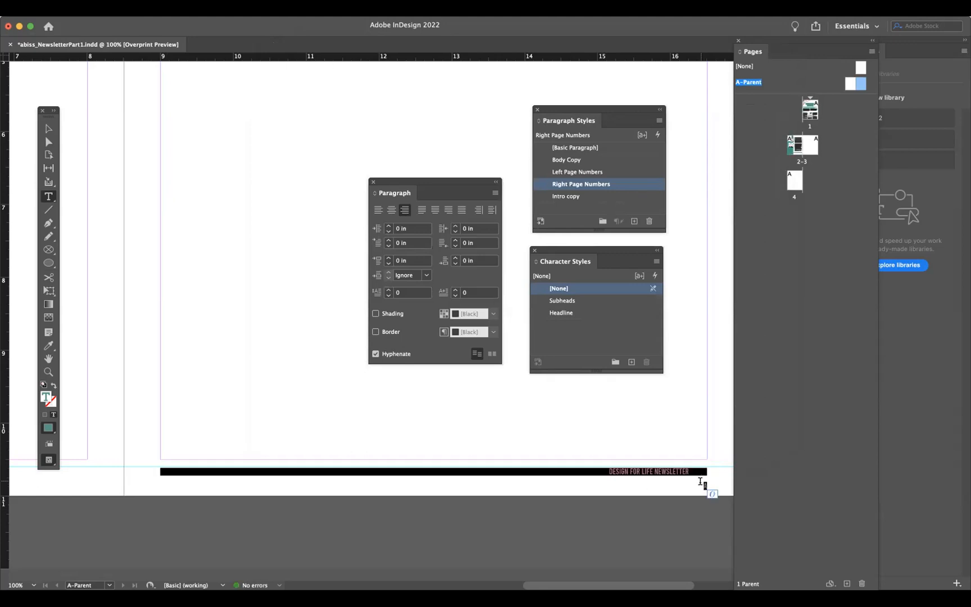
click(699, 481)
key(super+a)
- Nudge the Right Page Numbers style's right-aligned tab stop to about 7.24 in
double_click(652, 184)
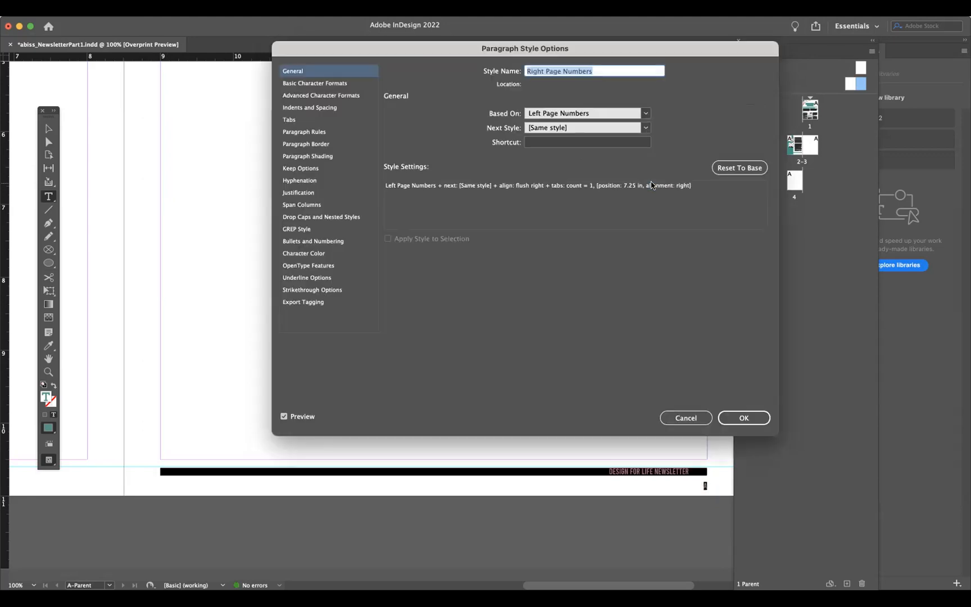
click(300, 120)
drag(713, 143, 712, 143)
click(745, 418)
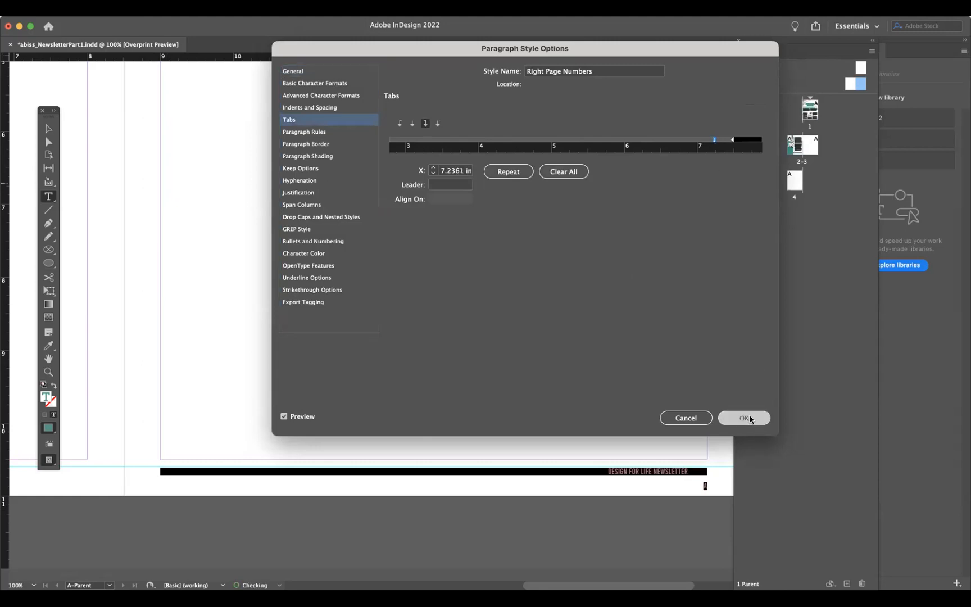
- Replace the right footer's page number on its second line with a Current Page Number marker
click(702, 484)
key(super+alt+shift+n)
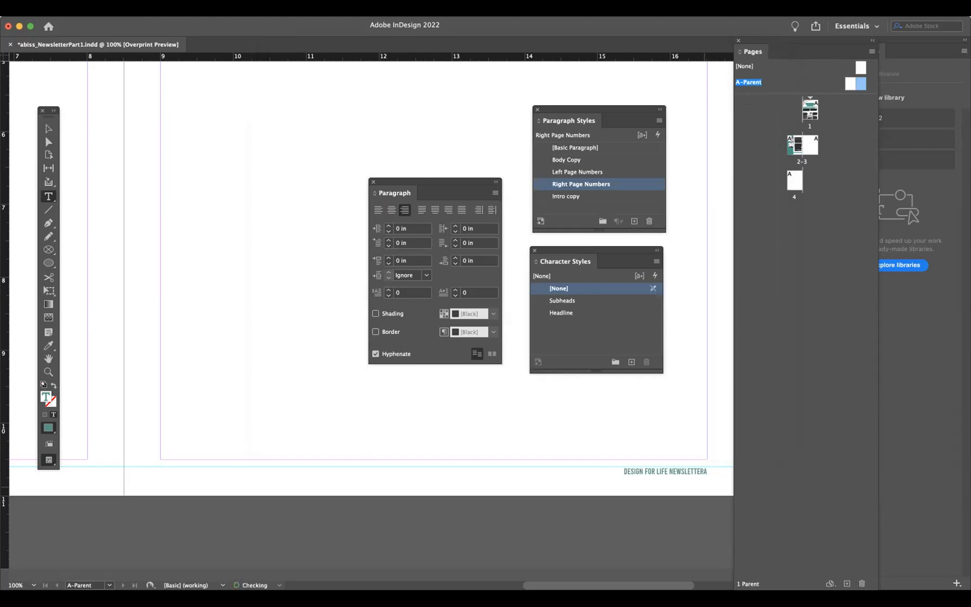
key(BackSpace)
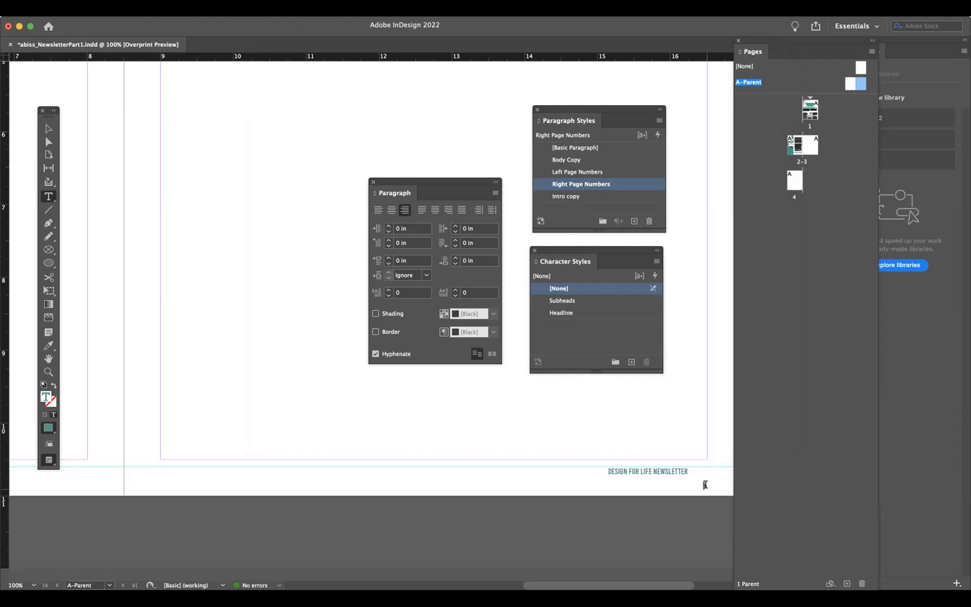
key(super+shift+m)
click(191, 9)
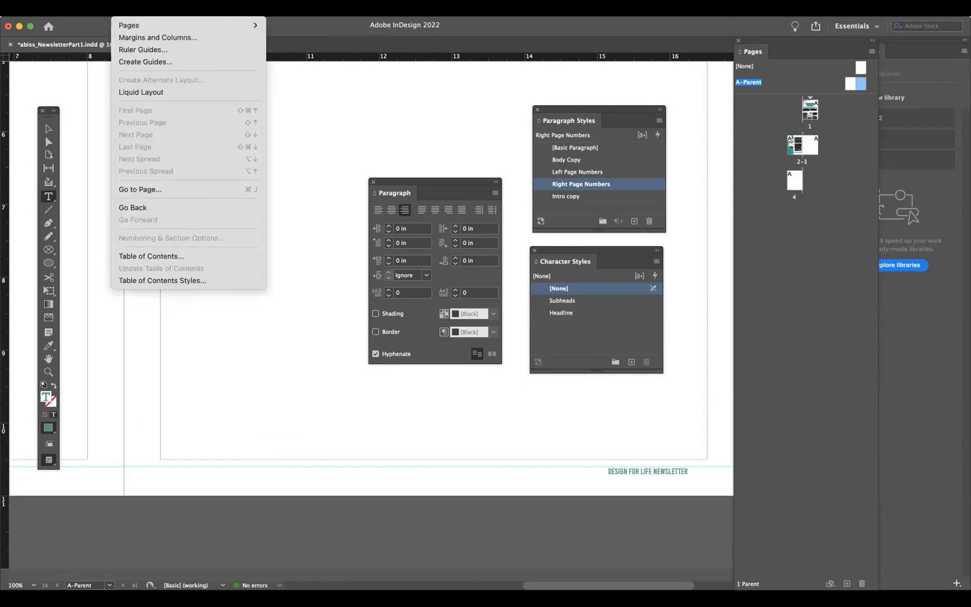
mouse_move(154, 9)
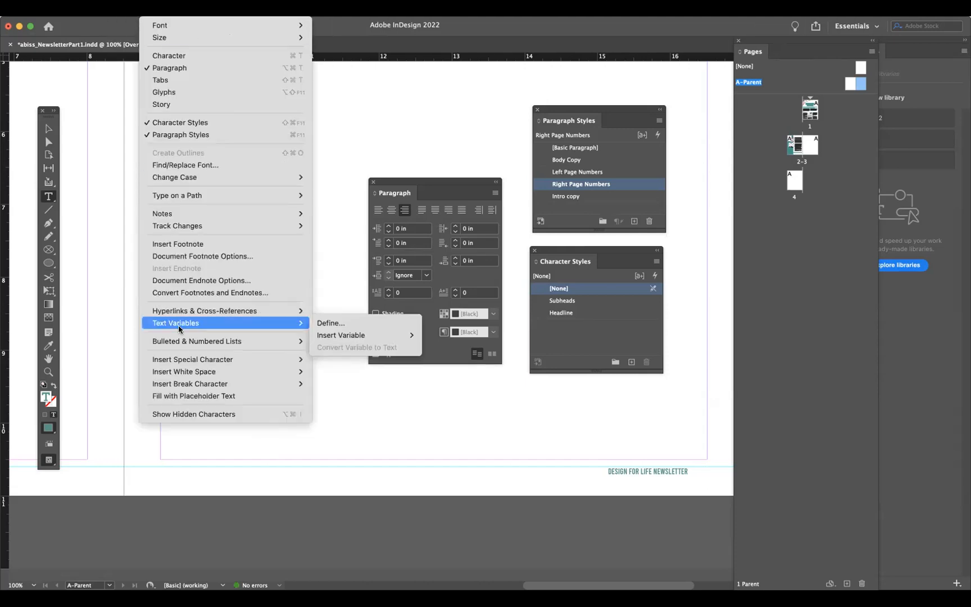
mouse_move(179, 359)
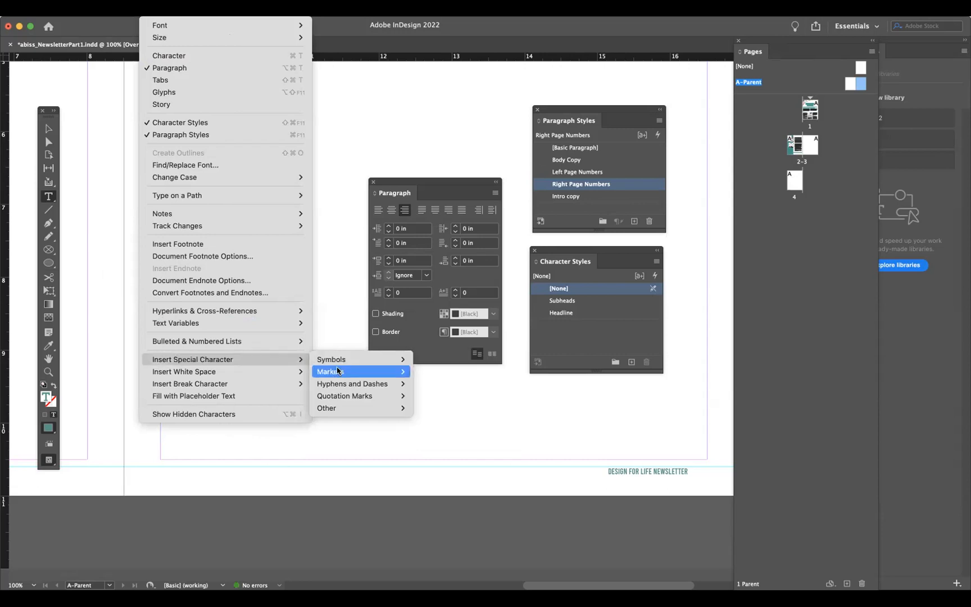
mouse_move(341, 371)
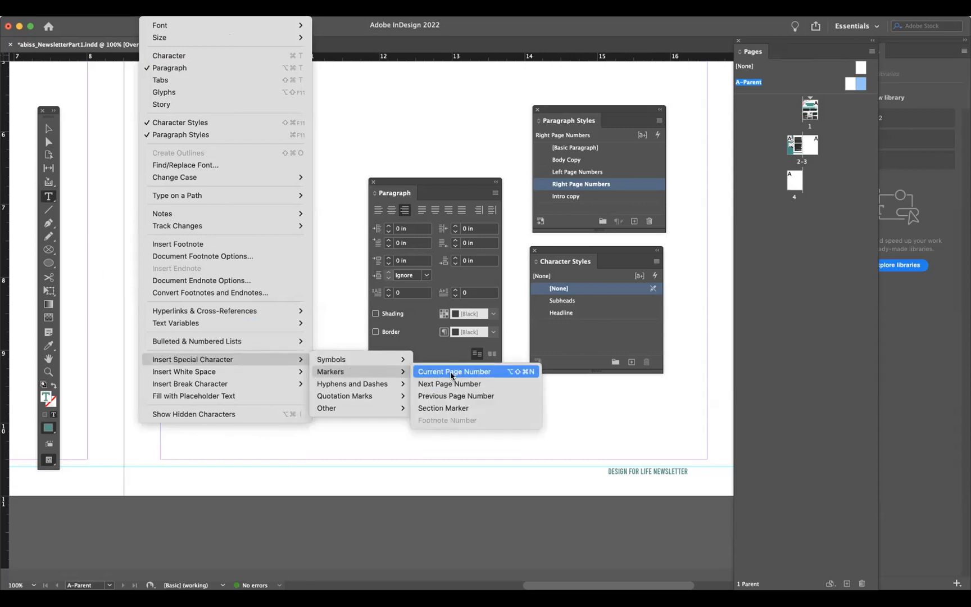
click(449, 372)
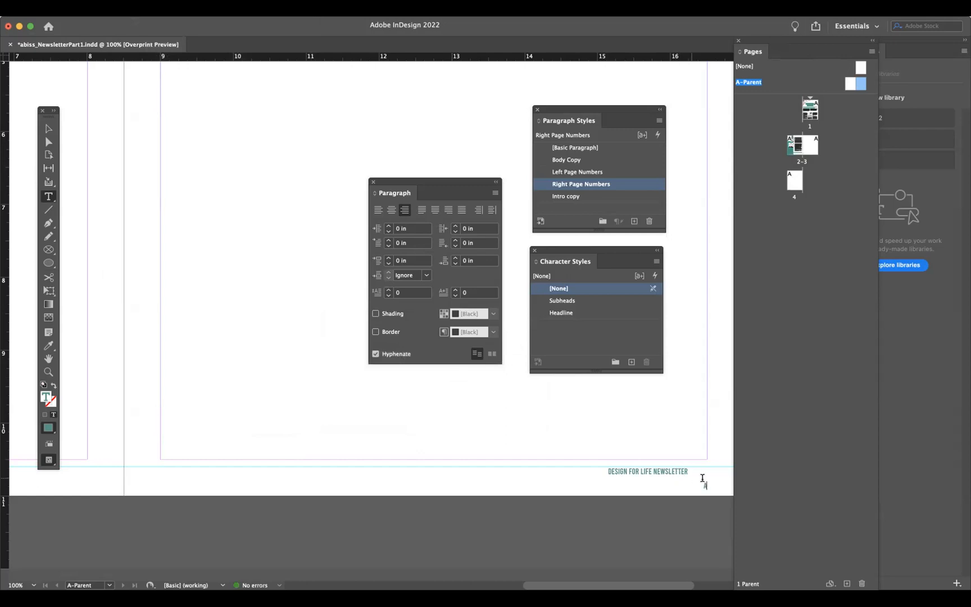
- Try to extend the right footer text frame's bottom edge downward
click(48, 128)
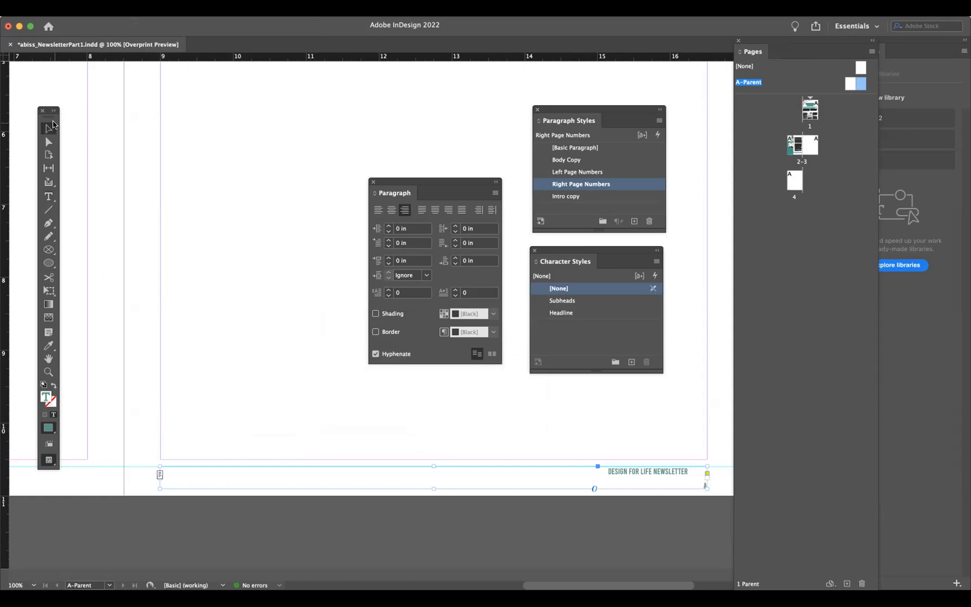
drag(433, 489, 434, 495)
double_click(434, 495)
- Rejoin the right footer's title and page number on one line, separated by a tab
click(49, 196)
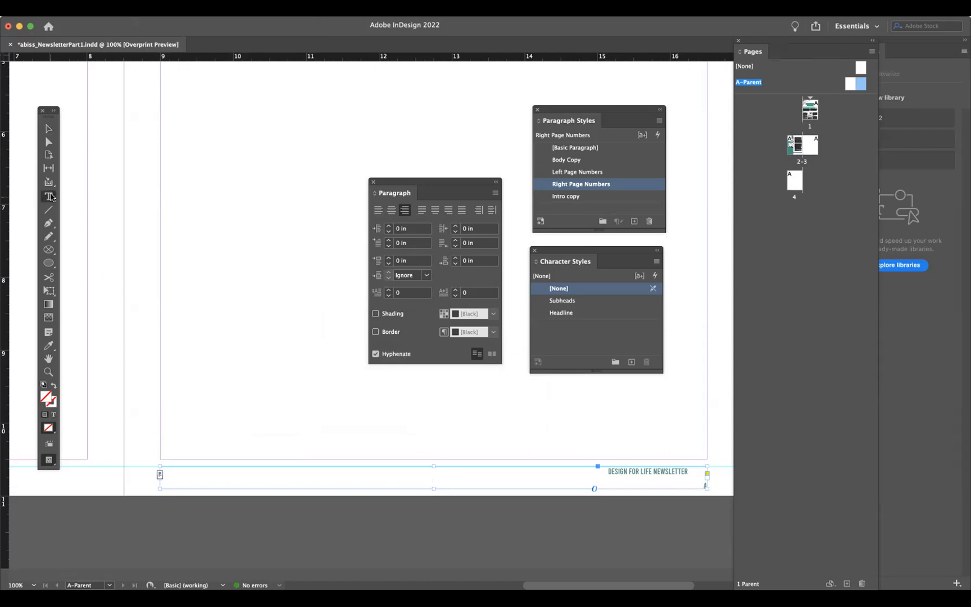
click(694, 481)
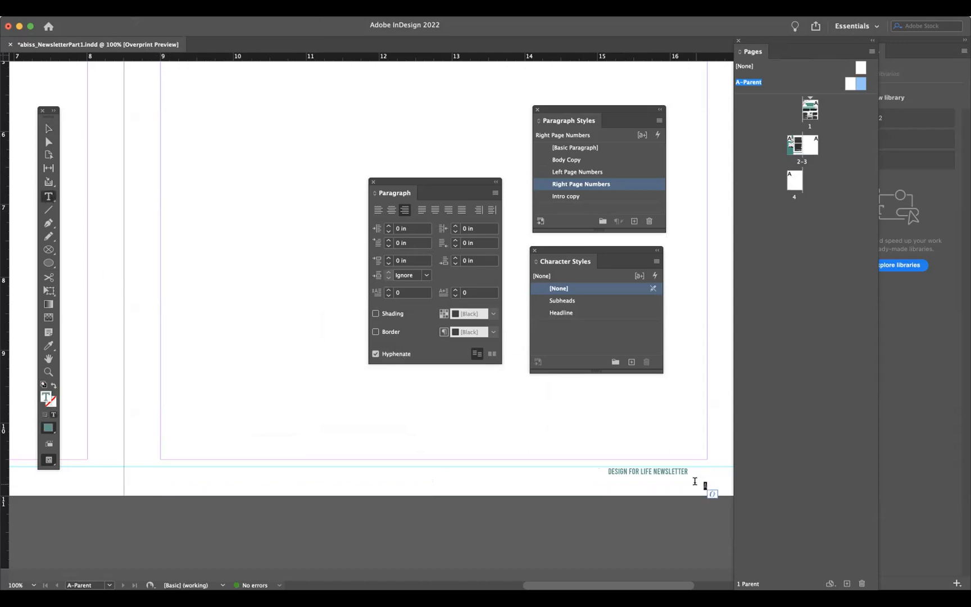
triple_click(653, 469)
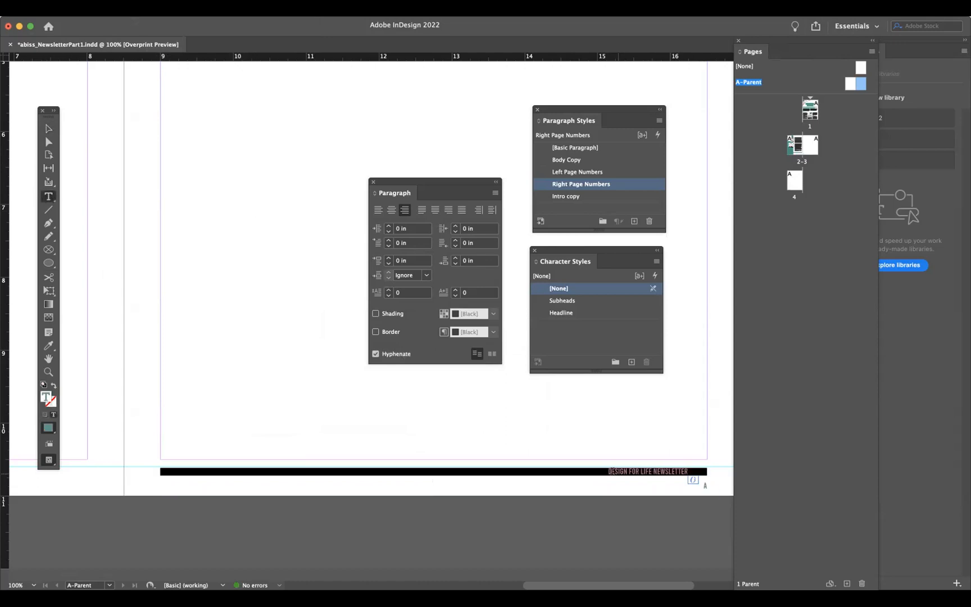
click(608, 471)
key(BackSpace)
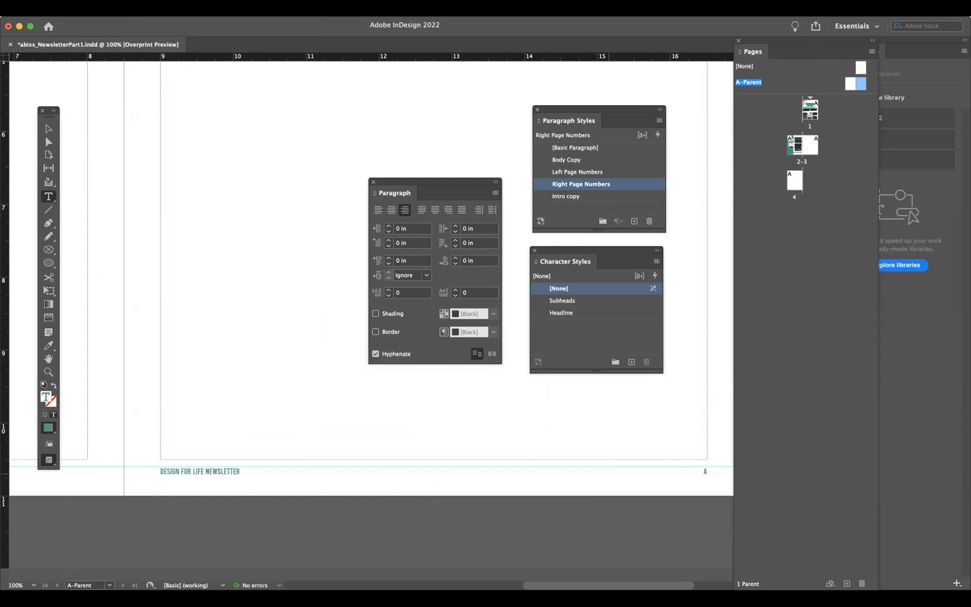
click(703, 471)
key(BackSpace)
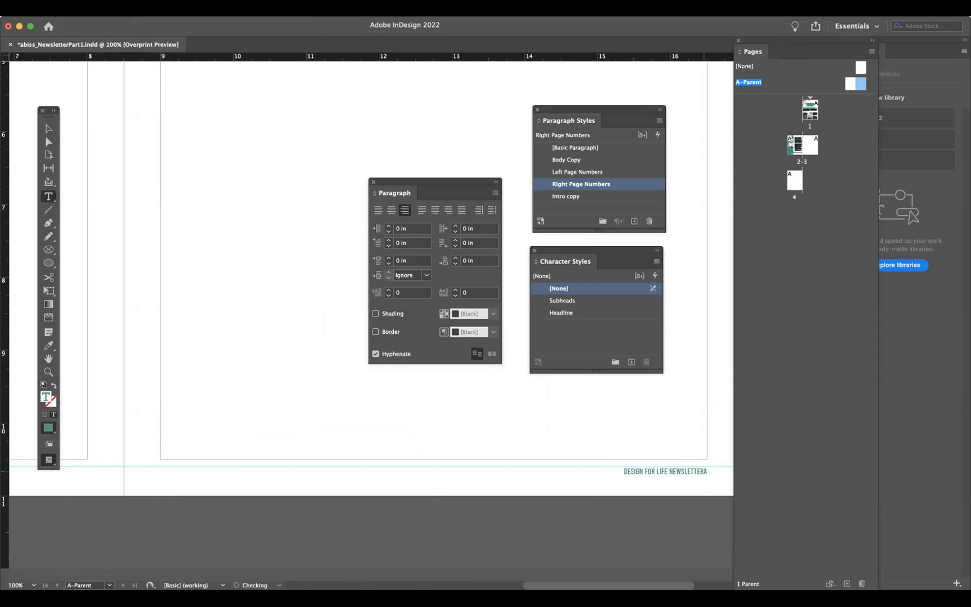
key(Tab)
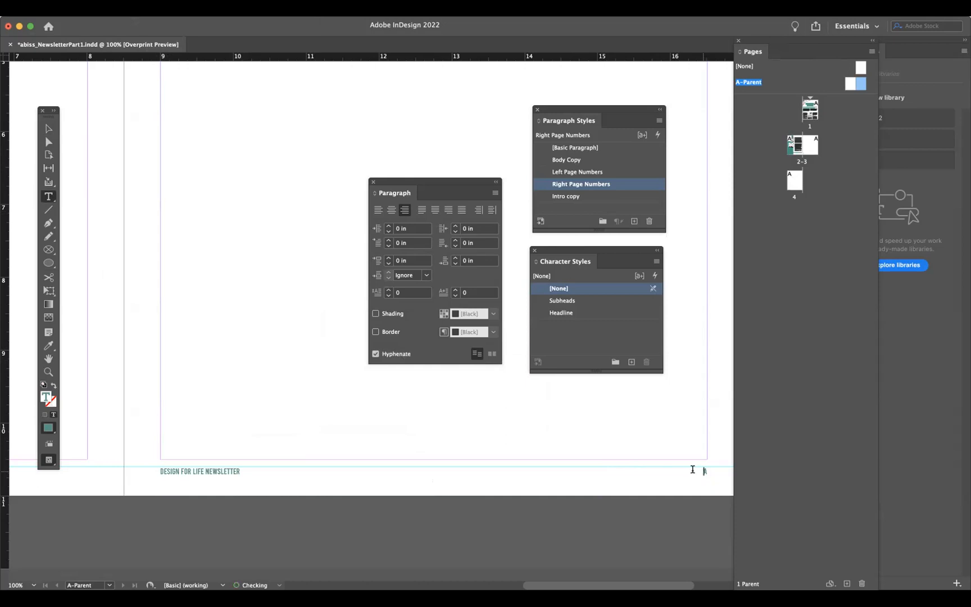
- Move the Right Page Numbers style's right-aligned tab stop to about 6.35 in
triple_click(692, 470)
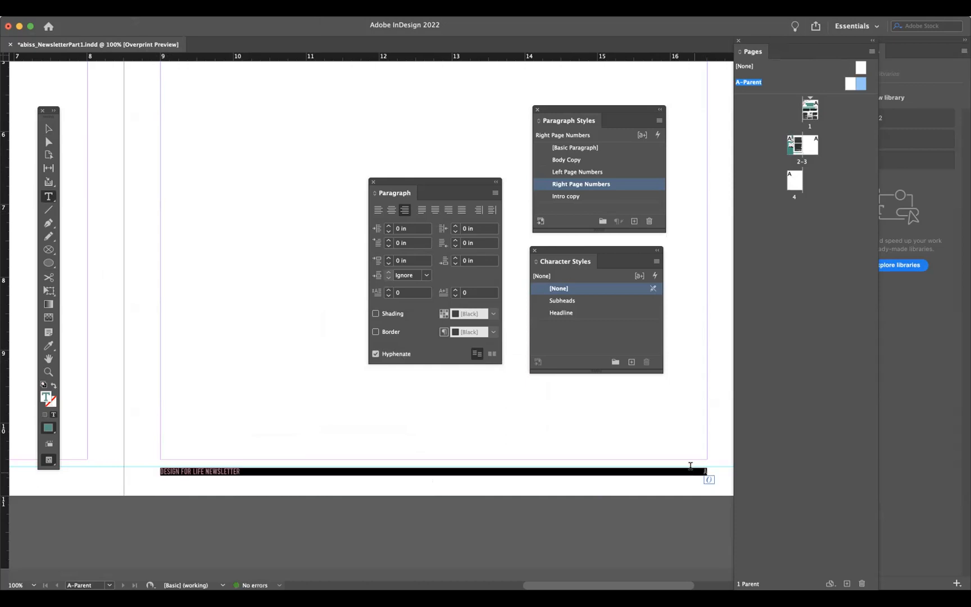
double_click(646, 184)
click(304, 120)
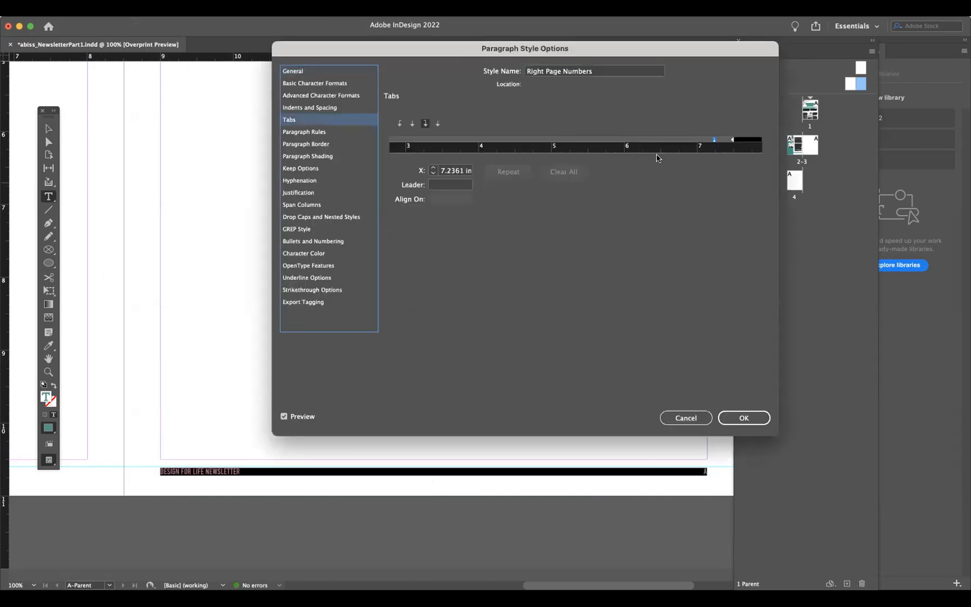
drag(712, 143, 649, 145)
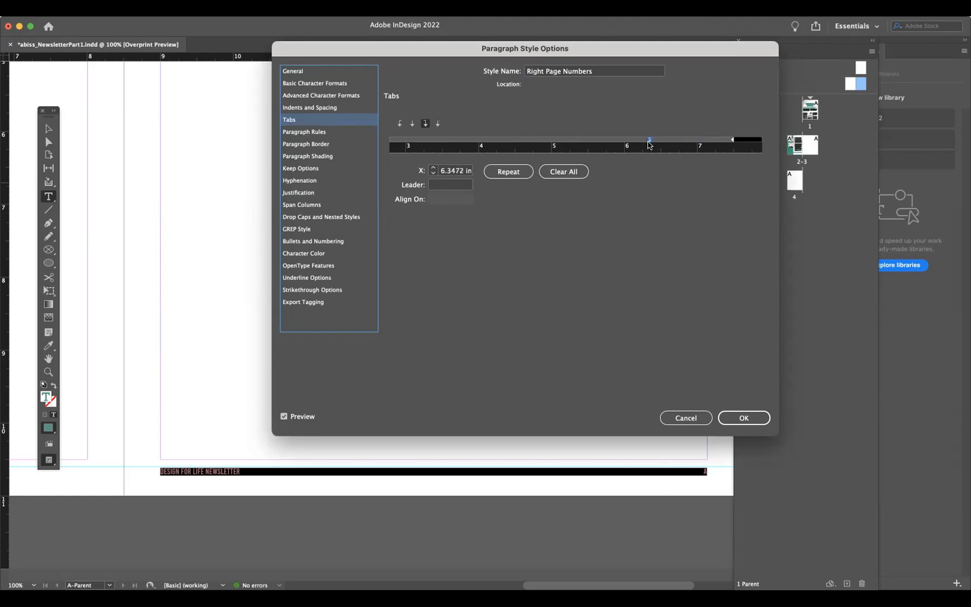
click(750, 415)
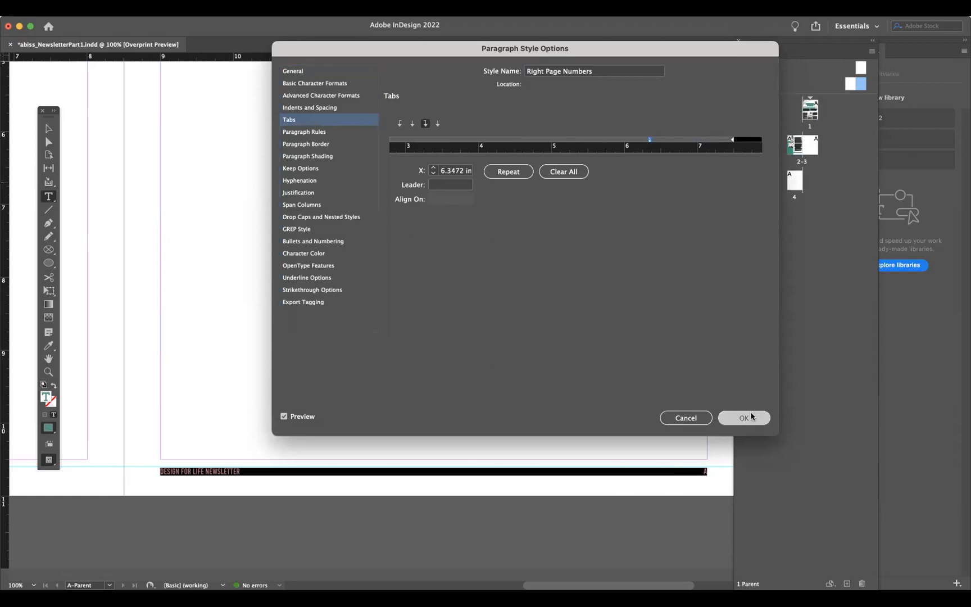
- Review the Right Page Numbers style's character formats and set its paragraph alignment to Right
double_click(644, 185)
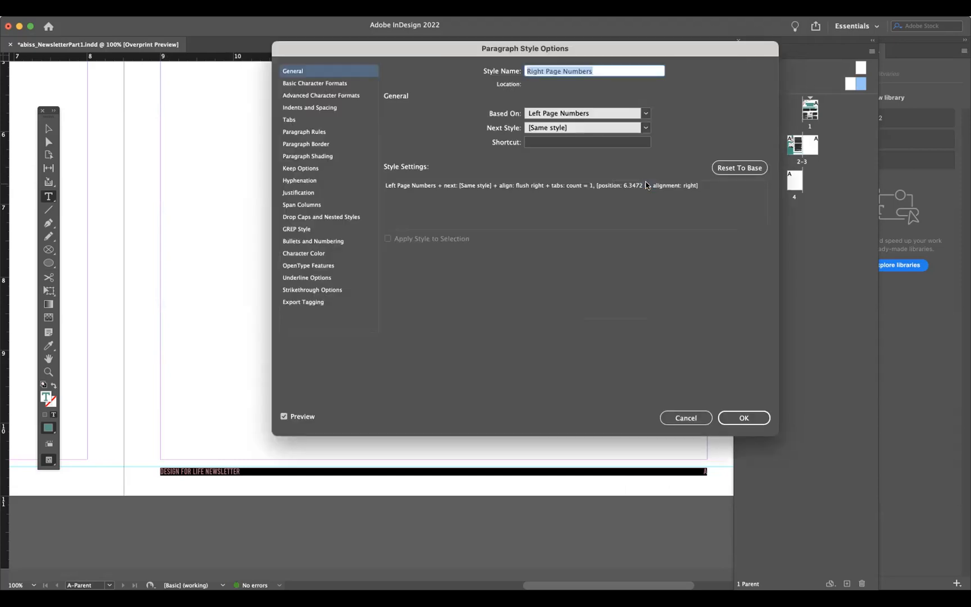
click(326, 84)
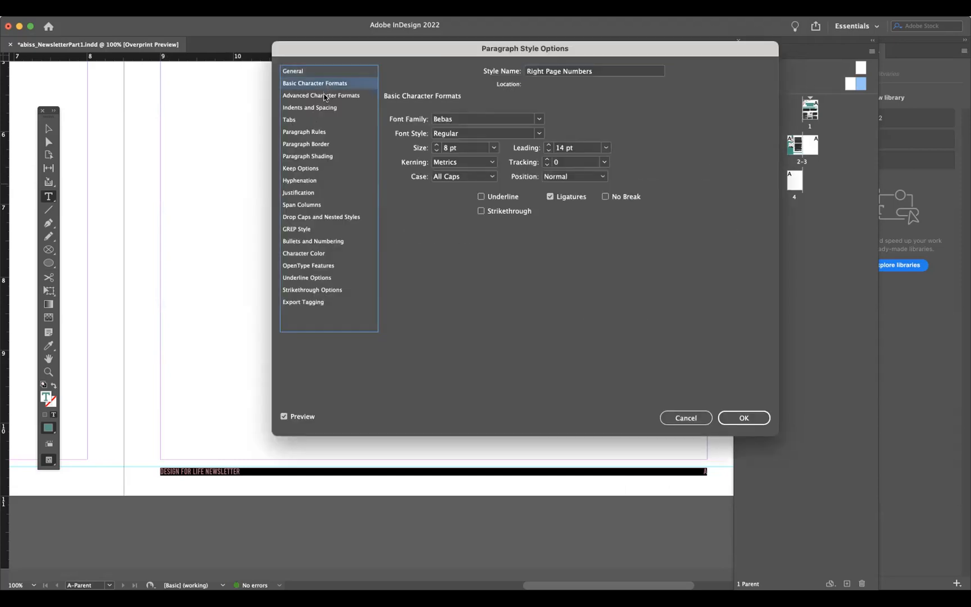
click(324, 94)
click(324, 106)
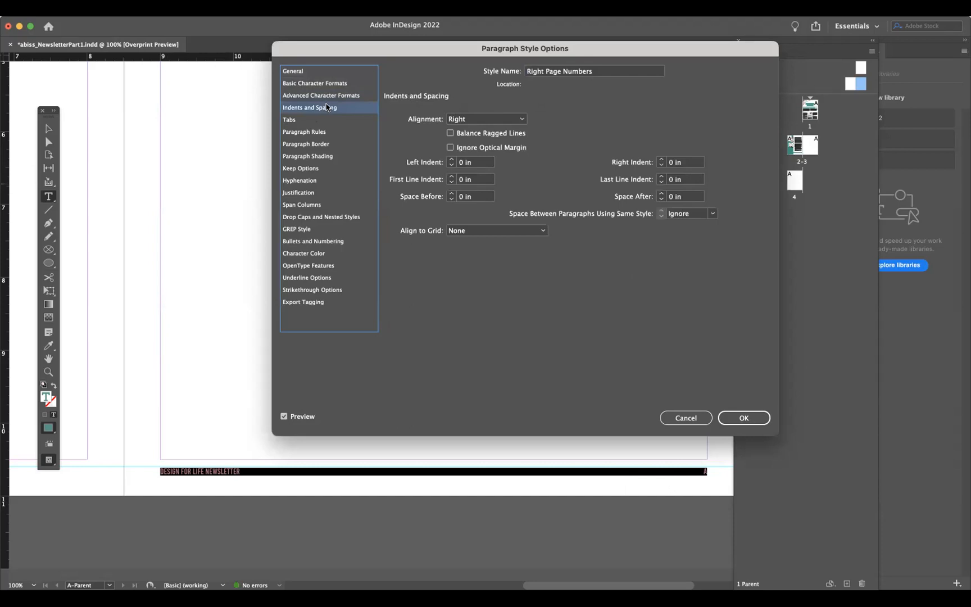
click(478, 118)
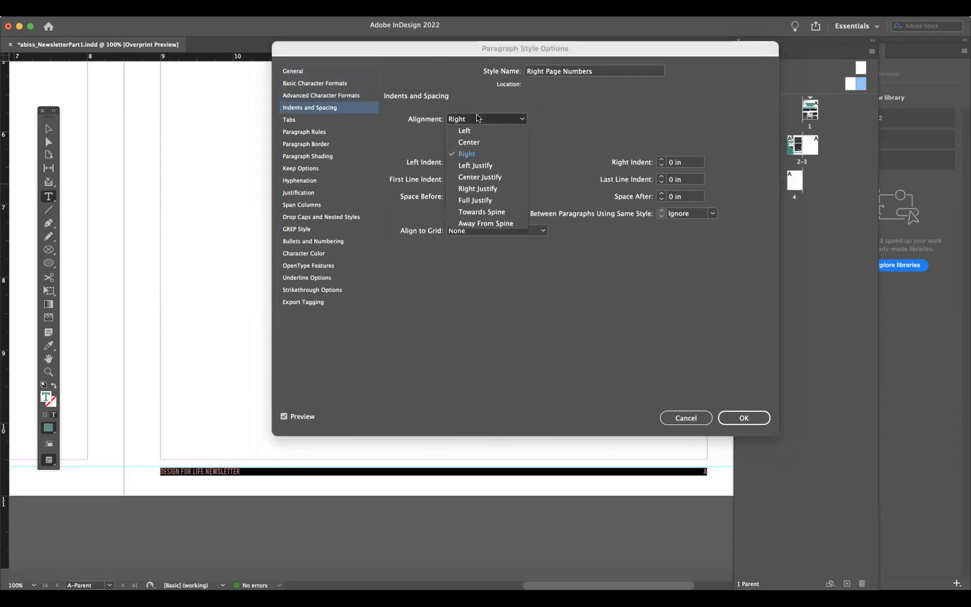
click(474, 154)
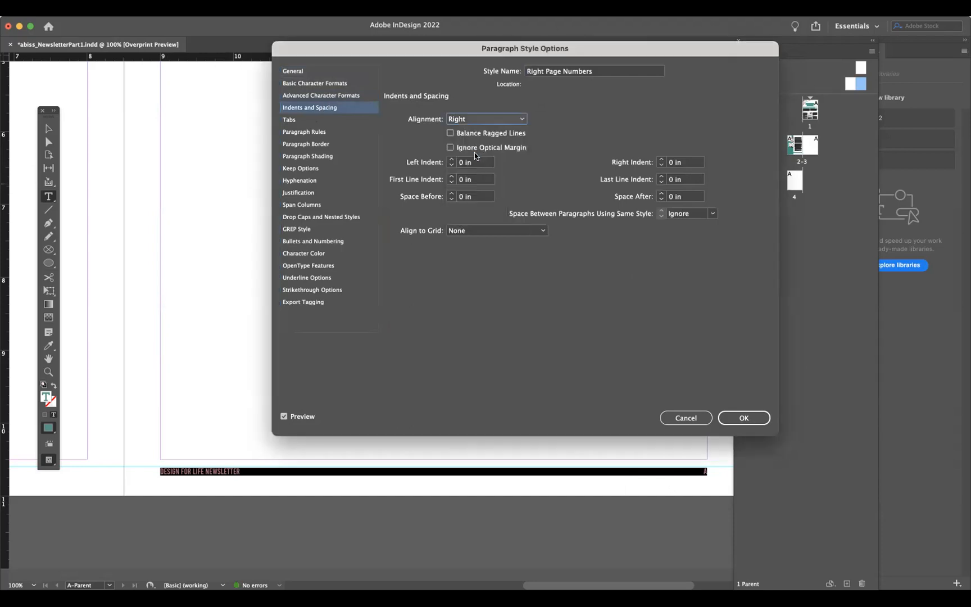
click(755, 418)
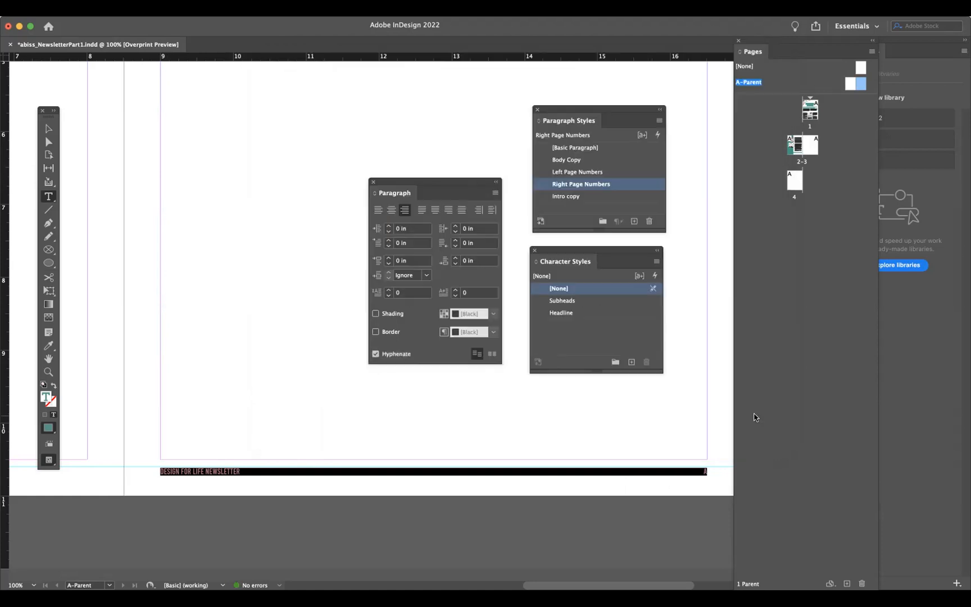
- Insert two tabs before the title in the right page's footer
click(703, 469)
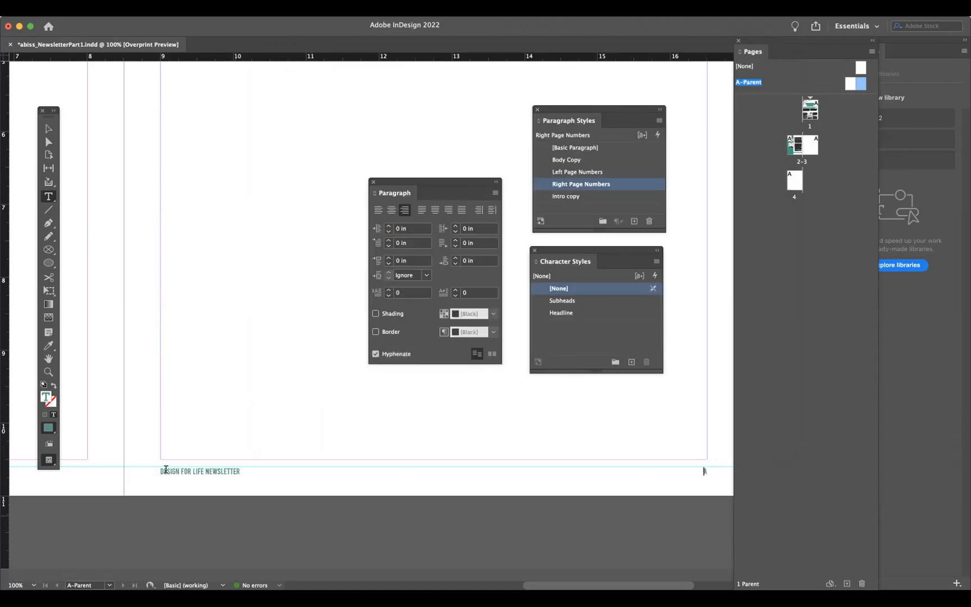
key(Tab)
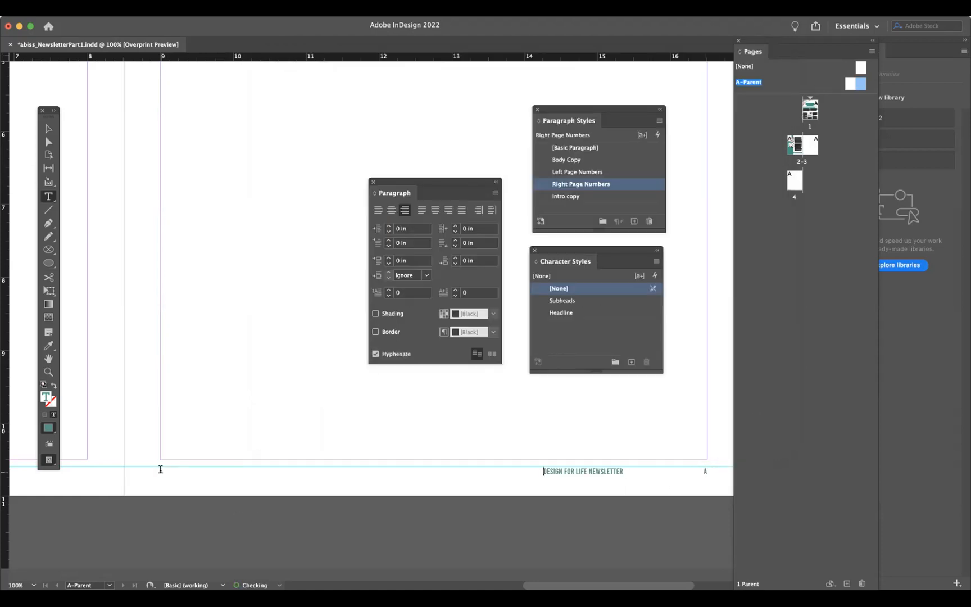
key(Tab)
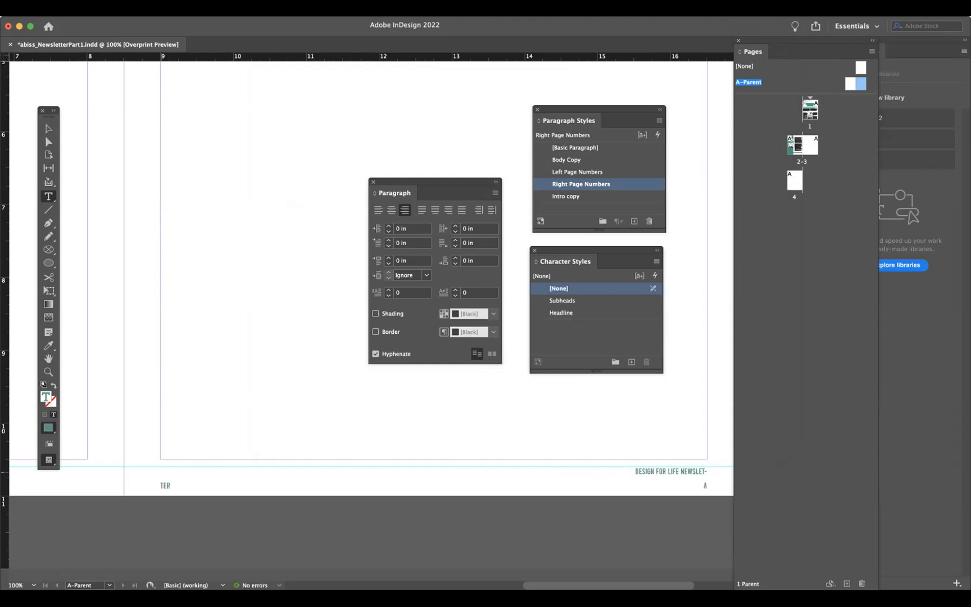
- Replace the extra tabs in the right page's footer with a single tab
key(BackSpace)
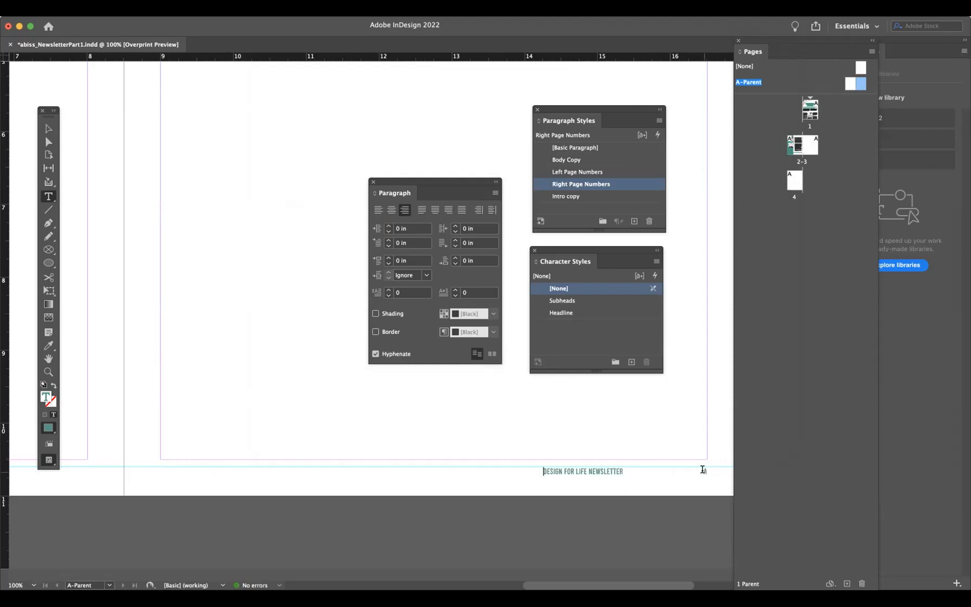
key(BackSpace)
key(Tab)
- Apply the Left Page Numbers paragraph style to the right page's footer paragraph
scroll(630, 475, left, 15)
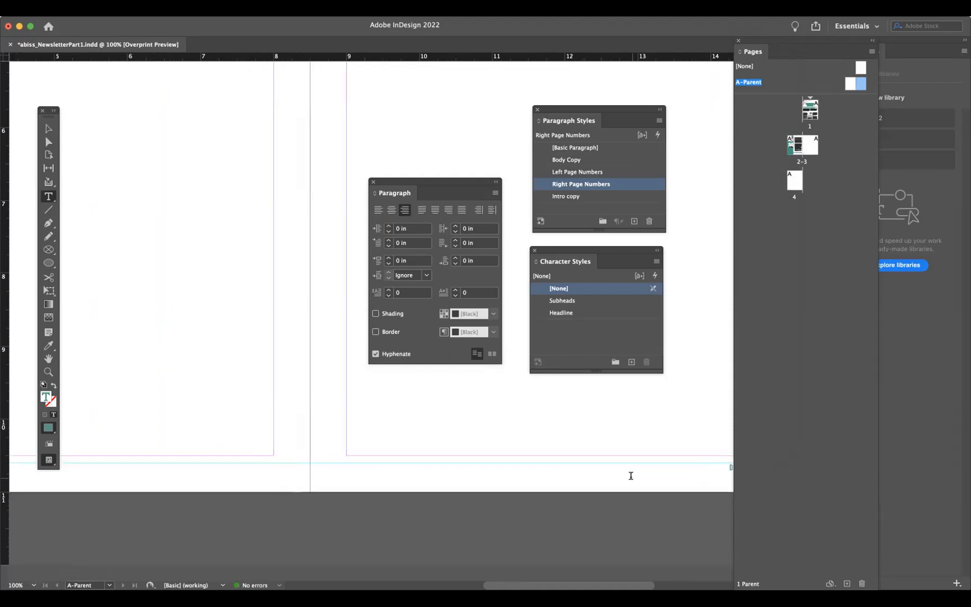
scroll(630, 475, left, 11)
scroll(630, 475, right, 9)
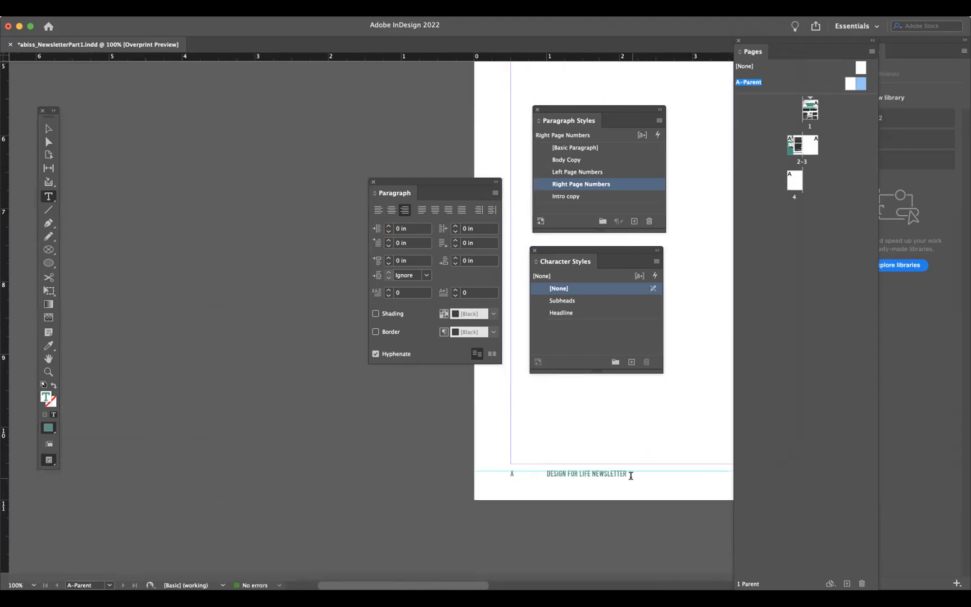
scroll(630, 475, right, 5)
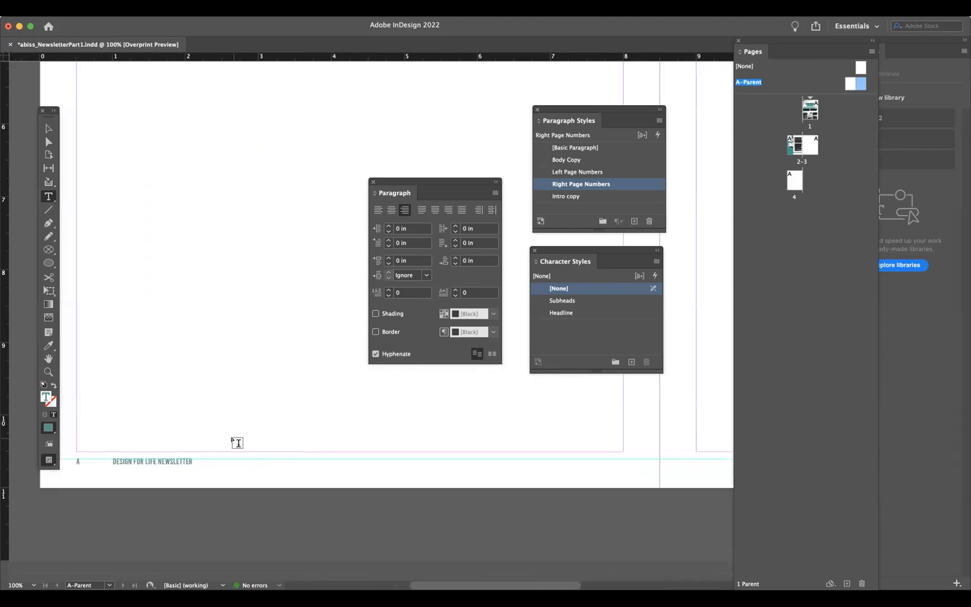
click(646, 174)
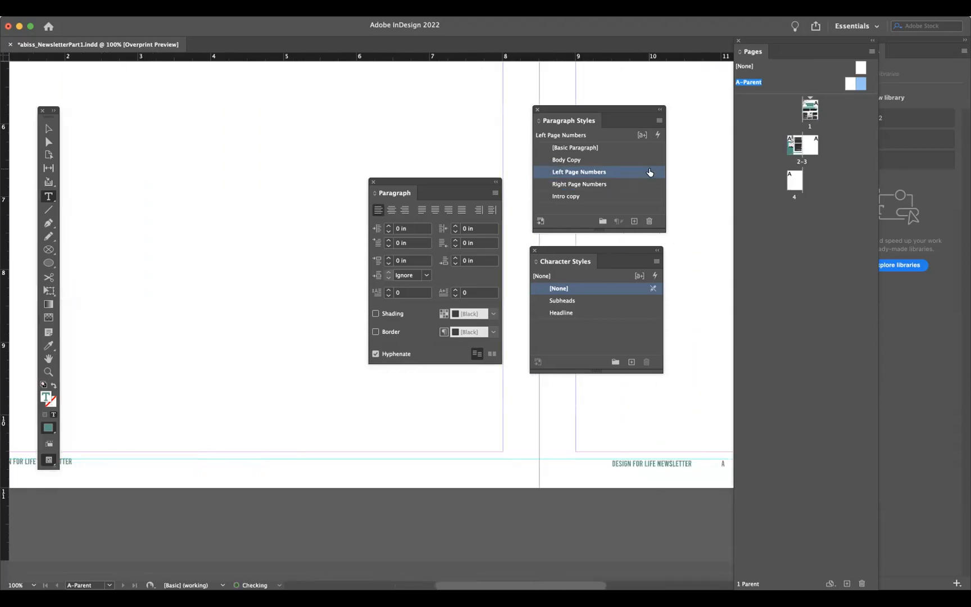
- Edit the Left Page Numbers style's tabs, choosing a right-justified tab and shifting its stop to about 6.9 in
double_click(648, 172)
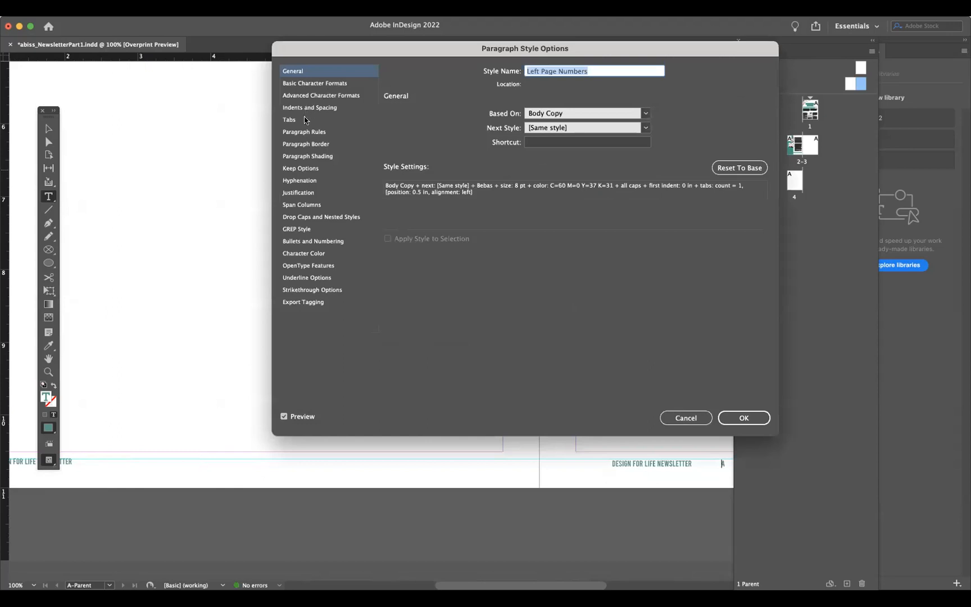
click(305, 120)
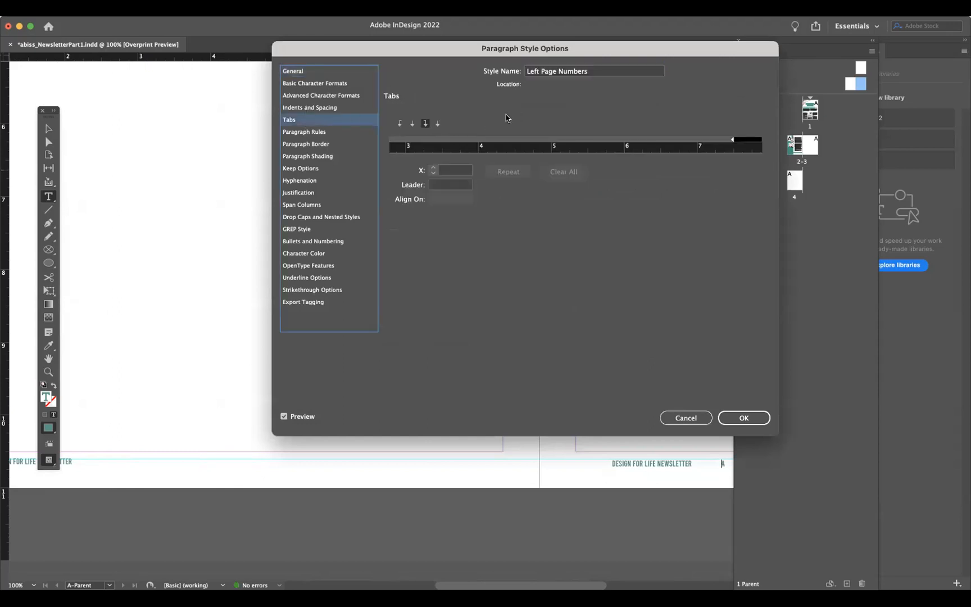
click(424, 125)
click(398, 124)
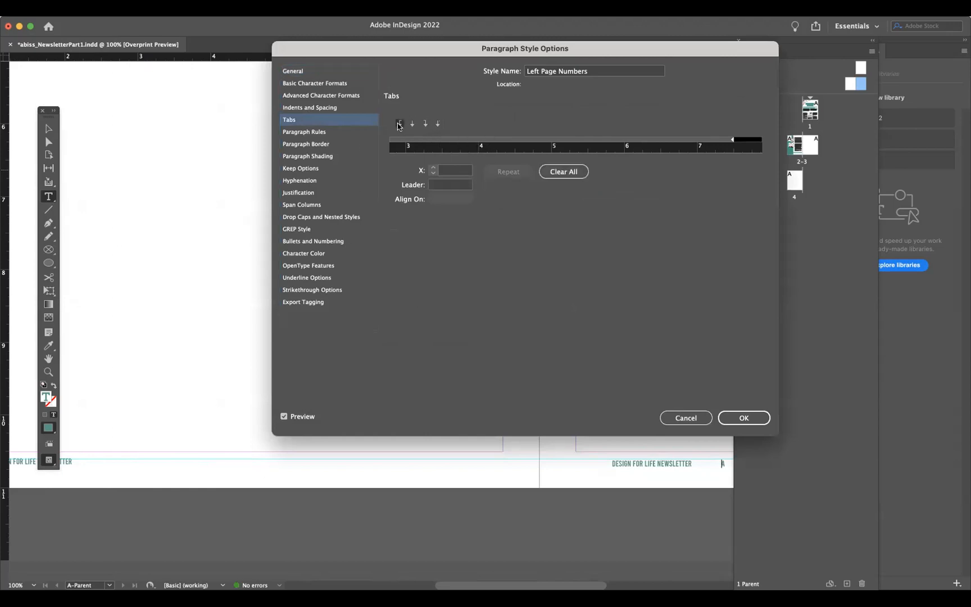
click(425, 124)
drag(701, 138, 691, 139)
click(677, 420)
- Apply the Right Page Numbers paragraph style to the right page's footer paragraph
scroll(655, 478, right, 5)
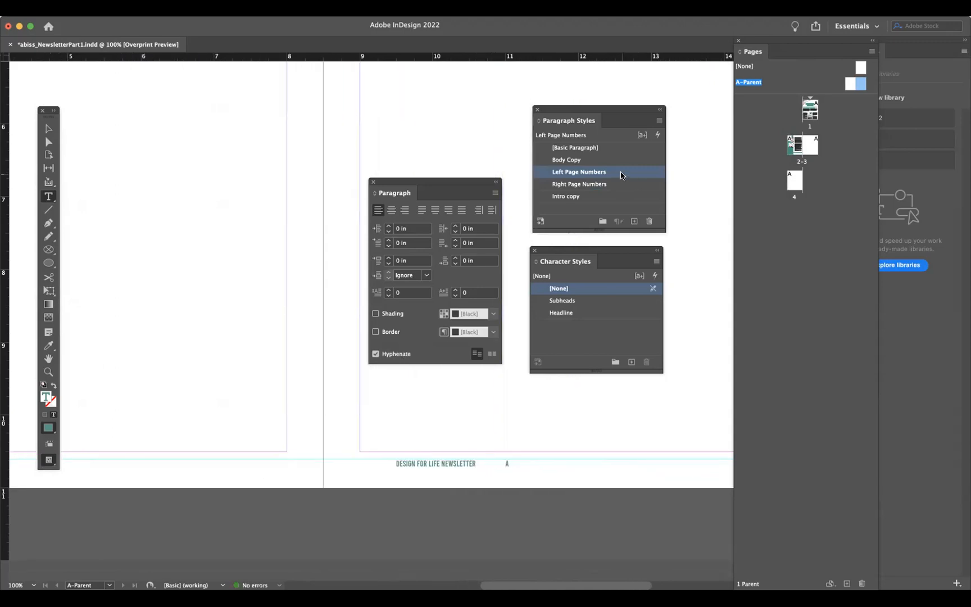
triple_click(472, 463)
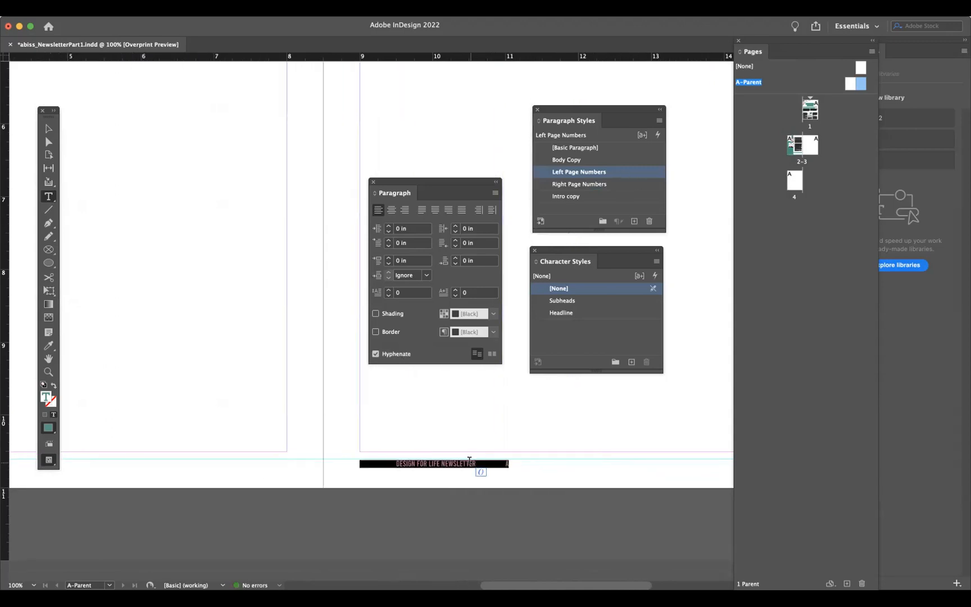
click(617, 184)
- Insert another tab before the page number in the right page's footer
scroll(599, 456, right, 2)
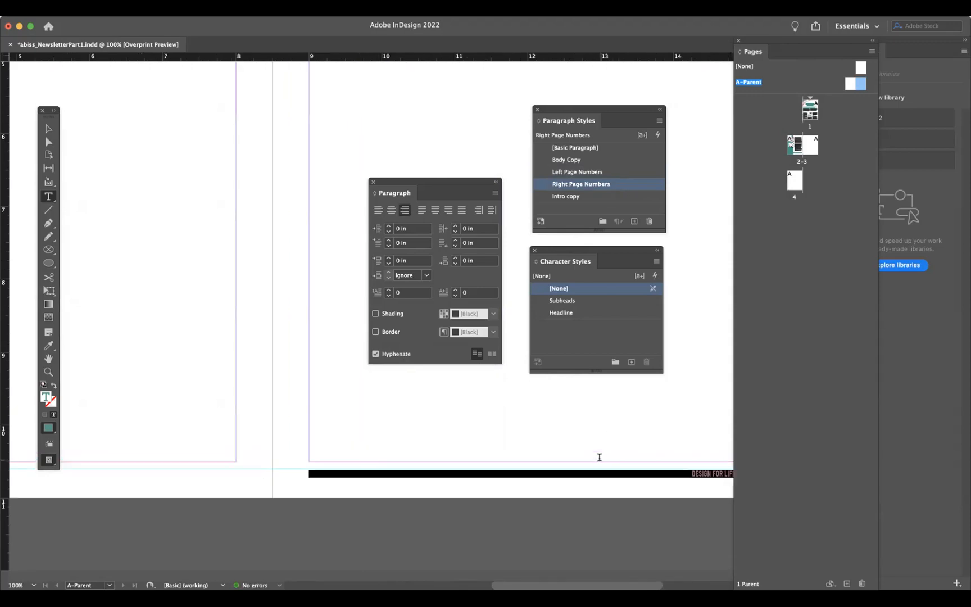
scroll(598, 457, right, 4)
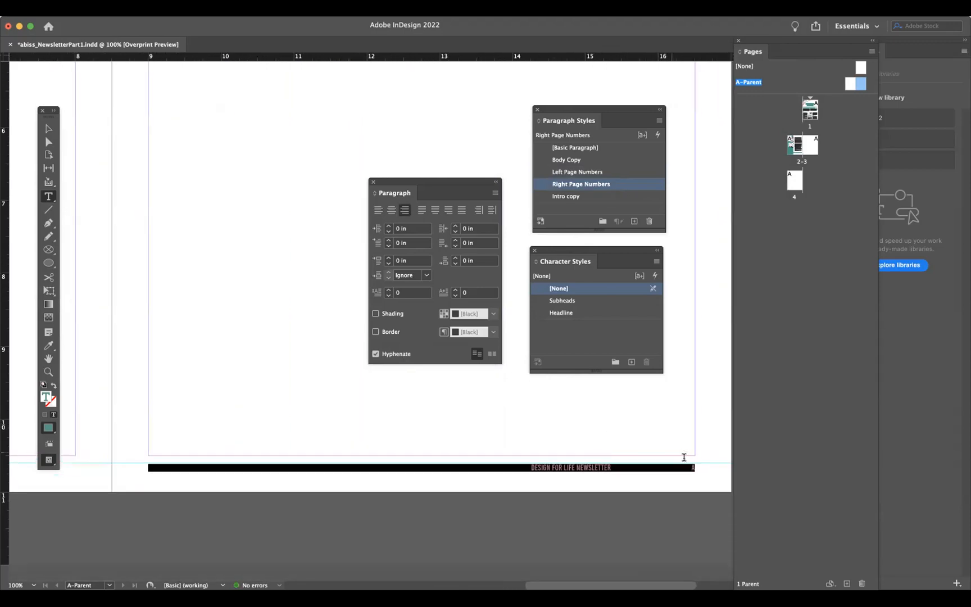
click(688, 467)
key(Tab)
- Move the Right Page Numbers style's right-aligned tab stop to about 6.99 in
triple_click(624, 465)
double_click(655, 185)
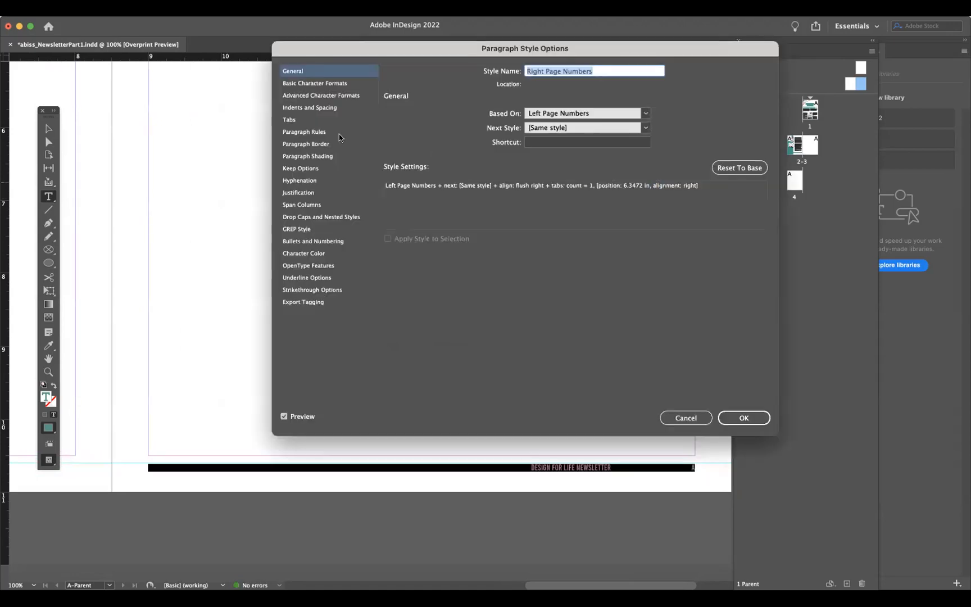
click(298, 120)
drag(650, 141, 695, 140)
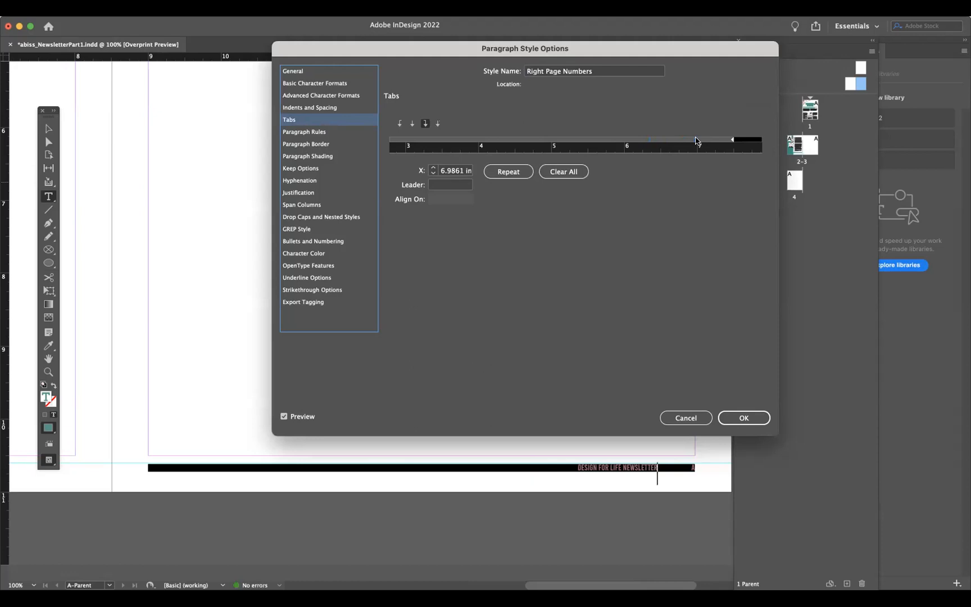
mouse_move(696, 141)
mouse_down()
mouse_move(713, 141)
mouse_move(695, 143)
mouse_up()
click(743, 417)
- Switch to the Selection tool, deselect the footer text, zoom out and save the document
scroll(621, 485, left, 2)
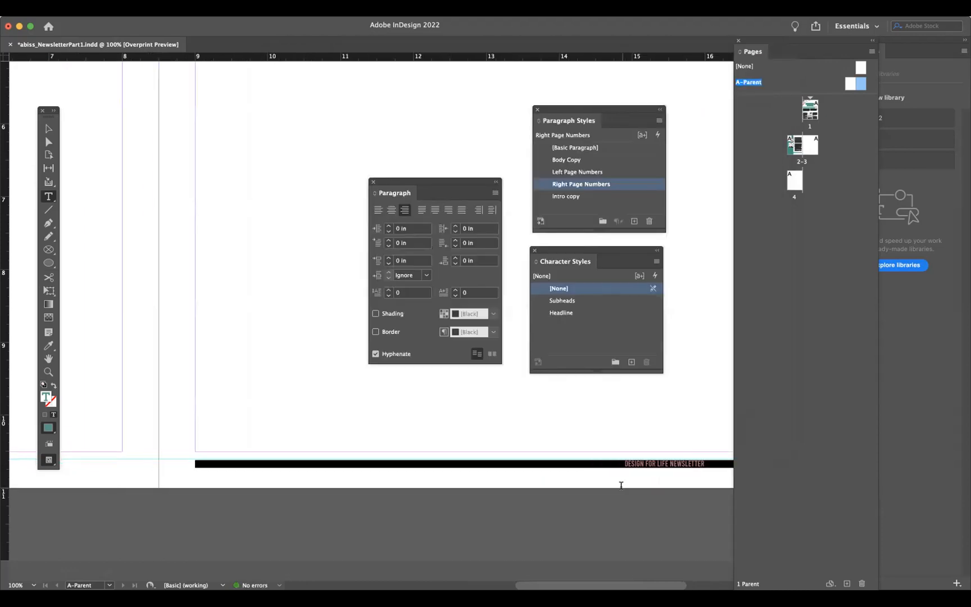
scroll(621, 485, left, 15)
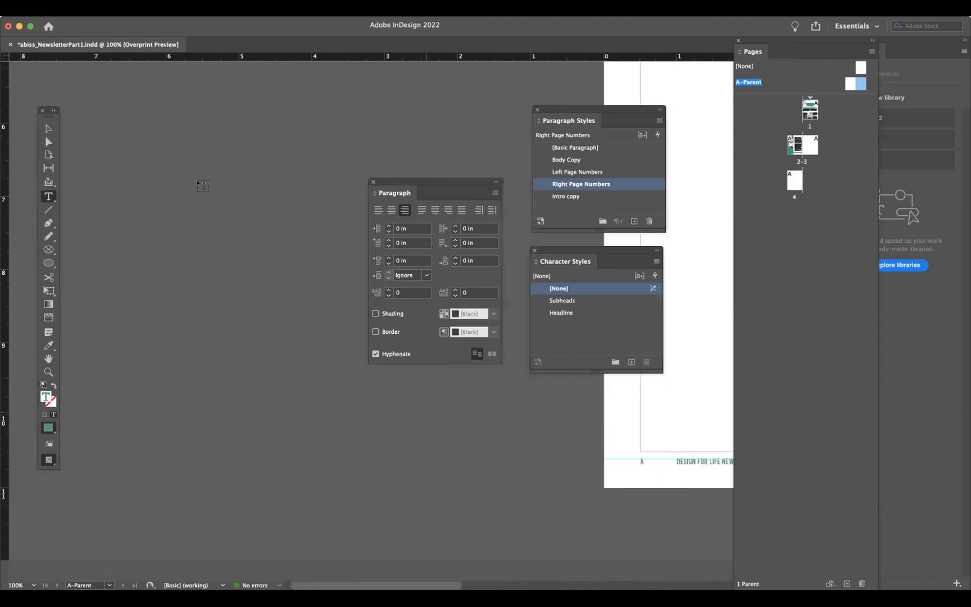
click(44, 123)
click(463, 414)
scroll(463, 414, right, 3)
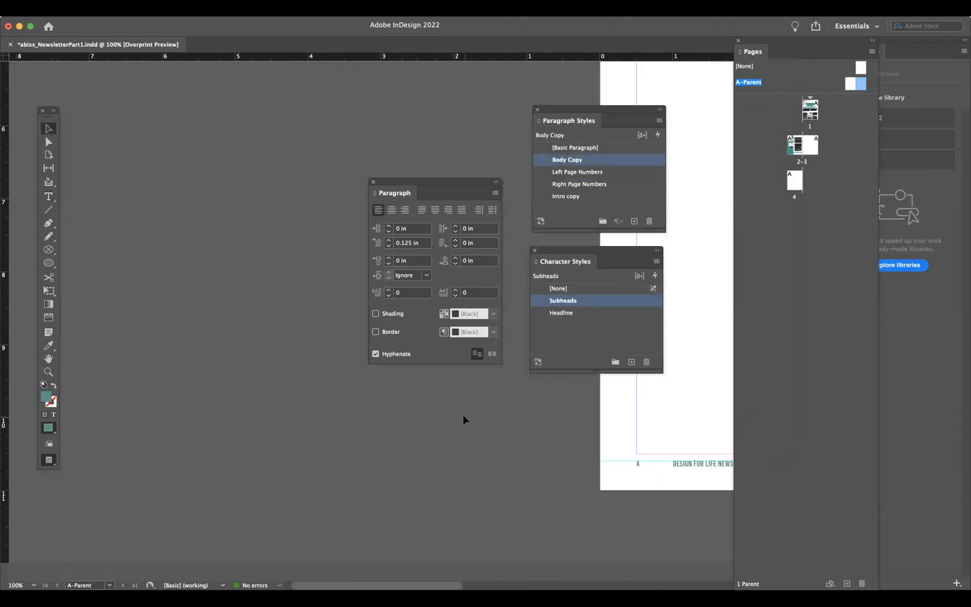
scroll(463, 414, right, 8)
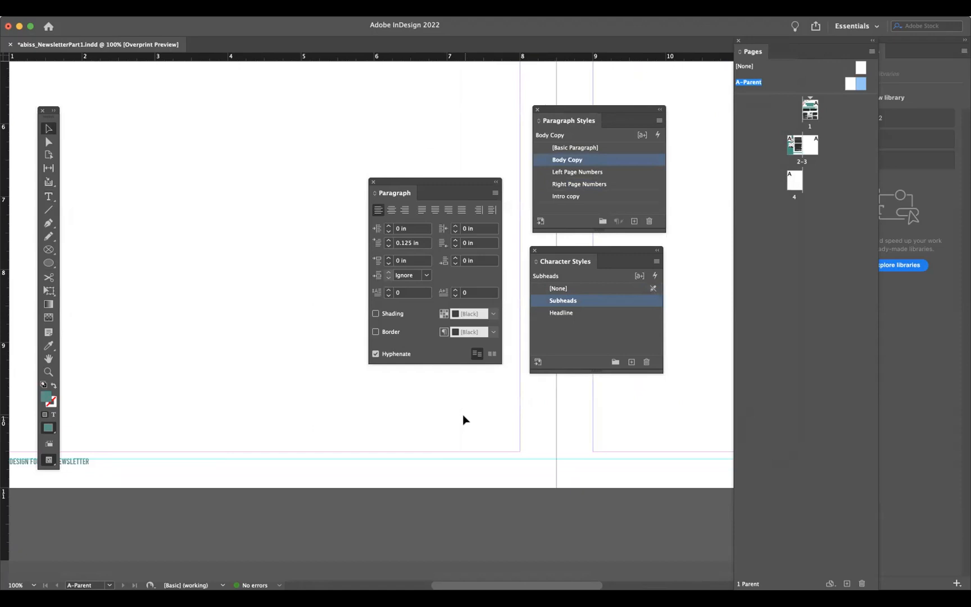
key(super+minus)
key(super+minus)
scroll(554, 451, right, 2)
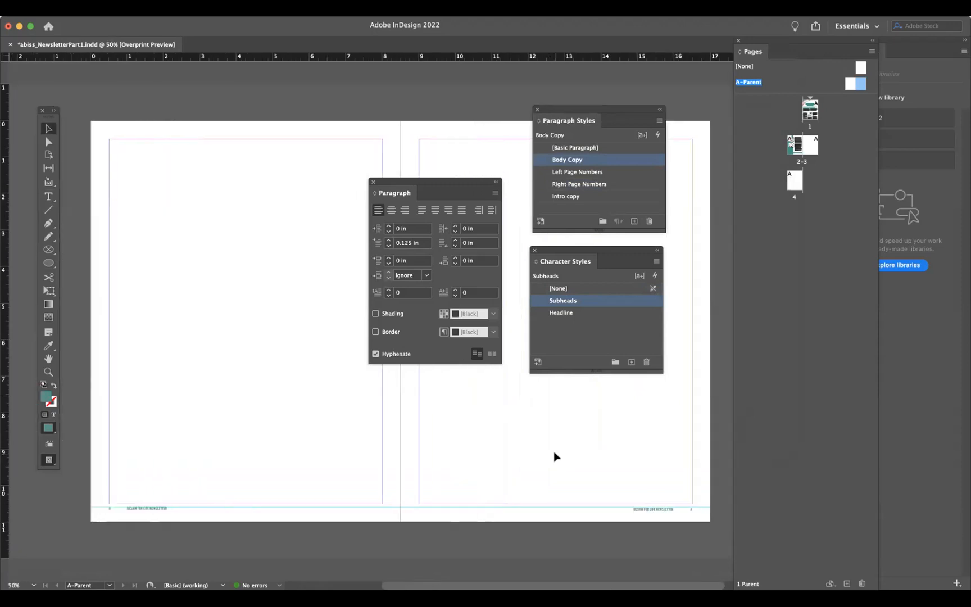
key(super+s)
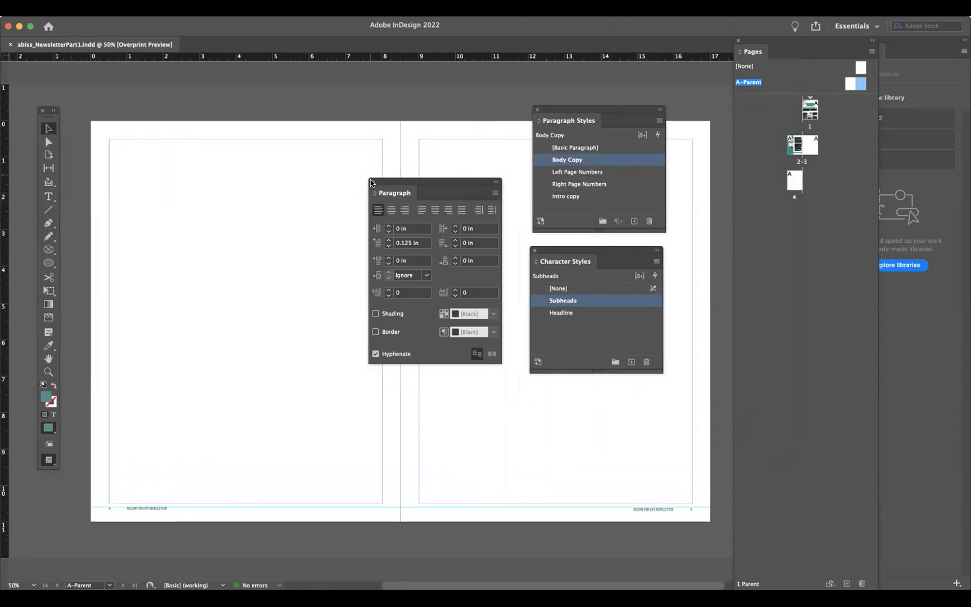
- Close the Paragraph panel and go to the pages 2–3 spread
click(373, 182)
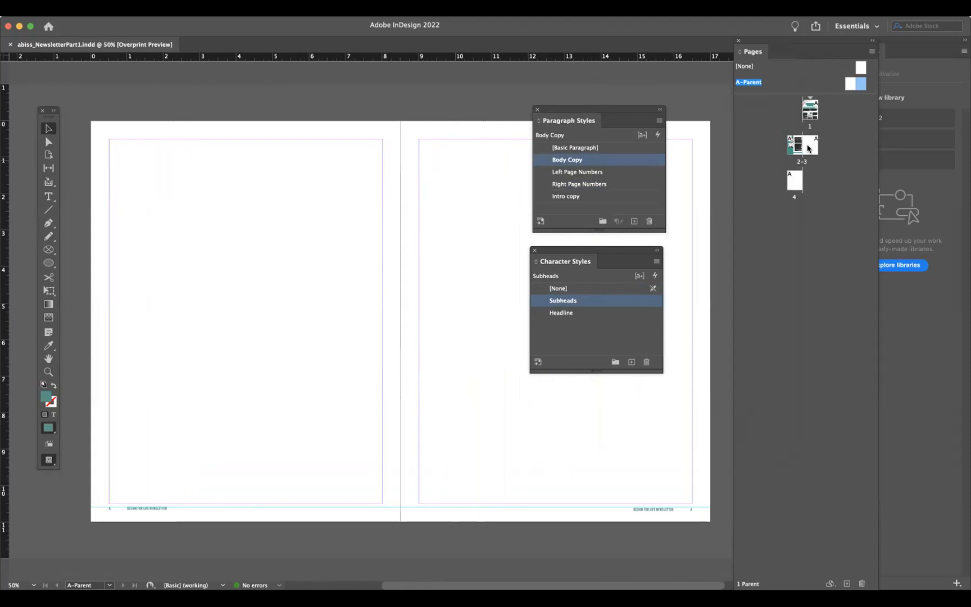
double_click(789, 148)
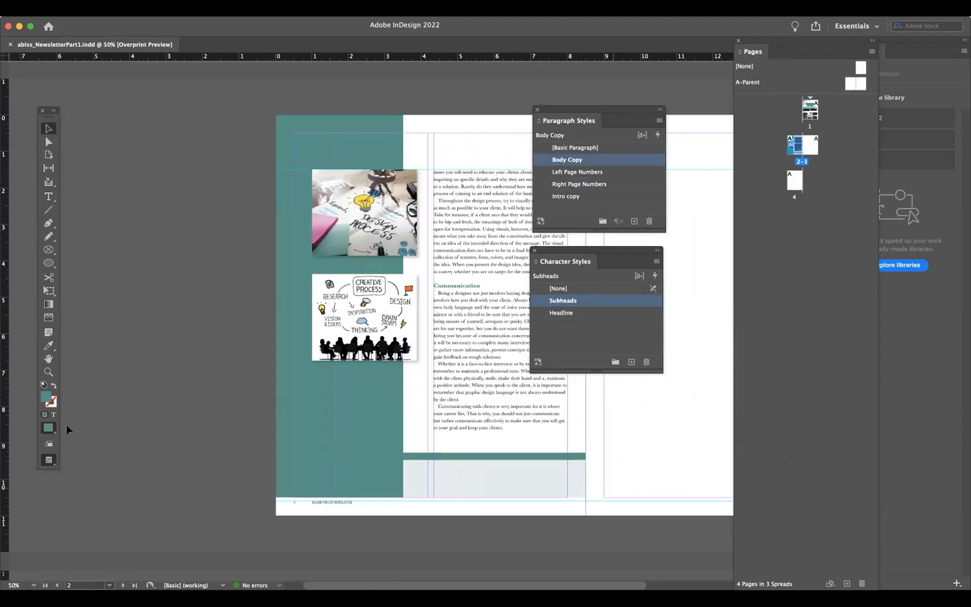
- Zoom in and inspect the page-number footers on pages 2, 3 and 4
click(53, 371)
click(348, 517)
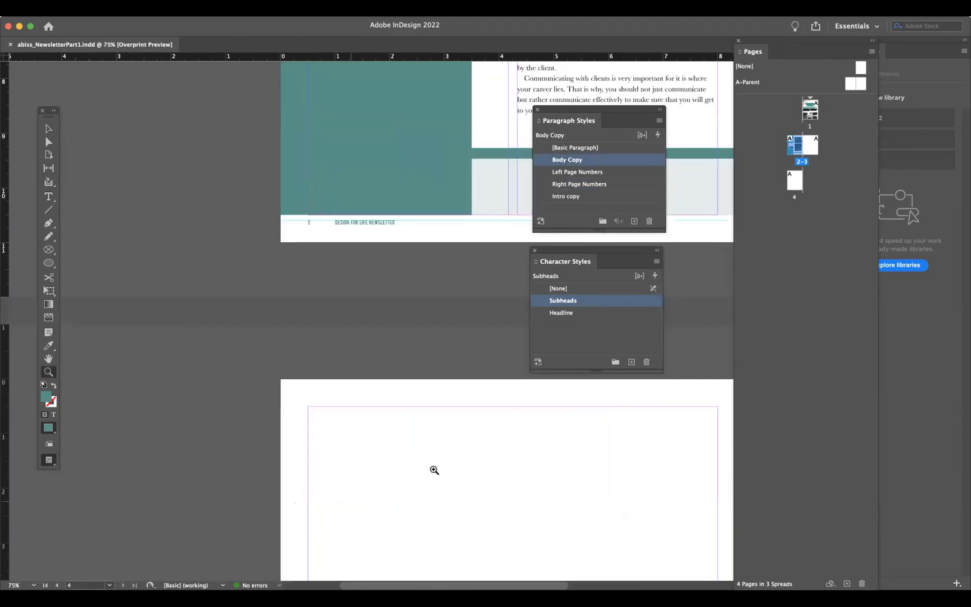
click(434, 470)
scroll(434, 226, up, 1)
scroll(434, 227, up, 10)
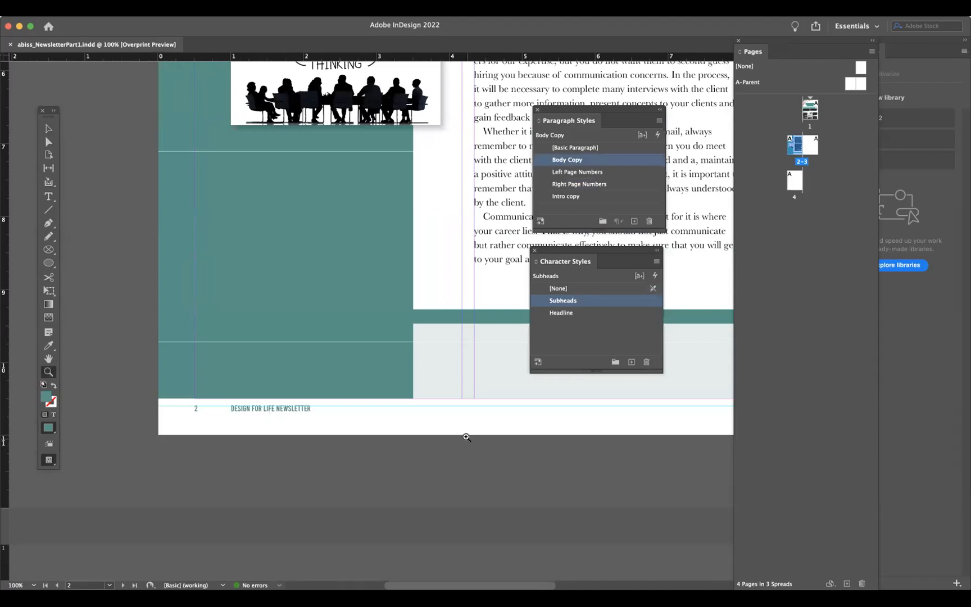
scroll(466, 437, right, 15)
scroll(466, 437, right, 2)
scroll(466, 437, up, 2)
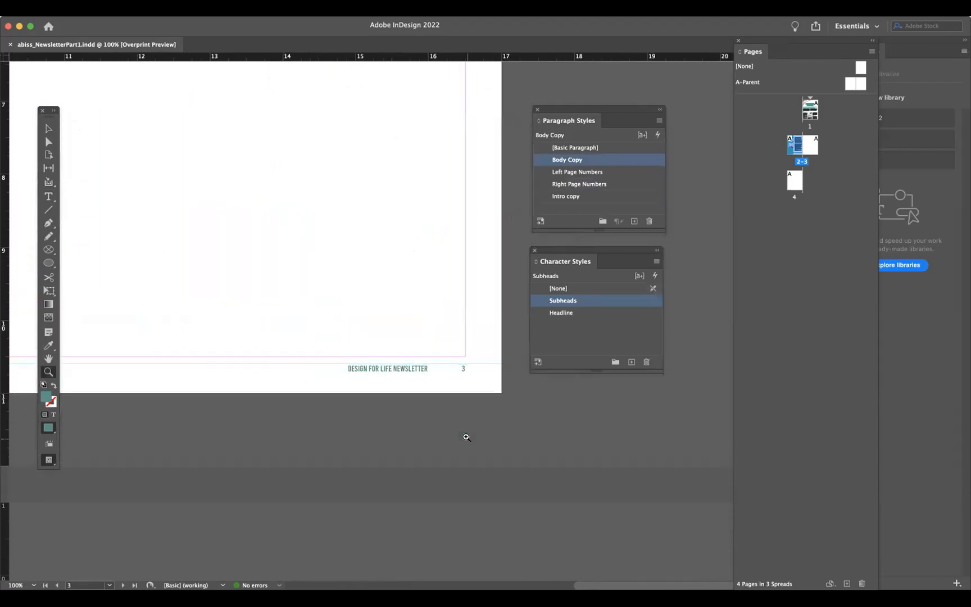
scroll(409, 397, left, 3)
scroll(409, 398, down, 5)
scroll(409, 397, down, 10)
scroll(409, 398, left, 10)
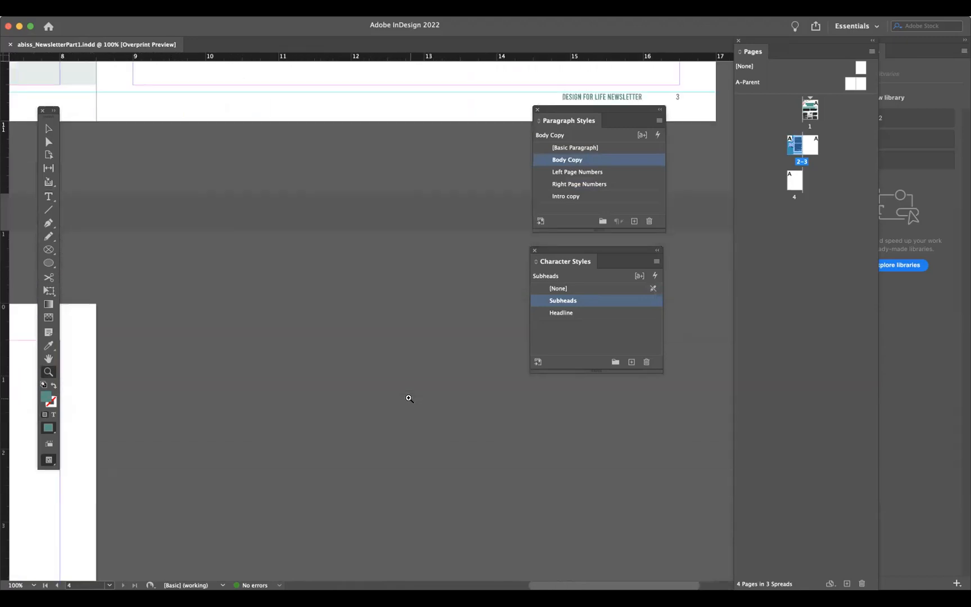
scroll(409, 397, down, 6)
scroll(409, 398, left, 3)
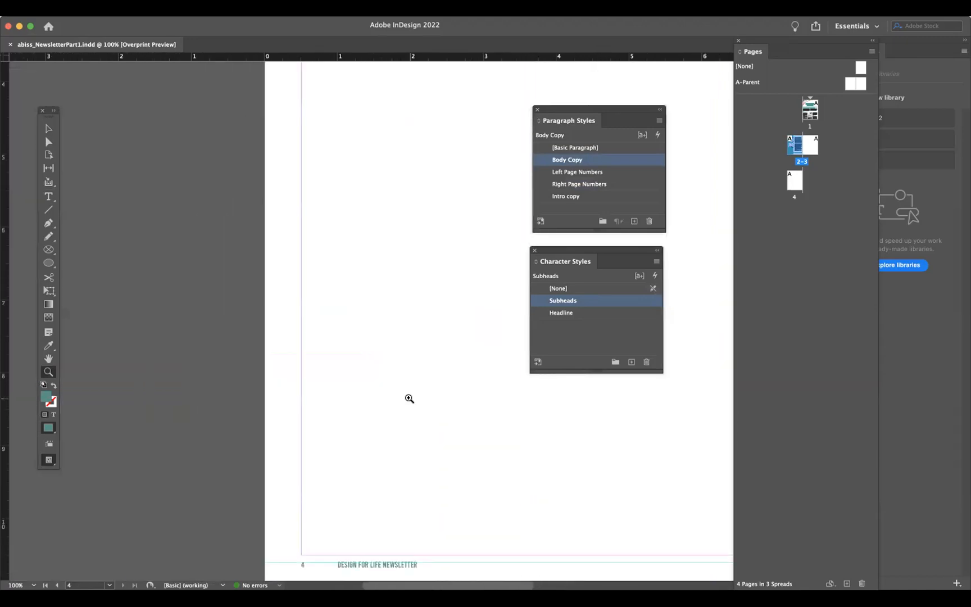
key(v)
click(290, 172)
scroll(290, 172, up, 10)
scroll(290, 173, right, 4)
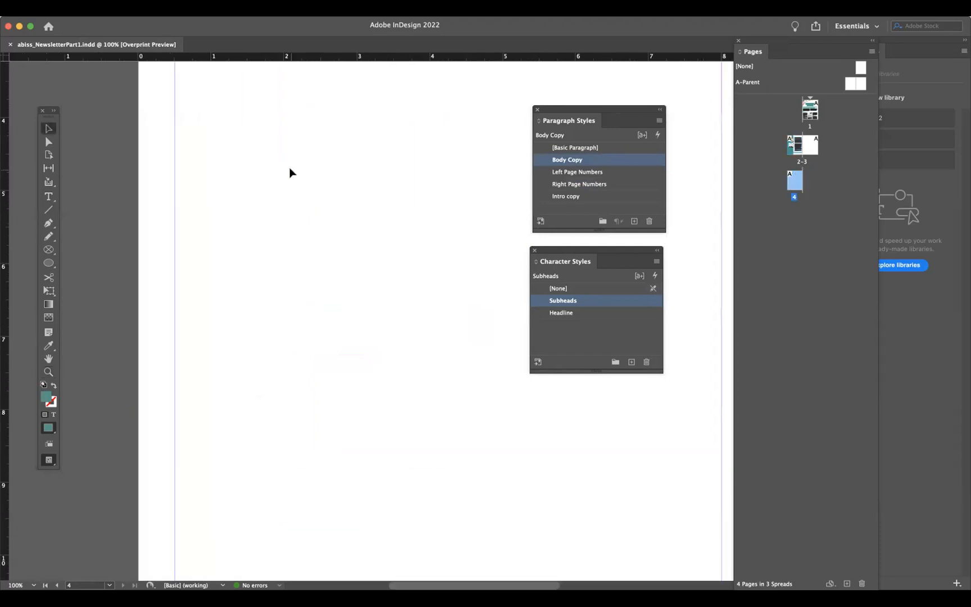
scroll(290, 170, up, 10)
scroll(290, 170, left, 2)
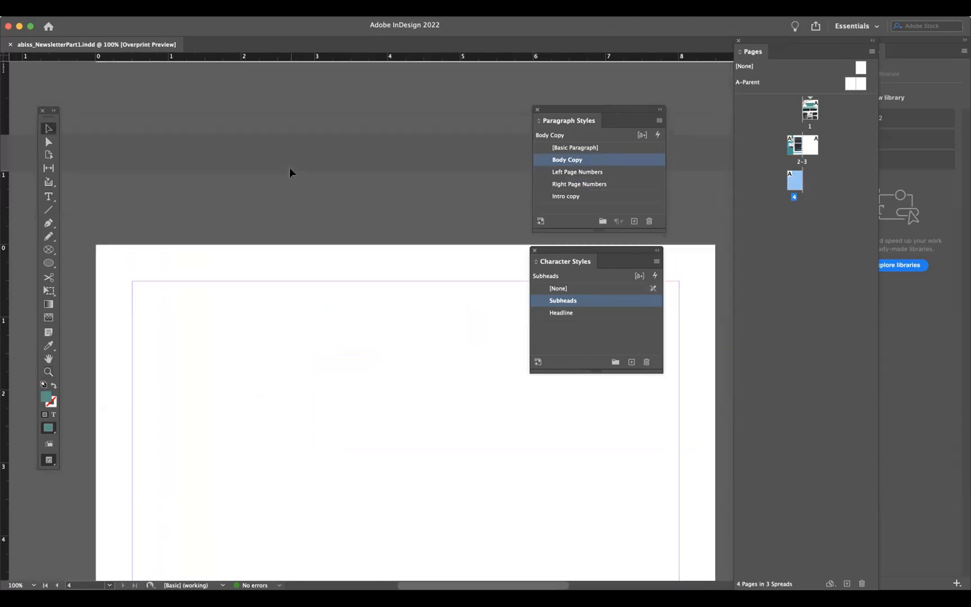
scroll(289, 168, up, 3)
scroll(289, 168, right, 2)
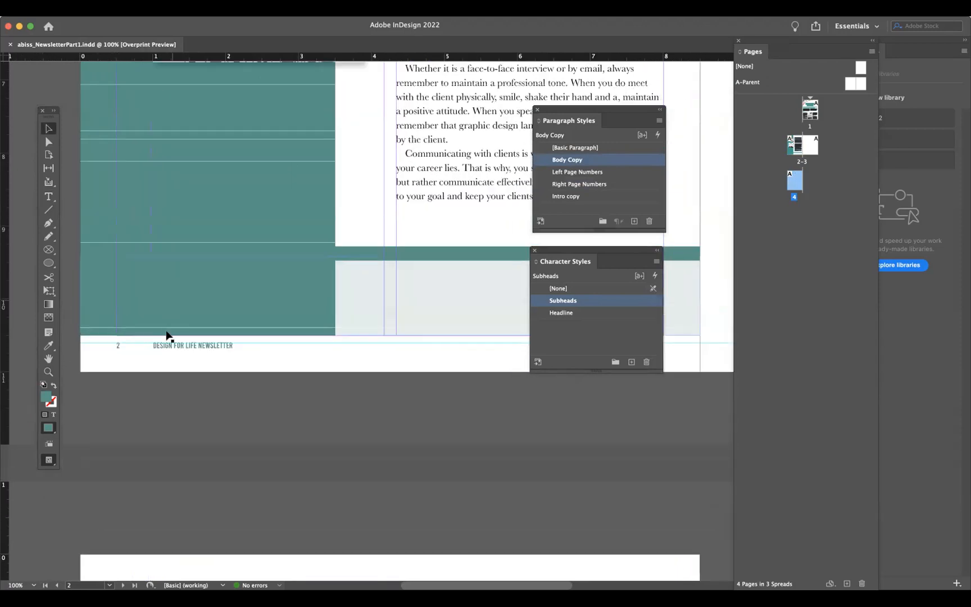
scroll(201, 348, up, 5)
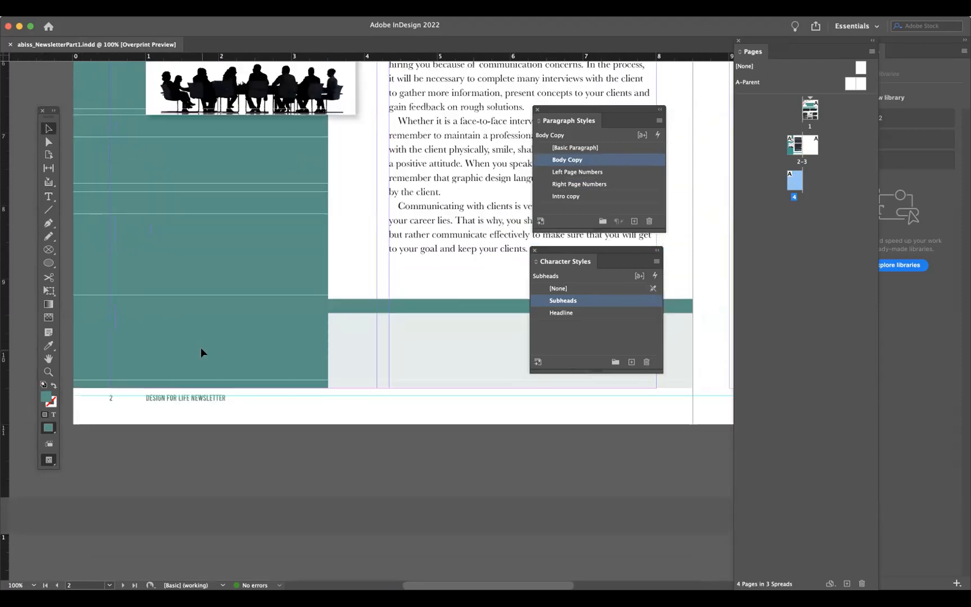
- Fit the page in the window and move the Paragraph Styles and Character Styles panels off the page area
click(245, 9)
click(271, 111)
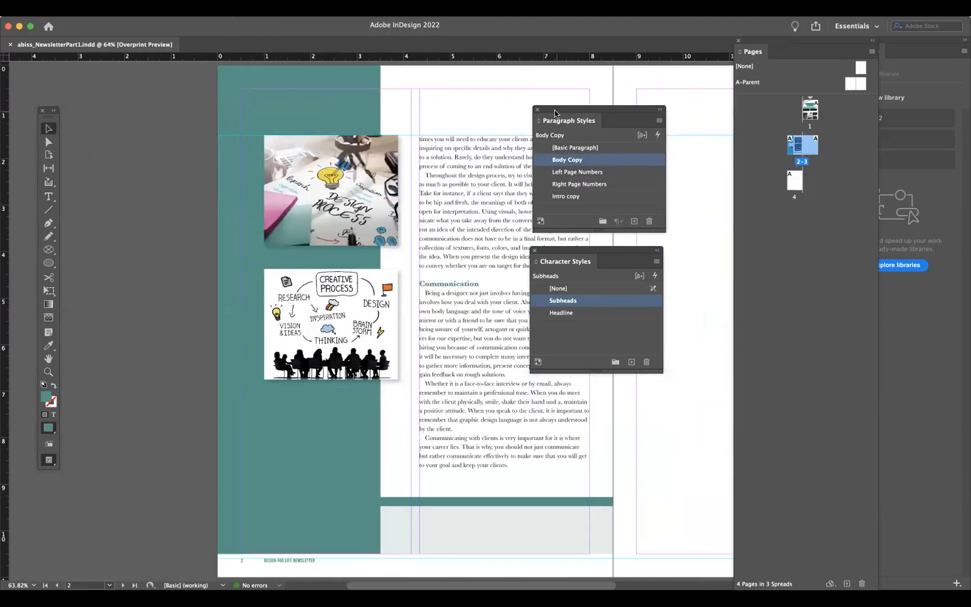
drag(554, 112, 740, 269)
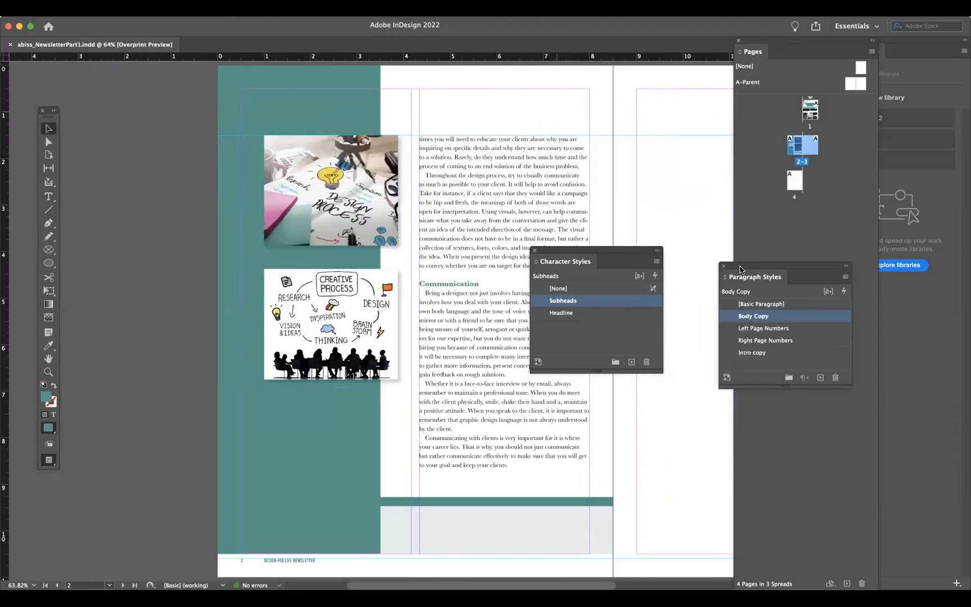
drag(581, 250, 770, 400)
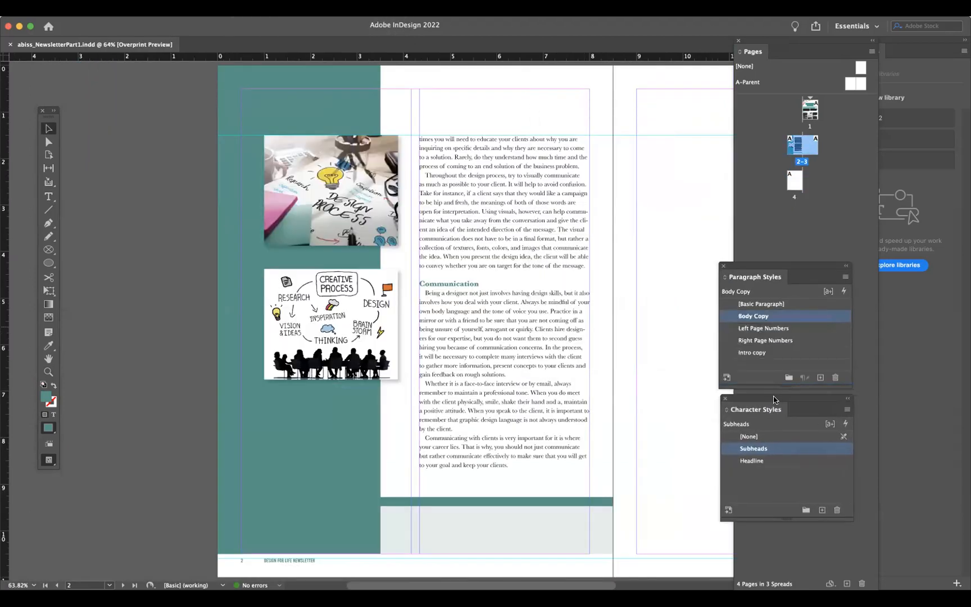
scroll(573, 403, right, 3)
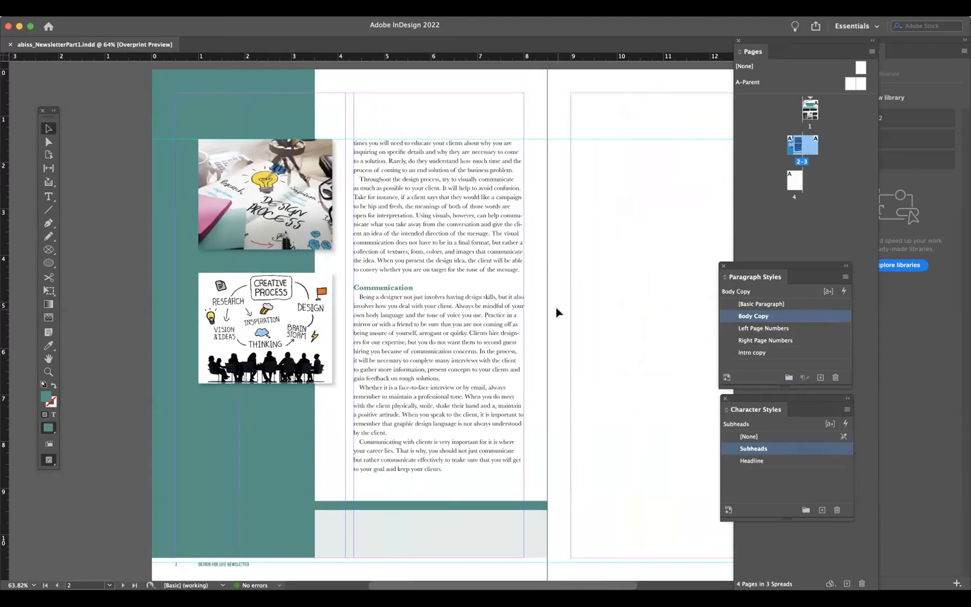
- Zoom out and view the A-Parent spread, then return to page 1 and the pages 2–3 spread
key(super+minus)
scroll(569, 366, right, 3)
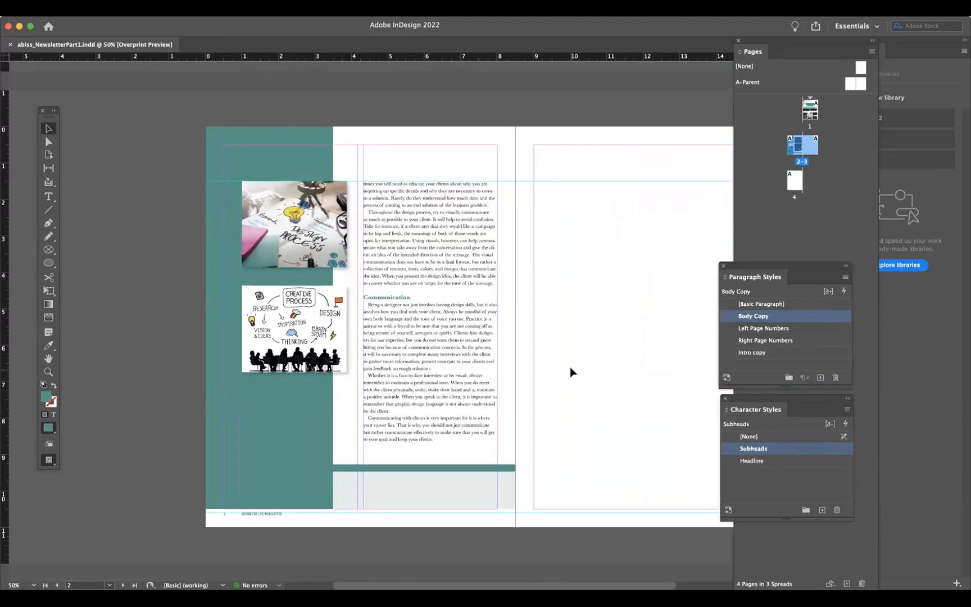
scroll(570, 371, down, 5)
scroll(570, 372, right, 3)
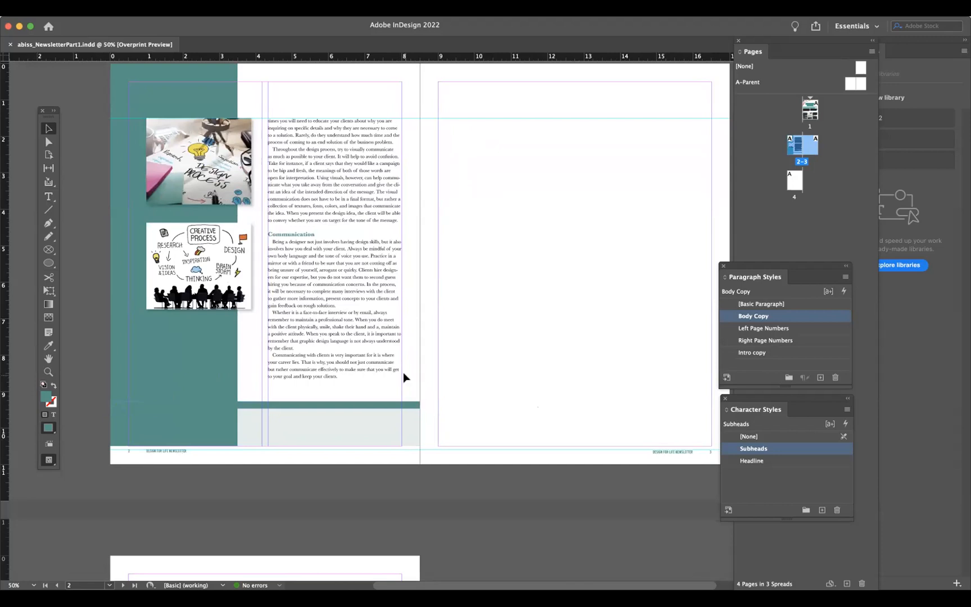
double_click(849, 81)
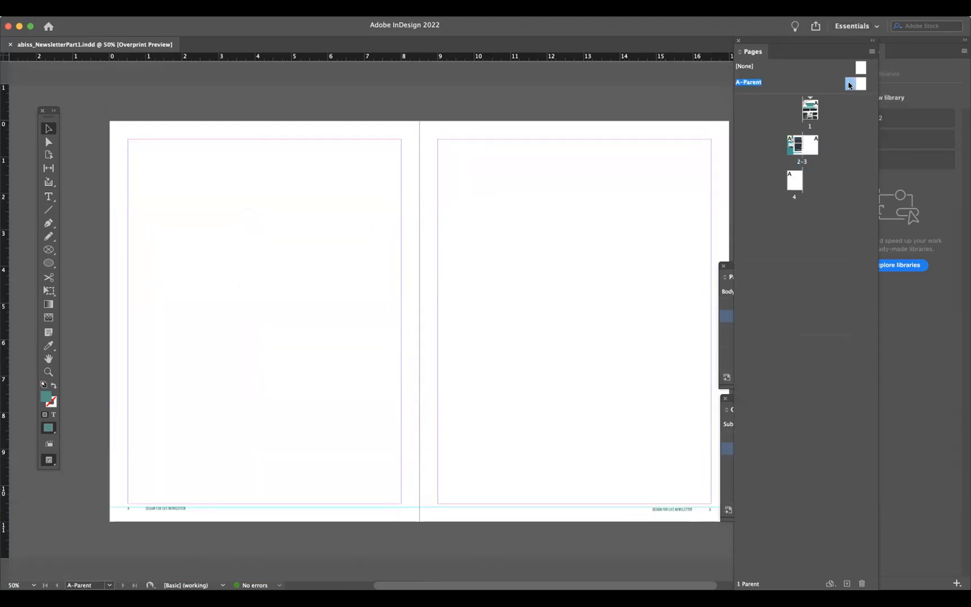
double_click(810, 116)
double_click(787, 145)
- Extend the light footer background frame on page 2 down to the page's bottom edge
click(277, 485)
drag(355, 500, 354, 519)
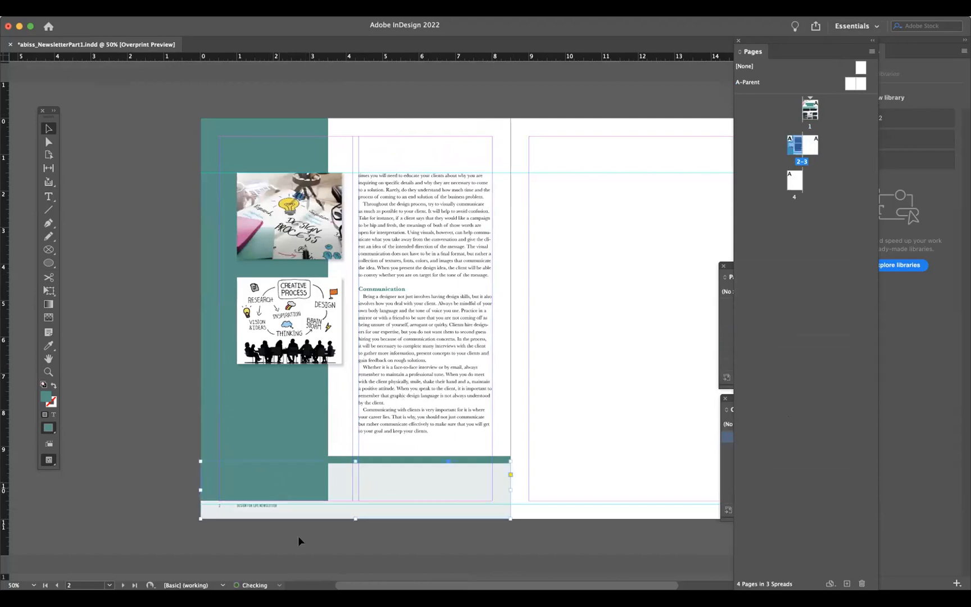
- Try extending the teal column frame to the page bottom and applying the None parent to pages 2–3, then undo
click(266, 436)
drag(264, 500, 264, 517)
click(277, 539)
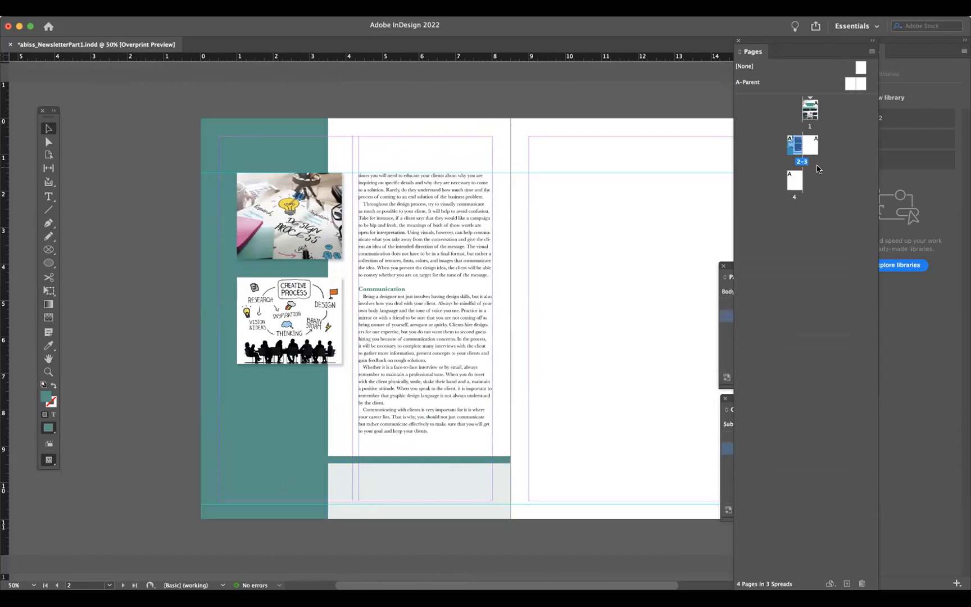
drag(862, 72, 796, 146)
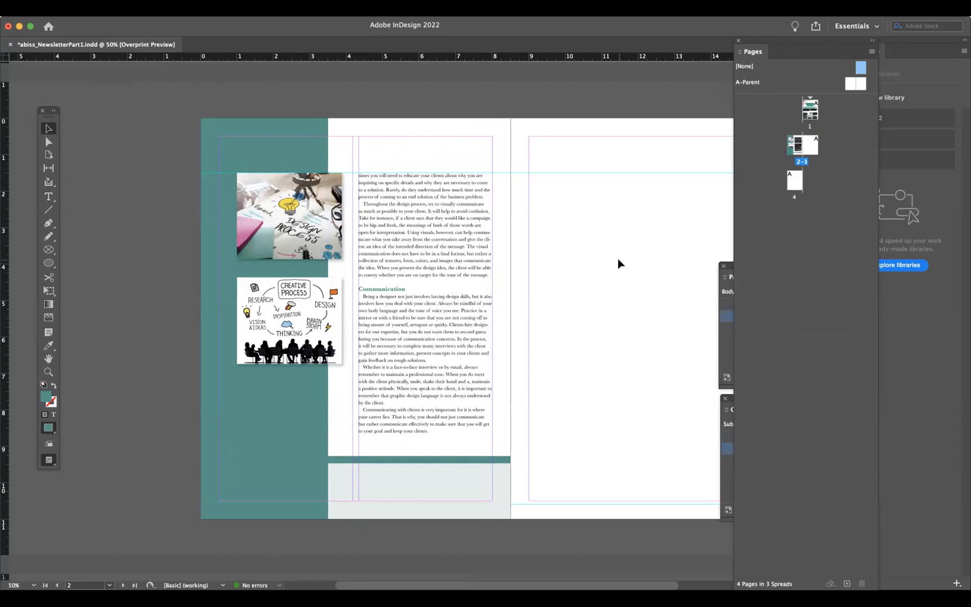
key(super+z)
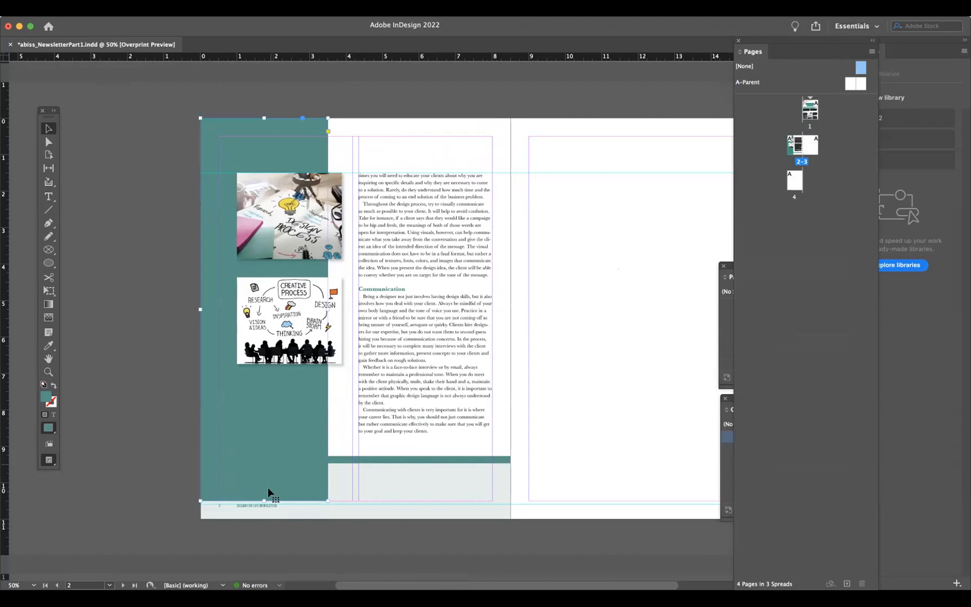
- Review page 1 and the pages 2–3 spread footers, then save the document
double_click(804, 115)
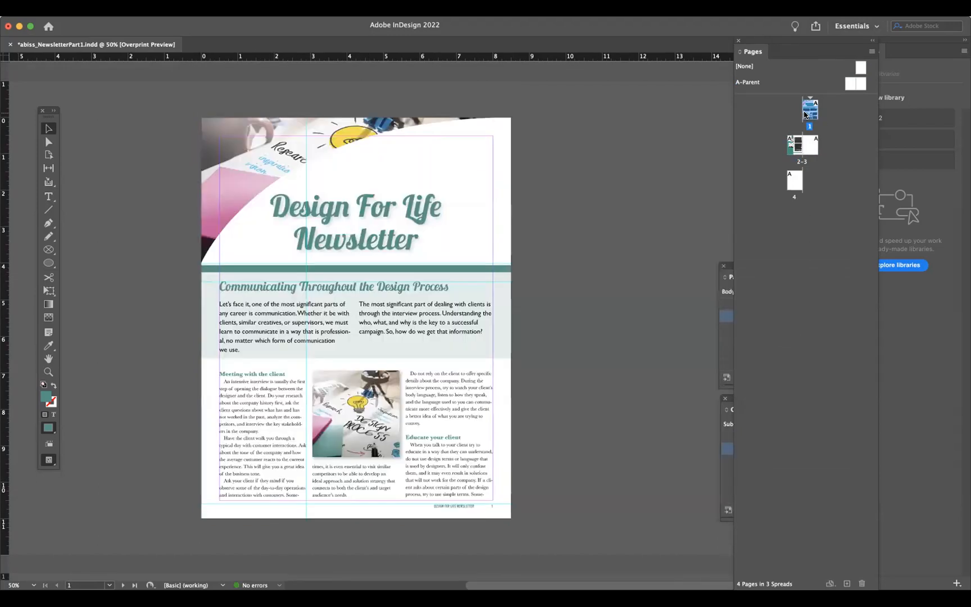
double_click(794, 151)
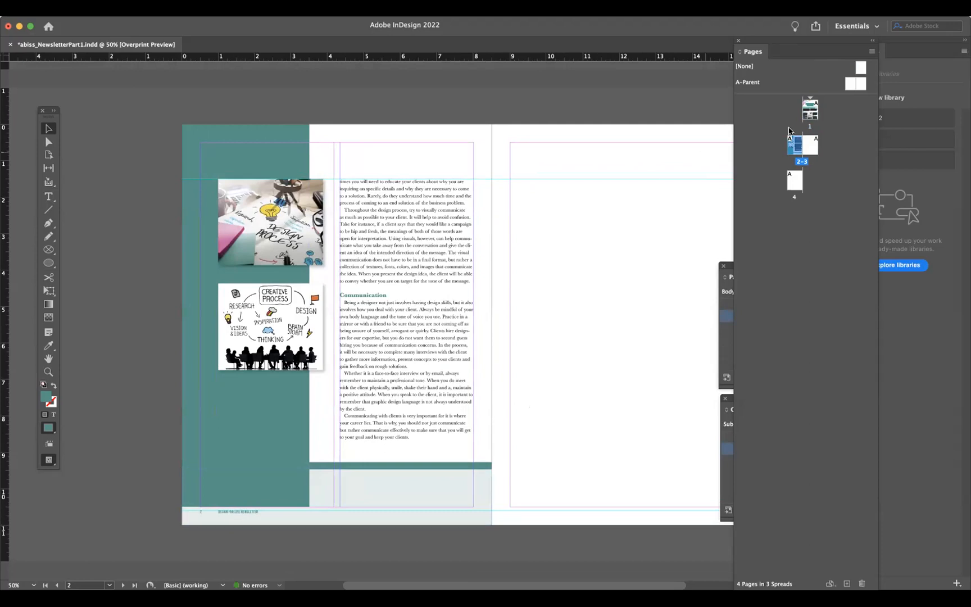
scroll(565, 225, right, 1)
scroll(565, 225, right, 5)
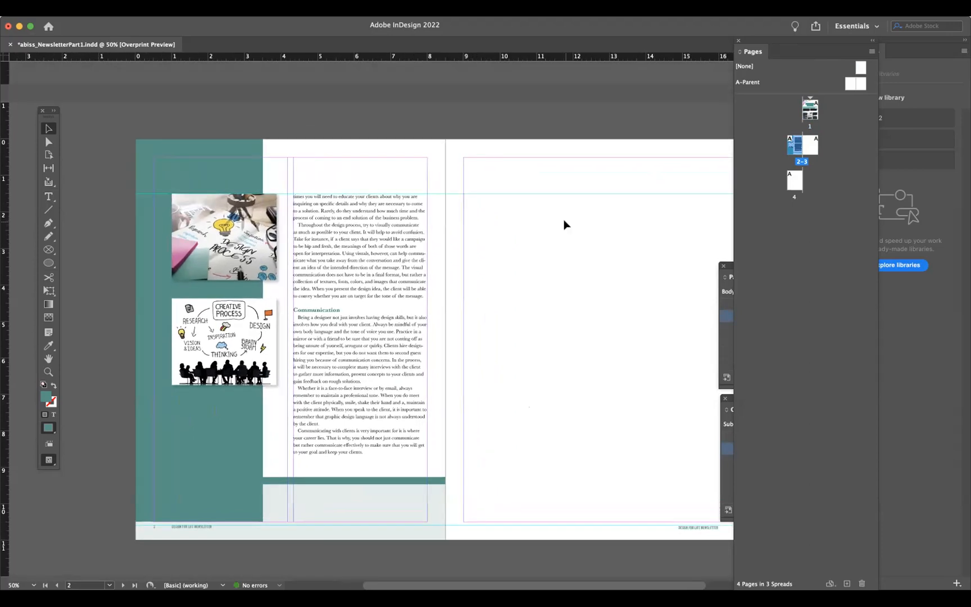
scroll(565, 225, right, 3)
scroll(565, 225, up, 2)
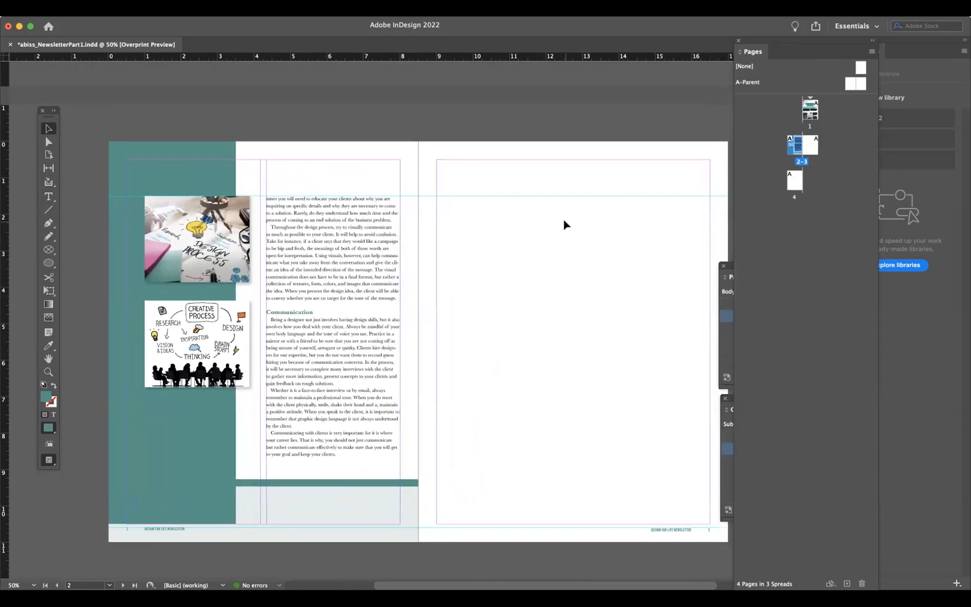
key(super+s)
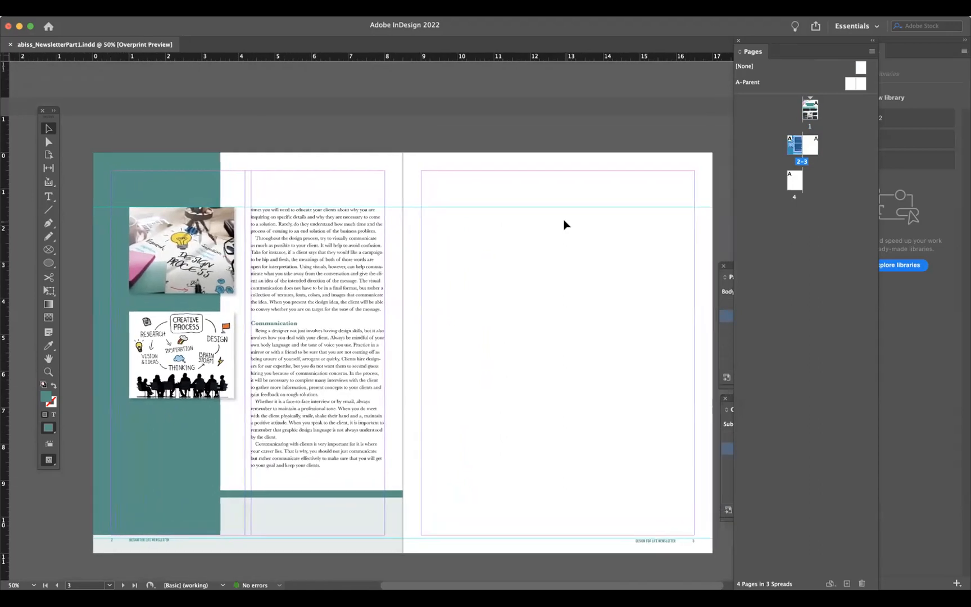
- Hide the guides and return to page 1
click(244, 9)
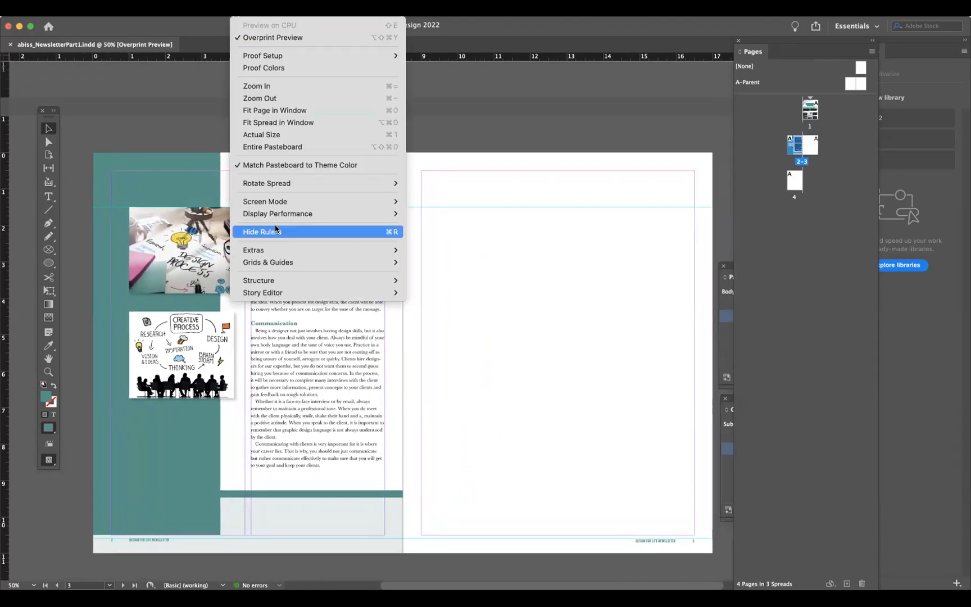
mouse_move(279, 264)
click(432, 262)
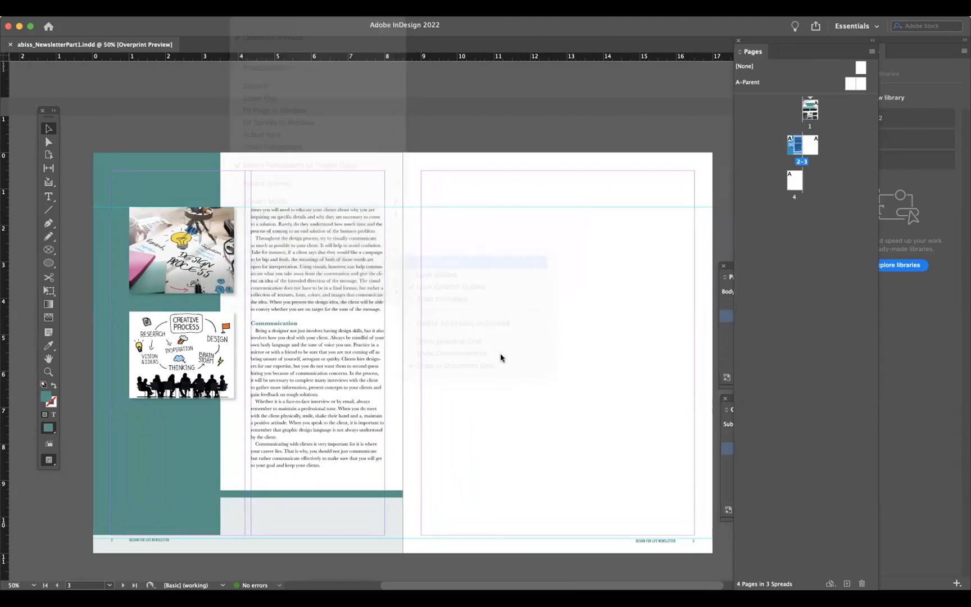
scroll(577, 253, up, 5)
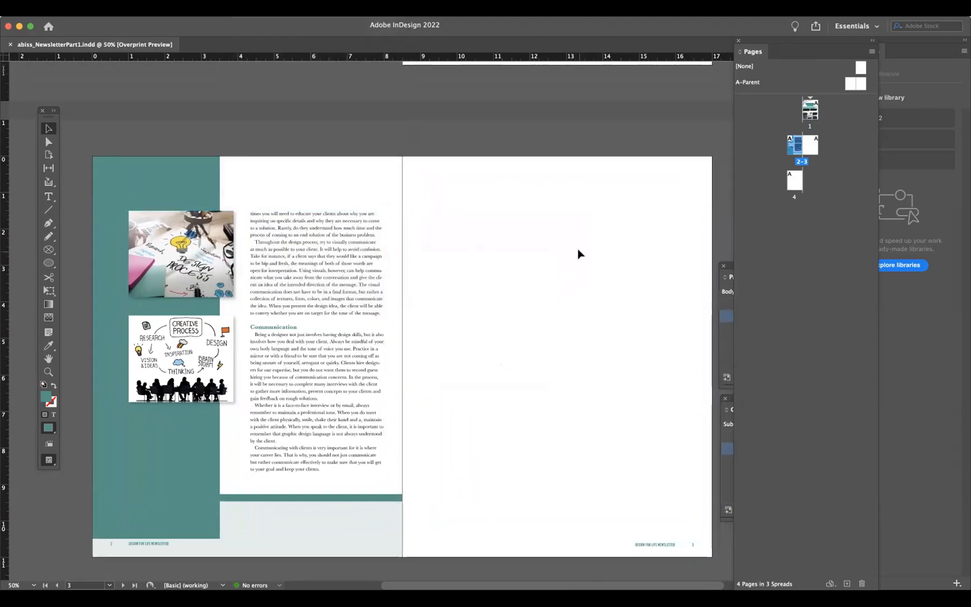
scroll(578, 251, up, 6)
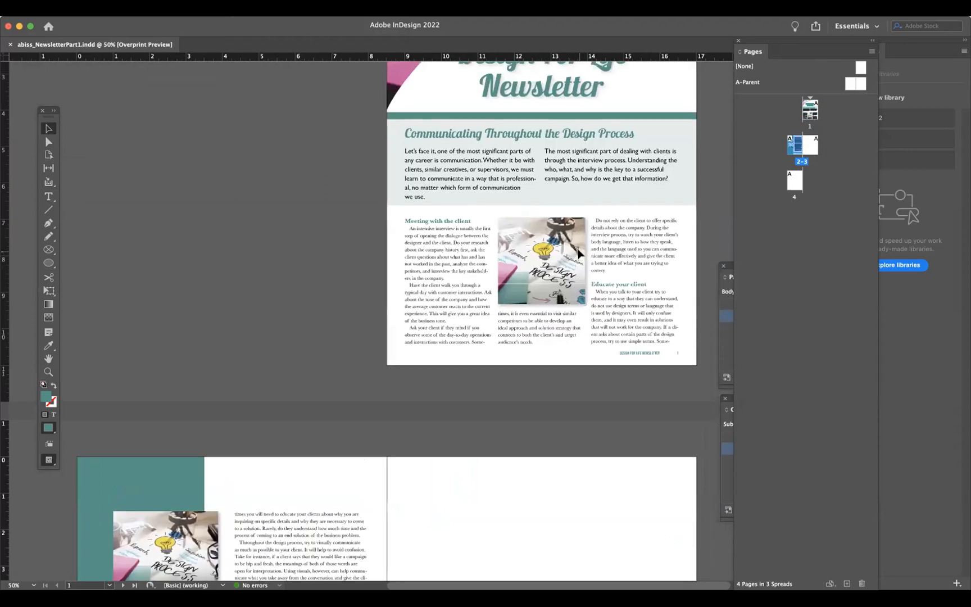
scroll(578, 253, up, 2)
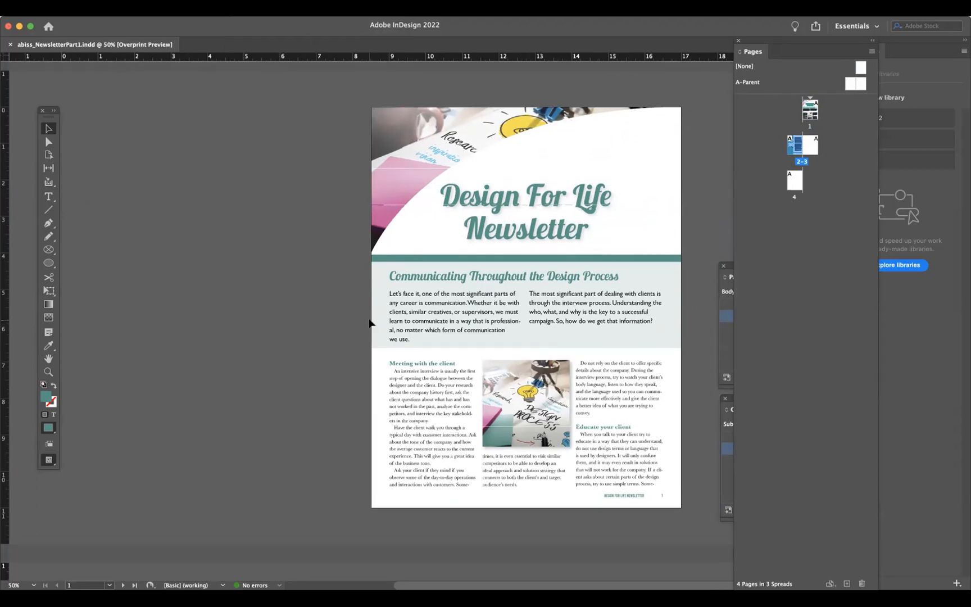
scroll(371, 324, down, 1)
scroll(334, 306, up, 1)
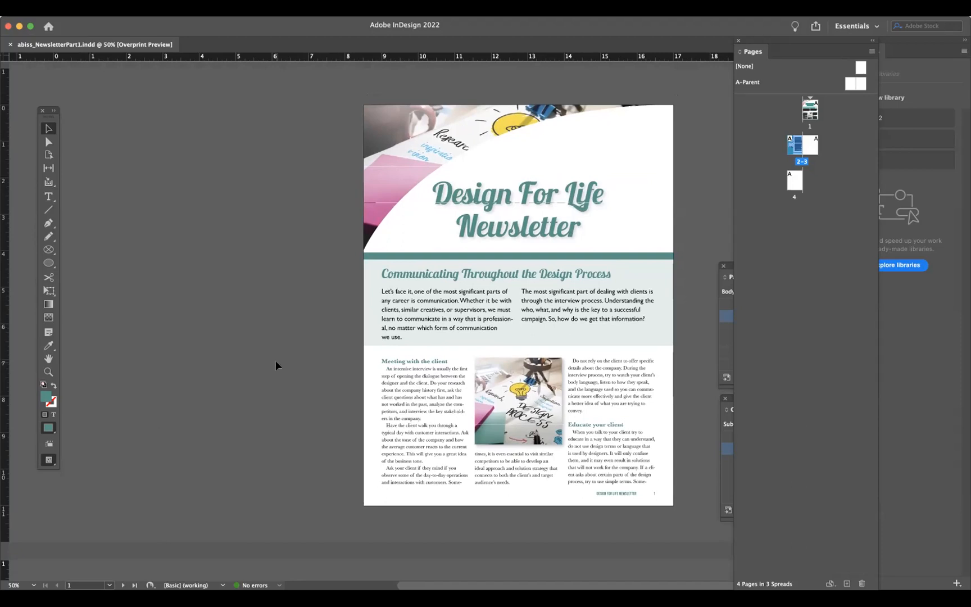
click(225, 291)
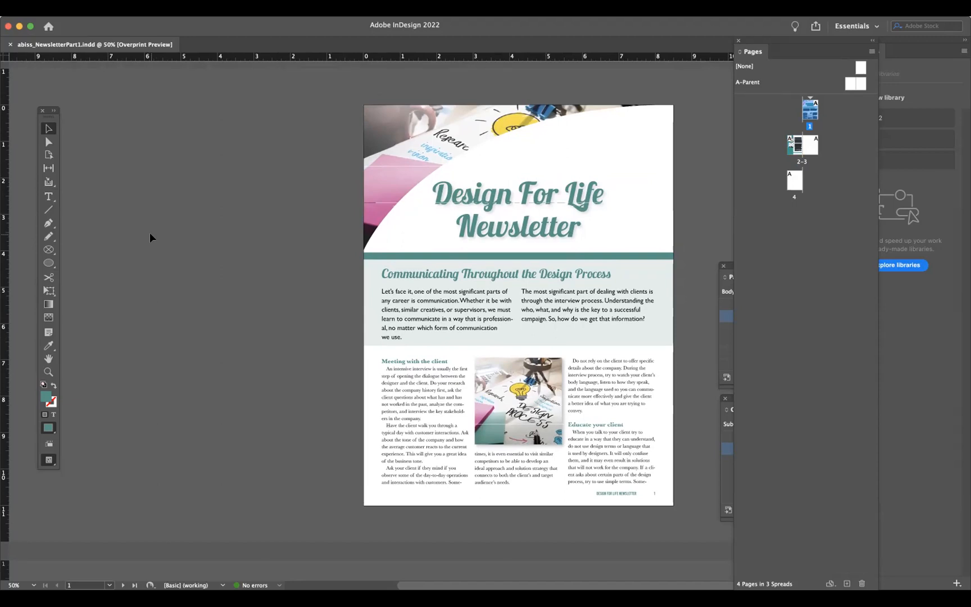
- Open the Package dialog for the newsletter document
click(39, 8)
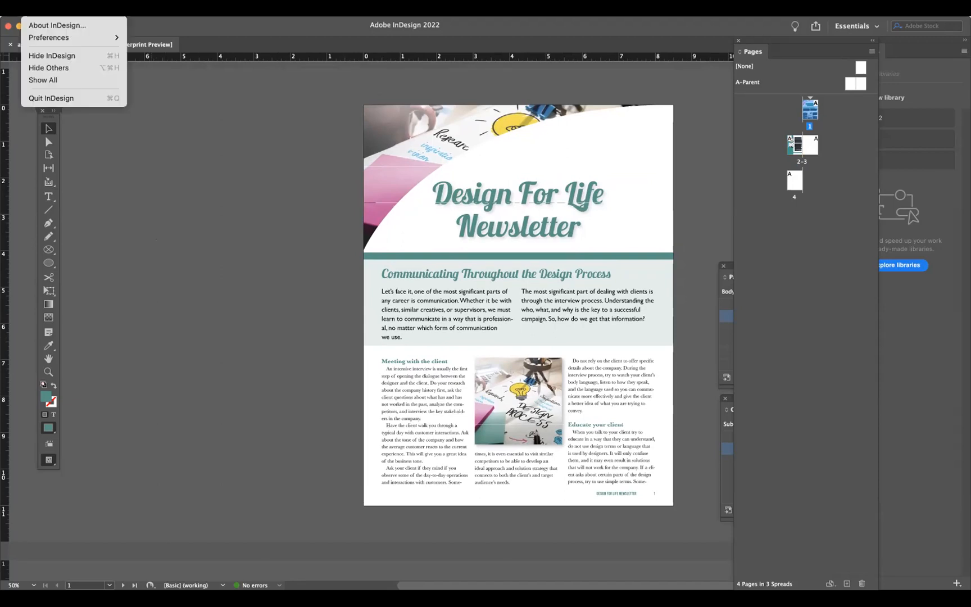
click(283, 127)
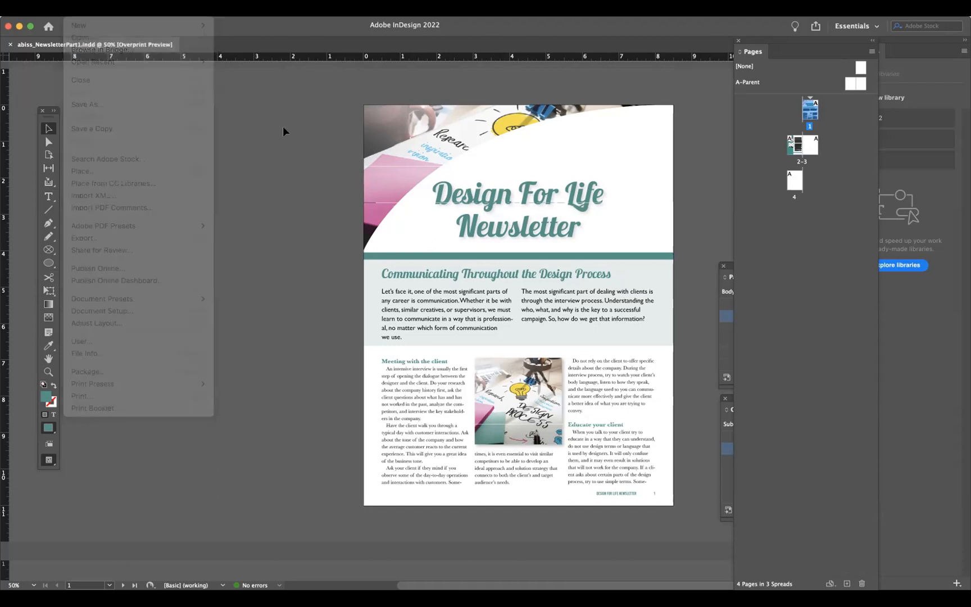
click(74, 8)
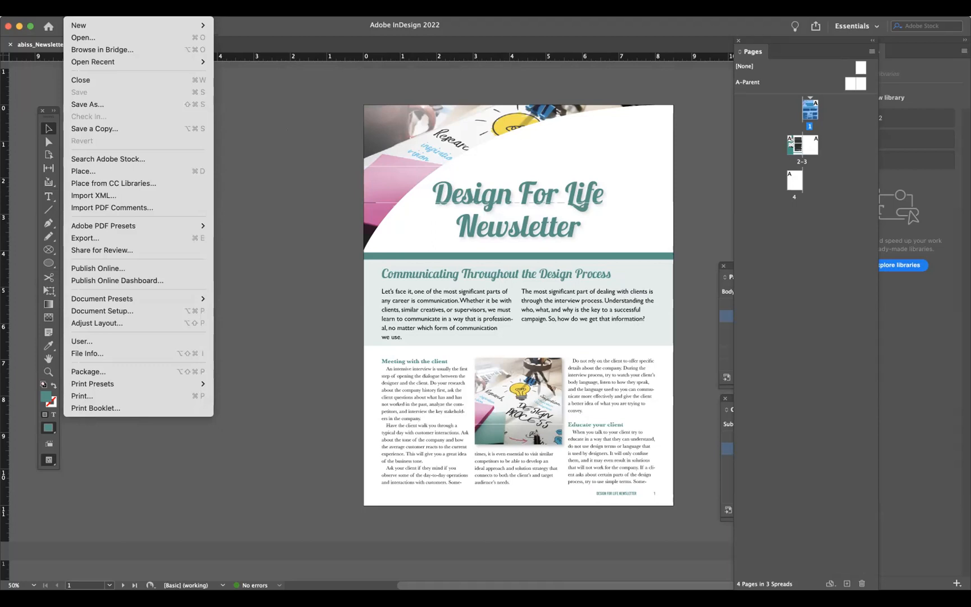
click(87, 371)
drag(373, 191, 162, 150)
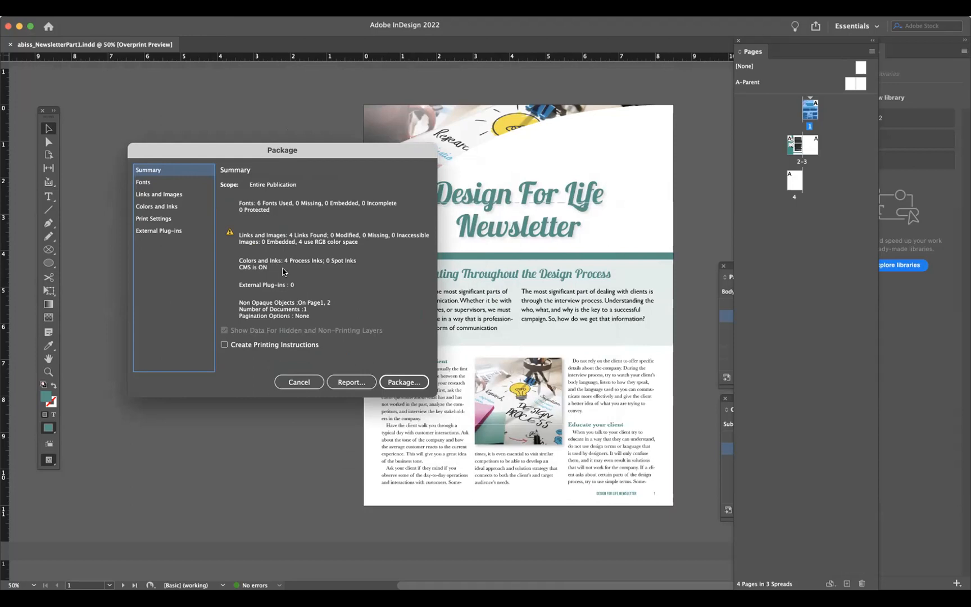
- Review the Links and Images, Colors and Inks, Print Settings, External Plug-ins, Fonts and Summary sections of the package
click(167, 195)
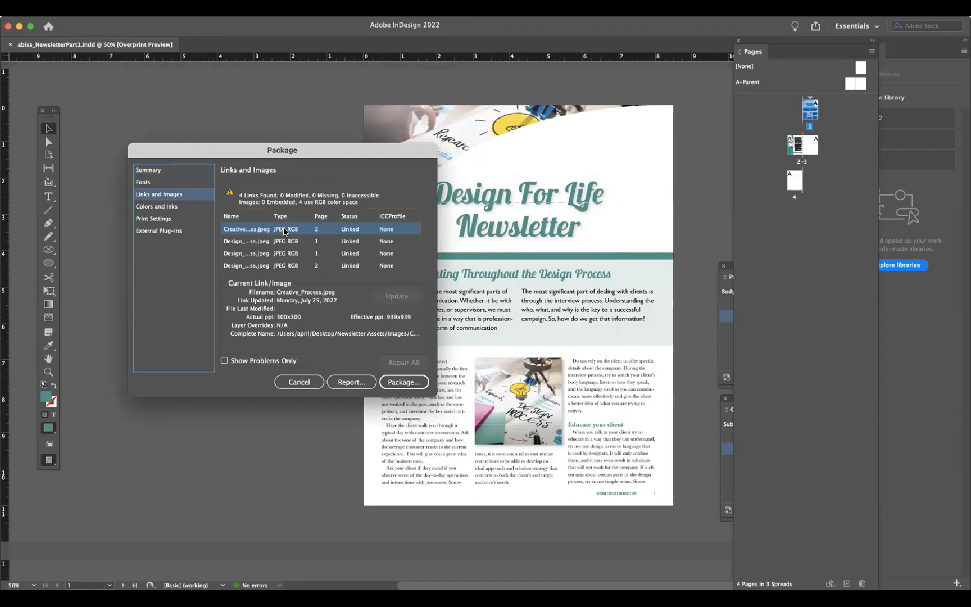
click(171, 208)
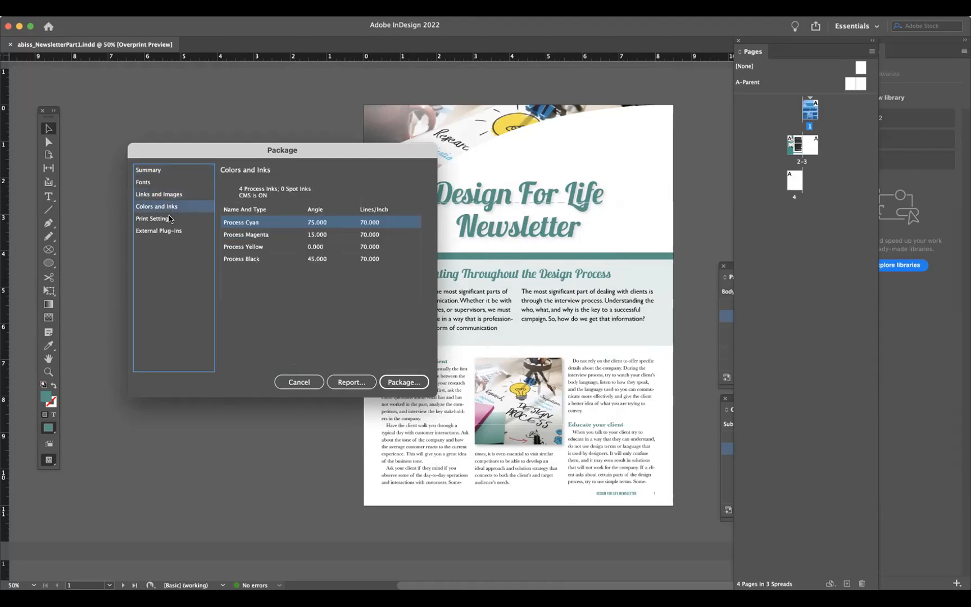
click(171, 218)
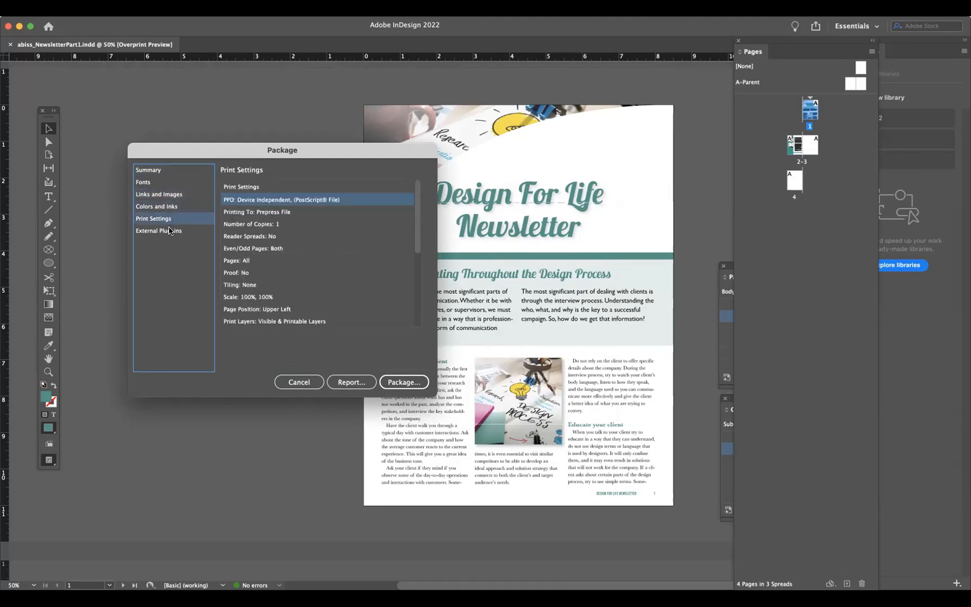
click(169, 231)
click(165, 209)
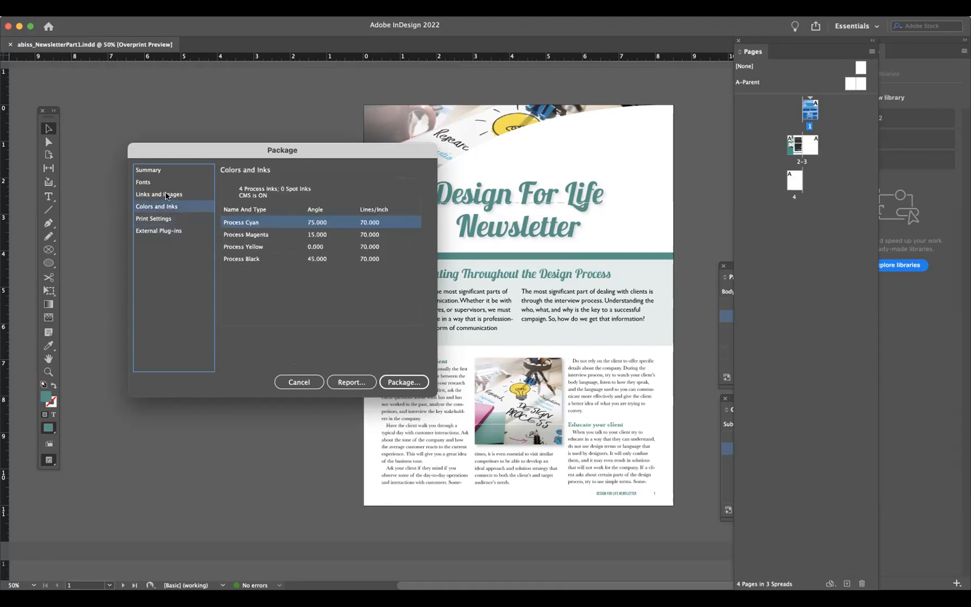
click(166, 194)
click(166, 185)
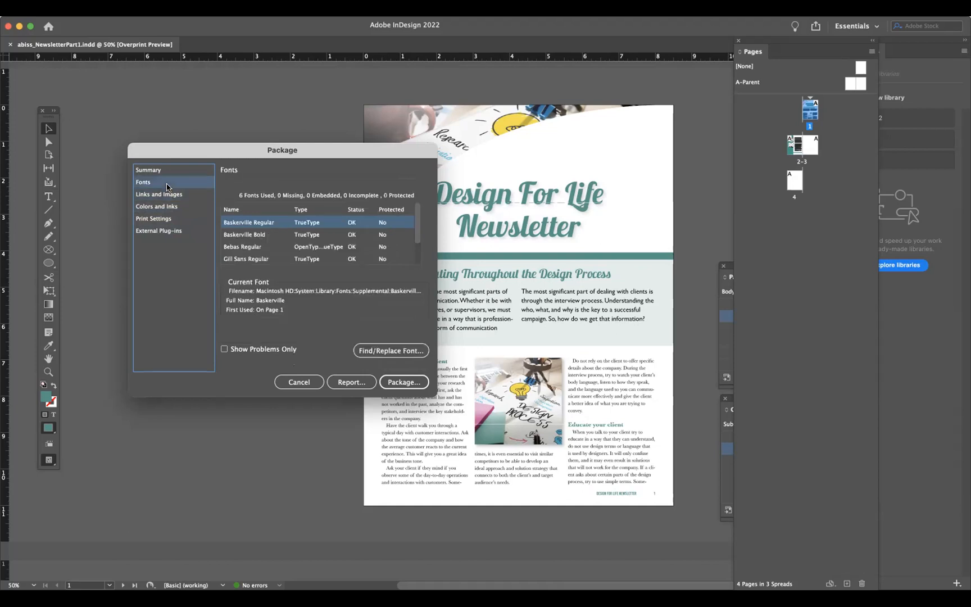
scroll(415, 258, down, 2)
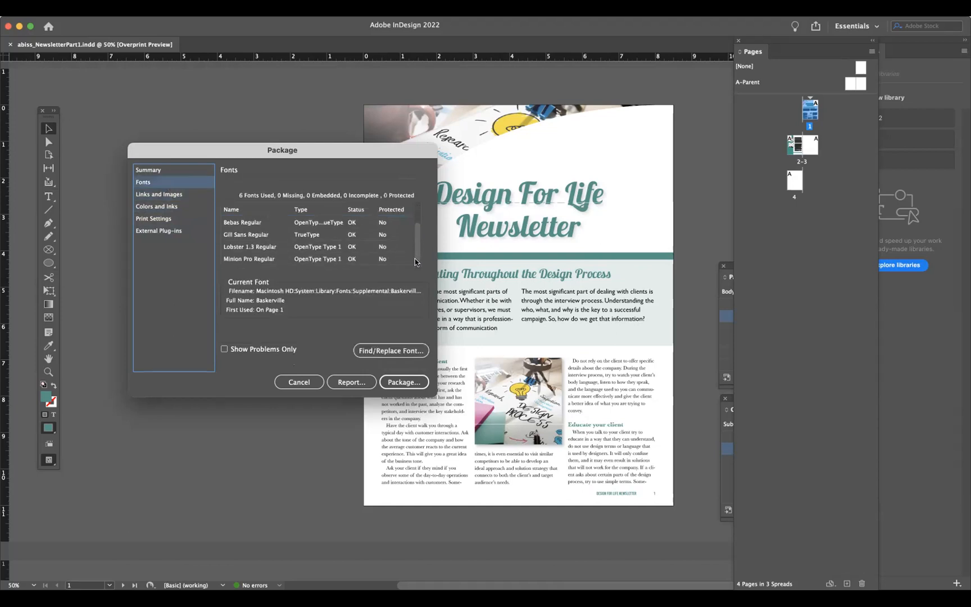
scroll(416, 257, up, 2)
scroll(417, 257, down, 2)
scroll(417, 257, up, 2)
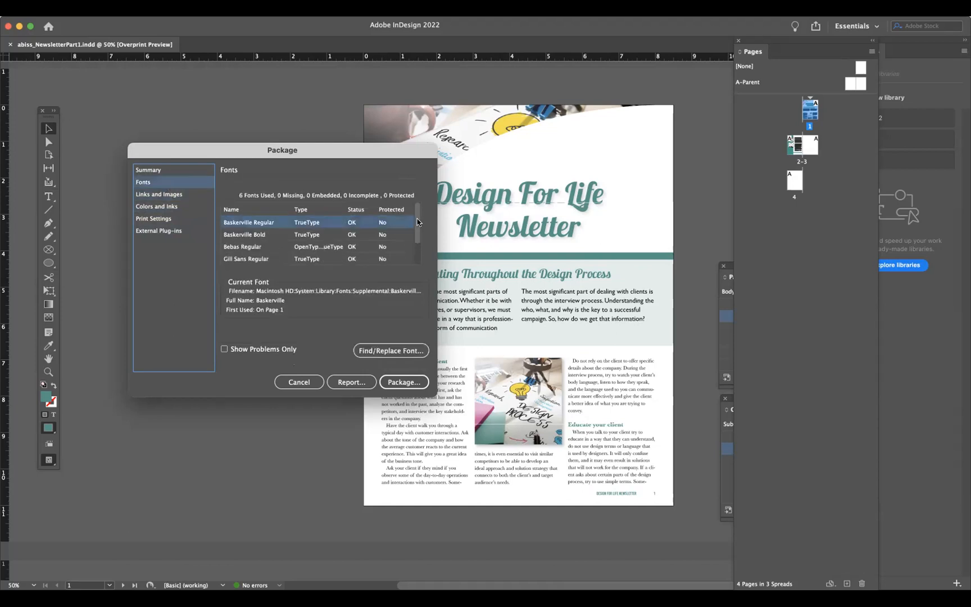
click(143, 194)
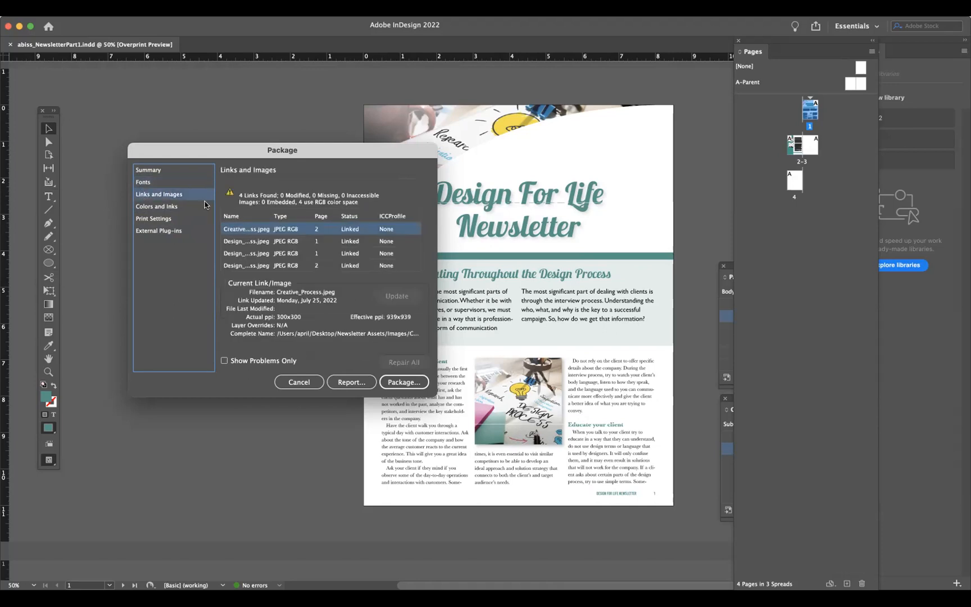
click(178, 207)
click(178, 195)
click(168, 172)
- Package the newsletter to the Desktop as abiss_NewsletterPart1 Folder, including IDML and a PDF with the Smallest File Size preset
click(400, 383)
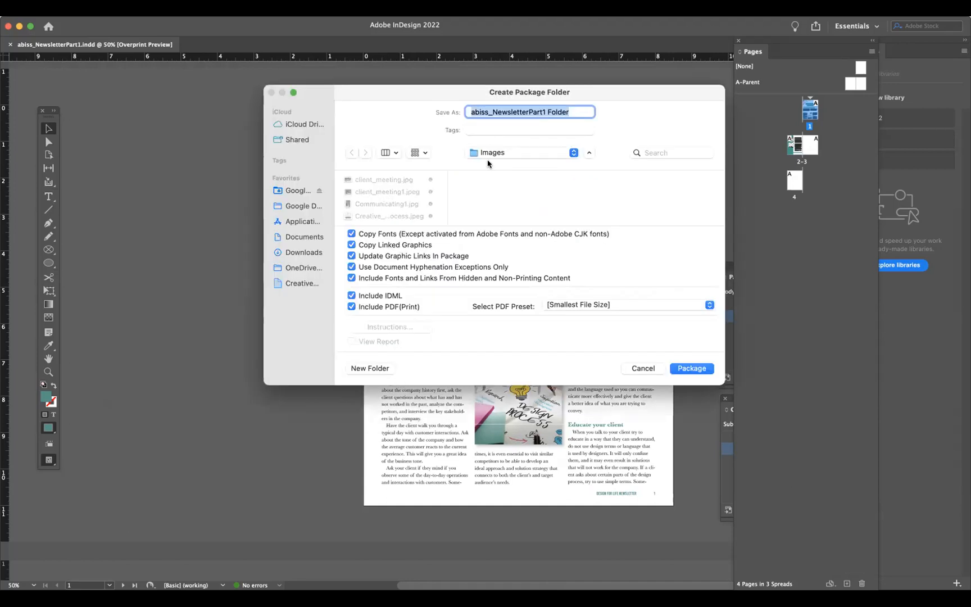
click(506, 269)
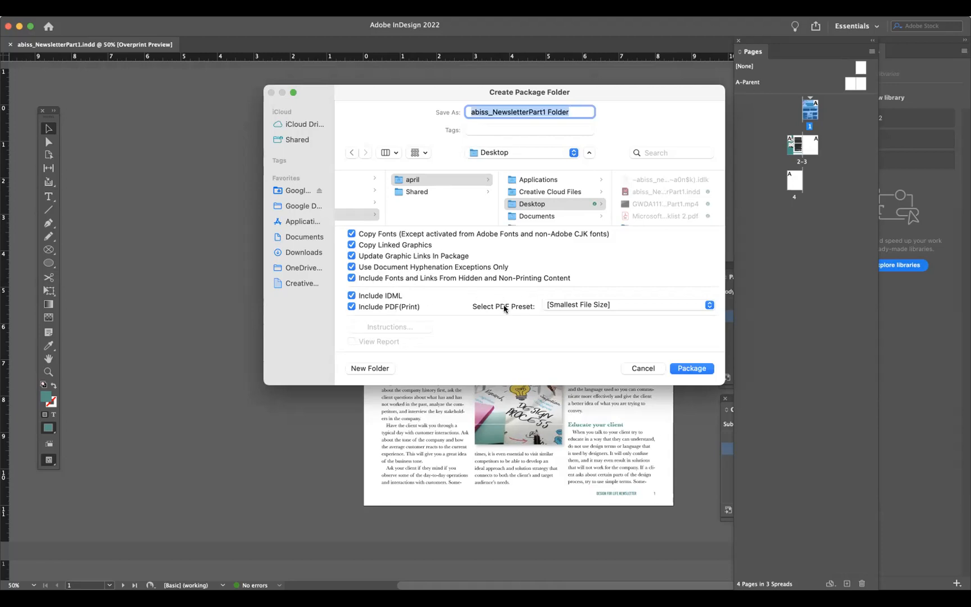
click(559, 304)
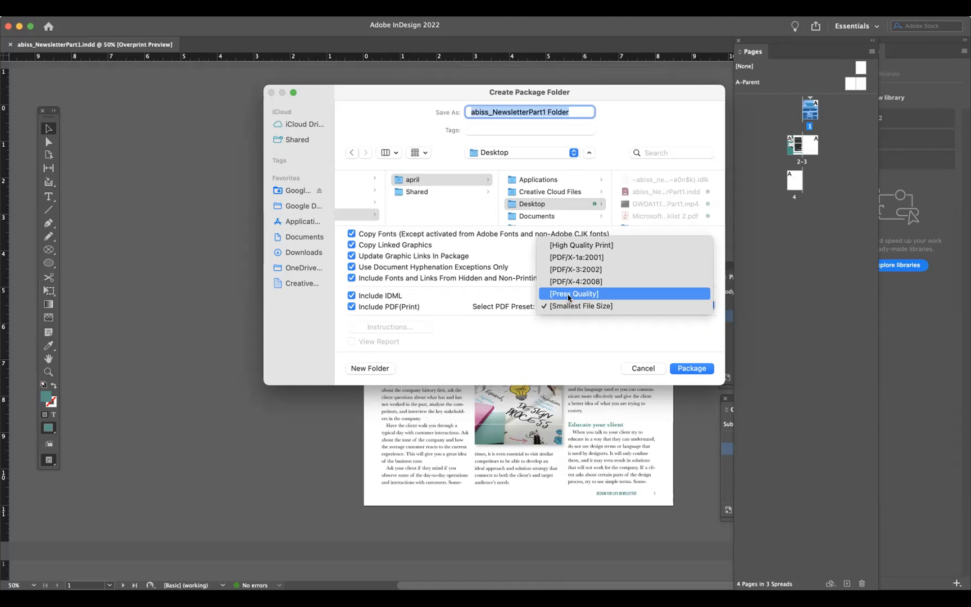
click(567, 305)
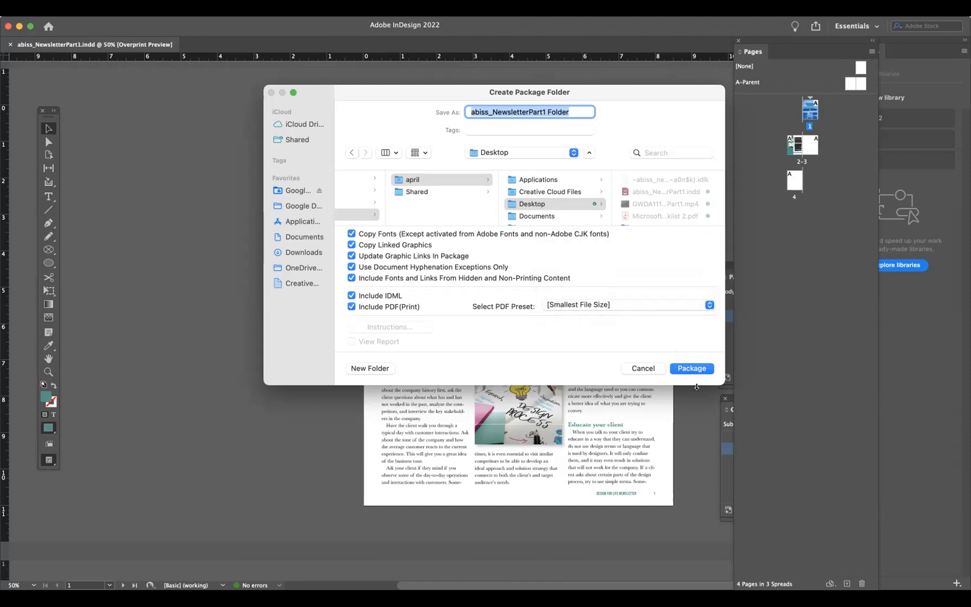
click(695, 370)
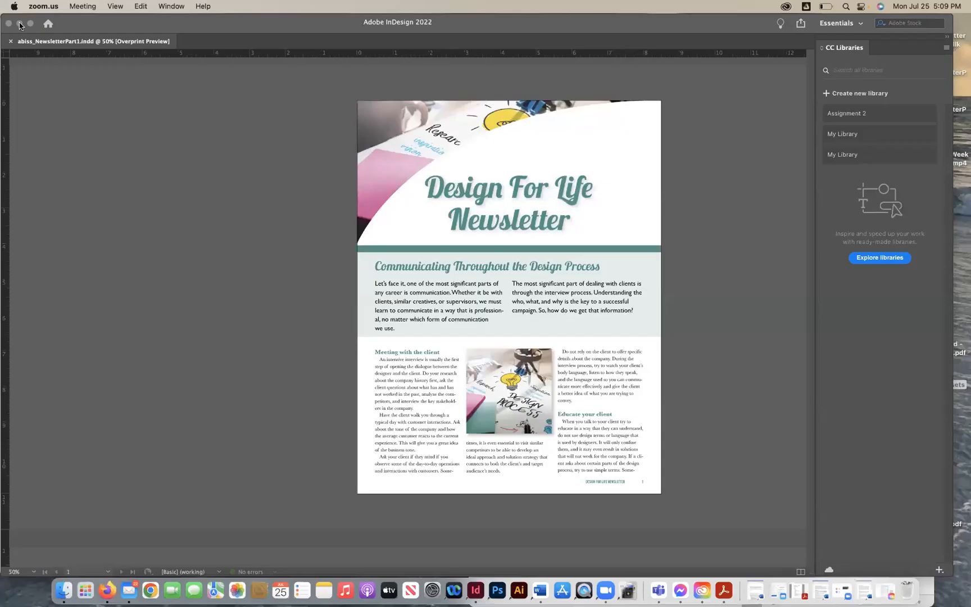
- Minimize the Word document and move the package folder to the middle of the desktop
click(171, 139)
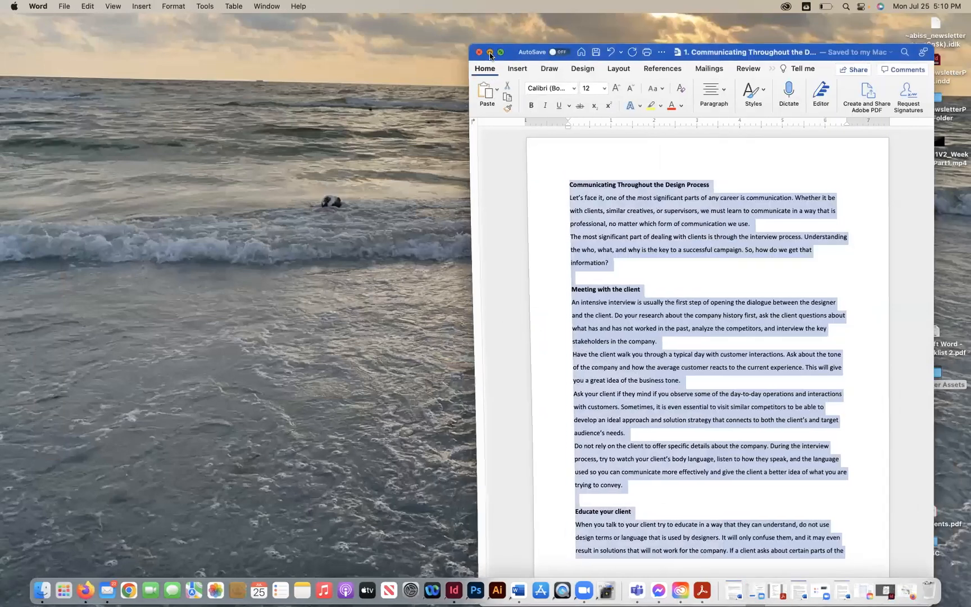
click(490, 52)
click(933, 375)
drag(606, 332, 510, 264)
drag(933, 99, 433, 246)
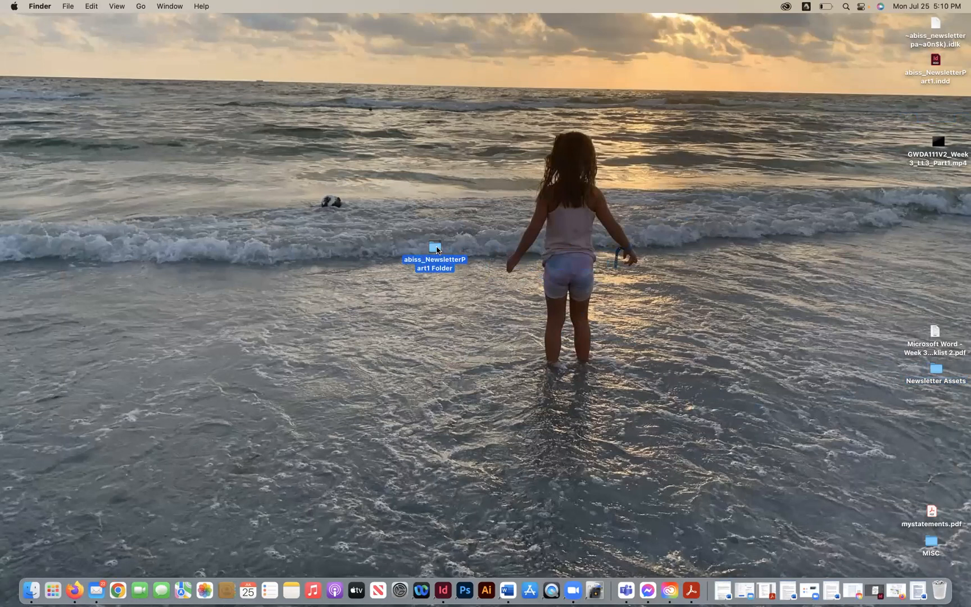
- Open the package folder to inspect the IDML file, then minimize InDesign again
double_click(437, 250)
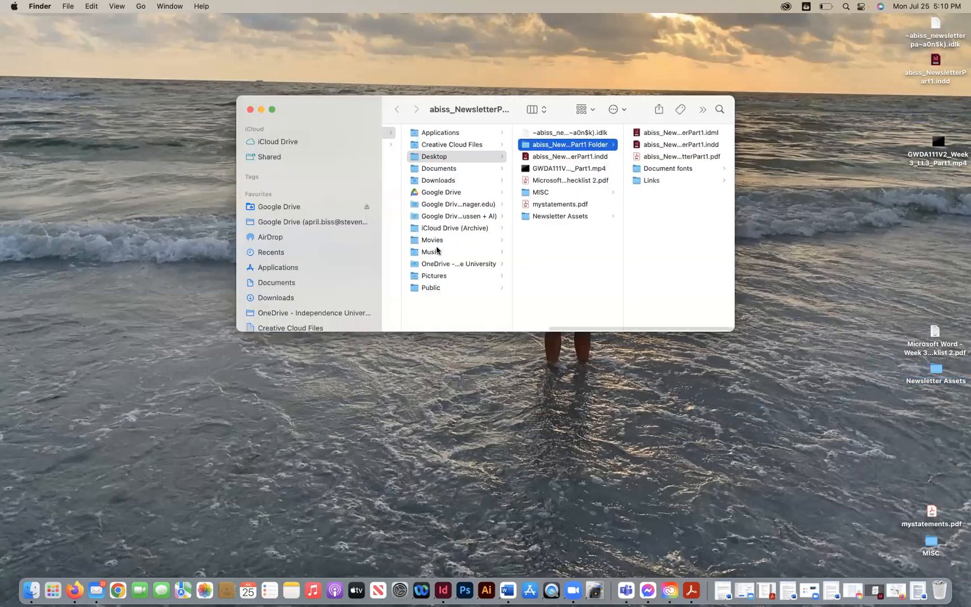
click(657, 135)
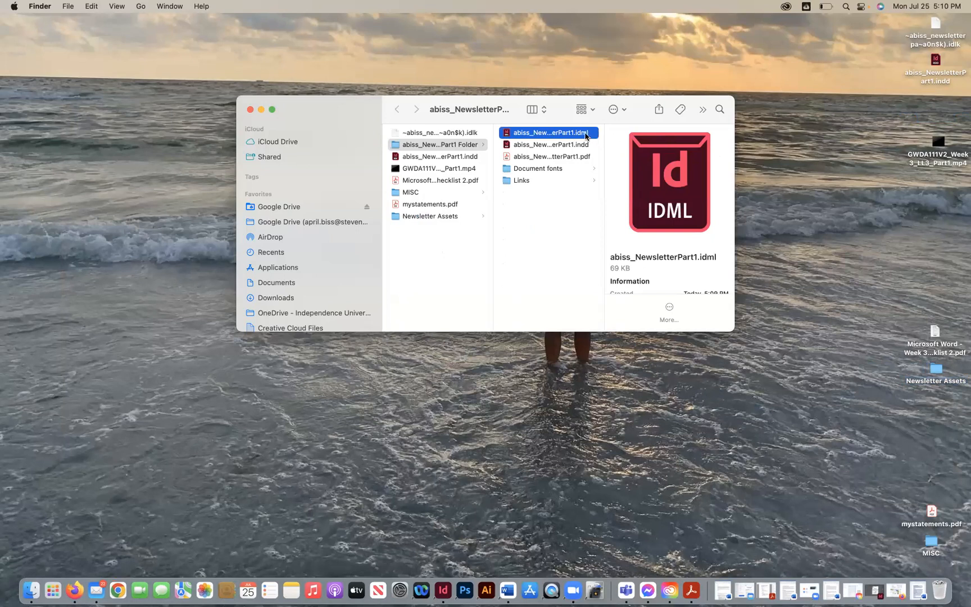
click(443, 590)
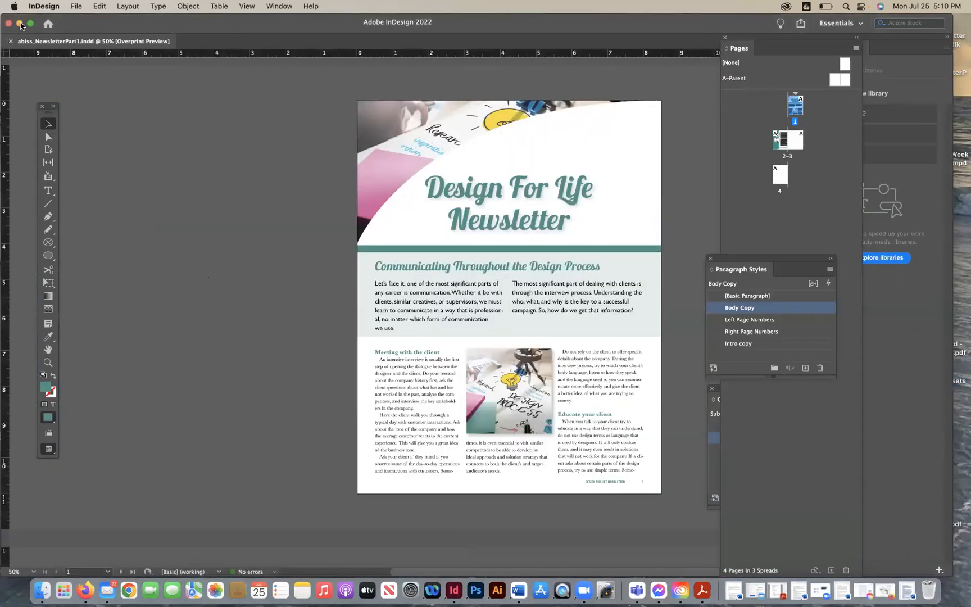
click(20, 25)
click(20, 25)
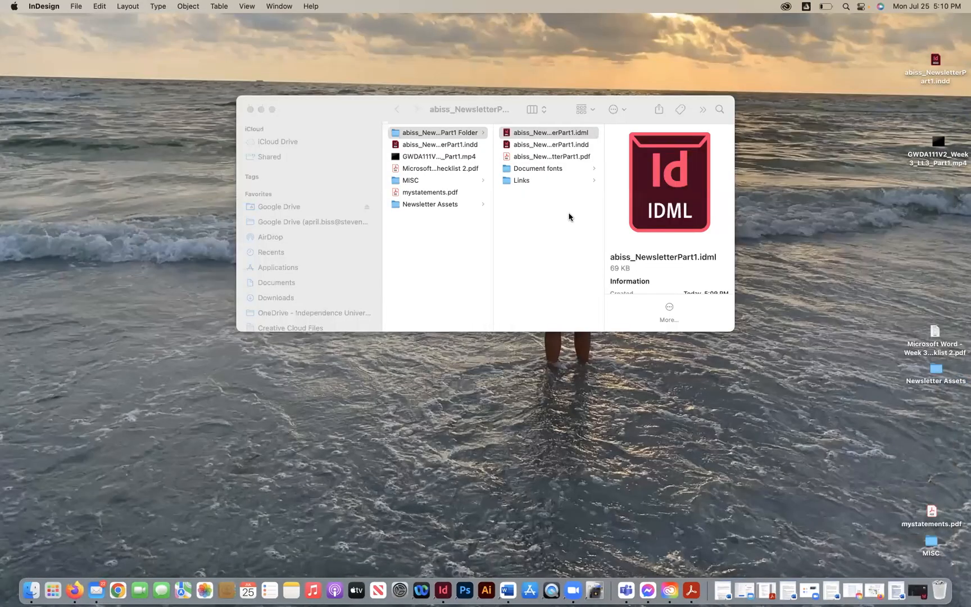
- Open the packaged INDD file in InDesign to check it, then minimize it
click(553, 138)
click(554, 147)
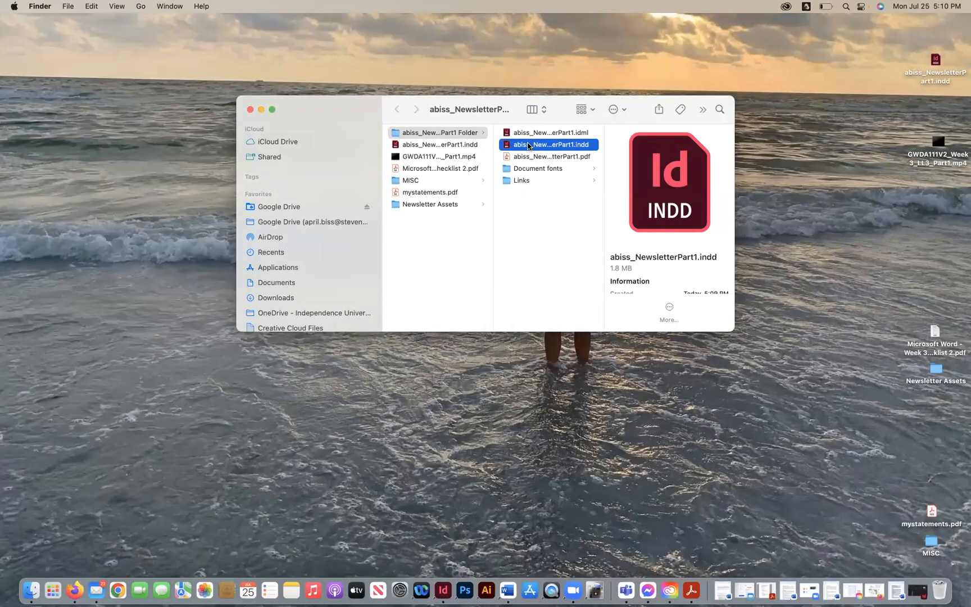
double_click(559, 146)
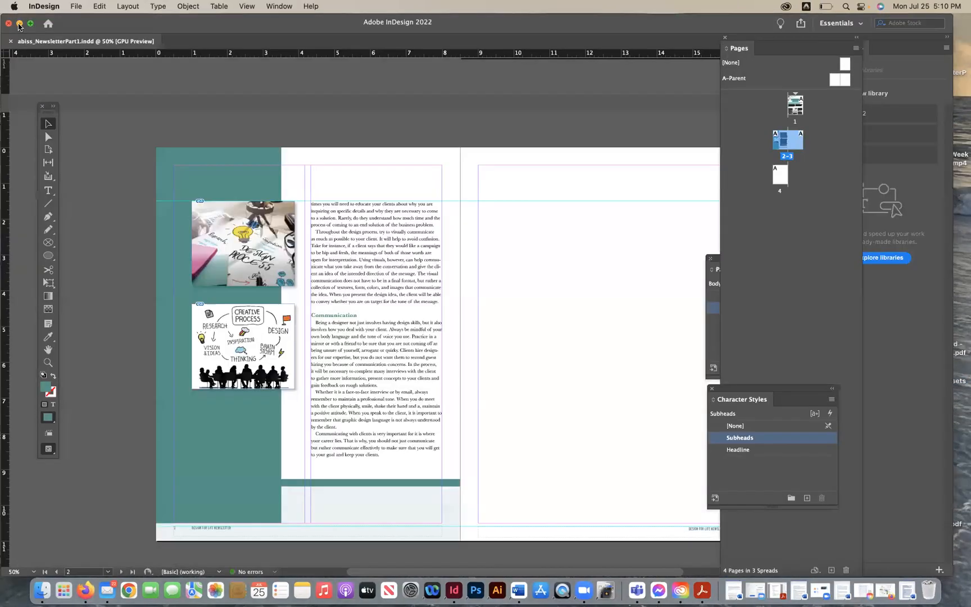
click(20, 23)
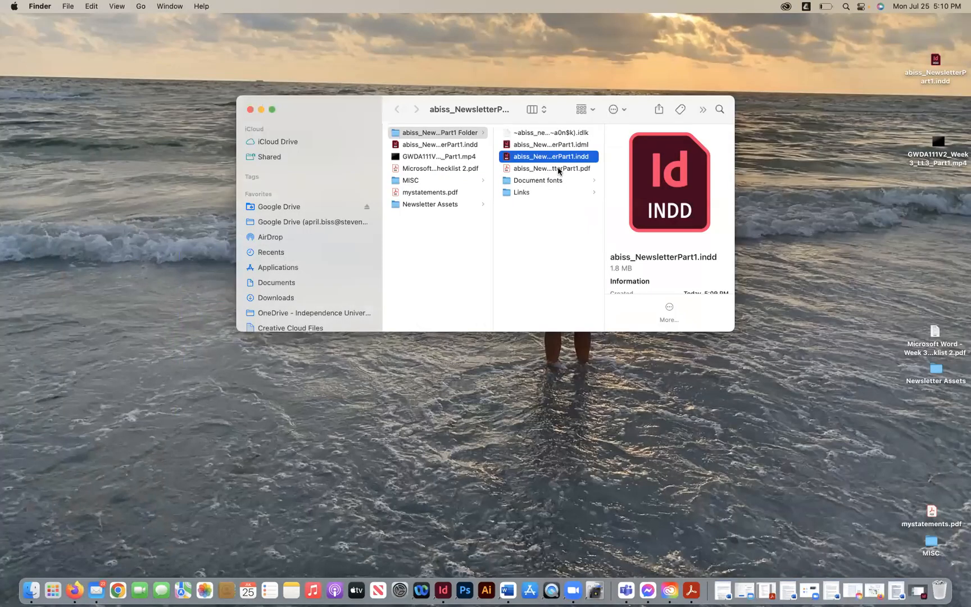
- Open the packaged PDF in Acrobat, scroll through its pages, and close all its tabs
double_click(558, 169)
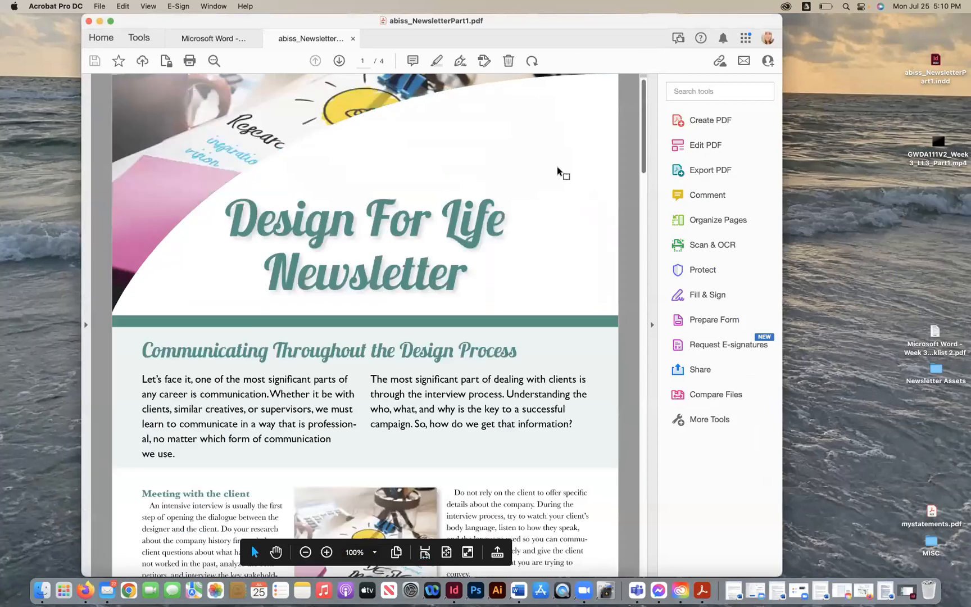
scroll(555, 250, down, 10)
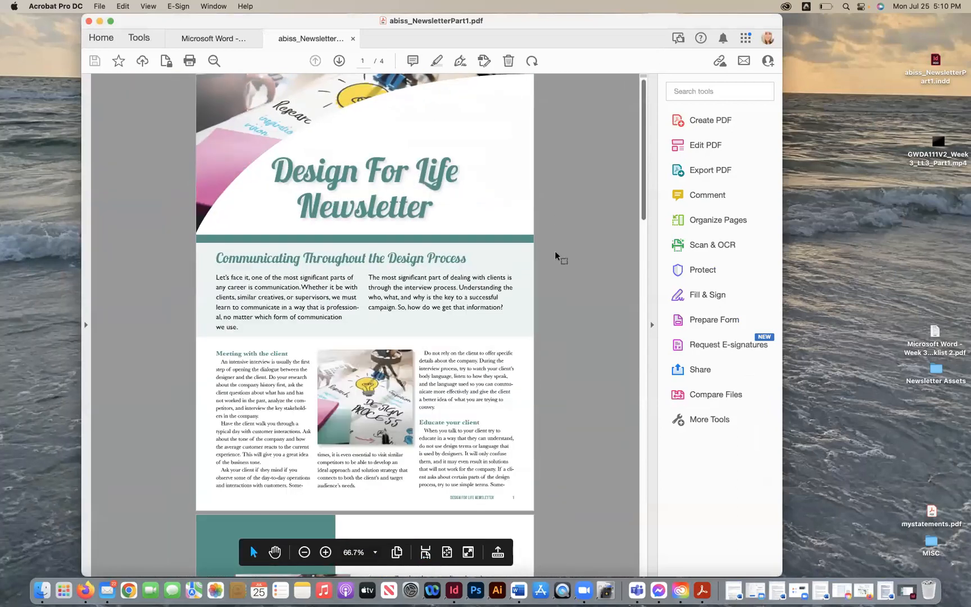
scroll(554, 250, down, 10)
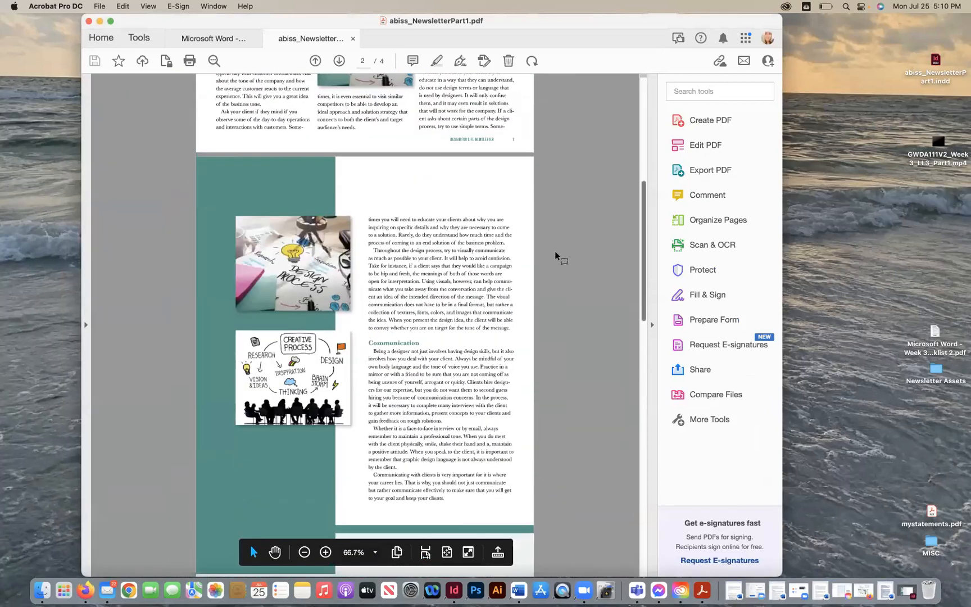
scroll(555, 253, down, 10)
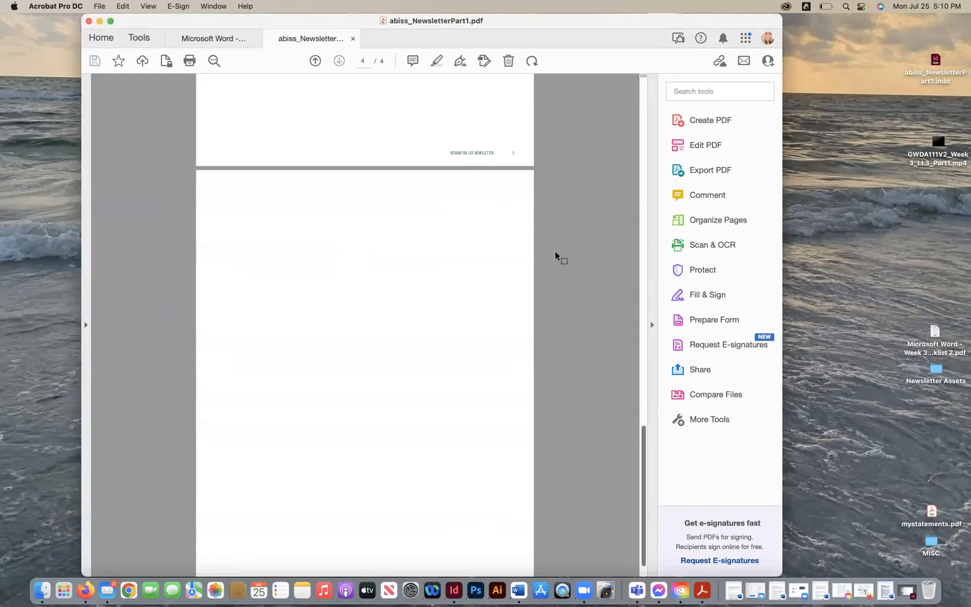
scroll(554, 250, up, 20)
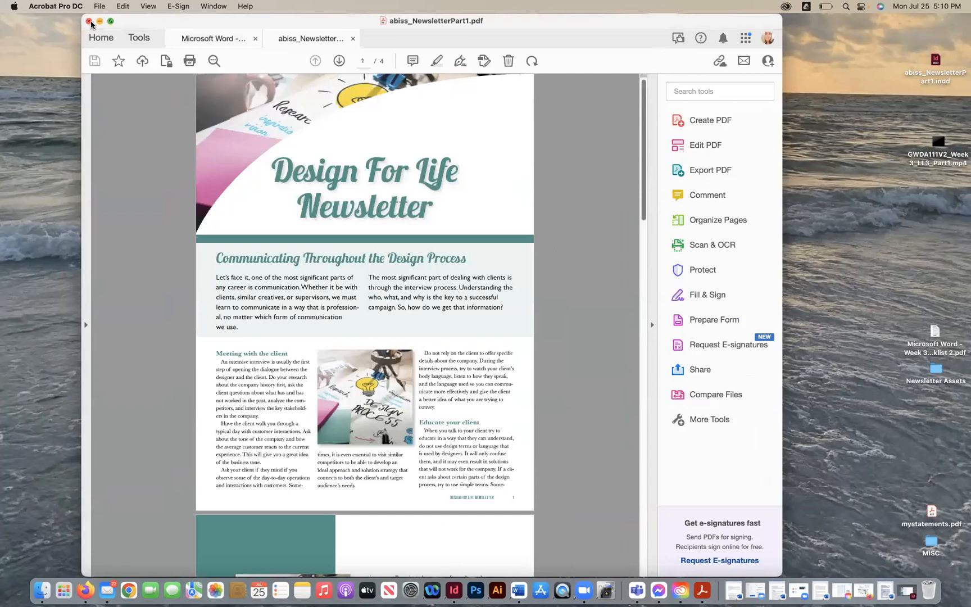
click(89, 20)
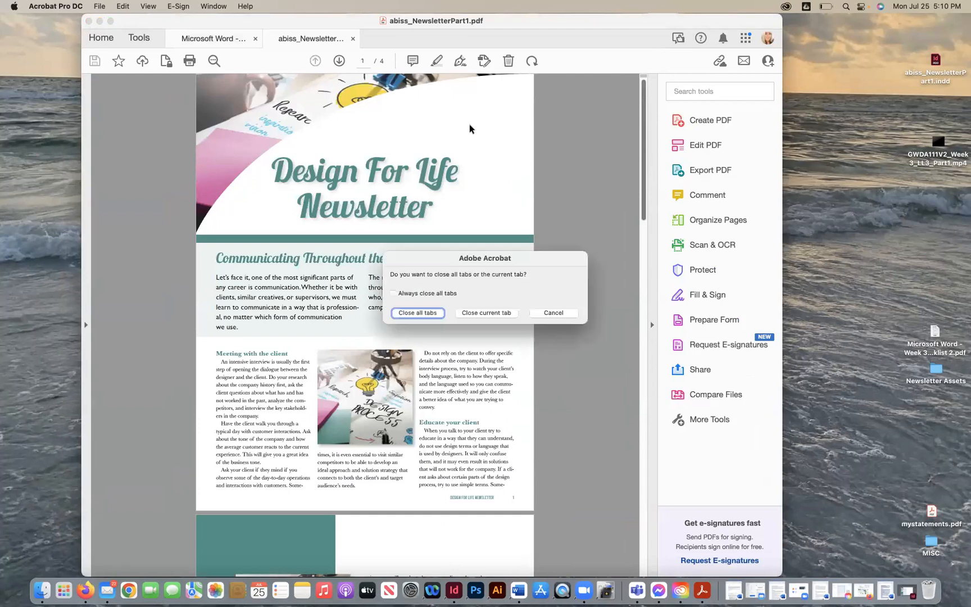
click(420, 312)
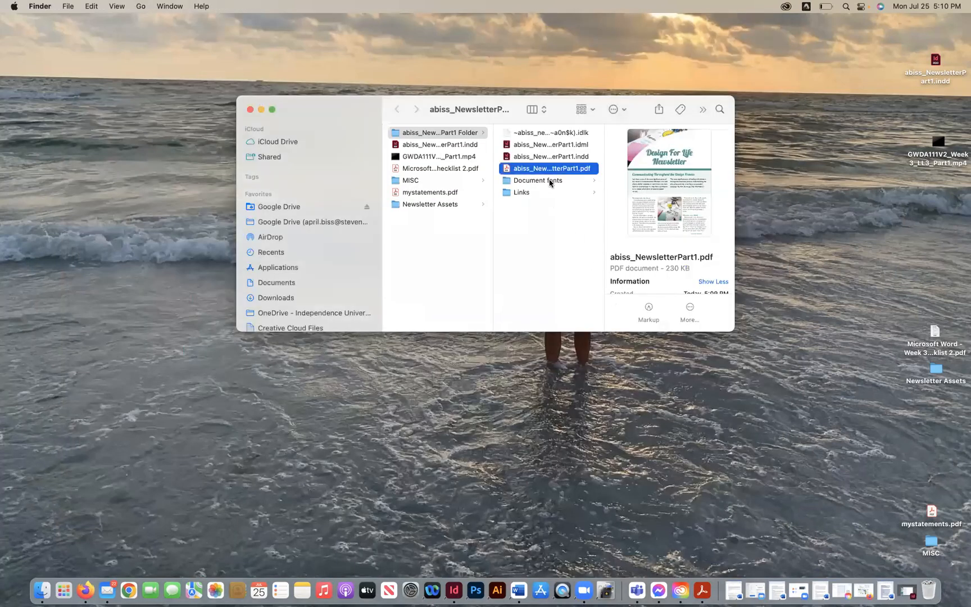
- Browse the package's Document fonts and Links folders, then close the Finder window
click(548, 181)
click(643, 132)
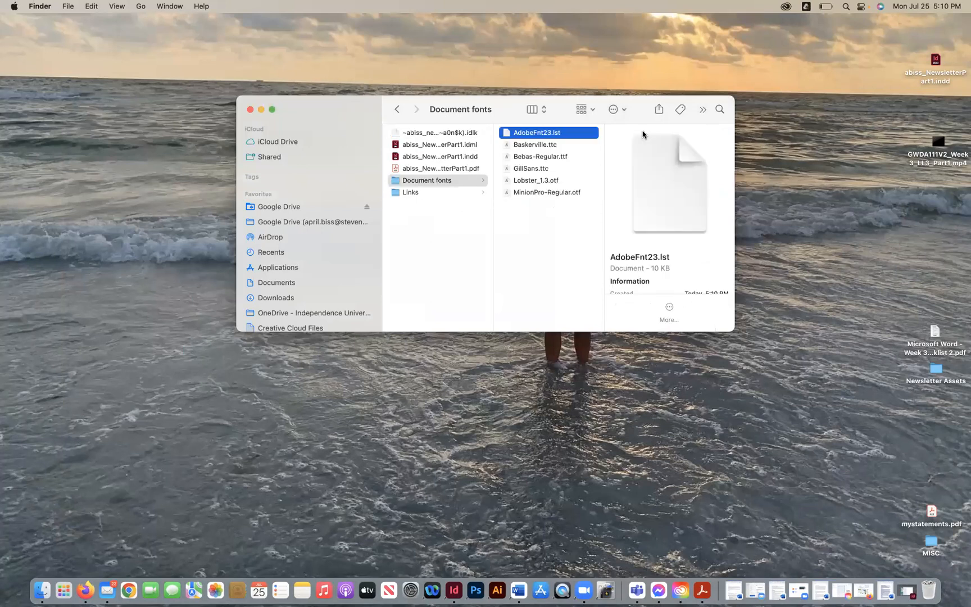
key(Down)
key(Down)
key(Down)
key(Down)
key(Down)
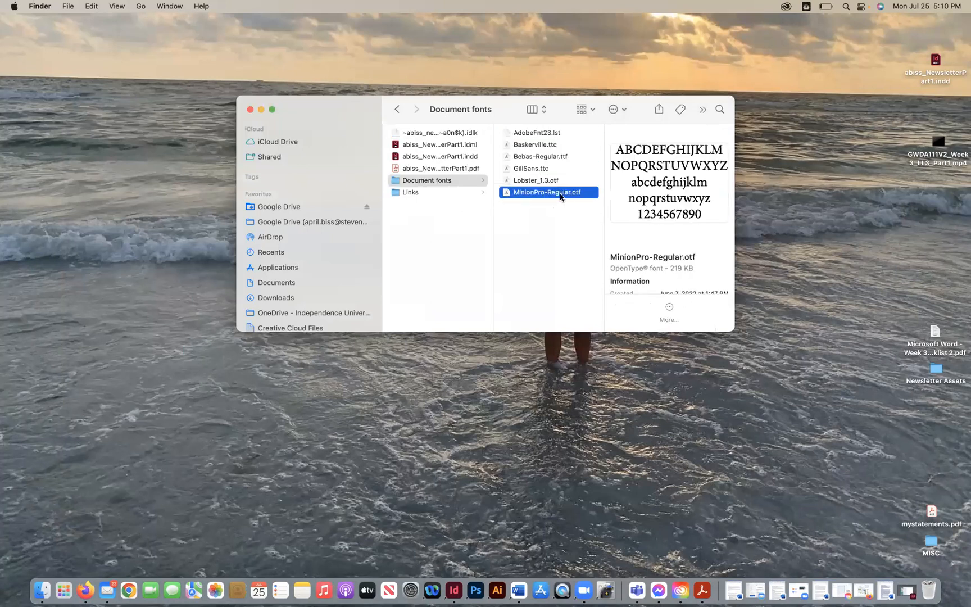
scroll(551, 216, left, 2)
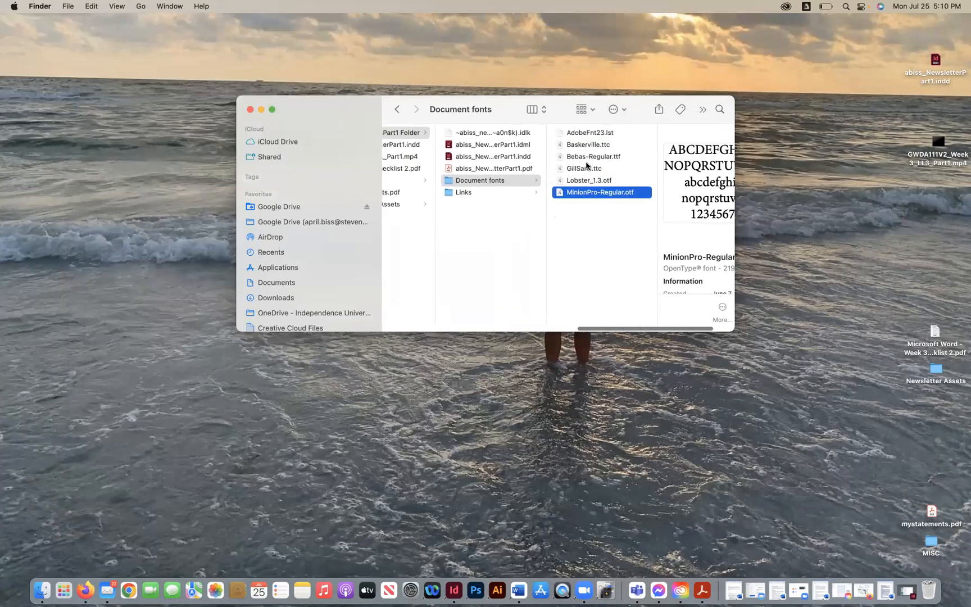
click(462, 193)
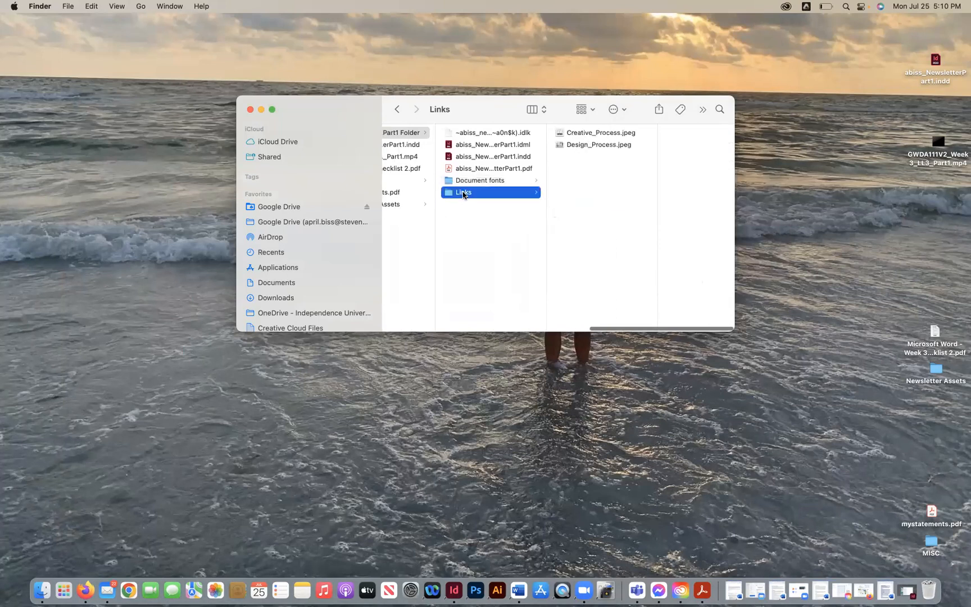
click(563, 137)
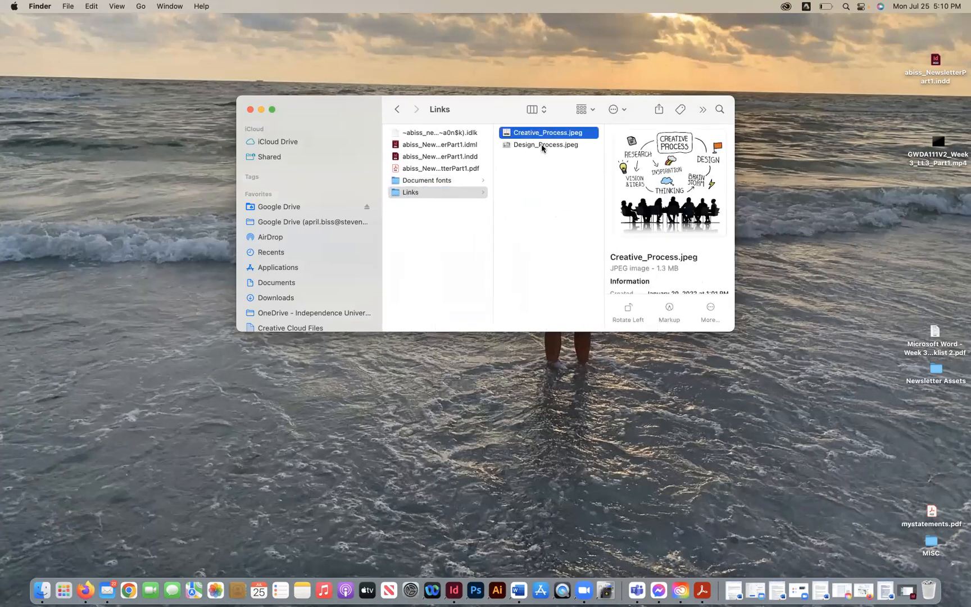
click(541, 144)
scroll(437, 192, left, 5)
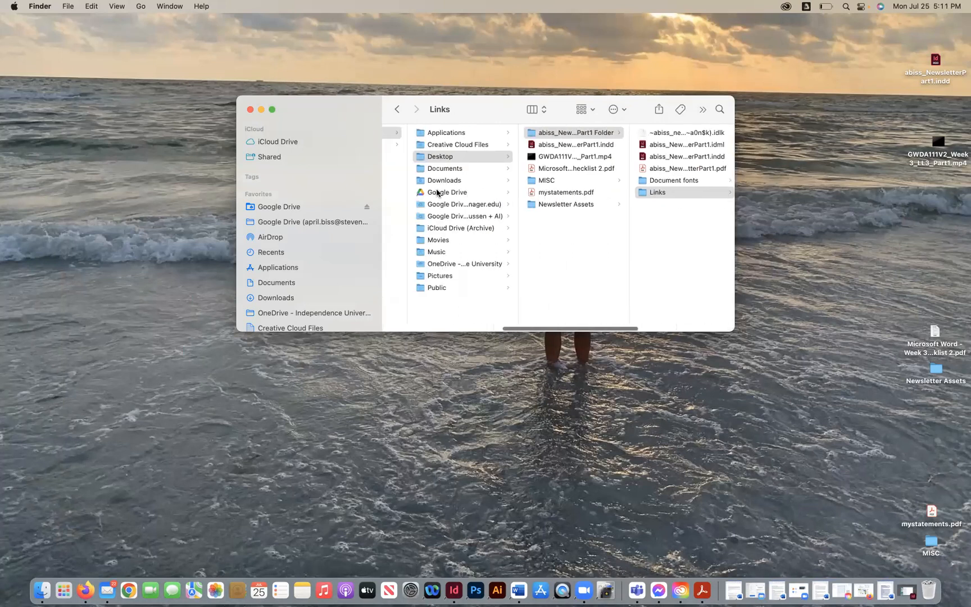
click(531, 135)
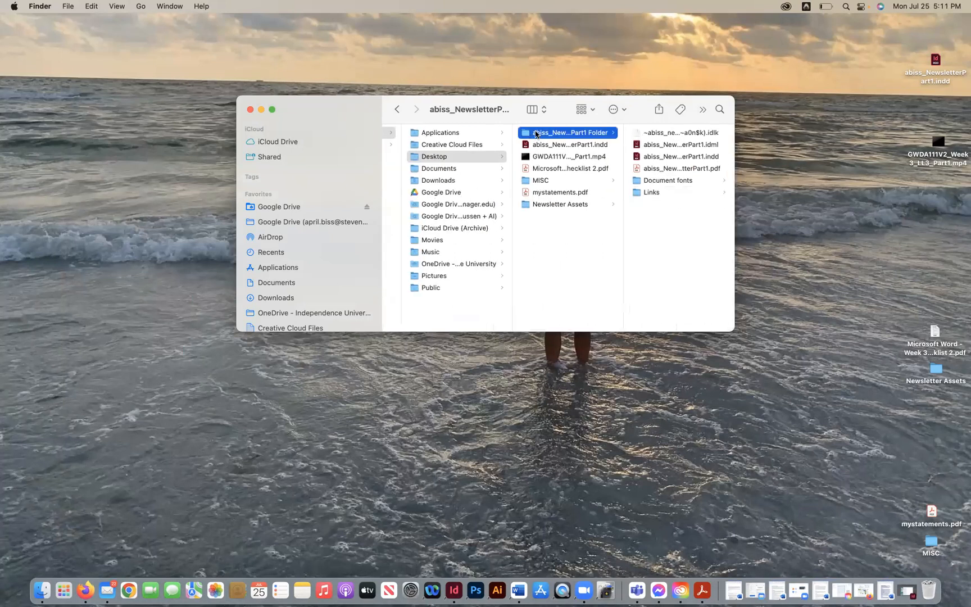
click(250, 110)
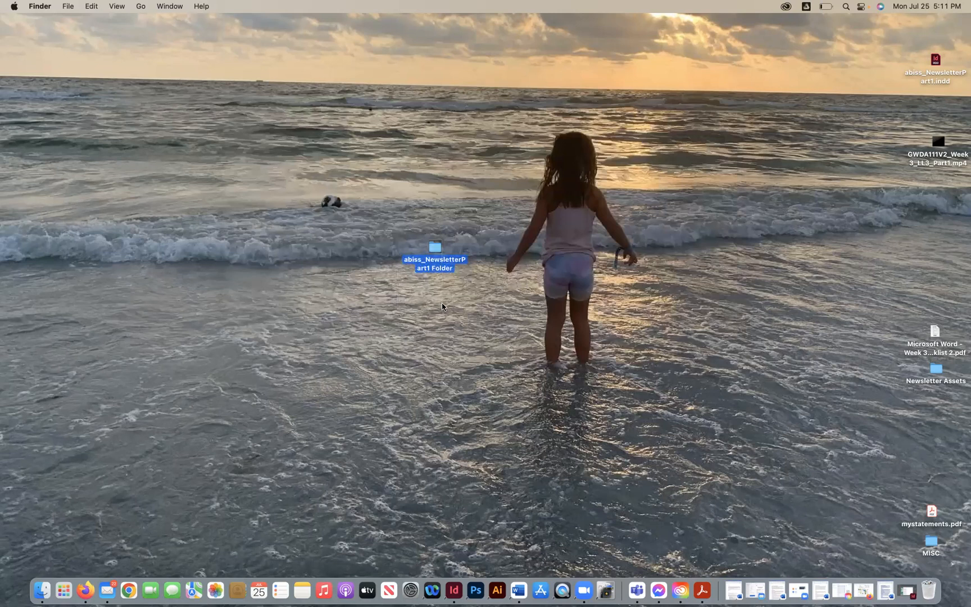
- Check the package folder's size with Get Info and close the info window
click(479, 326)
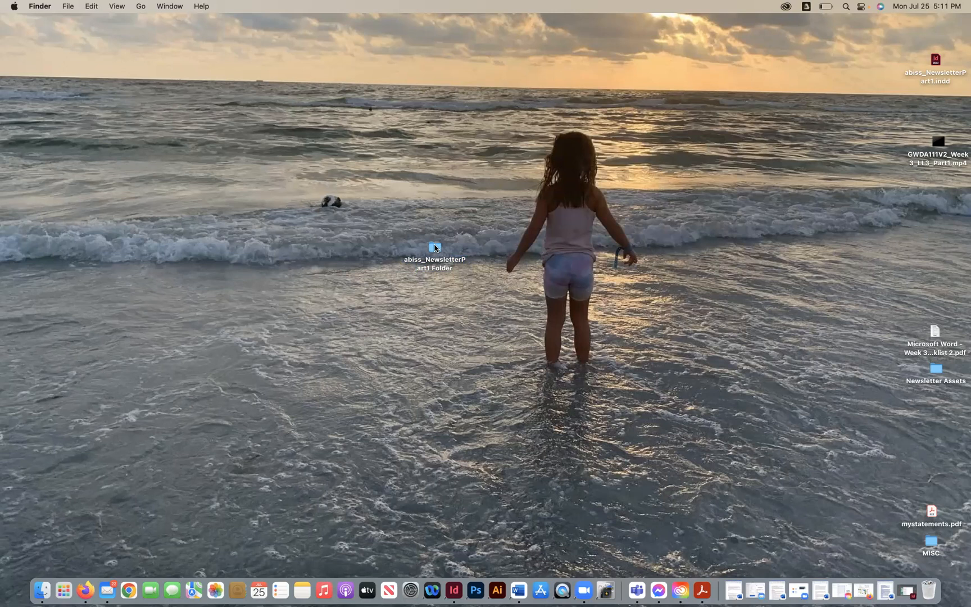
click(437, 248)
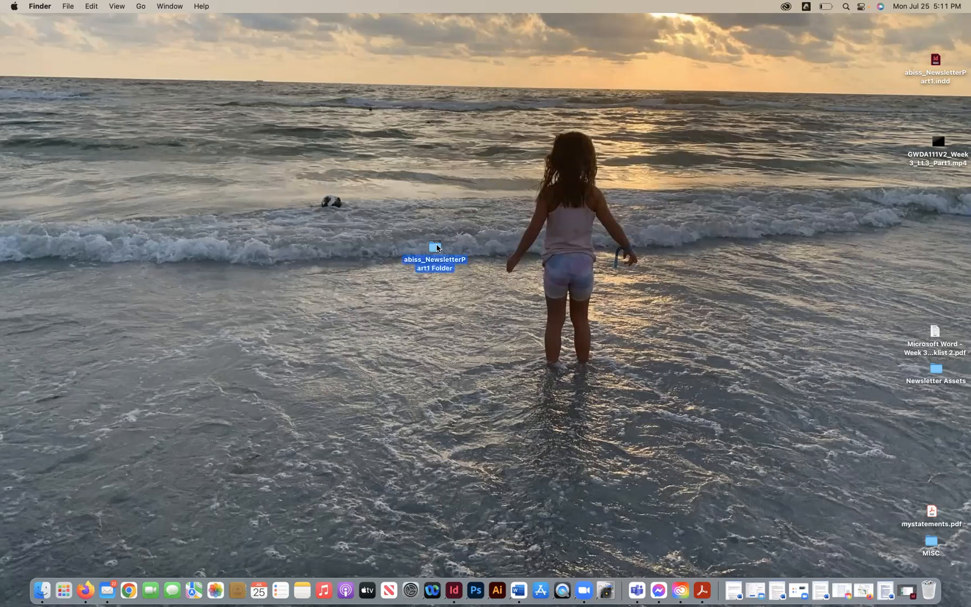
key(super+i)
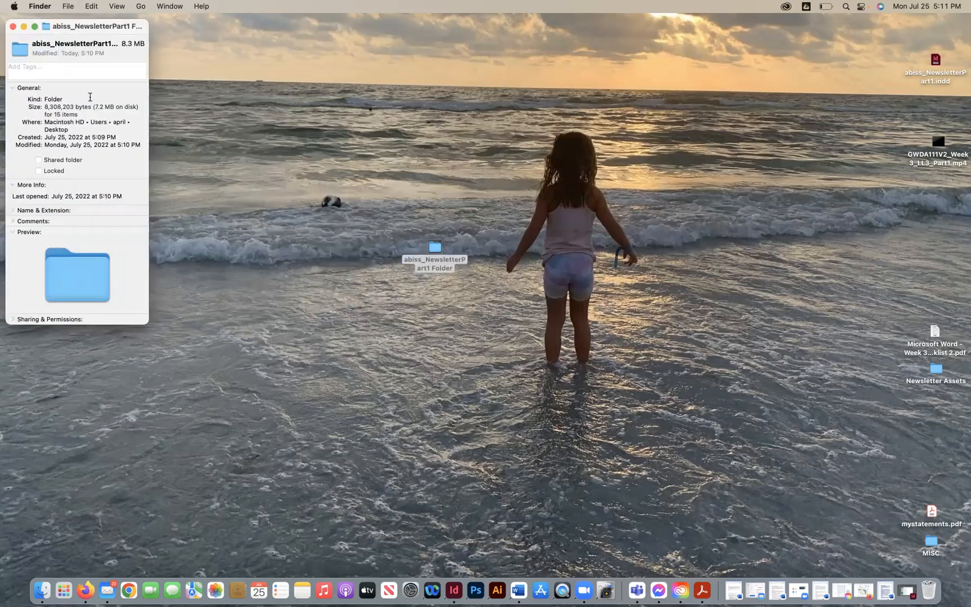
click(12, 27)
- Compress the package folder into a zip archive, move it beside the folder, and view its info
click(347, 235)
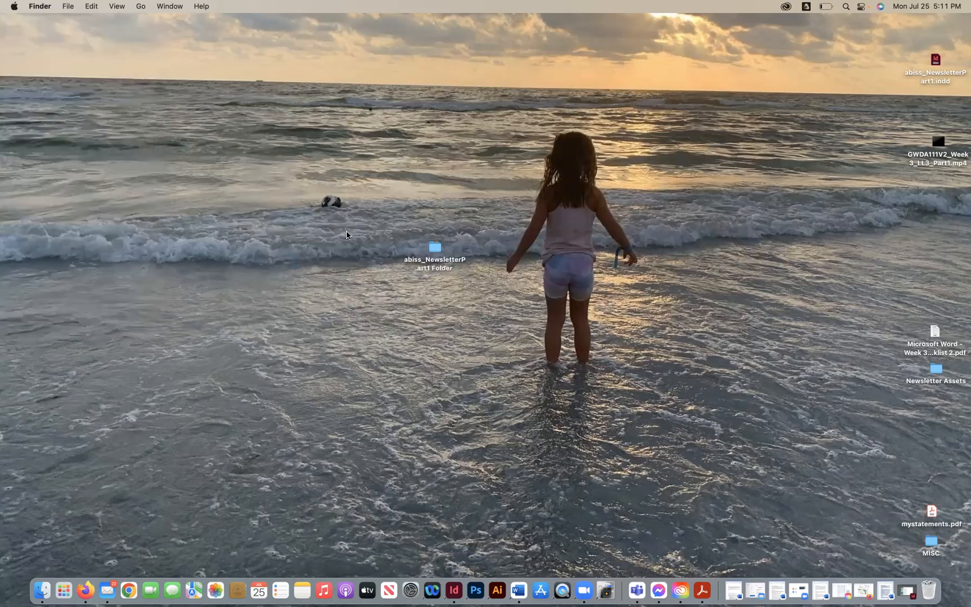
click(433, 248)
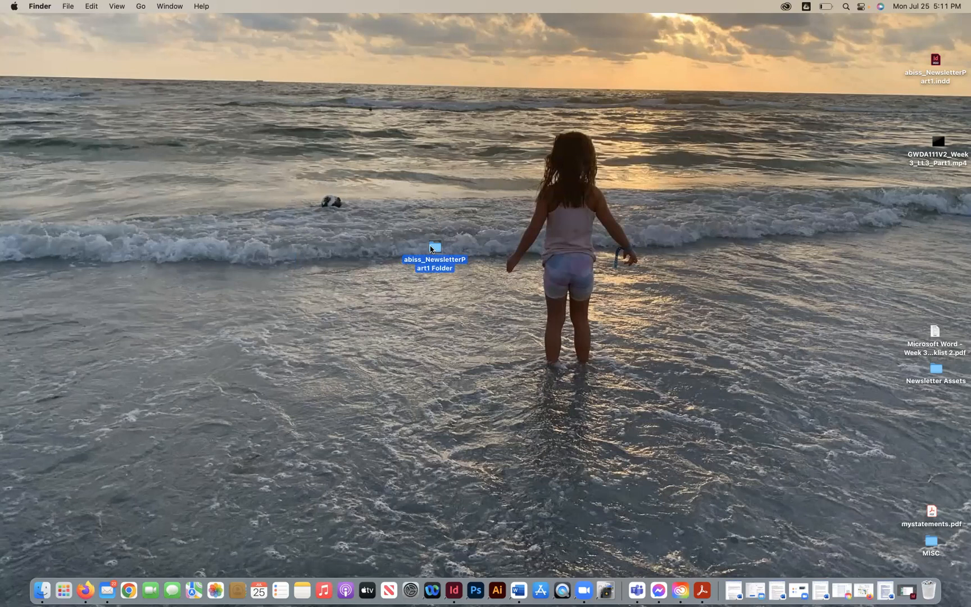
click(67, 6)
click(90, 147)
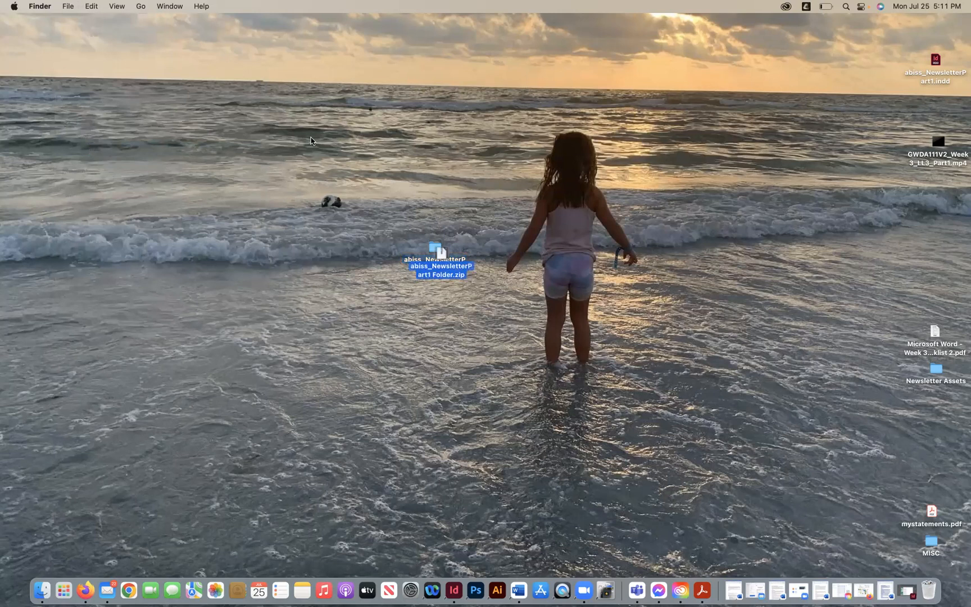
drag(440, 252, 344, 251)
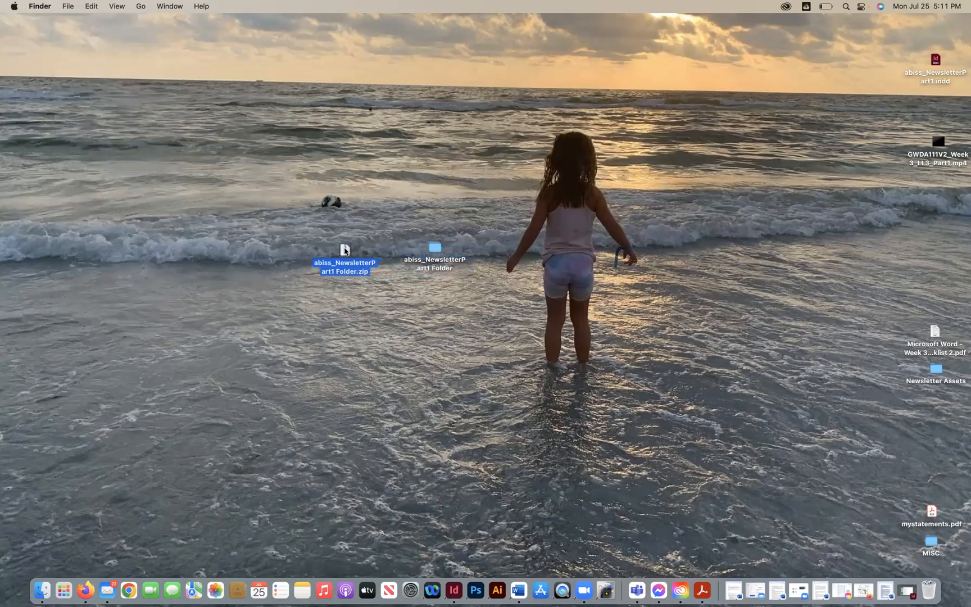
key(super+i)
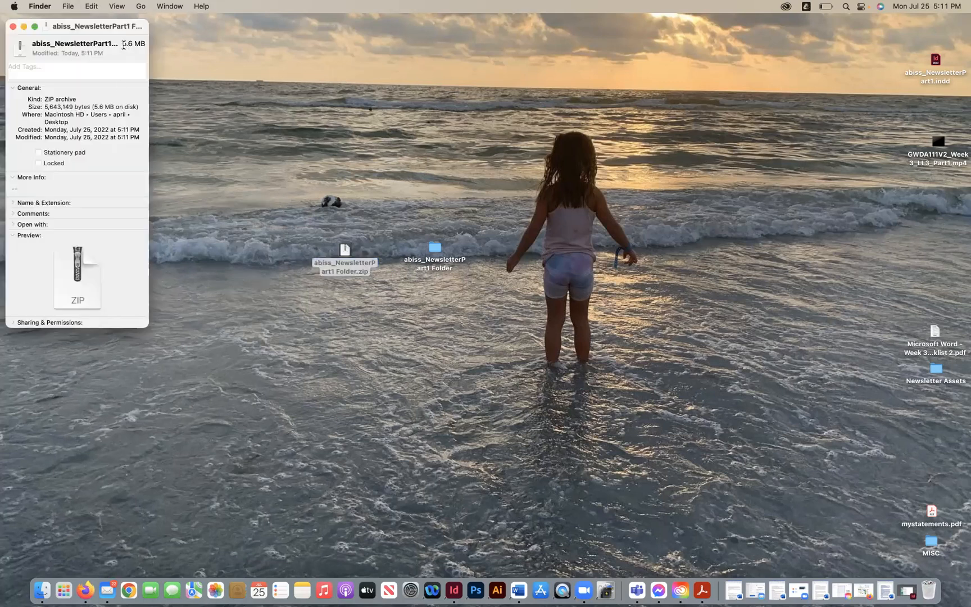
- Close the info window and move the zip archive of the package folder to the Trash
drag(123, 43, 148, 43)
click(12, 28)
click(344, 264)
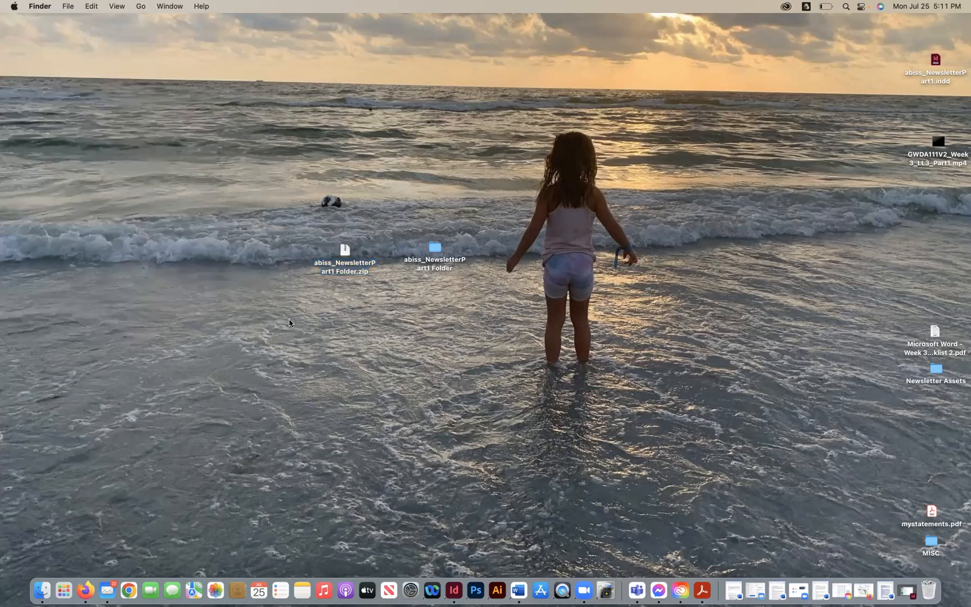
drag(349, 253, 934, 591)
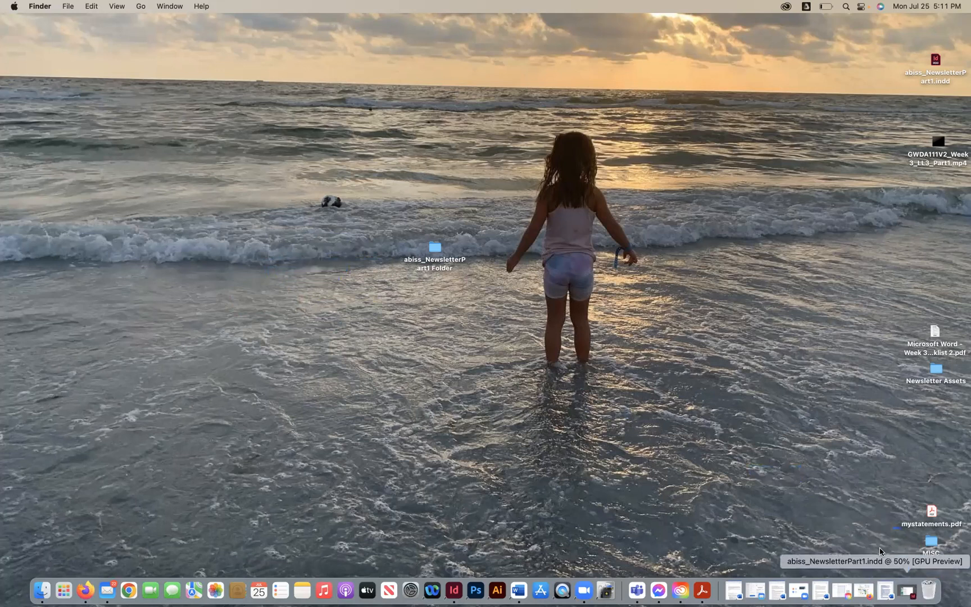
- Compress the package folder into a zip archive again and place it beside the folder
right_click(436, 253)
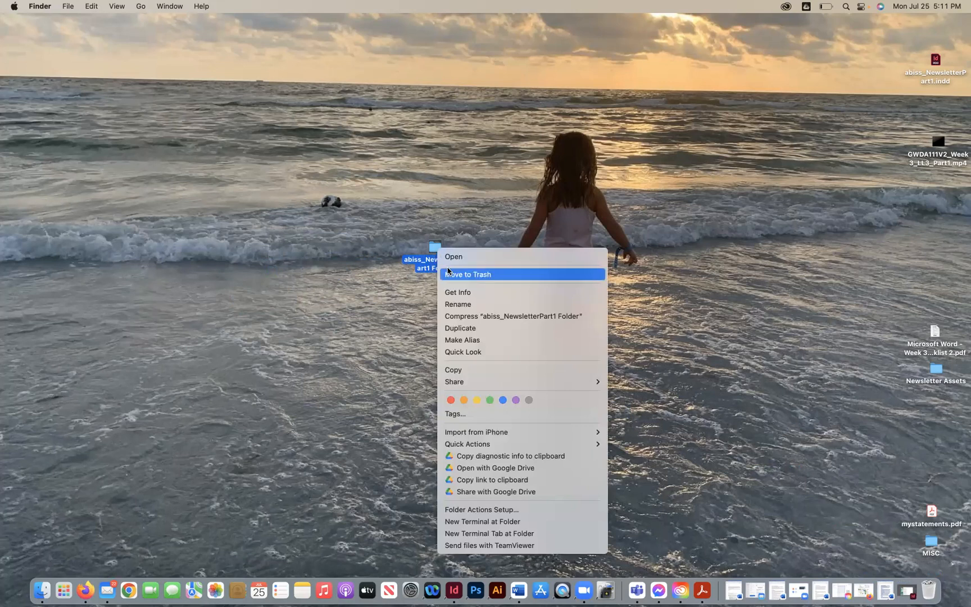
click(466, 315)
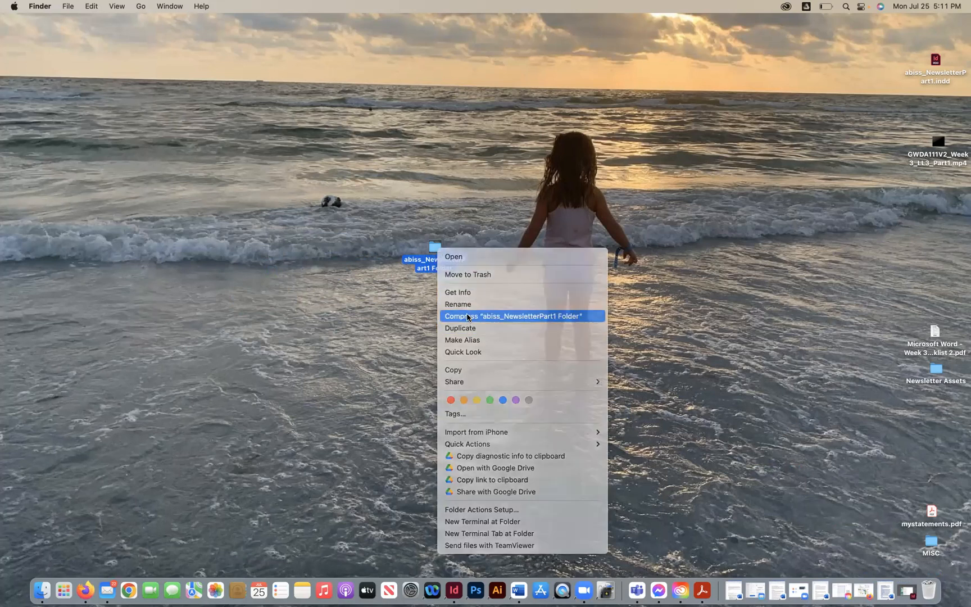
drag(437, 252, 363, 252)
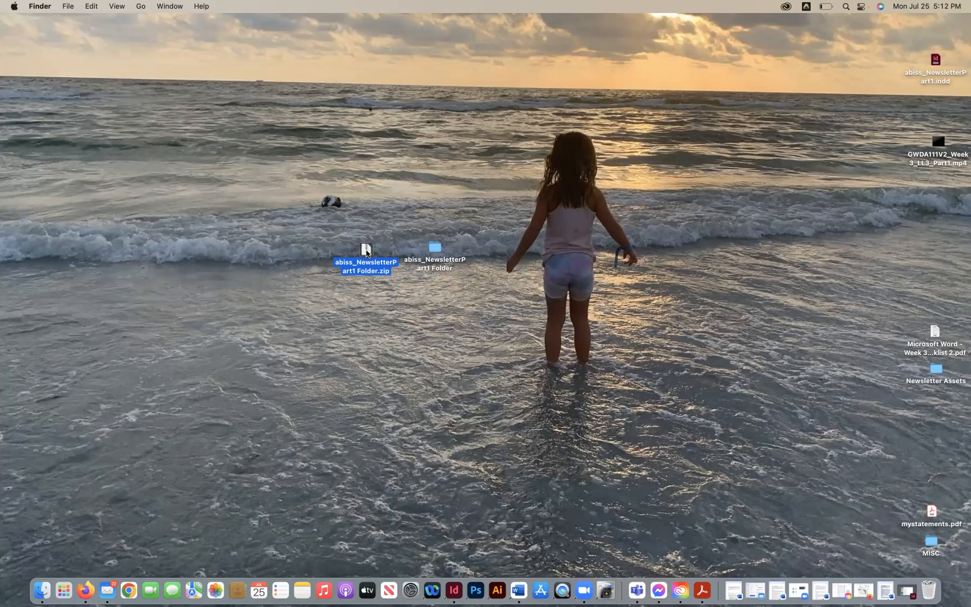
drag(362, 247, 330, 231)
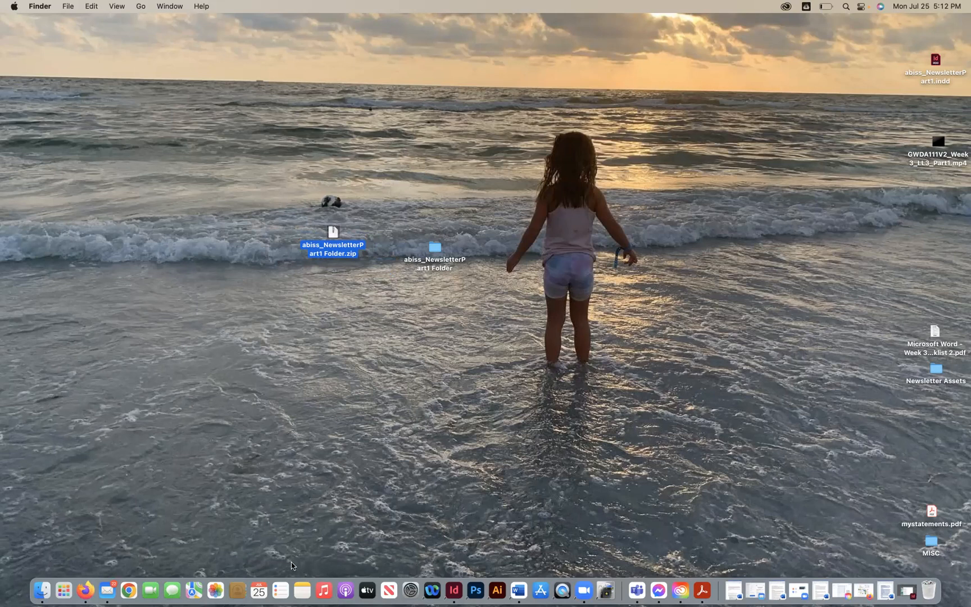
- Reopen the newsletter's Package dialog, review the PDF preset options, and cancel without packaging
click(455, 592)
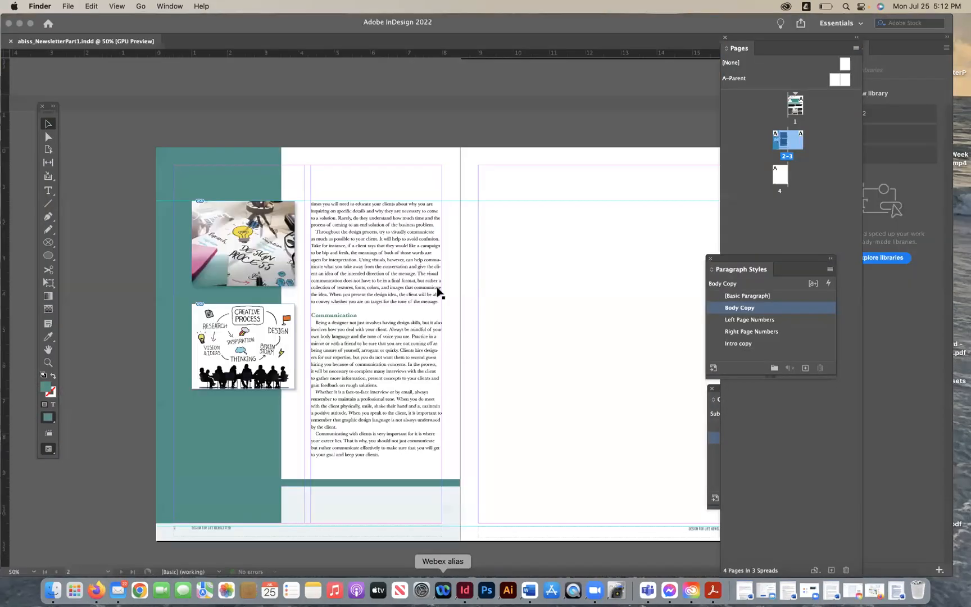
click(73, 6)
click(128, 361)
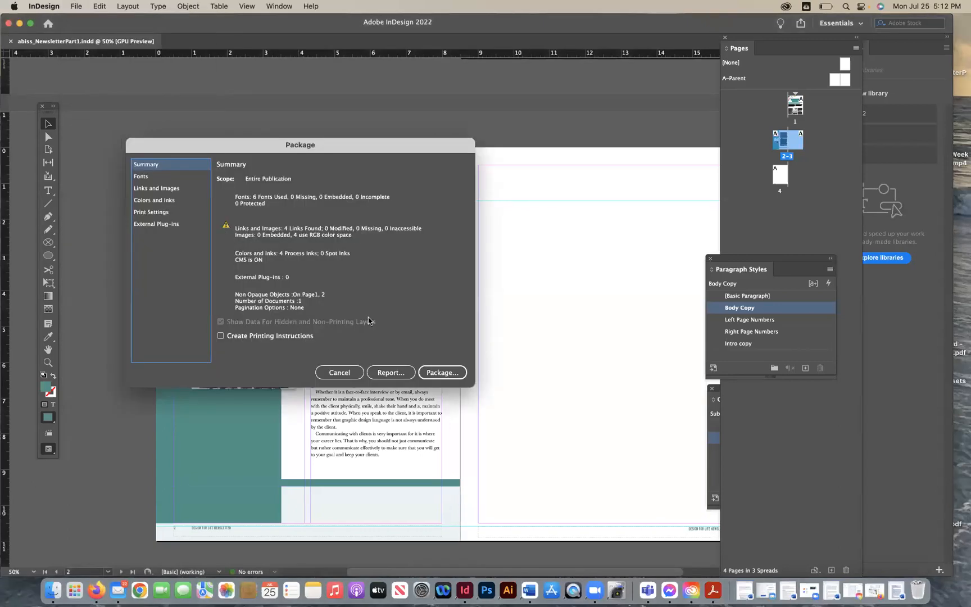
click(443, 372)
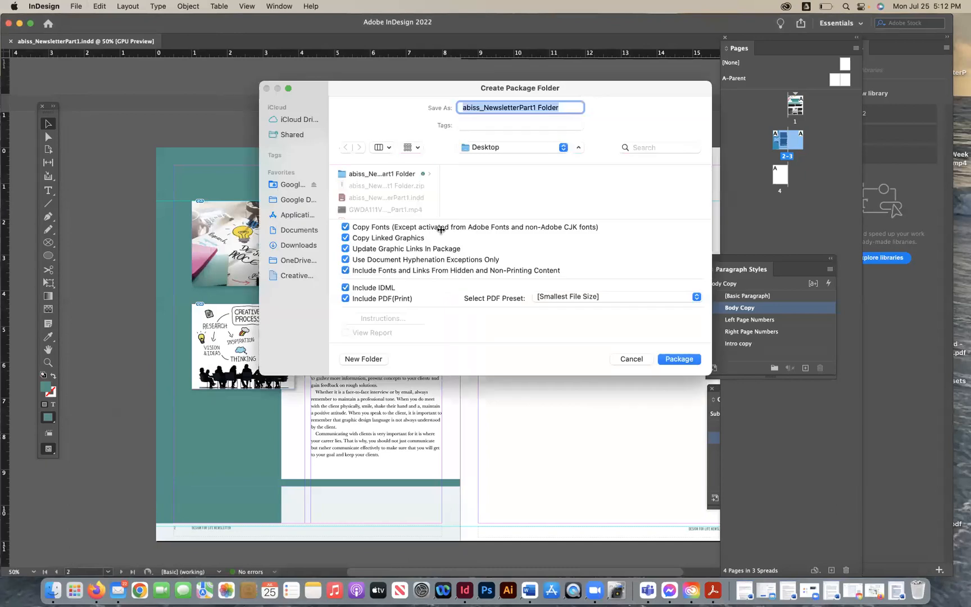
click(553, 297)
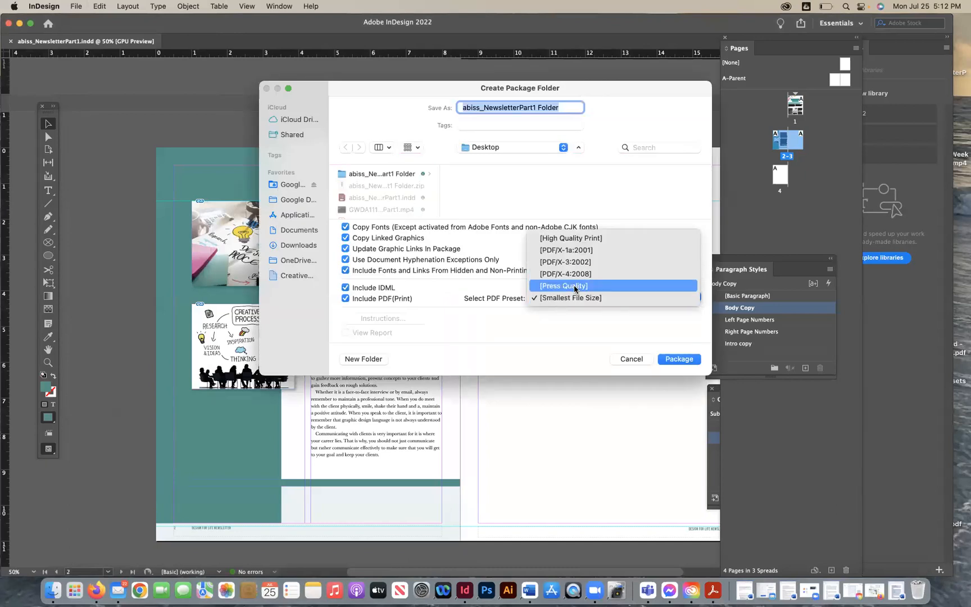
click(561, 338)
click(631, 358)
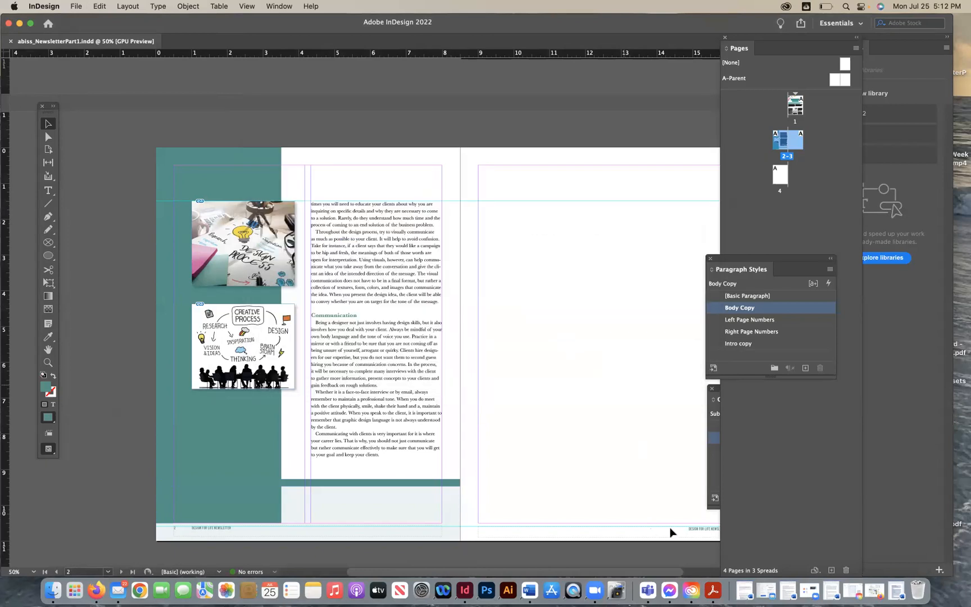
- Set Acrobat's default page layout to Two-Up in the Page Display preferences
click(714, 591)
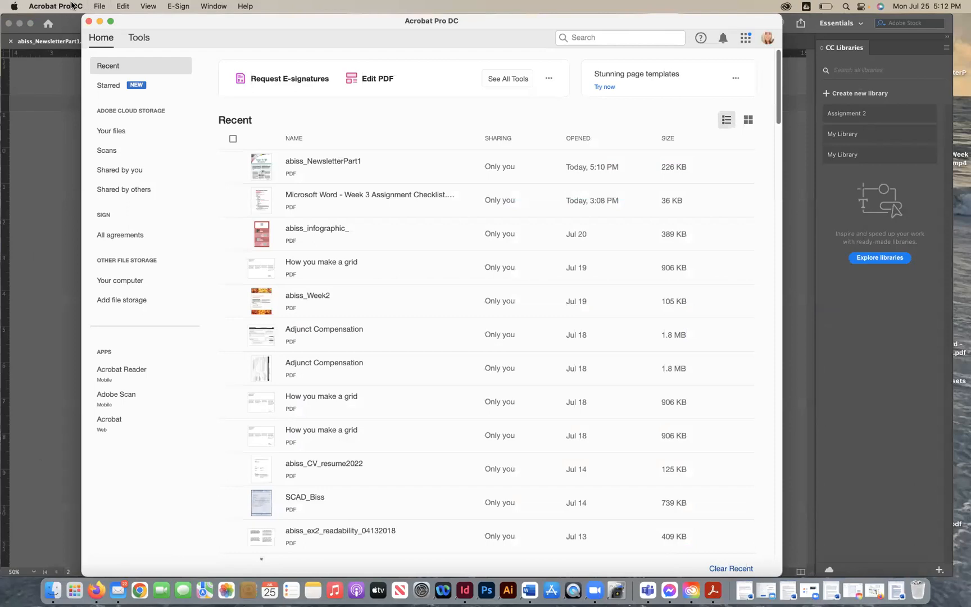
click(72, 7)
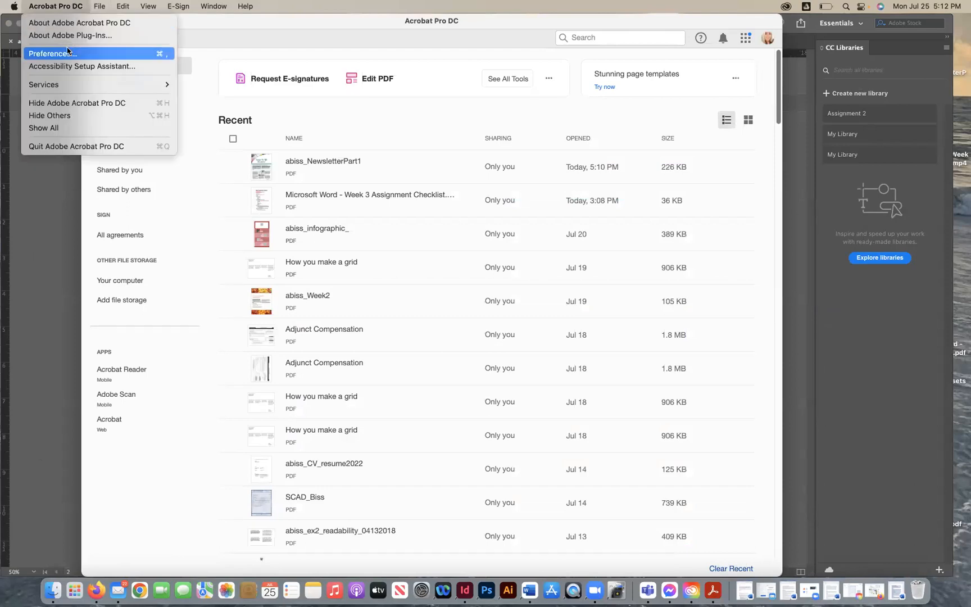
mouse_move(97, 5)
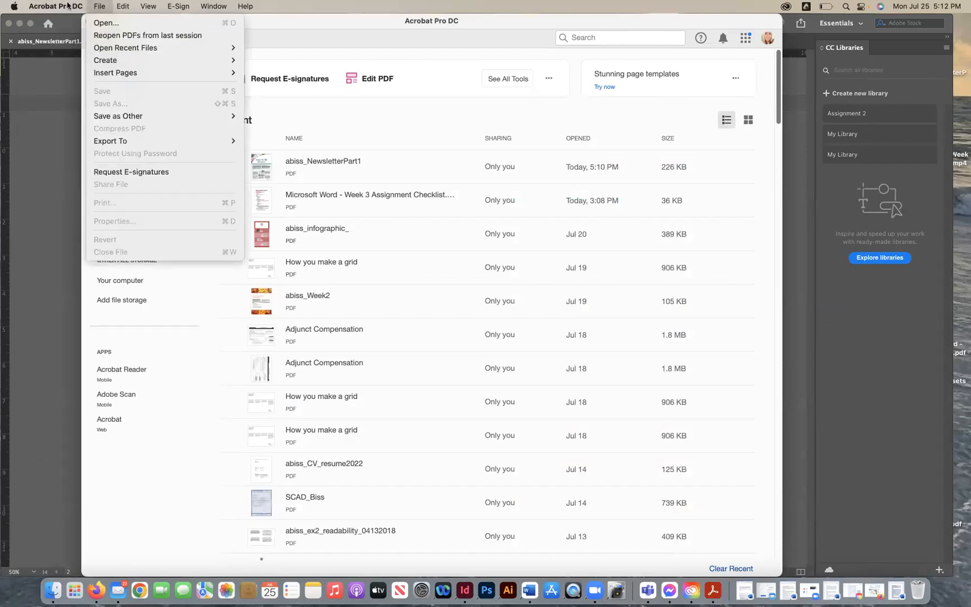
mouse_move(56, 6)
click(66, 53)
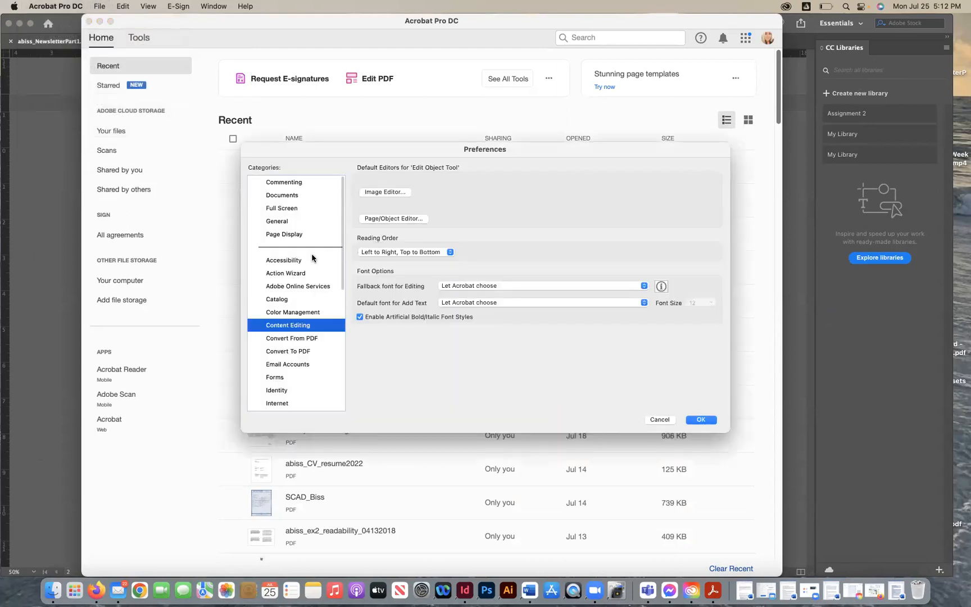
click(294, 195)
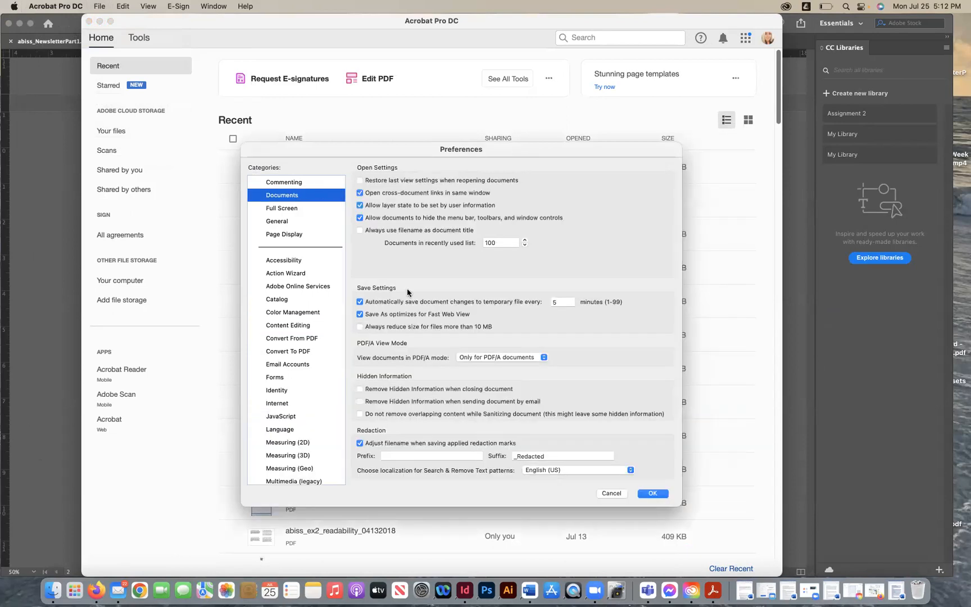
click(287, 235)
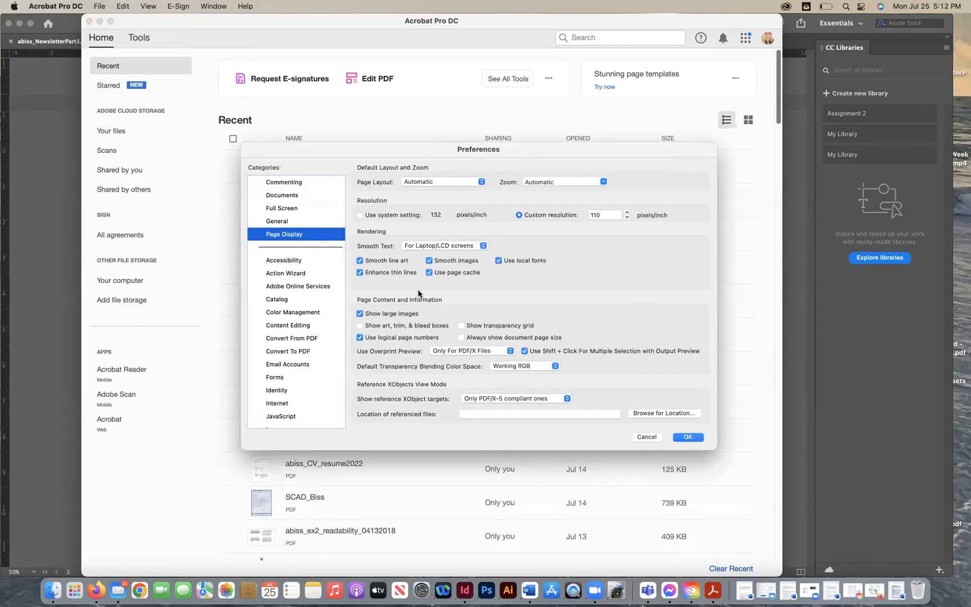
click(433, 181)
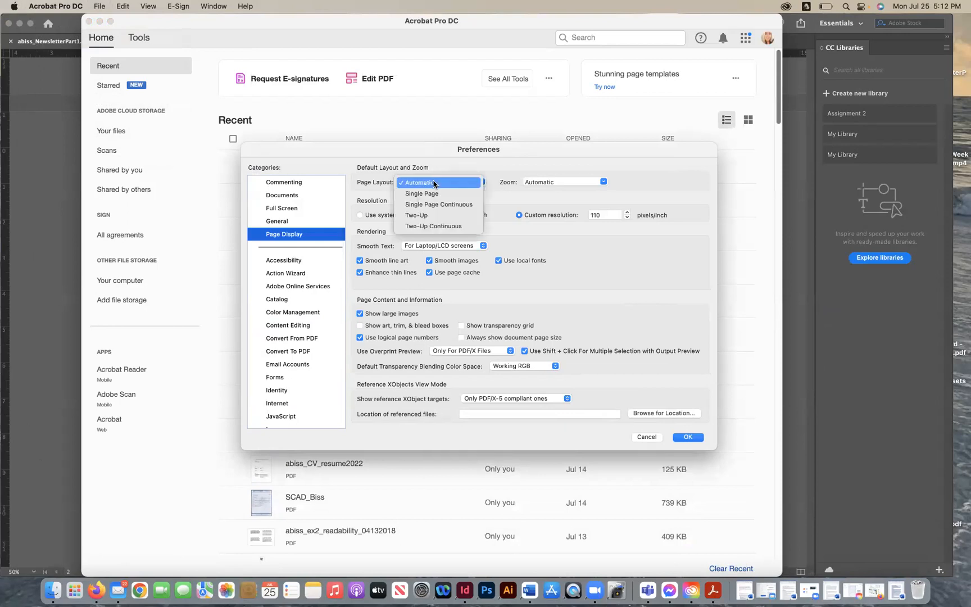
click(430, 215)
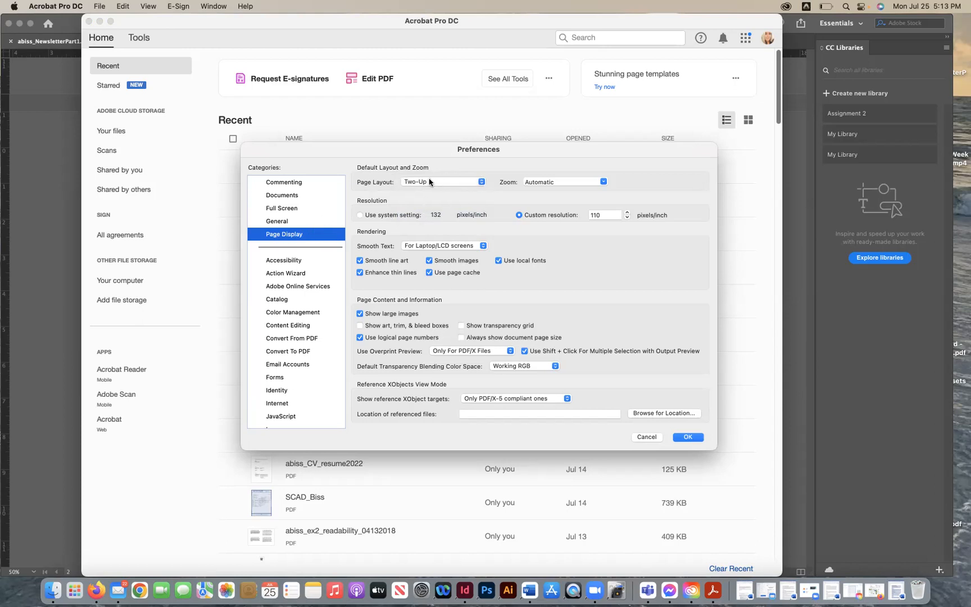
click(686, 437)
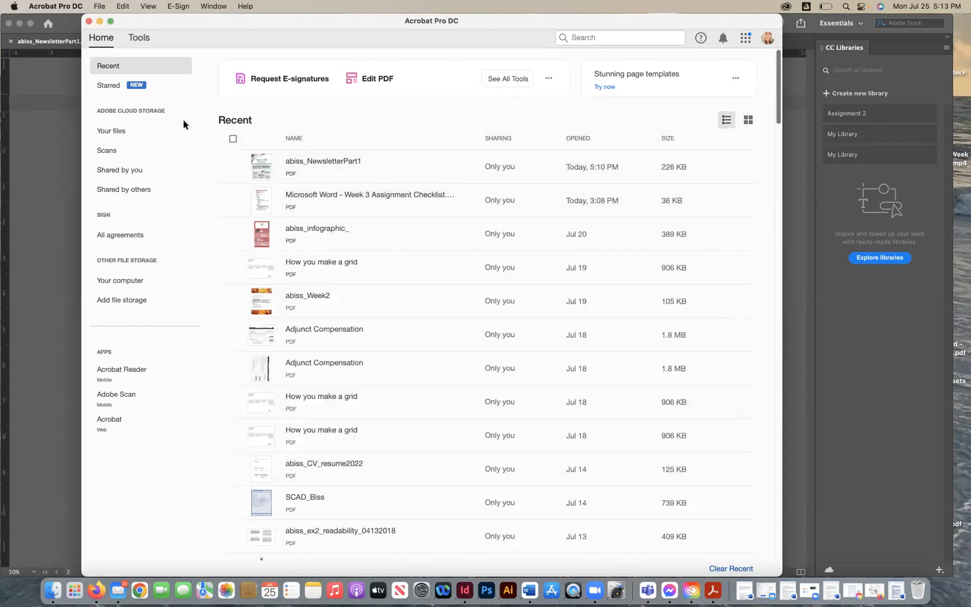
click(100, 21)
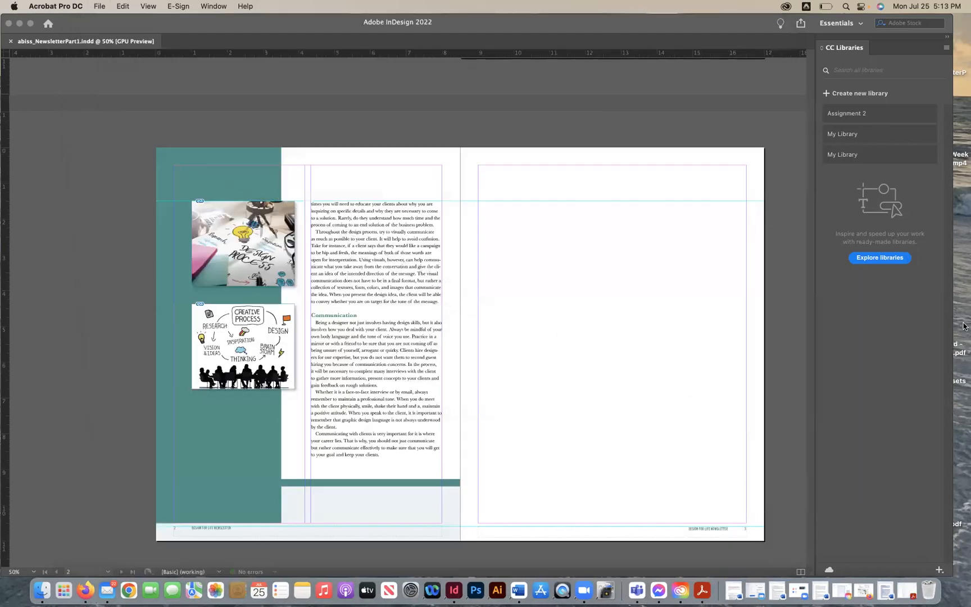
drag(949, 572, 862, 573)
double_click(935, 367)
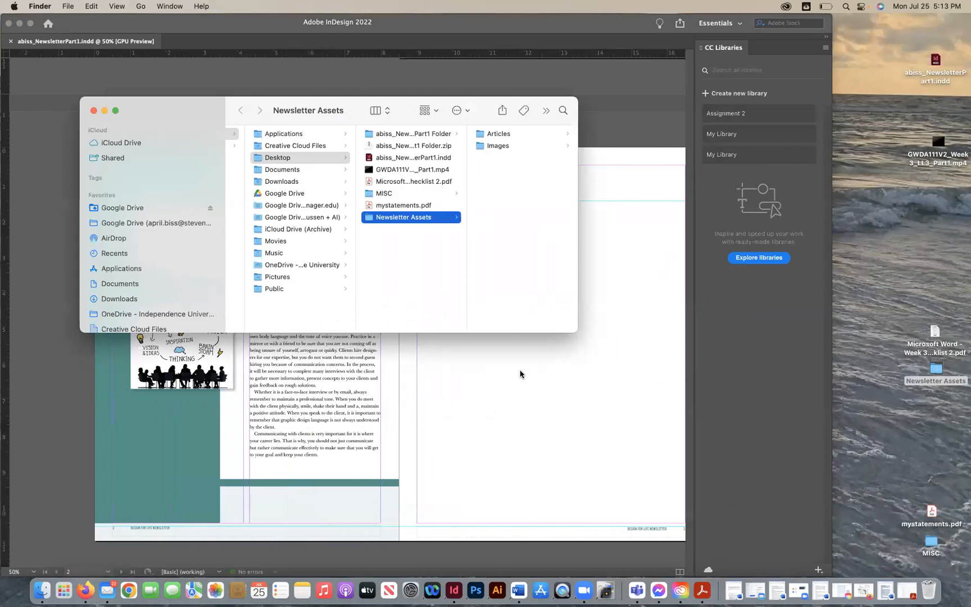
click(93, 111)
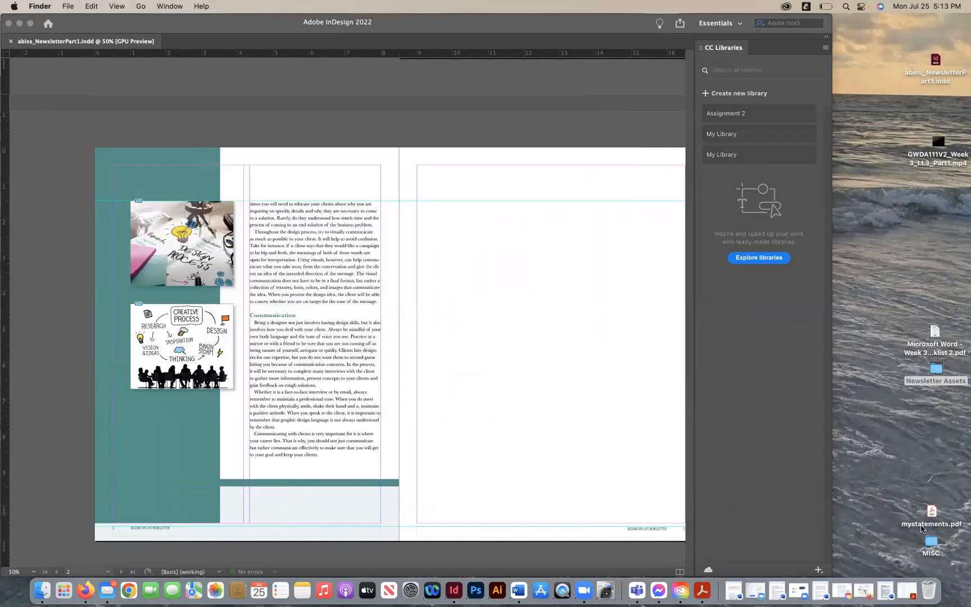
click(19, 20)
click(19, 24)
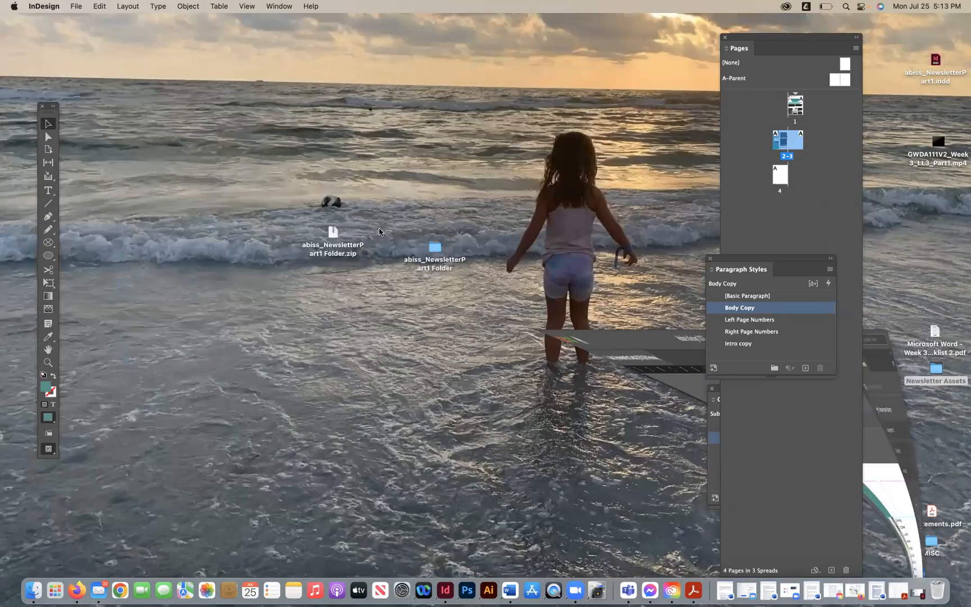
- Open the packaged PDF from the package folder, zoom in and scroll through its spreads, then close it and the Finder window
double_click(436, 251)
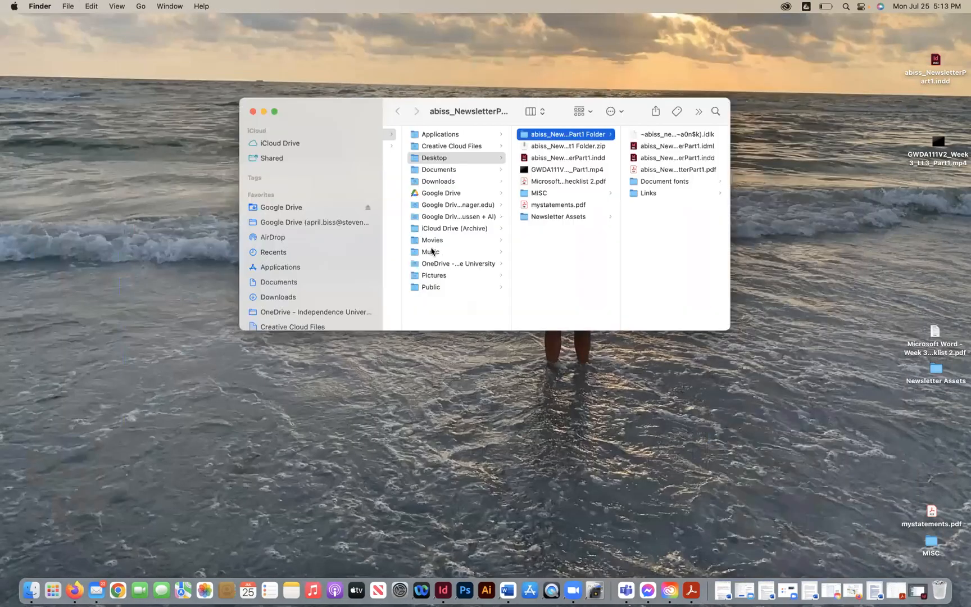
click(649, 170)
double_click(649, 171)
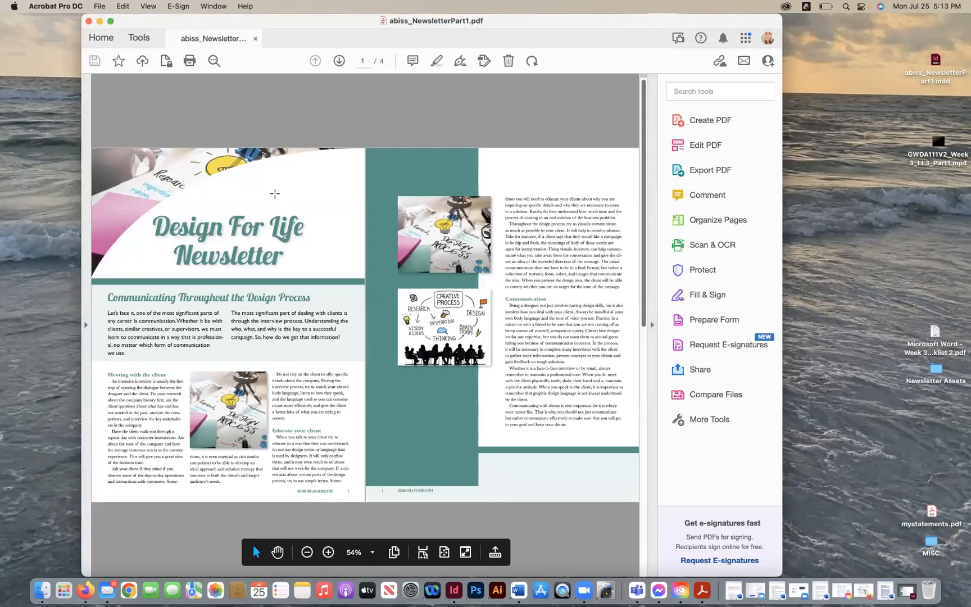
key(super+equal)
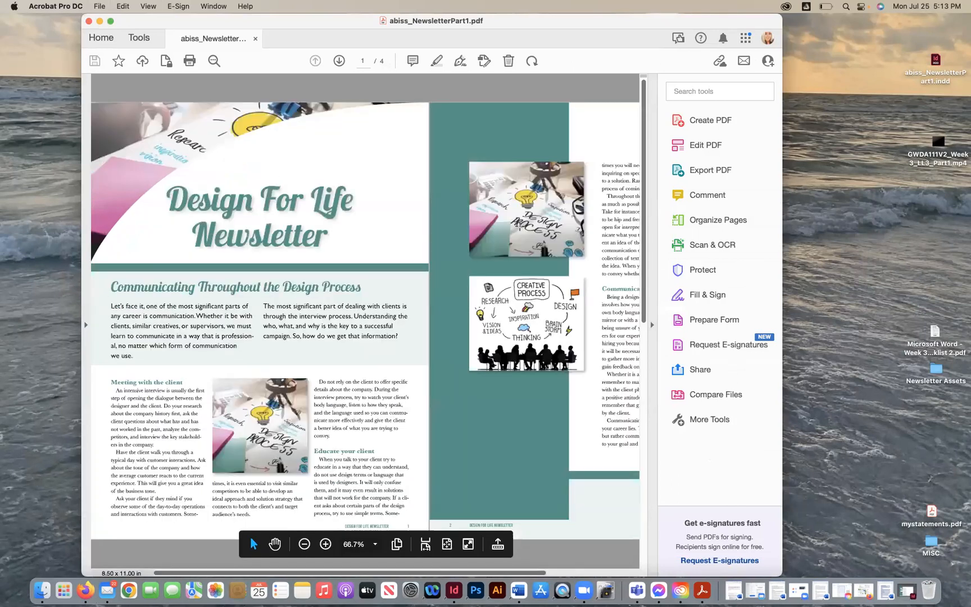
scroll(525, 258, down, 3)
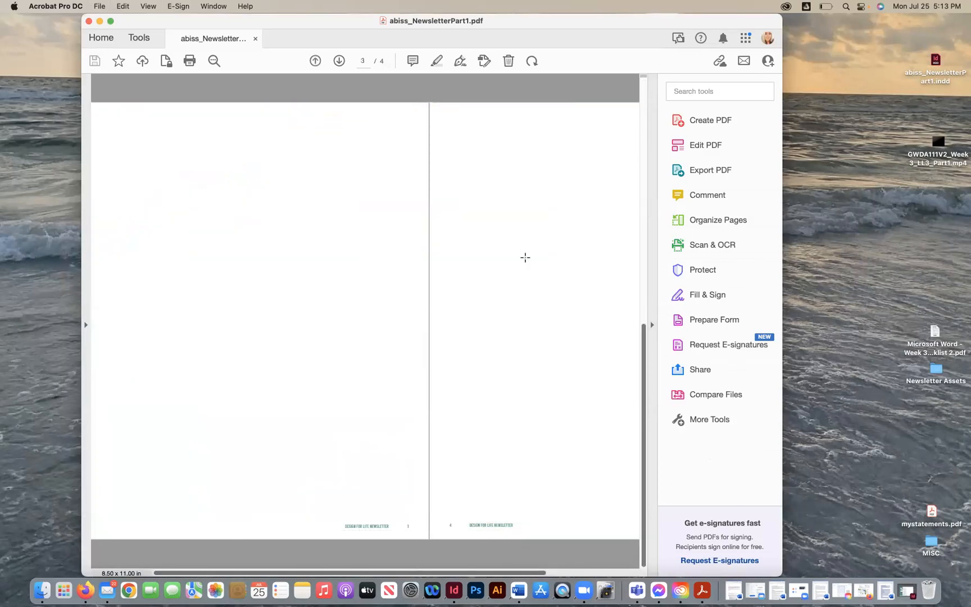
scroll(525, 257, up, 3)
click(89, 21)
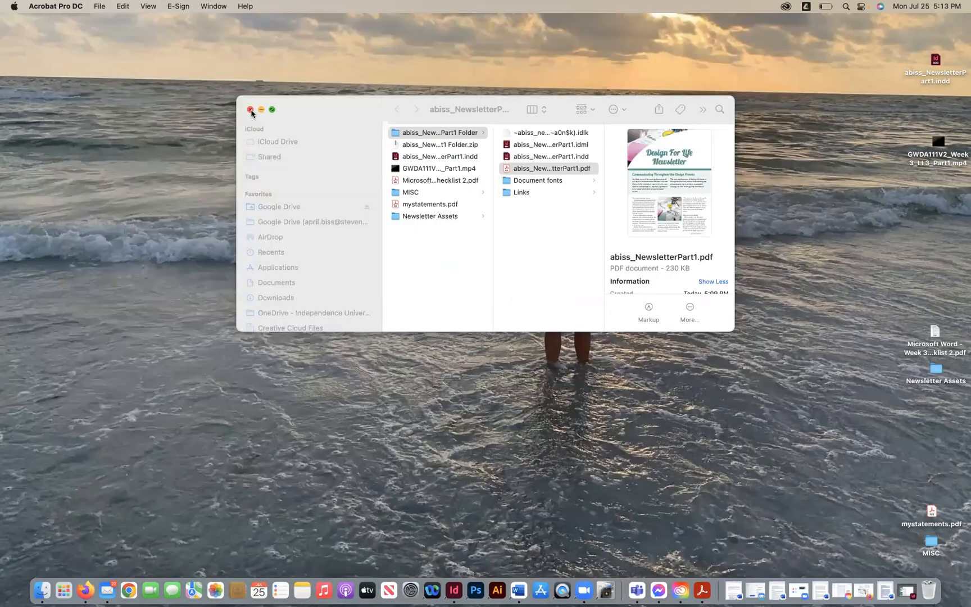
click(250, 110)
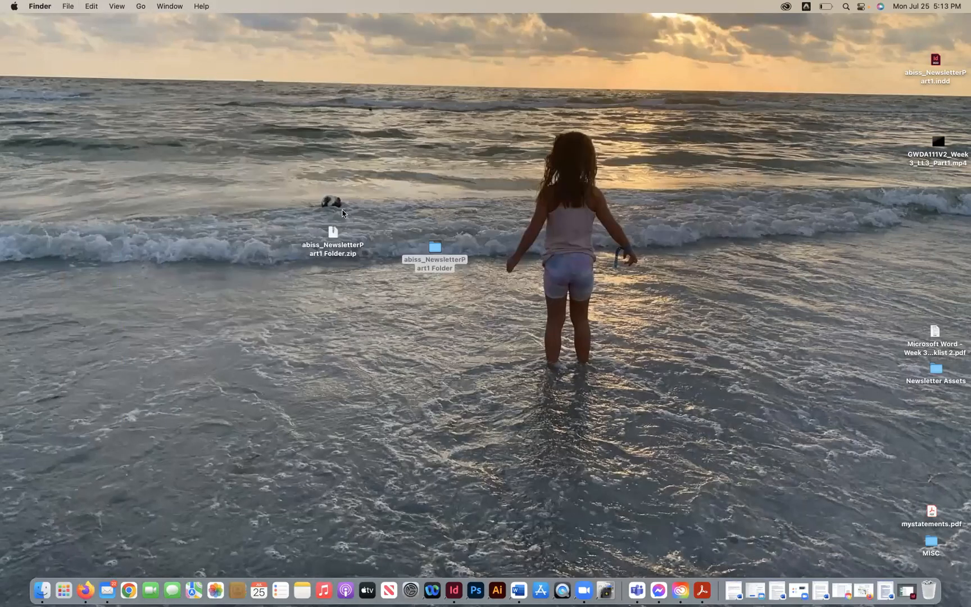
- Move the package folder to the Trash and close the duplicate newsletter document
click(431, 247)
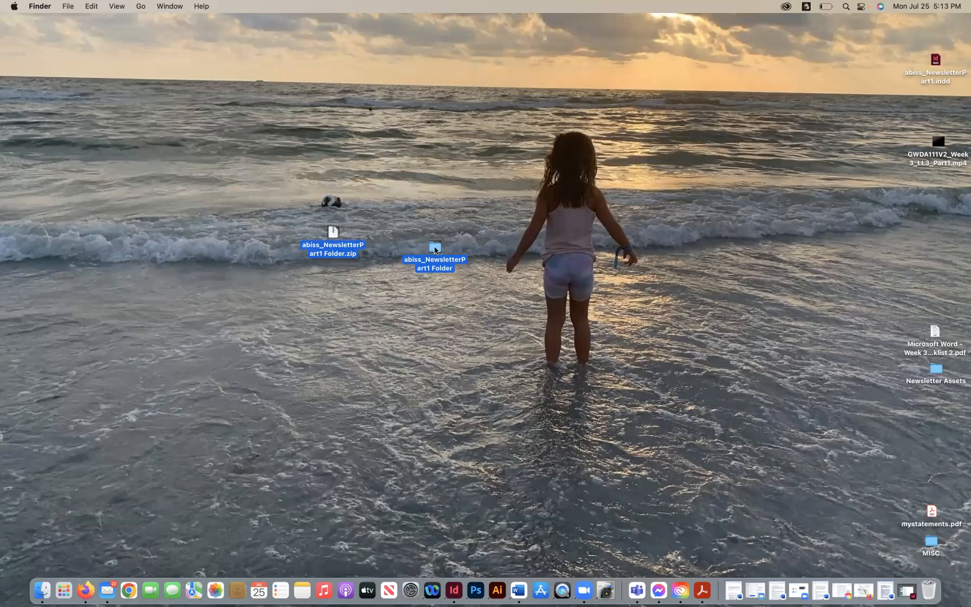
drag(434, 249, 935, 591)
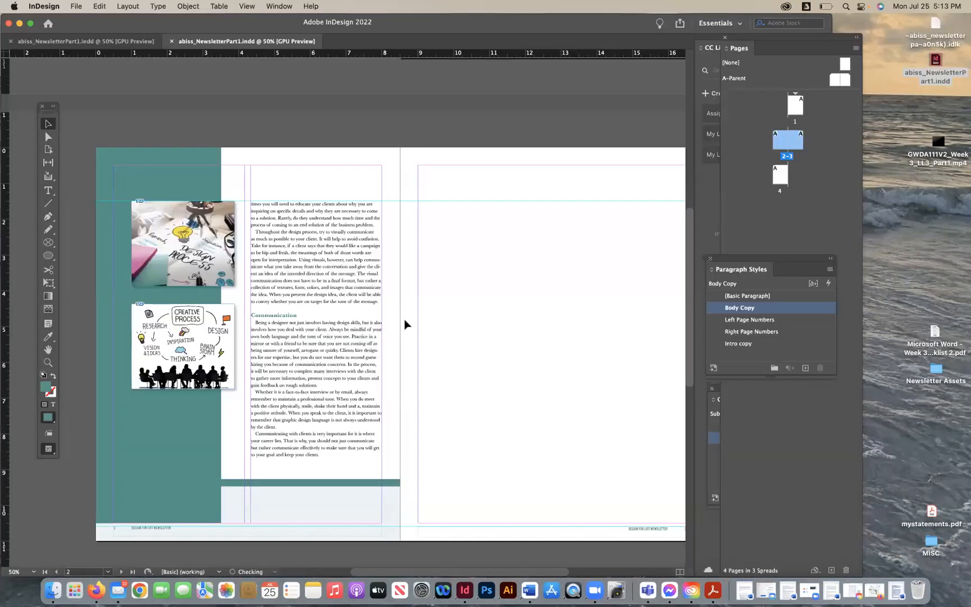
key(super+w)
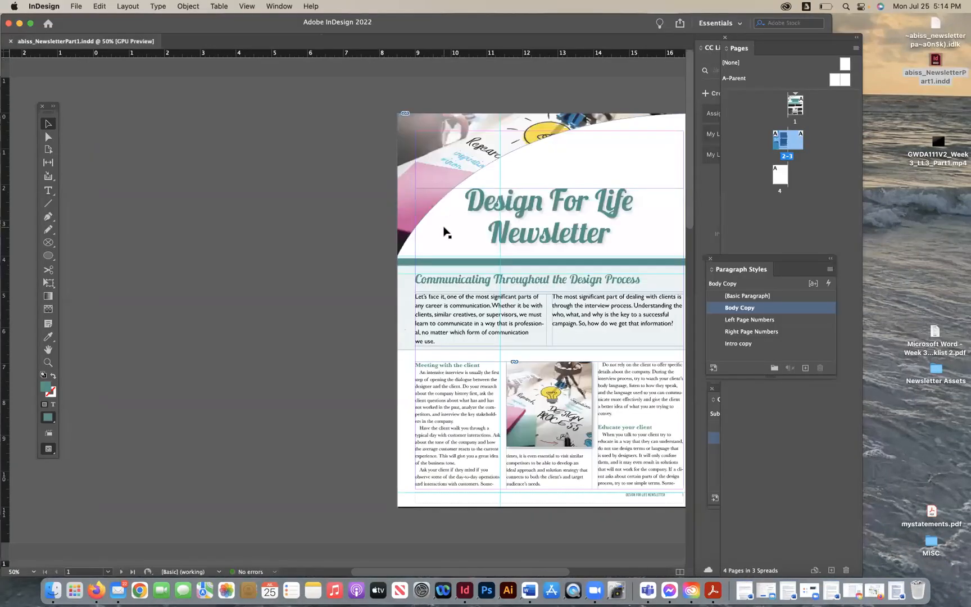
- Export the newsletter as a PDF to the Desktop using the Smallest File Size preset, exported as spreads
scroll(443, 231, down, 10)
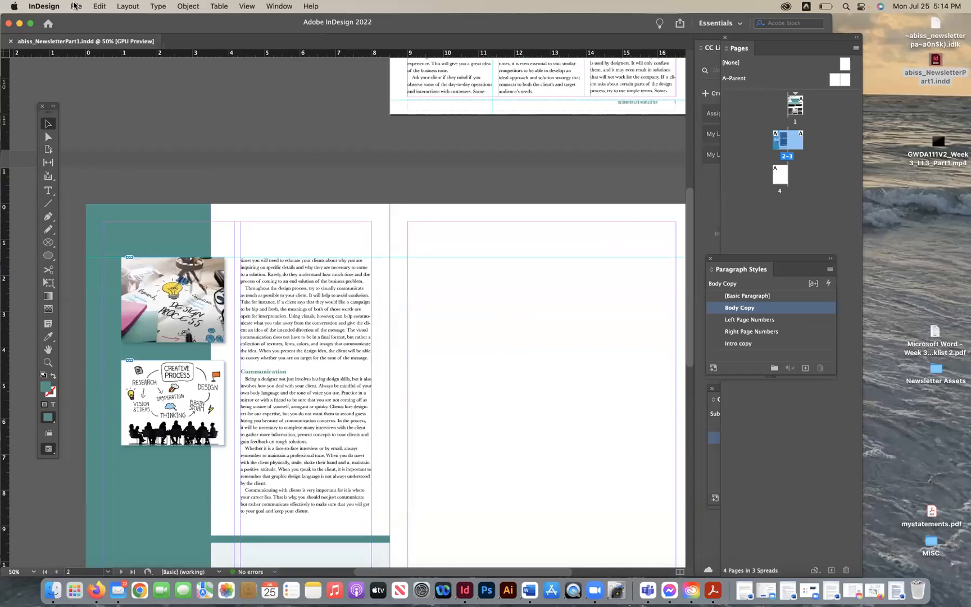
click(75, 5)
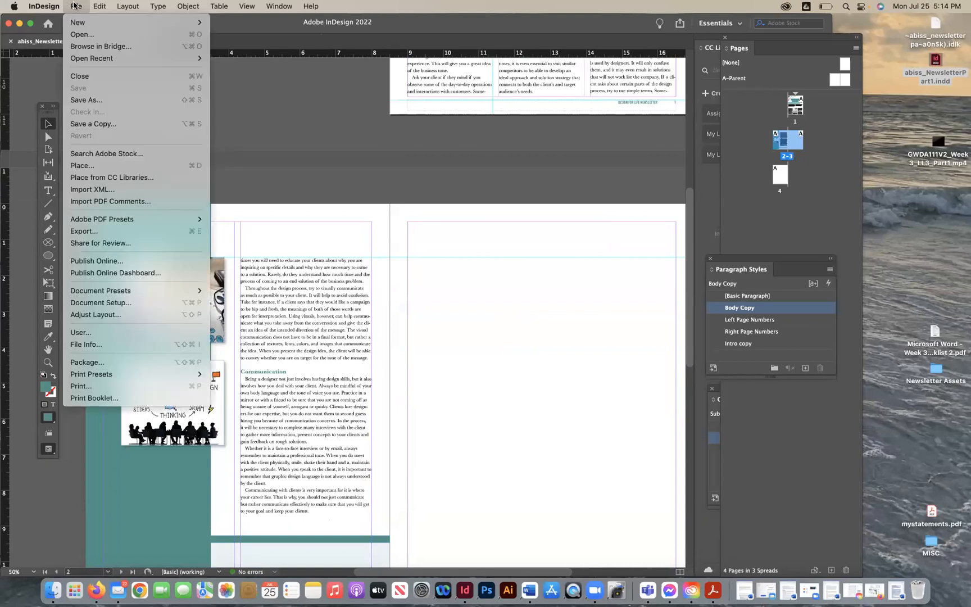
mouse_move(107, 219)
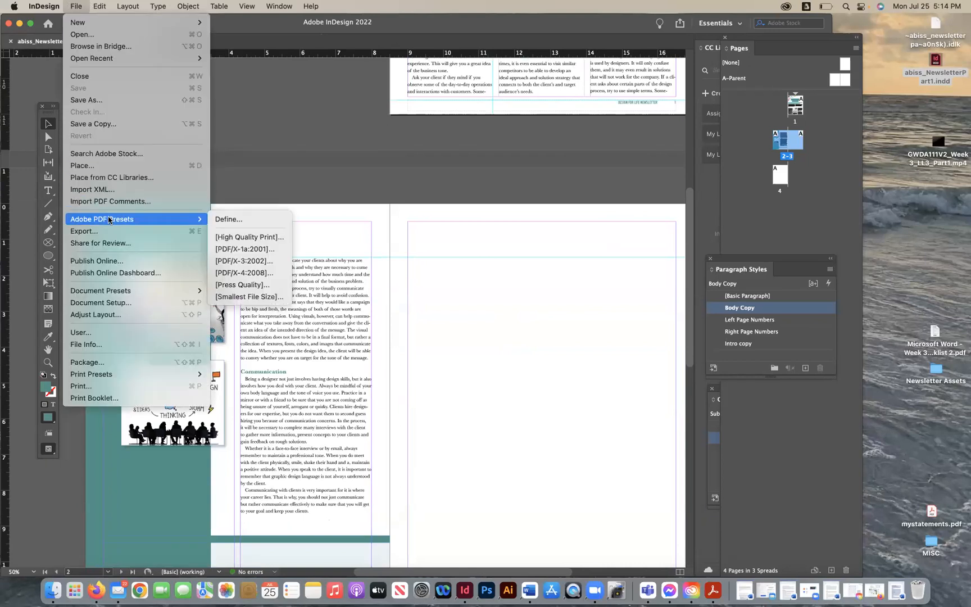
click(234, 297)
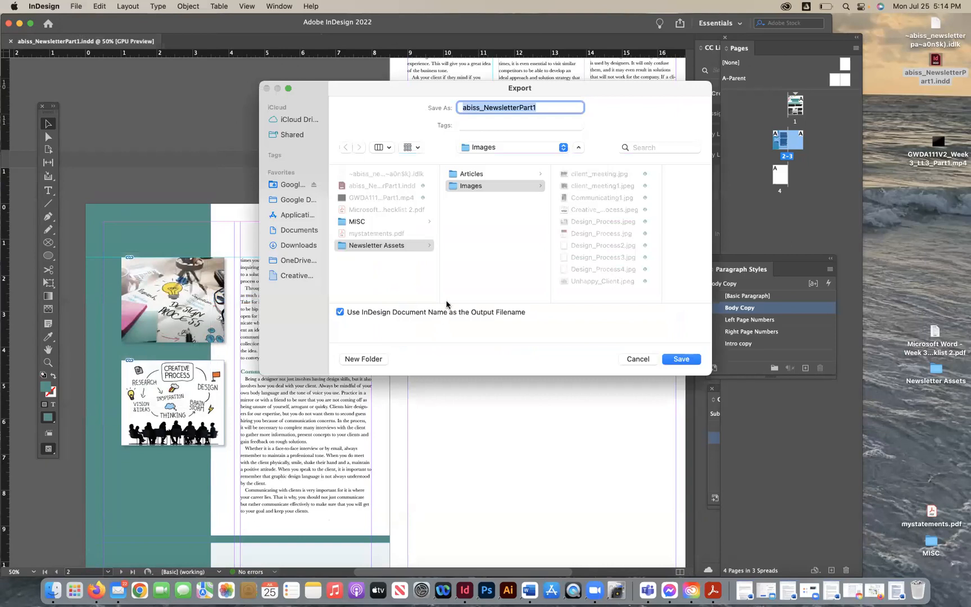
click(473, 147)
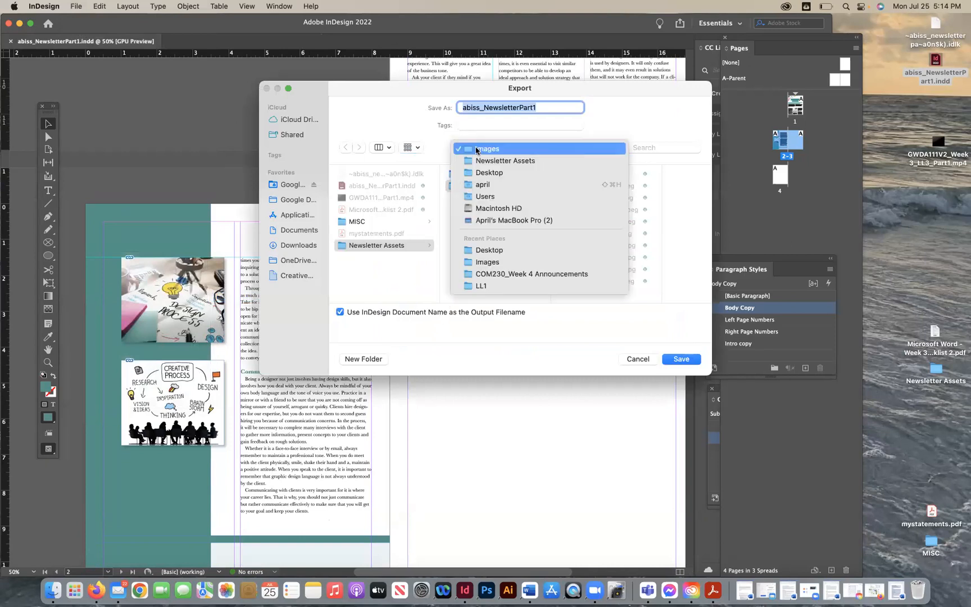
click(483, 250)
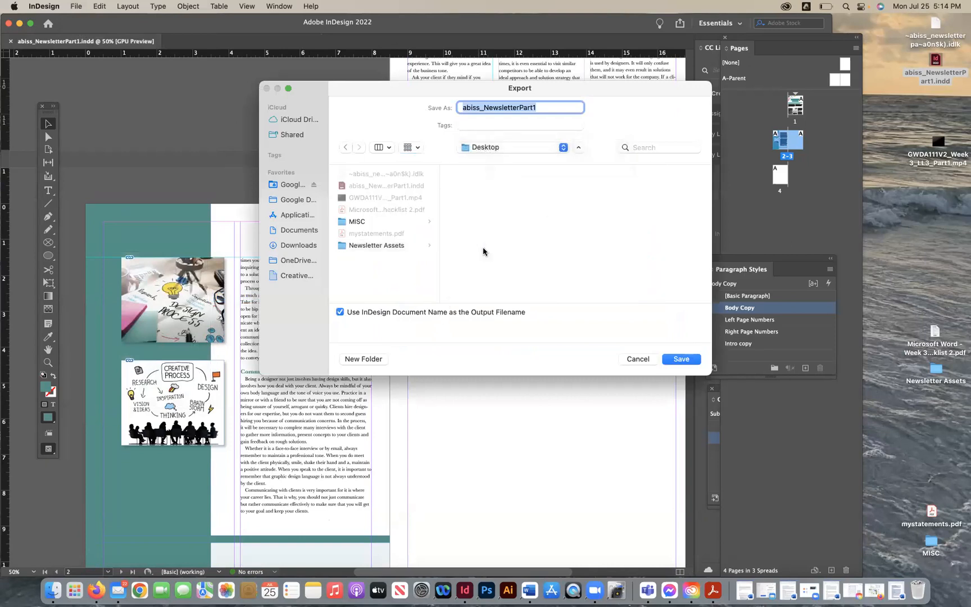
click(680, 359)
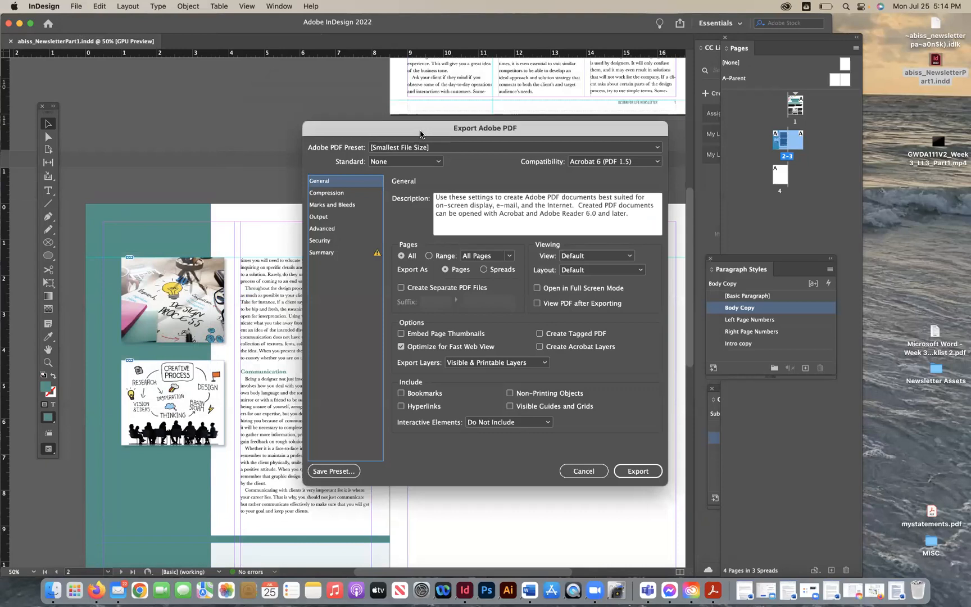
drag(334, 123, 223, 111)
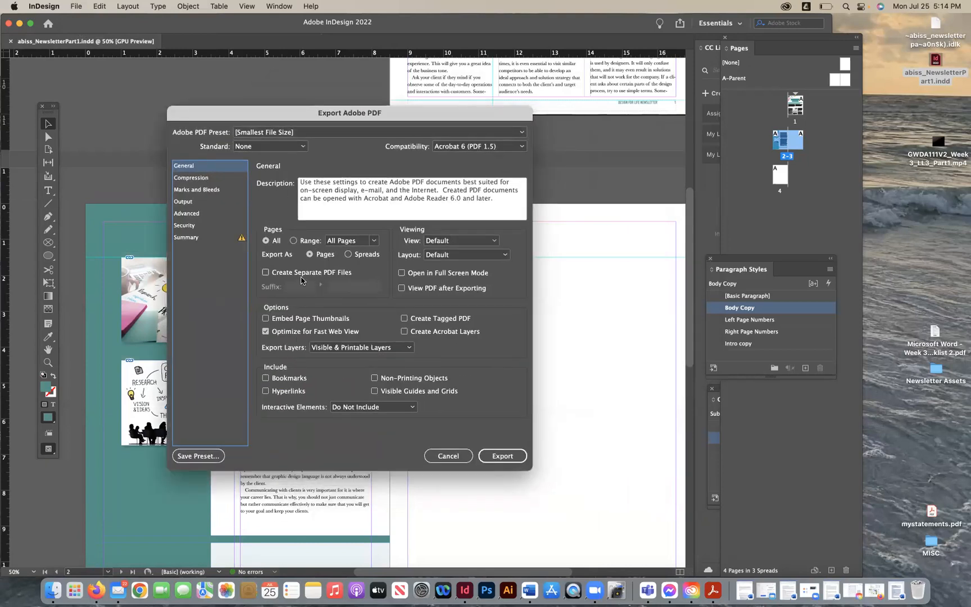
click(348, 254)
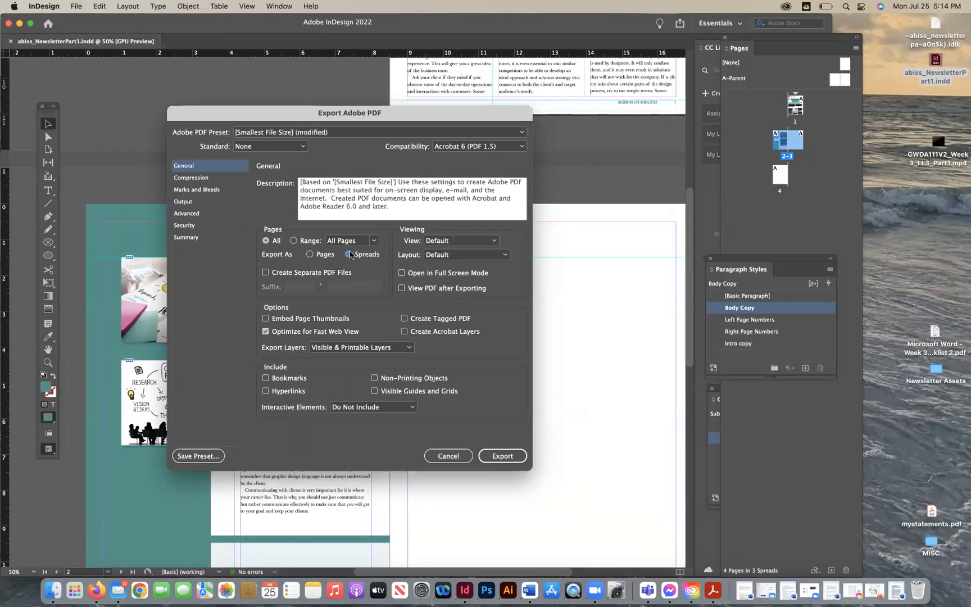
click(492, 458)
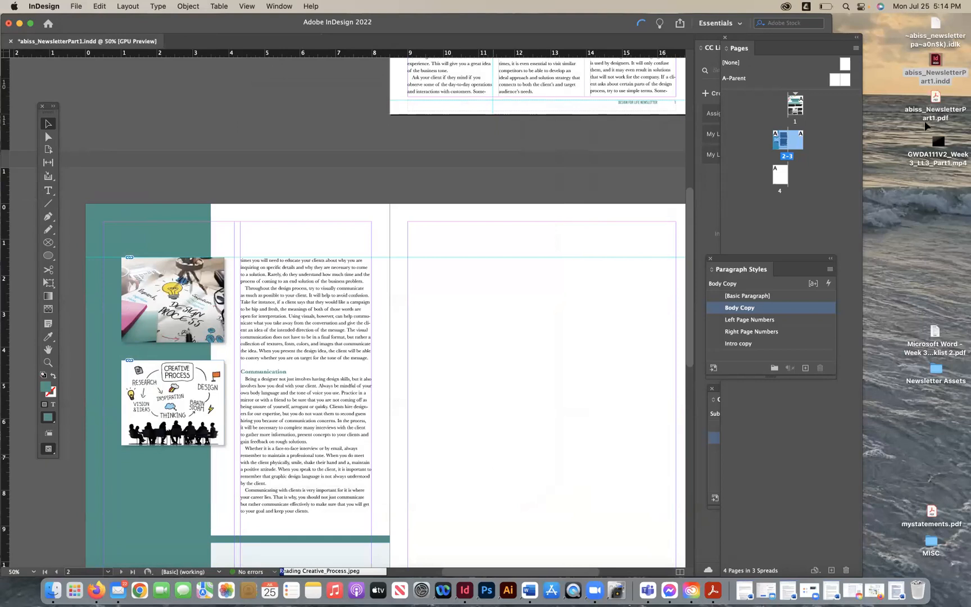
- Open the exported PDF from the Desktop and zoom in to inspect its spreads
double_click(936, 99)
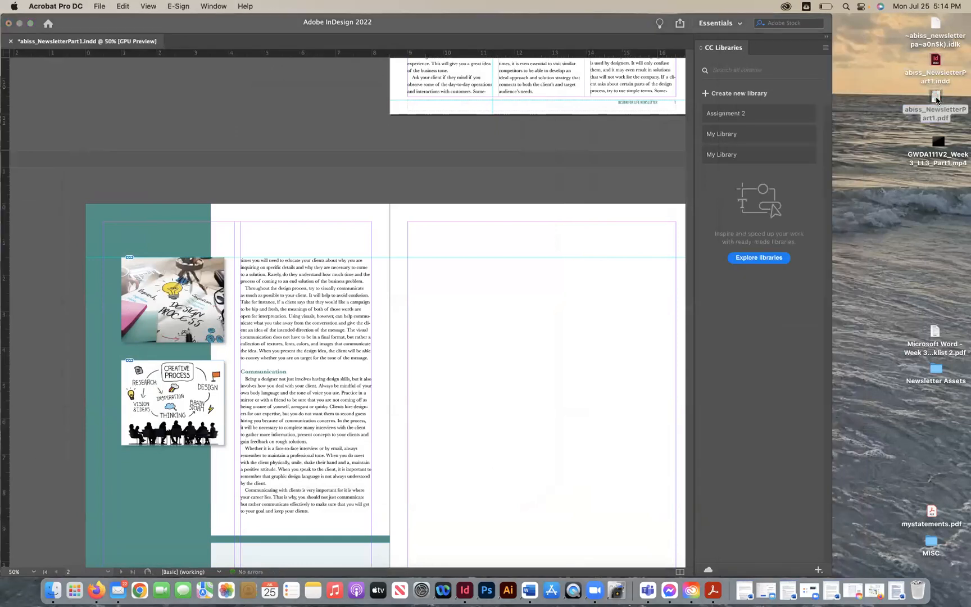
key(super+minus)
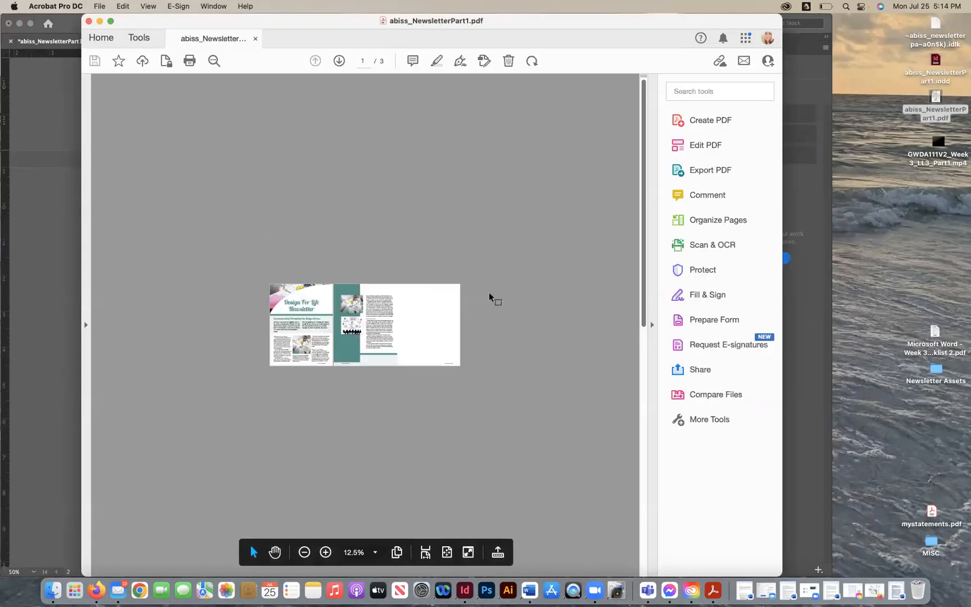
key(super+equal)
key(super+equal)
key(super+equal)
key(super+equal)
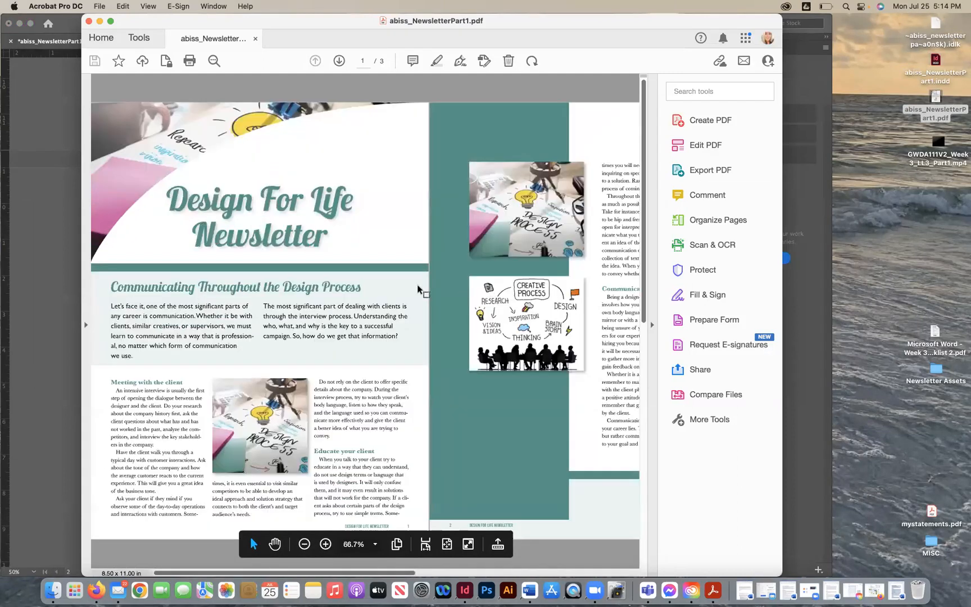
- Set Acrobat's default page layout to Automatic in the Page Display preferences, then close the PDF
click(55, 7)
click(59, 56)
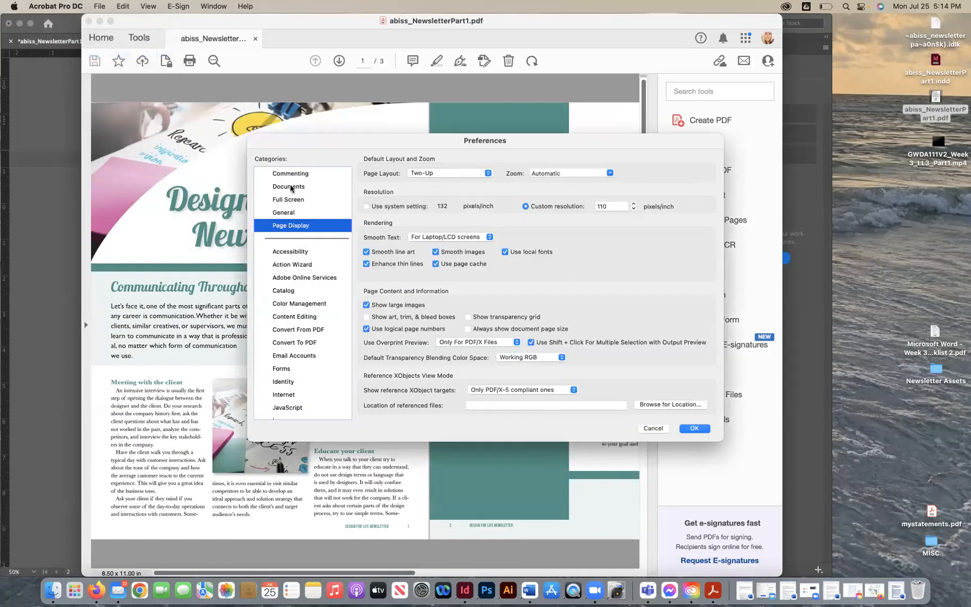
click(290, 188)
click(286, 200)
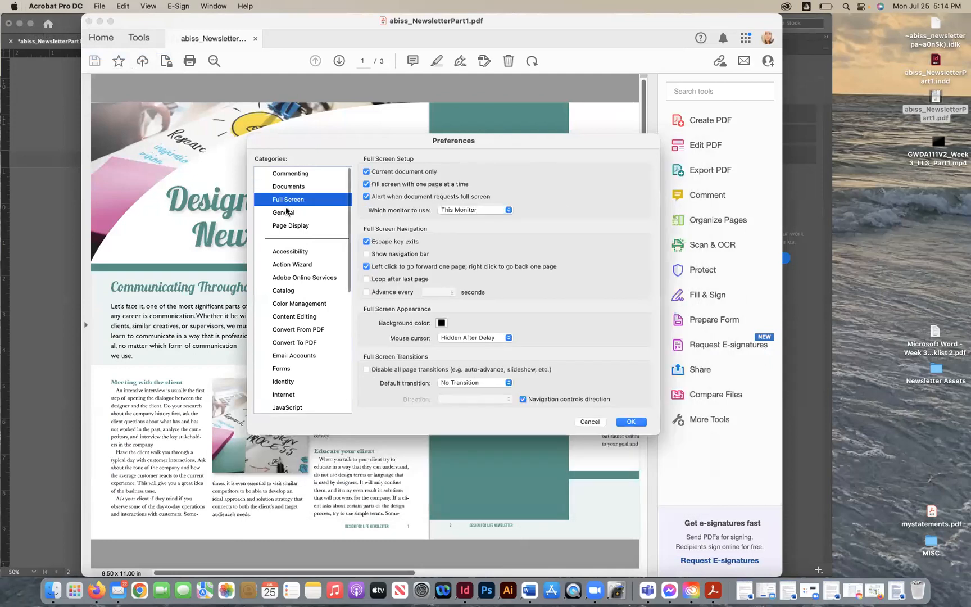
click(289, 225)
click(456, 172)
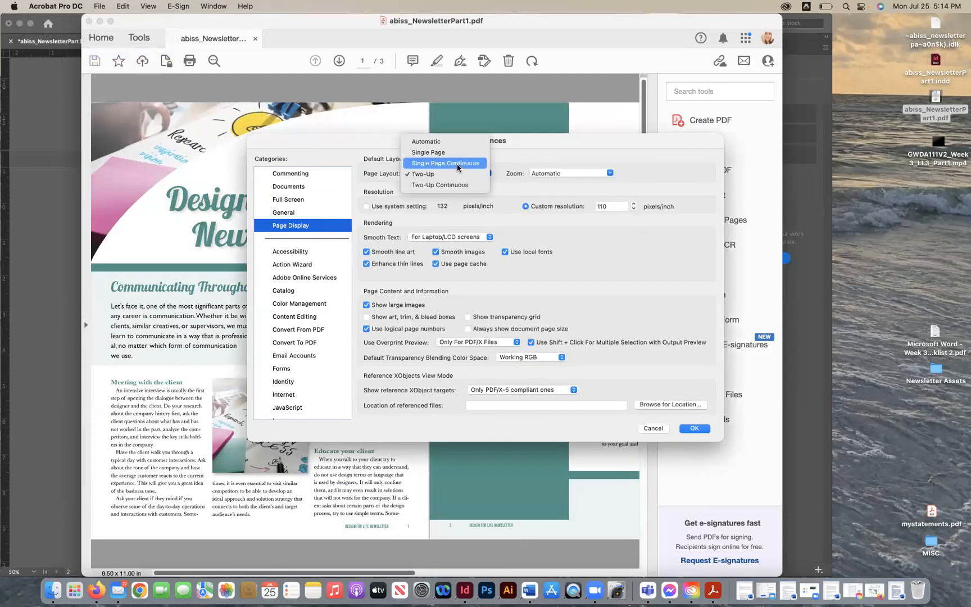
click(456, 144)
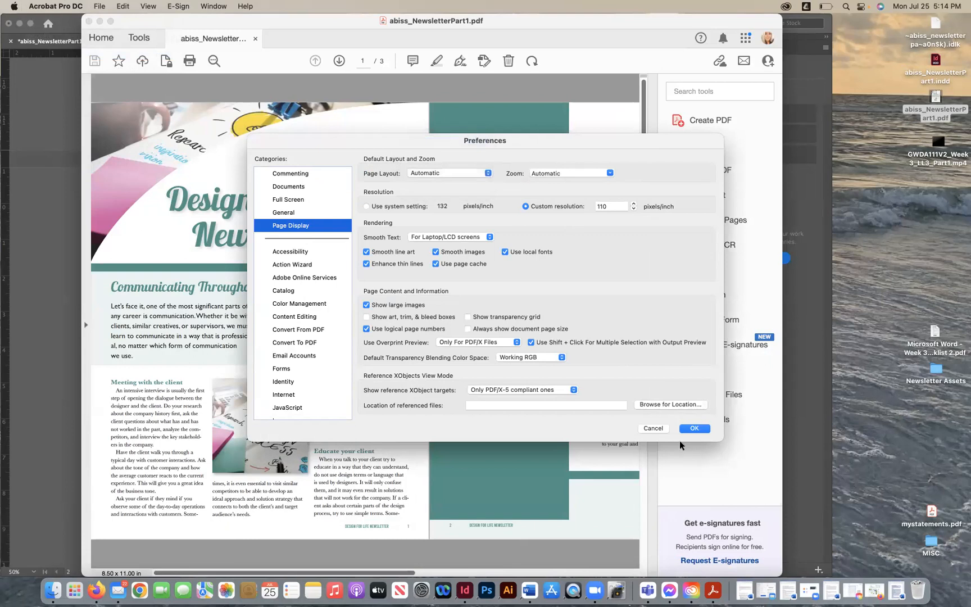
click(686, 429)
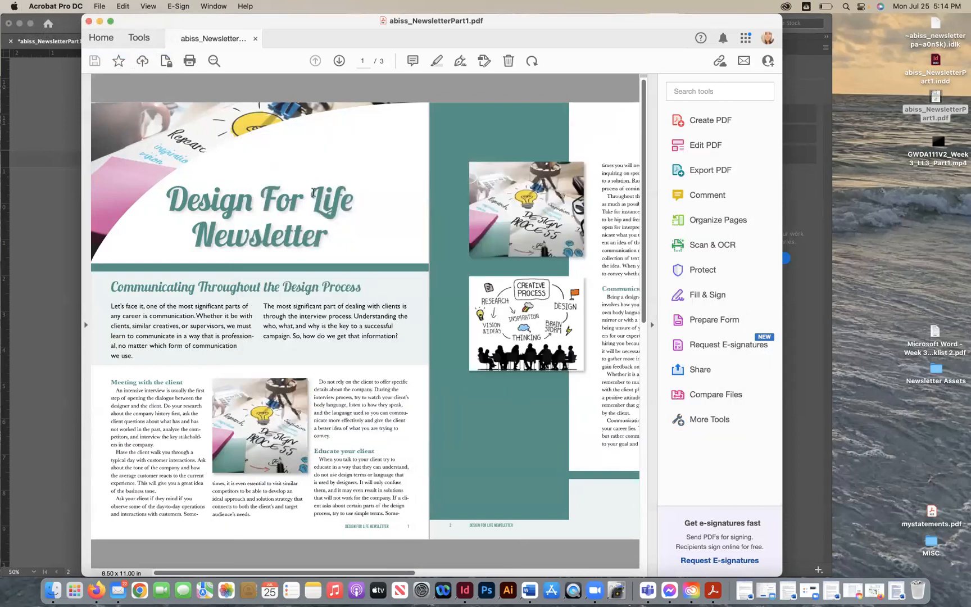
click(88, 21)
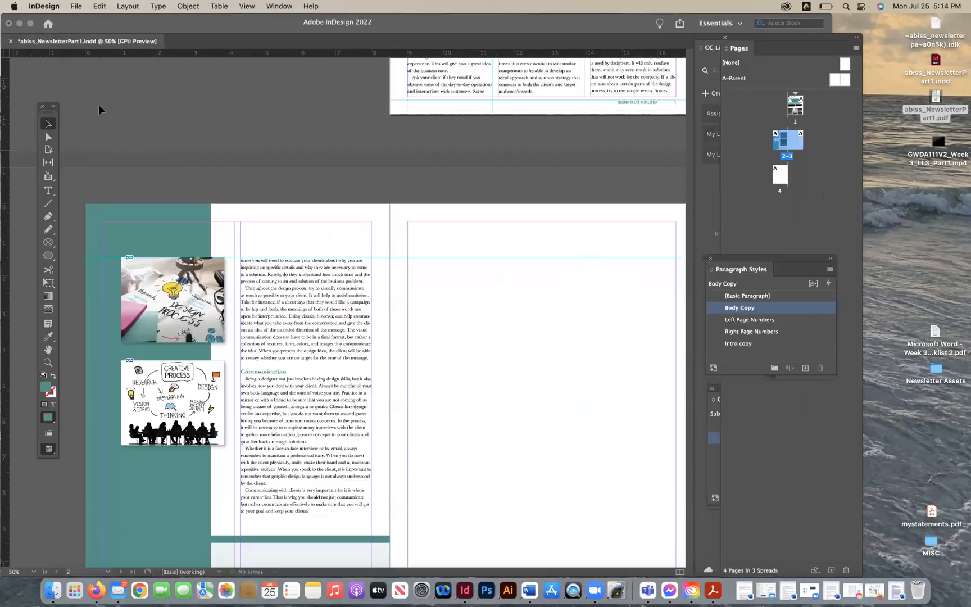
- Export the newsletter again as spreads with the Smallest File Size preset, saving it to the Desktop as abiss_NewsletterPart1_2
click(73, 7)
mouse_move(135, 218)
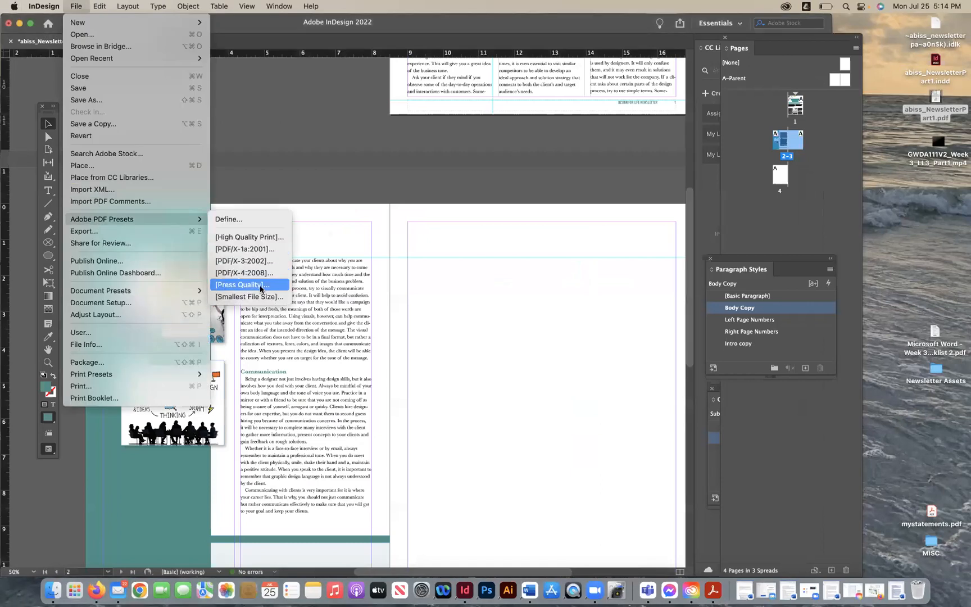
click(259, 293)
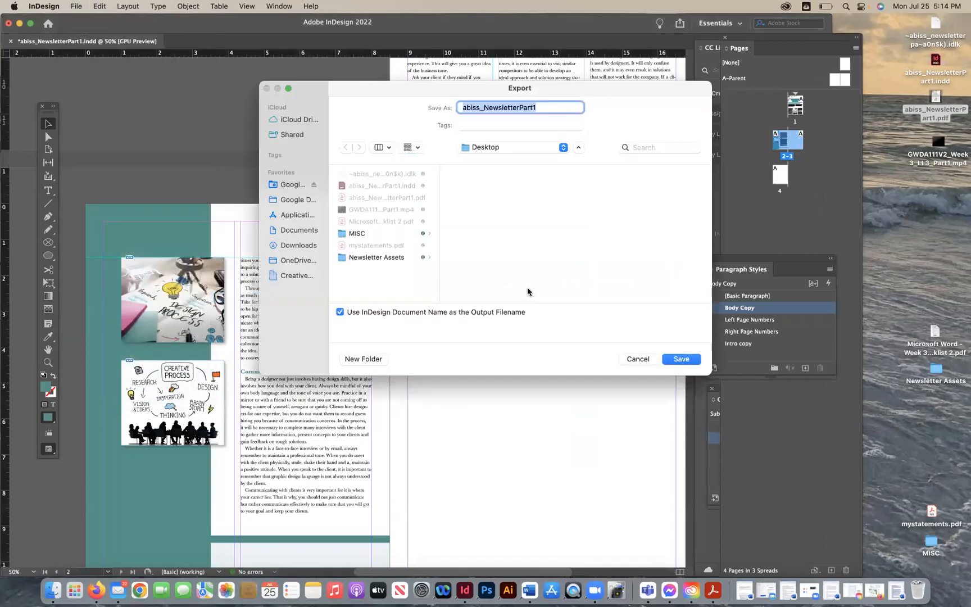
click(546, 106)
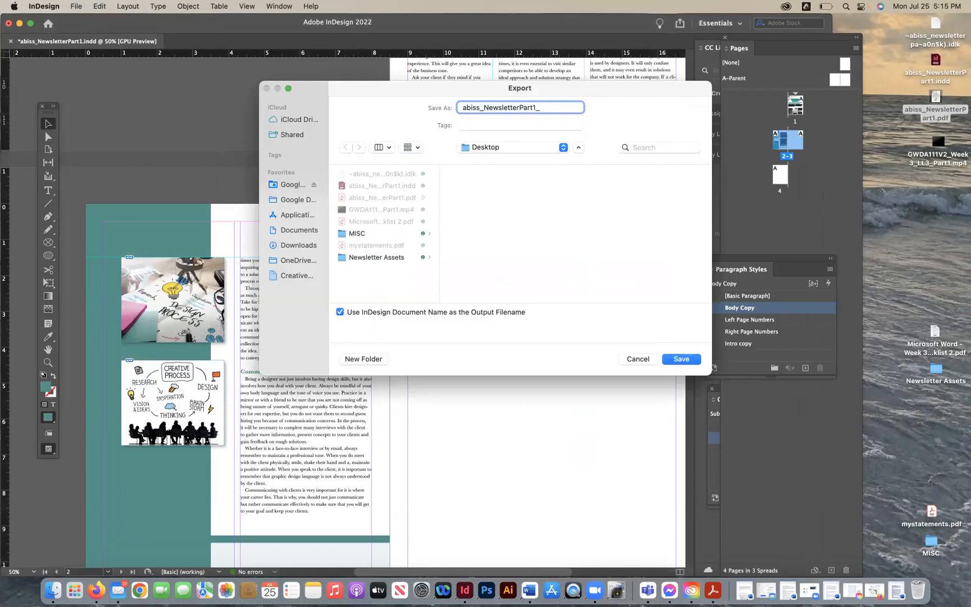
click(682, 359)
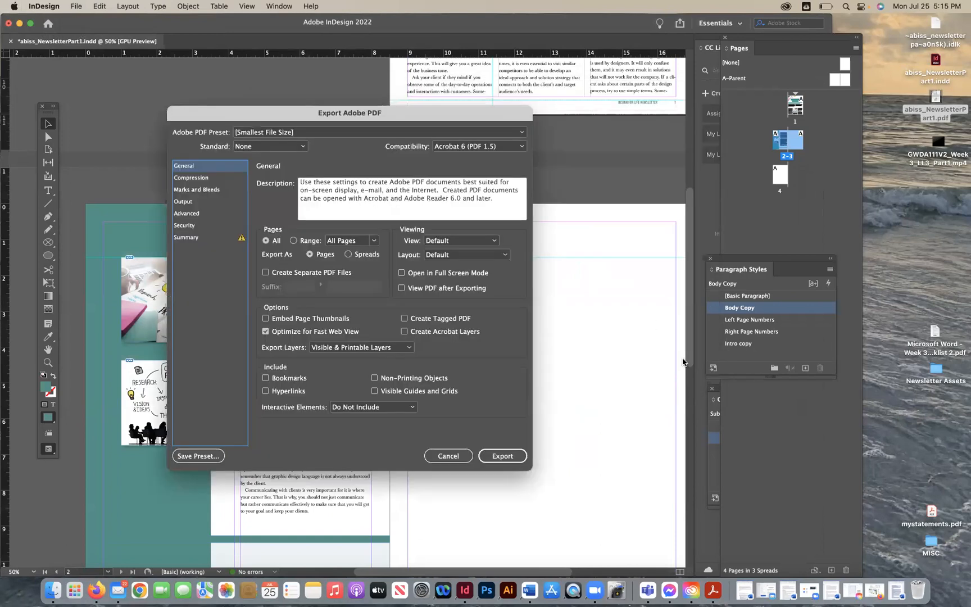
click(348, 255)
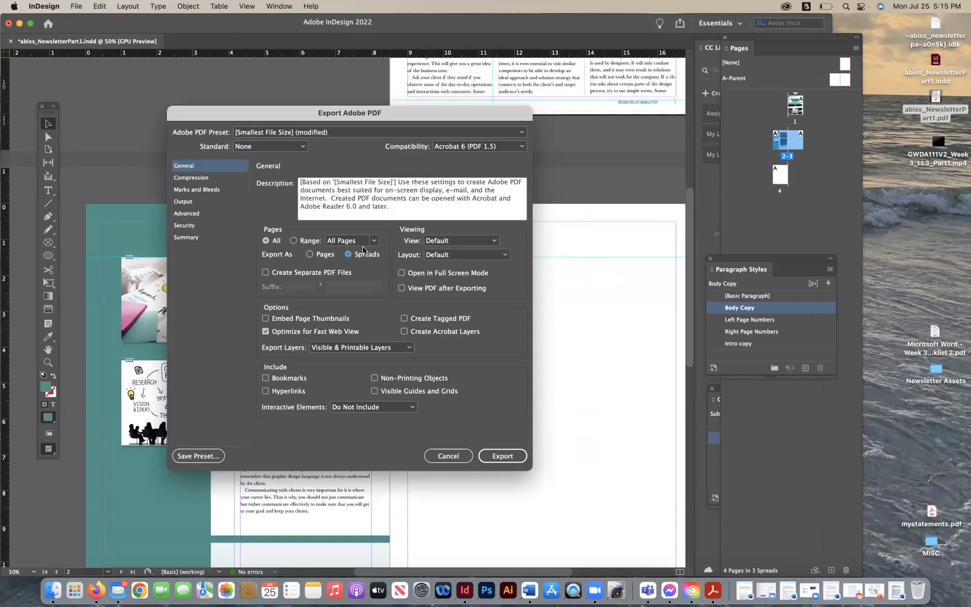
click(505, 455)
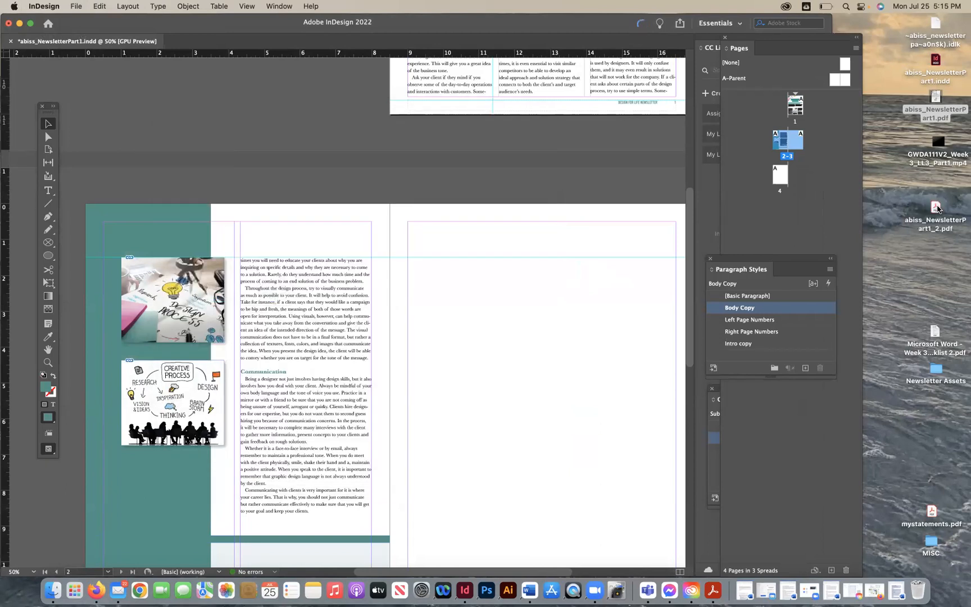
- Open abiss_NewsletterPart1_2.pdf, zoom out and scroll through its pages, then close it
click(935, 209)
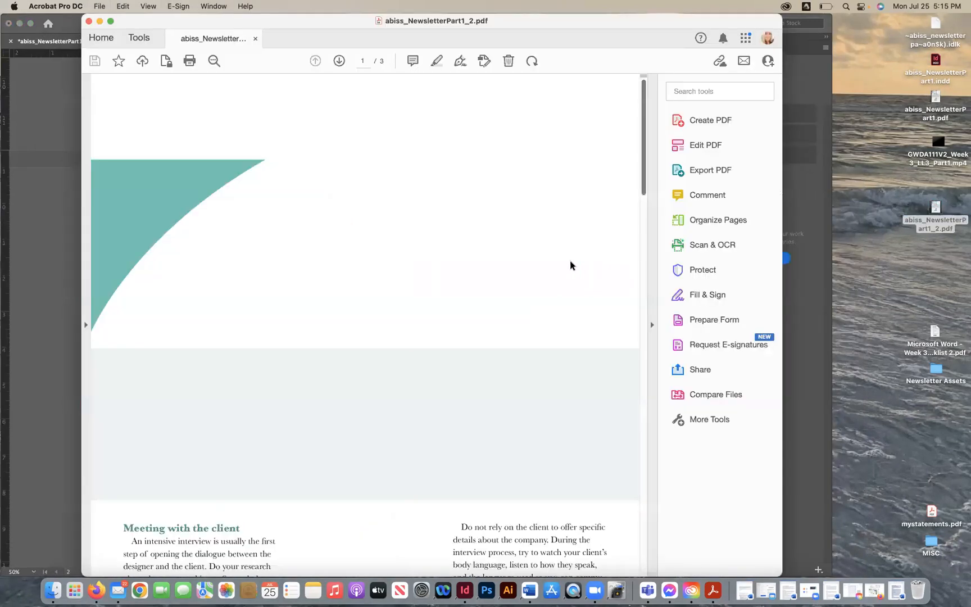
key(super+0)
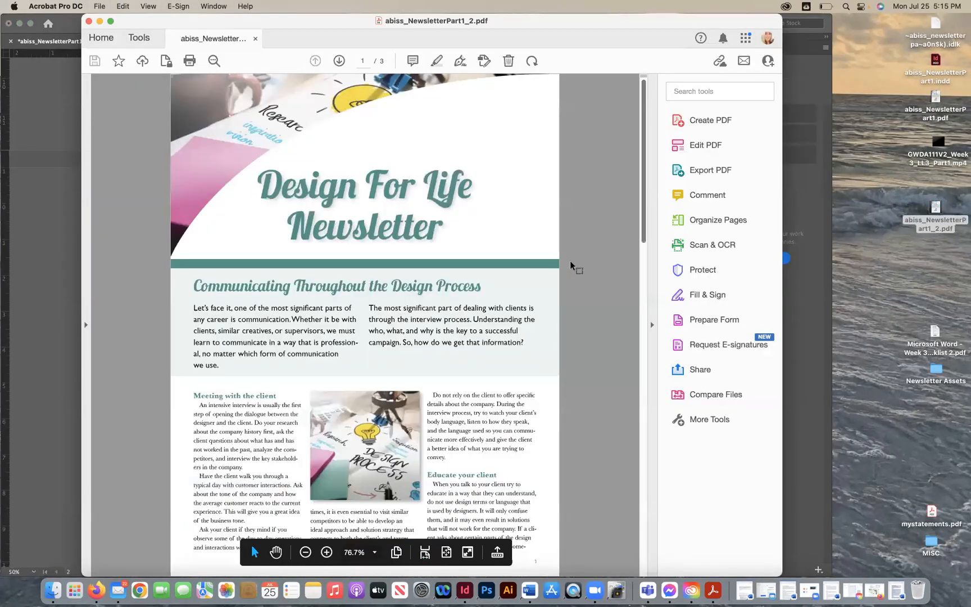
key(super+minus)
key(super+minus)
key(super+minus)
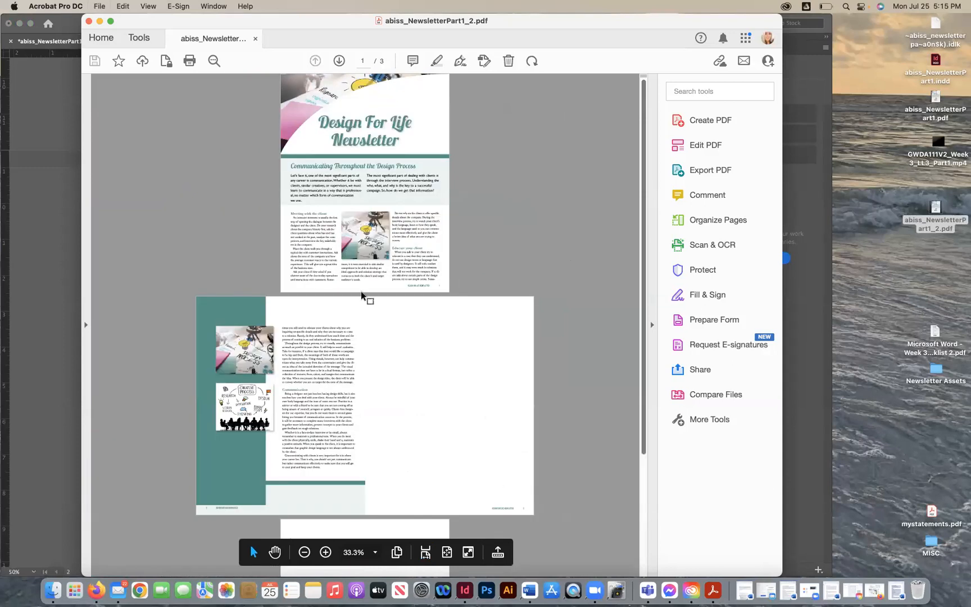
scroll(361, 291, down, 5)
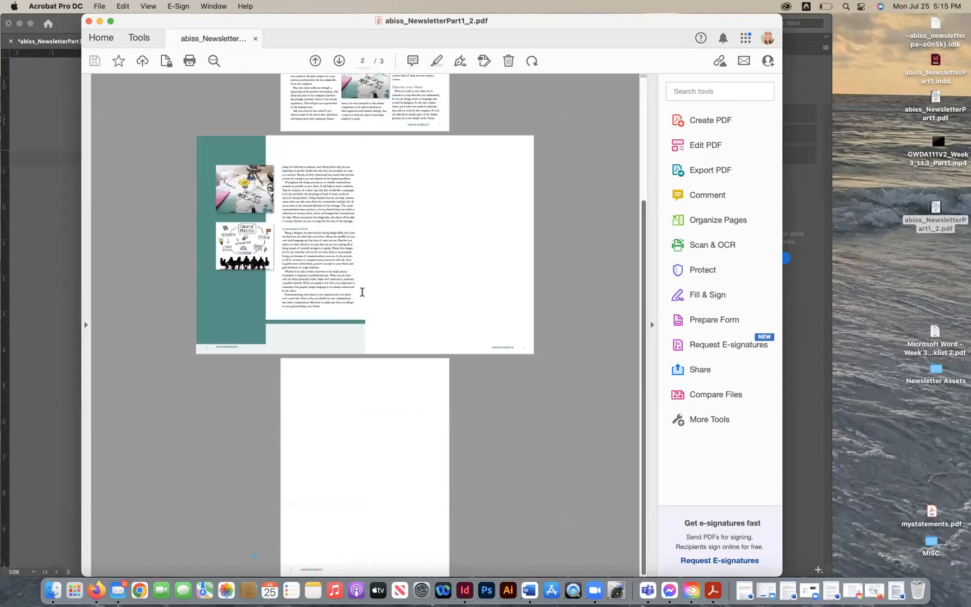
scroll(361, 291, up, 5)
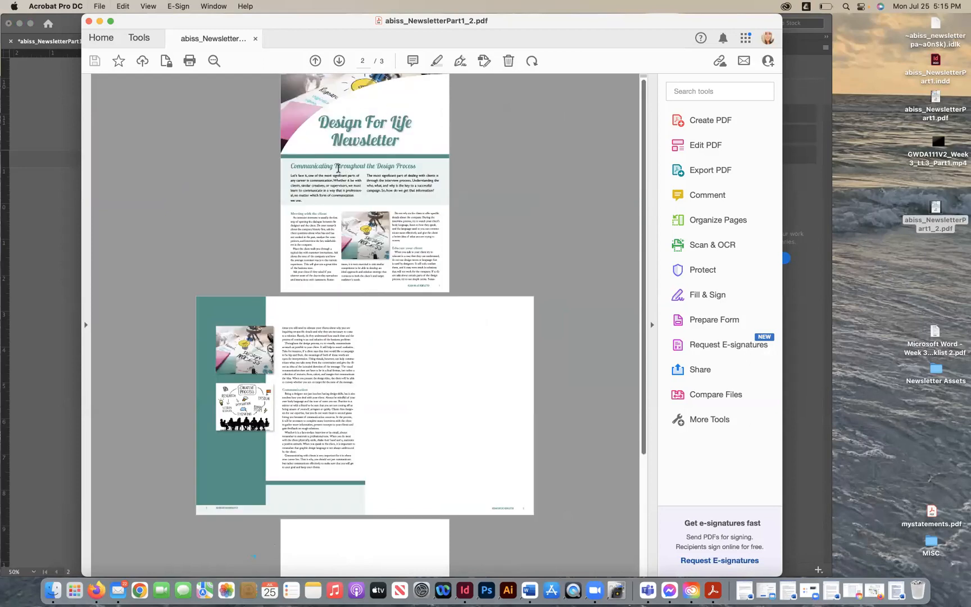
scroll(420, 397, down, 5)
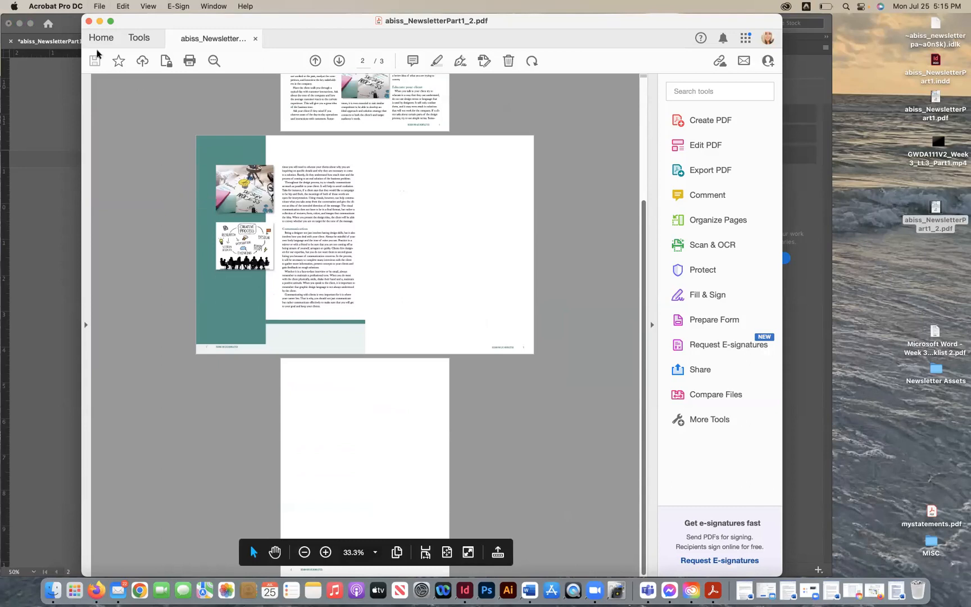
click(89, 21)
click(86, 137)
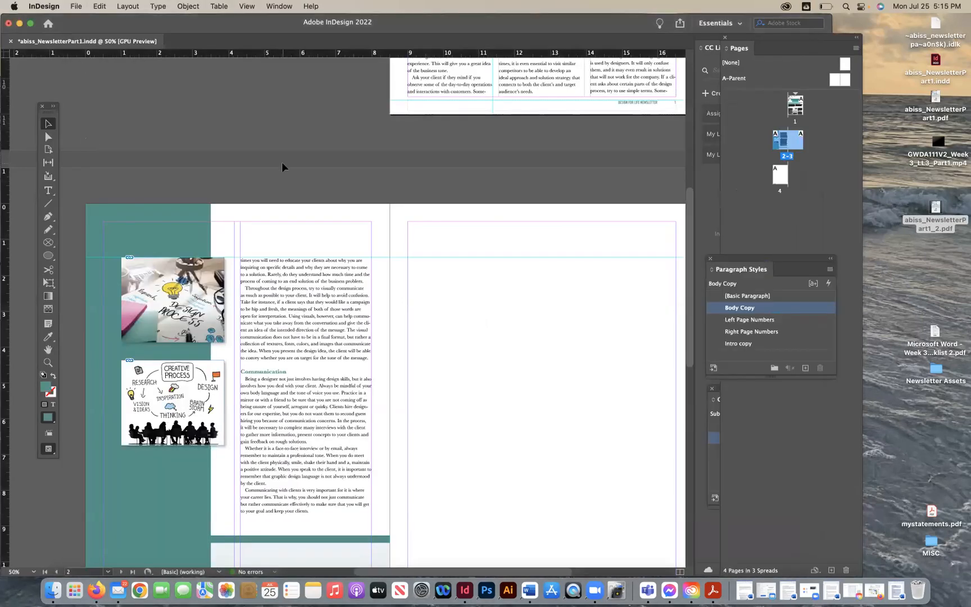
scroll(281, 162, up, 10)
scroll(281, 162, right, 5)
scroll(281, 162, up, 2)
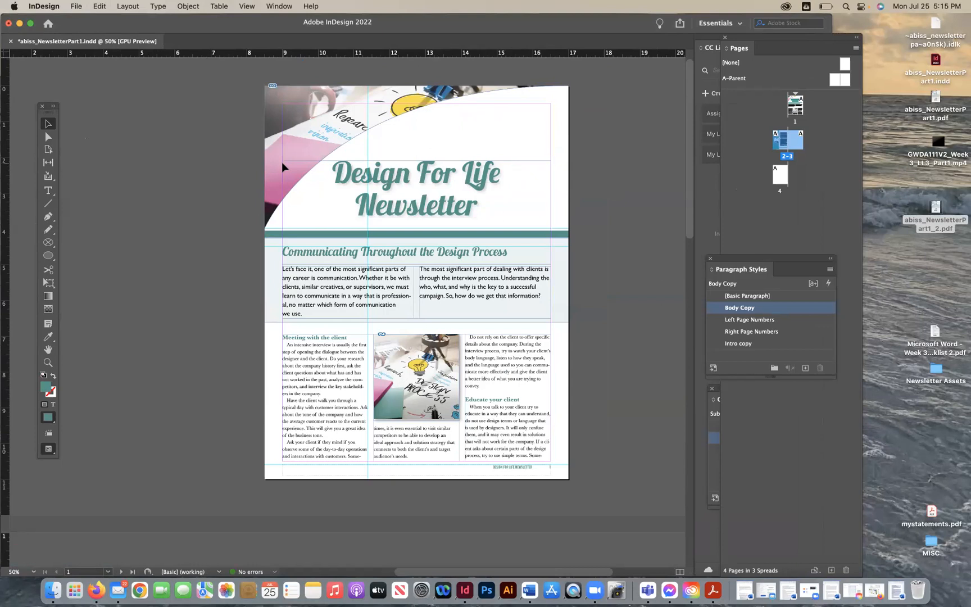
click(592, 348)
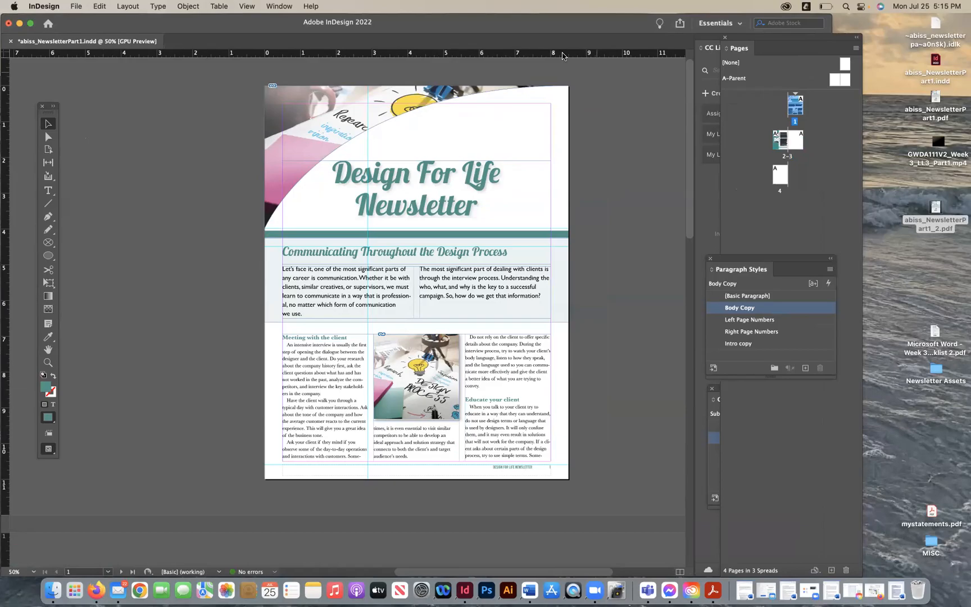